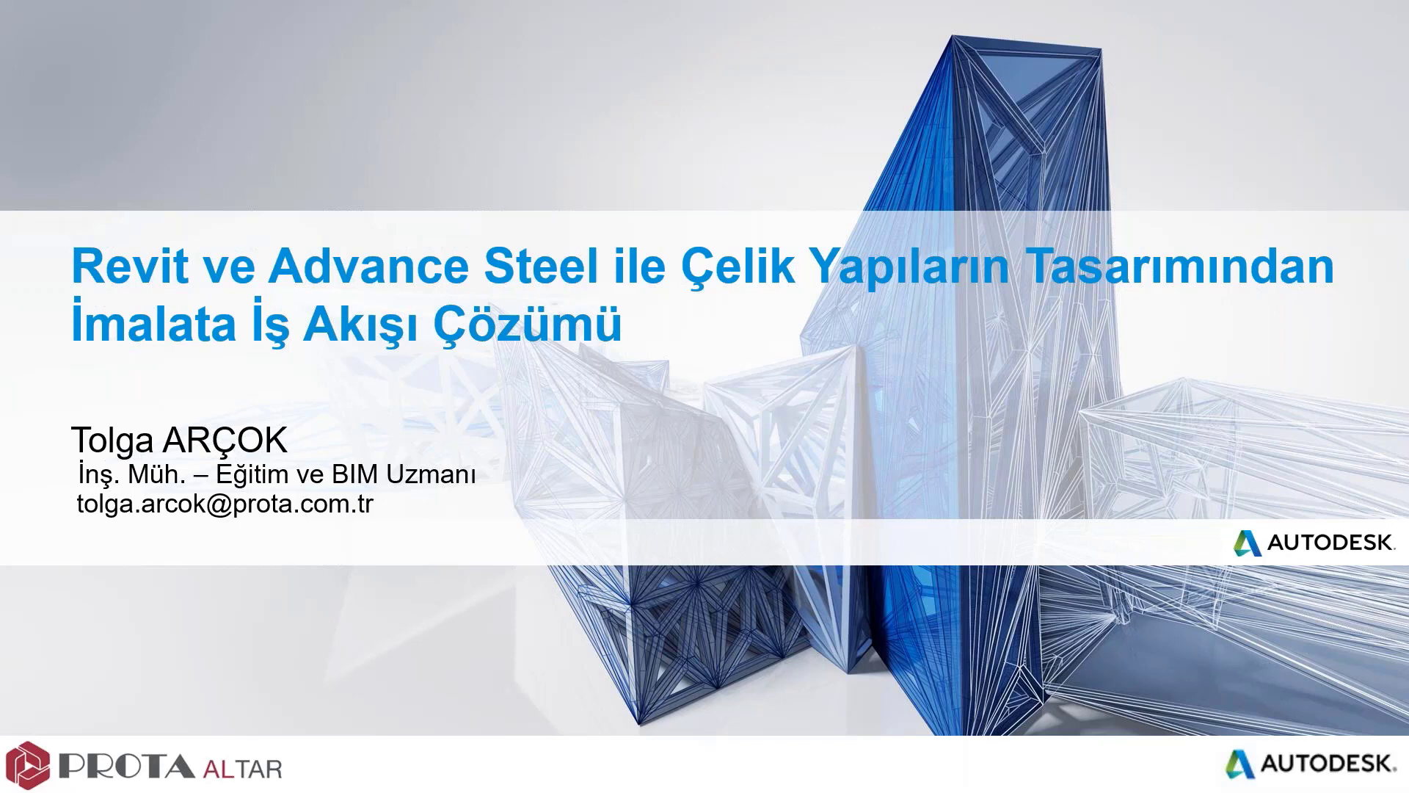
# Advance the slideshow to the presenter's 'Hakkımda' introduction slide
pyautogui.press('Right')
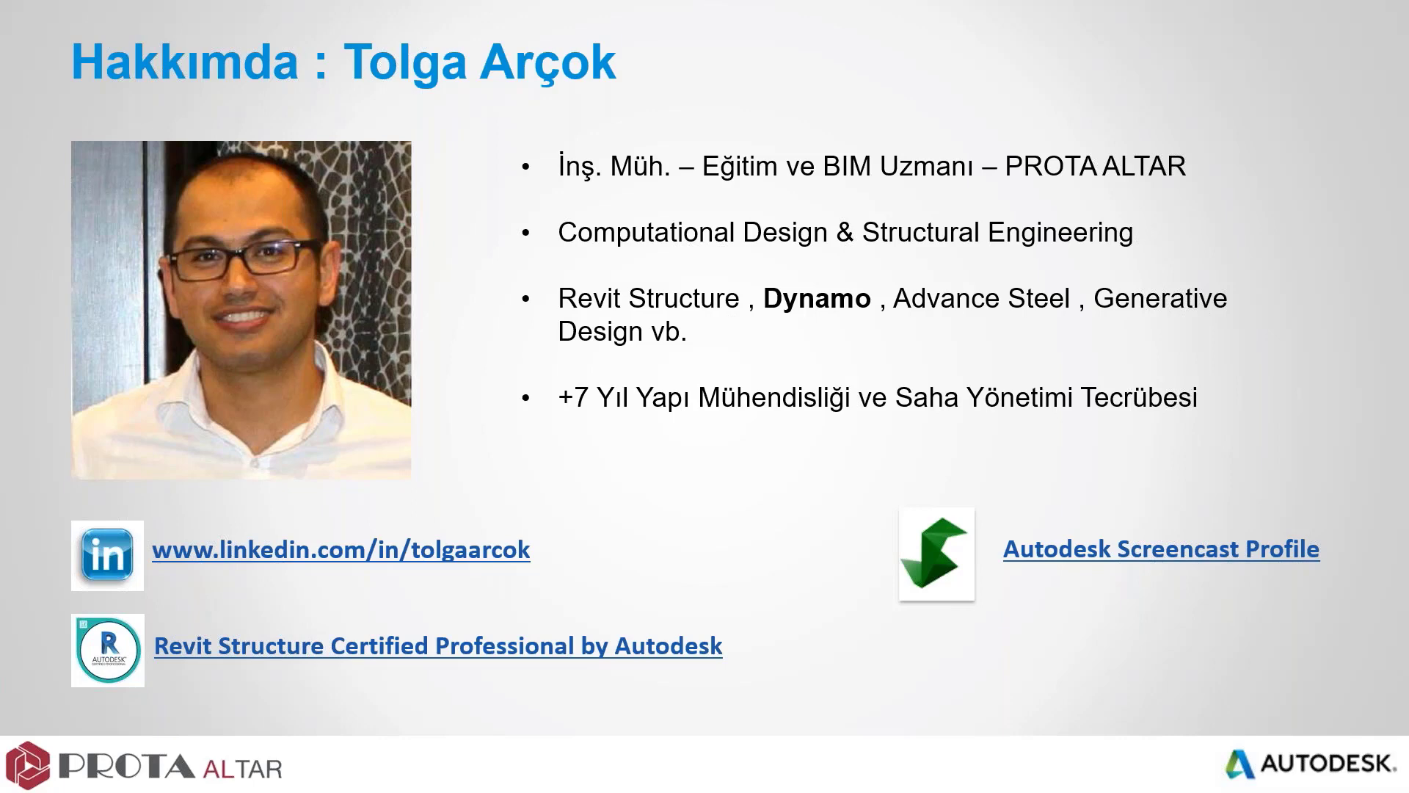
# Advance to the 'Webinar Hedefleri' slide listing the webinar goals
pyautogui.press('Right')
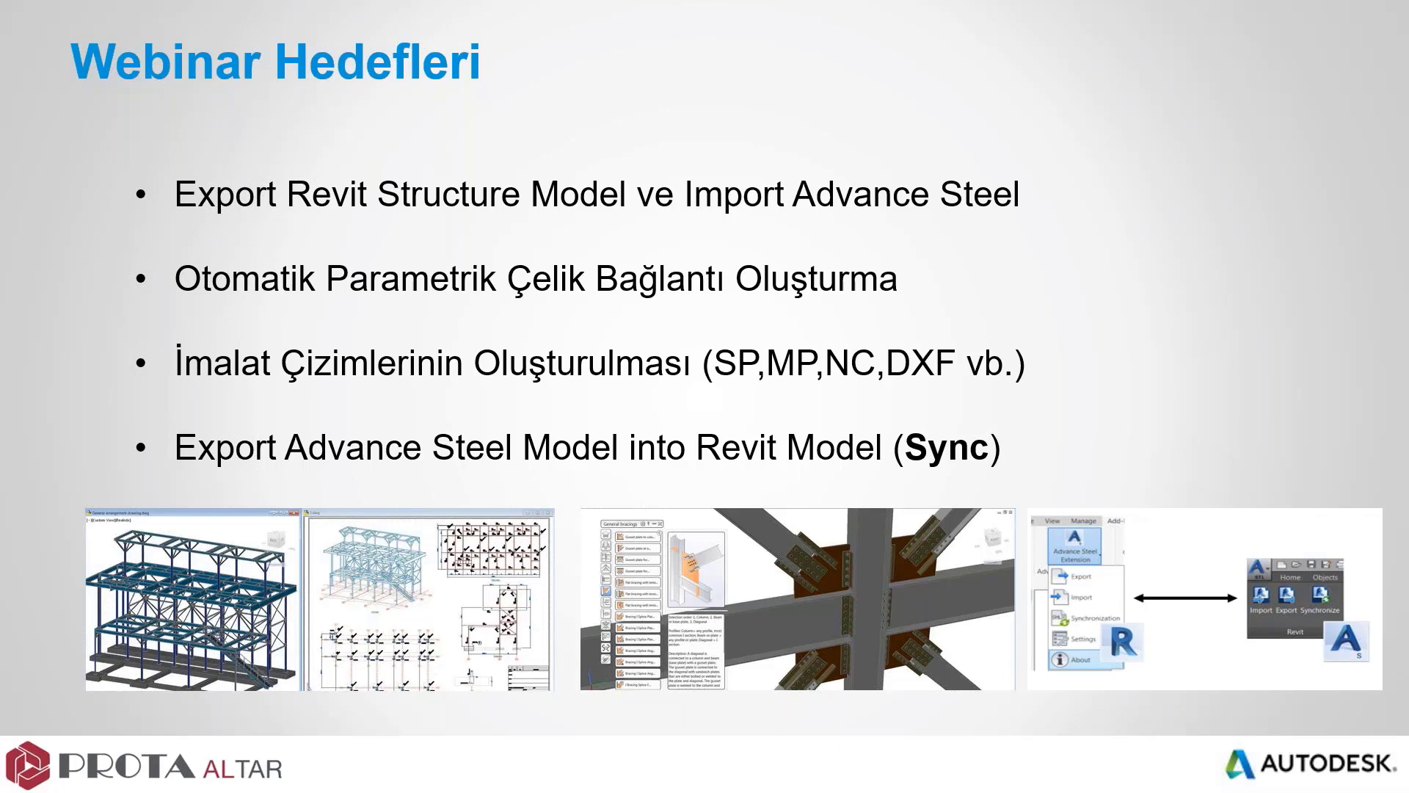
# Advance to the 'Mevcut Durum' current-workflow slide
pyautogui.press('Right')
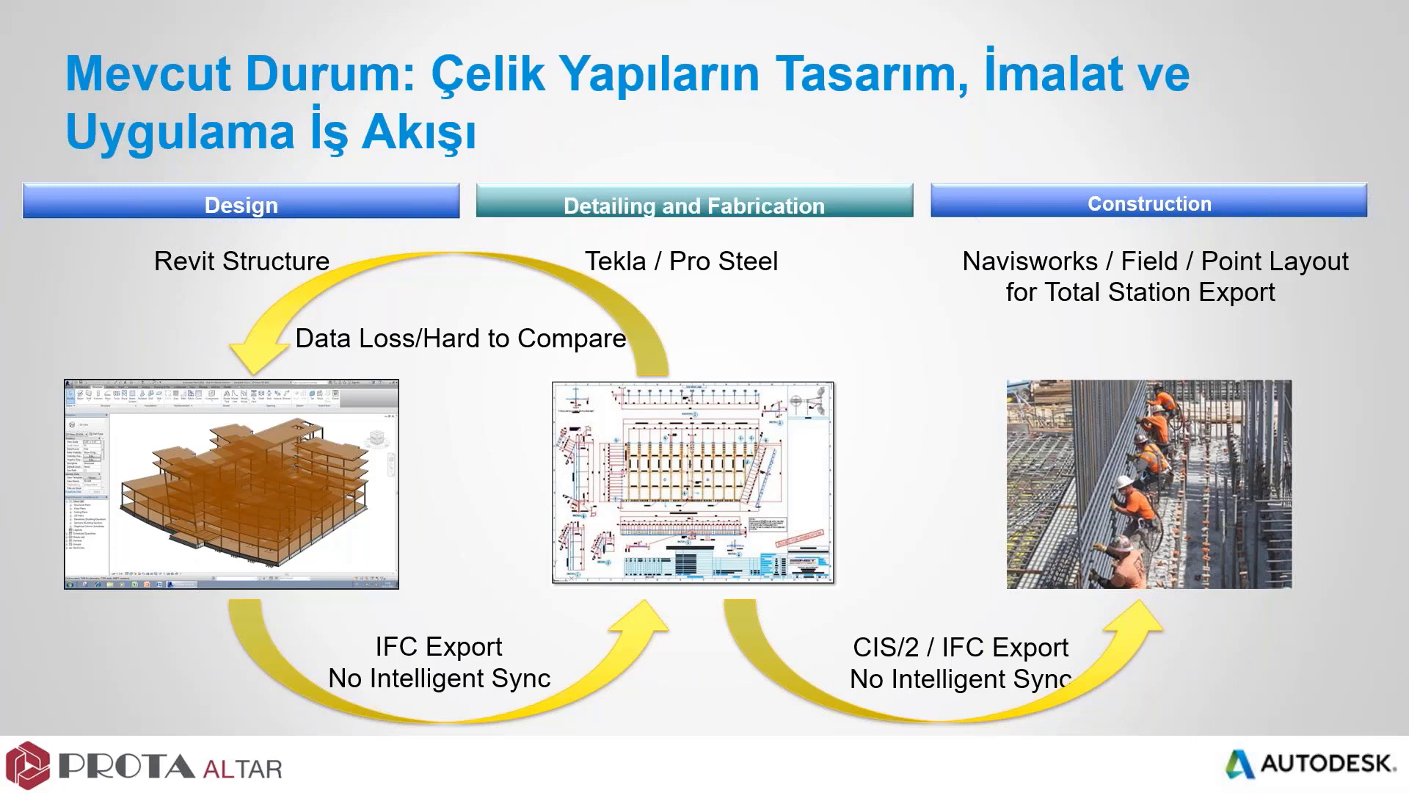
# Advance to the 'Peki Çözüm Nedir ???' question slide
pyautogui.press('Right')
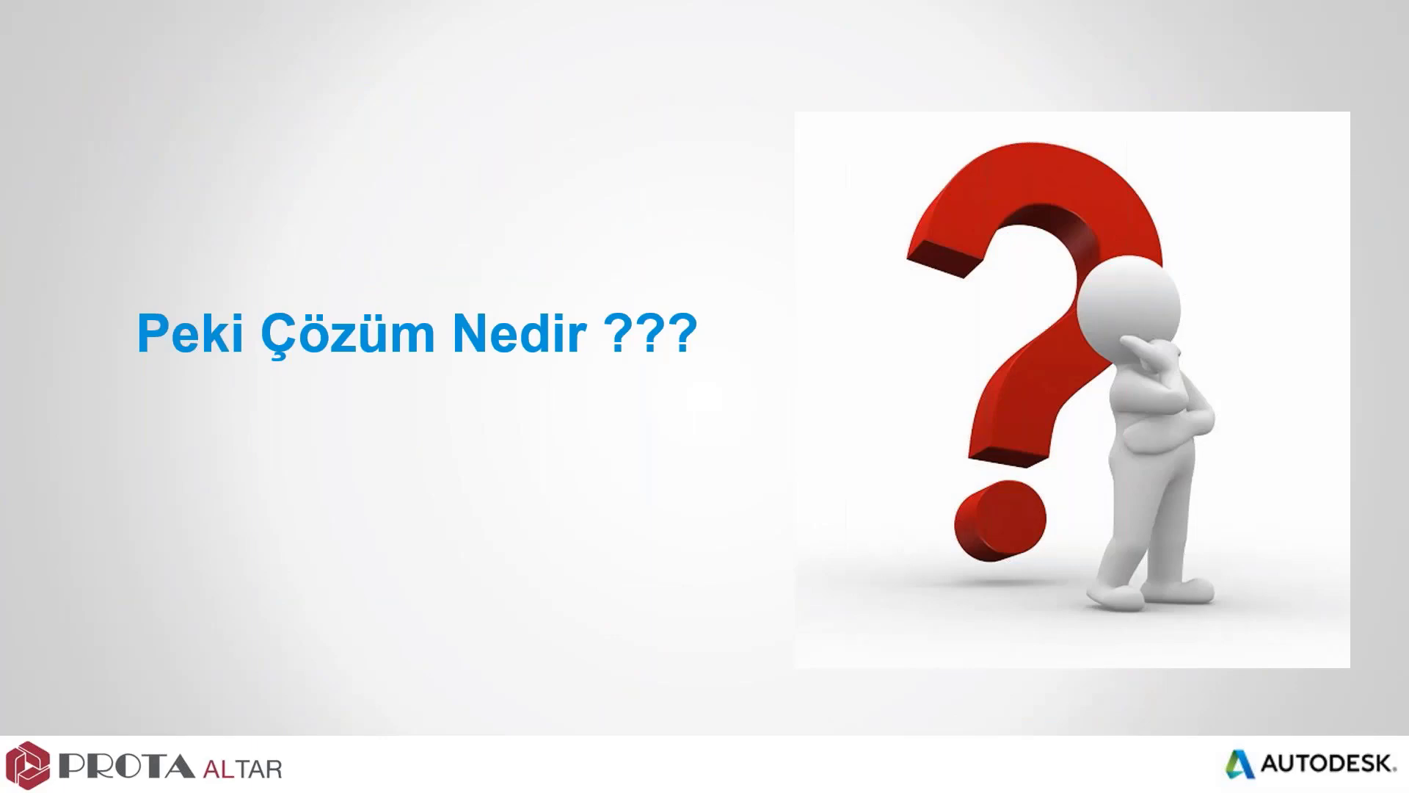
# Advance to the 'Çözüm…' single-model workflow slide
pyautogui.press('Right')
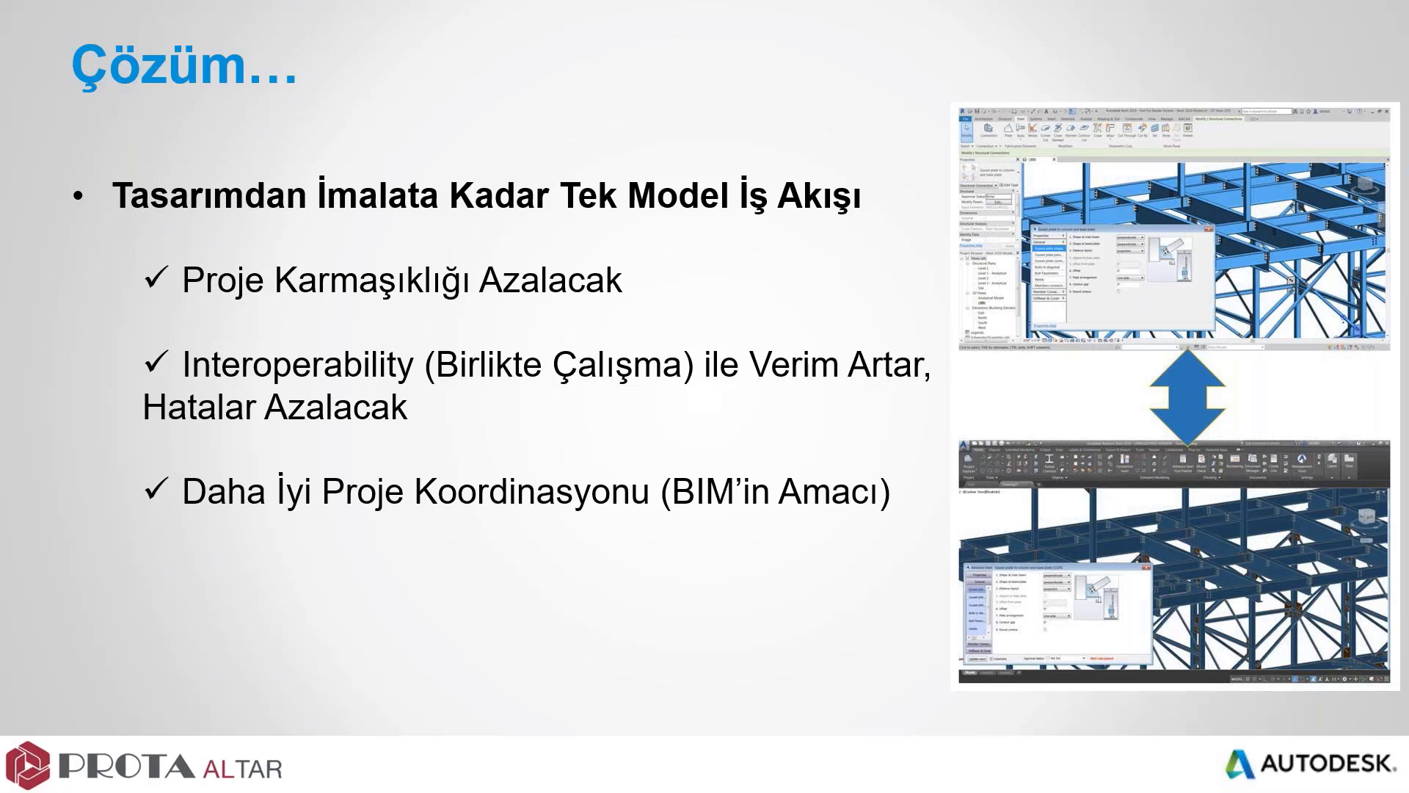
# Advance to the 'Hedef Durum' Revit–Advance Steel sync workflow slide
pyautogui.press('Right')
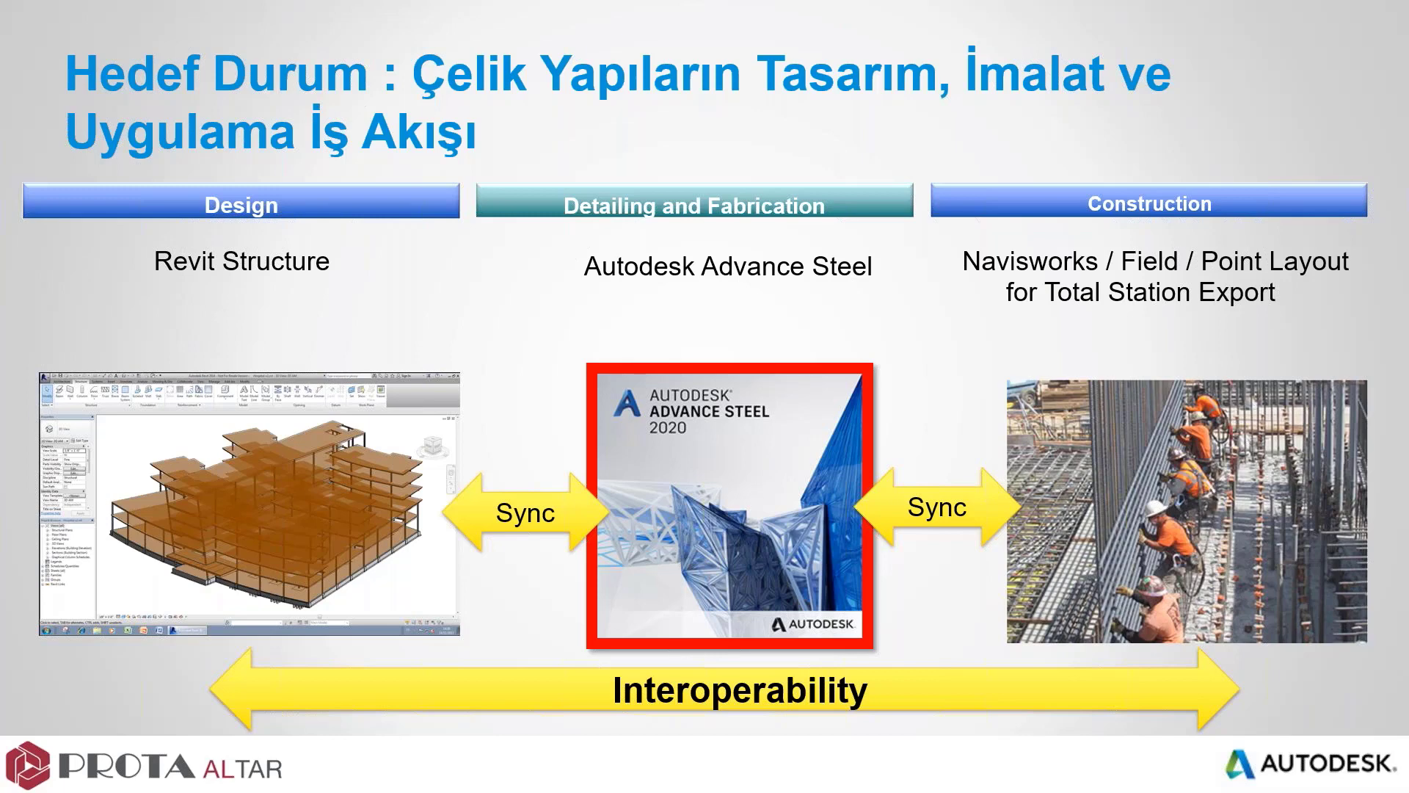
# Advance to the Advance Steel Plugin for Revit slide
pyautogui.press('Right')
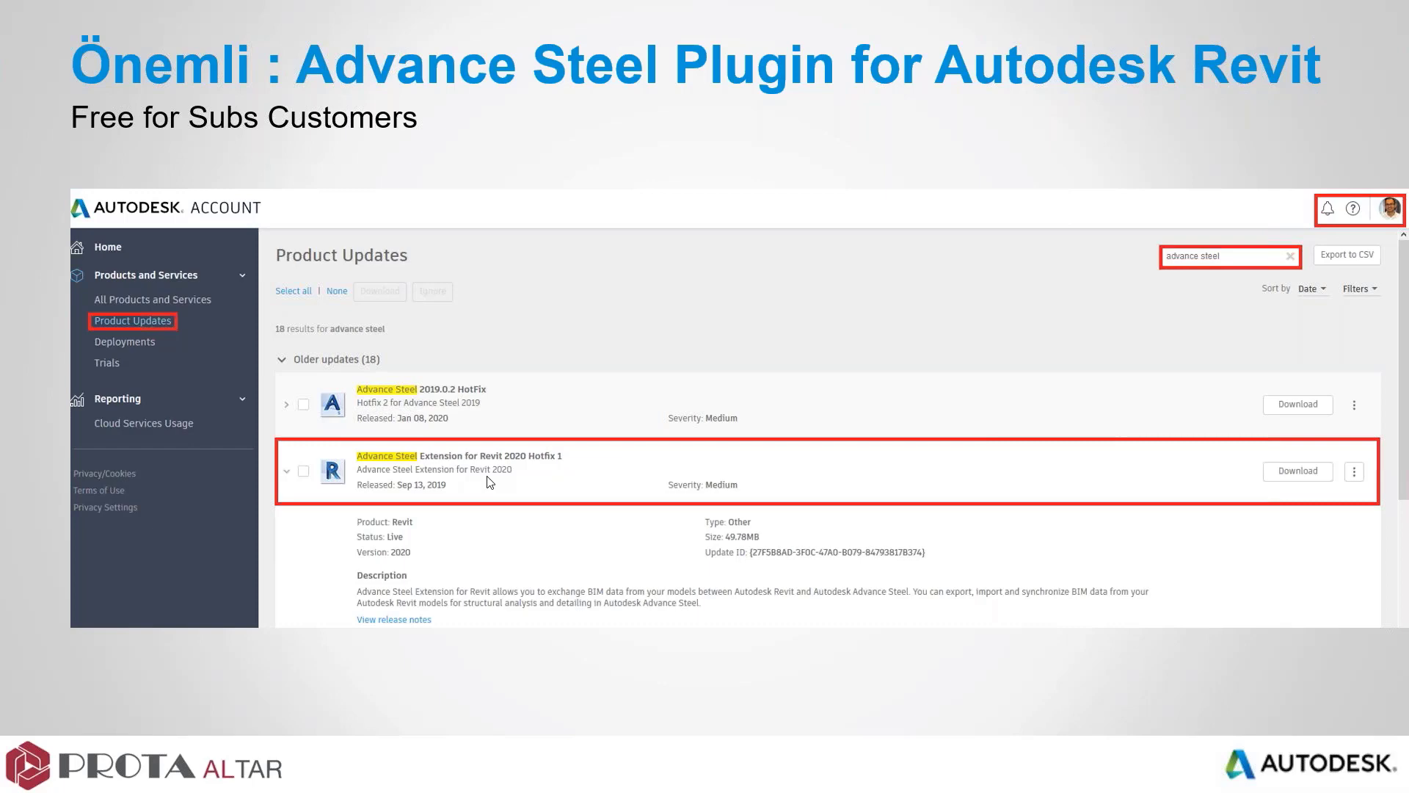
# End the slideshow at the CANLI DEMO slide and bring the Revit model window forward
pyautogui.click(806, 374)
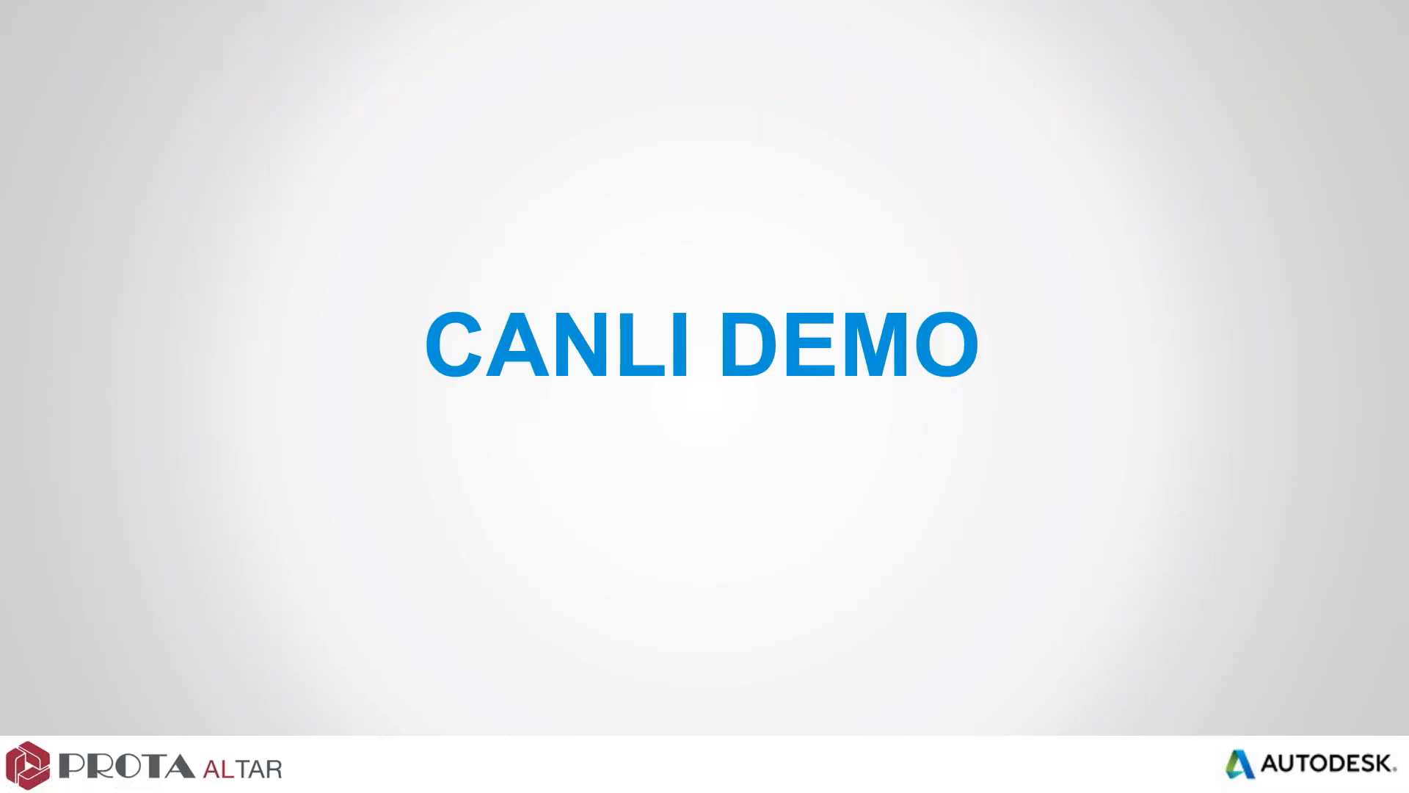
pyautogui.press('Escape')
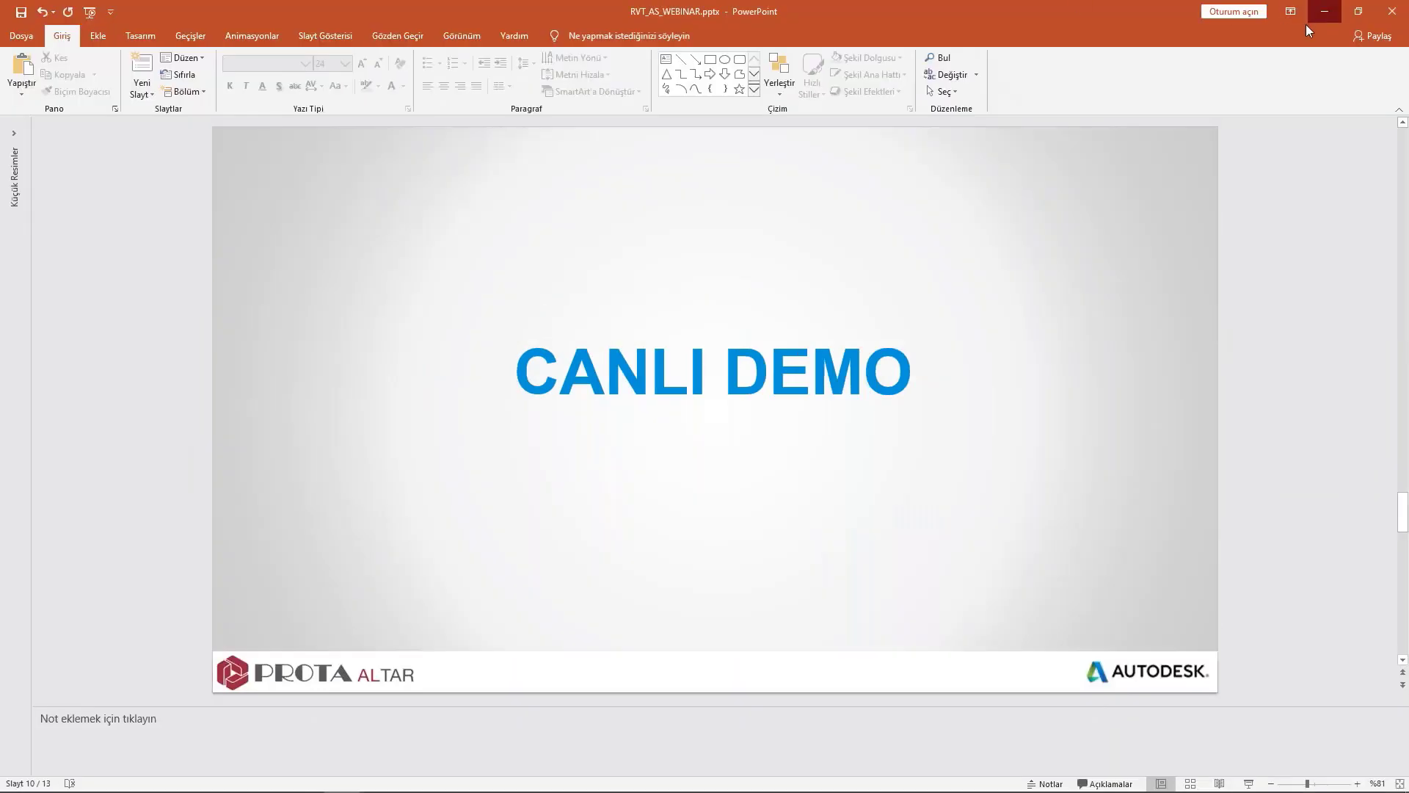
pyautogui.click(1325, 12)
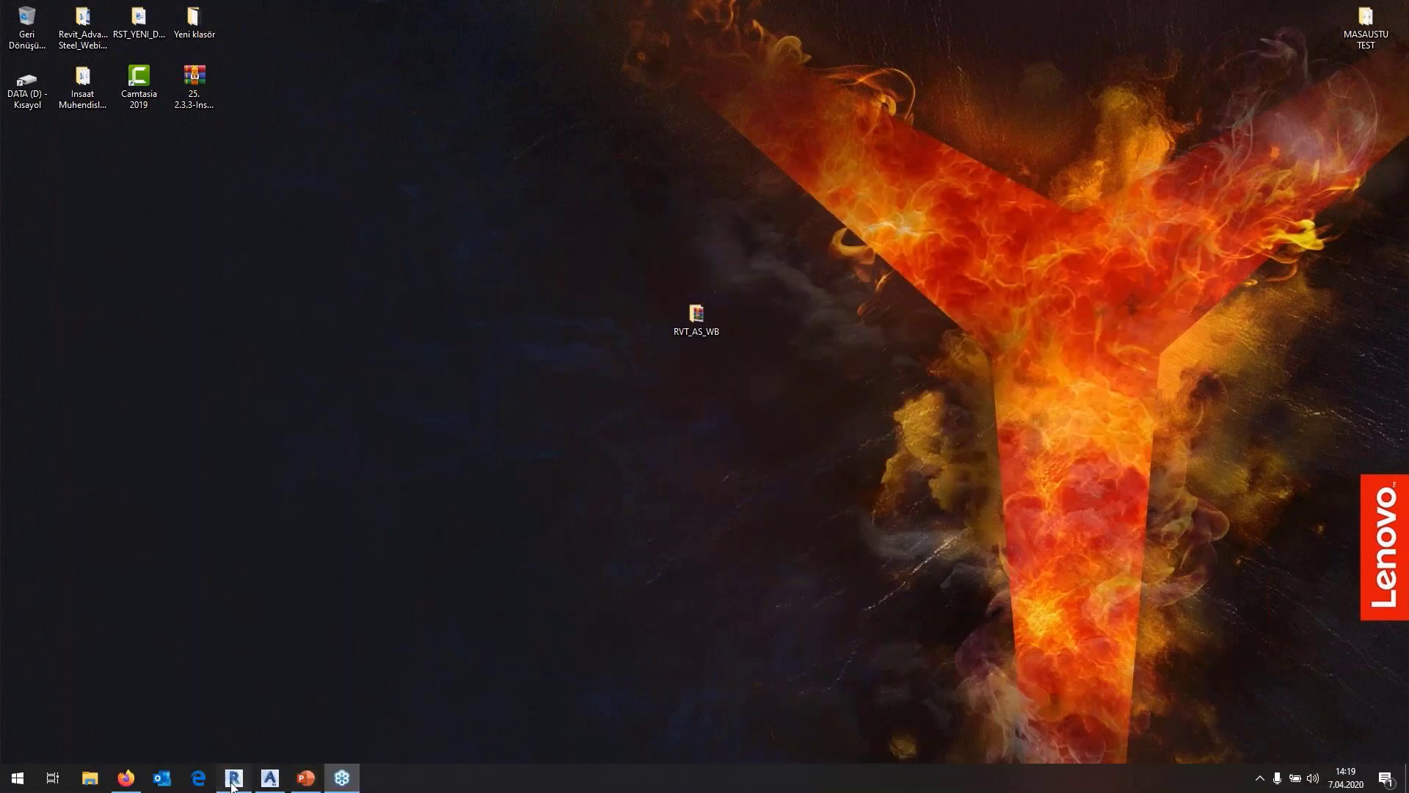
pyautogui.click(234, 777)
# Pan, zoom and orbit the 3D steel frame to centre it, then switch to the App Store
pyautogui.moveTo(884, 302)
pyautogui.mouseDown(button='middle')
pyautogui.moveTo(907, 297)
pyautogui.moveTo(786, 488)
pyautogui.mouseUp(button='middle')
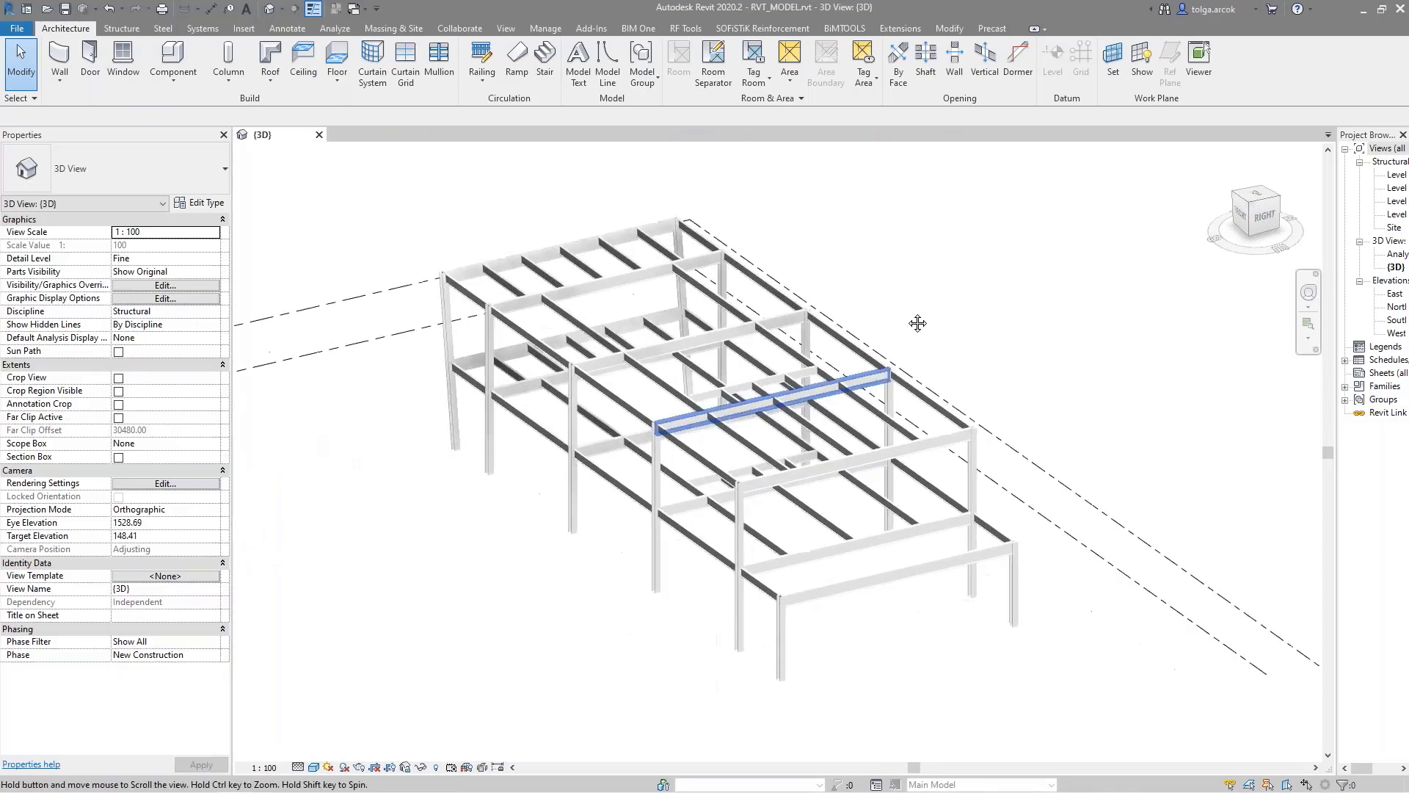
pyautogui.scroll(2, 661, 433)
pyautogui.scroll(2, 660, 433)
pyautogui.scroll(2, 661, 433)
pyautogui.moveTo(660, 433)
pyautogui.keyDown('shift'); pyautogui.mouseDown(button='middle')
pyautogui.moveTo(892, 352)
pyautogui.moveTo(749, 352)
pyautogui.mouseUp(button='middle'); pyautogui.keyUp('shift')
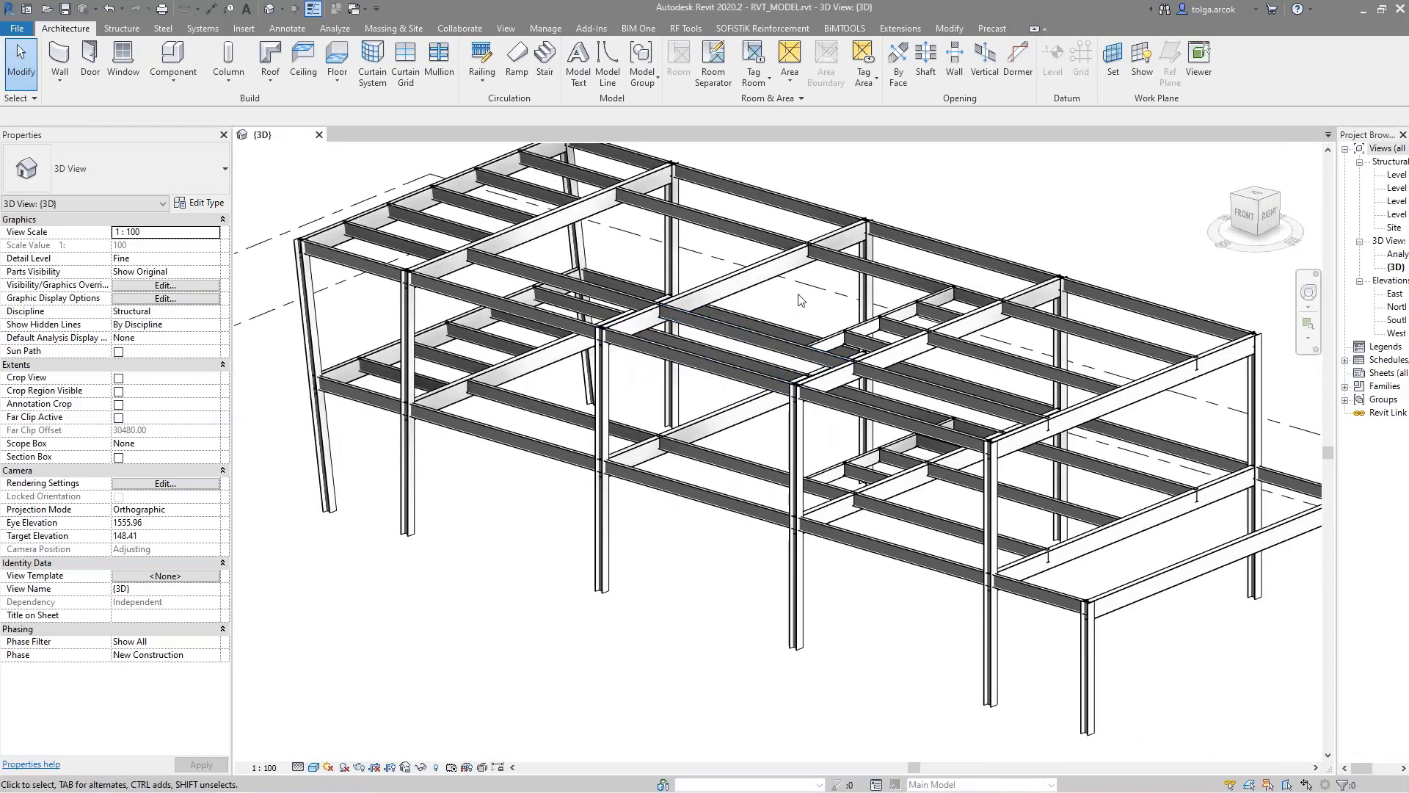
pyautogui.scroll(-2, 749, 352)
pyautogui.moveTo(795, 289)
pyautogui.mouseDown(button='middle')
pyautogui.moveTo(638, 277)
pyautogui.moveTo(627, 289)
pyautogui.mouseUp(button='middle')
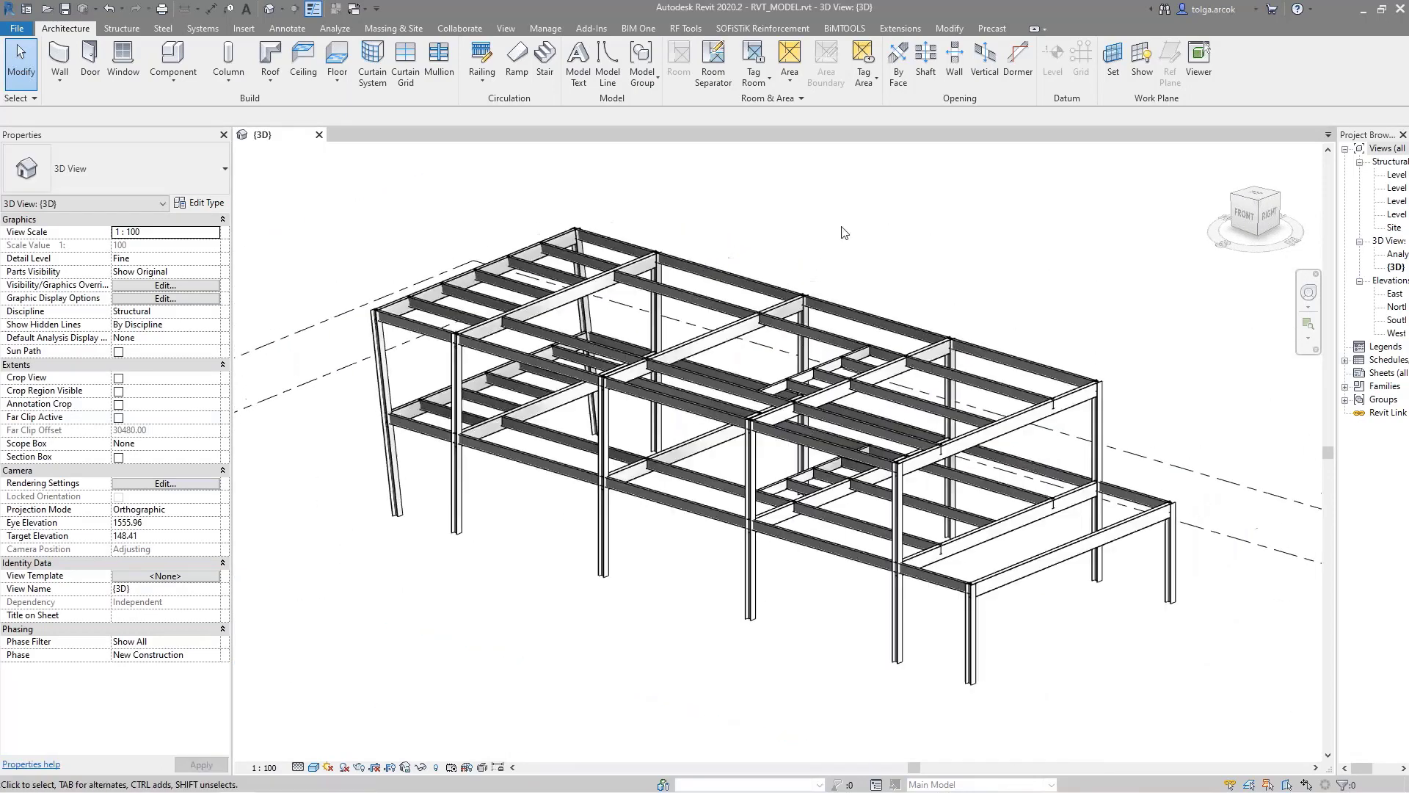
pyautogui.moveTo(824, 223); pyautogui.dragTo(890, 230, button='middle')
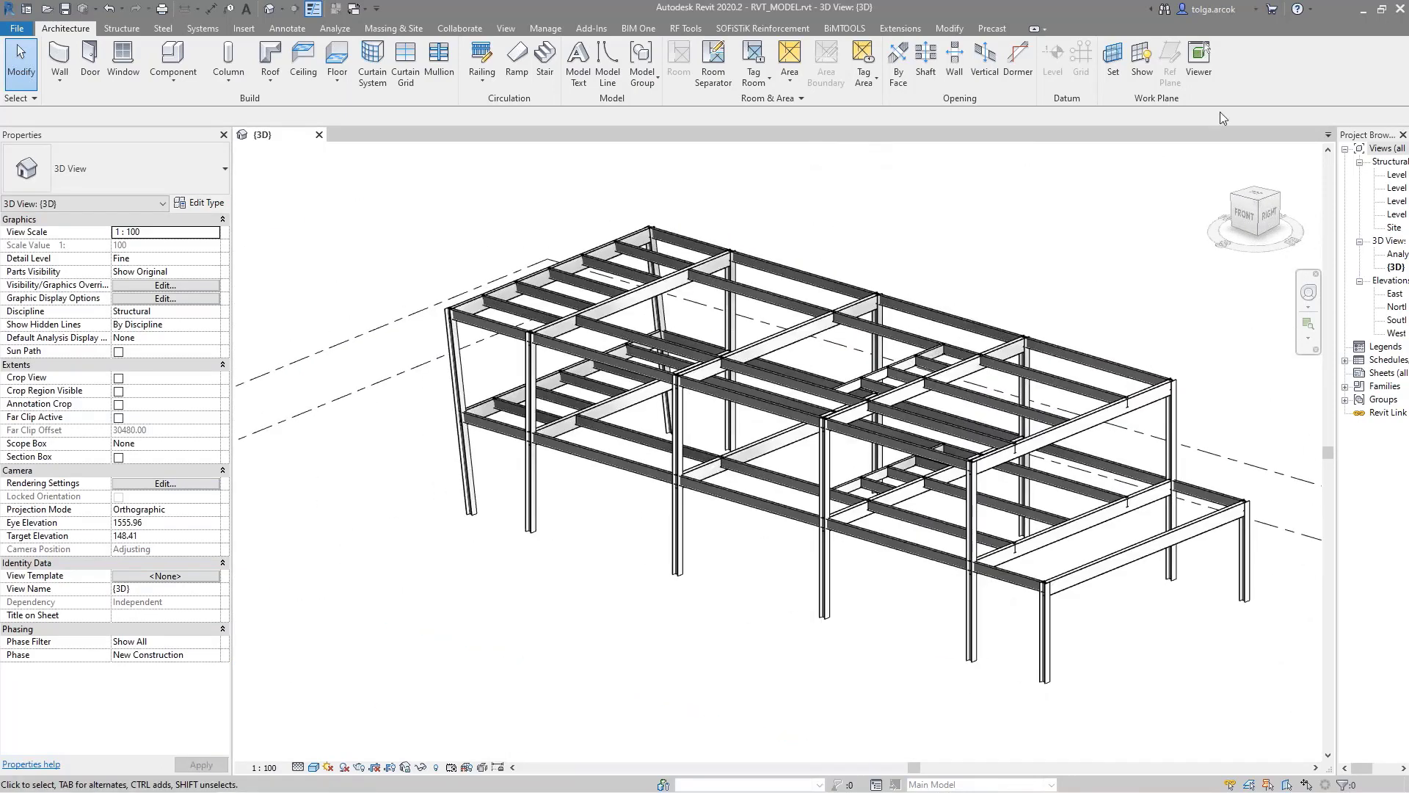
pyautogui.click(1272, 10)
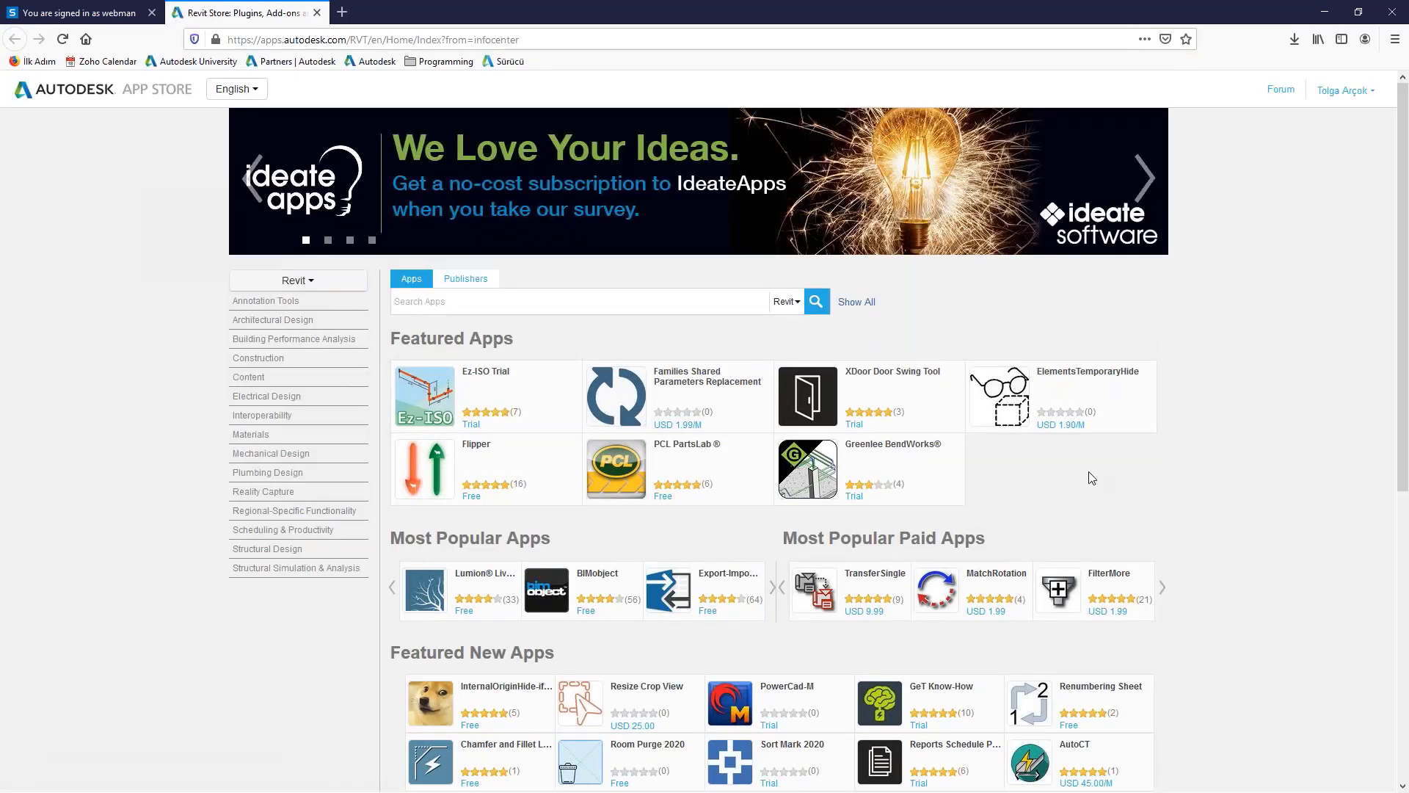
# Search the App Store for 'advance steel' Revit apps filtered to version 2018
pyautogui.click(312, 281)
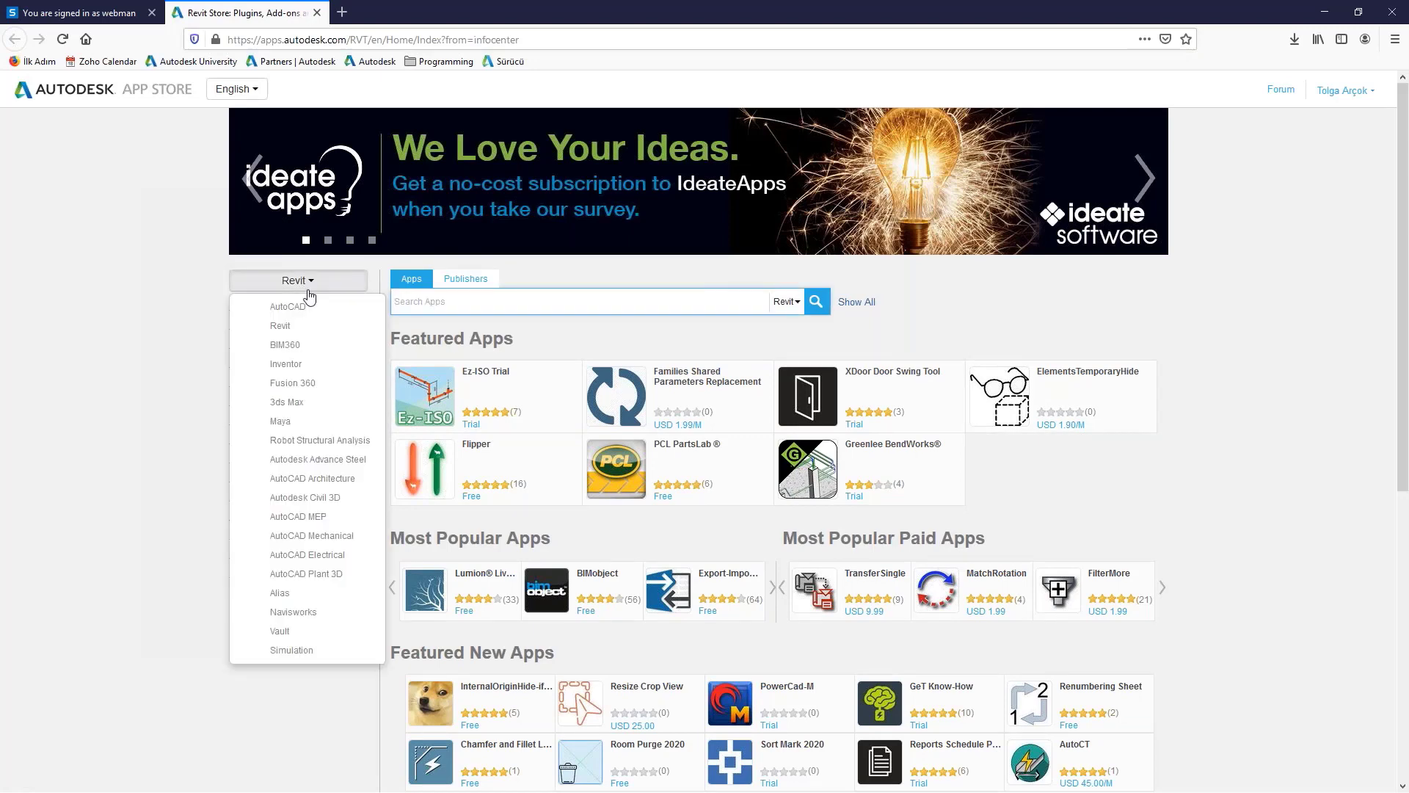
pyautogui.click(164, 310)
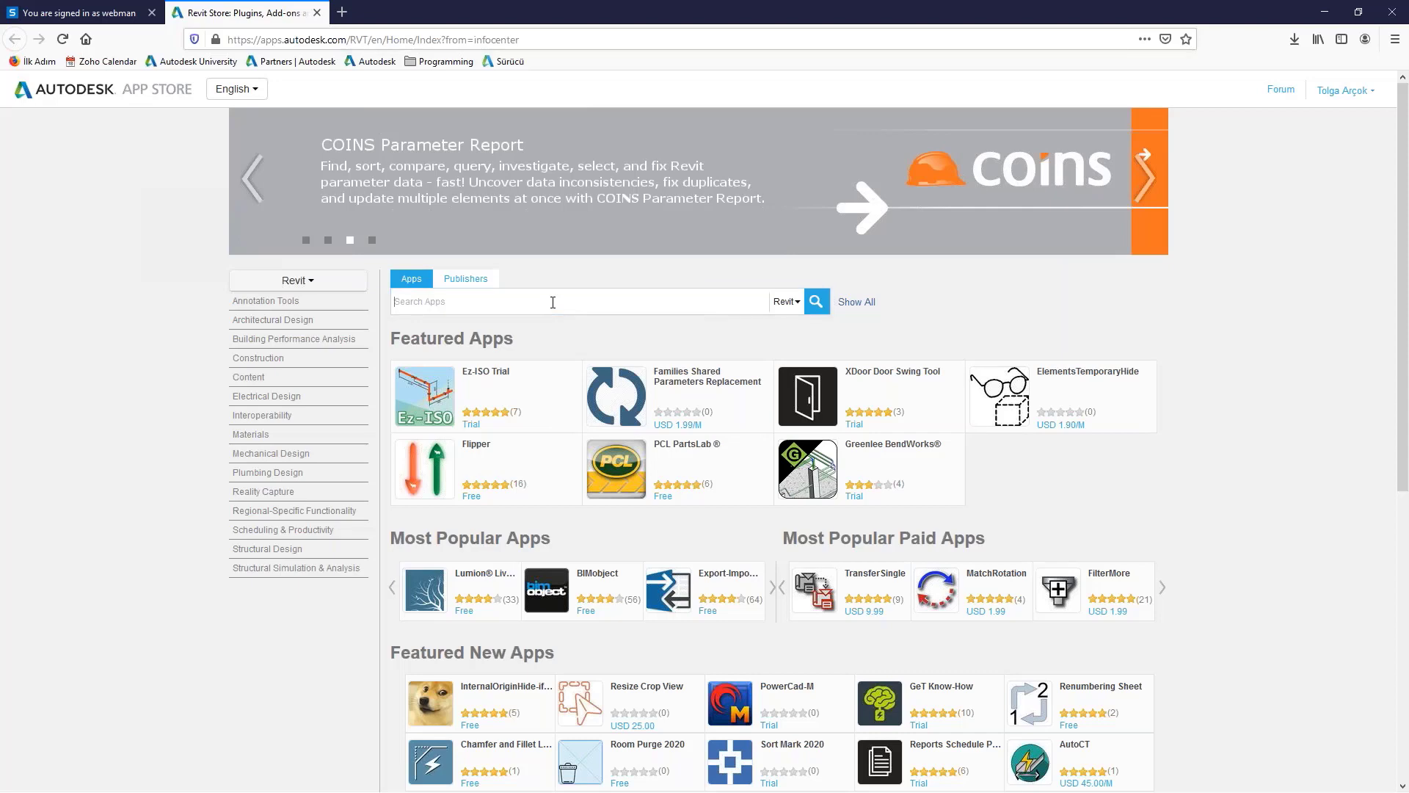
pyautogui.write('advance st')
pyautogui.write('eel')
pyautogui.press('Return')
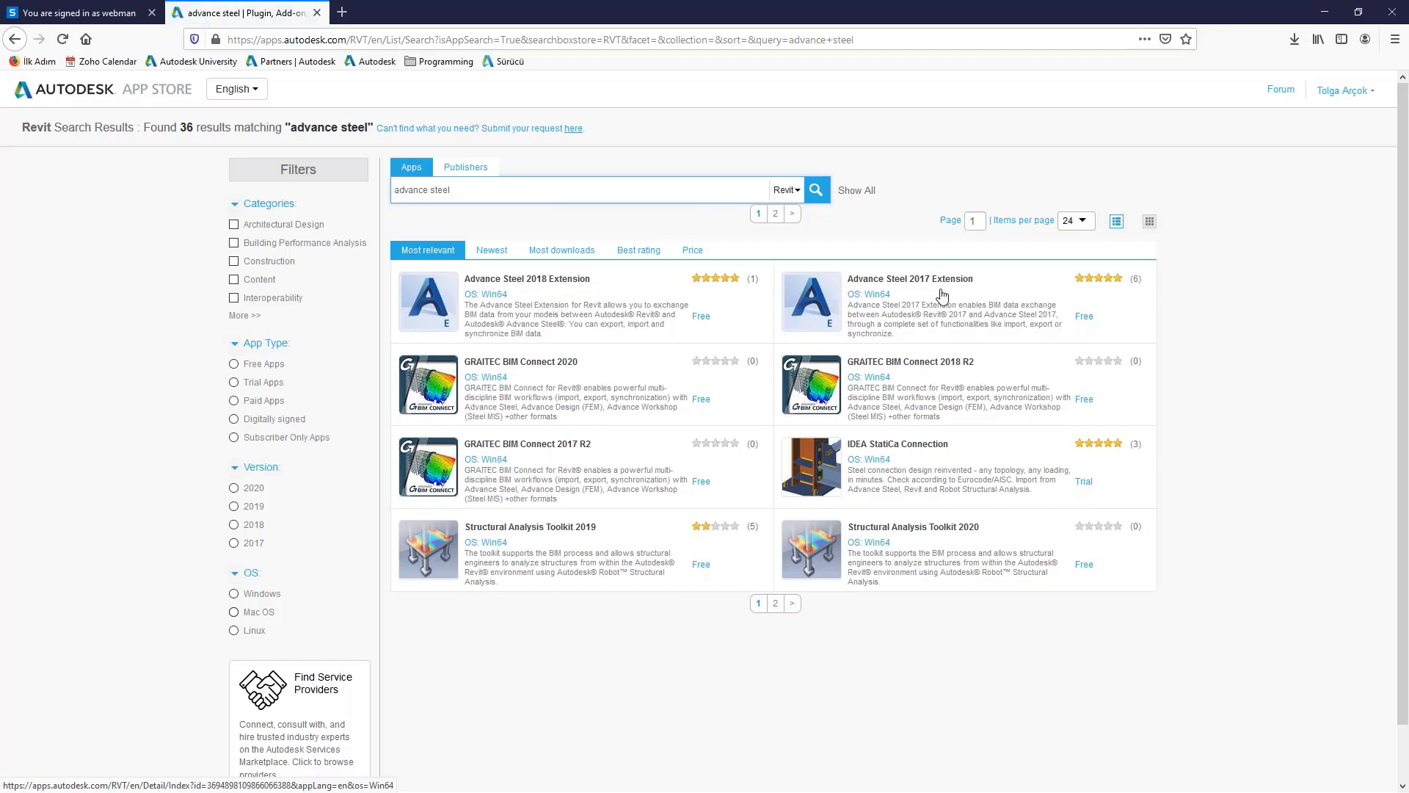
pyautogui.click(250, 490)
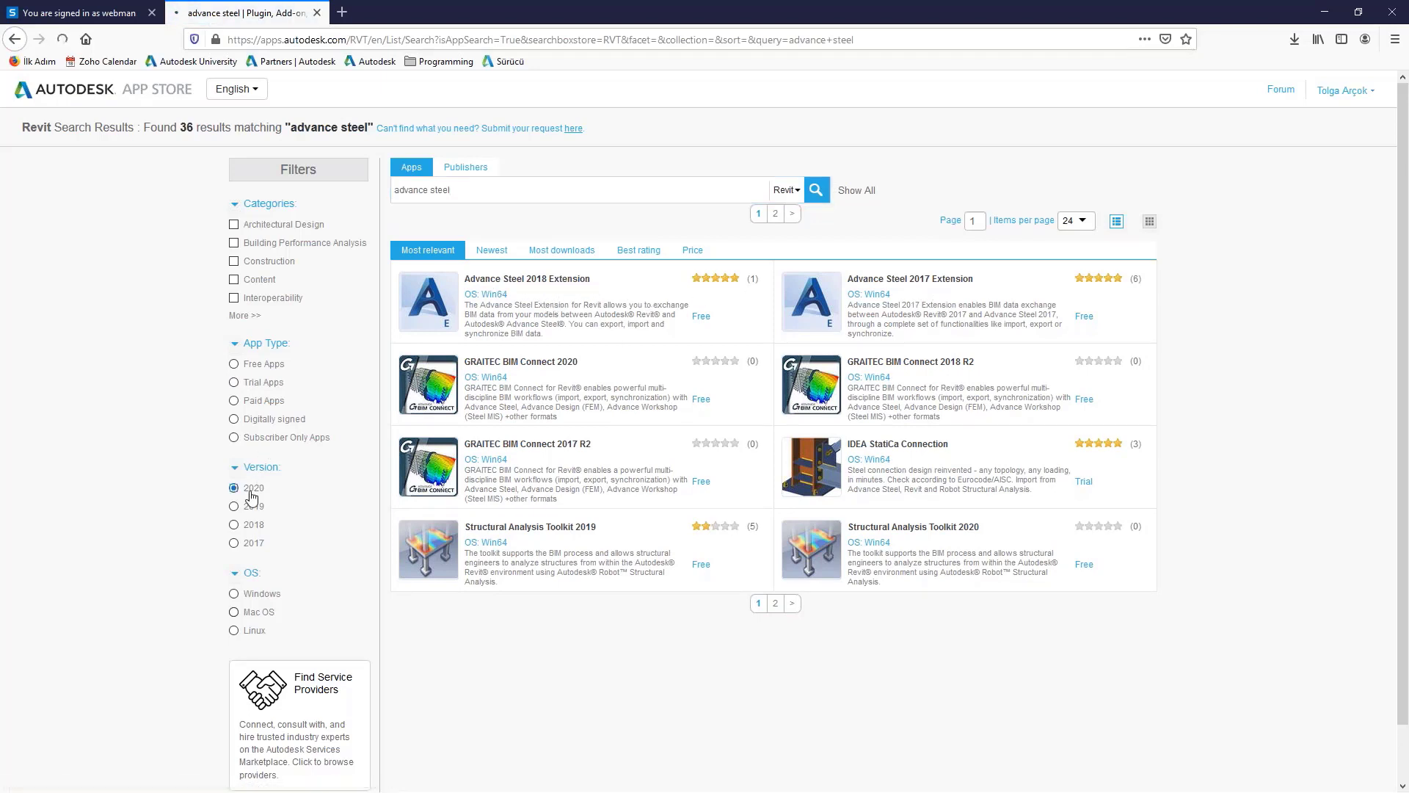
pyautogui.click(234, 560)
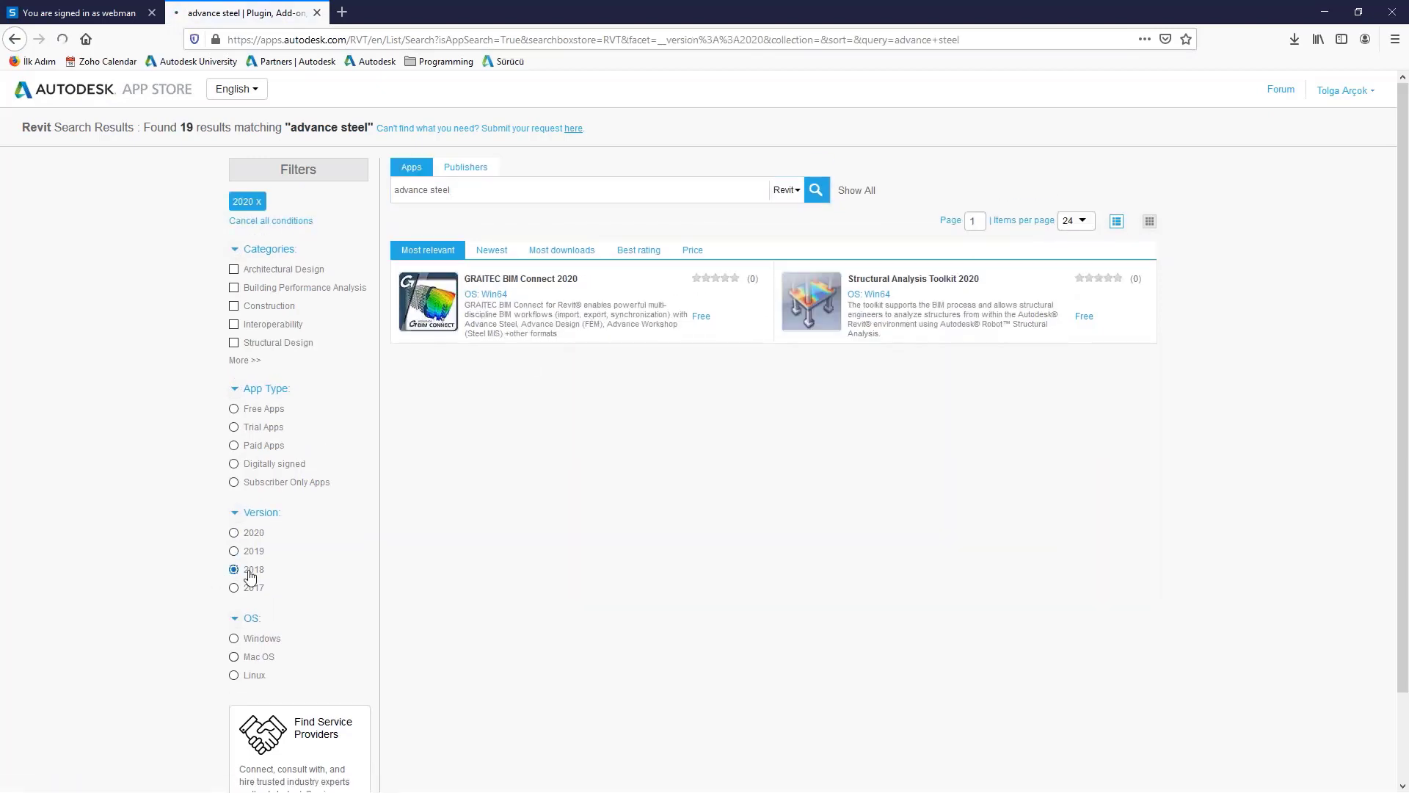
# Review the Advance Steel 2018 Extension page and its screenshot, then close the tab
pyautogui.click(596, 305)
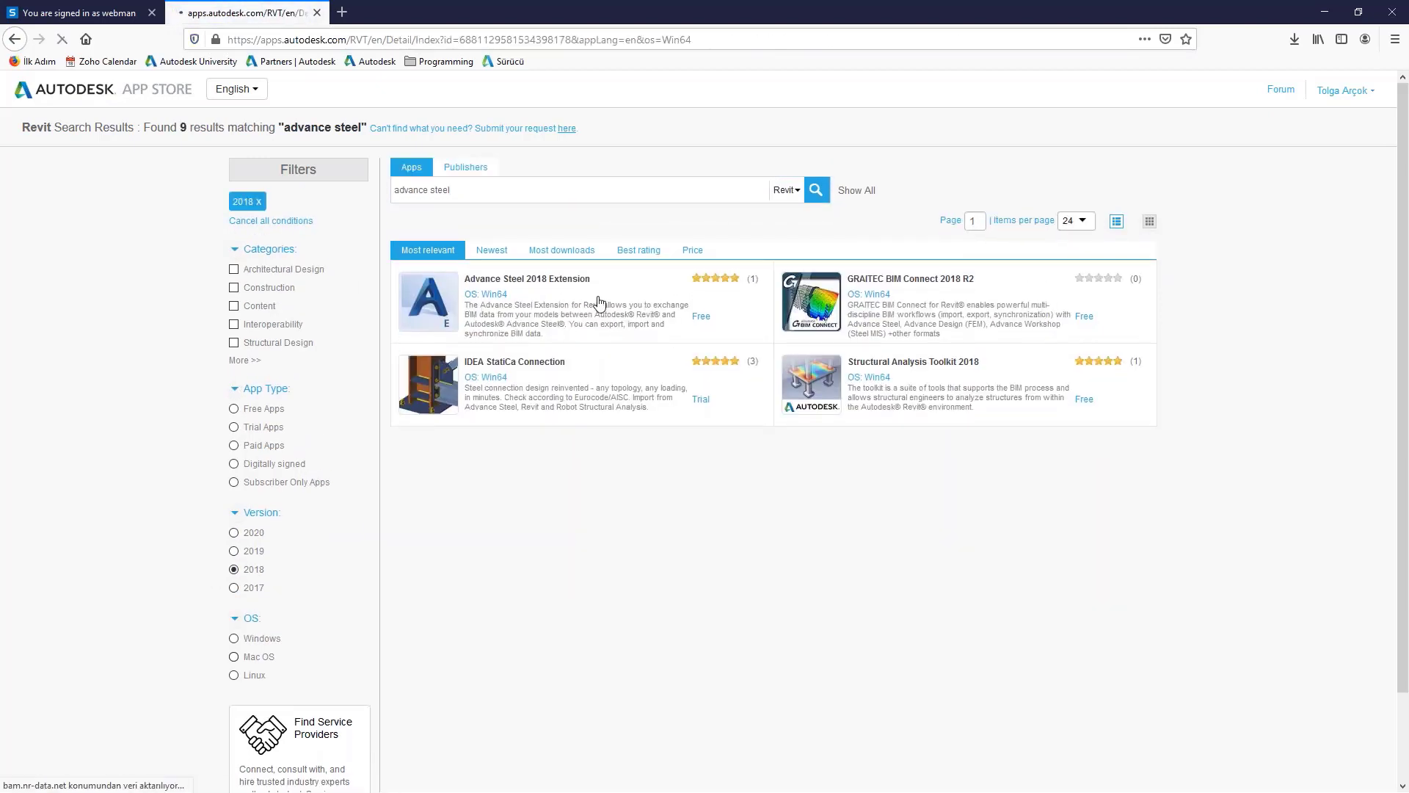
pyautogui.scroll(-7, 879, 281)
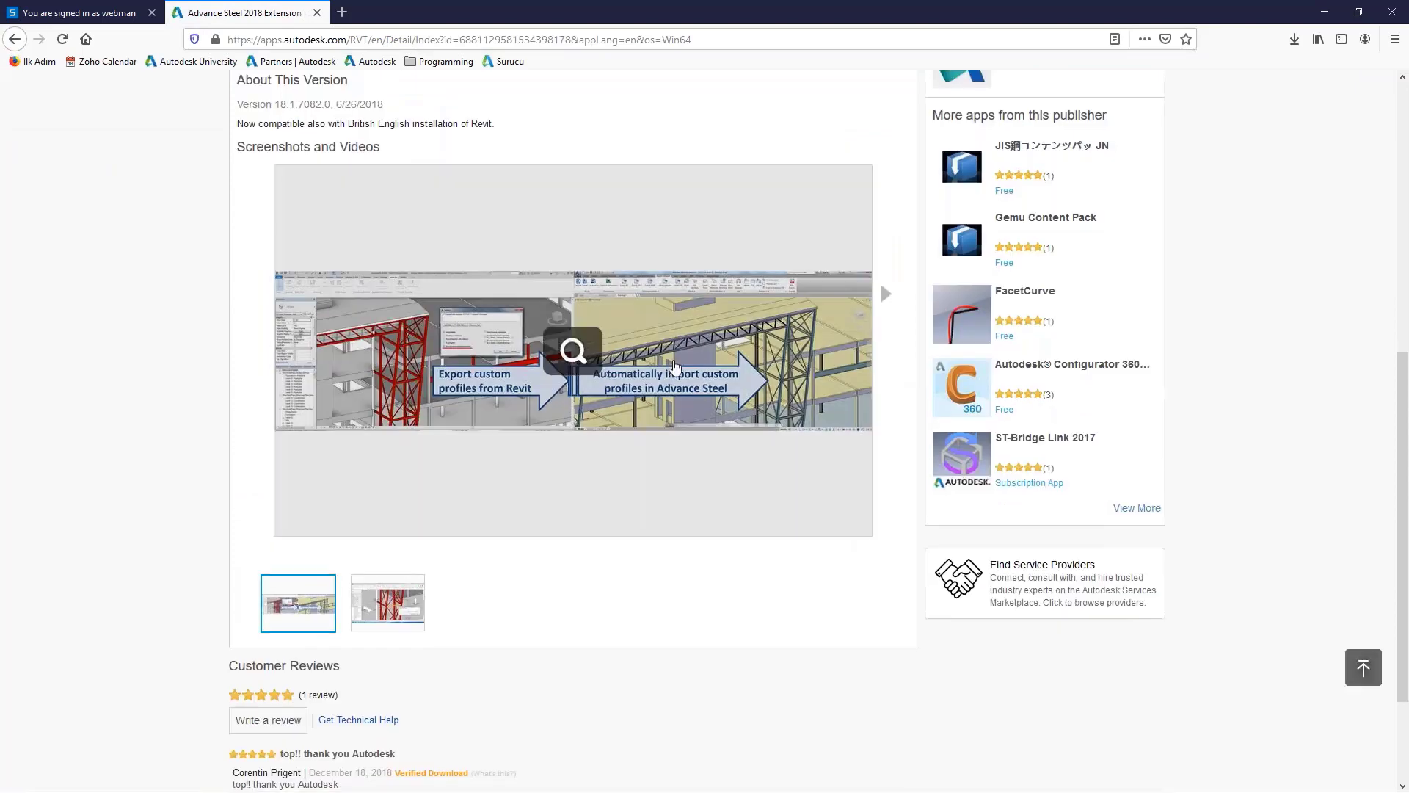
pyautogui.click(880, 280)
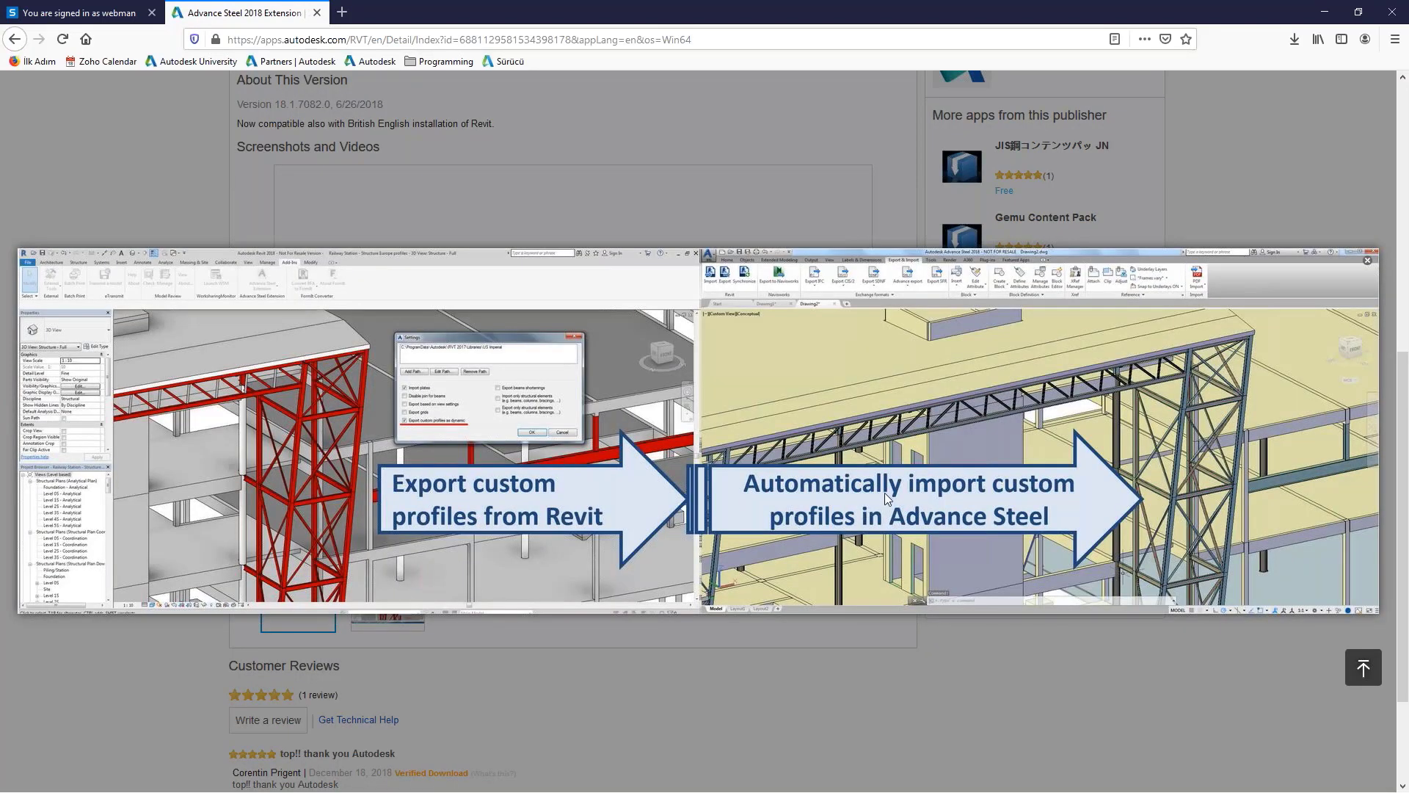
pyautogui.press('Escape')
pyautogui.scroll(6, 662, 304)
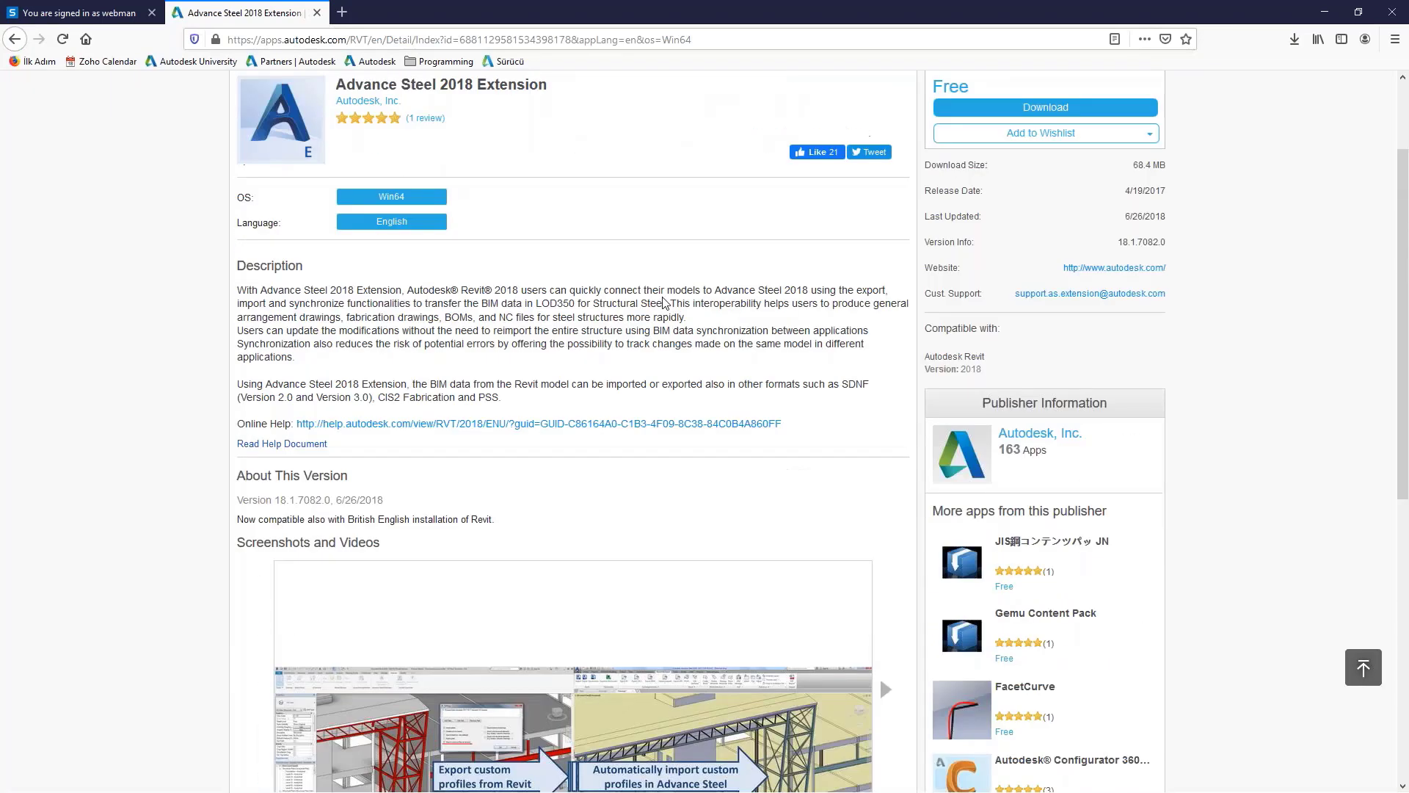
pyautogui.scroll(2, 663, 302)
pyautogui.middleClick(258, 11)
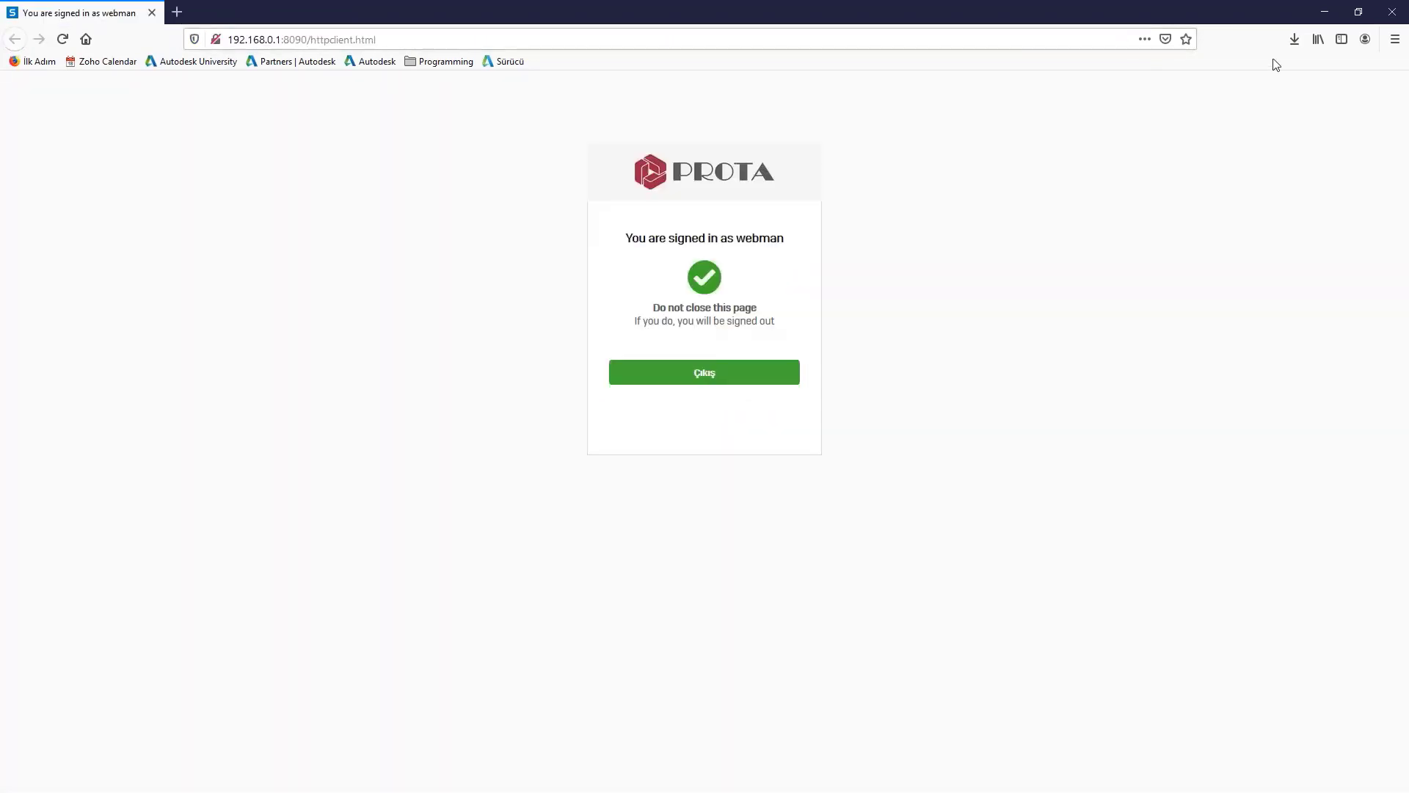
# Return to Revit and orbit the steel frame to a left-front view
pyautogui.click(1325, 12)
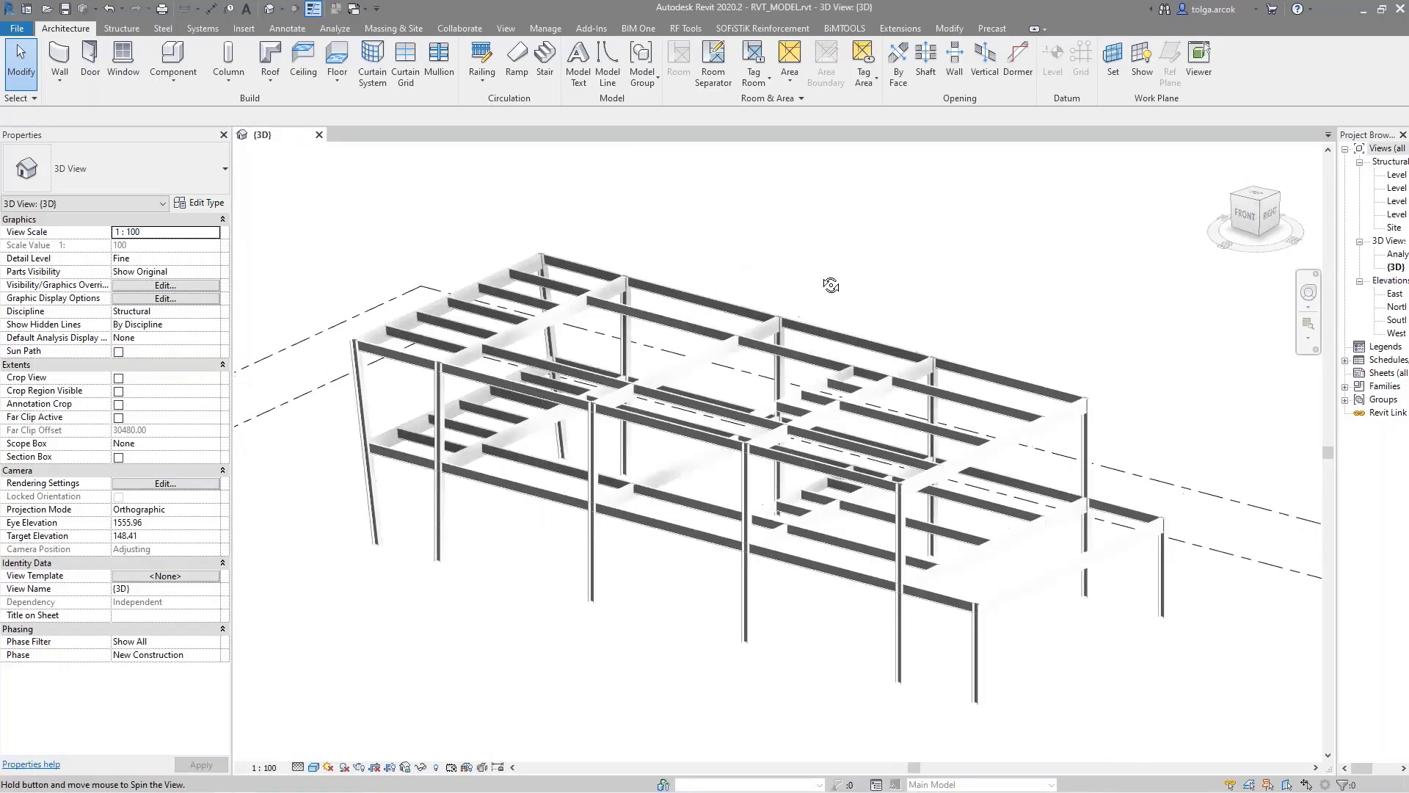
pyautogui.moveTo(747, 271)
pyautogui.keyDown('shift'); pyautogui.mouseDown(button='middle')
pyautogui.moveTo(928, 247)
pyautogui.moveTo(891, 534)
pyautogui.mouseUp(button='middle'); pyautogui.keyUp('shift')
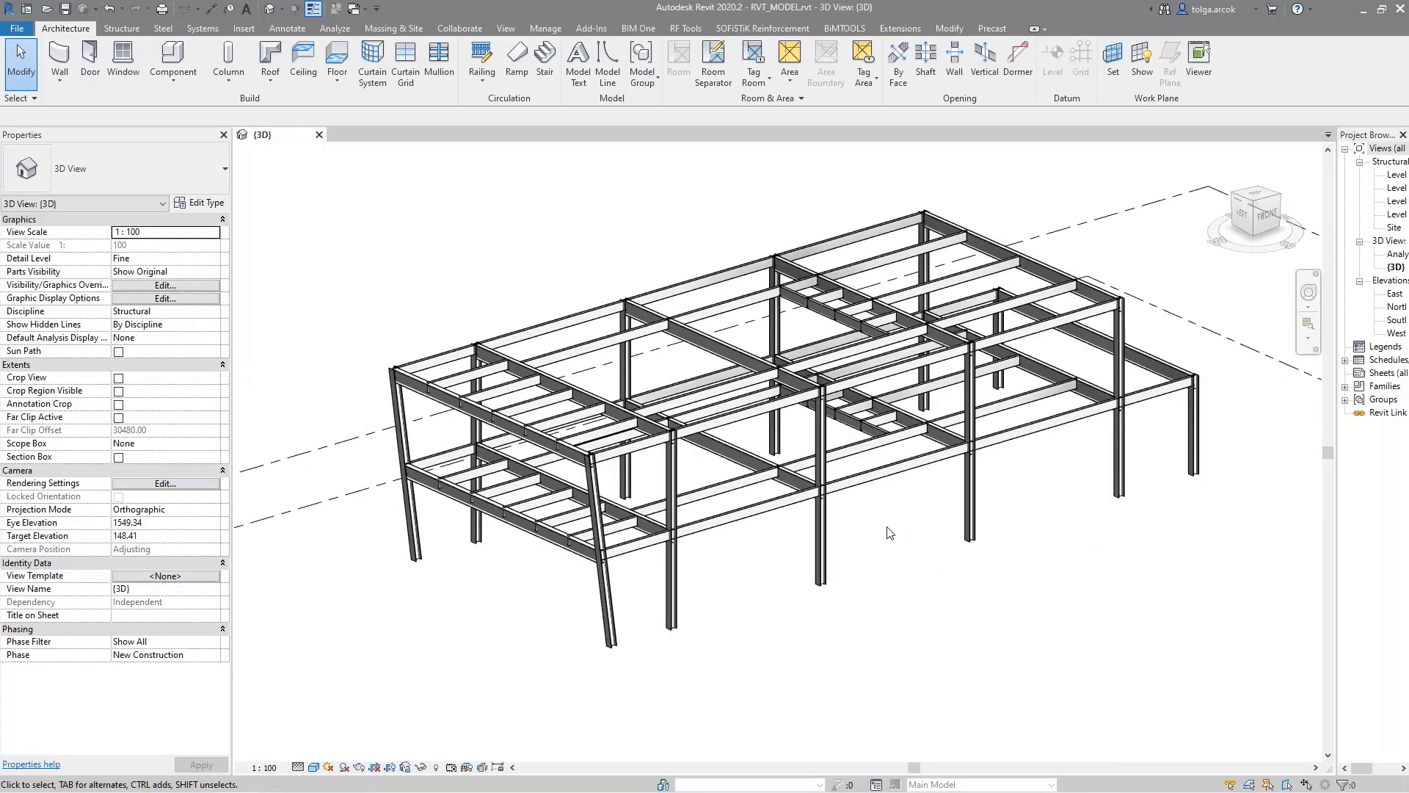
pyautogui.scroll(2, 917, 506)
pyautogui.scroll(2, 917, 507)
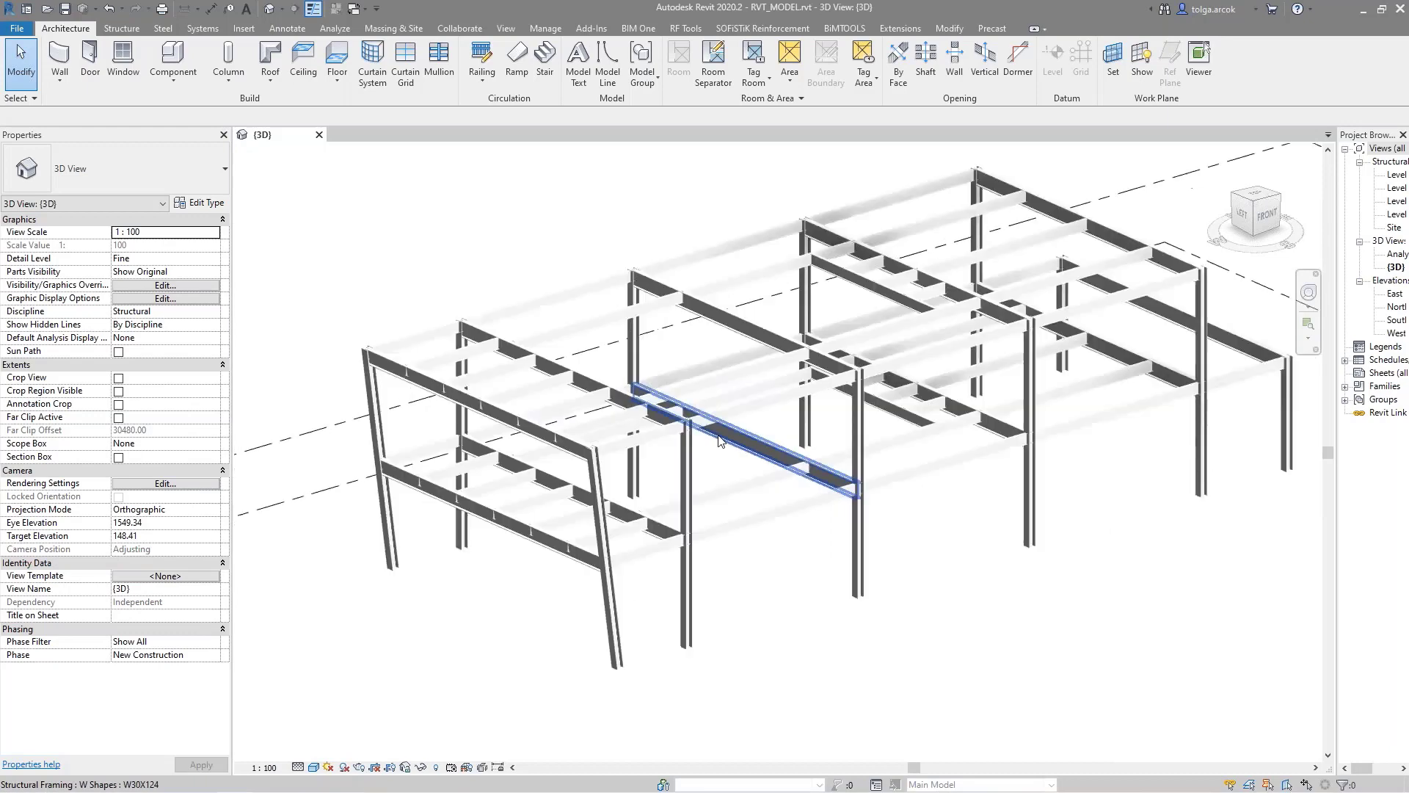
pyautogui.scroll(2, 917, 506)
pyautogui.scroll(-4, 782, 389)
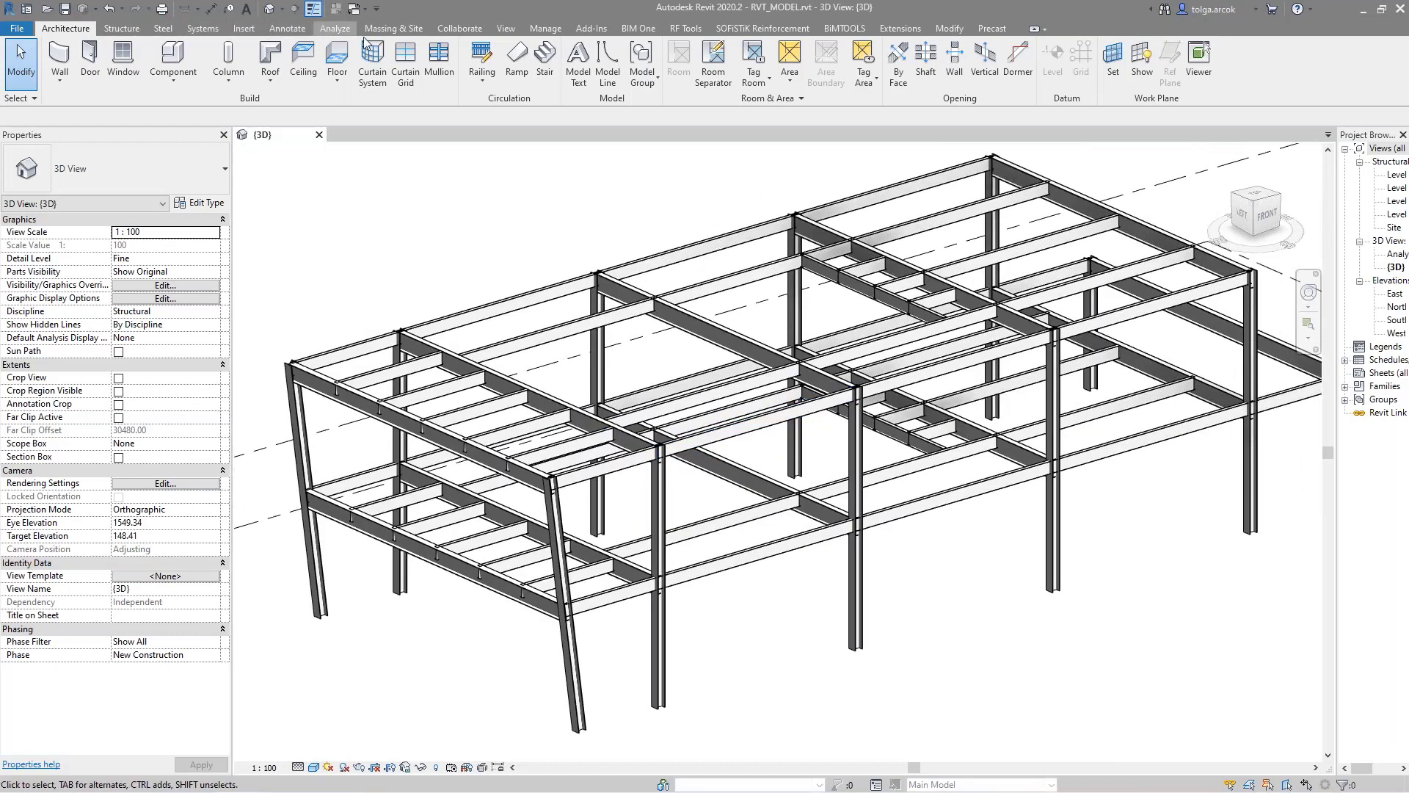
# Show the Advance Steel Extension commands under Add-Ins with the whole frame in view
pyautogui.click(587, 31)
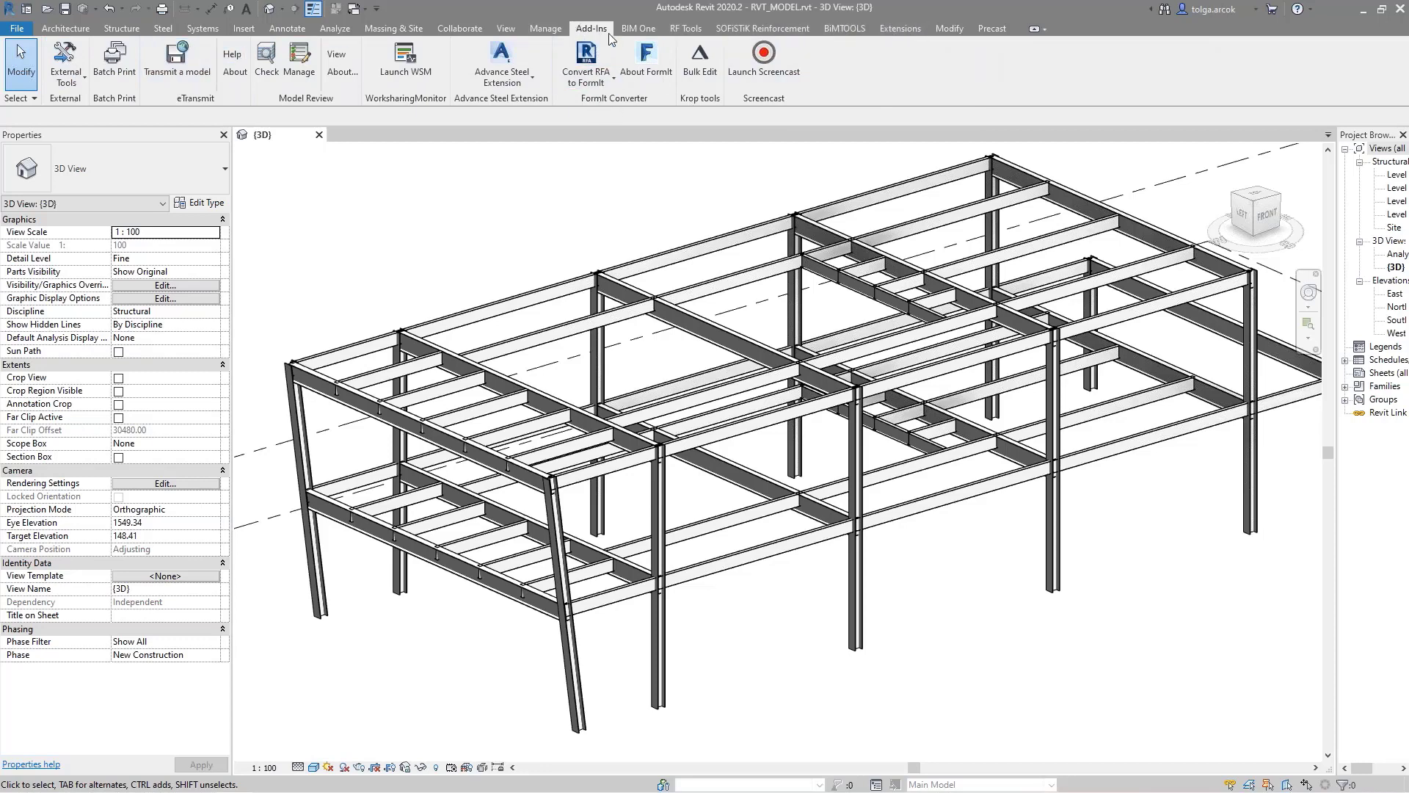
pyautogui.click(530, 76)
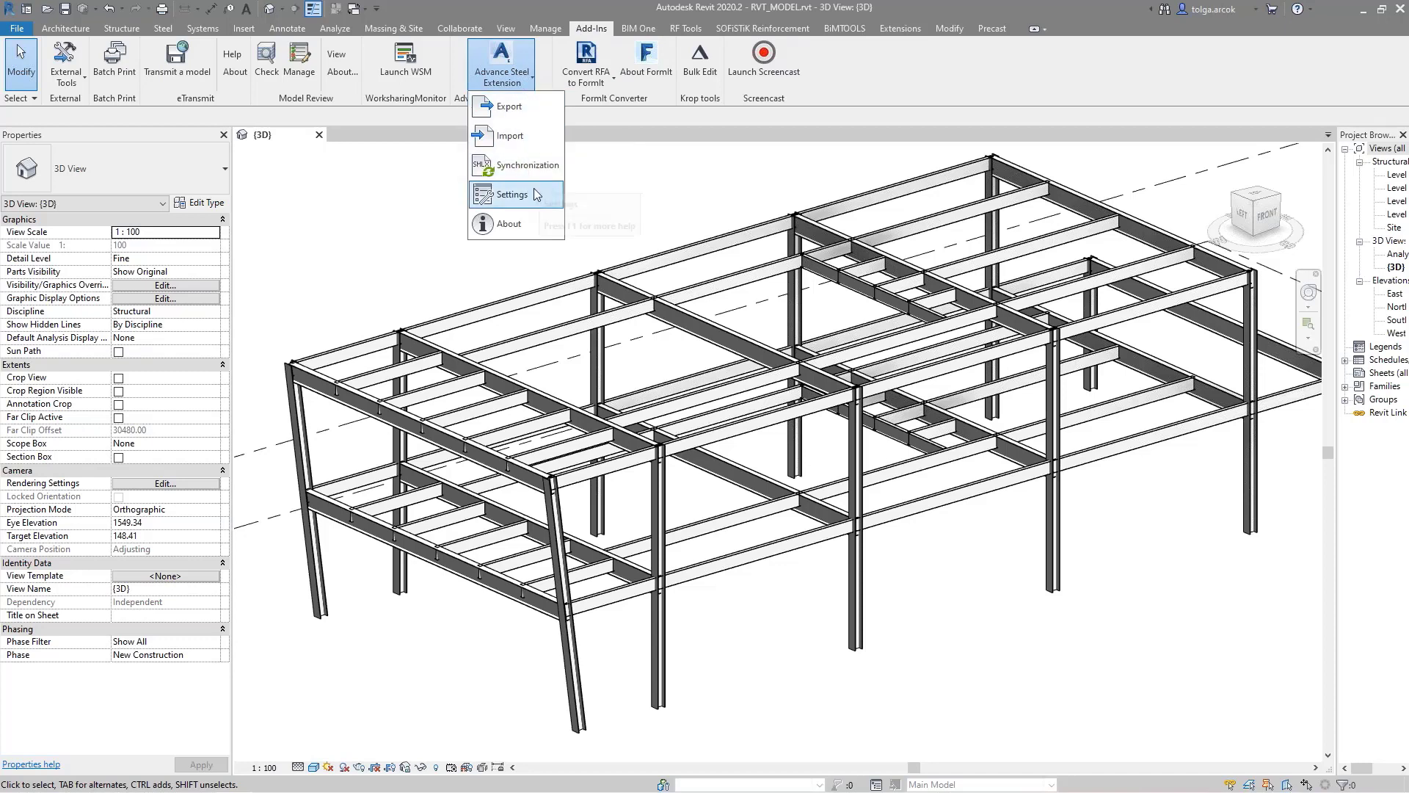
pyautogui.click(642, 190)
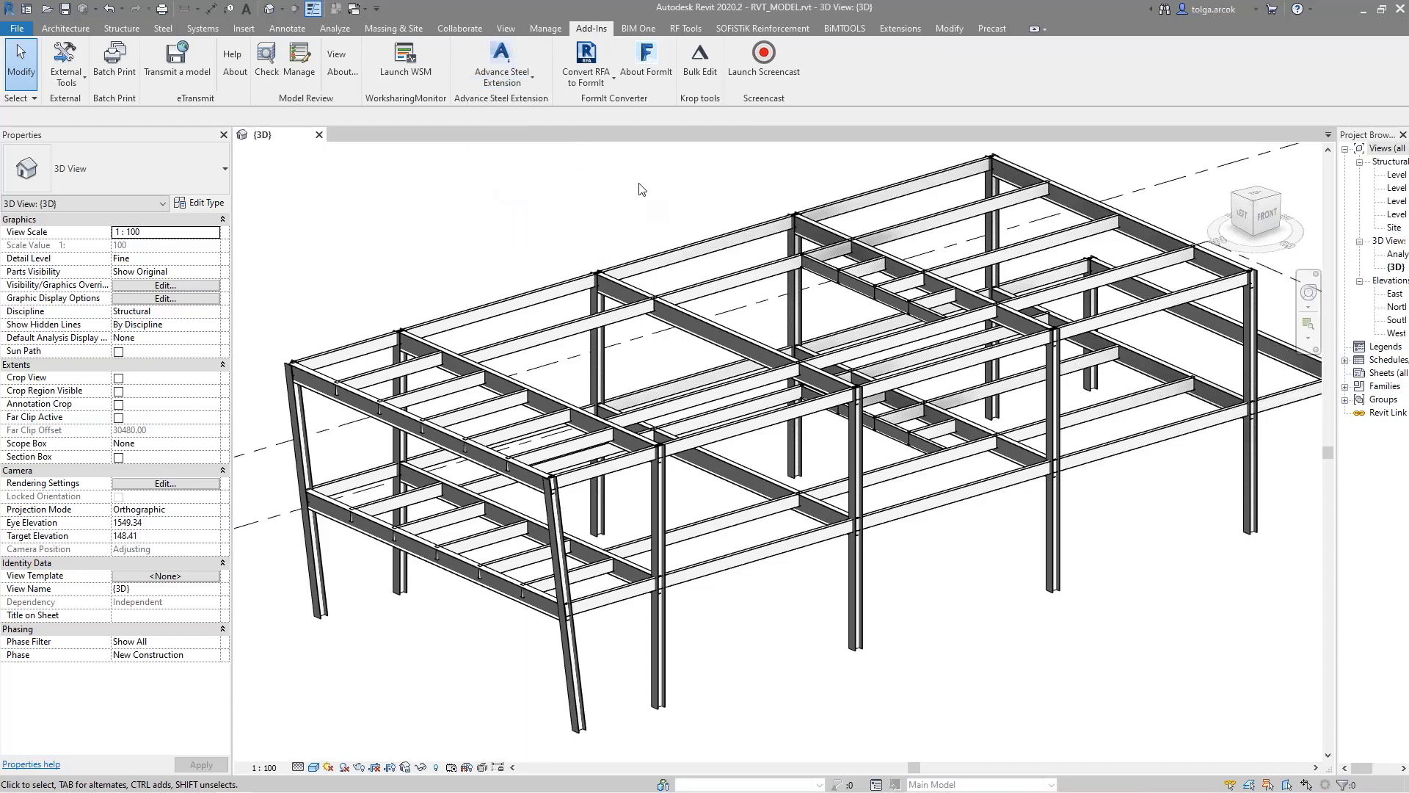
pyautogui.scroll(-3, 638, 192)
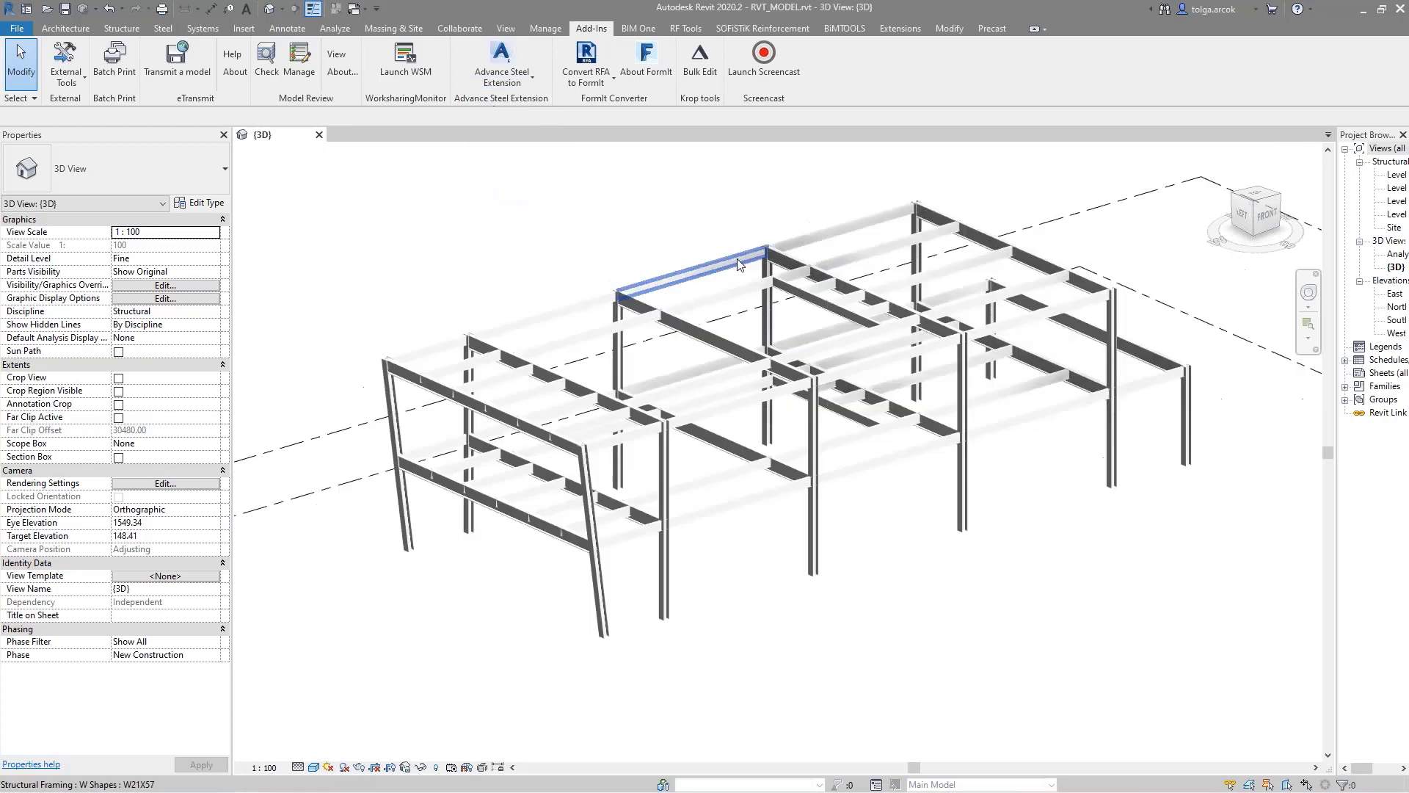
pyautogui.moveTo(656, 310)
pyautogui.mouseDown(button='middle')
pyautogui.moveTo(635, 318)
pyautogui.moveTo(650, 335)
pyautogui.moveTo(635, 416)
pyautogui.mouseUp(button='middle')
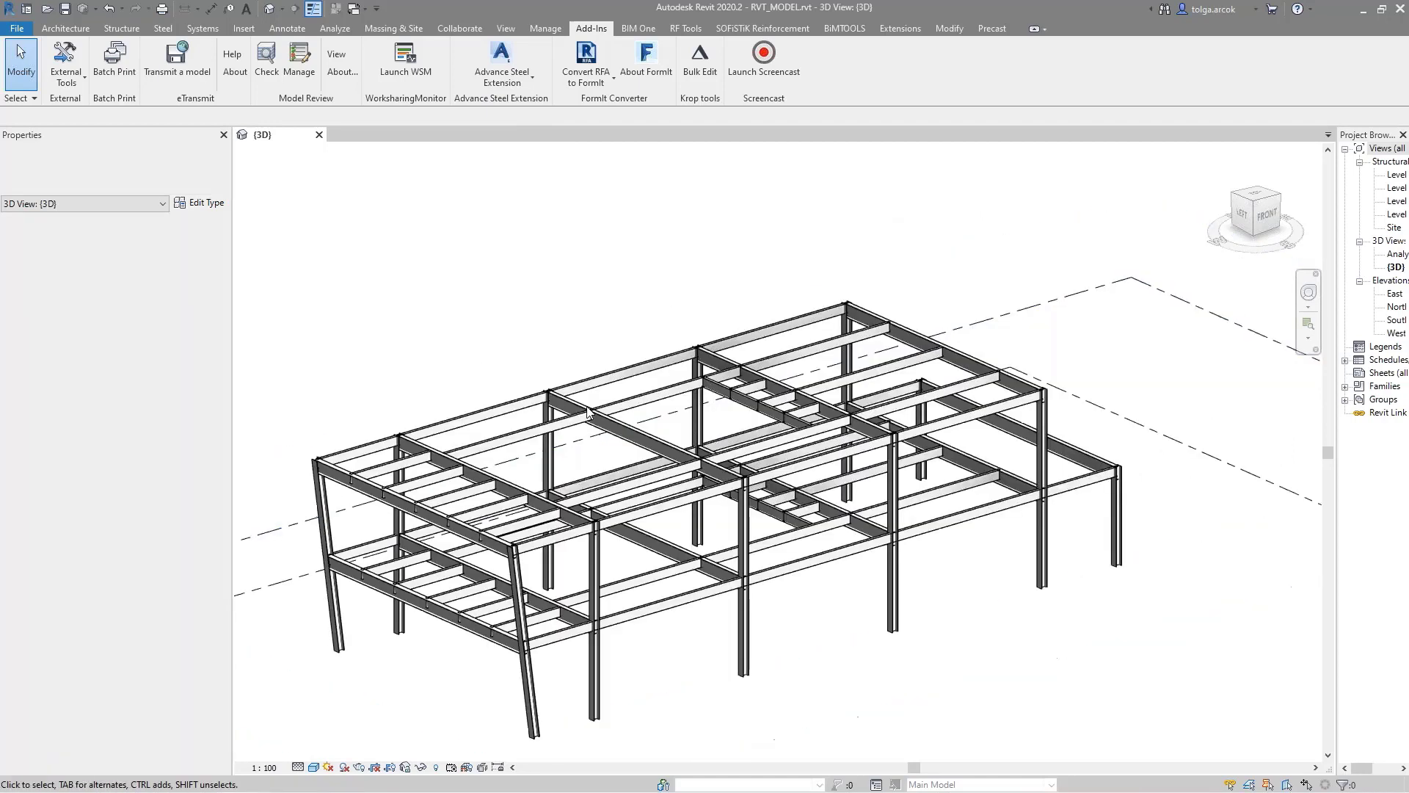
pyautogui.moveTo(731, 322)
pyautogui.mouseDown(button='middle')
pyautogui.moveTo(730, 277)
pyautogui.moveTo(679, 230)
pyautogui.mouseUp(button='middle')
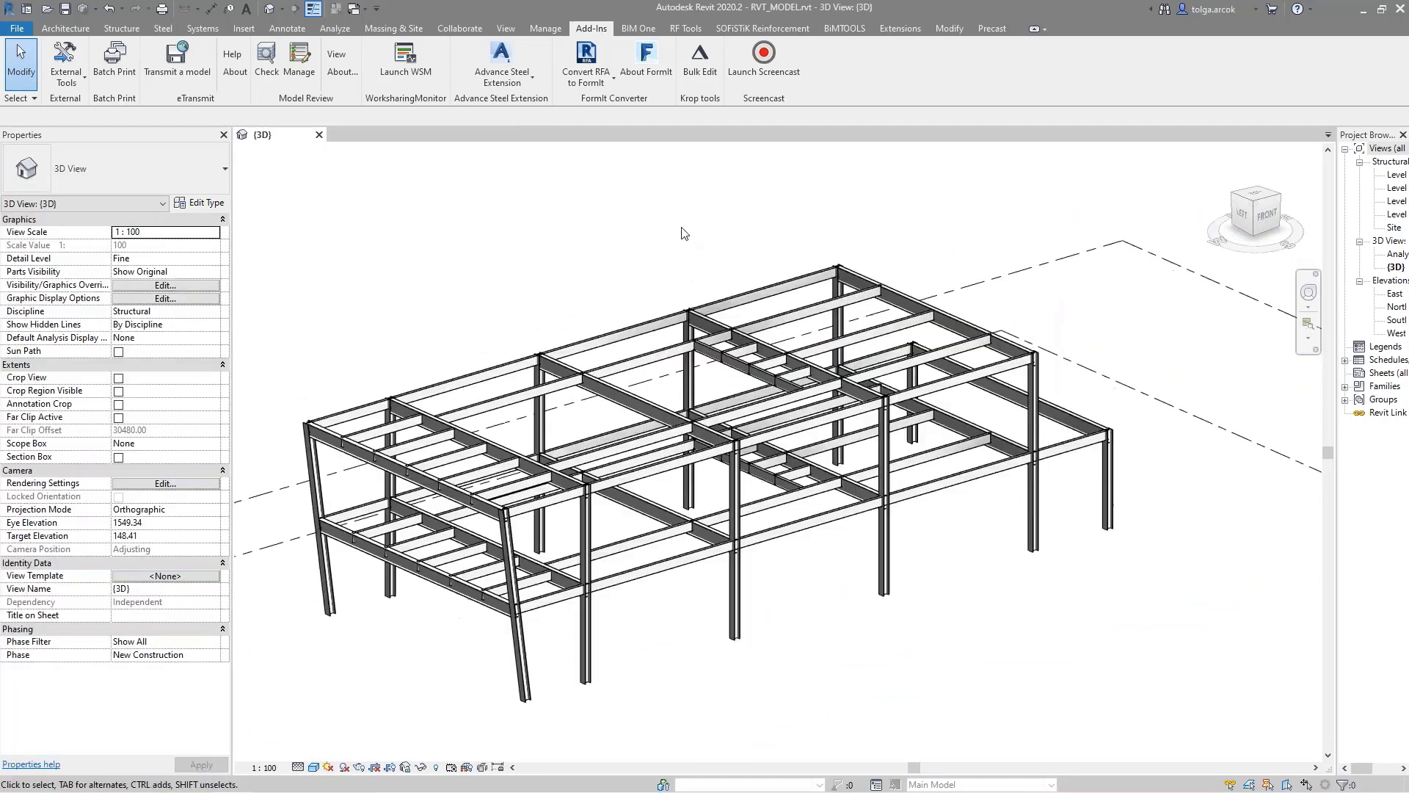
pyautogui.click(517, 85)
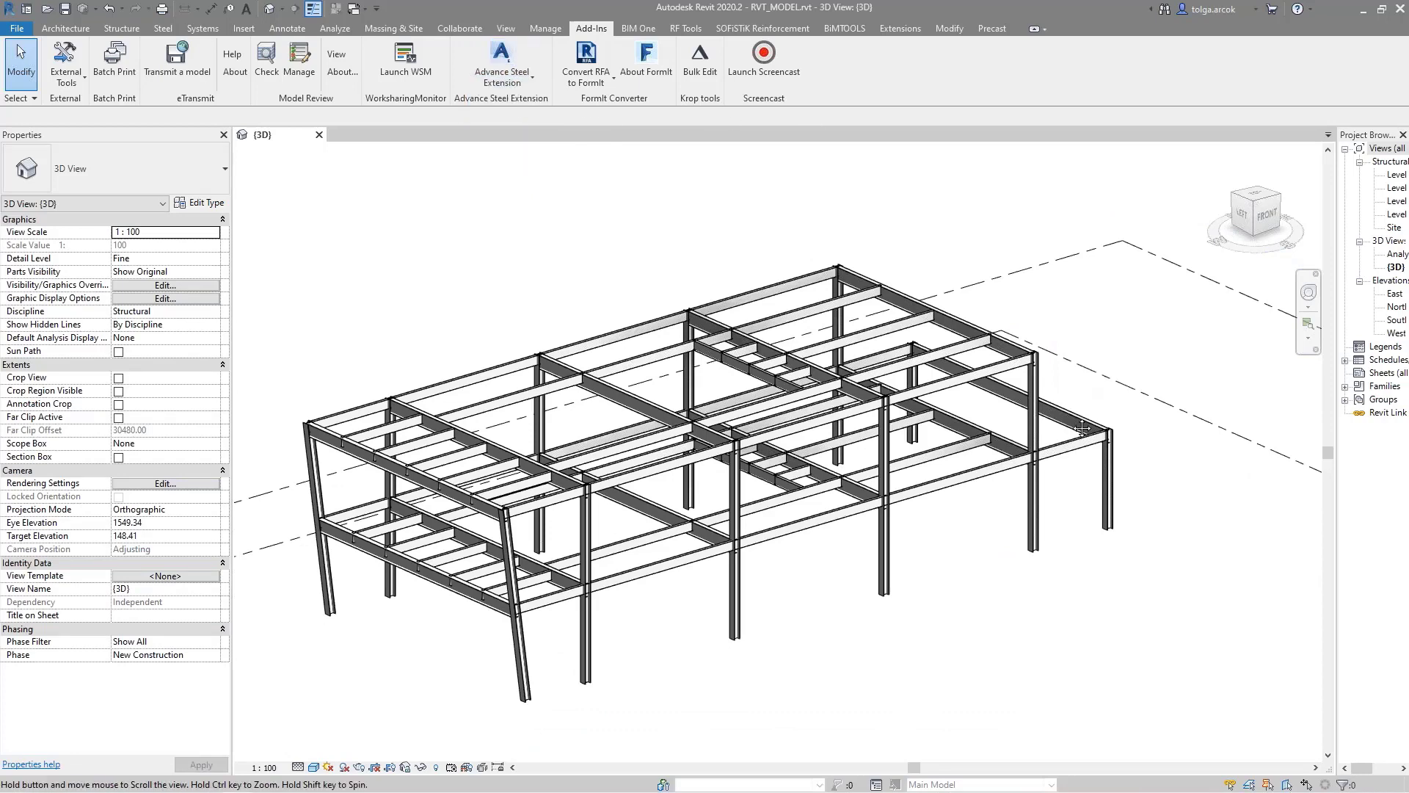
pyautogui.scroll(2, 1009, 424)
pyautogui.keyDown('shift'); pyautogui.moveTo(1009, 424); pyautogui.dragTo(1002, 468, button='middle'); pyautogui.keyUp('shift')
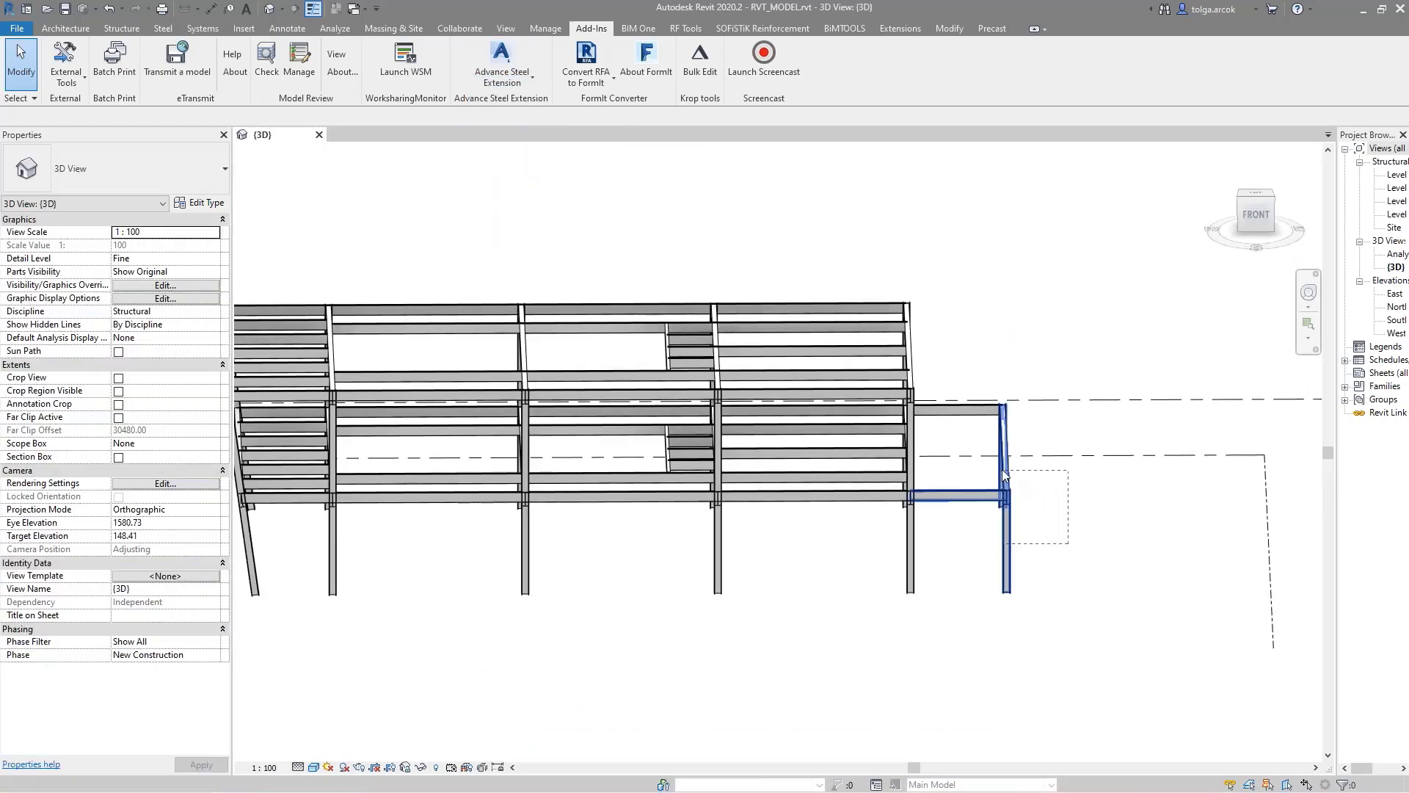
pyautogui.moveTo(1067, 543); pyautogui.dragTo(989, 475)
pyautogui.click(421, 766)
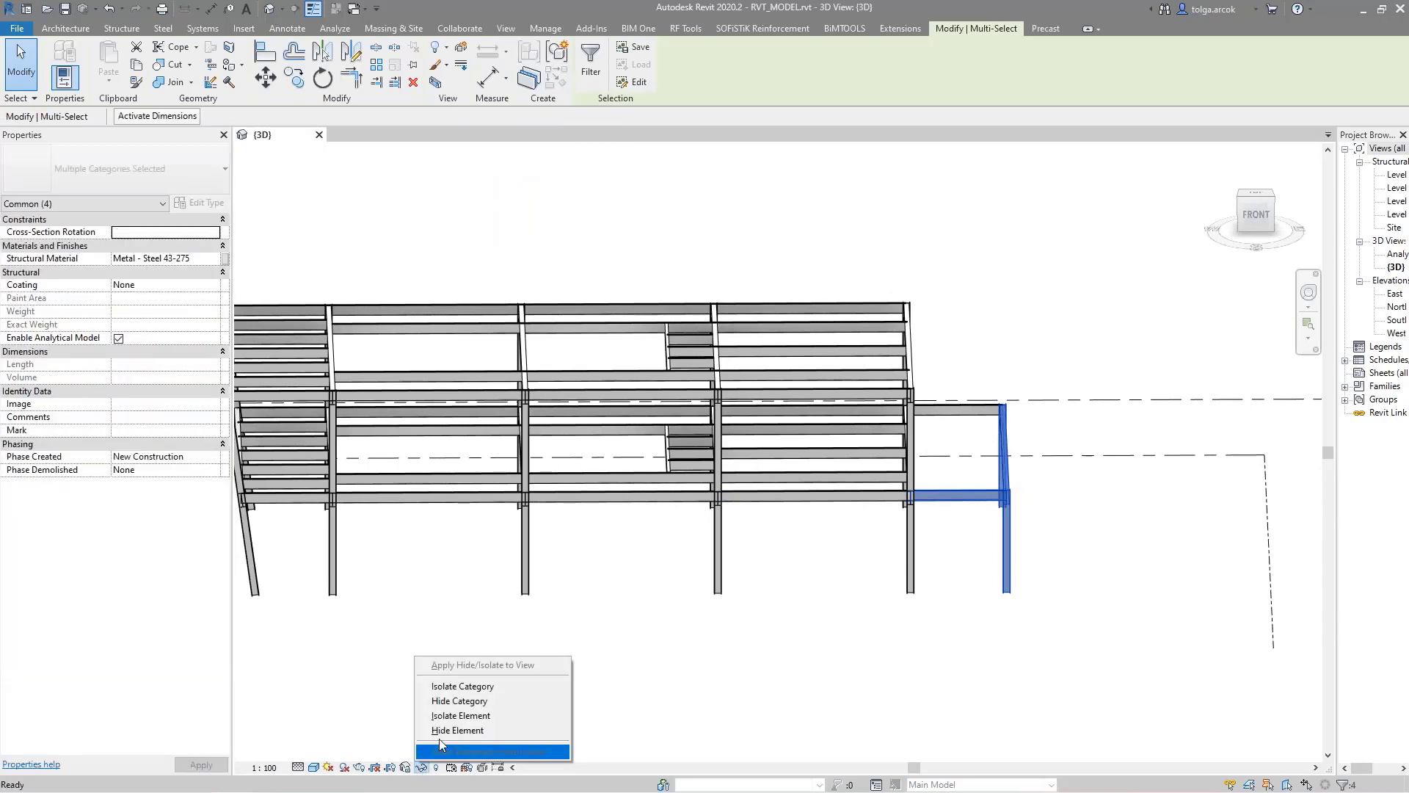
pyautogui.click(454, 716)
pyautogui.press('Escape')
pyautogui.moveTo(993, 651)
pyautogui.keyDown('shift'); pyautogui.mouseDown(button='middle')
pyautogui.moveTo(1006, 641)
pyautogui.moveTo(771, 412)
pyautogui.mouseUp(button='middle'); pyautogui.keyUp('shift')
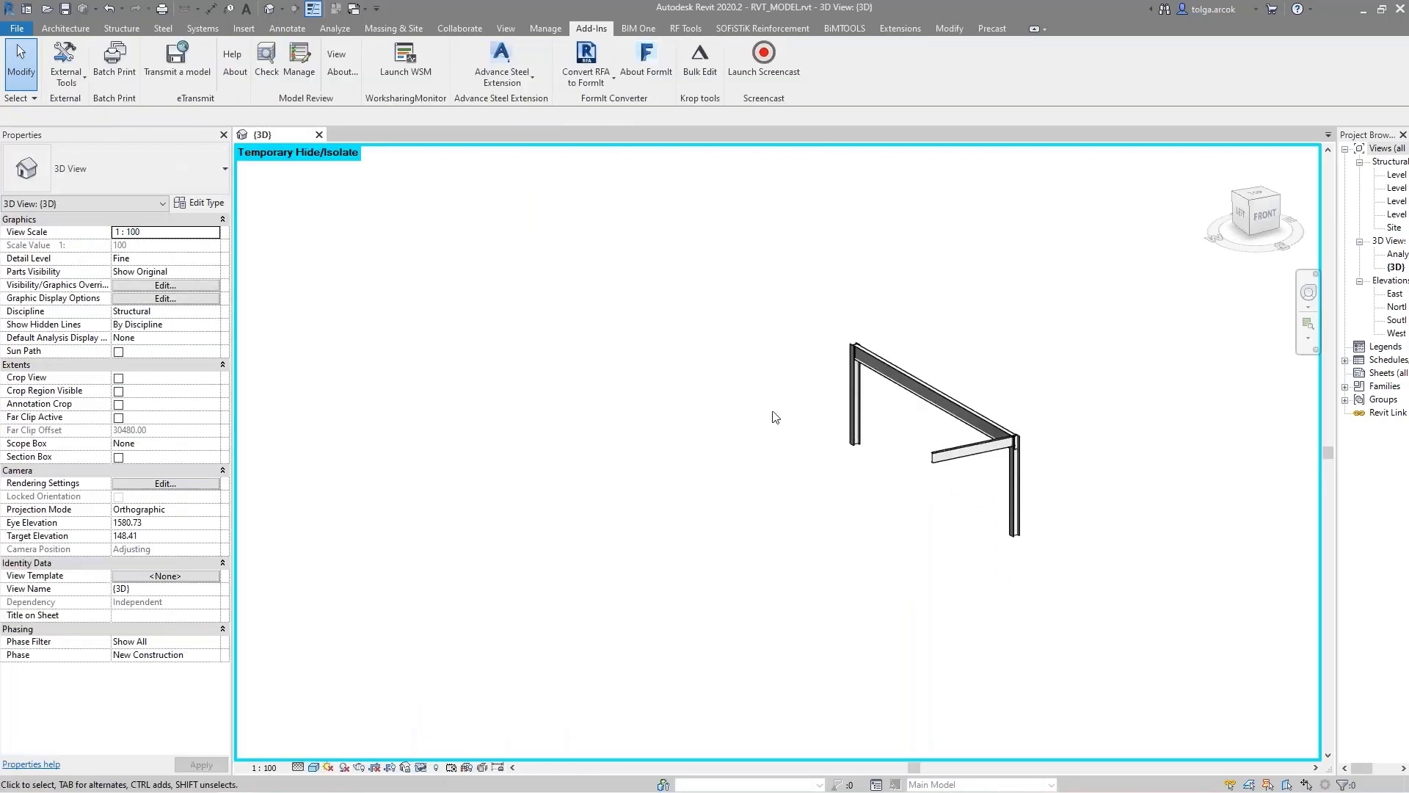
pyautogui.moveTo(1084, 321)
pyautogui.mouseDown()
pyautogui.moveTo(764, 541)
pyautogui.moveTo(666, 598)
pyautogui.moveTo(653, 587)
pyautogui.mouseUp()
pyautogui.click(591, 27)
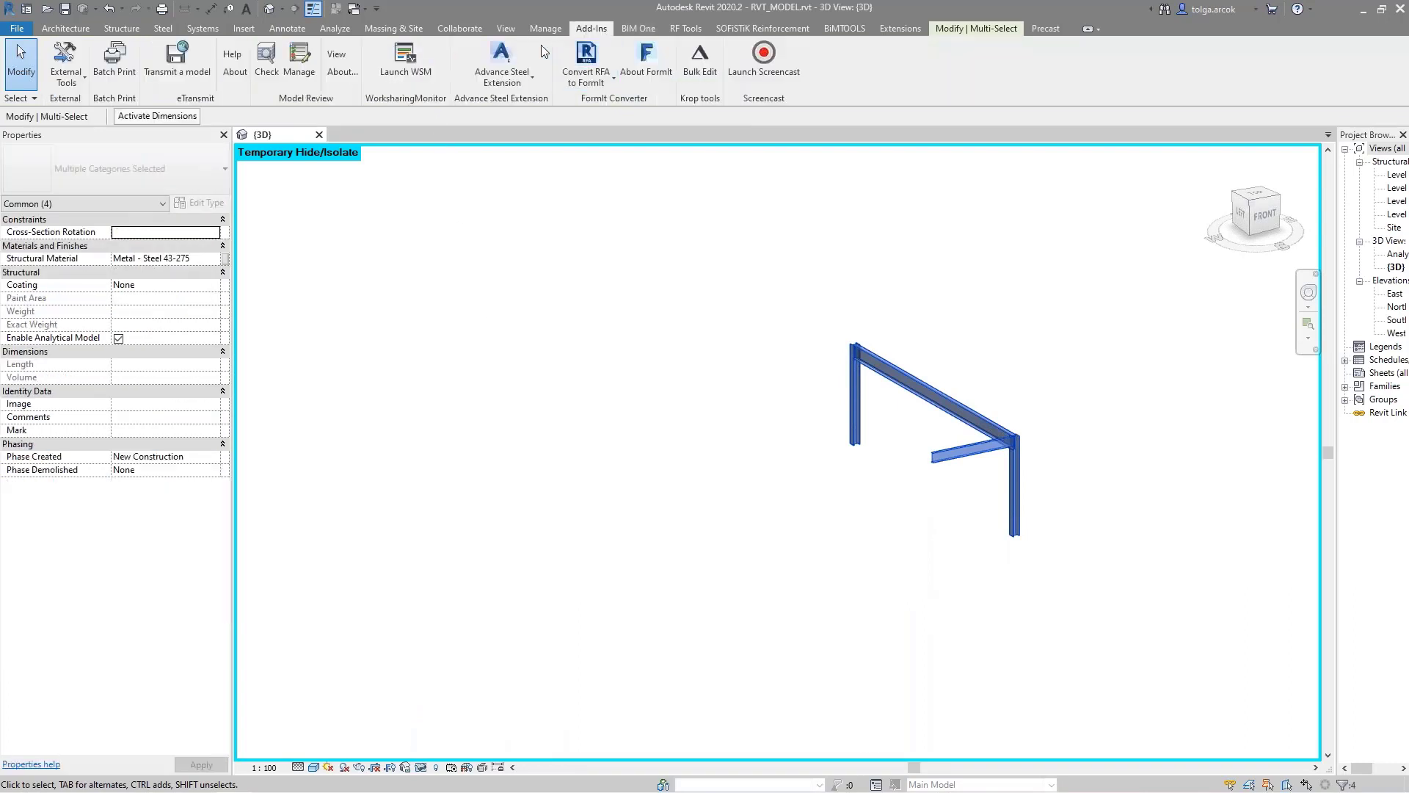
pyautogui.click(515, 77)
pyautogui.click(1074, 320)
pyautogui.click(1127, 383)
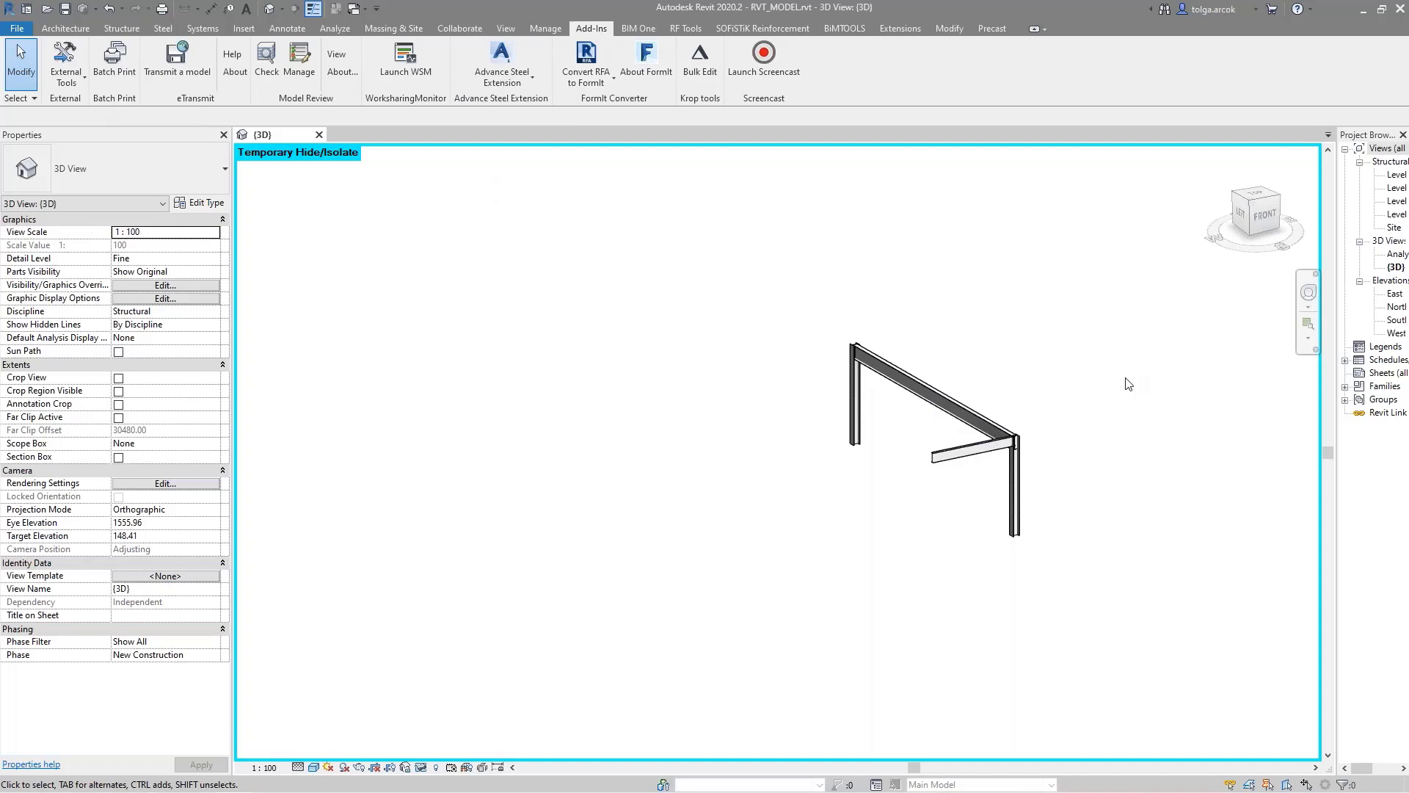
pyautogui.click(421, 766)
pyautogui.click(488, 750)
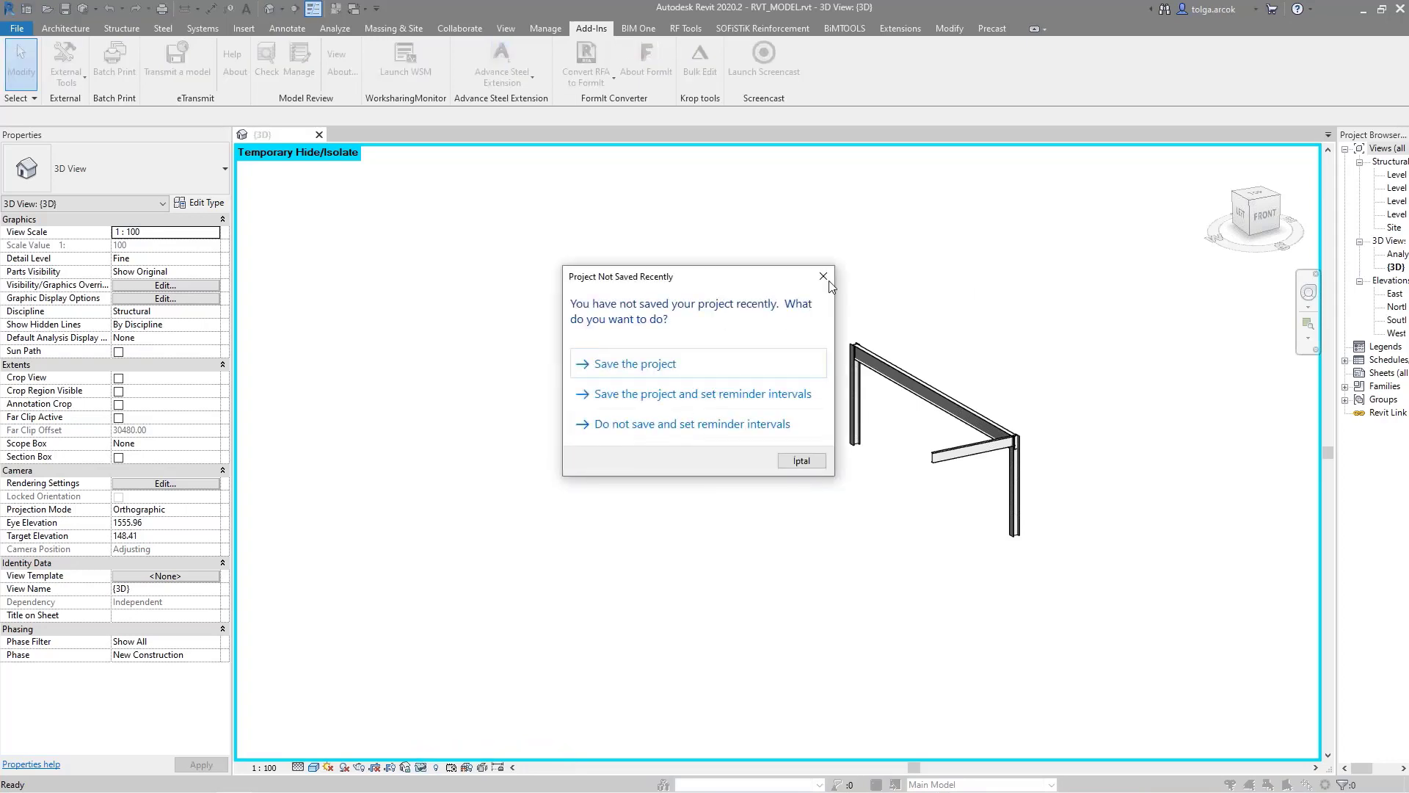
pyautogui.click(823, 270)
pyautogui.scroll(-3, 969, 411)
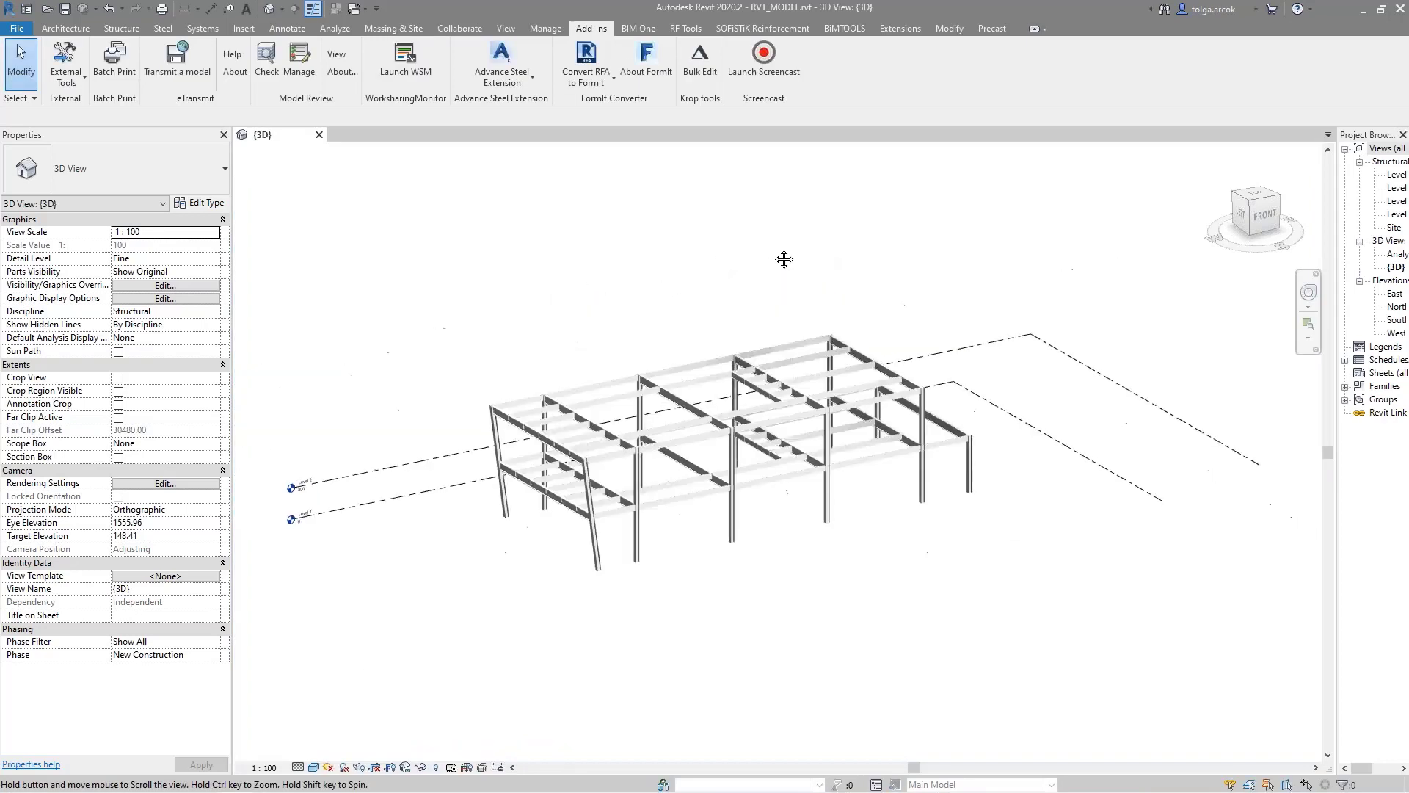
pyautogui.click(531, 79)
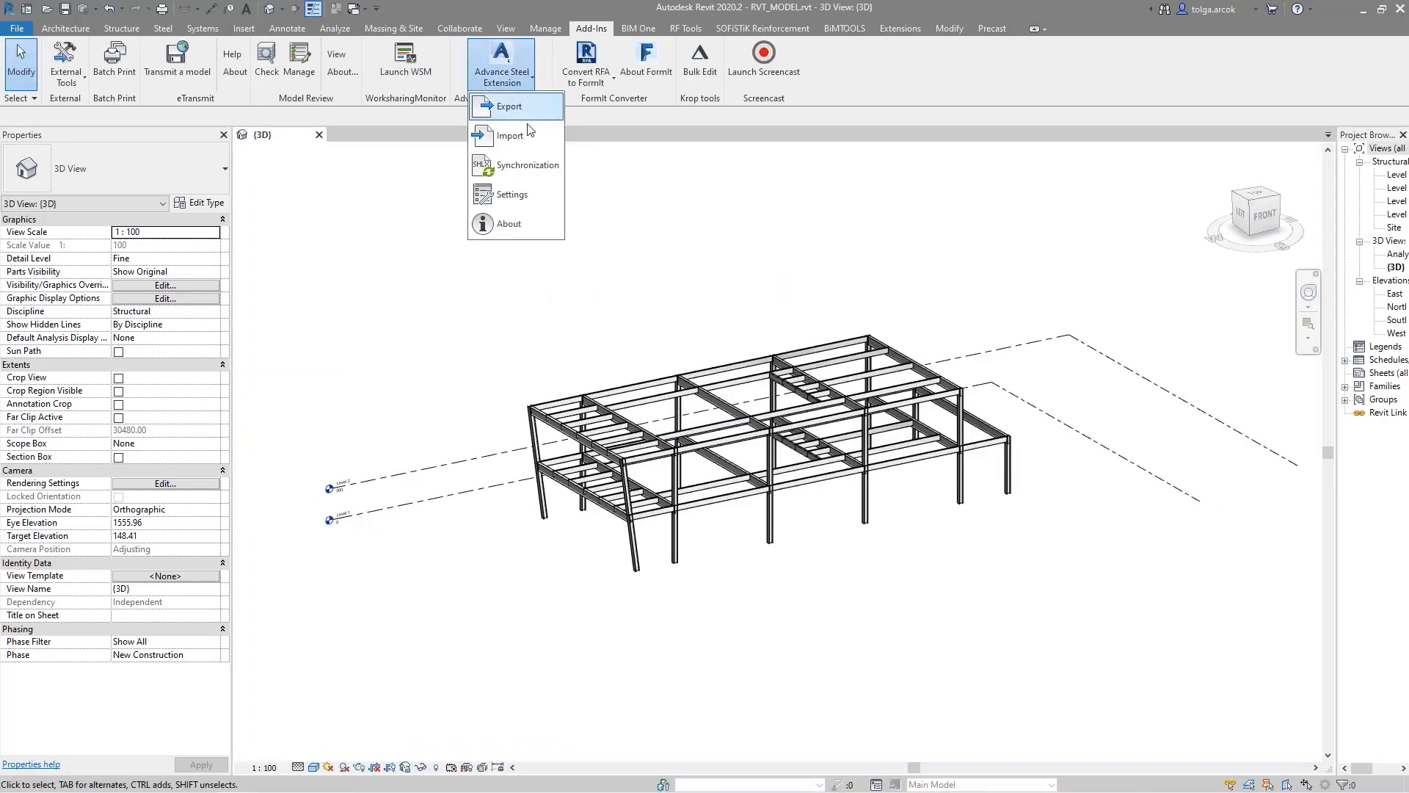
pyautogui.click(523, 200)
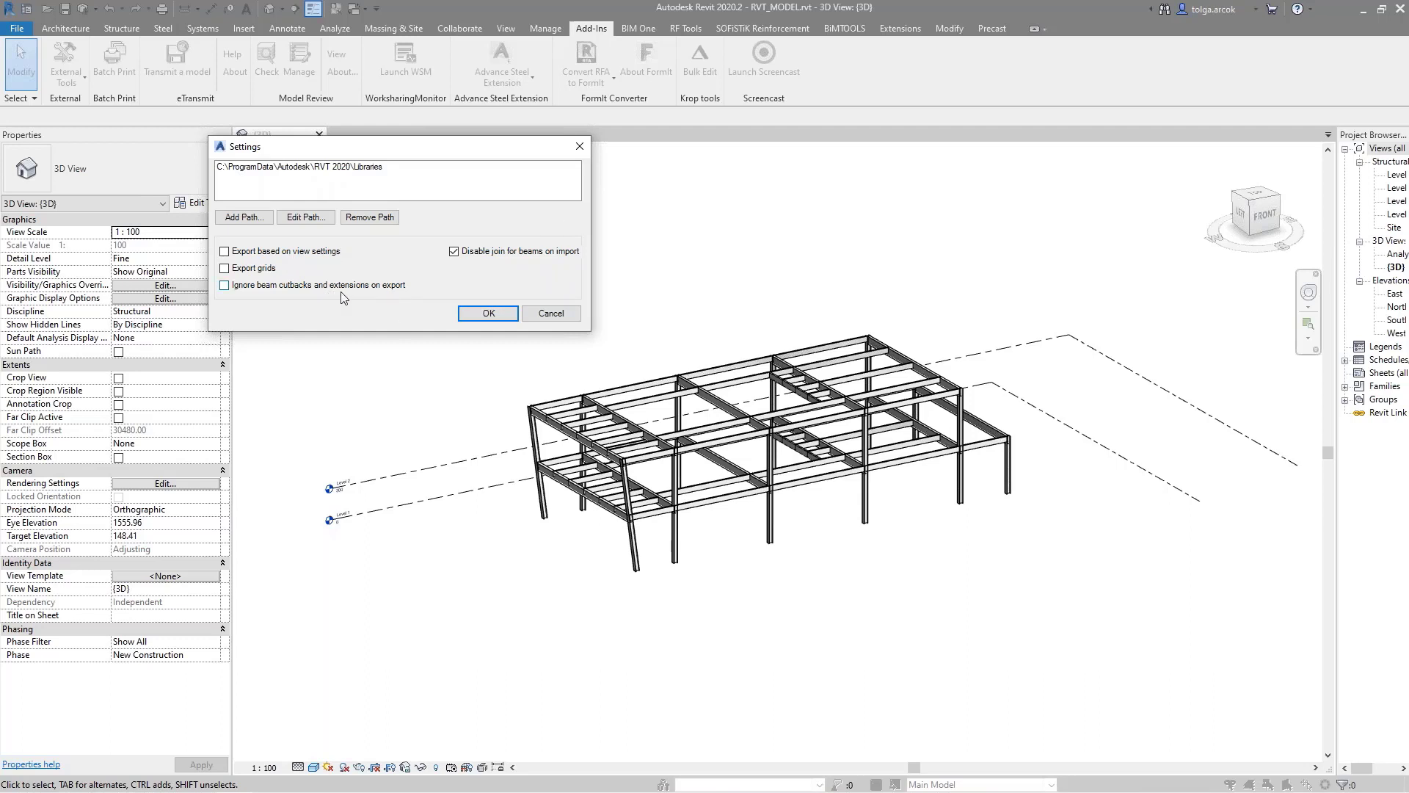
# Close the settings, frame the steel model, and launch the Advance Steel Extension Export command
pyautogui.click(551, 313)
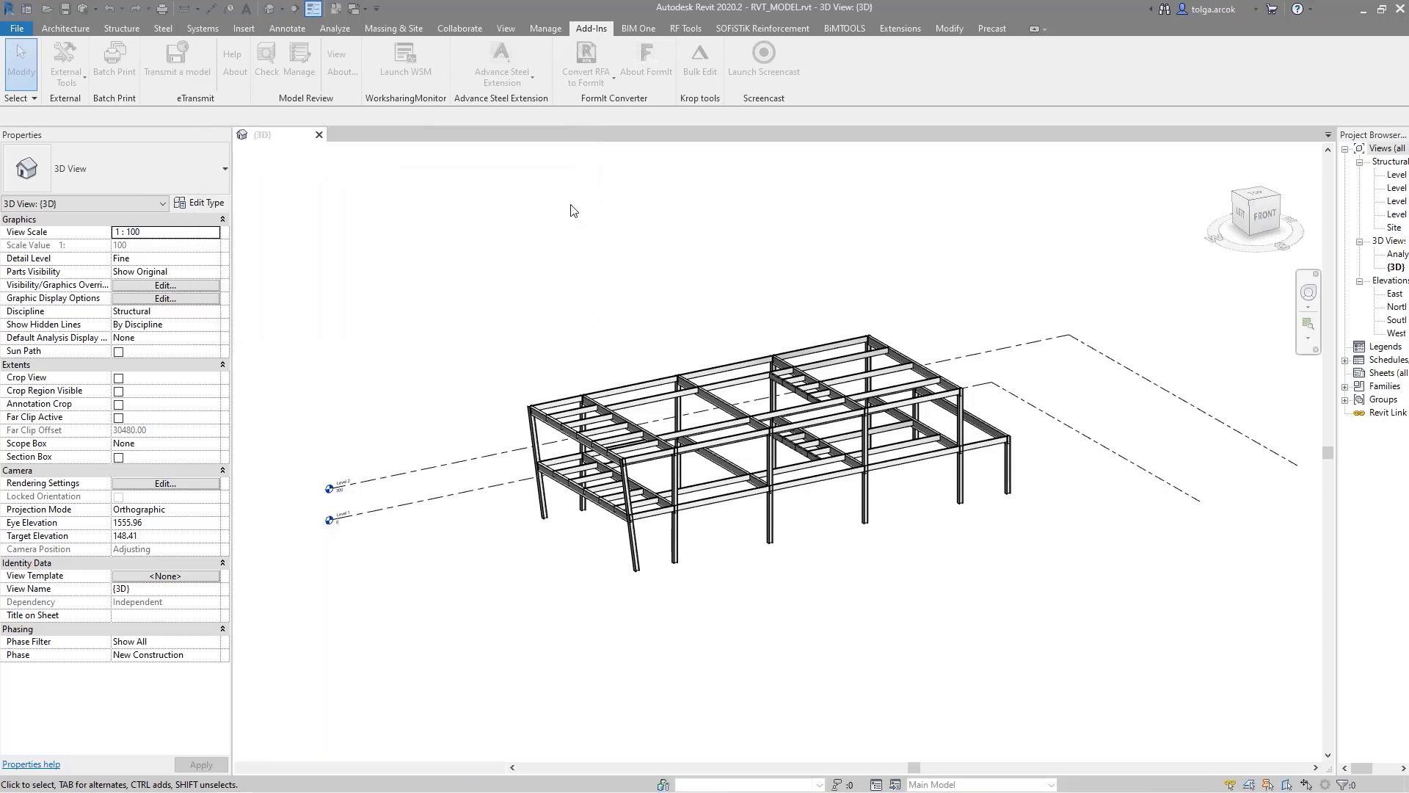
pyautogui.moveTo(668, 248); pyautogui.dragTo(635, 241, button='middle')
pyautogui.keyDown('shift'); pyautogui.moveTo(669, 272); pyautogui.dragTo(636, 234, button='middle'); pyautogui.keyUp('shift')
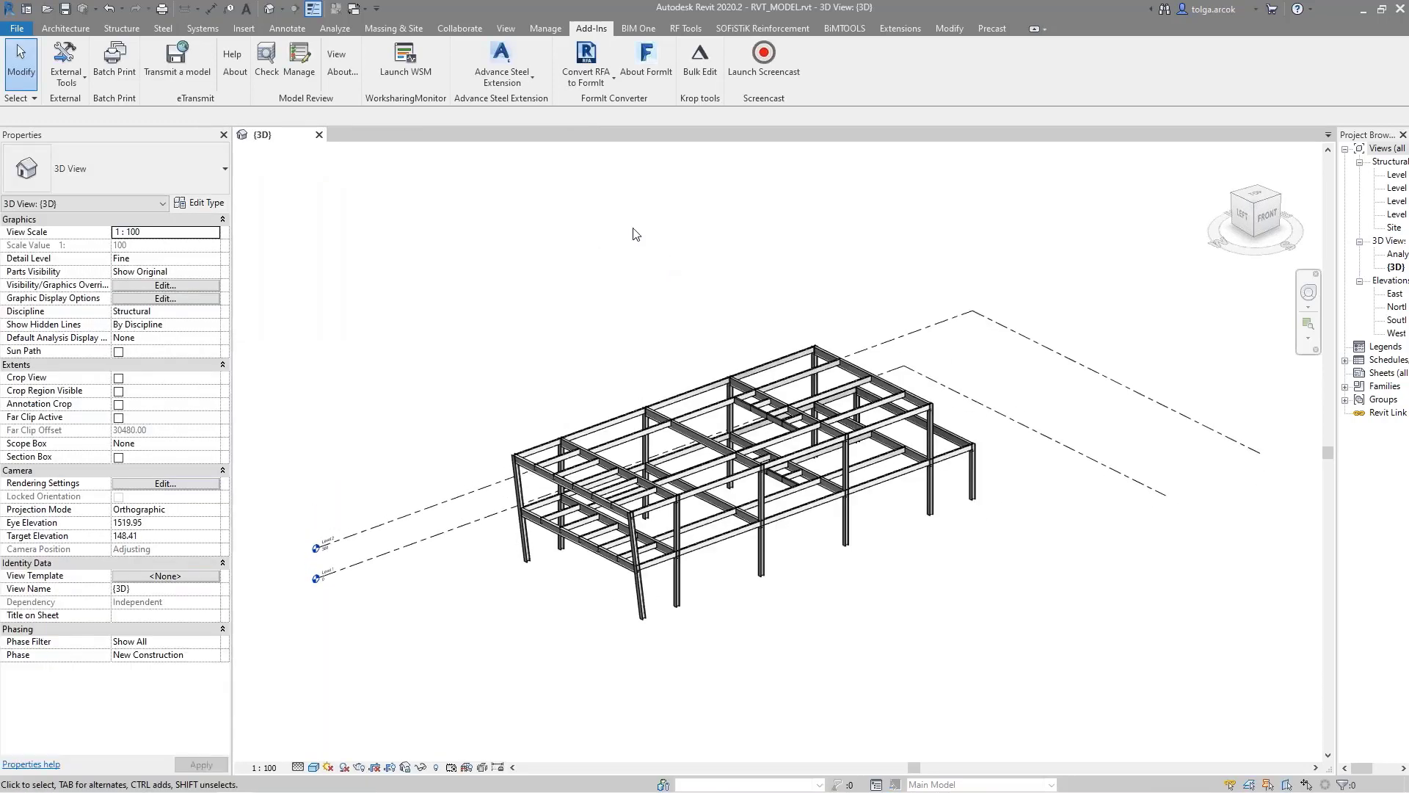
pyautogui.scroll(3, 659, 275)
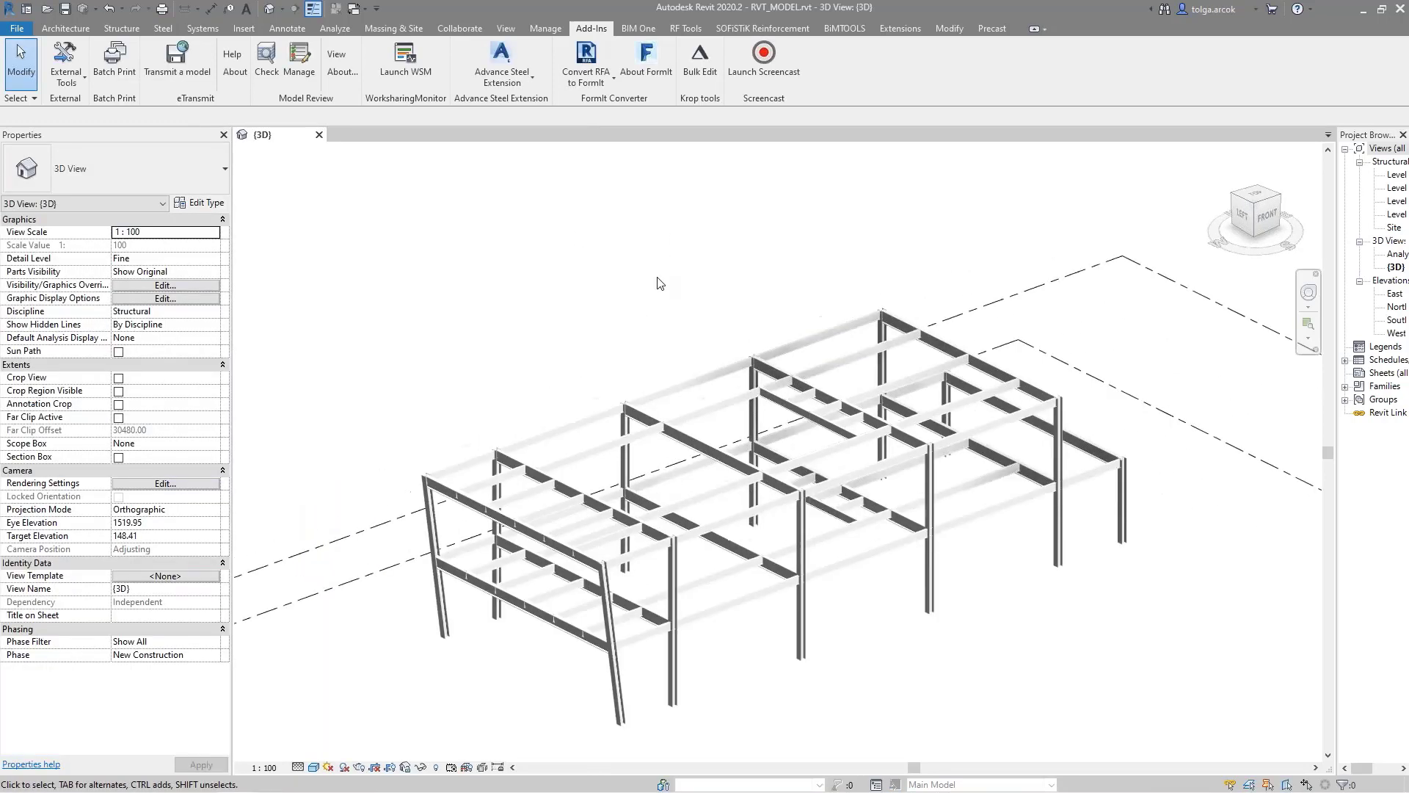
pyautogui.moveTo(682, 375); pyautogui.dragTo(722, 176, button='middle')
pyautogui.click(517, 87)
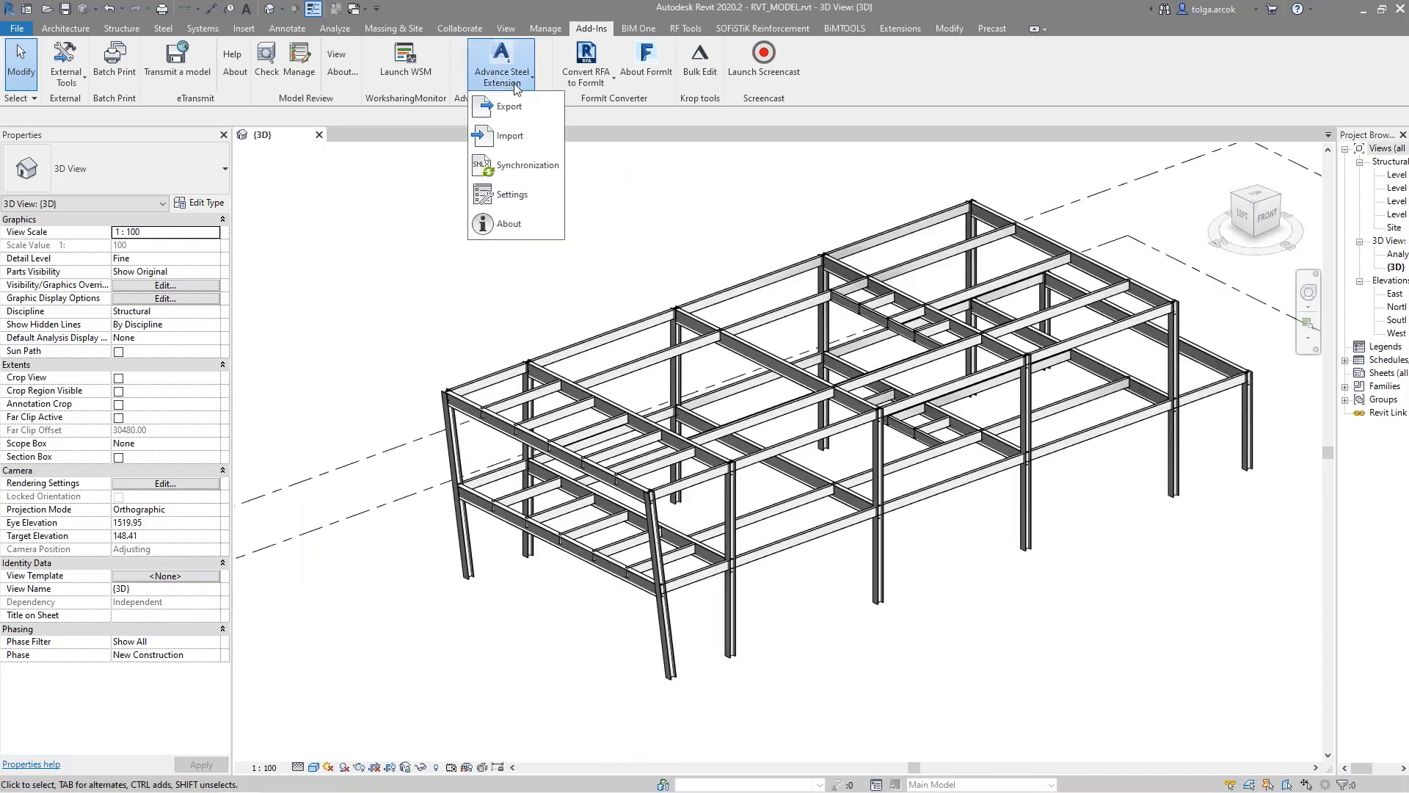
pyautogui.click(512, 106)
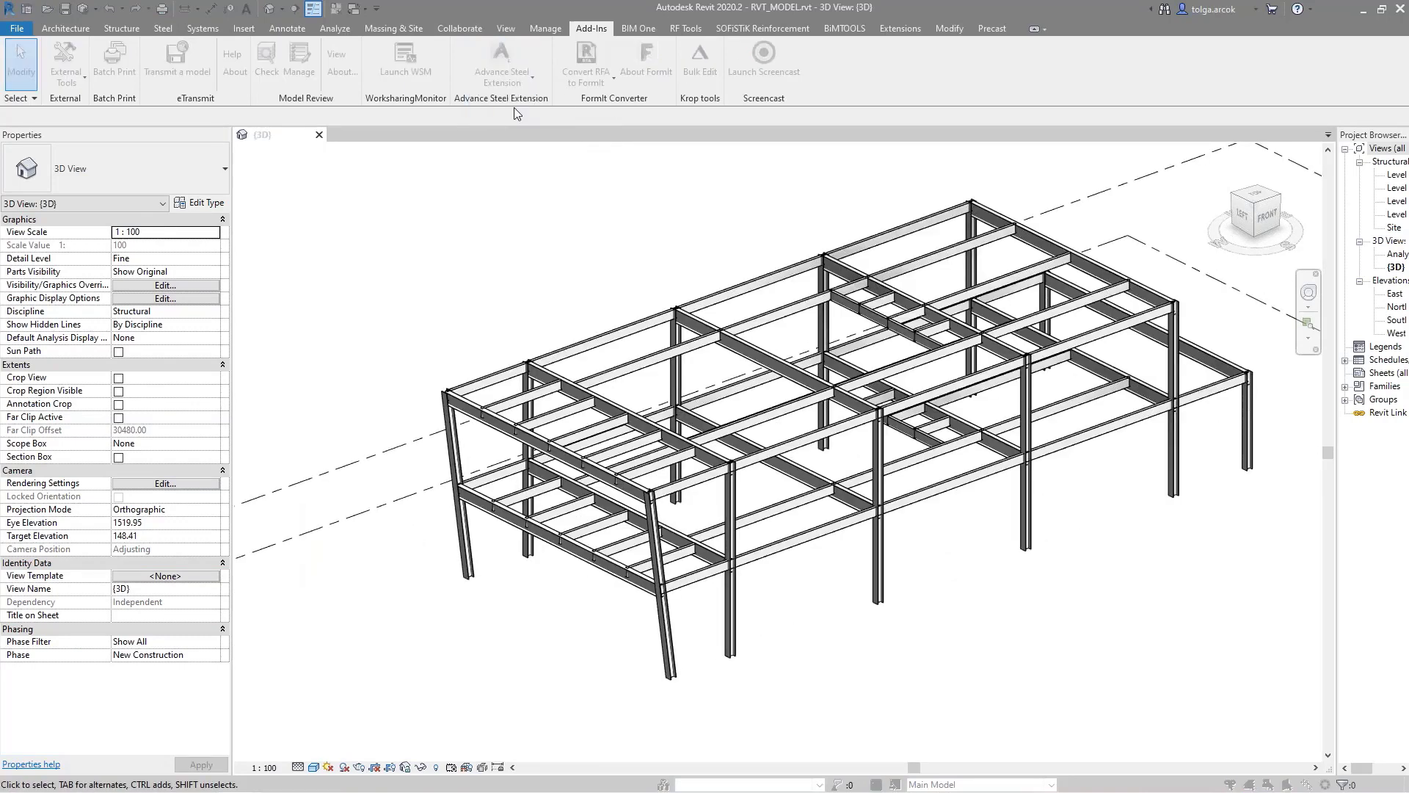
pyautogui.moveTo(655, 294); pyautogui.dragTo(575, 242)
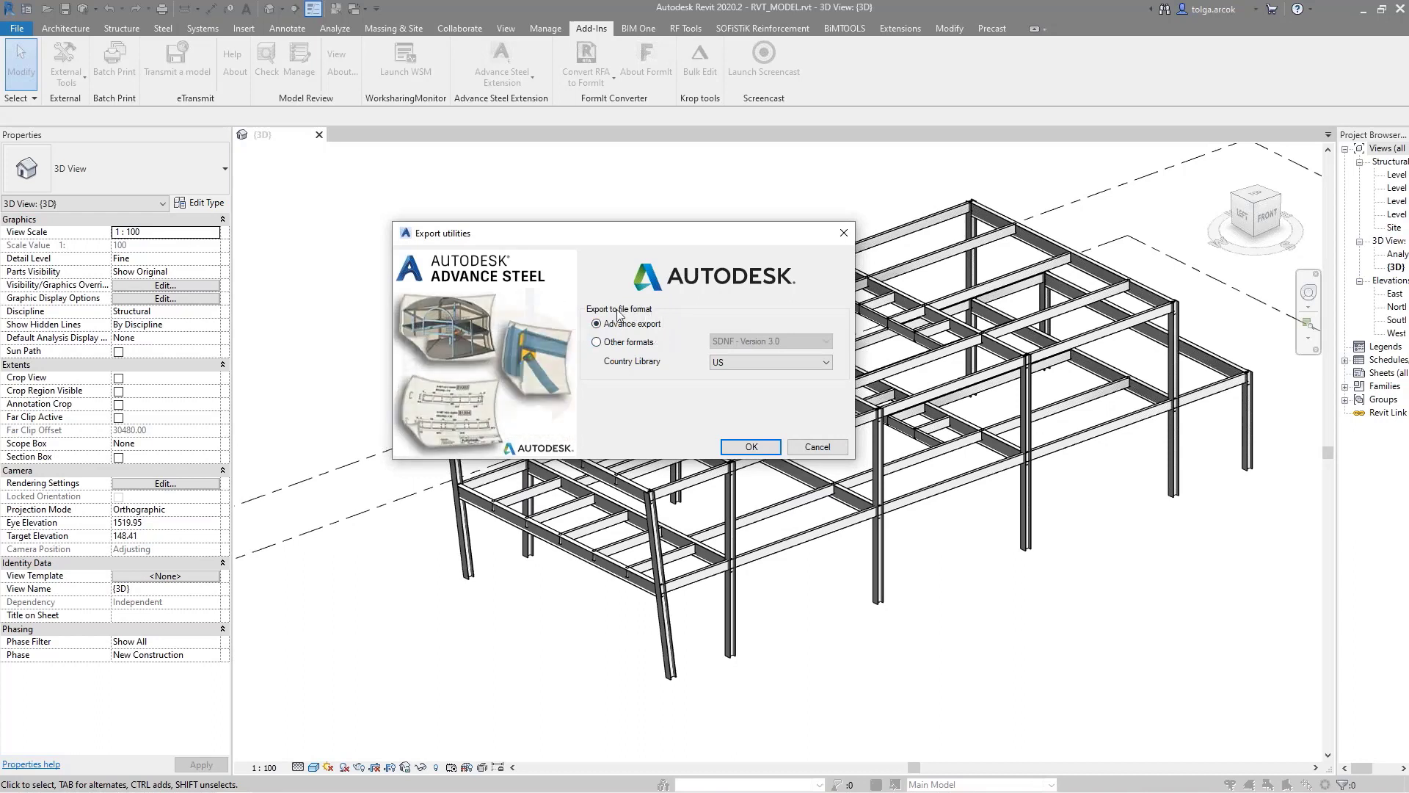
# Try the Other formats export and review its formats, including SDNF Version 3.0
pyautogui.click(638, 344)
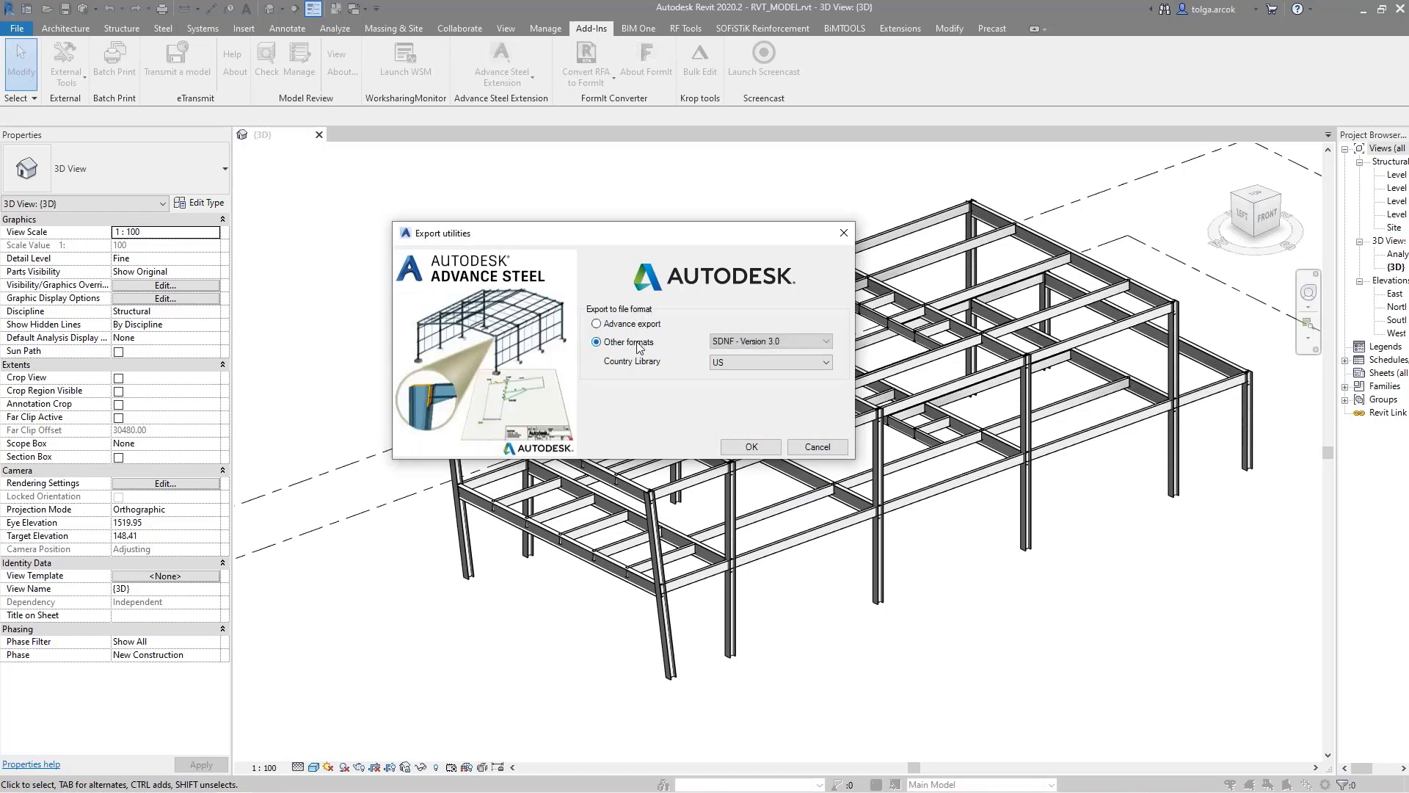
pyautogui.click(769, 341)
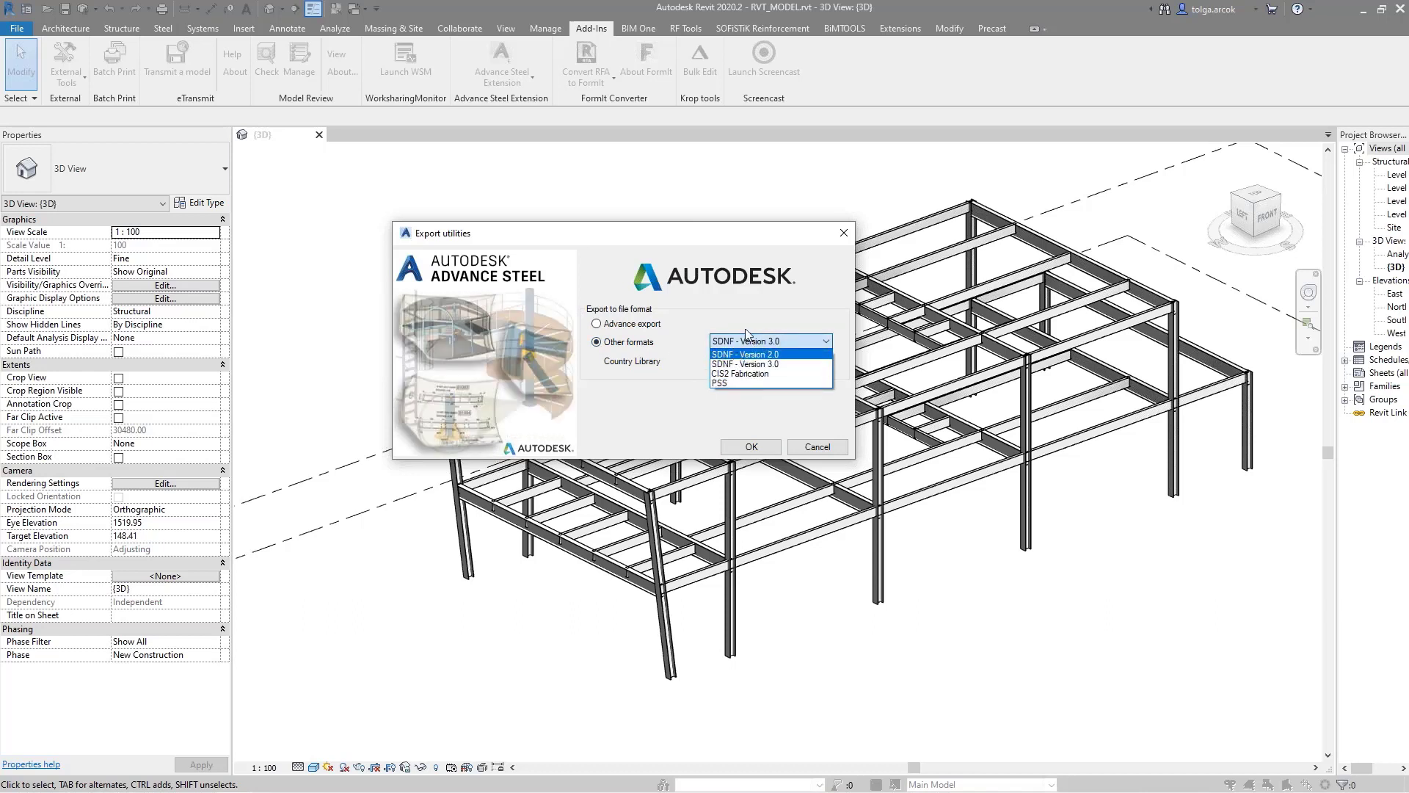
pyautogui.click(750, 339)
pyautogui.click(752, 347)
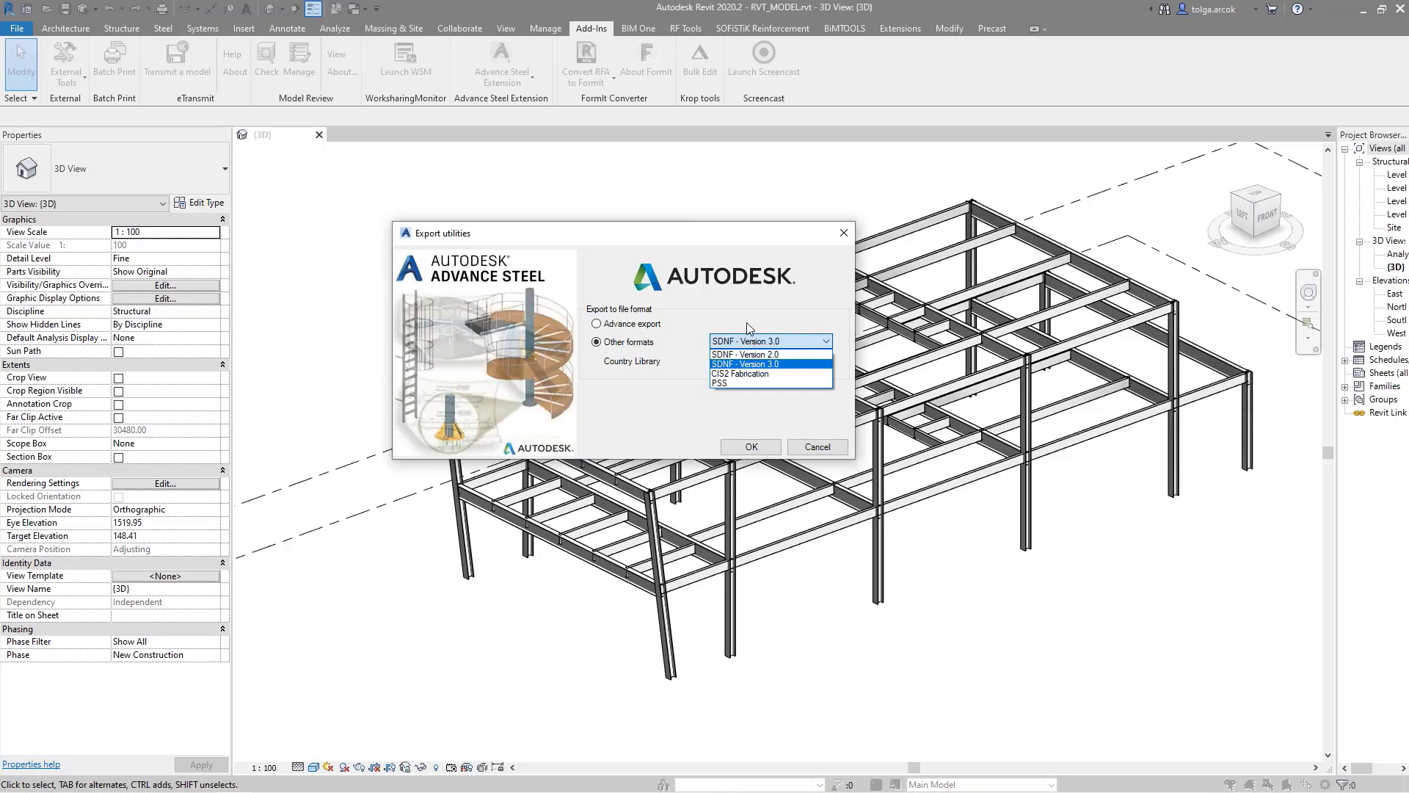
# Switch to Advance export, keep the US country library, and confirm
pyautogui.click(750, 324)
pyautogui.click(612, 324)
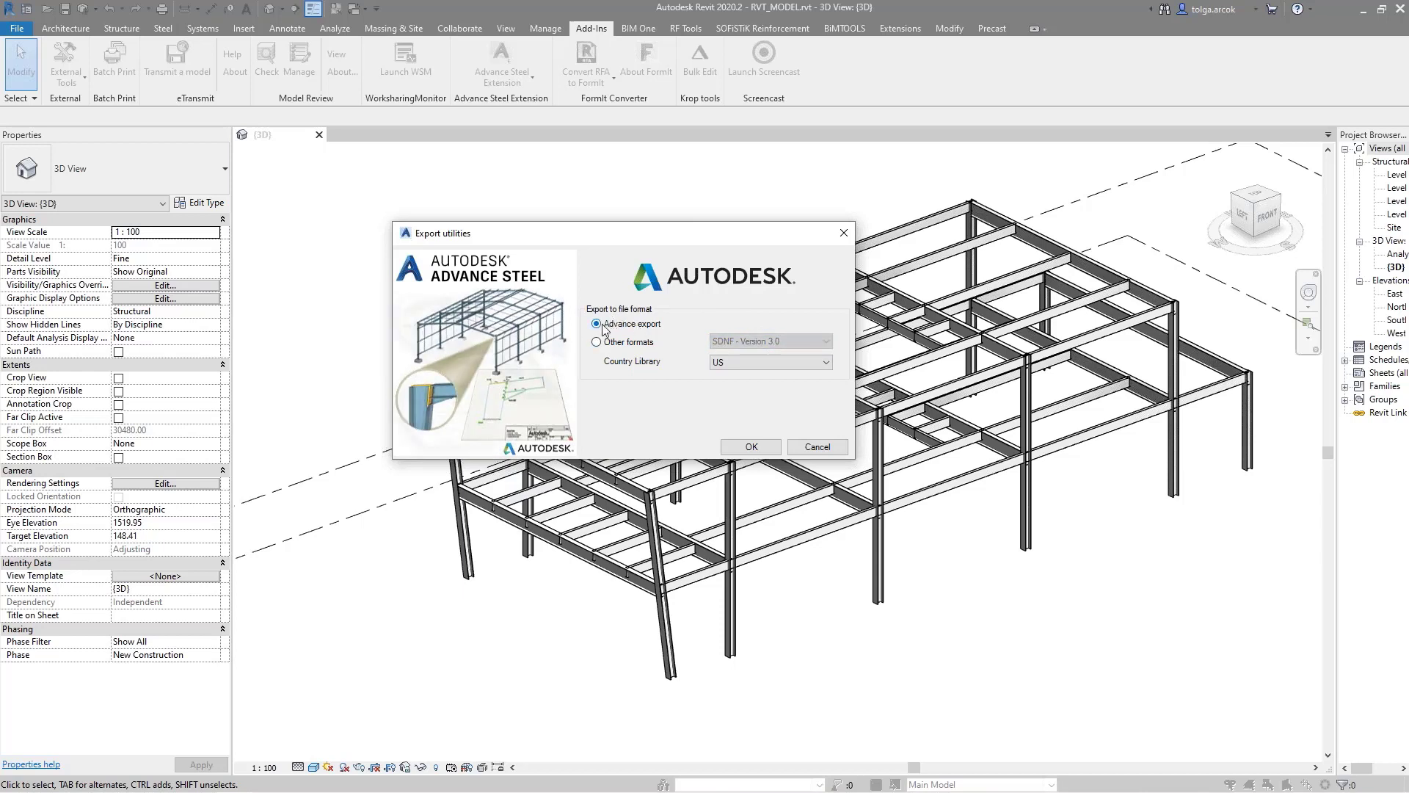
pyautogui.click(732, 363)
pyautogui.click(737, 364)
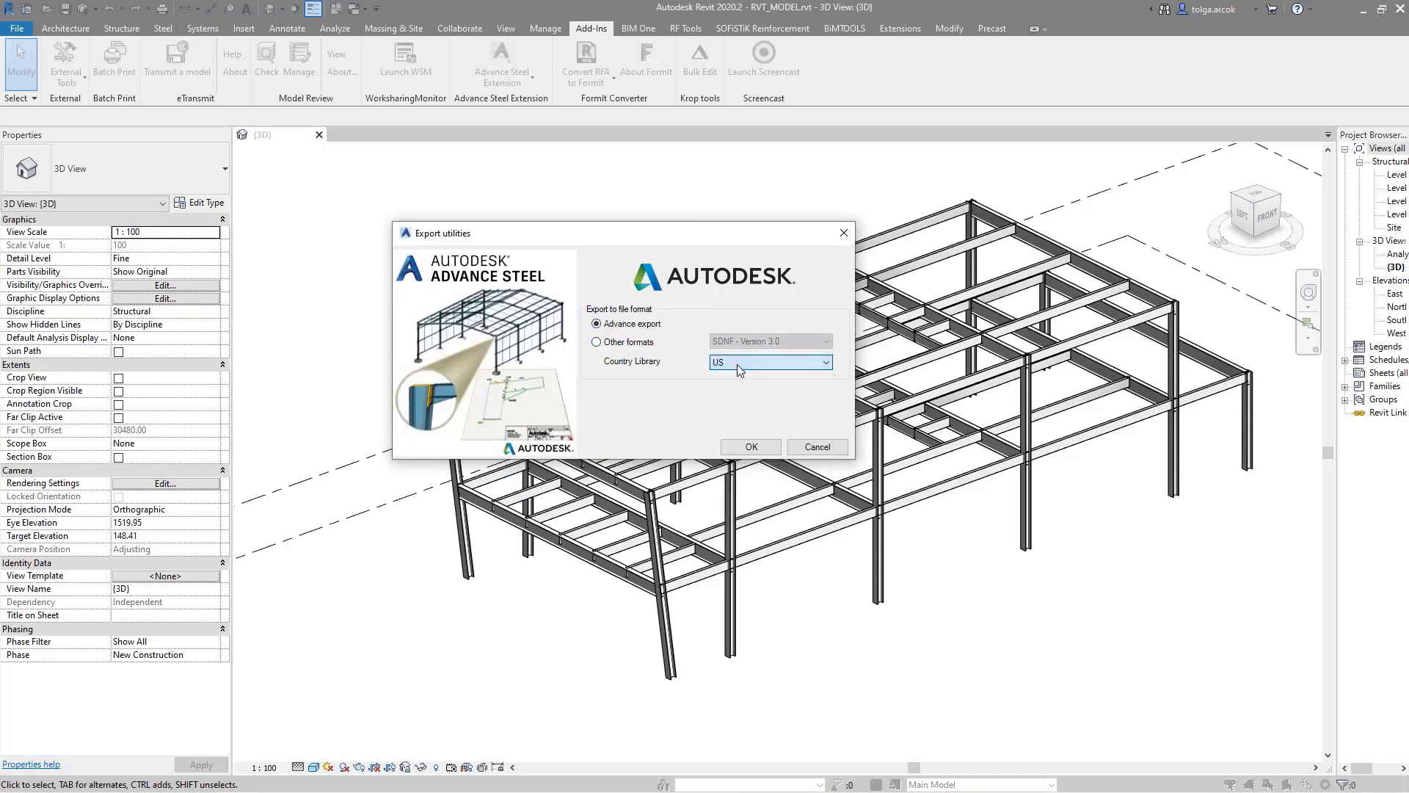
pyautogui.click(749, 447)
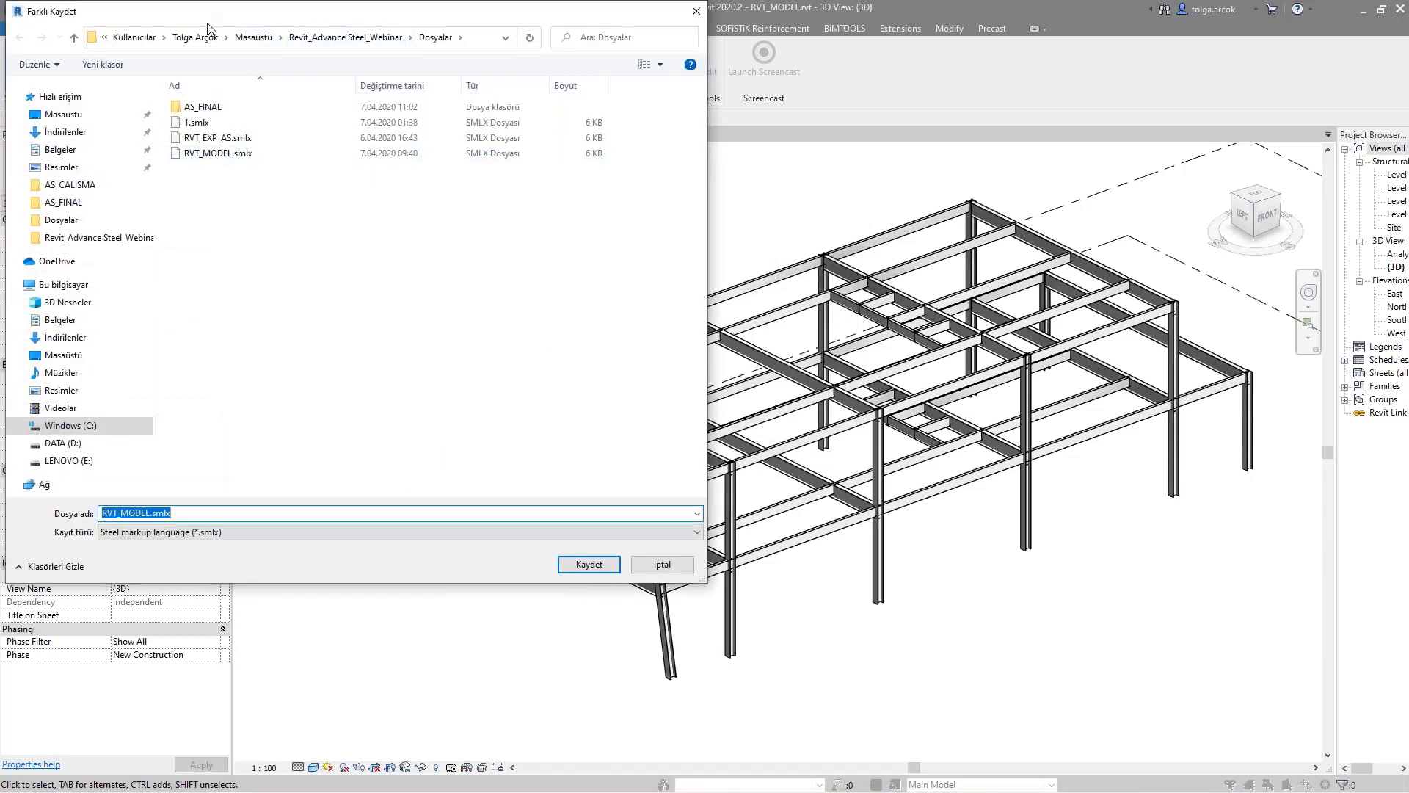
# Save the export as RVT_MODEL.smlx under Desktop > RVT_AS_WB > DOSYALAR > AS_CALISMA
pyautogui.click(254, 37)
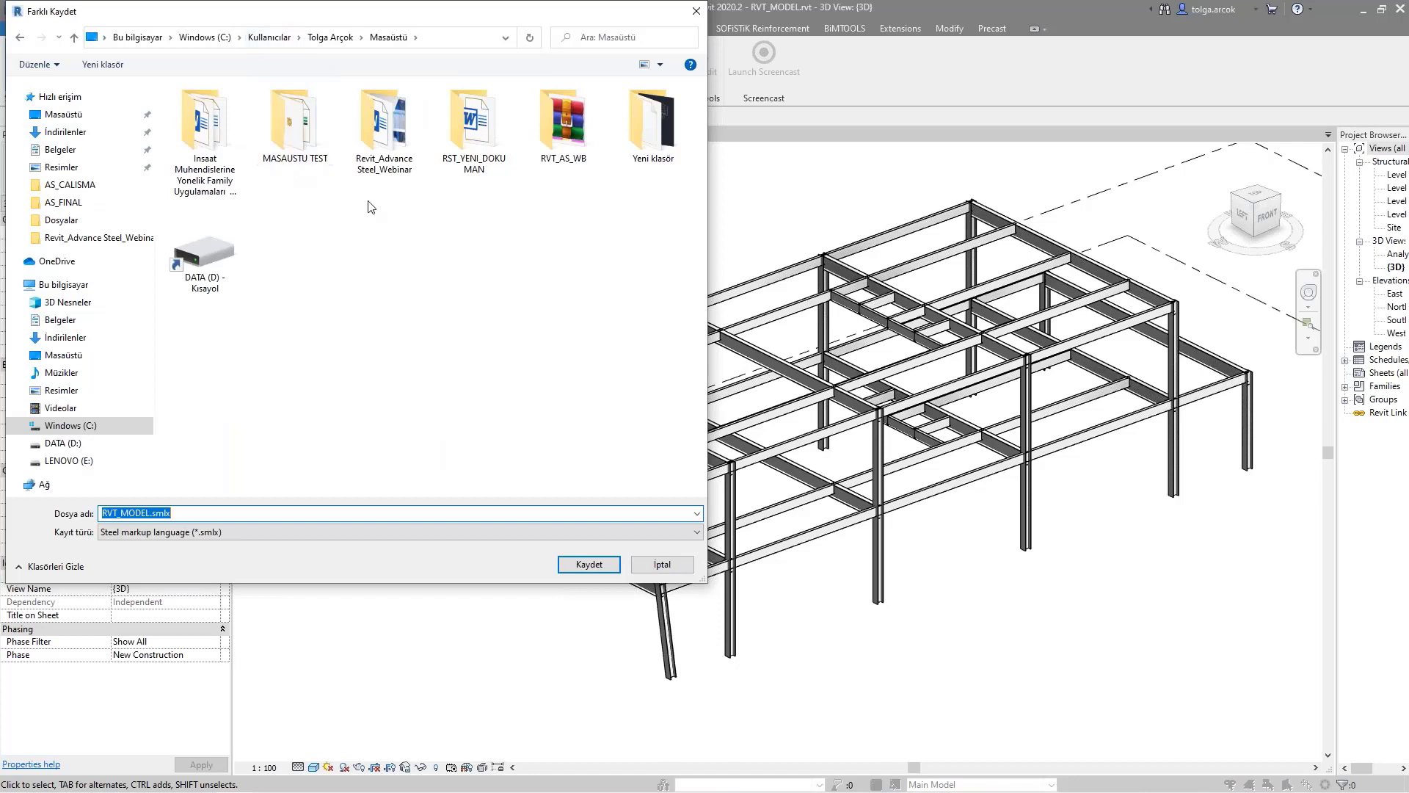
pyautogui.doubleClick(567, 120)
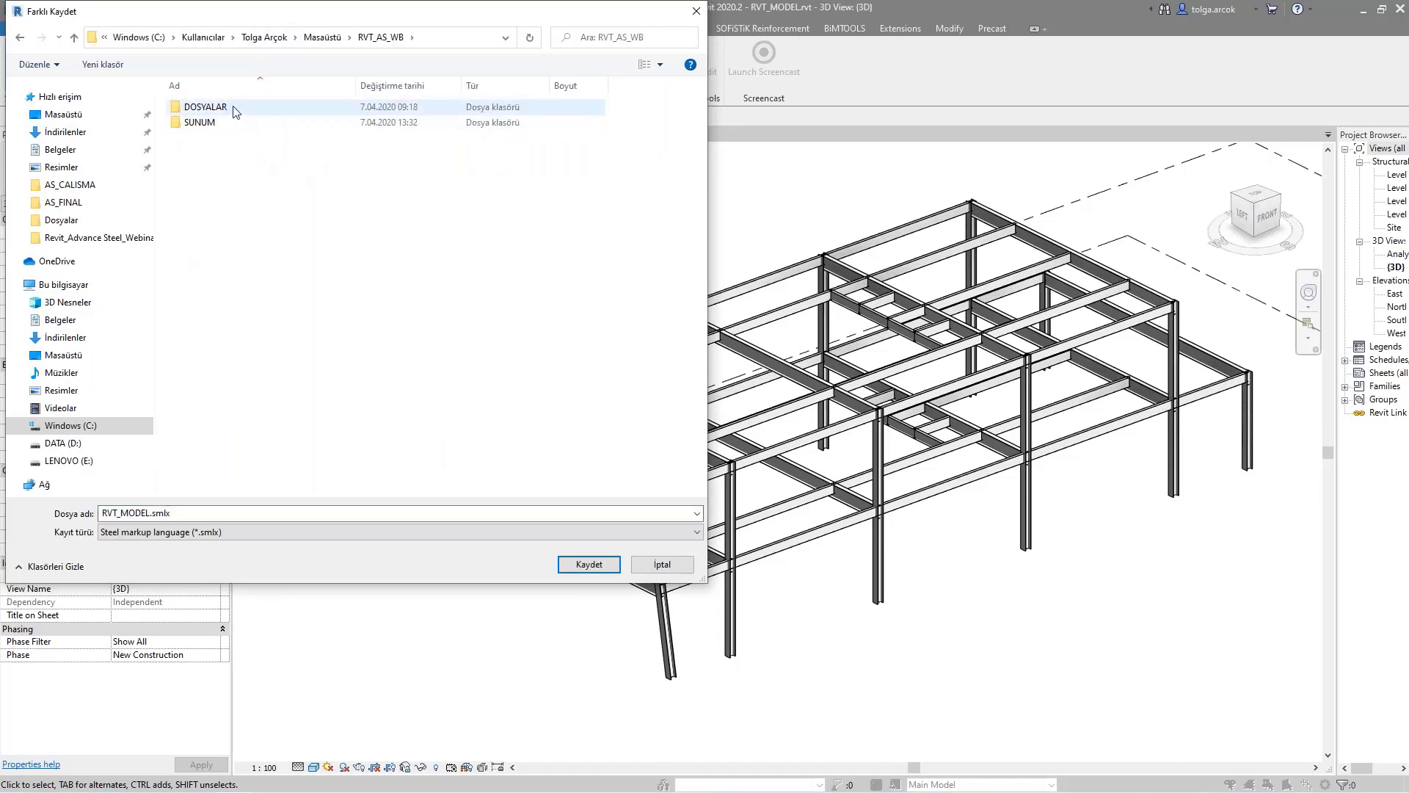
pyautogui.doubleClick(229, 111)
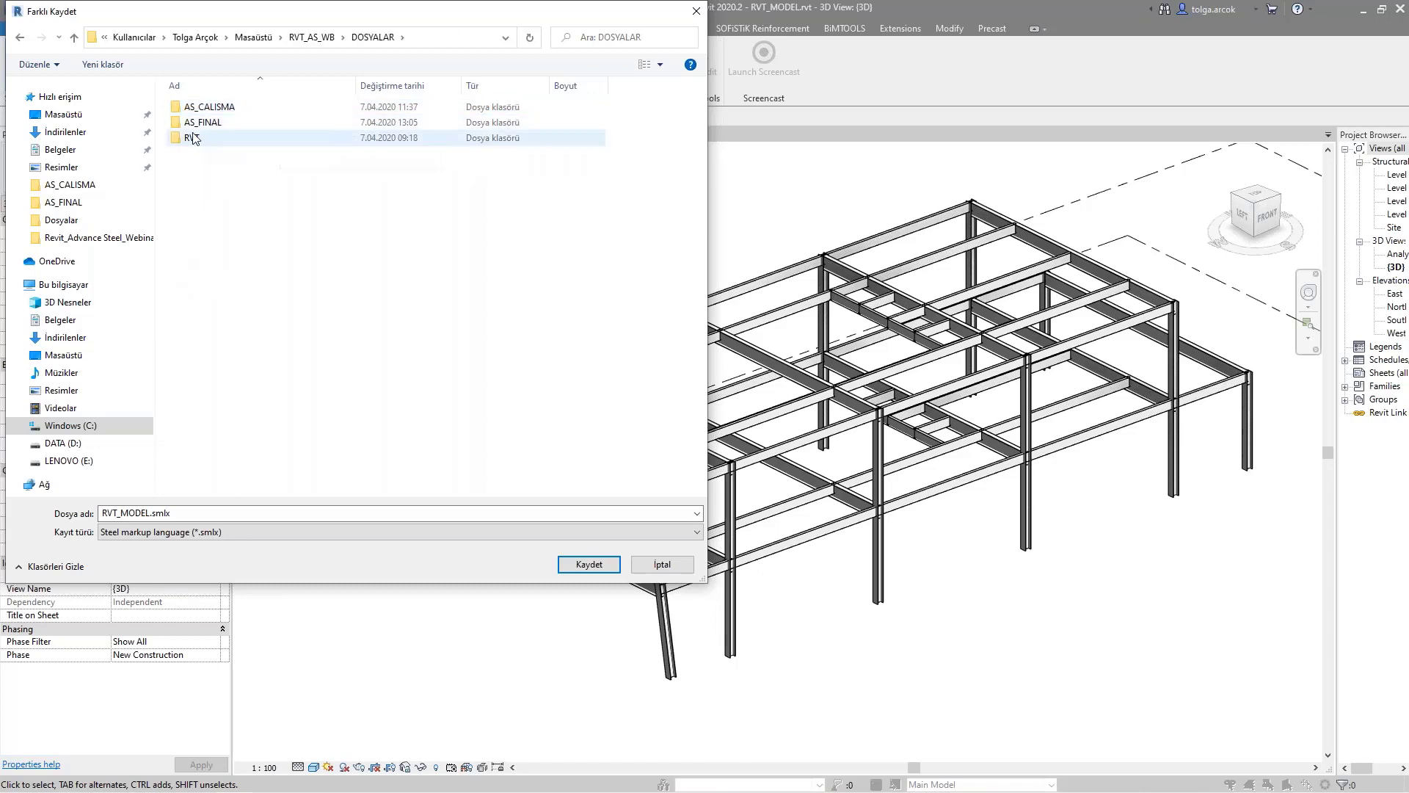
pyautogui.doubleClick(225, 110)
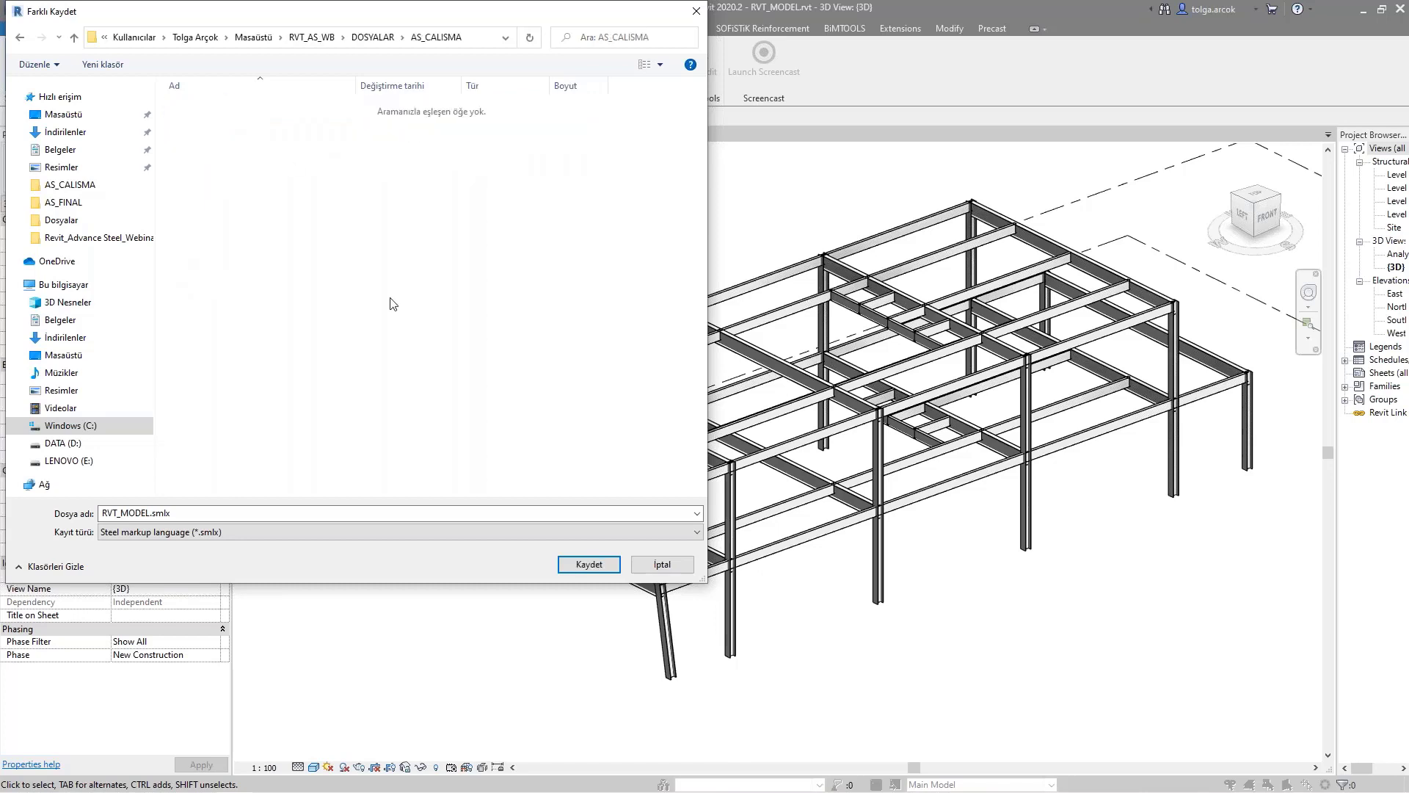
pyautogui.doubleClick(186, 512)
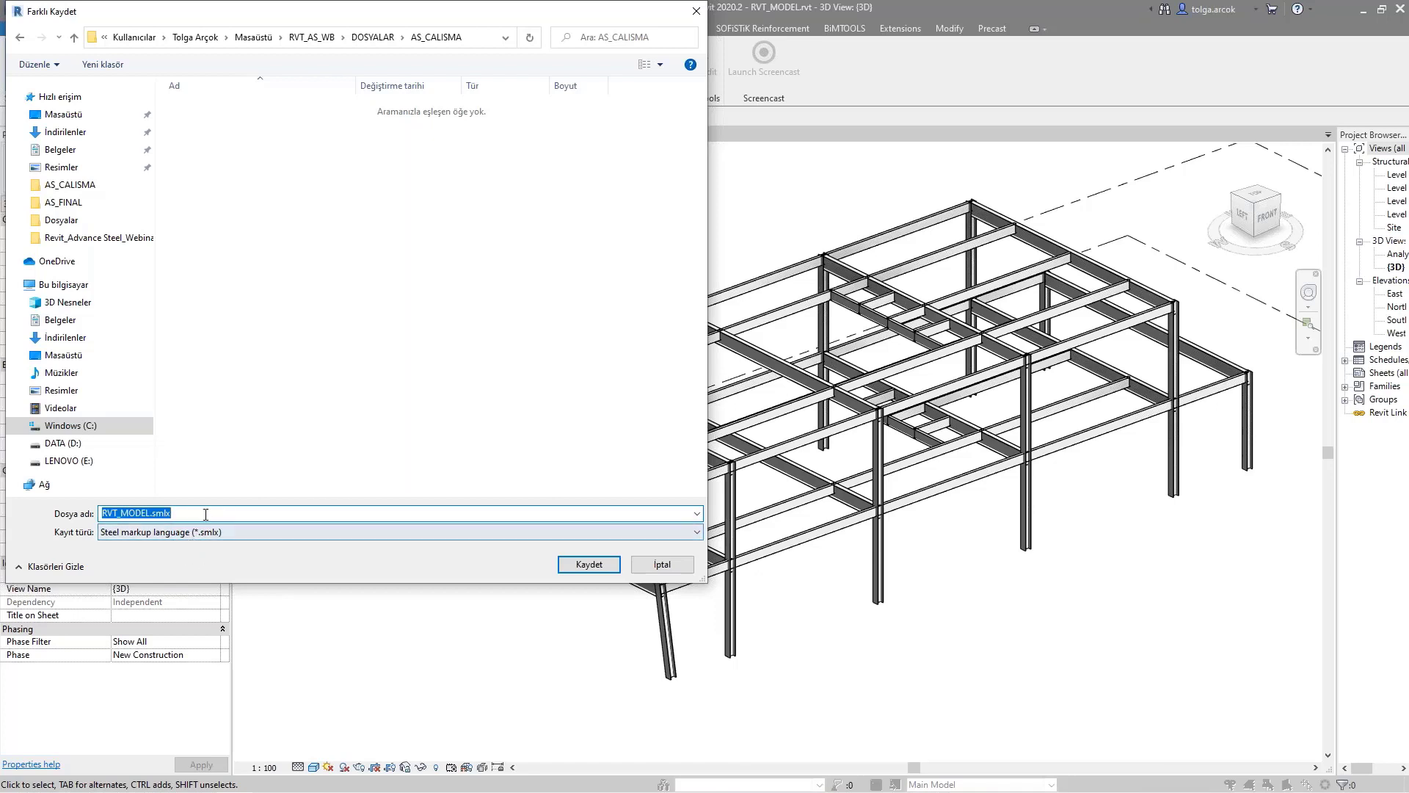
pyautogui.moveTo(206, 513); pyautogui.dragTo(100, 516)
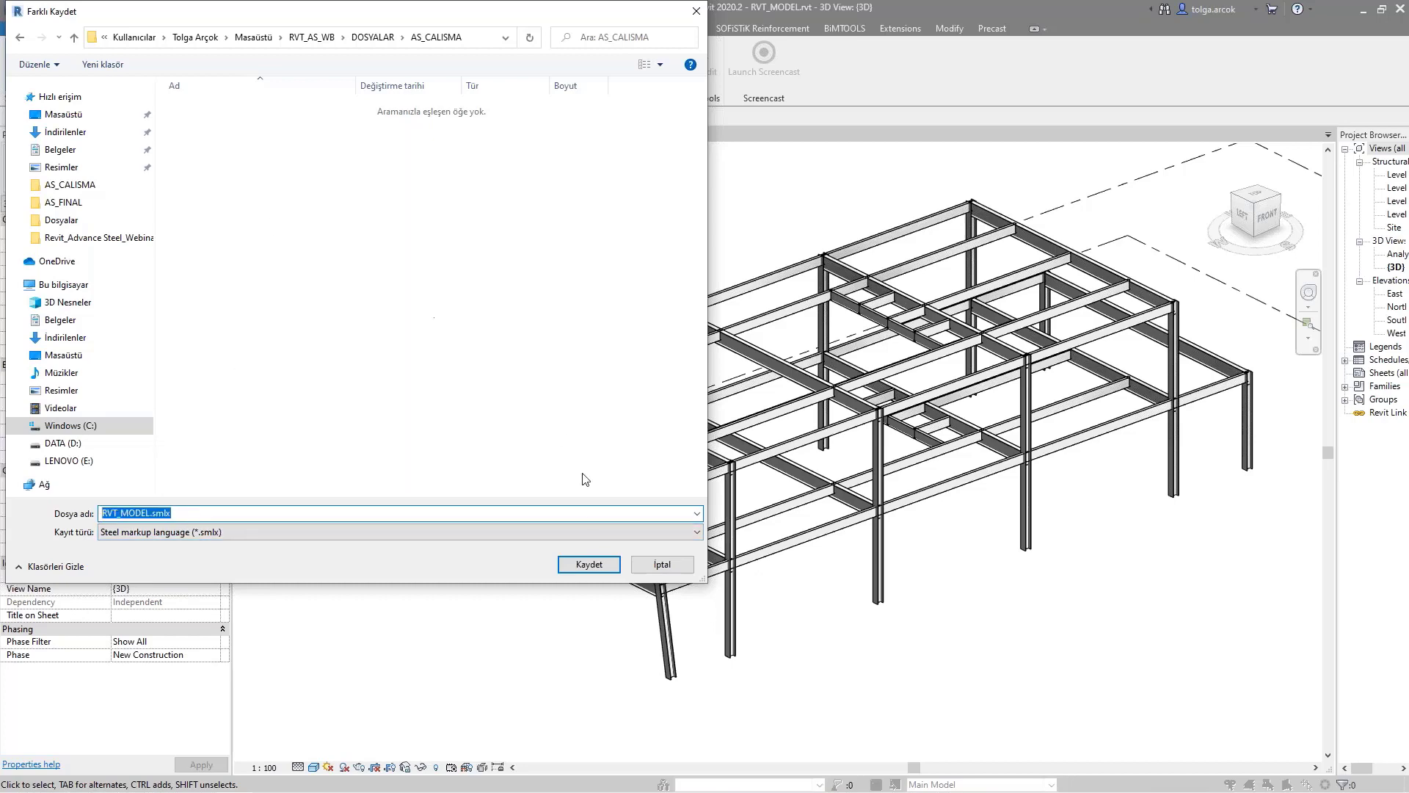
pyautogui.click(584, 561)
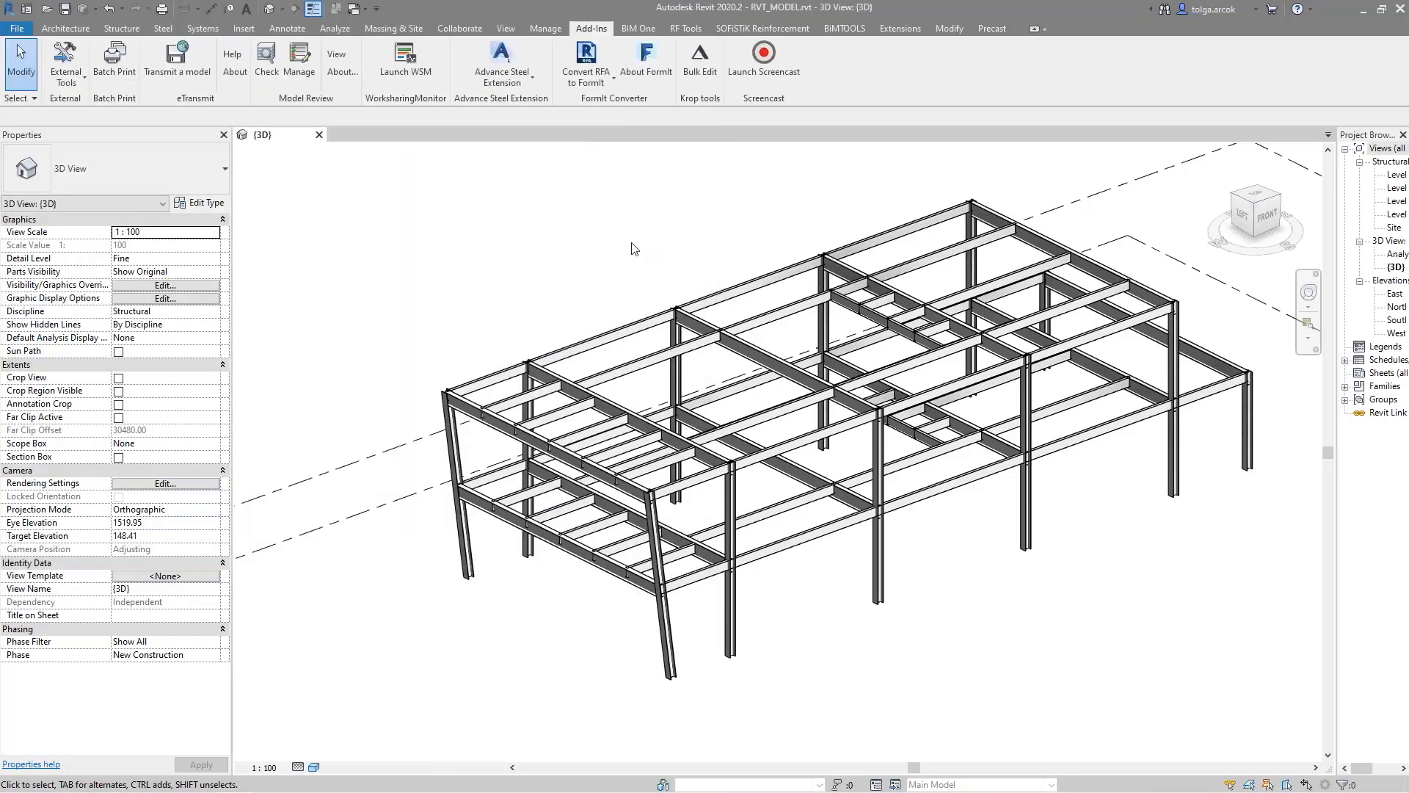
pyautogui.moveTo(626, 229)
pyautogui.mouseDown(button='middle')
pyautogui.moveTo(610, 207)
pyautogui.moveTo(566, 230)
pyautogui.mouseUp(button='middle')
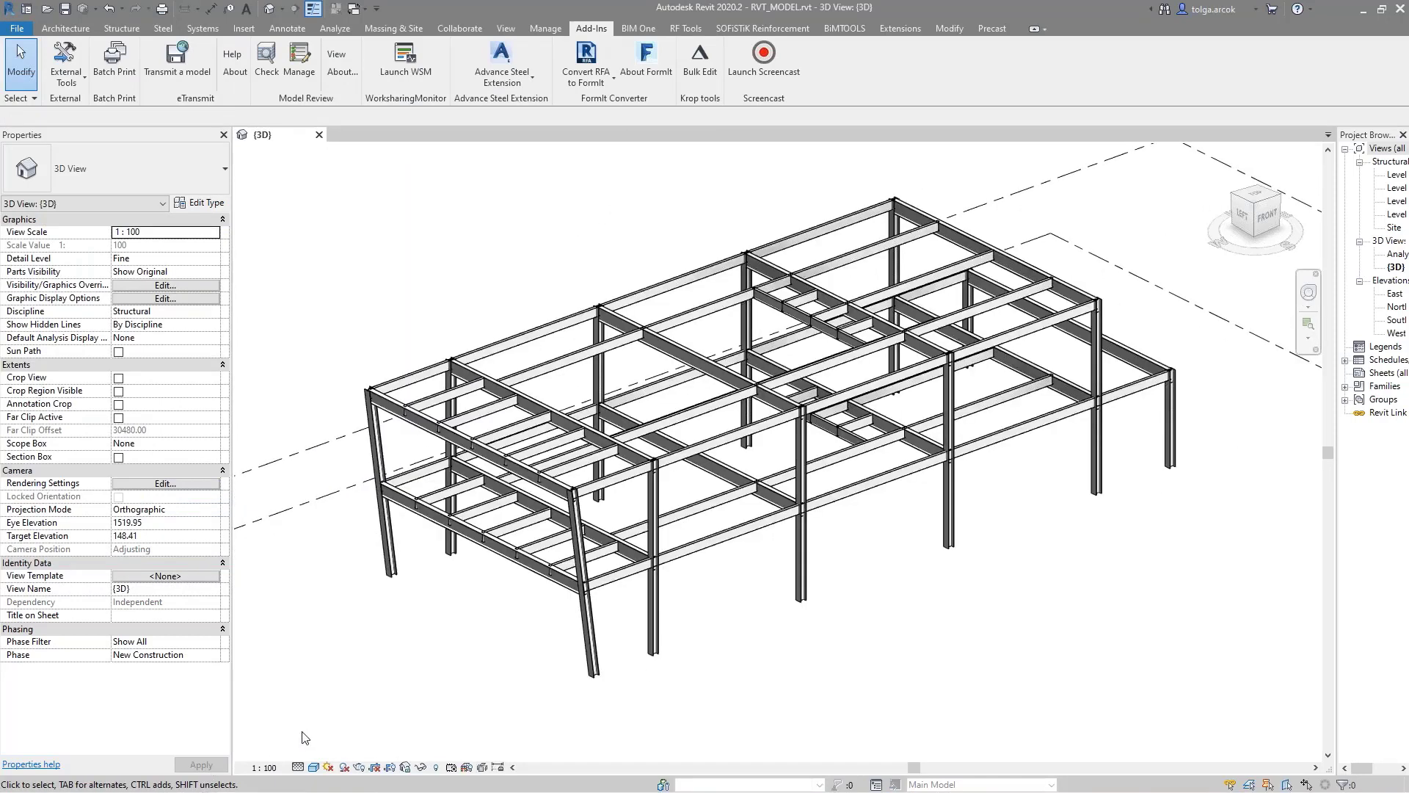
pyautogui.press('super')
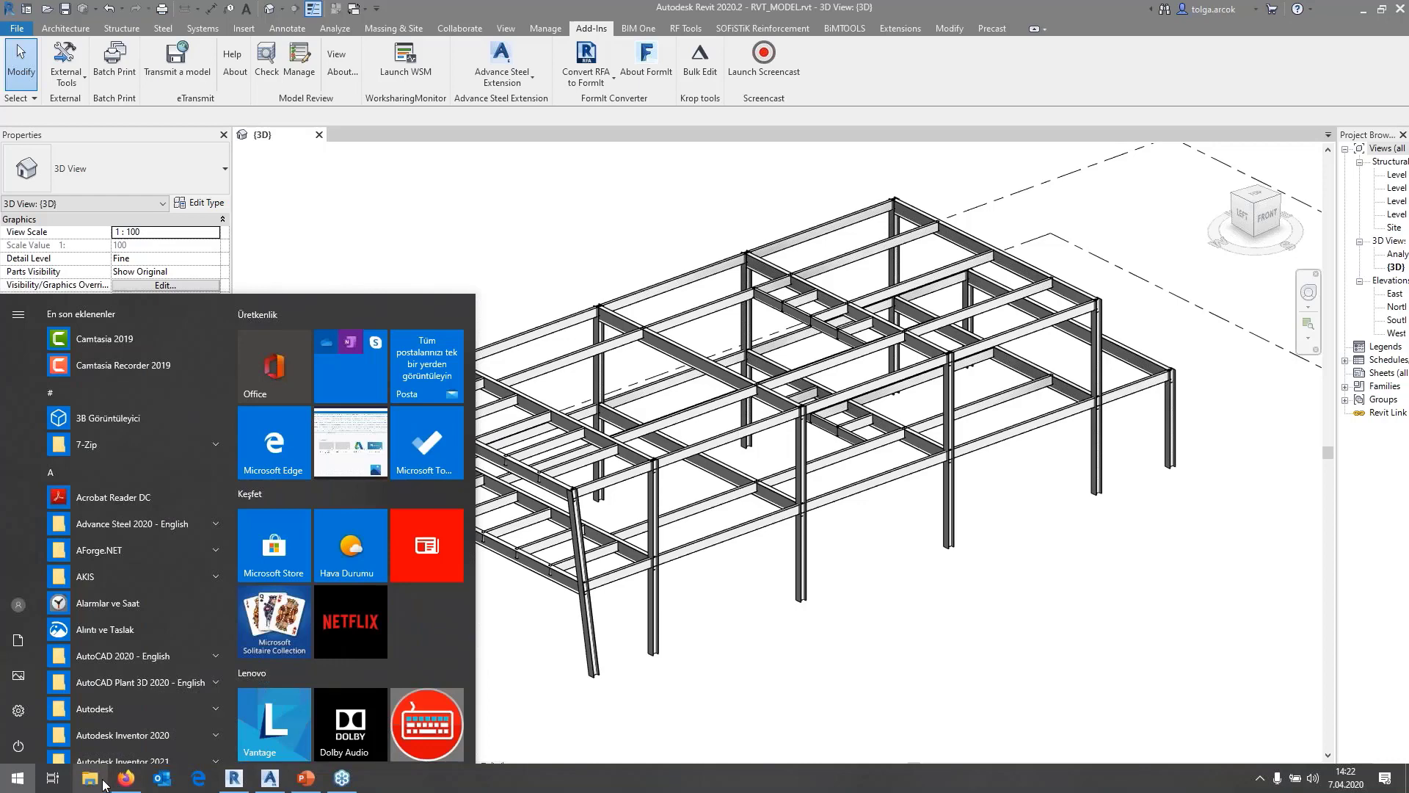
# In File Explorer, open RVT_AS_WB\DOSYALAR\RVT and check the size of RVT_MODEL.rvt
pyautogui.click(663, 364)
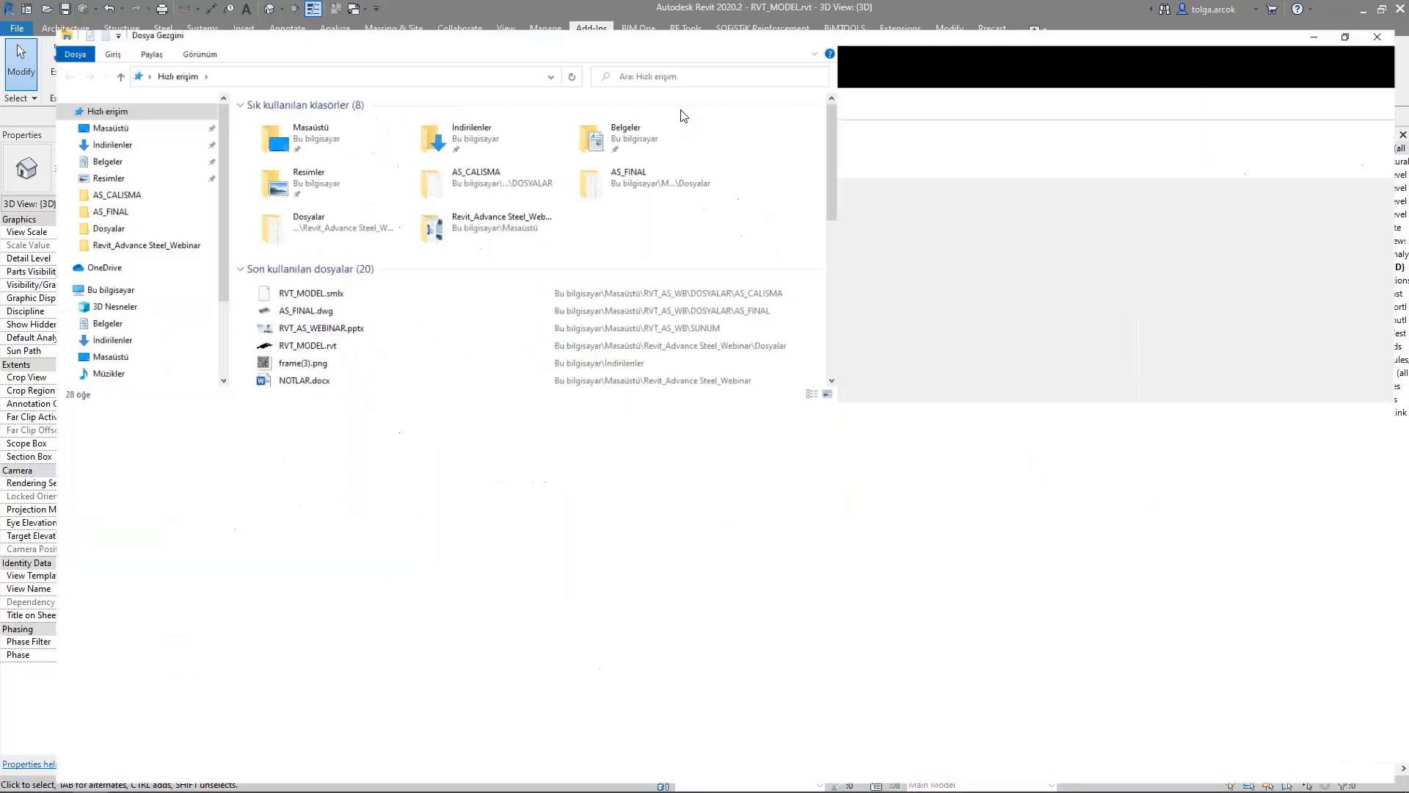
pyautogui.doubleClick(683, 115)
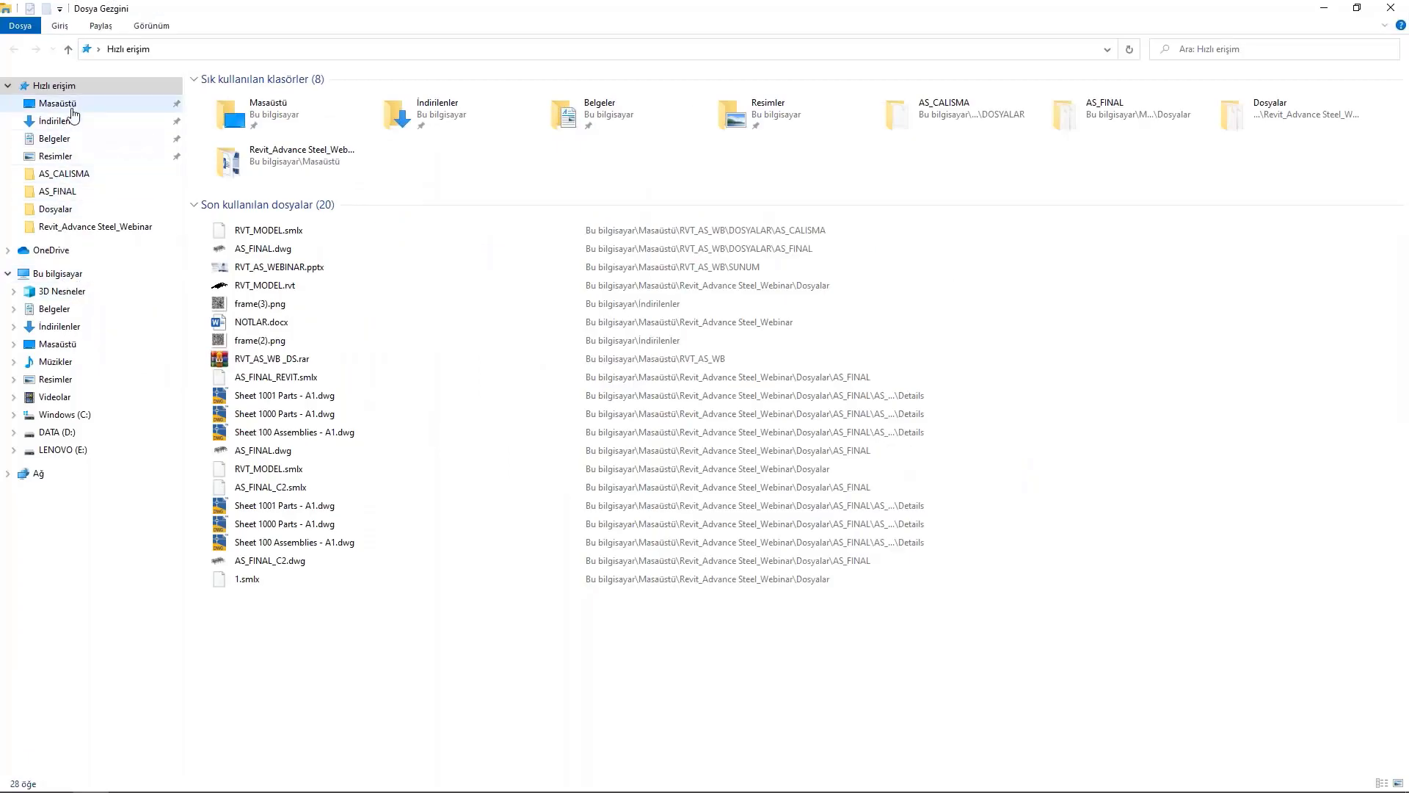
pyautogui.click(59, 103)
pyautogui.click(562, 123)
pyautogui.doubleClick(561, 123)
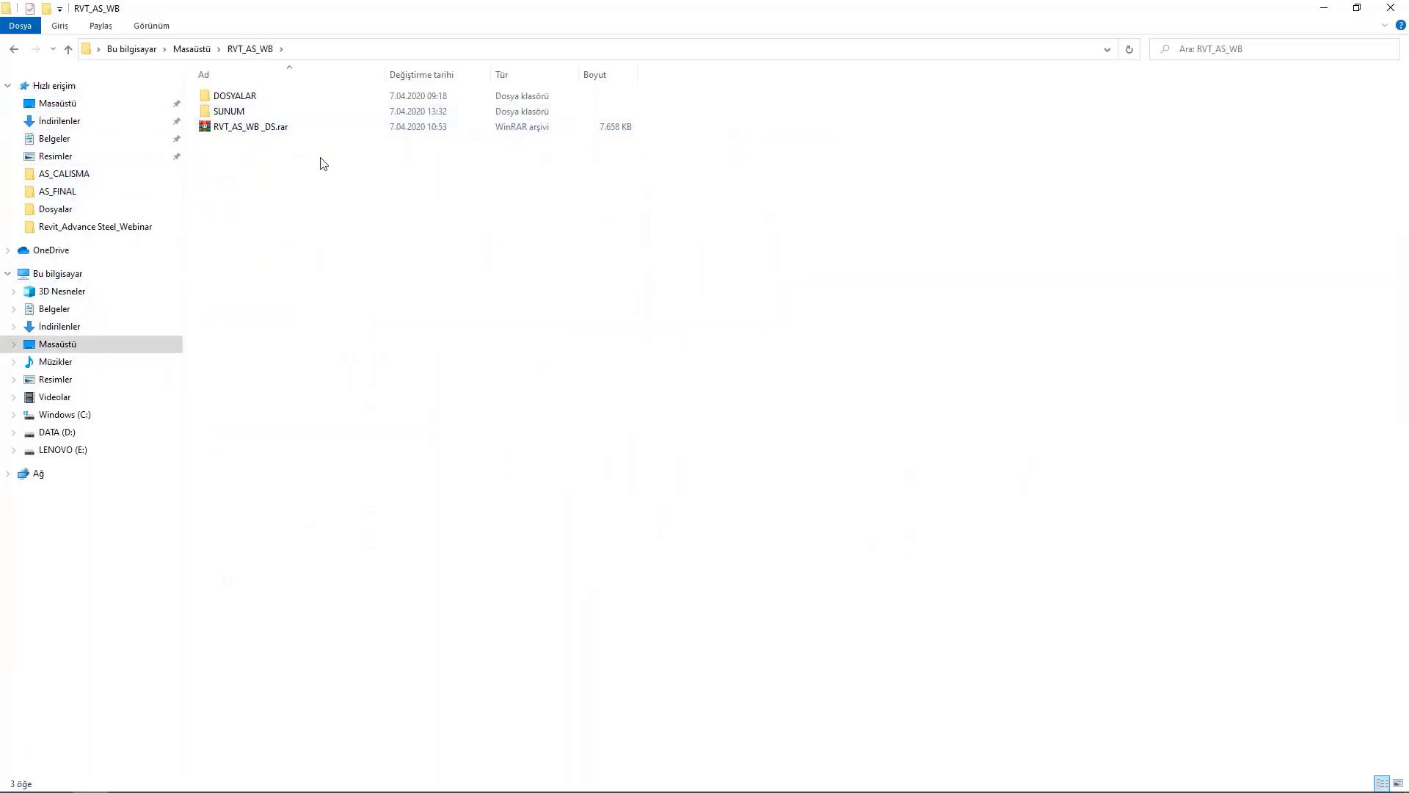
pyautogui.doubleClick(243, 99)
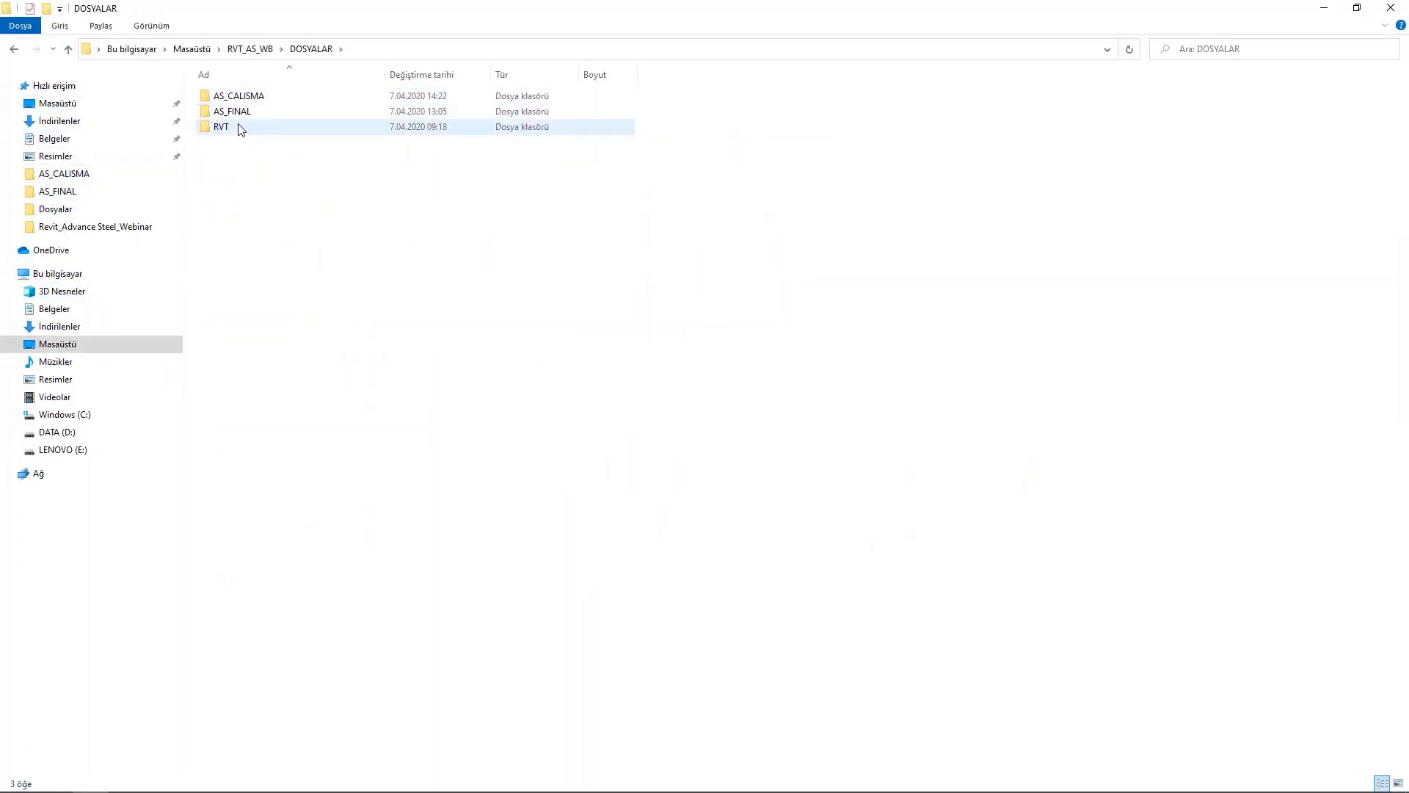
pyautogui.doubleClick(236, 127)
pyautogui.click(269, 101)
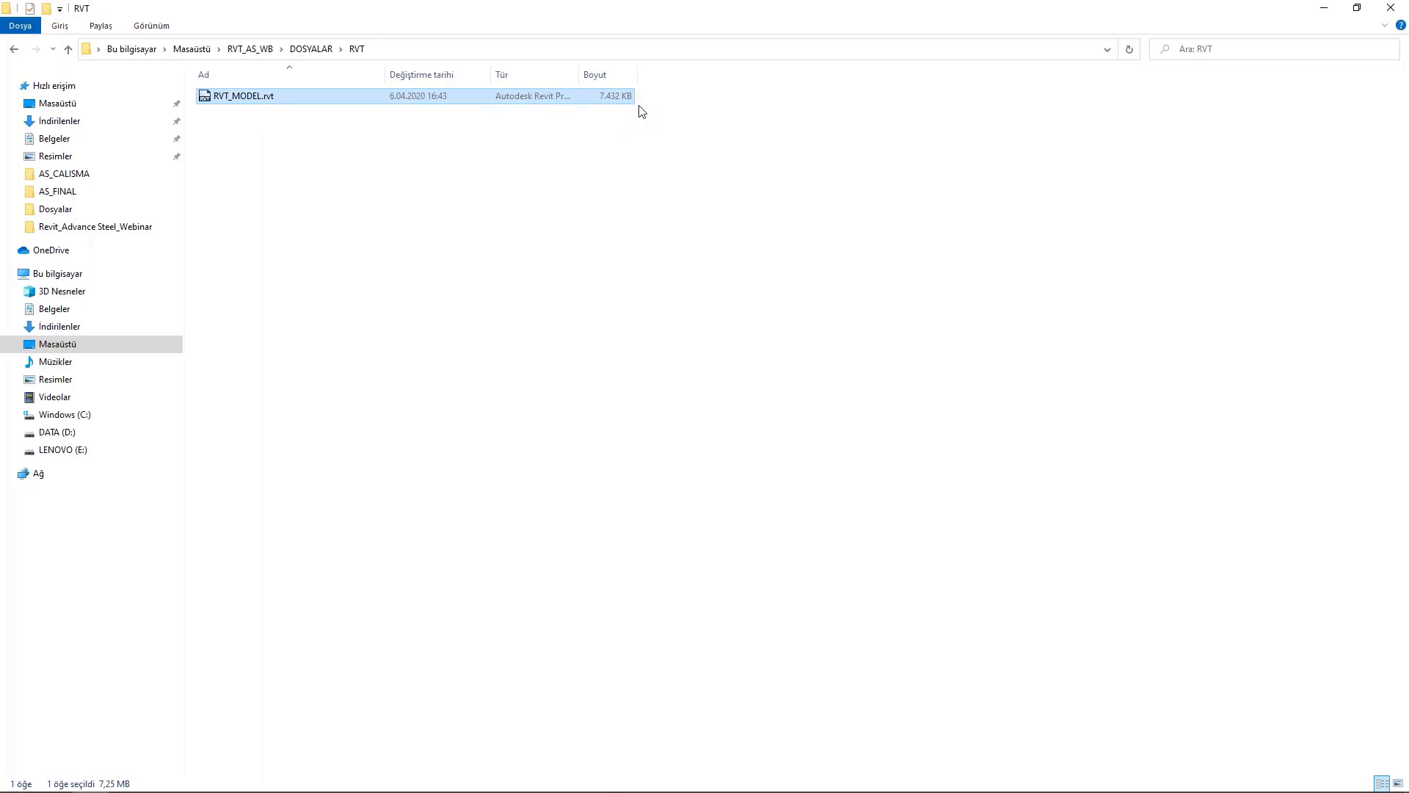
# Check the 6 KB RVT_MODEL.smlx in AS_CALISMA, then switch over to Advance Steel
pyautogui.click(15, 50)
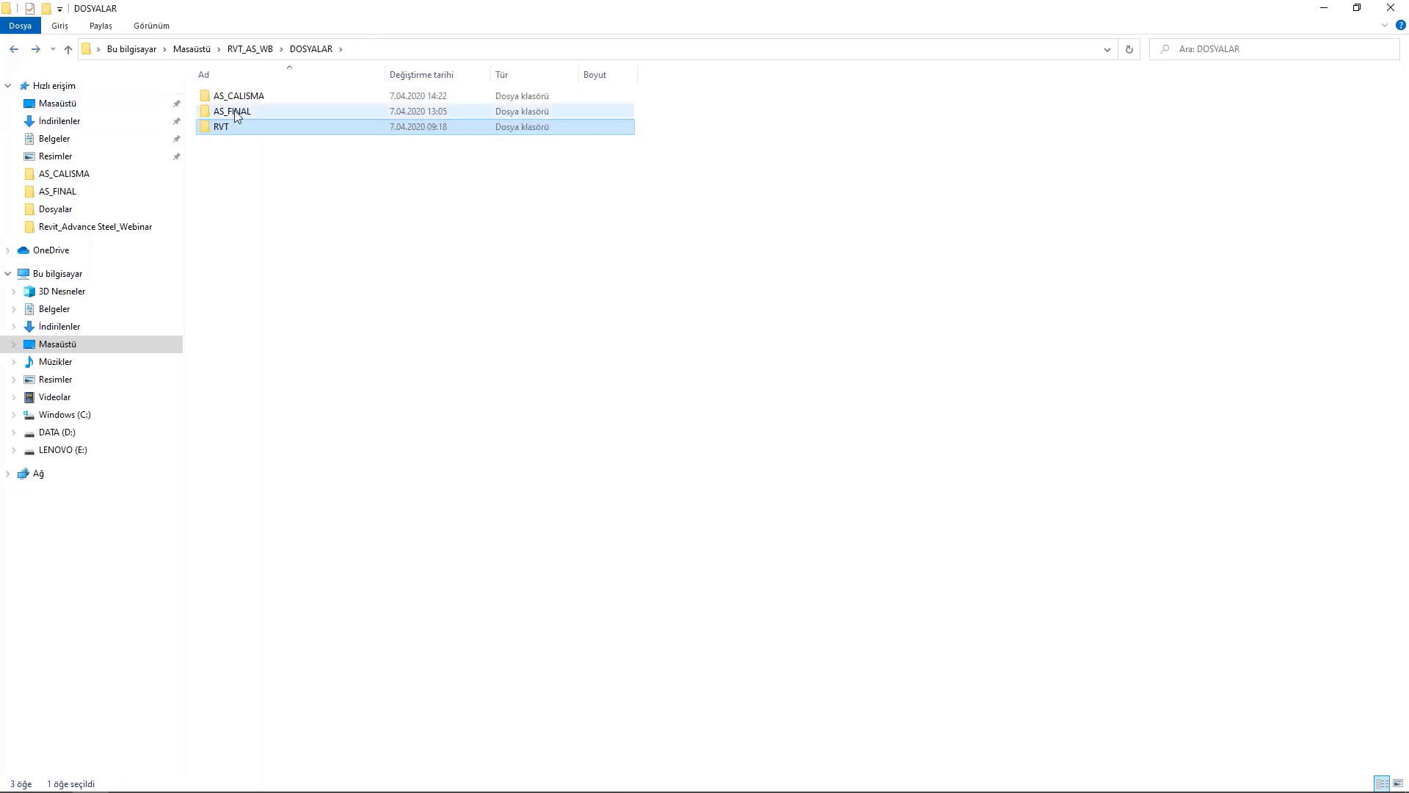
pyautogui.click(258, 100)
pyautogui.doubleClick(258, 100)
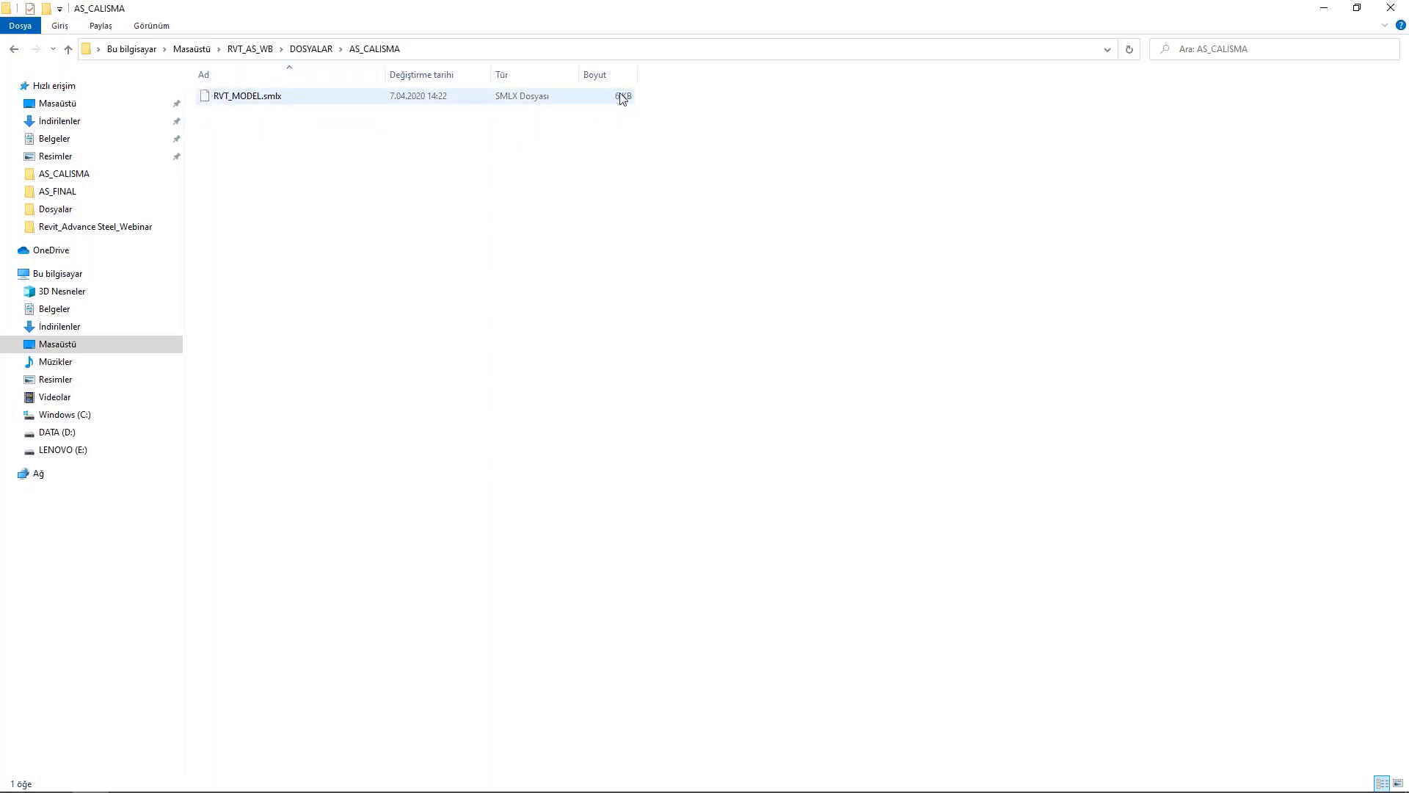
pyautogui.click(566, 97)
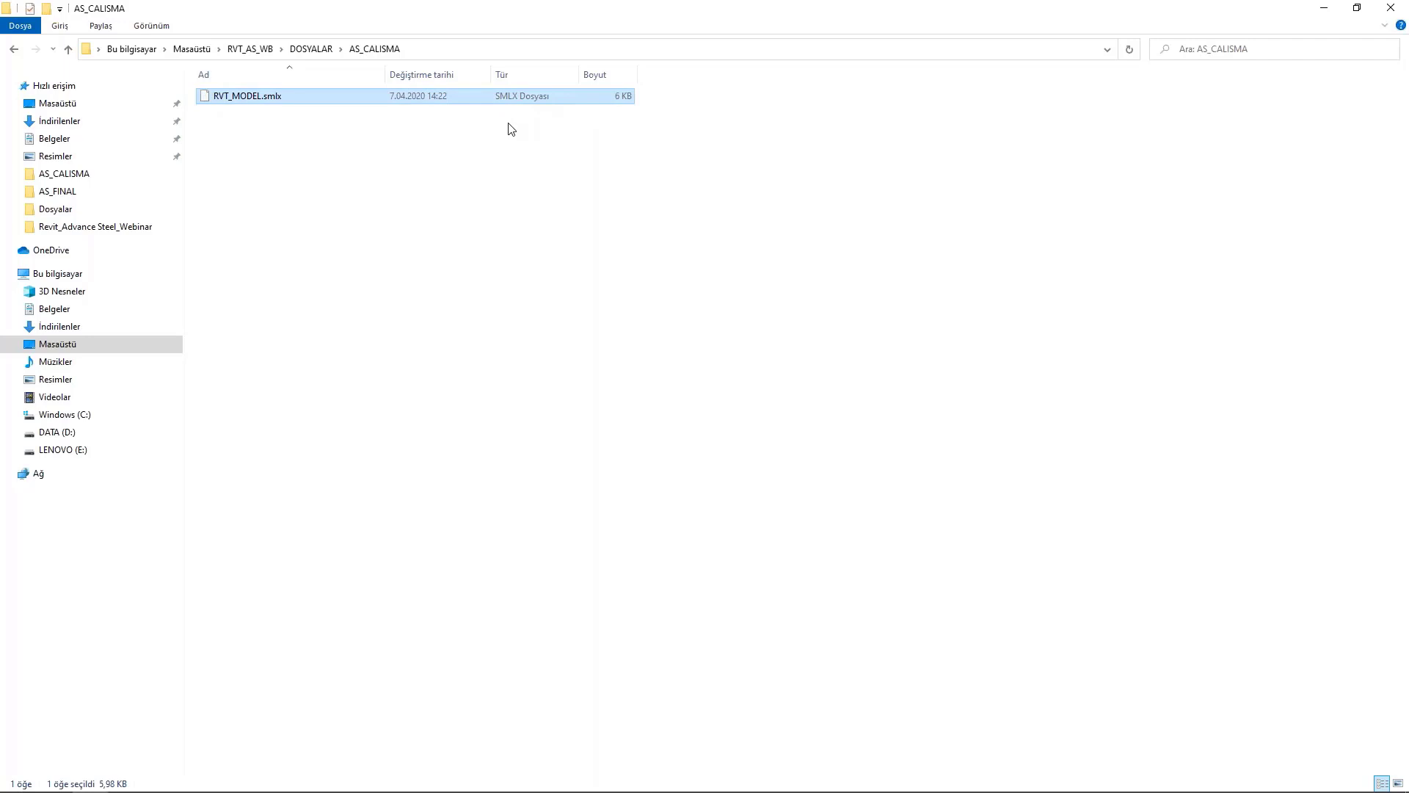
pyautogui.click(482, 156)
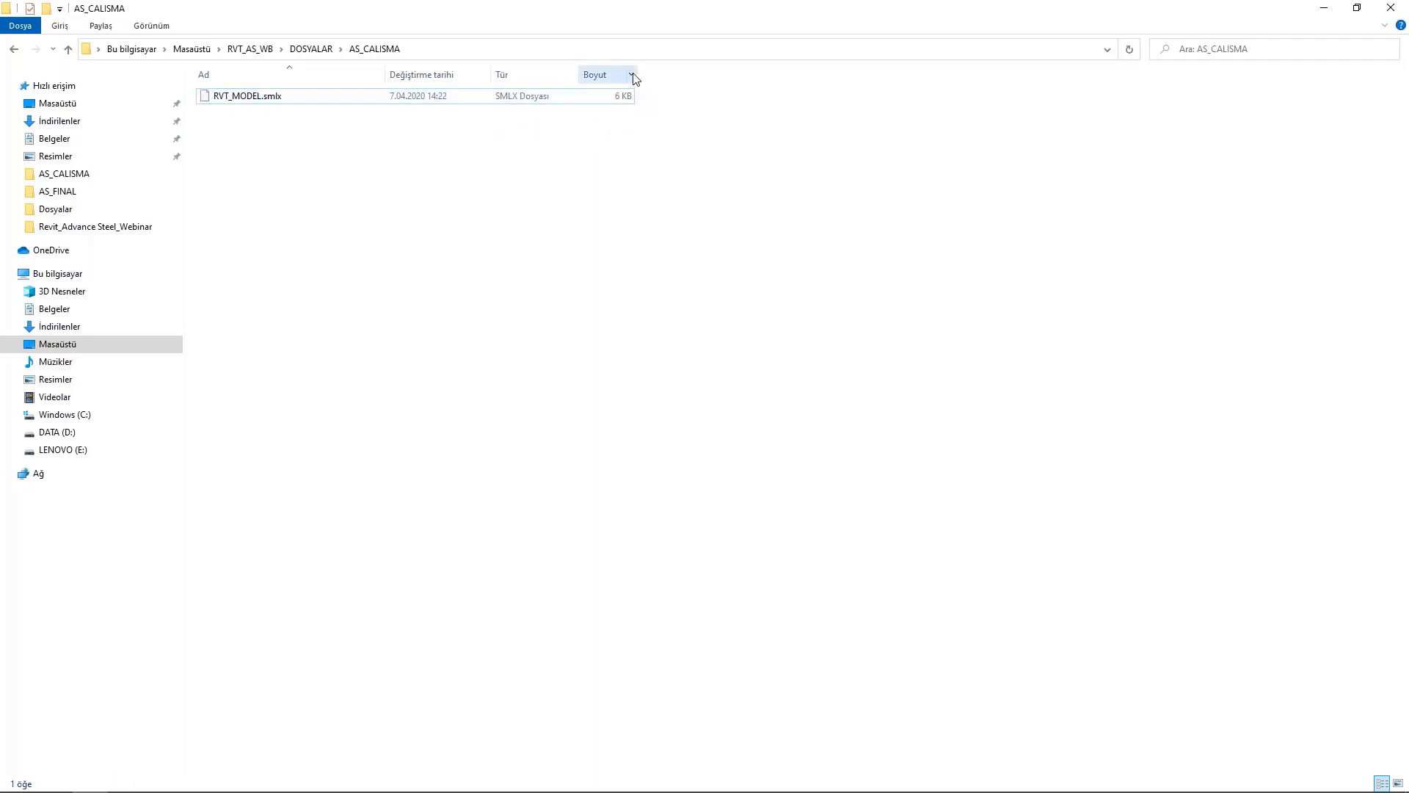
pyautogui.moveTo(637, 76); pyautogui.dragTo(771, 76)
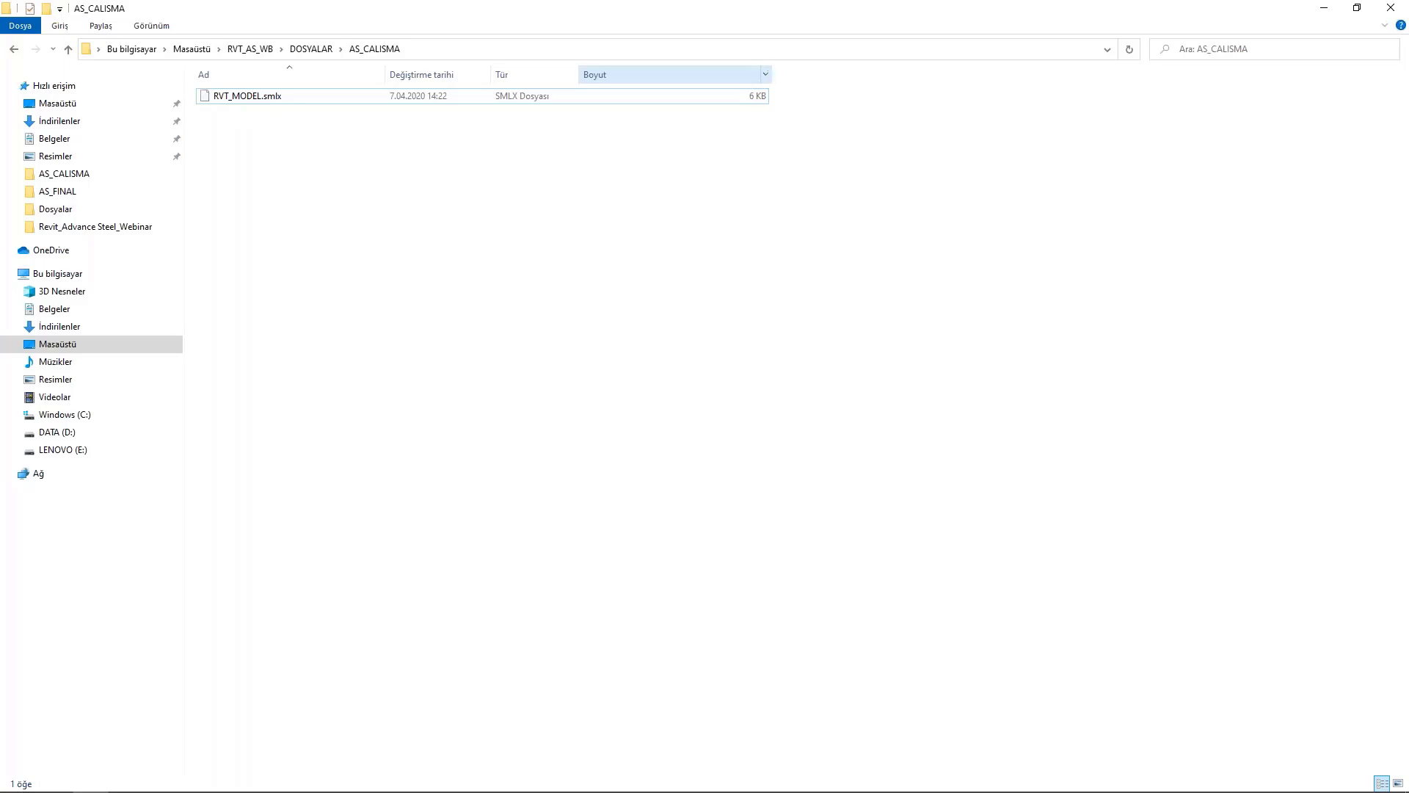
pyautogui.doubleClick(770, 75)
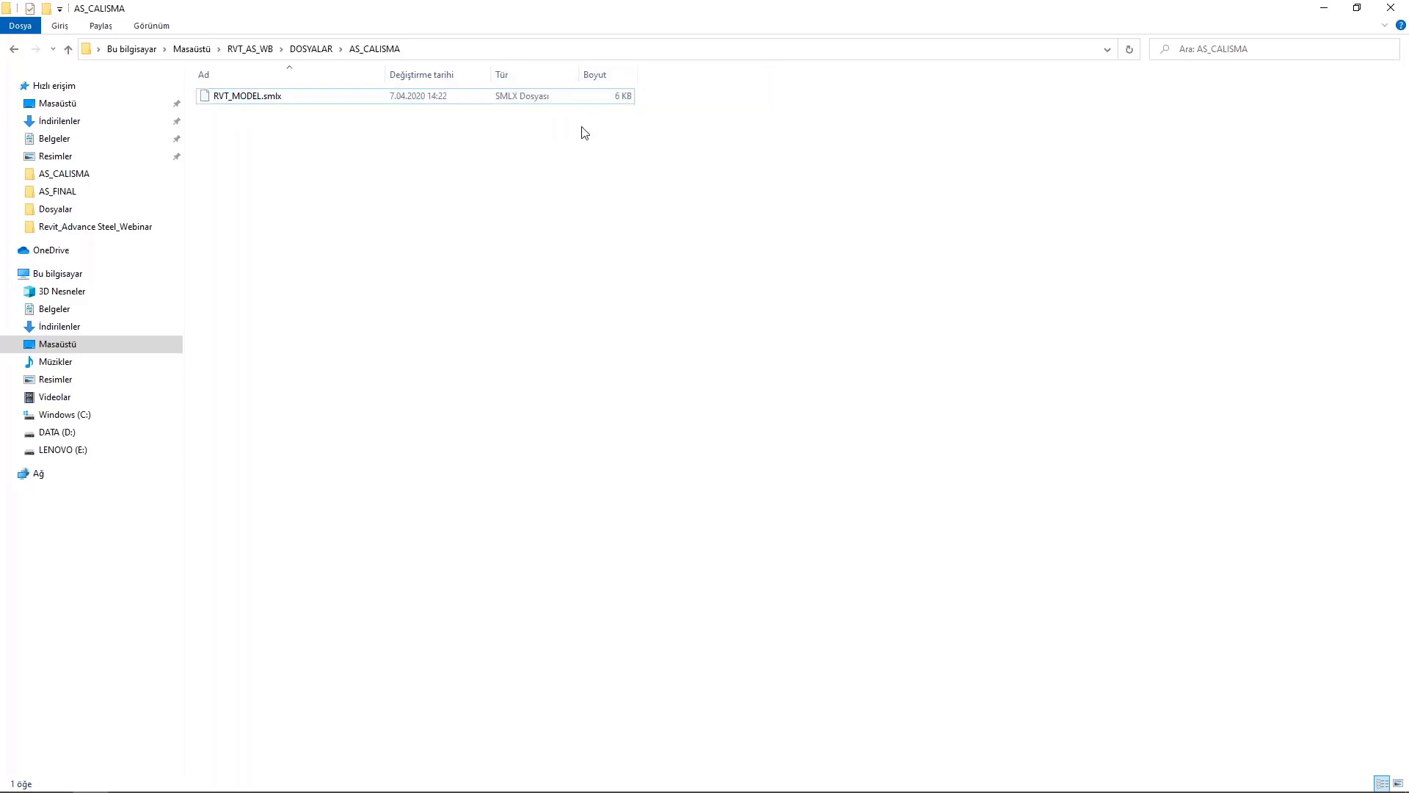
pyautogui.click(1389, 13)
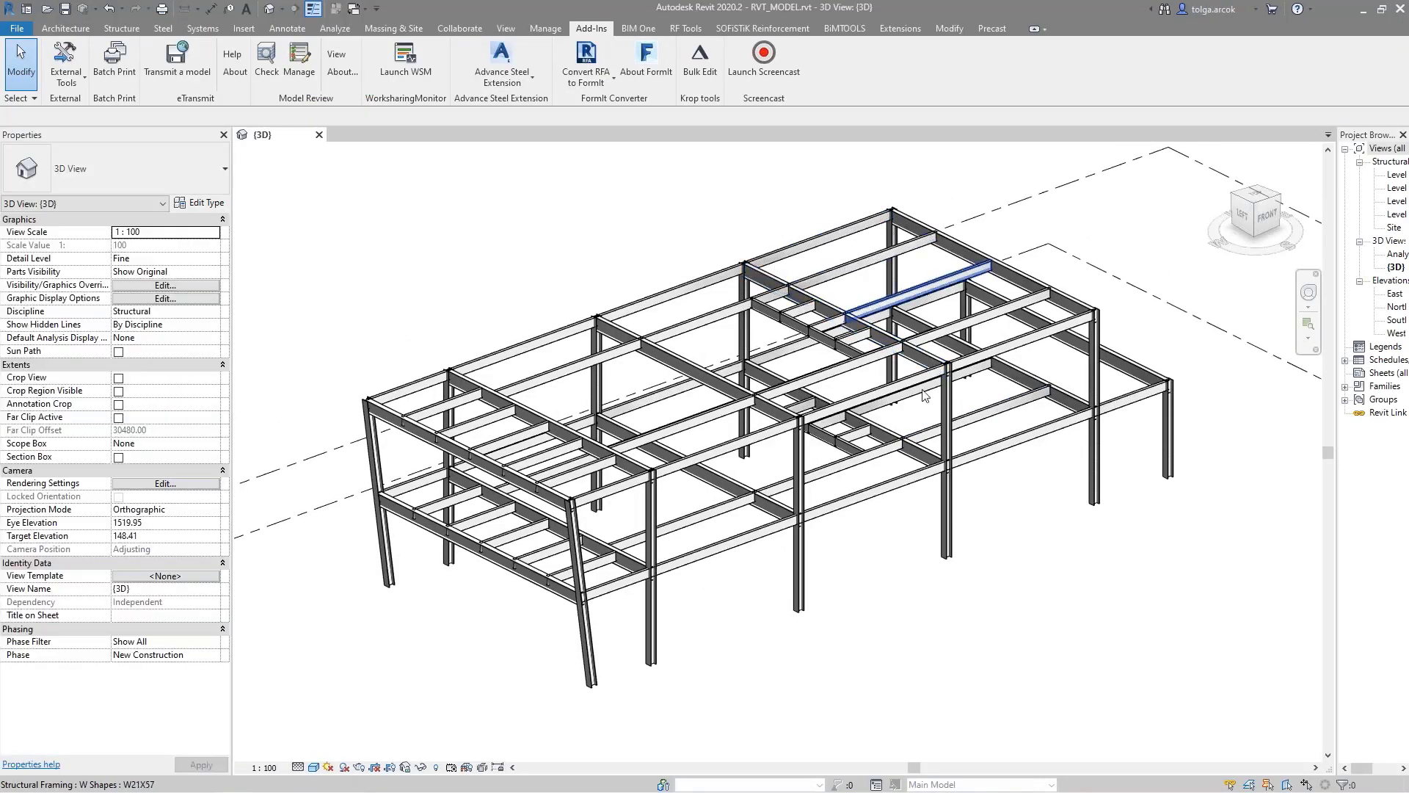
pyautogui.moveTo(683, 252); pyautogui.dragTo(669, 222, button='middle')
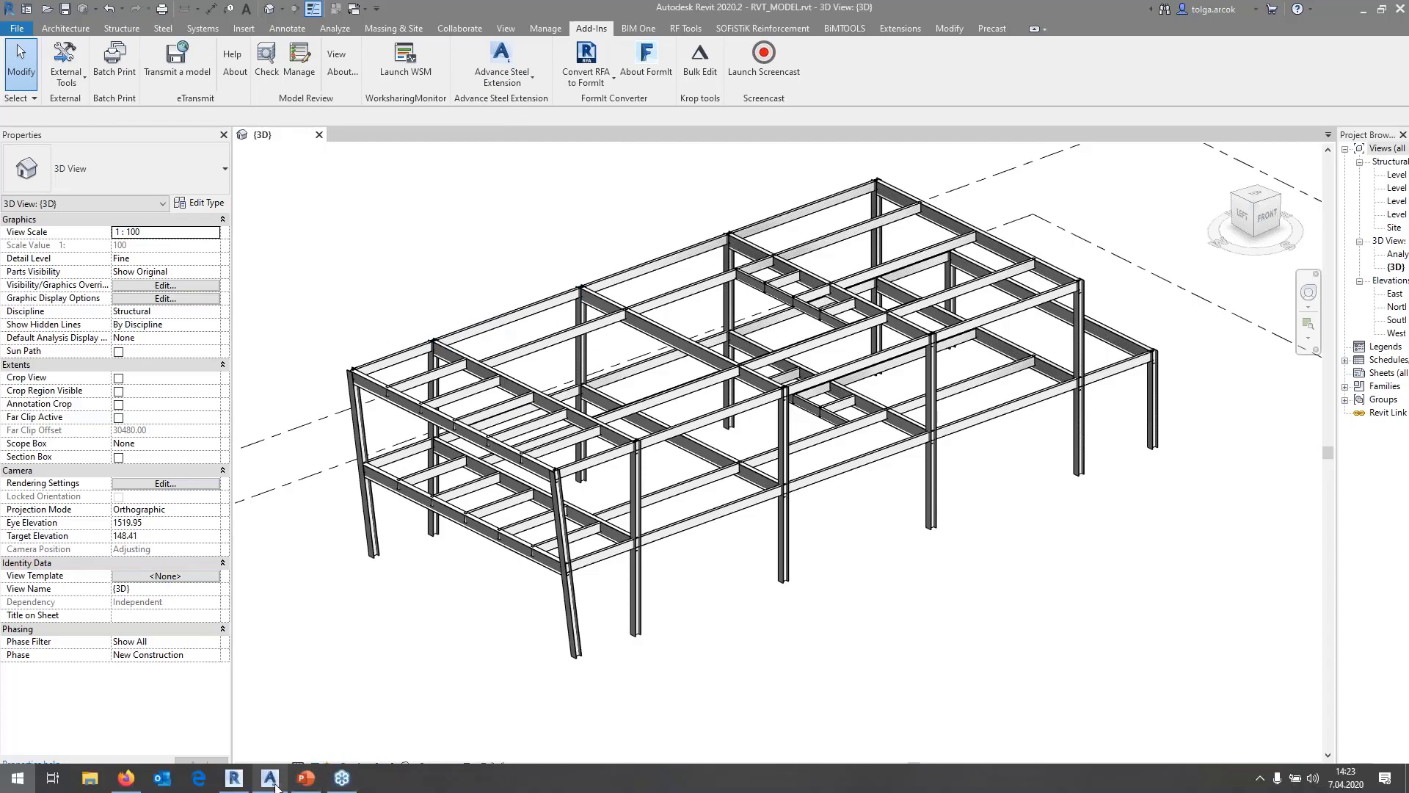
pyautogui.click(272, 789)
# Zoom the empty Drawing3 to its extents and cancel the zoom command
pyautogui.middleClick(472, 393)
pyautogui.middleClick(472, 393)
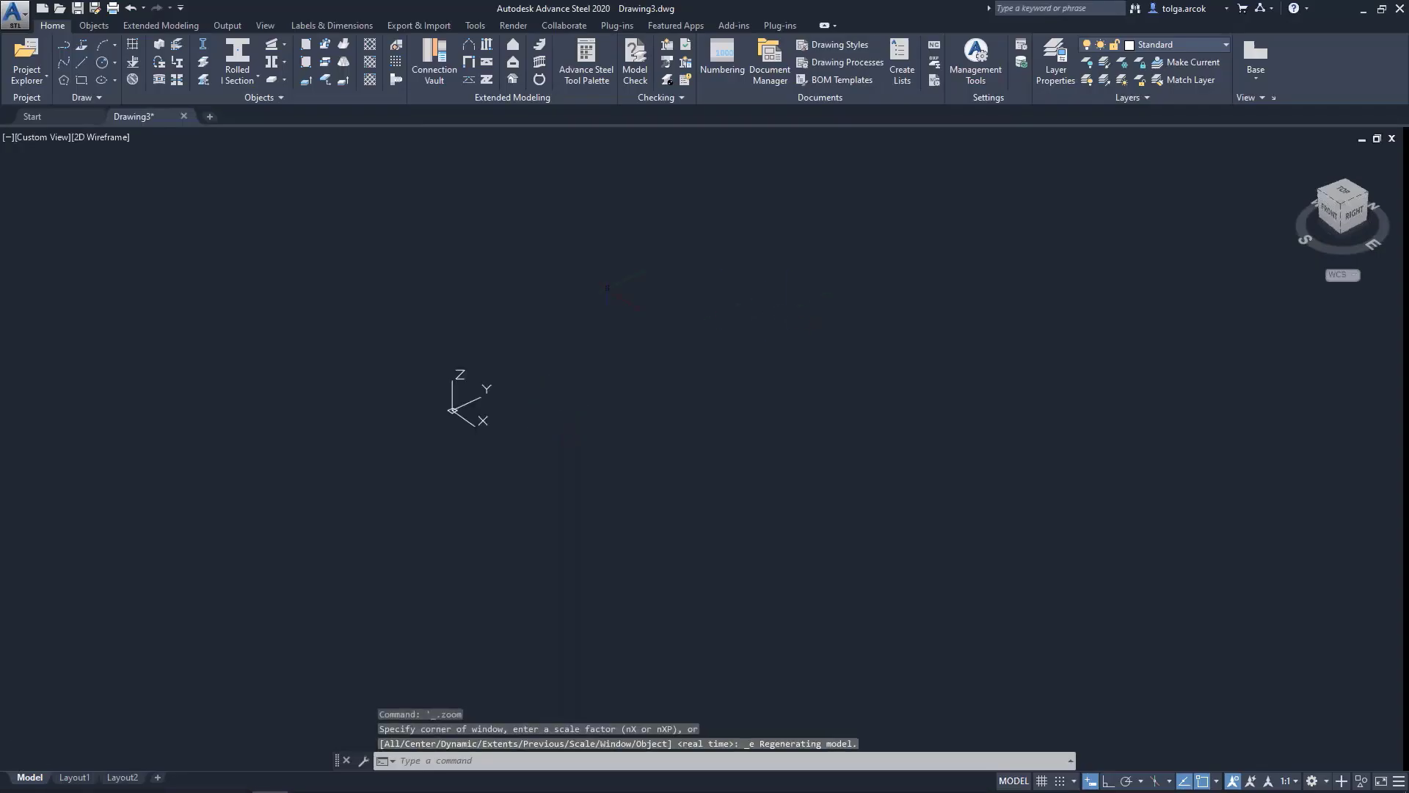
pyautogui.press('Escape')
pyautogui.press('Escape')
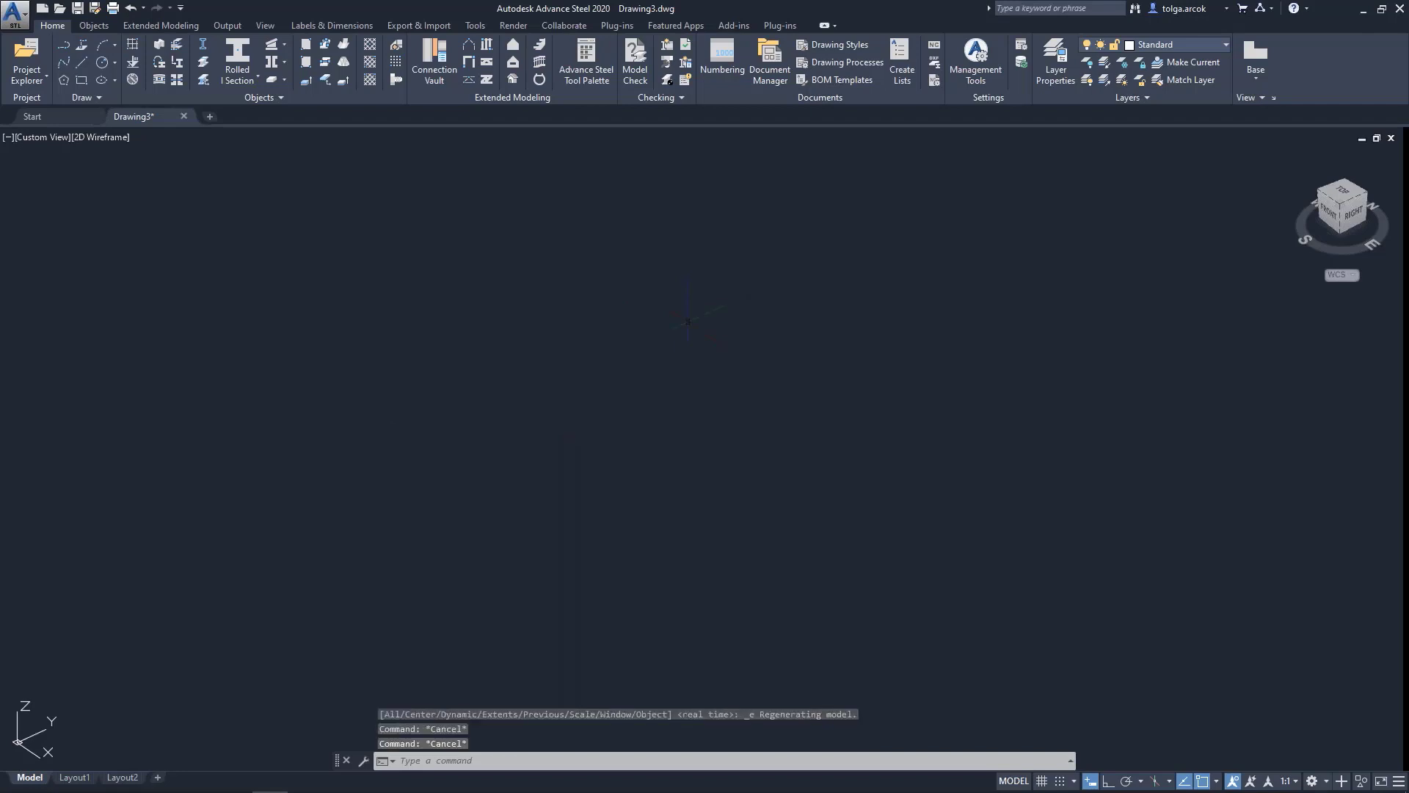
pyautogui.press('Escape')
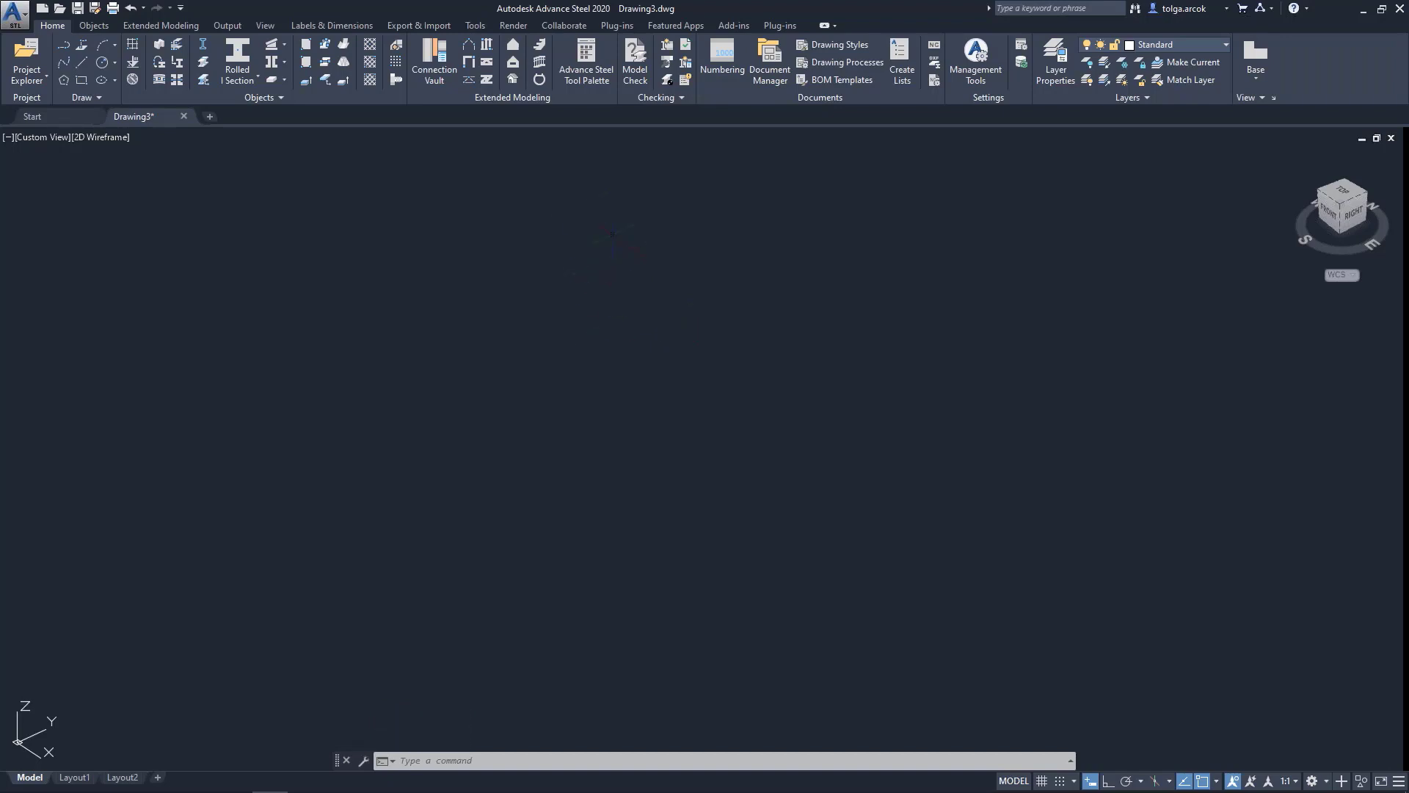
# Show the Export & Import tools and browse the IFC and Advance export options
pyautogui.click(421, 31)
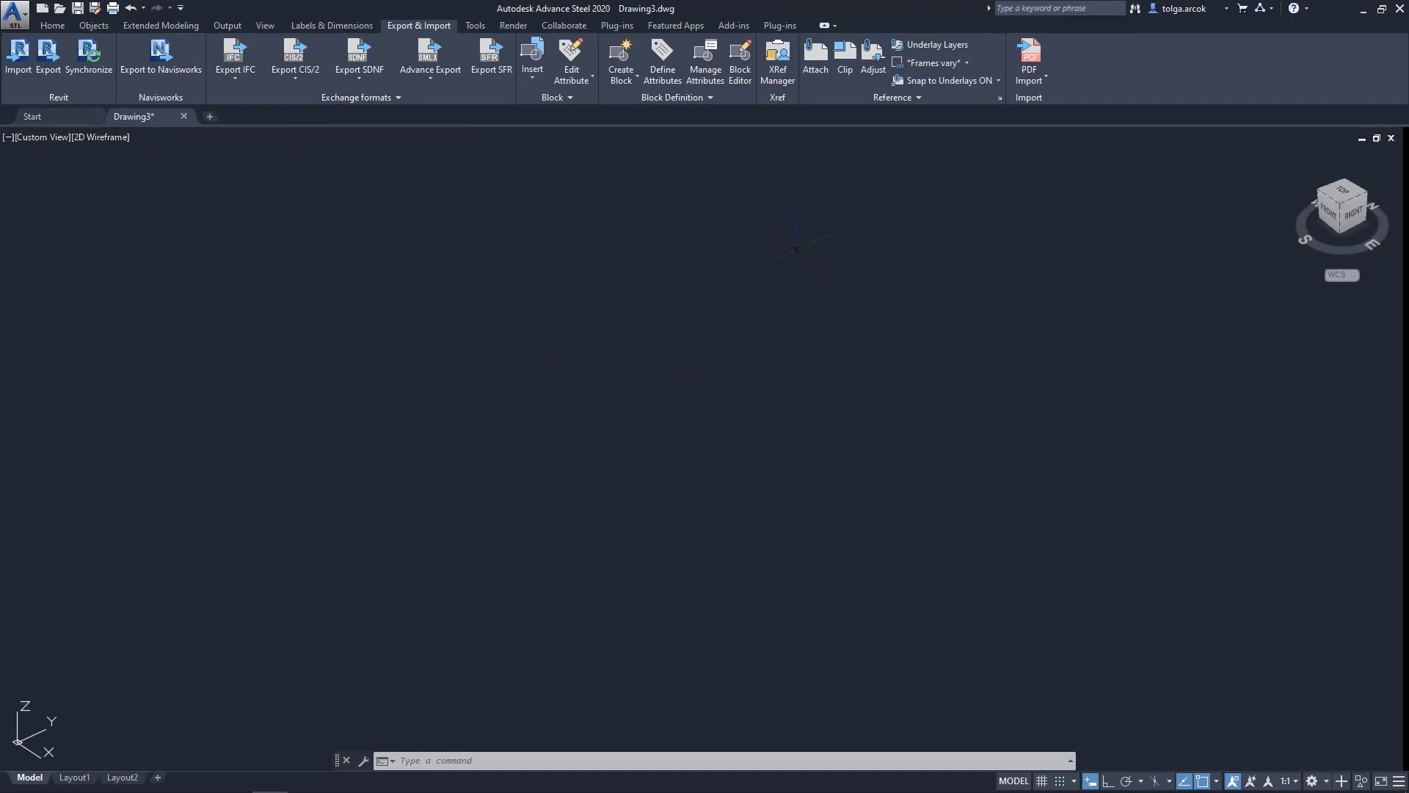
pyautogui.click(239, 88)
pyautogui.click(454, 102)
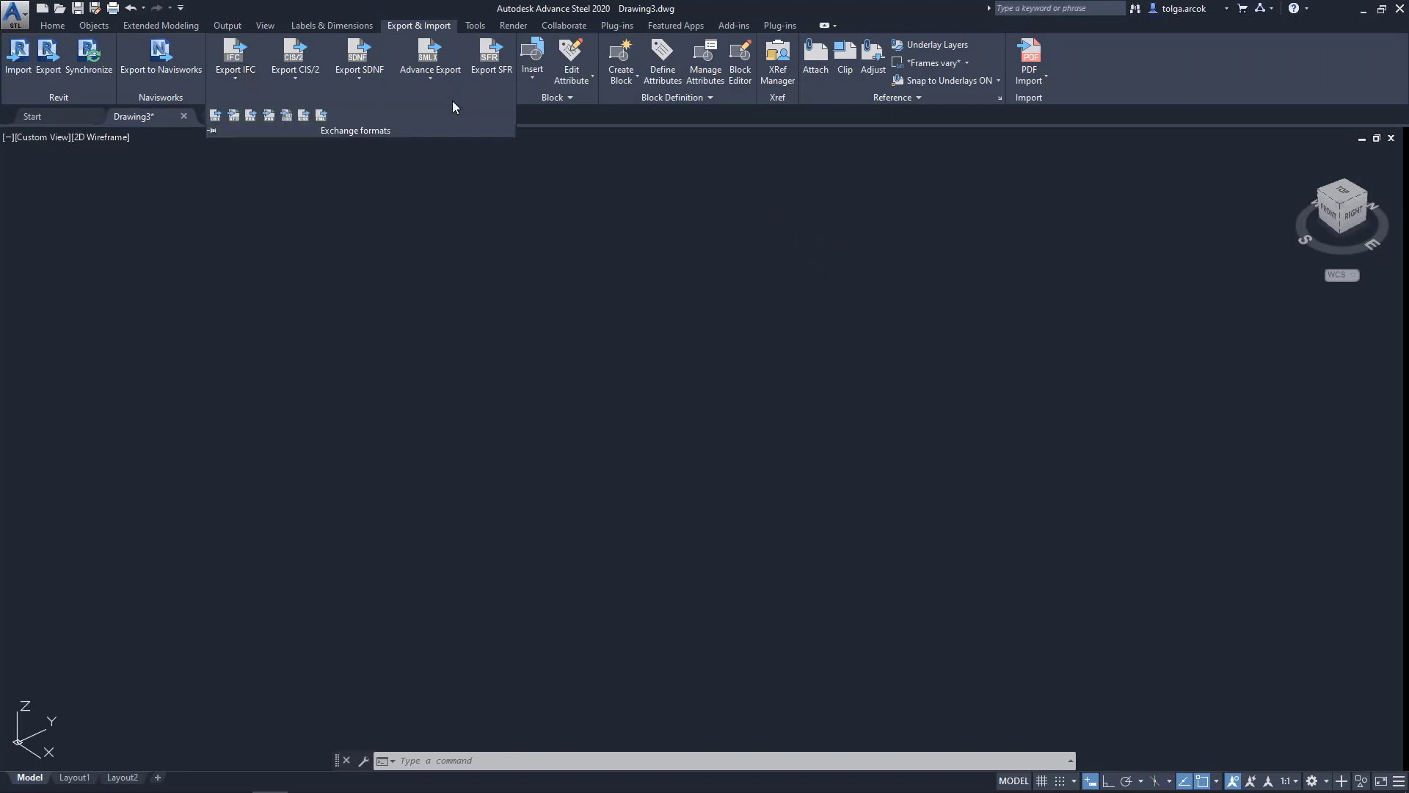
pyautogui.click(431, 85)
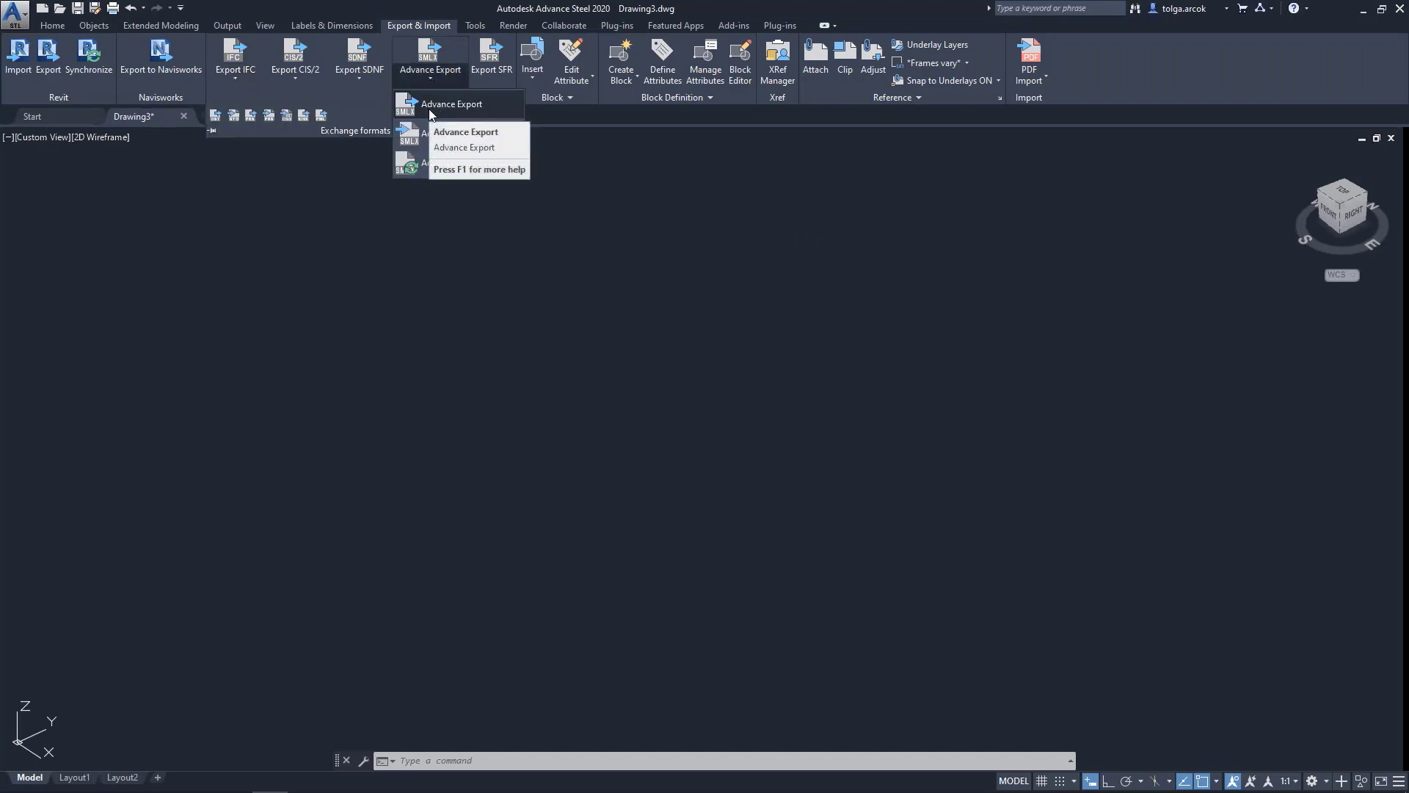
pyautogui.press('Escape')
pyautogui.press('Escape')
pyautogui.press('Escape')
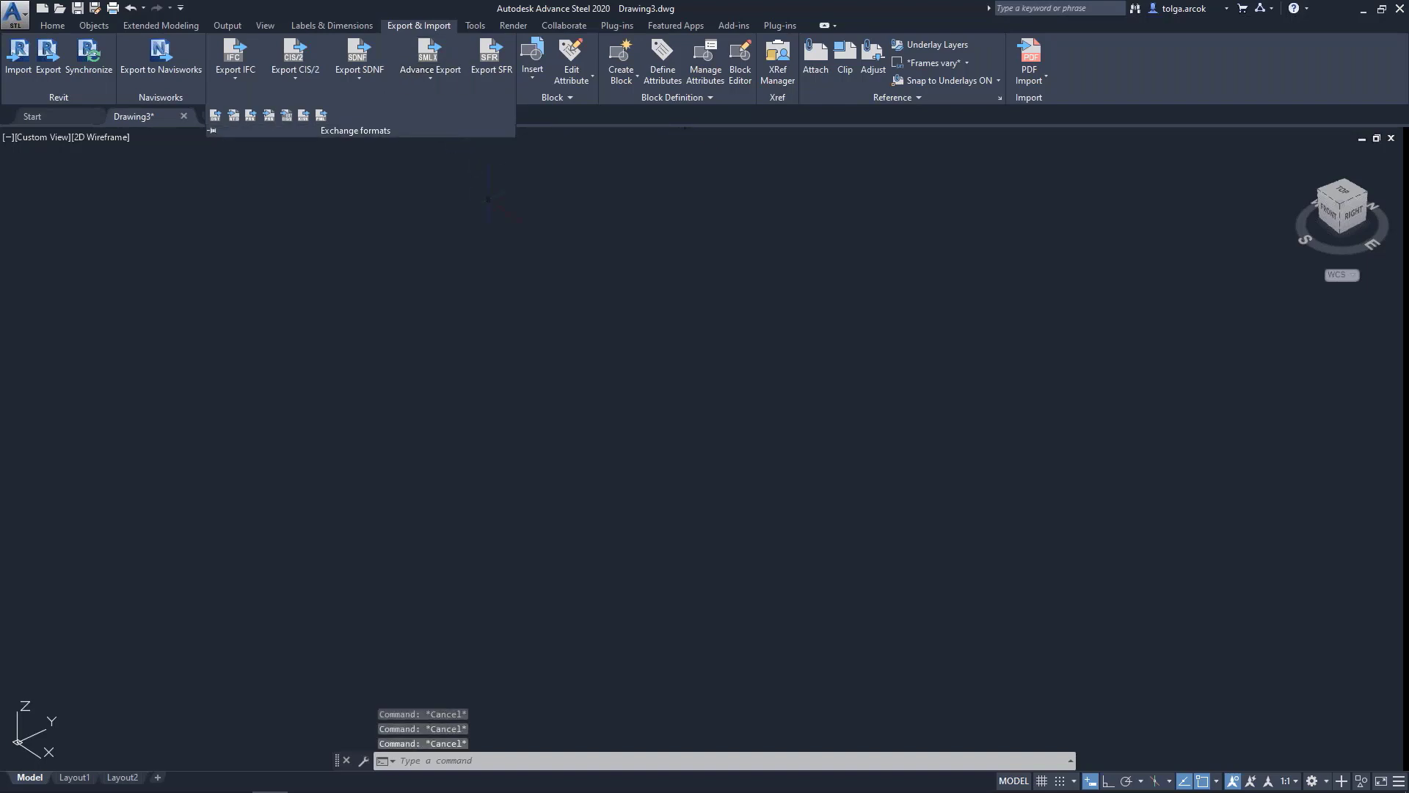
pyautogui.click(481, 237)
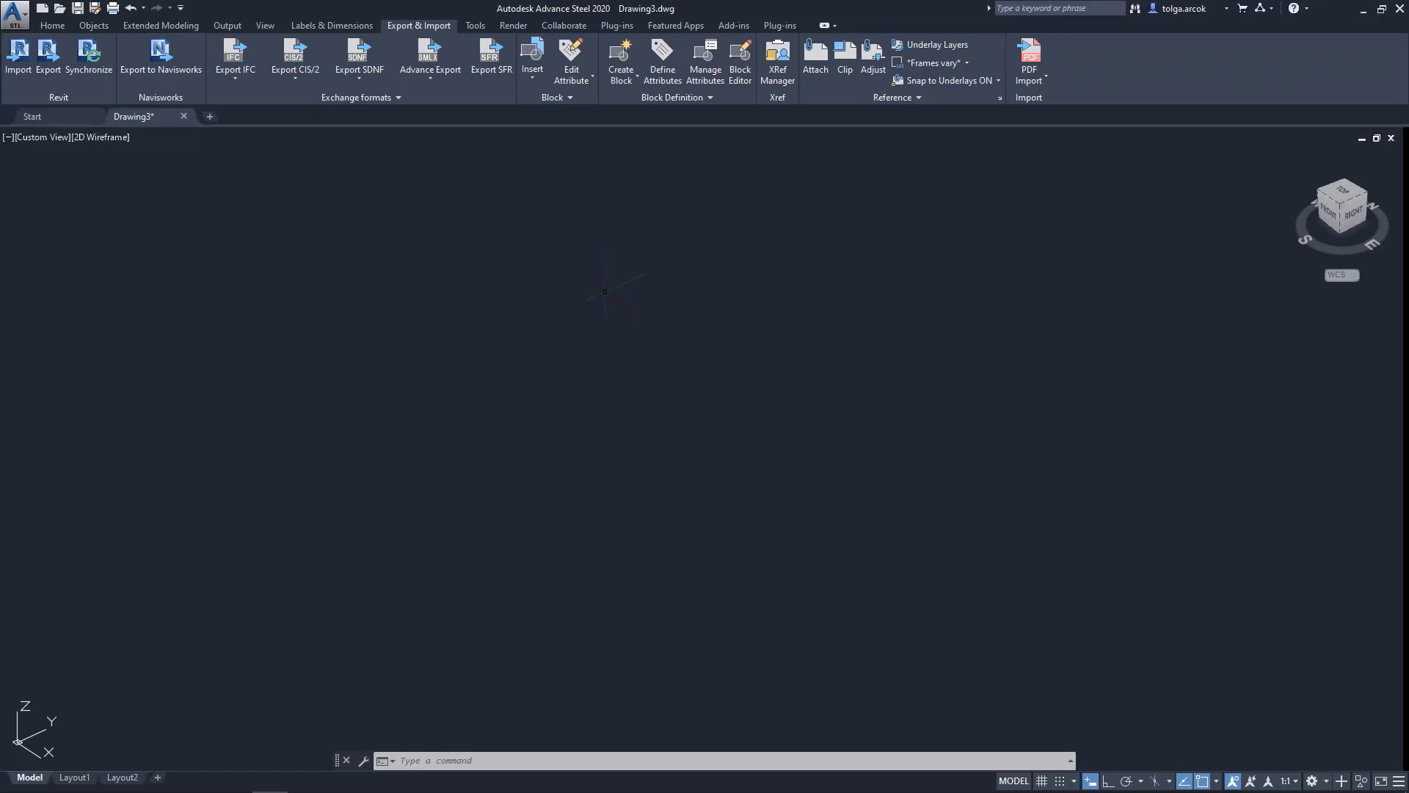
# Revit-import RVT_MODEL.smlx from Desktop\RVT_AS_WB\DOSYALAR\AS_CALISMA into Drawing3
pyautogui.click(27, 64)
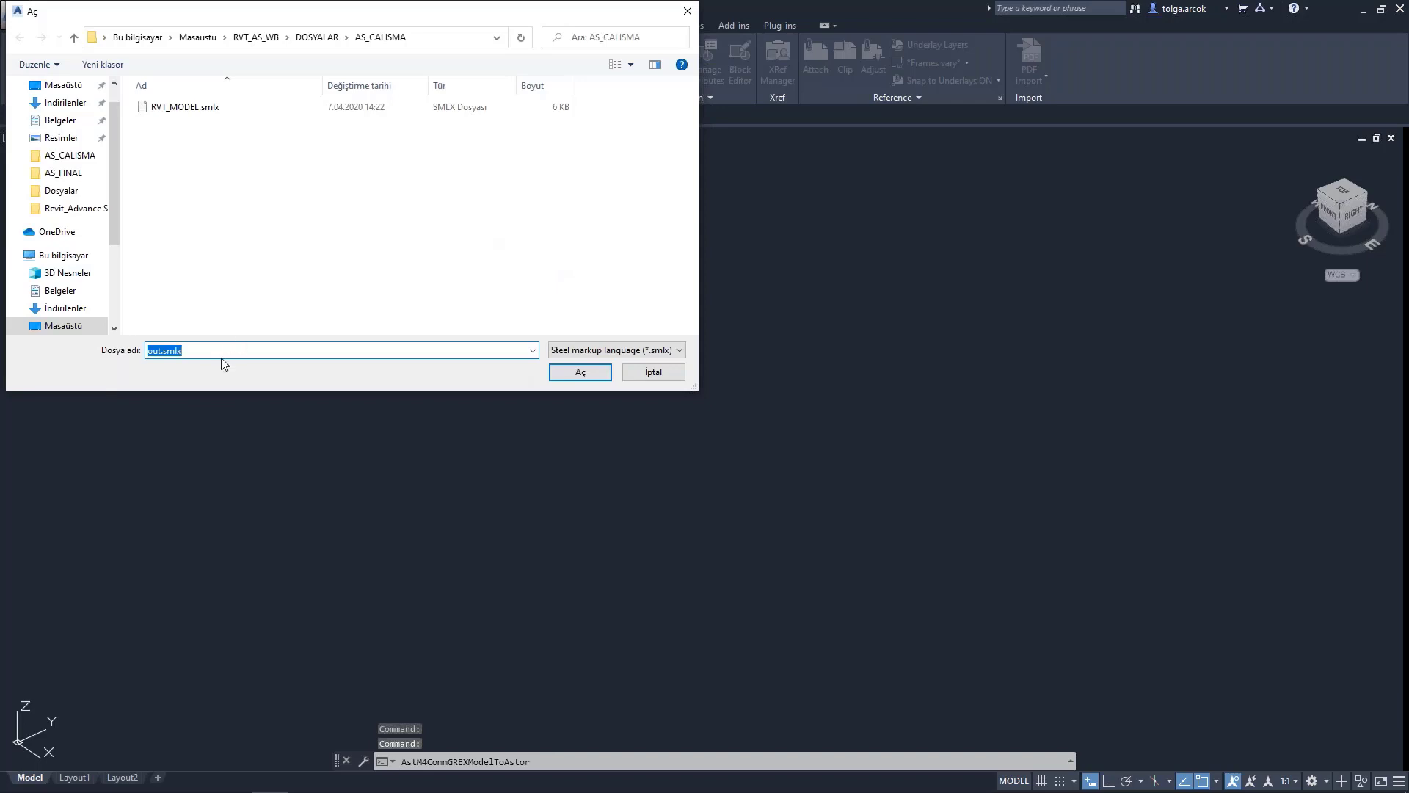
pyautogui.click(604, 352)
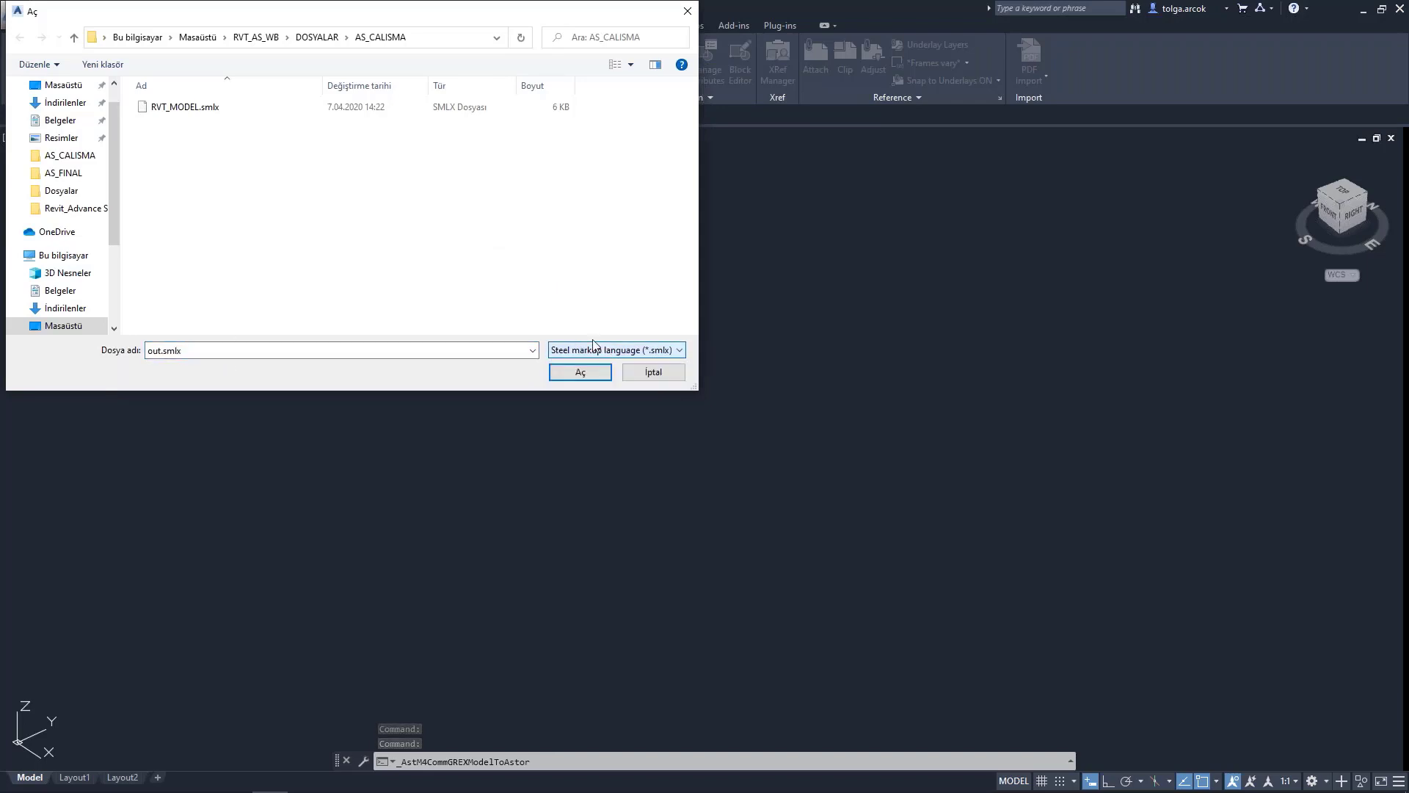
pyautogui.click(197, 44)
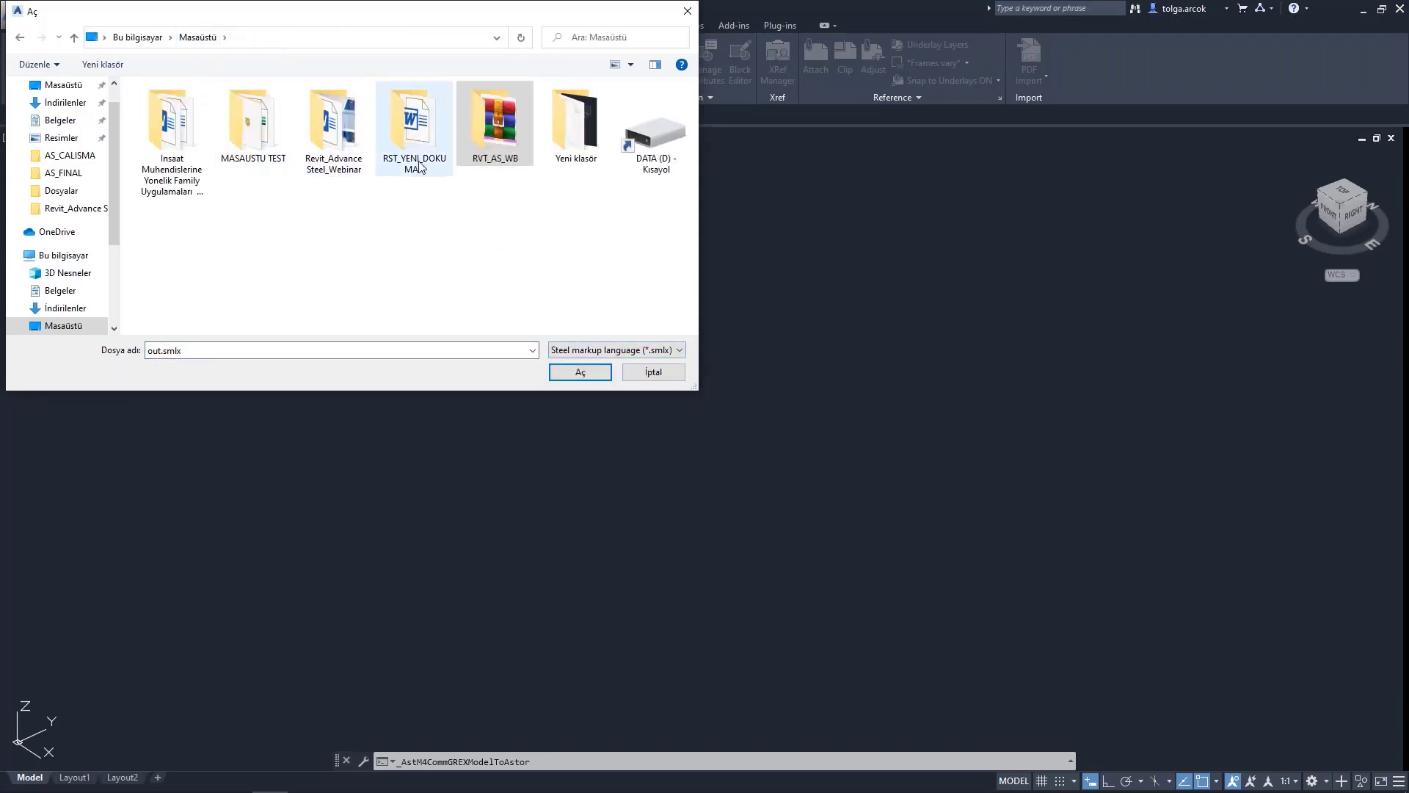
pyautogui.doubleClick(494, 126)
pyautogui.doubleClick(160, 110)
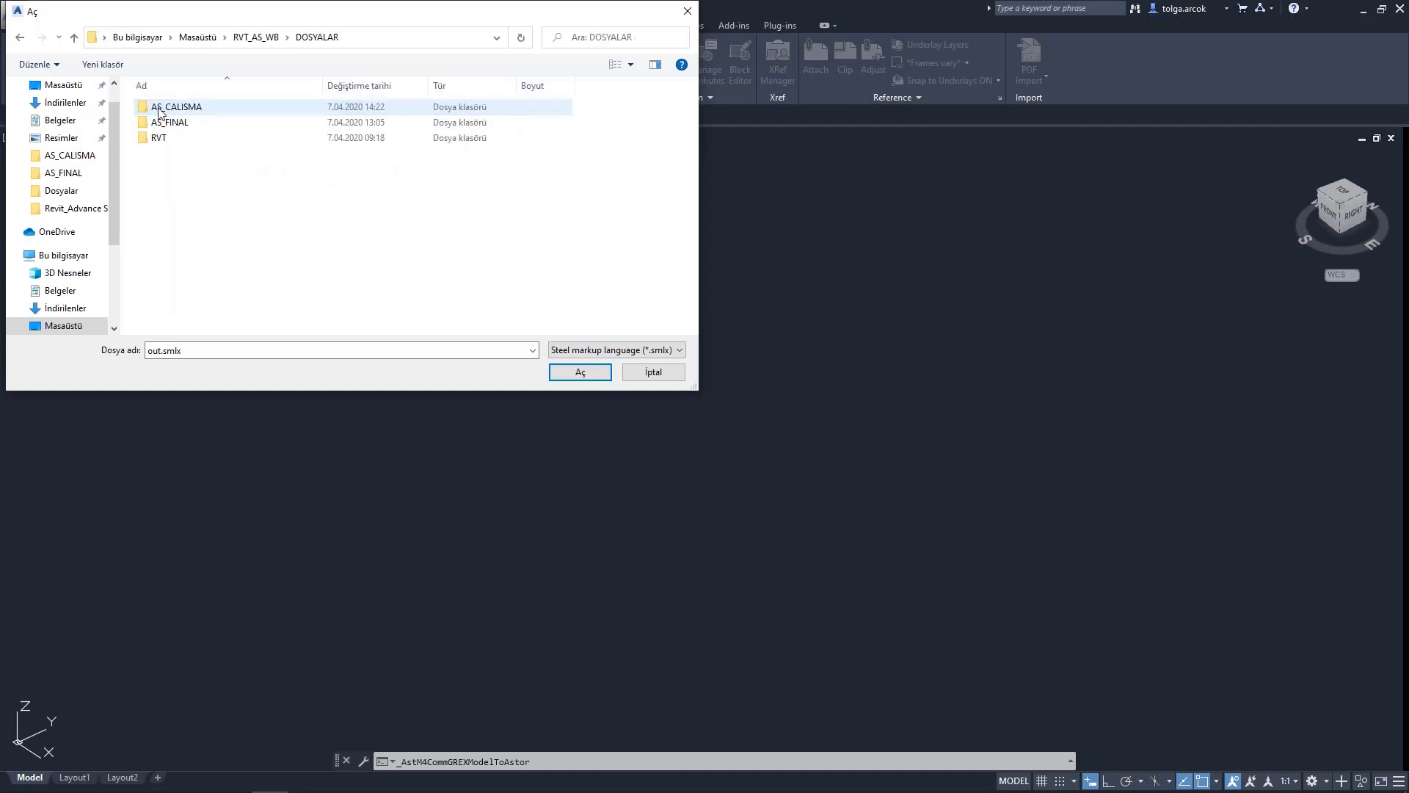
pyautogui.doubleClick(196, 110)
pyautogui.click(197, 110)
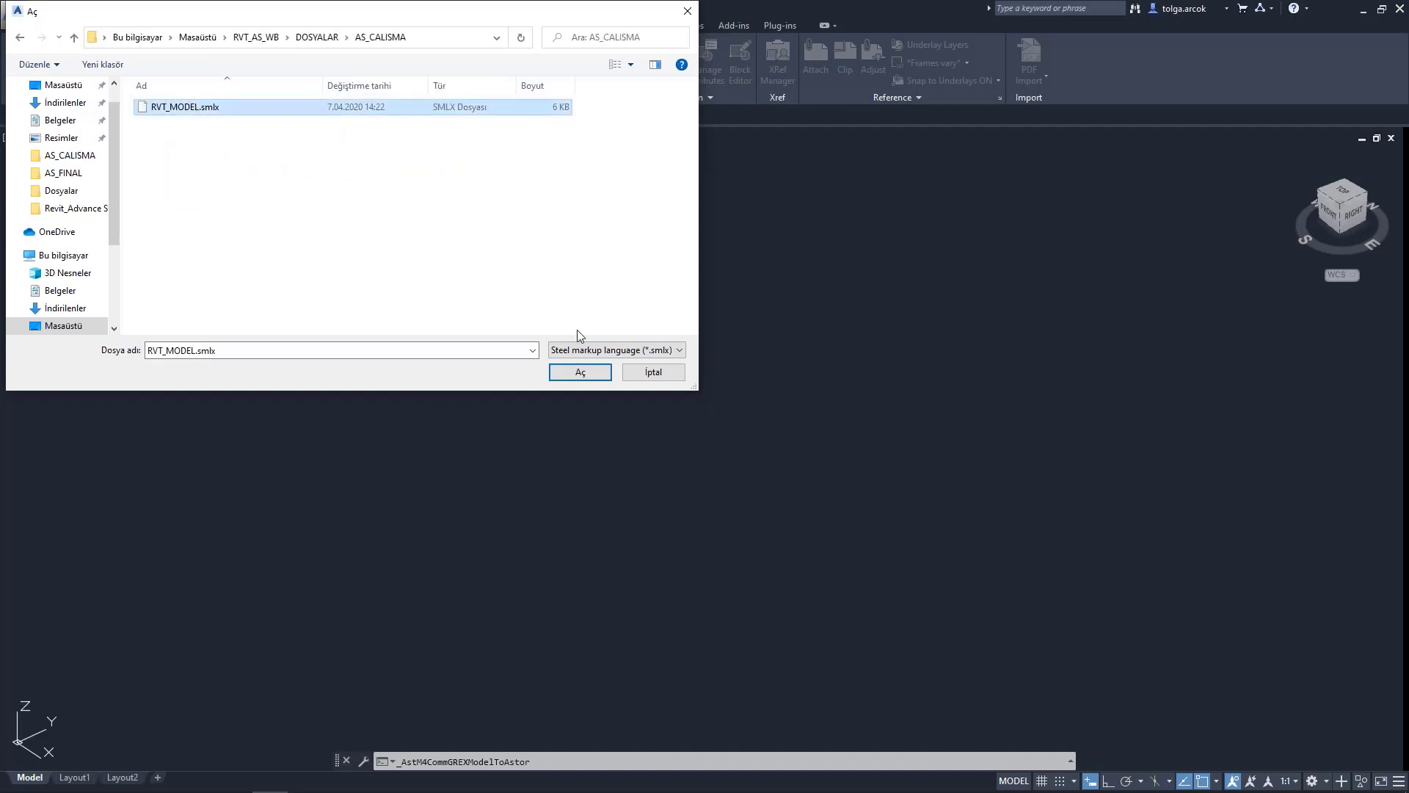
pyautogui.click(580, 372)
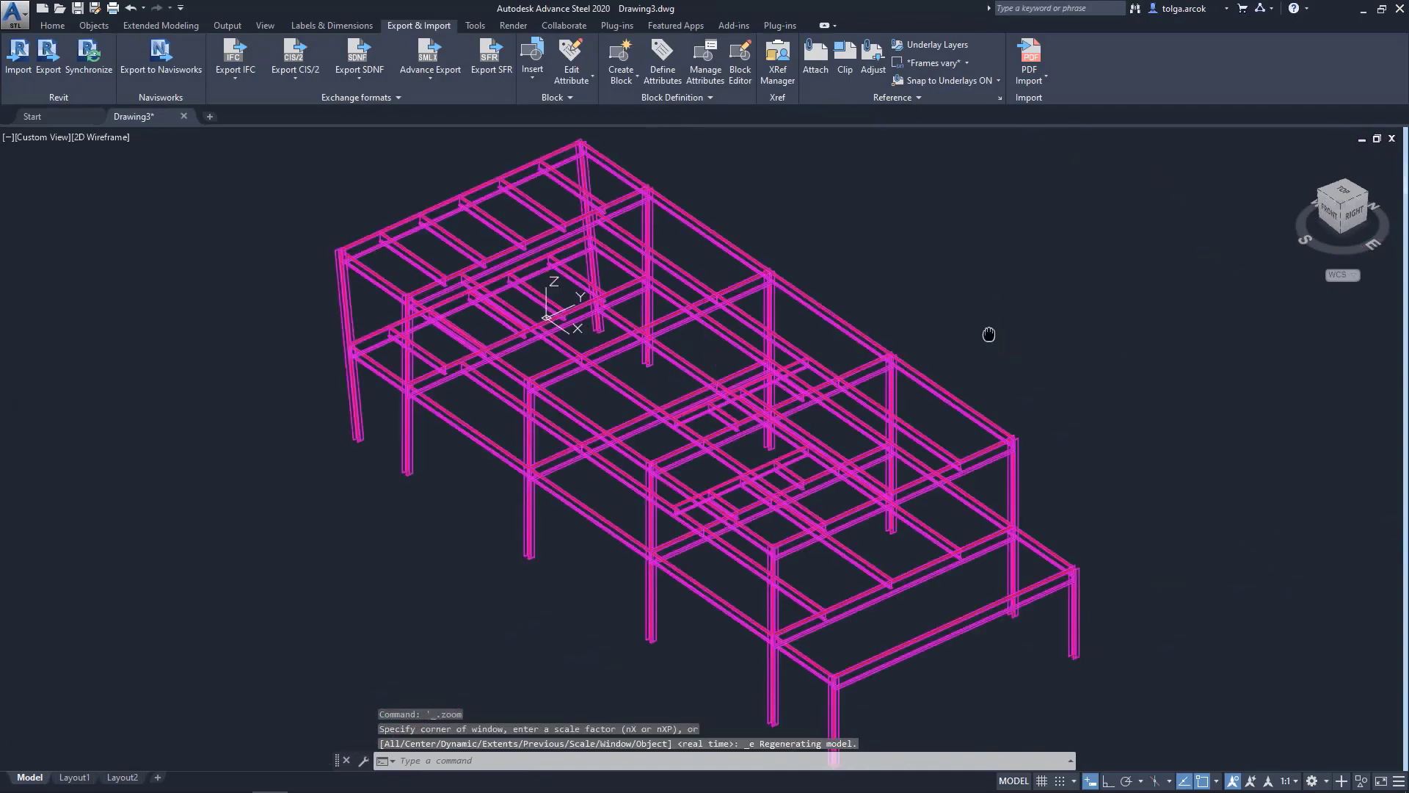
# Change the viewport from 2D Wireframe to Conceptual and zoom in to the slanted column
pyautogui.moveTo(987, 330)
pyautogui.keyDown('shift'); pyautogui.mouseDown(button='middle')
pyautogui.moveTo(472, 314)
pyautogui.moveTo(628, 339)
pyautogui.moveTo(265, 321)
pyautogui.moveTo(576, 361)
pyautogui.mouseUp(button='middle'); pyautogui.keyUp('shift')
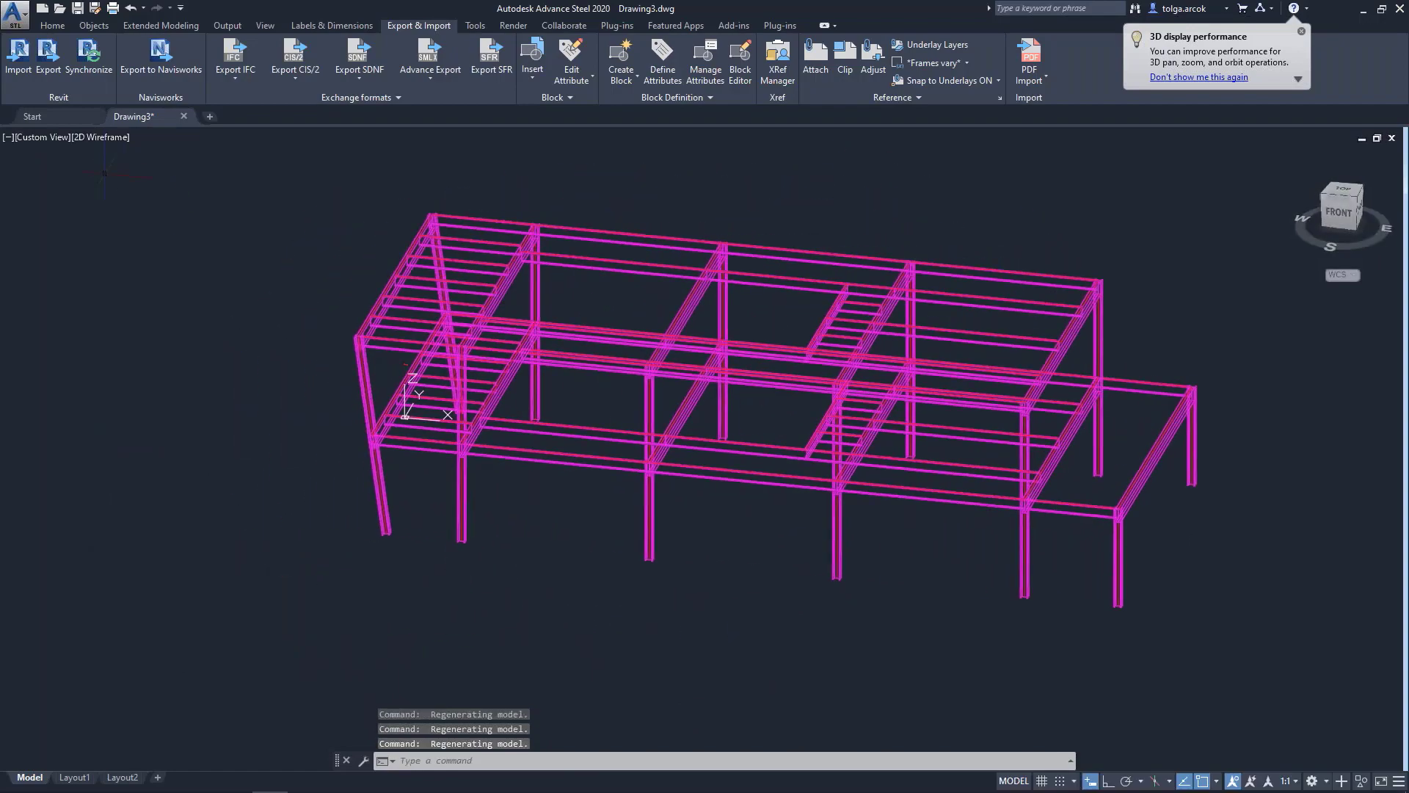
pyautogui.click(102, 137)
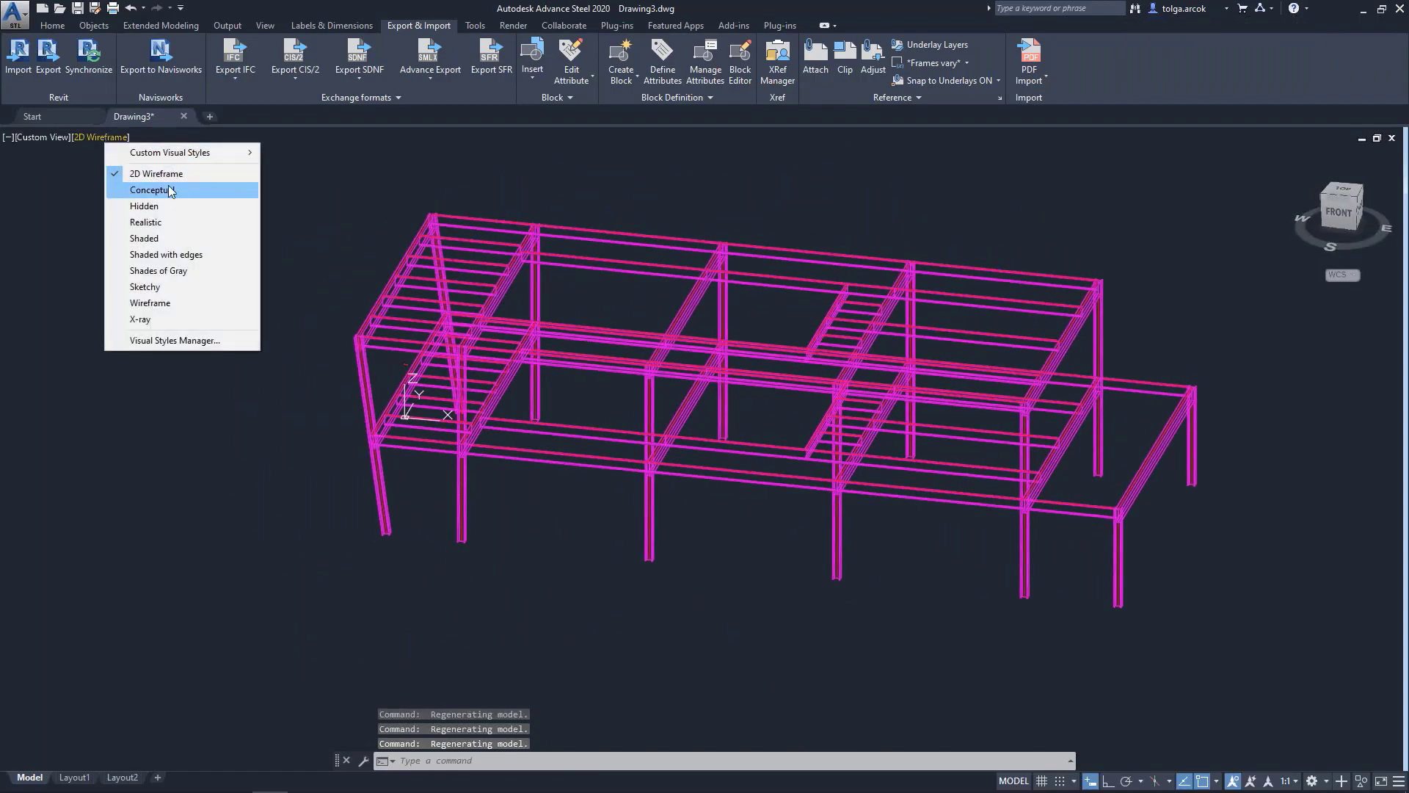
pyautogui.click(152, 190)
pyautogui.scroll(4, 681, 445)
pyautogui.scroll(-3, 681, 446)
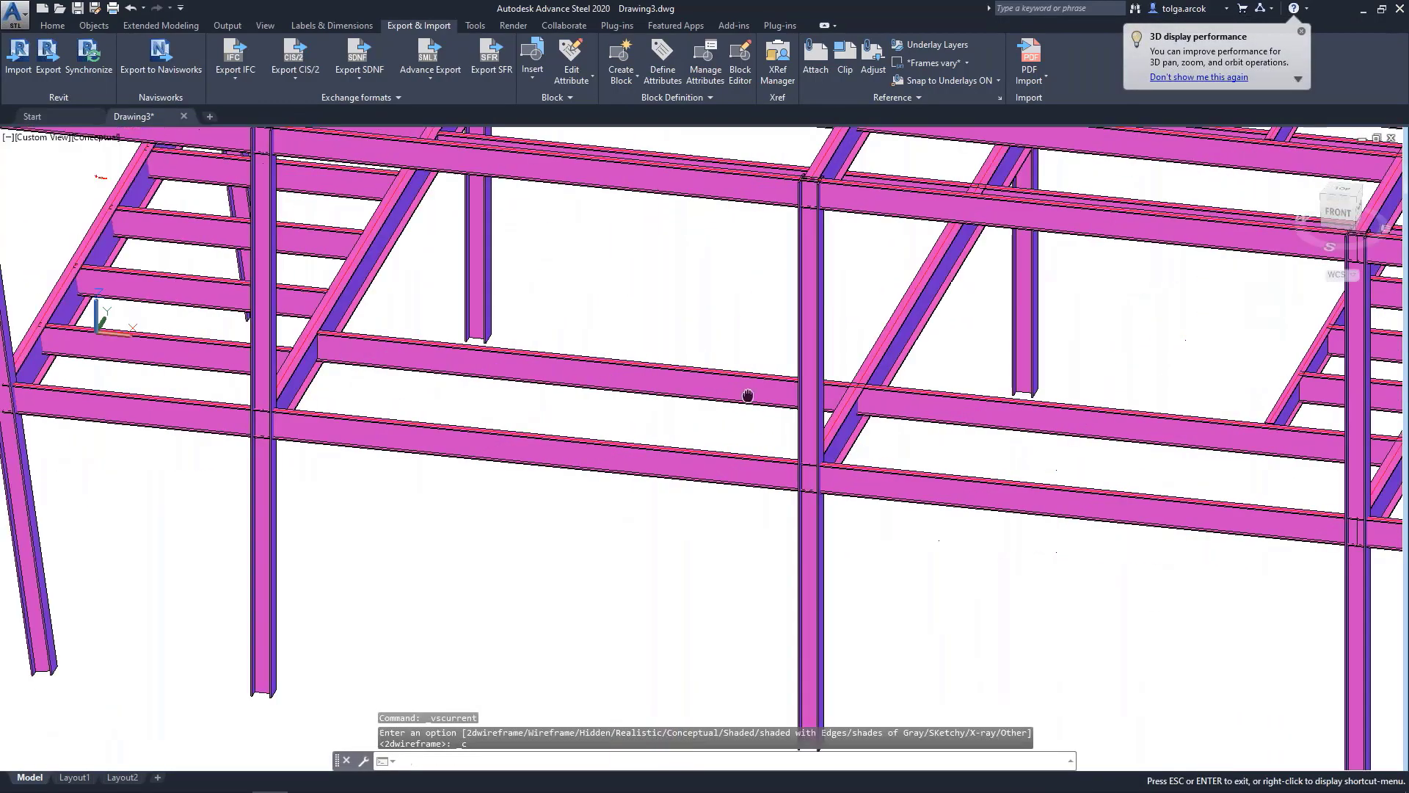
pyautogui.scroll(-3, 746, 394)
pyautogui.moveTo(629, 393)
pyautogui.keyDown('shift'); pyautogui.mouseDown(button='middle')
pyautogui.moveTo(852, 358)
pyautogui.moveTo(869, 337)
pyautogui.moveTo(689, 394)
pyautogui.moveTo(502, 493)
pyautogui.mouseUp(button='middle'); pyautogui.keyUp('shift')
pyautogui.scroll(3, 502, 493)
pyautogui.scroll(2, 502, 493)
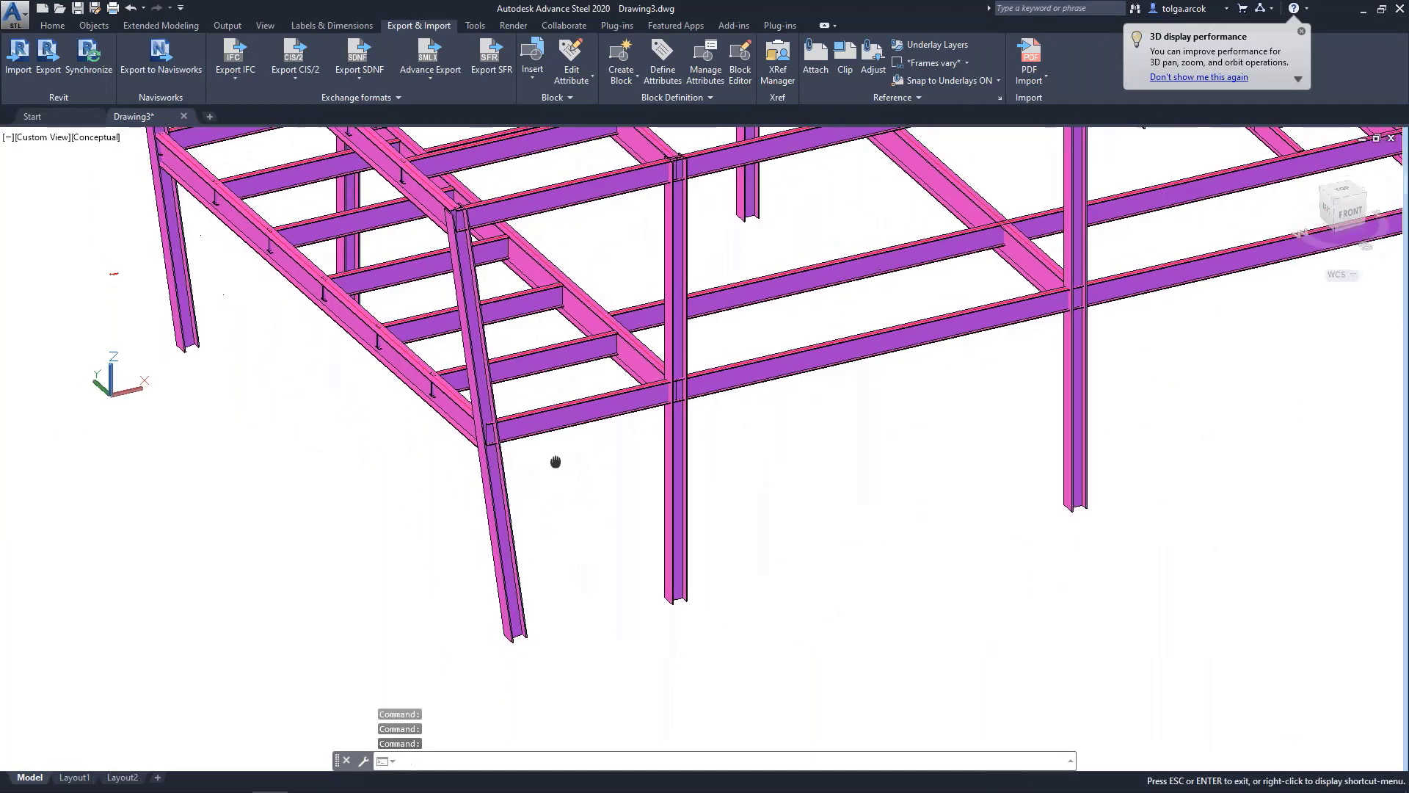
pyautogui.scroll(1, 513, 432)
pyautogui.click(512, 488)
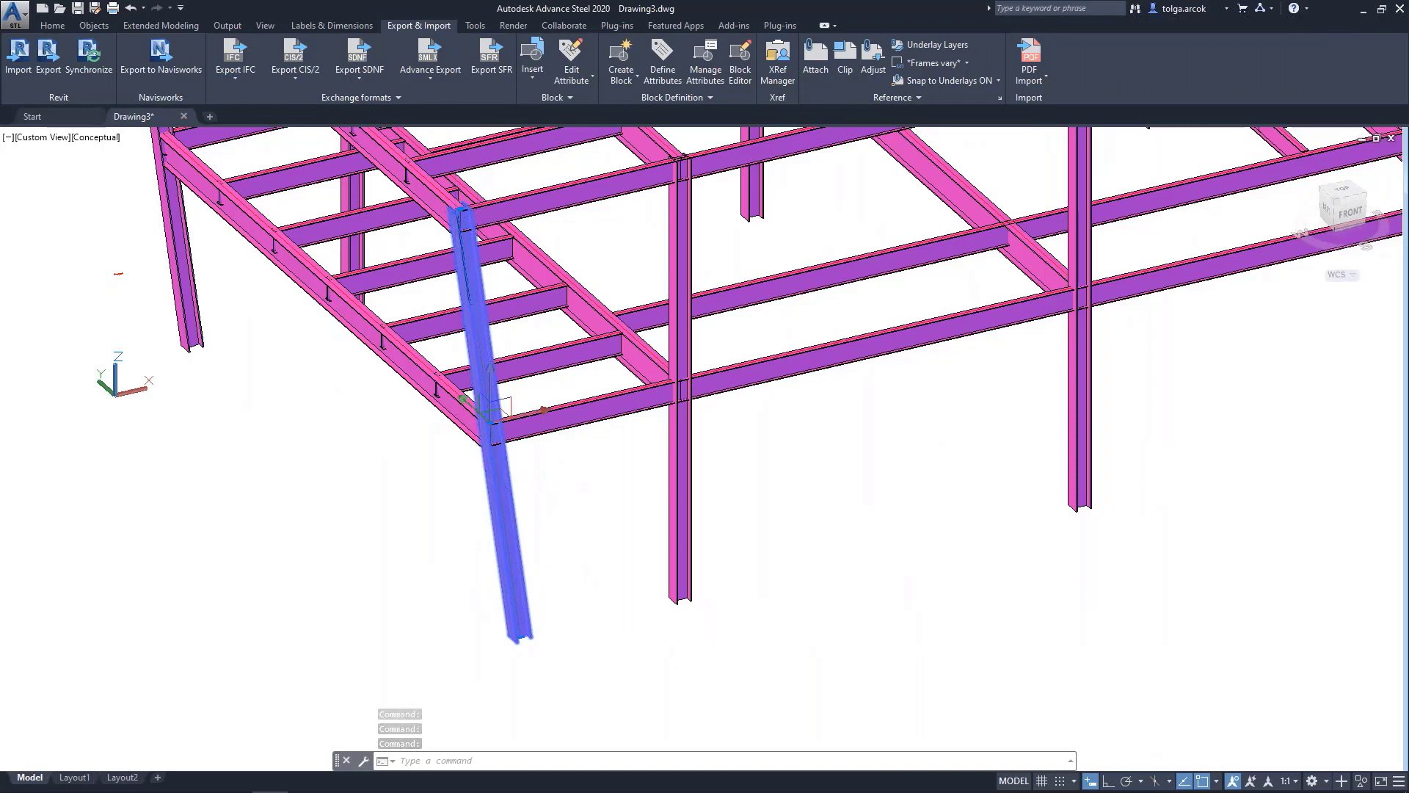
# Check the slanted column's Advance Properties (W14x145, S275) and compare it in Revit
pyautogui.rightClick(493, 406)
pyautogui.click(543, 230)
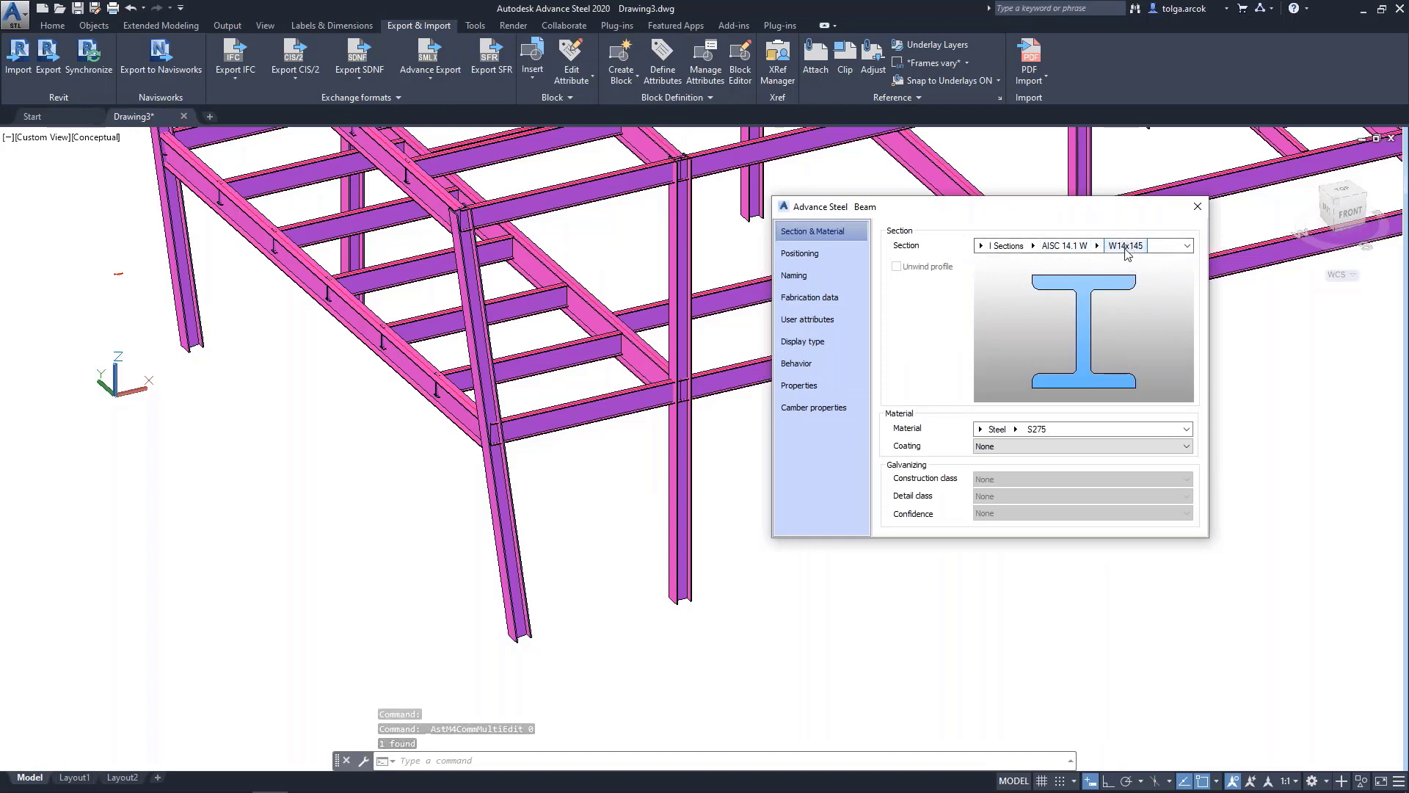
pyautogui.moveTo(342, 779)
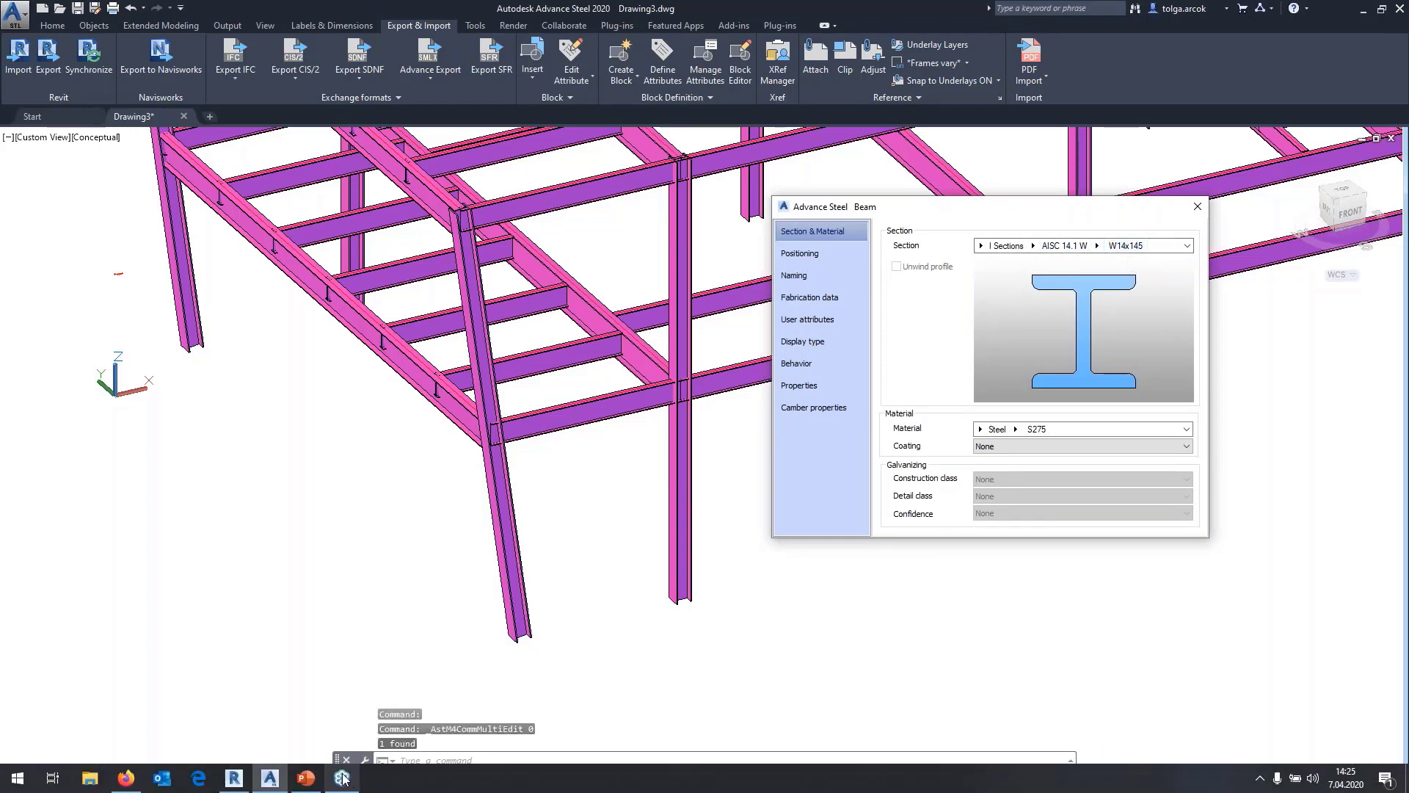
pyautogui.click(235, 778)
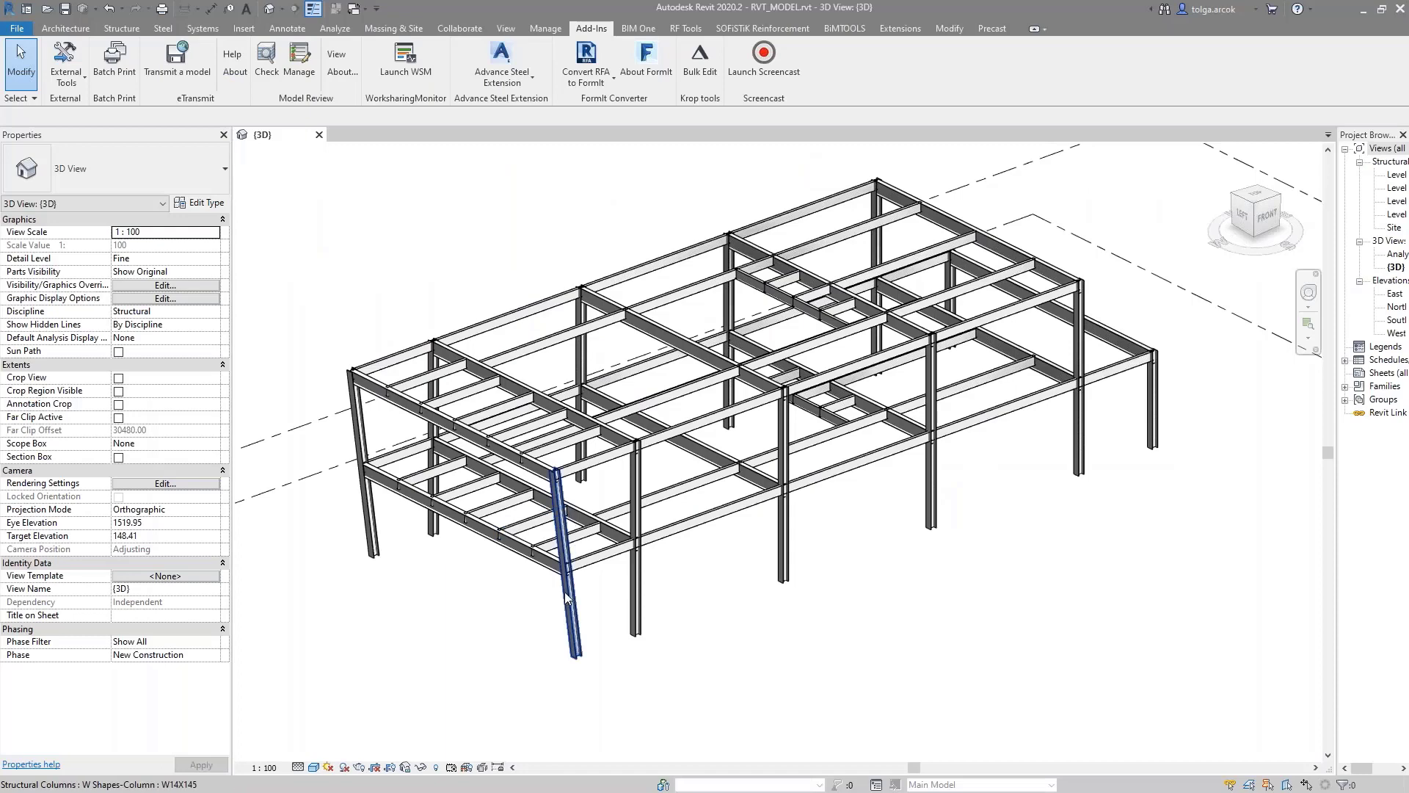
pyautogui.click(565, 598)
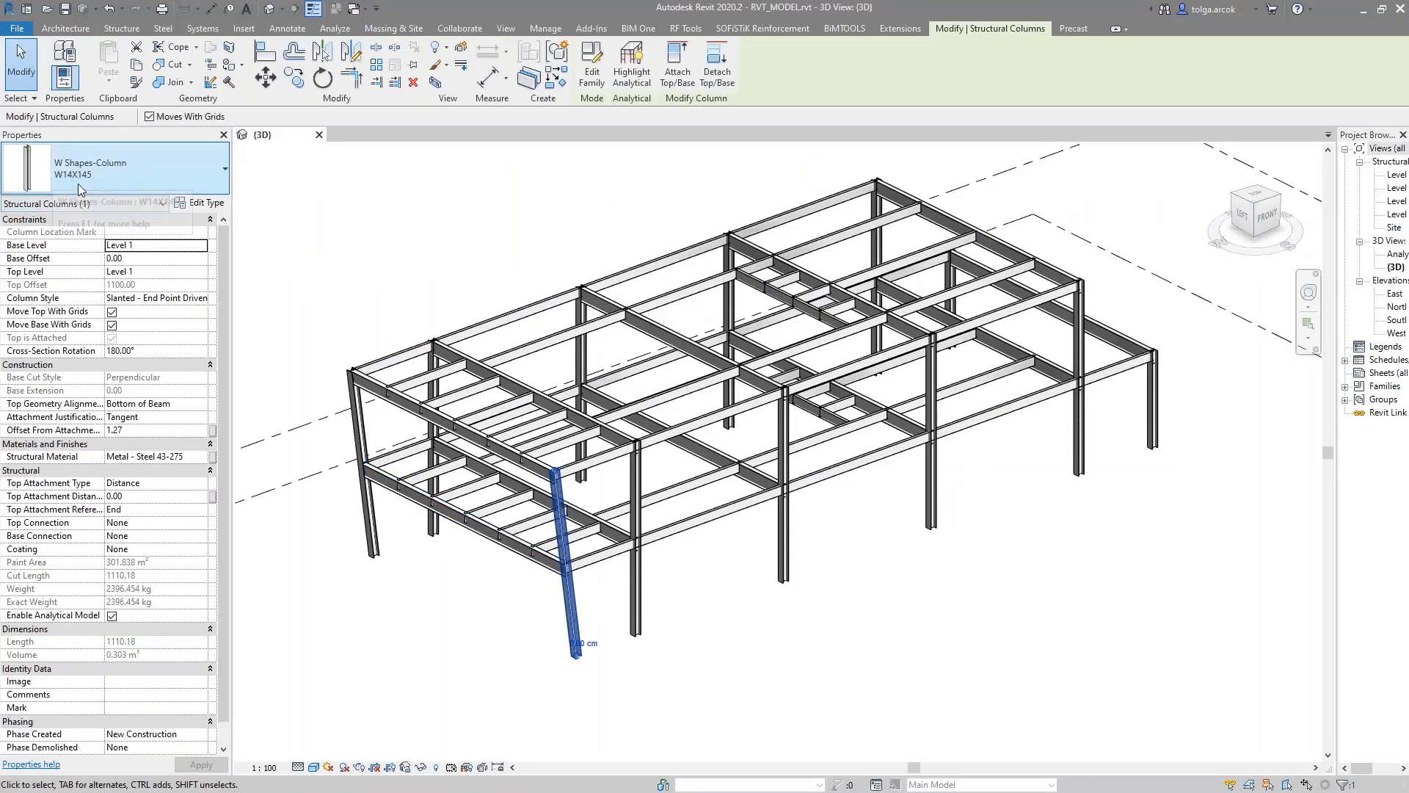
pyautogui.hotkey('alt', 'Tab')
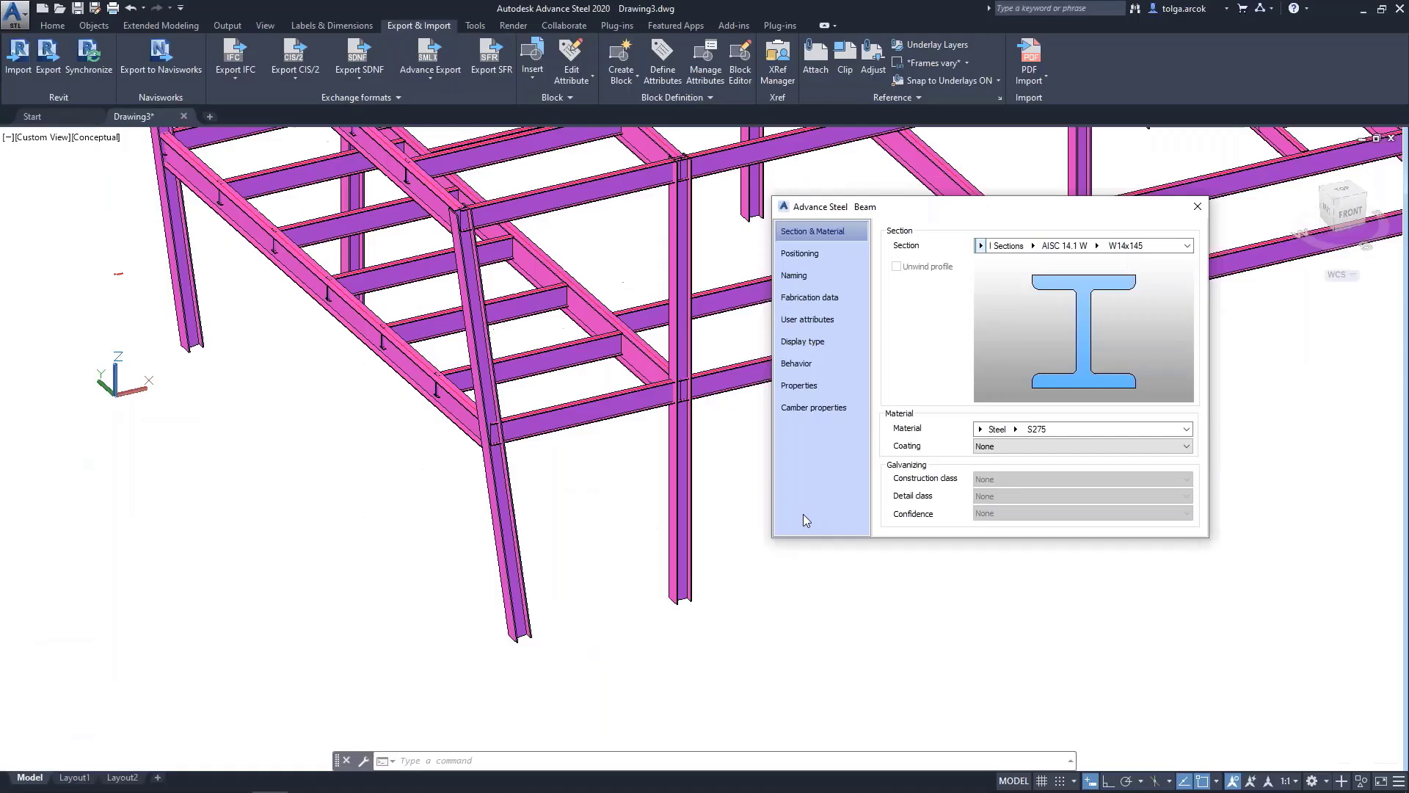
pyautogui.click(1197, 206)
pyautogui.click(788, 367)
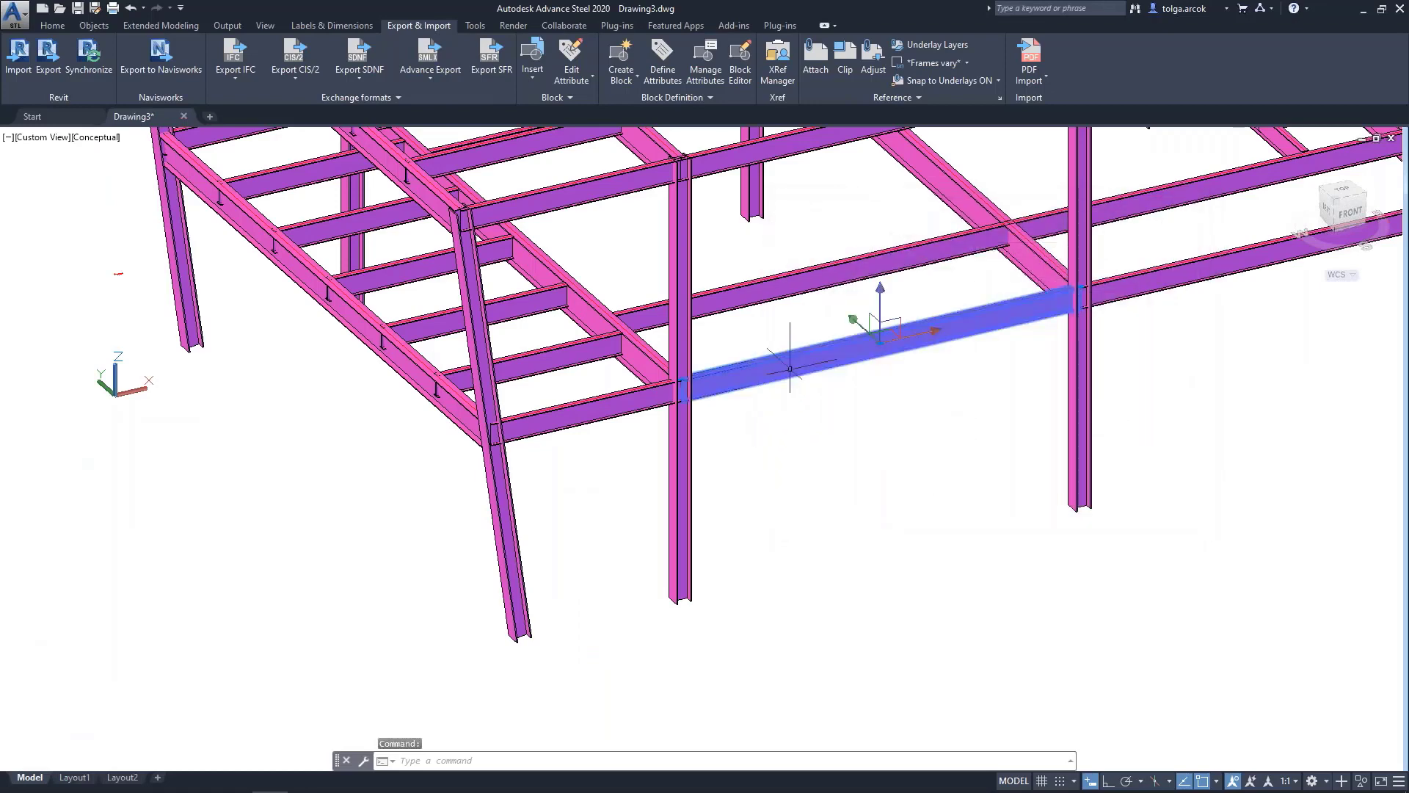
pyautogui.rightClick(790, 367)
pyautogui.click(853, 540)
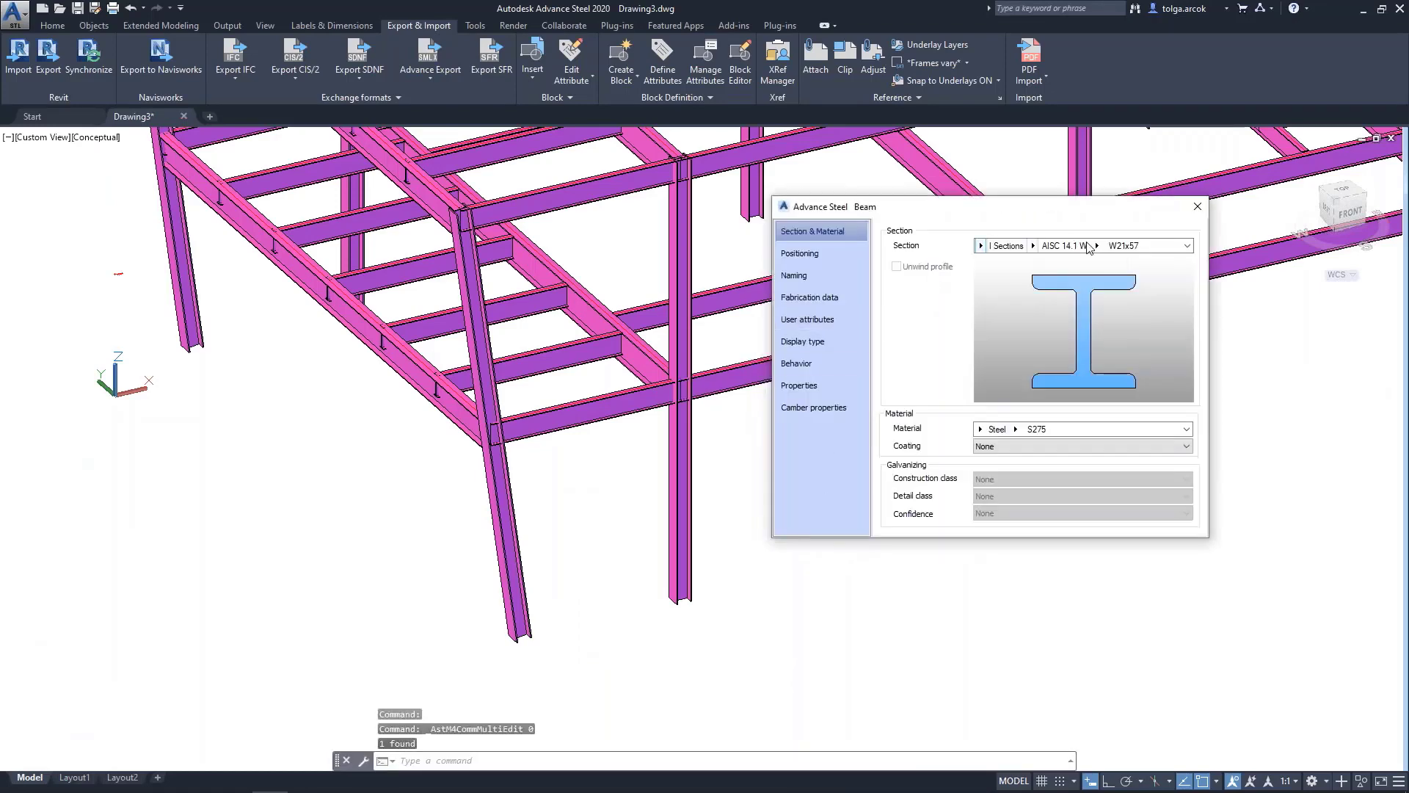
pyautogui.click(1197, 208)
pyautogui.scroll(-10, 844, 431)
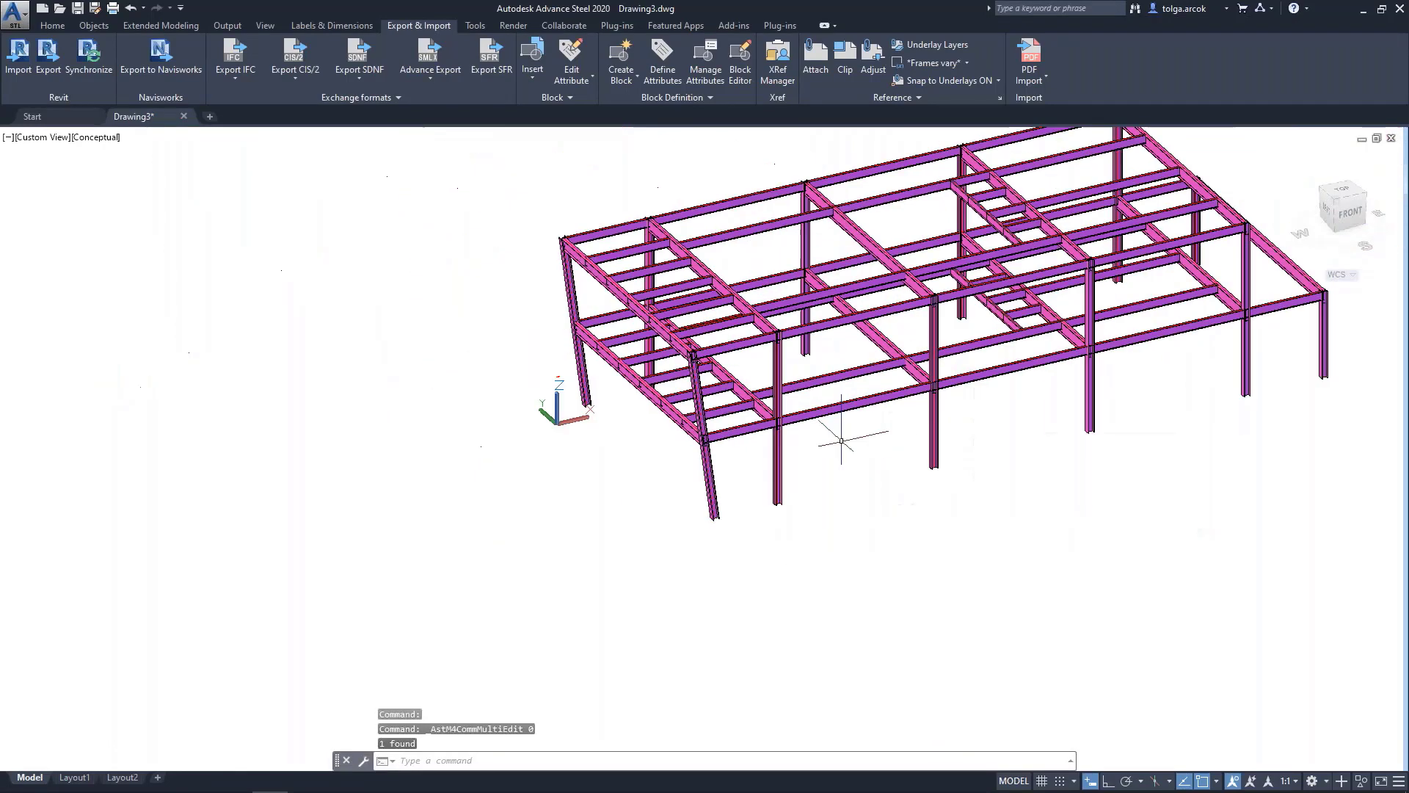
pyautogui.moveTo(844, 432)
pyautogui.keyDown('shift'); pyautogui.mouseDown(button='middle')
pyautogui.moveTo(710, 485)
pyautogui.moveTo(694, 467)
pyautogui.mouseUp(button='middle'); pyautogui.keyUp('shift')
pyautogui.scroll(5, 730, 466)
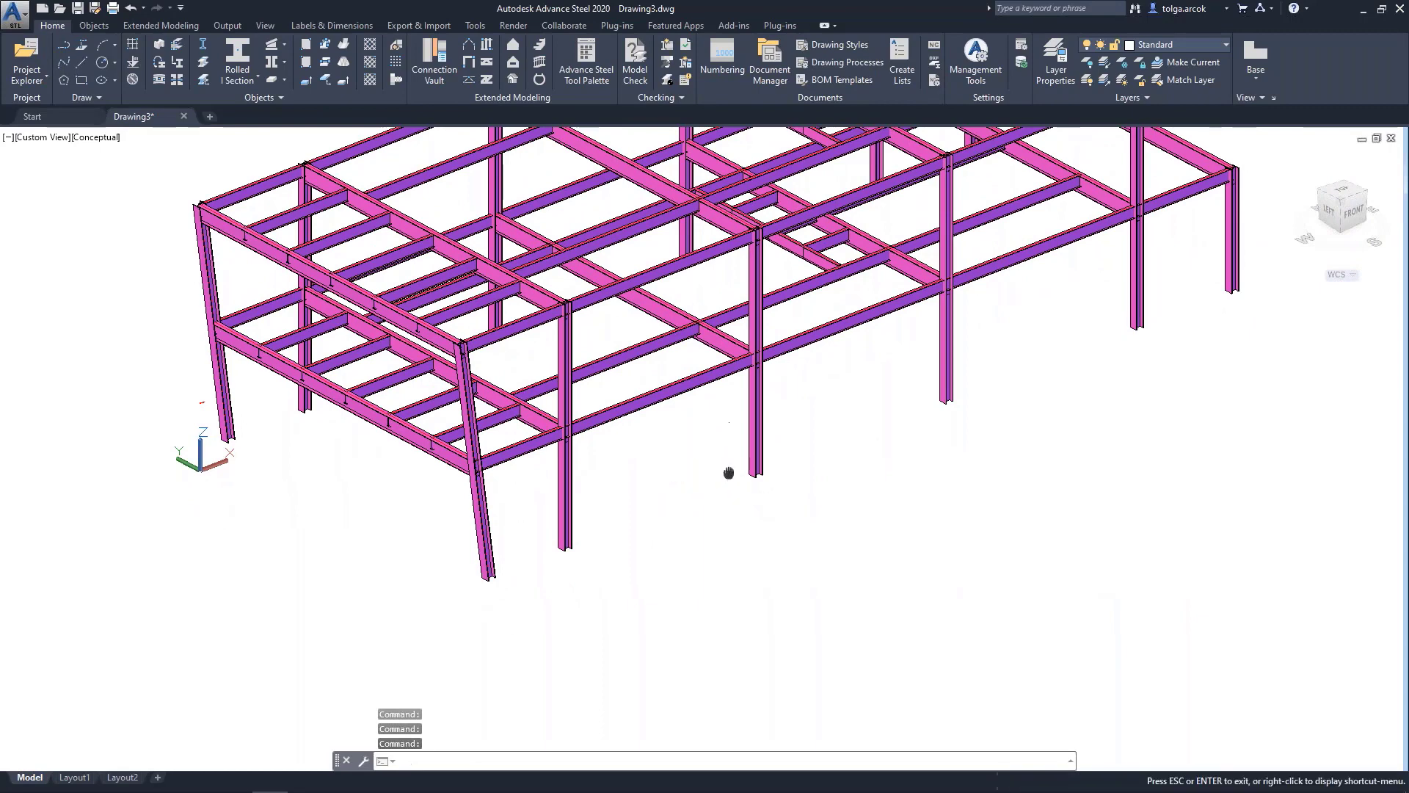
# Draw a 5000 mm vertical line with Ortho on beside the model
pyautogui.moveTo(726, 472); pyautogui.dragTo(674, 481, button='middle')
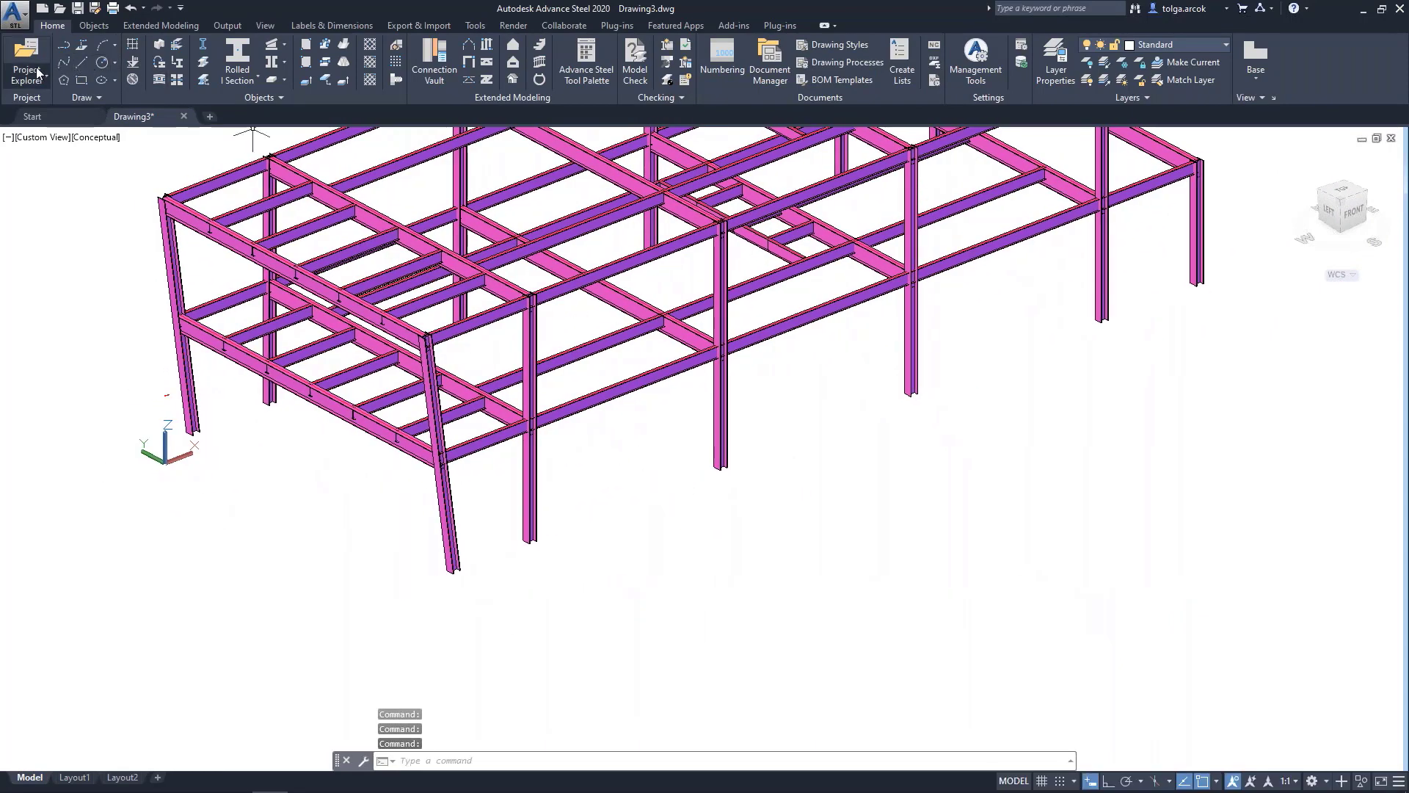
pyautogui.click(82, 62)
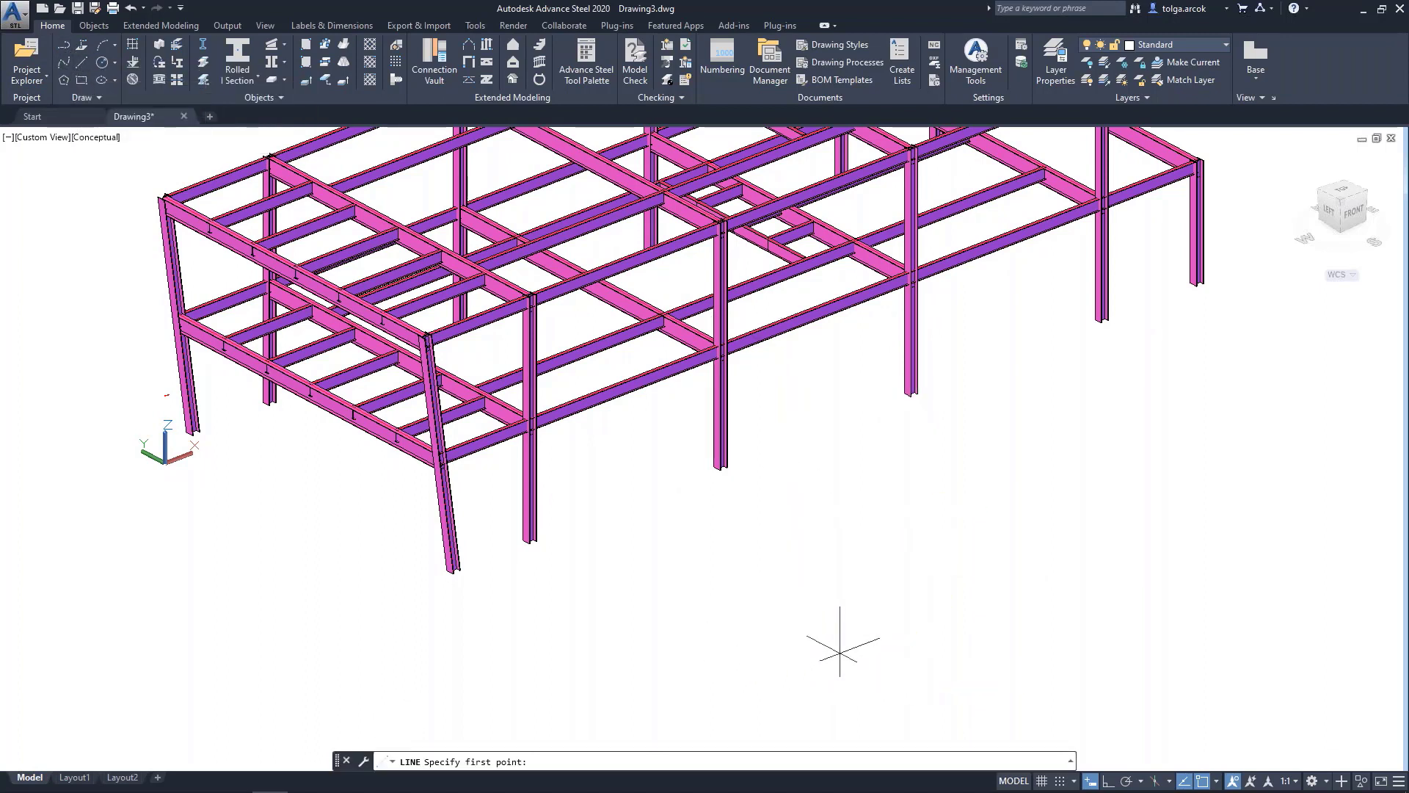
pyautogui.click(840, 650)
pyautogui.press('F8')
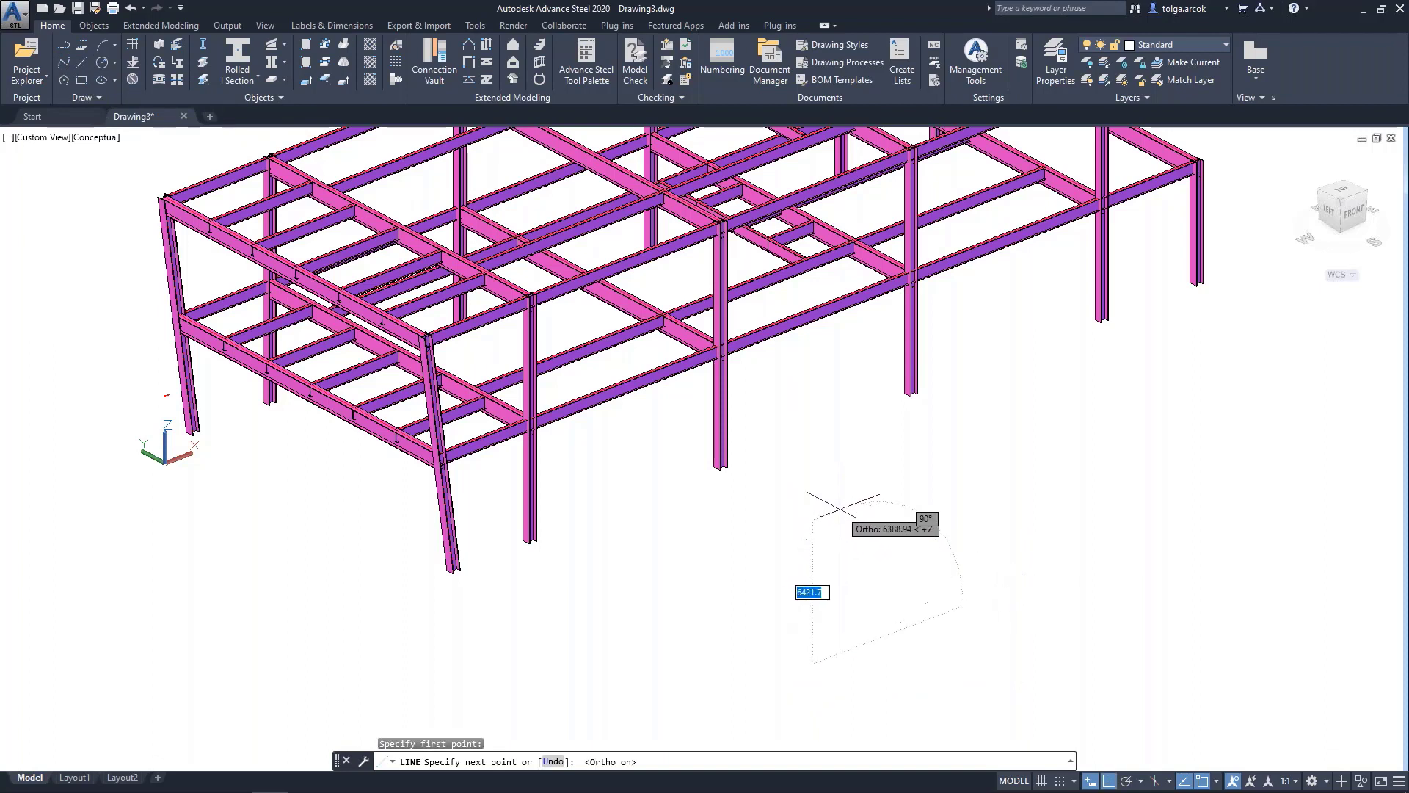
pyautogui.write('500')
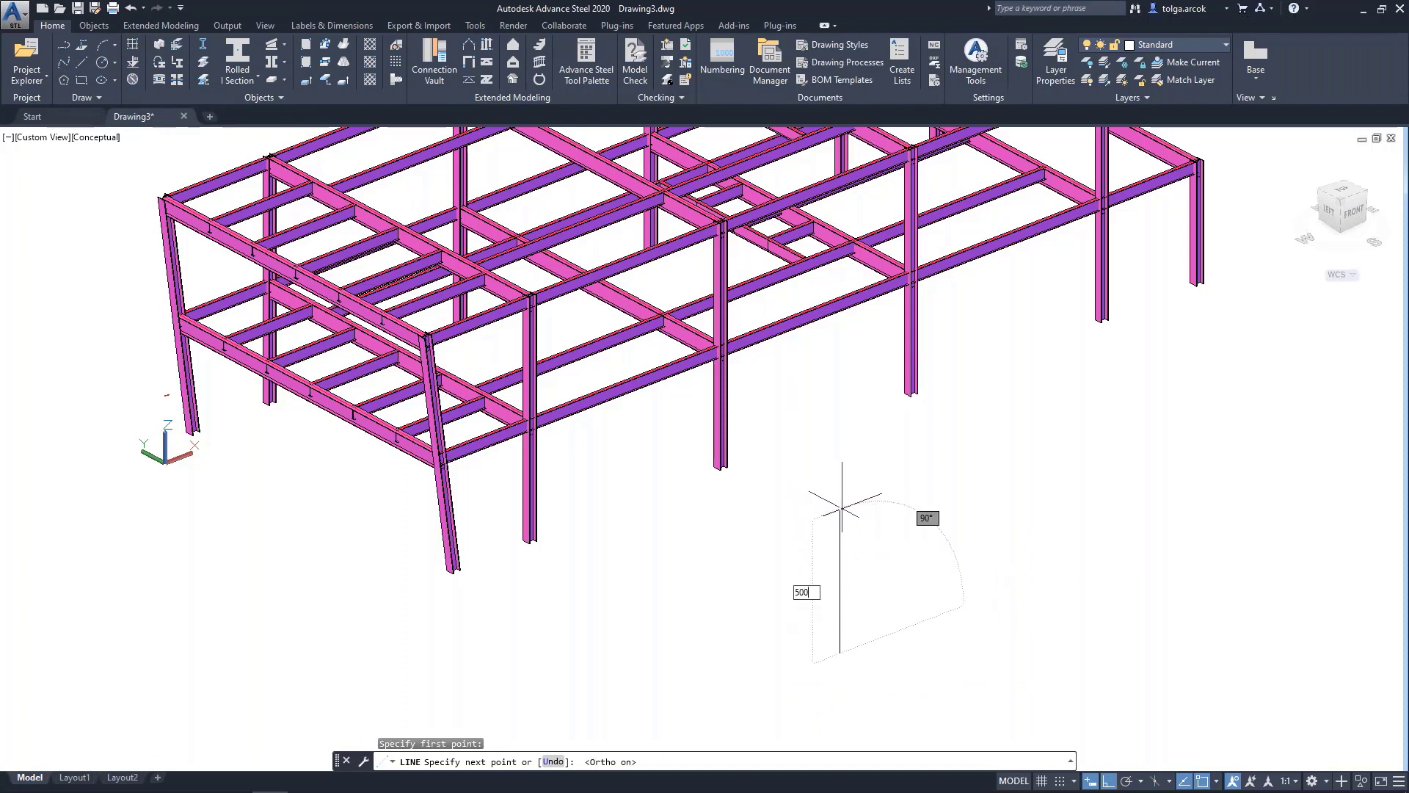
pyautogui.press('Return')
pyautogui.press('Escape')
# Copy the vertical line 10000 mm across as the second leg
pyautogui.click(914, 571)
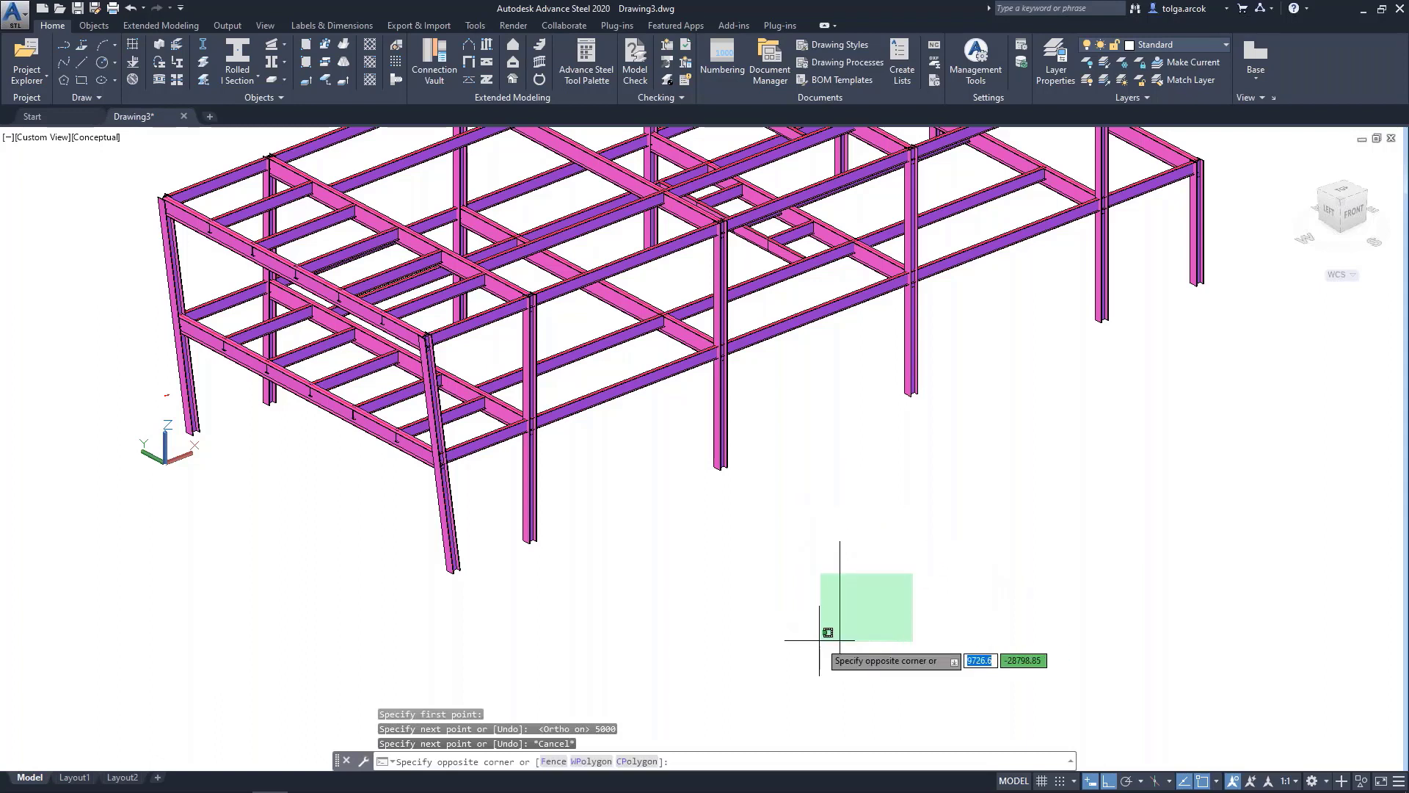
pyautogui.click(819, 639)
pyautogui.write('o')
pyautogui.press('Return')
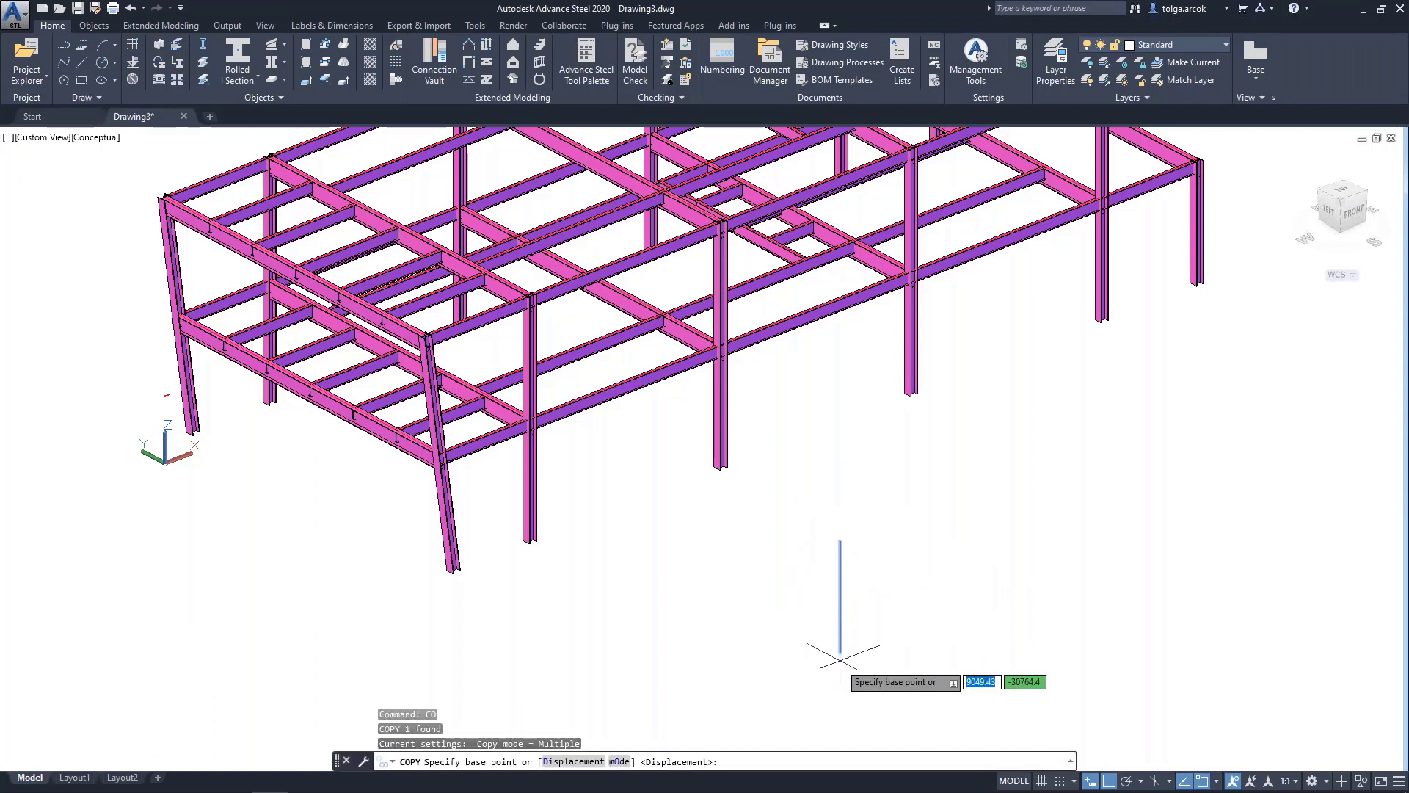
pyautogui.click(840, 650)
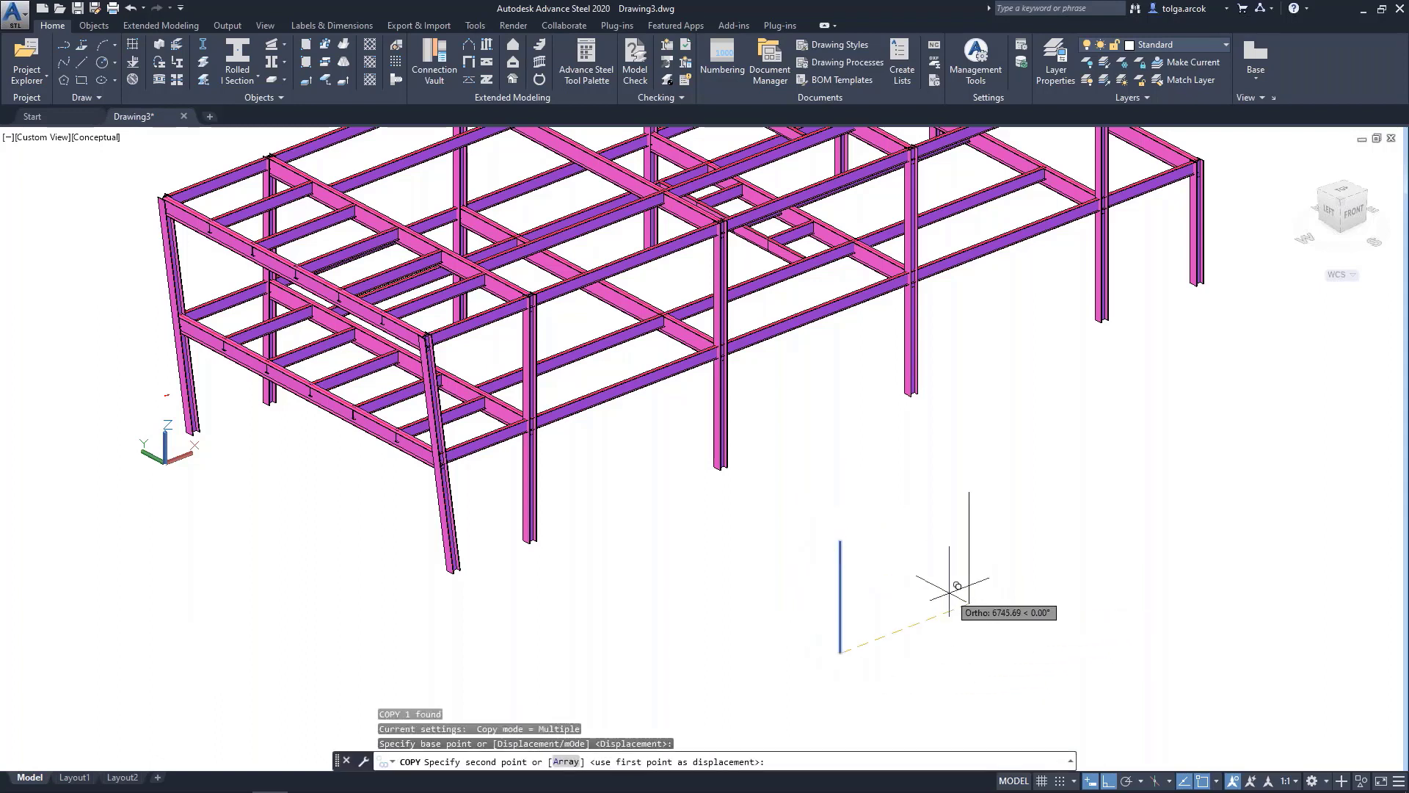
pyautogui.write('10000')
pyautogui.press('Return')
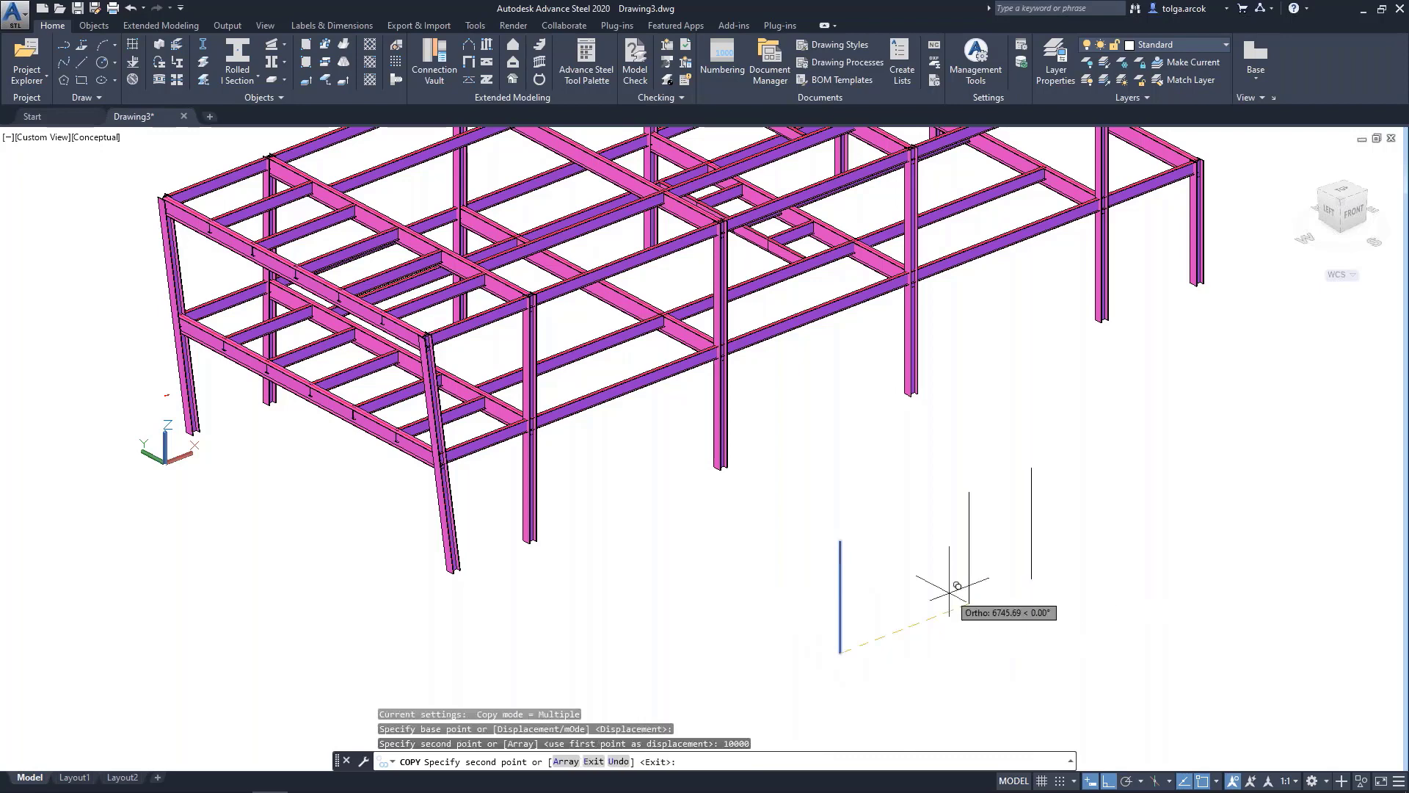
pyautogui.press('Escape')
# Draw a line joining the tops of both legs
pyautogui.write('l')
pyautogui.press('Return')
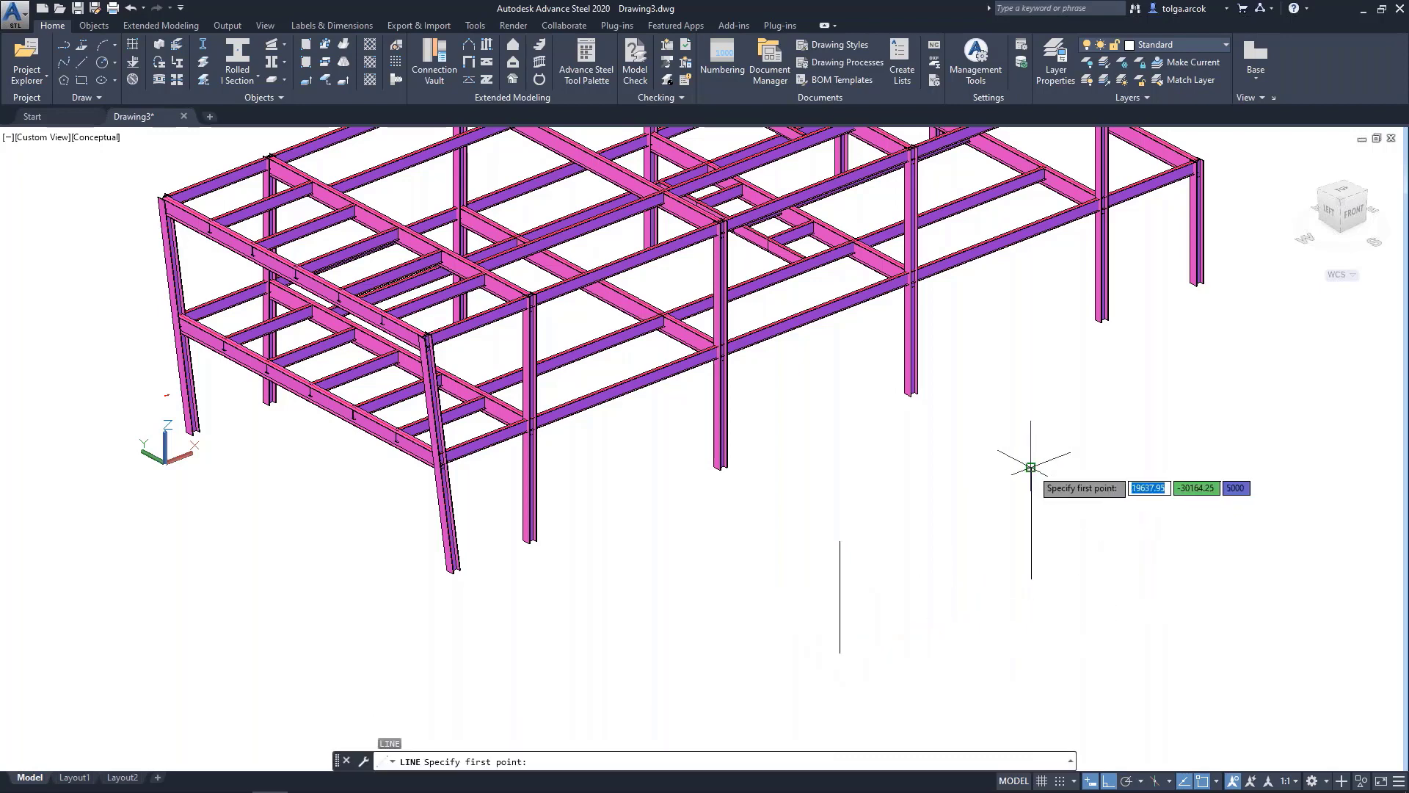
pyautogui.click(1031, 468)
pyautogui.click(840, 540)
pyautogui.press('Escape')
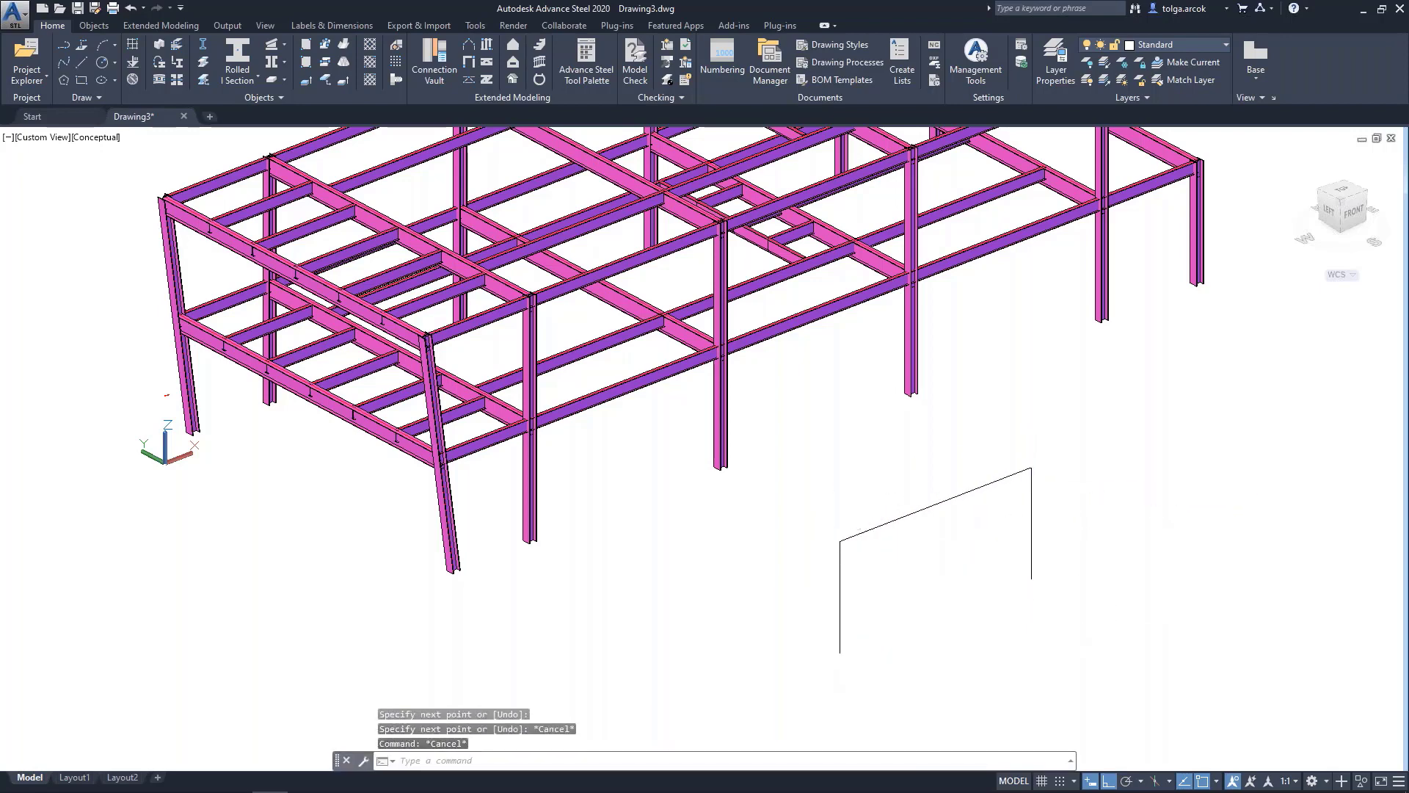
# Copy the line portal frame twice to make three parallel frames
pyautogui.moveTo(833, 557); pyautogui.dragTo(814, 517, button='middle')
pyautogui.click(1060, 438)
pyautogui.click(788, 630)
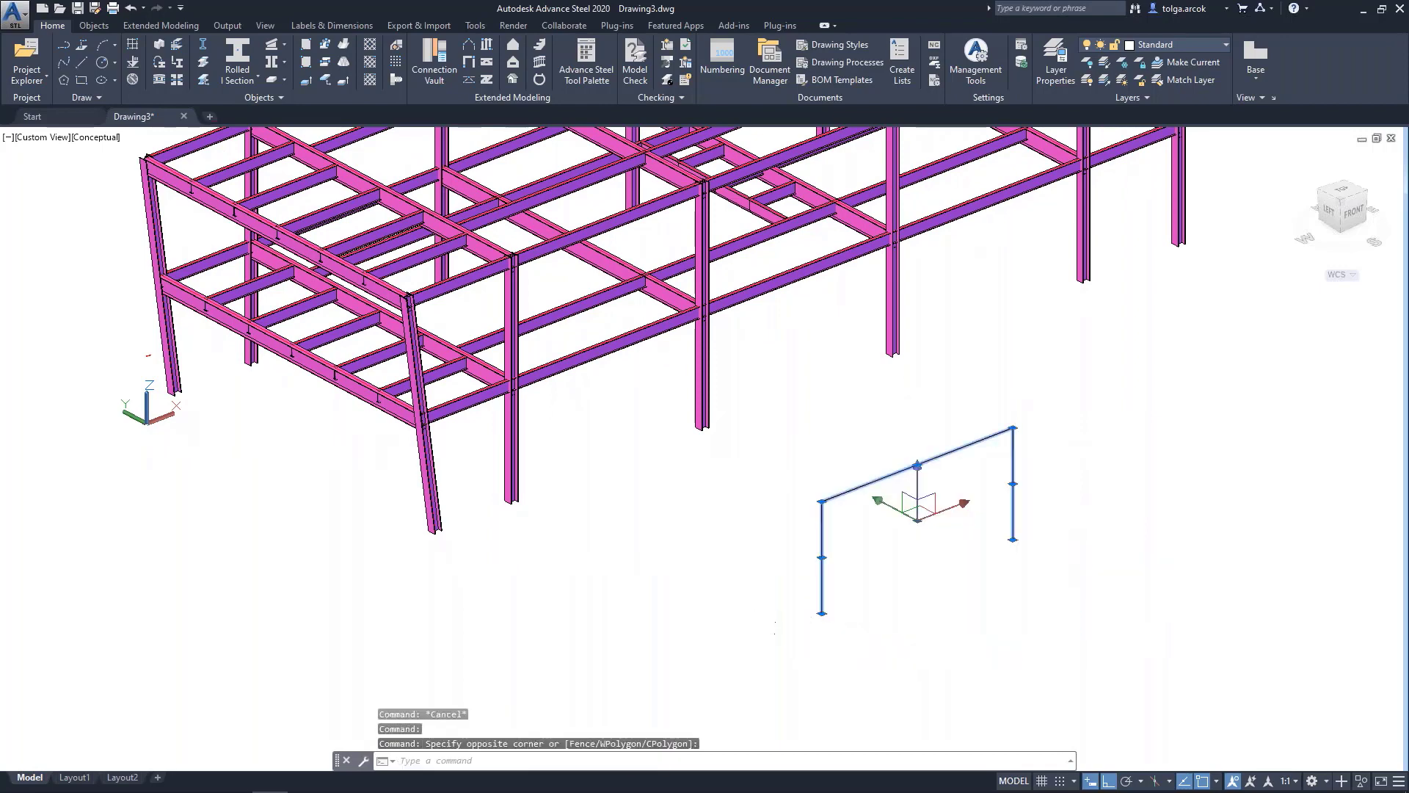
pyautogui.write('co')
pyautogui.press('Return')
pyautogui.click(822, 613)
pyautogui.moveTo(947, 688); pyautogui.dragTo(851, 620, button='middle')
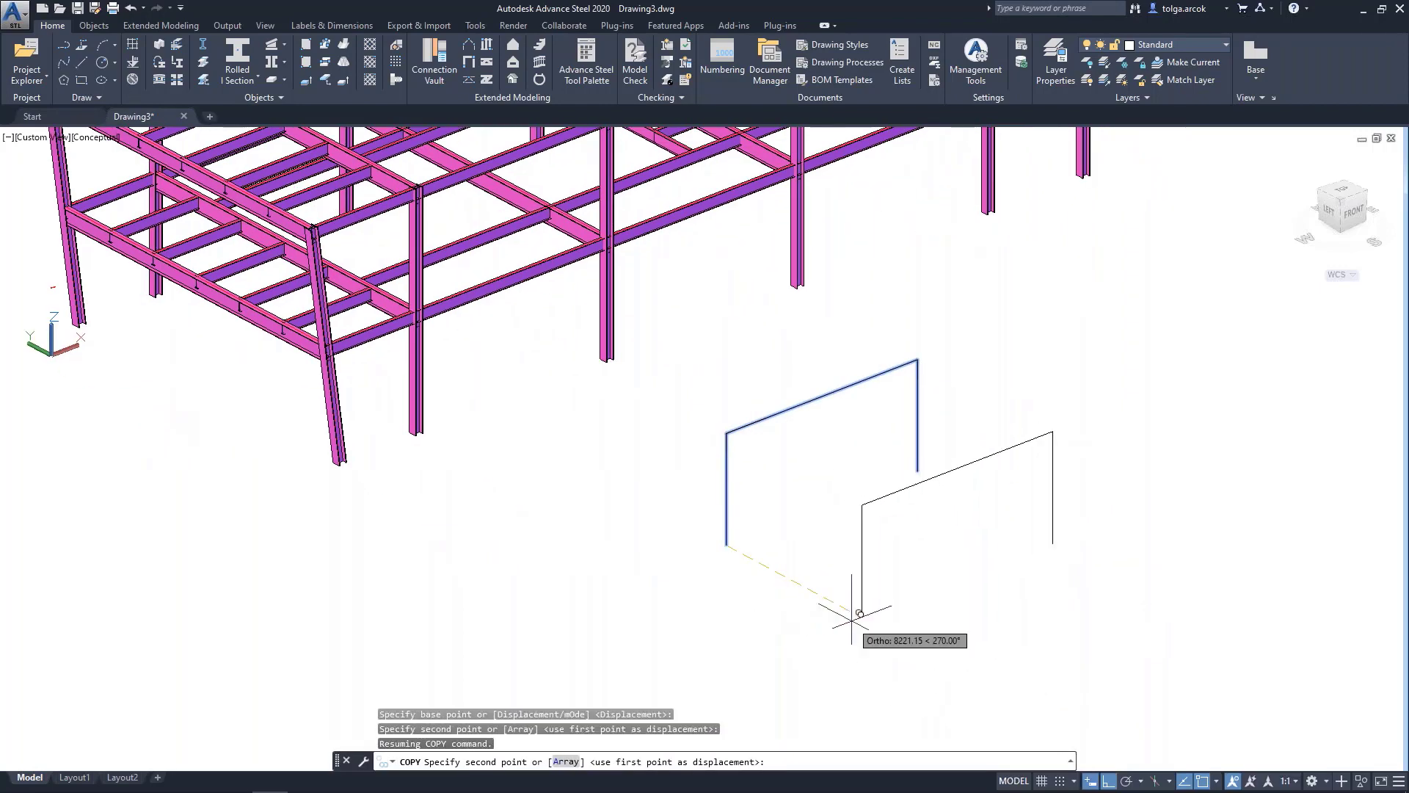
pyautogui.click(851, 620)
pyautogui.click(981, 676)
pyautogui.press('Escape')
pyautogui.press('Escape')
pyautogui.moveTo(1072, 386)
pyautogui.mouseDown(button='middle')
pyautogui.moveTo(1105, 408)
pyautogui.moveTo(1112, 373)
pyautogui.mouseUp(button='middle')
pyautogui.moveTo(802, 430); pyautogui.dragTo(788, 459, button='middle')
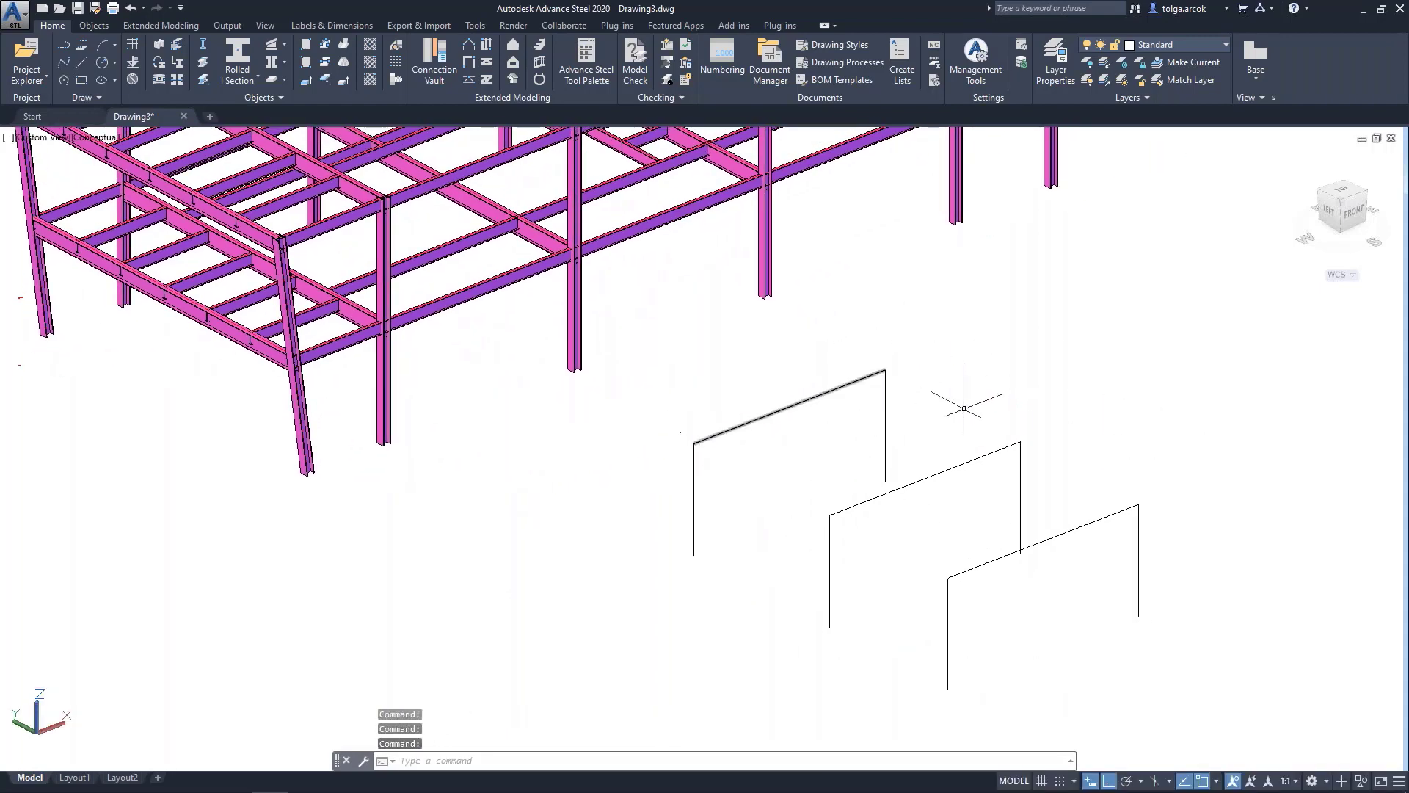
# Convert the selected line frames into W21x57 beams with Beam from Line, keeping the lines
pyautogui.click(178, 64)
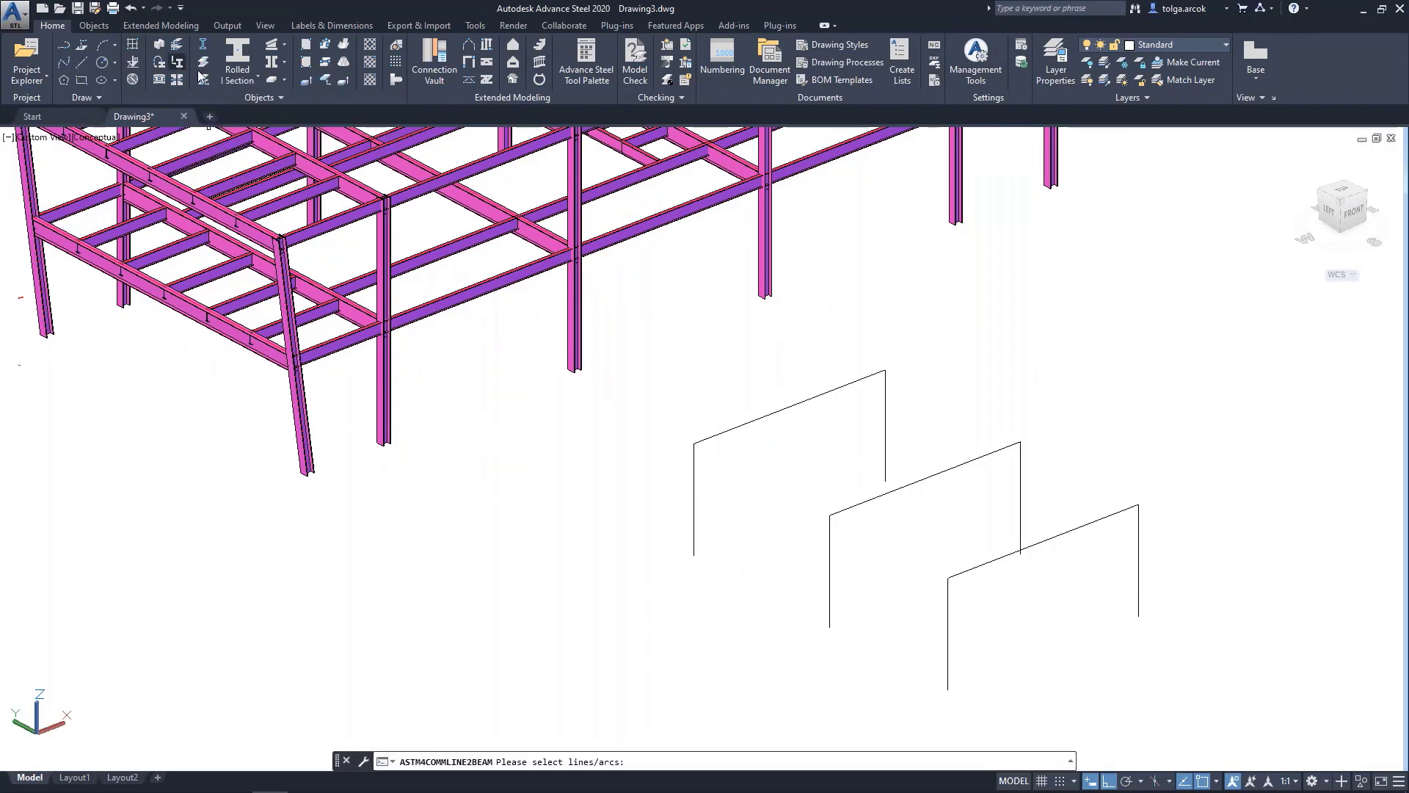
pyautogui.click(1117, 332)
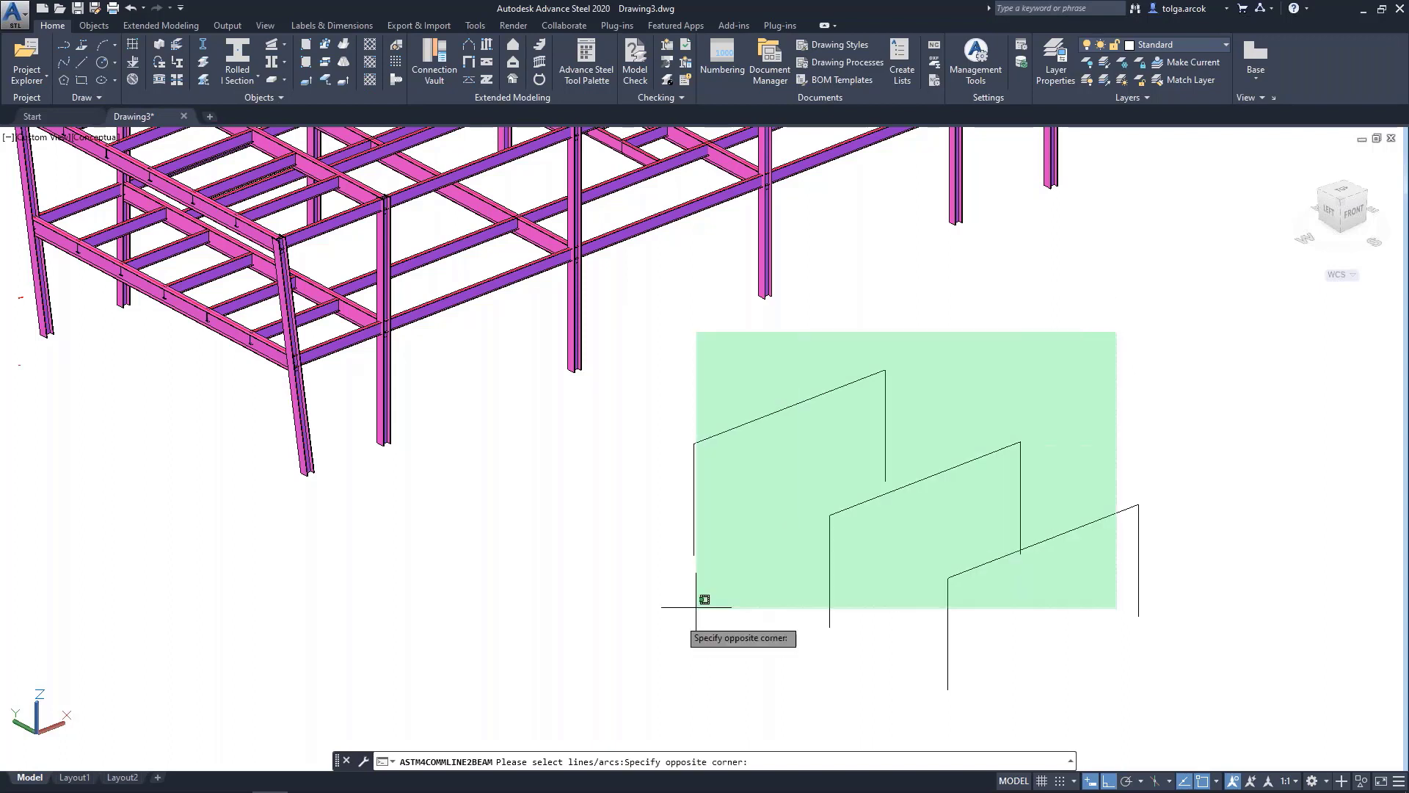
pyautogui.click(608, 654)
pyautogui.click(1187, 475)
pyautogui.click(1042, 598)
pyautogui.press('Return')
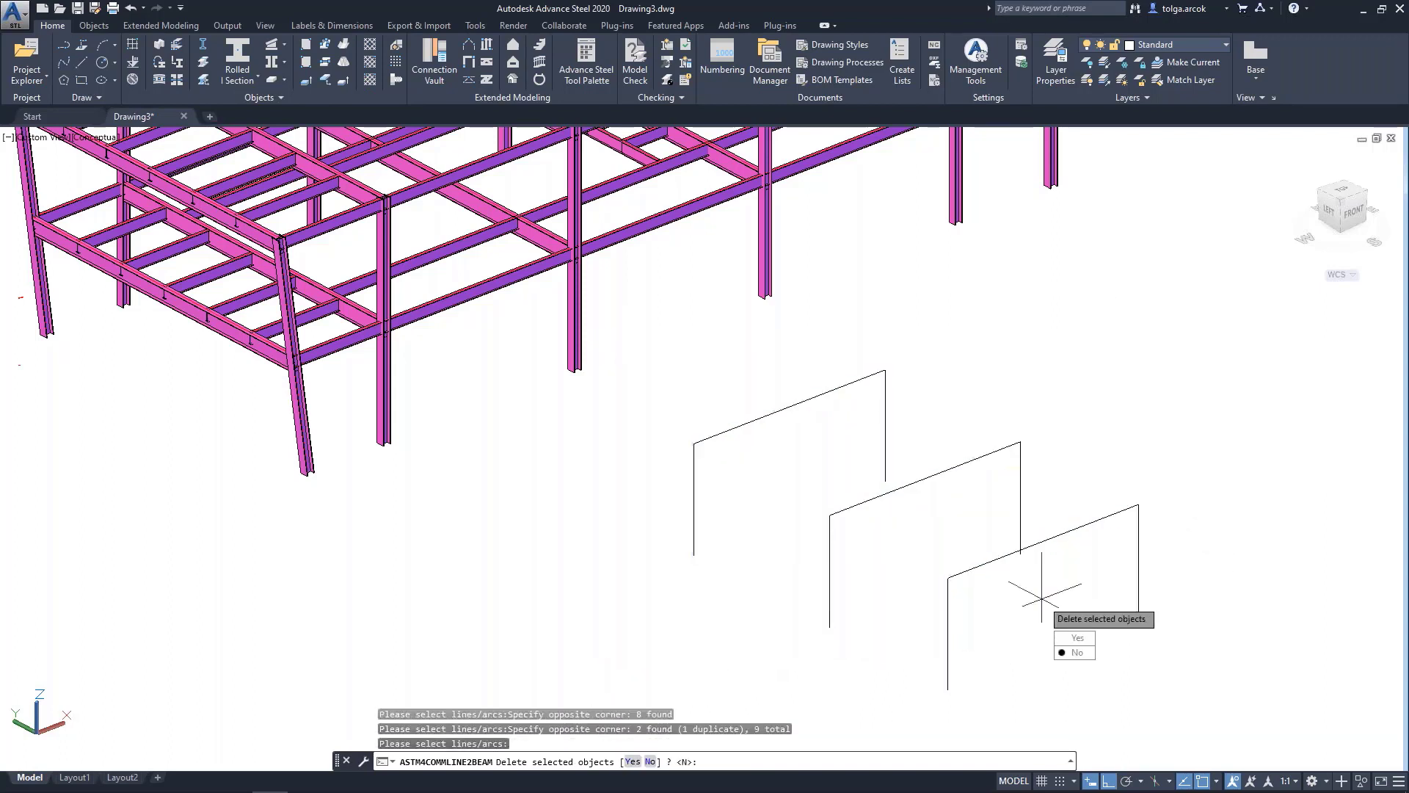
pyautogui.press('Return')
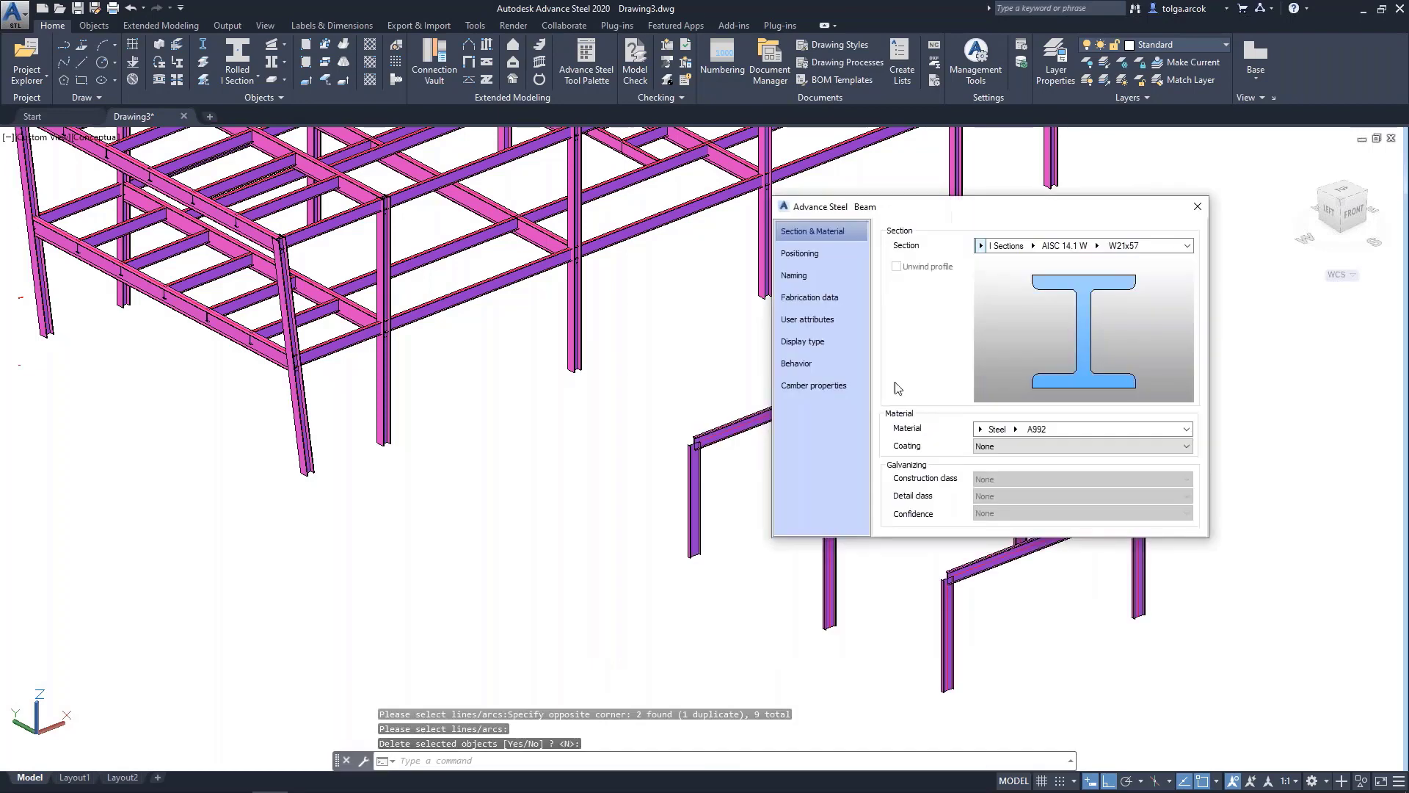
pyautogui.click(1197, 207)
# Select the left and right columns of the first steel frame
pyautogui.scroll(5, 788, 425)
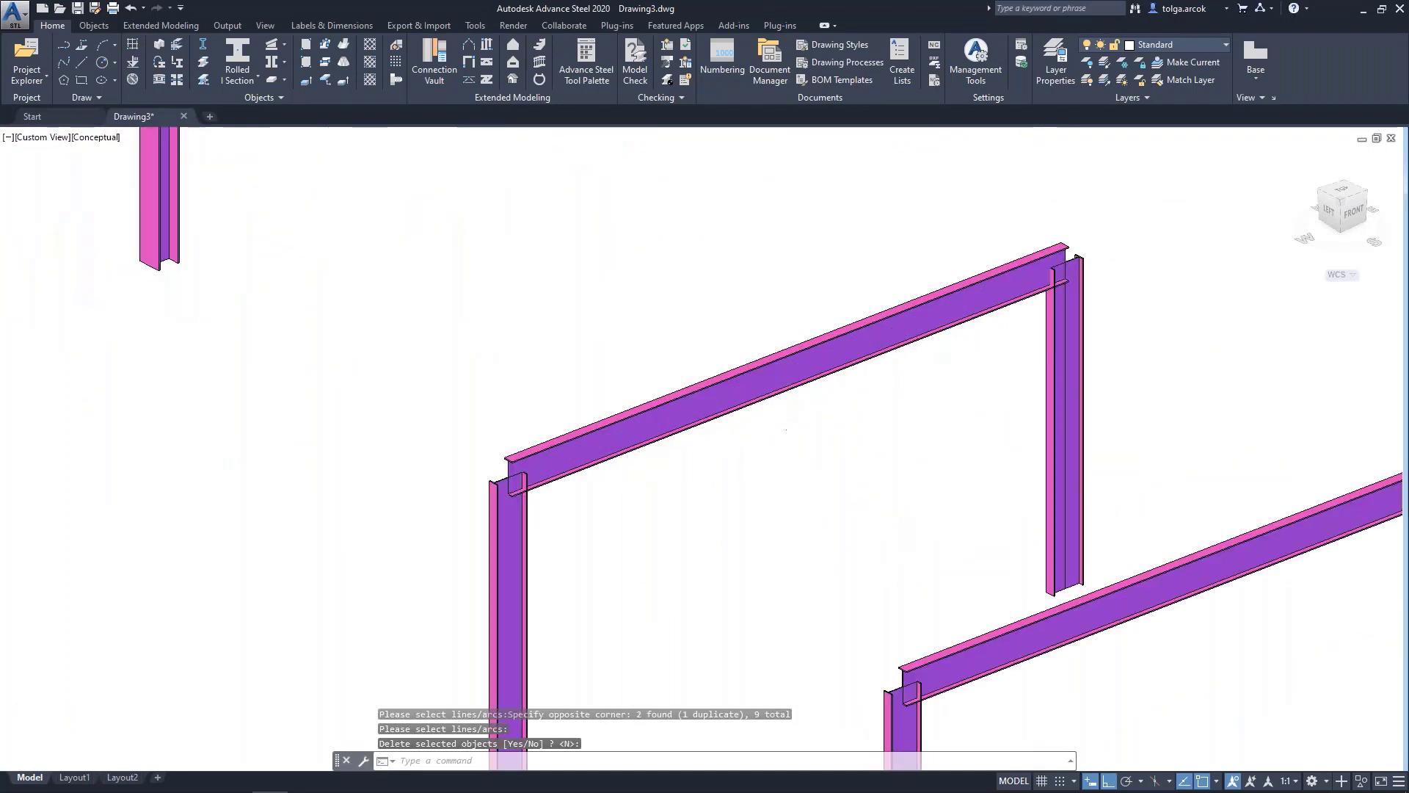
pyautogui.scroll(2, 973, 372)
pyautogui.scroll(-5, 972, 371)
pyautogui.scroll(-3, 954, 396)
pyautogui.scroll(-3, 844, 411)
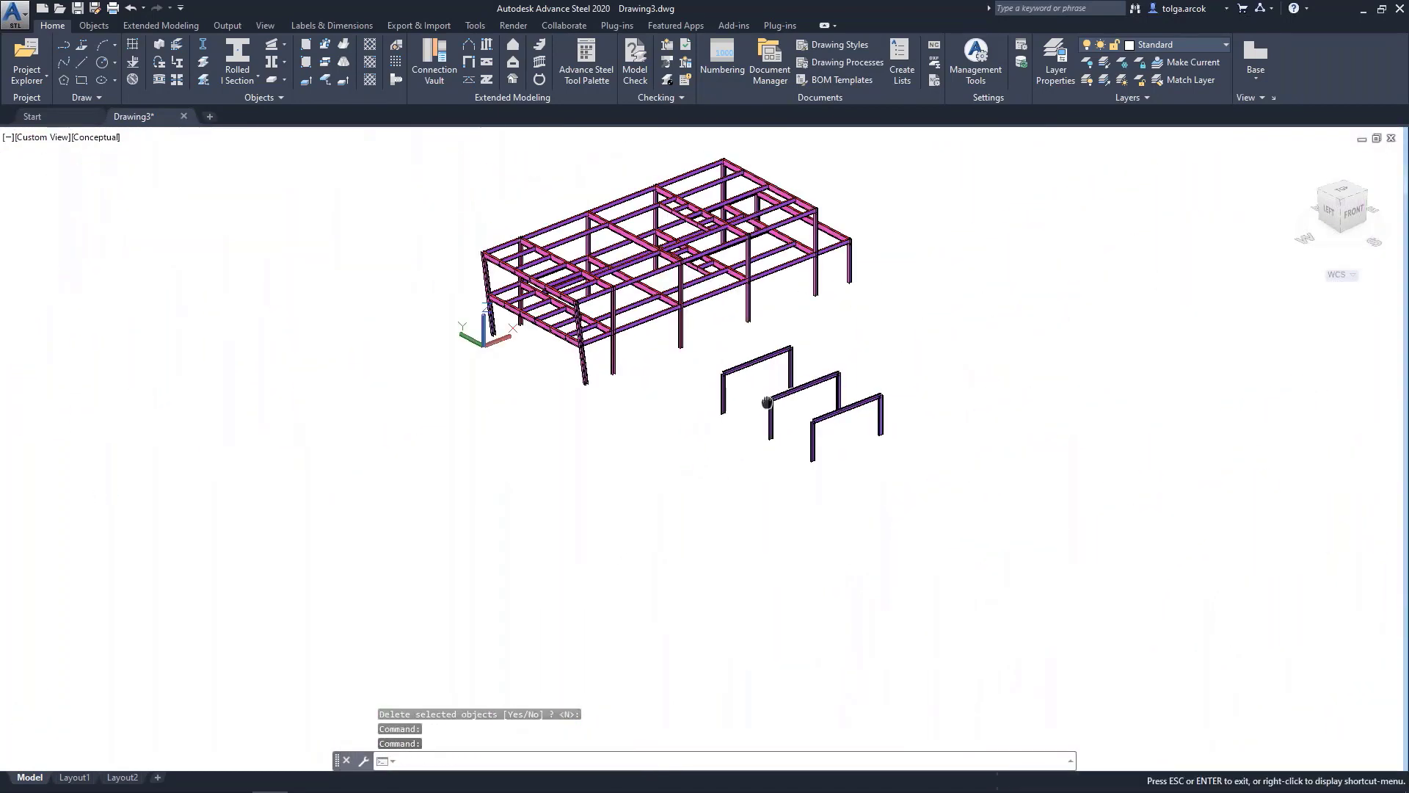
pyautogui.scroll(2, 770, 419)
pyautogui.scroll(6, 738, 426)
pyautogui.scroll(-1, 737, 426)
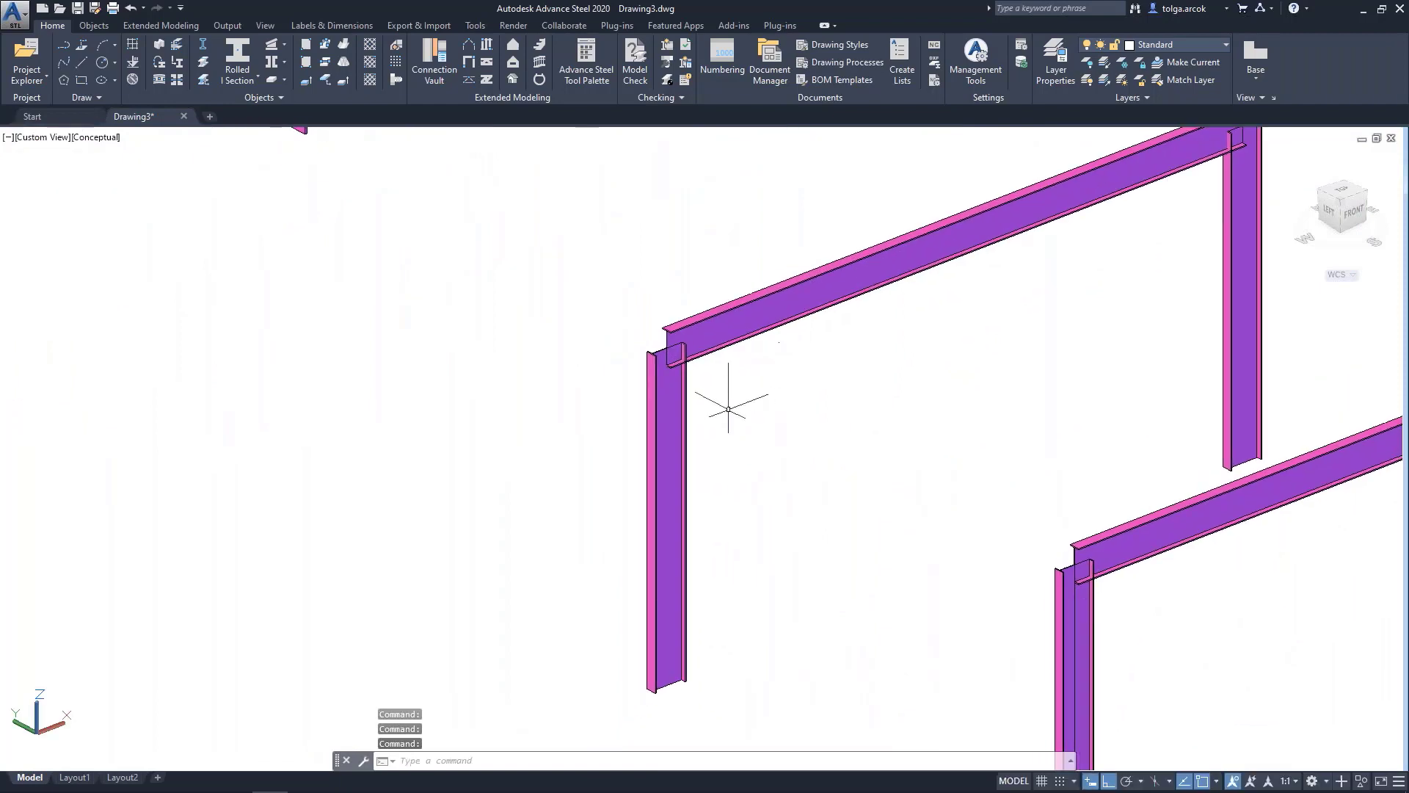
pyautogui.click(660, 440)
pyautogui.scroll(2, 822, 426)
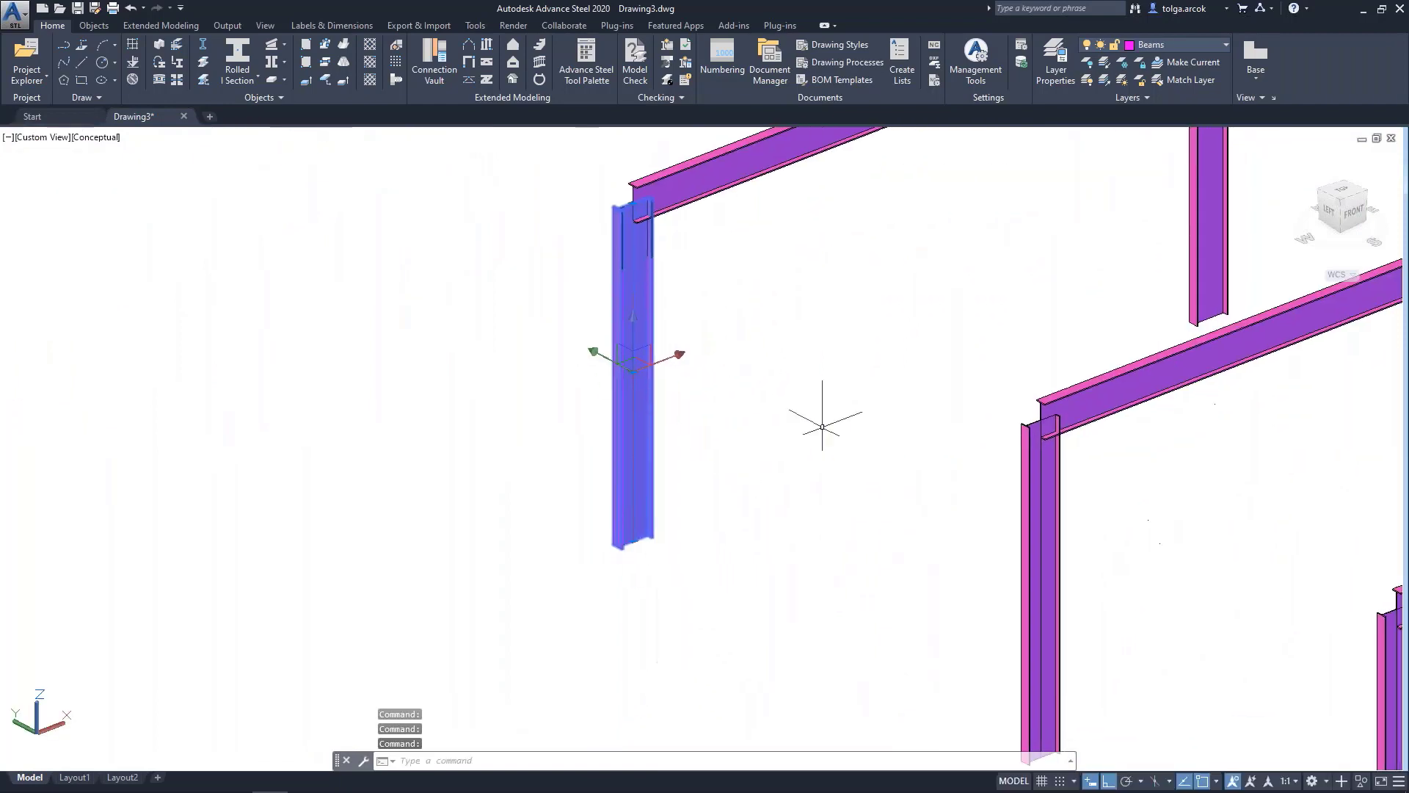
pyautogui.click(1035, 488)
pyautogui.moveTo(878, 410); pyautogui.dragTo(840, 393, button='middle')
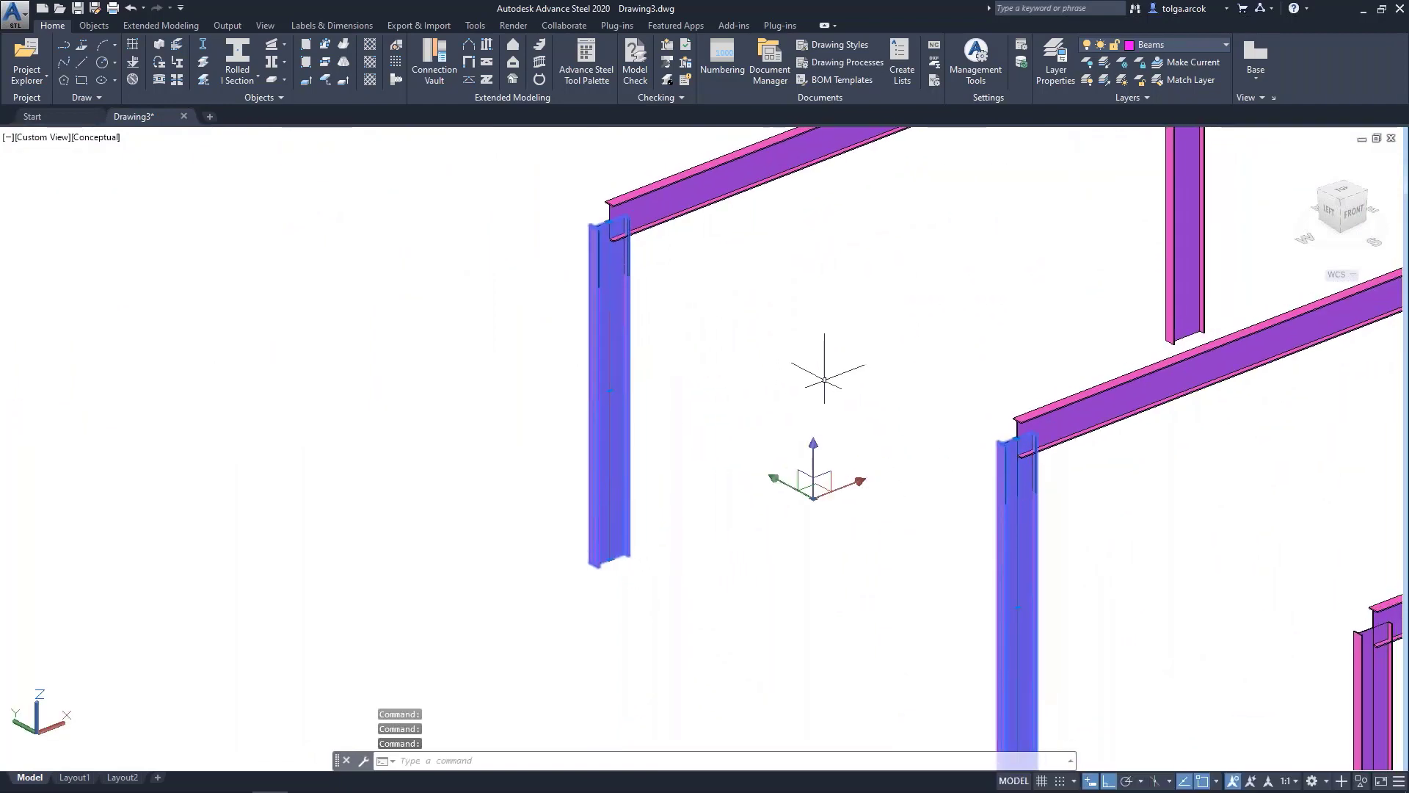
# Change the two selected columns' display type to Symbol in Beam properties
pyautogui.rightClick(824, 376)
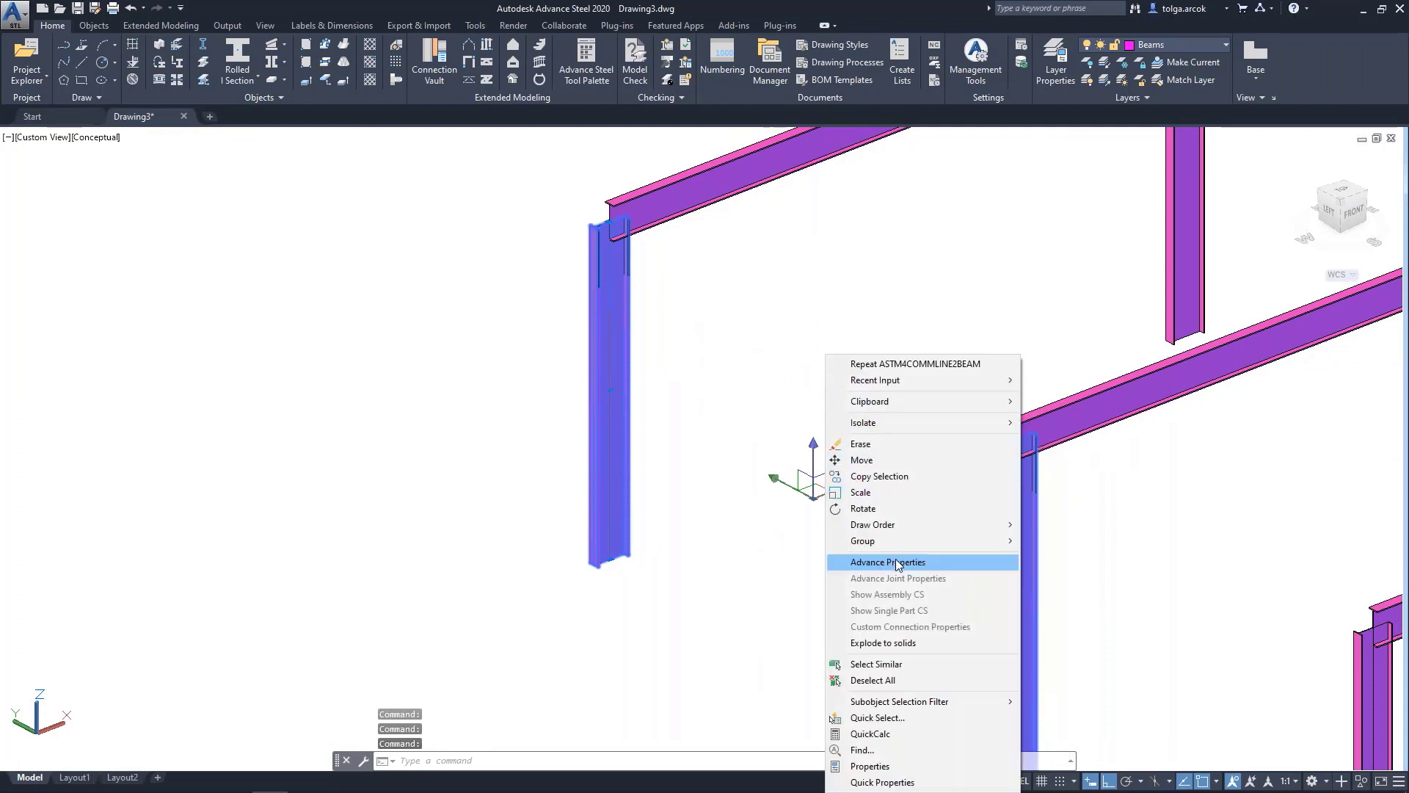
pyautogui.click(899, 564)
pyautogui.click(809, 347)
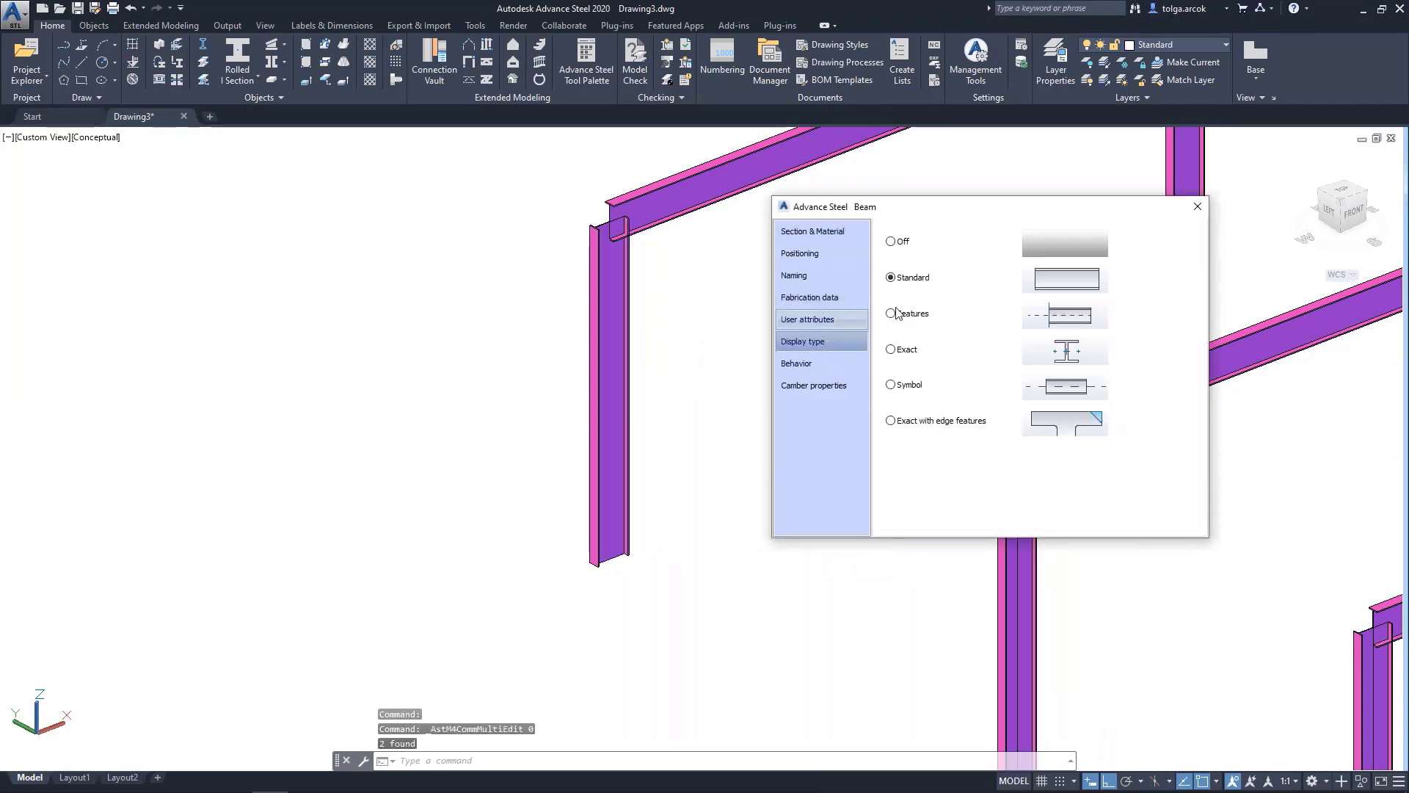
pyautogui.click(907, 387)
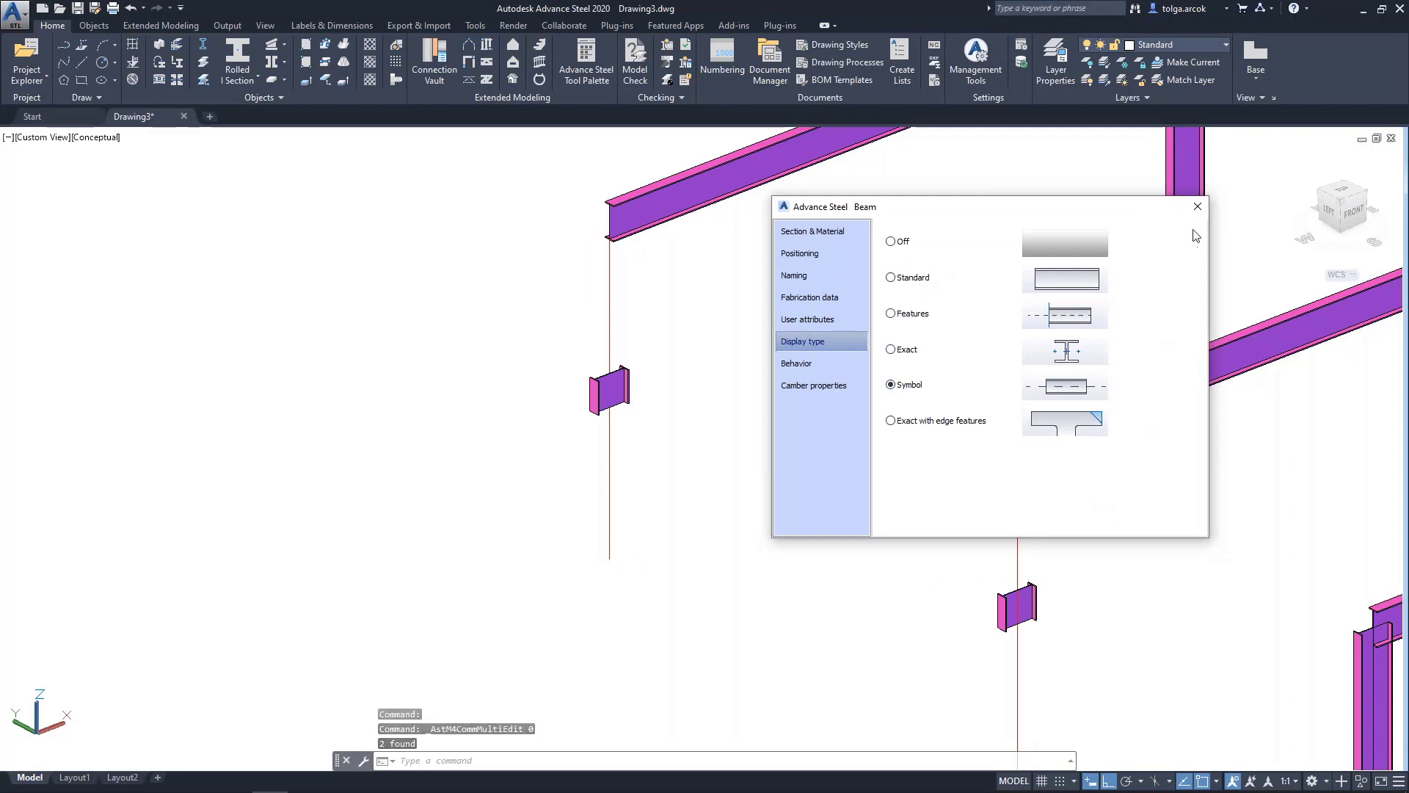
pyautogui.click(1197, 206)
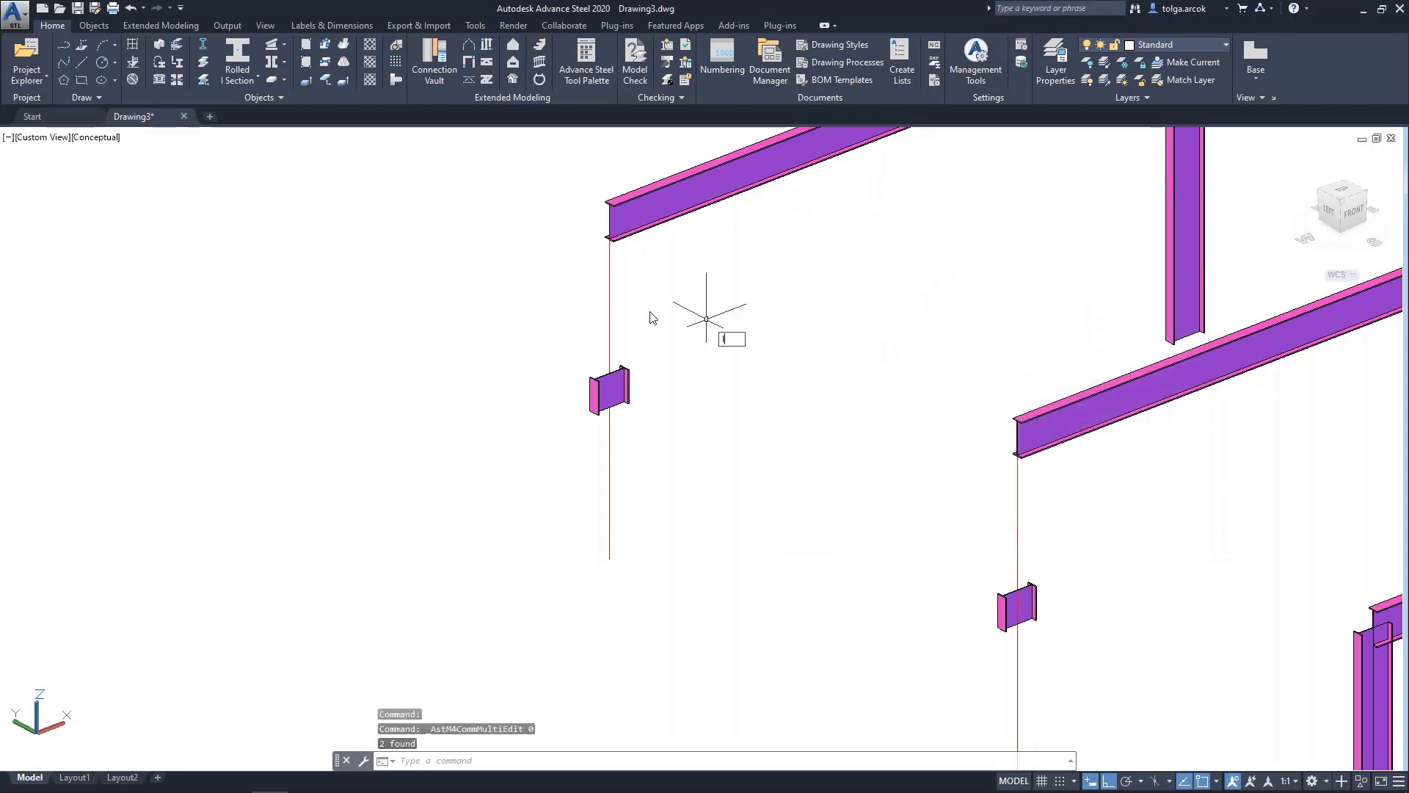
# Draw a line with L from the left column top to the right column top
pyautogui.write('l')
pyautogui.press('Return')
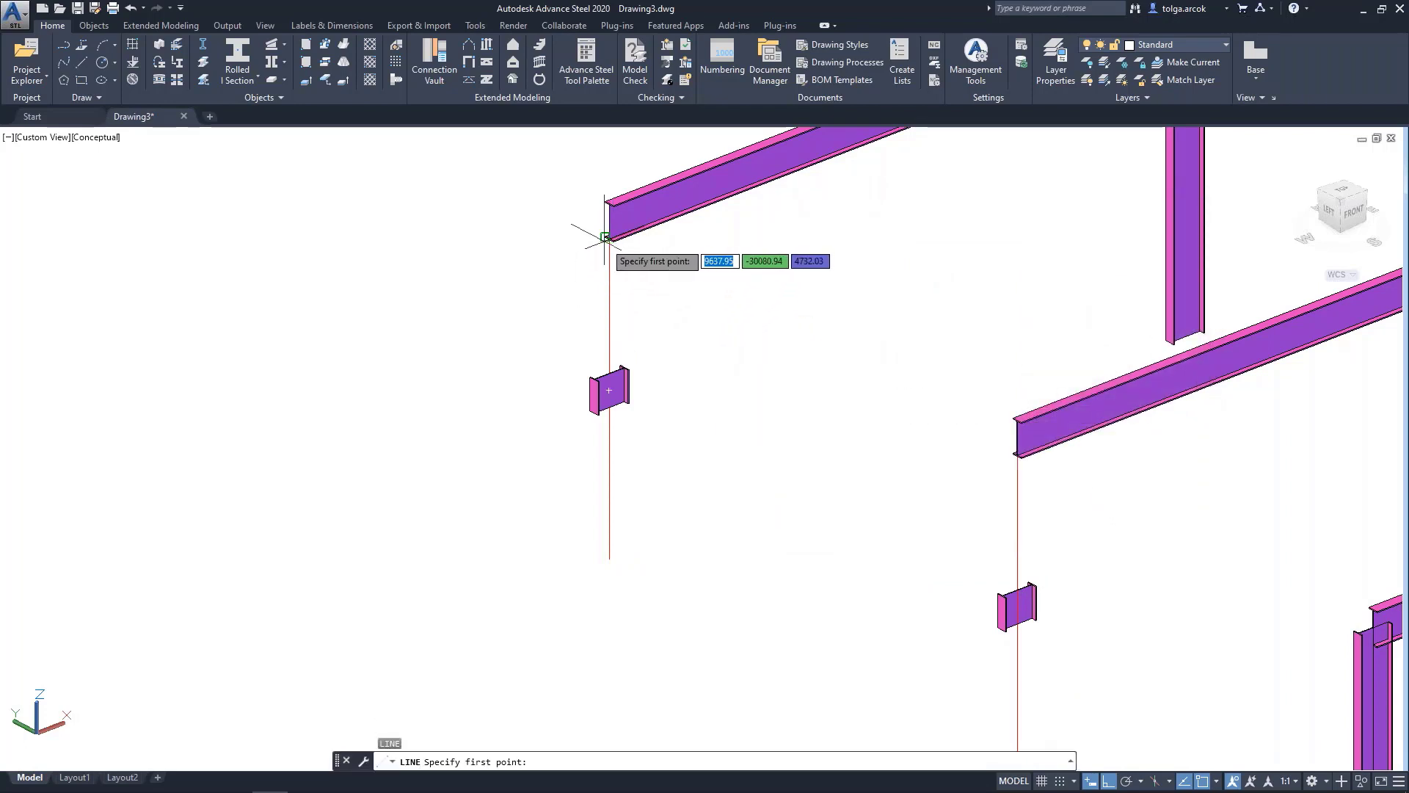
pyautogui.click(606, 237)
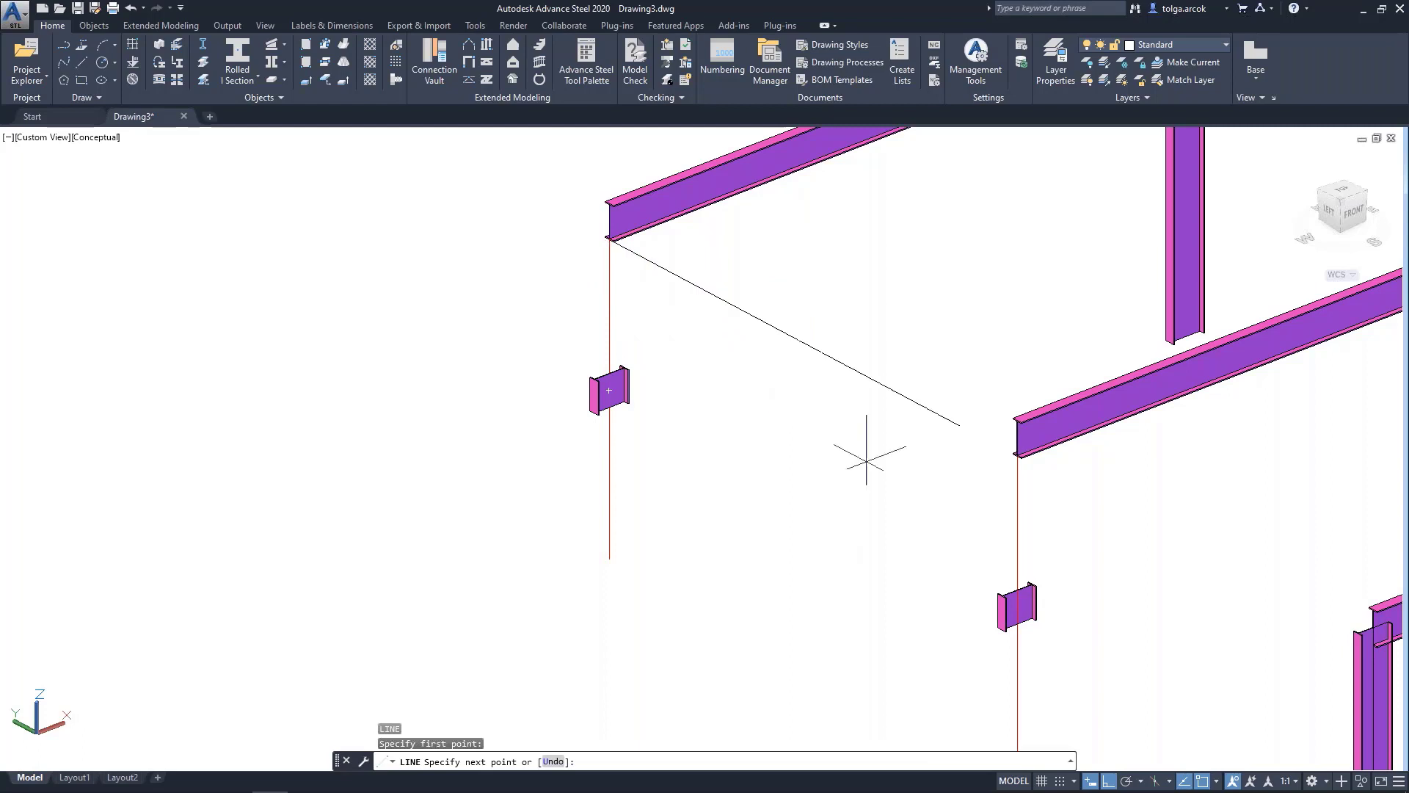
pyautogui.click(1017, 453)
pyautogui.press('Escape')
# Convert the drawn line into a steel beam using the default settings
pyautogui.scroll(-3, 840, 399)
pyautogui.moveTo(827, 305)
pyautogui.mouseDown(button='middle')
pyautogui.moveTo(890, 346)
pyautogui.moveTo(829, 455)
pyautogui.mouseUp(button='middle')
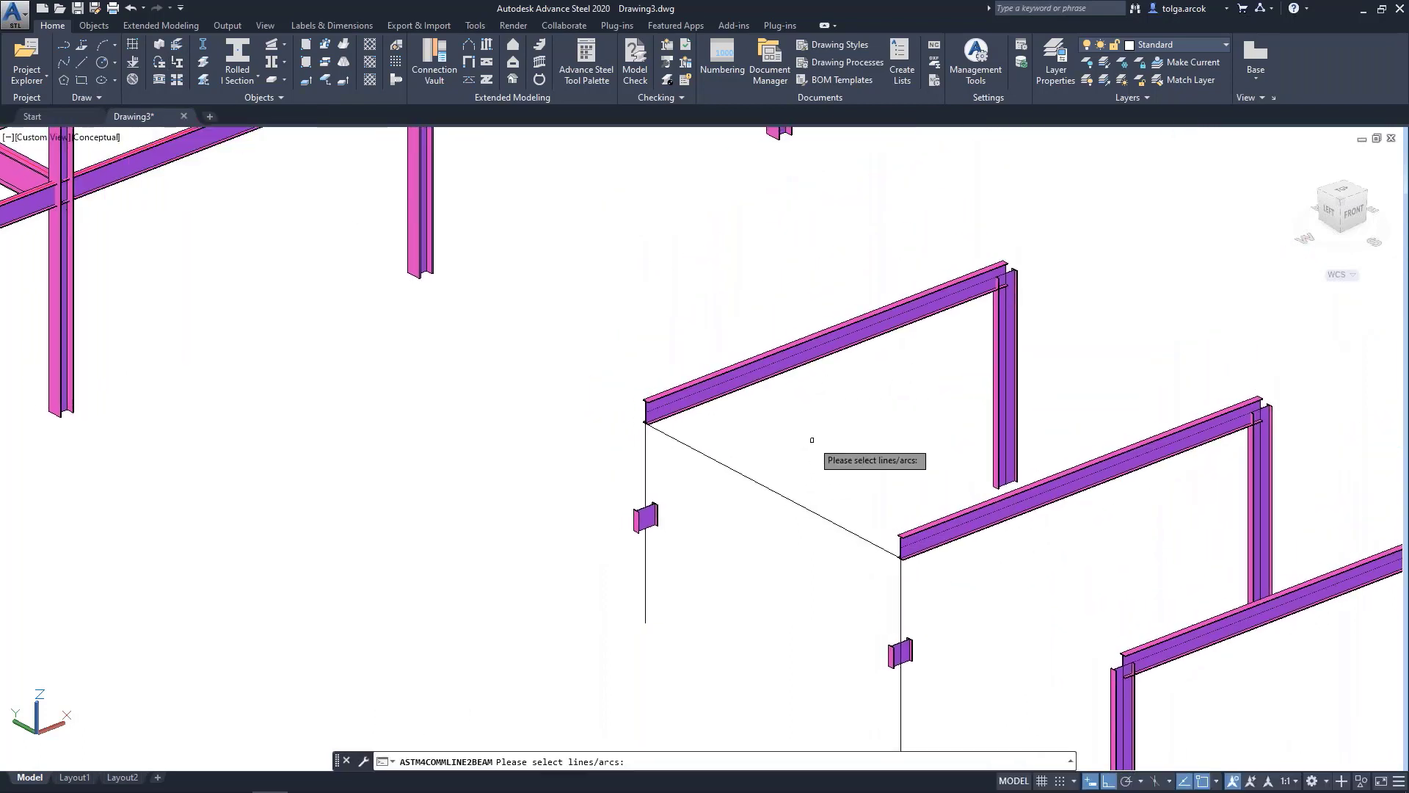
pyautogui.click(775, 488)
pyautogui.press('Return')
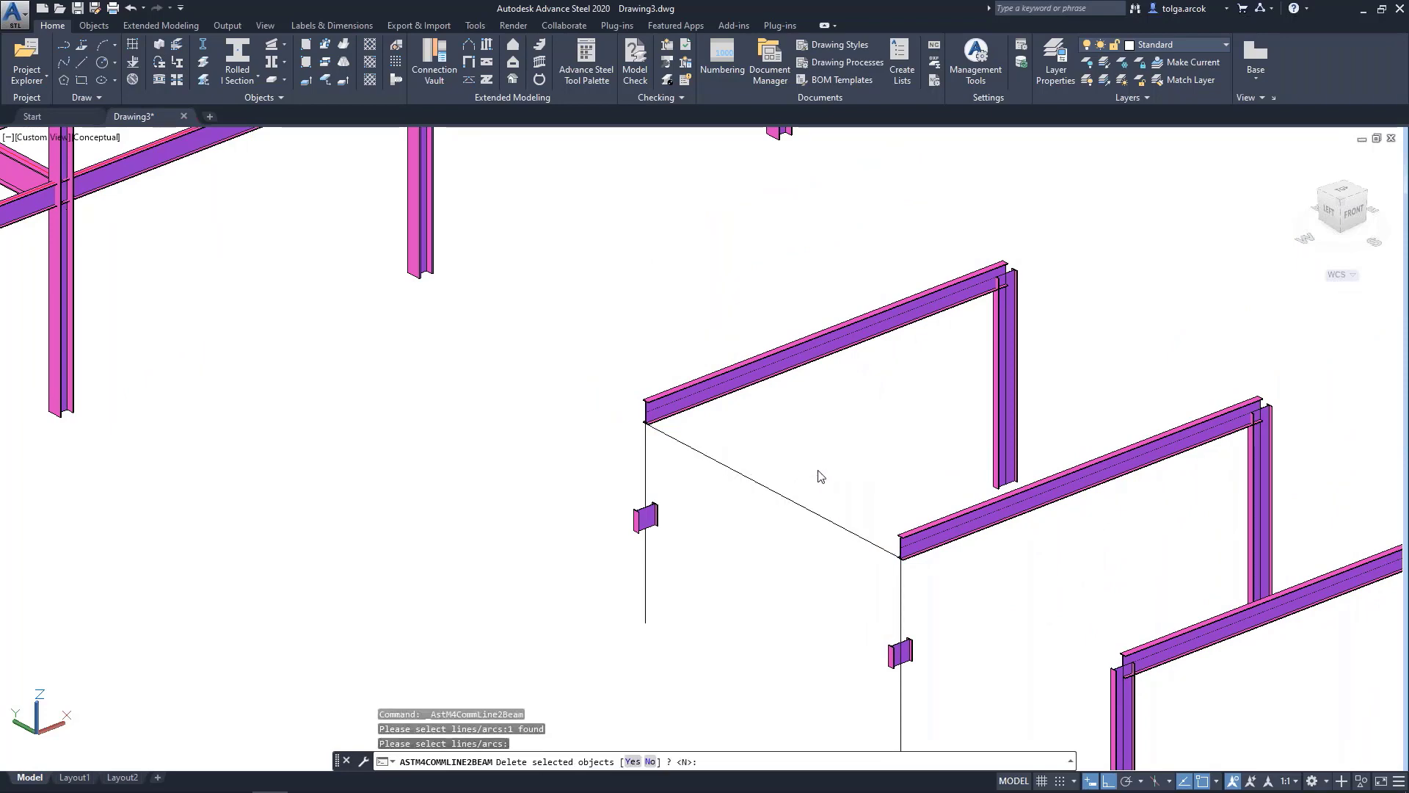
pyautogui.press('Return')
pyautogui.click(1193, 202)
# Window-select the three small frames and delete them
pyautogui.scroll(-3, 818, 372)
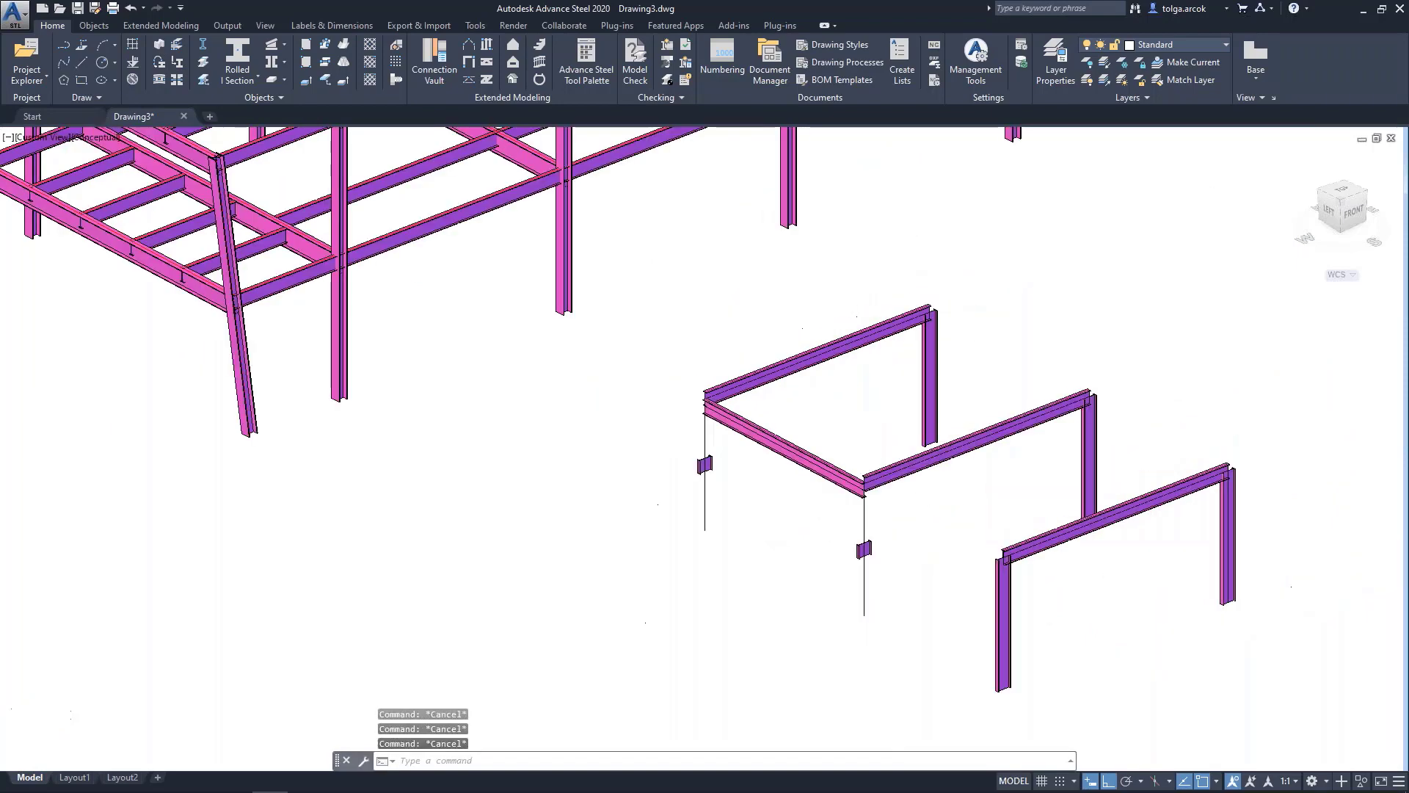
pyautogui.scroll(-2, 818, 371)
pyautogui.moveTo(898, 407); pyautogui.dragTo(936, 409, button='middle')
pyautogui.scroll(4, 938, 352)
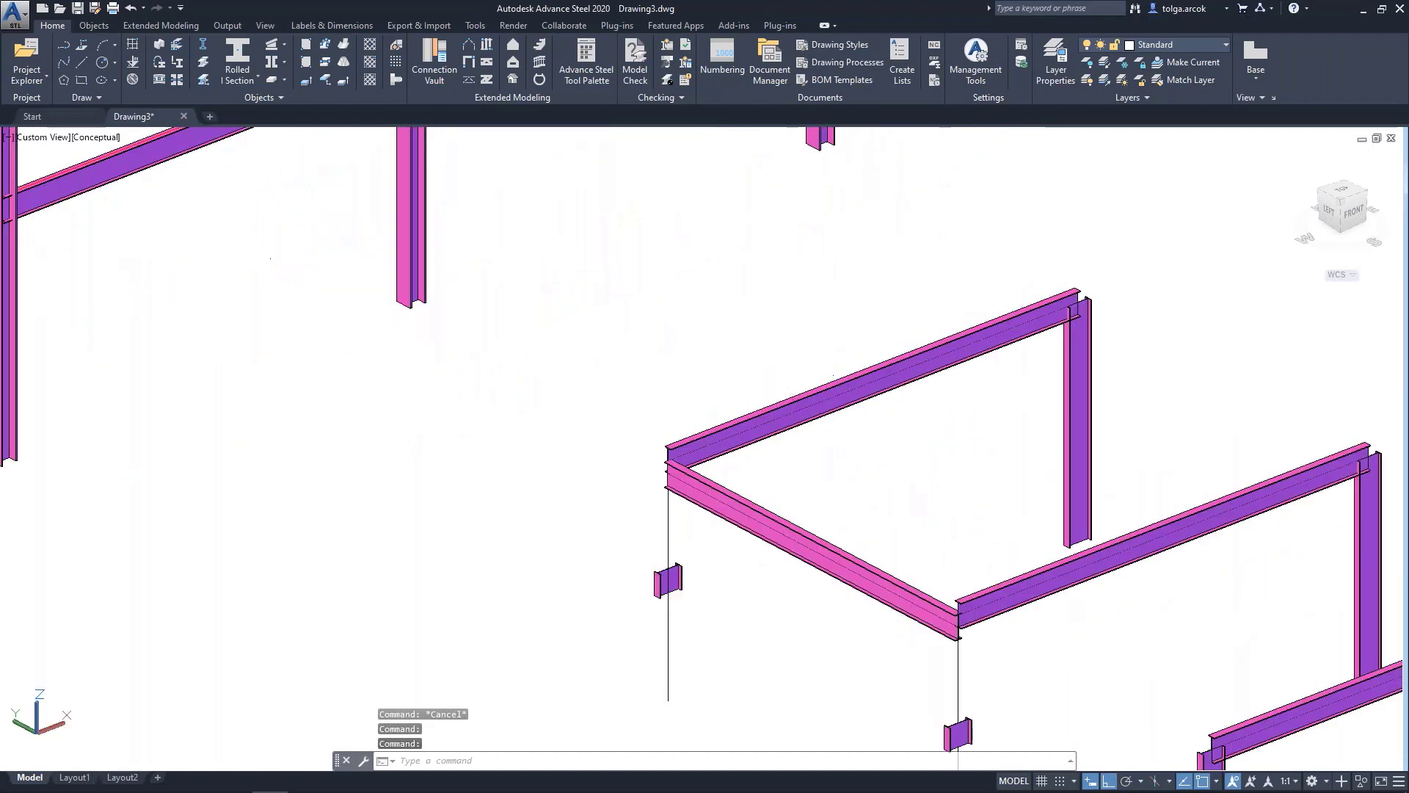
pyautogui.scroll(-4, 937, 353)
pyautogui.moveTo(817, 362); pyautogui.dragTo(838, 378, button='middle')
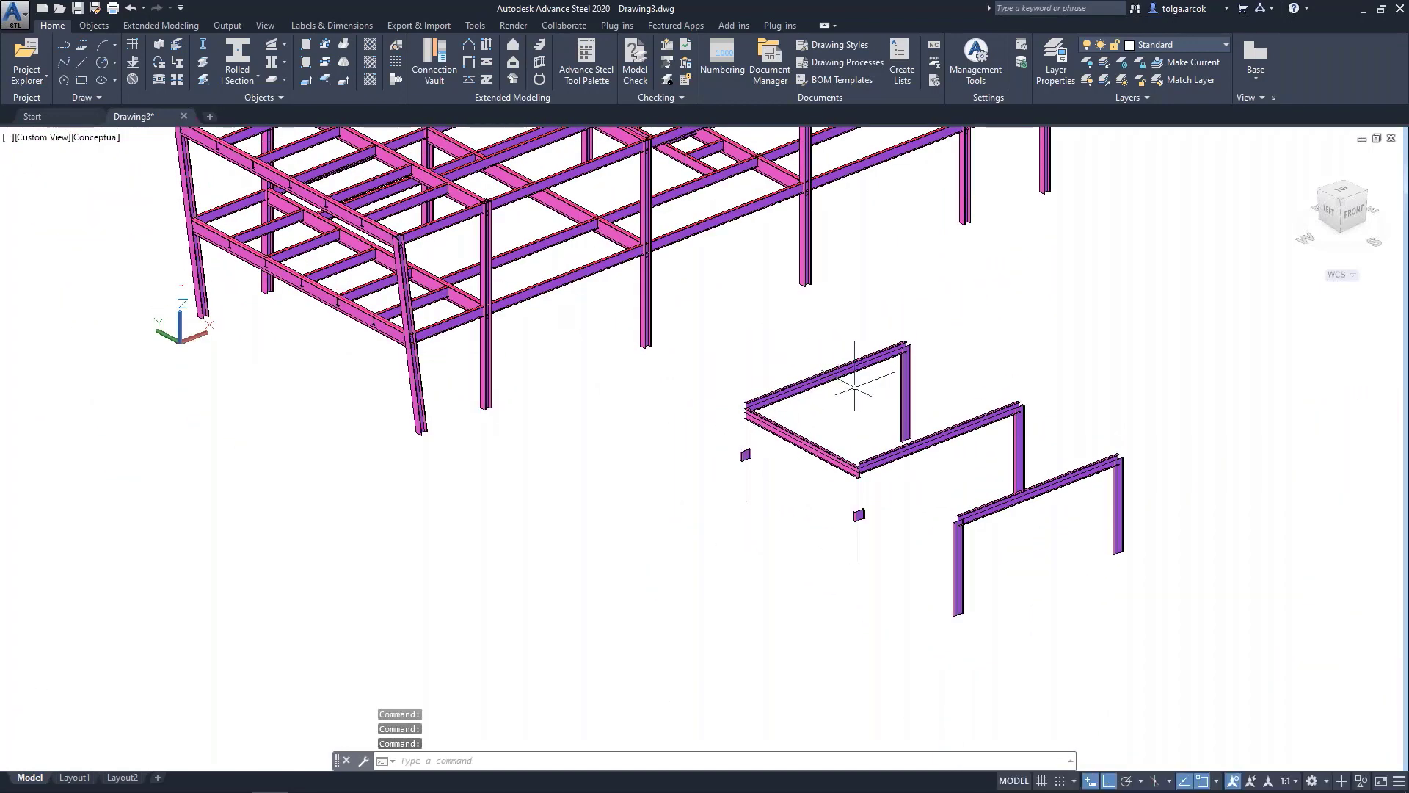
pyautogui.moveTo(805, 396); pyautogui.dragTo(820, 408, button='middle')
pyautogui.click(721, 336)
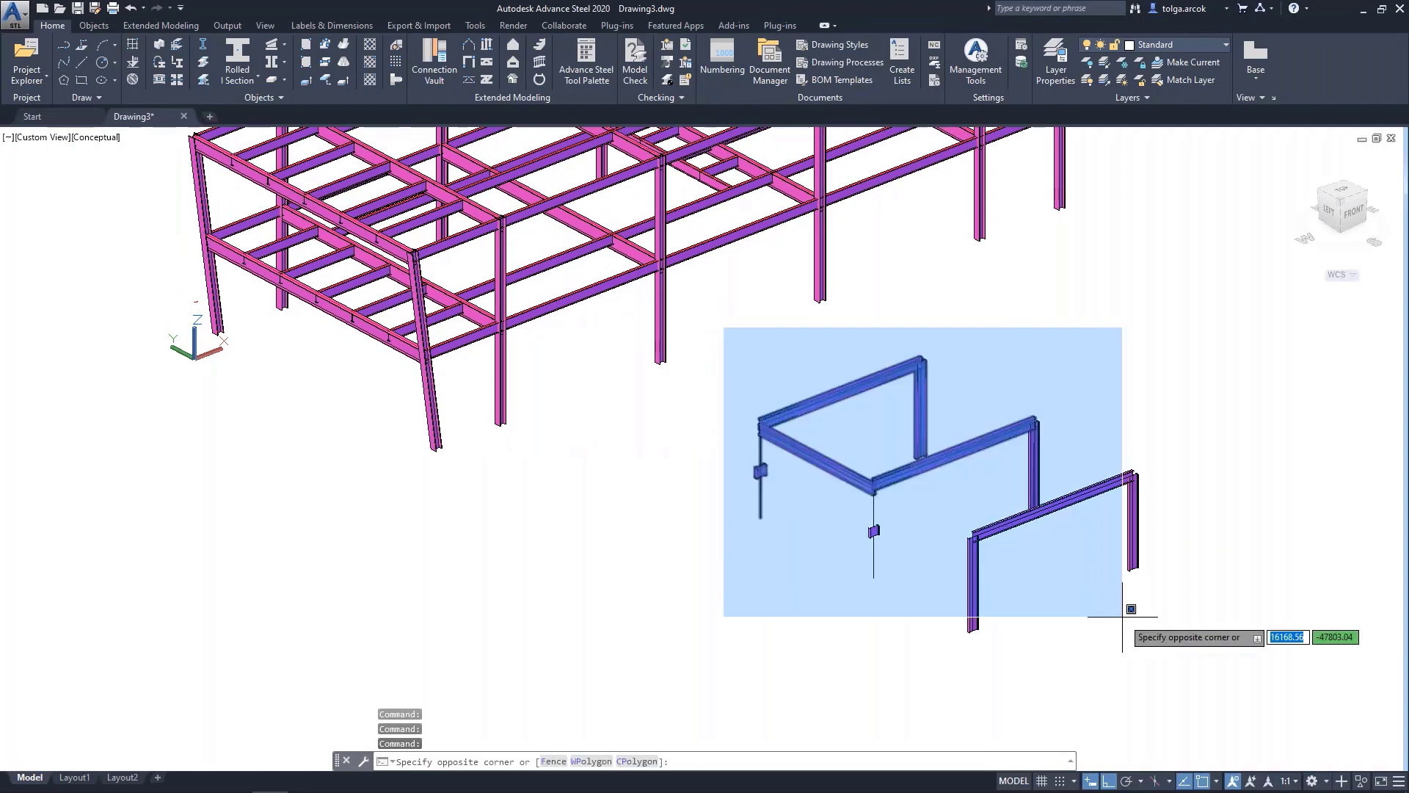
pyautogui.click(1175, 654)
pyautogui.press('Delete')
# Zoom and pan toward the remaining frame's corner columns
pyautogui.scroll(1, 908, 521)
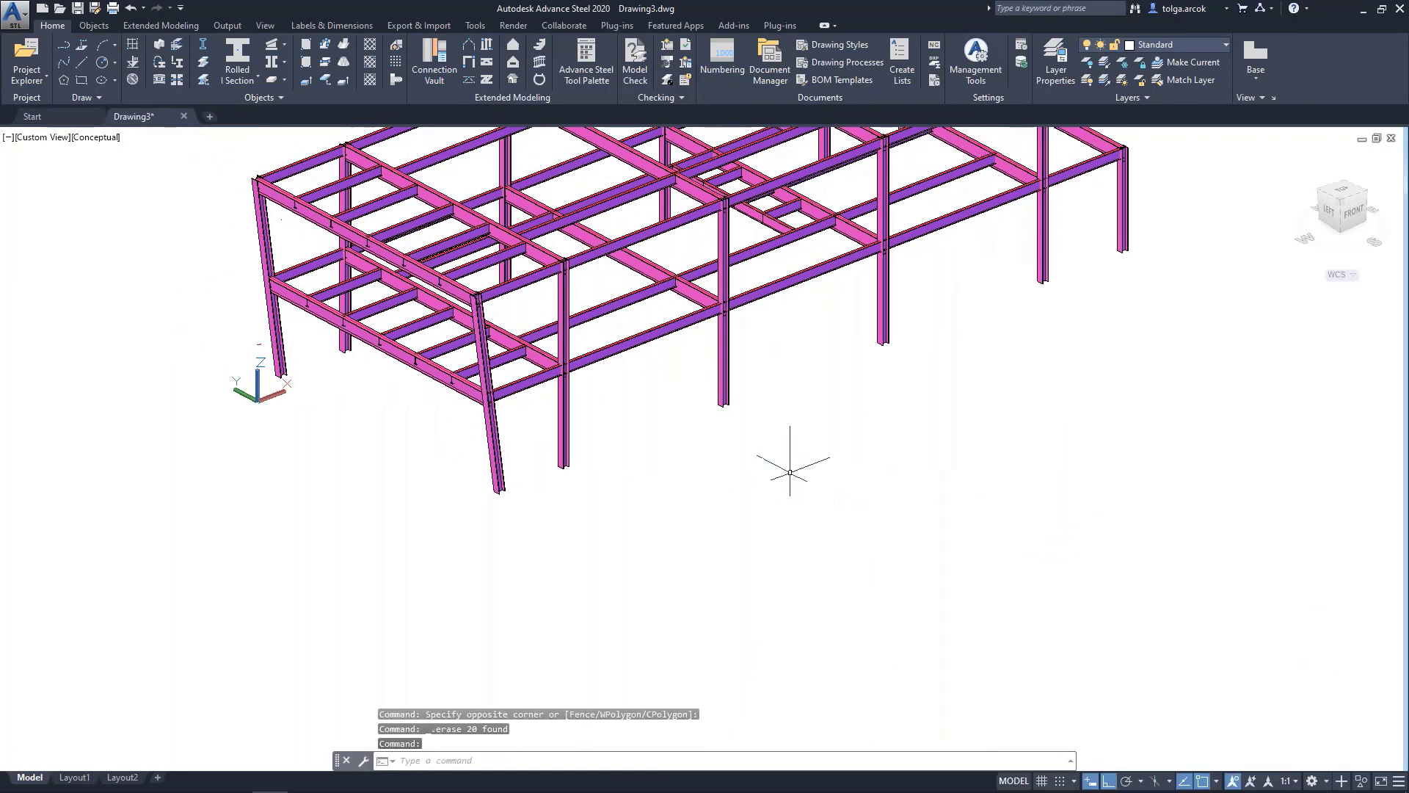
pyautogui.scroll(2, 793, 471)
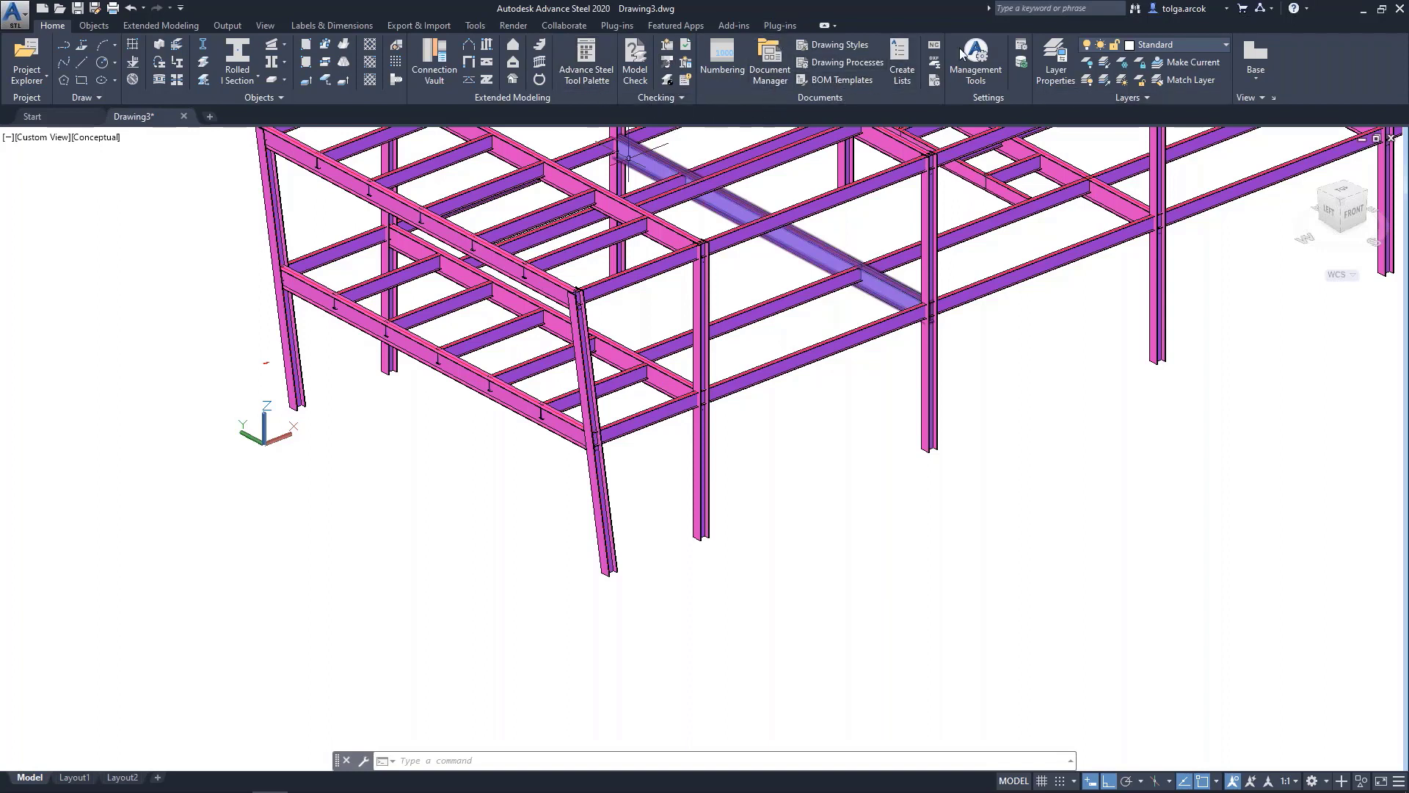
pyautogui.moveTo(697, 506); pyautogui.dragTo(738, 455, button='middle')
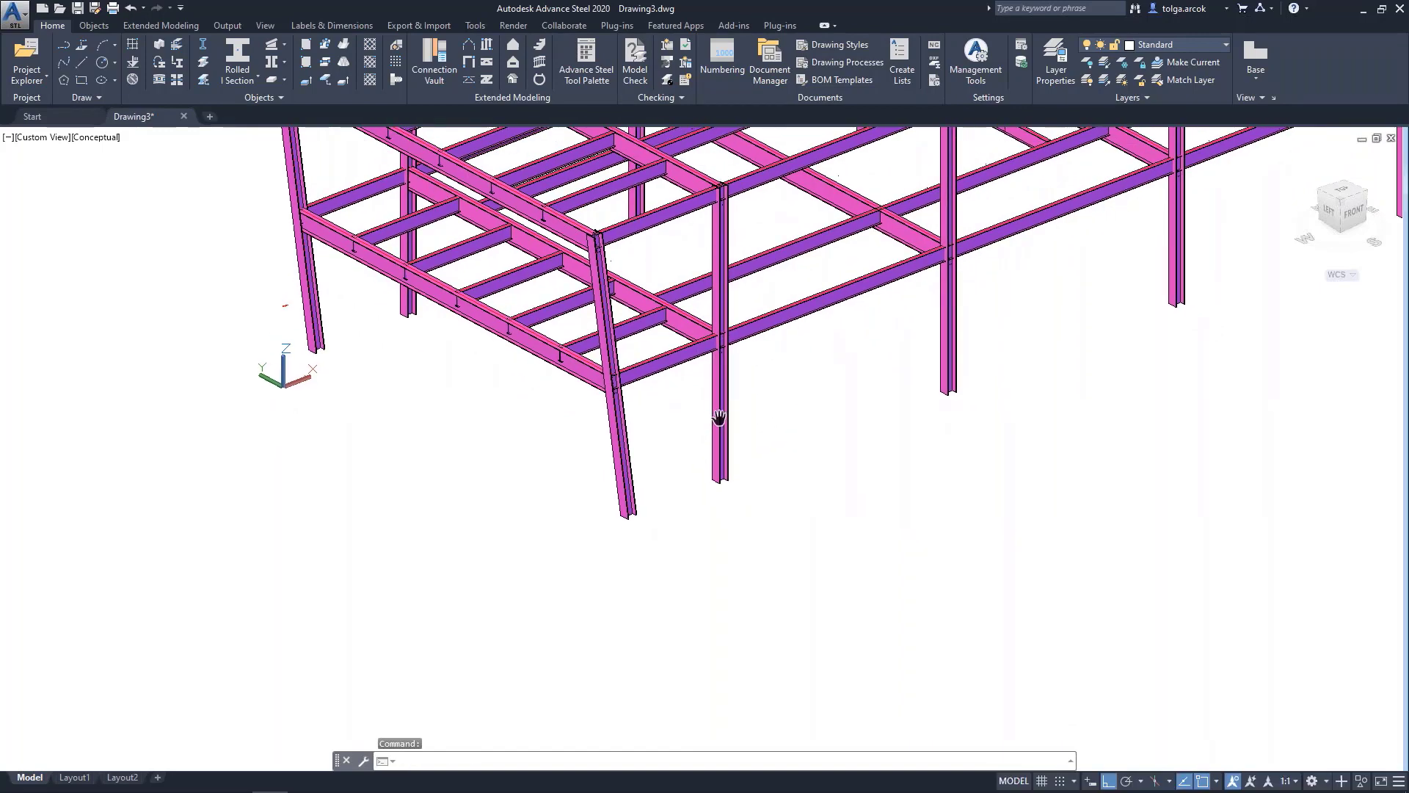
pyautogui.scroll(2, 722, 429)
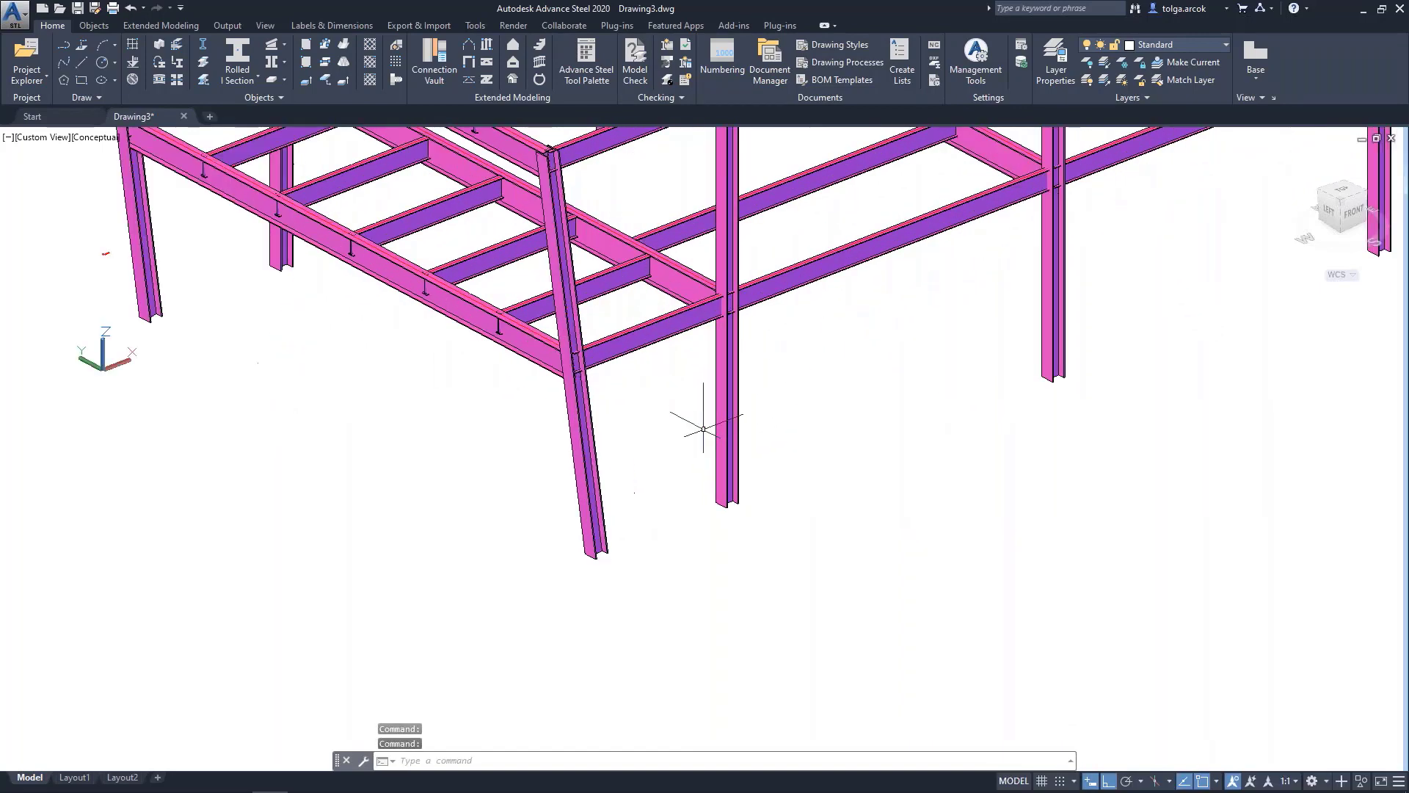
# Place a C20/25 isolated footing below the frame, 900 long, 900 wide, 600 high
pyautogui.click(284, 80)
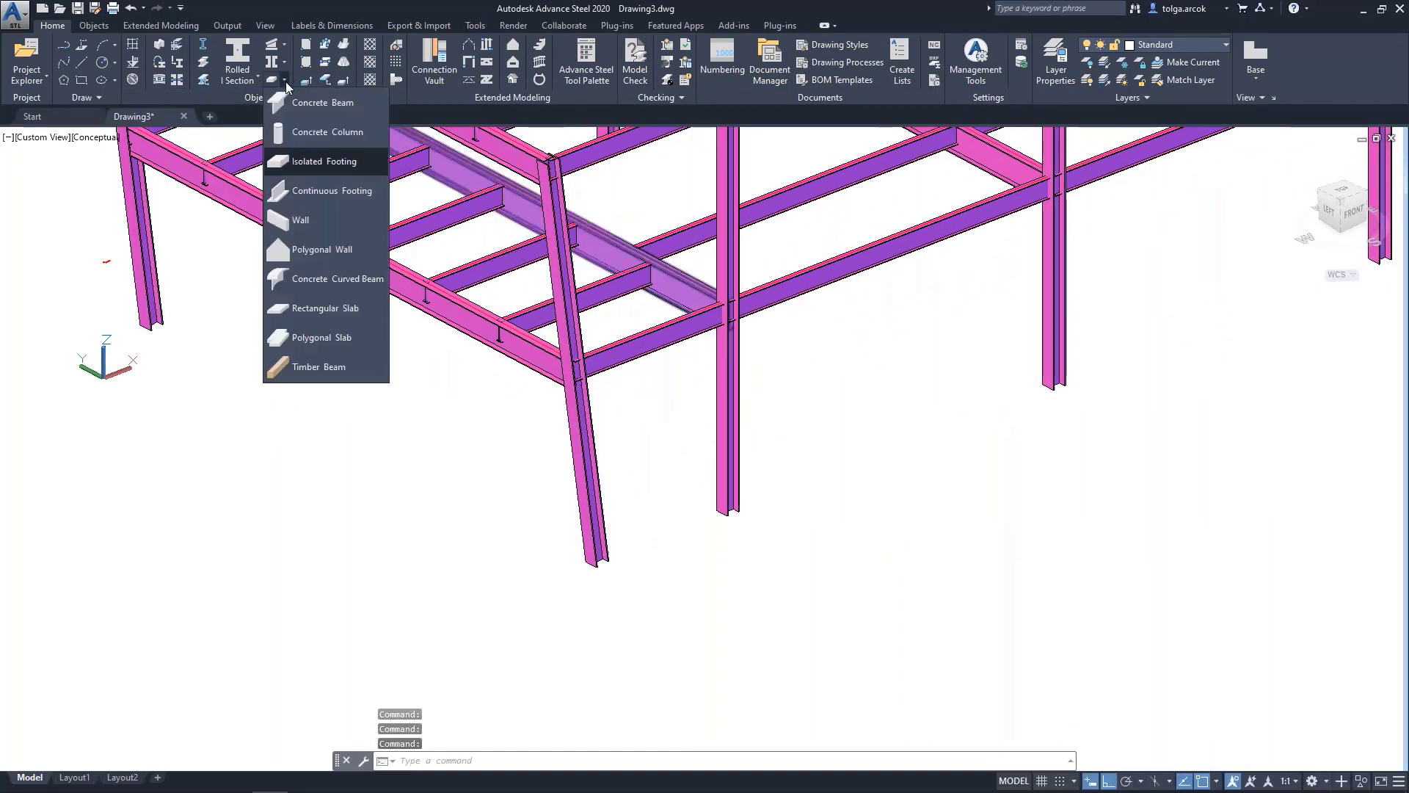
pyautogui.click(326, 163)
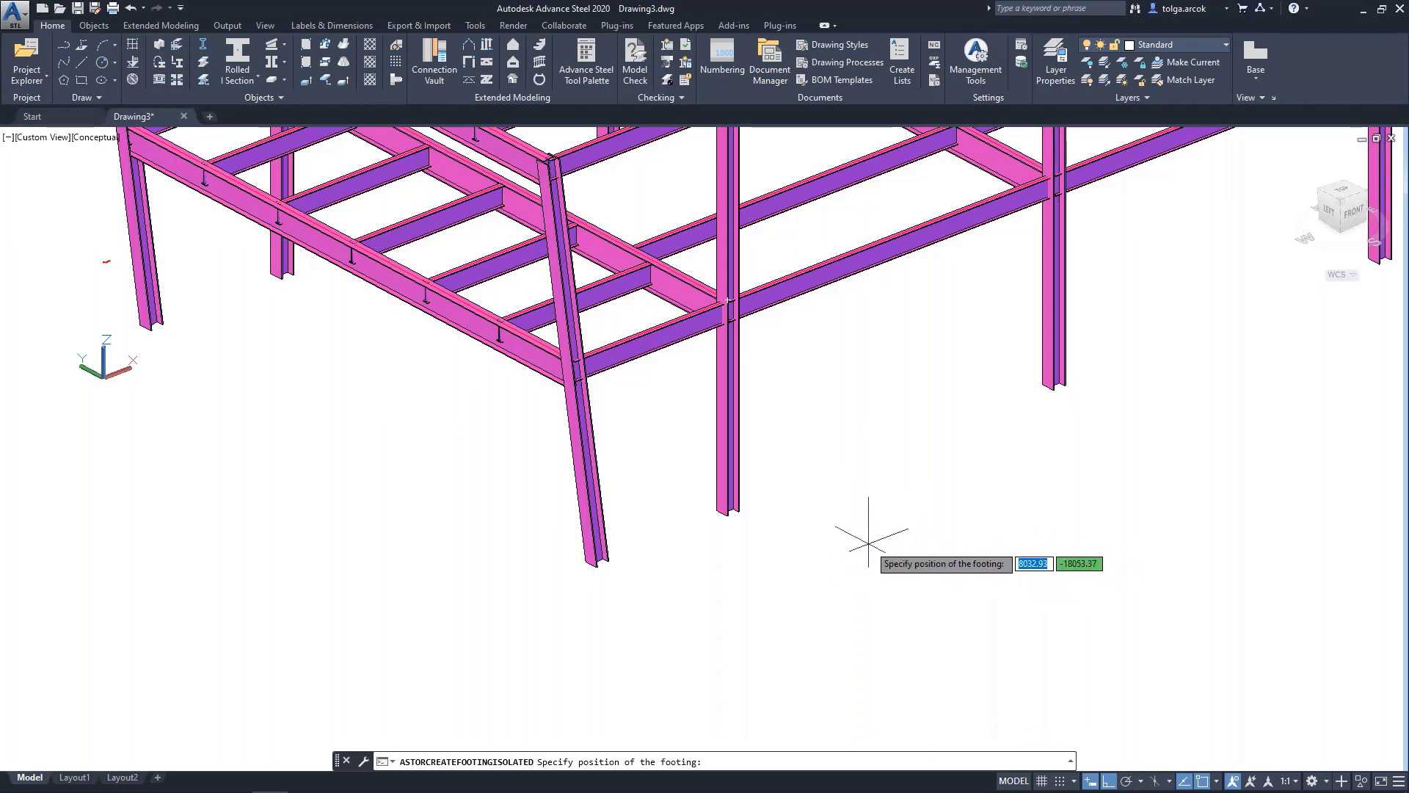
pyautogui.click(871, 545)
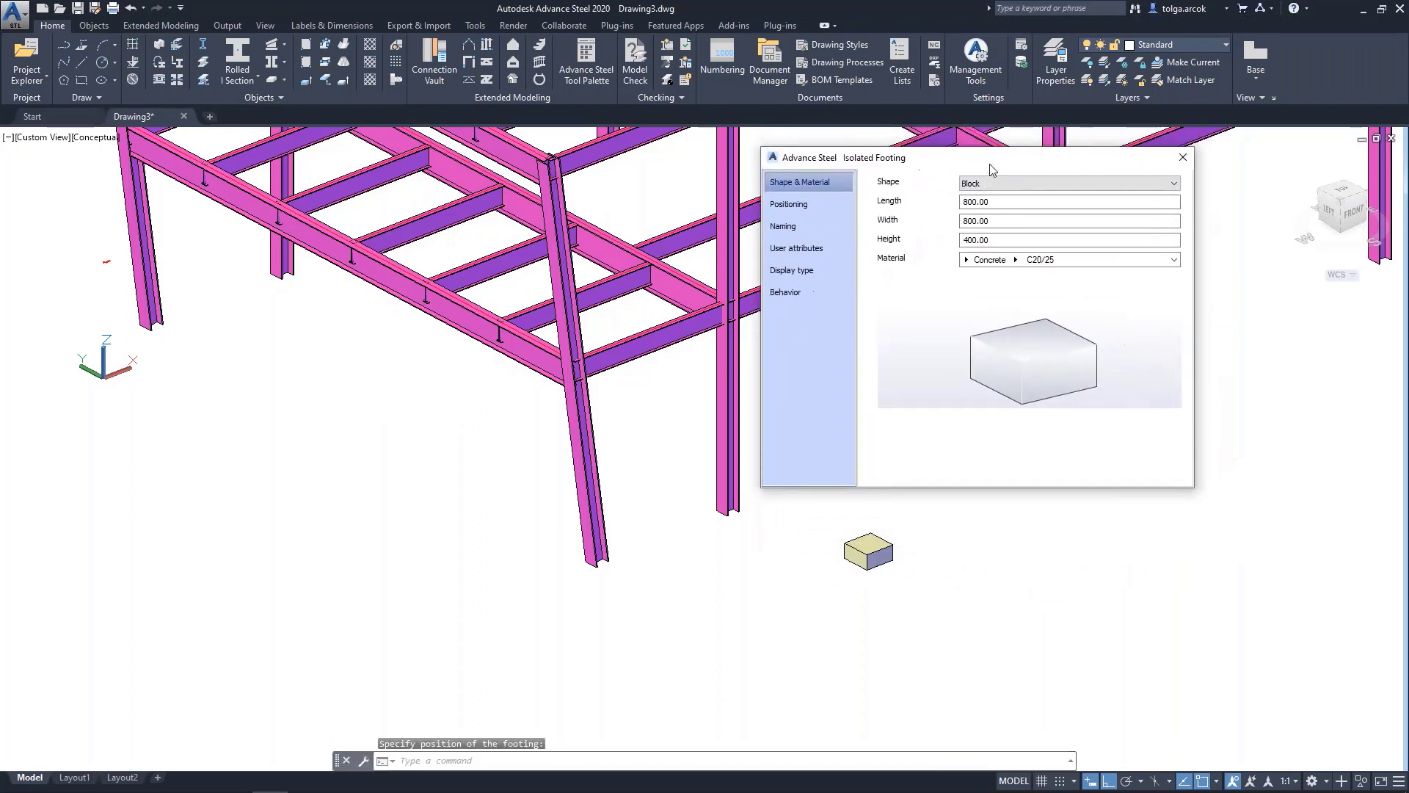
pyautogui.write('900')
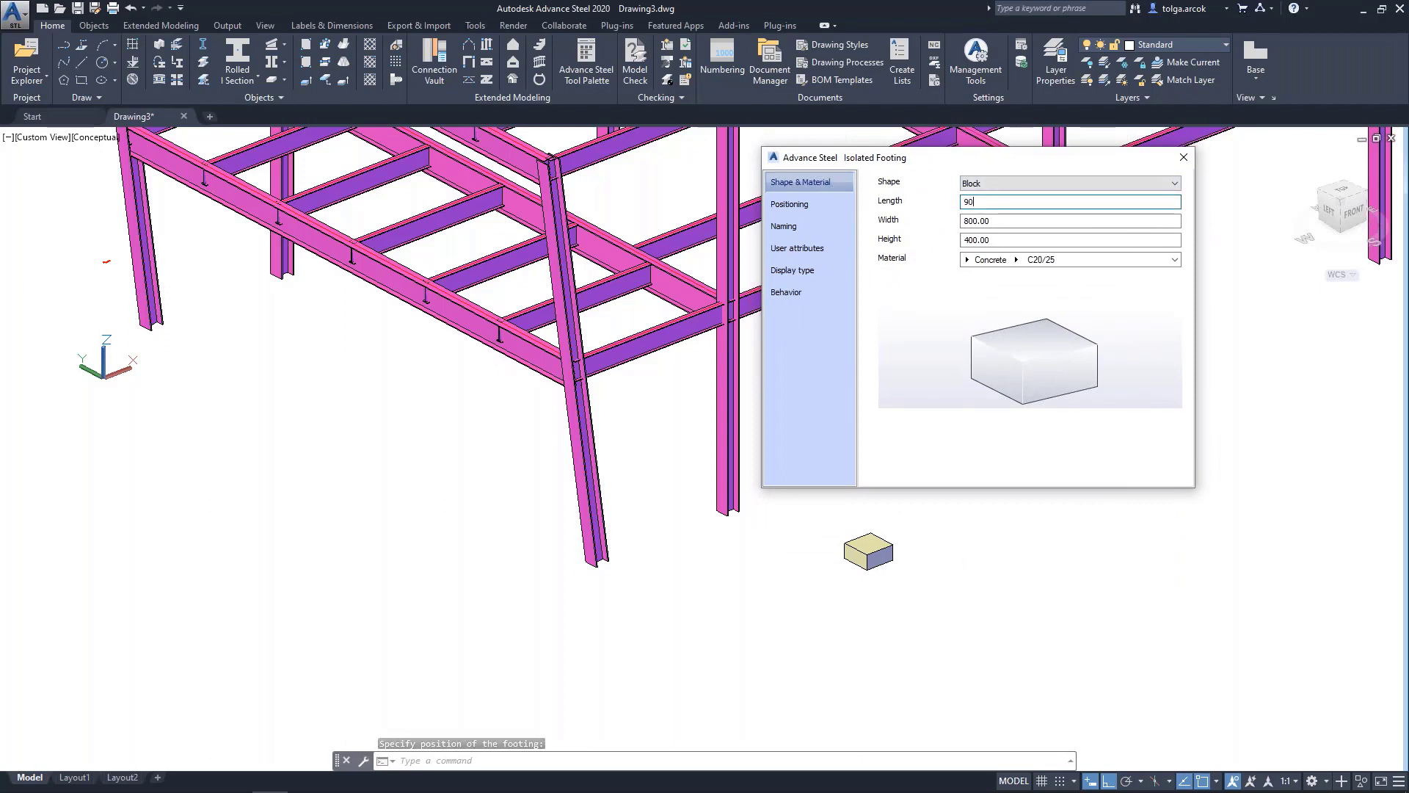
pyautogui.press('Tab')
pyautogui.press('Tab')
pyautogui.write('600')
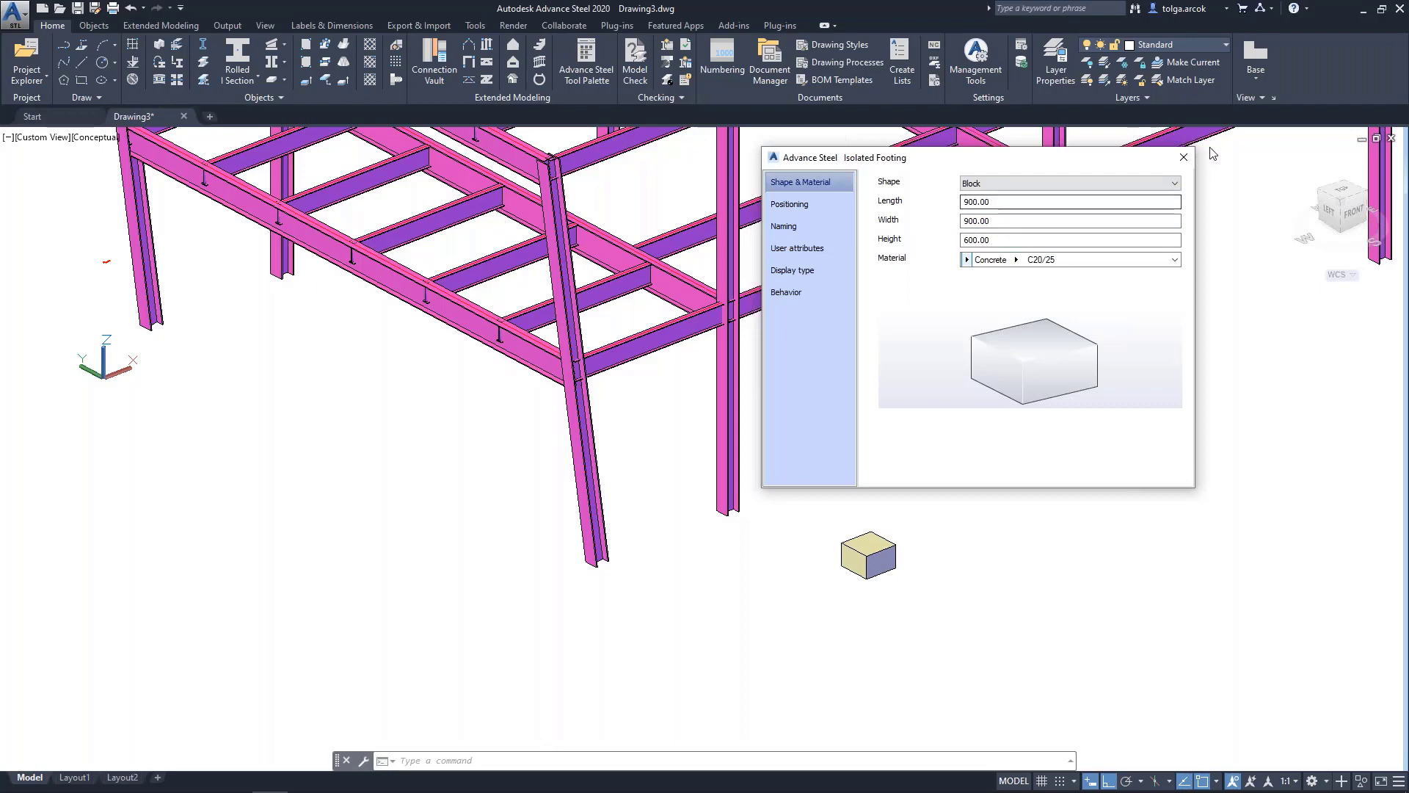
pyautogui.click(1183, 157)
pyautogui.scroll(3, 859, 606)
# Select the footing and start moving it from its top edge midpoint
pyautogui.press('Escape')
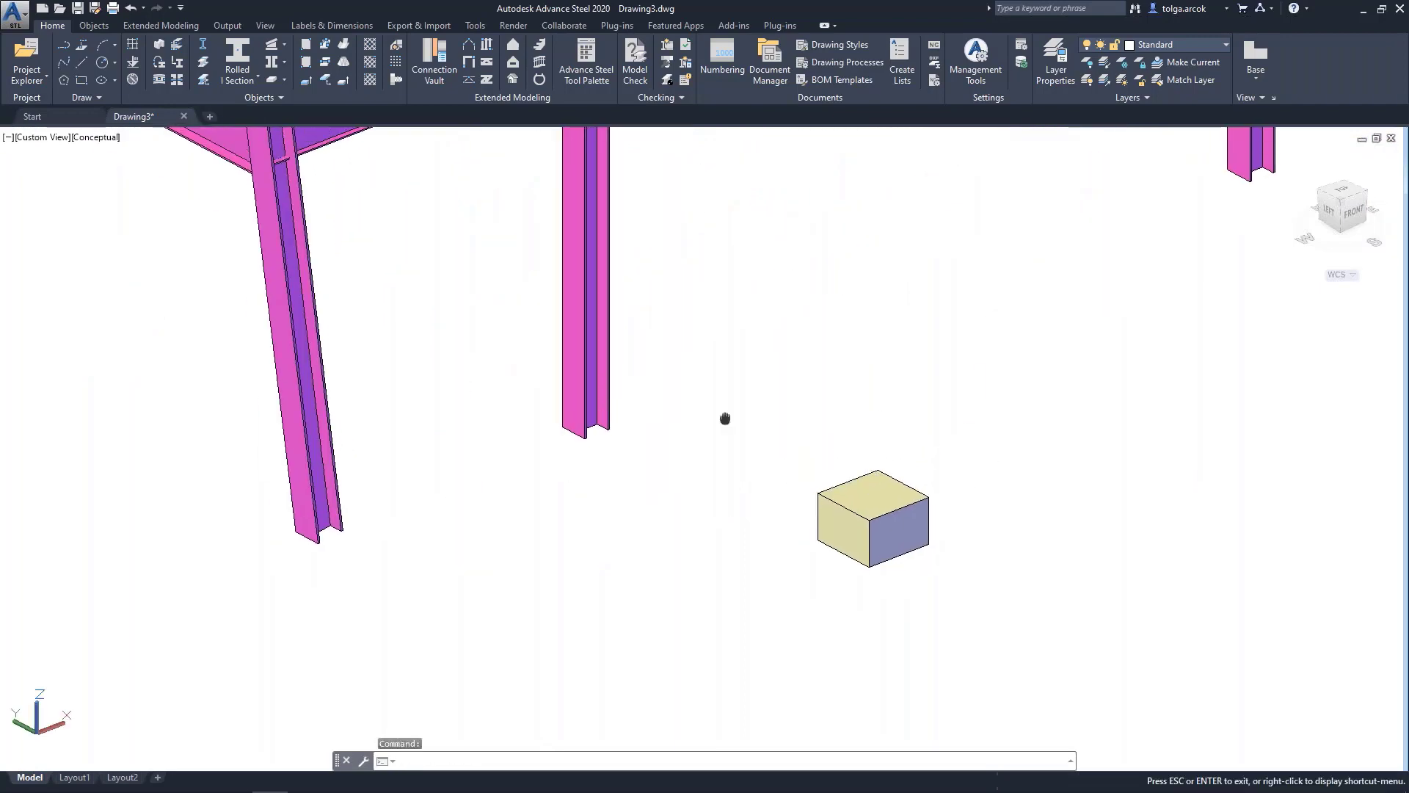
pyautogui.moveTo(727, 416); pyautogui.dragTo(807, 469, button='middle')
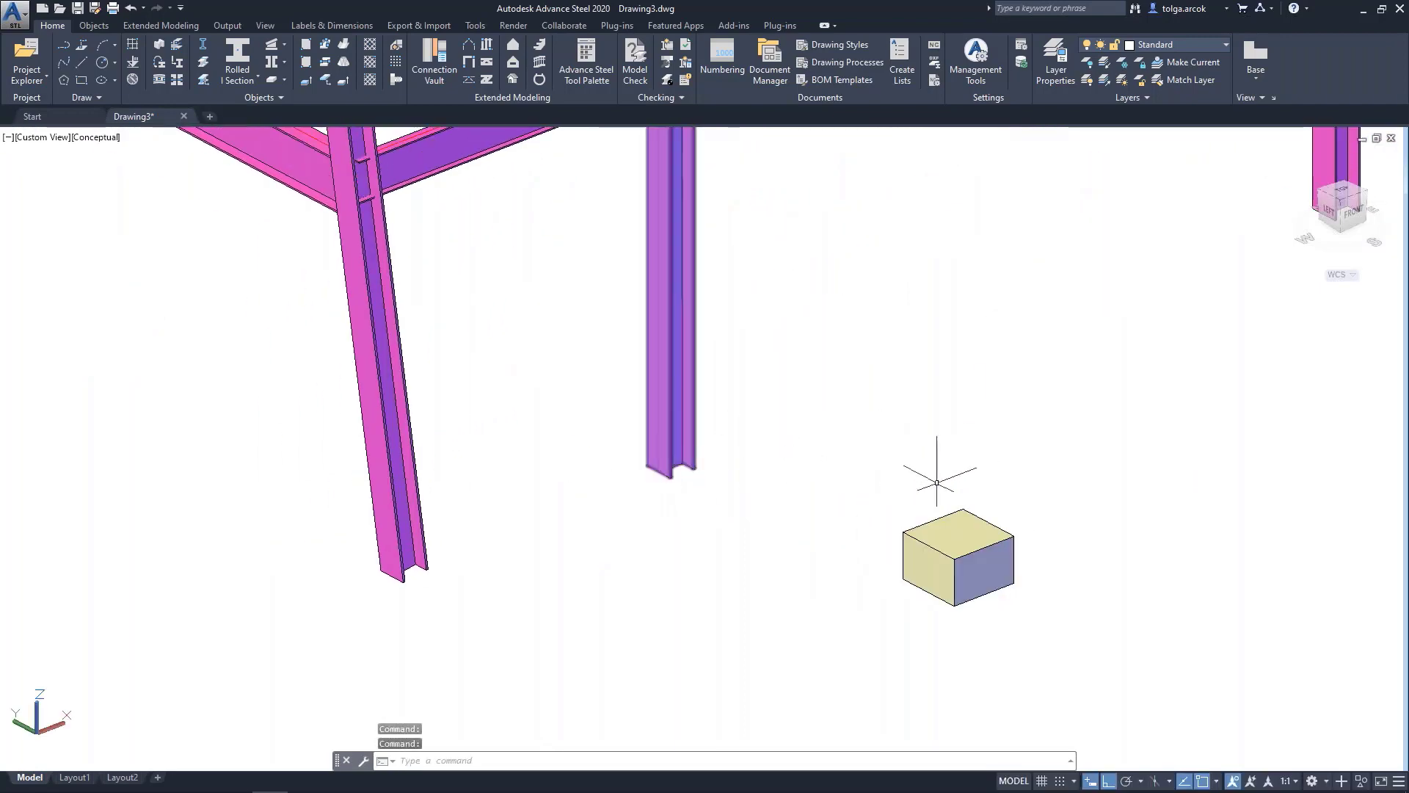
pyautogui.moveTo(937, 478); pyautogui.dragTo(880, 645)
pyautogui.write('M')
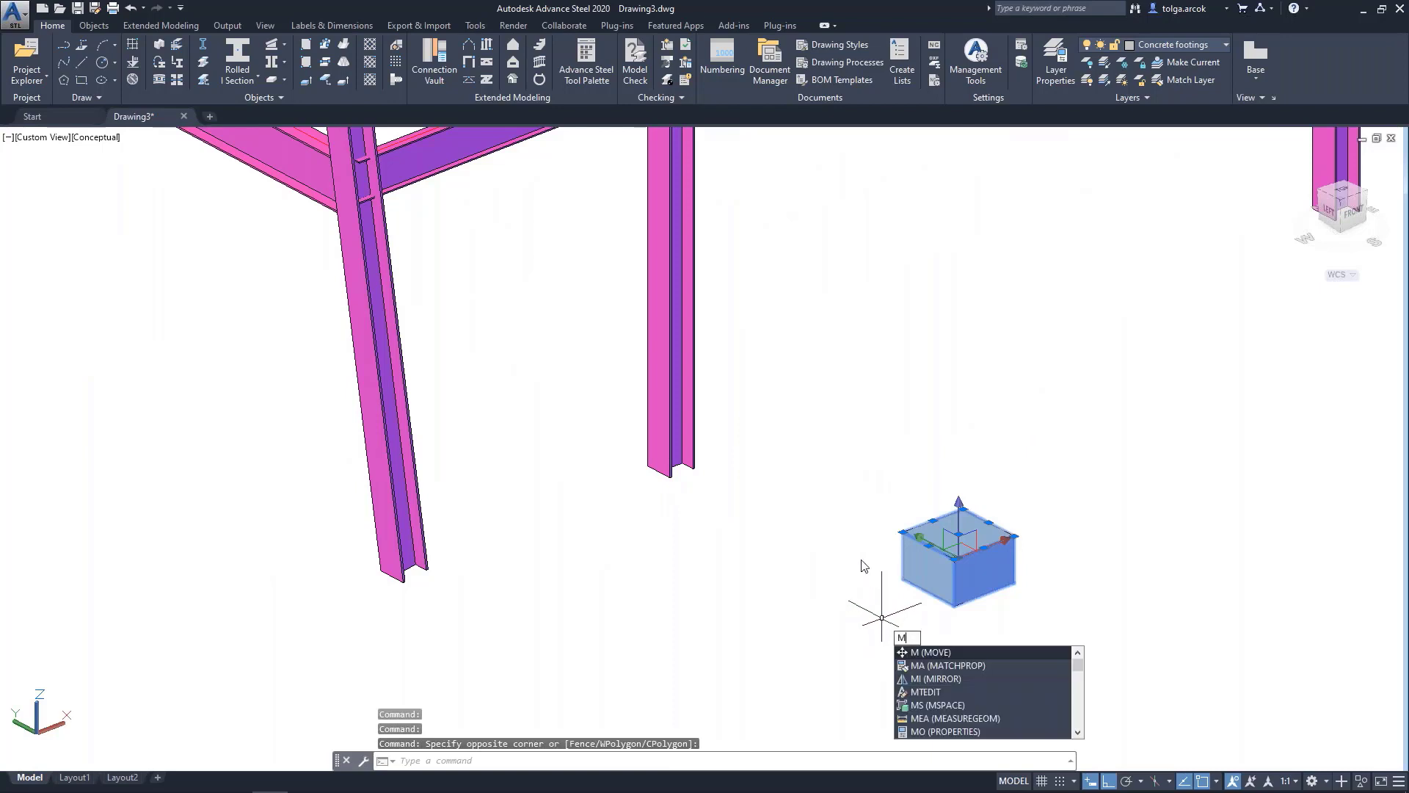
pyautogui.press('Return')
pyautogui.moveTo(941, 511); pyautogui.dragTo(847, 435, button='middle')
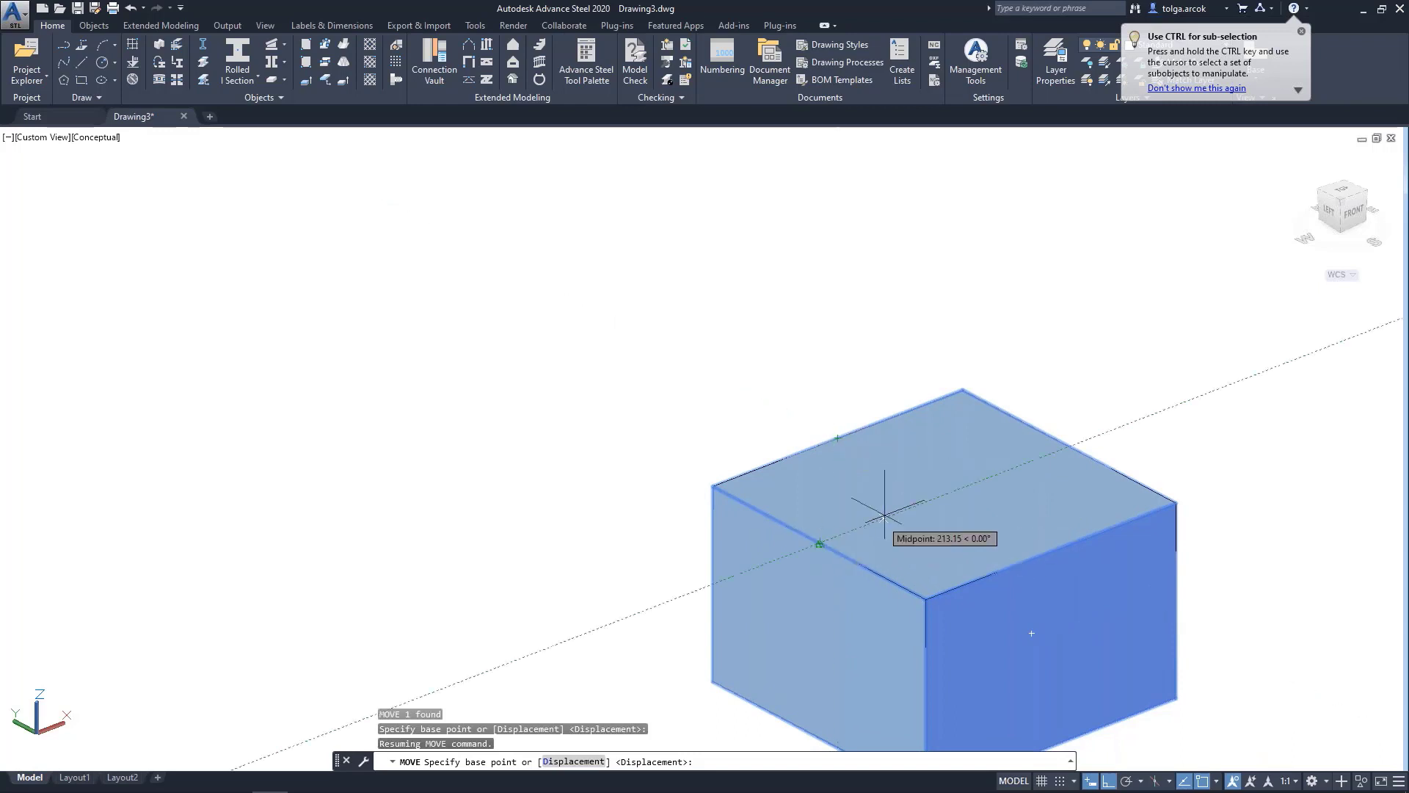
pyautogui.click(936, 489)
# Snap the footing onto the straight column's base node with ortho off
pyautogui.scroll(-8, 980, 364)
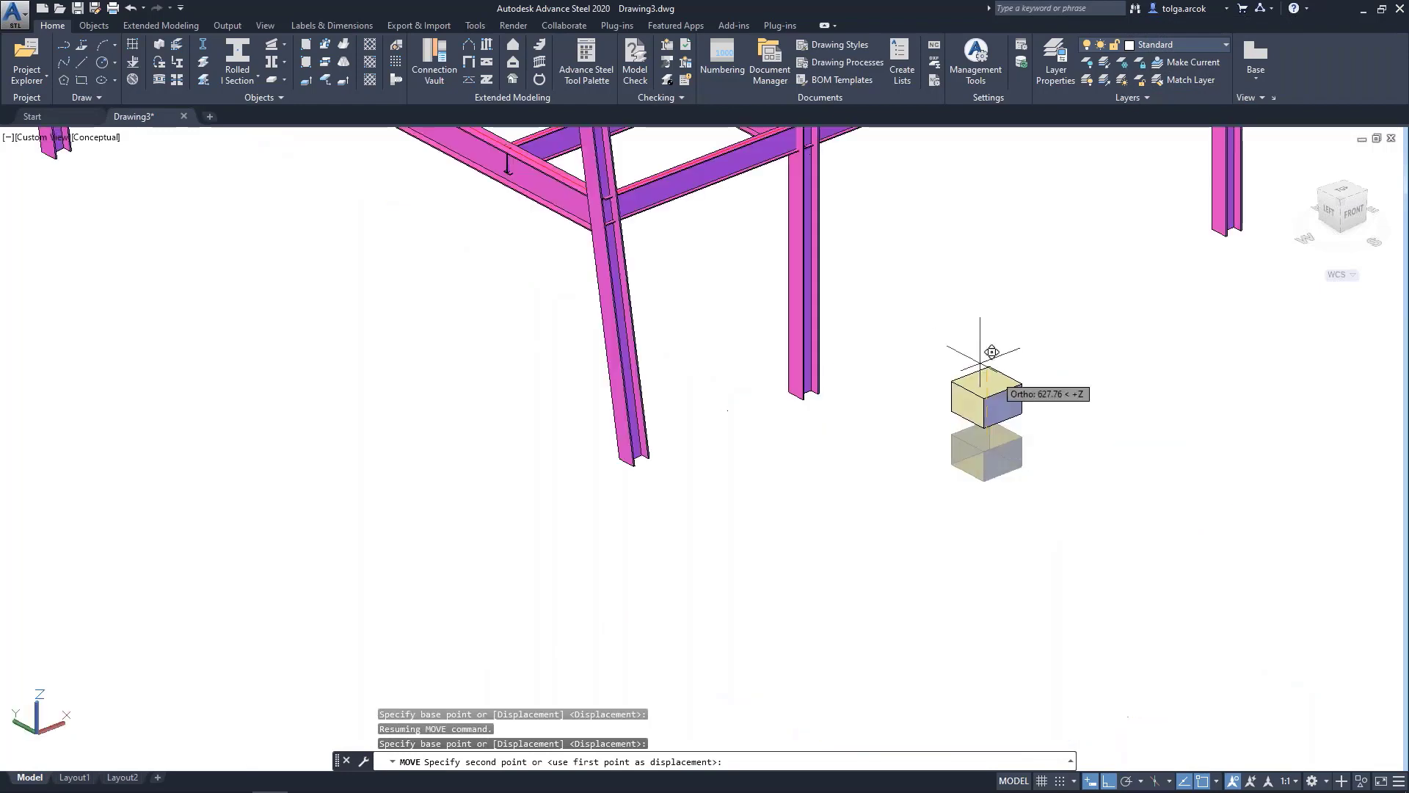
pyautogui.scroll(-2, 866, 455)
pyautogui.press('F8')
pyautogui.scroll(5, 865, 400)
pyautogui.scroll(3, 718, 421)
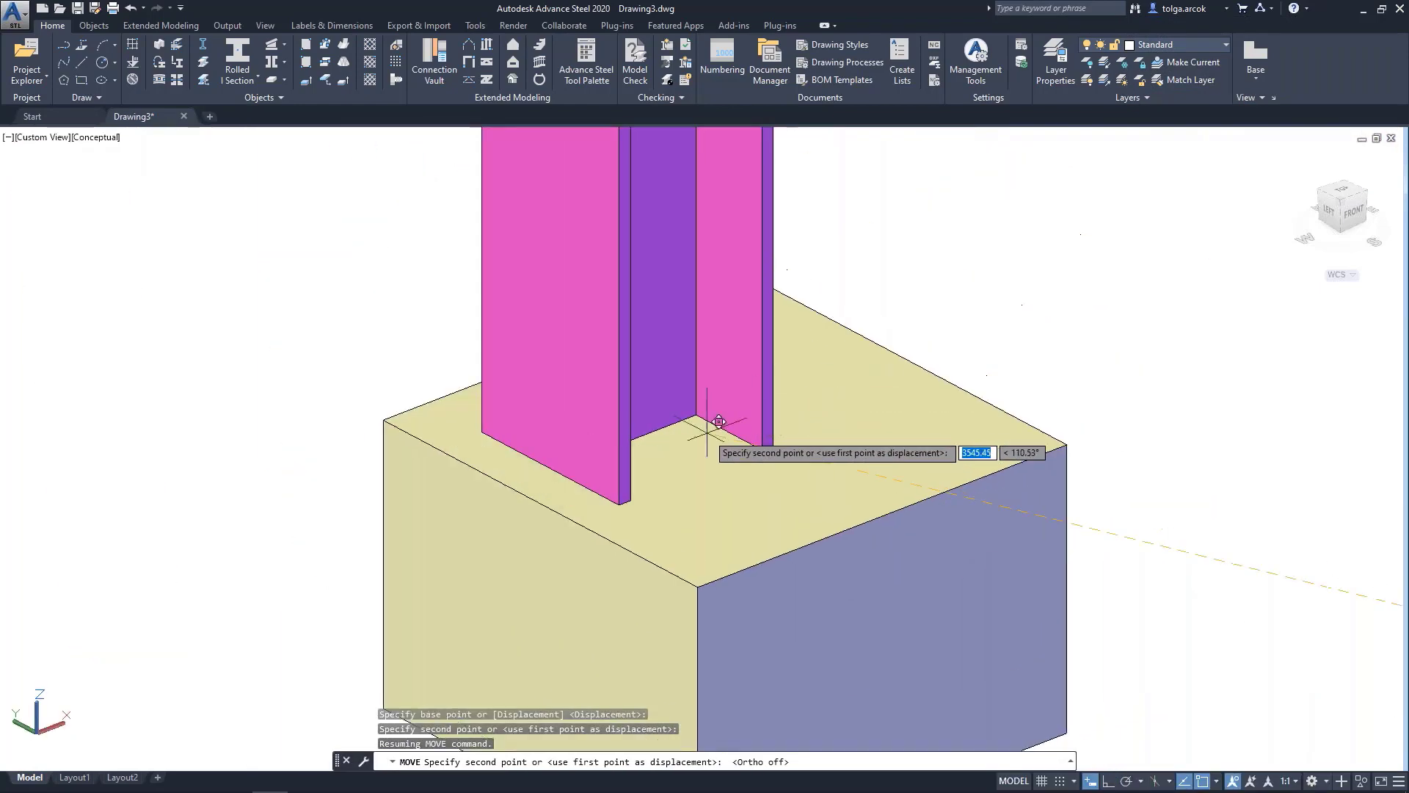
pyautogui.scroll(-3, 745, 393)
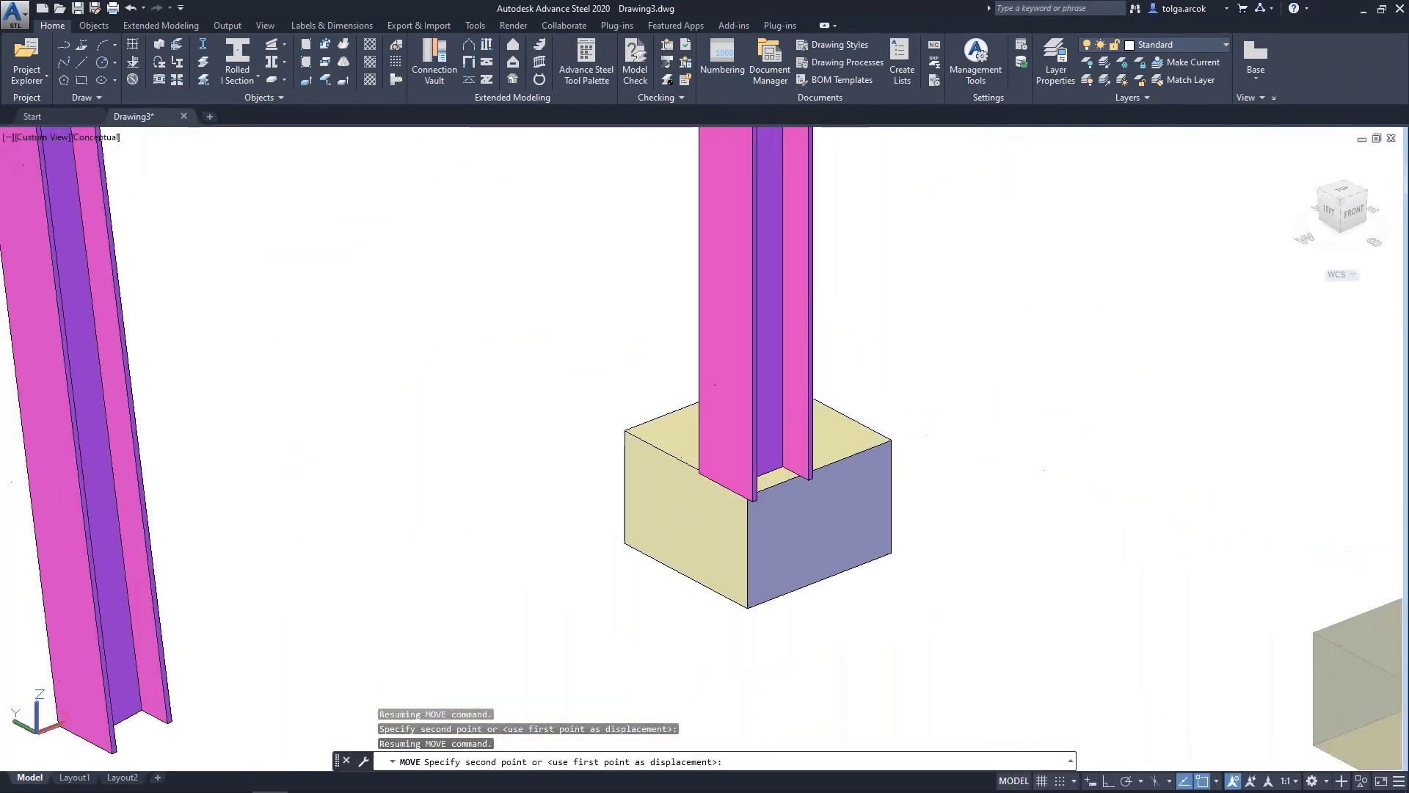
pyautogui.scroll(3, 756, 440)
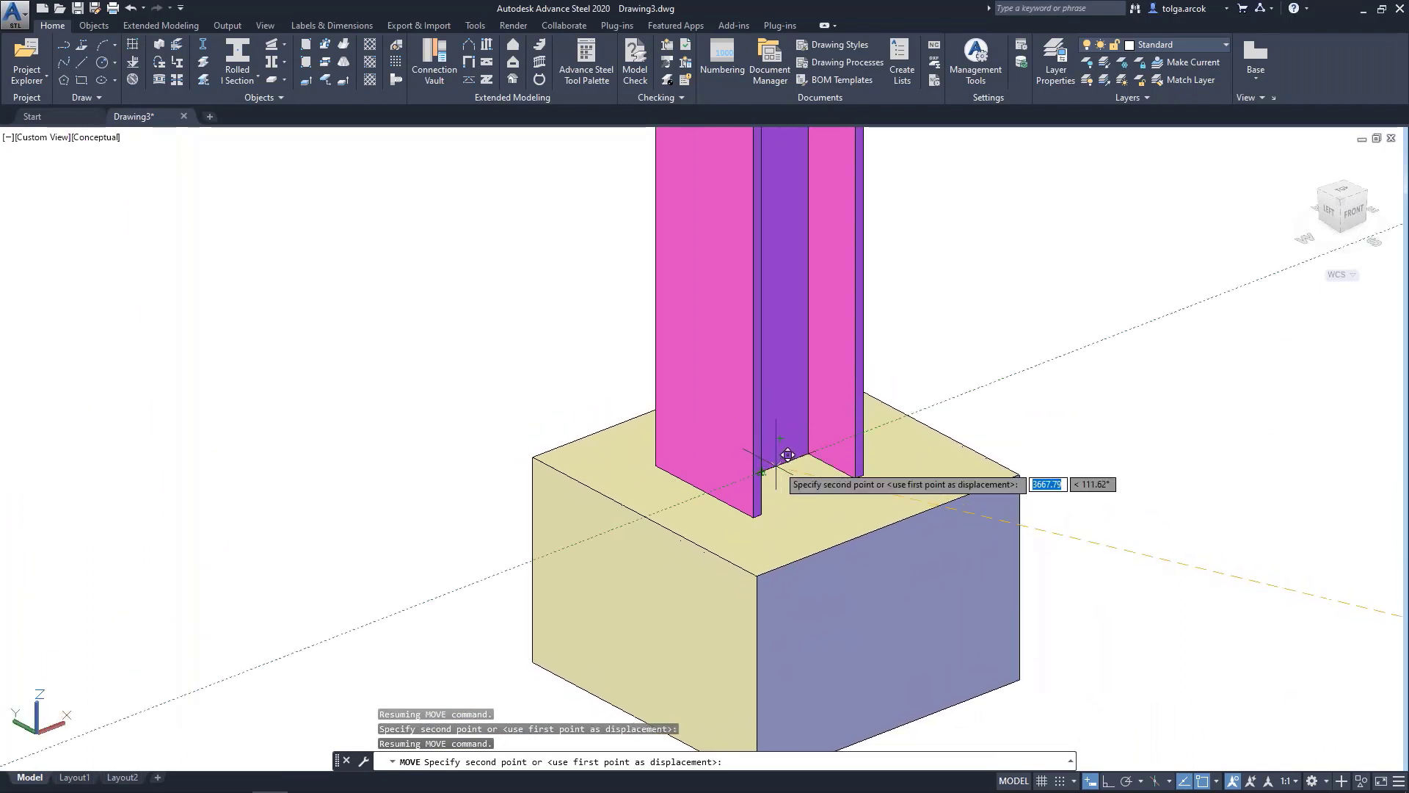
pyautogui.keyDown('shift'); pyautogui.rightClick(772, 373); pyautogui.keyUp('shift')
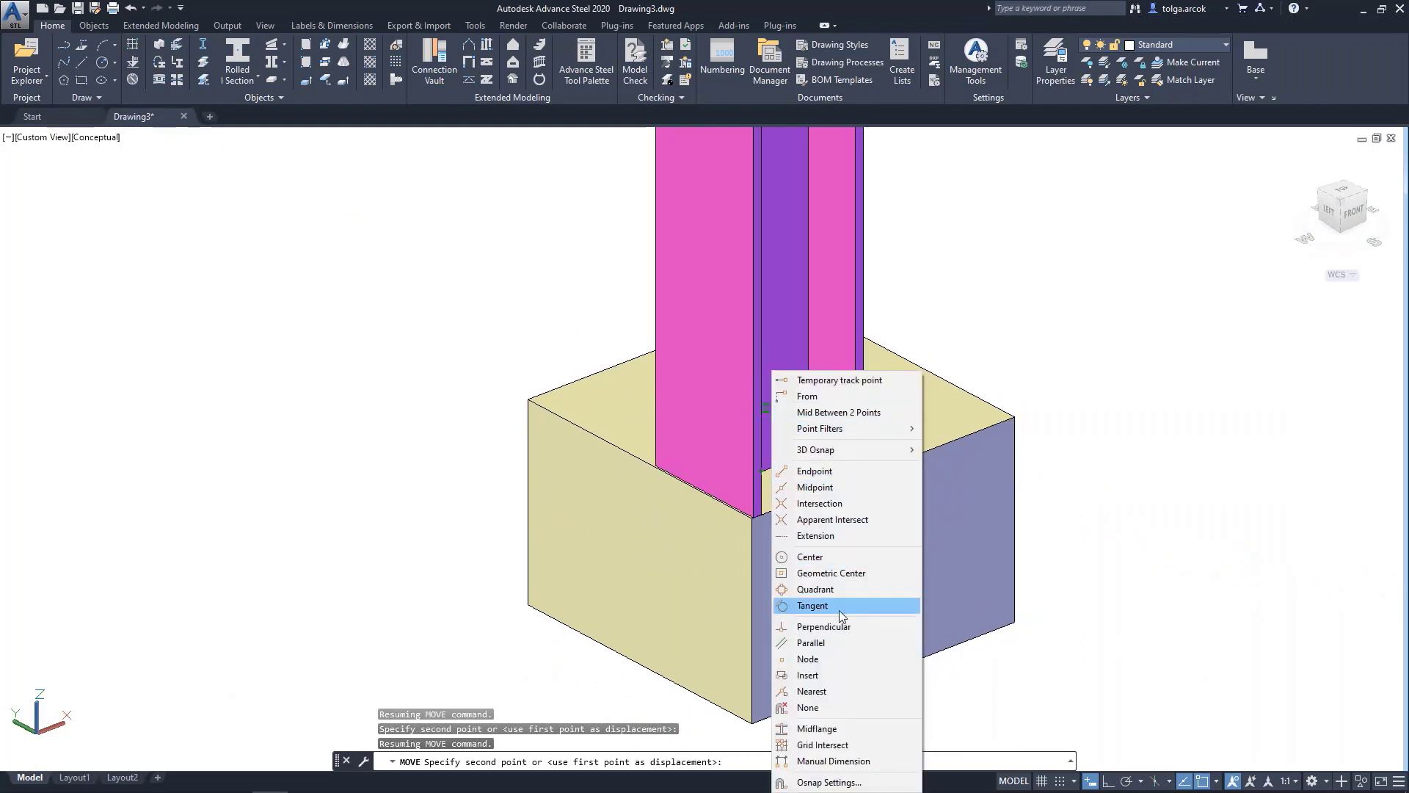
pyautogui.click(825, 658)
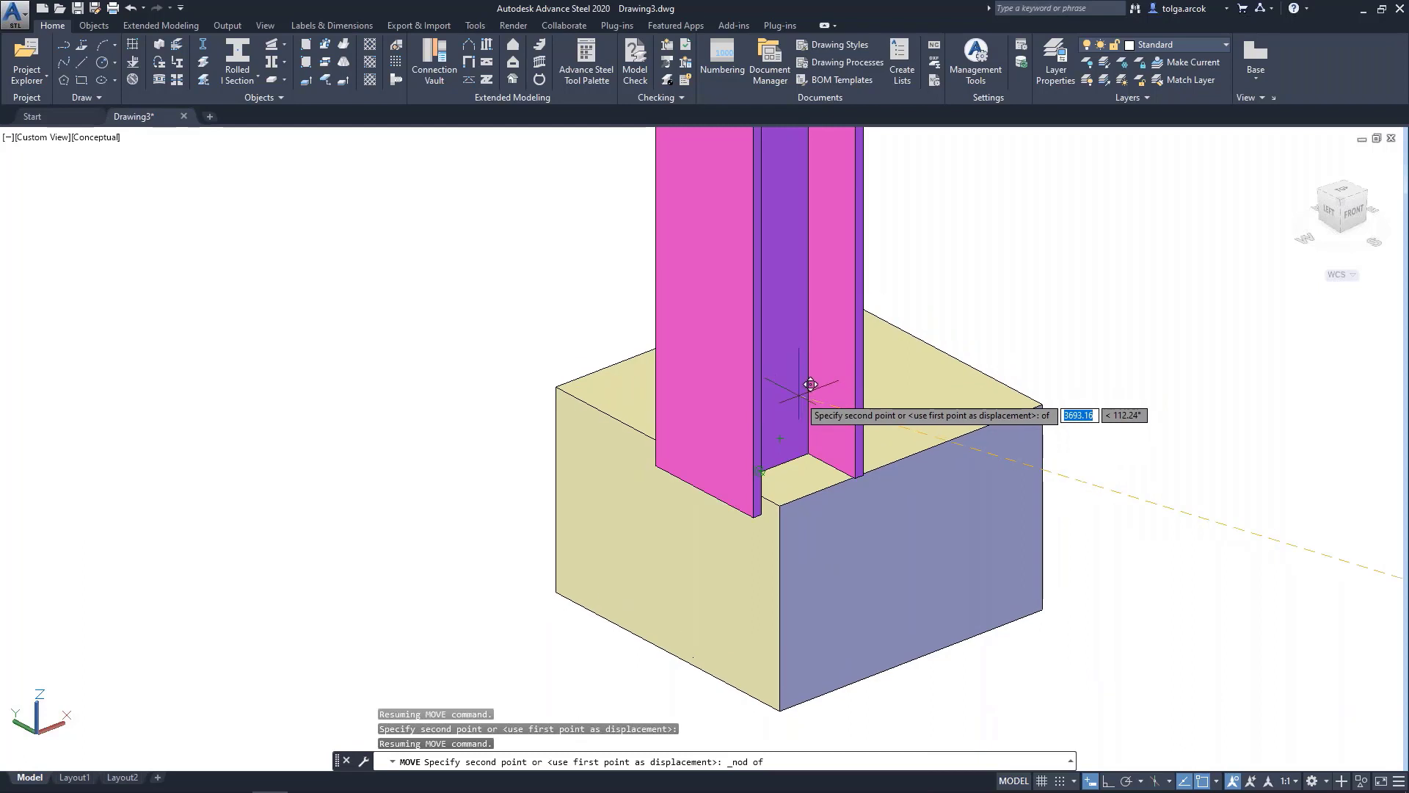
pyautogui.scroll(-2, 807, 381)
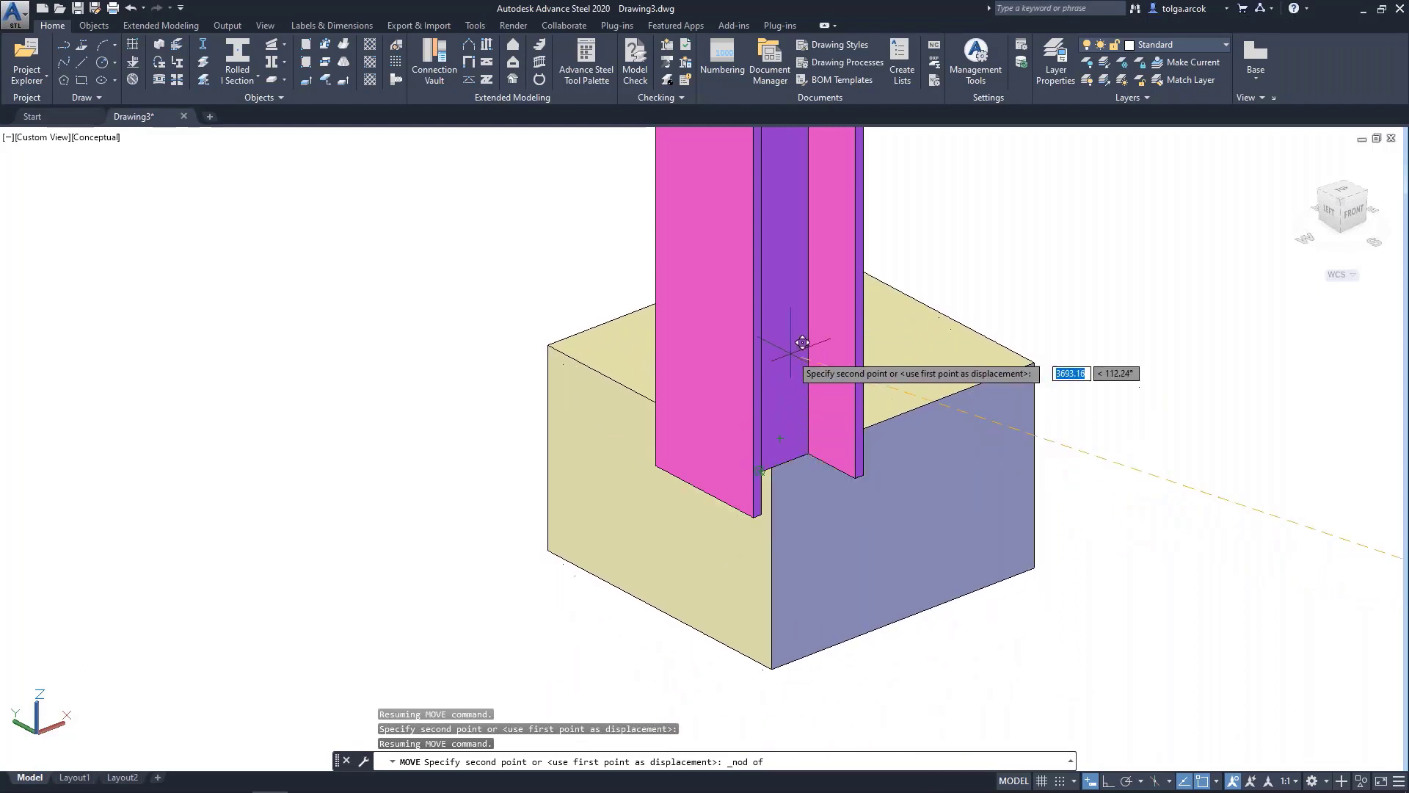
pyautogui.click(799, 351)
pyautogui.scroll(-5, 792, 353)
pyautogui.press('Escape')
pyautogui.click(882, 444)
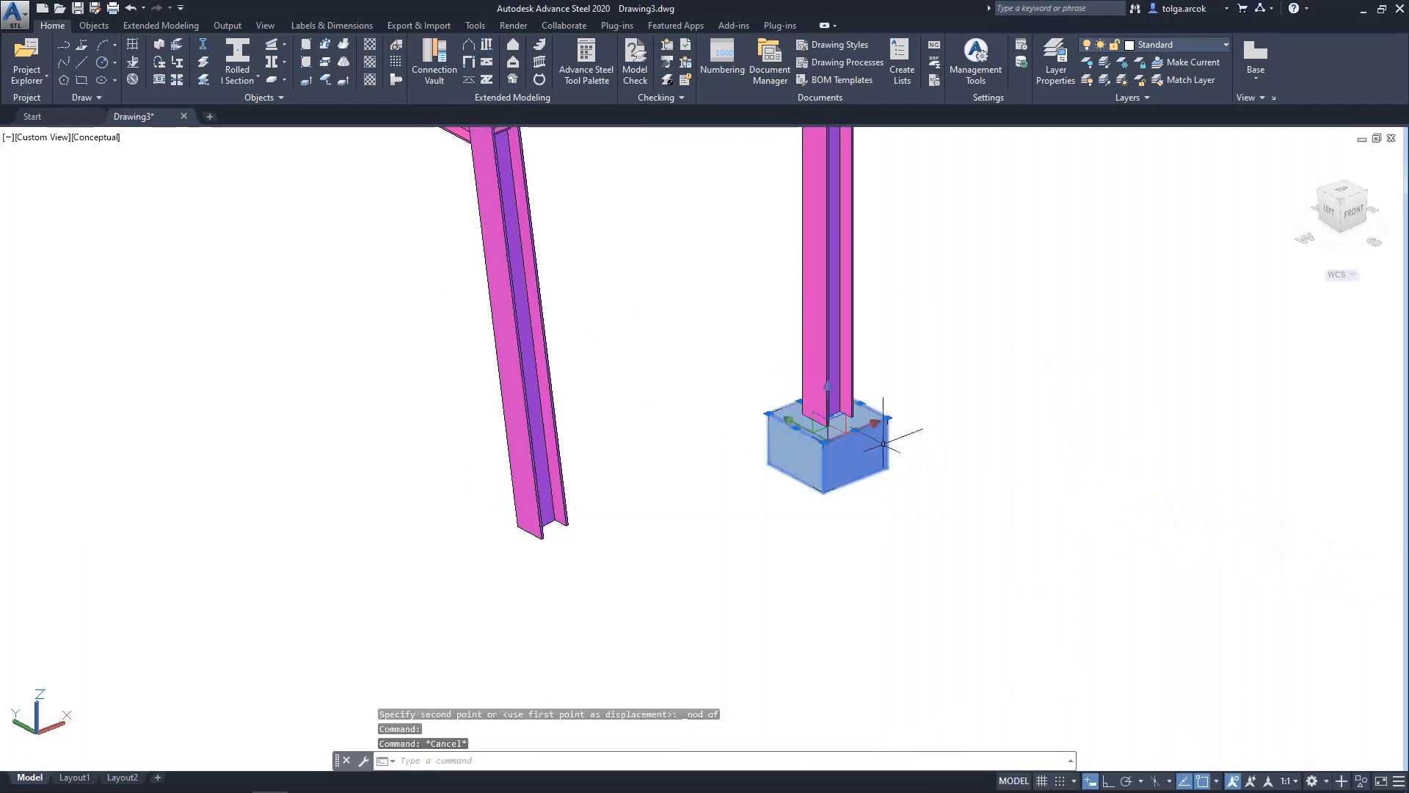
# Copy the footing, snapping to nodes, to sit under the inclined column
pyautogui.write('co')
pyautogui.press('Return')
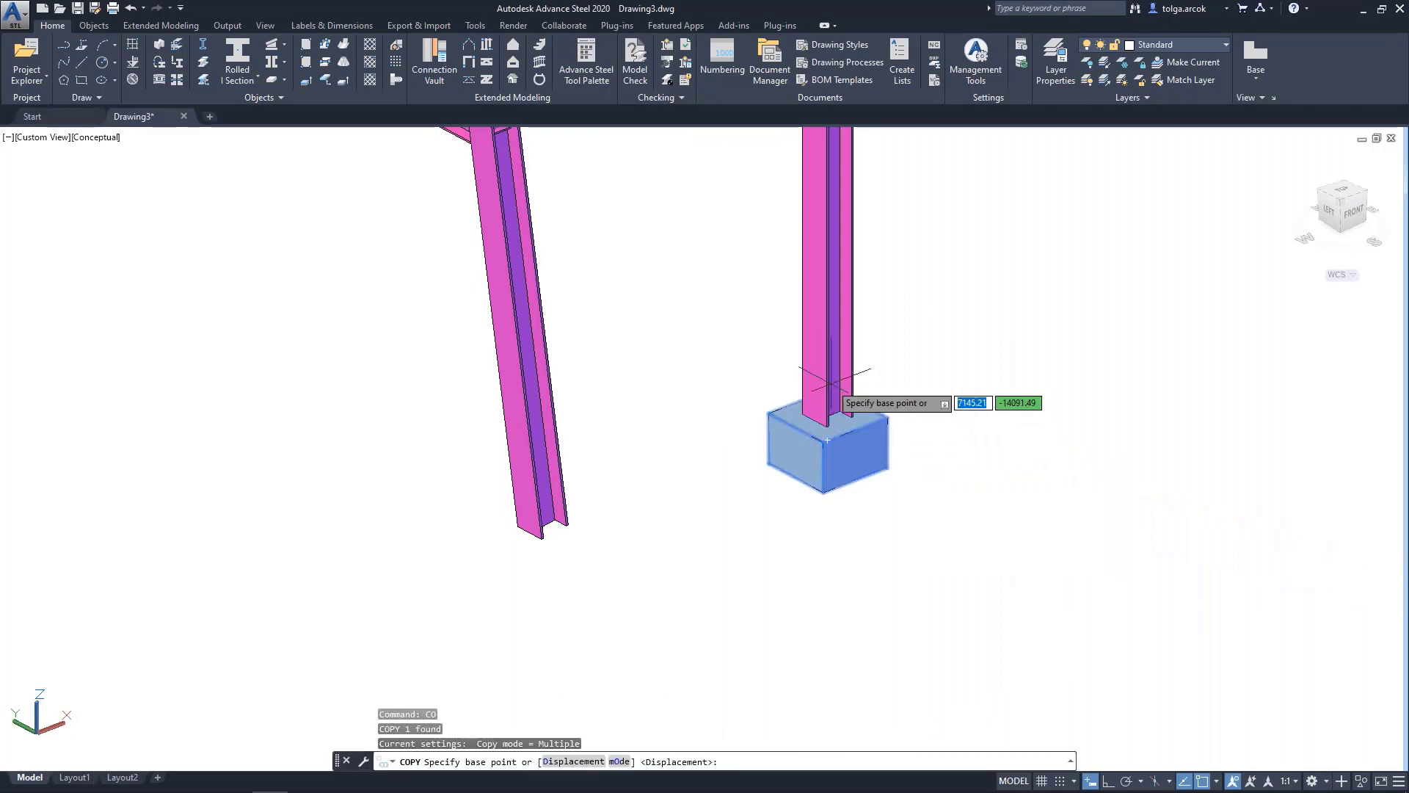
pyautogui.keyDown('shift'); pyautogui.rightClick(827, 439); pyautogui.keyUp('shift')
pyautogui.click(869, 658)
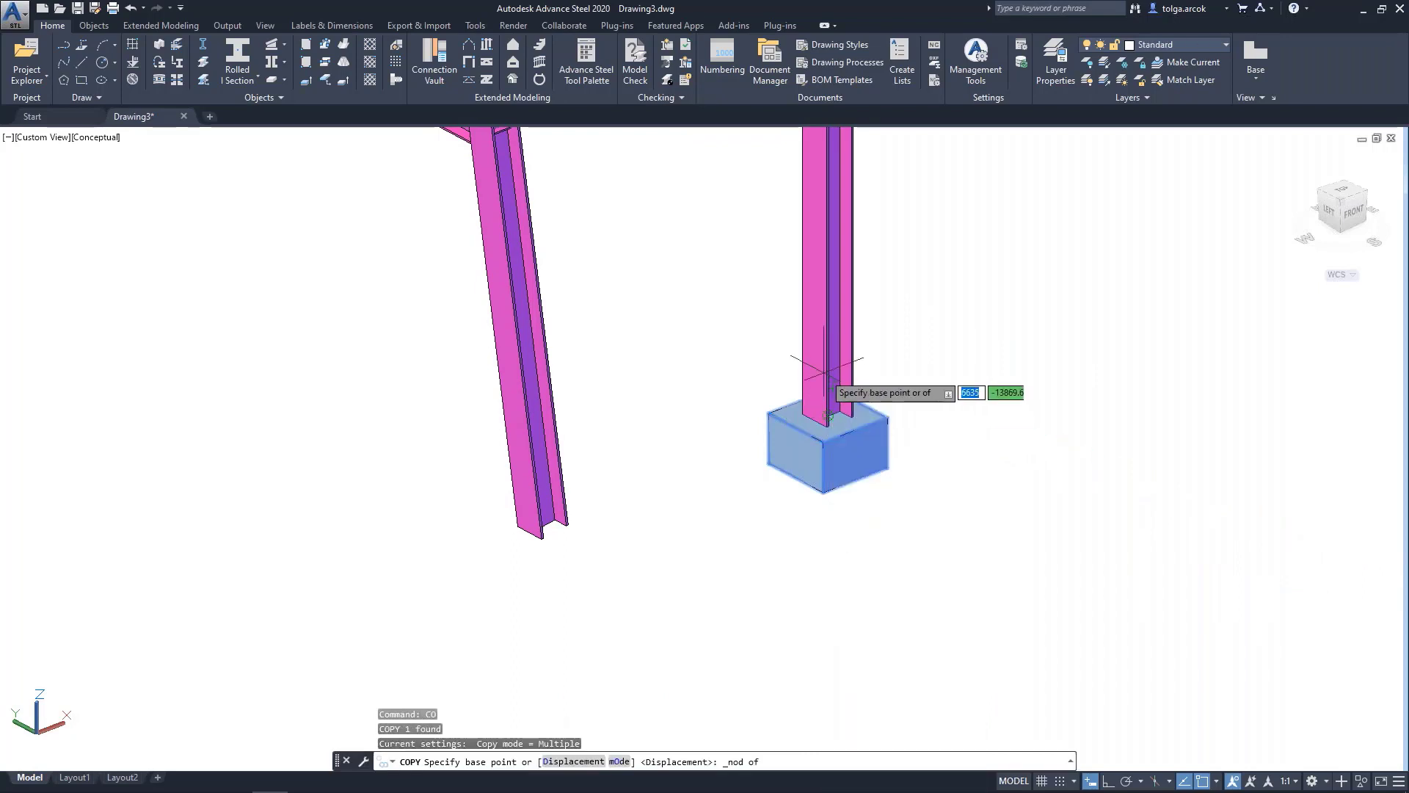
pyautogui.click(826, 416)
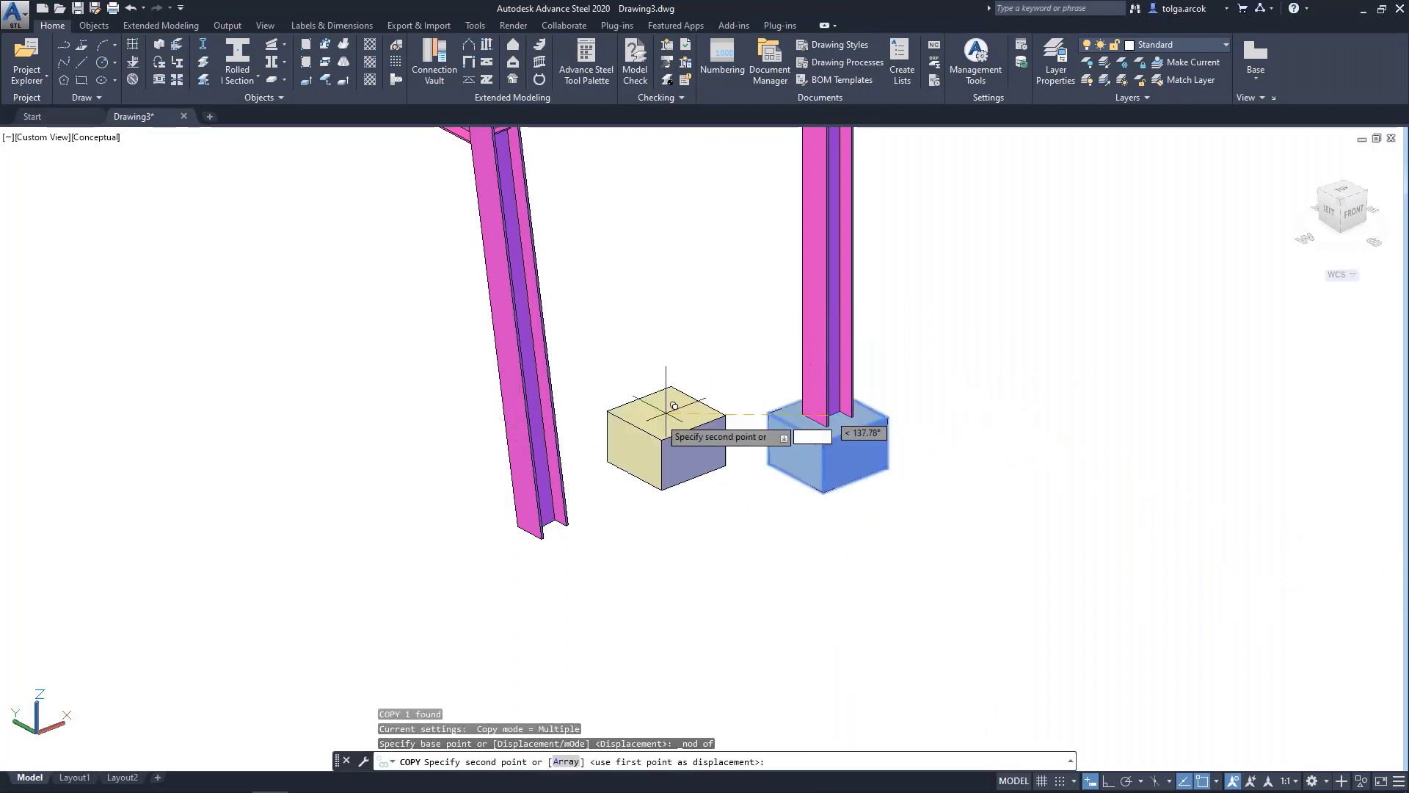
pyautogui.keyDown('shift'); pyautogui.rightClick(546, 446); pyautogui.keyUp('shift')
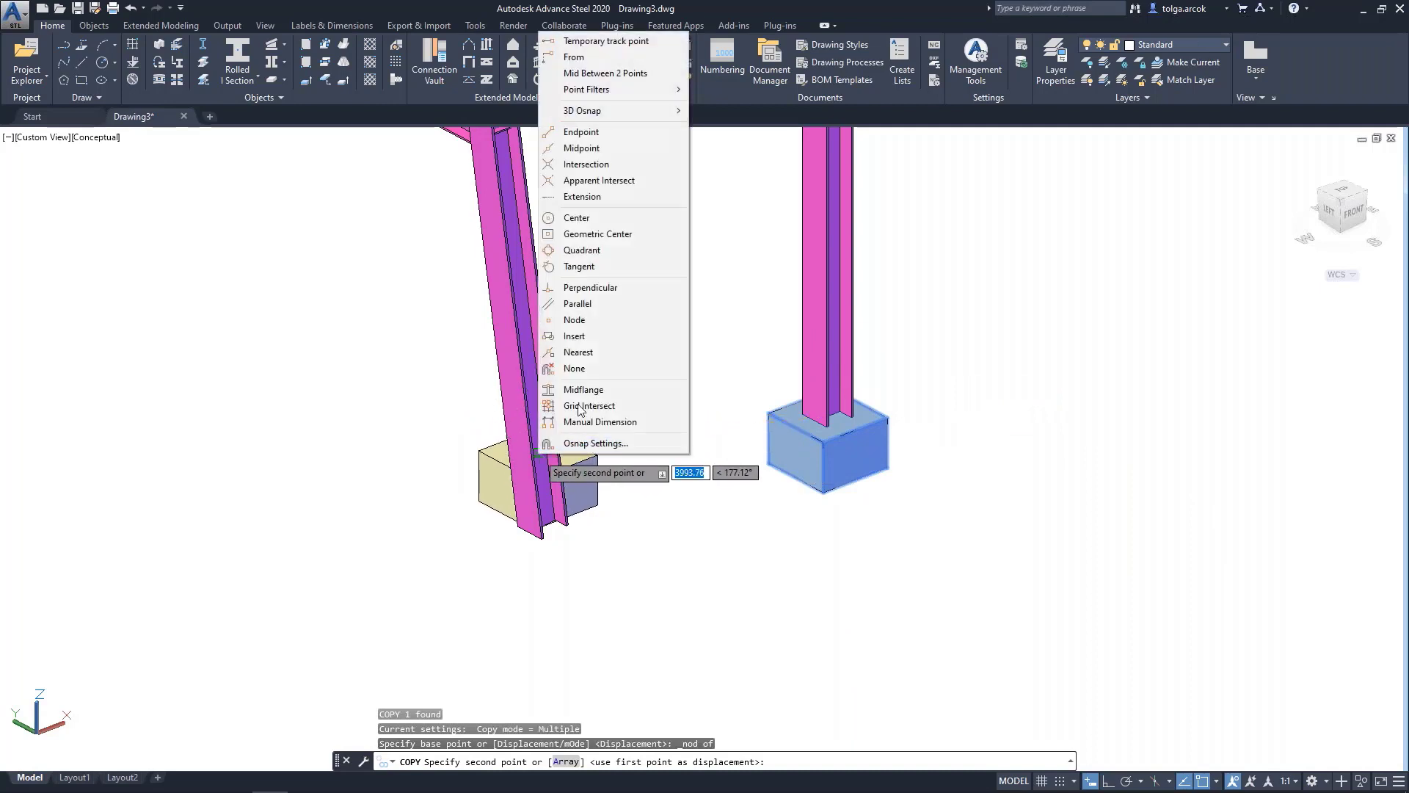
pyautogui.click(579, 323)
pyautogui.click(546, 453)
pyautogui.press('Escape')
pyautogui.press('Escape')
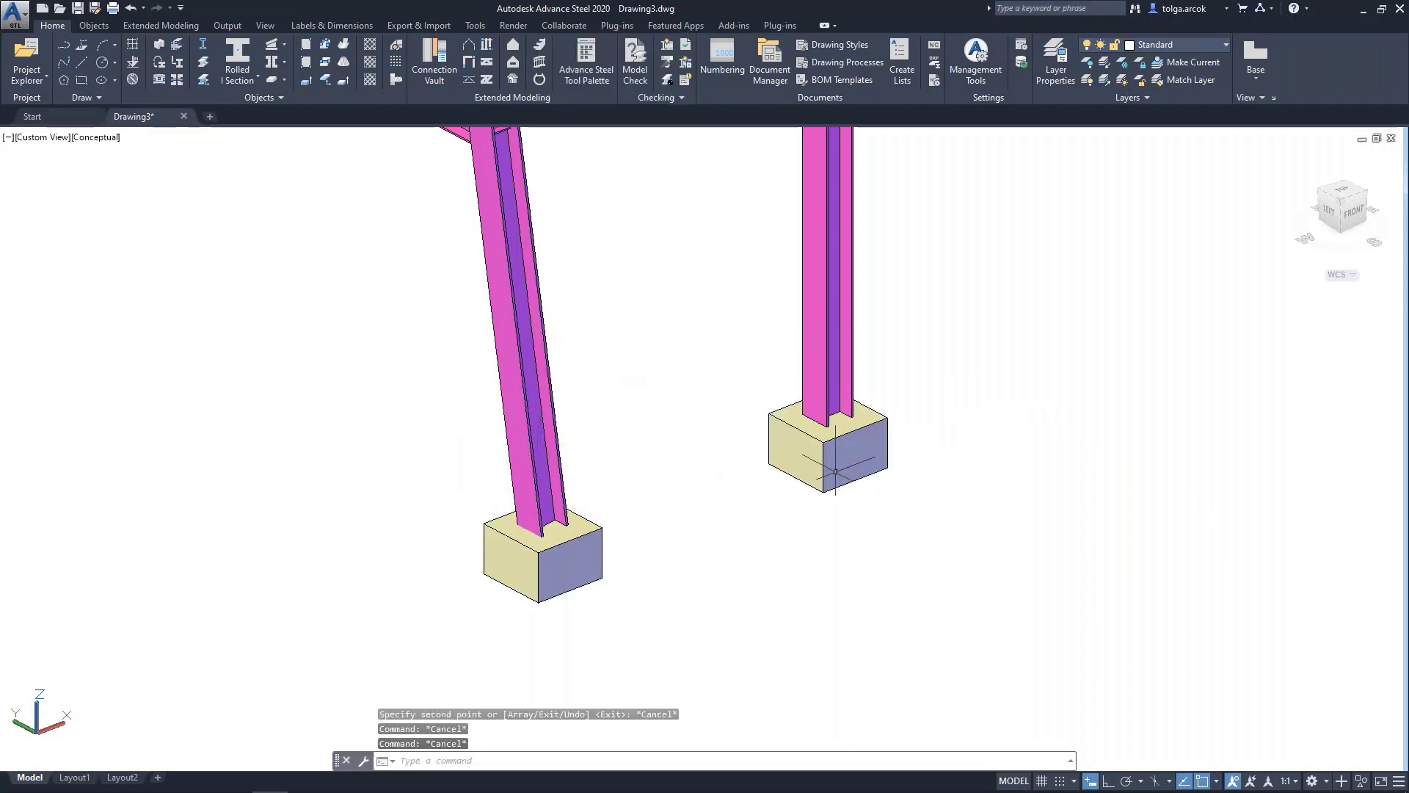
# Window-select both footings and start copying them from a node base point
pyautogui.click(907, 444)
pyautogui.click(613, 563)
pyautogui.scroll(-5, 685, 478)
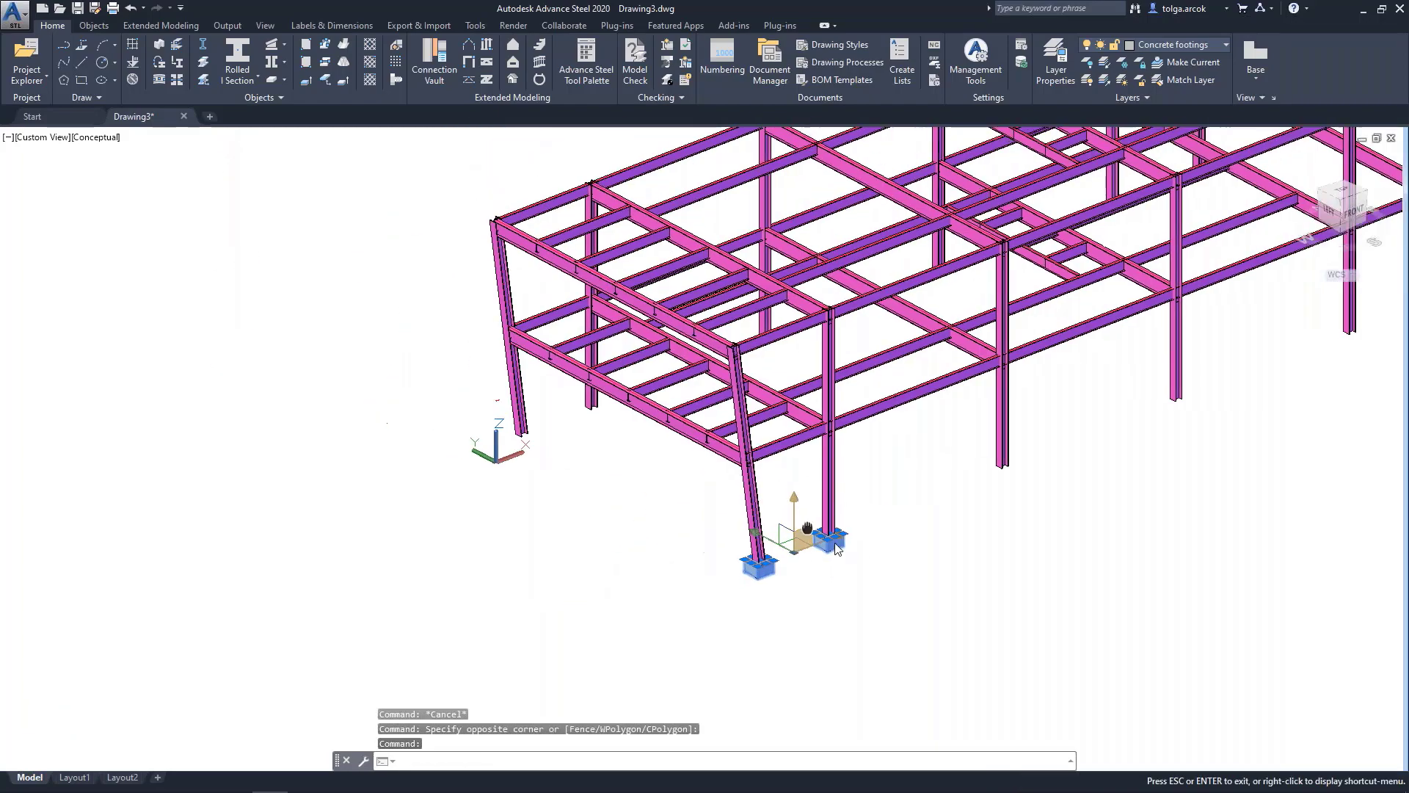
pyautogui.write('o')
pyautogui.press('Return')
pyautogui.scroll(5, 833, 519)
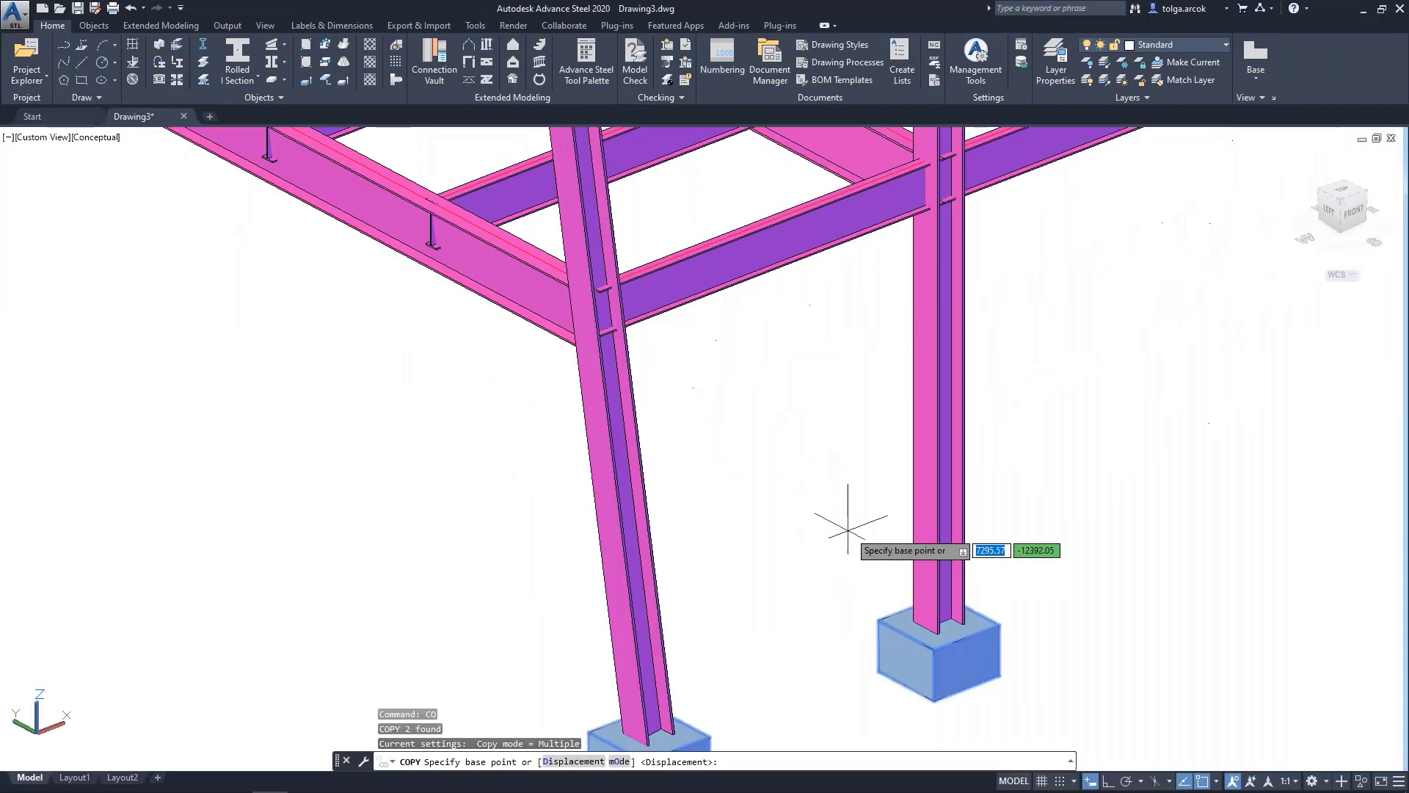
pyautogui.keyDown('shift'); pyautogui.rightClick(926, 536); pyautogui.keyUp('shift')
pyautogui.click(963, 401)
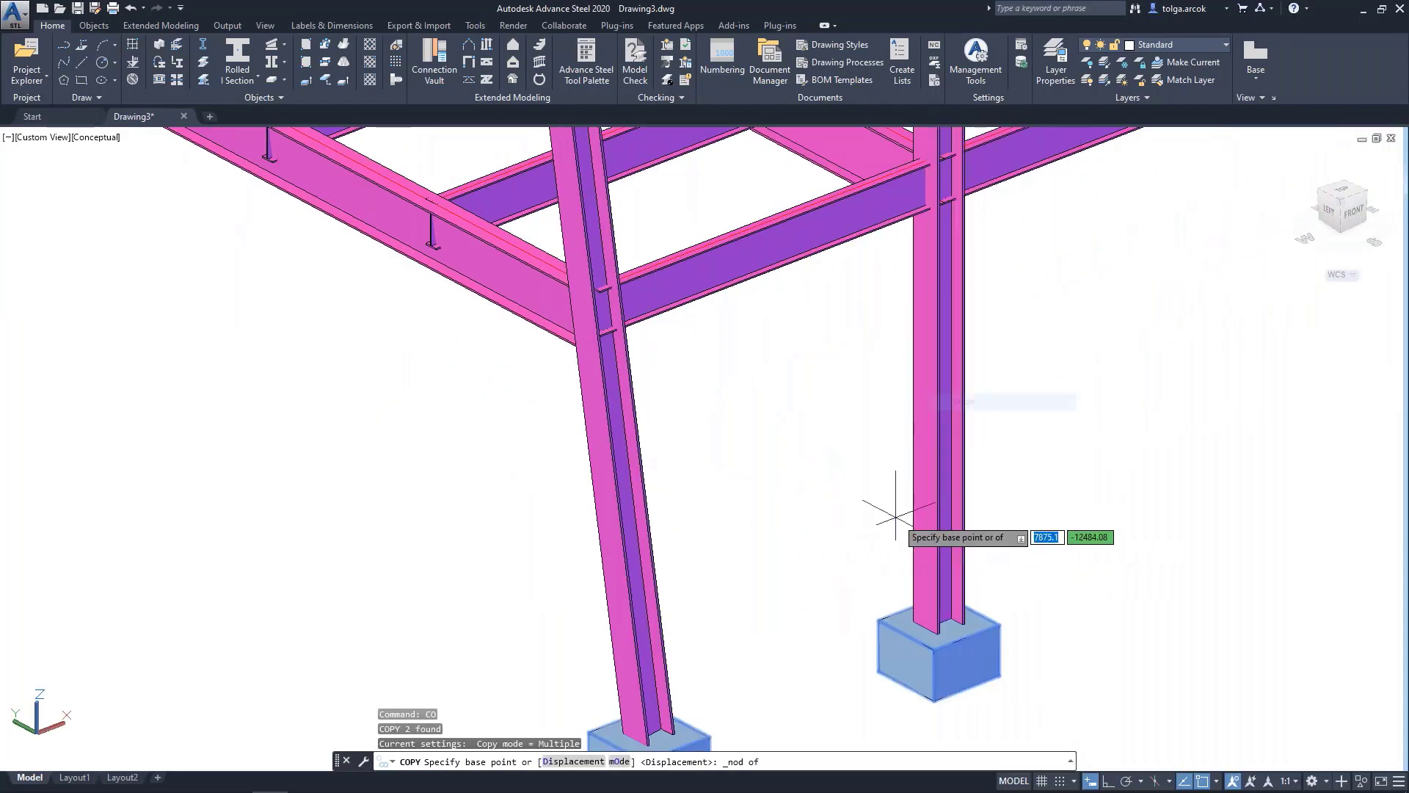
pyautogui.scroll(-3, 903, 503)
pyautogui.click(913, 557)
# Drop the copied footing pair at the next column bases using node snap
pyautogui.scroll(2, 759, 476)
pyautogui.scroll(3, 834, 481)
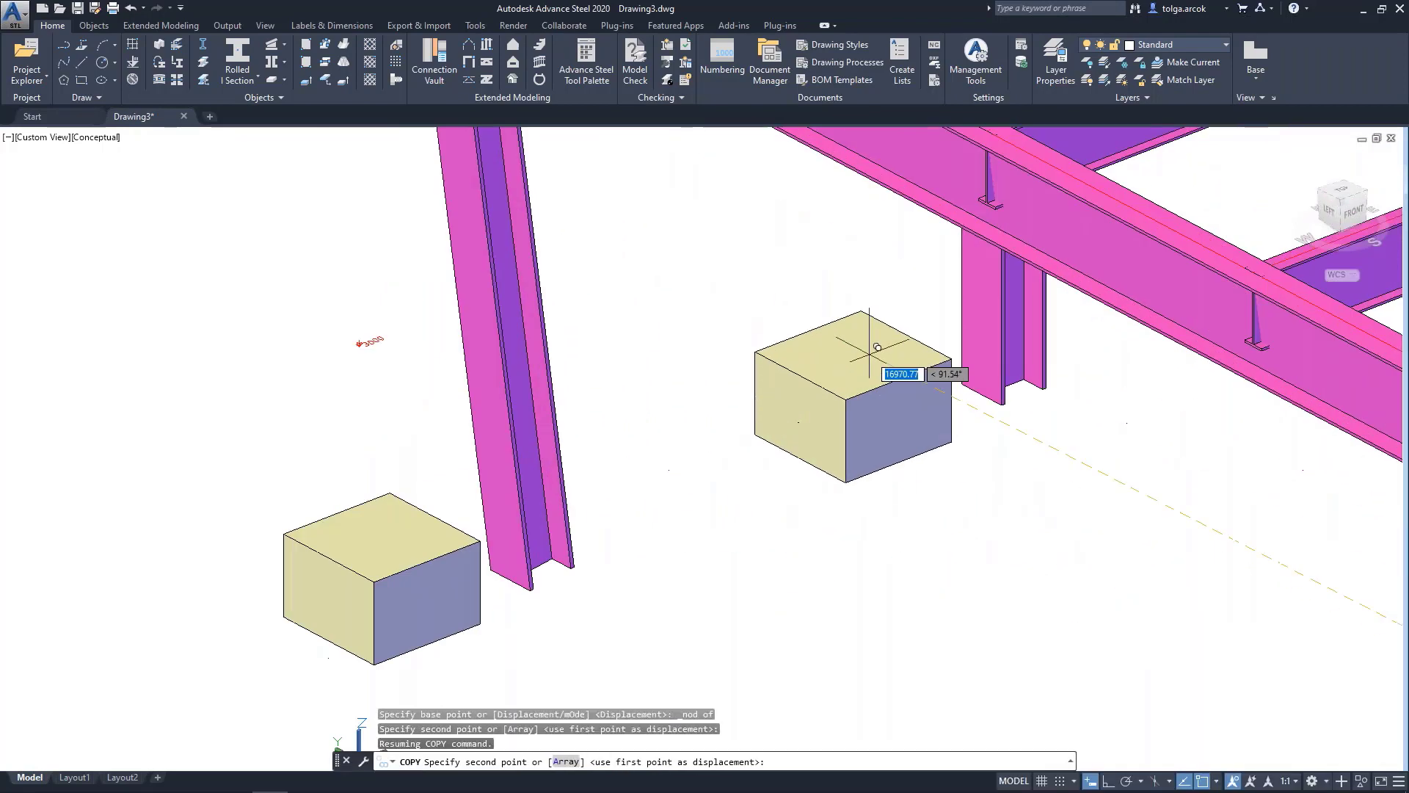
pyautogui.scroll(3, 866, 346)
pyautogui.keyDown('shift'); pyautogui.rightClick(771, 370); pyautogui.keyUp('shift')
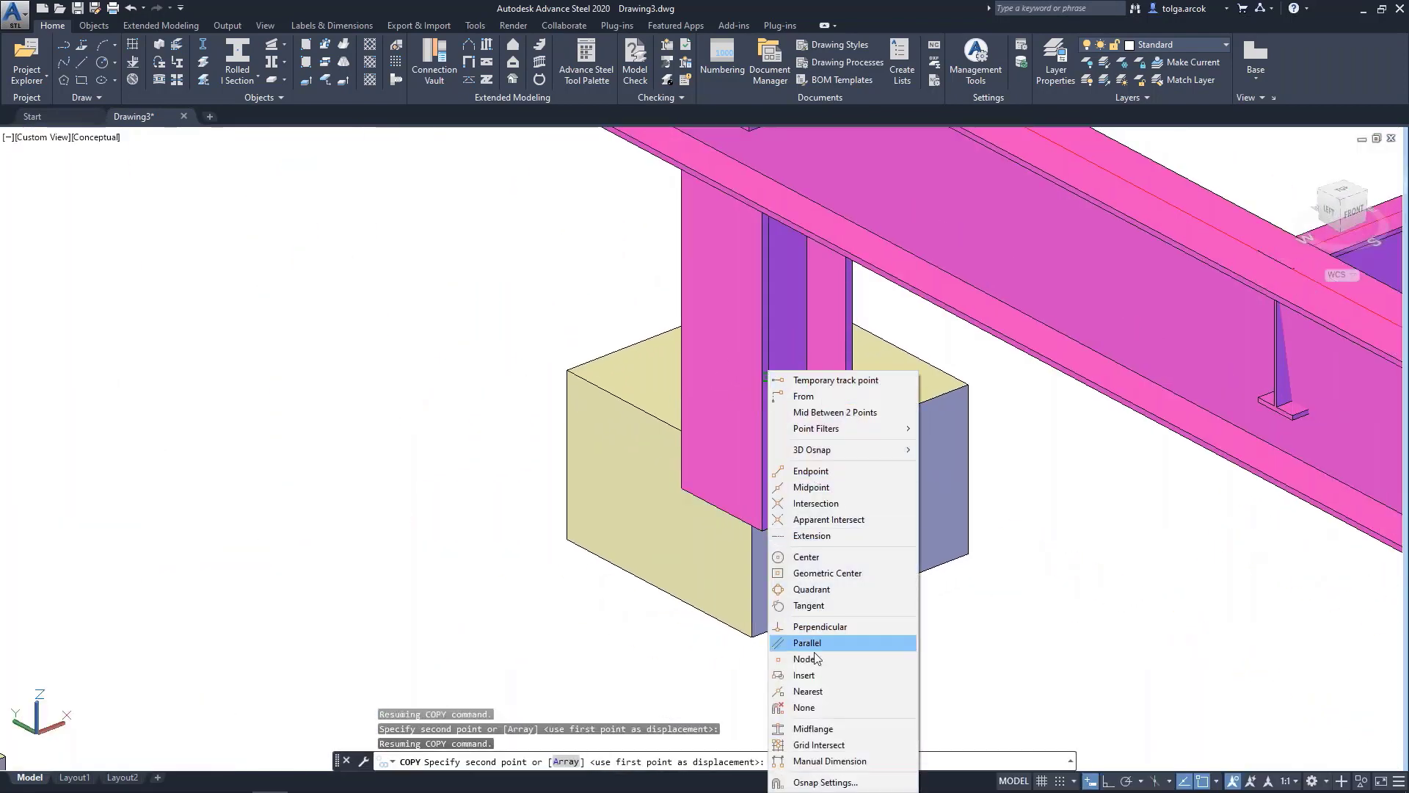
pyautogui.click(807, 649)
pyautogui.click(800, 367)
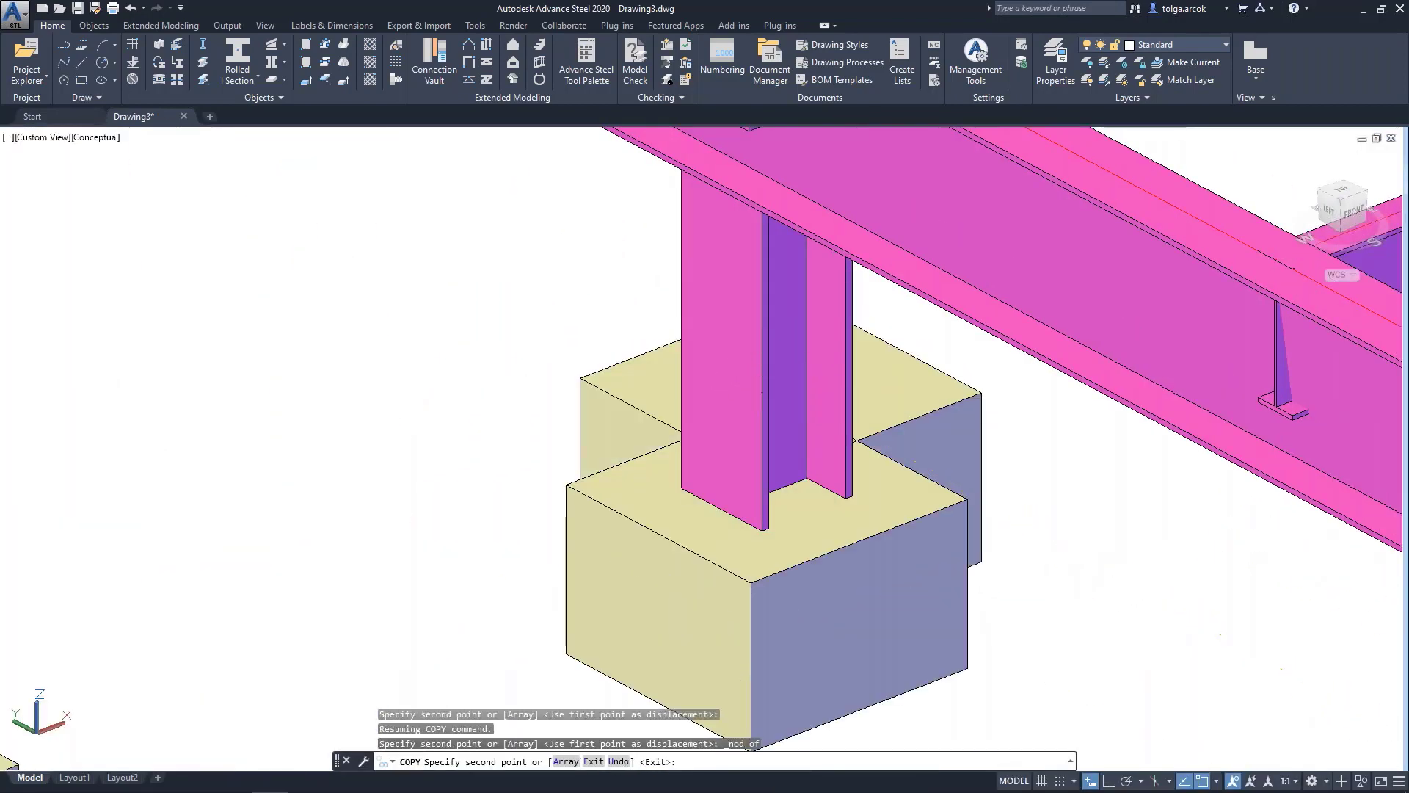
pyautogui.press('Escape')
pyautogui.press('Escape')
pyautogui.scroll(-5, 838, 405)
pyautogui.moveTo(838, 406)
pyautogui.keyDown('shift'); pyautogui.mouseDown(button='middle')
pyautogui.moveTo(930, 472)
pyautogui.moveTo(796, 455)
pyautogui.moveTo(784, 480)
pyautogui.mouseUp(button='middle'); pyautogui.keyUp('shift')
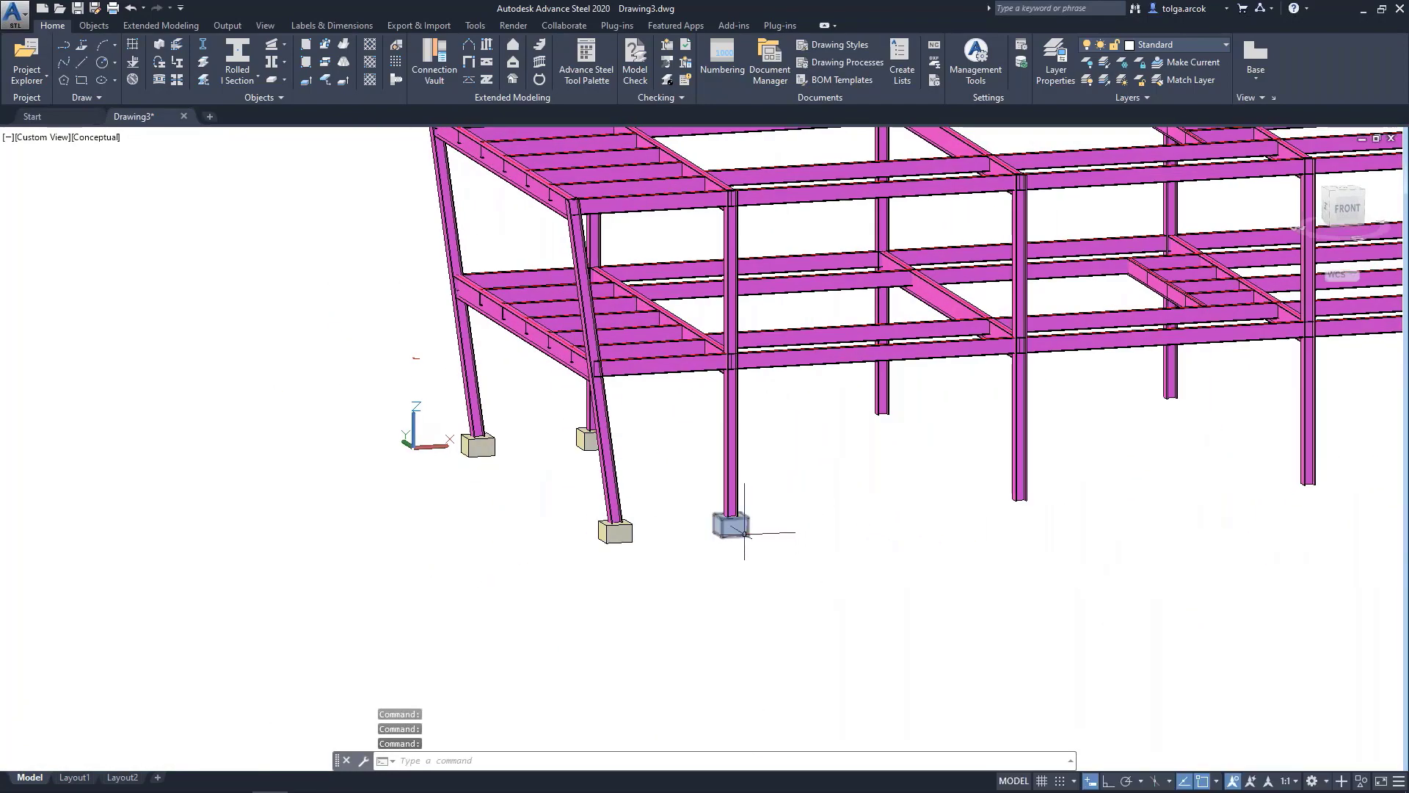
pyautogui.moveTo(783, 450); pyautogui.dragTo(697, 431, button='middle')
# Select the two straight-column footings and start a CO copy from a node base point
pyautogui.click(550, 409)
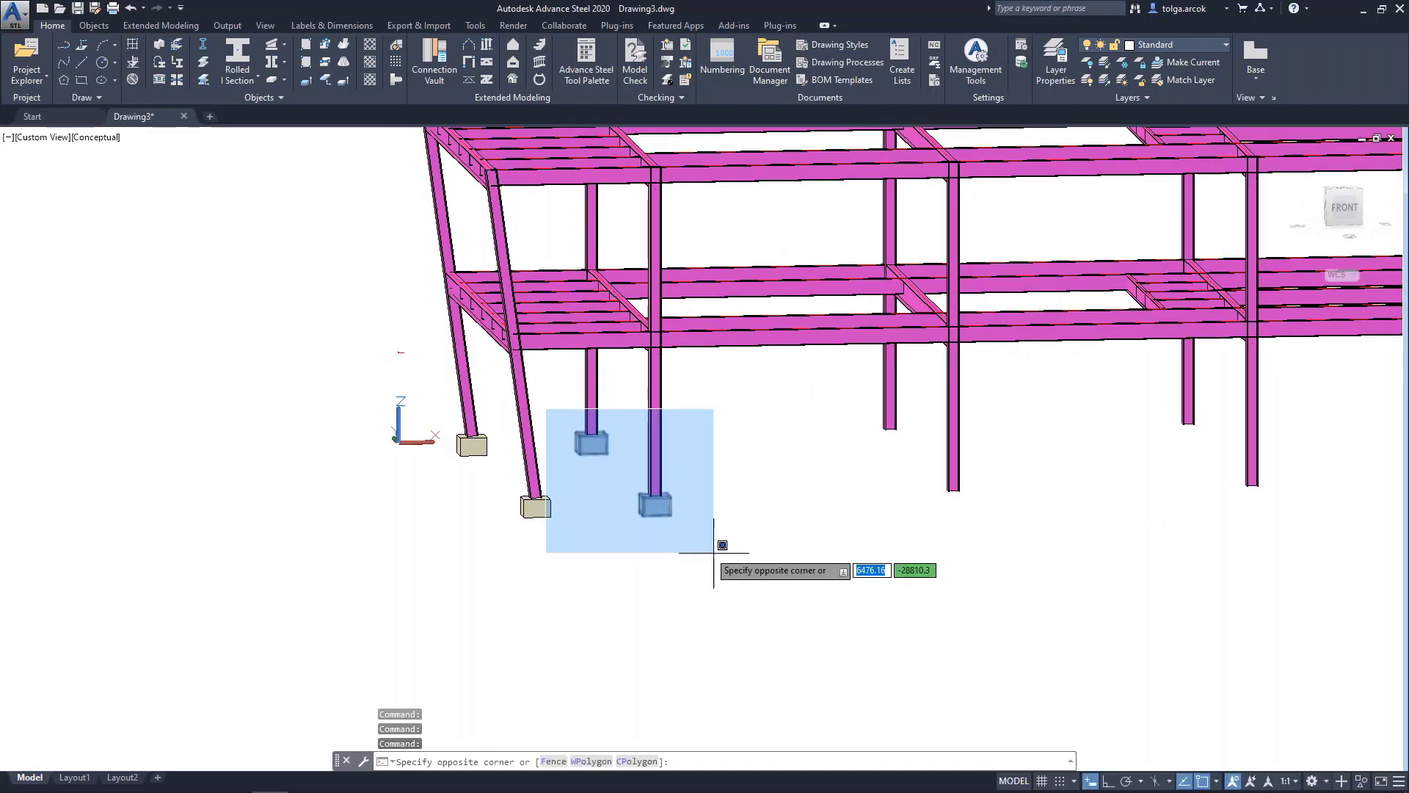
pyautogui.click(727, 562)
pyautogui.write('CO')
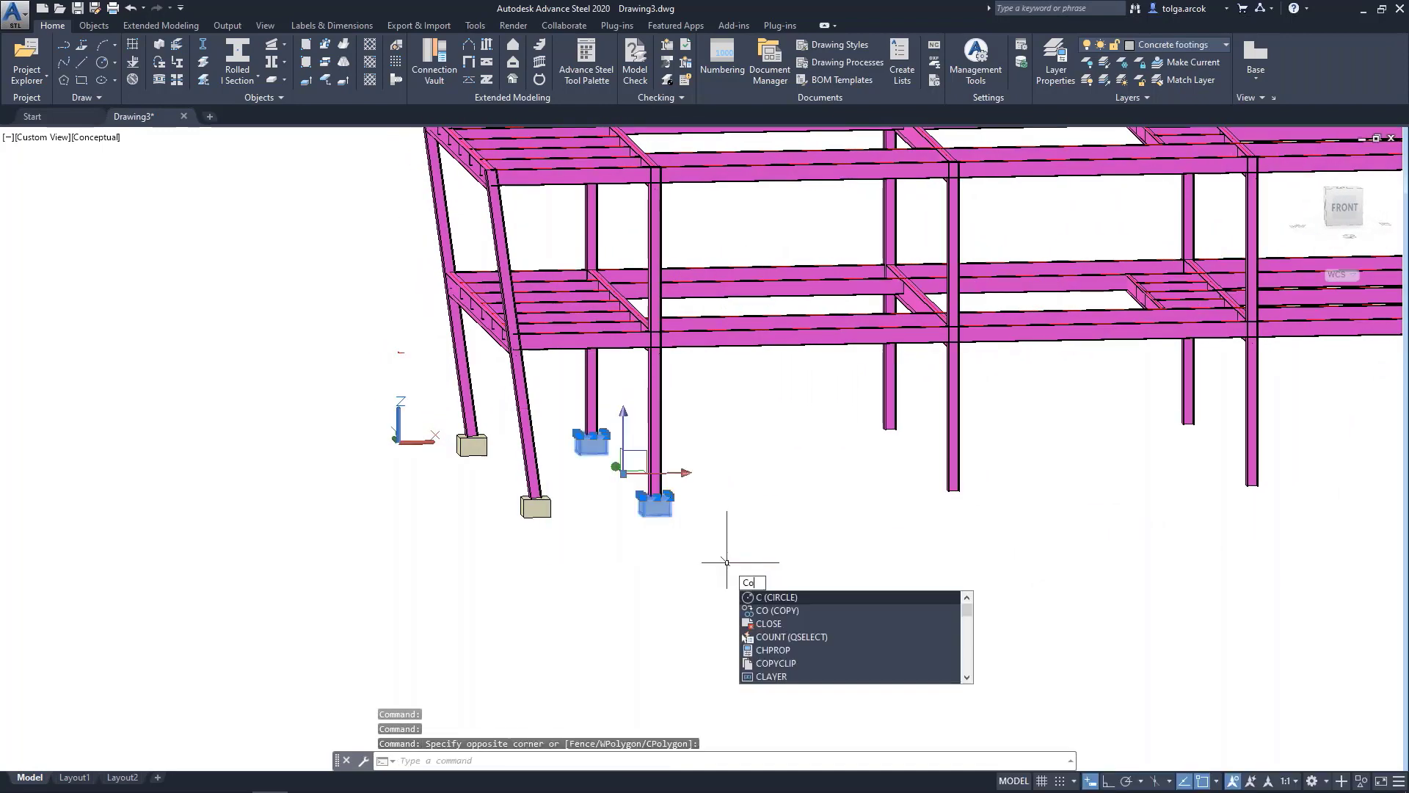
pyautogui.press('Return')
pyautogui.scroll(4, 653, 502)
pyautogui.scroll(3, 642, 492)
pyautogui.keyDown('shift'); pyautogui.rightClick(637, 478); pyautogui.keyUp('shift')
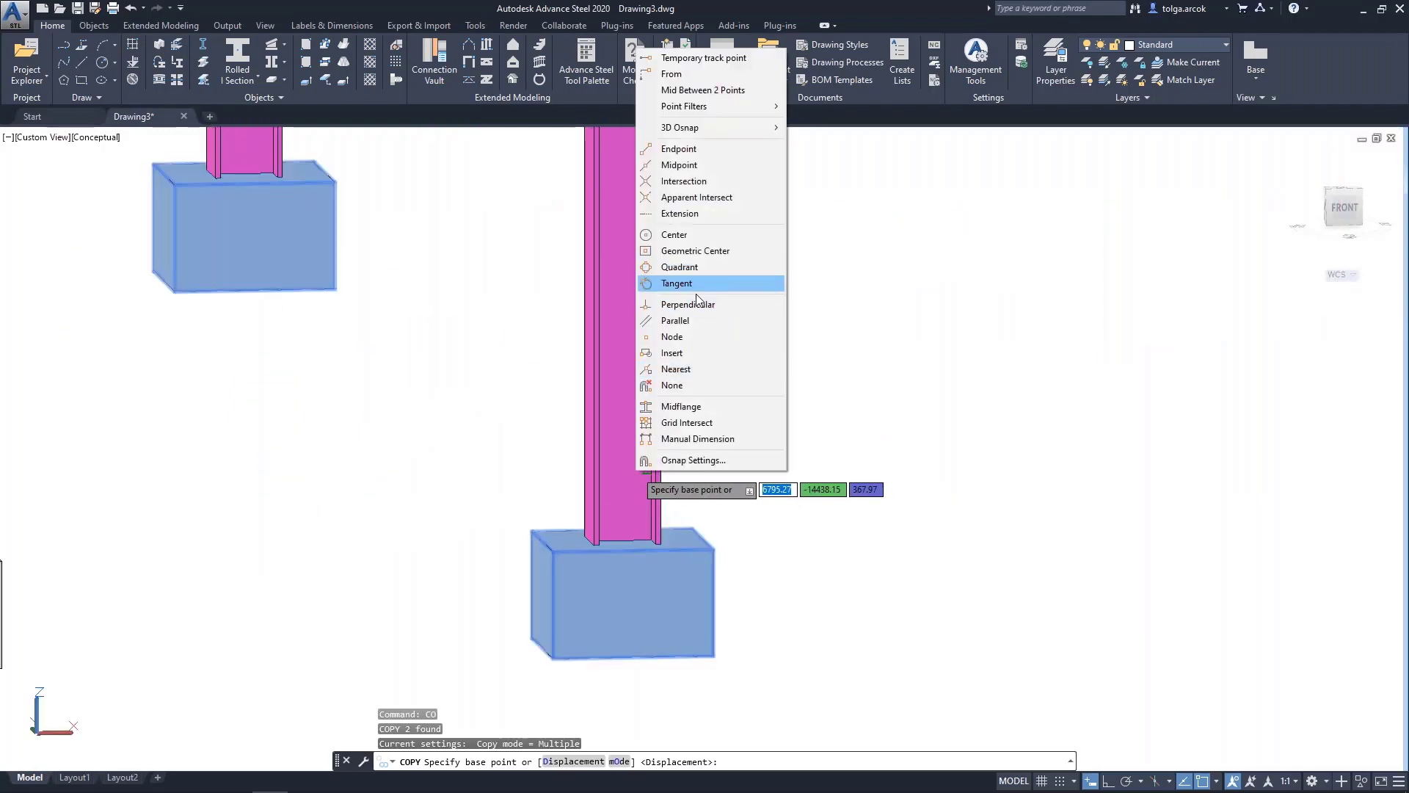
pyautogui.click(687, 337)
pyautogui.scroll(-3, 815, 400)
pyautogui.scroll(-3, 844, 440)
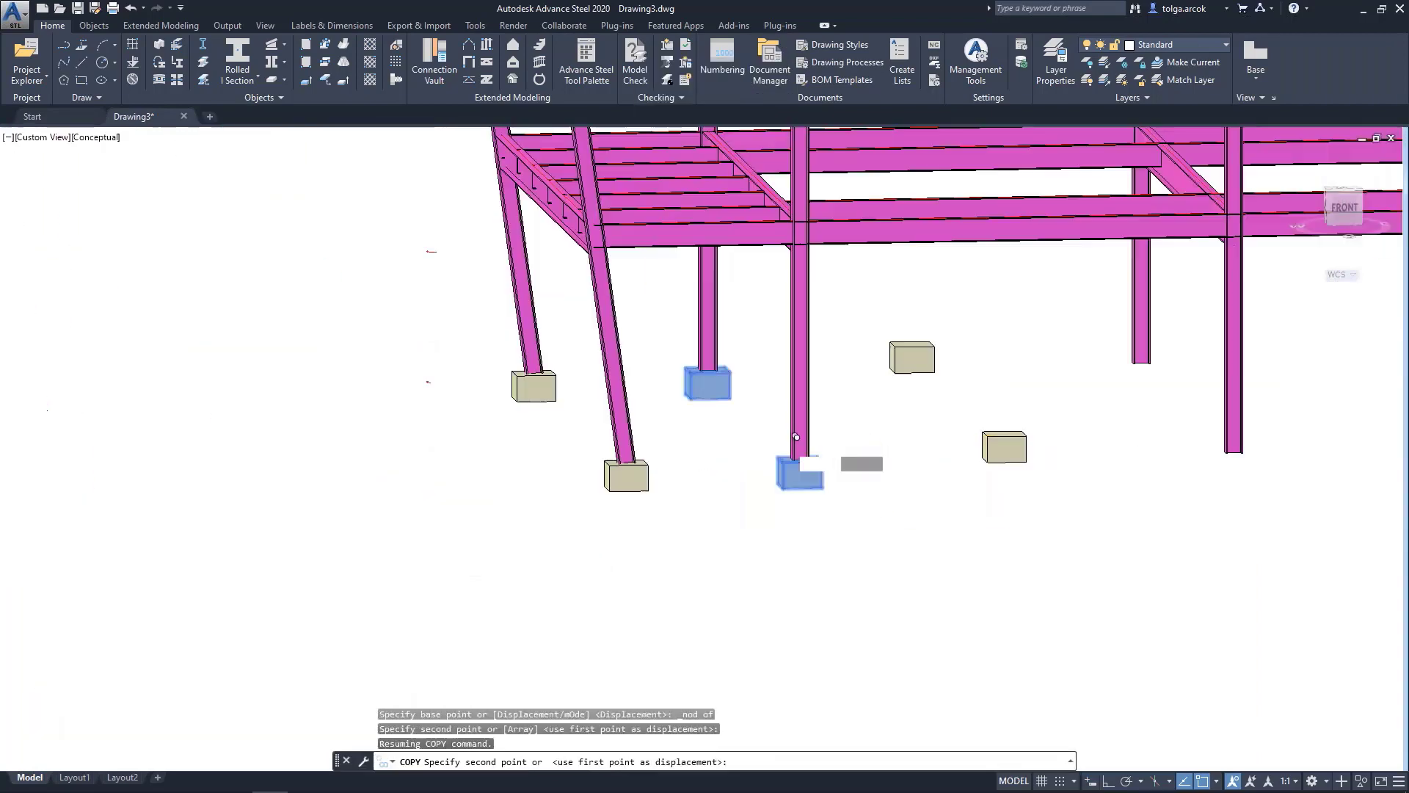
pyautogui.scroll(-1, 807, 433)
pyautogui.scroll(-2, 808, 425)
pyautogui.scroll(2, 763, 418)
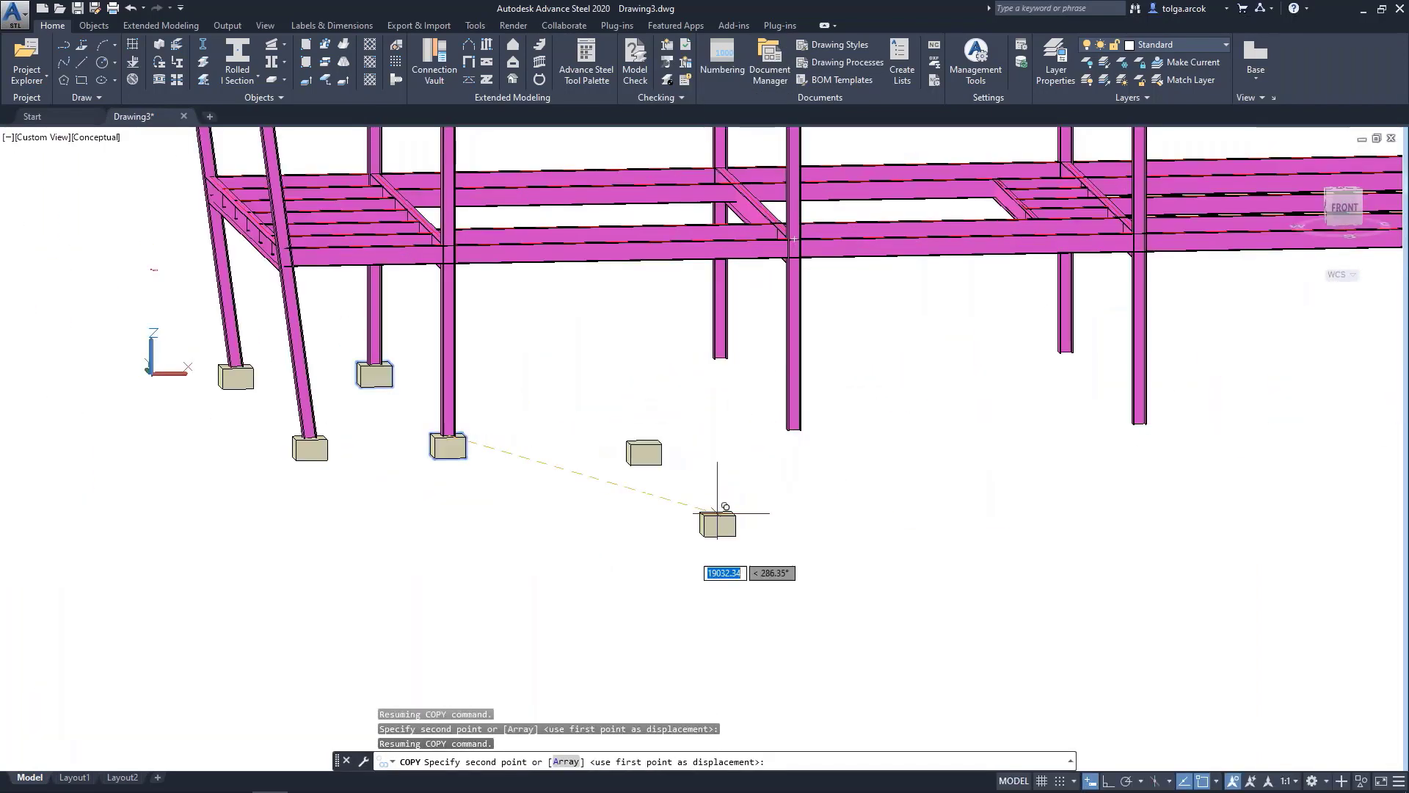
# Switch the copy to an evenly spaced array of 4 items
pyautogui.click(563, 763)
pyautogui.scroll(-3, 821, 389)
pyautogui.scroll(4, 789, 415)
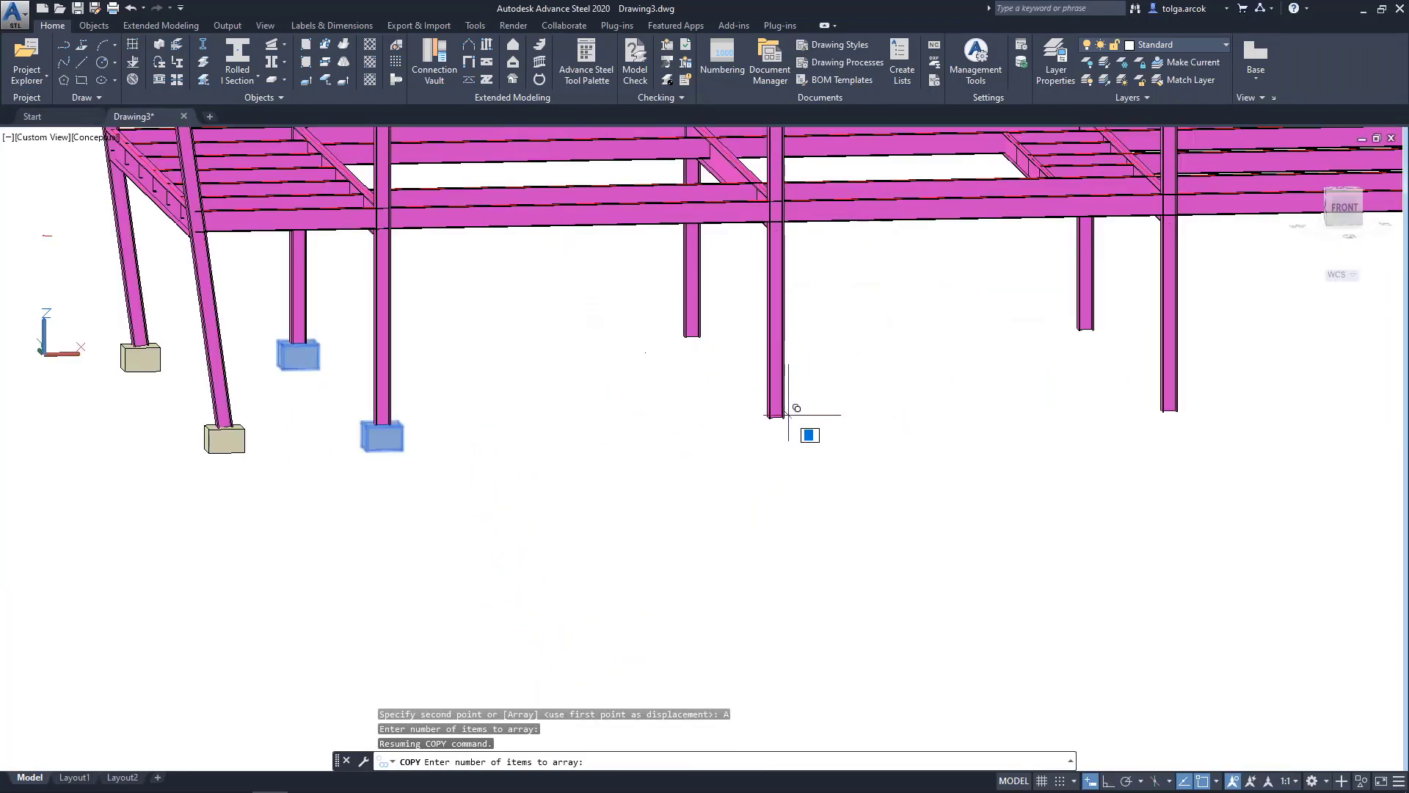
pyautogui.scroll(-2, 789, 415)
pyautogui.write('4')
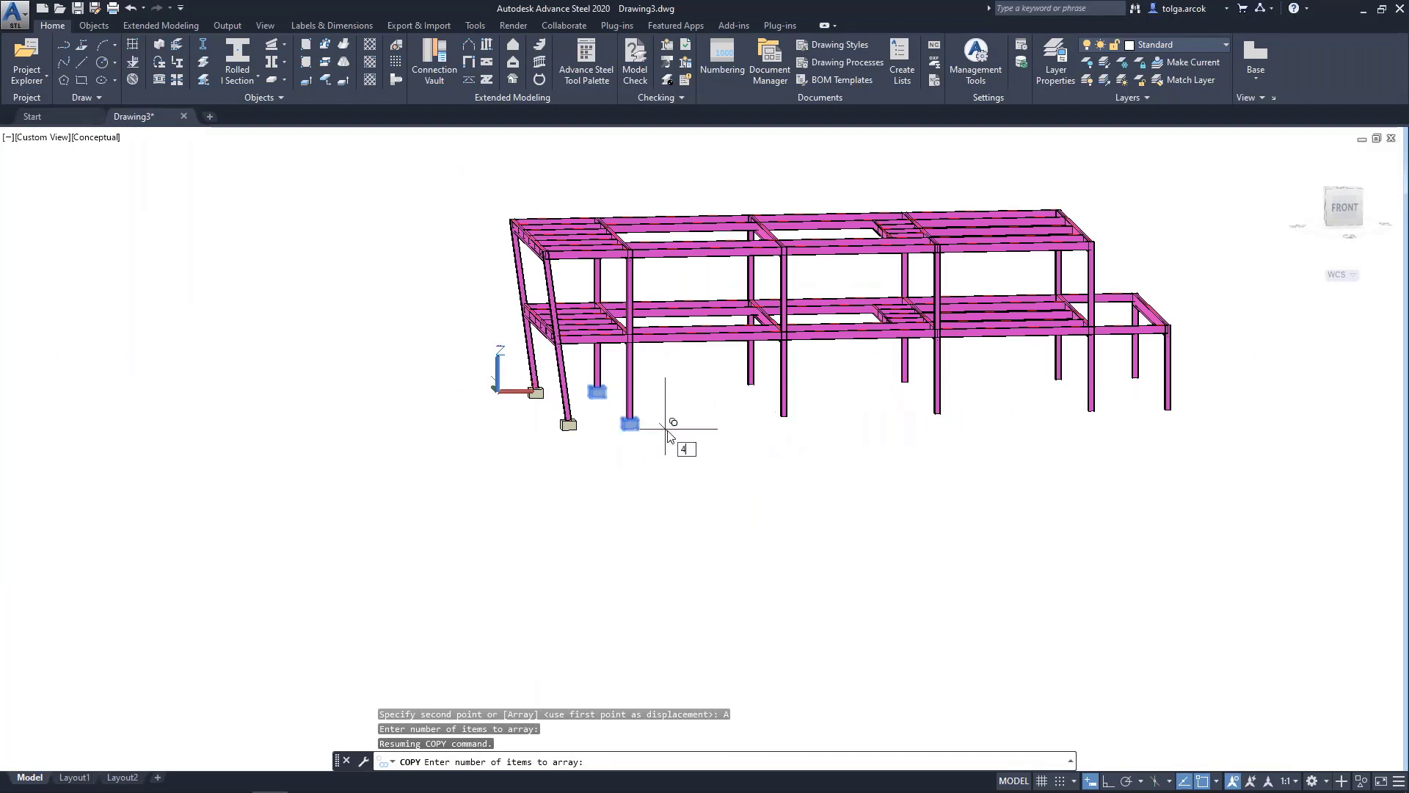
pyautogui.press('Return')
pyautogui.scroll(6, 733, 414)
pyautogui.scroll(-3, 788, 403)
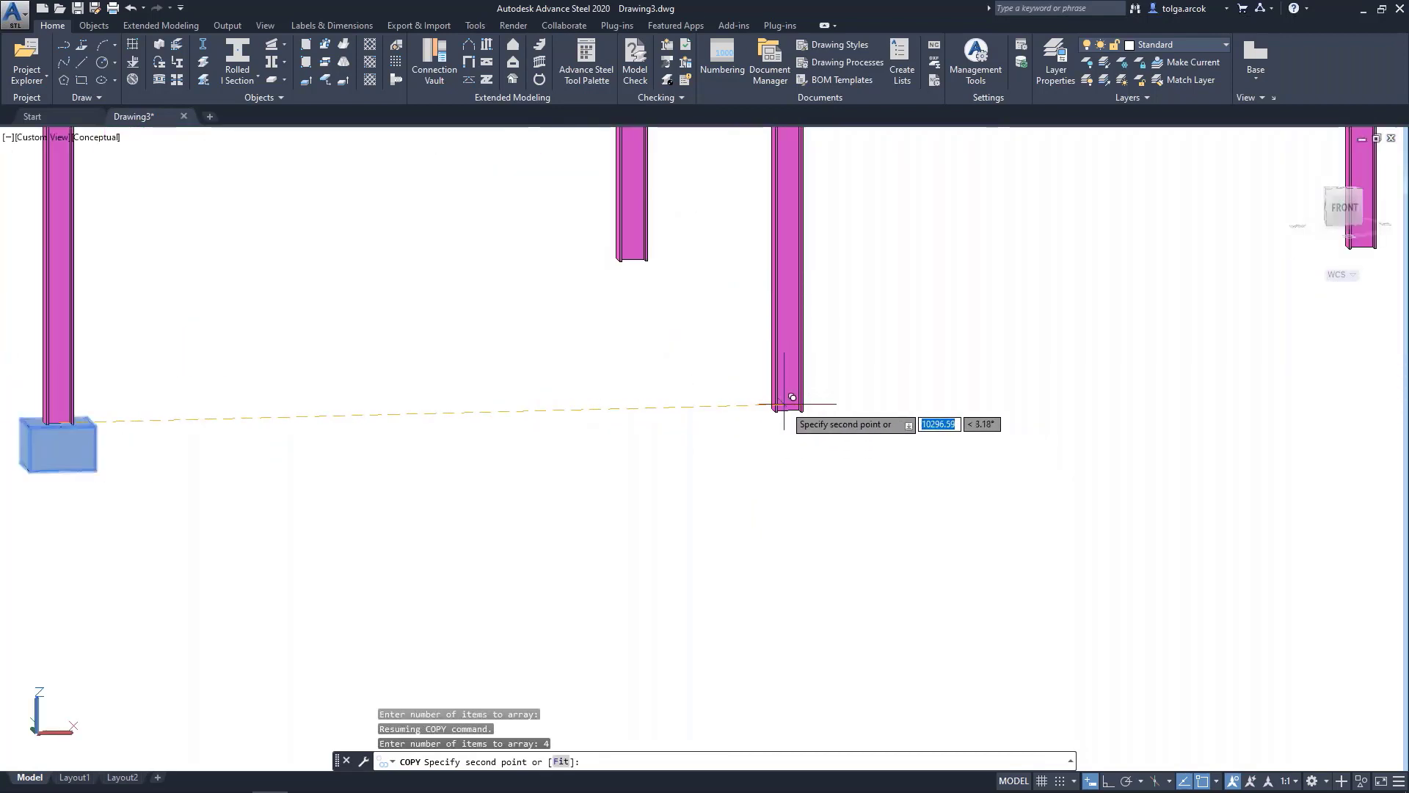
pyautogui.scroll(5, 788, 400)
pyautogui.scroll(5, 795, 394)
# Snap the array to a column node to place footings along the rows
pyautogui.keyDown('shift'); pyautogui.rightClick(790, 371); pyautogui.keyUp('shift')
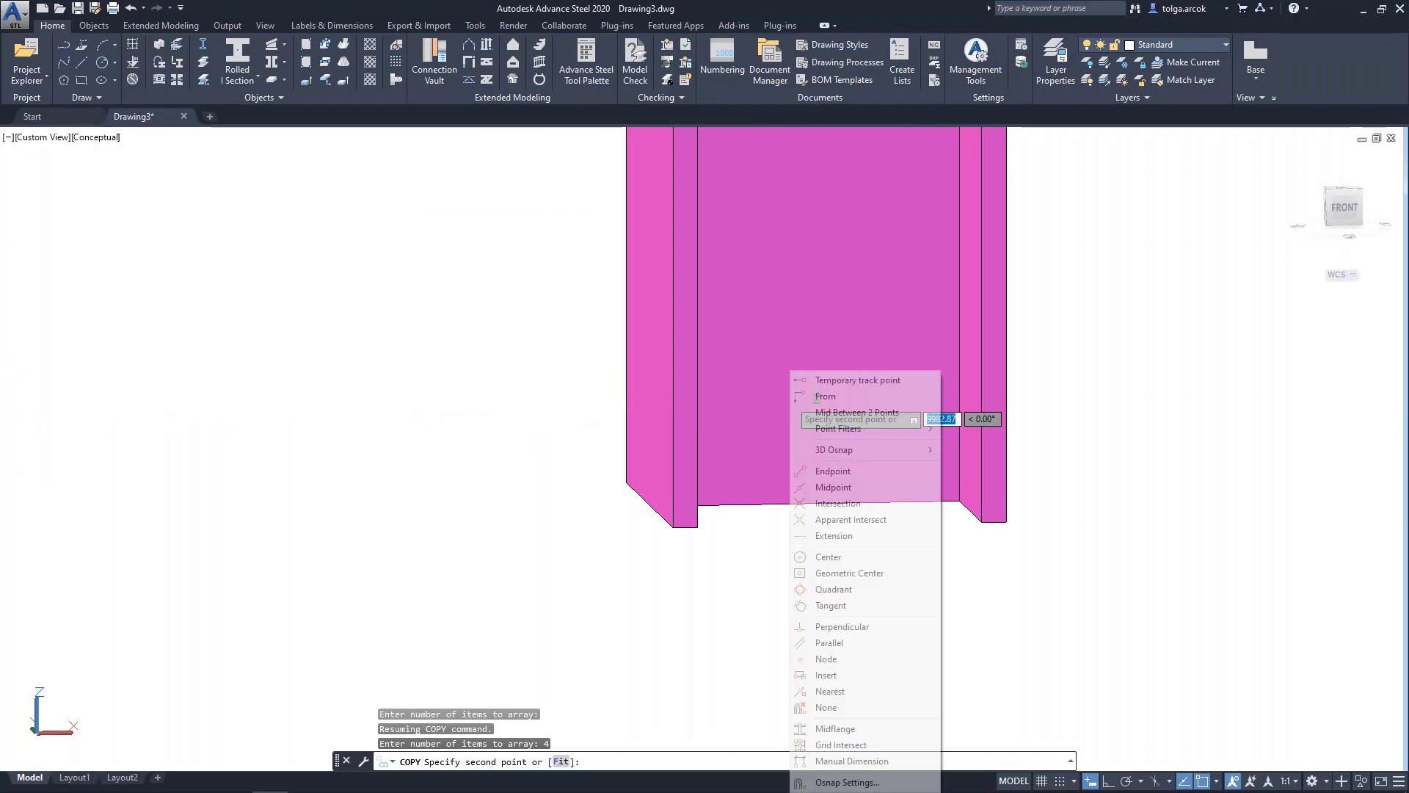
pyautogui.click(820, 659)
pyautogui.scroll(-5, 817, 426)
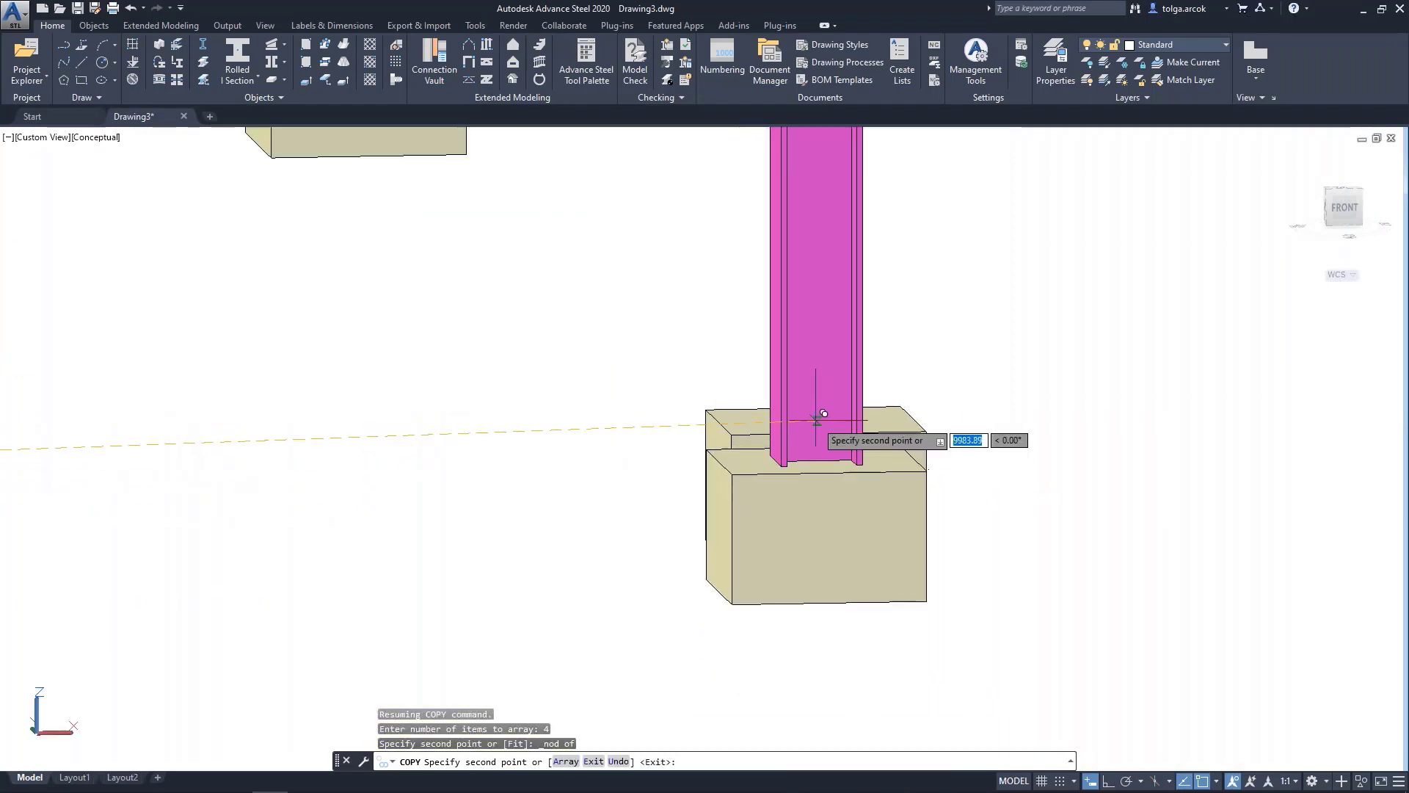
pyautogui.scroll(-10, 843, 411)
pyautogui.scroll(-4, 834, 418)
pyautogui.scroll(7, 896, 418)
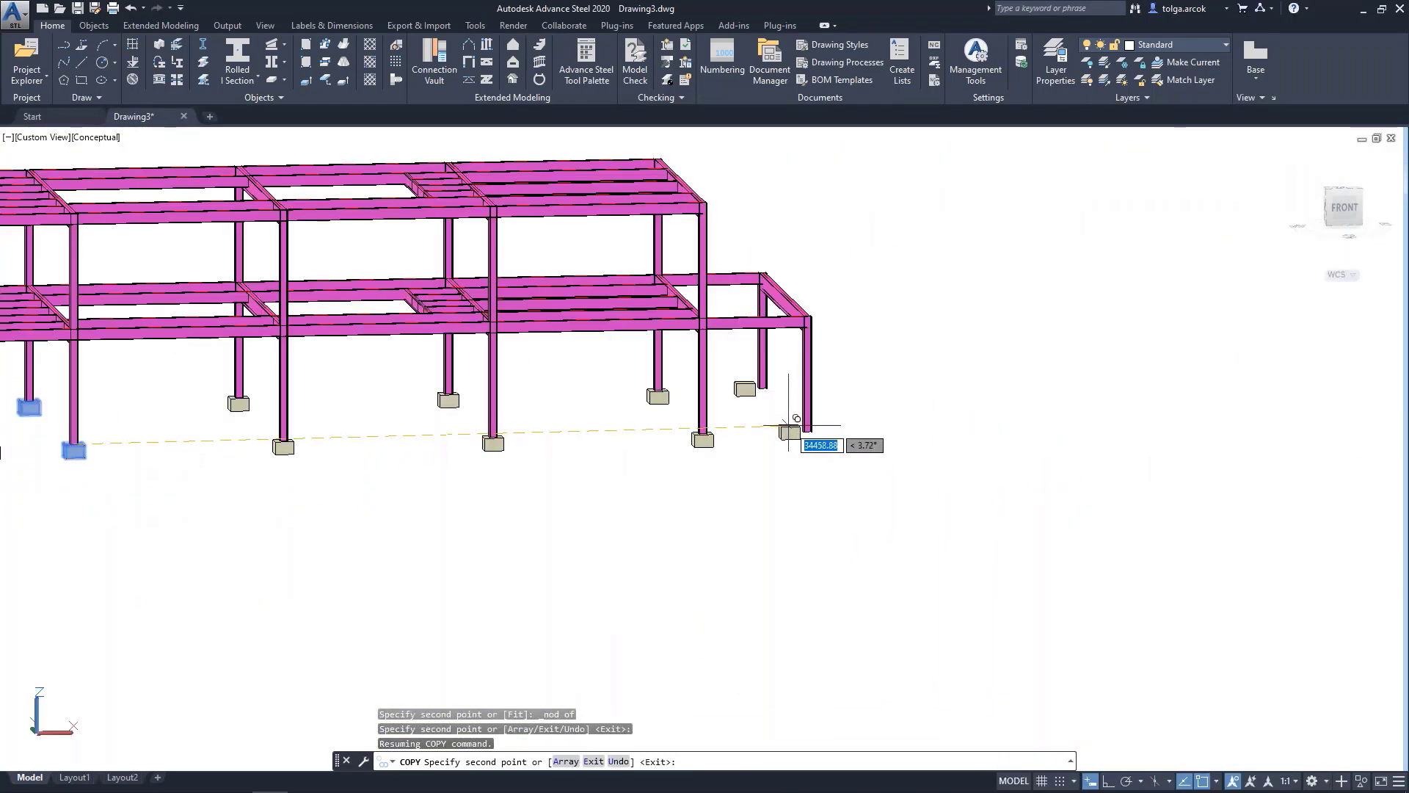
pyautogui.press('Escape')
pyautogui.scroll(3, 717, 425)
pyautogui.click(534, 333)
# Copy the two selected footings from one column base to another, snapping to Node points
pyautogui.click(747, 514)
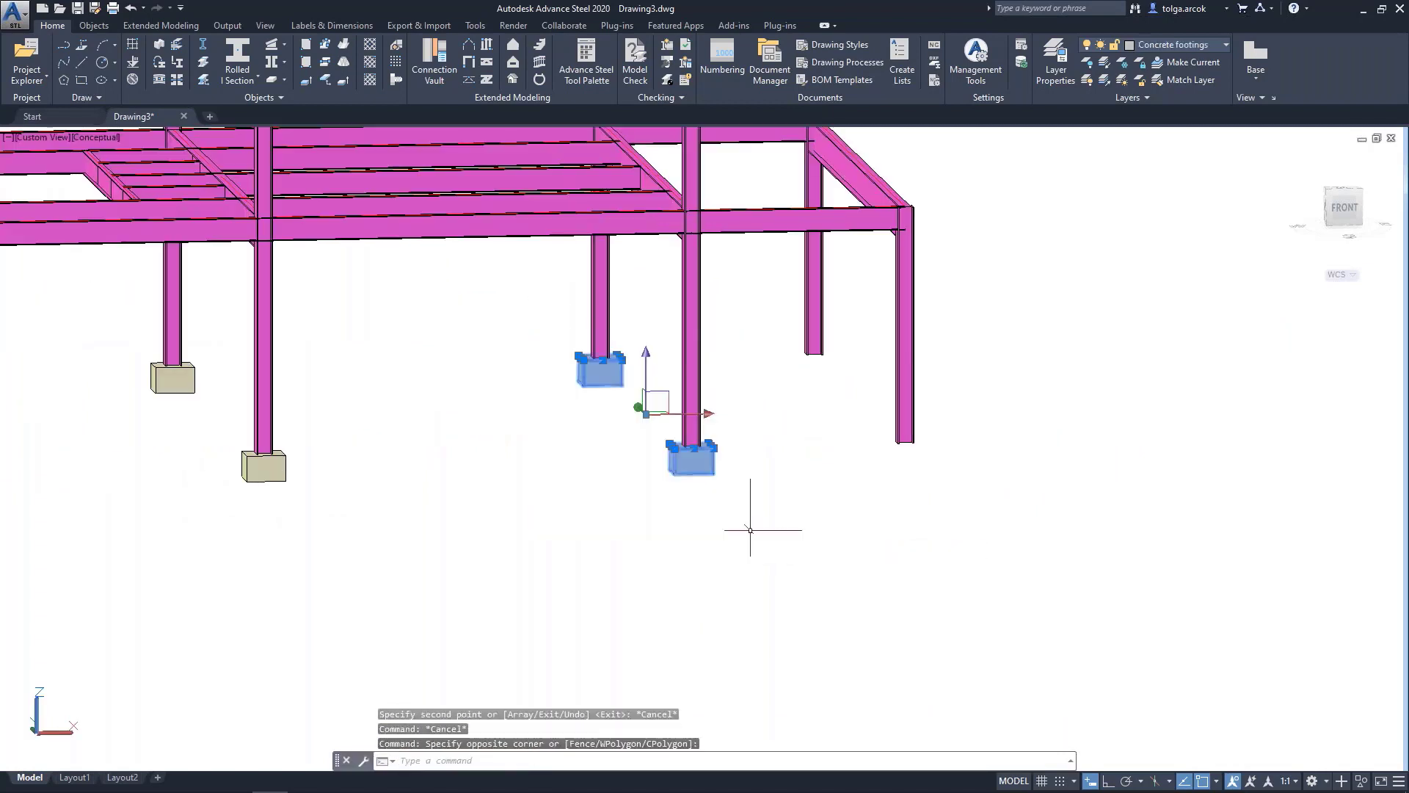
pyautogui.write('o')
pyautogui.press('Return')
pyautogui.scroll(5, 822, 411)
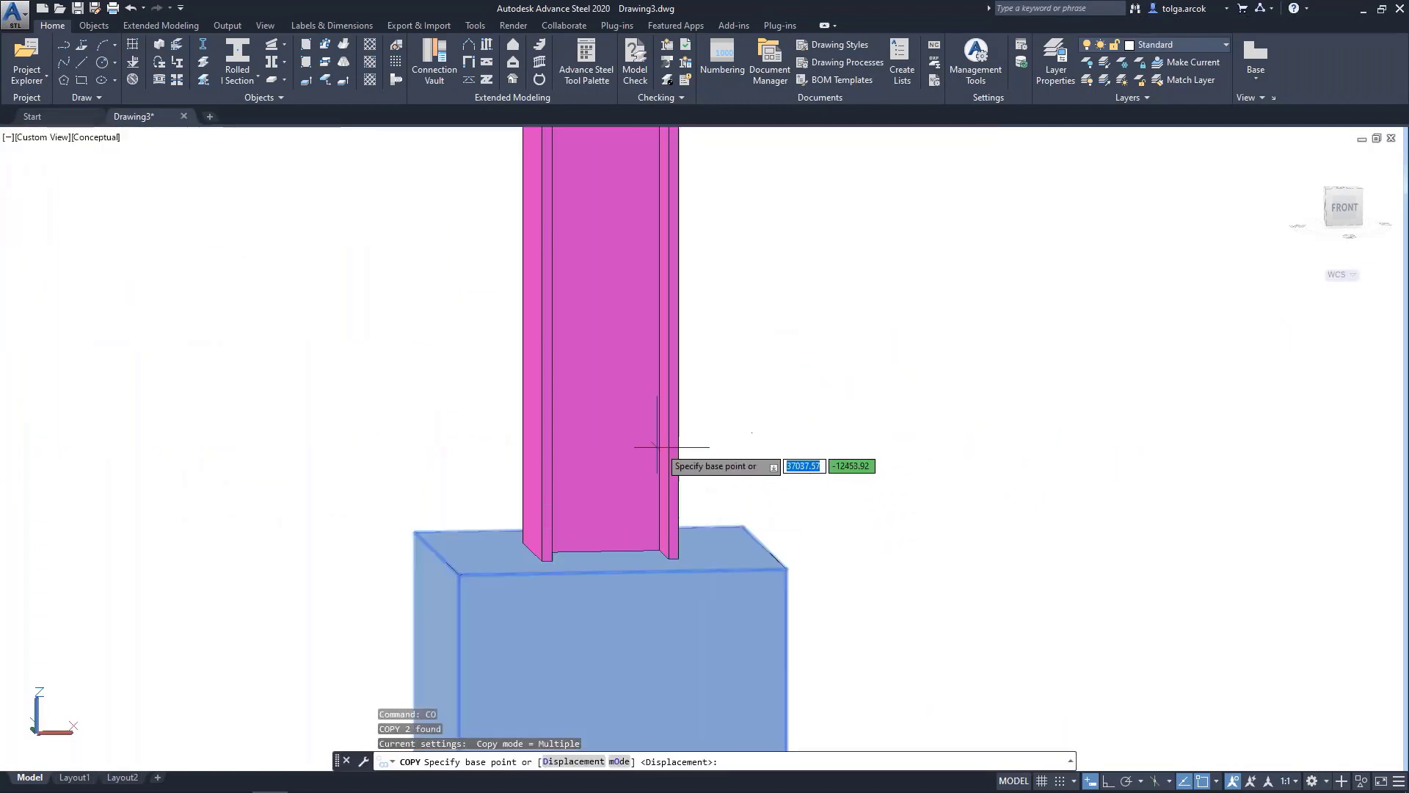
pyautogui.keyDown('shift'); pyautogui.rightClick(649, 459); pyautogui.keyUp('shift')
pyautogui.click(672, 325)
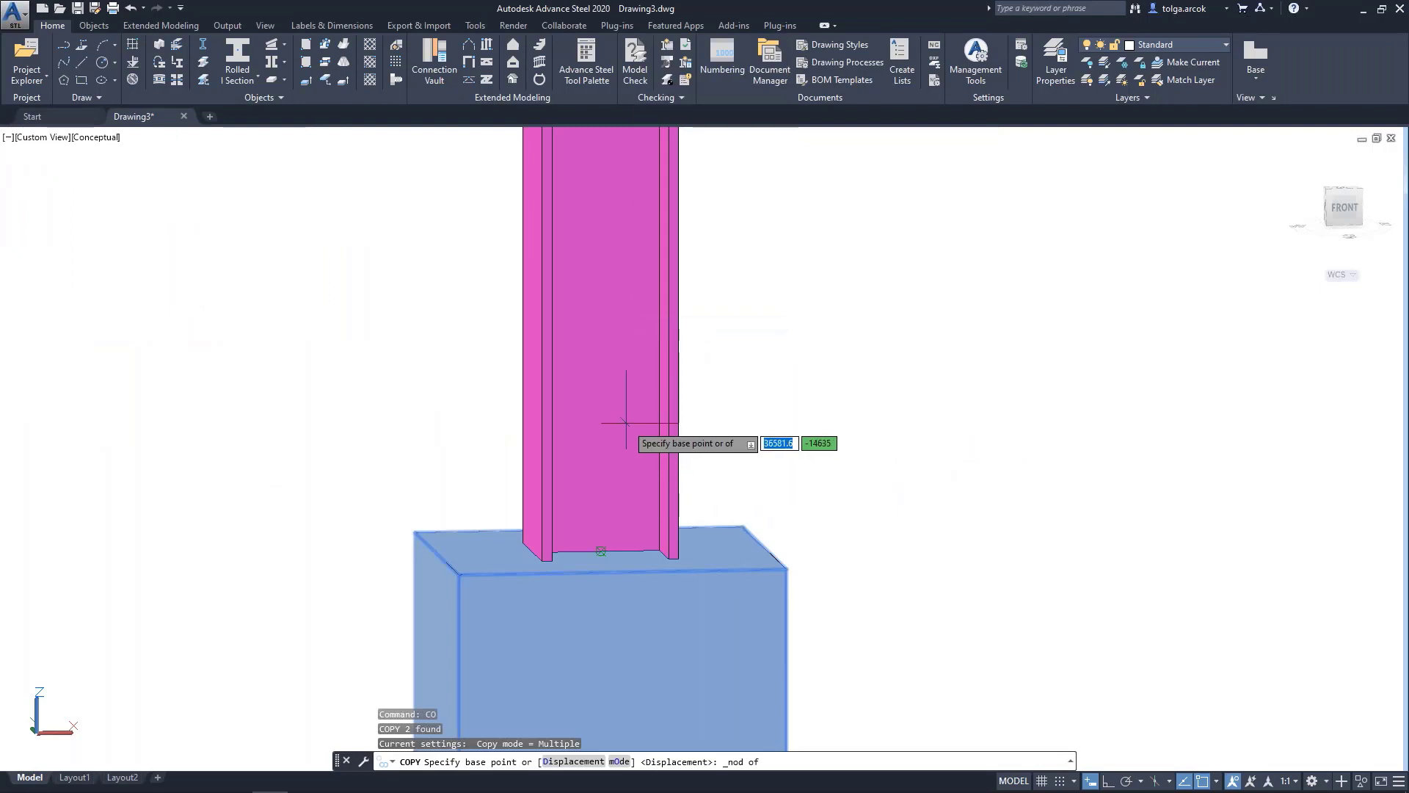
pyautogui.click(629, 393)
pyautogui.scroll(-5, 949, 425)
pyautogui.moveTo(956, 421); pyautogui.dragTo(756, 432, button='middle')
pyautogui.scroll(4, 756, 432)
pyautogui.scroll(6, 686, 466)
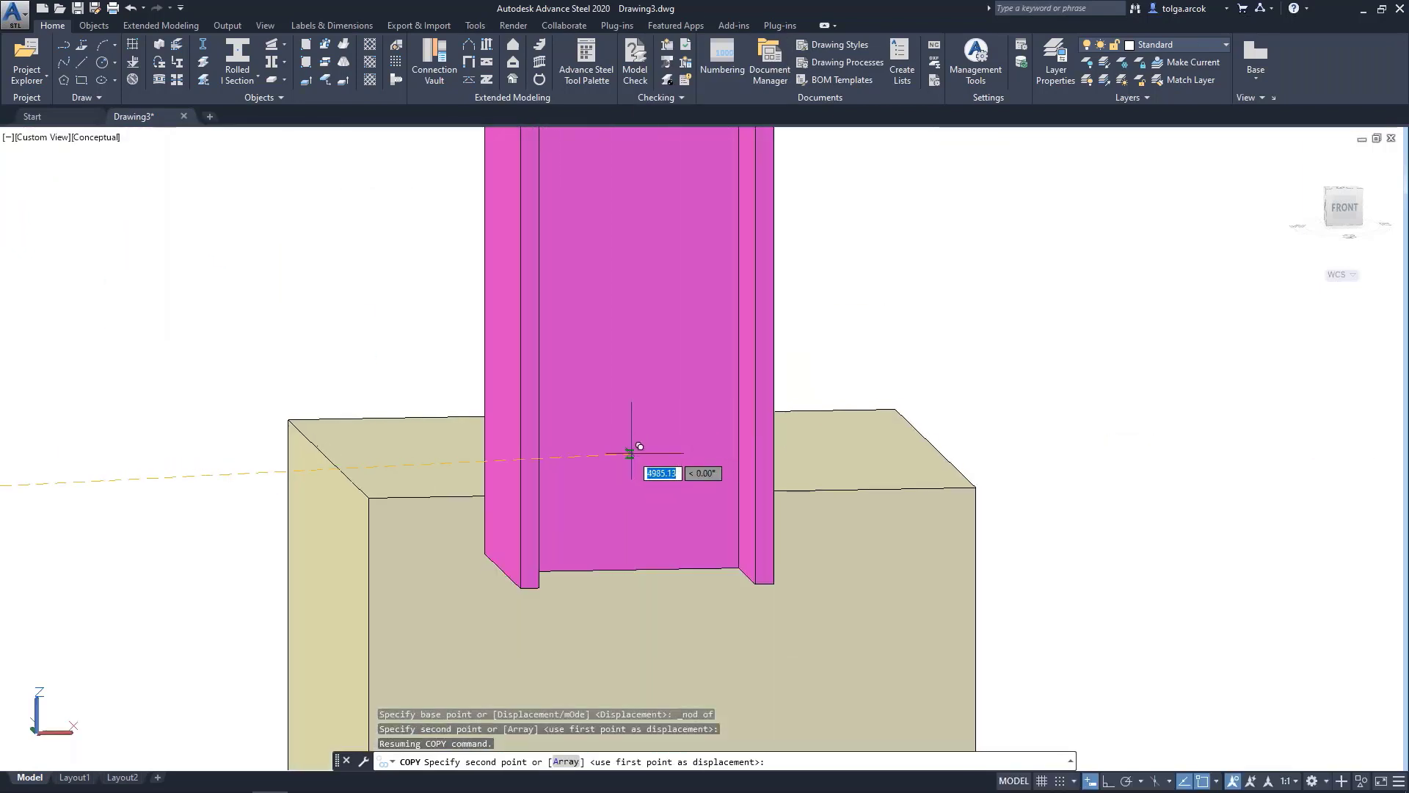
pyautogui.keyDown('shift'); pyautogui.rightClick(632, 456); pyautogui.keyUp('shift')
pyautogui.click(668, 321)
pyautogui.click(638, 438)
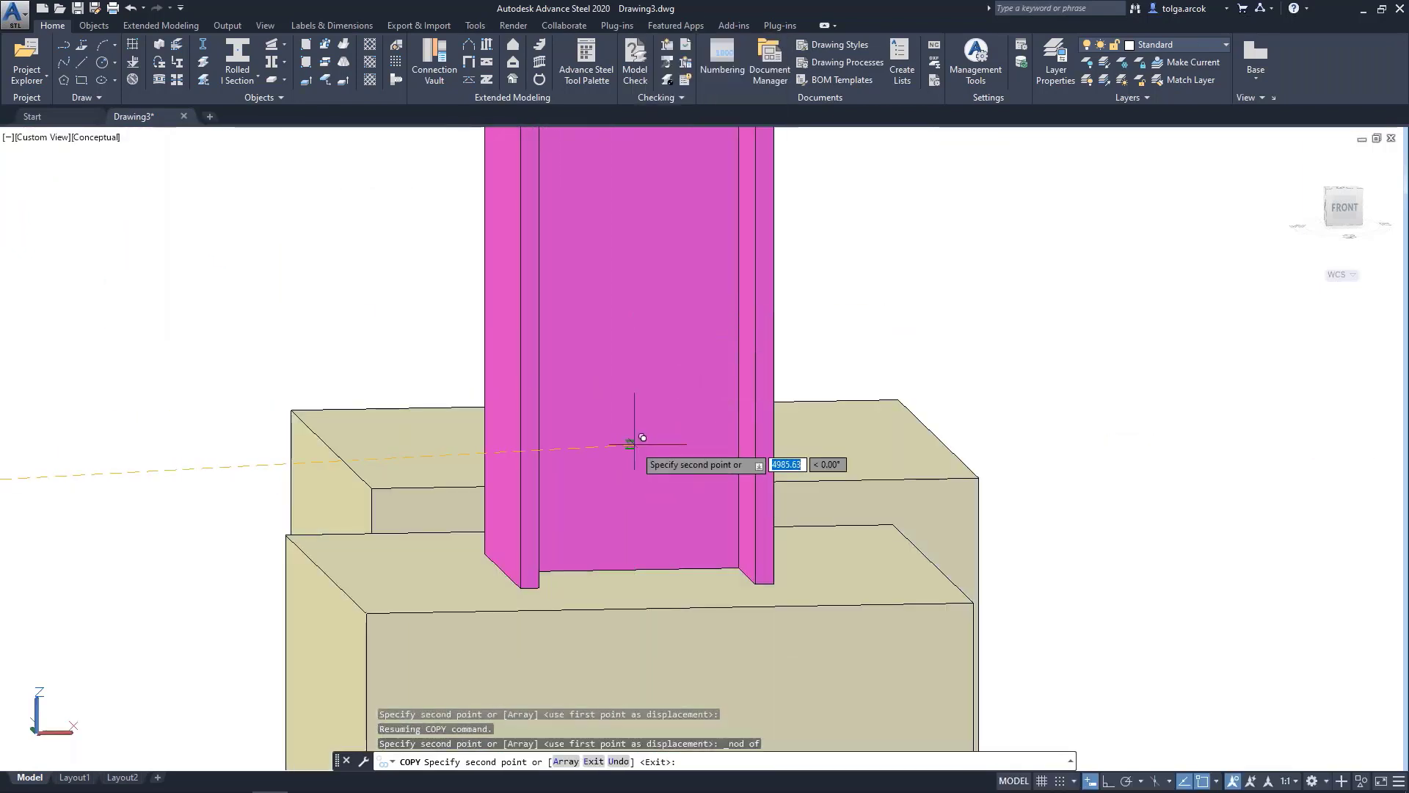
pyautogui.press('Escape')
pyautogui.press('Escape')
# Orbit the frame to check that every column now rests on a footing
pyautogui.scroll(-5, 832, 362)
pyautogui.scroll(-5, 832, 363)
pyautogui.keyDown('shift'); pyautogui.moveTo(836, 421); pyautogui.dragTo(685, 346, button='middle'); pyautogui.keyUp('shift')
pyautogui.scroll(5, 871, 418)
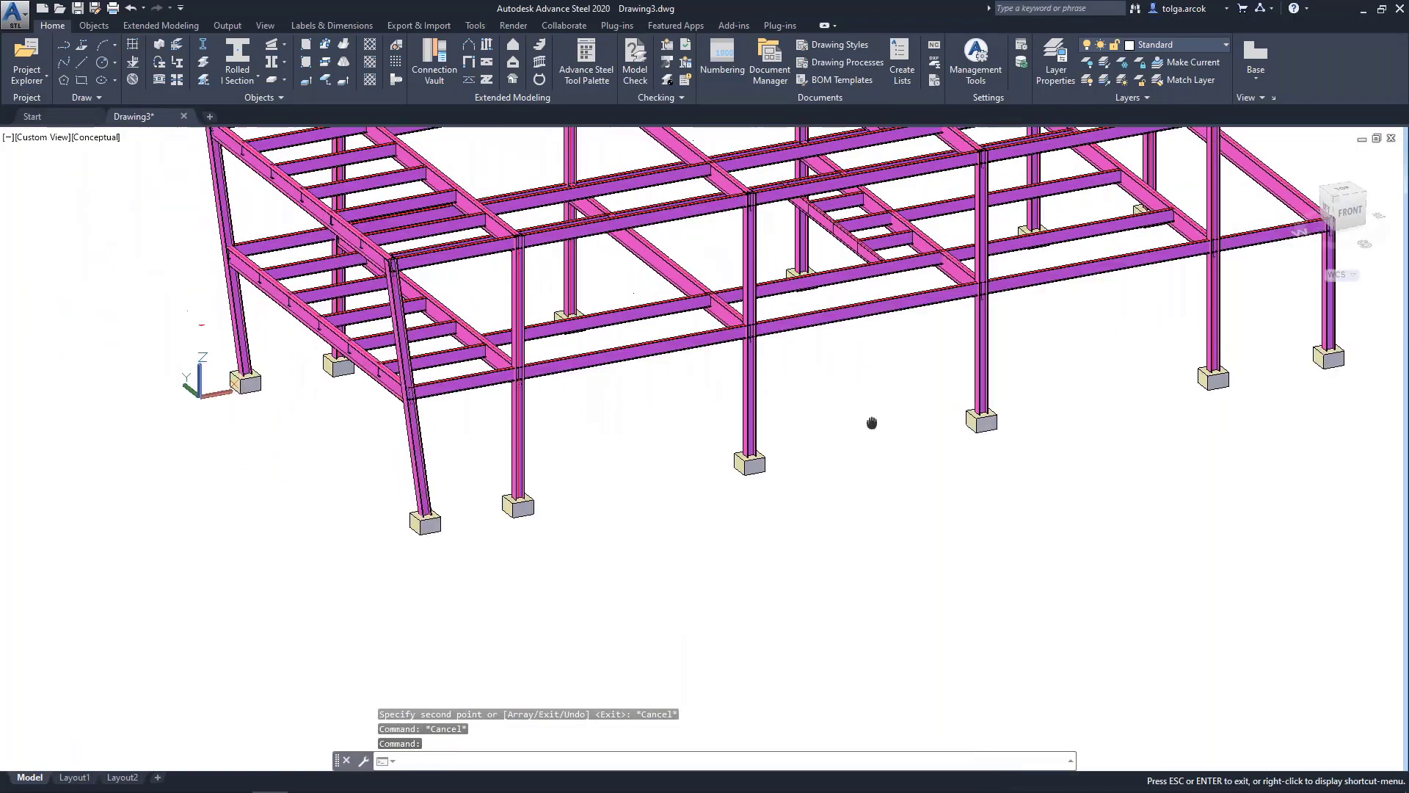
pyautogui.scroll(1, 871, 418)
pyautogui.scroll(-5, 871, 418)
pyautogui.moveTo(871, 418)
pyautogui.keyDown('shift'); pyautogui.mouseDown(button='middle')
pyautogui.moveTo(651, 372)
pyautogui.moveTo(805, 325)
pyautogui.moveTo(849, 434)
pyautogui.moveTo(811, 466)
pyautogui.mouseUp(button='middle'); pyautogui.keyUp('shift')
pyautogui.scroll(5, 857, 425)
pyautogui.scroll(-5, 857, 425)
pyautogui.scroll(5, 817, 463)
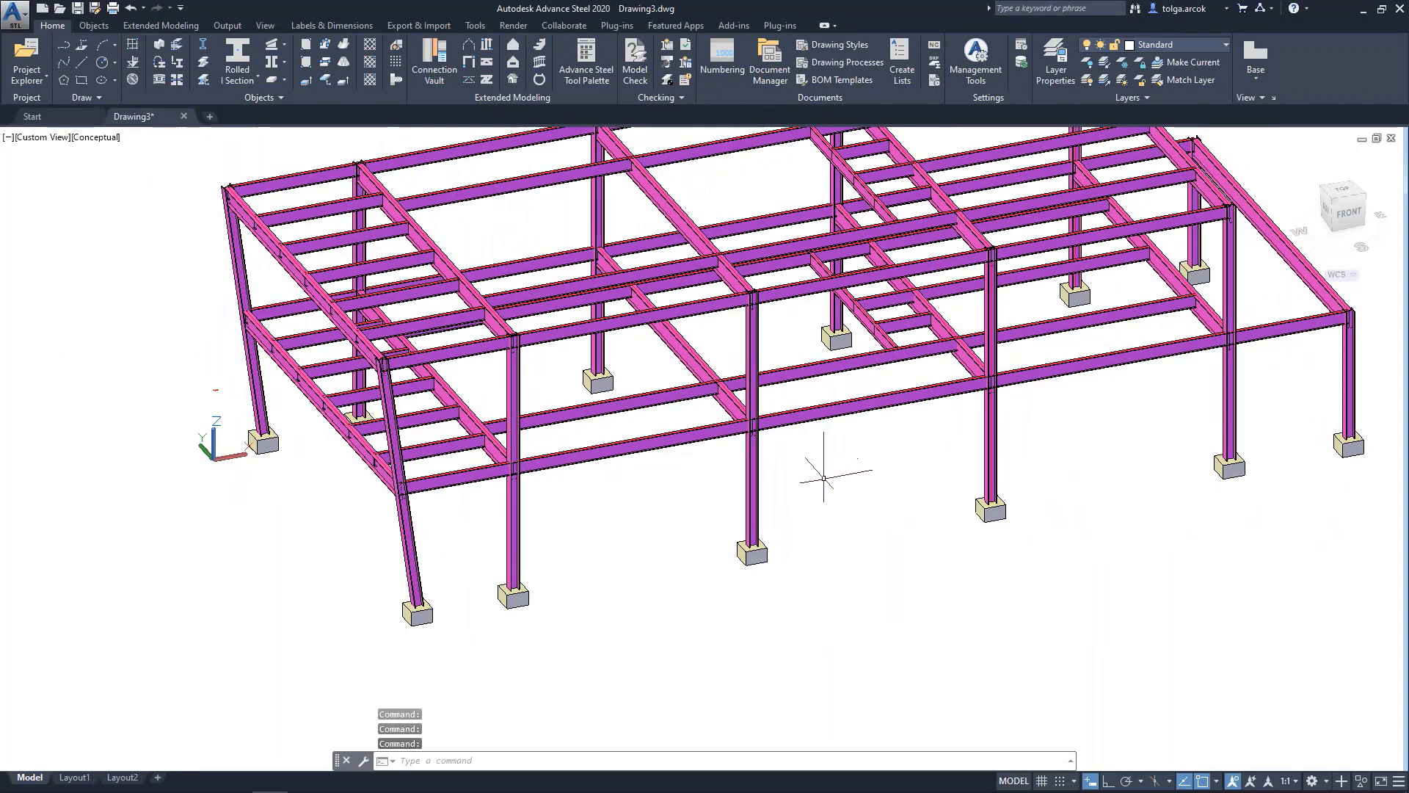
pyautogui.scroll(-5, 823, 478)
pyautogui.keyDown('shift'); pyautogui.moveTo(639, 478); pyautogui.dragTo(667, 453, button='middle'); pyautogui.keyUp('shift')
pyautogui.scroll(3, 646, 425)
pyautogui.scroll(3, 632, 396)
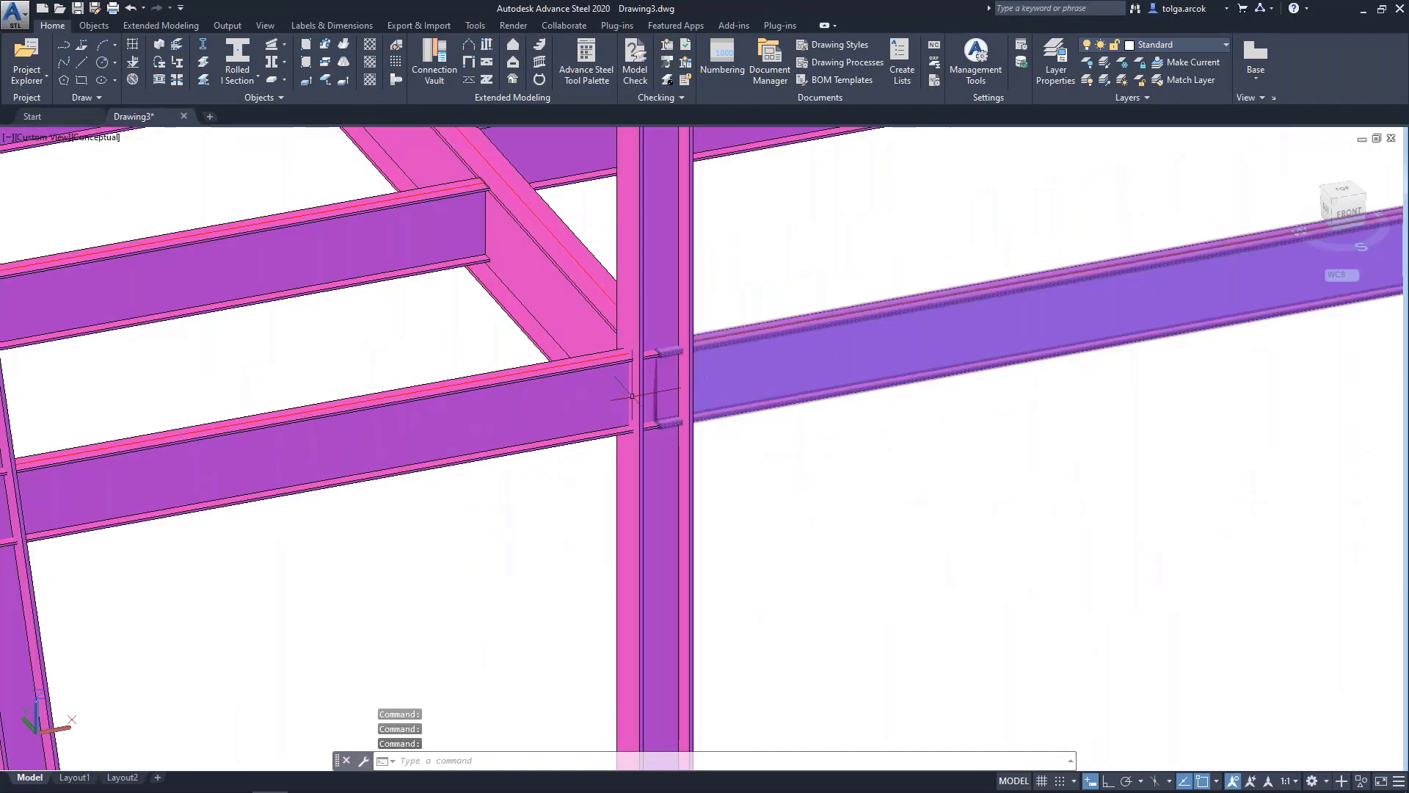
pyautogui.scroll(-3, 632, 396)
pyautogui.scroll(-2, 746, 340)
pyautogui.scroll(5, 726, 576)
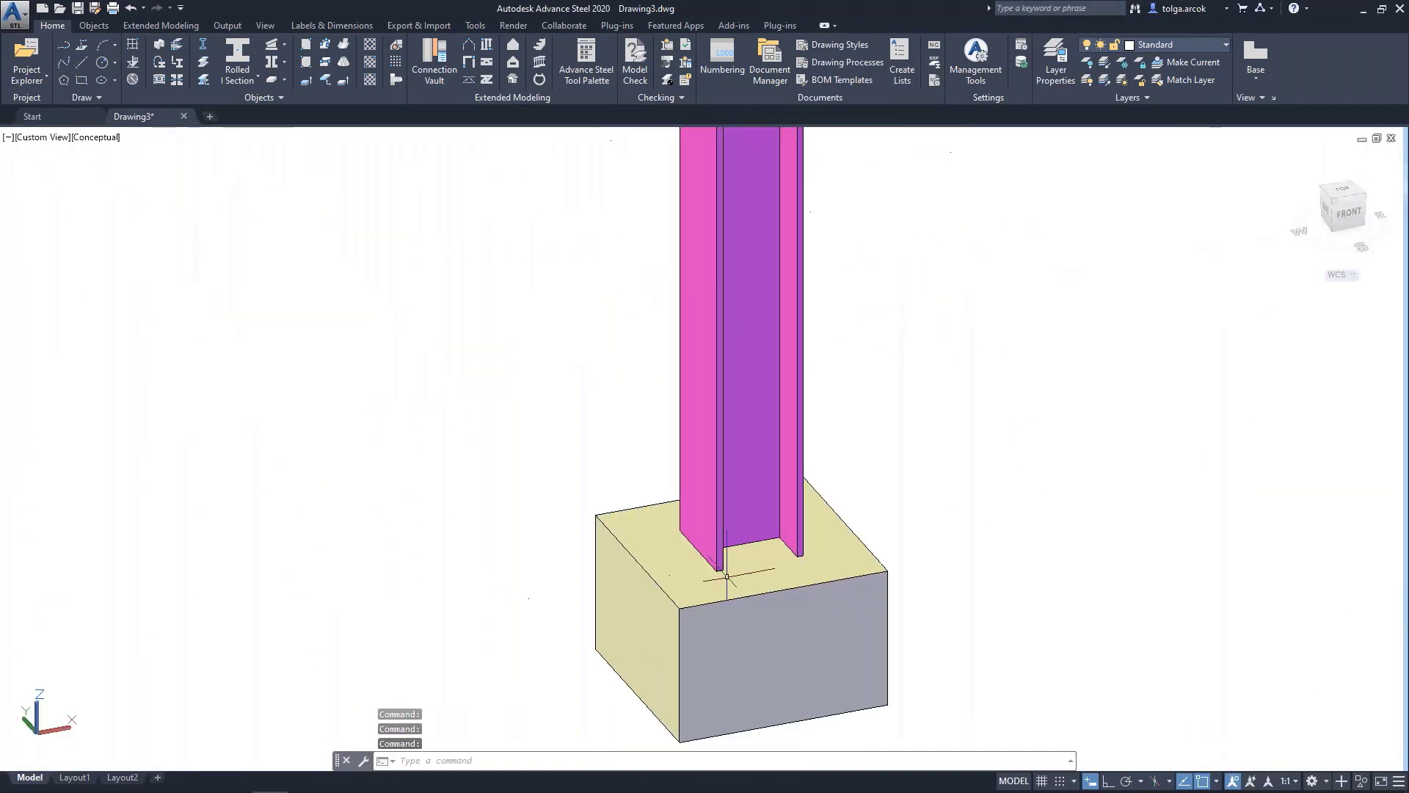
pyautogui.scroll(-3, 849, 487)
pyautogui.moveTo(617, 368); pyautogui.dragTo(676, 215, button='middle')
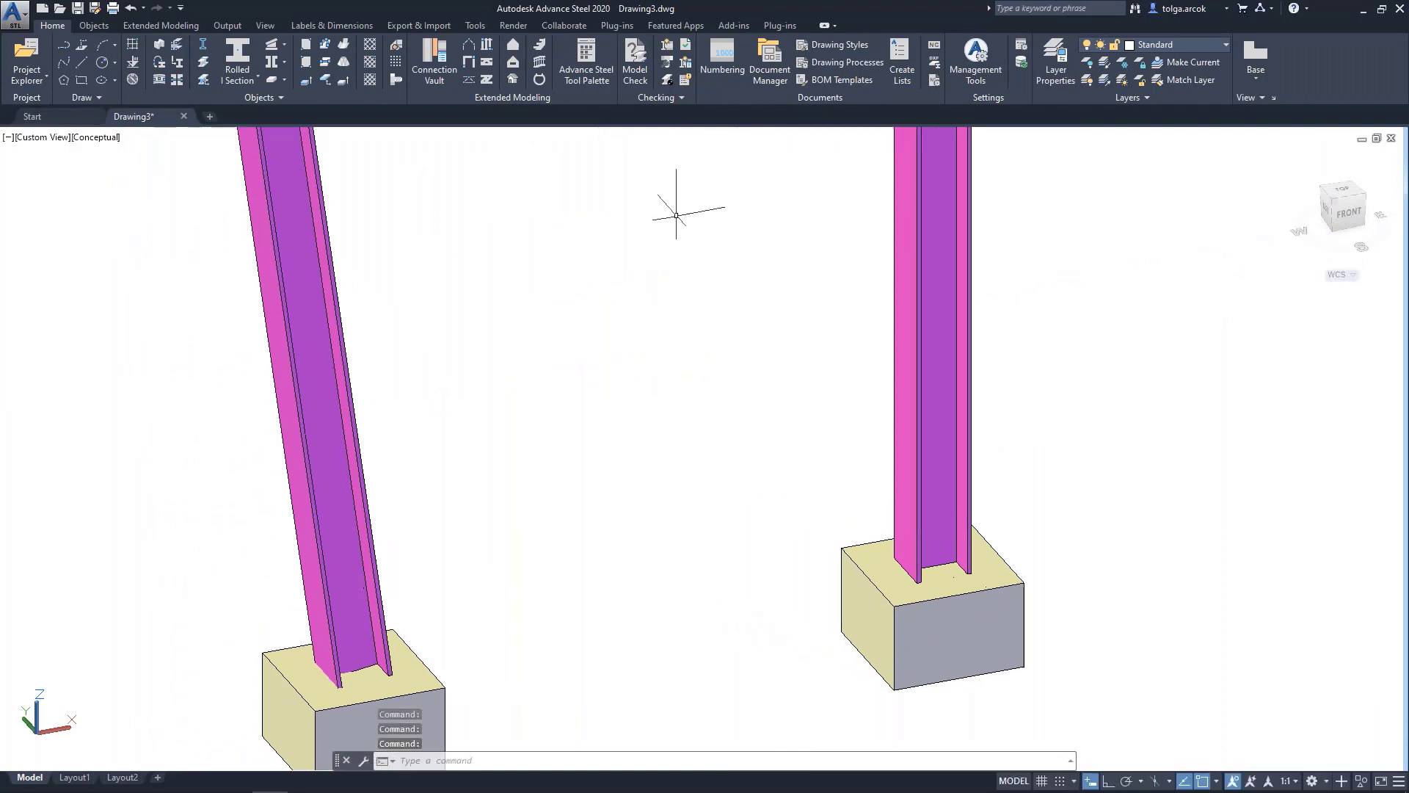
# Open the Connection vault palette, move it aside, expand it and show Favourites
pyautogui.click(430, 60)
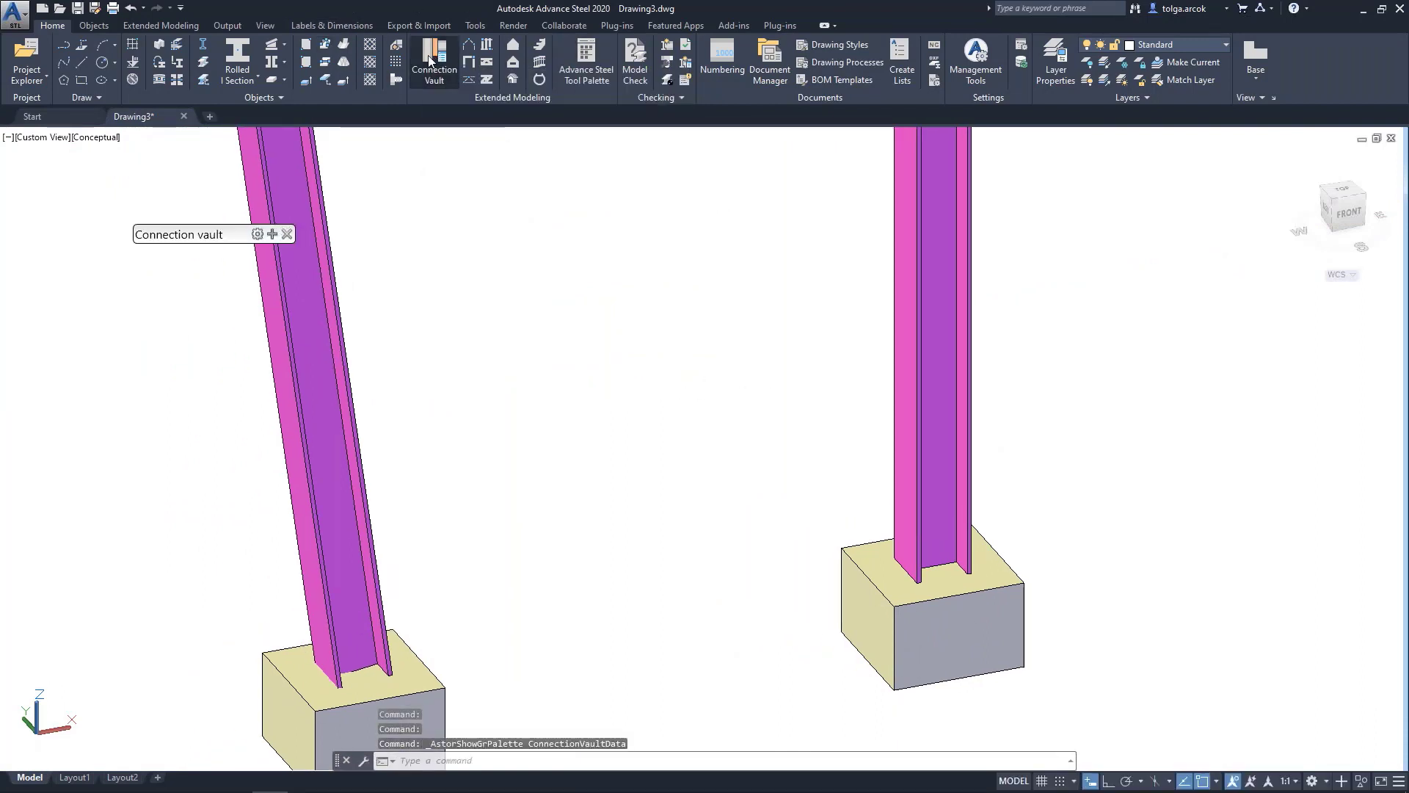
pyautogui.moveTo(225, 235)
pyautogui.mouseDown()
pyautogui.moveTo(165, 280)
pyautogui.moveTo(132, 262)
pyautogui.mouseUp()
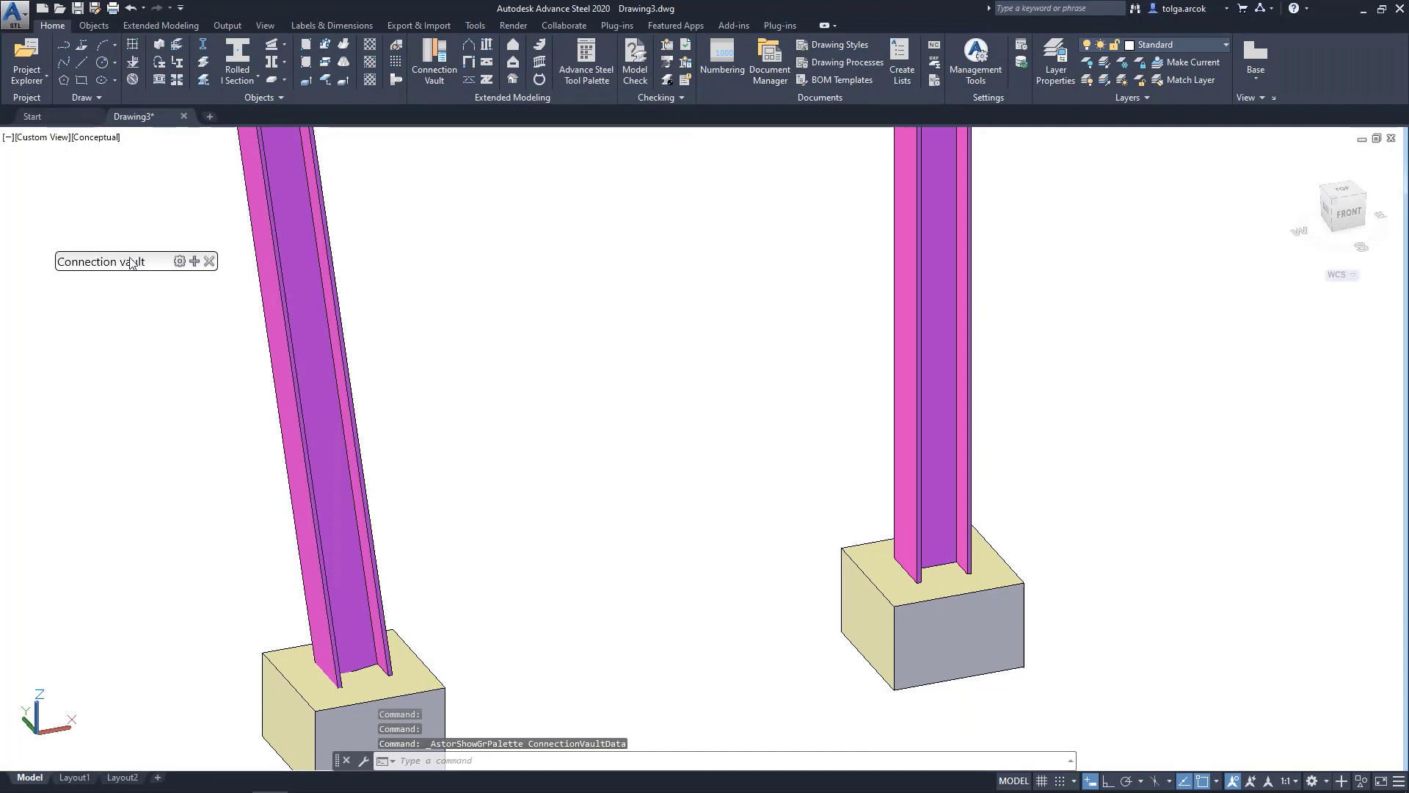
pyautogui.click(182, 265)
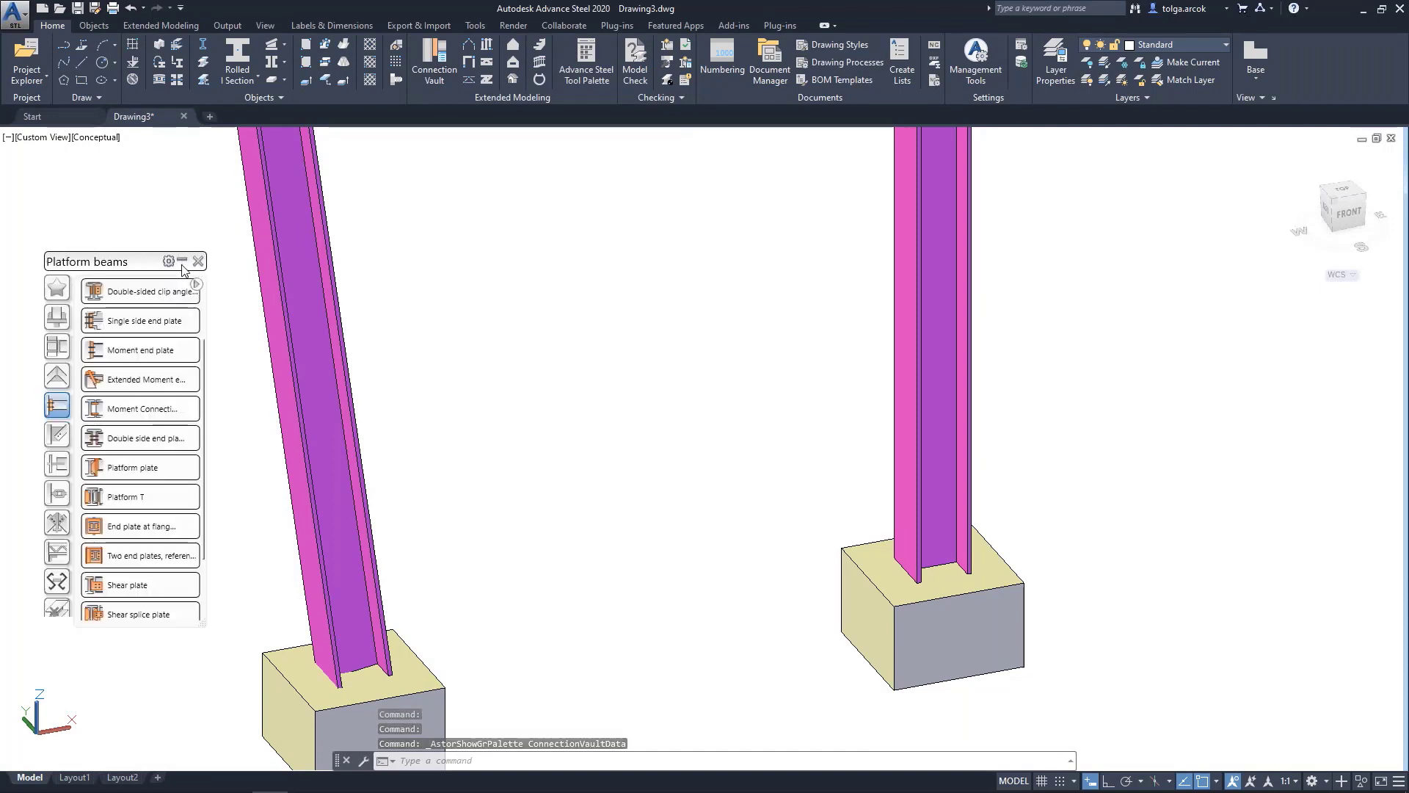
pyautogui.click(58, 290)
# Browse Column-Beam, Beam end to end, Platform beams, Tube and Plates at beam, reading Base plate details
pyautogui.click(58, 347)
pyautogui.click(58, 376)
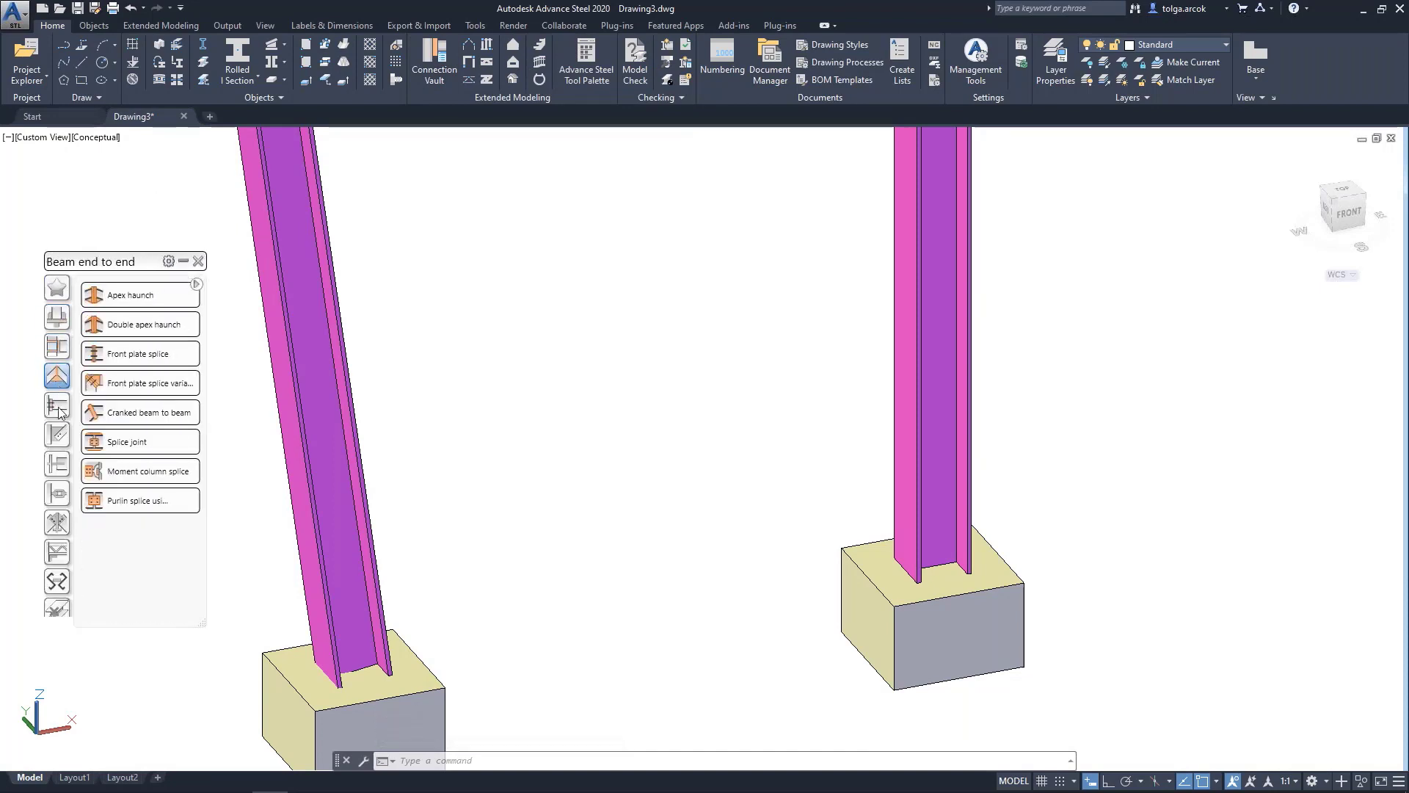
pyautogui.click(58, 405)
pyautogui.click(59, 467)
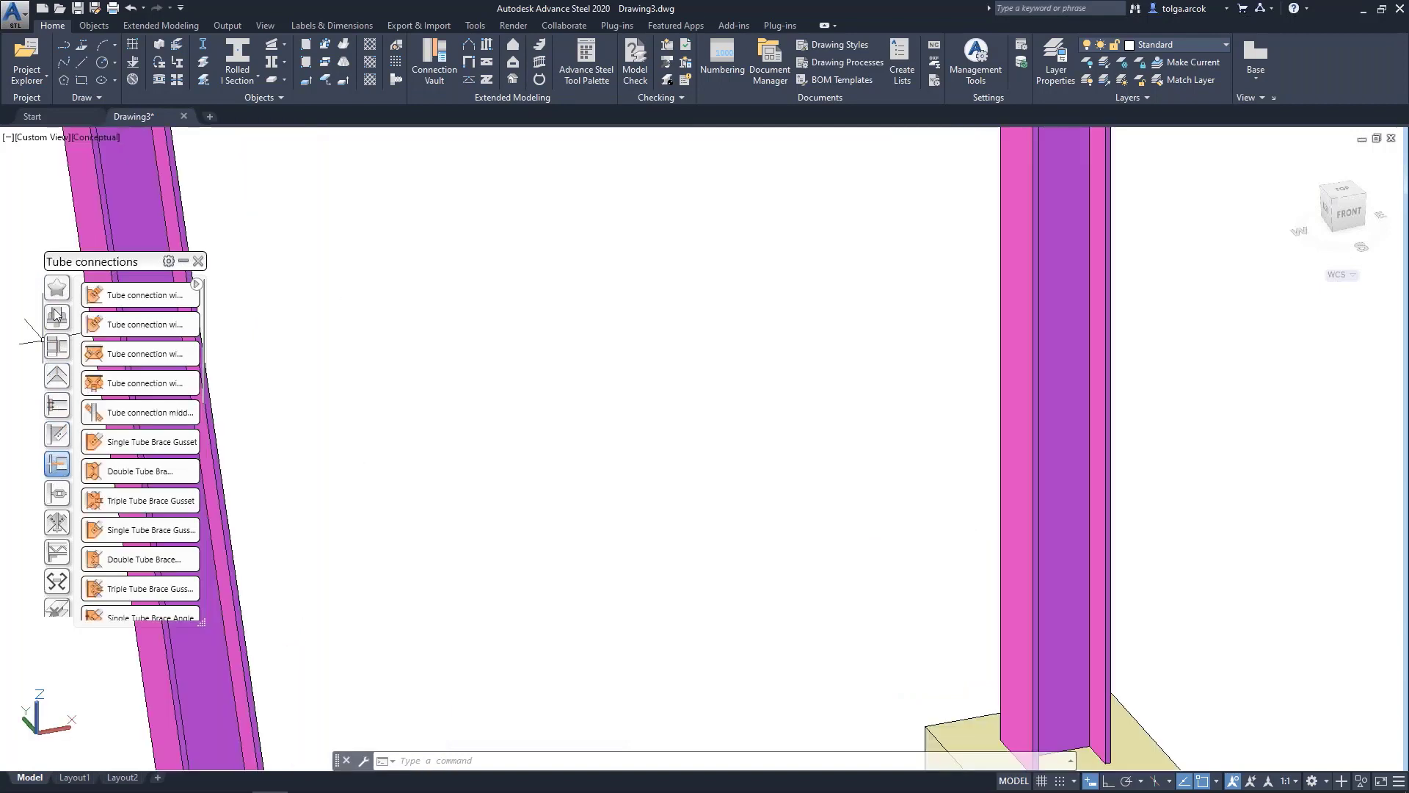
pyautogui.click(57, 317)
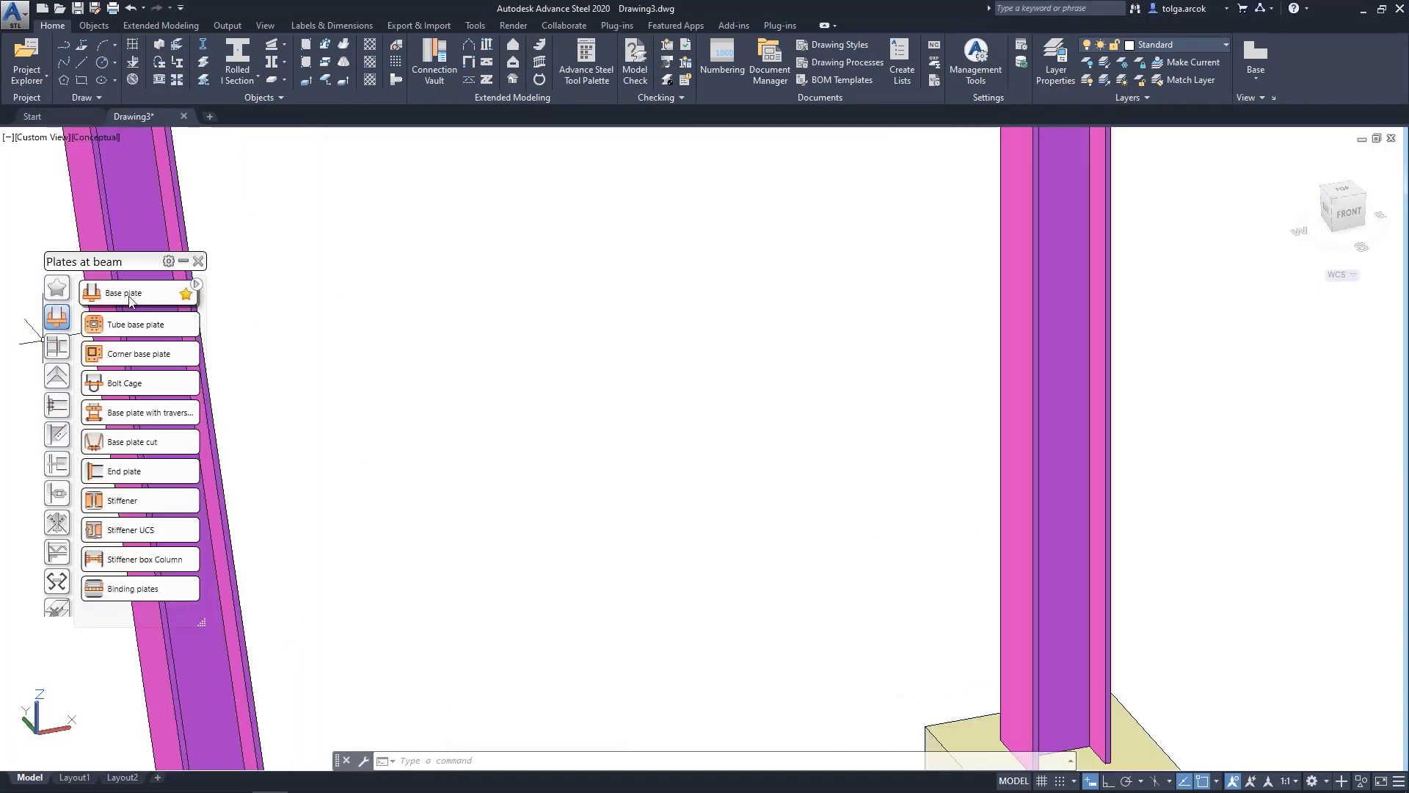
pyautogui.click(197, 286)
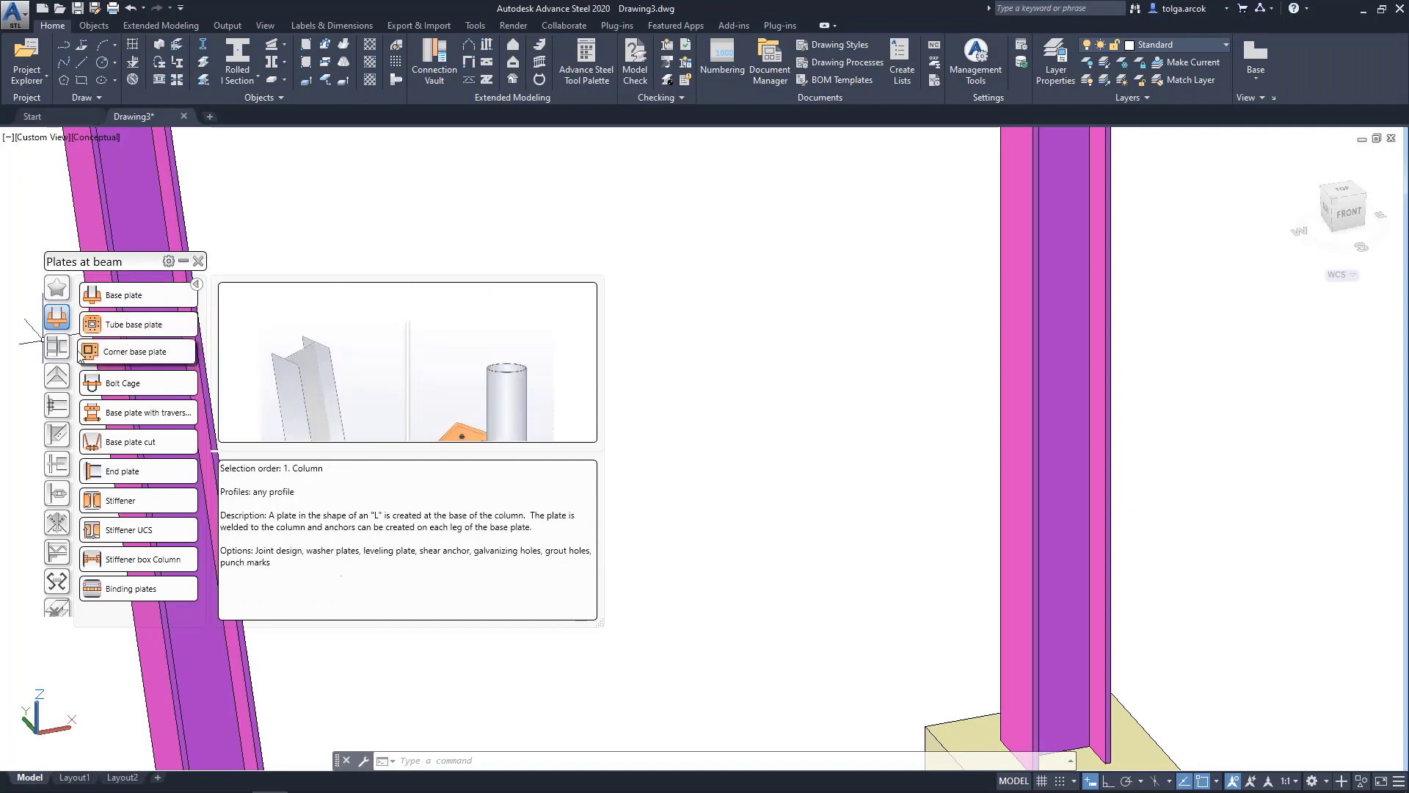
pyautogui.click(63, 353)
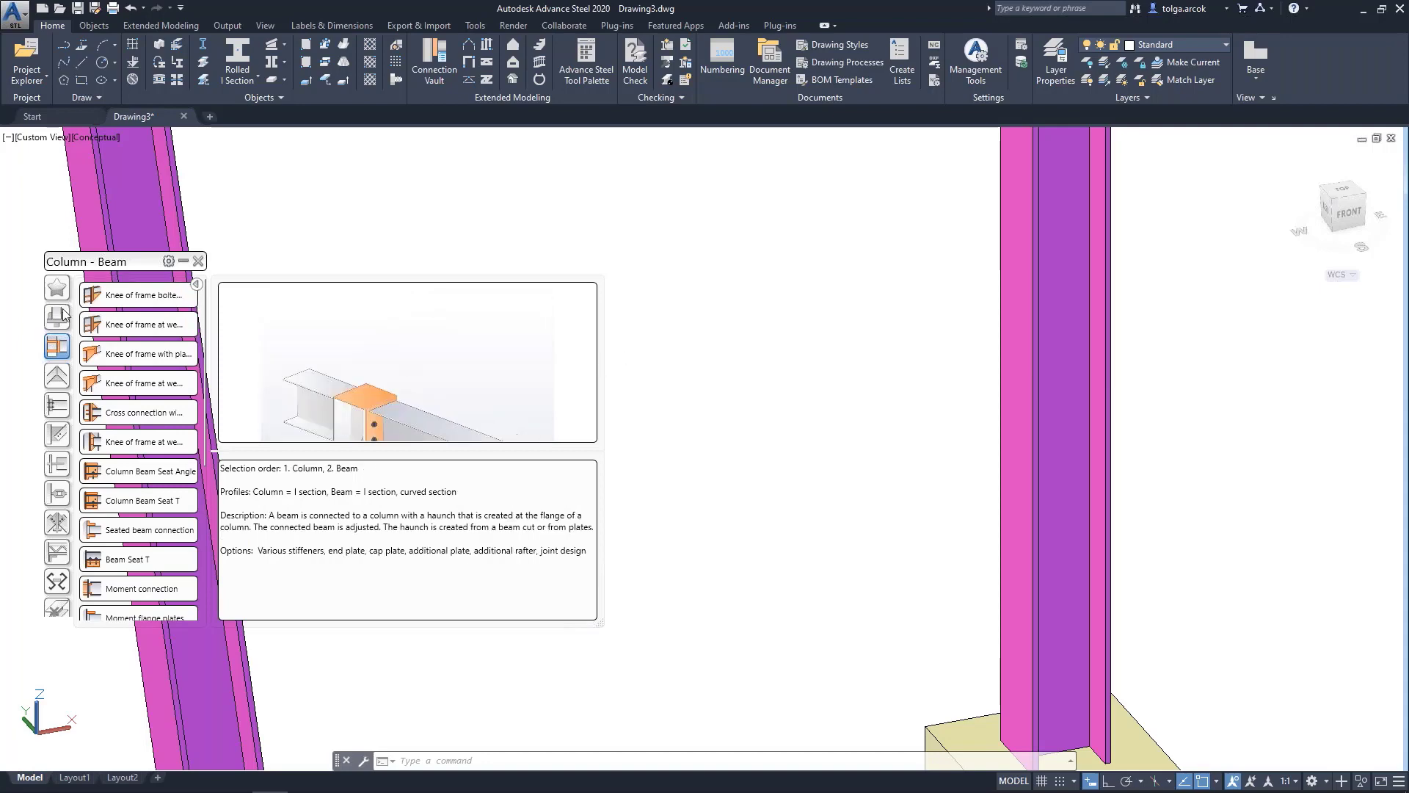
pyautogui.click(56, 316)
# Create a Base plate joint on the column, declining any additional concrete object
pyautogui.click(124, 295)
pyautogui.scroll(-5, 656, 321)
pyautogui.scroll(3, 656, 321)
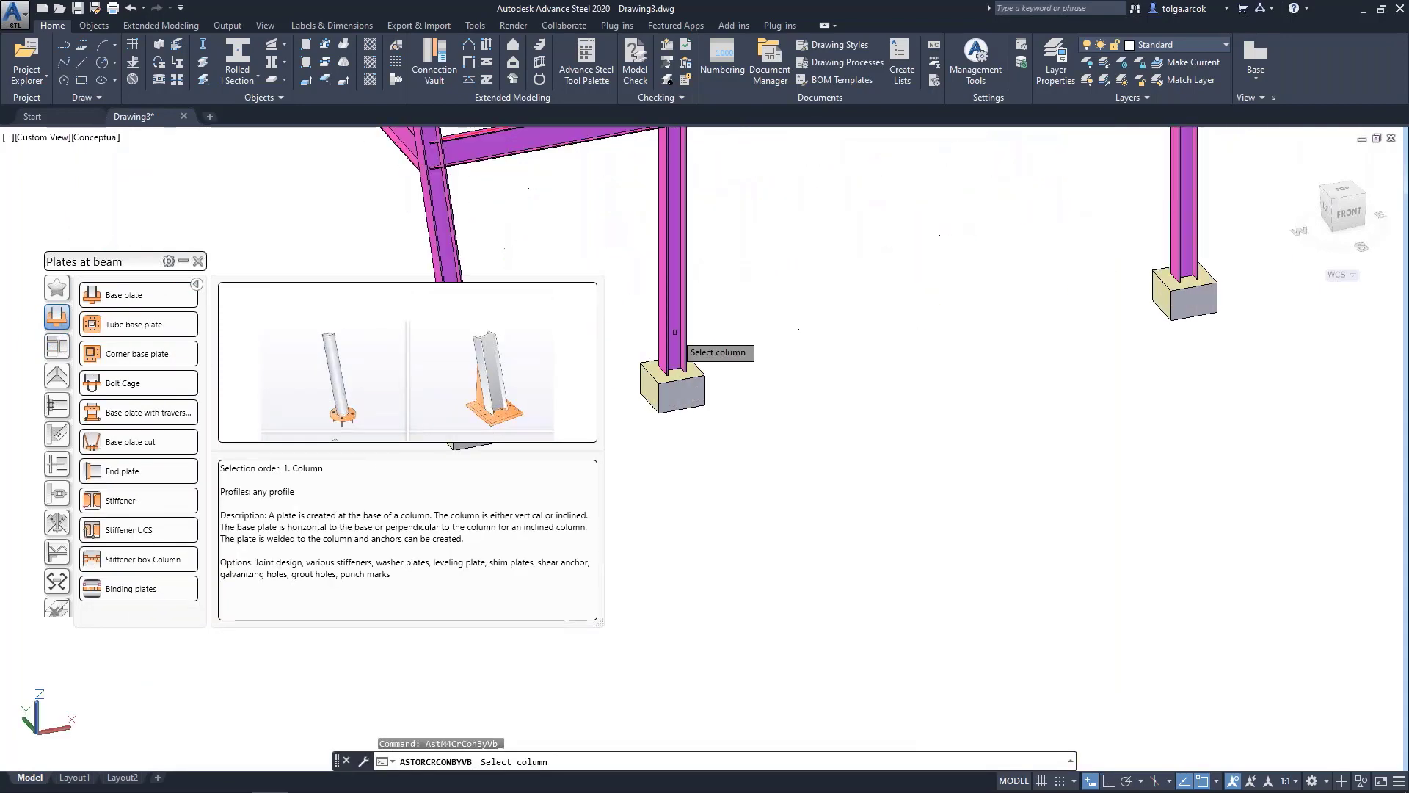
pyautogui.scroll(3, 653, 323)
pyautogui.scroll(2, 645, 323)
pyautogui.scroll(2, 635, 321)
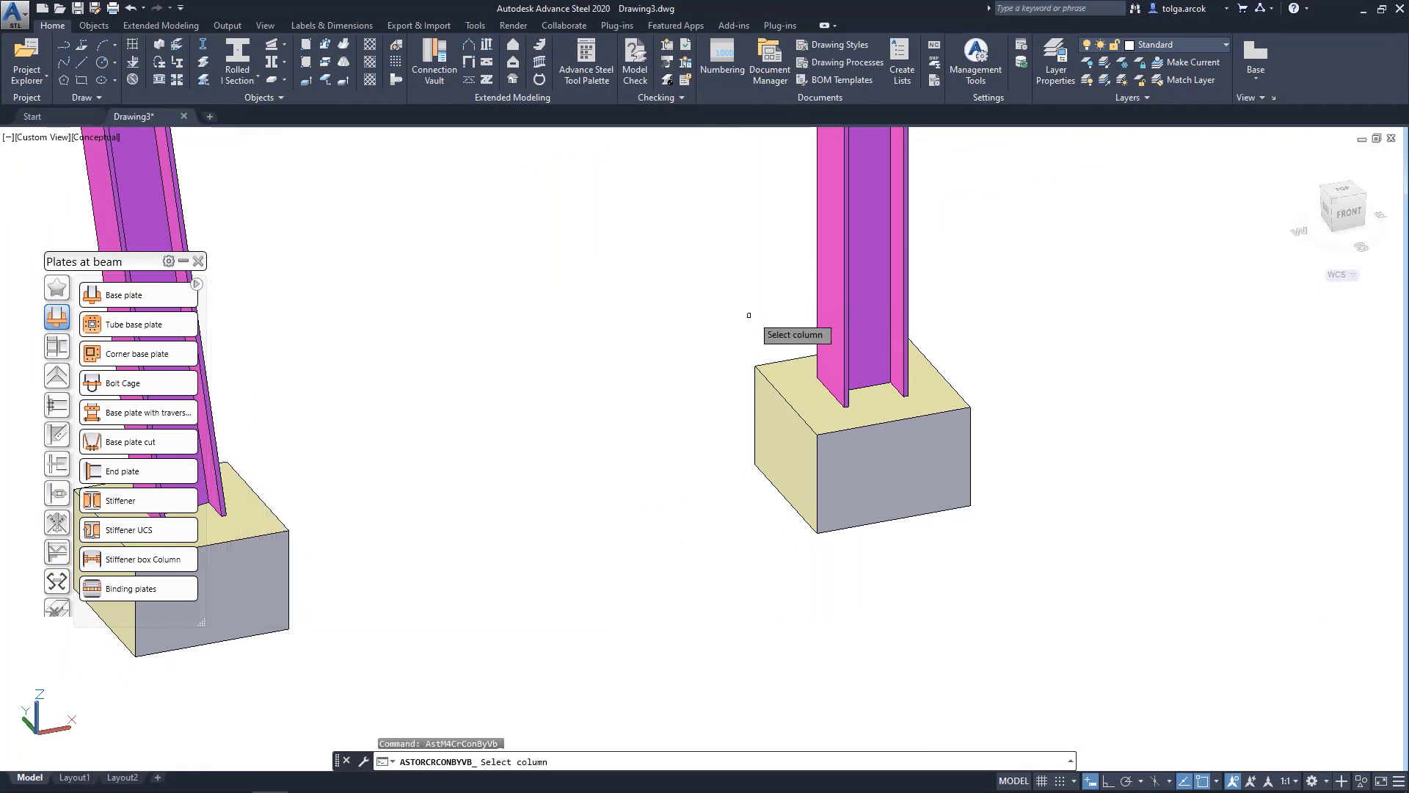
pyautogui.moveTo(749, 315); pyautogui.dragTo(718, 320, button='middle')
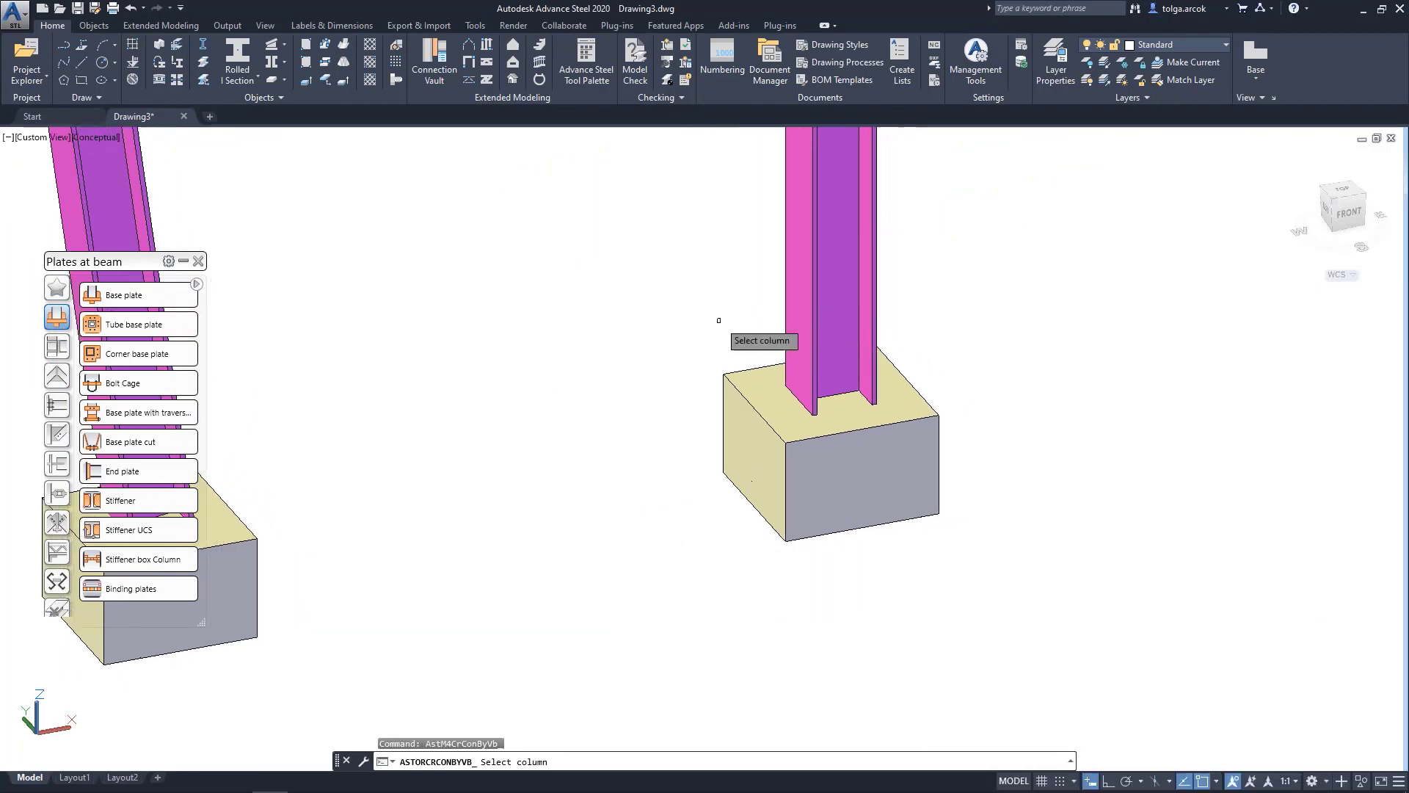
pyautogui.click(809, 320)
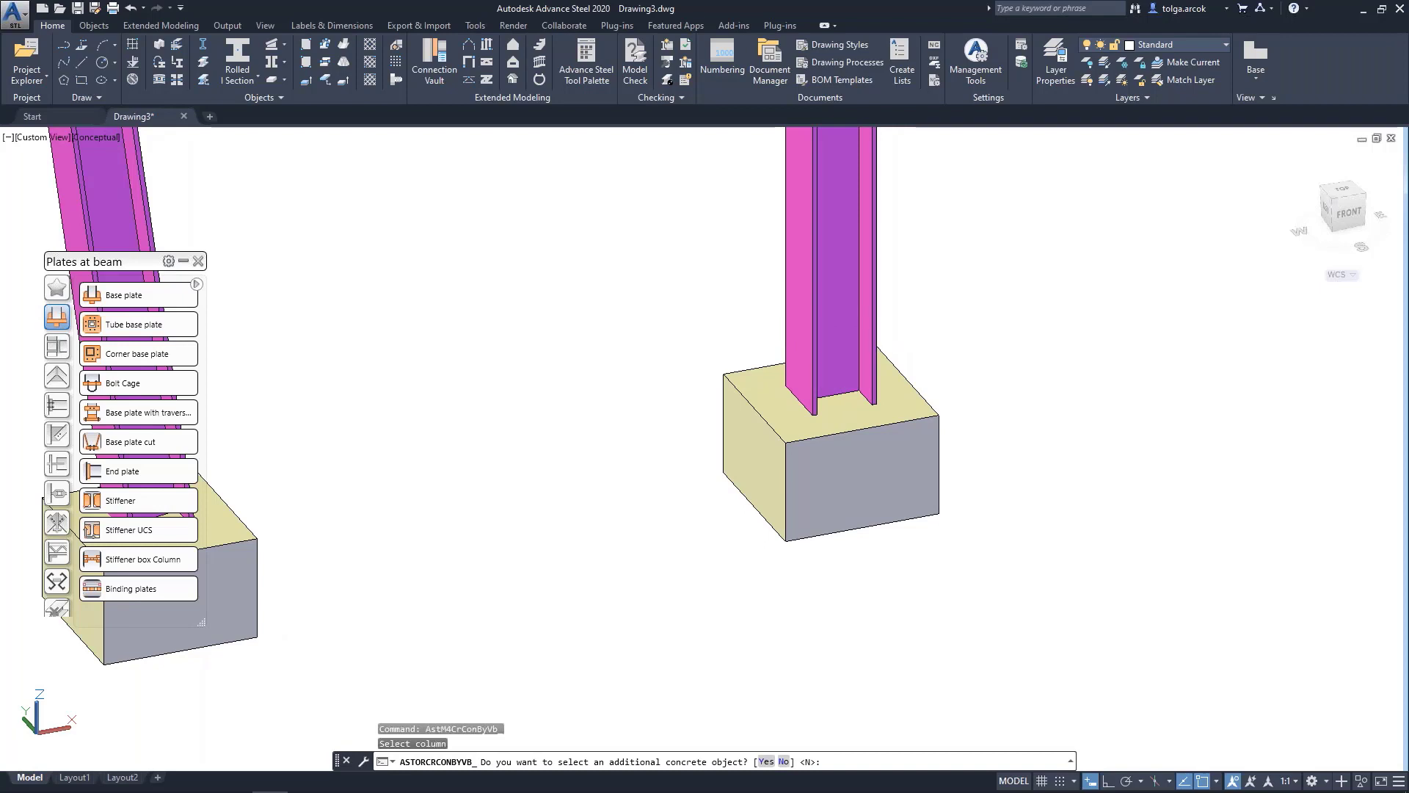
pyautogui.press('Return')
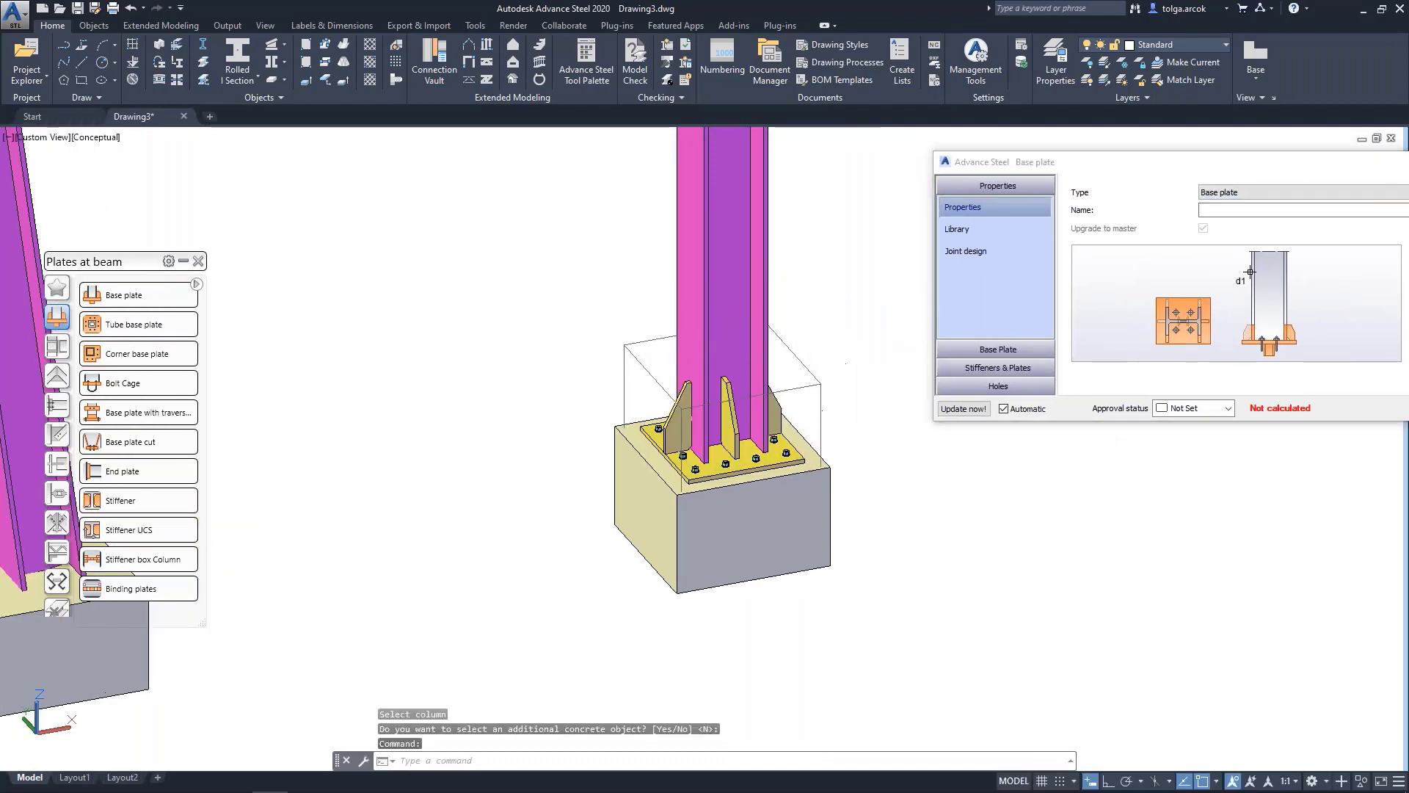
pyautogui.scroll(5, 743, 325)
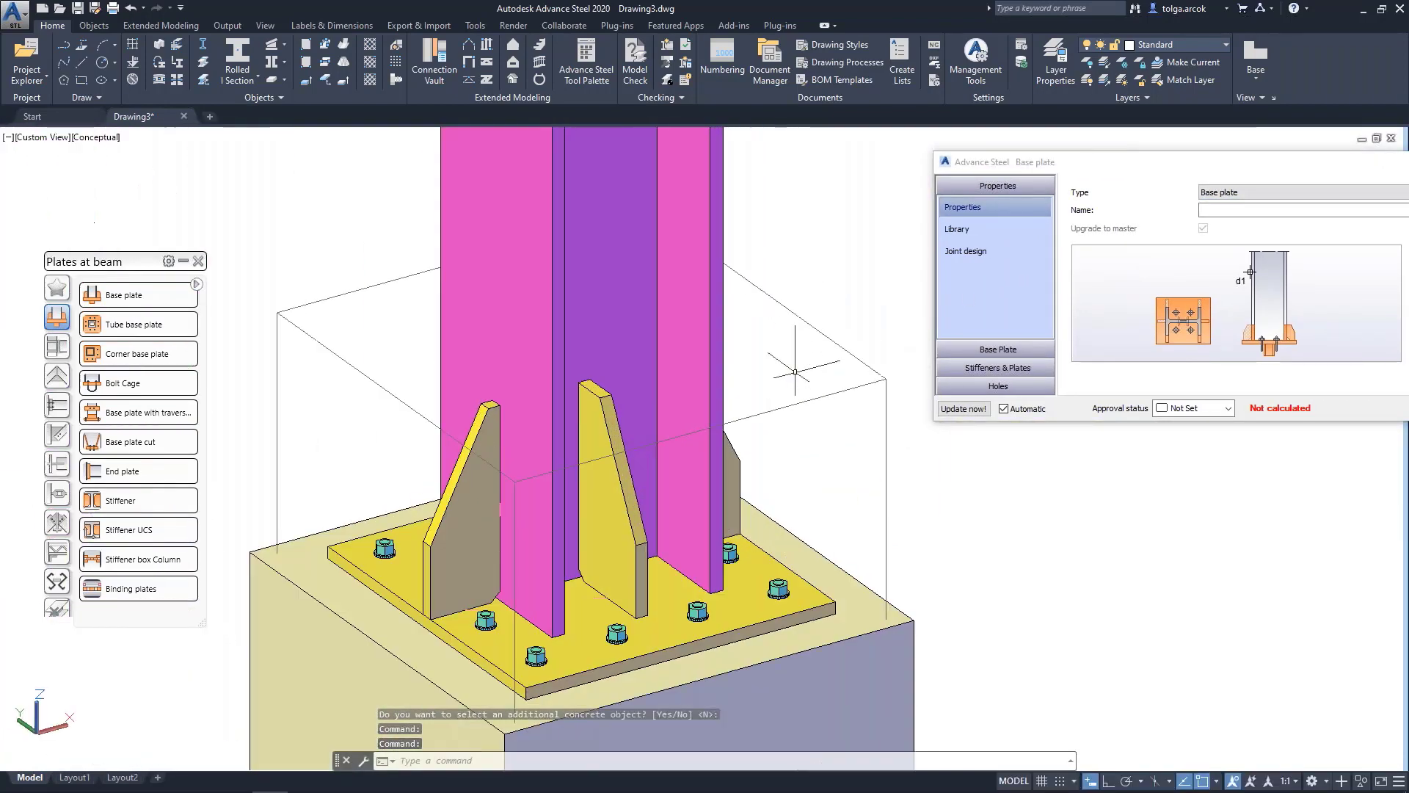
pyautogui.keyDown('shift'); pyautogui.moveTo(794, 372); pyautogui.dragTo(891, 272, button='middle'); pyautogui.keyUp('shift')
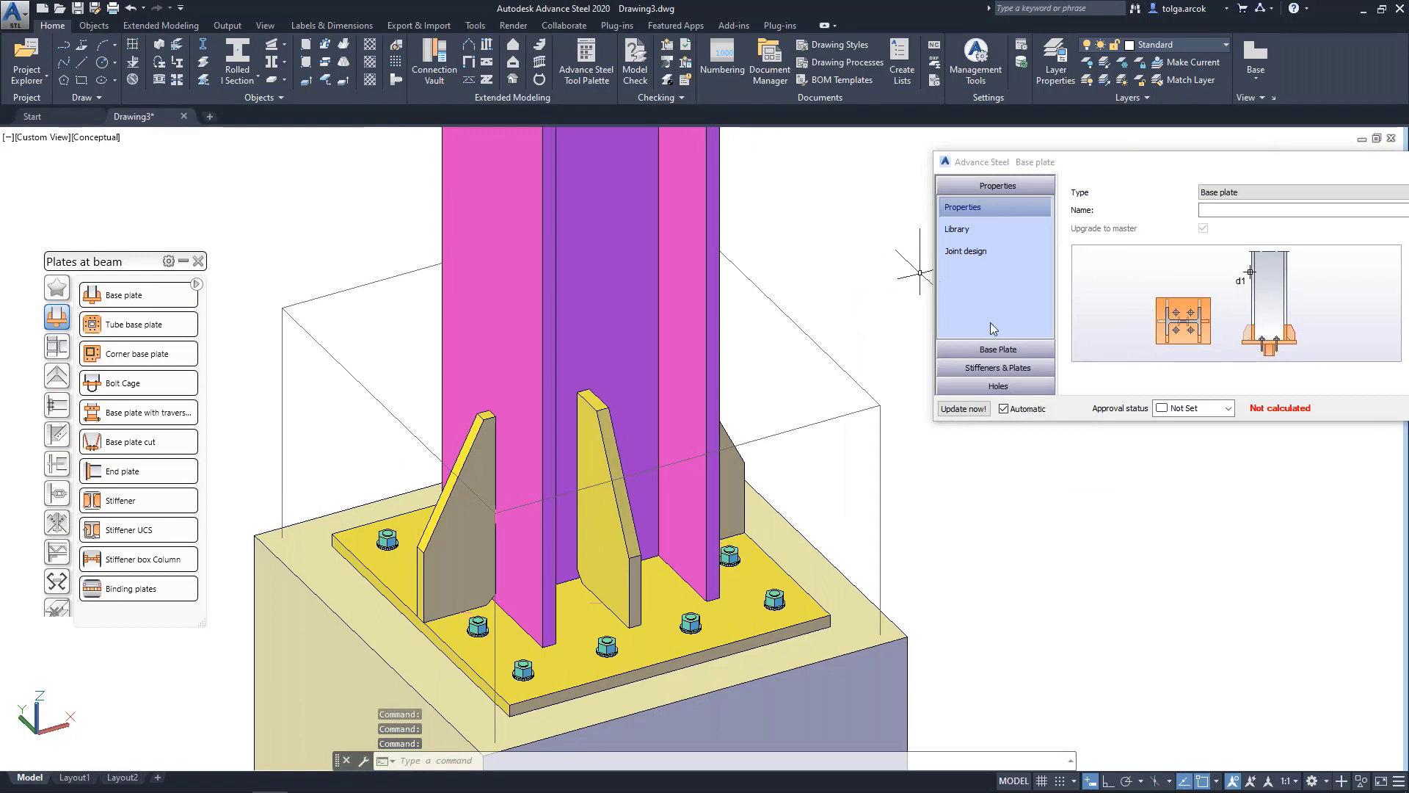
pyautogui.click(1008, 358)
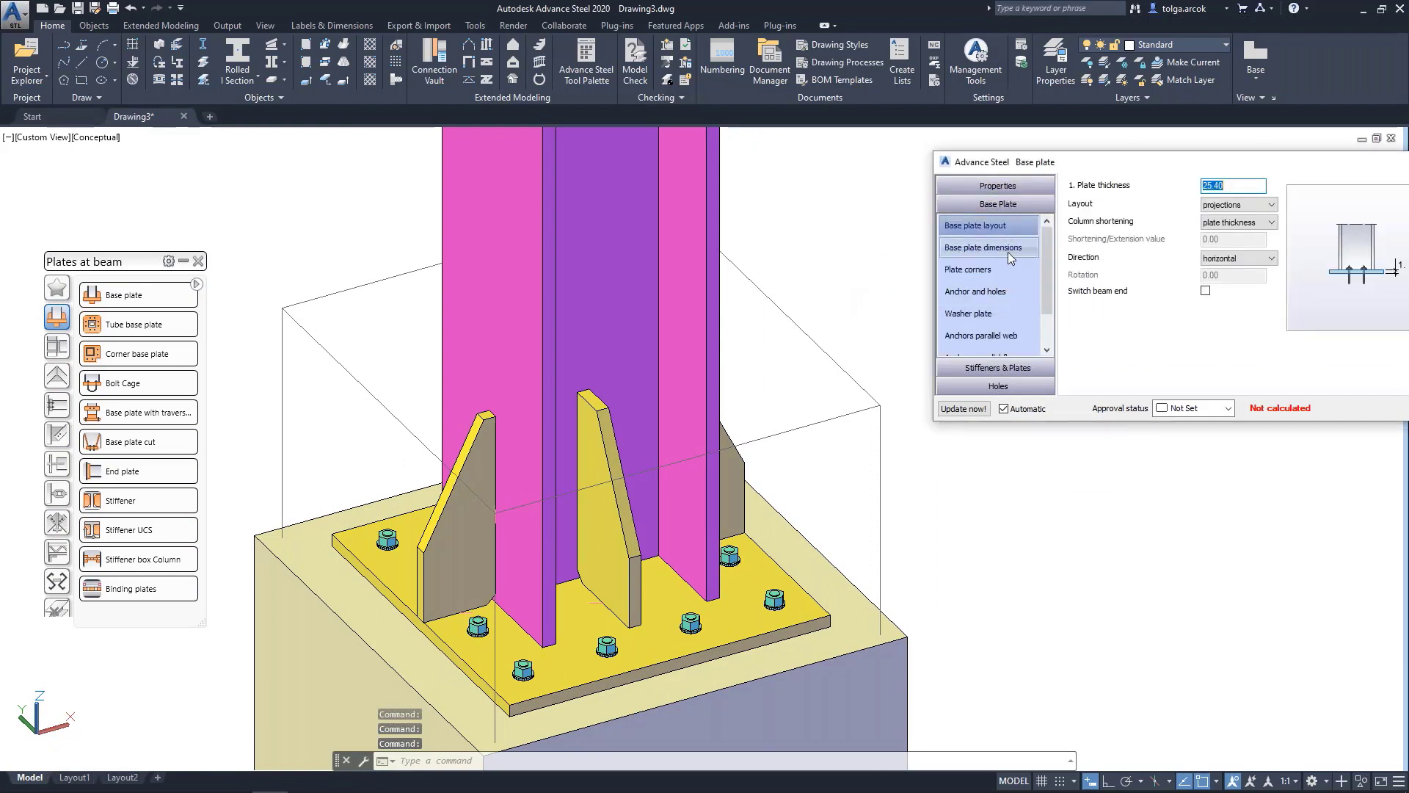
pyautogui.click(1004, 269)
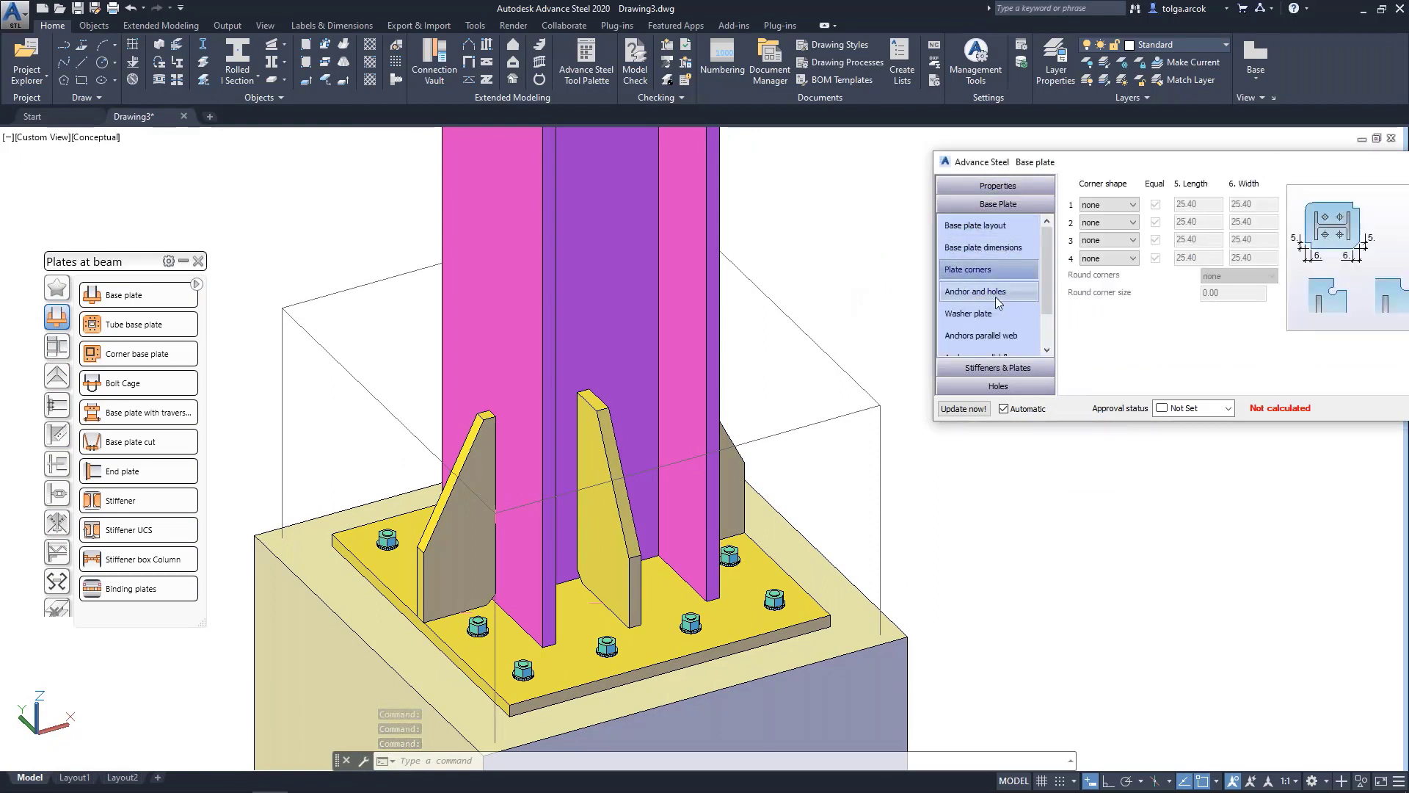
pyautogui.click(997, 298)
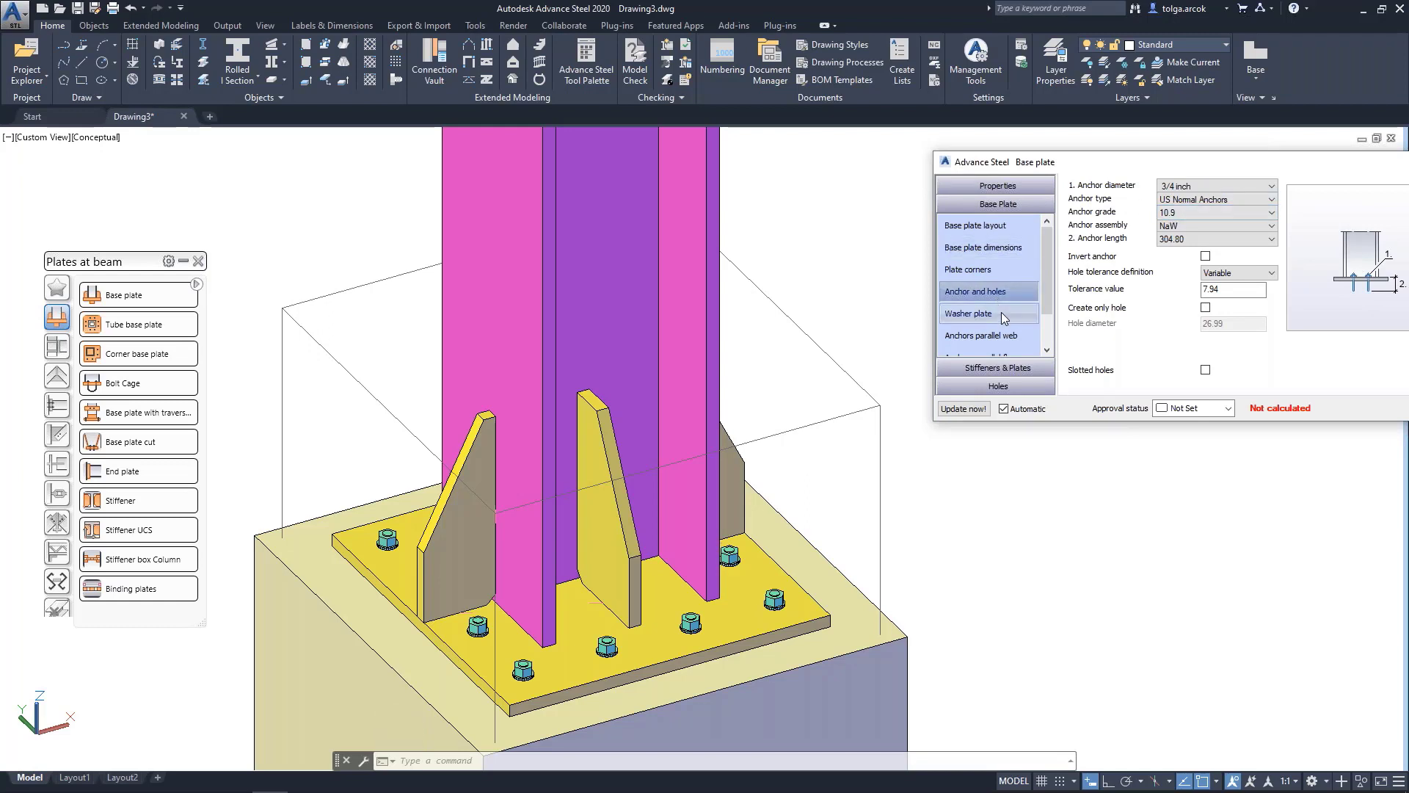
pyautogui.click(997, 367)
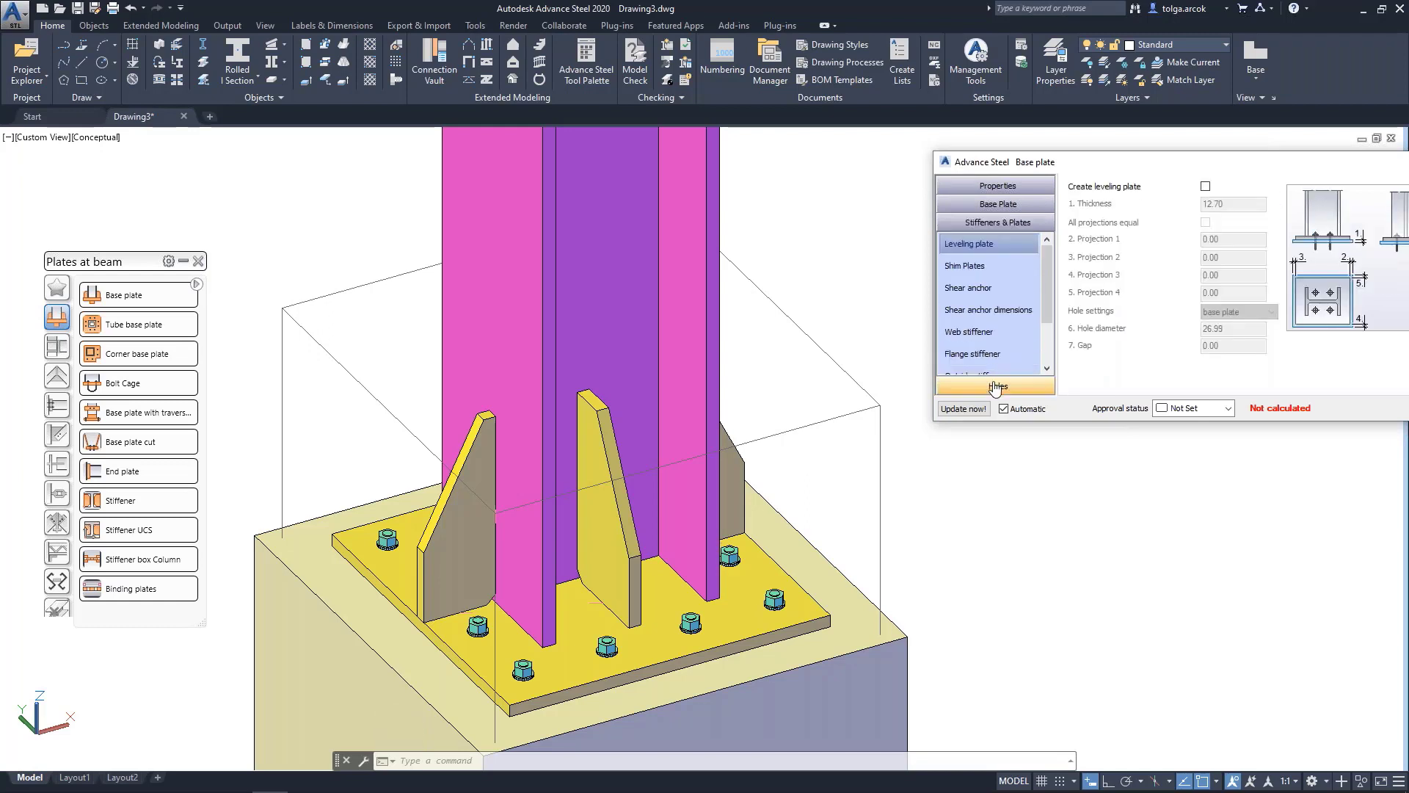
pyautogui.click(1007, 188)
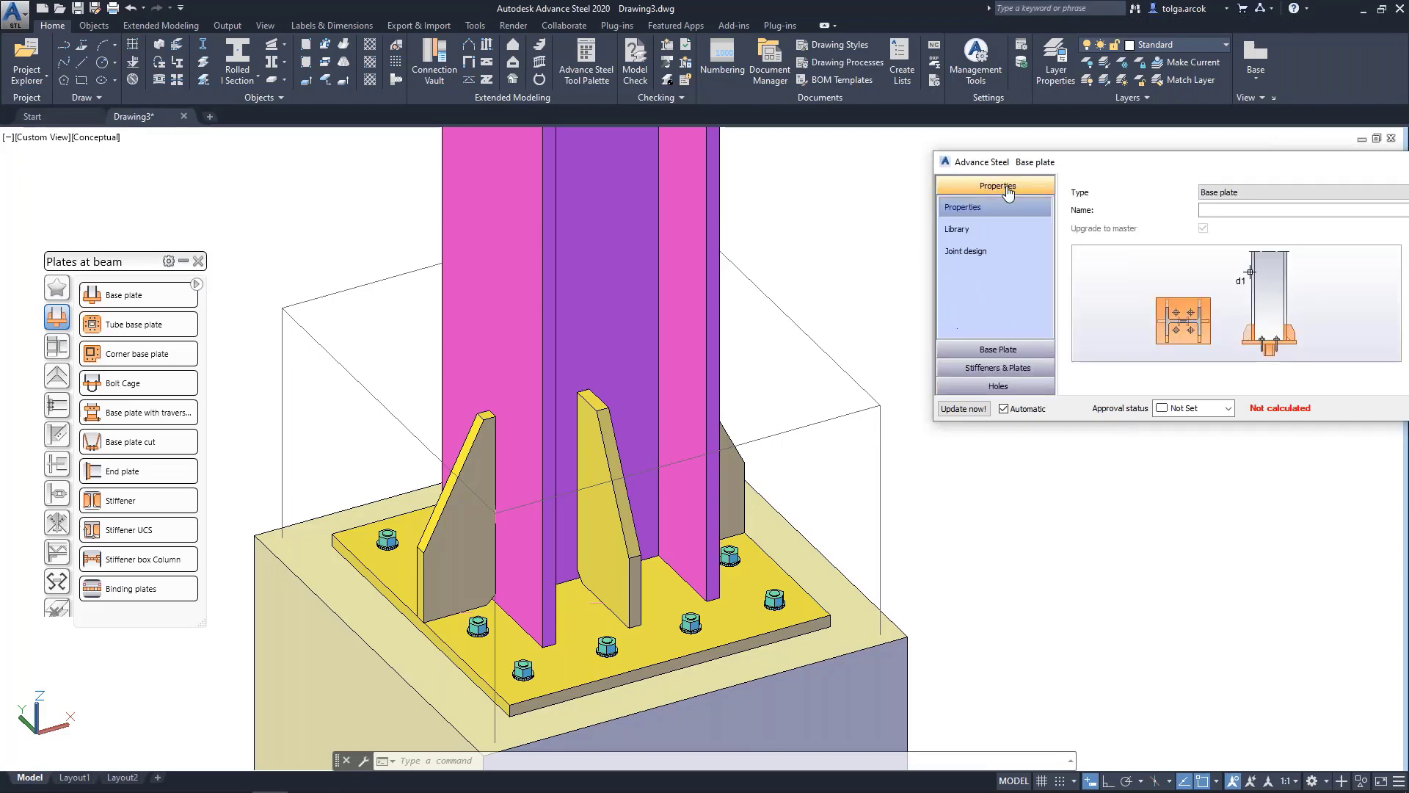
# Open the base plate Library and apply the 1Y preset
pyautogui.click(980, 230)
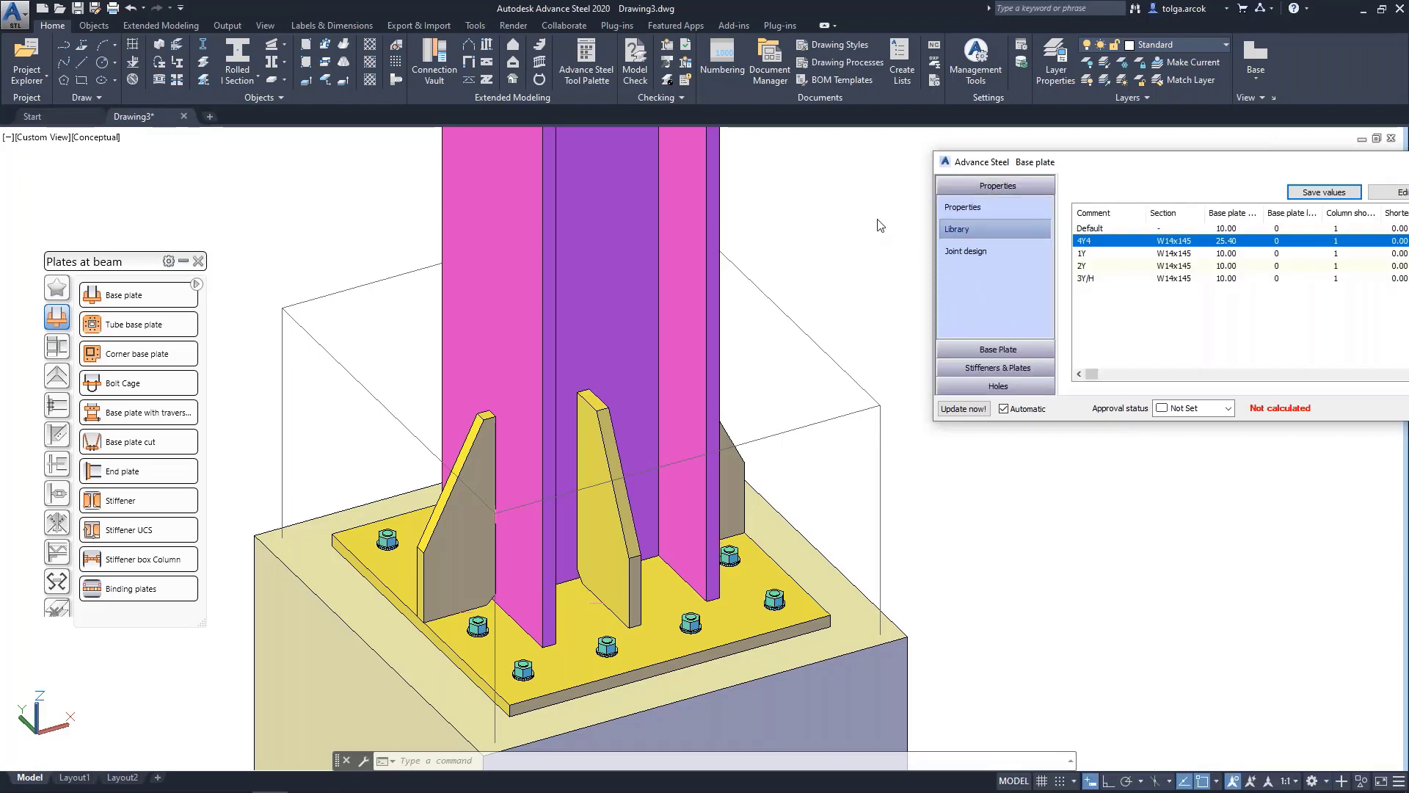
pyautogui.scroll(-1, 856, 227)
pyautogui.scroll(-2, 739, 236)
pyautogui.scroll(-1, 739, 236)
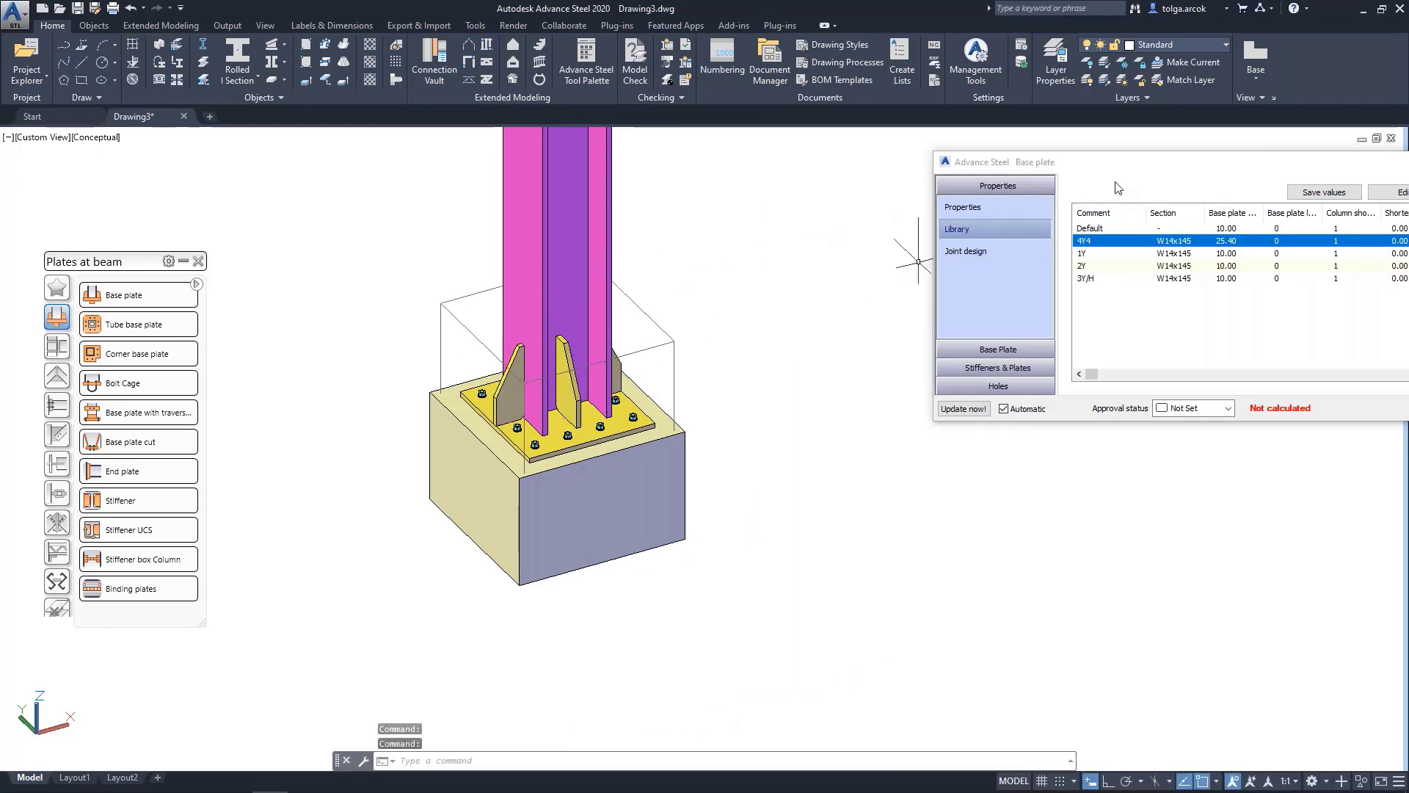
pyautogui.moveTo(926, 190); pyautogui.dragTo(984, 193)
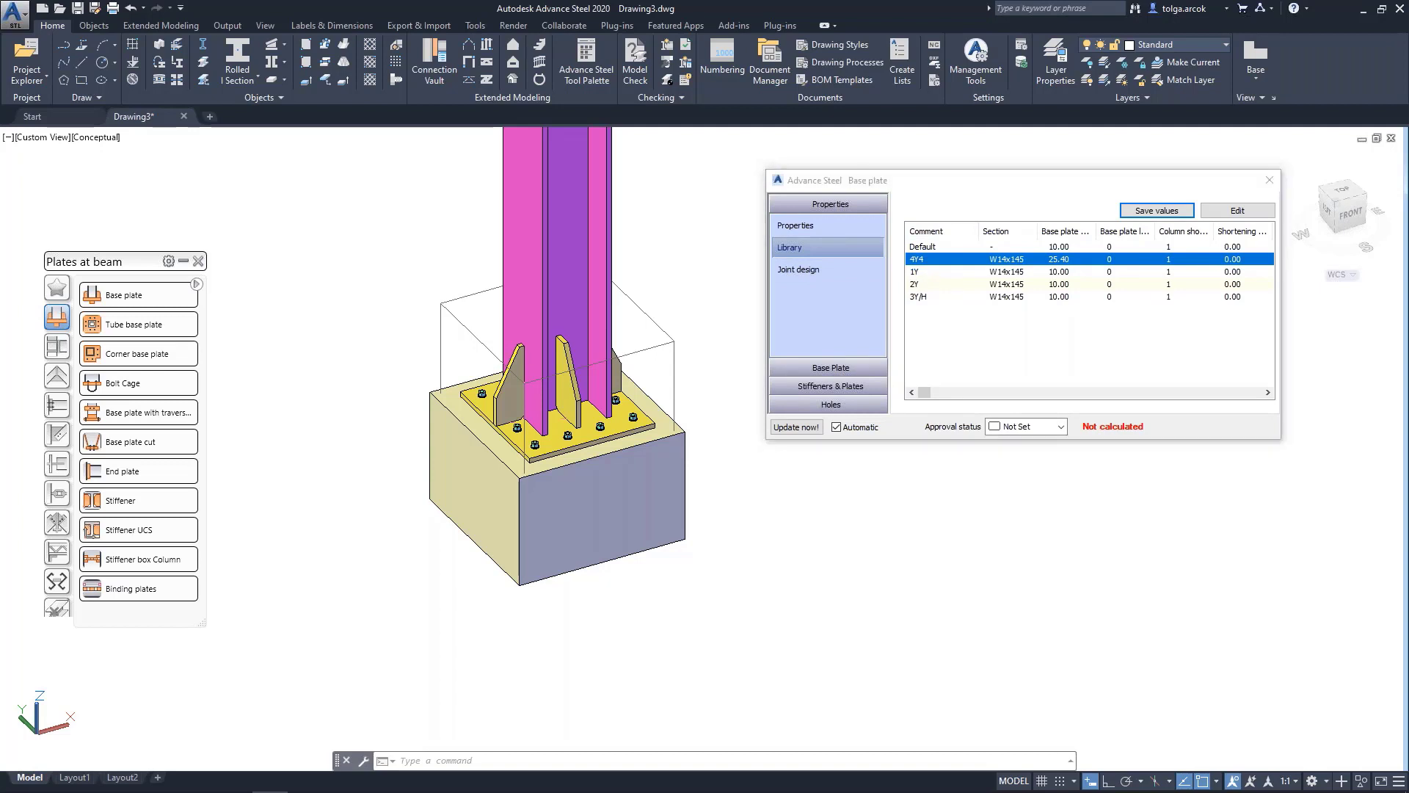
pyautogui.click(924, 271)
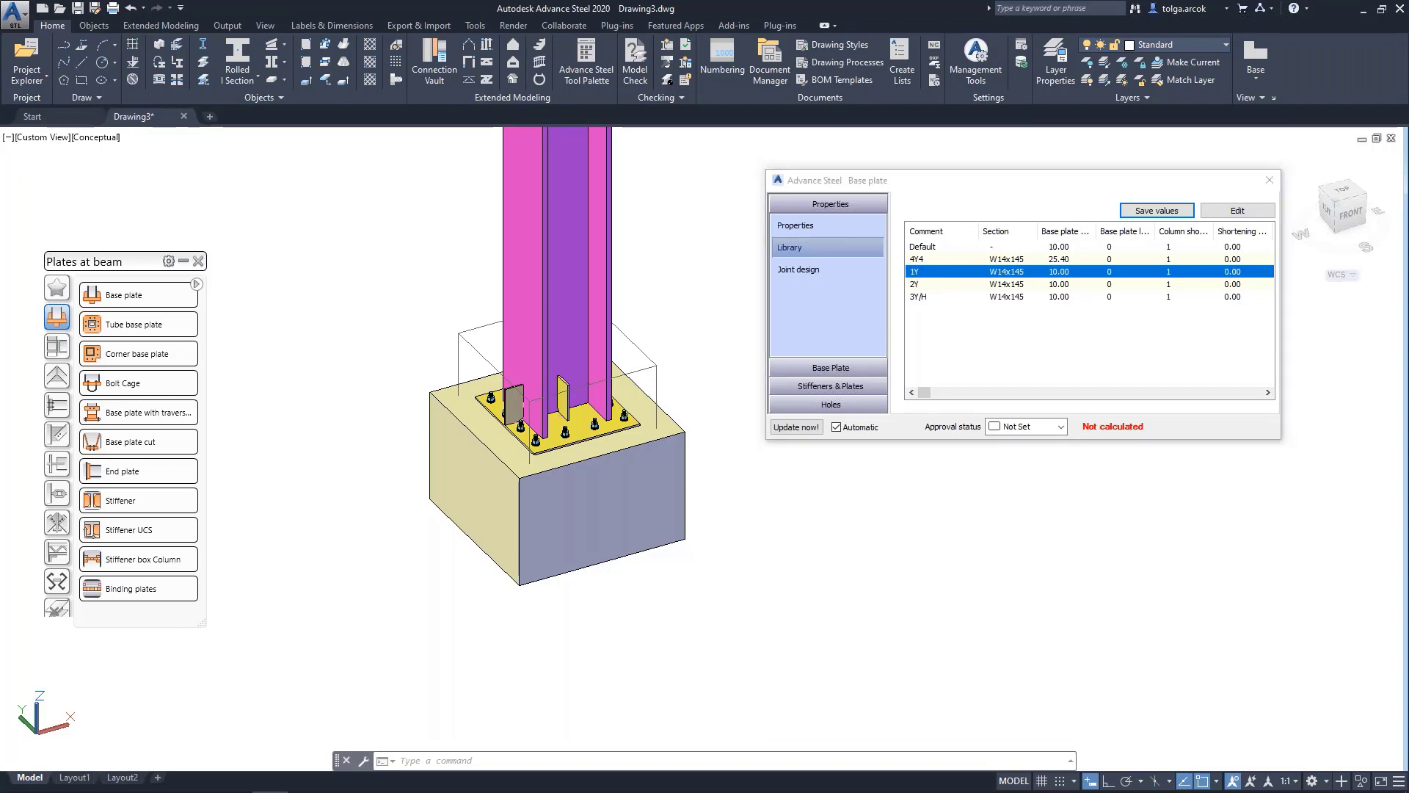
# Try the 2Y preset, then return to 1Y
pyautogui.press('Down')
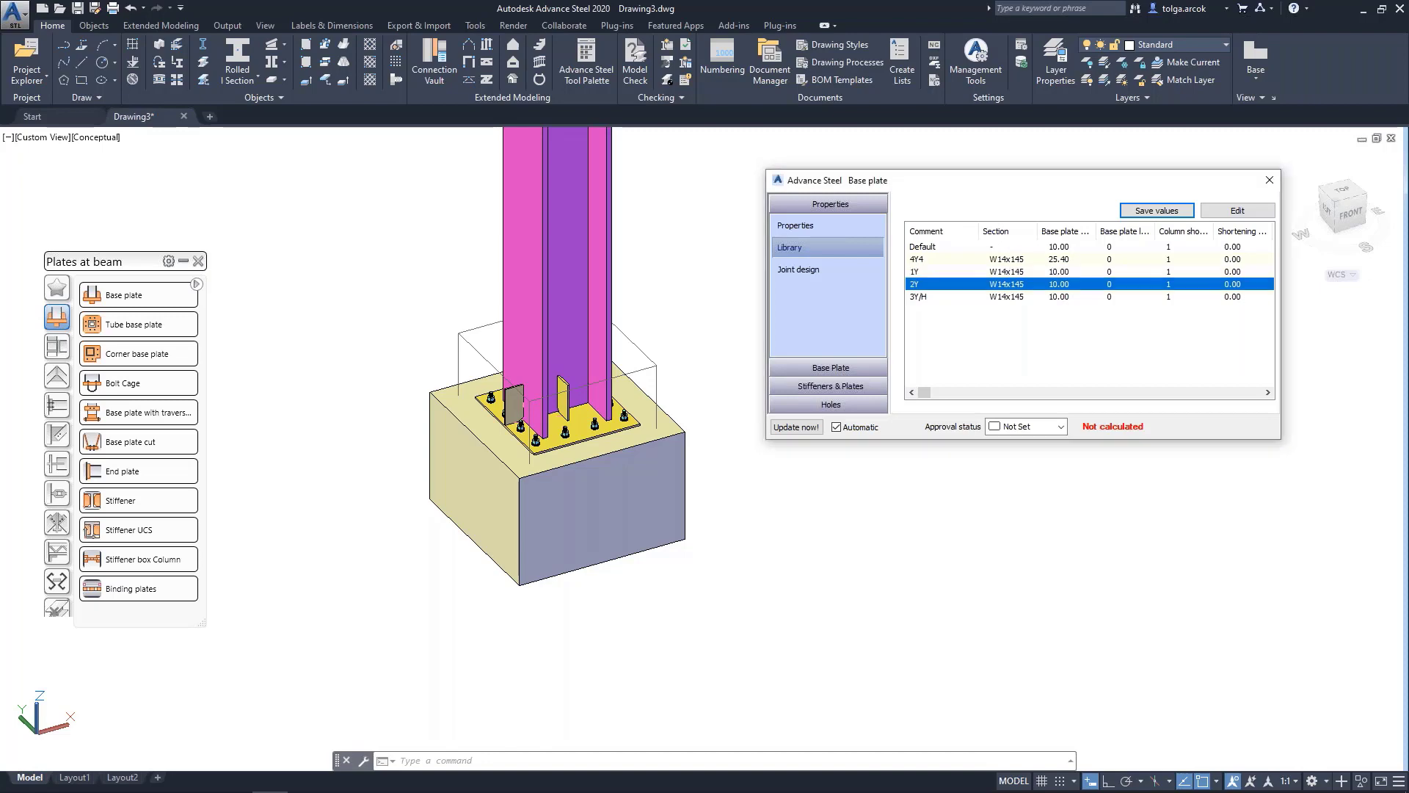
pyautogui.scroll(5, 564, 385)
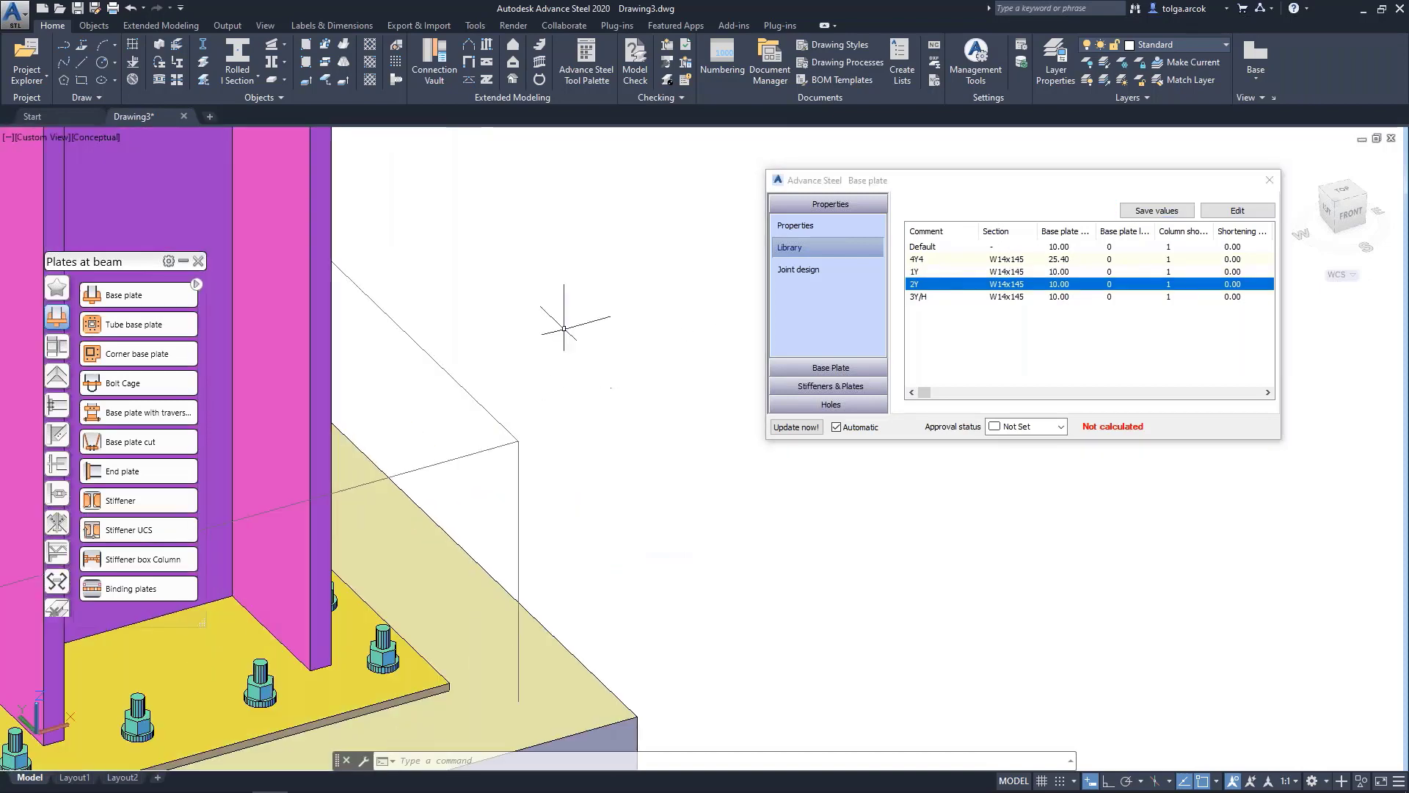
pyautogui.scroll(-2, 566, 315)
pyautogui.moveTo(551, 308)
pyautogui.mouseDown(button='middle')
pyautogui.moveTo(654, 305)
pyautogui.moveTo(785, 255)
pyautogui.mouseUp(button='middle')
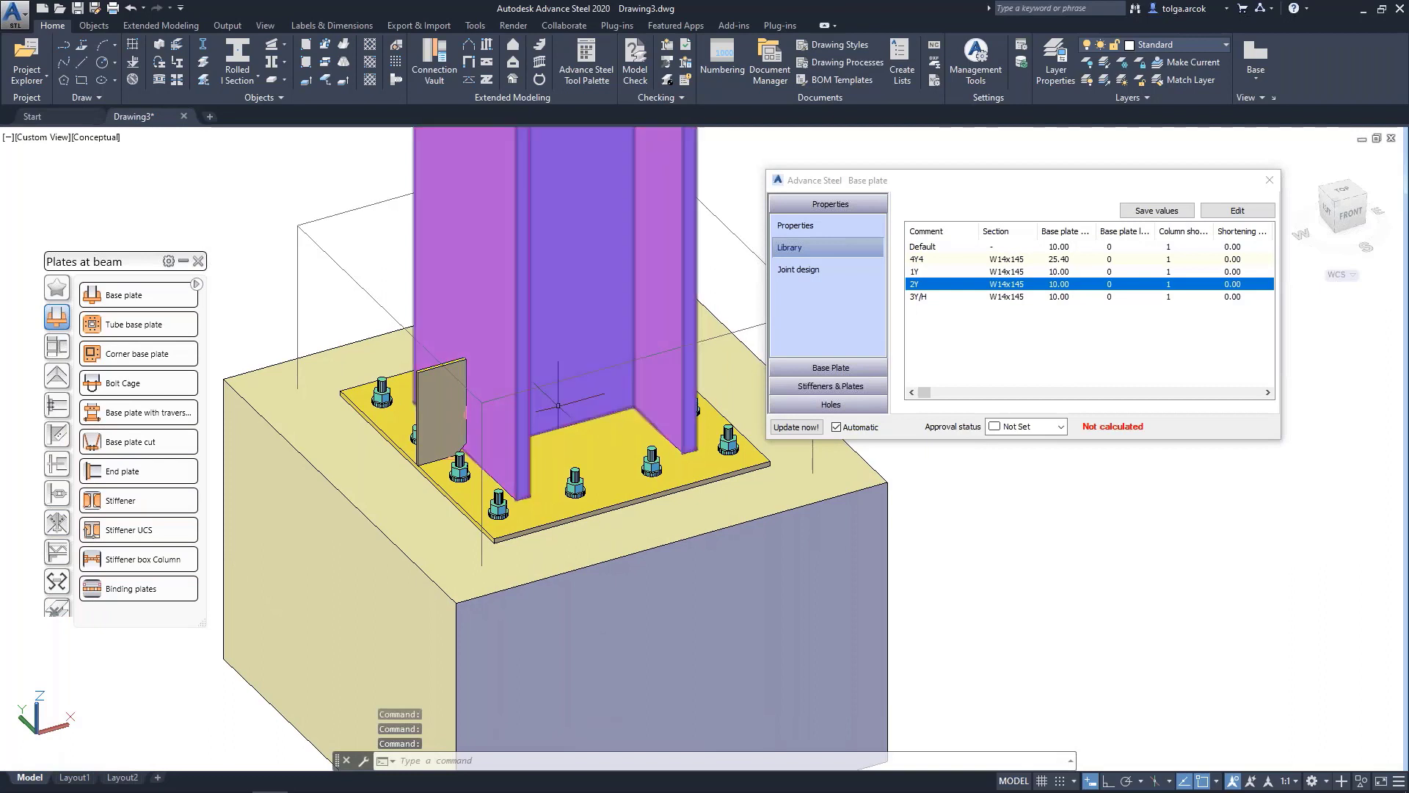
pyautogui.scroll(-5, 573, 389)
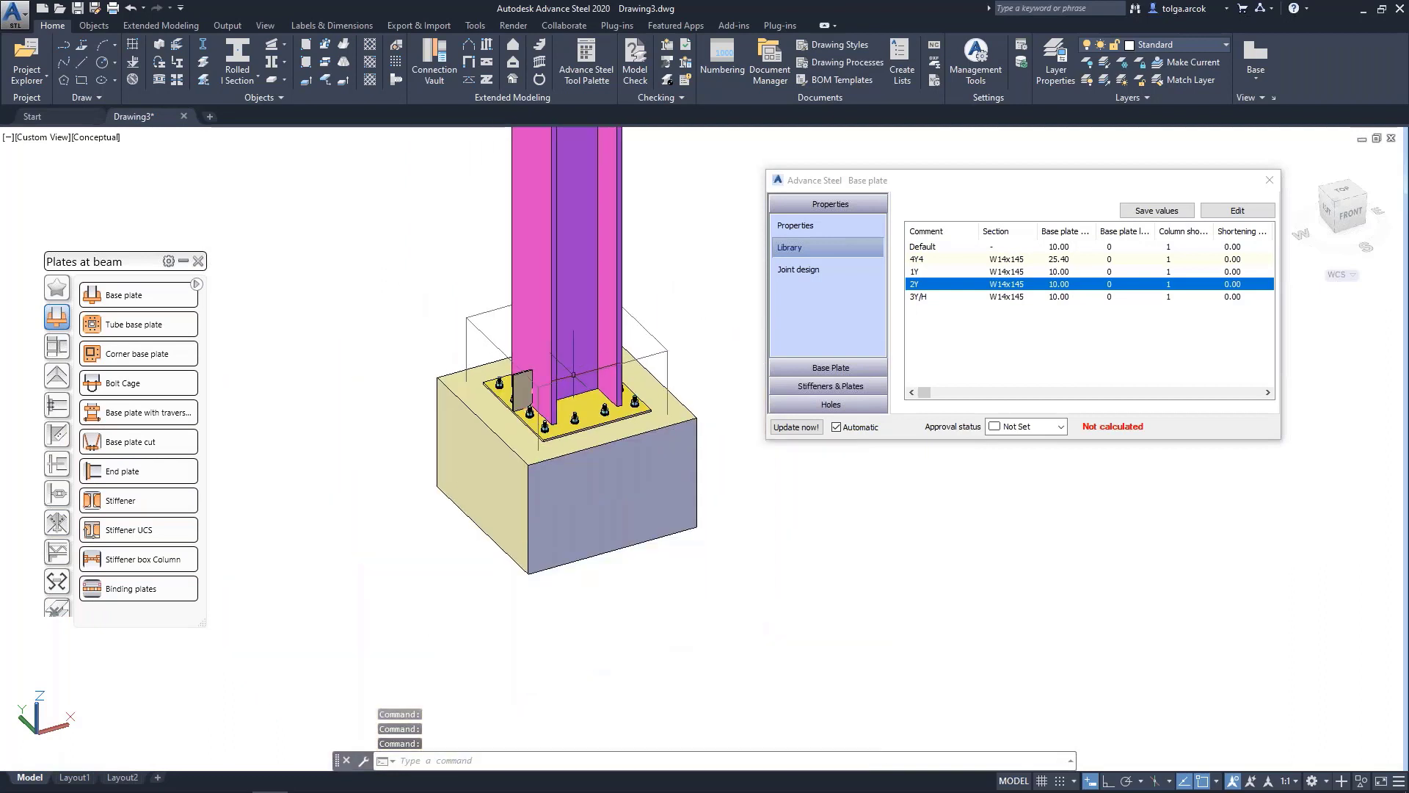
pyautogui.moveTo(573, 331)
pyautogui.mouseDown(button='middle')
pyautogui.moveTo(624, 319)
pyautogui.moveTo(625, 397)
pyautogui.mouseUp(button='middle')
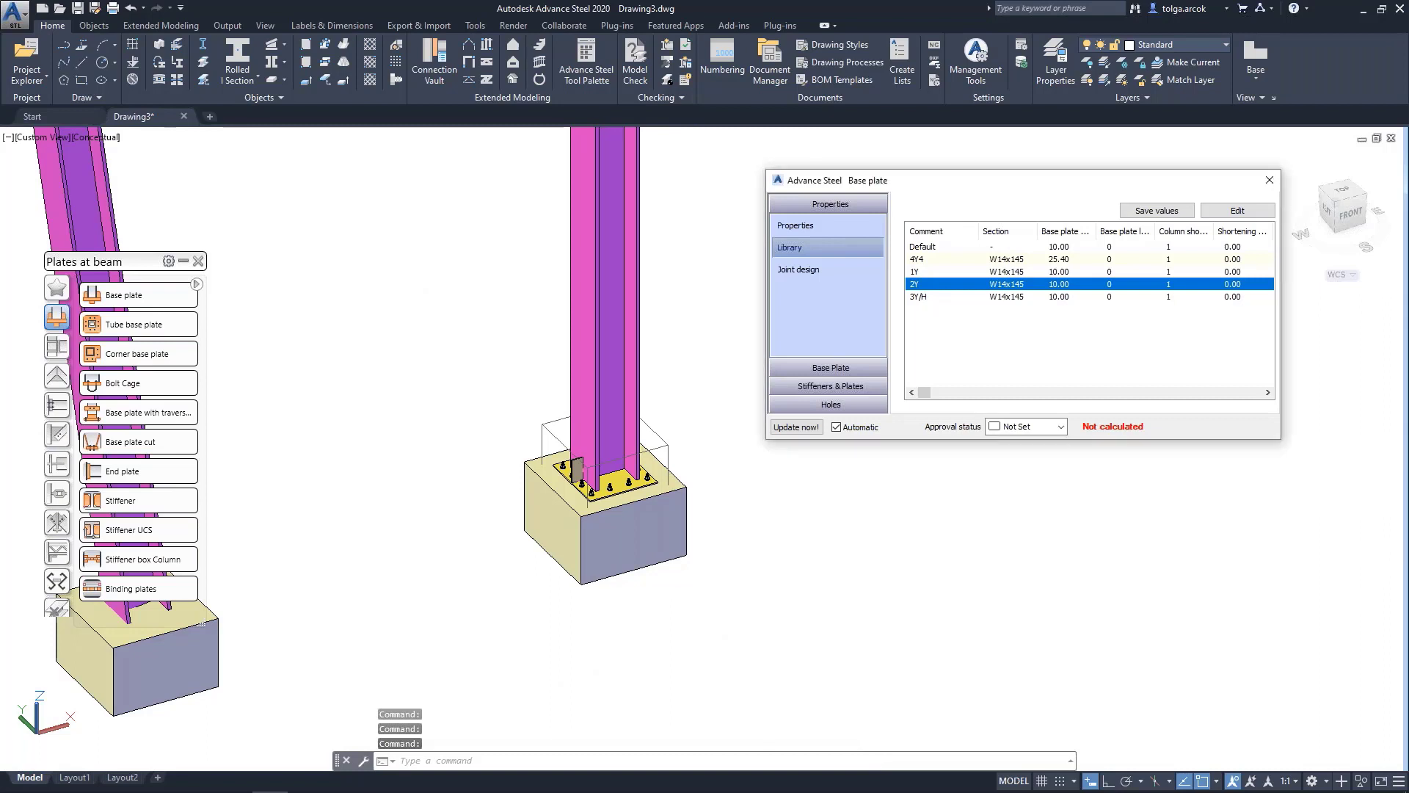
pyautogui.press('Up')
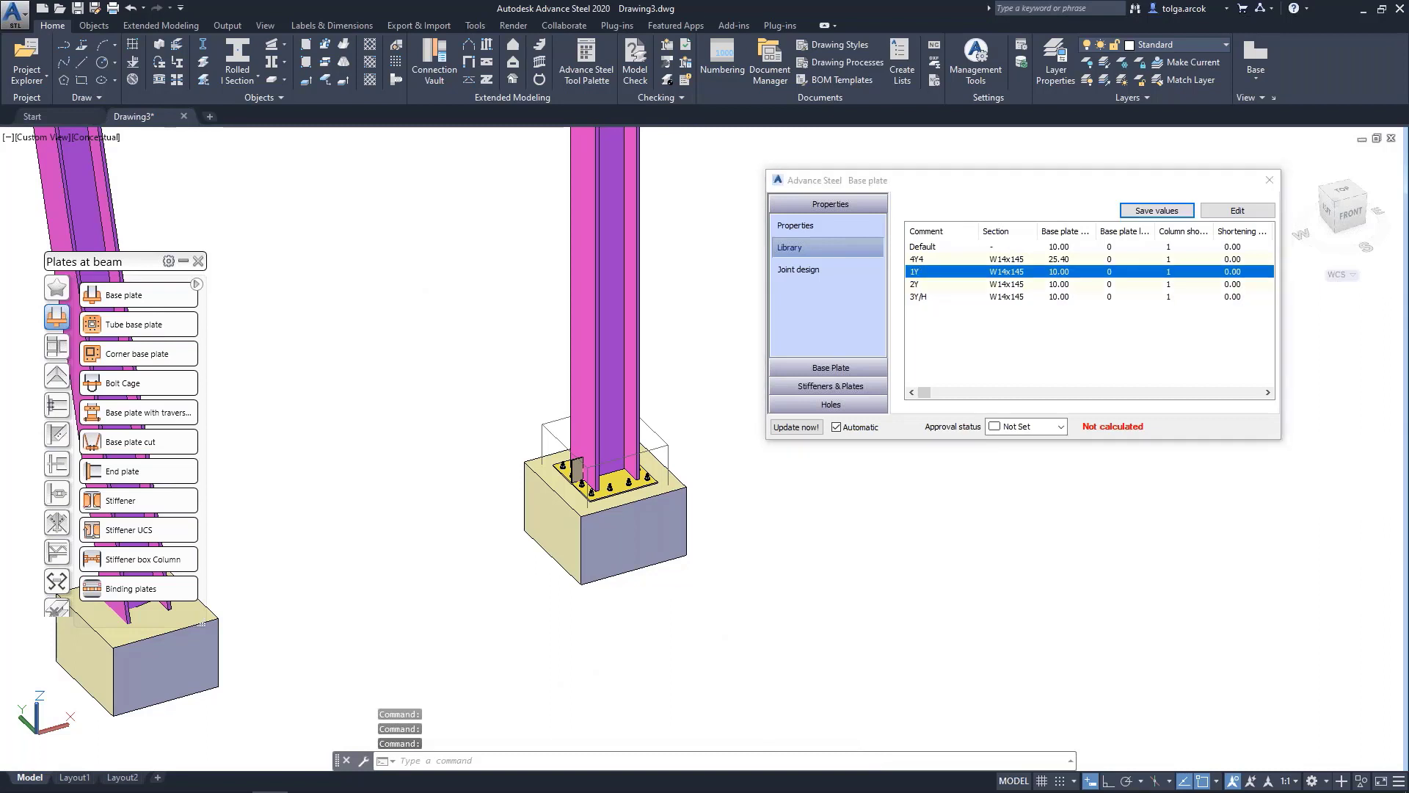
# Close the Base plate settings dialog with the 1Y preset applied
pyautogui.click(1269, 180)
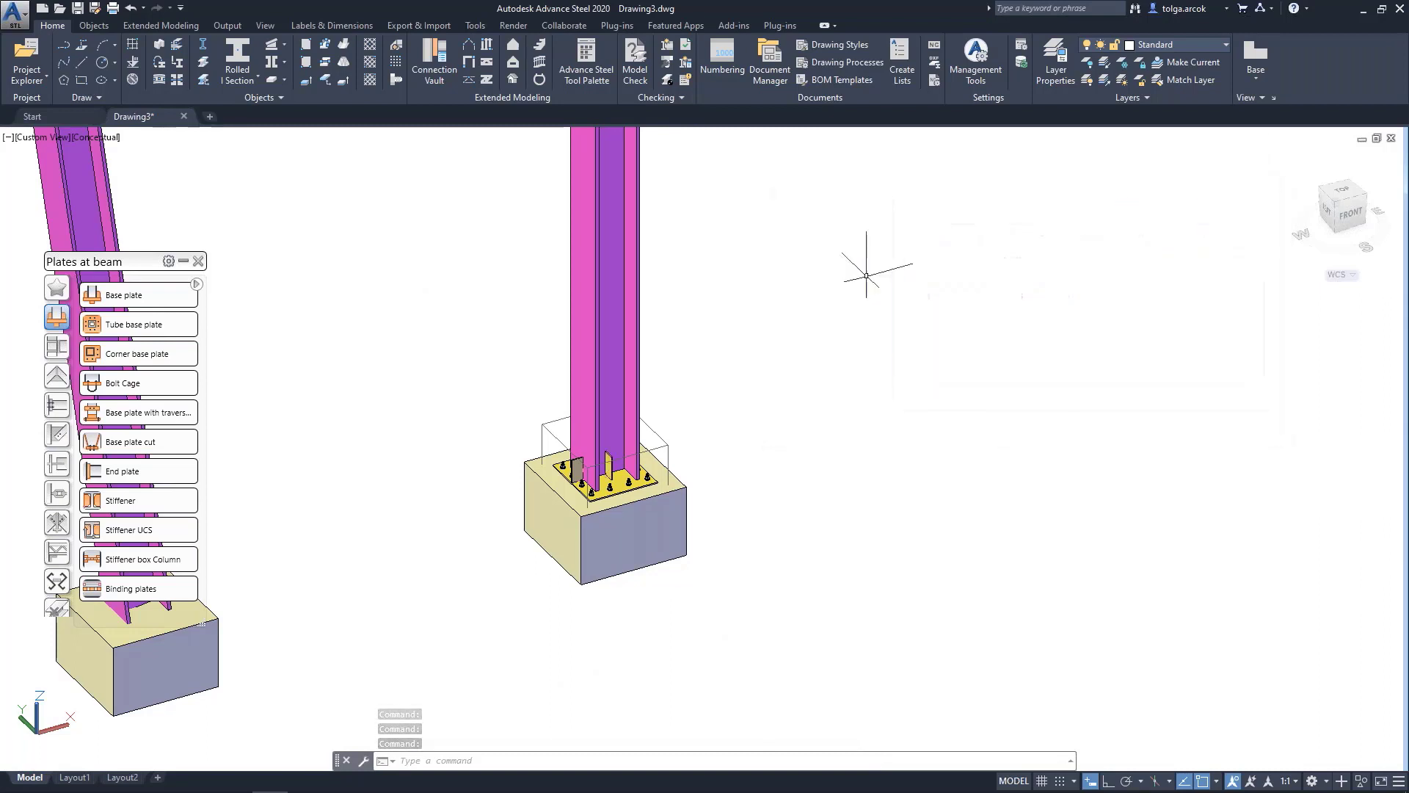
pyautogui.scroll(-3, 696, 364)
pyautogui.scroll(-3, 862, 470)
pyautogui.scroll(2, 812, 514)
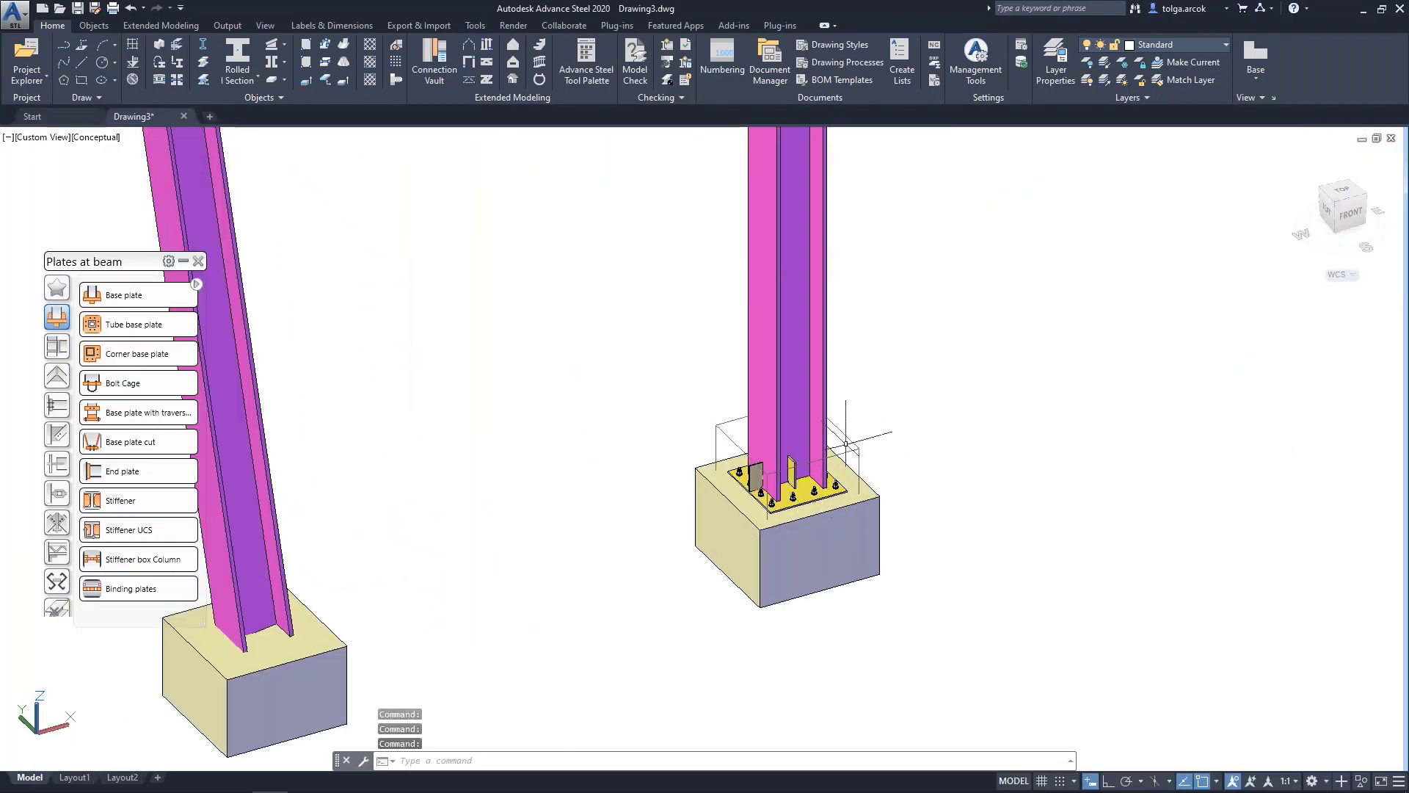
pyautogui.scroll(2, 807, 513)
pyautogui.scroll(1, 807, 513)
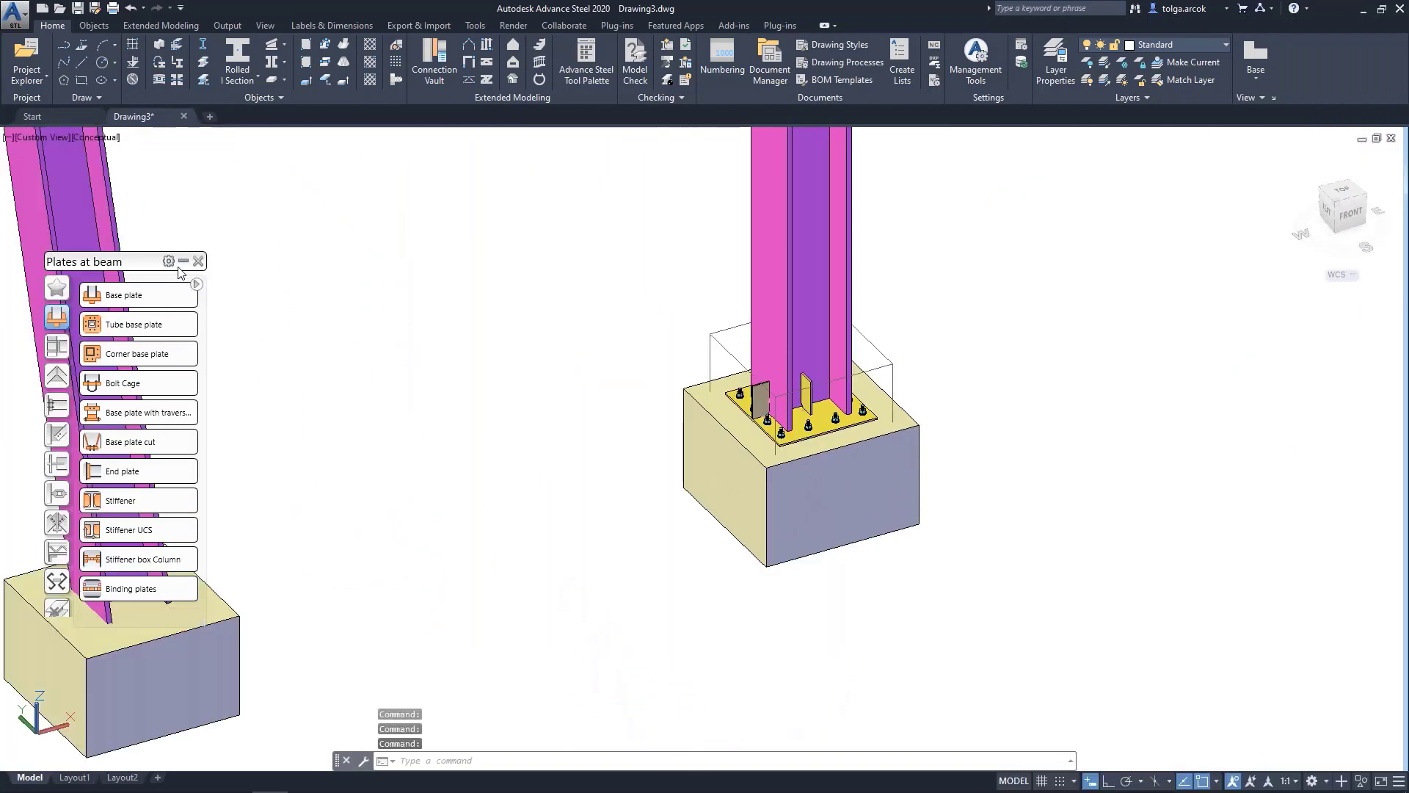
# Collapse and re-expand the connection palette, then start a new Base plate
pyautogui.click(184, 261)
pyautogui.scroll(-3, 658, 355)
pyautogui.scroll(1, 367, 315)
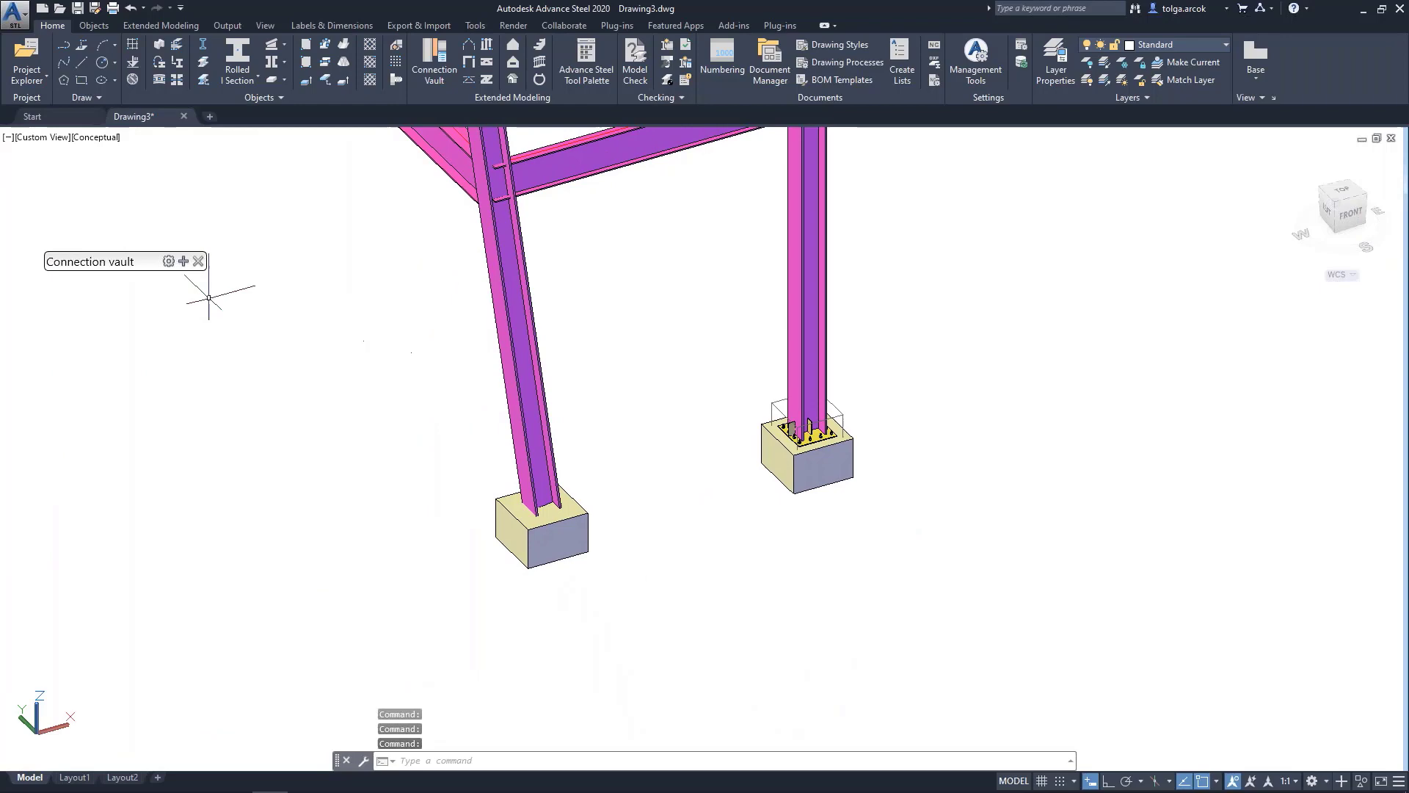
pyautogui.click(183, 261)
pyautogui.click(134, 295)
# Add a base plate to the right column without extra concrete, then close its settings
pyautogui.scroll(-3, 595, 345)
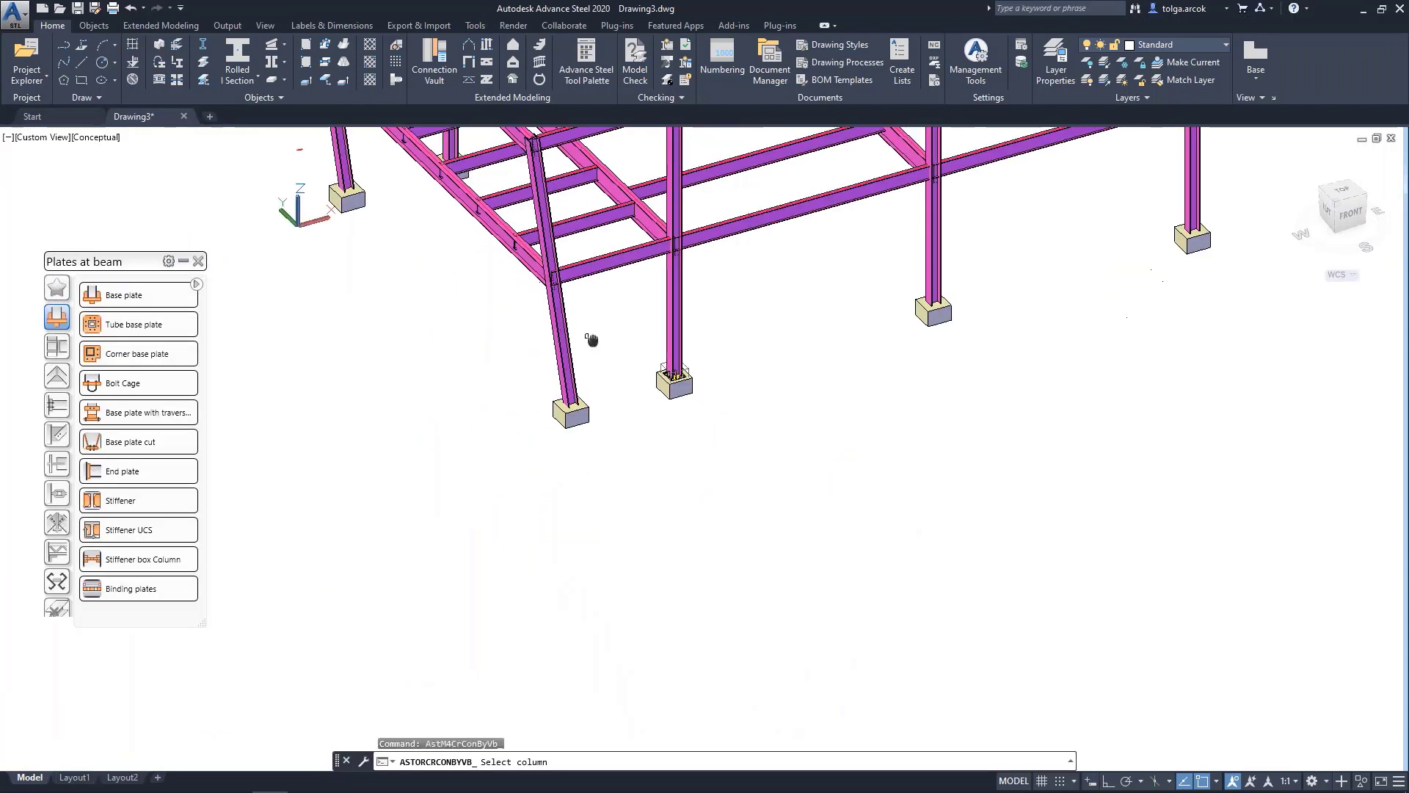
pyautogui.scroll(1, 896, 355)
pyautogui.scroll(2, 906, 359)
pyautogui.click(909, 359)
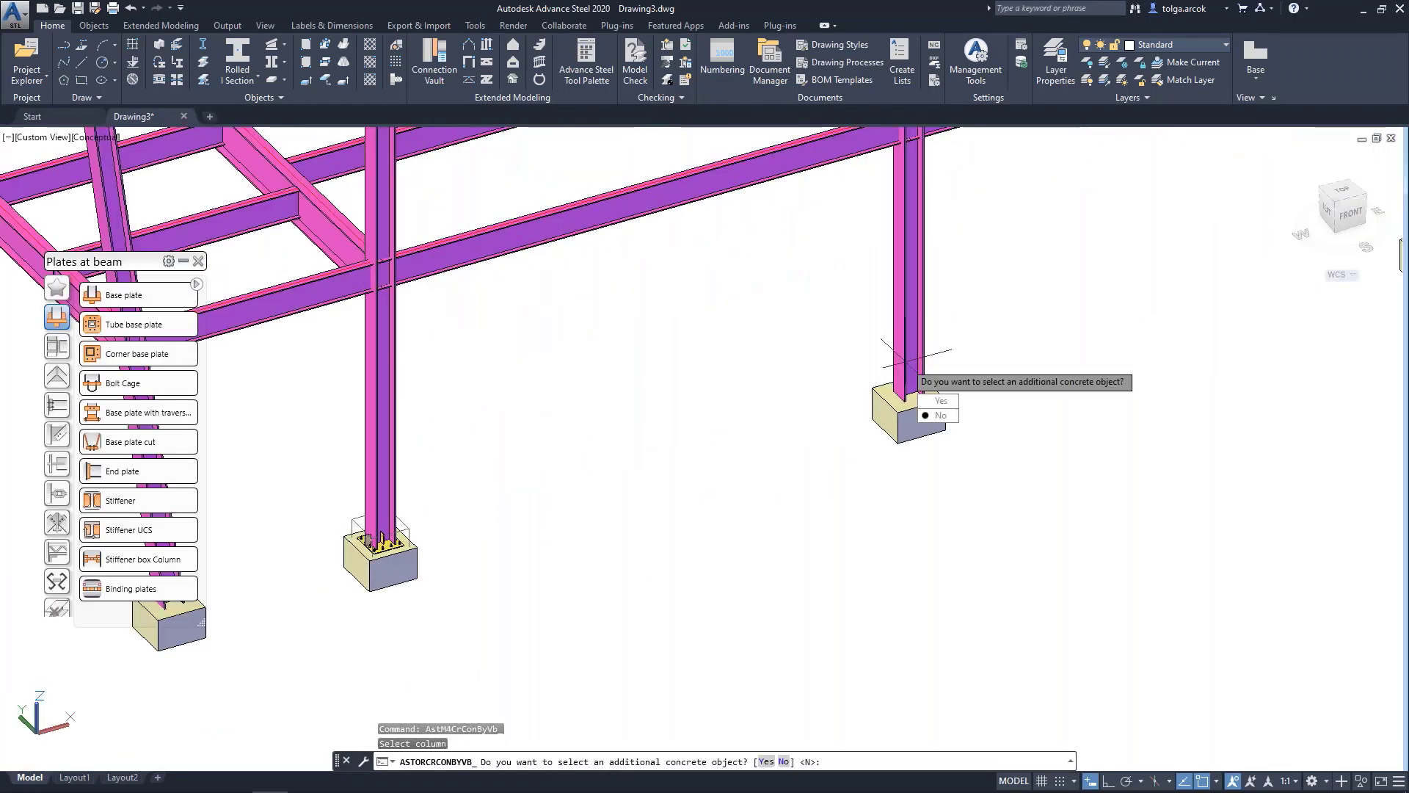
pyautogui.press('Return')
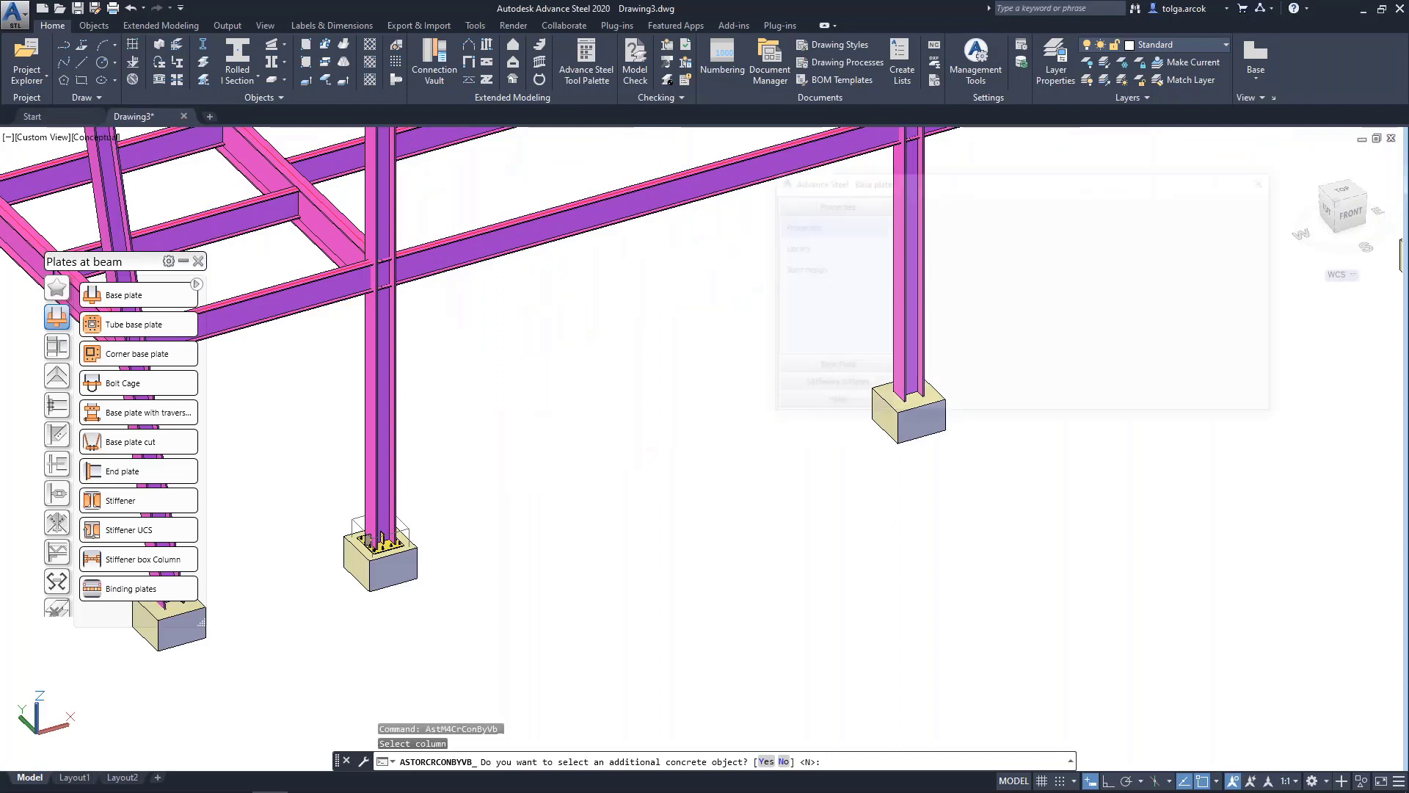
pyautogui.moveTo(1141, 424); pyautogui.dragTo(1015, 425)
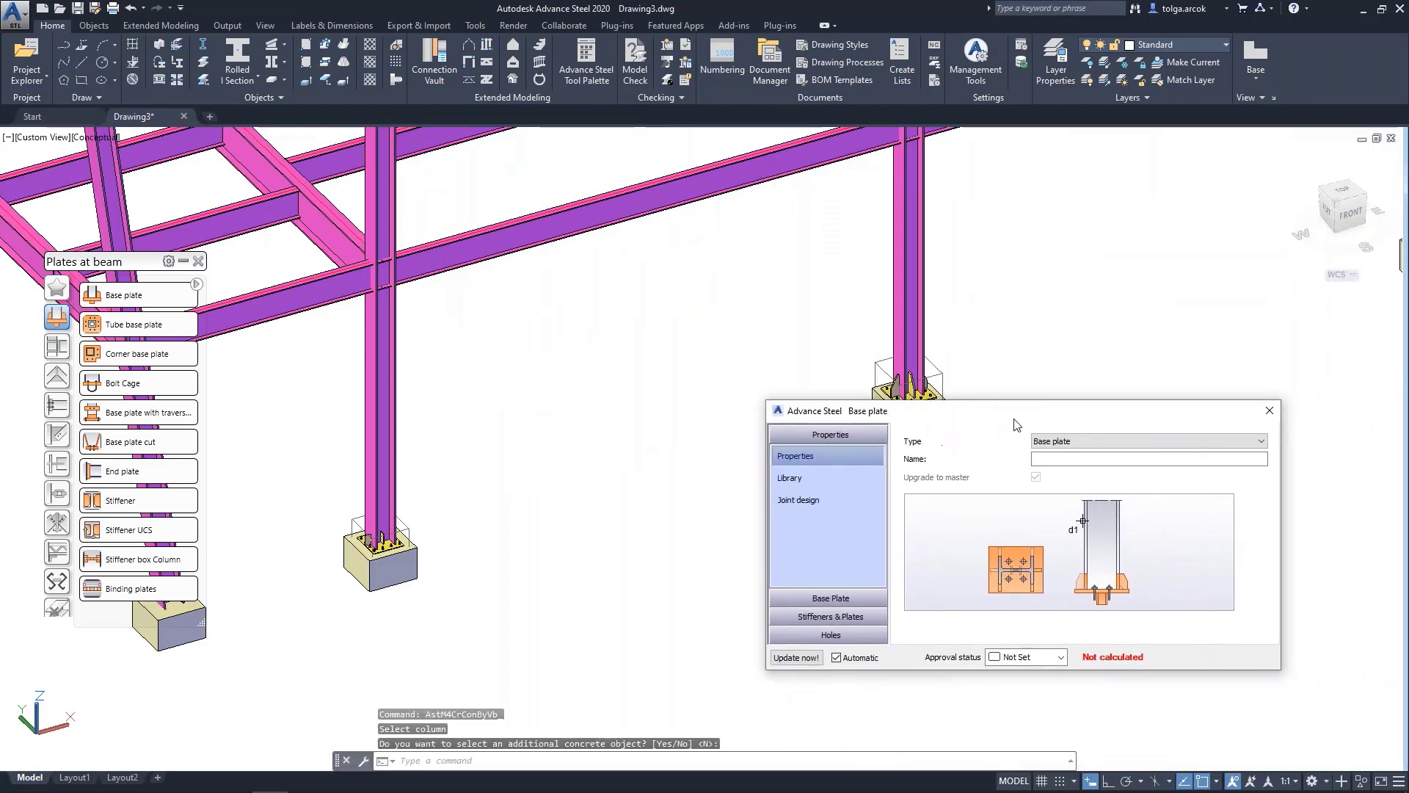
pyautogui.click(1270, 411)
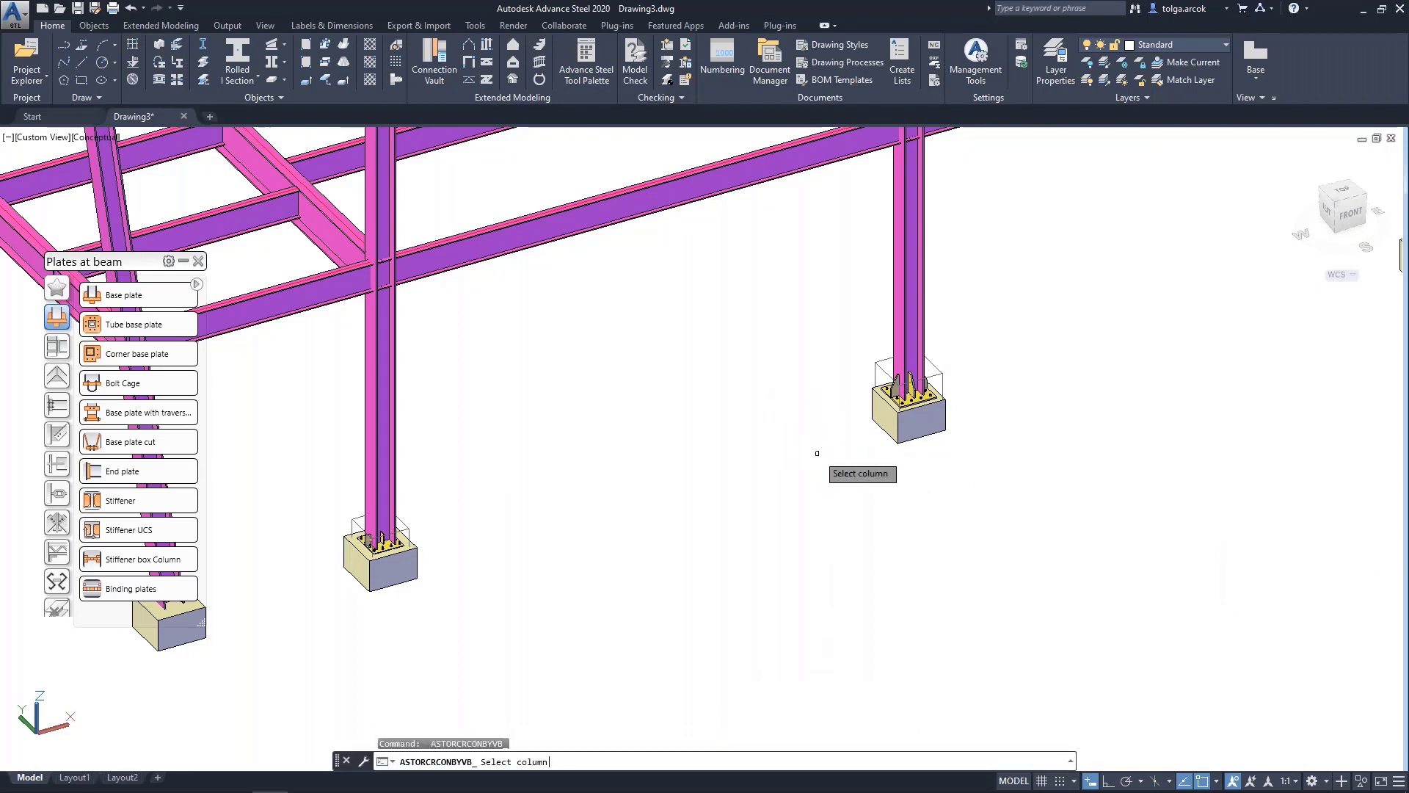
# End the repeated column prompt and cancel the restarted base plate command
pyautogui.click(817, 453)
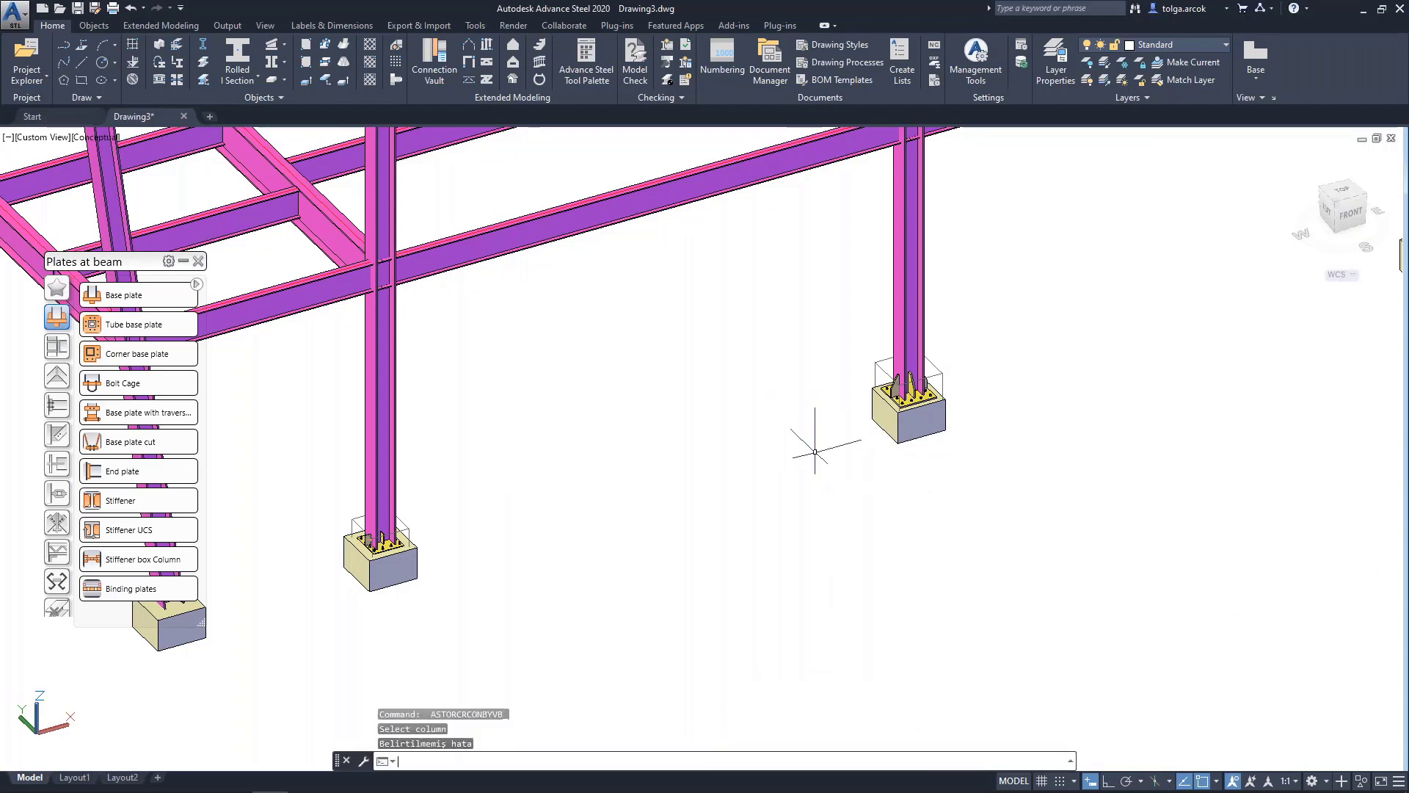
pyautogui.press('Return')
pyautogui.press('Escape')
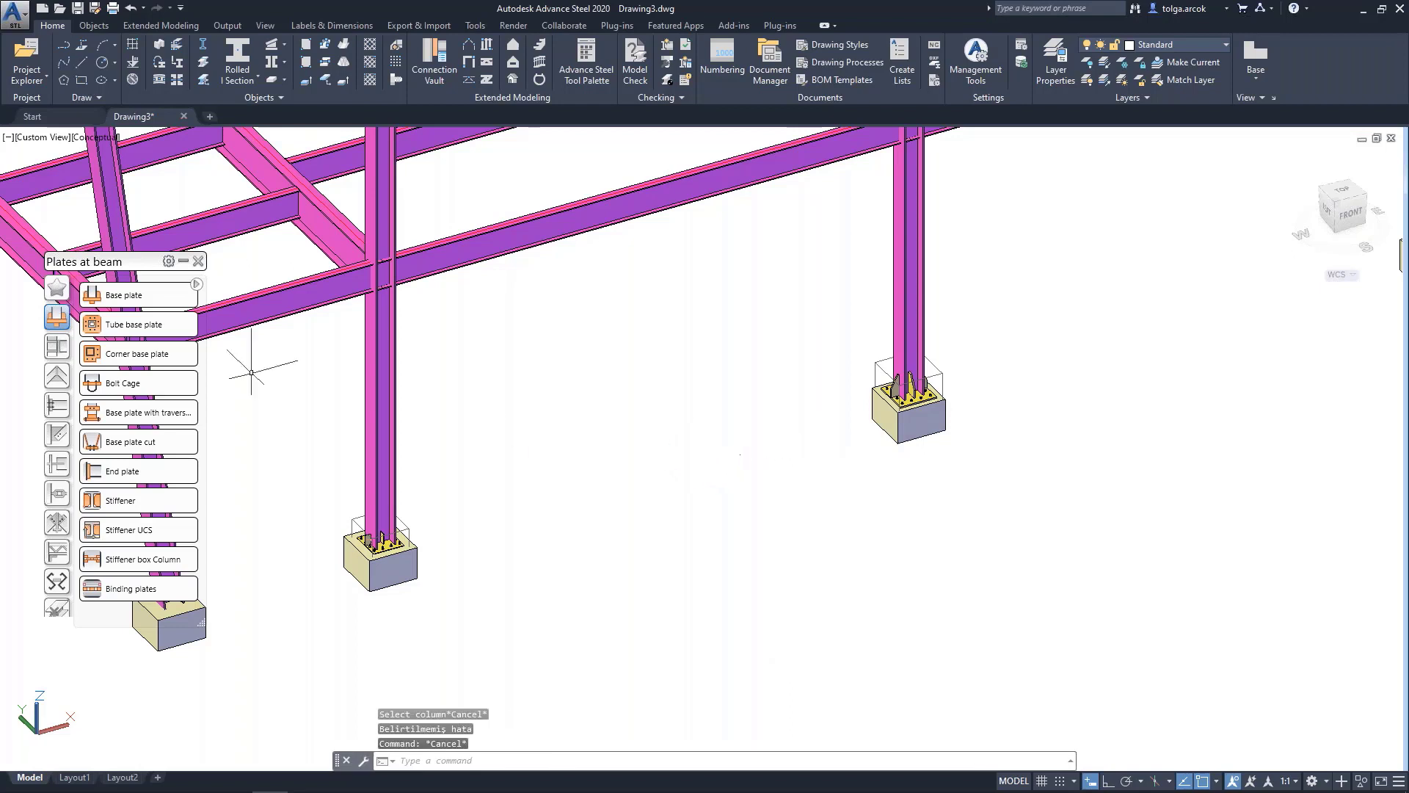
# Open the Advance Tool Palette on its Tools set
pyautogui.click(579, 69)
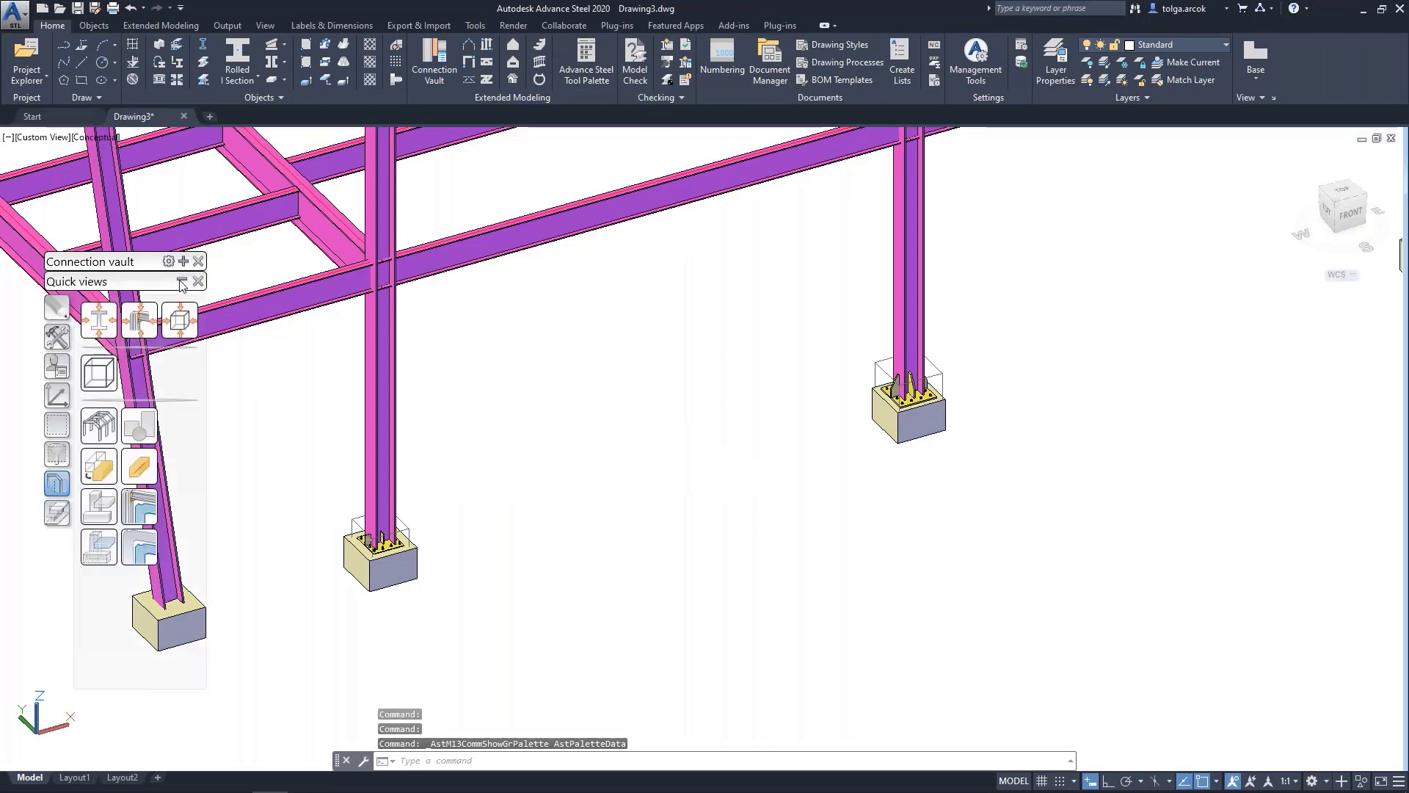
pyautogui.click(58, 336)
pyautogui.moveTo(536, 367); pyautogui.dragTo(1045, 317, button='middle')
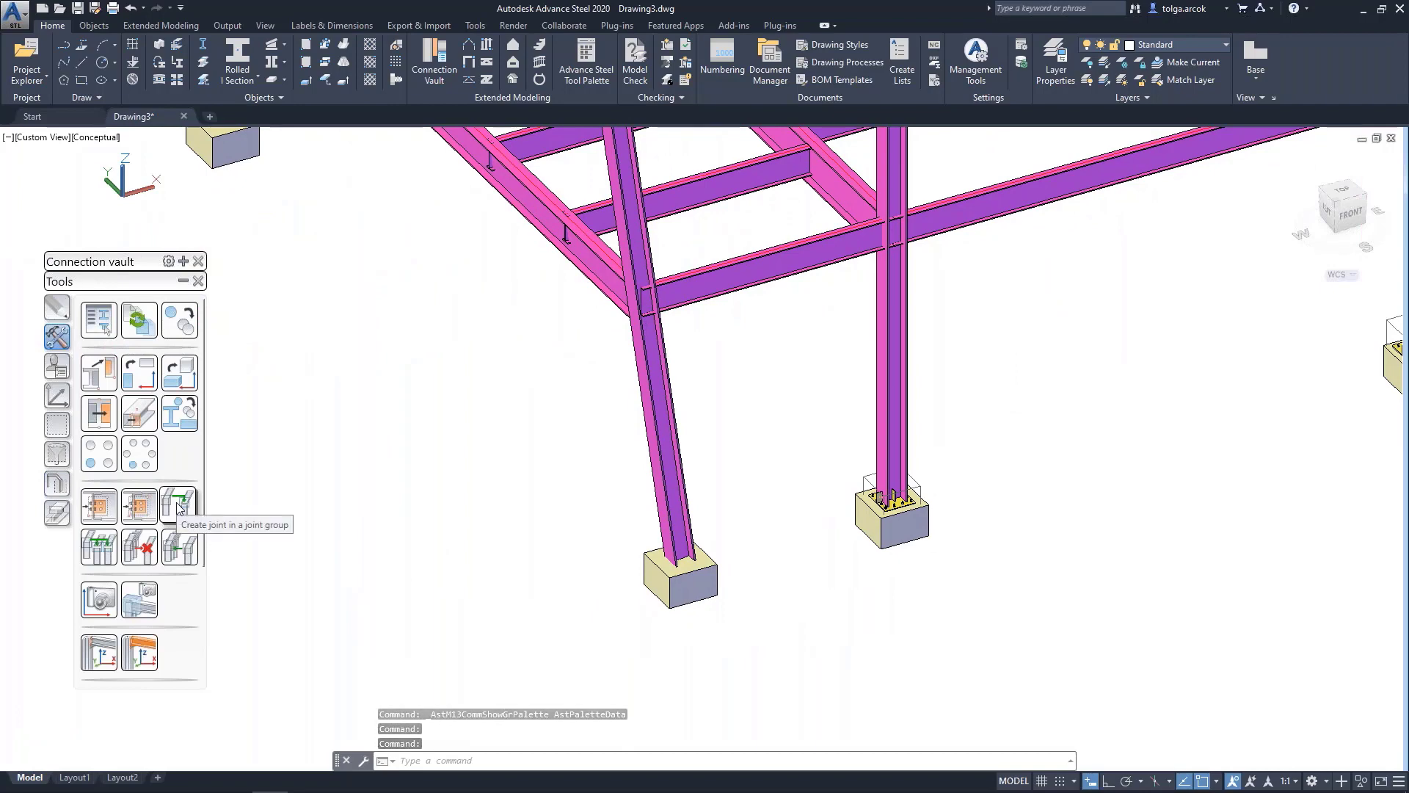
# Start Create joint in a joint group and select the existing base plate connection
pyautogui.click(199, 506)
pyautogui.click(872, 486)
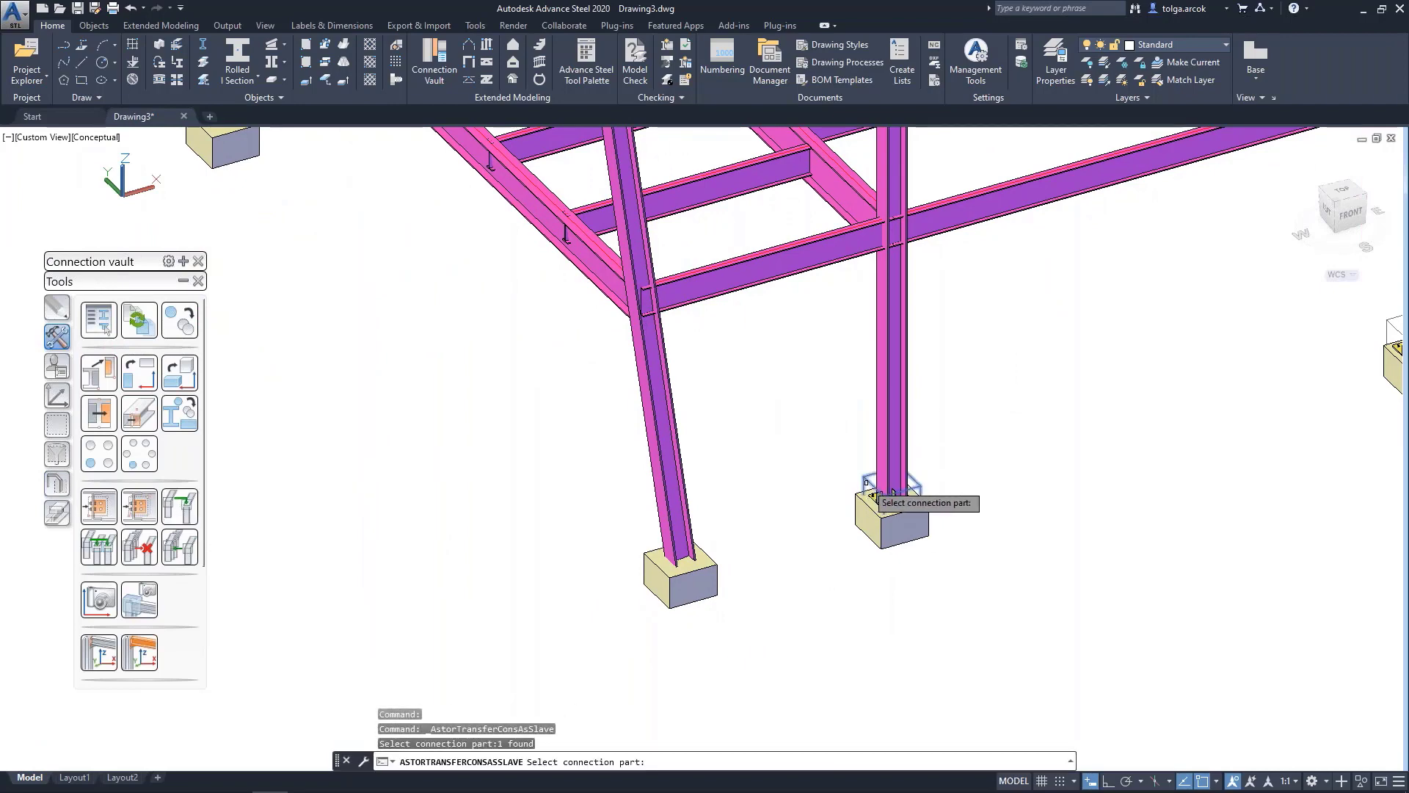
pyautogui.press('Return')
pyautogui.scroll(-5, 853, 480)
pyautogui.scroll(2, 804, 472)
pyautogui.scroll(4, 698, 440)
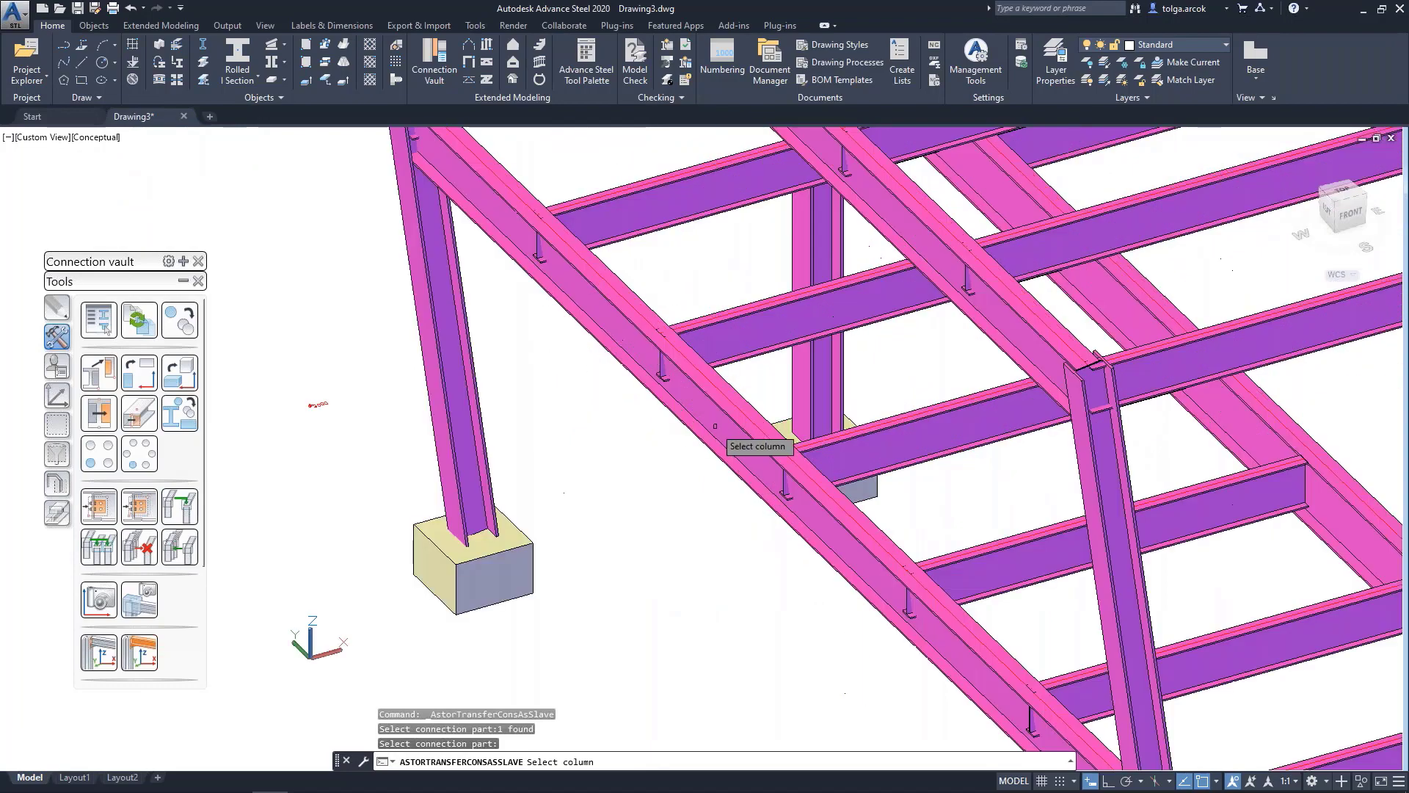
pyautogui.scroll(4, 739, 455)
# Pick the target column, decline extra concrete, inspect the frame, then cancel
pyautogui.click(910, 359)
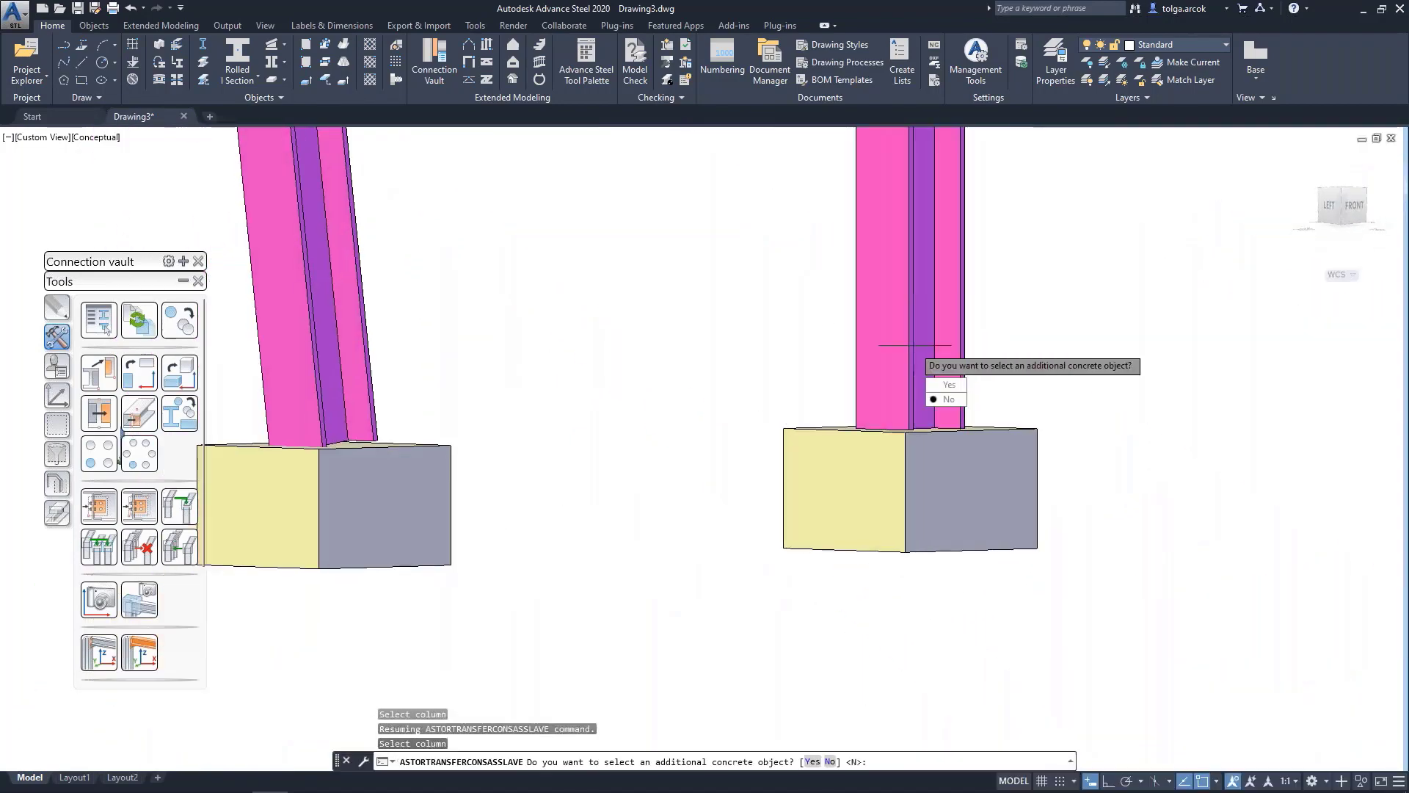
pyautogui.press('Return')
pyautogui.scroll(-5, 781, 396)
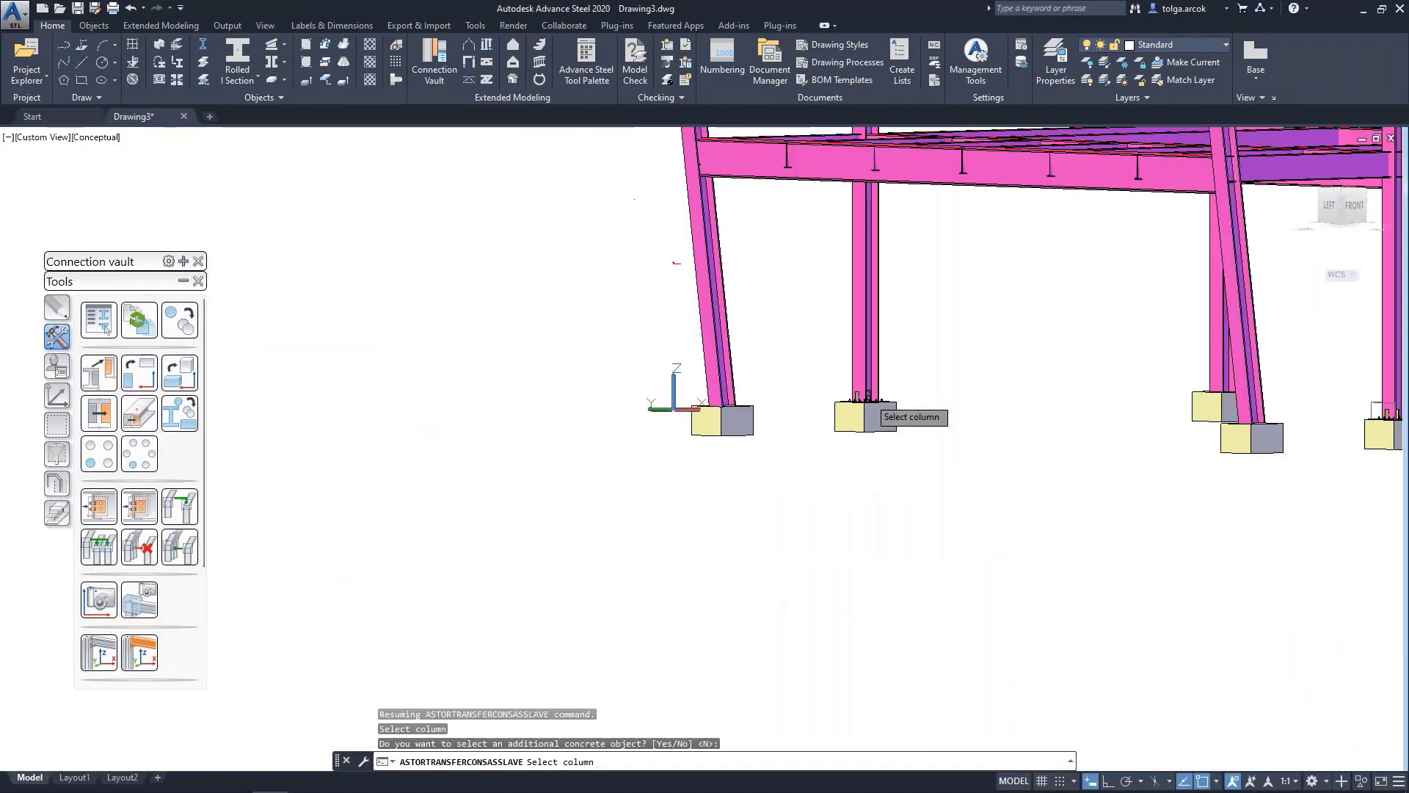
pyautogui.moveTo(891, 412)
pyautogui.keyDown('shift'); pyautogui.mouseDown(button='middle')
pyautogui.moveTo(816, 457)
pyautogui.moveTo(943, 493)
pyautogui.mouseUp(button='middle'); pyautogui.keyUp('shift')
pyautogui.scroll(3, 944, 494)
pyautogui.press('Escape')
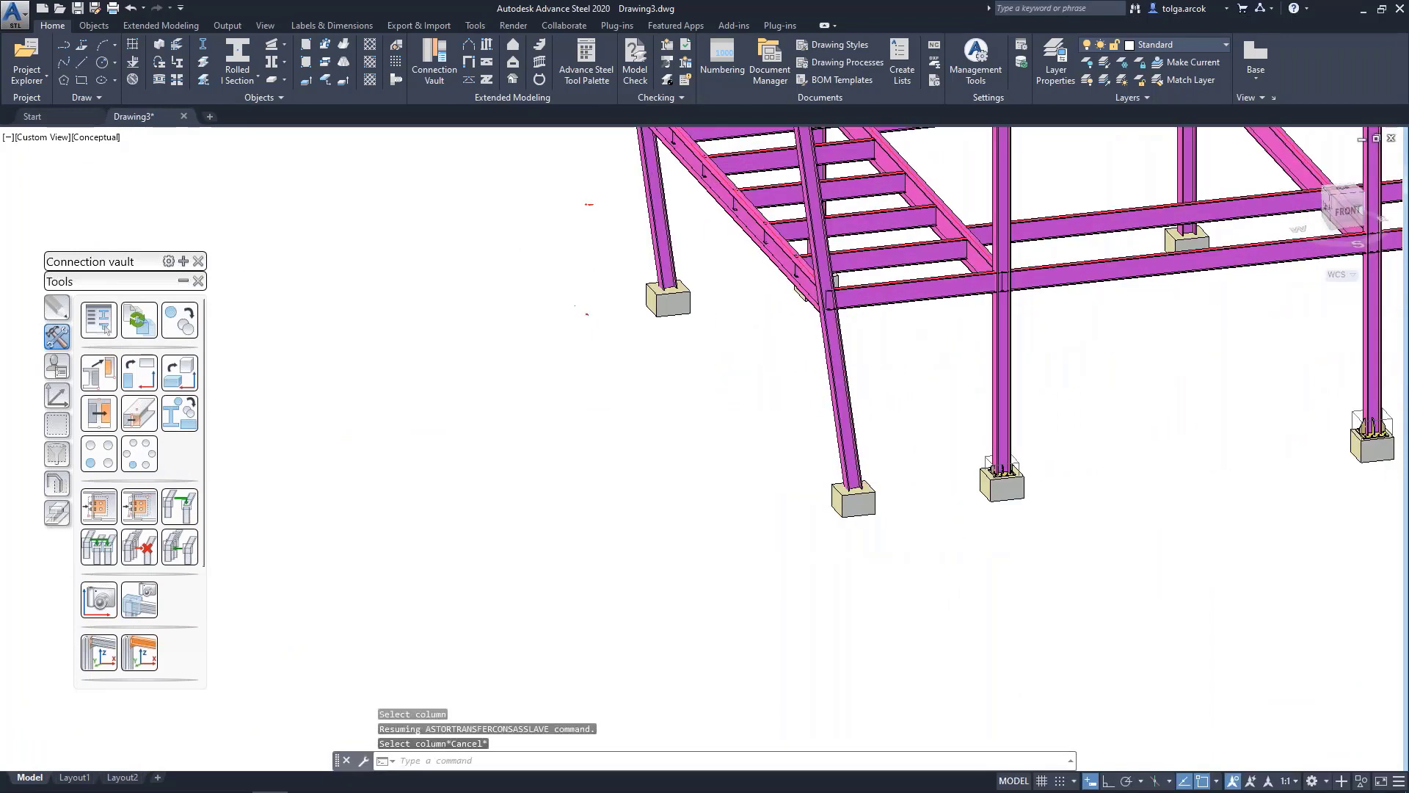
pyautogui.scroll(5, 879, 420)
# Create a Base plate on the sloped column, declining additional concrete
pyautogui.click(182, 280)
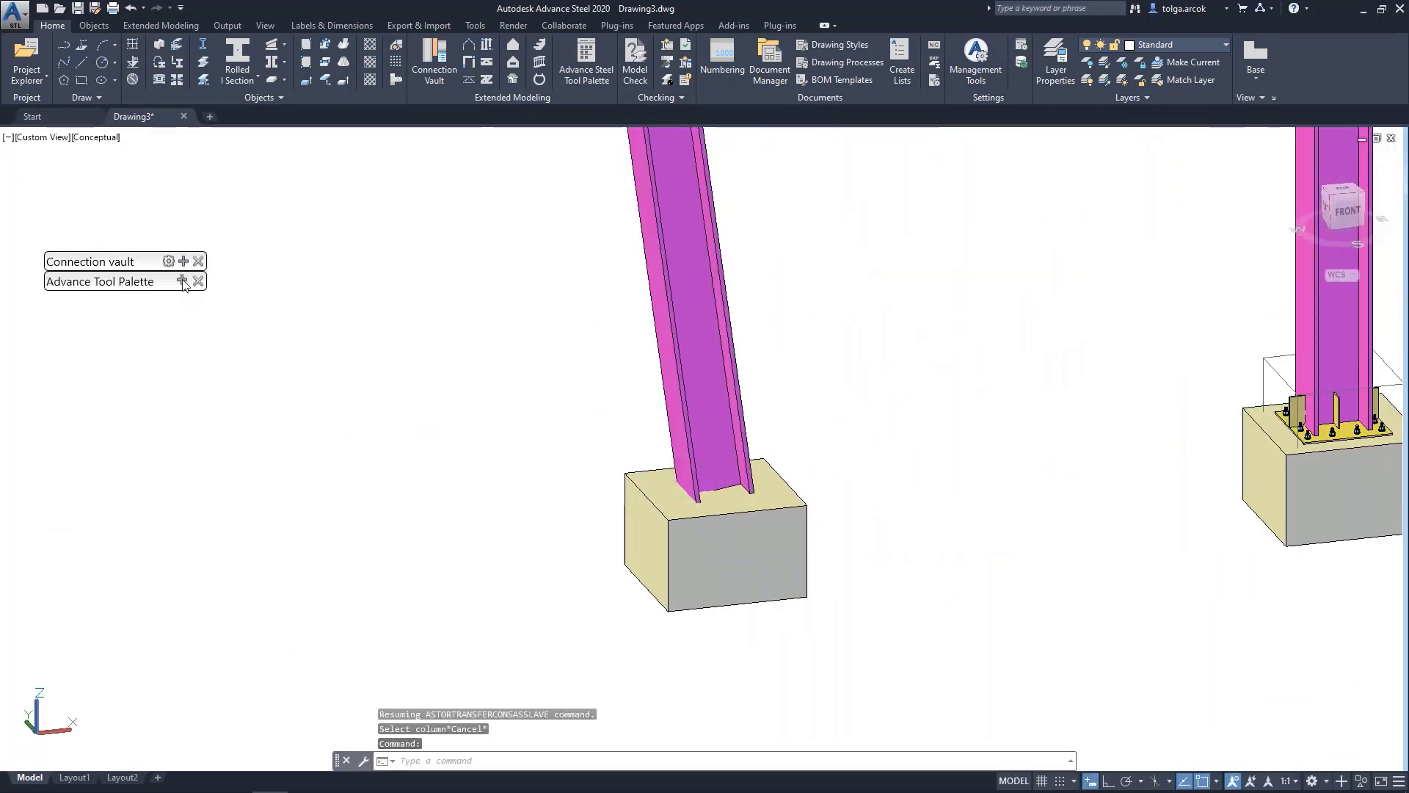
pyautogui.click(182, 261)
pyautogui.click(123, 295)
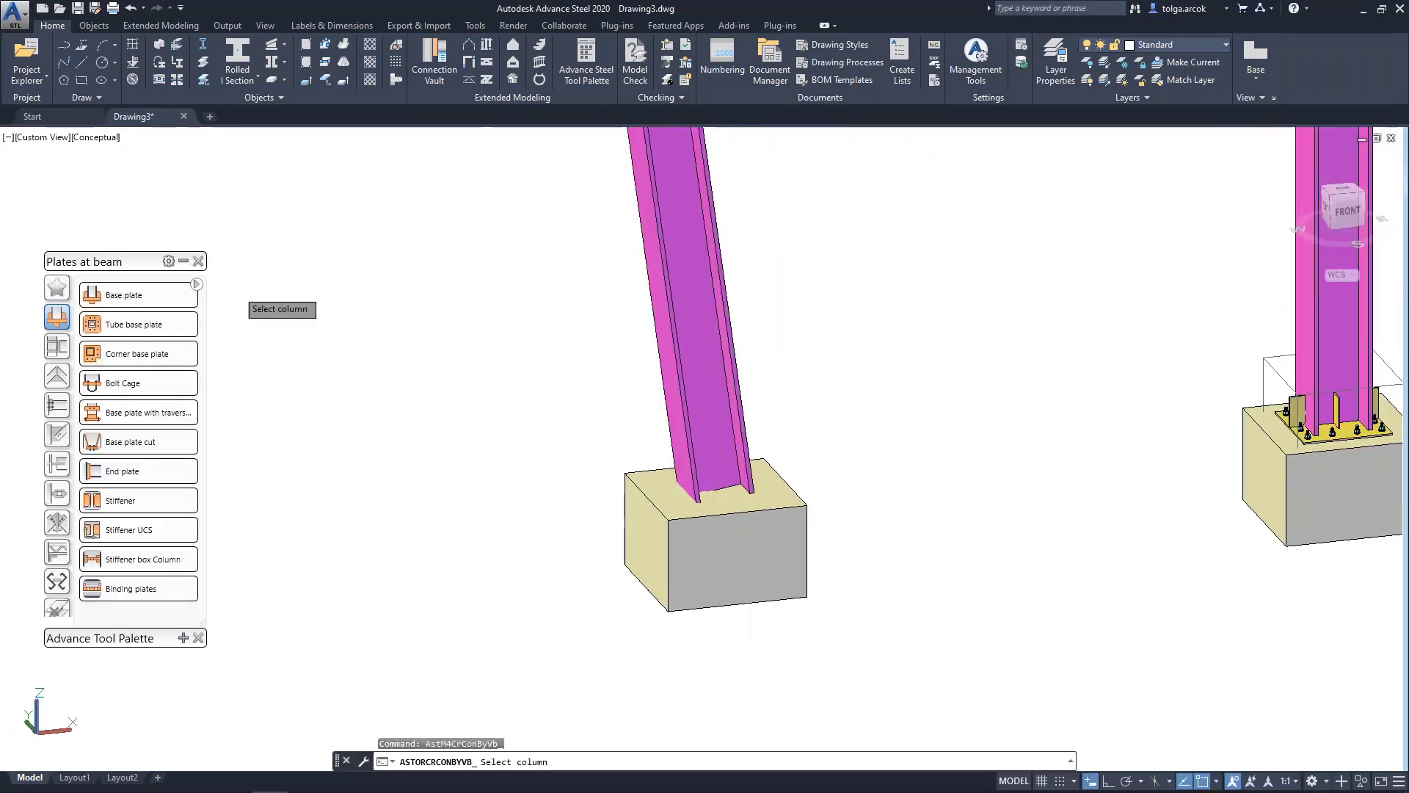
pyautogui.click(727, 402)
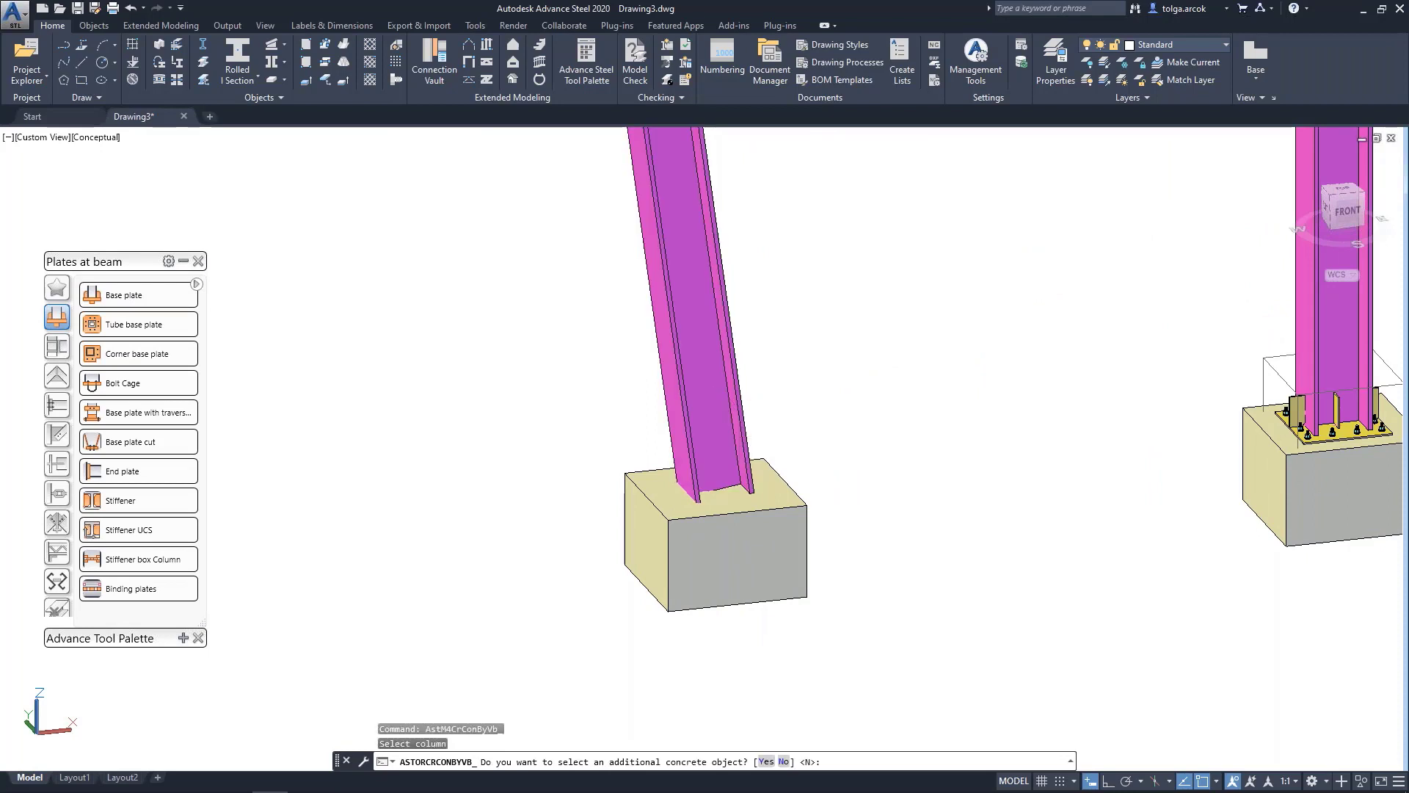
pyautogui.press('Return')
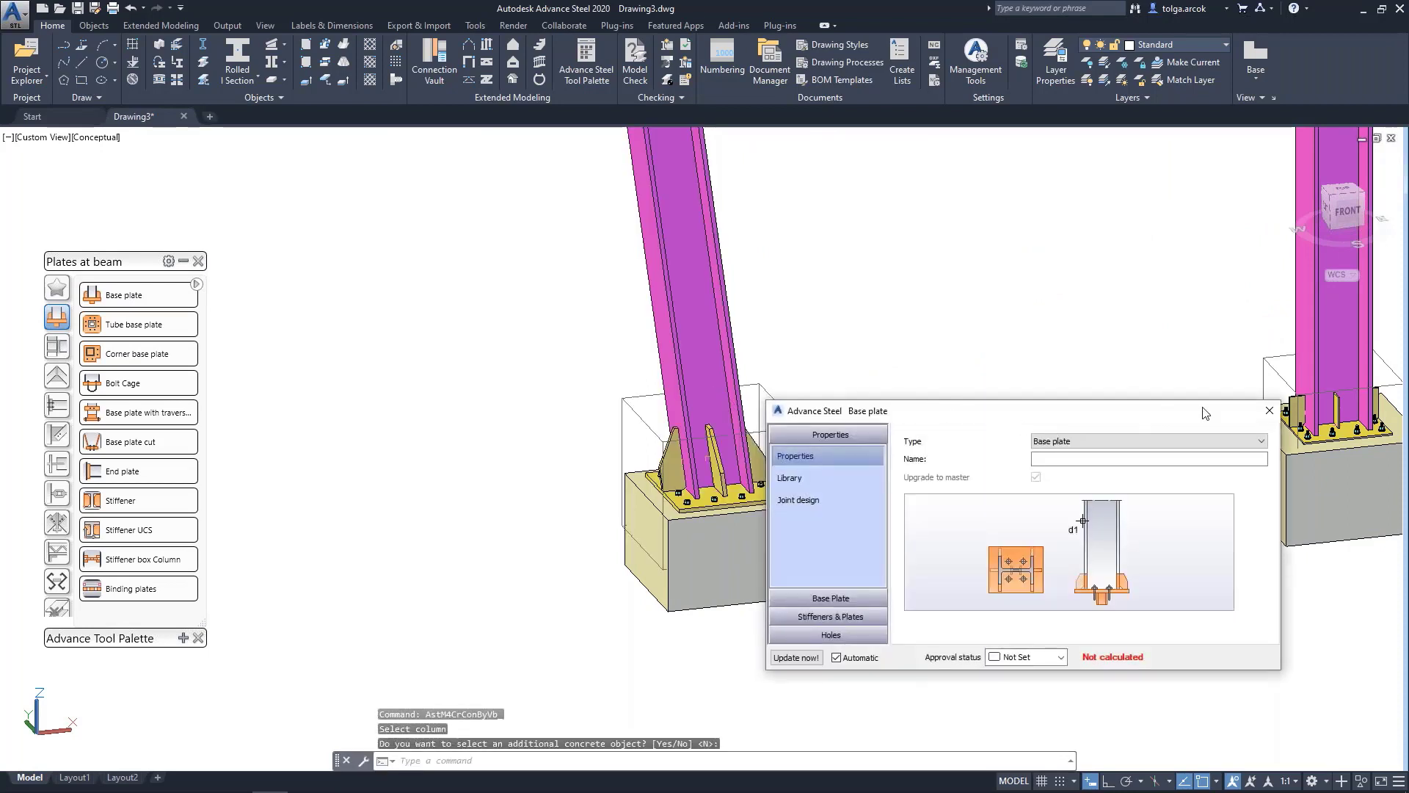
pyautogui.moveTo(1209, 416); pyautogui.dragTo(1242, 325)
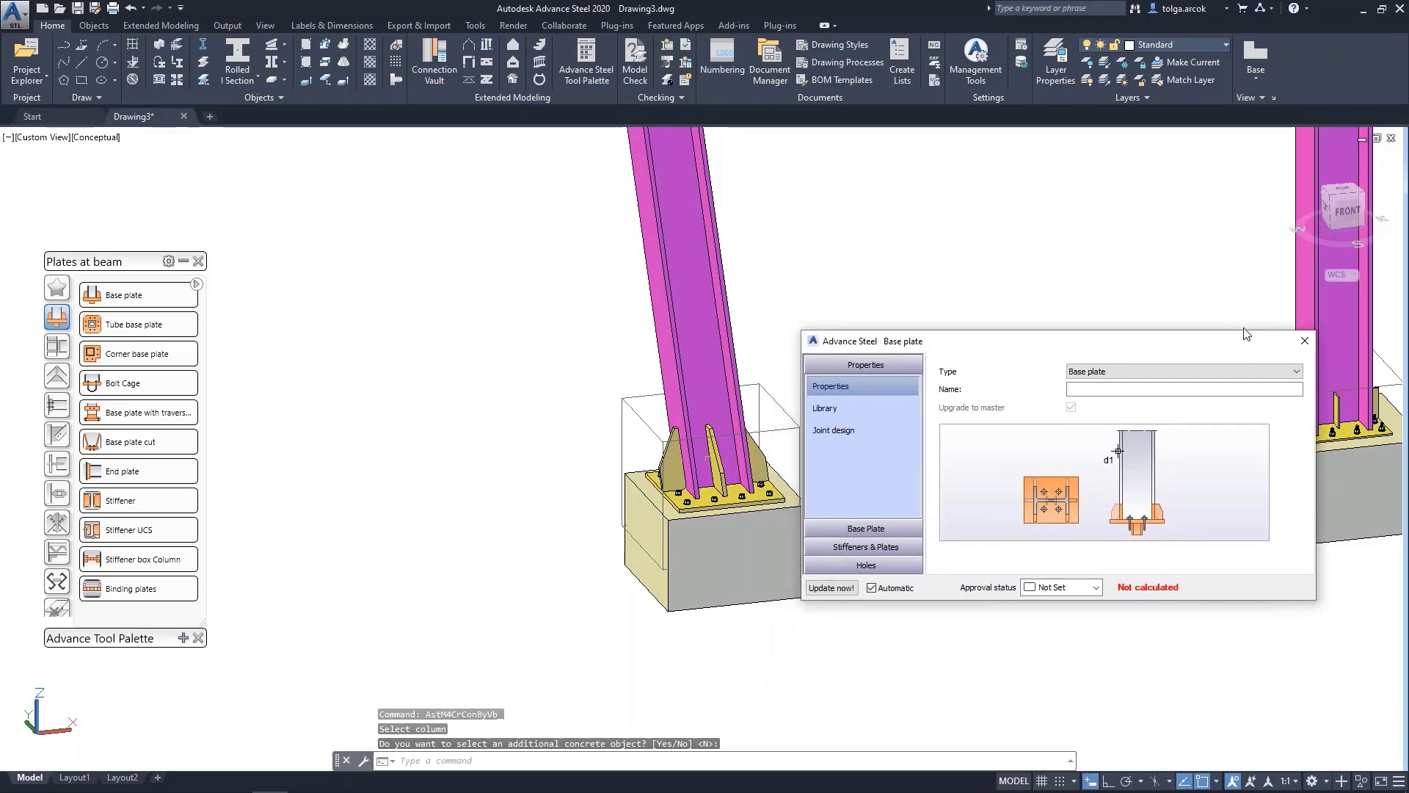
pyautogui.moveTo(587, 323)
pyautogui.keyDown('shift'); pyautogui.mouseDown(button='middle')
pyautogui.moveTo(620, 317)
pyautogui.moveTo(660, 352)
pyautogui.mouseUp(button='middle'); pyautogui.keyUp('shift')
# Apply the 1Y library preset to the new base plate
pyautogui.click(864, 508)
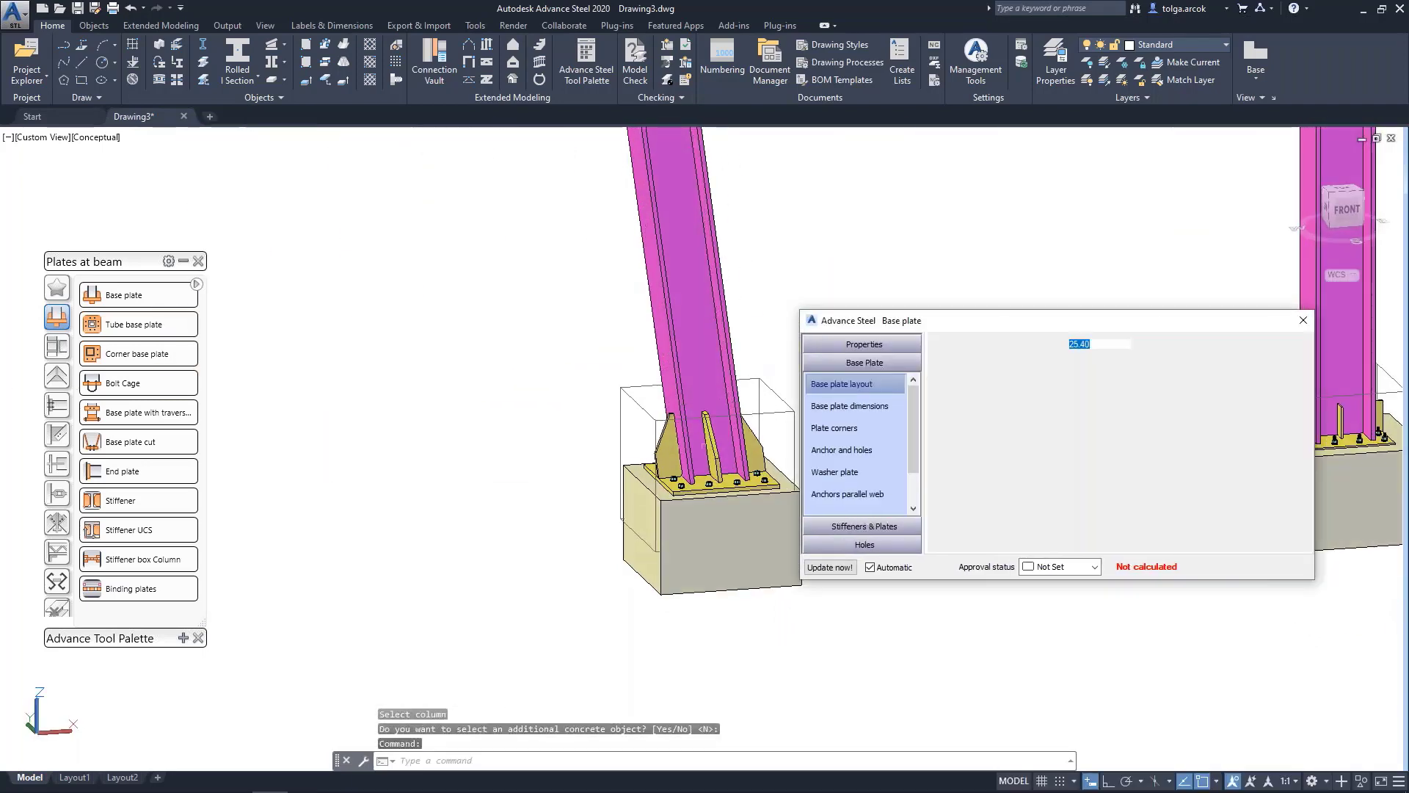
pyautogui.click(863, 345)
pyautogui.click(826, 386)
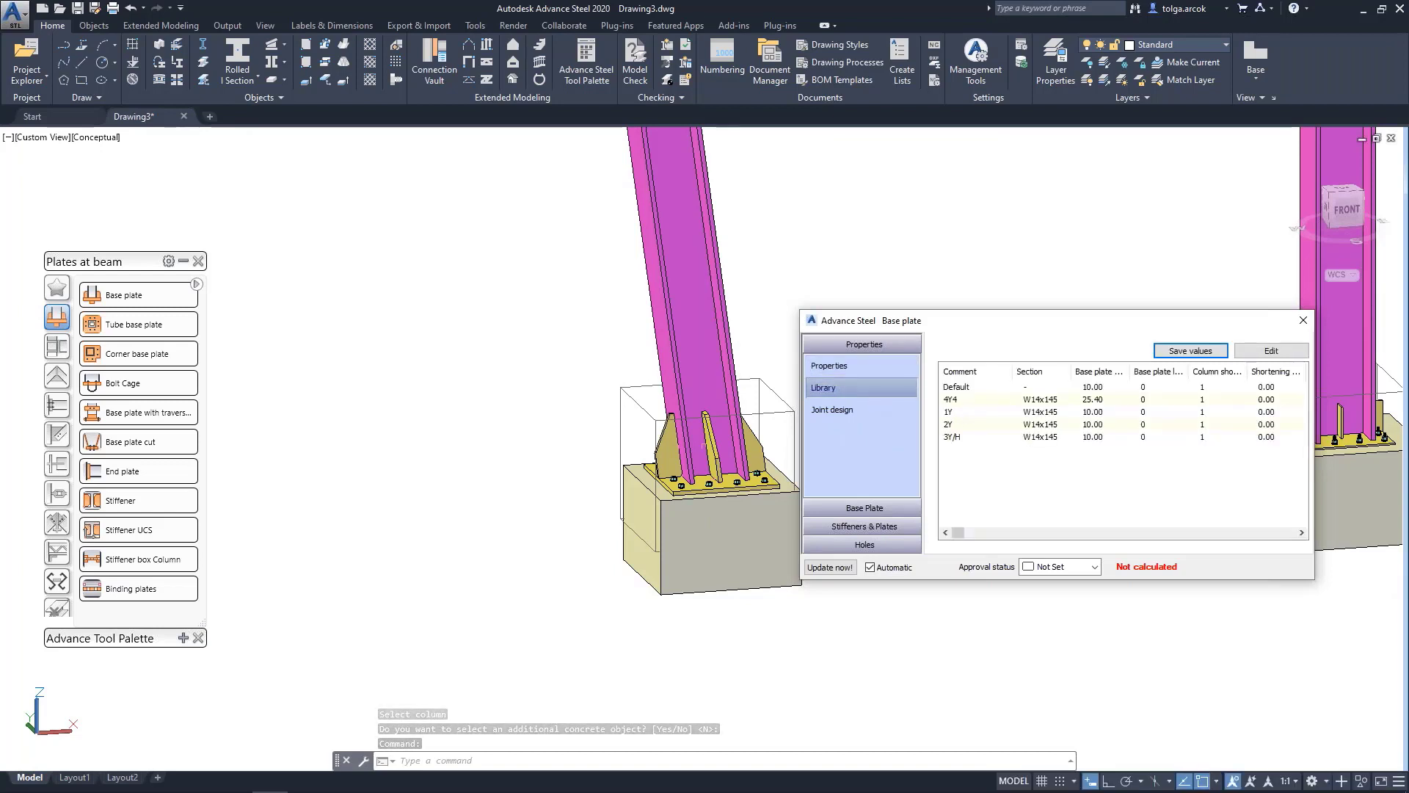
pyautogui.click(948, 411)
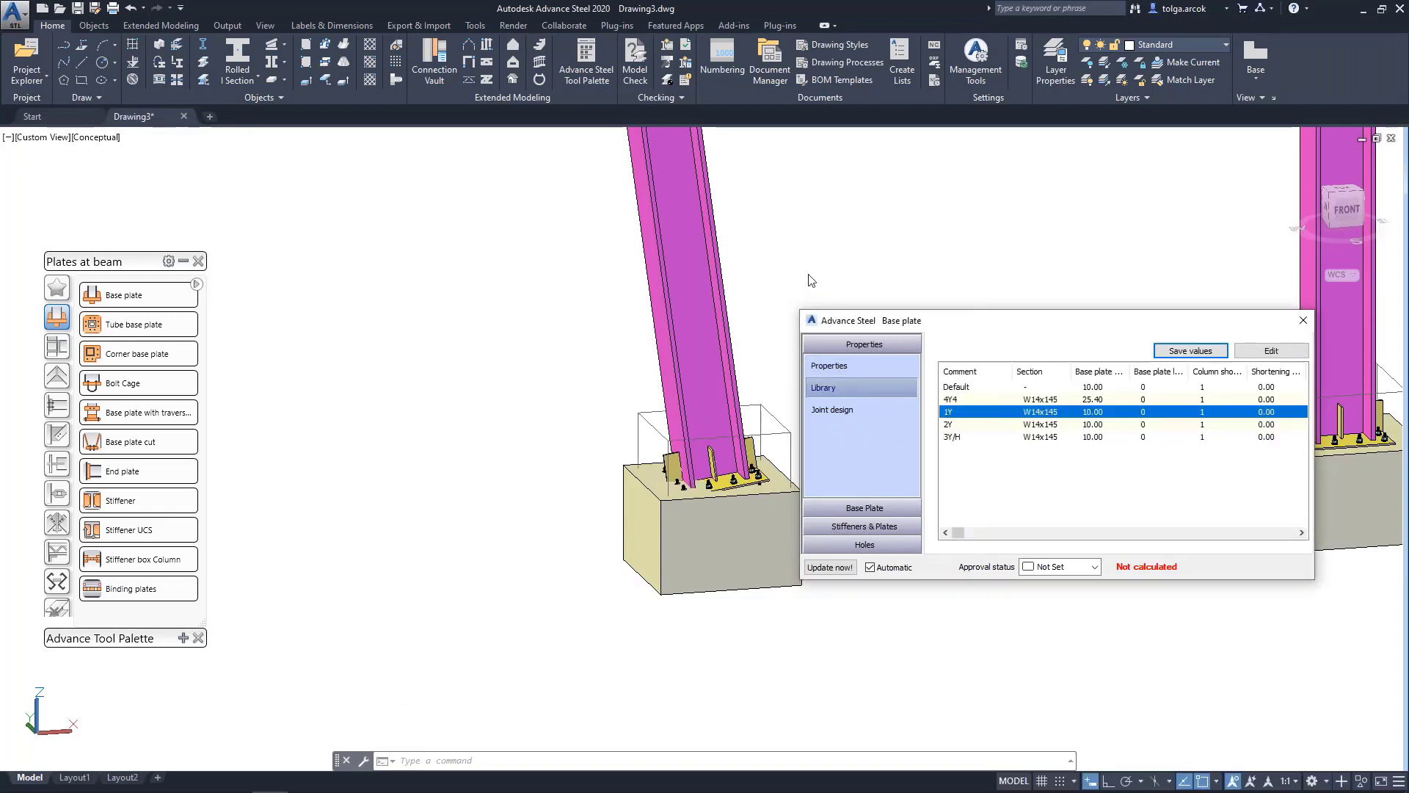
pyautogui.scroll(2, 635, 252)
pyautogui.scroll(2, 529, 372)
pyautogui.scroll(1, 529, 372)
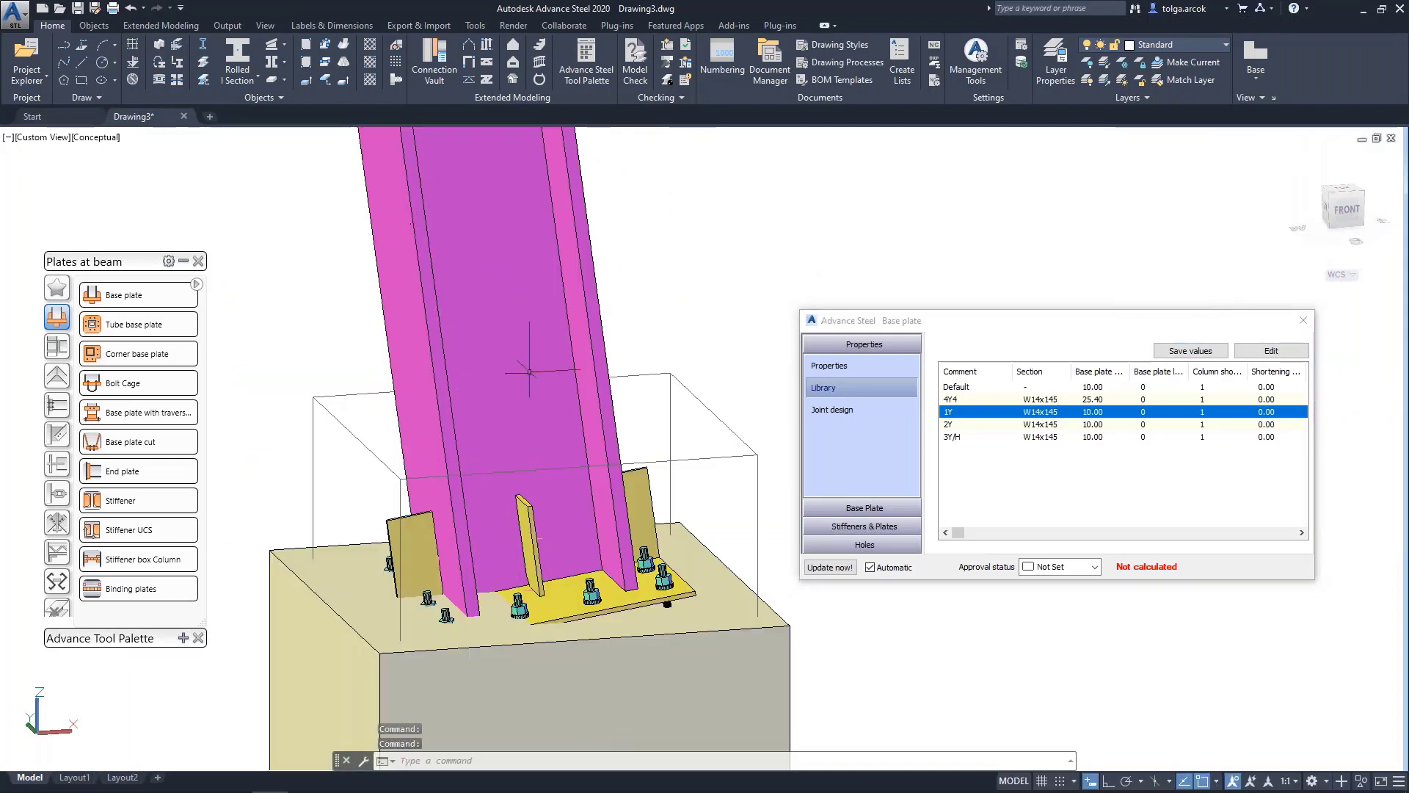
pyautogui.scroll(-2, 529, 372)
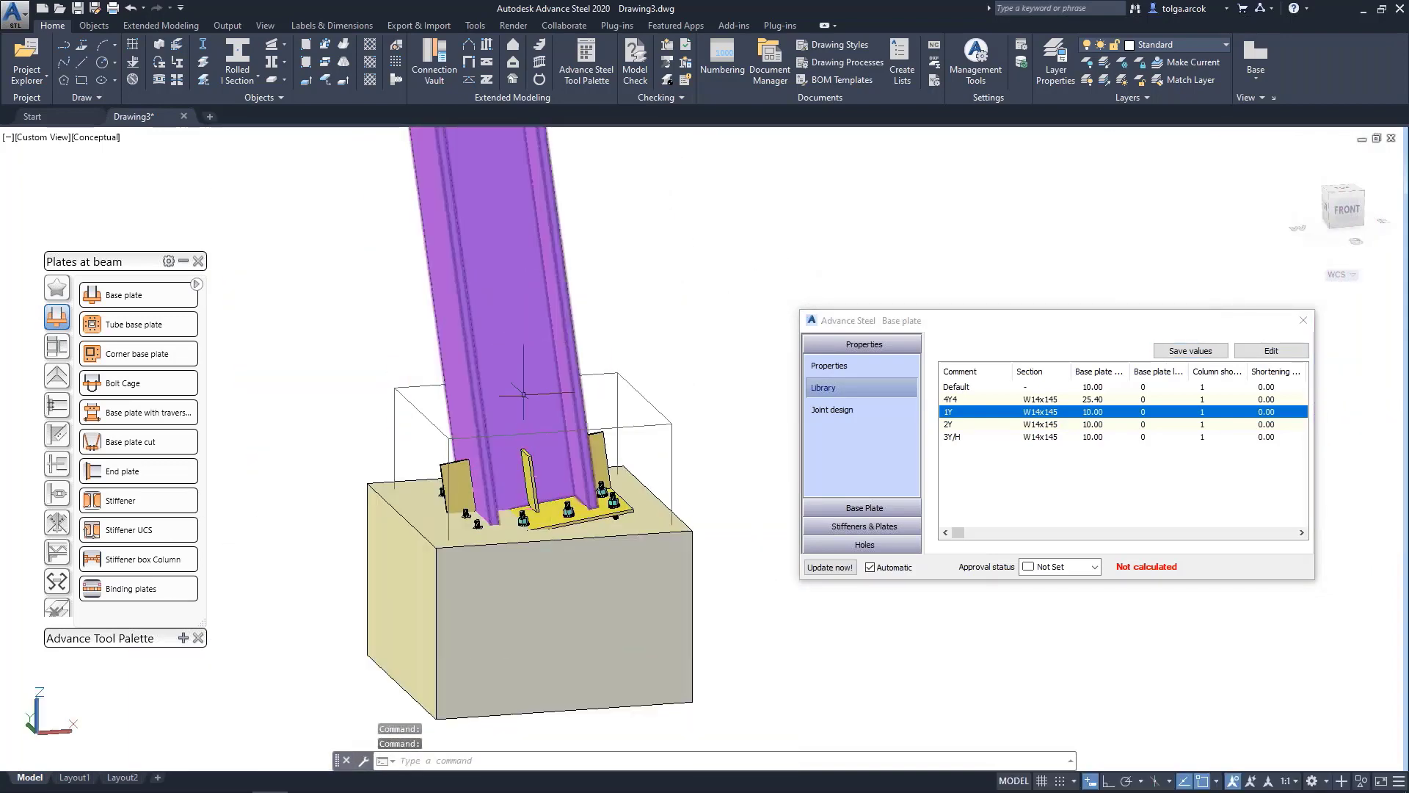
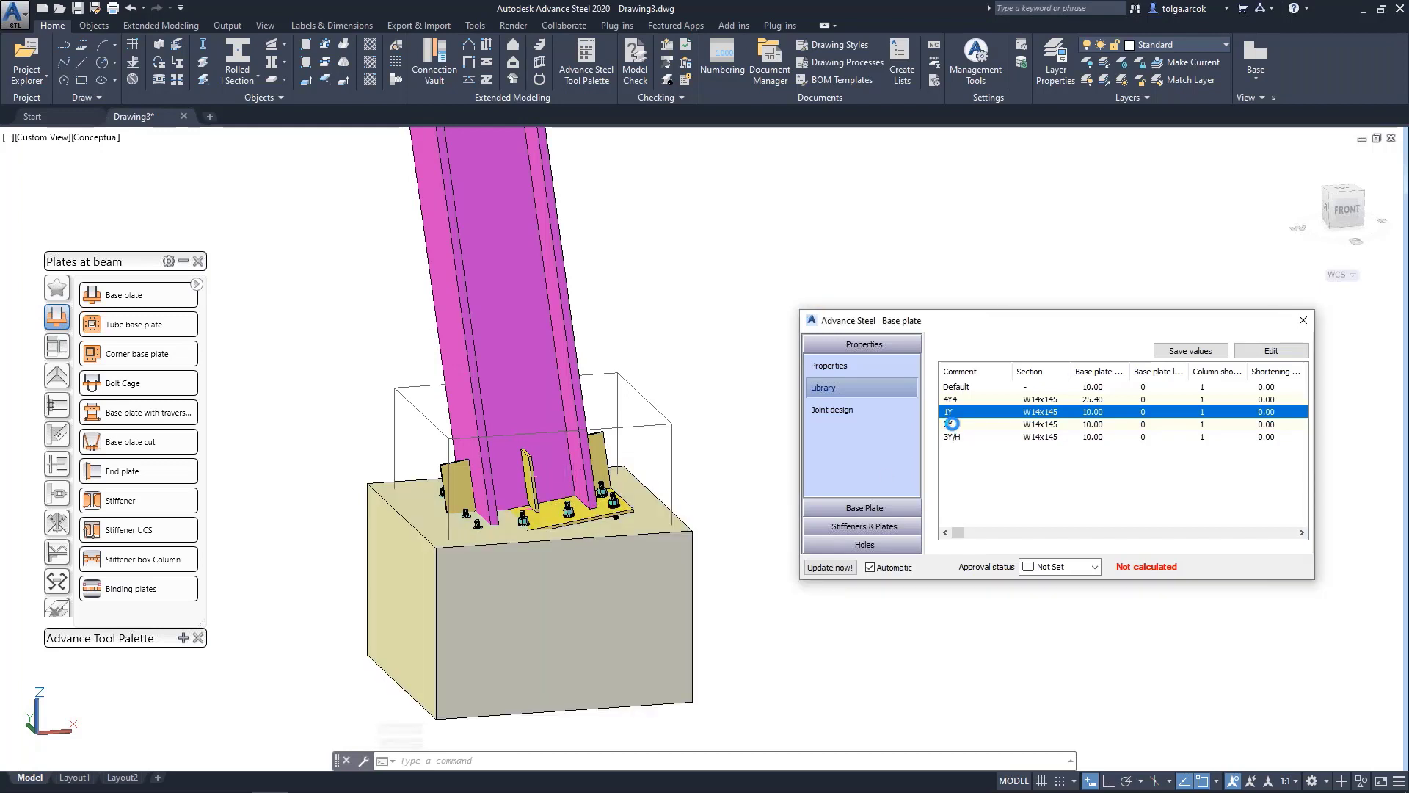
# Apply the 3Y/H library preset to the W14x145 column's base plate joint
pyautogui.click(953, 424)
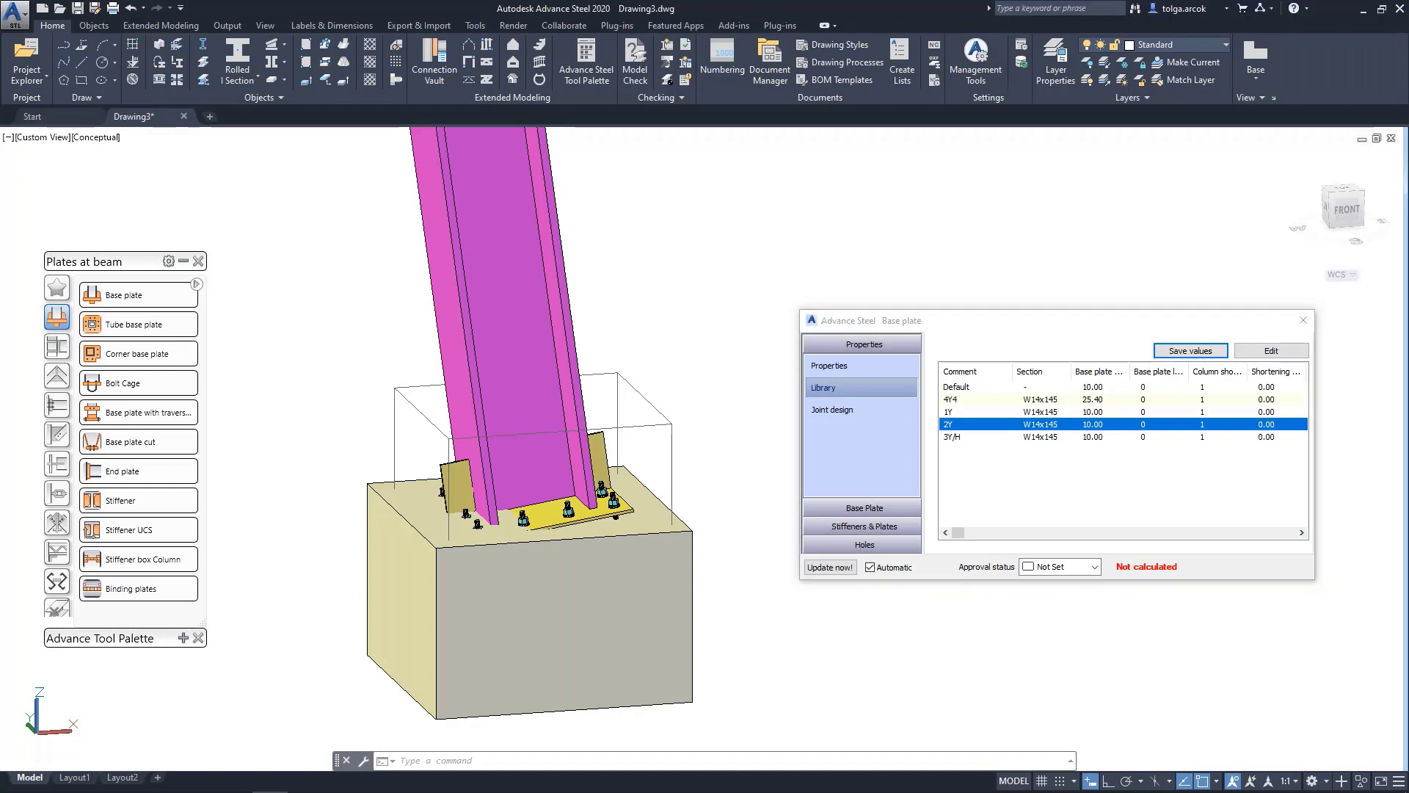
pyautogui.press('Down')
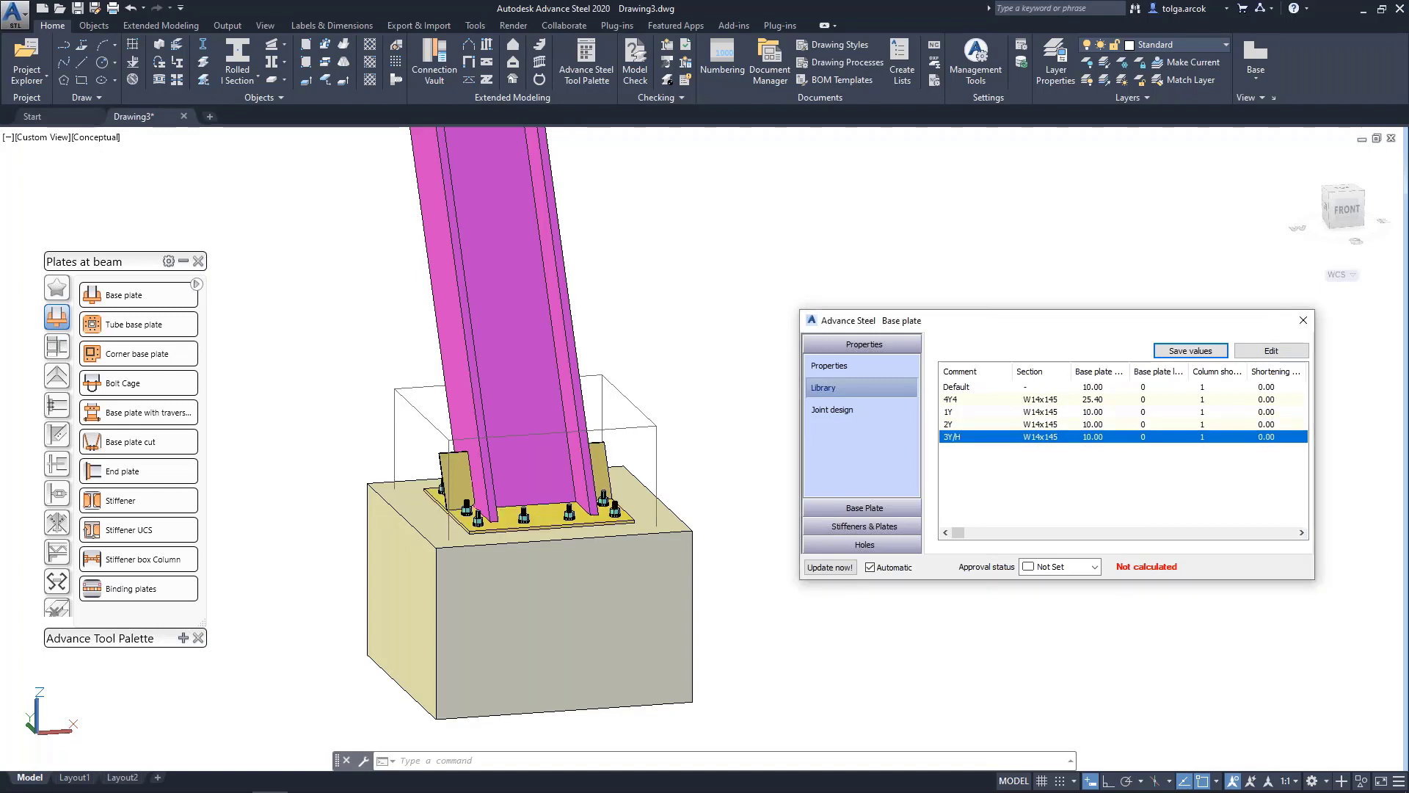
# Zoom, pan and orbit around the frame to inspect the column footings and base plates
pyautogui.scroll(-5, 696, 315)
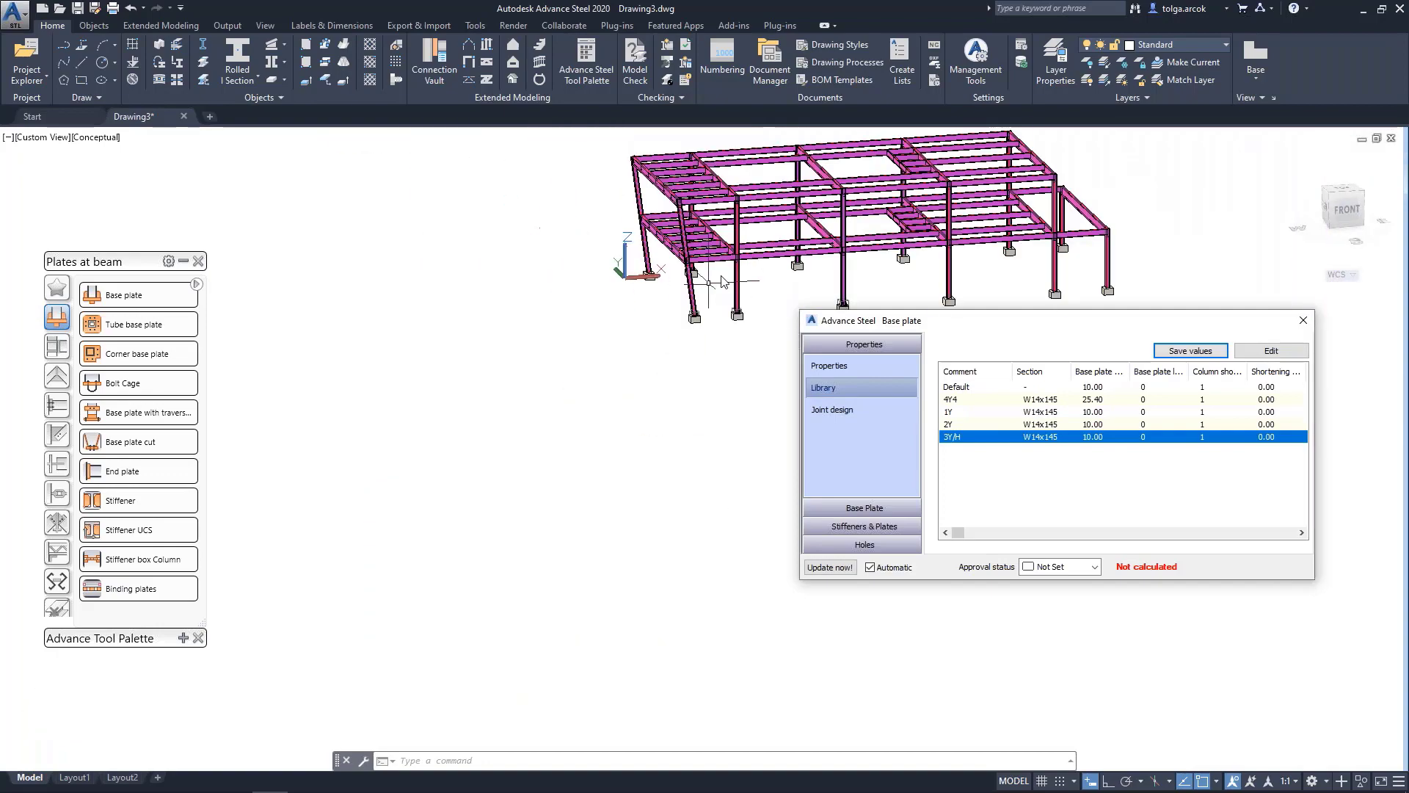
pyautogui.moveTo(786, 351); pyautogui.dragTo(802, 395, button='middle')
pyautogui.scroll(5, 842, 305)
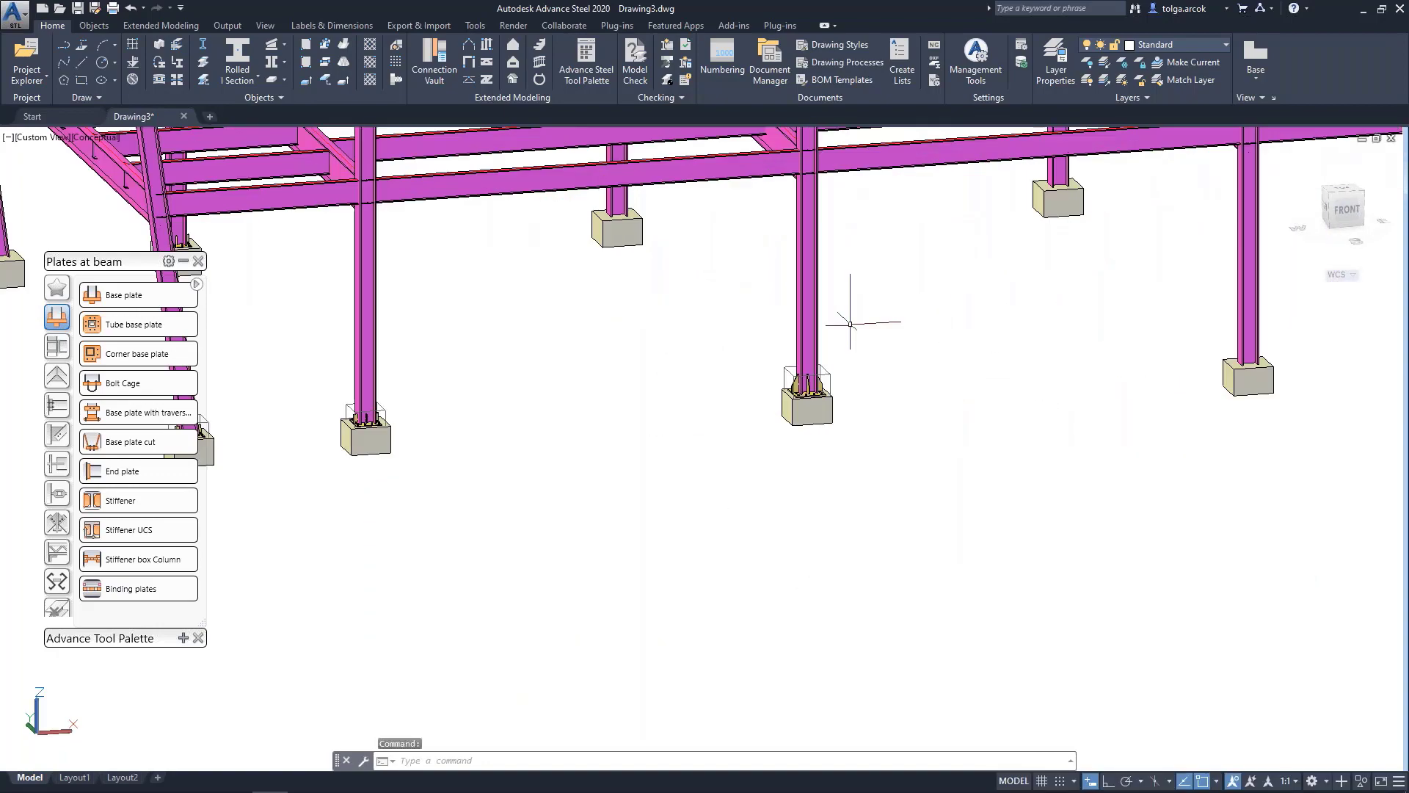
pyautogui.scroll(3, 795, 399)
pyautogui.scroll(-3, 864, 399)
pyautogui.scroll(3, 885, 403)
pyautogui.scroll(-5, 884, 403)
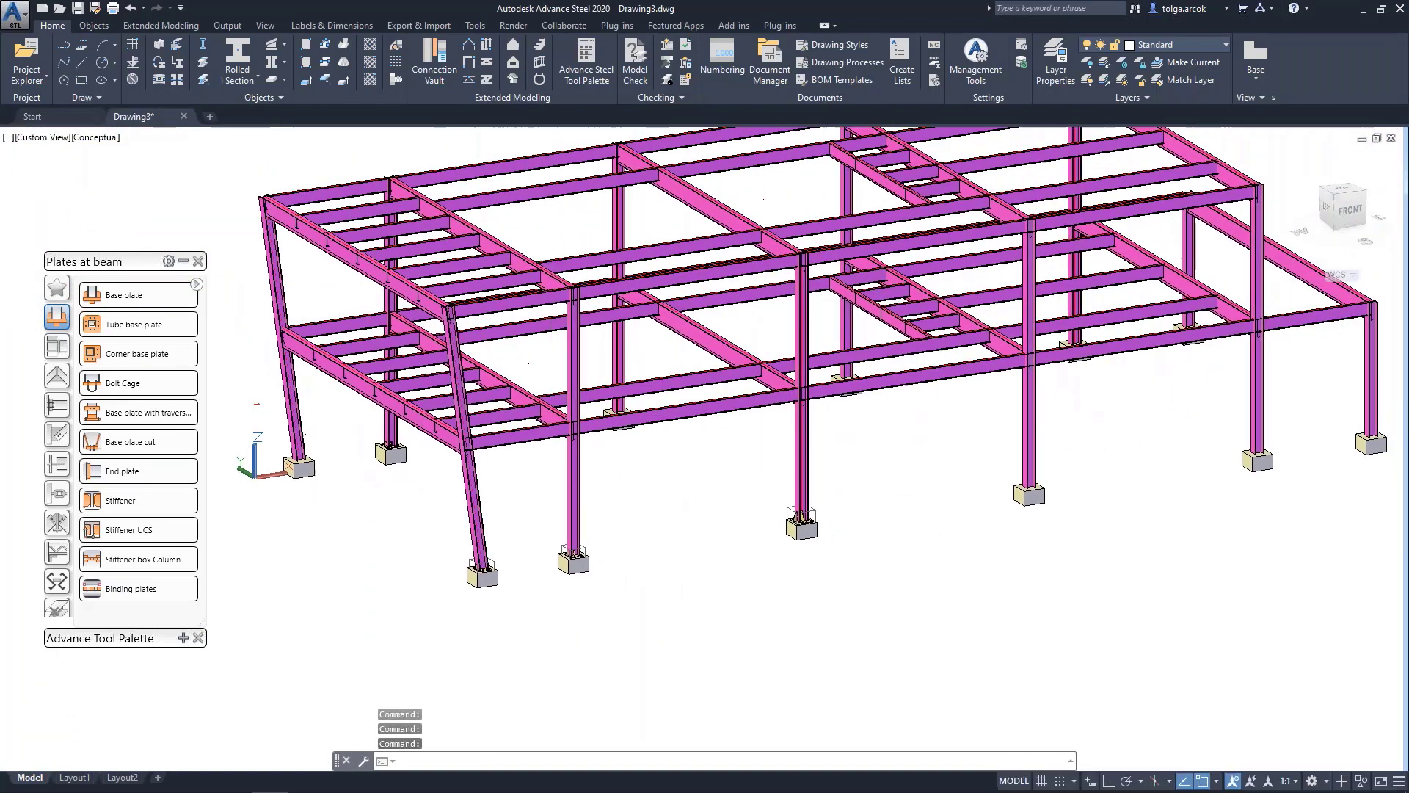
pyautogui.scroll(1, 828, 494)
pyautogui.scroll(2, 826, 518)
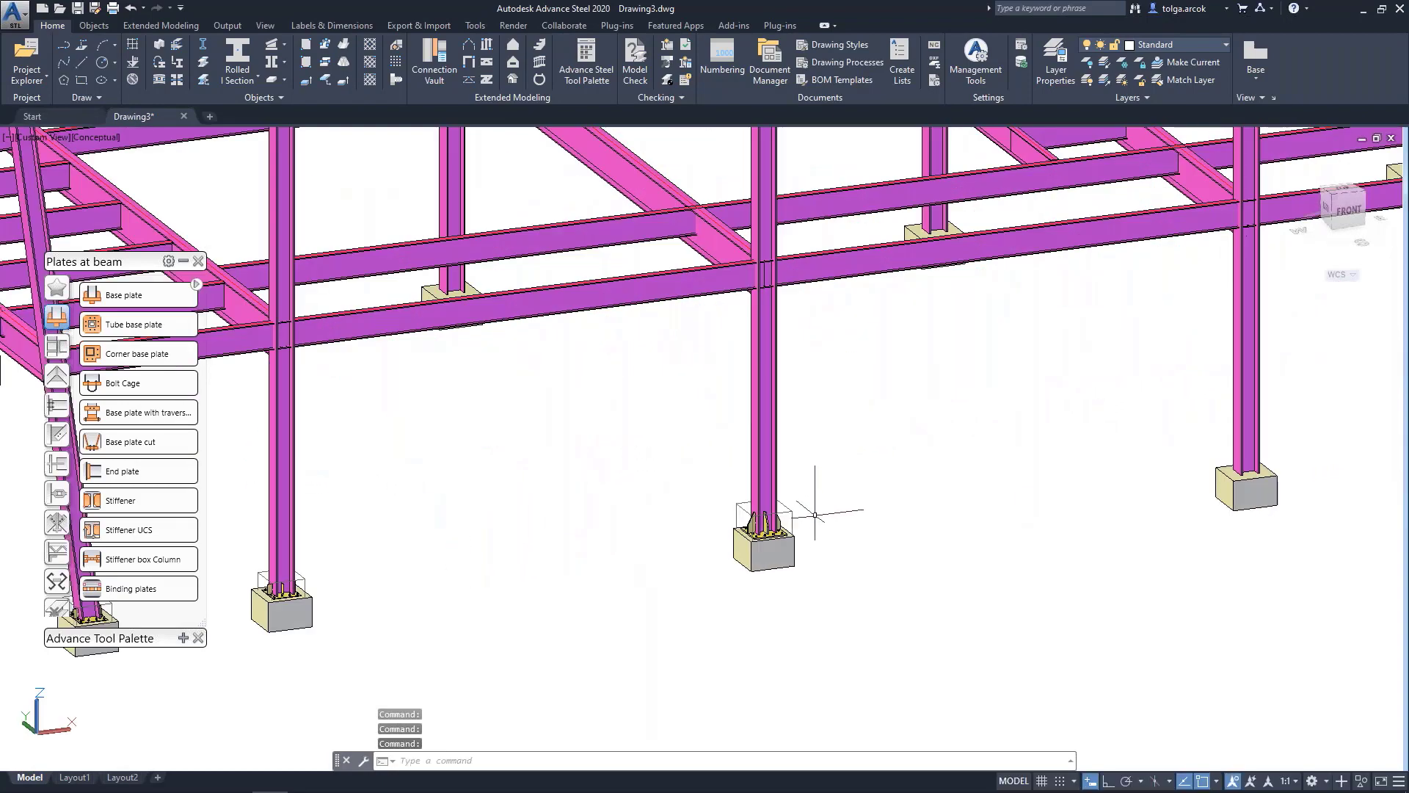
pyautogui.scroll(-3, 746, 541)
pyautogui.scroll(-3, 686, 528)
pyautogui.keyDown('shift'); pyautogui.moveTo(685, 529); pyautogui.dragTo(667, 502, button='middle'); pyautogui.keyUp('shift')
pyautogui.scroll(1, 771, 580)
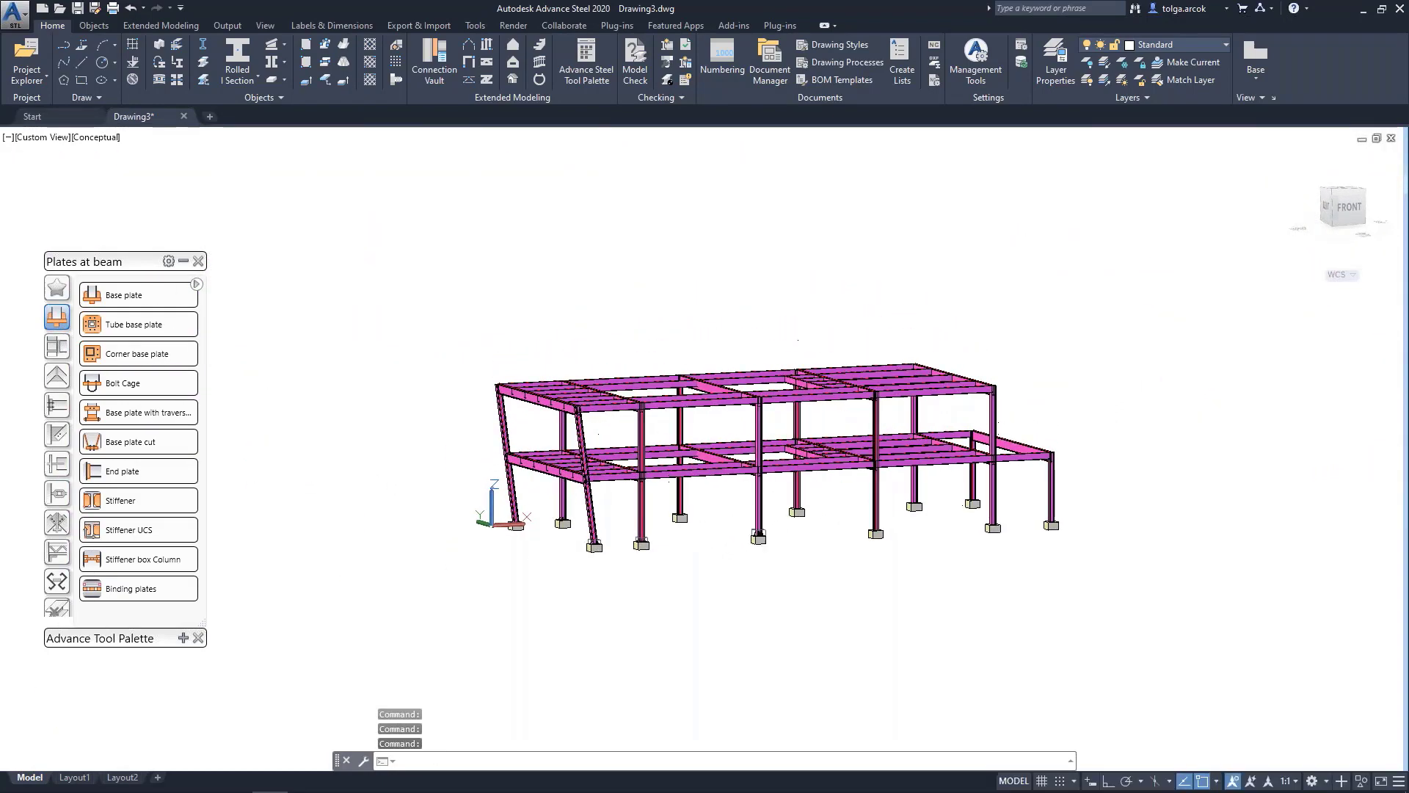
pyautogui.scroll(2, 770, 579)
pyautogui.scroll(3, 771, 580)
pyautogui.scroll(2, 771, 580)
pyautogui.scroll(-3, 421, 249)
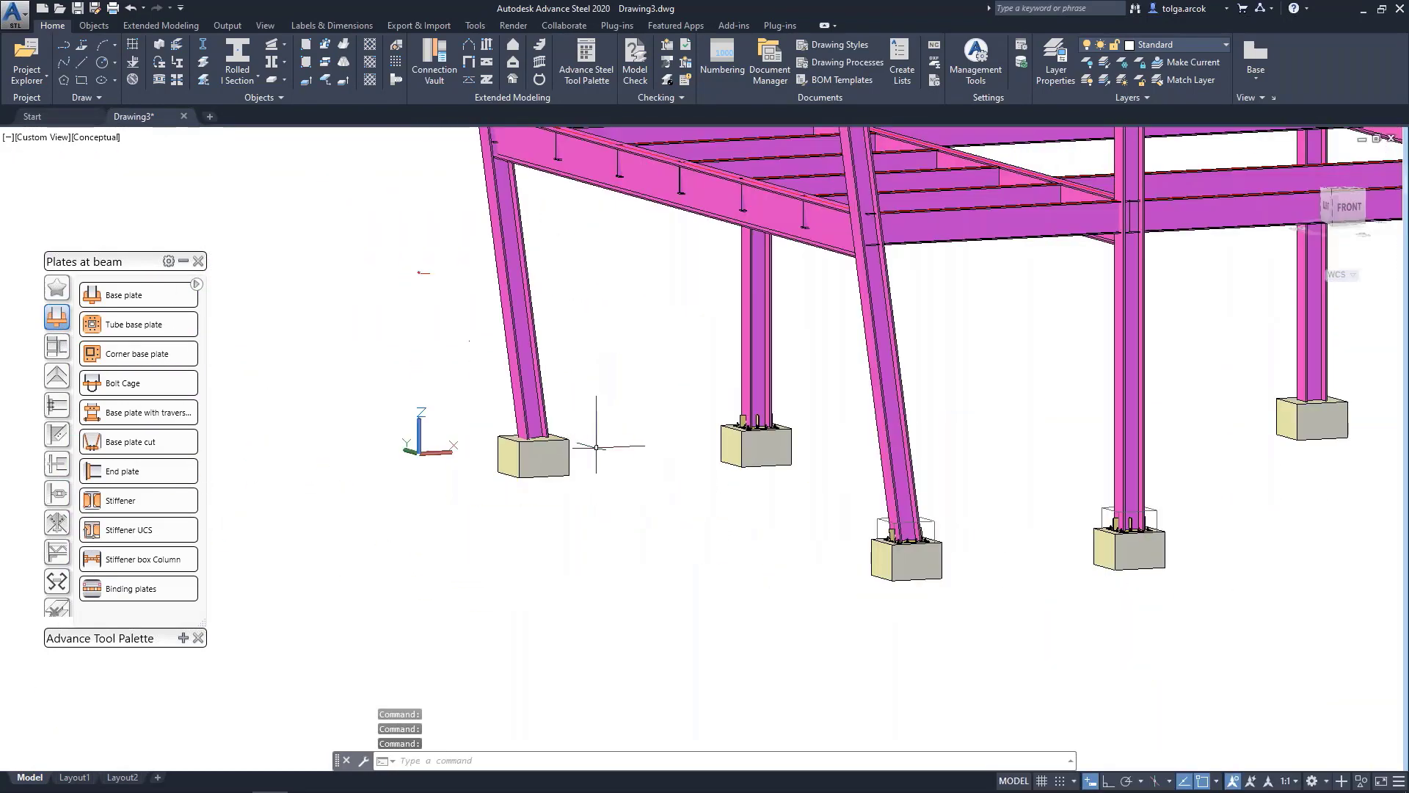
pyautogui.scroll(1, 421, 249)
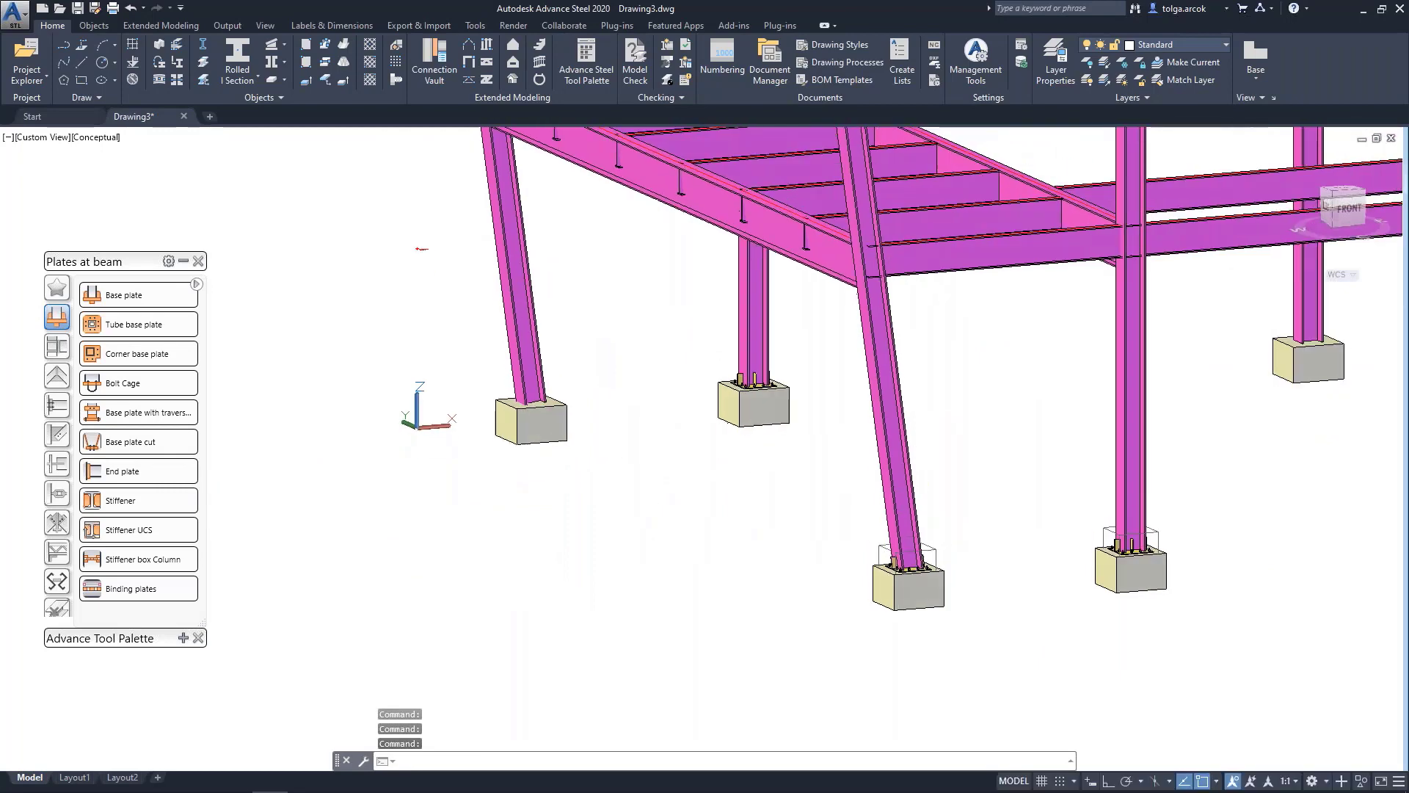
# Try transferring the base plate joint to the left diagonal column, then cancel
pyautogui.click(184, 260)
pyautogui.click(188, 512)
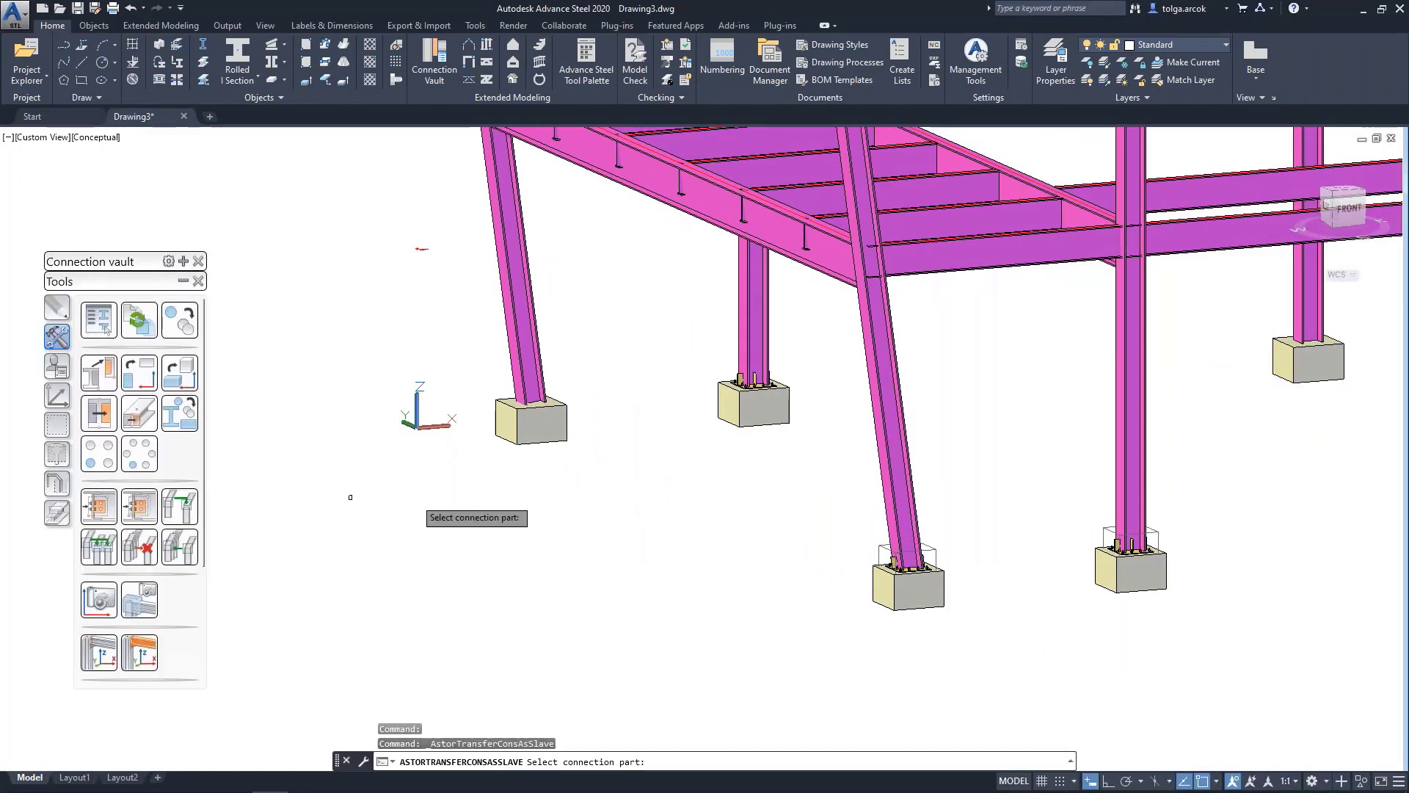
pyautogui.click(892, 547)
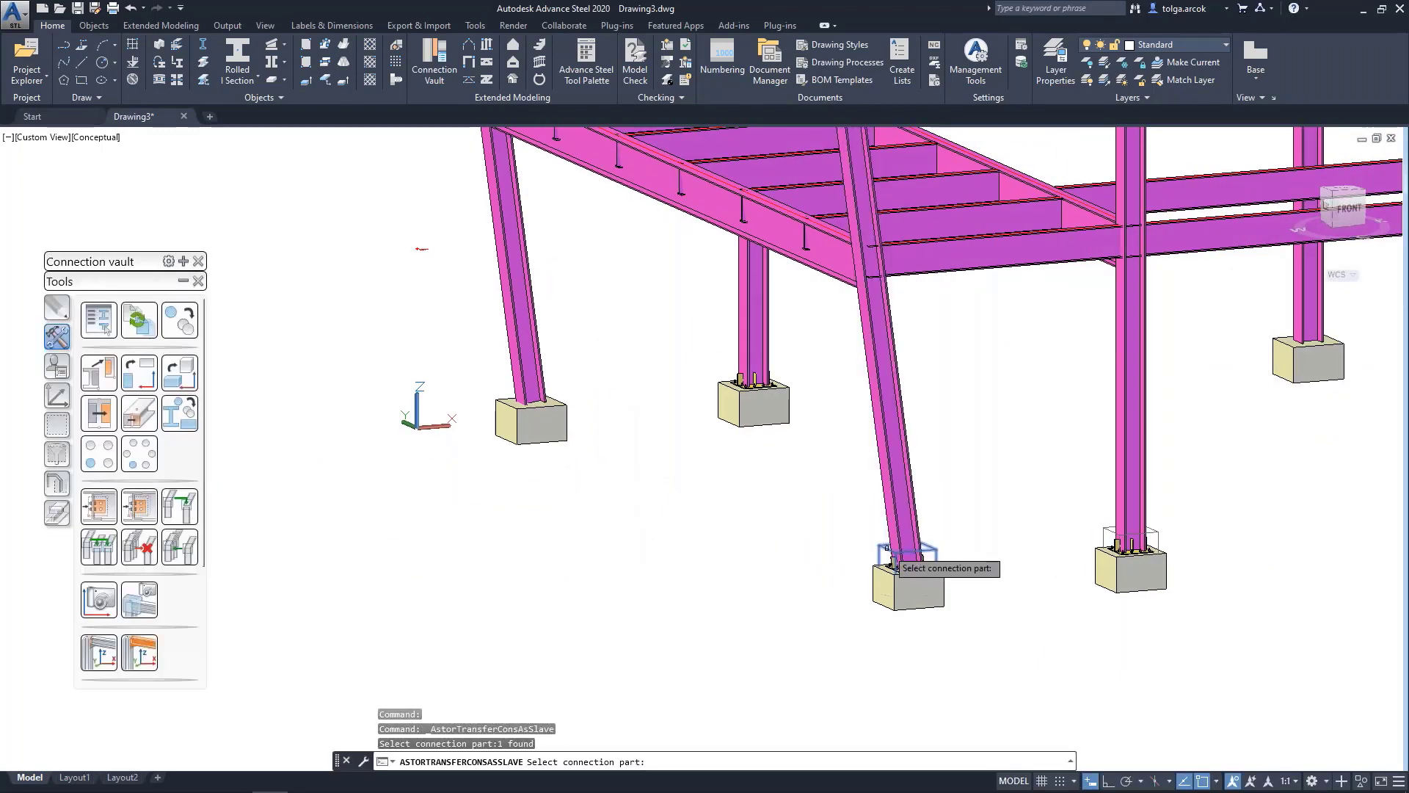
pyautogui.click(531, 361)
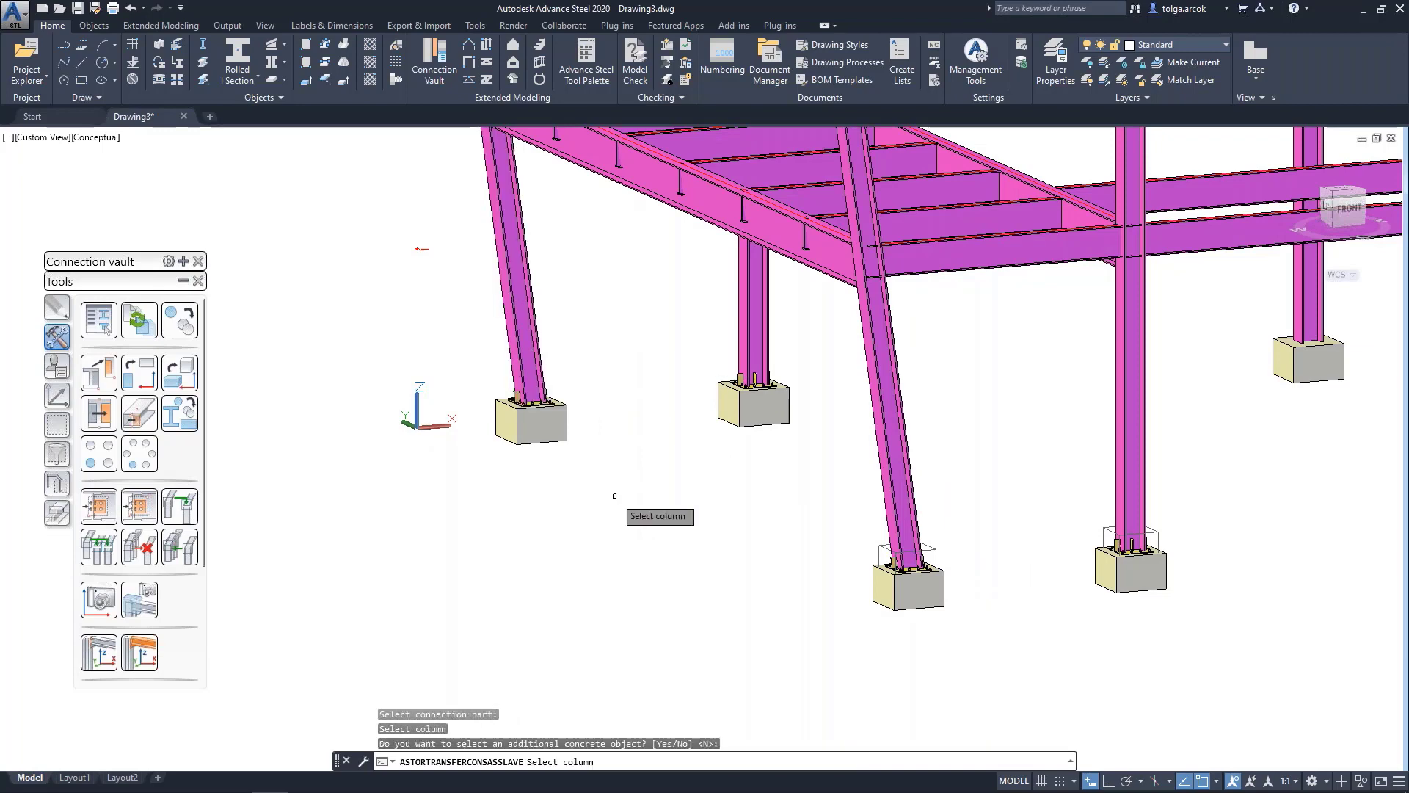
pyautogui.press('Escape')
# Select the middle column's base plate connection box
pyautogui.keyDown('shift'); pyautogui.moveTo(686, 472); pyautogui.dragTo(1400, 473, button='middle'); pyautogui.keyUp('shift')
pyautogui.scroll(2, 778, 543)
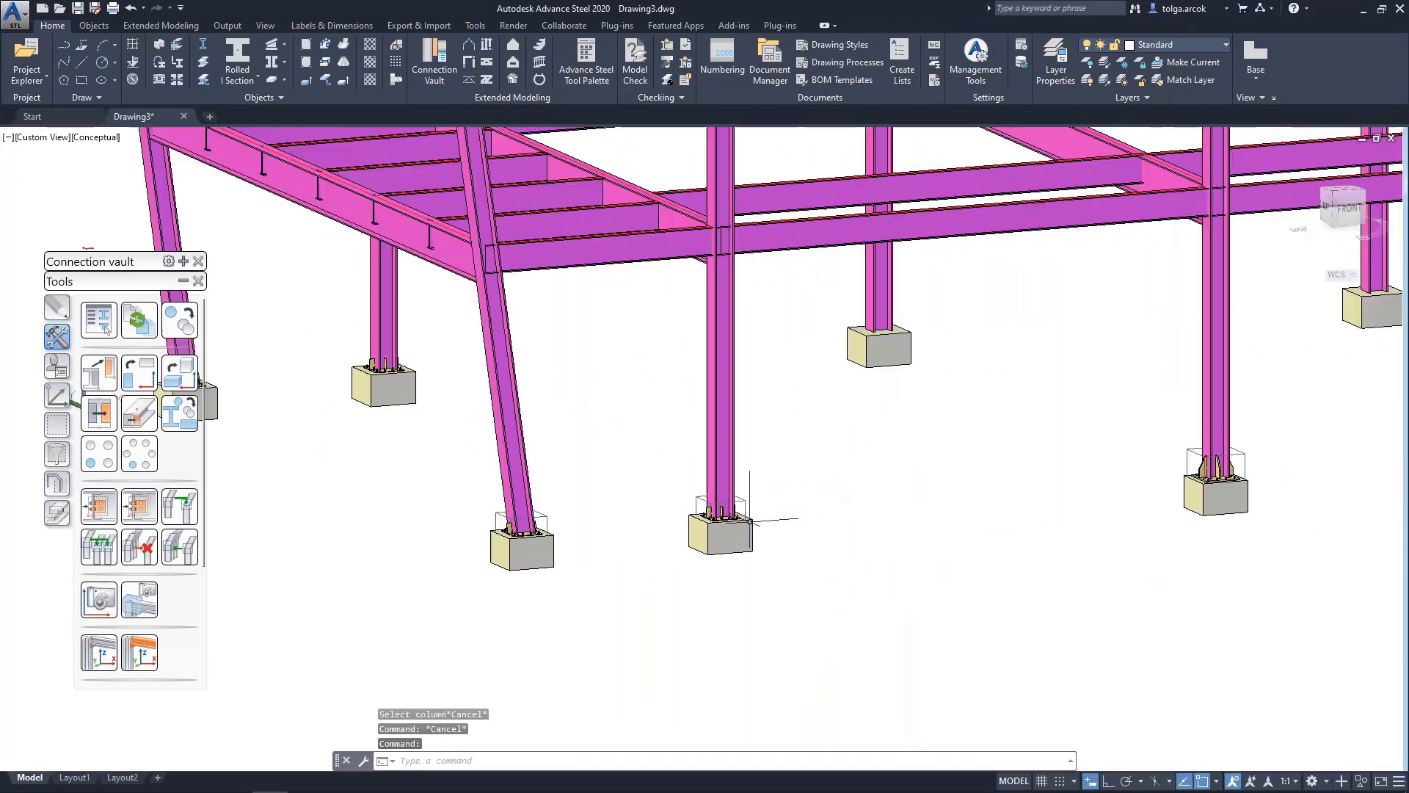
pyautogui.scroll(2, 755, 477)
pyautogui.moveTo(755, 478); pyautogui.dragTo(623, 403, button='middle')
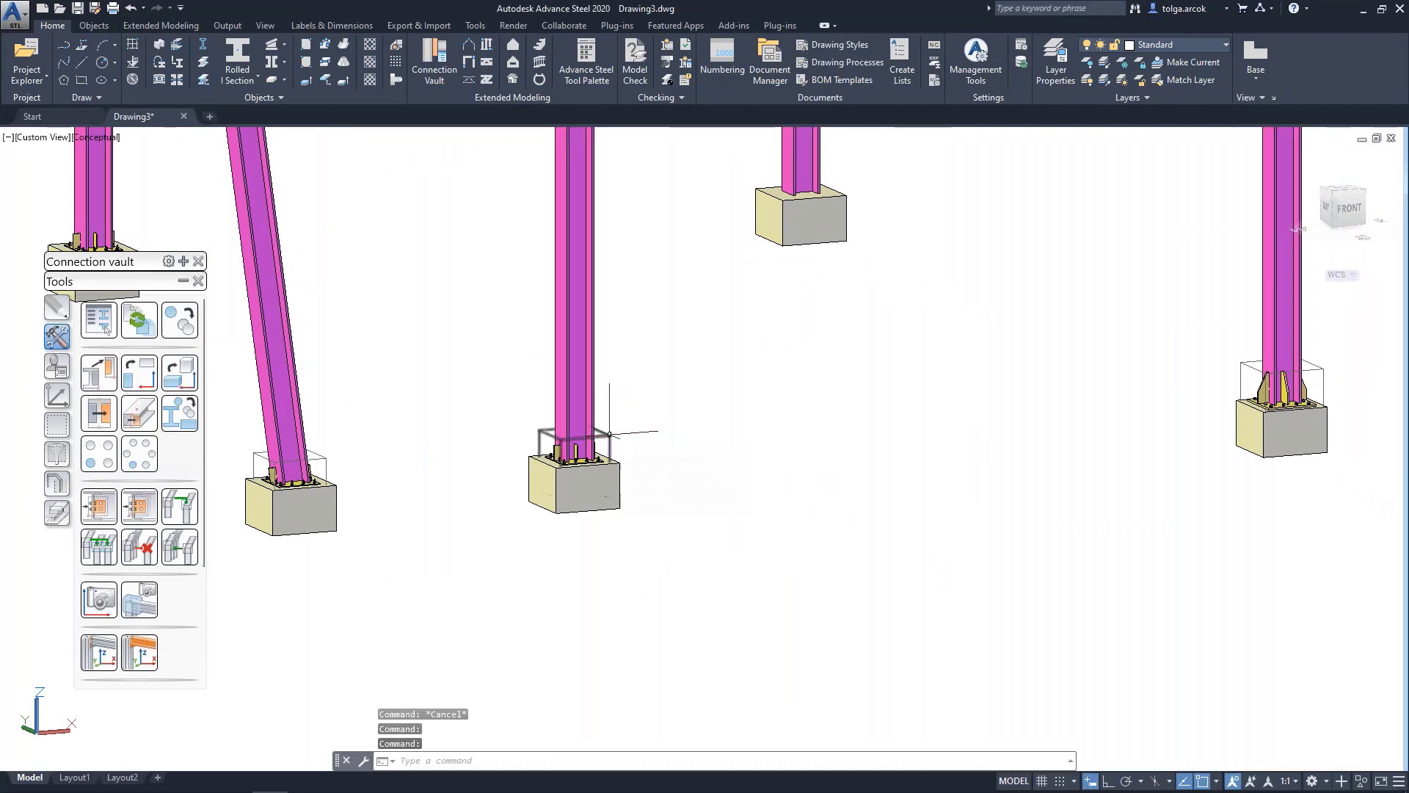
pyautogui.click(609, 433)
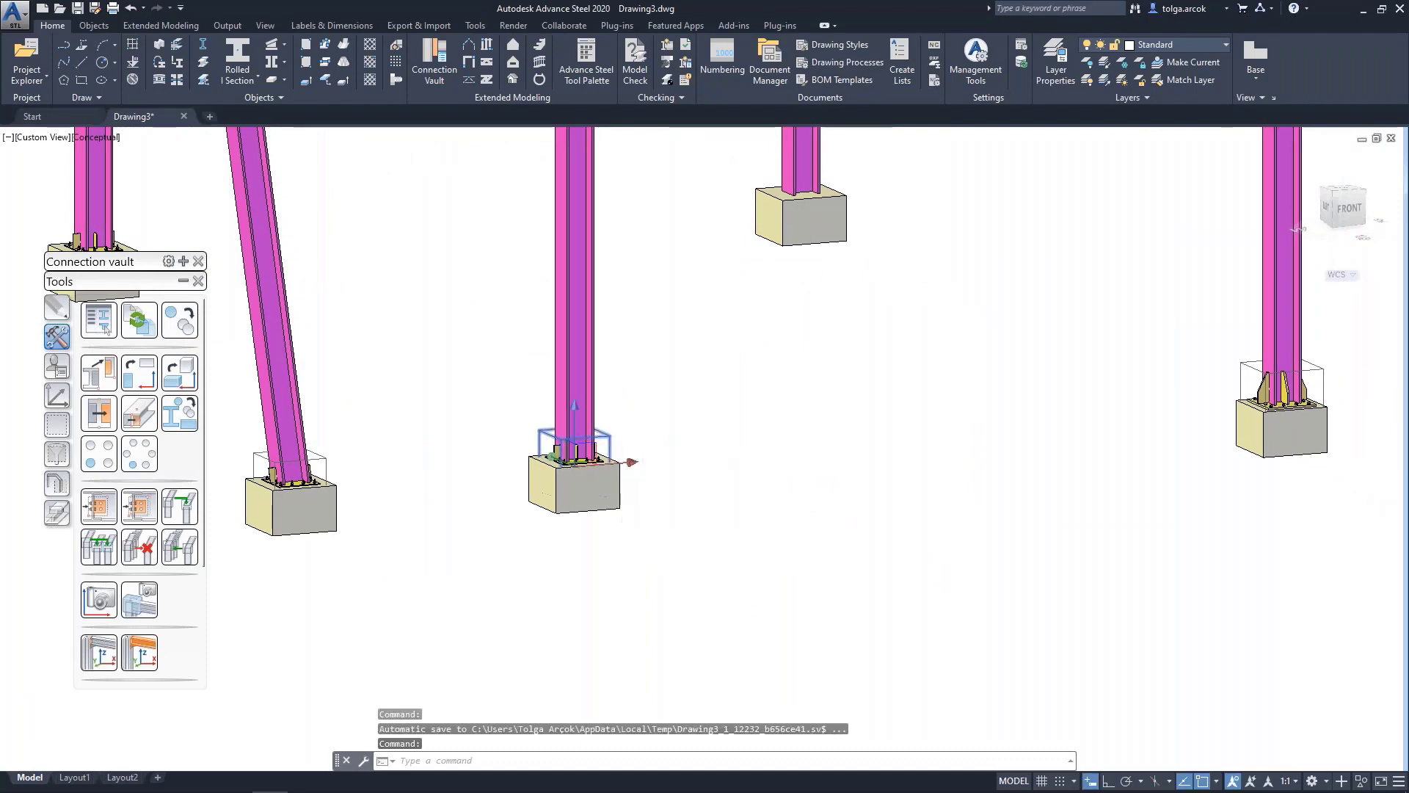
pyautogui.scroll(-3, 773, 403)
pyautogui.moveTo(773, 403); pyautogui.dragTo(604, 455, button='middle')
pyautogui.scroll(-2, 603, 455)
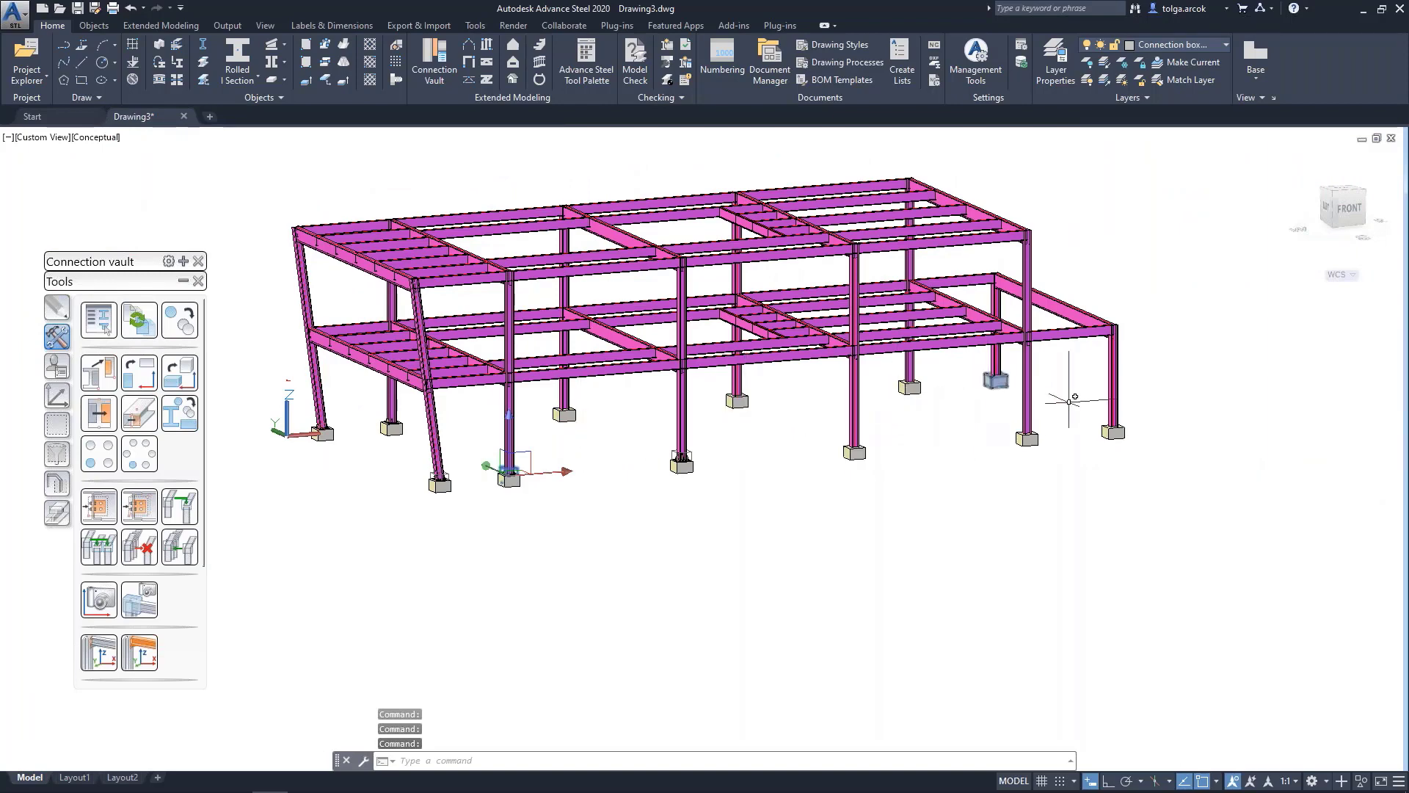
pyautogui.scroll(4, 518, 470)
# Propagate the selected base plate joint to the matching columns with Propagate Joint
pyautogui.scroll(3, 517, 470)
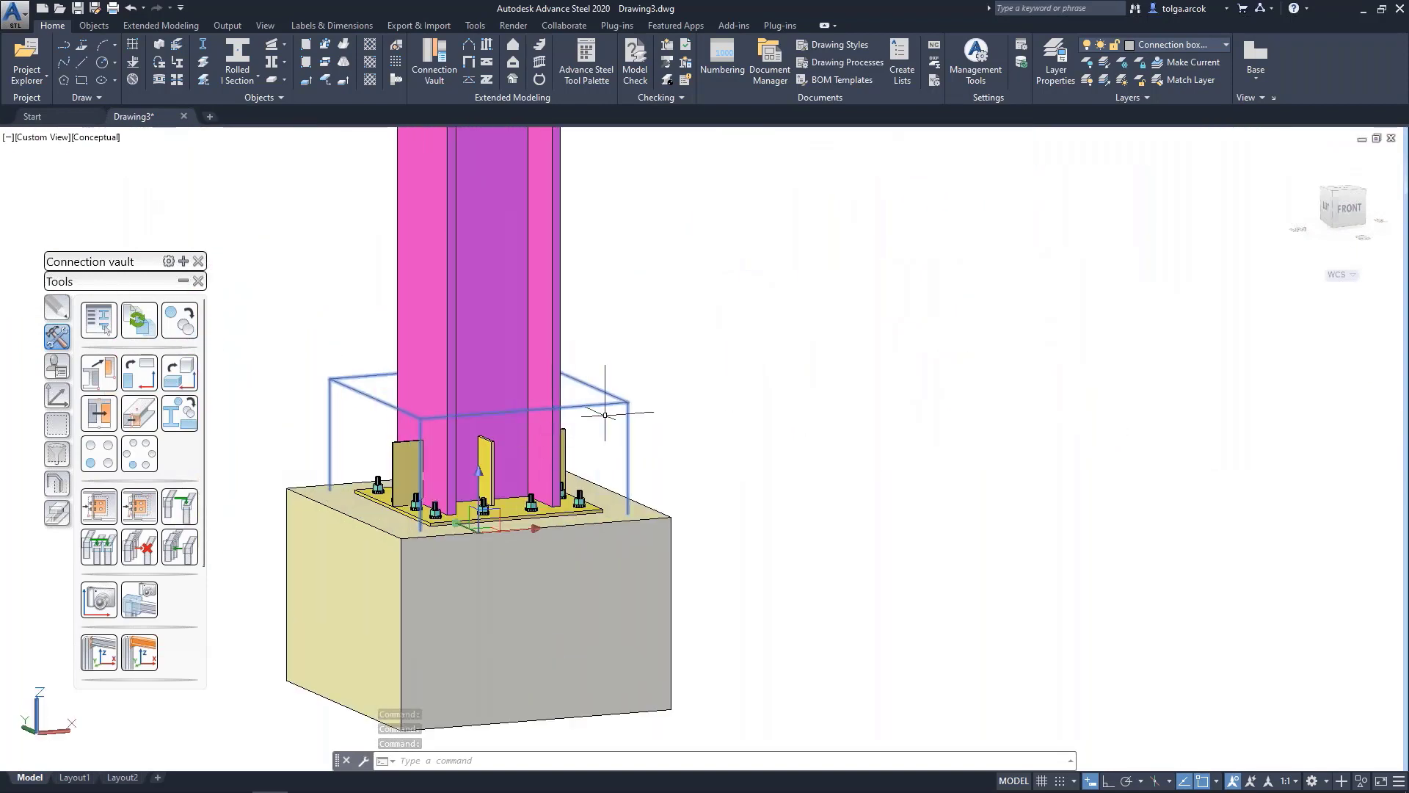
pyautogui.rightClick(606, 407)
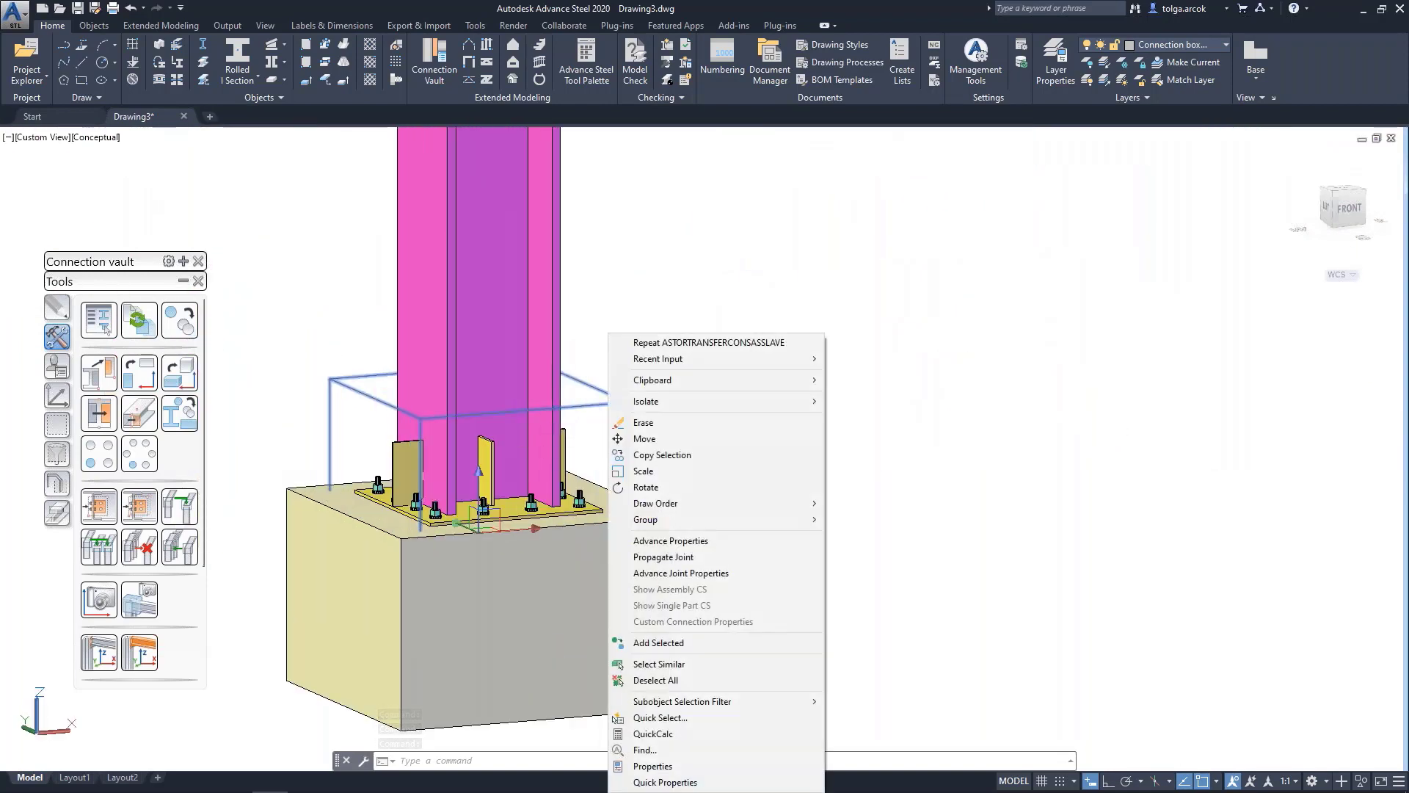
pyautogui.click(668, 558)
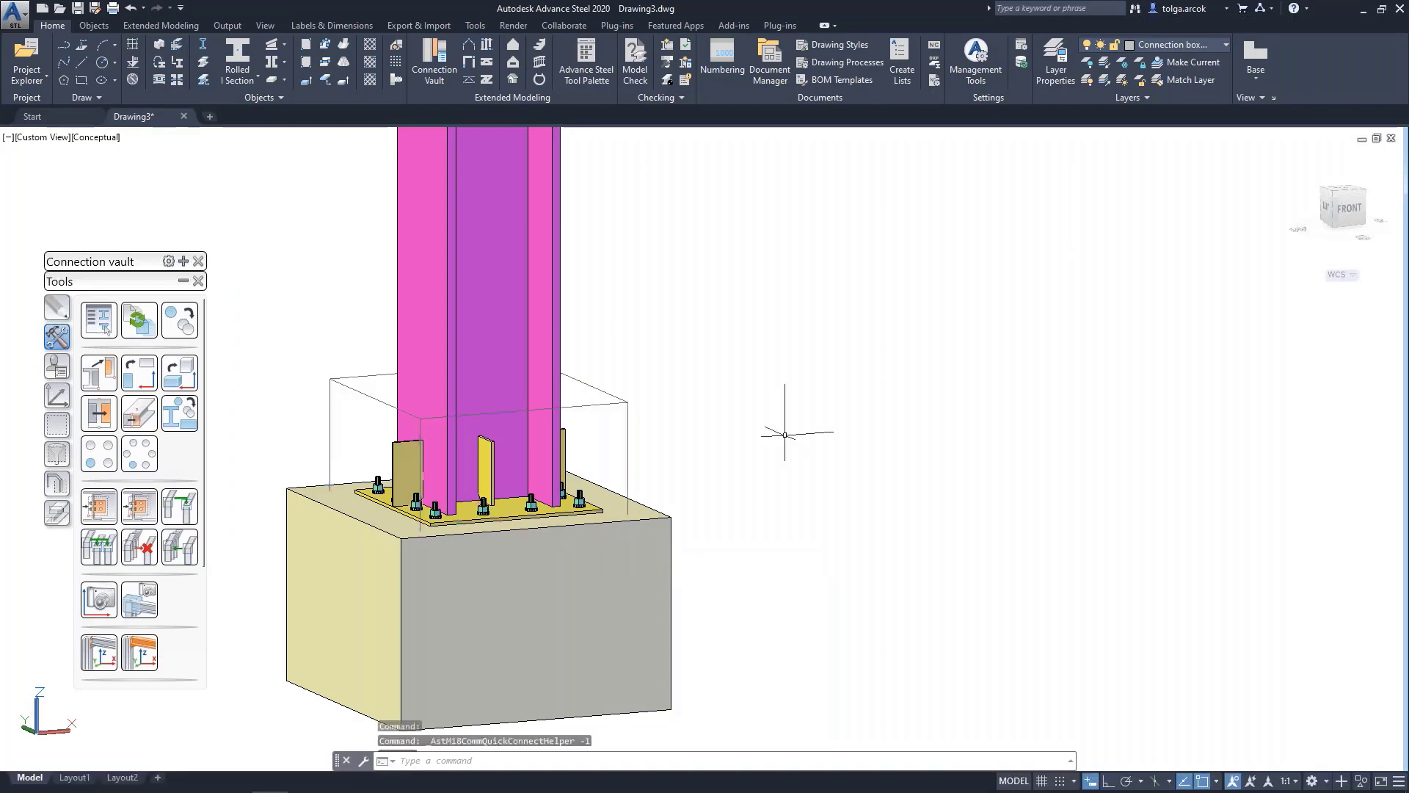
pyautogui.scroll(-6, 838, 428)
pyautogui.scroll(2, 839, 428)
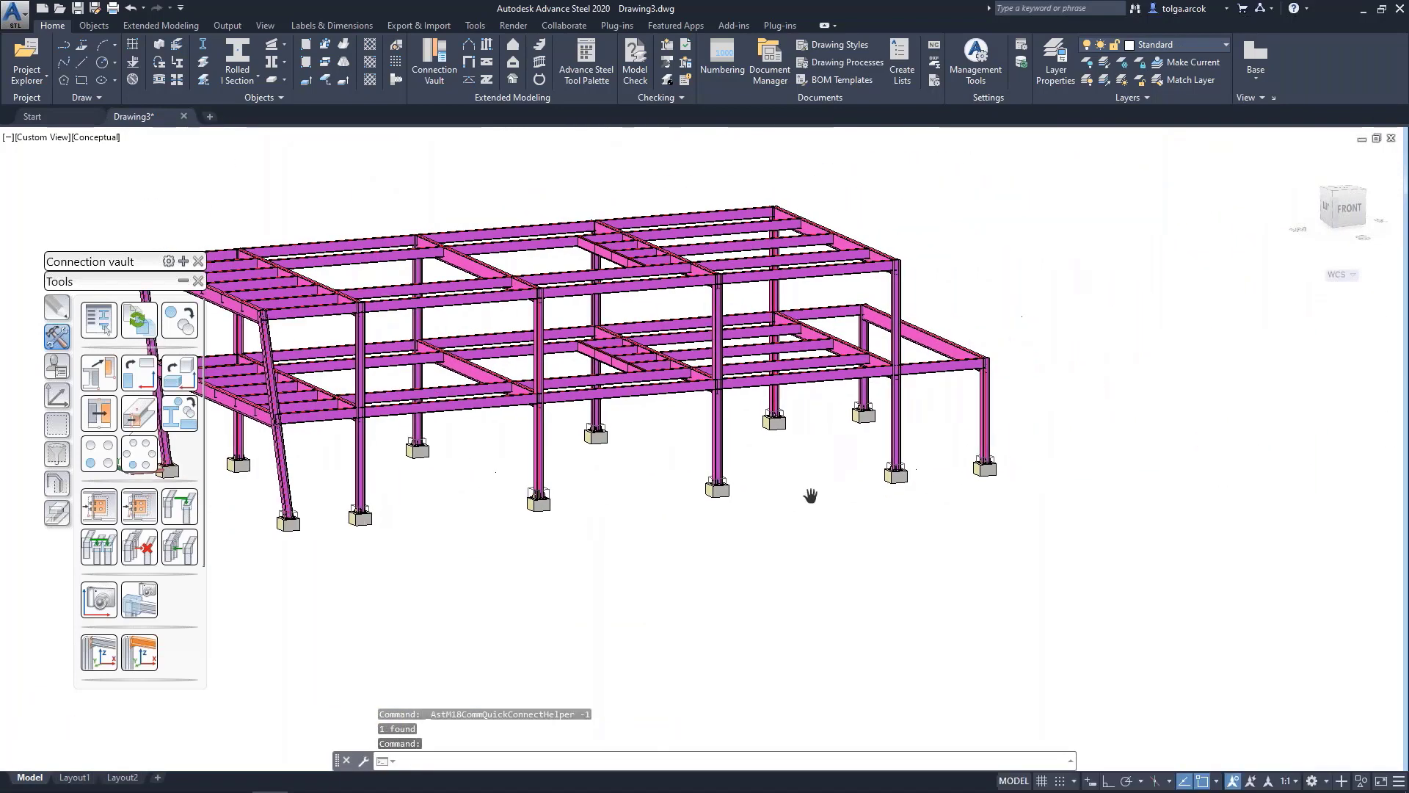
pyautogui.scroll(4, 812, 493)
# Check the new column base plates, ending at the central column and its beams
pyautogui.moveTo(562, 239); pyautogui.dragTo(730, 367, button='middle')
pyautogui.scroll(-4, 729, 374)
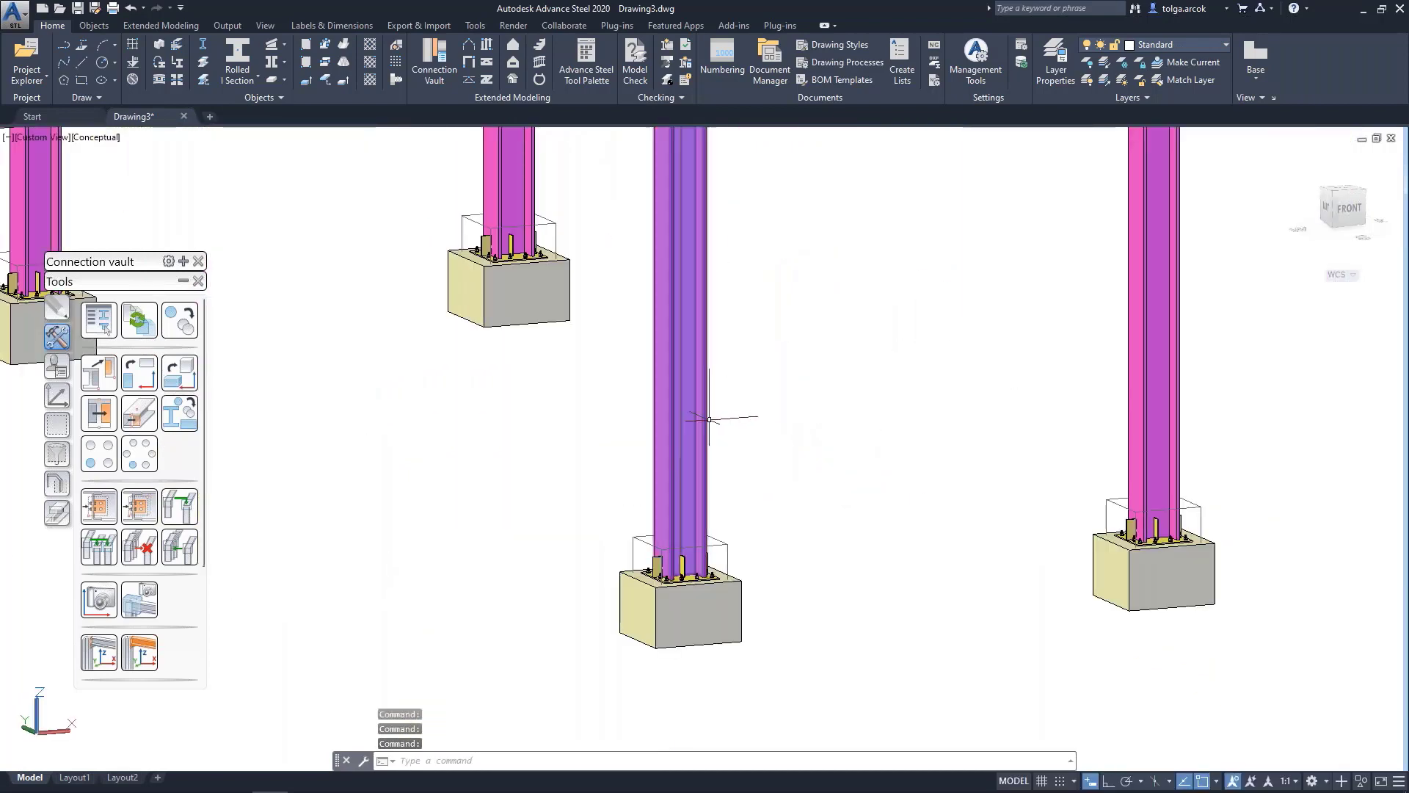
pyautogui.scroll(2, 730, 387)
pyautogui.scroll(3, 709, 371)
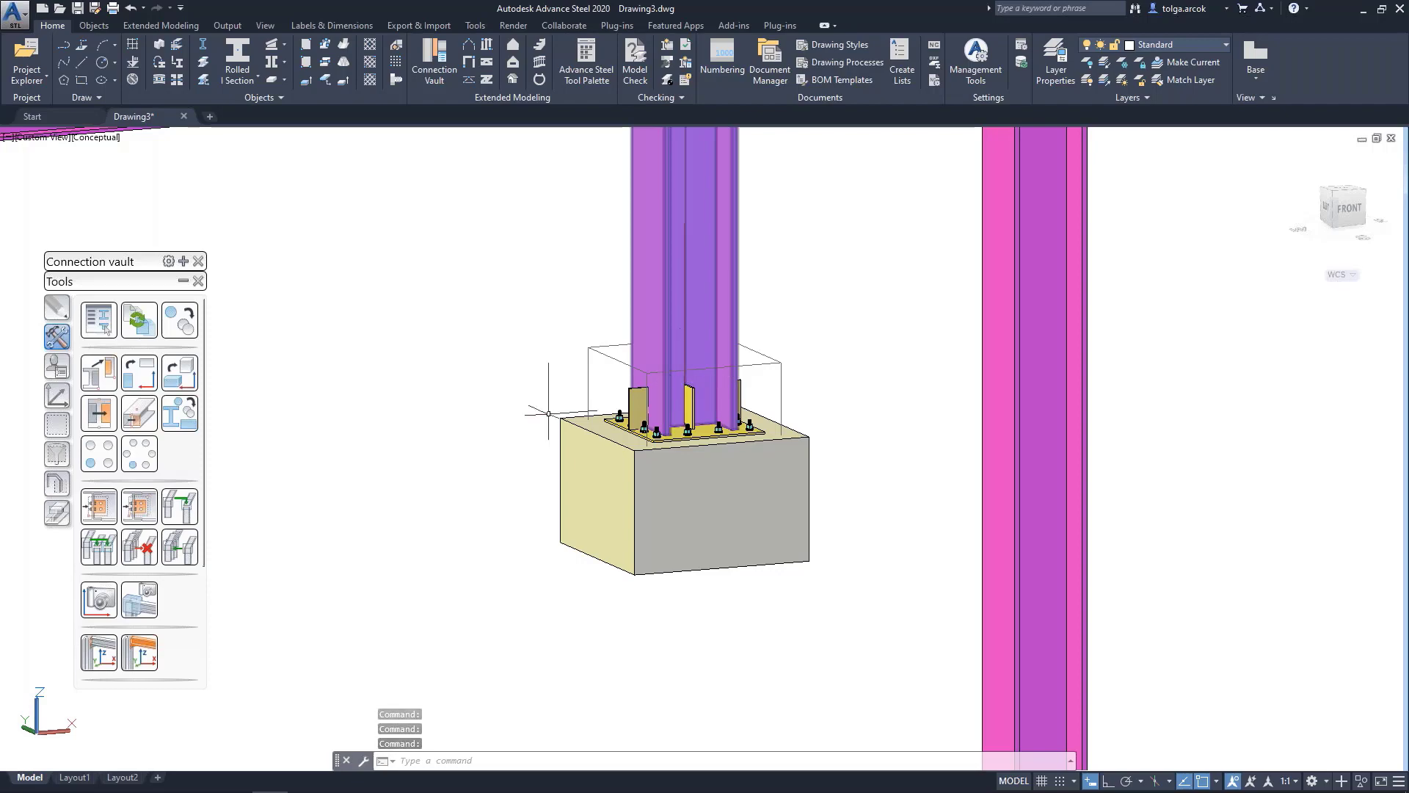
pyautogui.scroll(-4, 676, 380)
pyautogui.scroll(-2, 839, 419)
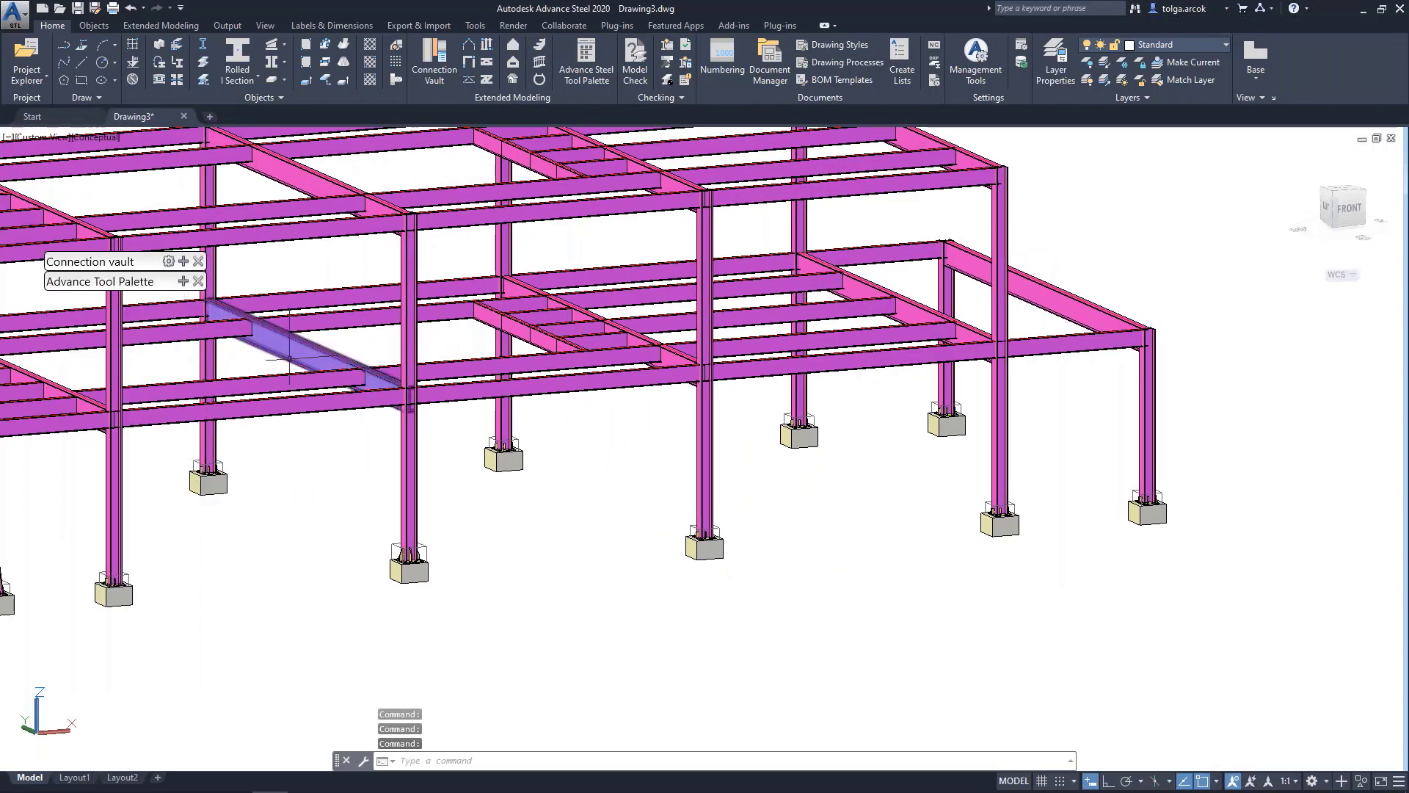
pyautogui.keyDown('shift'); pyautogui.moveTo(507, 454); pyautogui.dragTo(550, 411, button='middle'); pyautogui.keyUp('shift')
pyautogui.scroll(5, 551, 409)
pyautogui.scroll(3, 749, 407)
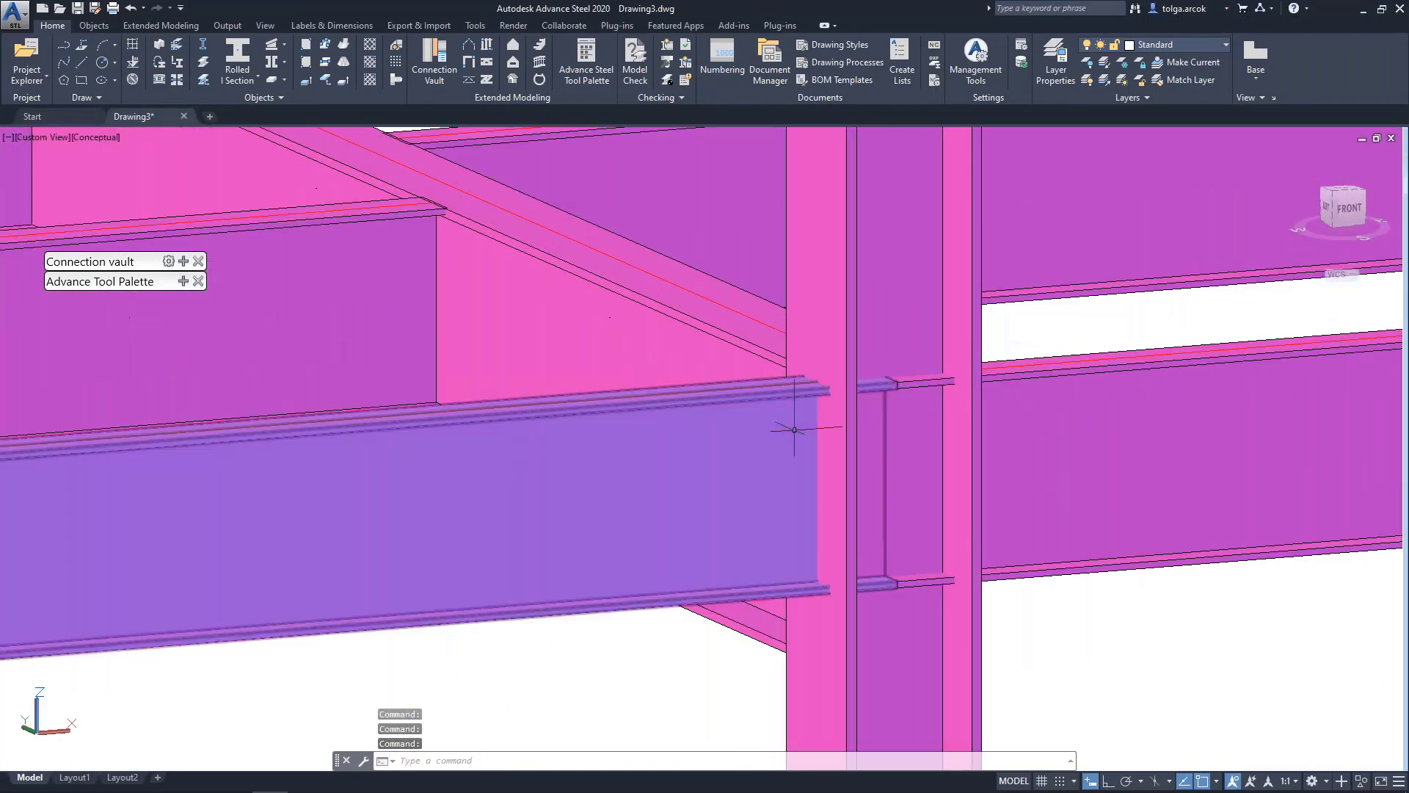
pyautogui.scroll(2, 752, 404)
pyautogui.scroll(-2, 782, 378)
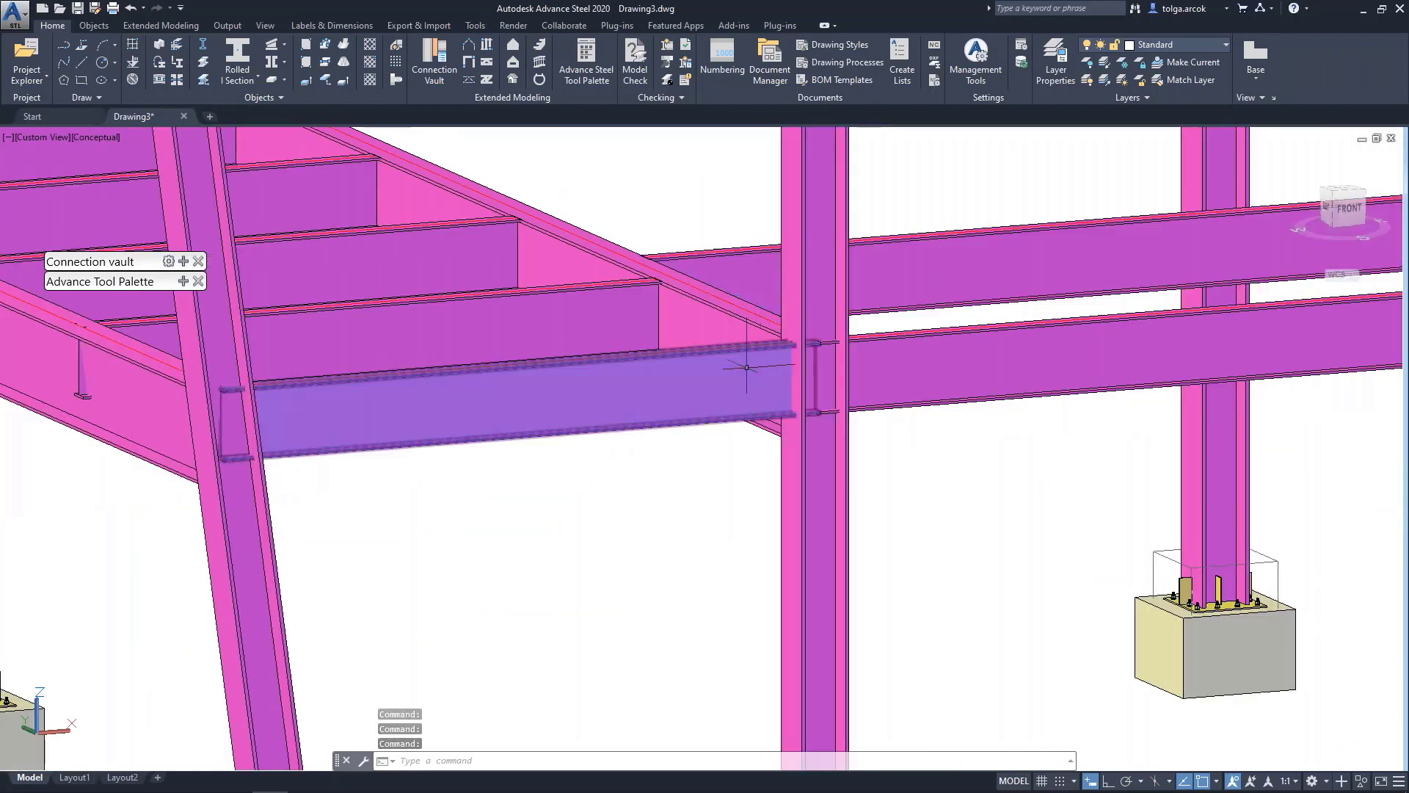
# Browse the favourite and Plates at beam connection lists
pyautogui.click(182, 281)
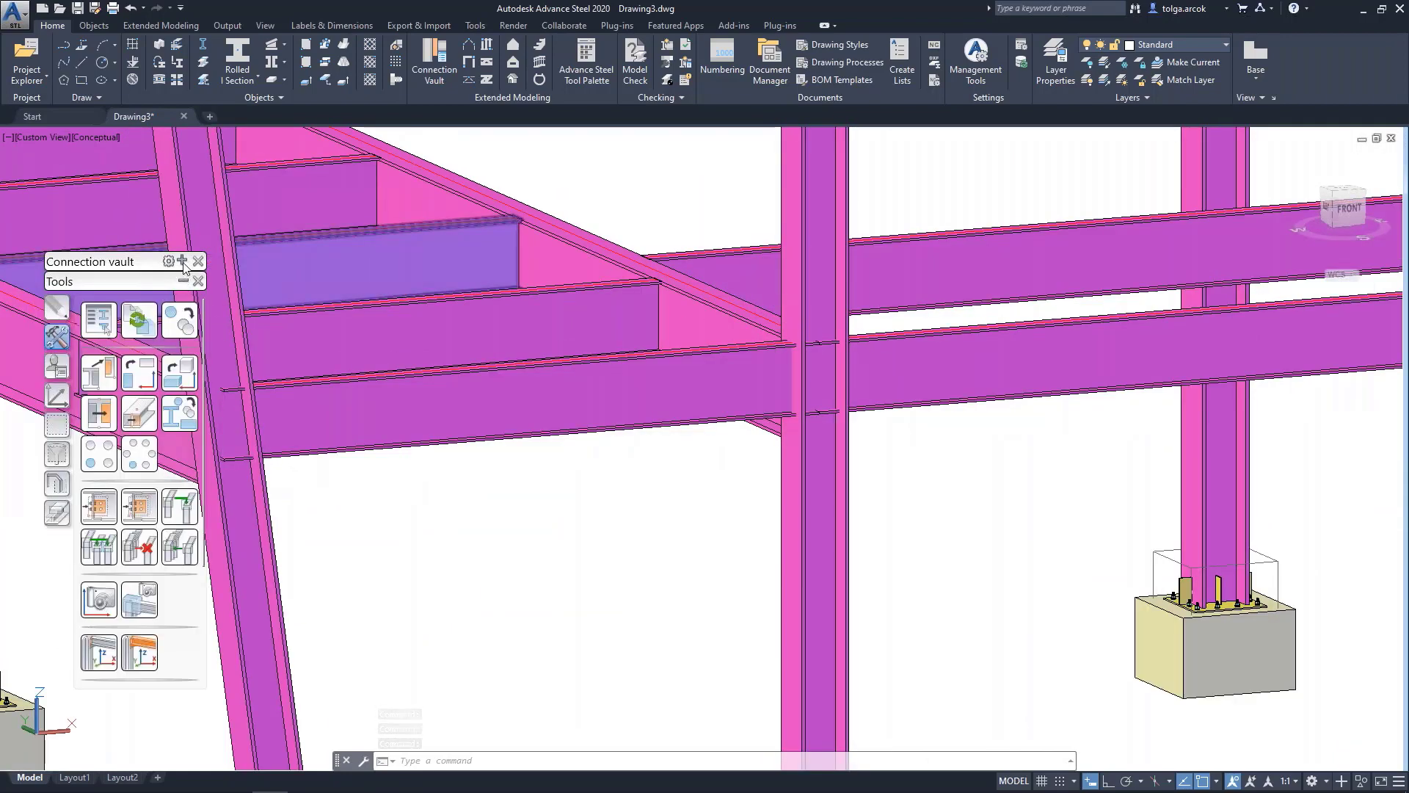
pyautogui.click(56, 288)
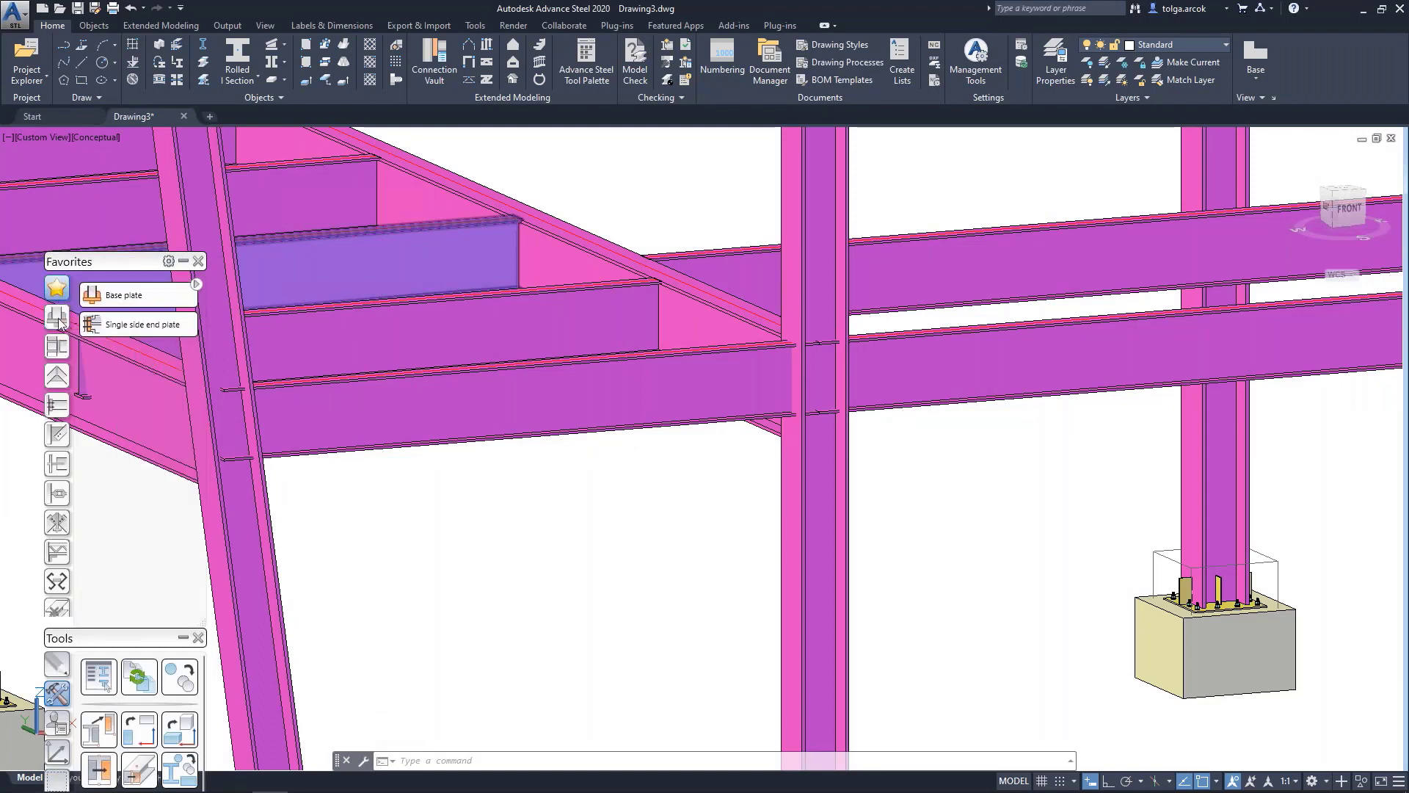
pyautogui.click(56, 317)
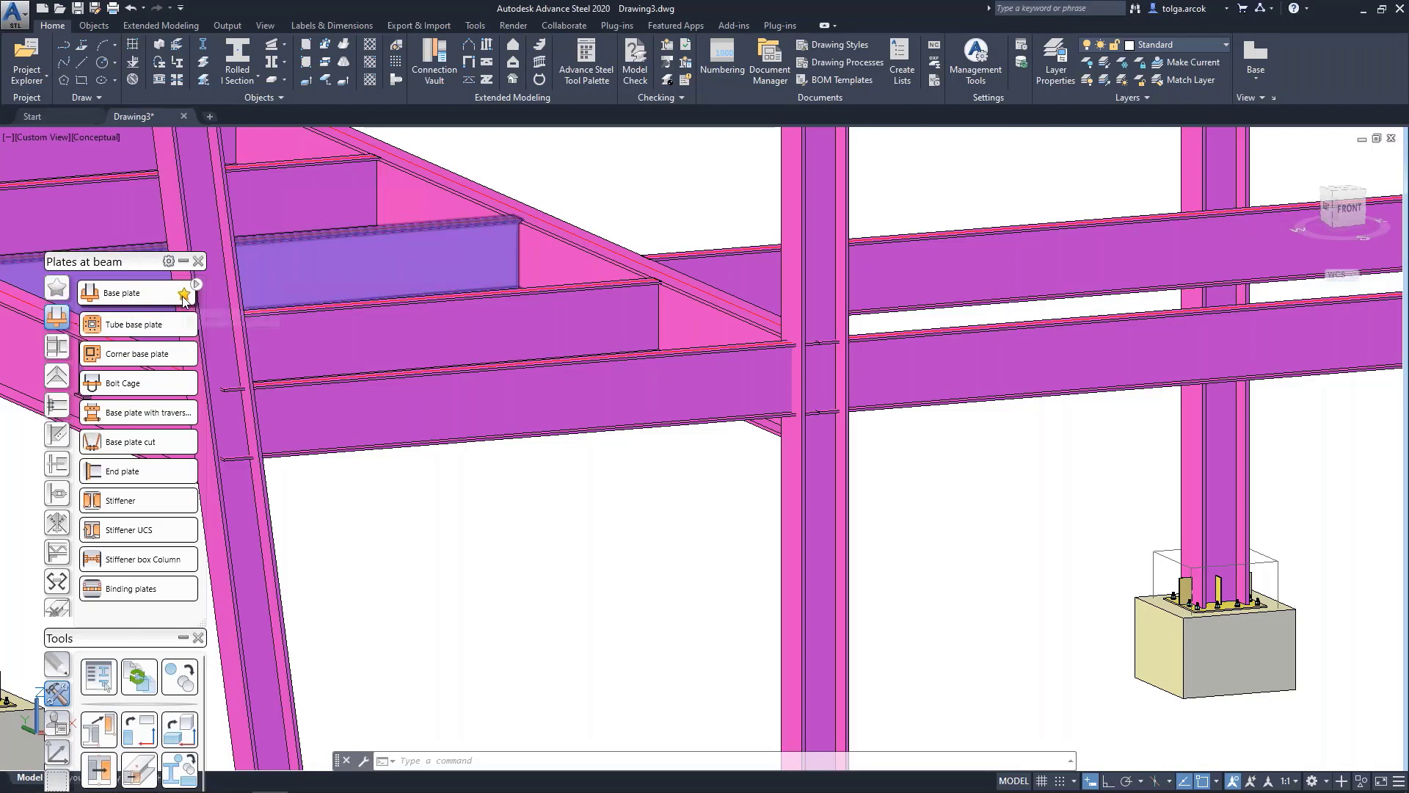
pyautogui.click(58, 289)
# Create a single side end plate joining the secondary beam to the column
pyautogui.click(147, 324)
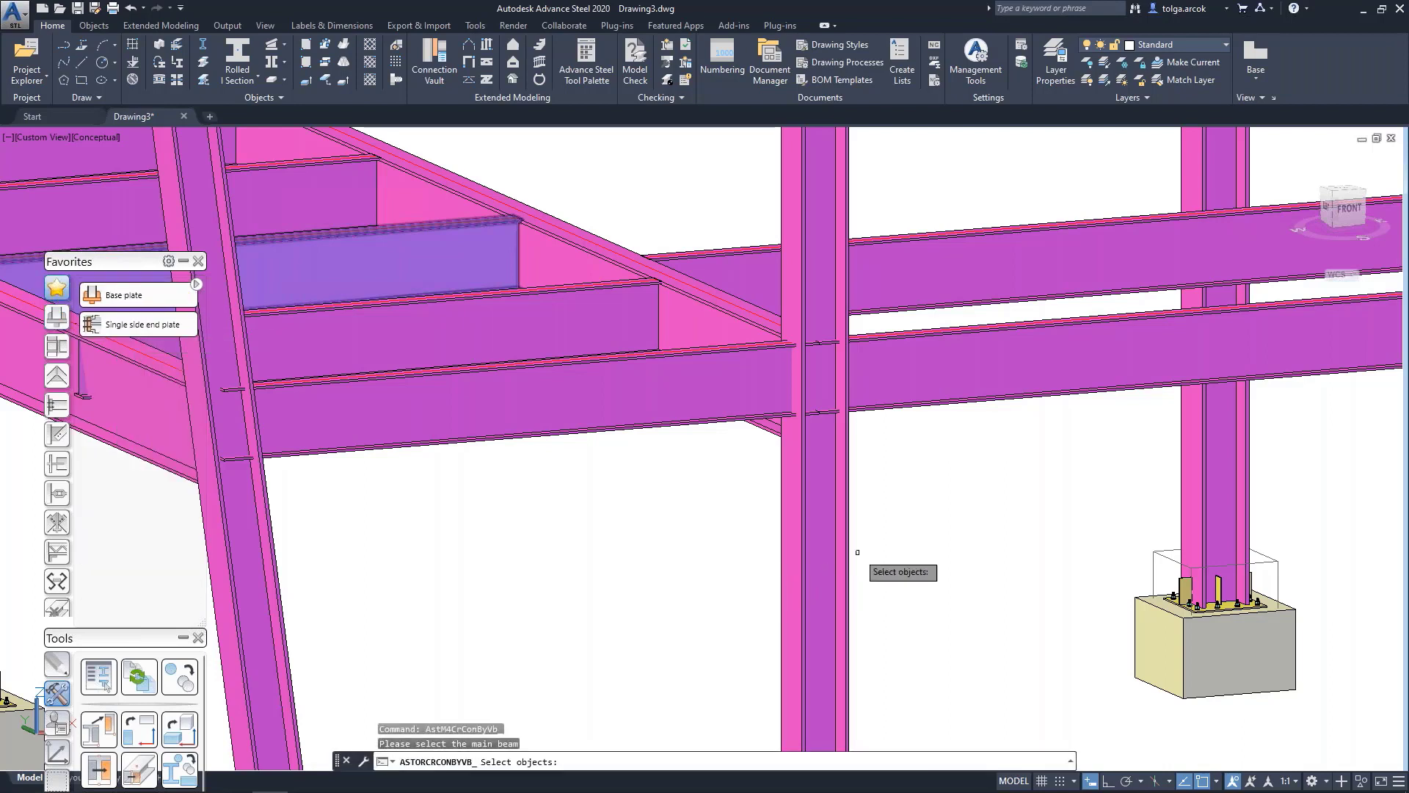
pyautogui.click(806, 531)
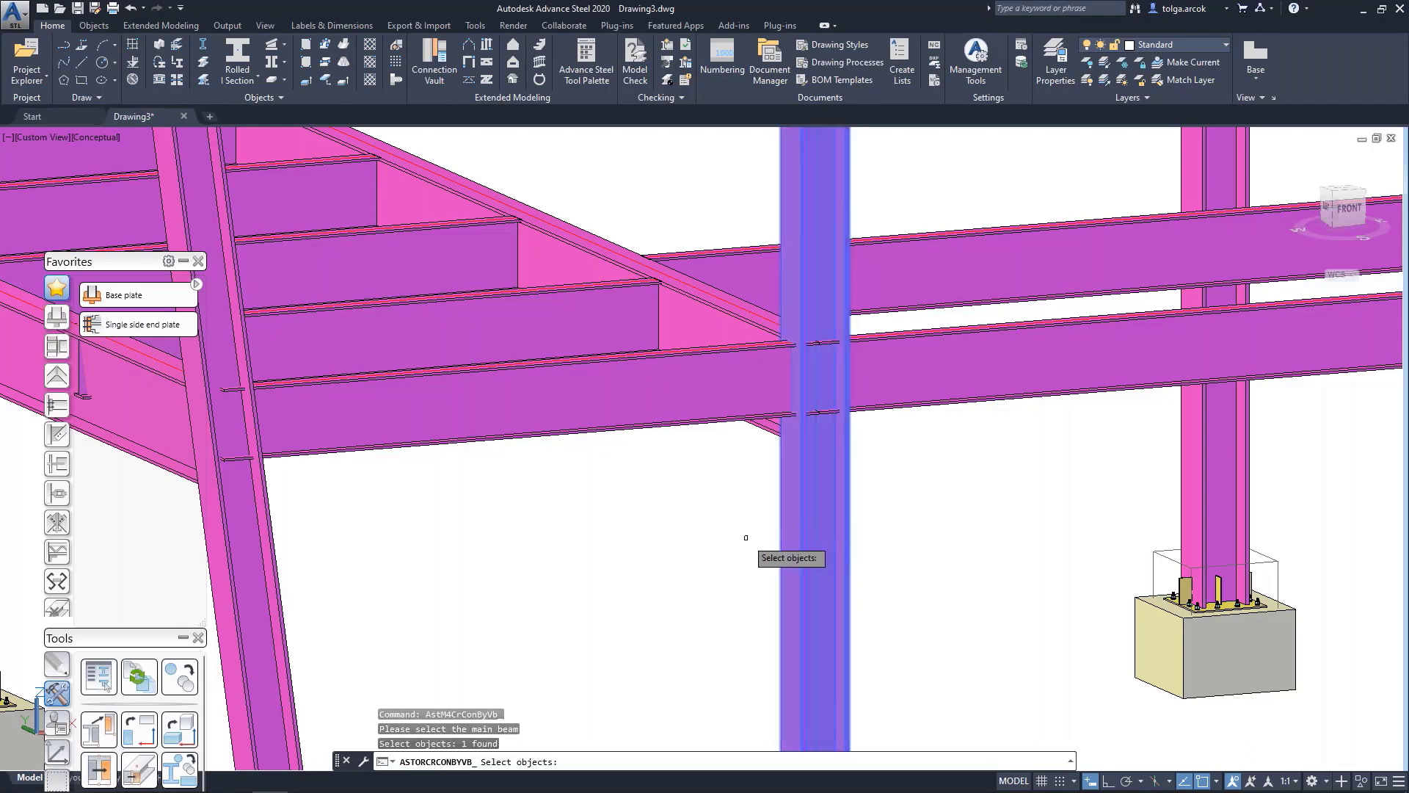
pyautogui.press('Return')
pyautogui.click(718, 420)
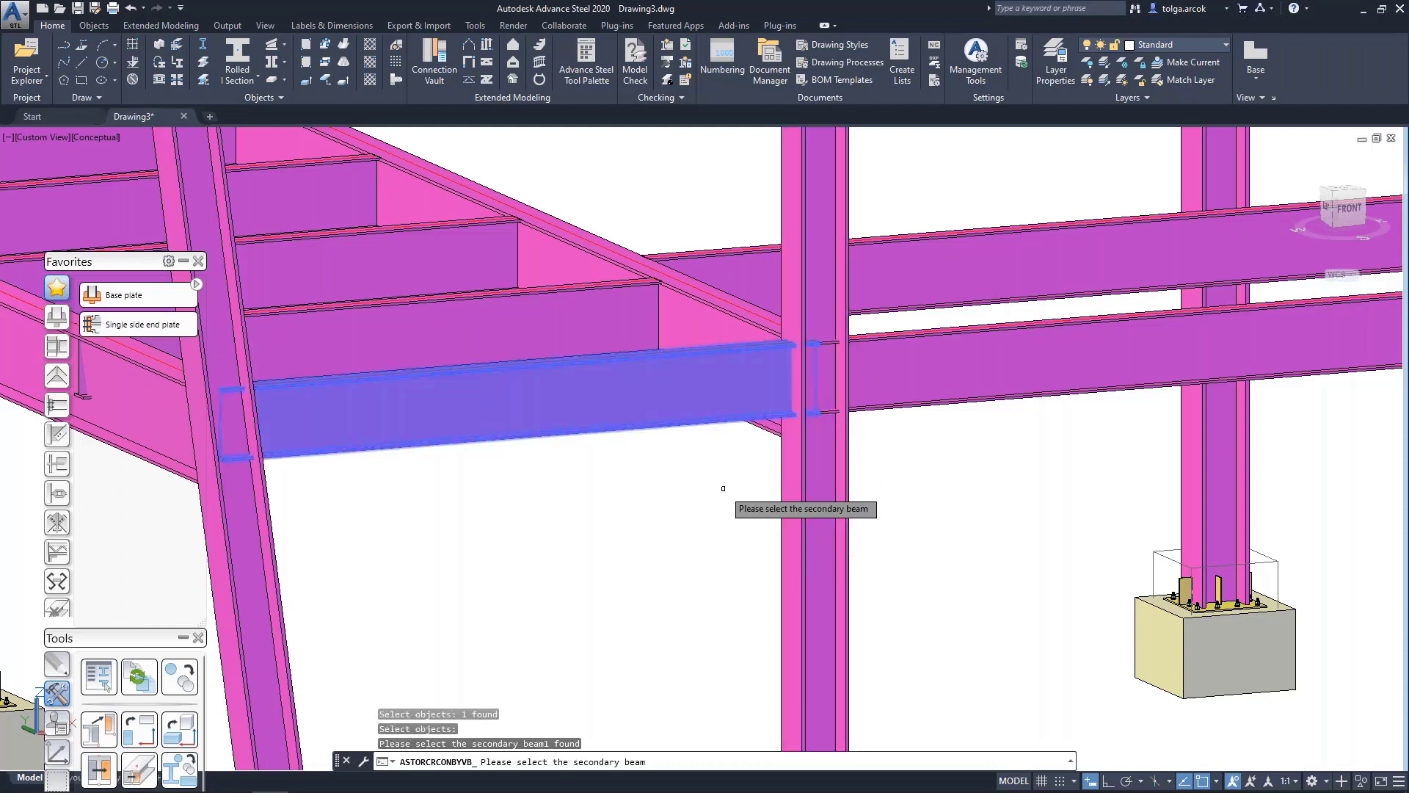
pyautogui.press('Return')
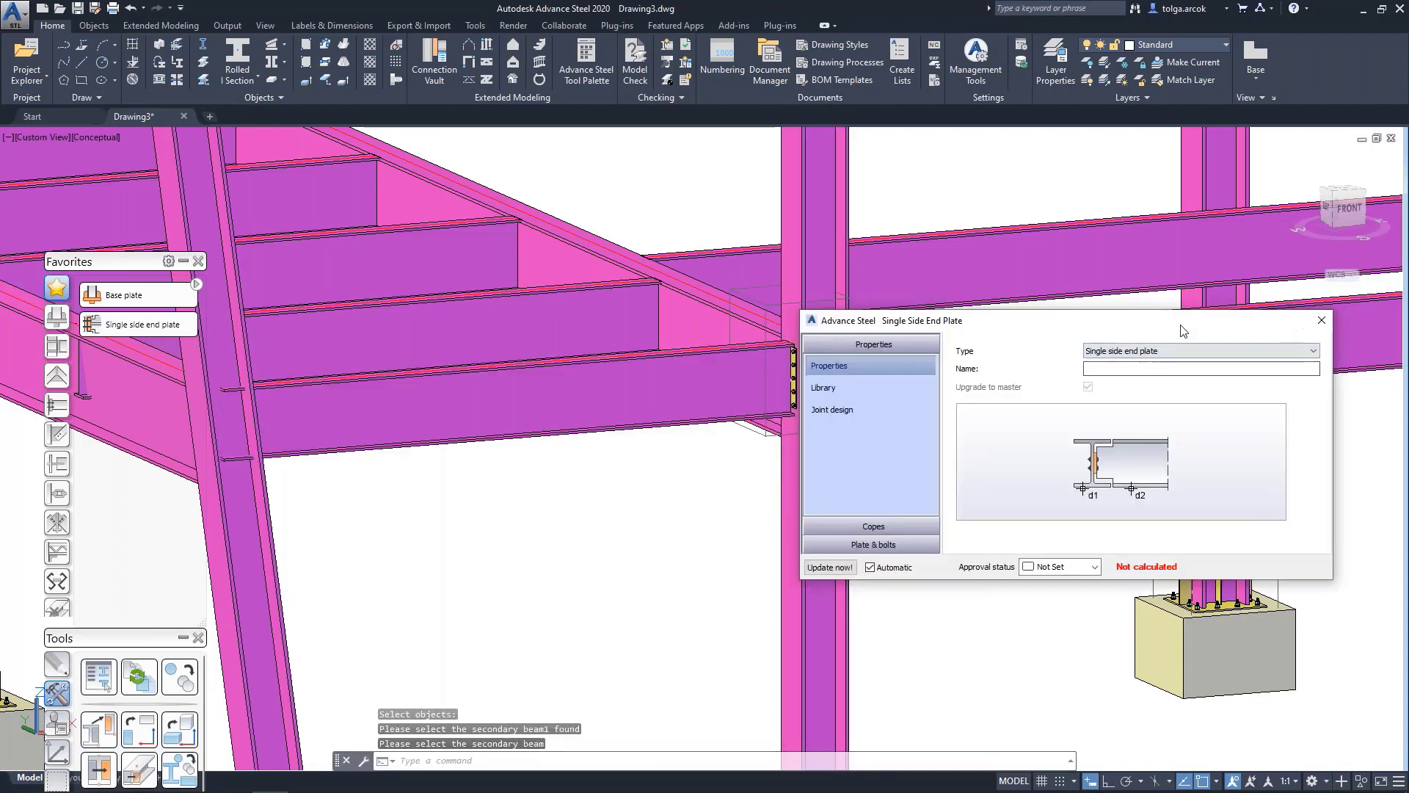
# Set the end plate to the five-bolt SSEP library preset after trying SSEP2
pyautogui.moveTo(1179, 321); pyautogui.dragTo(1269, 317)
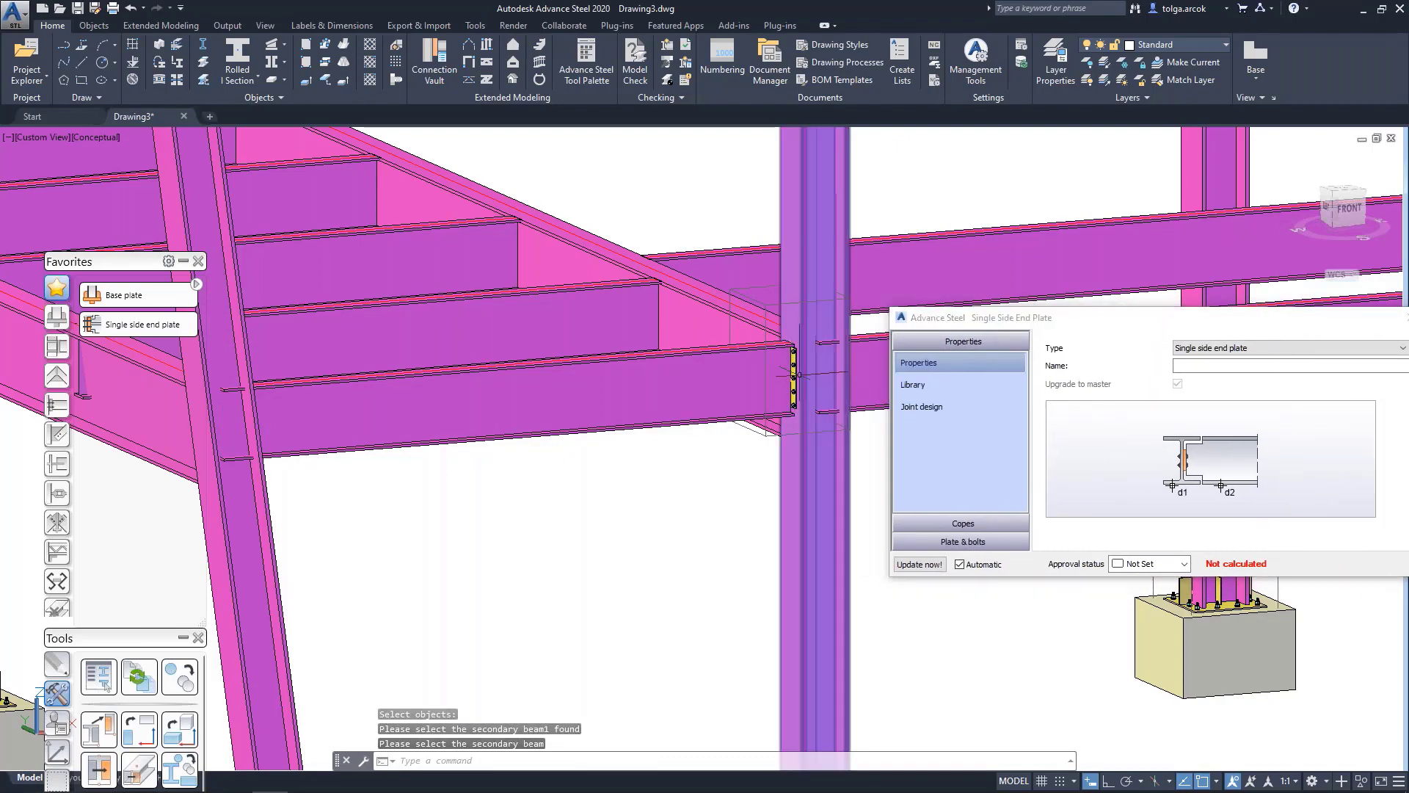
pyautogui.scroll(5, 792, 382)
pyautogui.moveTo(800, 411)
pyautogui.keyDown('shift'); pyautogui.mouseDown(button='middle')
pyautogui.moveTo(835, 461)
pyautogui.moveTo(873, 440)
pyautogui.mouseUp(button='middle'); pyautogui.keyUp('shift')
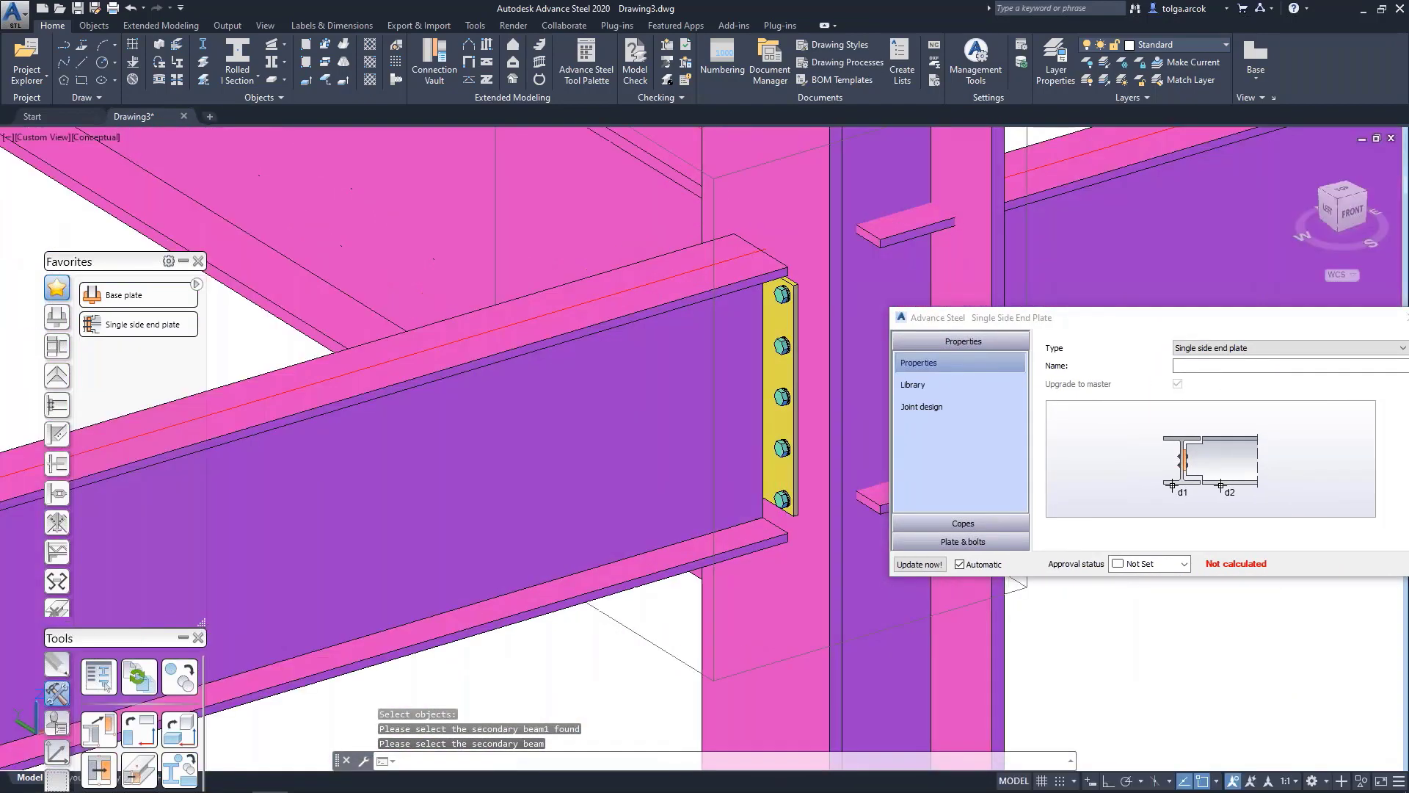
pyautogui.click(912, 384)
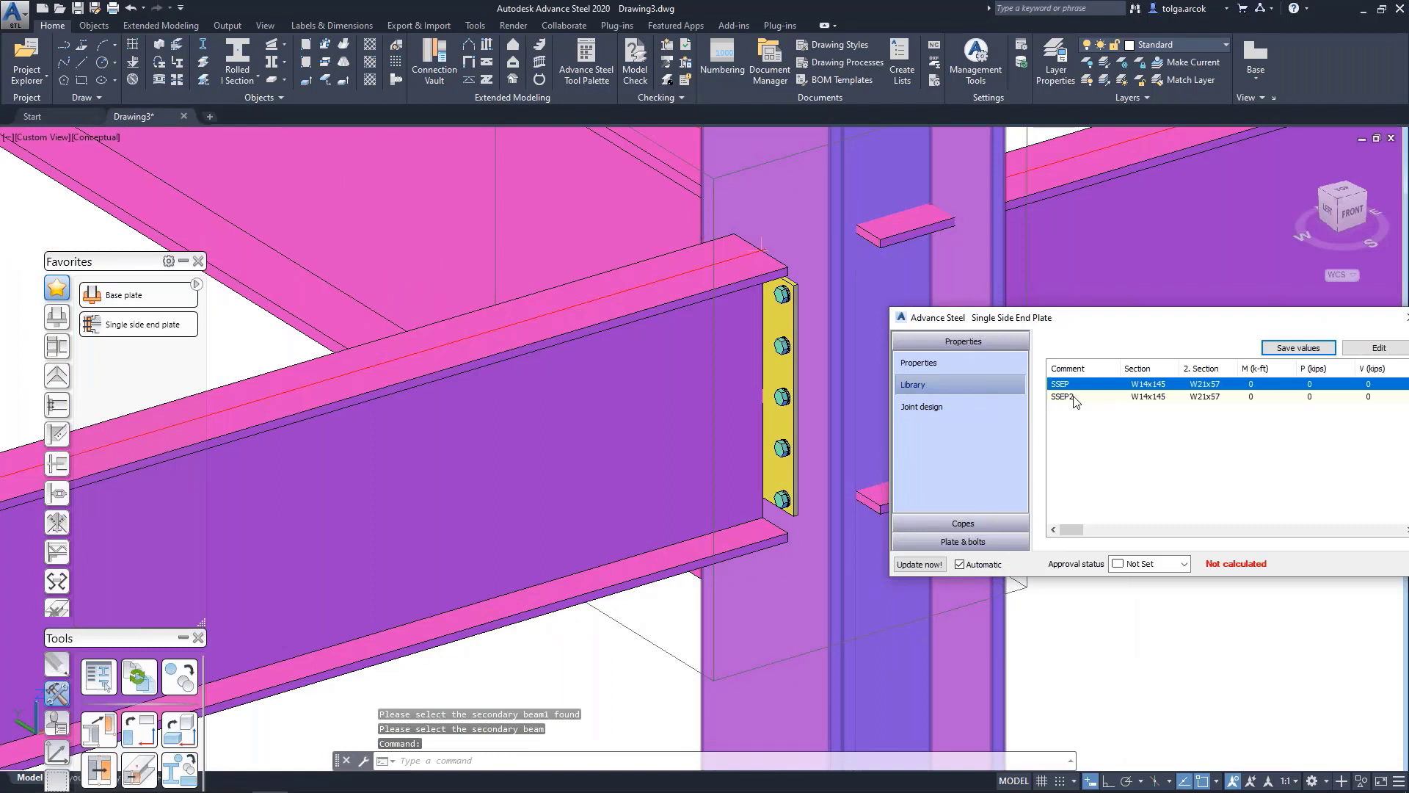
pyautogui.click(1071, 396)
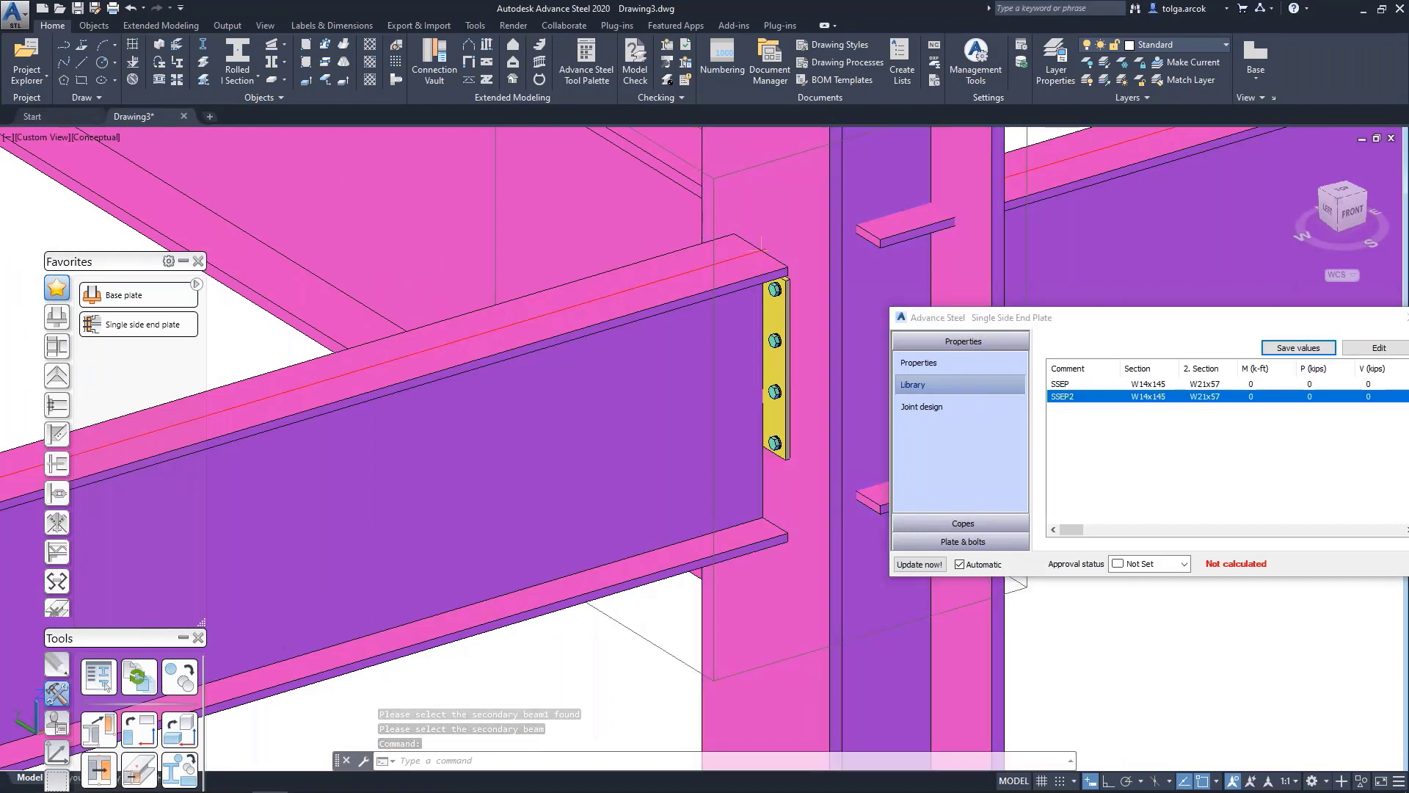
pyautogui.press('Up')
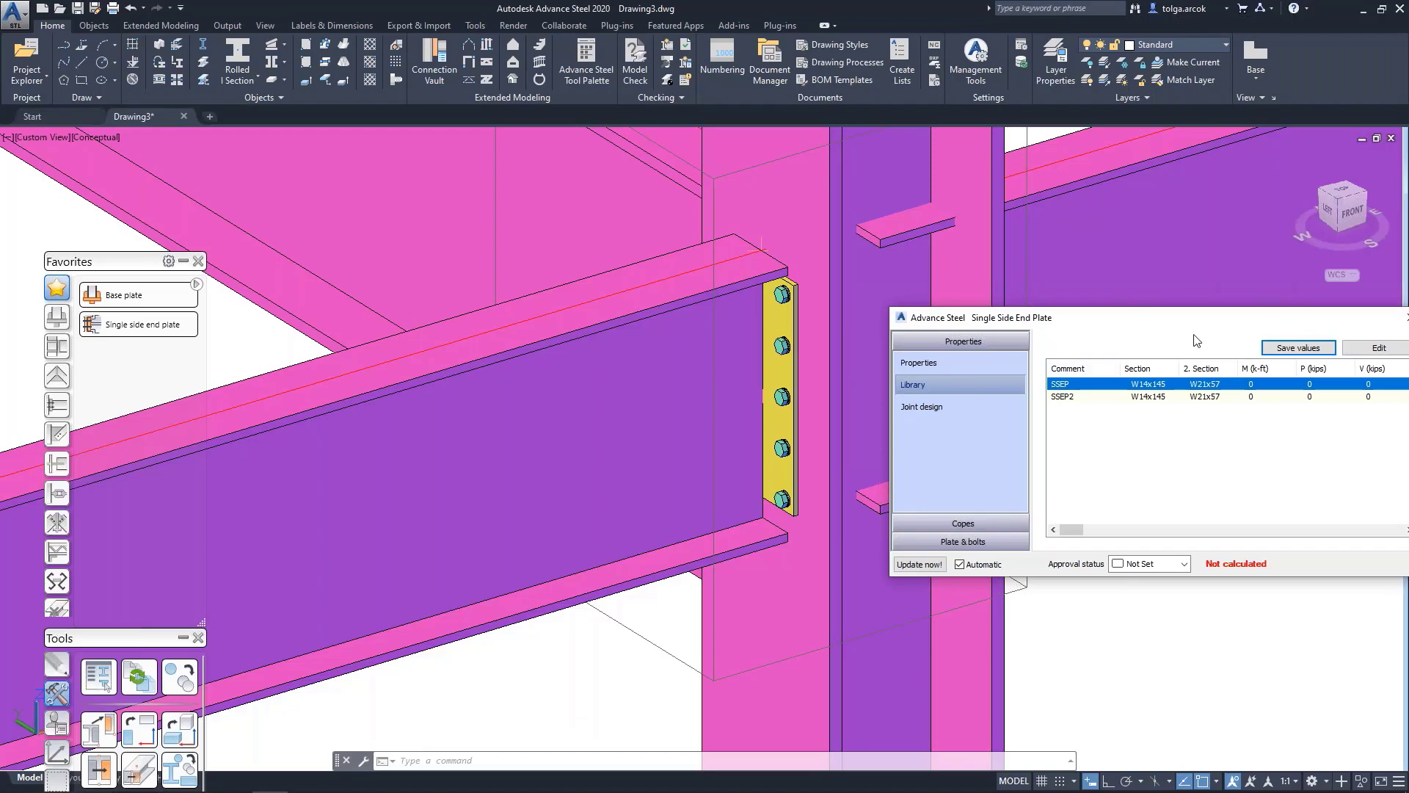
# Orbit the frame and show the Platform beams connection types
pyautogui.scroll(-5, 769, 370)
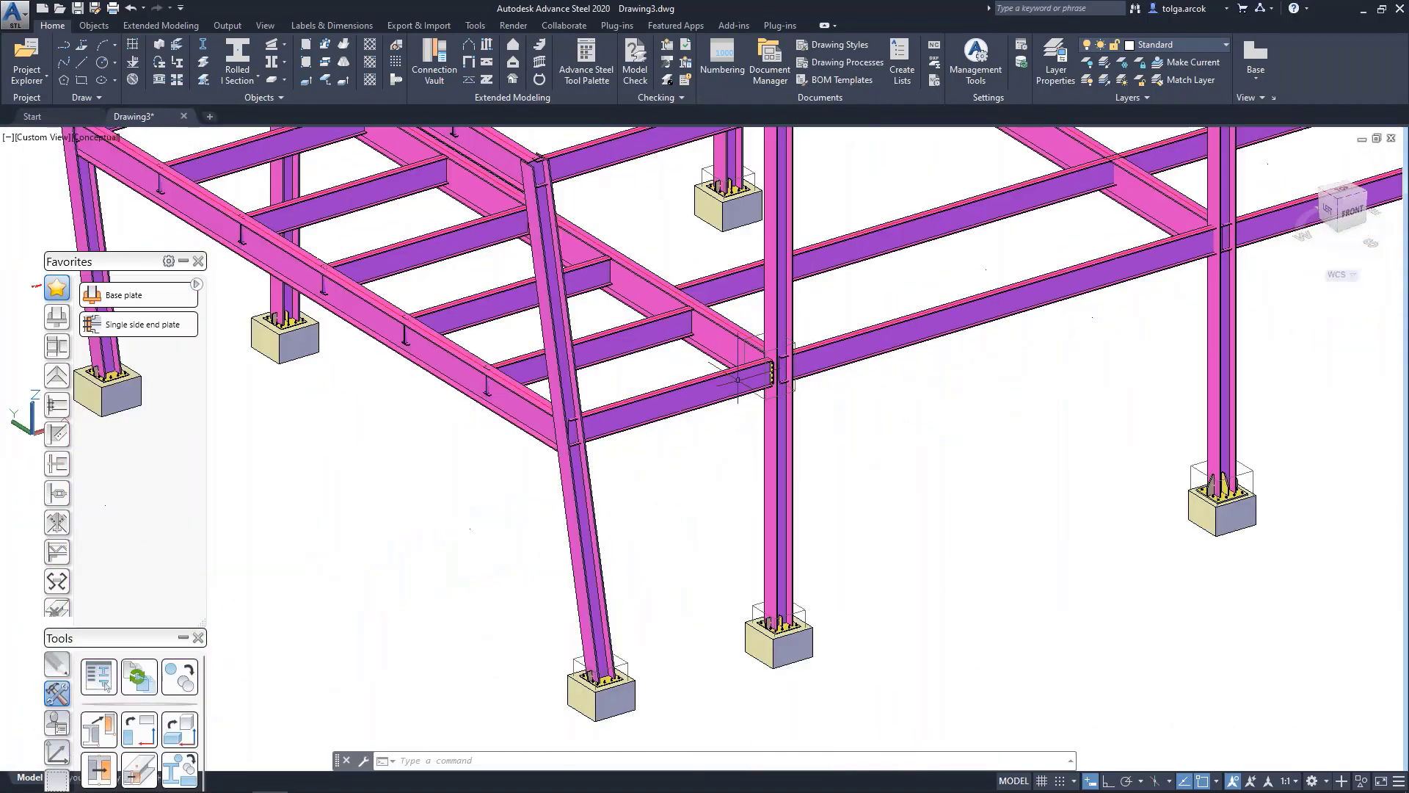
pyautogui.scroll(2, 920, 493)
pyautogui.scroll(2, 894, 394)
pyautogui.scroll(2, 895, 394)
pyautogui.keyDown('shift'); pyautogui.moveTo(895, 394); pyautogui.dragTo(935, 451, button='middle'); pyautogui.keyUp('shift')
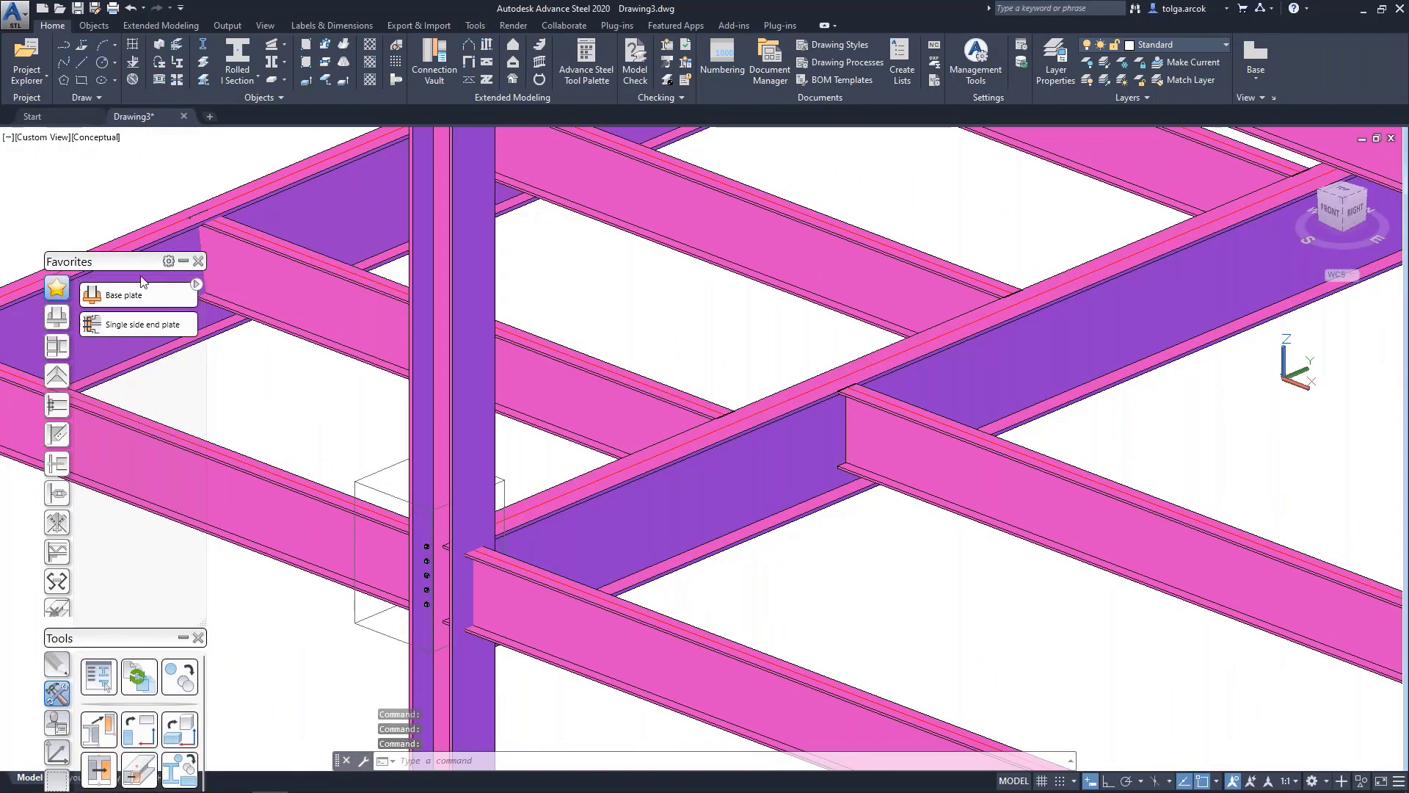
pyautogui.click(61, 348)
pyautogui.click(55, 408)
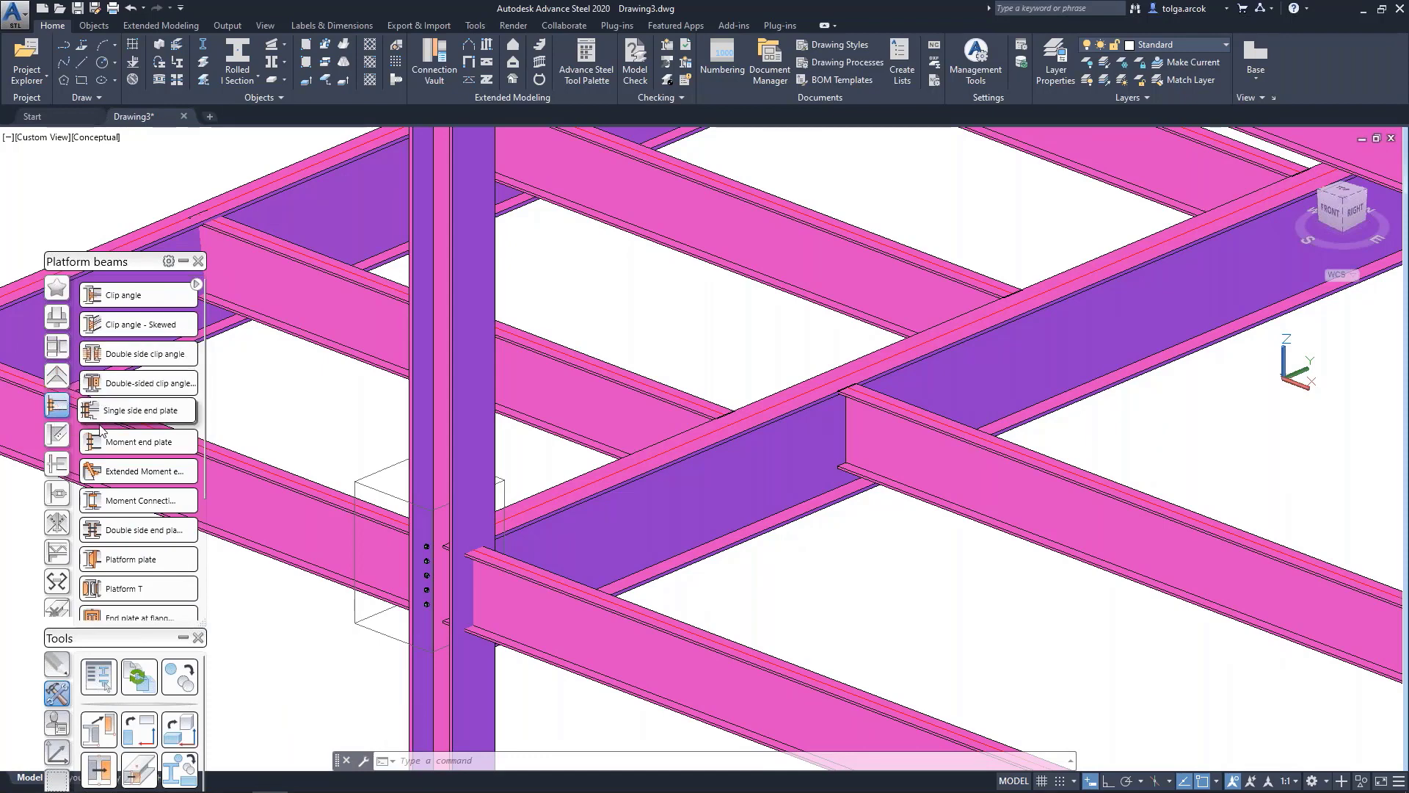
pyautogui.scroll(-3, 117, 459)
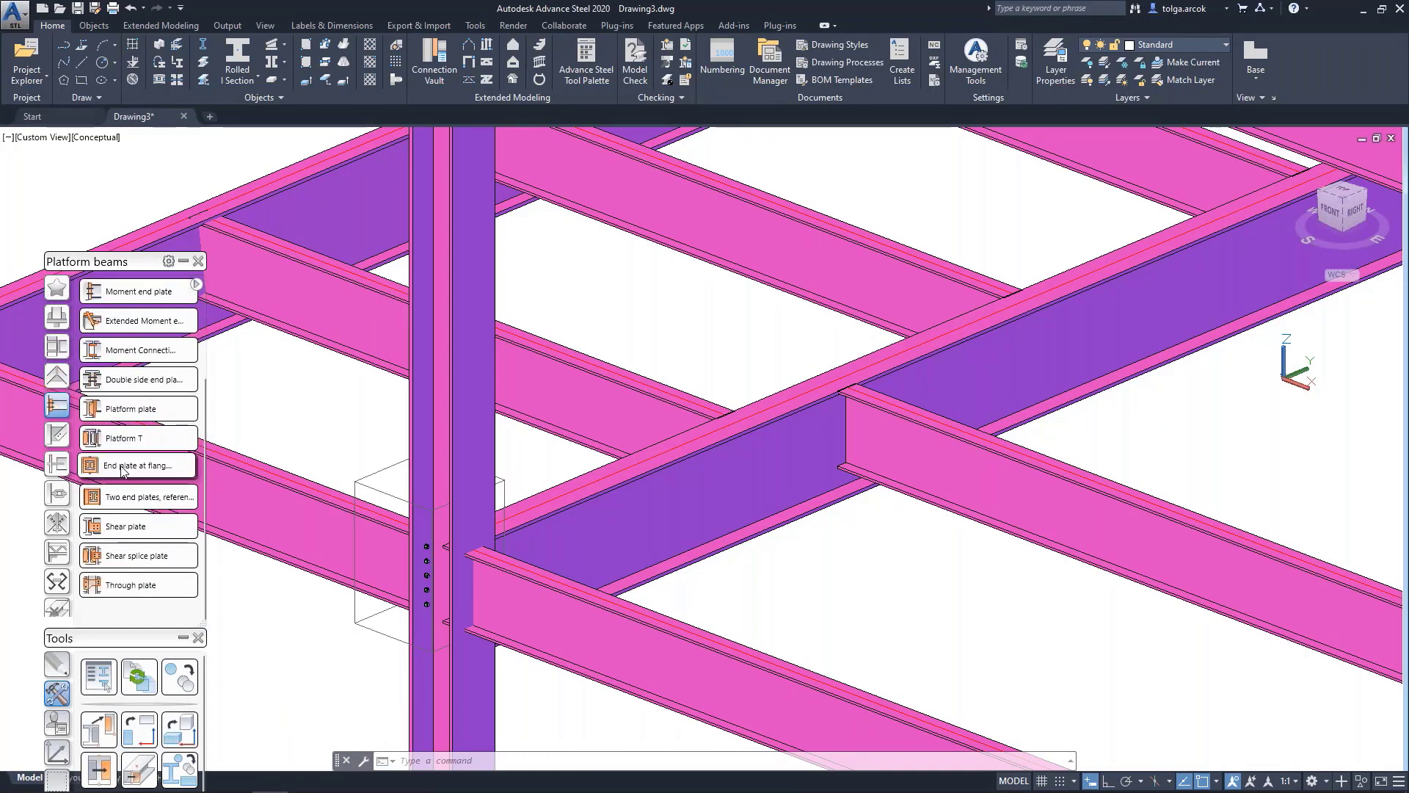
# Create a shear plate connecting the secondary beam to the diagonal main beam
pyautogui.click(131, 527)
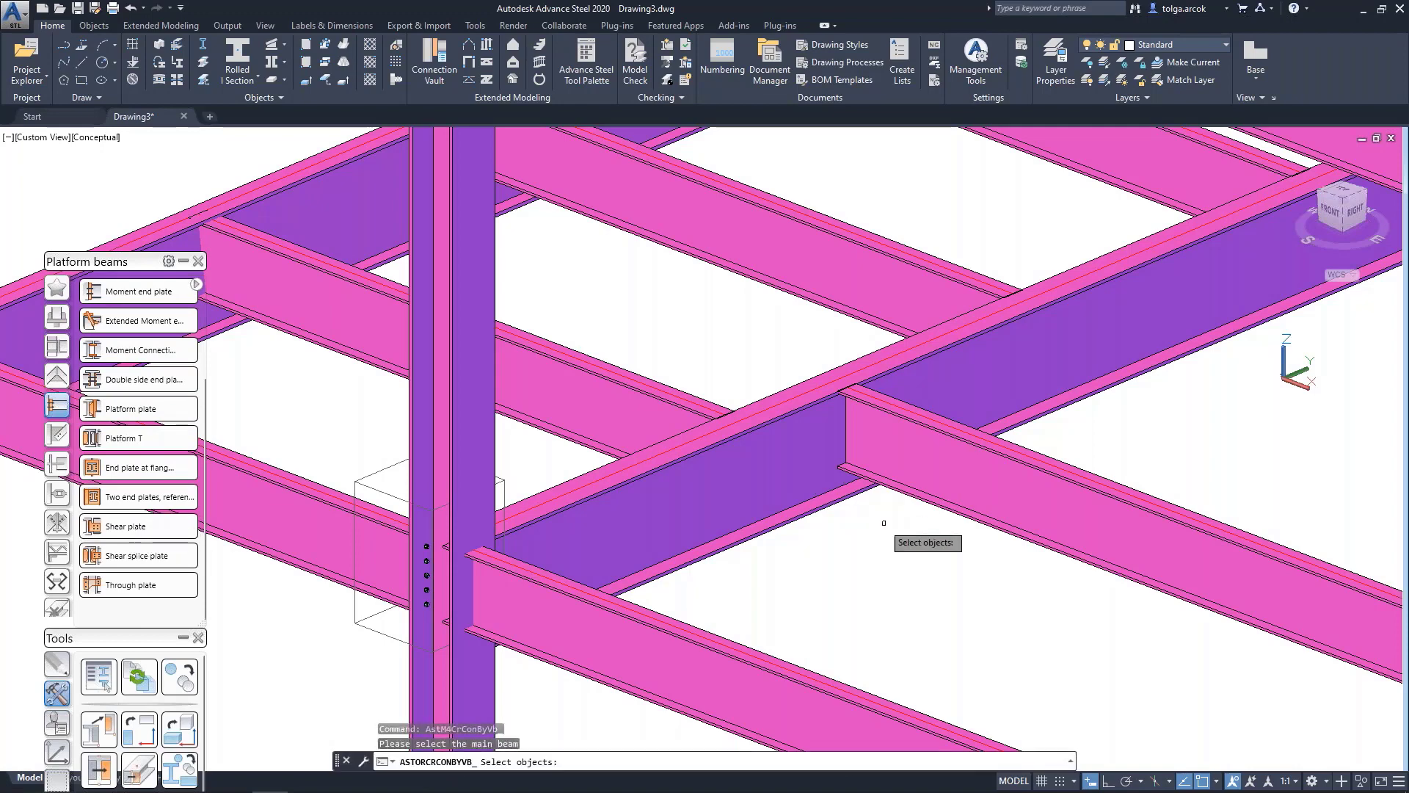
pyautogui.moveTo(884, 525); pyautogui.dragTo(677, 479, button='middle')
pyautogui.click(673, 462)
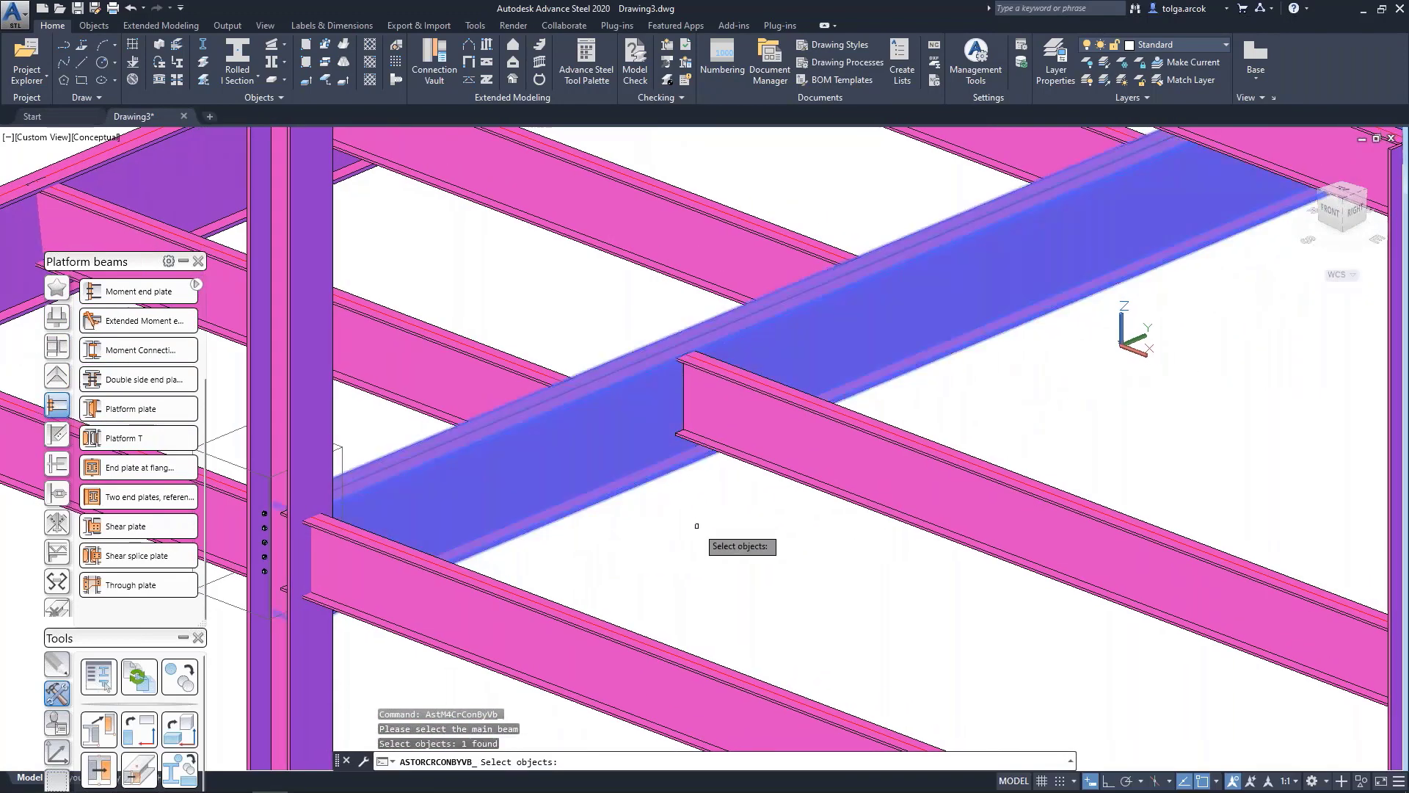
pyautogui.press('Return')
pyautogui.click(777, 431)
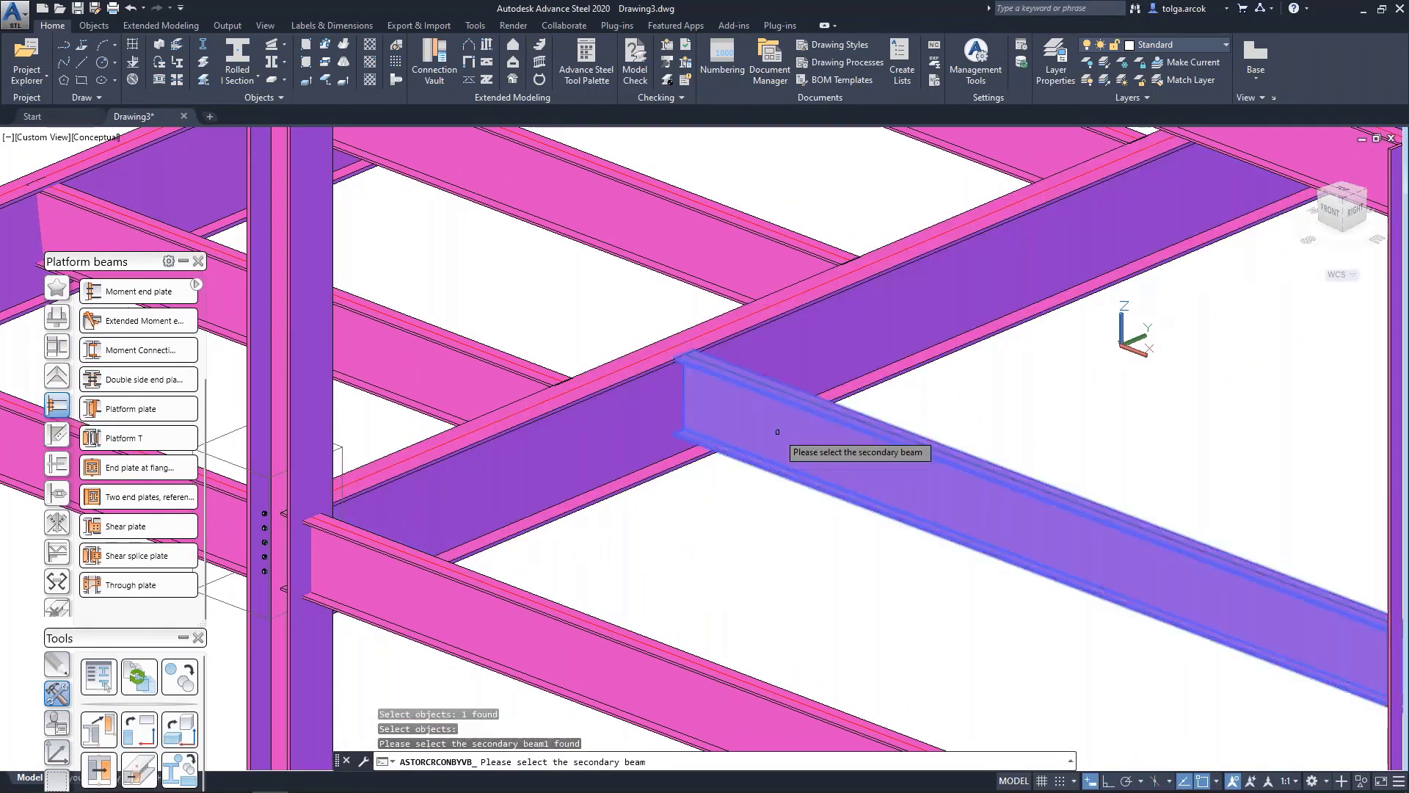
pyautogui.press('Return')
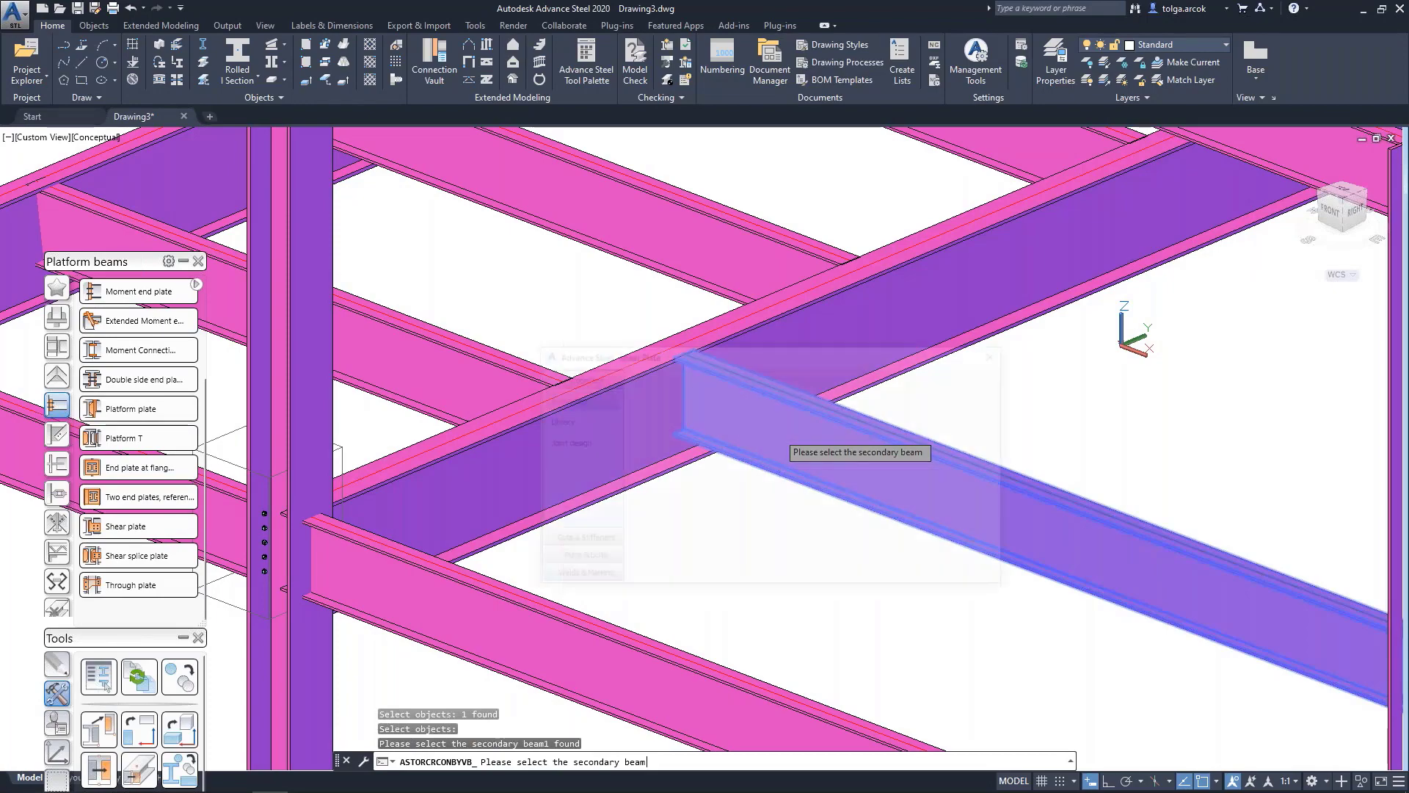
# Apply the four-bolt SP2 library preset to the shear plate
pyautogui.scroll(3, 680, 373)
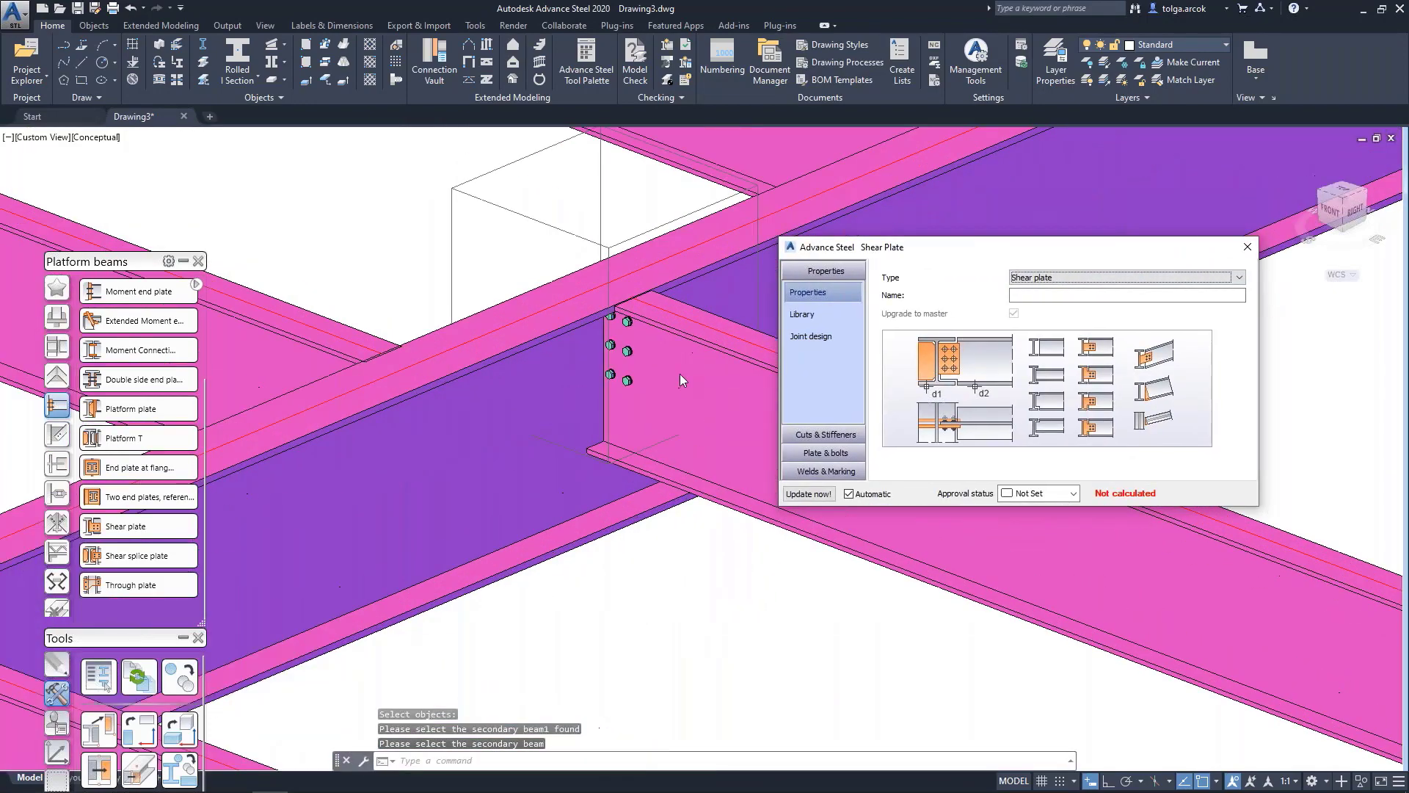
pyautogui.moveTo(680, 373)
pyautogui.keyDown('shift'); pyautogui.mouseDown(button='middle')
pyautogui.moveTo(569, 340)
pyautogui.moveTo(458, 342)
pyautogui.moveTo(770, 329)
pyautogui.mouseUp(button='middle'); pyautogui.keyUp('shift')
pyautogui.scroll(5, 458, 341)
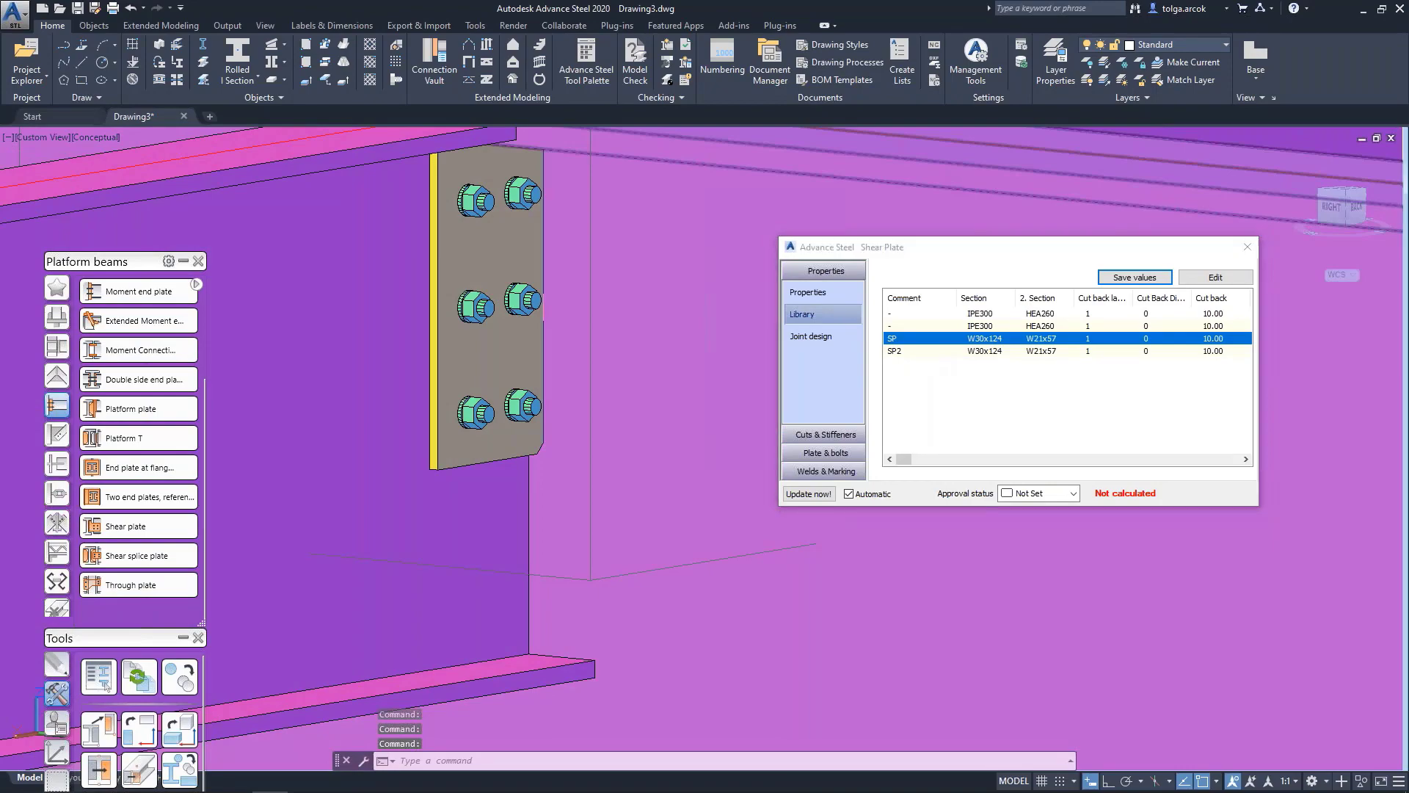
pyautogui.click(889, 351)
pyautogui.scroll(-10, 600, 407)
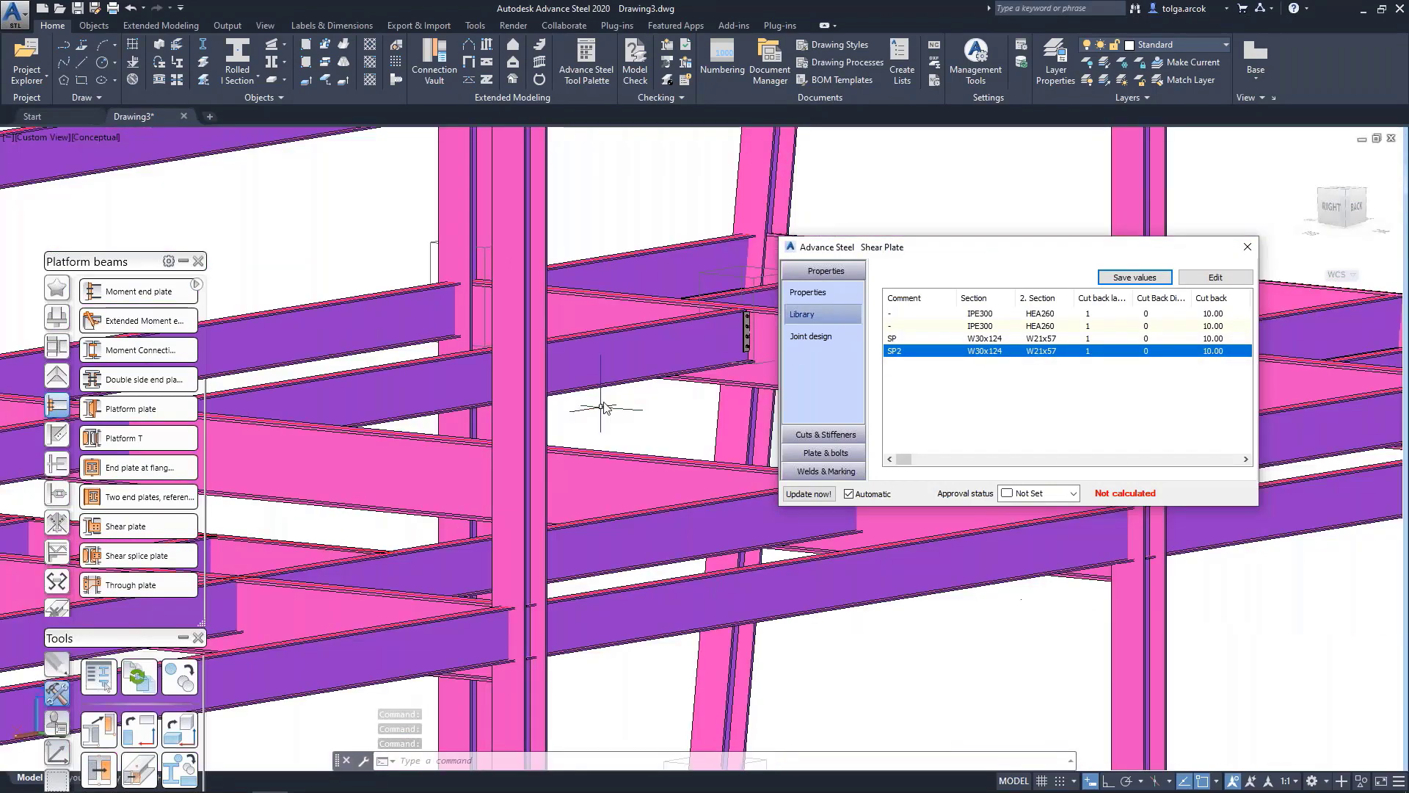
pyautogui.scroll(-3, 600, 407)
# Close the shear plate settings and pan across the frame
pyautogui.click(1247, 247)
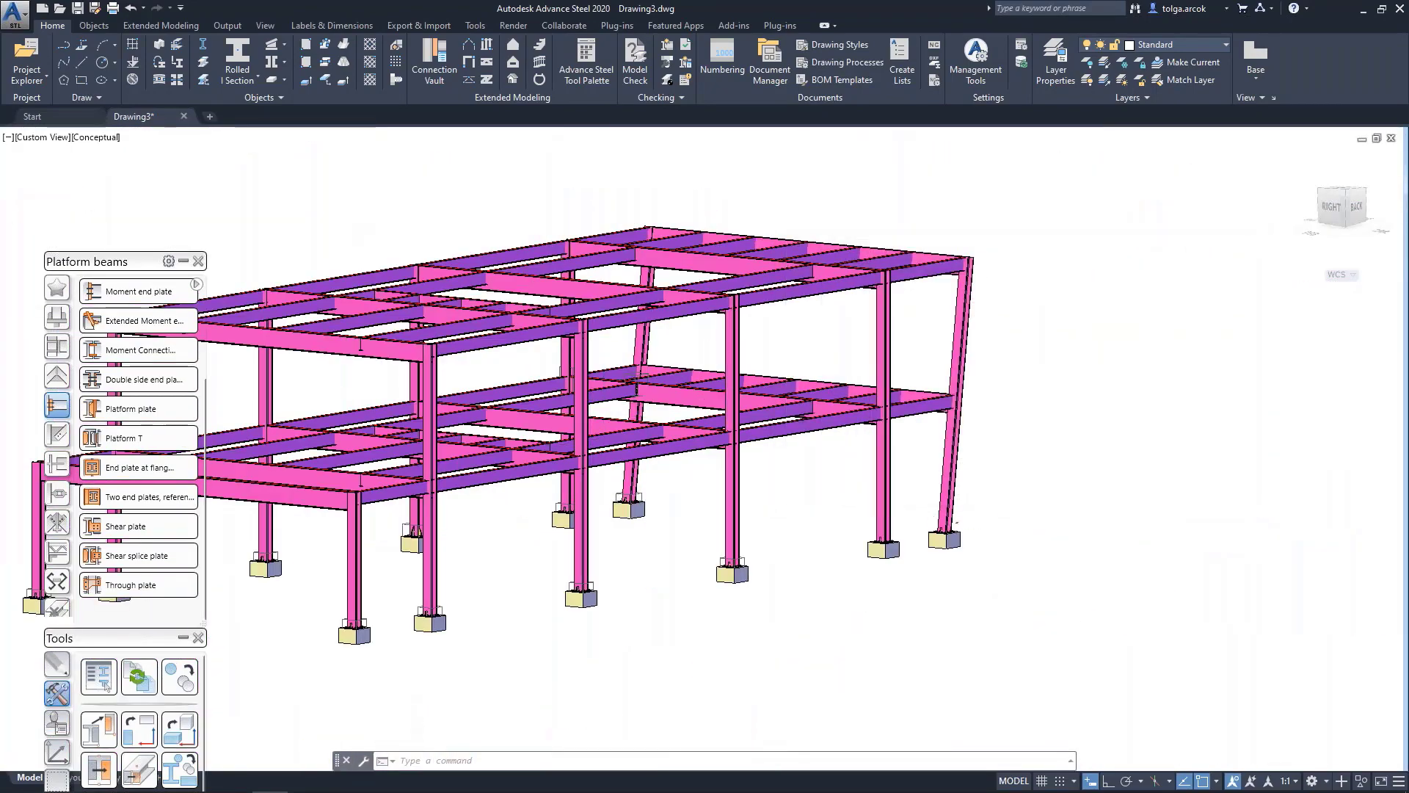
pyautogui.scroll(8, 602, 514)
pyautogui.moveTo(734, 330); pyautogui.dragTo(802, 409, button='middle')
pyautogui.press('Escape')
# Widen the Platform beams list and view the double side end plate with safety bolt details
pyautogui.scroll(-8, 734, 410)
pyautogui.scroll(3, 671, 419)
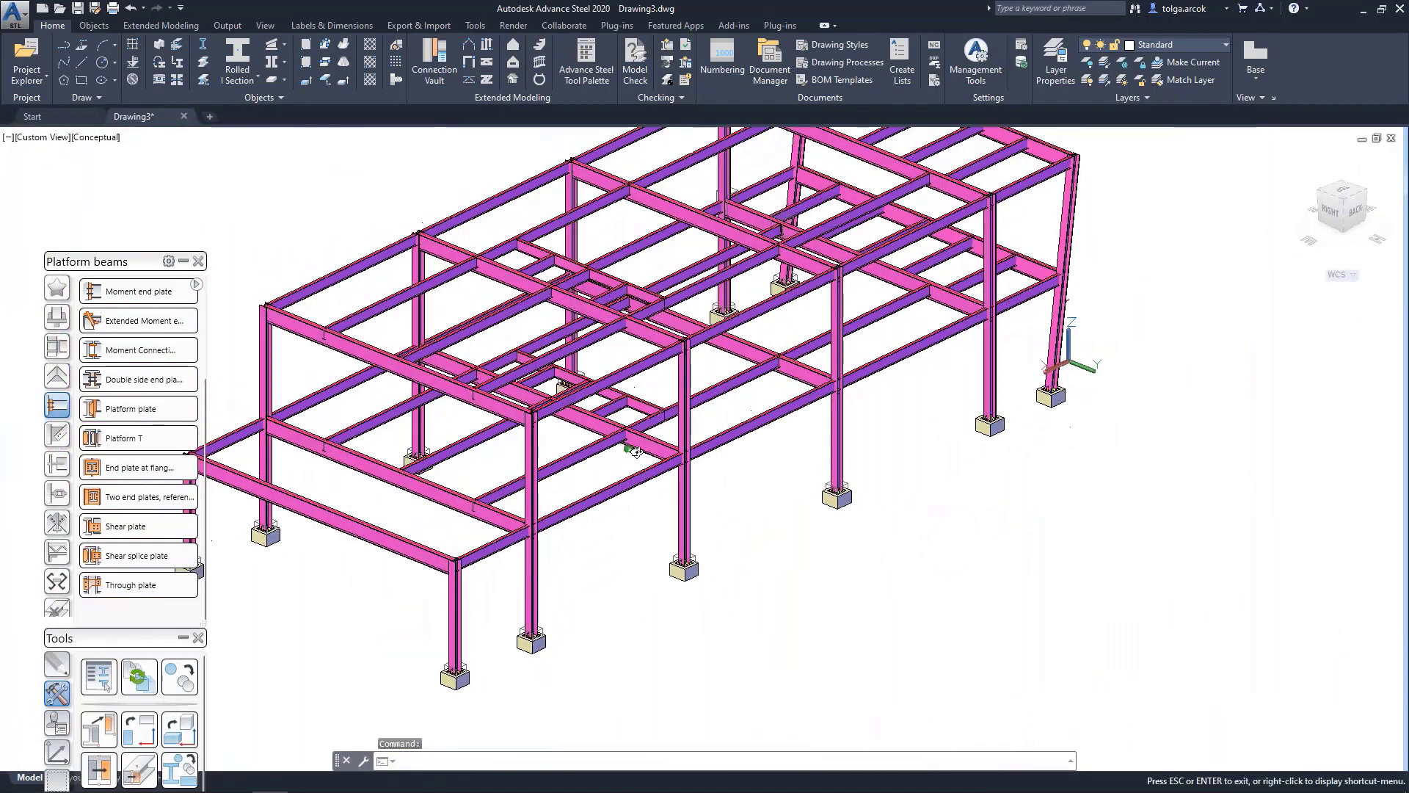
pyautogui.scroll(3, 671, 419)
pyautogui.scroll(3, 671, 419)
pyautogui.scroll(-2, 697, 399)
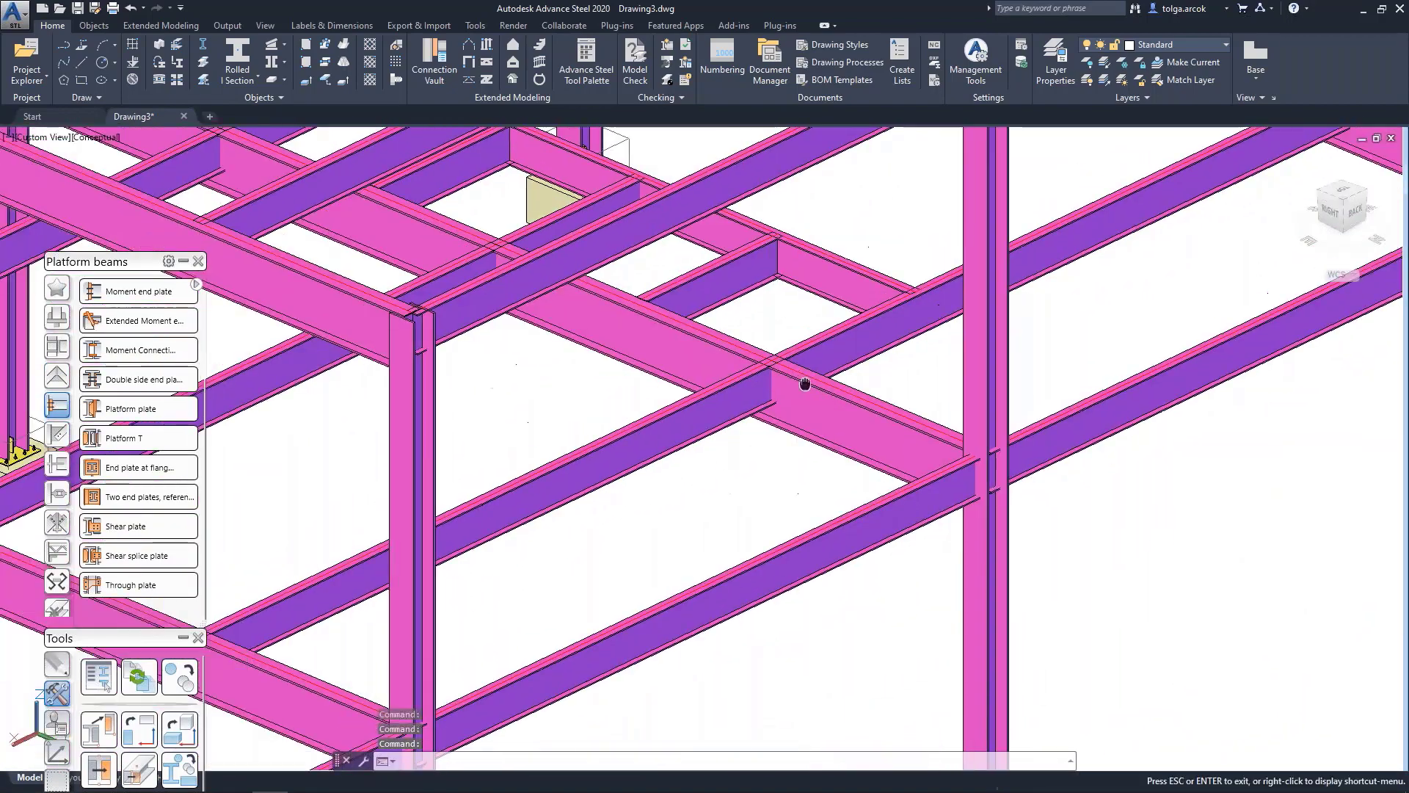
pyautogui.scroll(-3, 806, 381)
pyautogui.scroll(2, 733, 367)
pyautogui.scroll(-3, 734, 367)
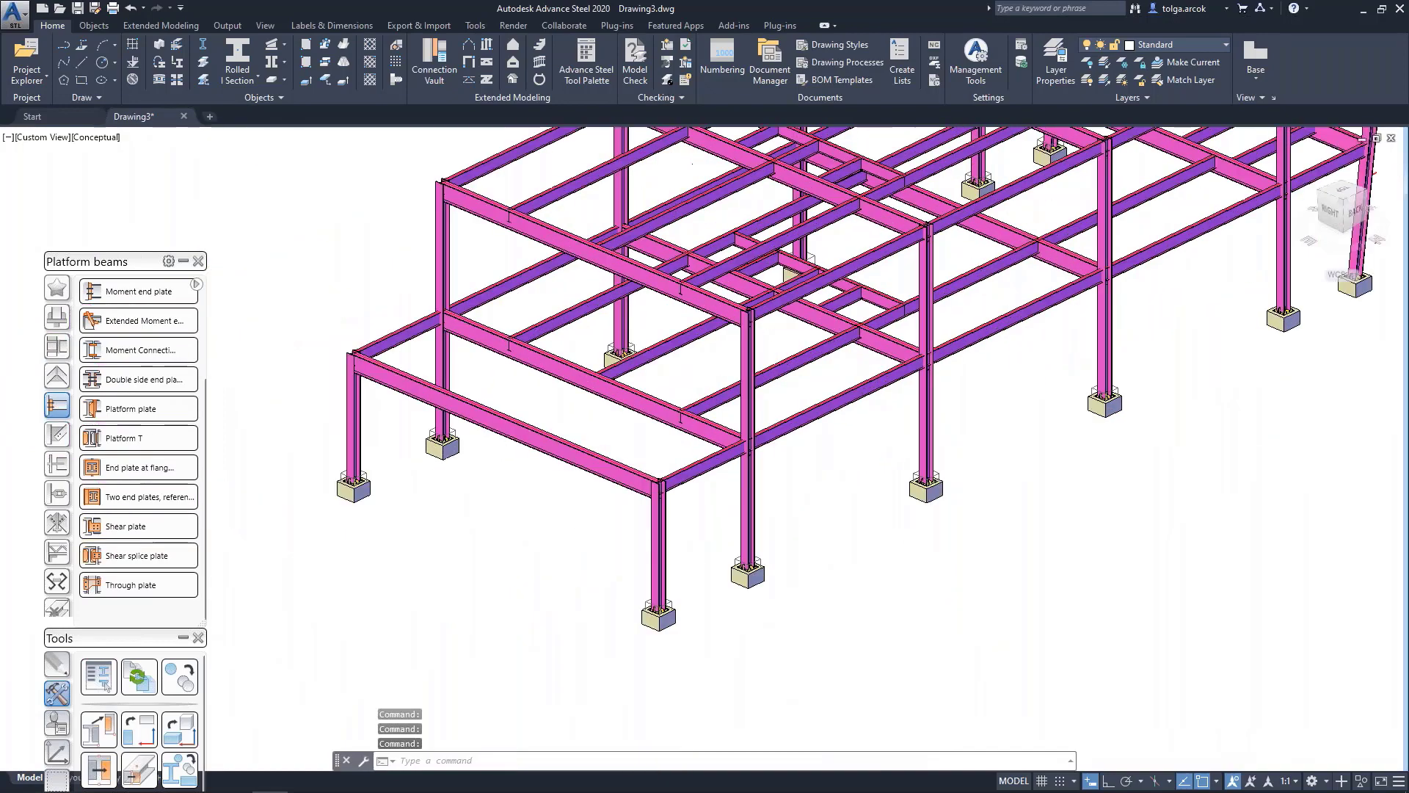
pyautogui.scroll(3, 734, 367)
pyautogui.scroll(3, 734, 366)
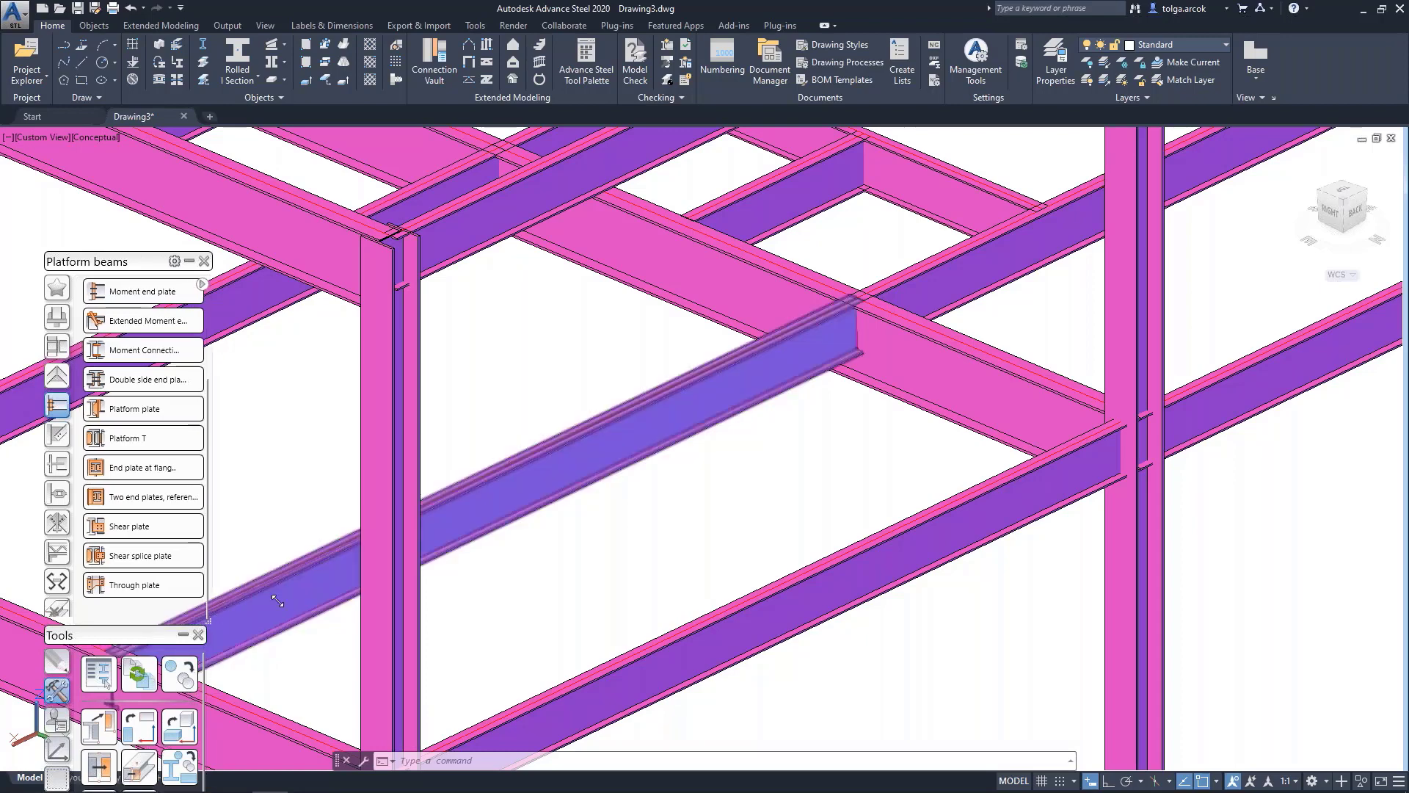
pyautogui.moveTo(277, 600); pyautogui.dragTo(405, 573)
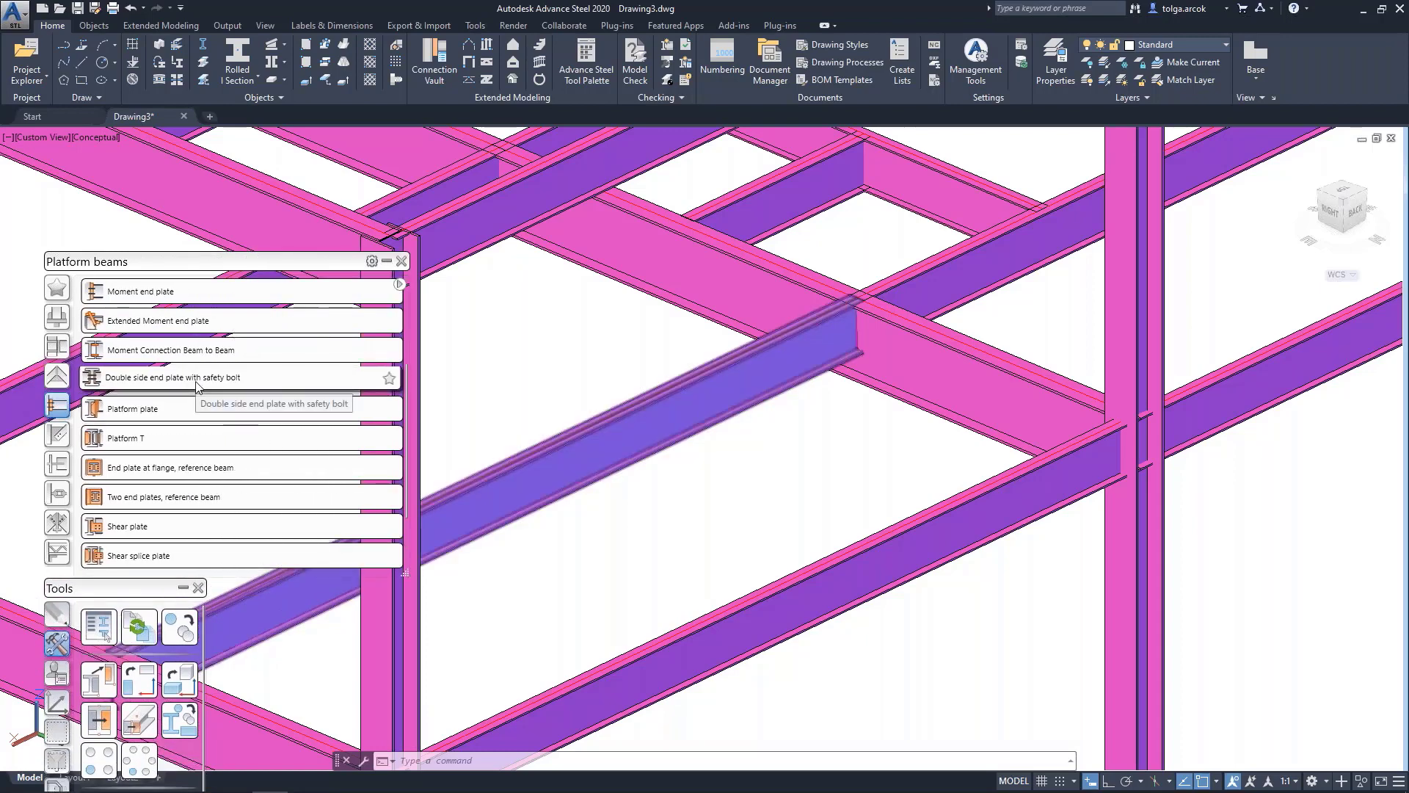
pyautogui.click(399, 284)
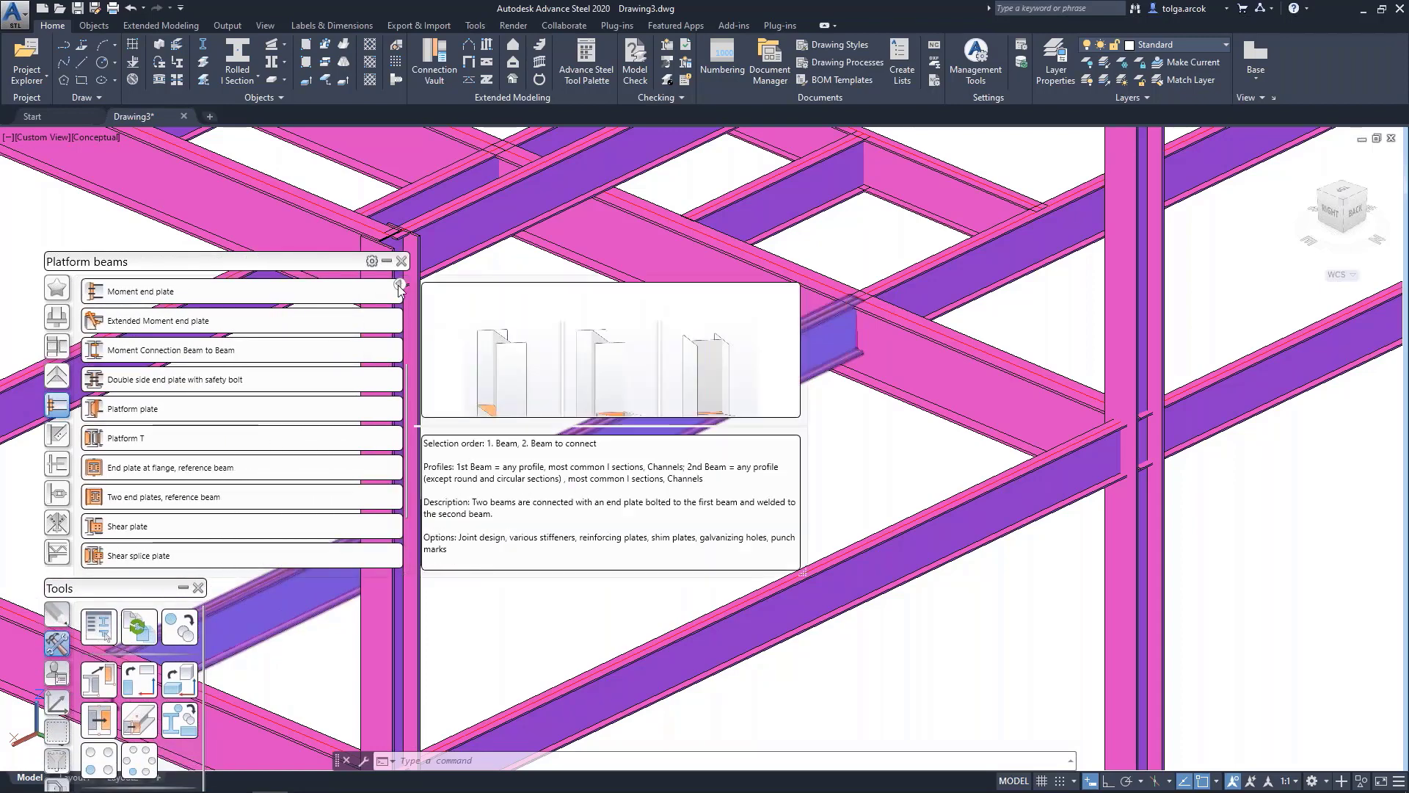
pyautogui.moveTo(198, 377)
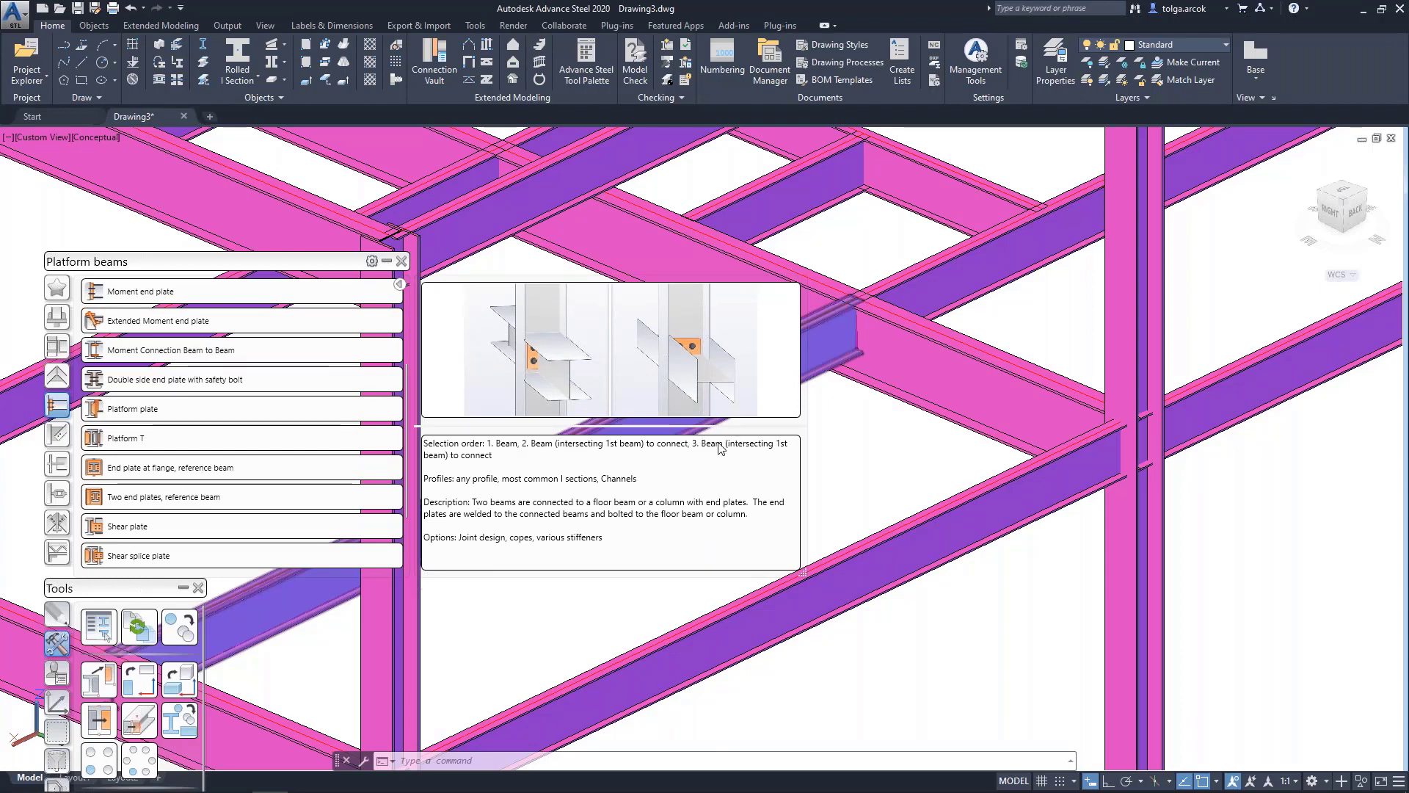
# Add a double side end plate with safety bolt between the main and secondary beams
pyautogui.click(215, 379)
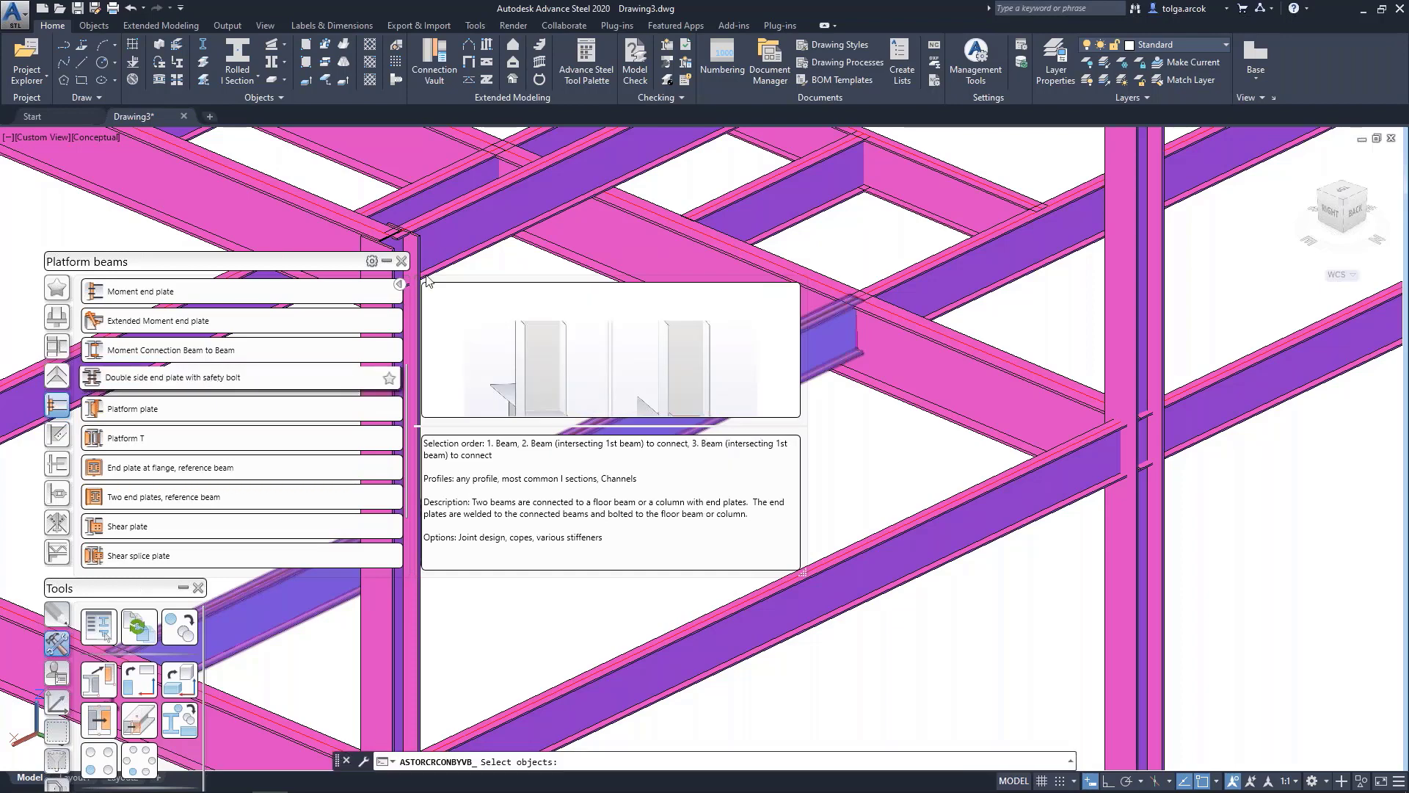
pyautogui.moveTo(791, 389); pyautogui.dragTo(820, 418, button='middle')
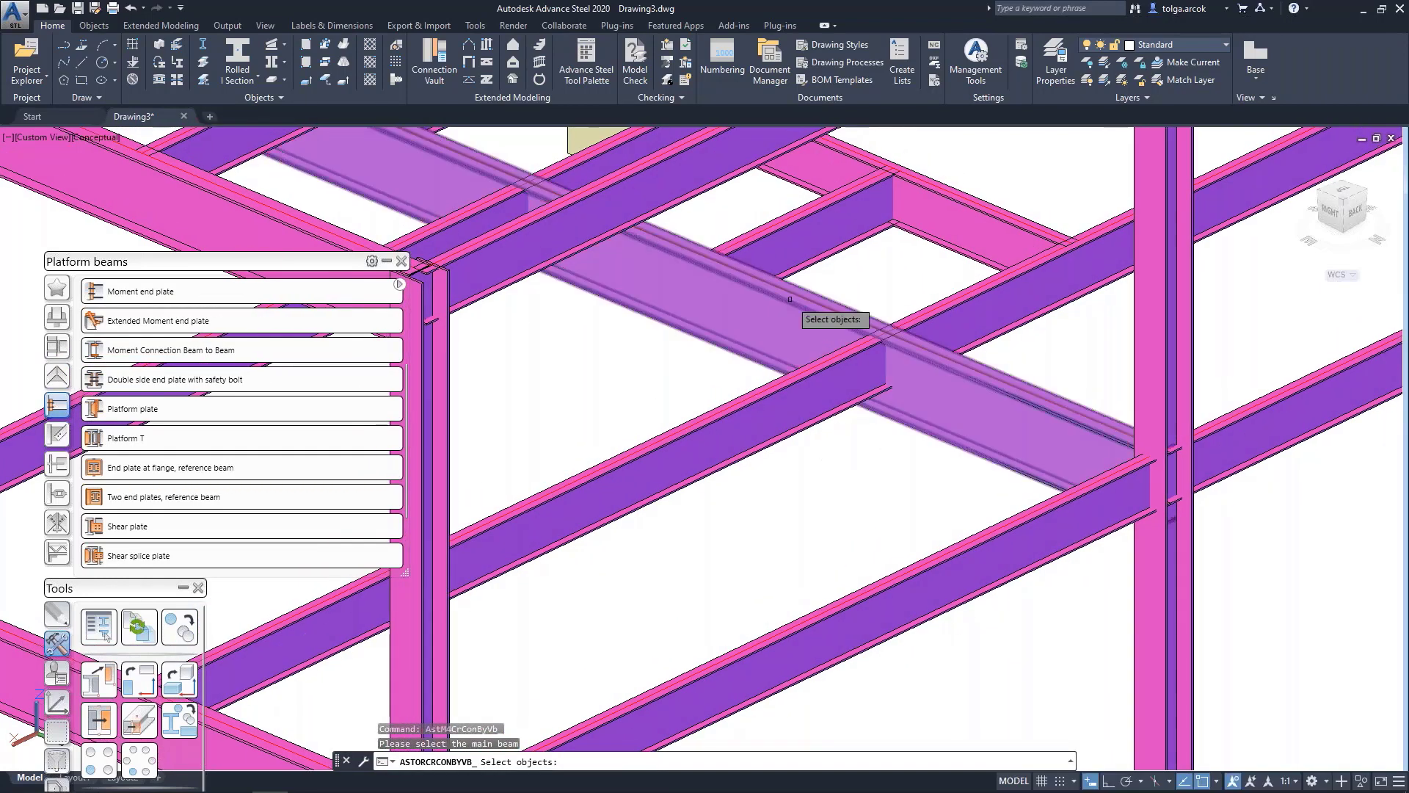
pyautogui.click(790, 293)
pyautogui.press('Return')
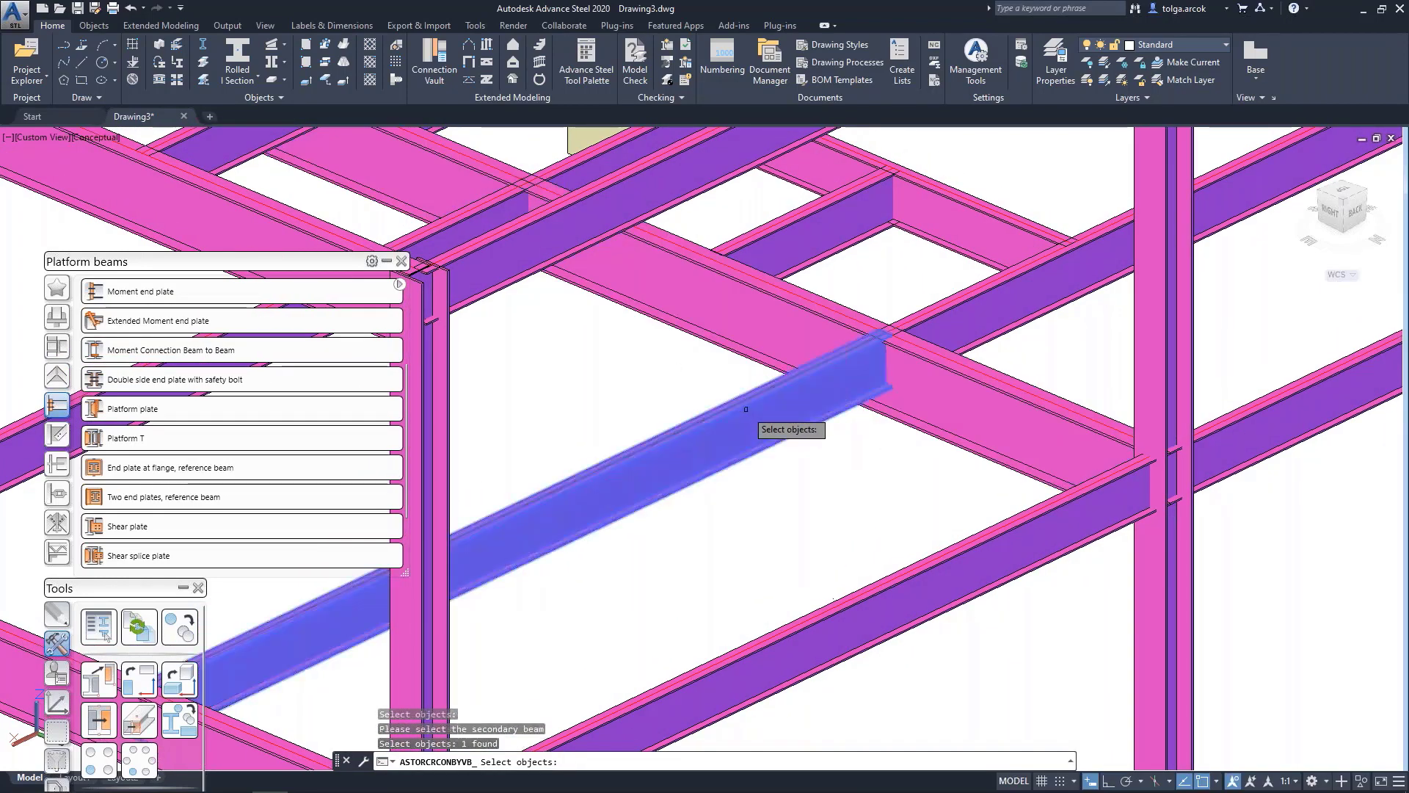
pyautogui.click(949, 303)
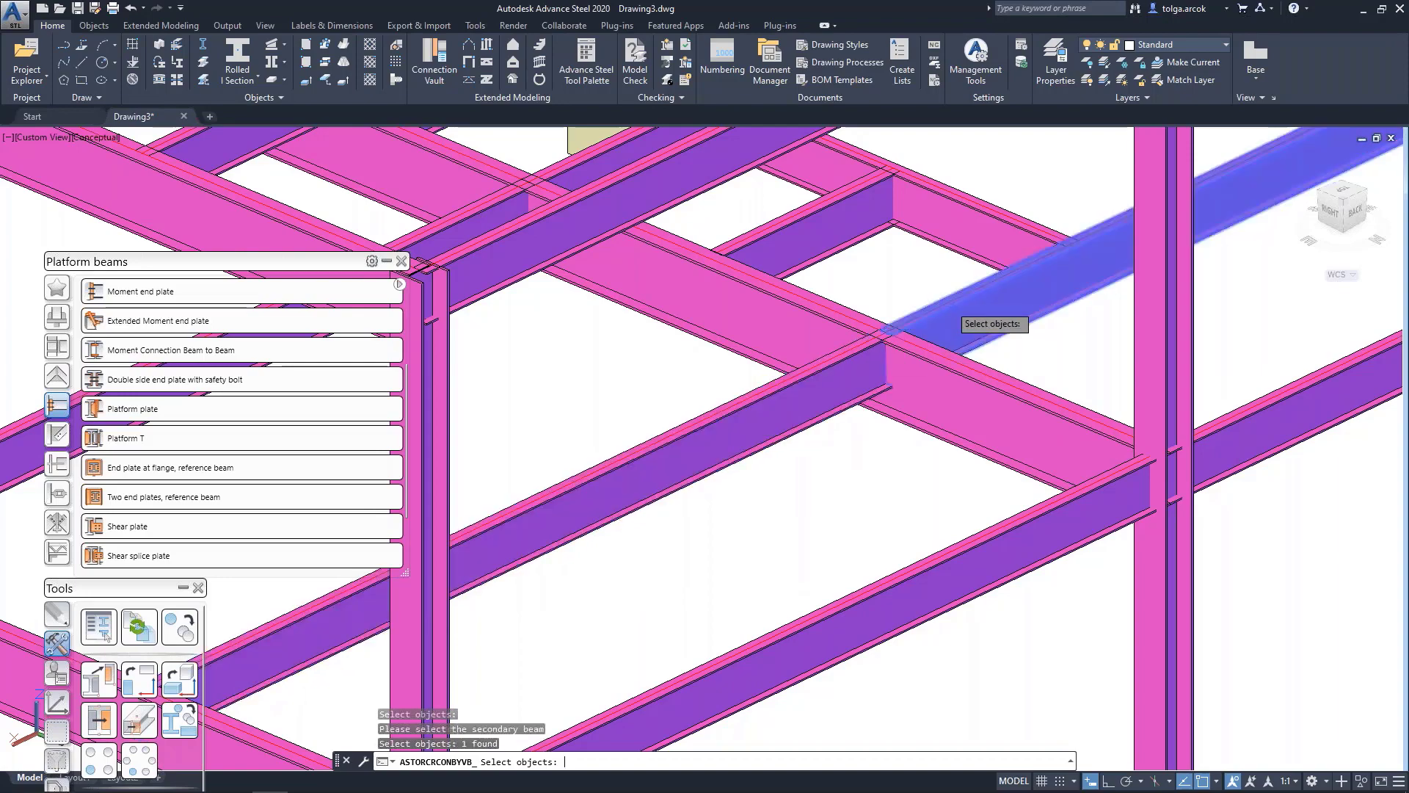
pyautogui.press('Return')
# Move the joint settings aside, collapse the Platform beams list and launch Quick Object View
pyautogui.moveTo(1048, 258); pyautogui.dragTo(1215, 257)
pyautogui.scroll(5, 862, 357)
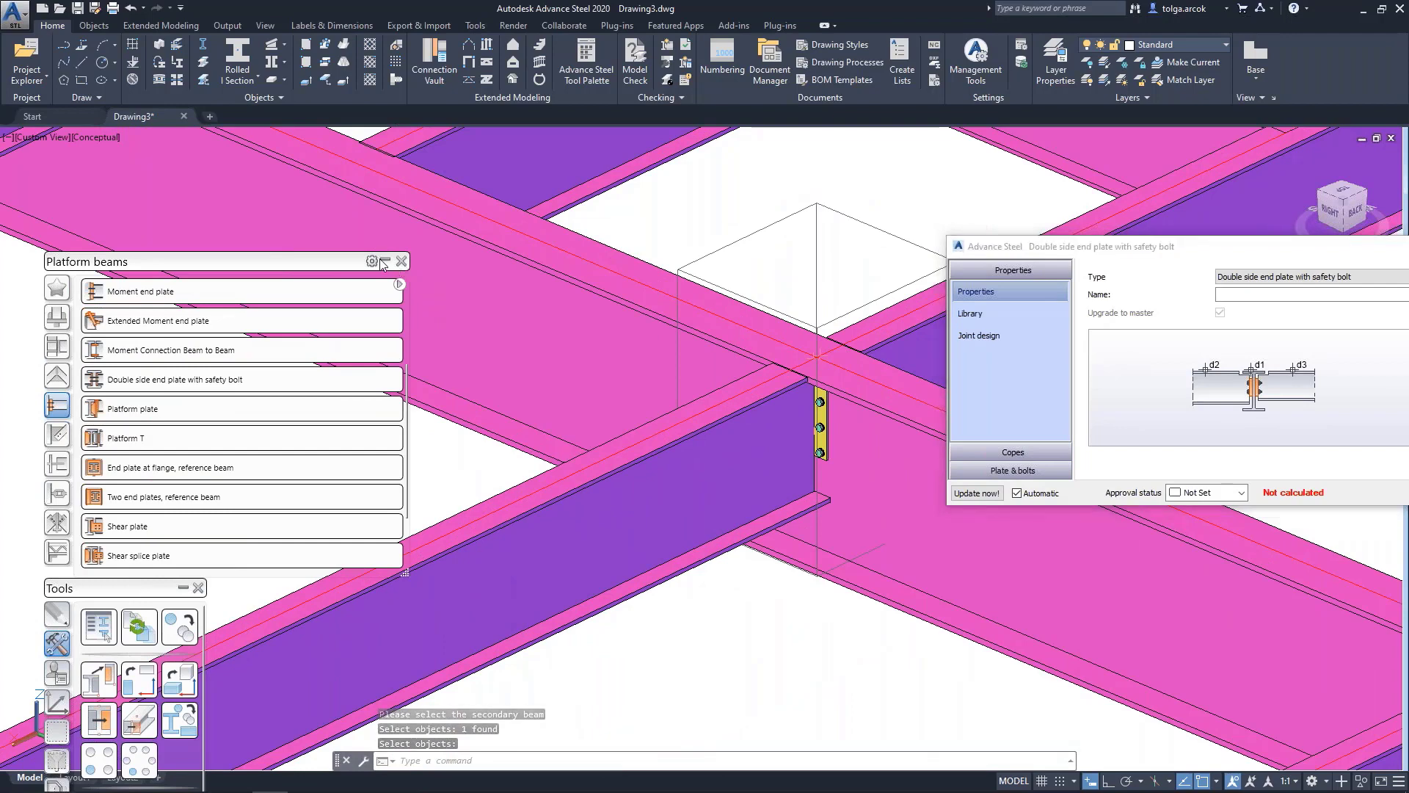
pyautogui.click(386, 261)
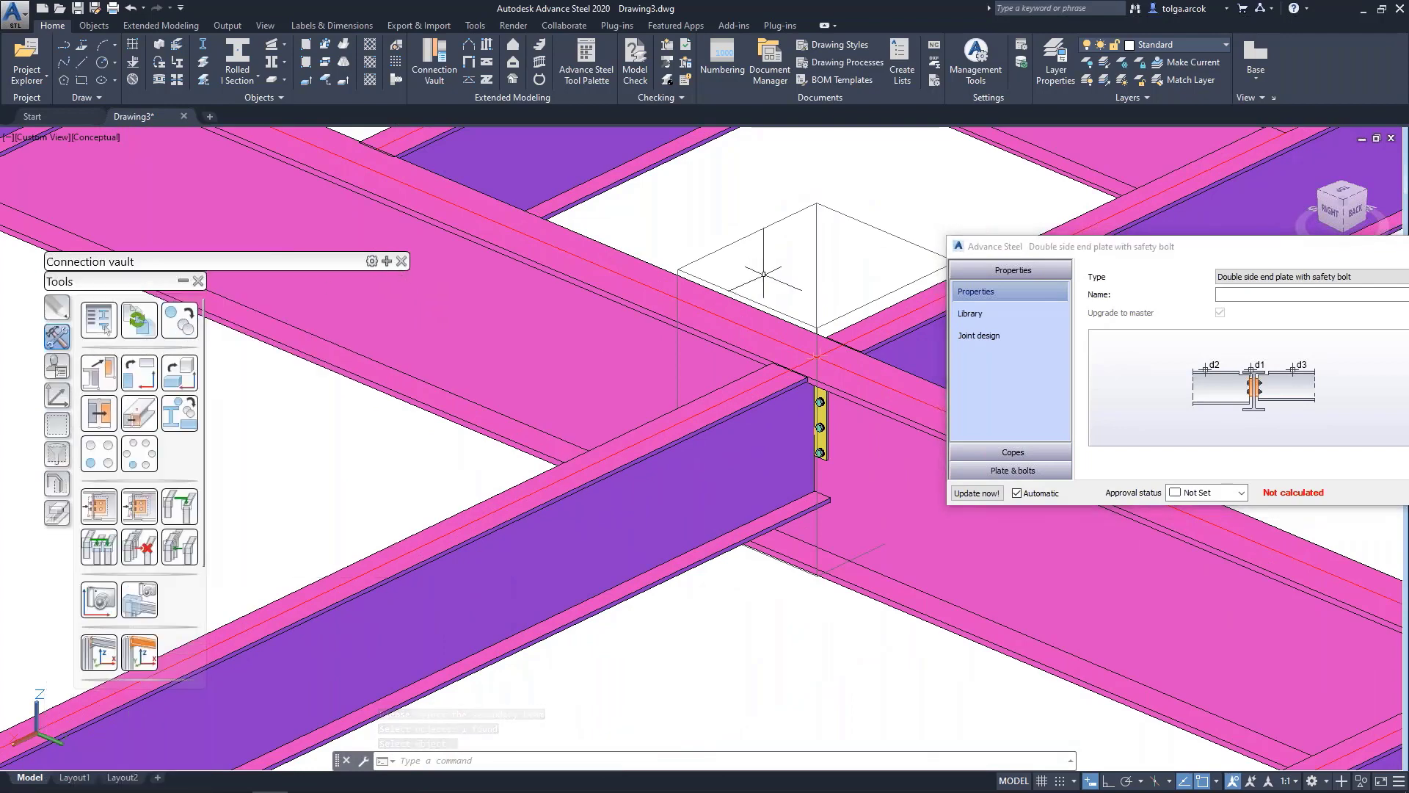
pyautogui.moveTo(730, 273); pyautogui.dragTo(618, 223, button='middle')
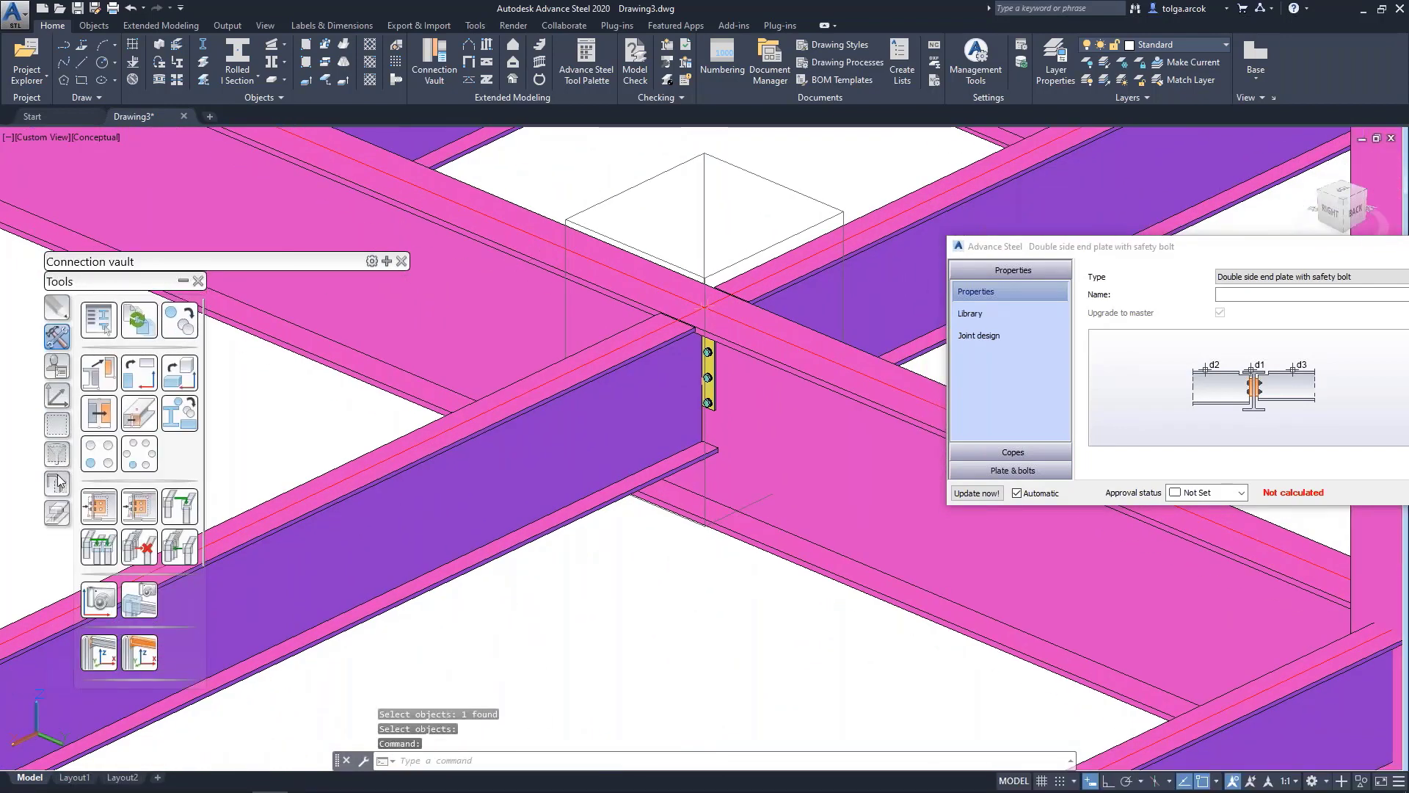
pyautogui.click(57, 482)
pyautogui.click(179, 319)
# Isolate the new connection box in a quick object view and orbit it into 3D
pyautogui.click(702, 279)
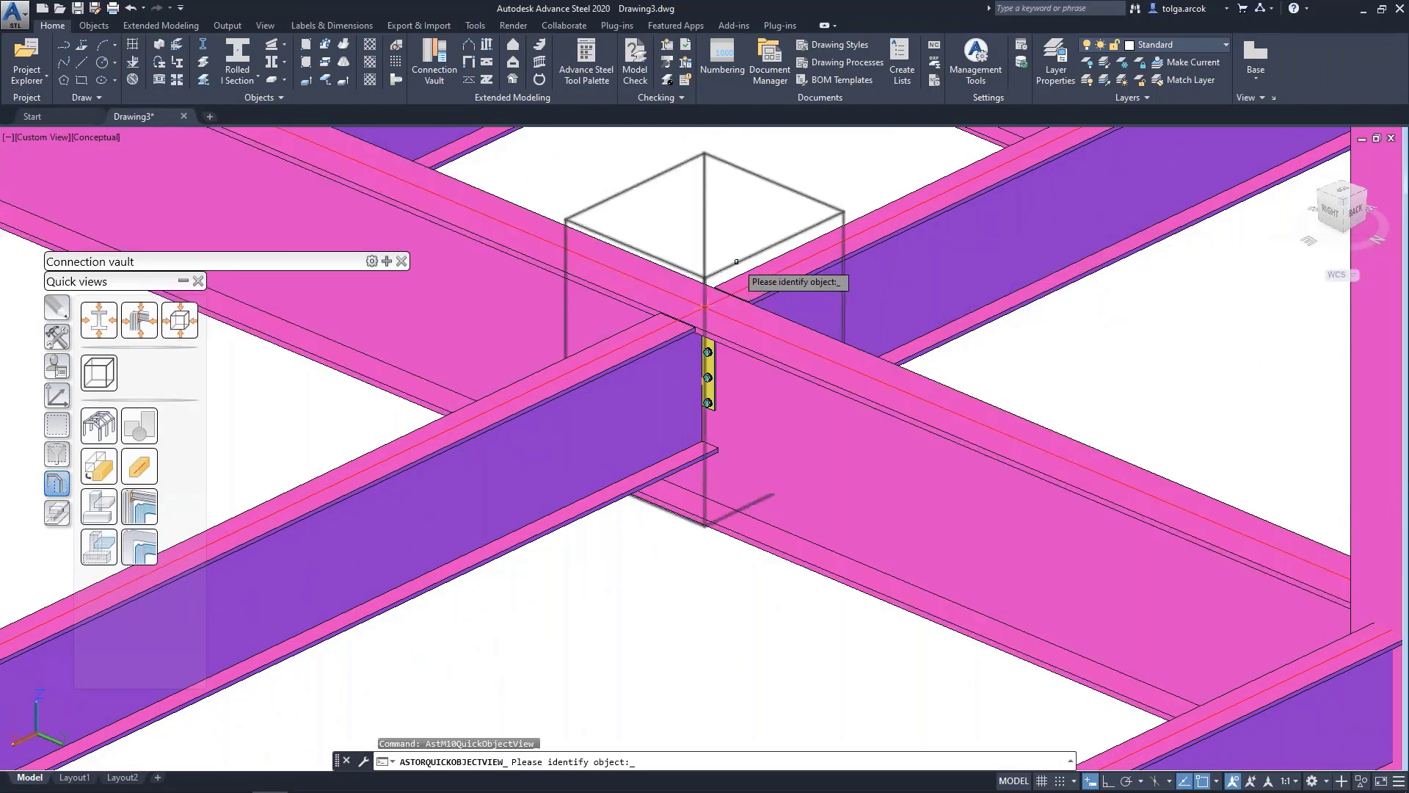
pyautogui.click(666, 397)
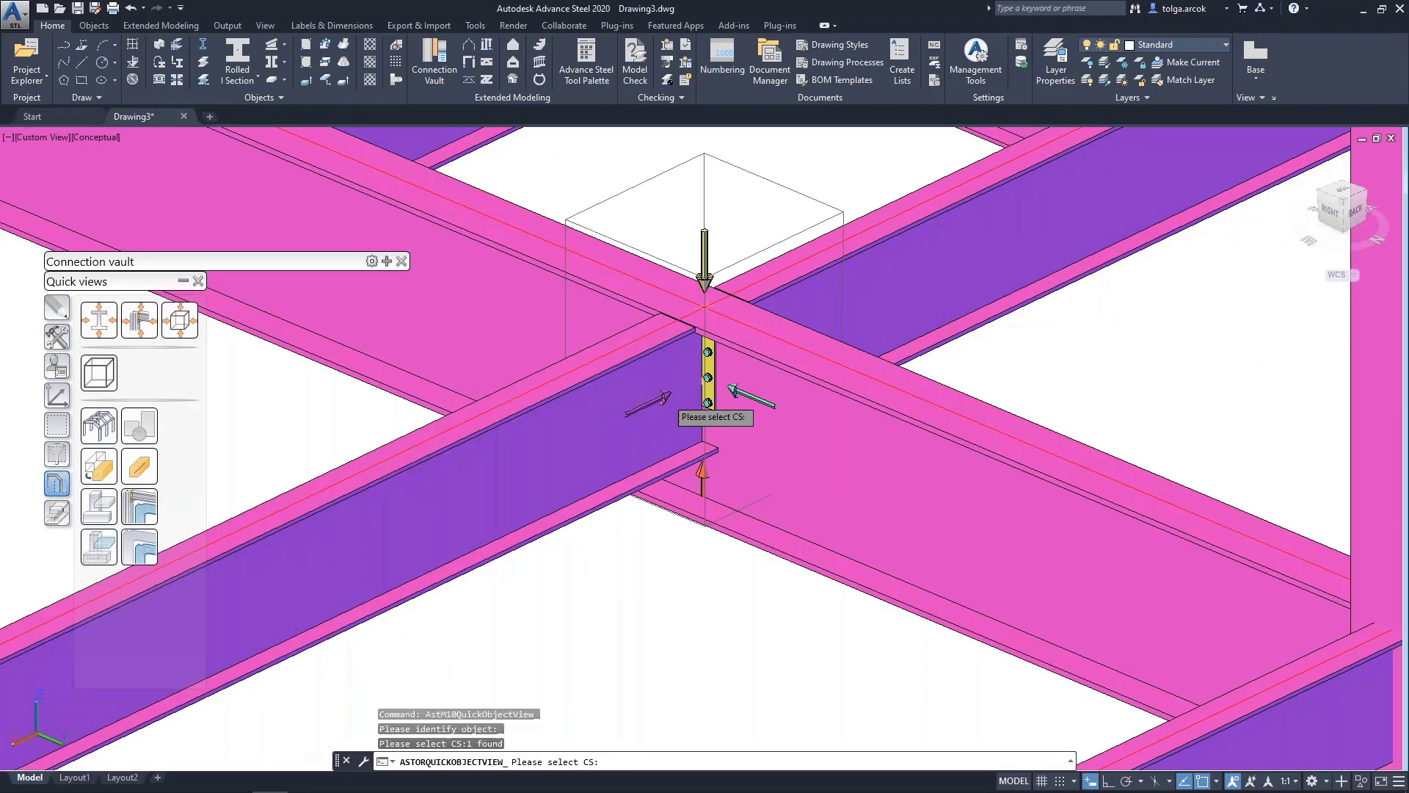
pyautogui.press('Return')
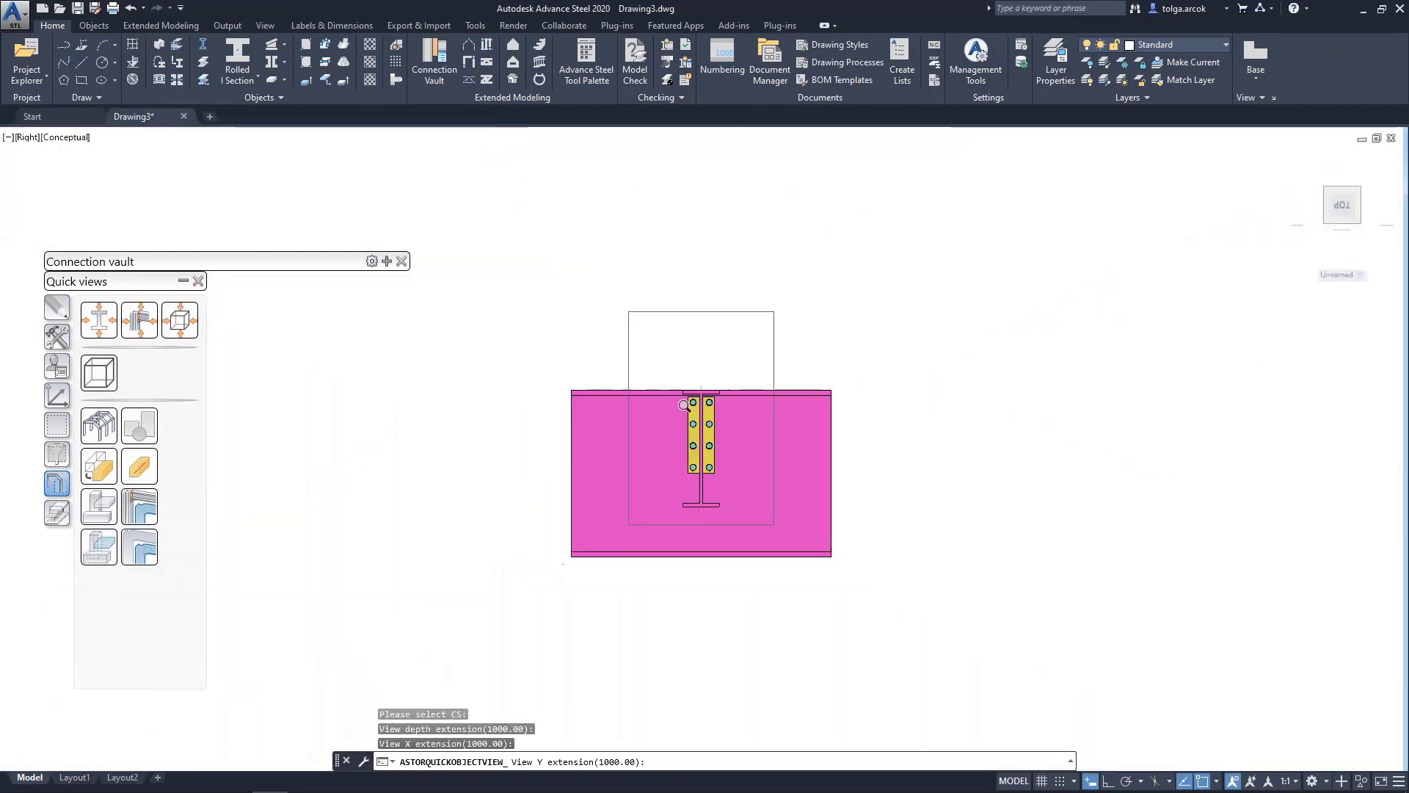
pyautogui.moveTo(1028, 432)
pyautogui.keyDown('shift'); pyautogui.mouseDown(button='middle')
pyautogui.moveTo(1090, 439)
pyautogui.moveTo(904, 403)
pyautogui.mouseUp(button='middle'); pyautogui.keyUp('shift')
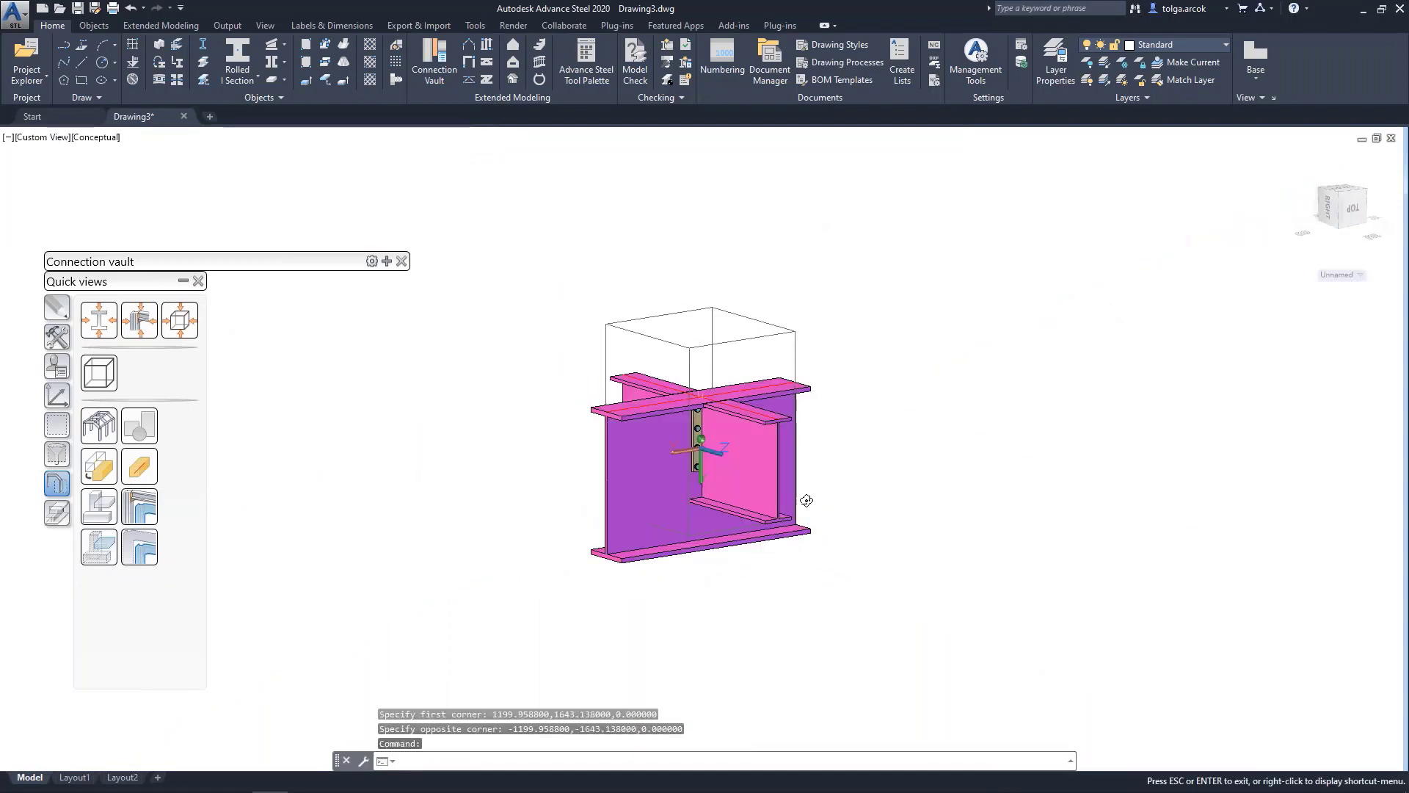
pyautogui.scroll(5, 752, 463)
pyautogui.moveTo(752, 462)
pyautogui.keyDown('shift'); pyautogui.mouseDown(button='middle')
pyautogui.moveTo(620, 394)
pyautogui.moveTo(503, 393)
pyautogui.moveTo(589, 409)
pyautogui.moveTo(598, 390)
pyautogui.moveTo(638, 393)
pyautogui.moveTo(623, 381)
pyautogui.moveTo(667, 340)
pyautogui.mouseUp(button='middle'); pyautogui.keyUp('shift')
# Apply the DSP2 library values to the joint and close its properties
pyautogui.click(700, 261)
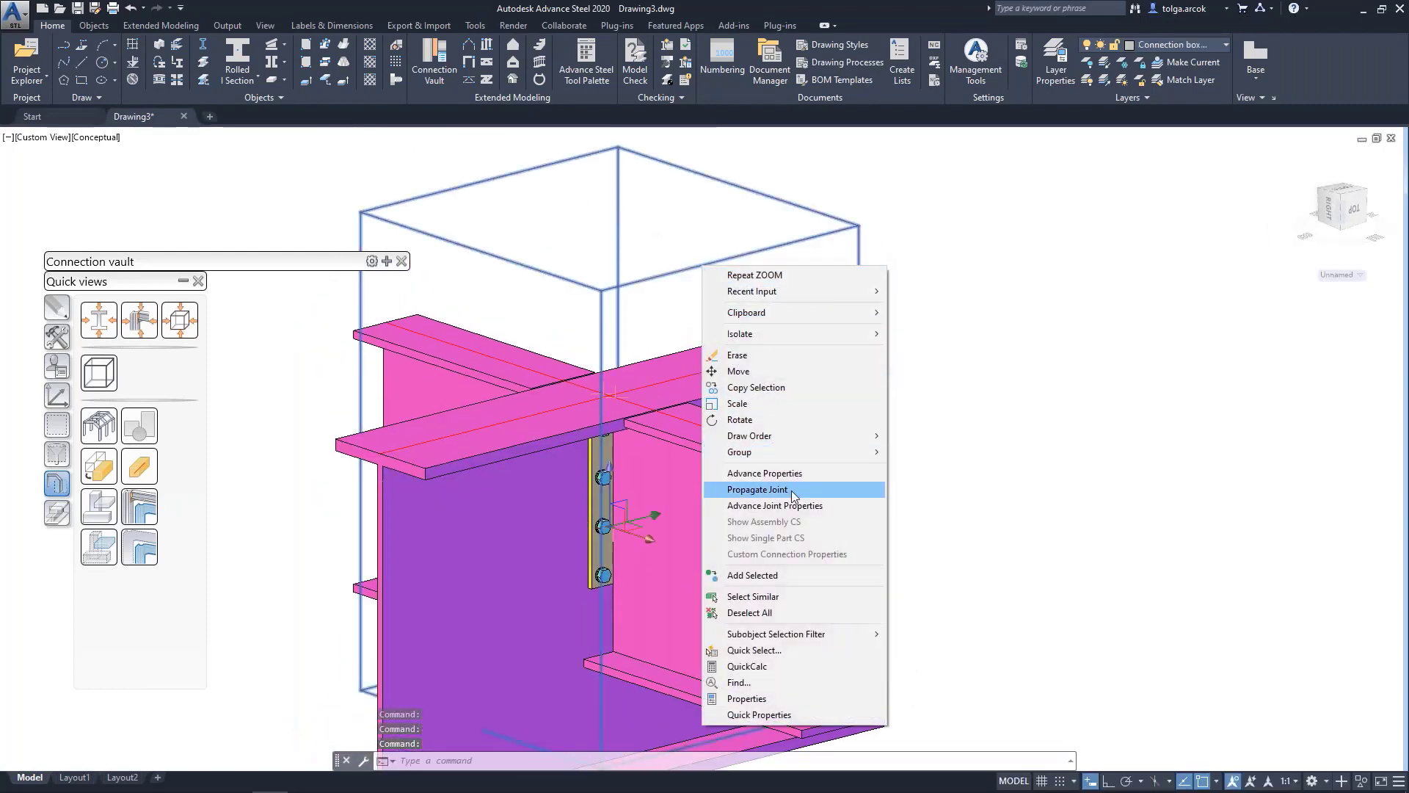
pyautogui.click(793, 504)
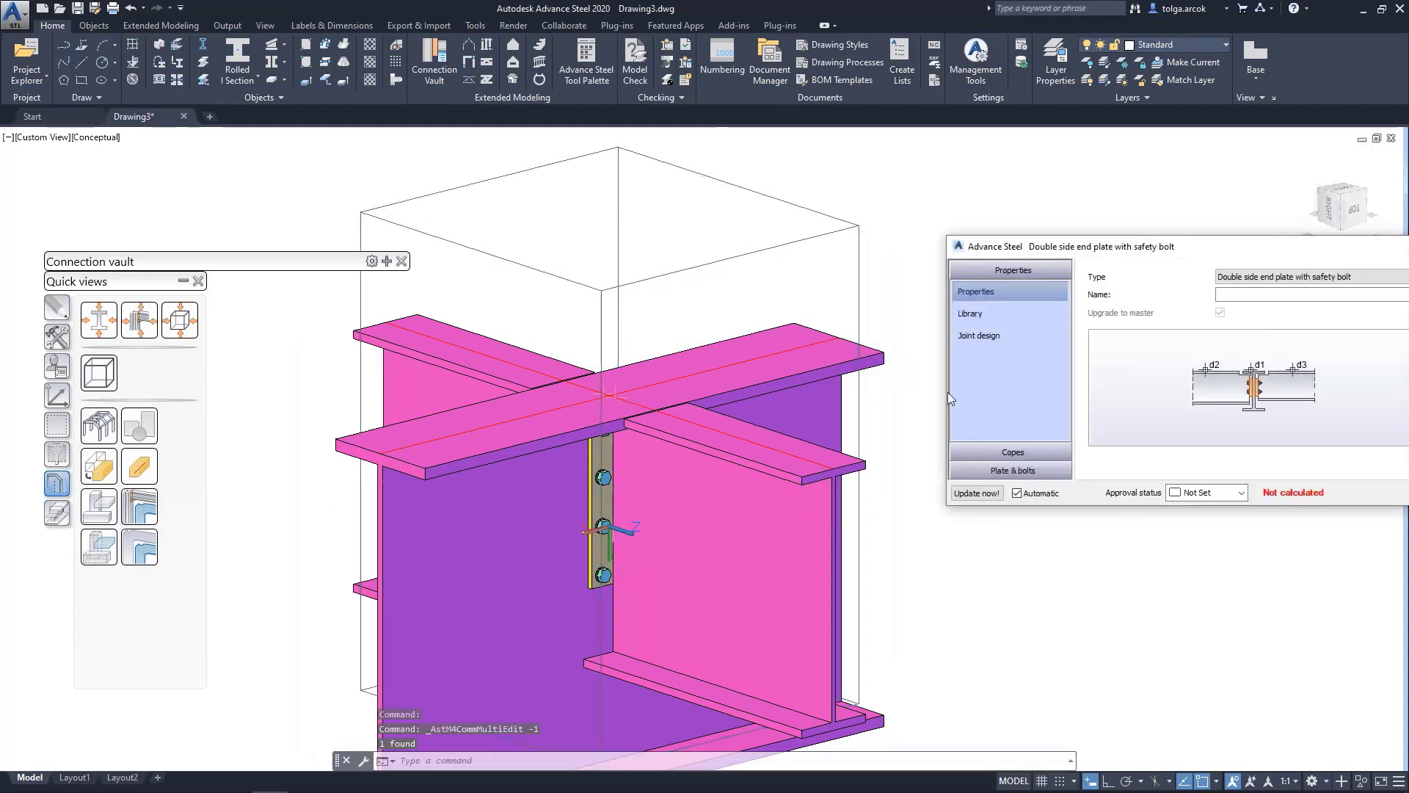
pyautogui.click(975, 317)
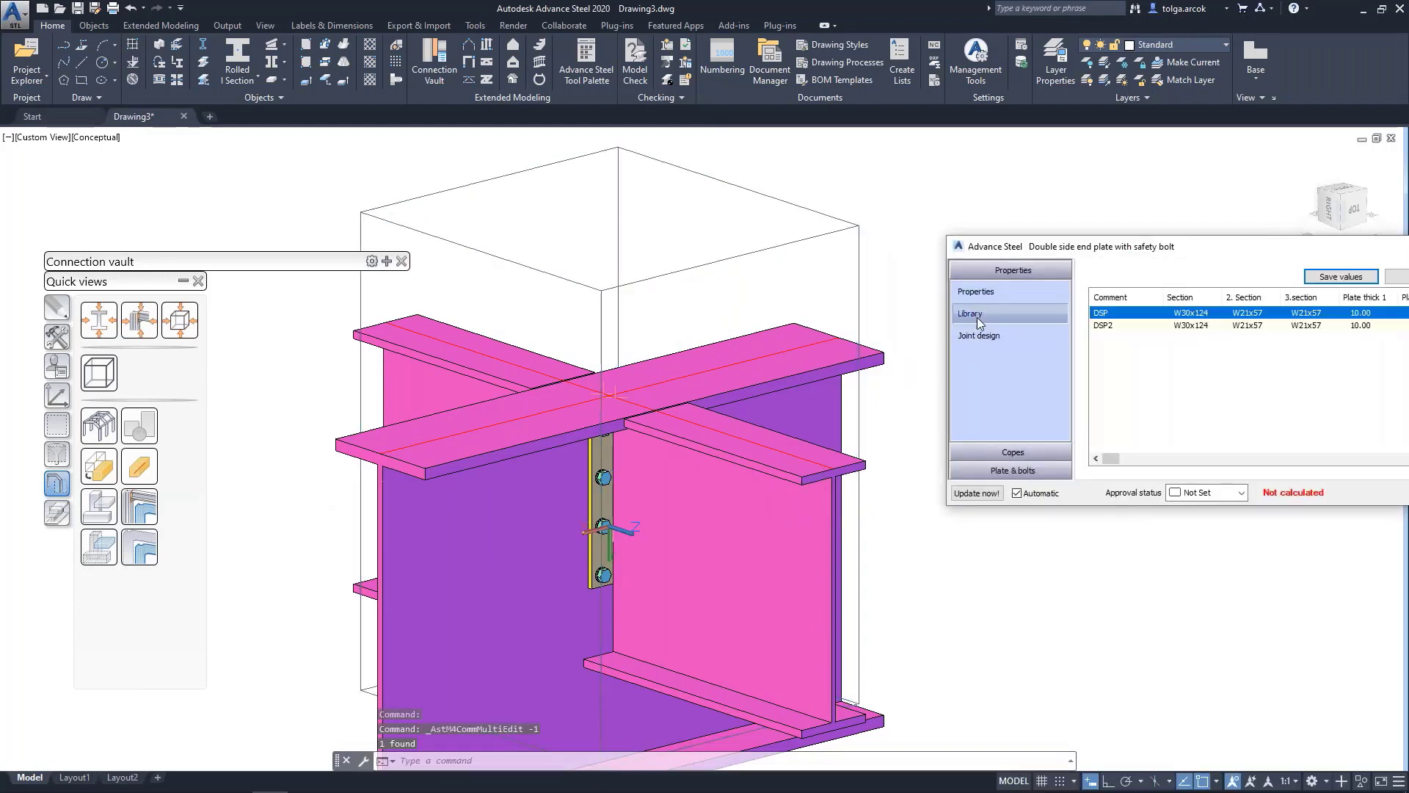
pyautogui.click(1111, 328)
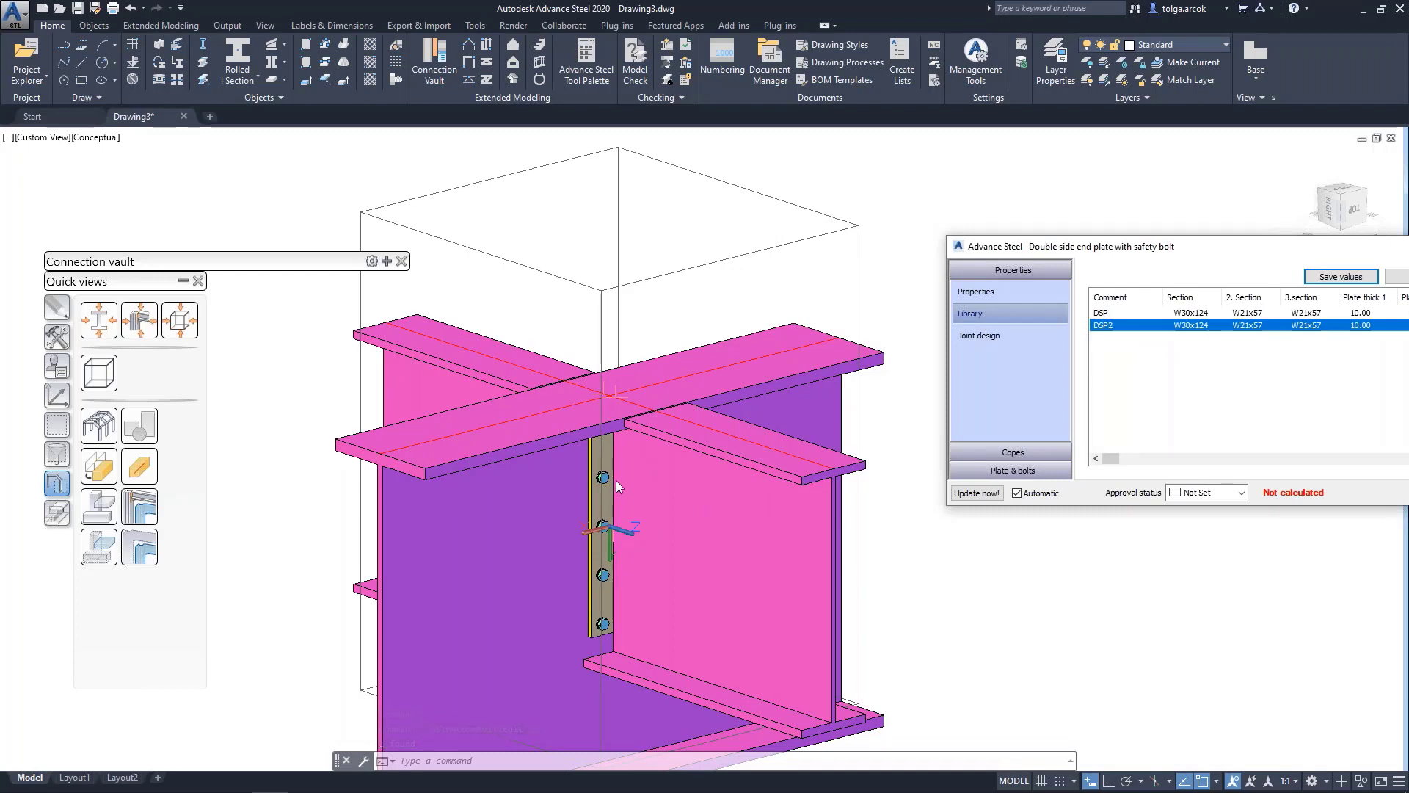
pyautogui.scroll(1, 615, 480)
pyautogui.scroll(2, 615, 480)
pyautogui.scroll(-2, 550, 361)
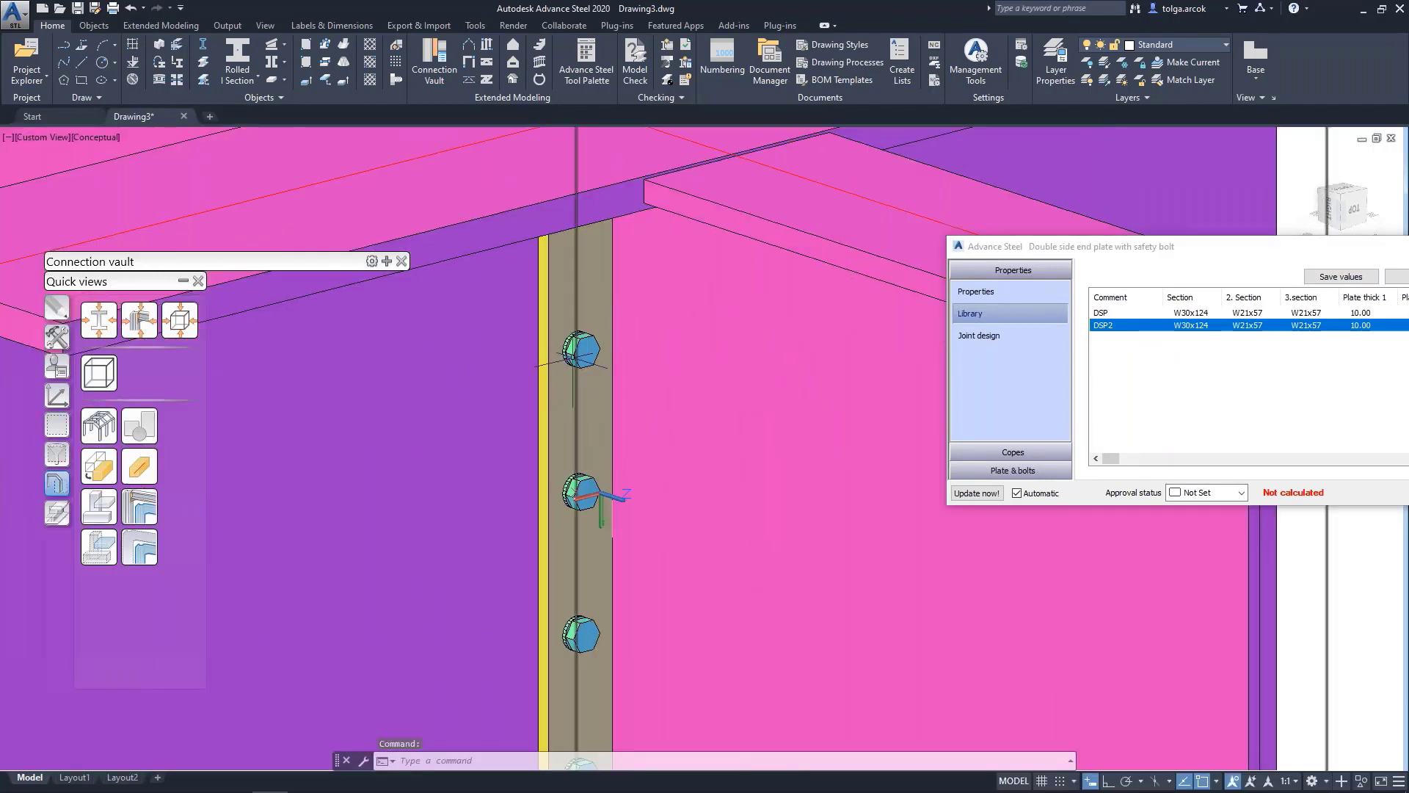
pyautogui.scroll(-1, 550, 361)
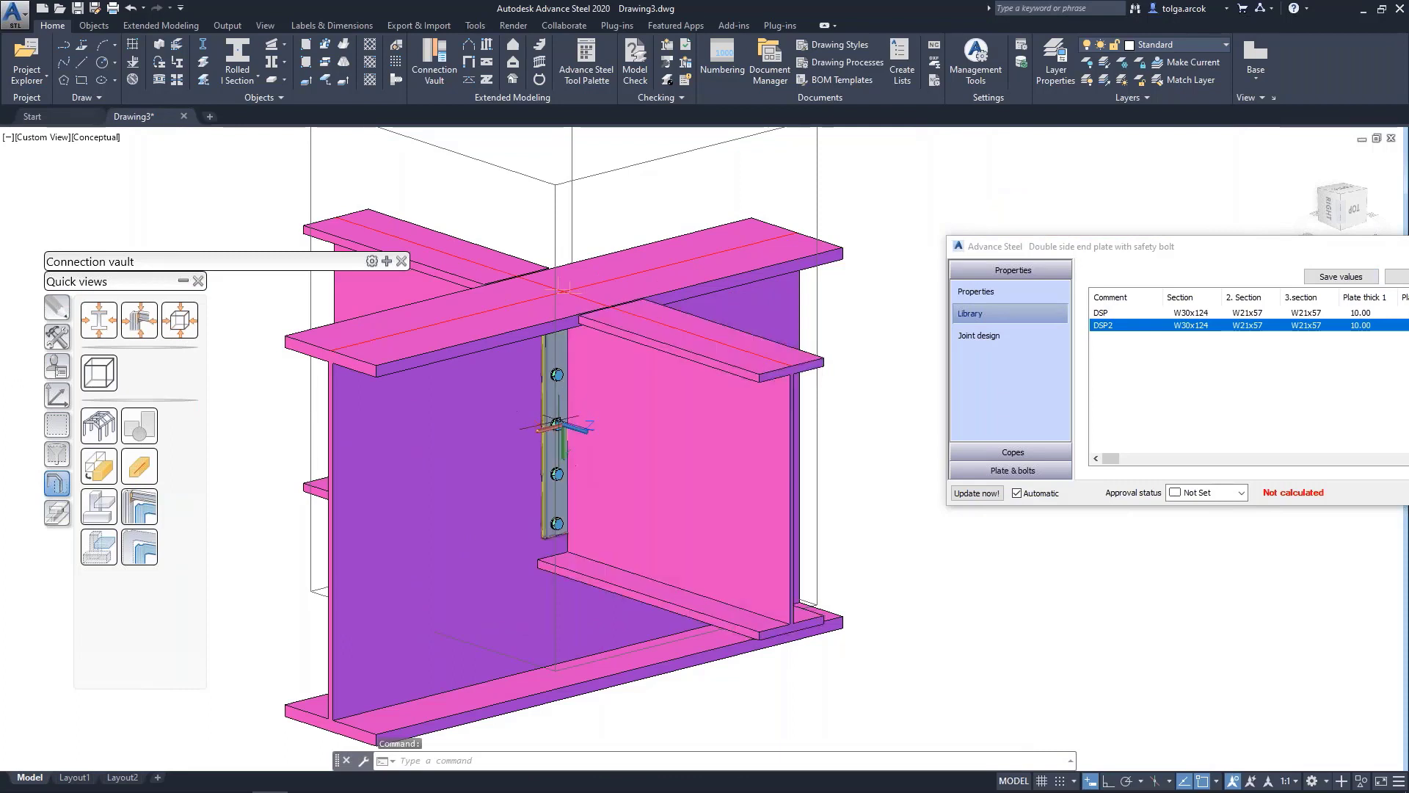
pyautogui.moveTo(1218, 260); pyautogui.dragTo(963, 250)
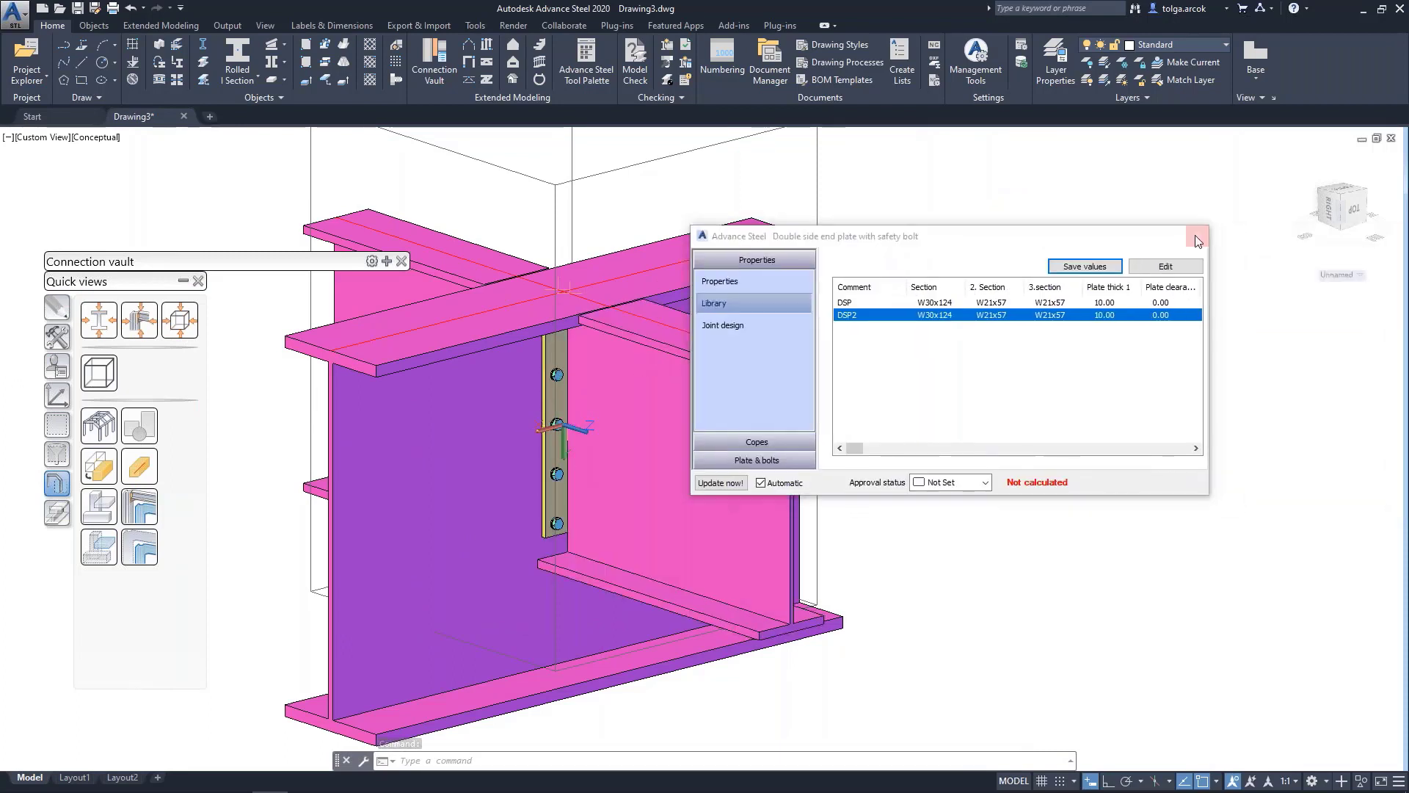
pyautogui.click(1214, 233)
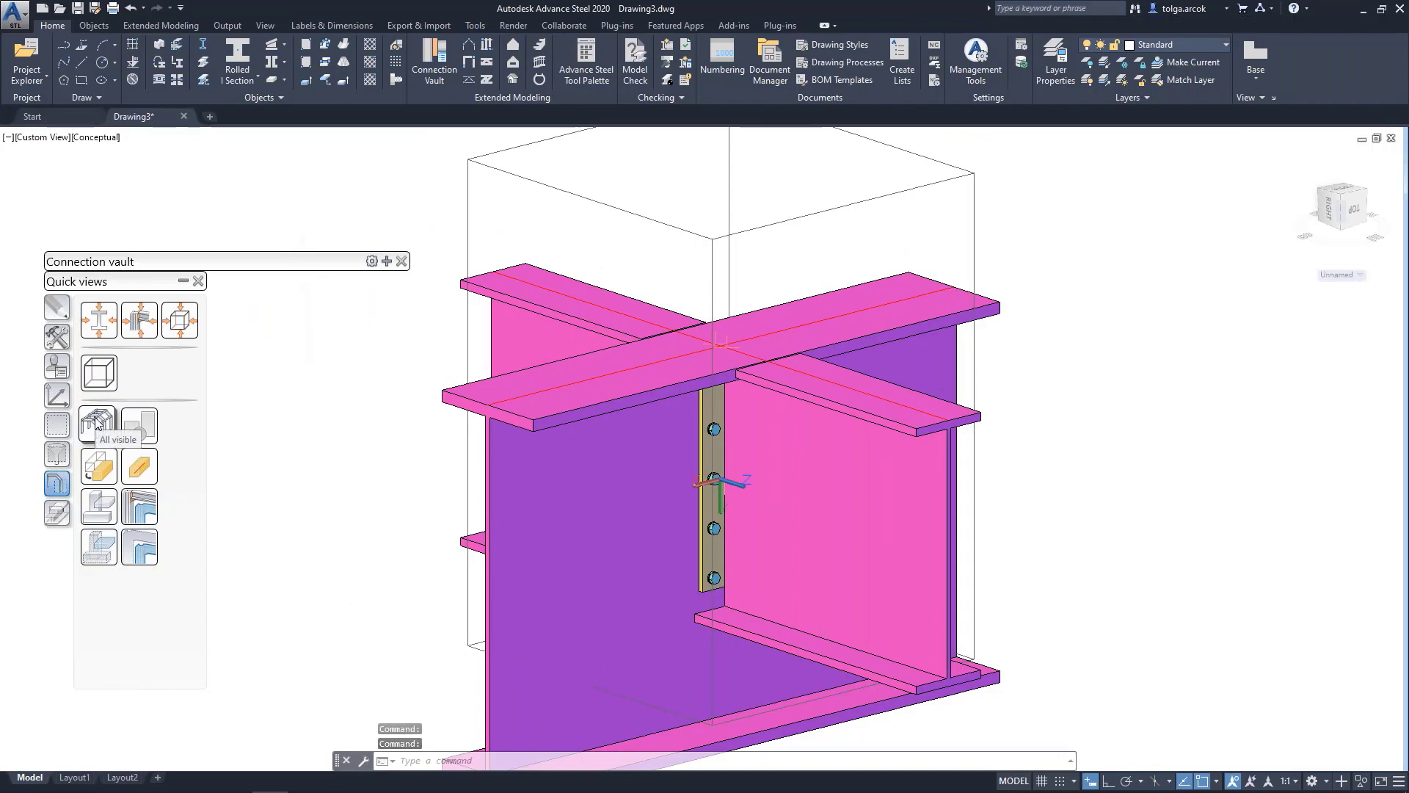
# Show all objects again and orbit around the whole steel frame
pyautogui.click(139, 425)
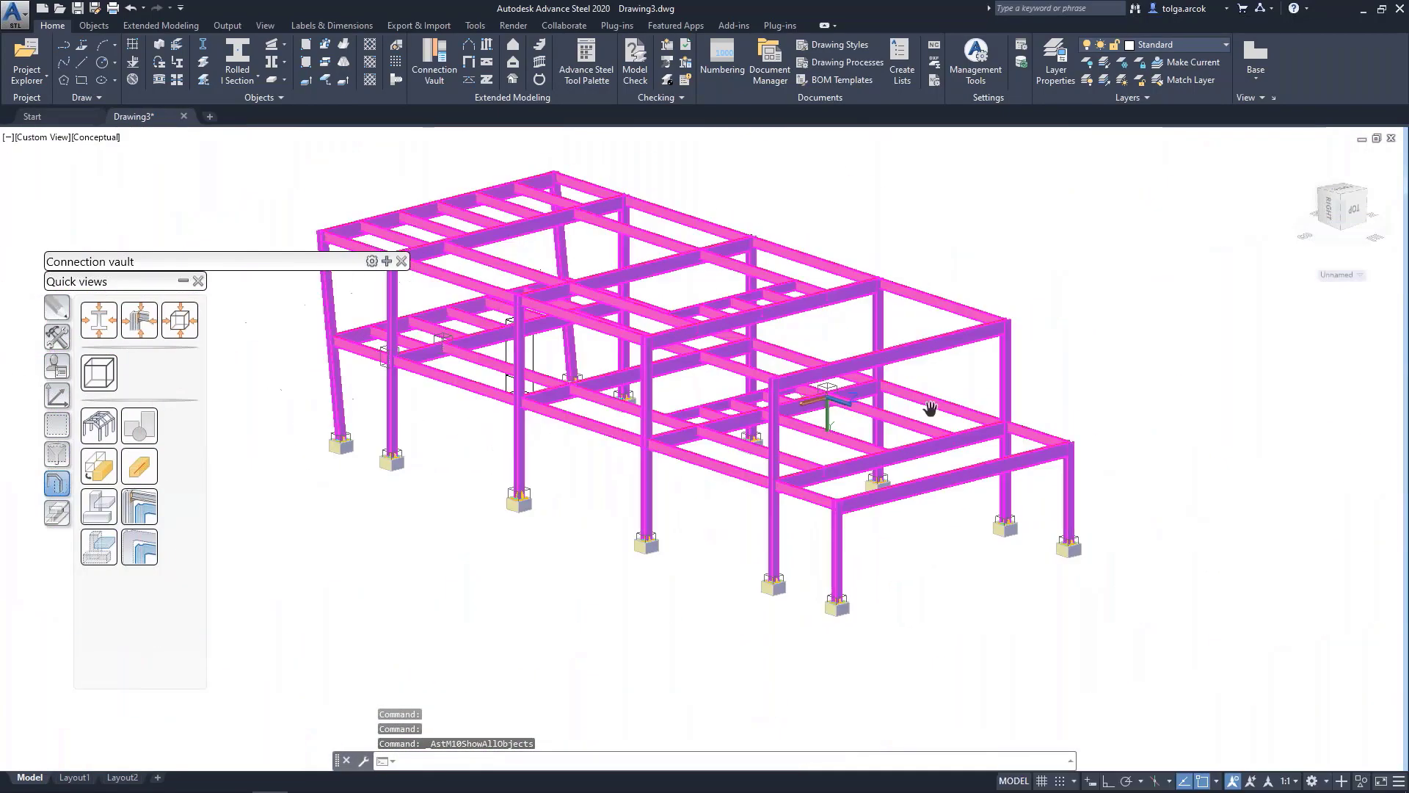
pyautogui.keyDown('shift'); pyautogui.moveTo(756, 422); pyautogui.dragTo(633, 447, button='middle'); pyautogui.keyUp('shift')
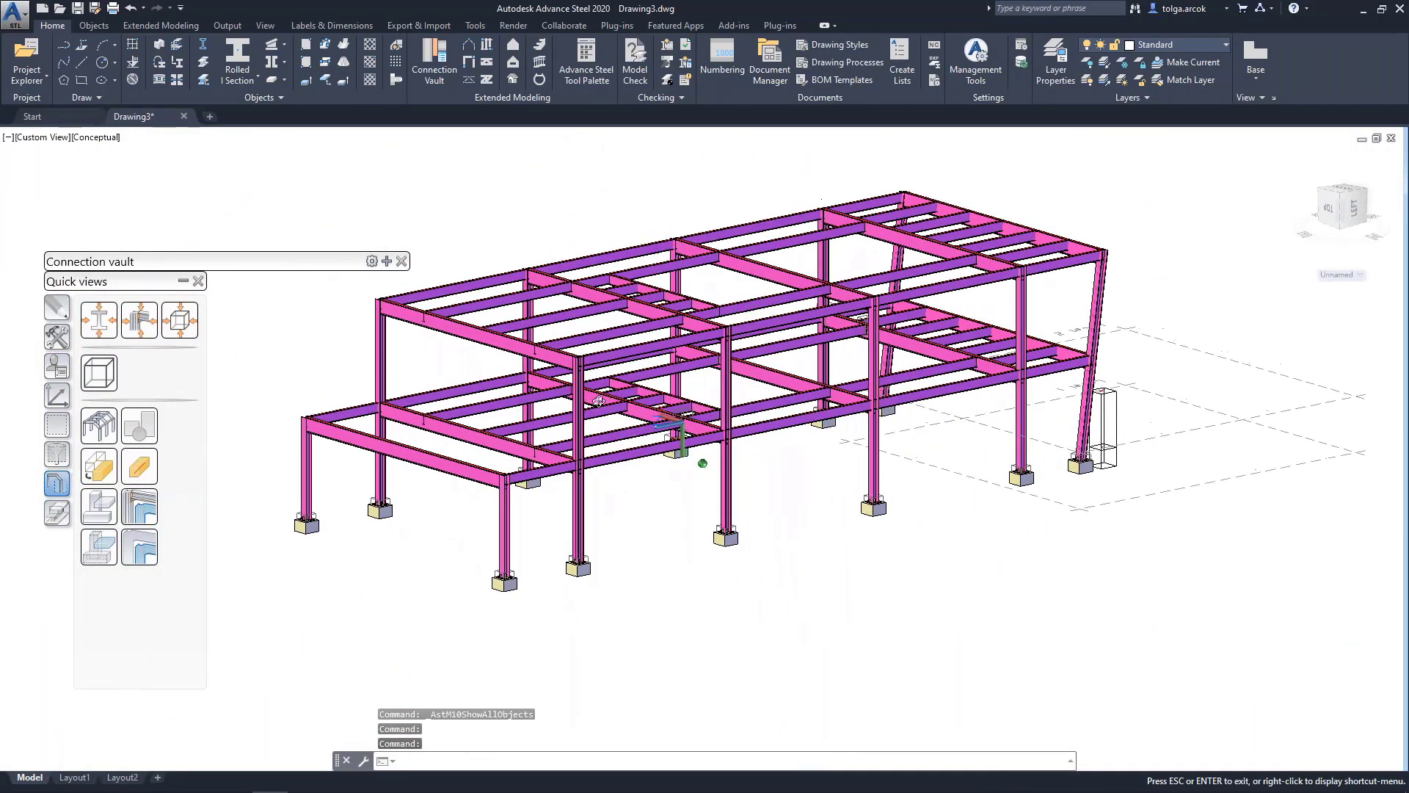
pyautogui.scroll(5, 633, 447)
pyautogui.scroll(-2, 638, 393)
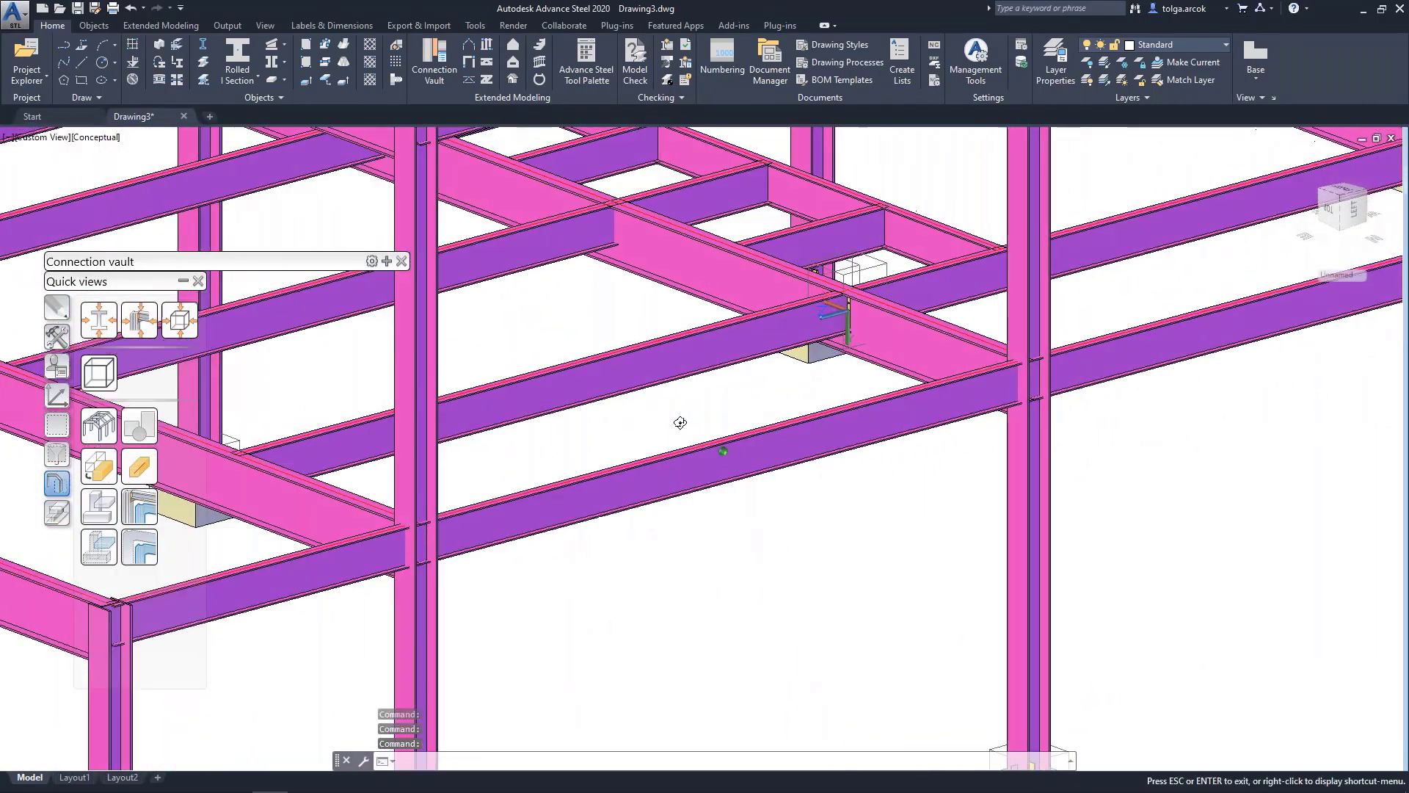
pyautogui.scroll(3, 820, 429)
pyautogui.scroll(-5, 819, 423)
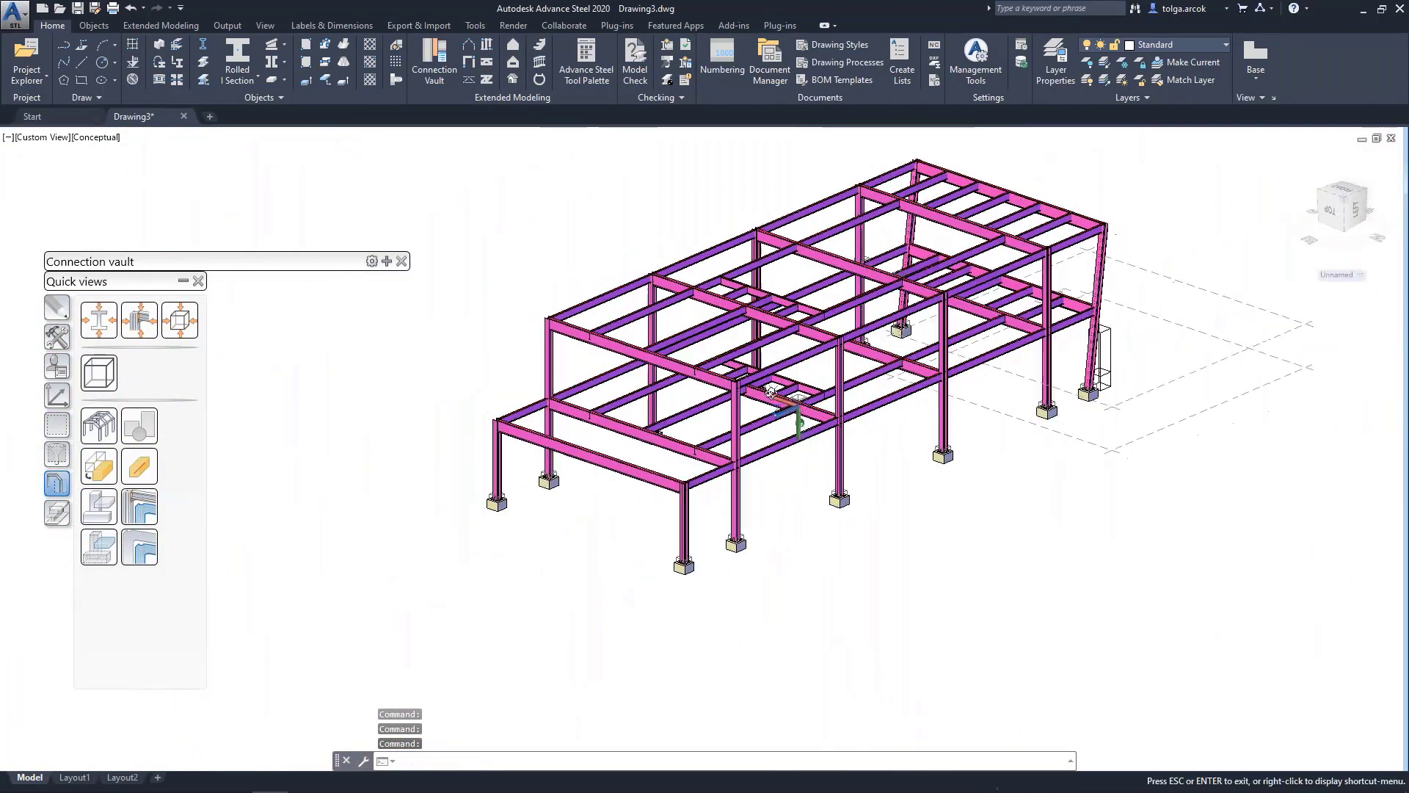
pyautogui.keyDown('shift'); pyautogui.moveTo(820, 423); pyautogui.dragTo(907, 363, button='middle'); pyautogui.keyUp('shift')
pyautogui.scroll(5, 907, 363)
pyautogui.scroll(3, 811, 440)
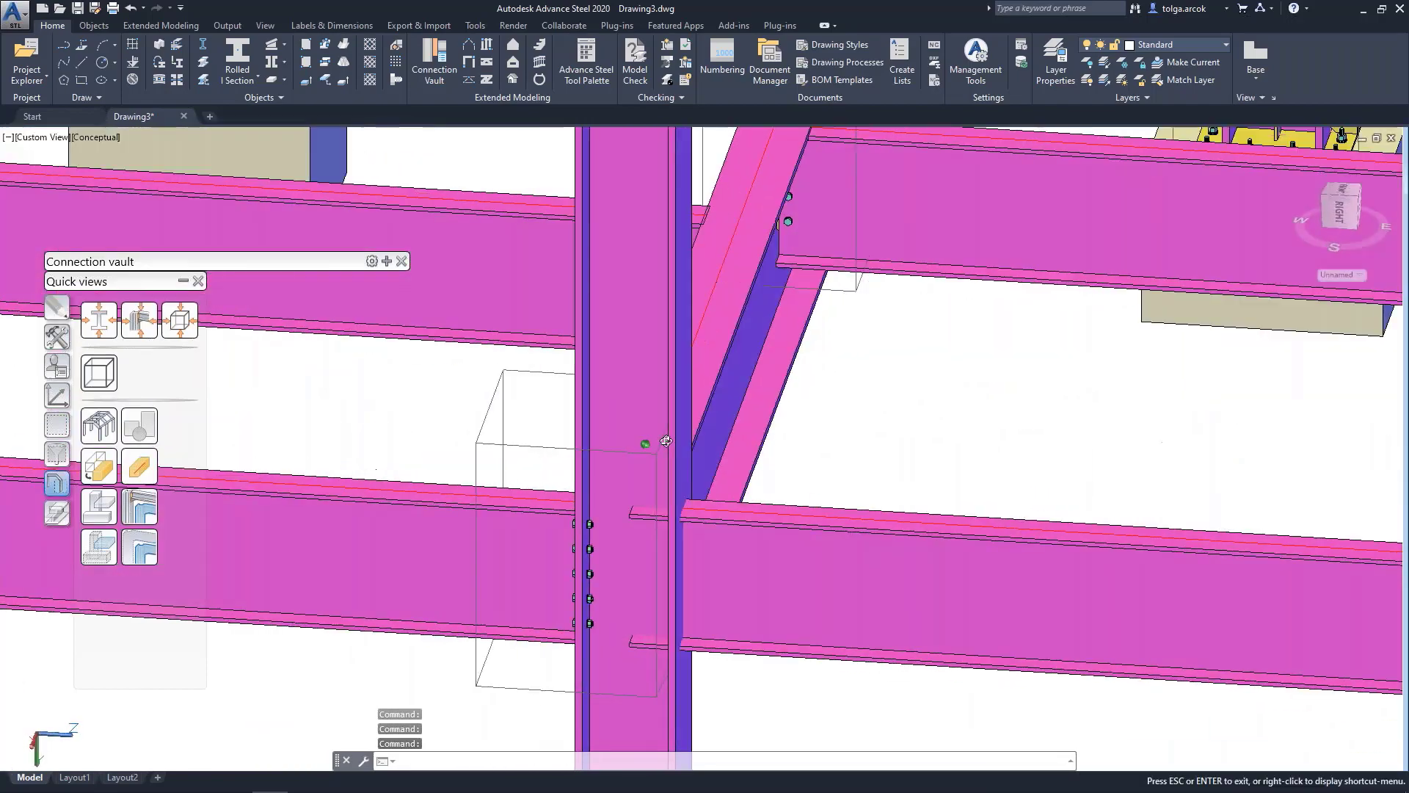
pyautogui.scroll(-3, 812, 440)
# Zoom to another bolted beam-to-column end plate joint and select its connection box
pyautogui.keyDown('shift'); pyautogui.moveTo(811, 440); pyautogui.dragTo(734, 411, button='middle'); pyautogui.keyUp('shift')
pyautogui.moveTo(1232, 539); pyautogui.dragTo(855, 477, button='middle')
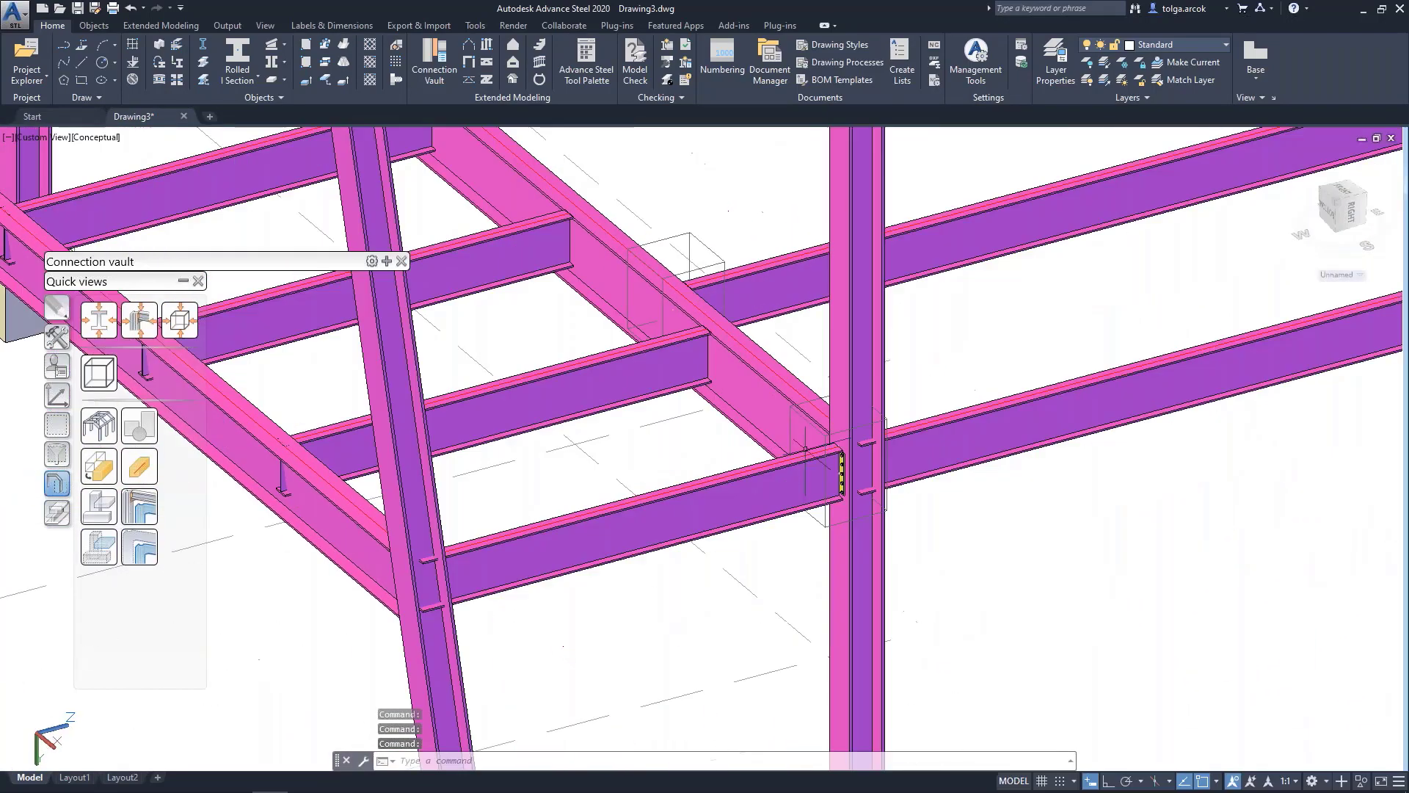
pyautogui.scroll(3, 855, 477)
pyautogui.scroll(3, 871, 411)
pyautogui.scroll(-5, 871, 391)
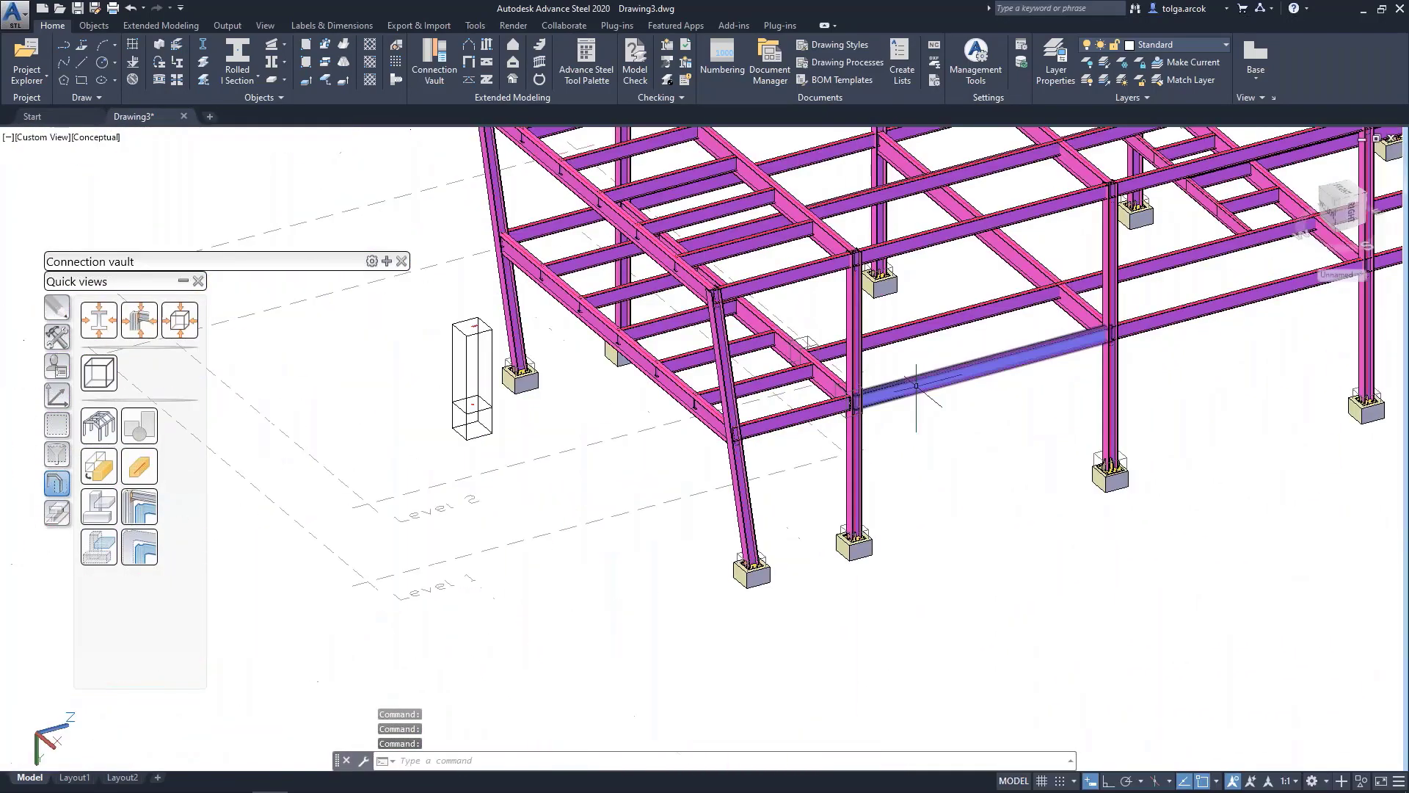
pyautogui.scroll(2, 734, 374)
pyautogui.scroll(3, 662, 368)
pyautogui.scroll(-3, 662, 368)
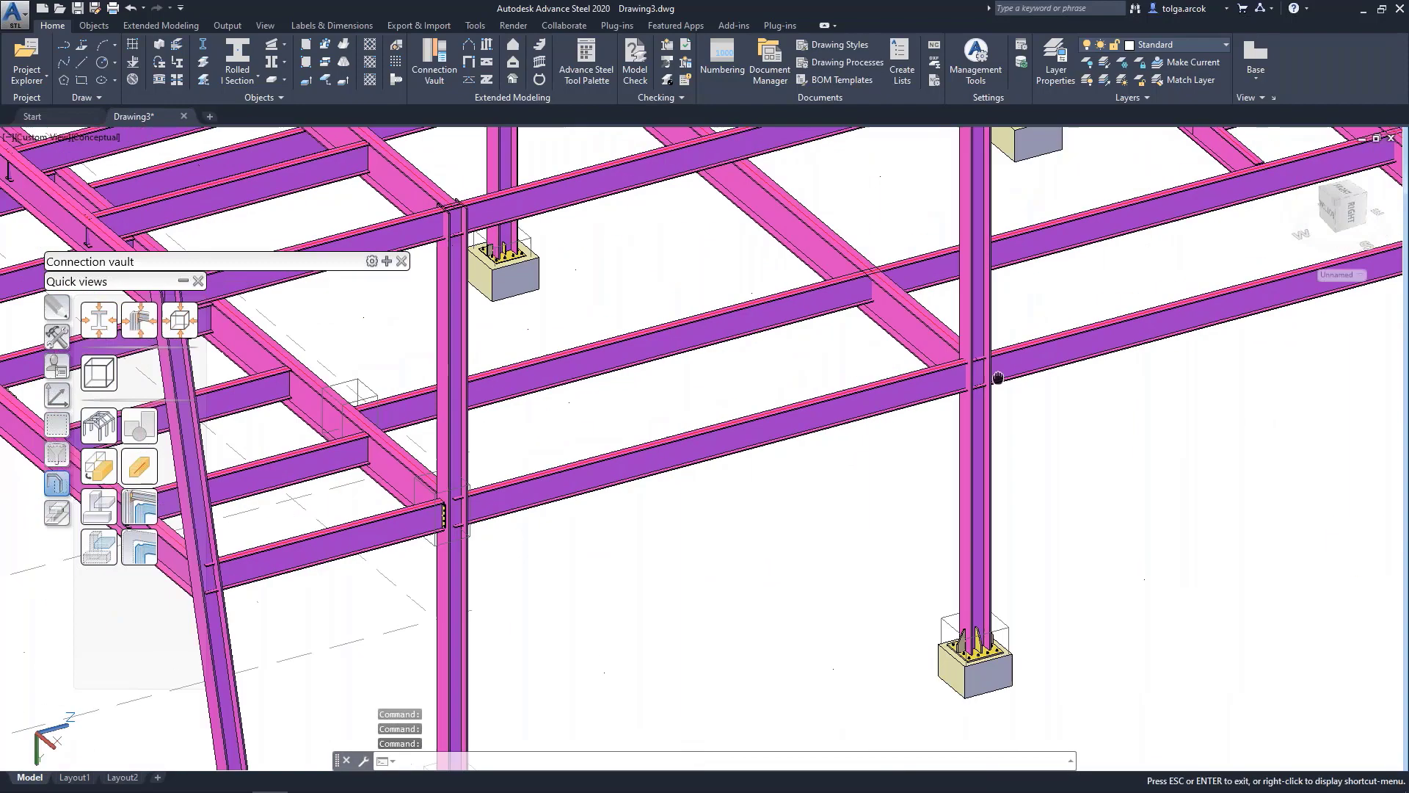
pyautogui.keyDown('shift'); pyautogui.moveTo(662, 368); pyautogui.dragTo(734, 455, button='middle'); pyautogui.keyUp('shift')
pyautogui.scroll(3, 734, 469)
pyautogui.scroll(3, 733, 470)
pyautogui.scroll(2, 697, 396)
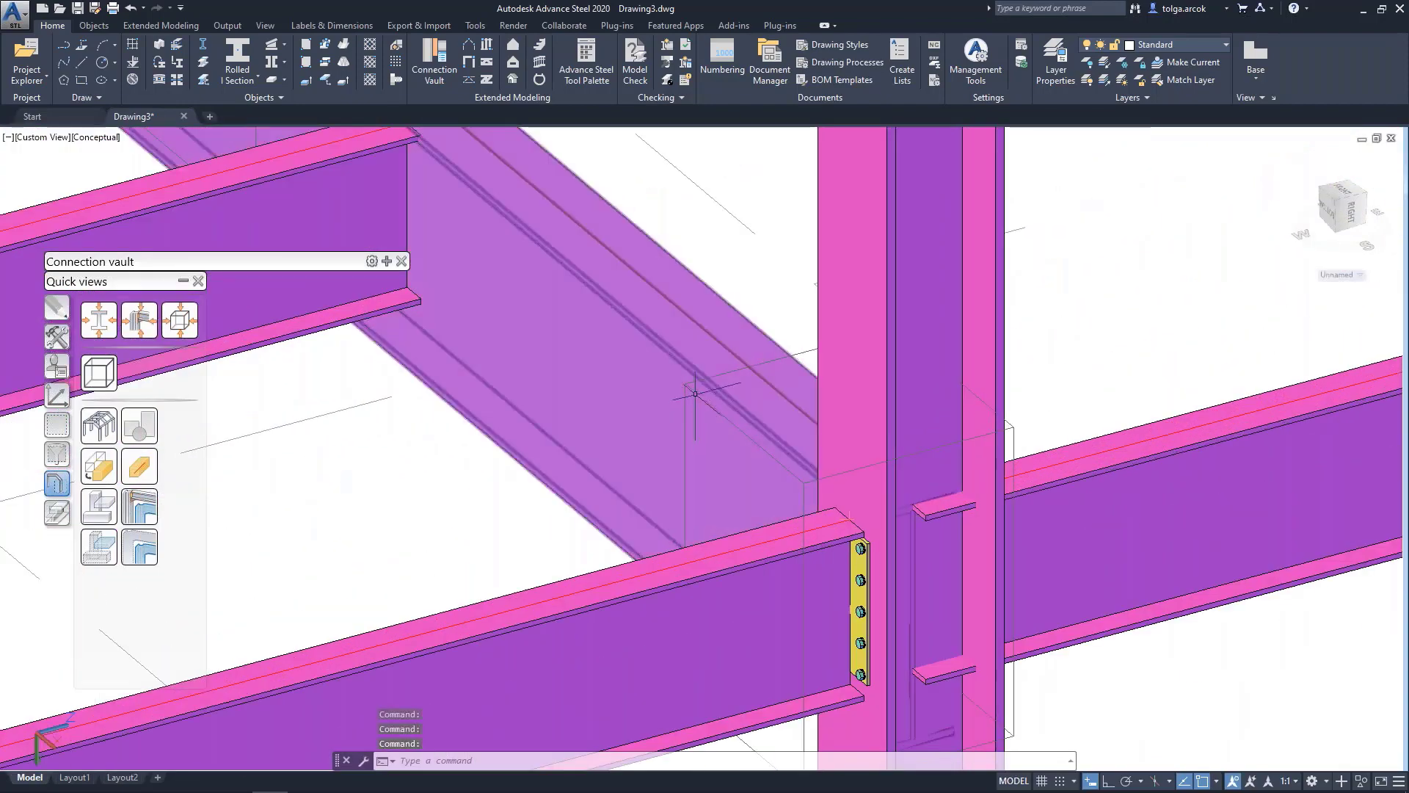
pyautogui.click(688, 400)
# Copy the selected end plate joint to a matching beam-column connection
pyautogui.rightClick(696, 396)
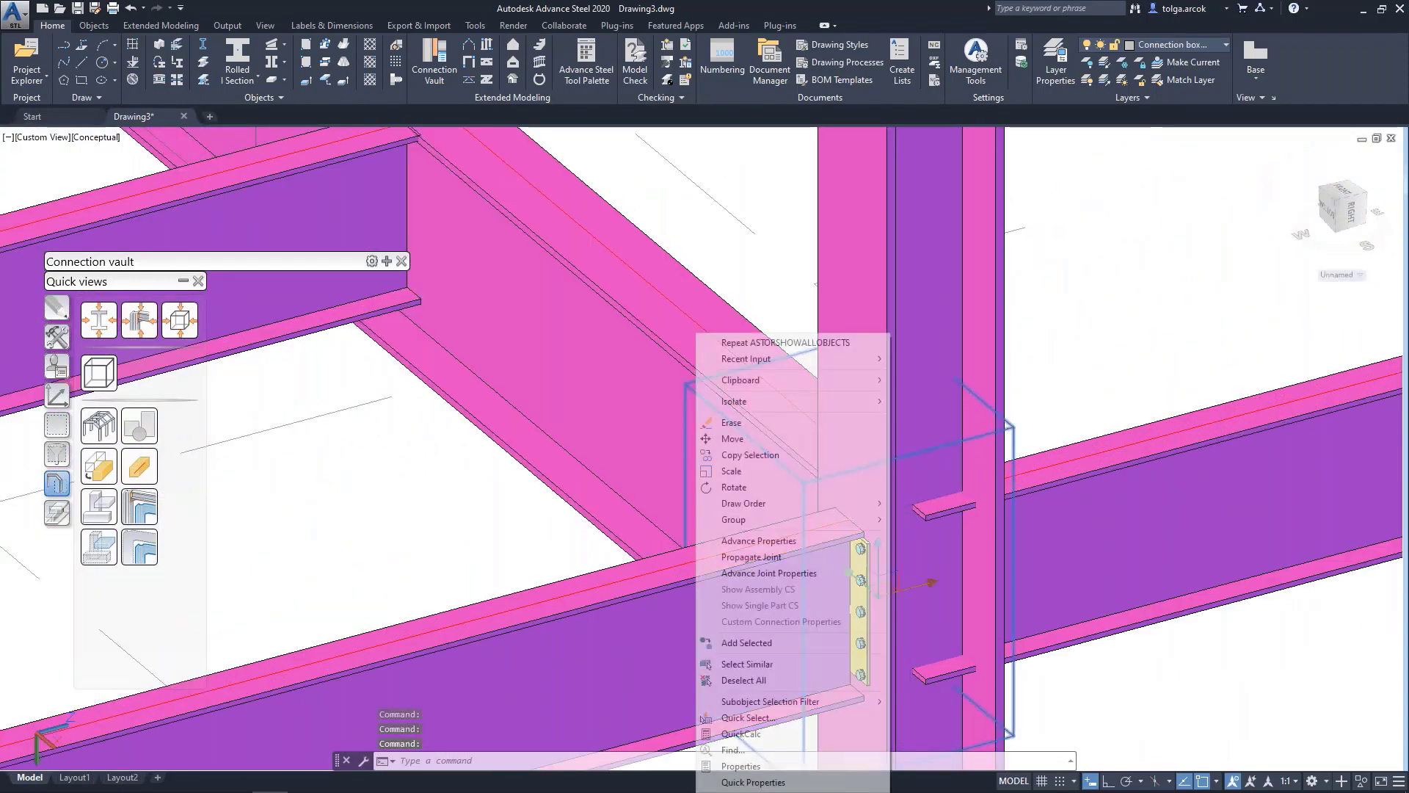
pyautogui.click(761, 557)
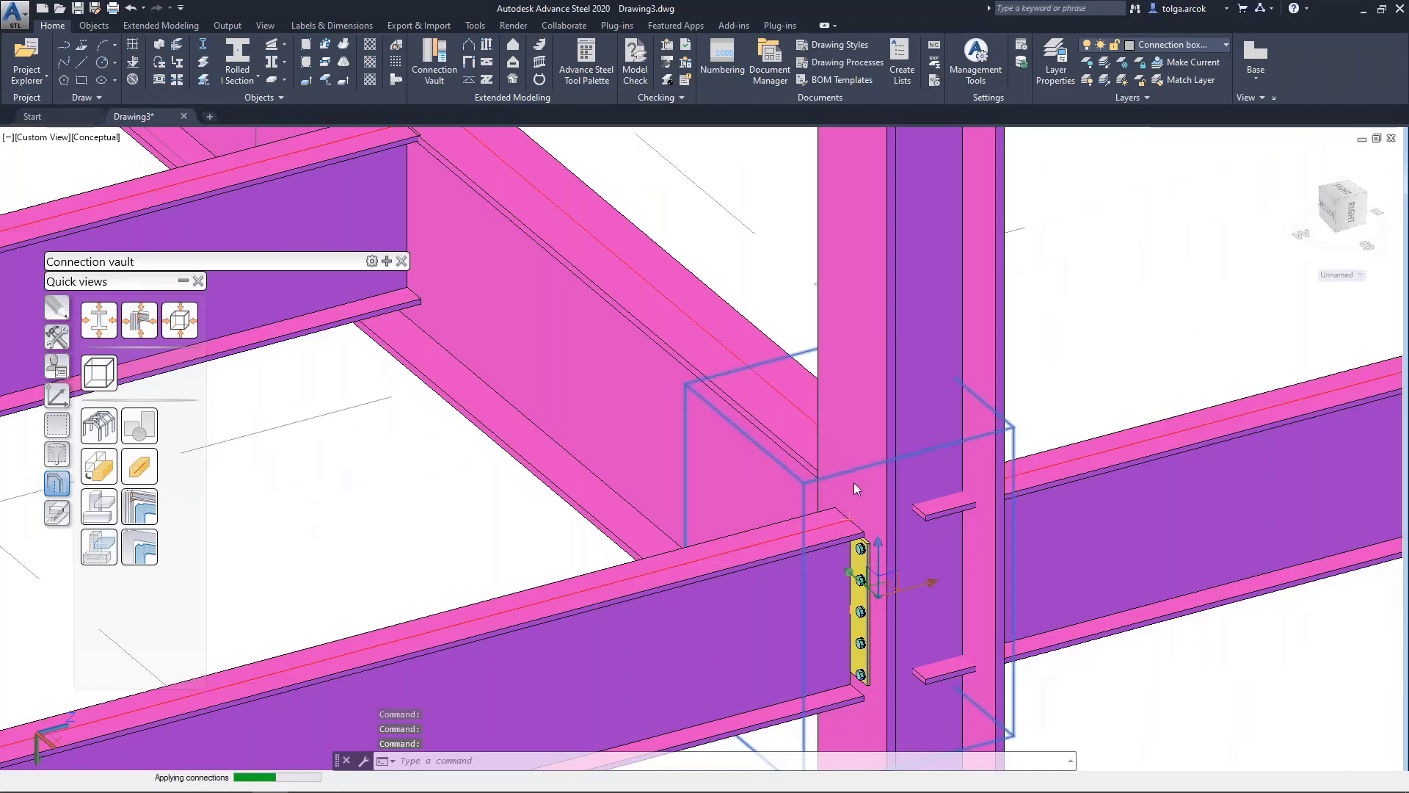
pyautogui.click(831, 499)
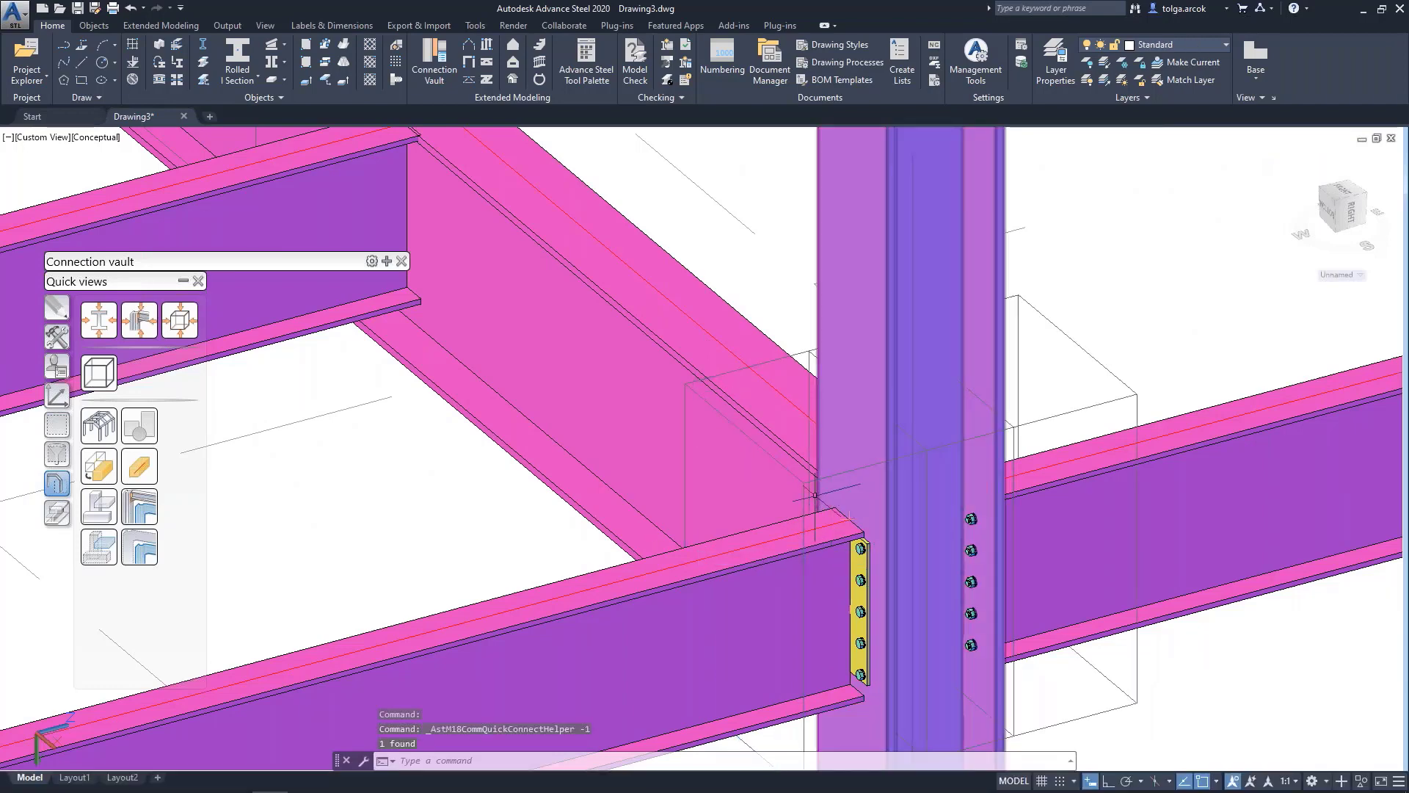
pyautogui.scroll(-2, 814, 495)
pyautogui.scroll(-3, 814, 494)
pyautogui.scroll(-2, 815, 495)
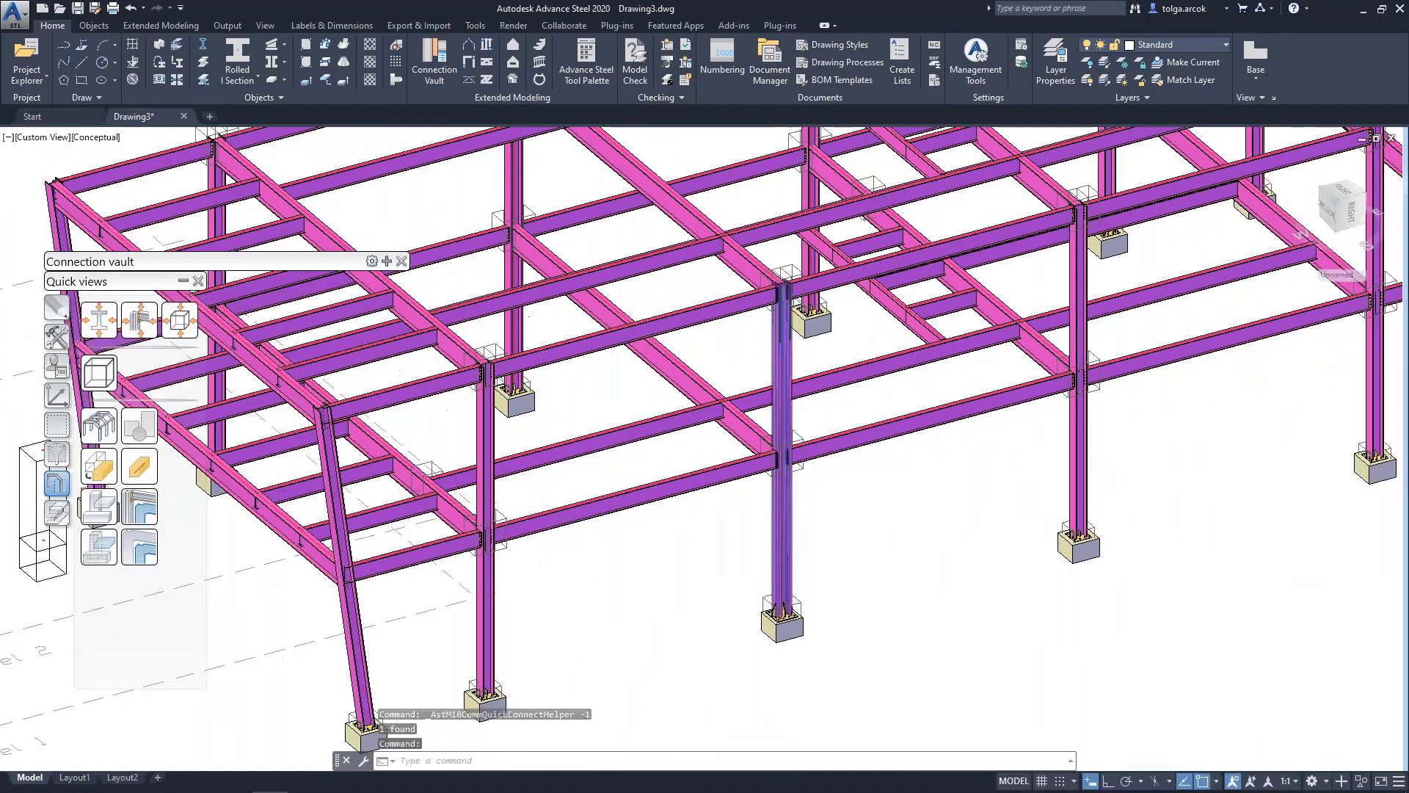
pyautogui.scroll(3, 779, 380)
pyautogui.scroll(-3, 779, 380)
# Review the whole frame, then bring up the Select File dialog
pyautogui.scroll(-2, 779, 380)
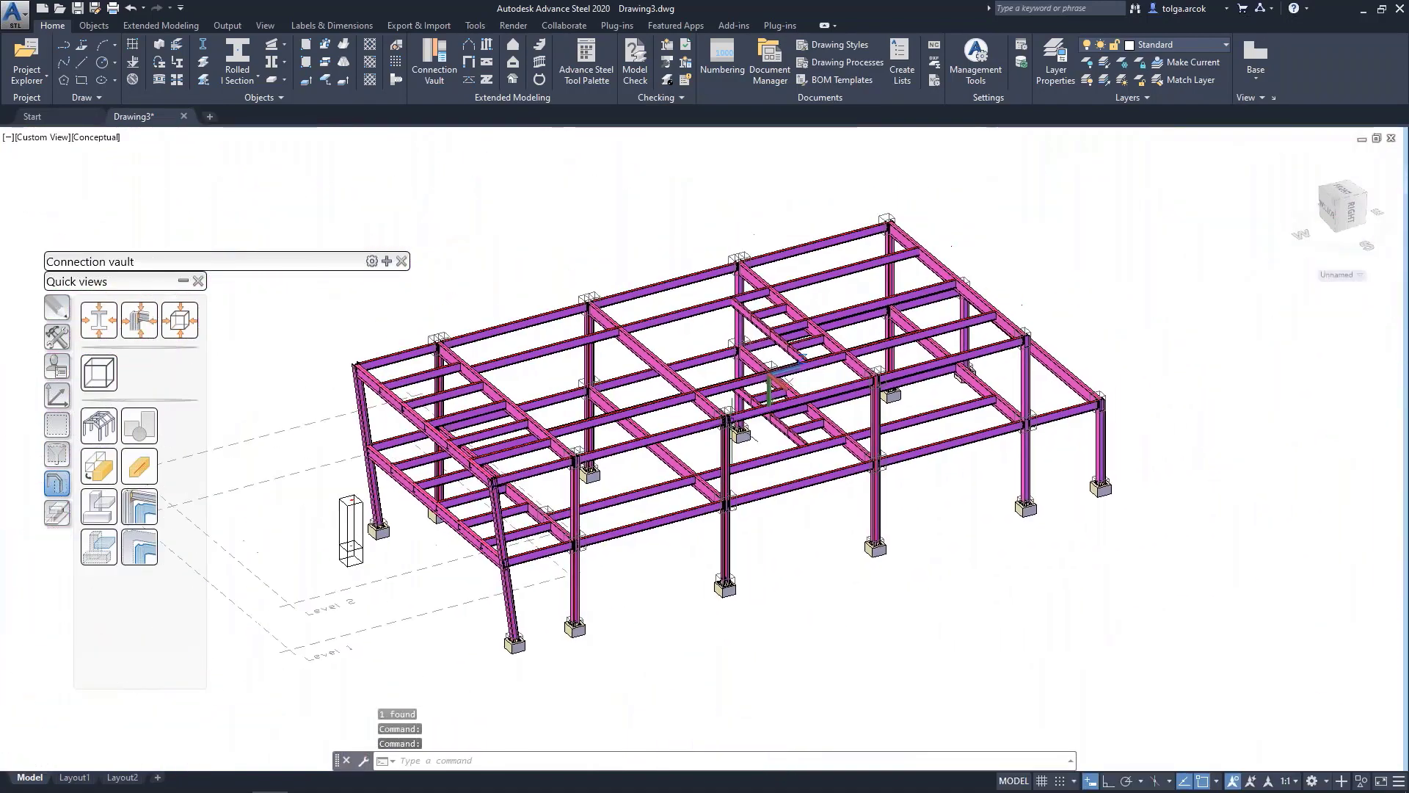
pyautogui.scroll(2, 763, 411)
pyautogui.scroll(3, 764, 411)
pyautogui.scroll(1, 844, 425)
pyautogui.scroll(-2, 925, 443)
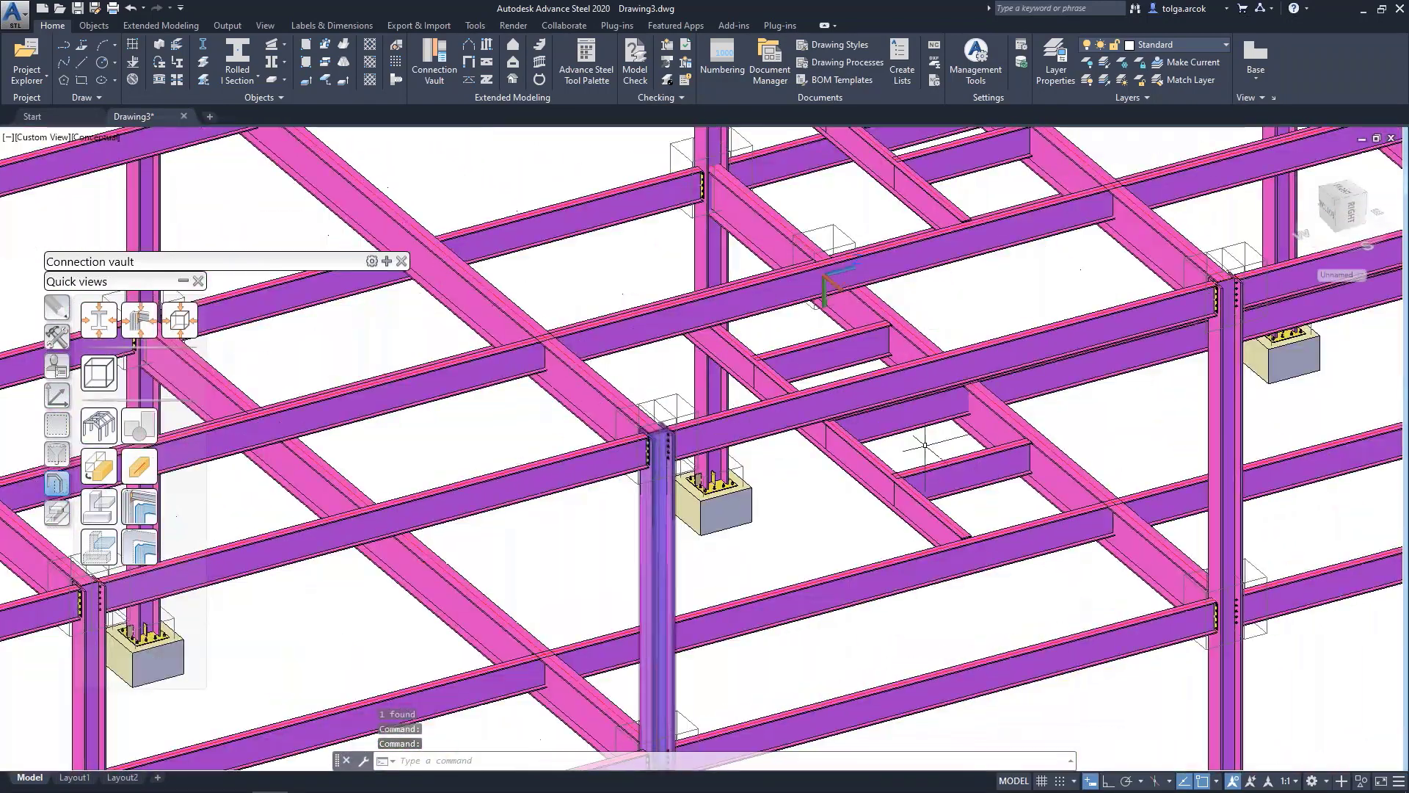
pyautogui.scroll(-1, 807, 433)
pyautogui.scroll(1, 675, 514)
pyautogui.scroll(-2, 697, 455)
pyautogui.scroll(-2, 746, 378)
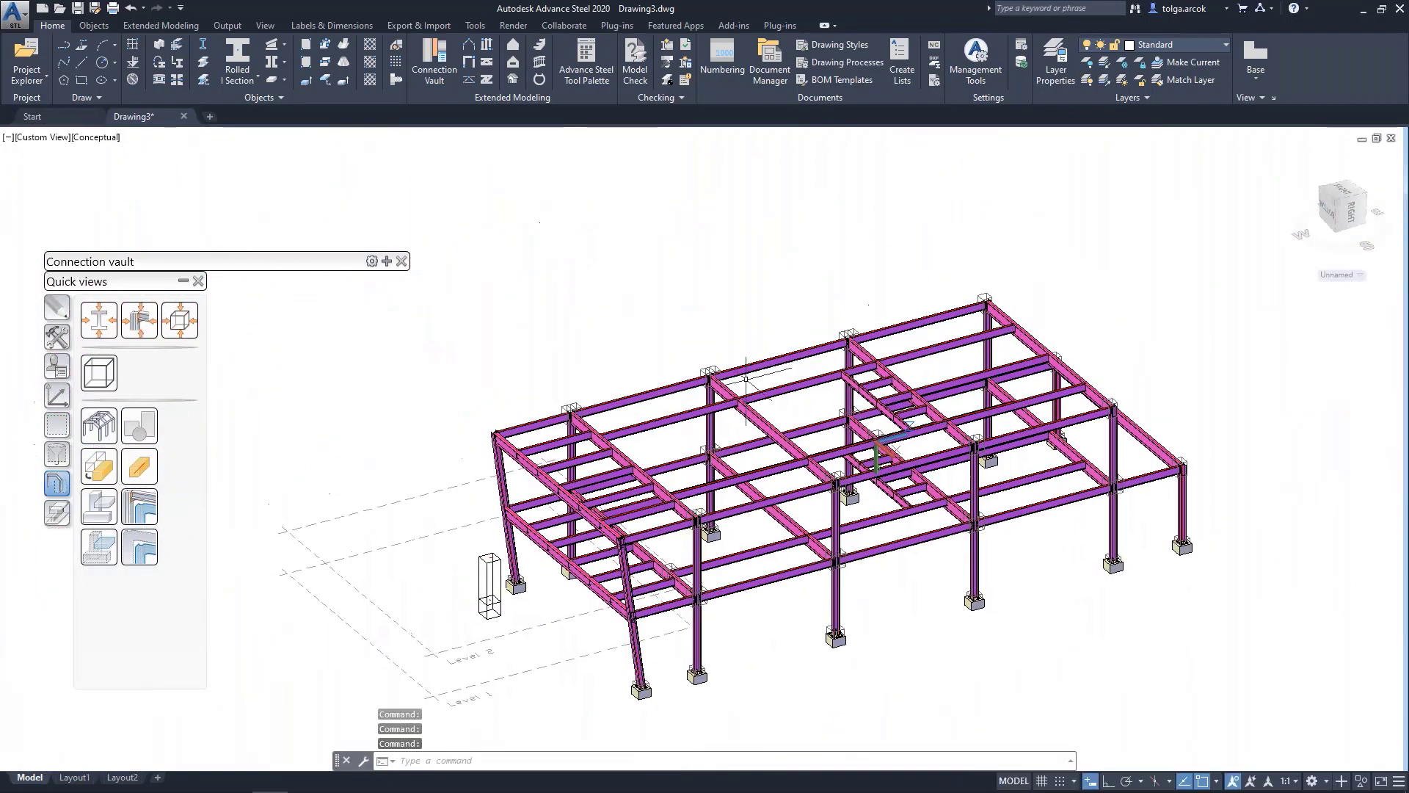
pyautogui.scroll(1, 742, 377)
pyautogui.scroll(3, 704, 374)
pyautogui.scroll(1, 667, 371)
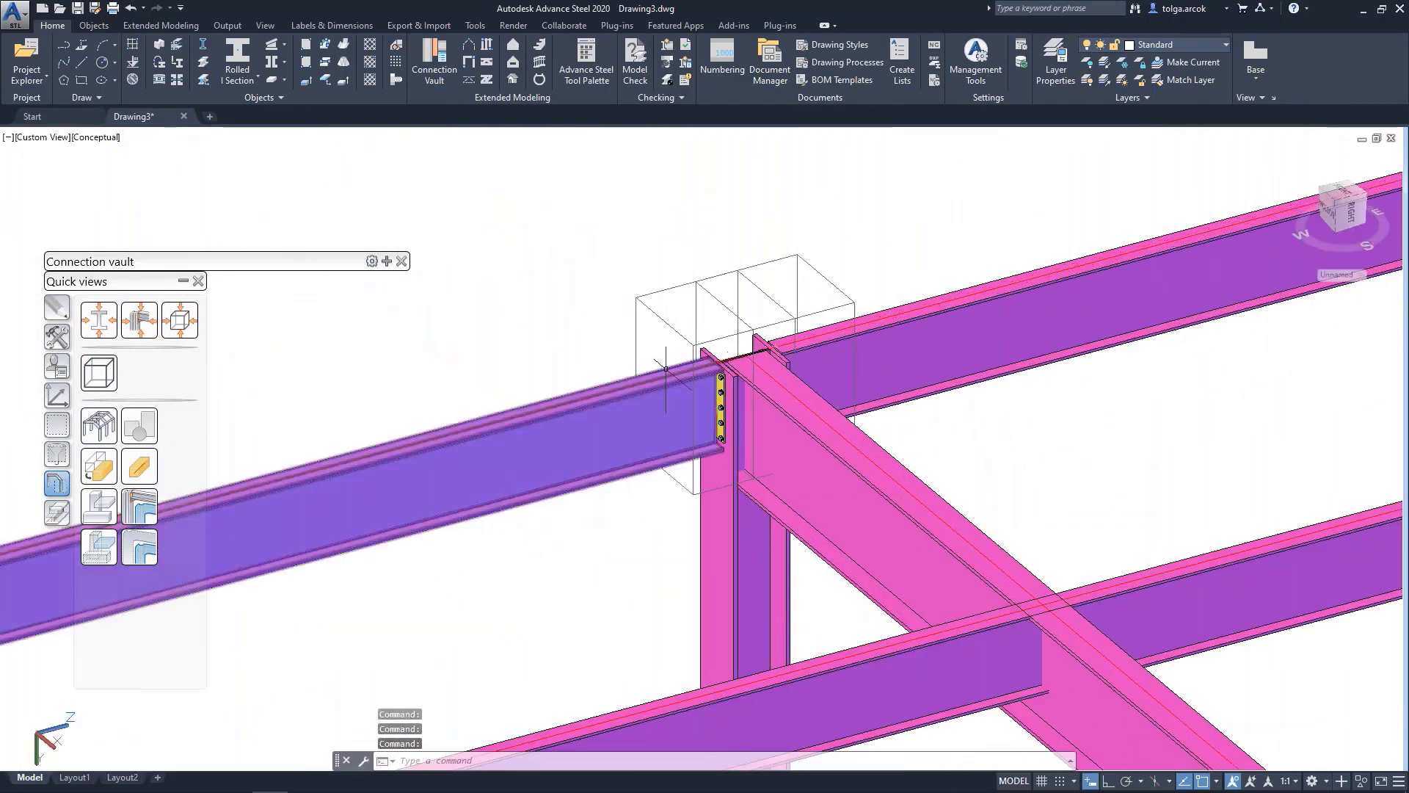
pyautogui.scroll(-3, 676, 389)
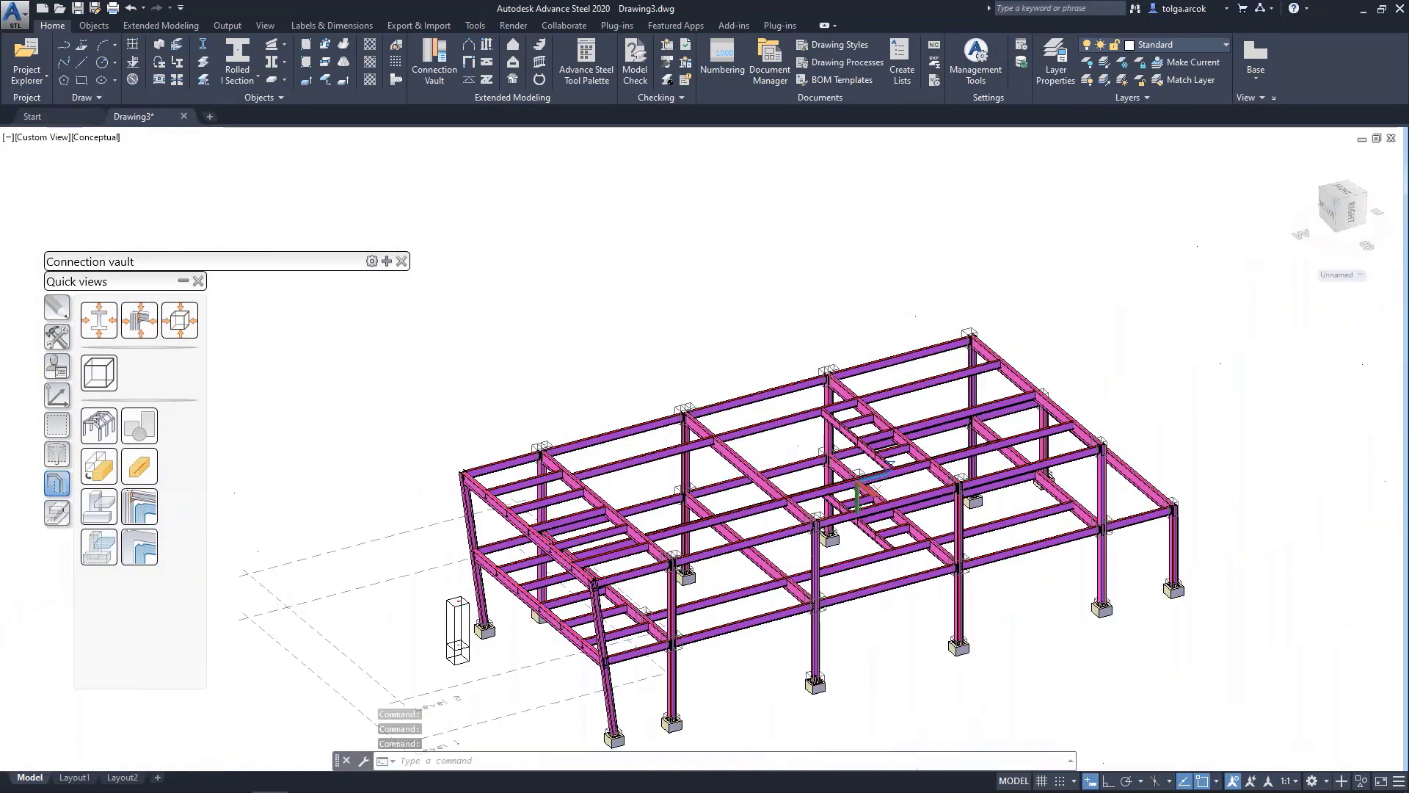
pyautogui.moveTo(676, 389)
pyautogui.keyDown('shift'); pyautogui.mouseDown(button='middle')
pyautogui.moveTo(736, 422)
pyautogui.moveTo(763, 411)
pyautogui.moveTo(770, 384)
pyautogui.mouseUp(button='middle'); pyautogui.keyUp('shift')
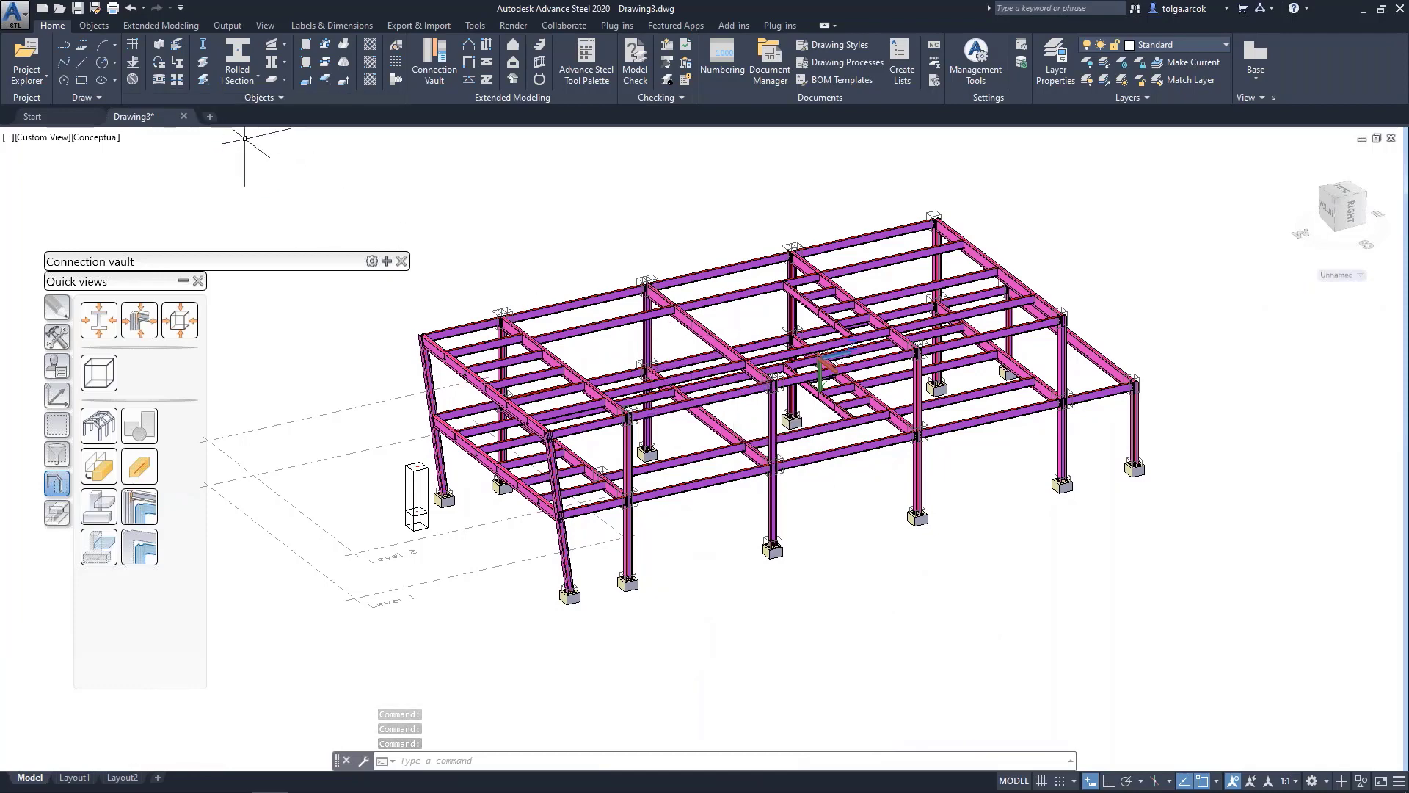
pyautogui.click(63, 10)
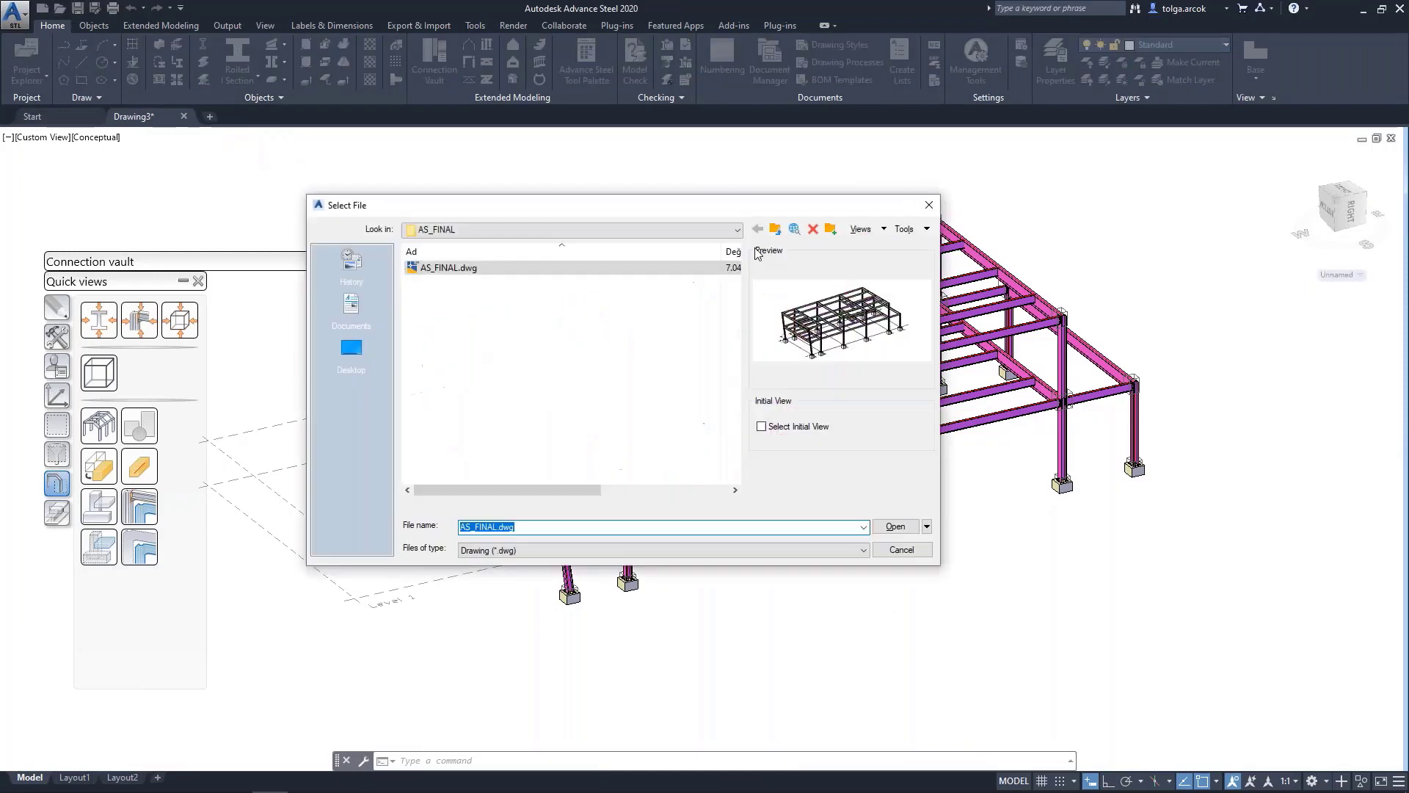
# Open AS_FINAL.dwg from the AS_FINAL folder under DOSYALAR
pyautogui.click(775, 229)
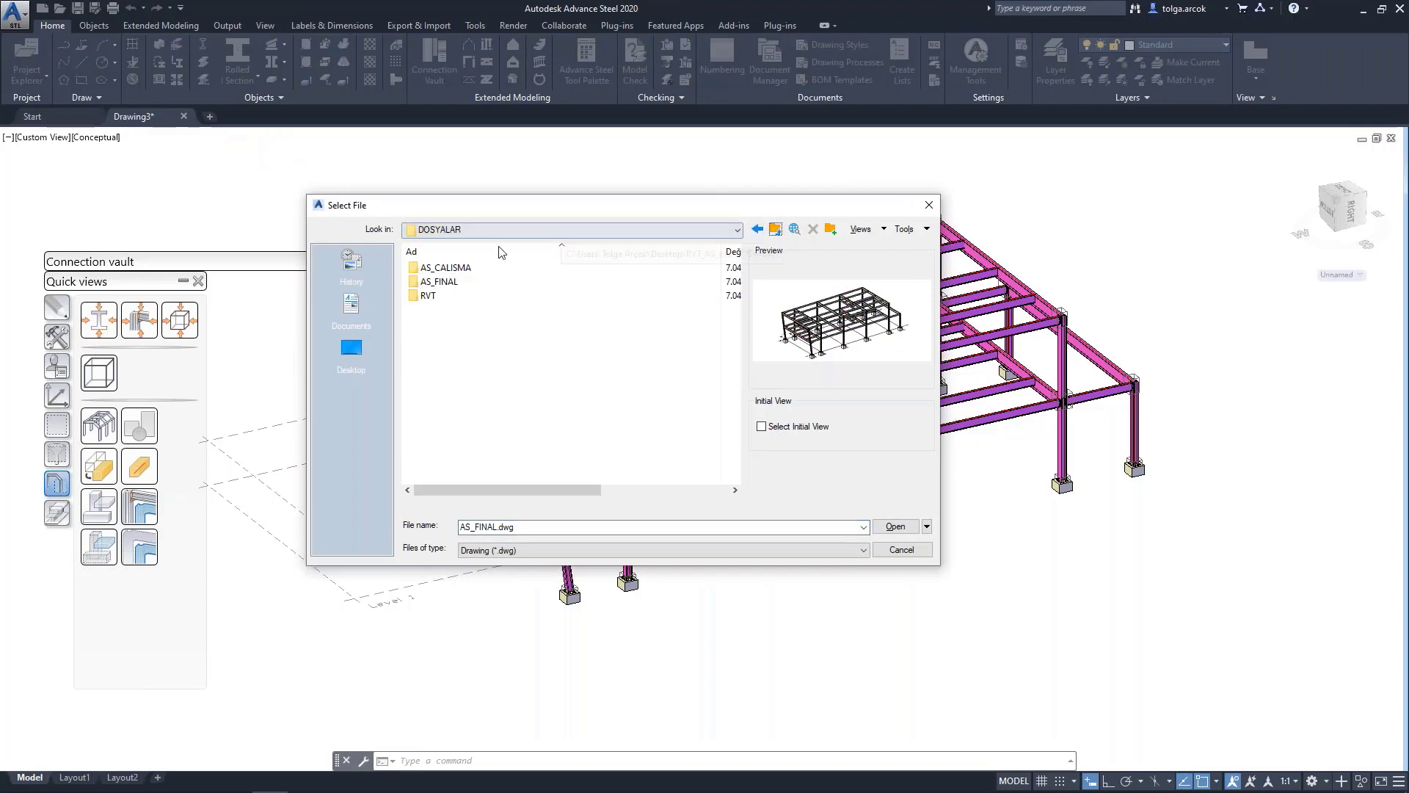
pyautogui.doubleClick(444, 282)
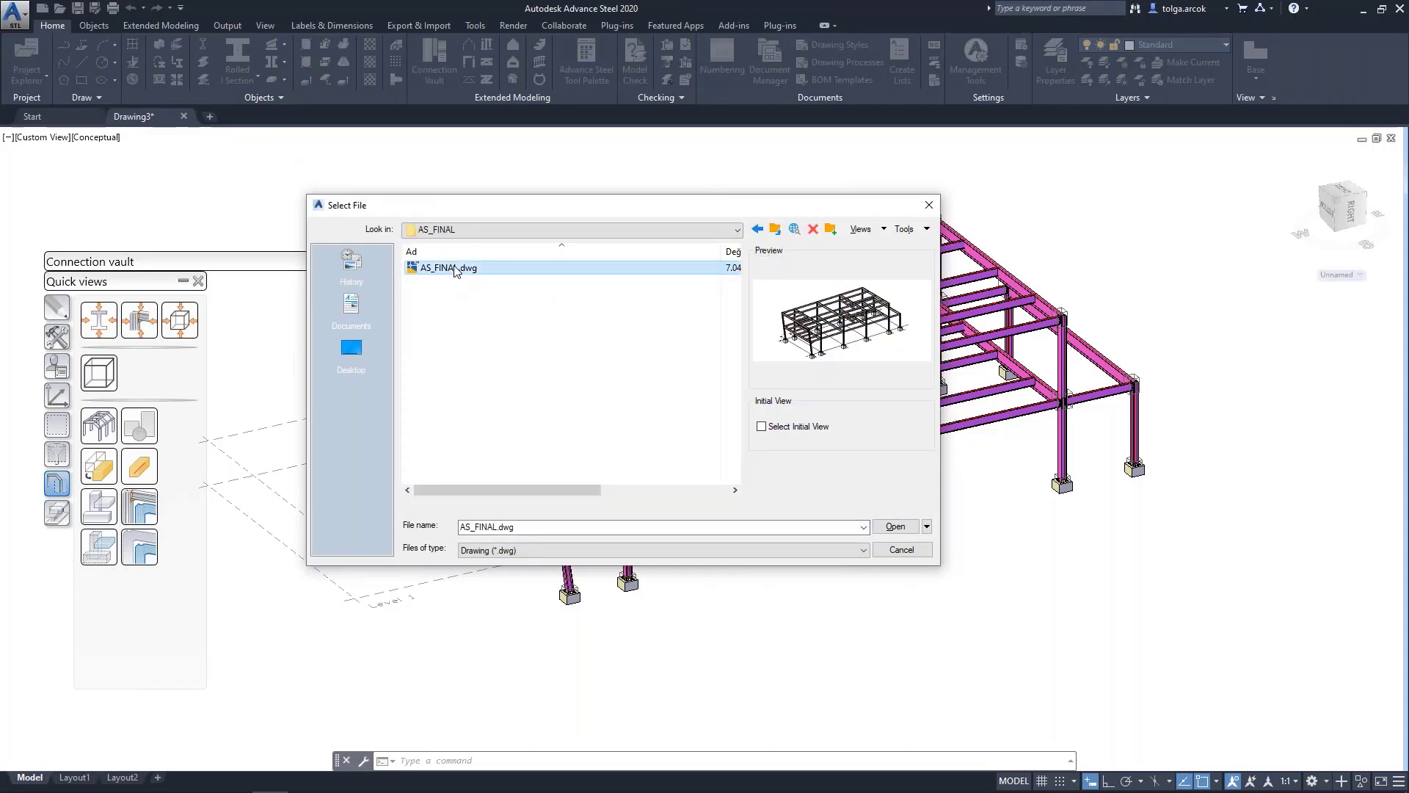
pyautogui.doubleClick(455, 269)
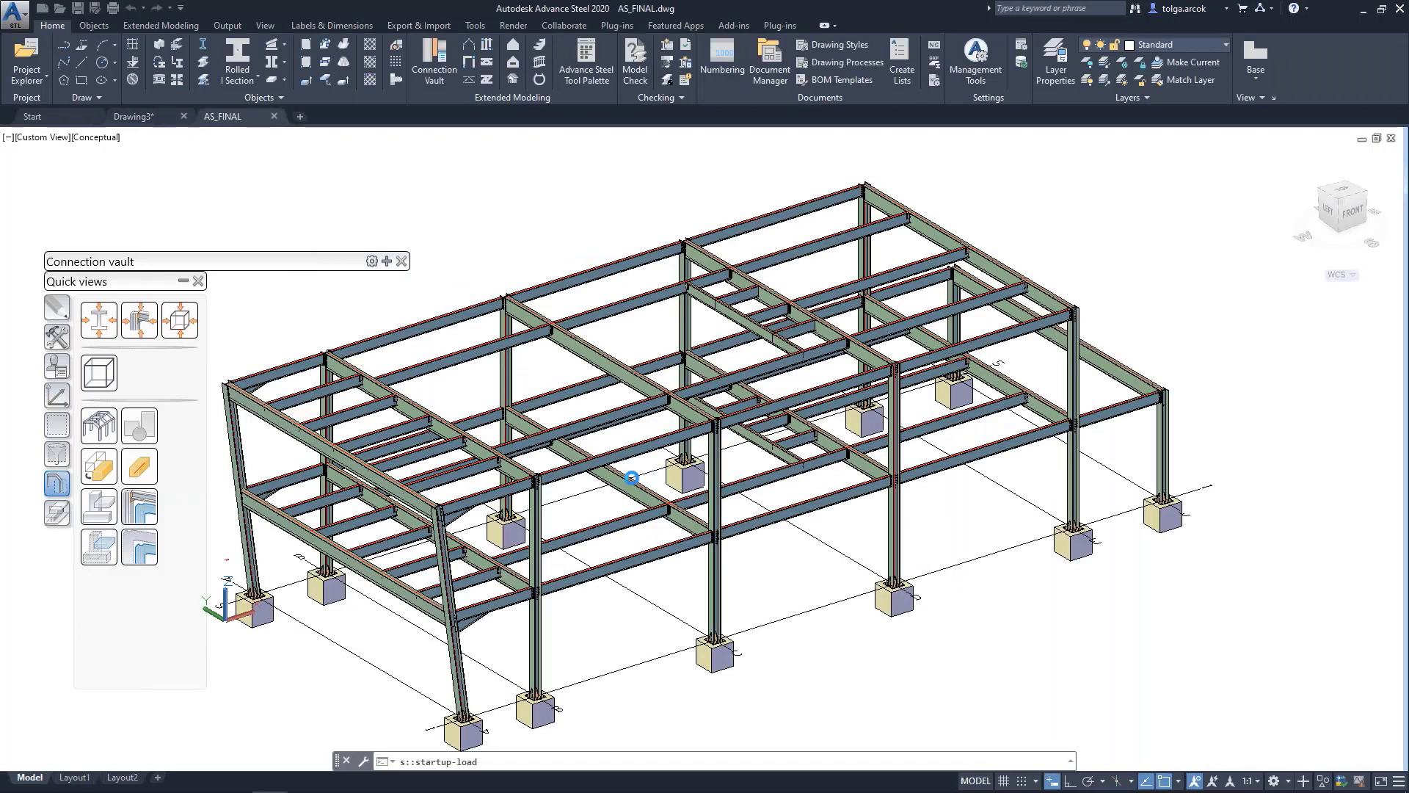
pyautogui.moveTo(675, 463); pyautogui.dragTo(738, 314, button='middle')
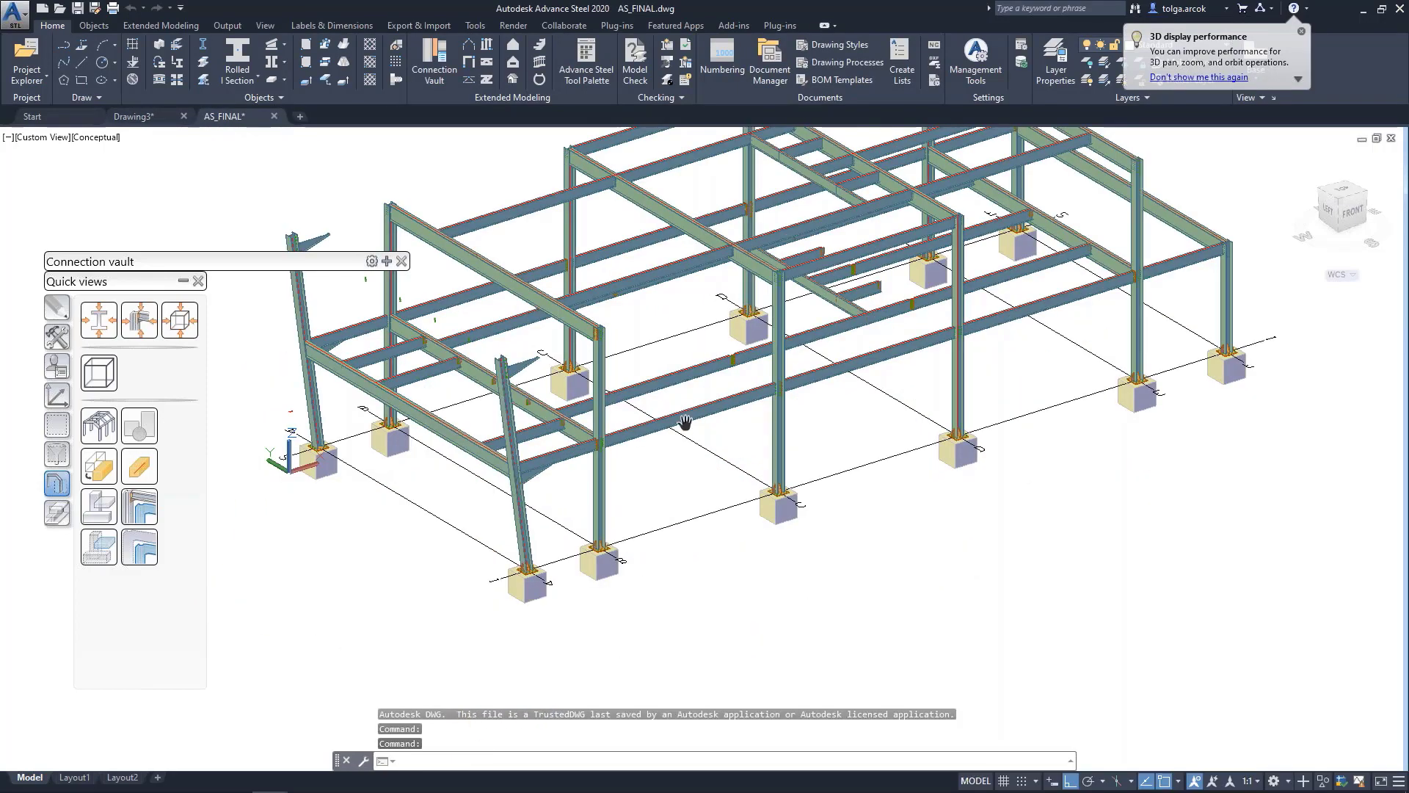
pyautogui.scroll(3, 574, 469)
pyautogui.scroll(3, 609, 440)
pyautogui.scroll(3, 660, 396)
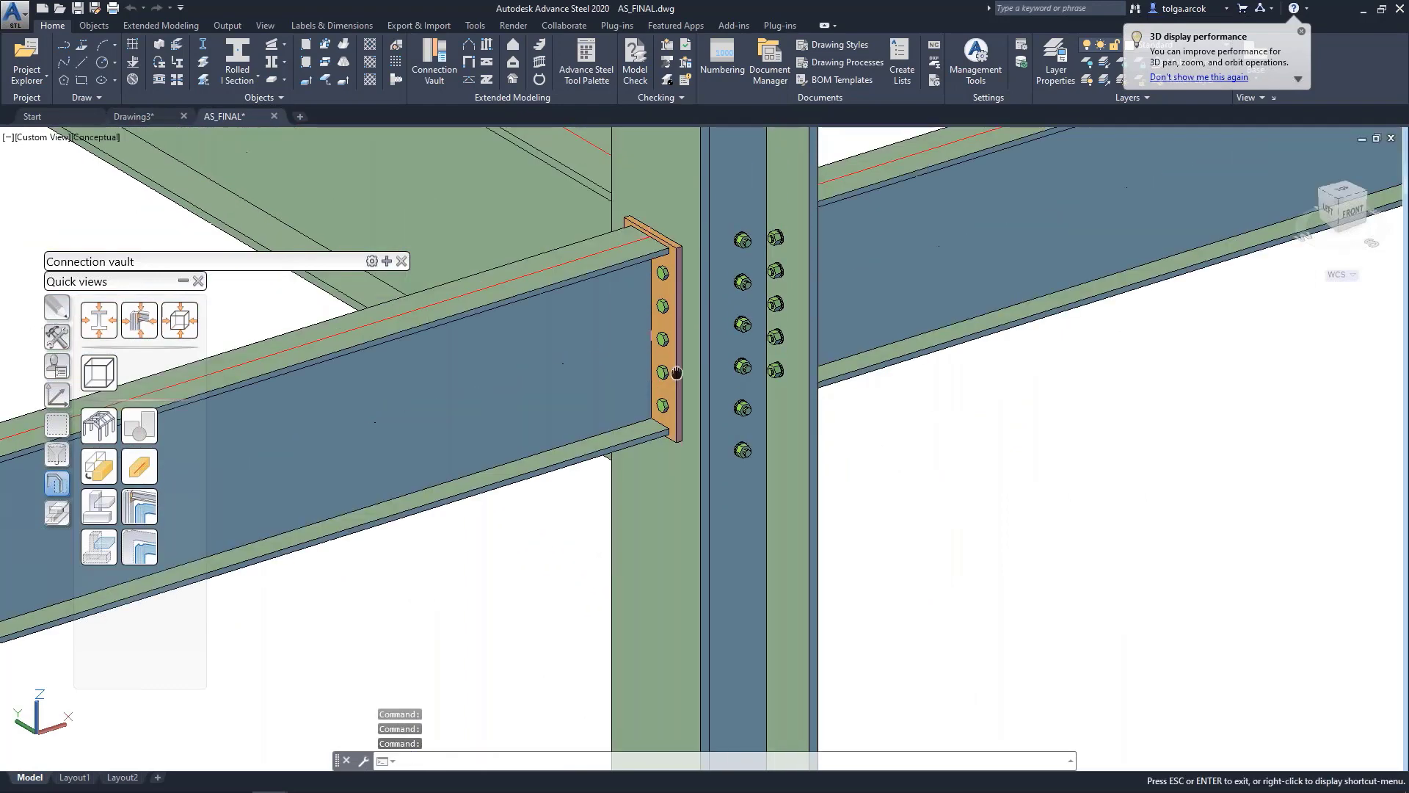
pyautogui.scroll(3, 712, 353)
pyautogui.click(705, 345)
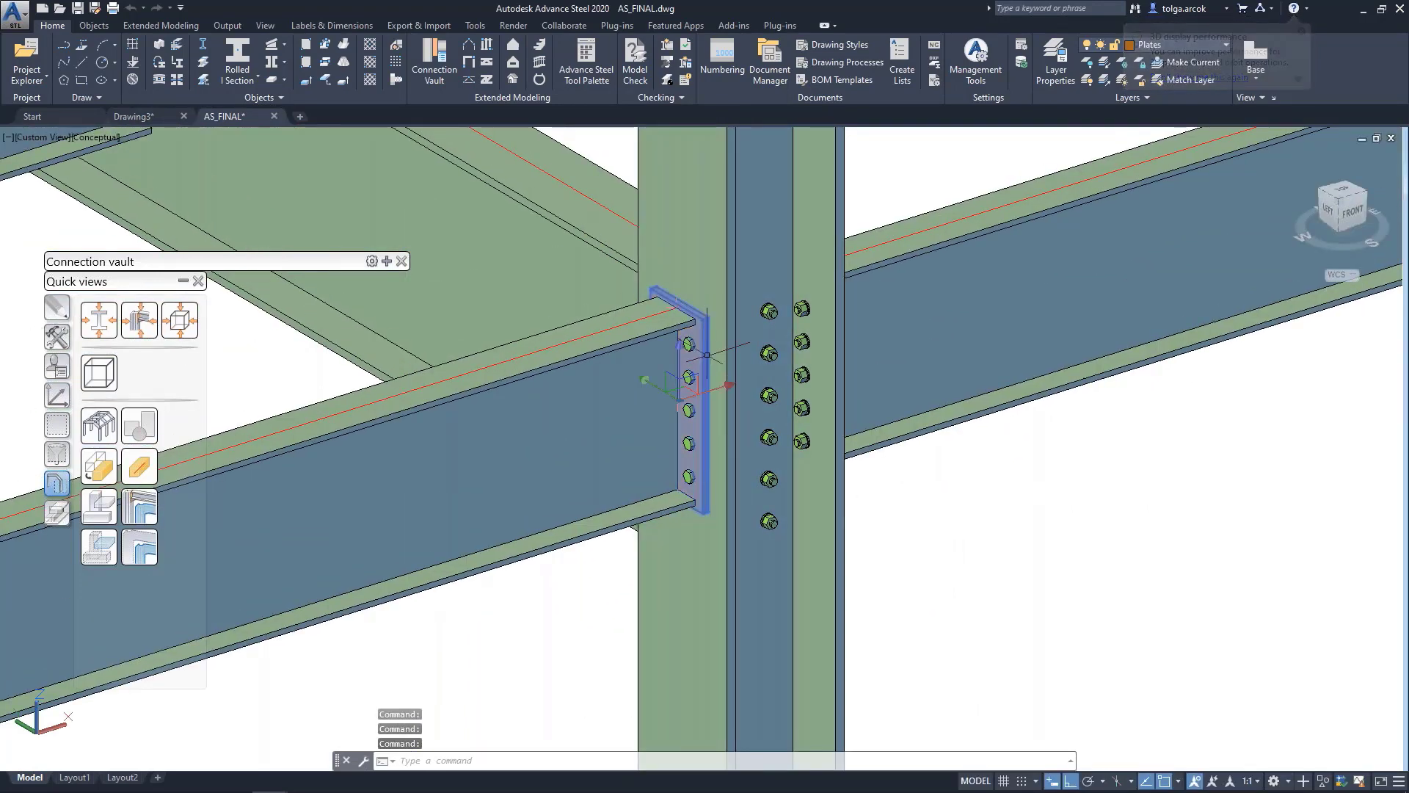
pyautogui.rightClick(703, 338)
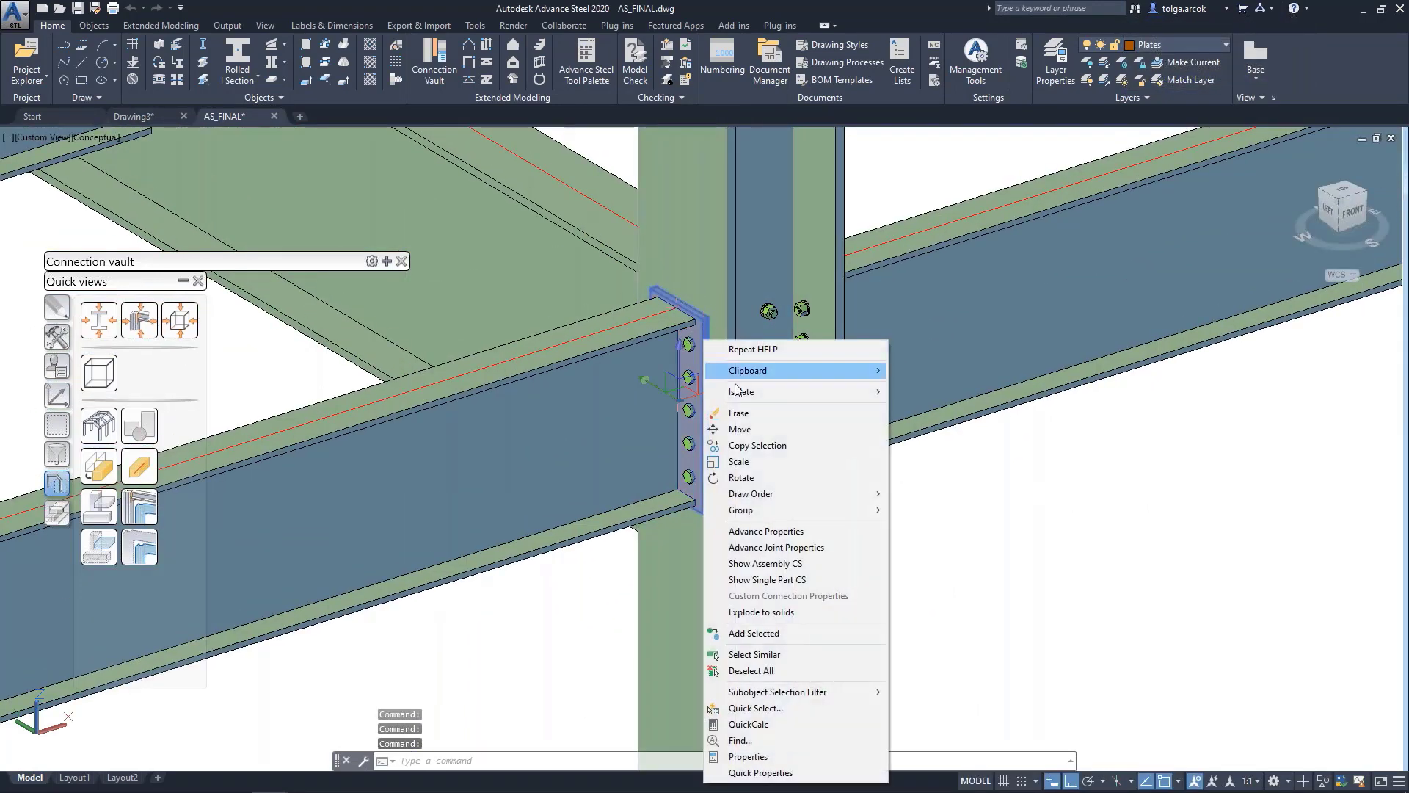
pyautogui.click(782, 552)
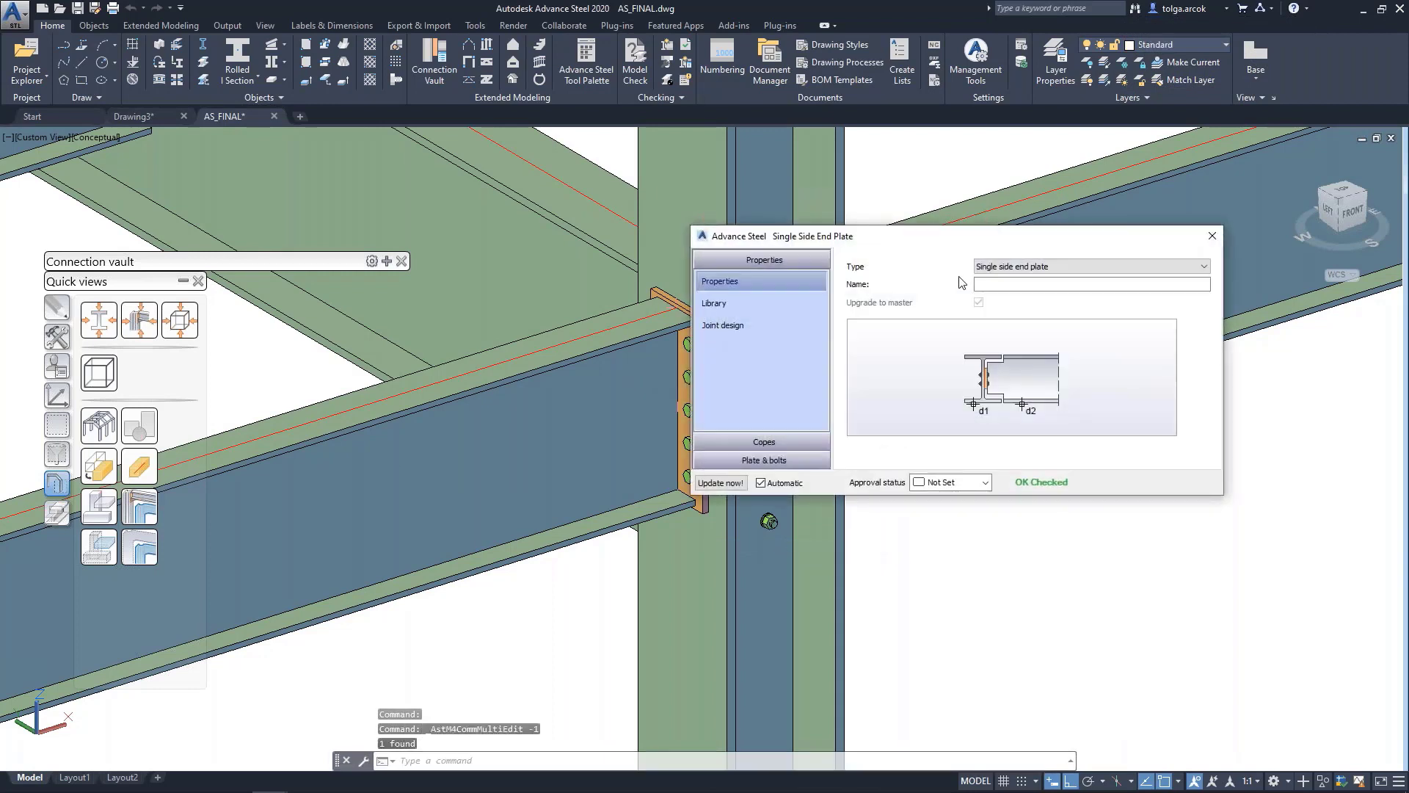
pyautogui.moveTo(885, 244); pyautogui.dragTo(988, 240)
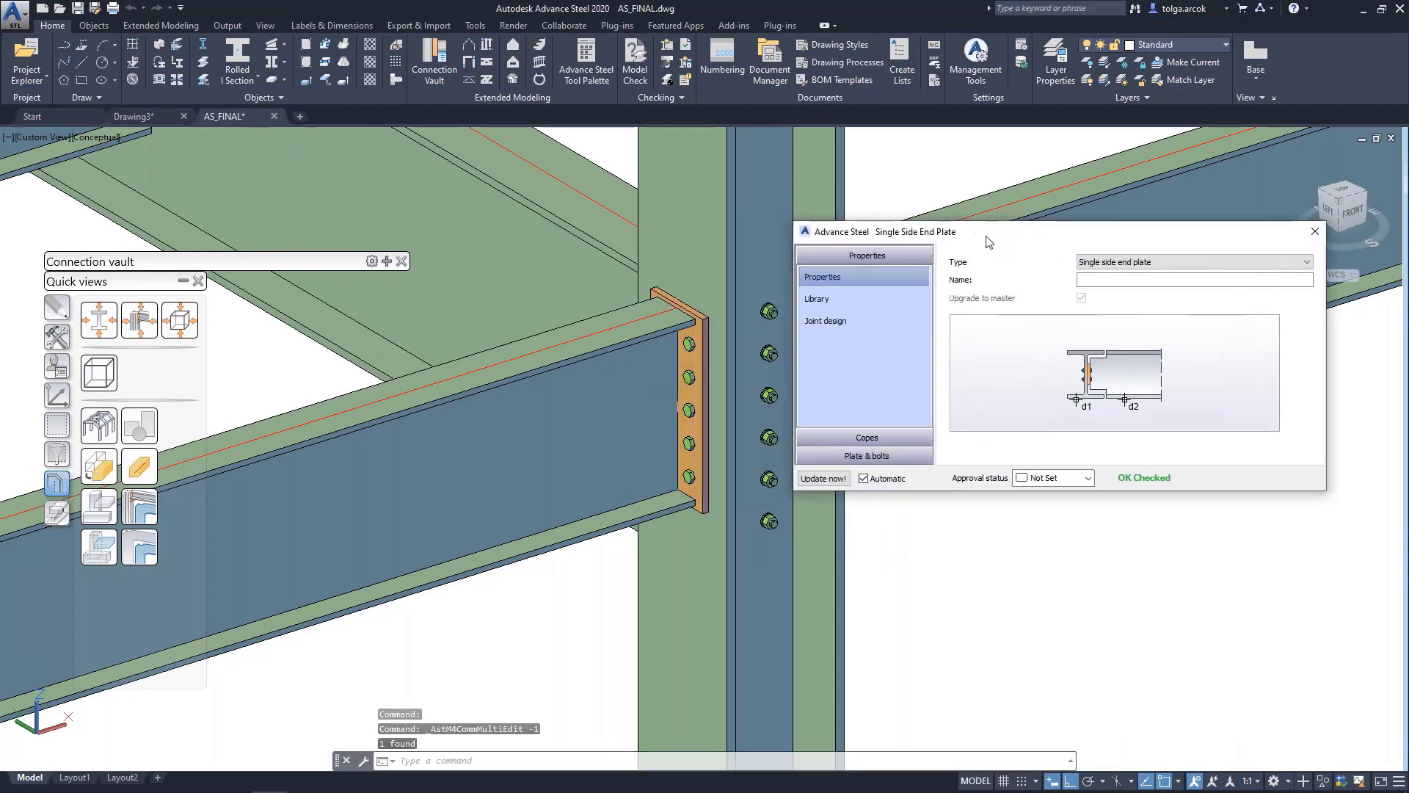
pyautogui.click(860, 300)
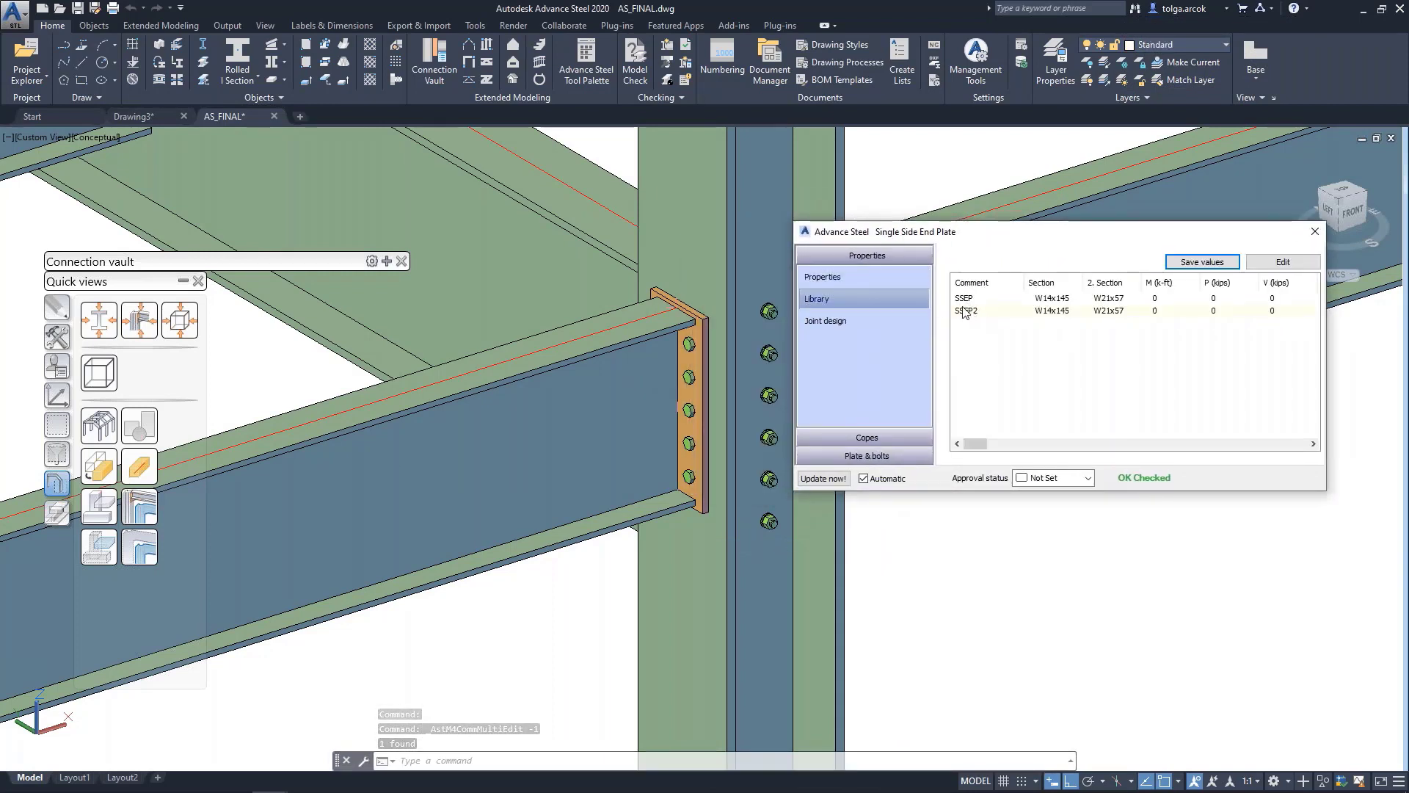
pyautogui.click(1314, 231)
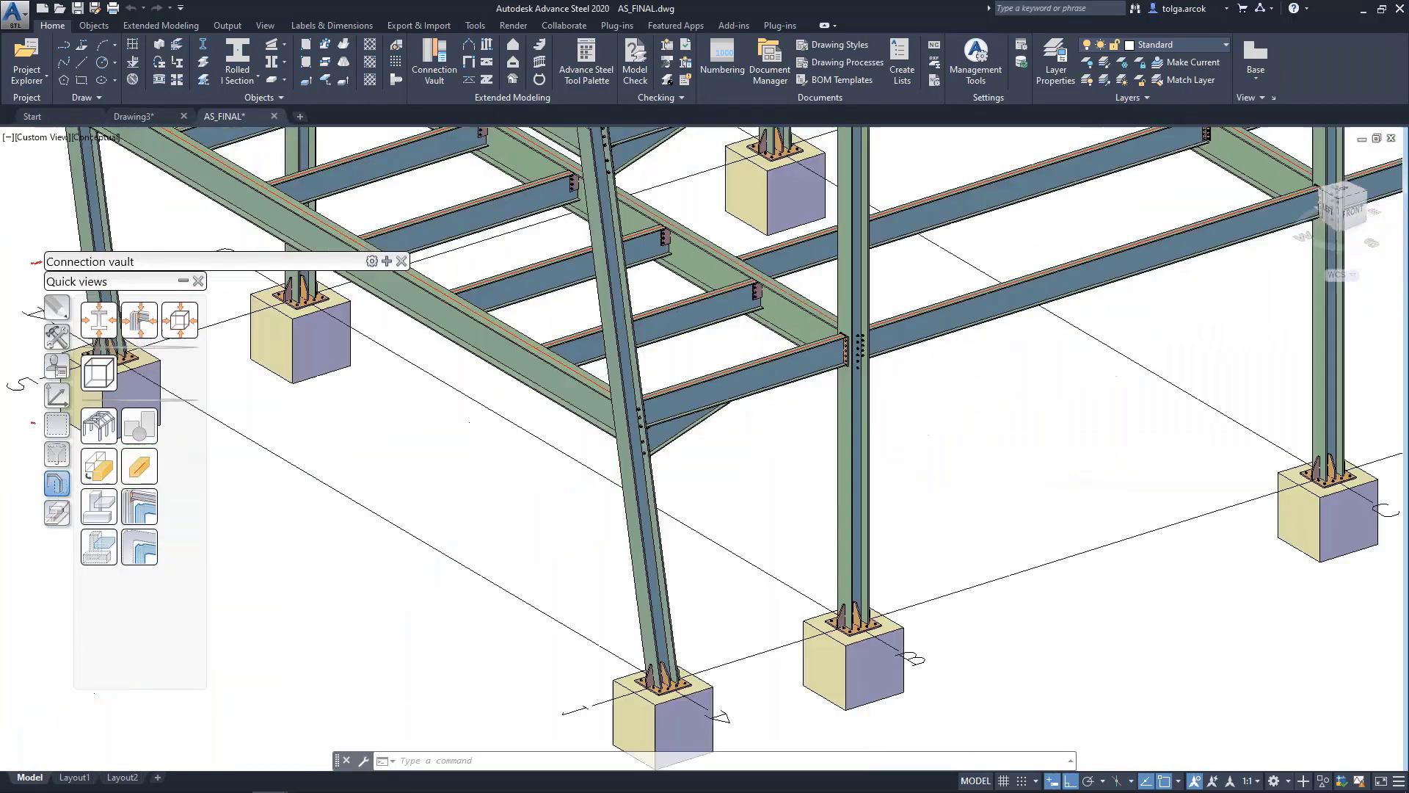
pyautogui.click(722, 308)
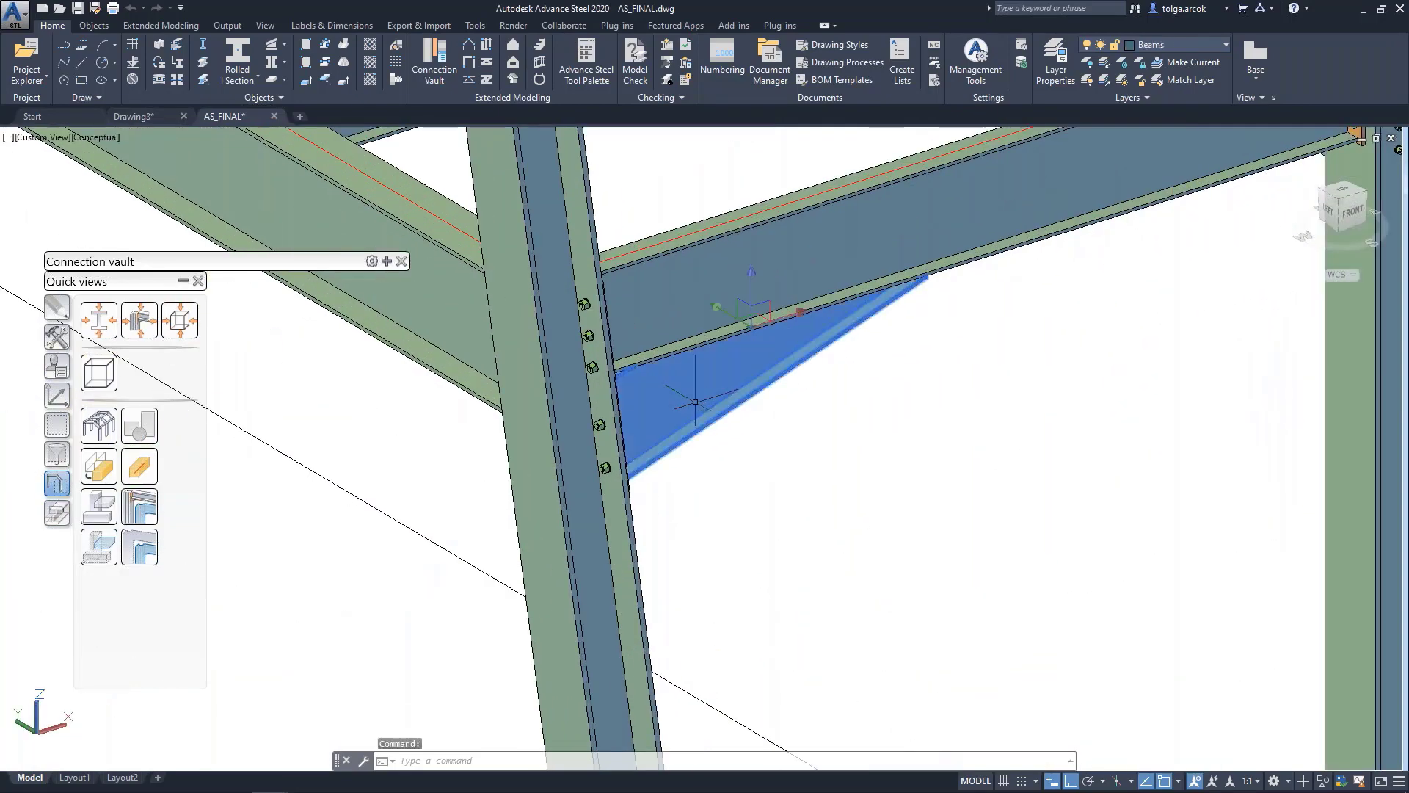
pyautogui.moveTo(723, 308)
pyautogui.keyDown('shift'); pyautogui.mouseDown(button='middle')
pyautogui.moveTo(896, 425)
pyautogui.moveTo(575, 433)
pyautogui.mouseUp(button='middle'); pyautogui.keyUp('shift')
pyautogui.press('Escape')
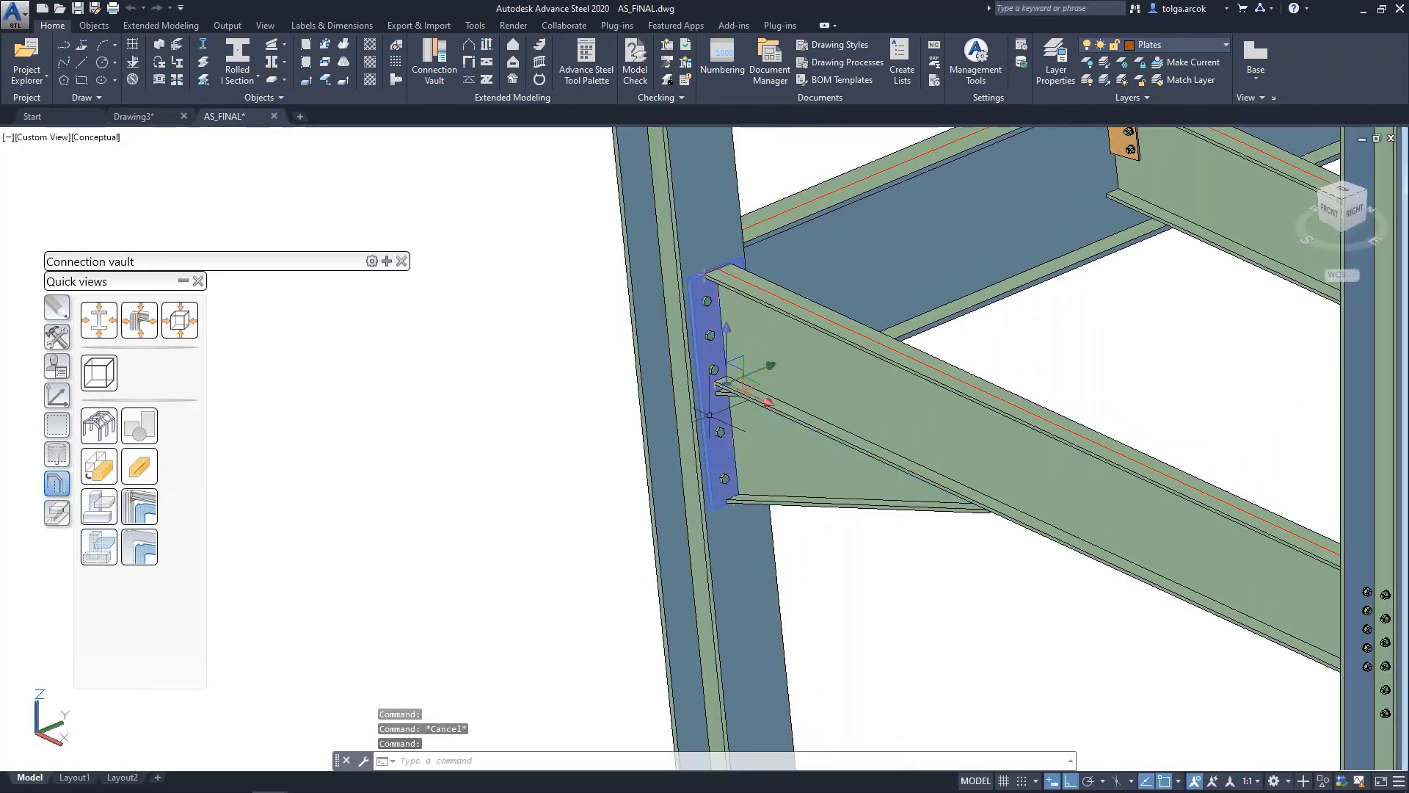
pyautogui.rightClick(709, 415)
pyautogui.click(772, 559)
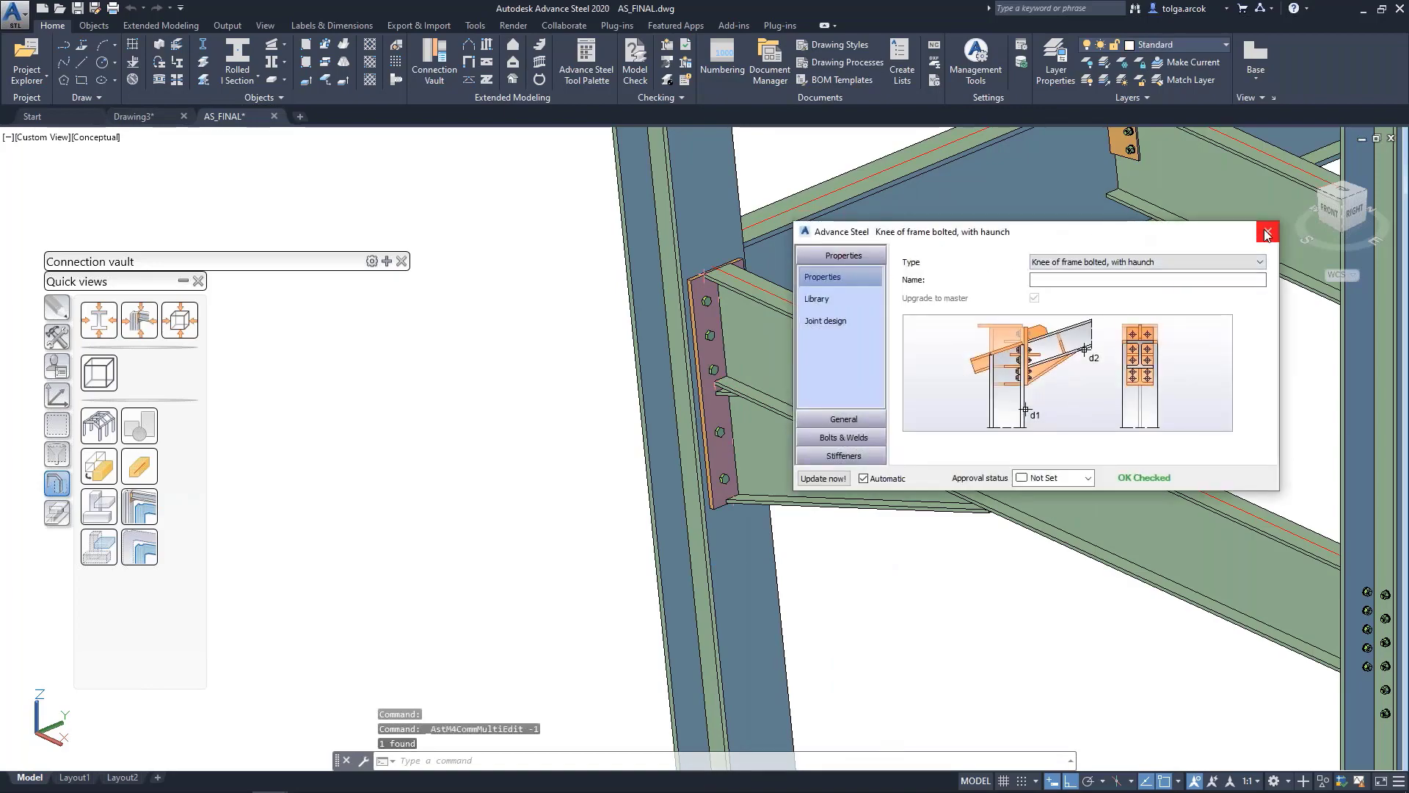
pyautogui.click(1267, 235)
pyautogui.scroll(-5, 984, 311)
# Zoom to the beam-column end plate and open its Advance Joint Properties
pyautogui.scroll(-5, 734, 380)
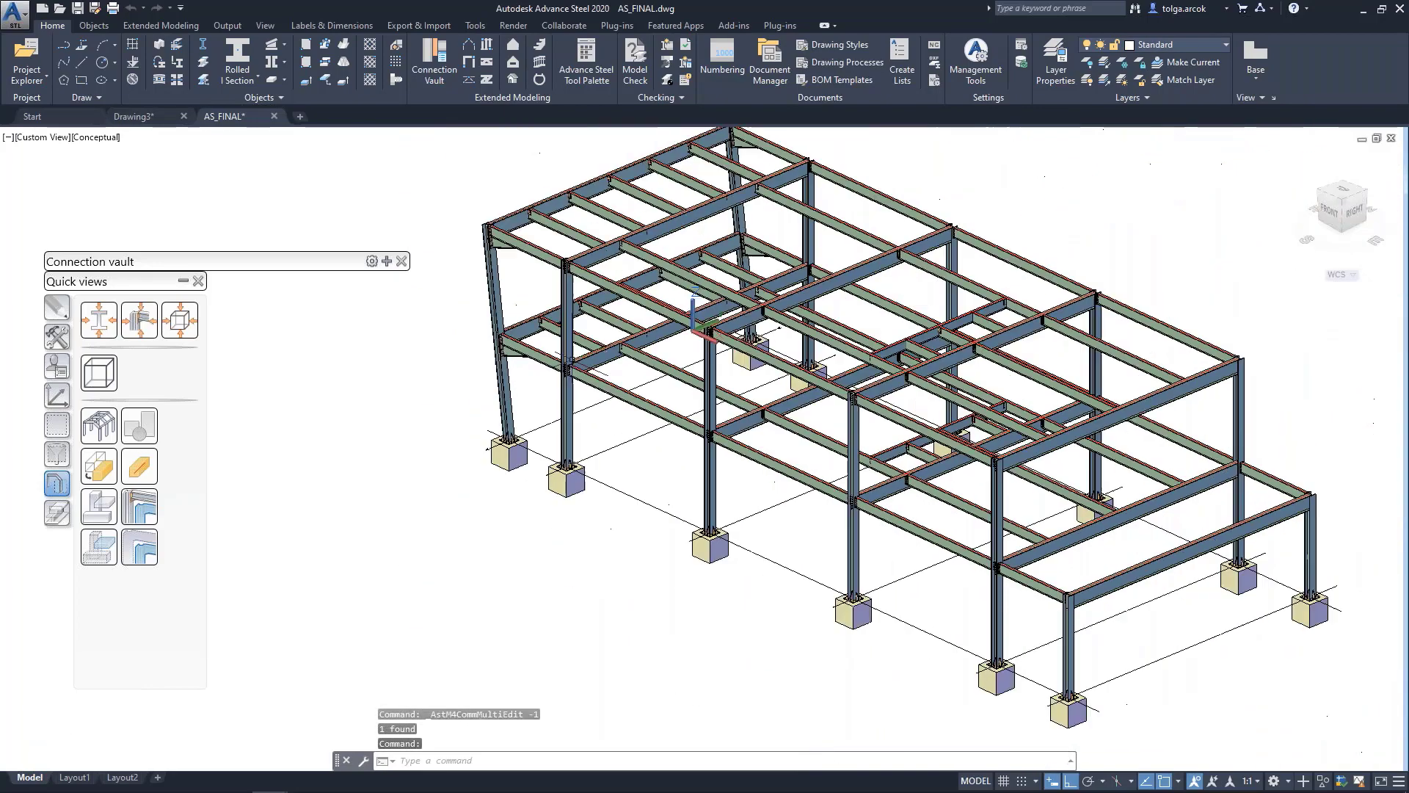
pyautogui.keyDown('shift'); pyautogui.moveTo(733, 380); pyautogui.dragTo(675, 452, button='middle'); pyautogui.keyUp('shift')
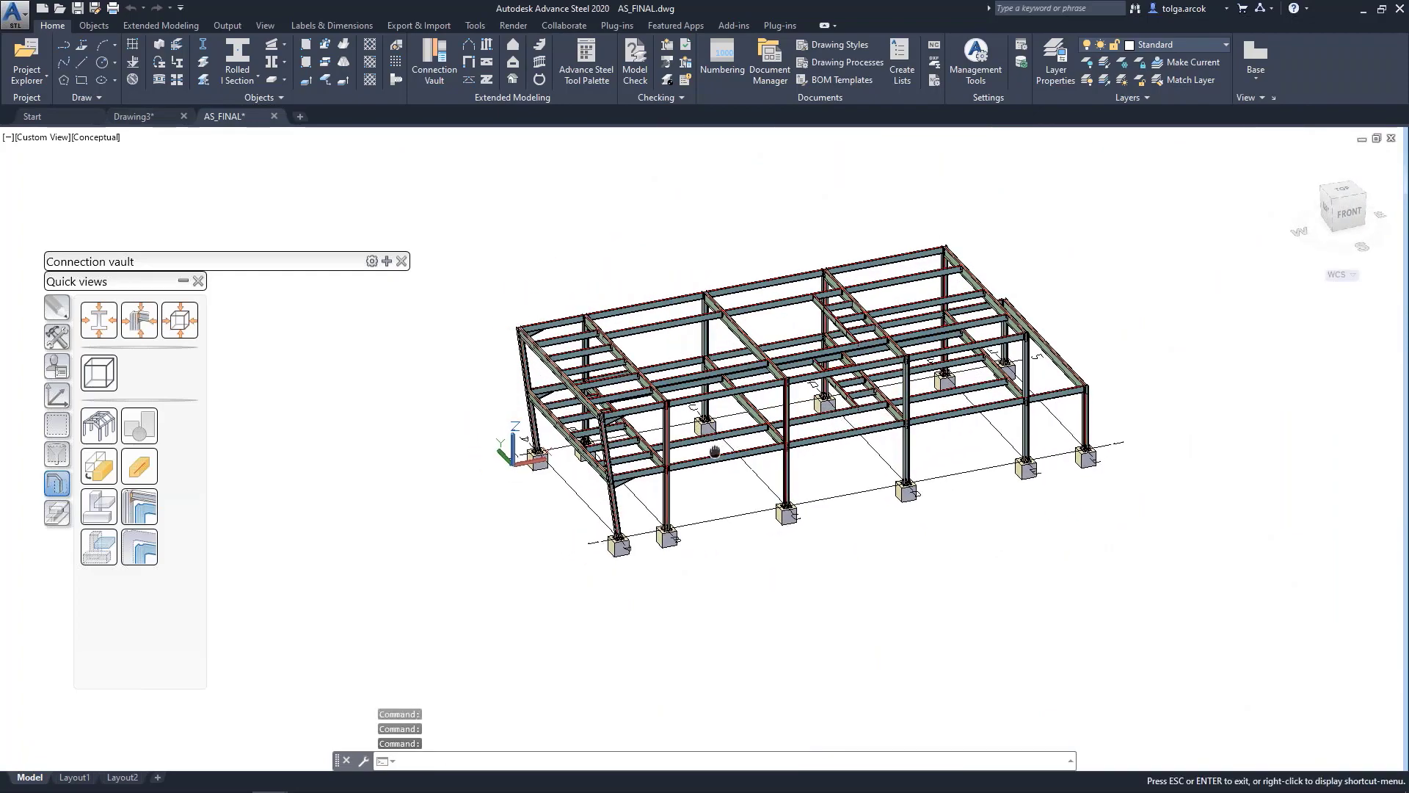
pyautogui.scroll(10, 734, 396)
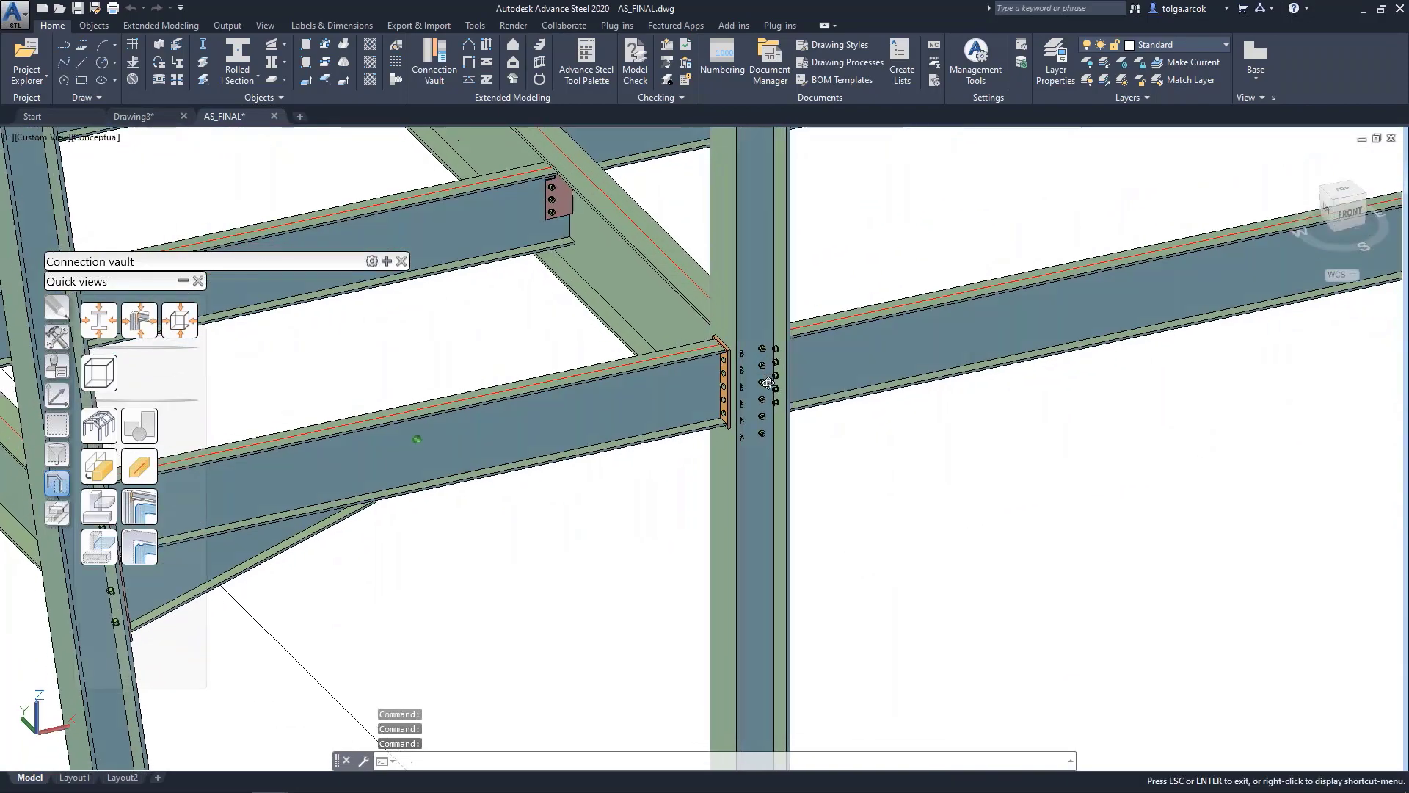
pyautogui.keyDown('shift'); pyautogui.moveTo(767, 382); pyautogui.dragTo(785, 396, button='middle'); pyautogui.keyUp('shift')
pyautogui.scroll(1, 782, 395)
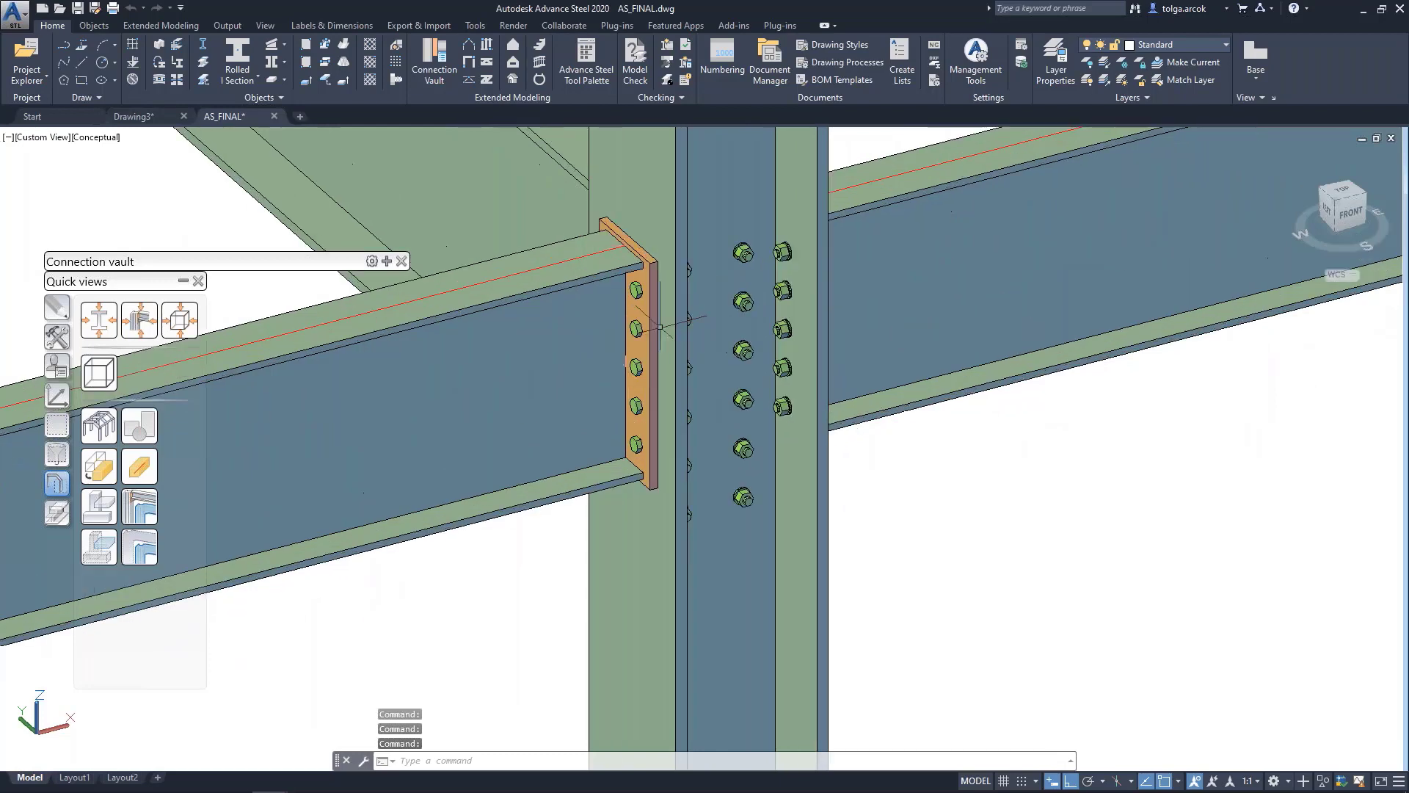
pyautogui.scroll(1, 748, 367)
pyautogui.scroll(1, 719, 345)
pyautogui.scroll(1, 697, 323)
pyautogui.click(690, 318)
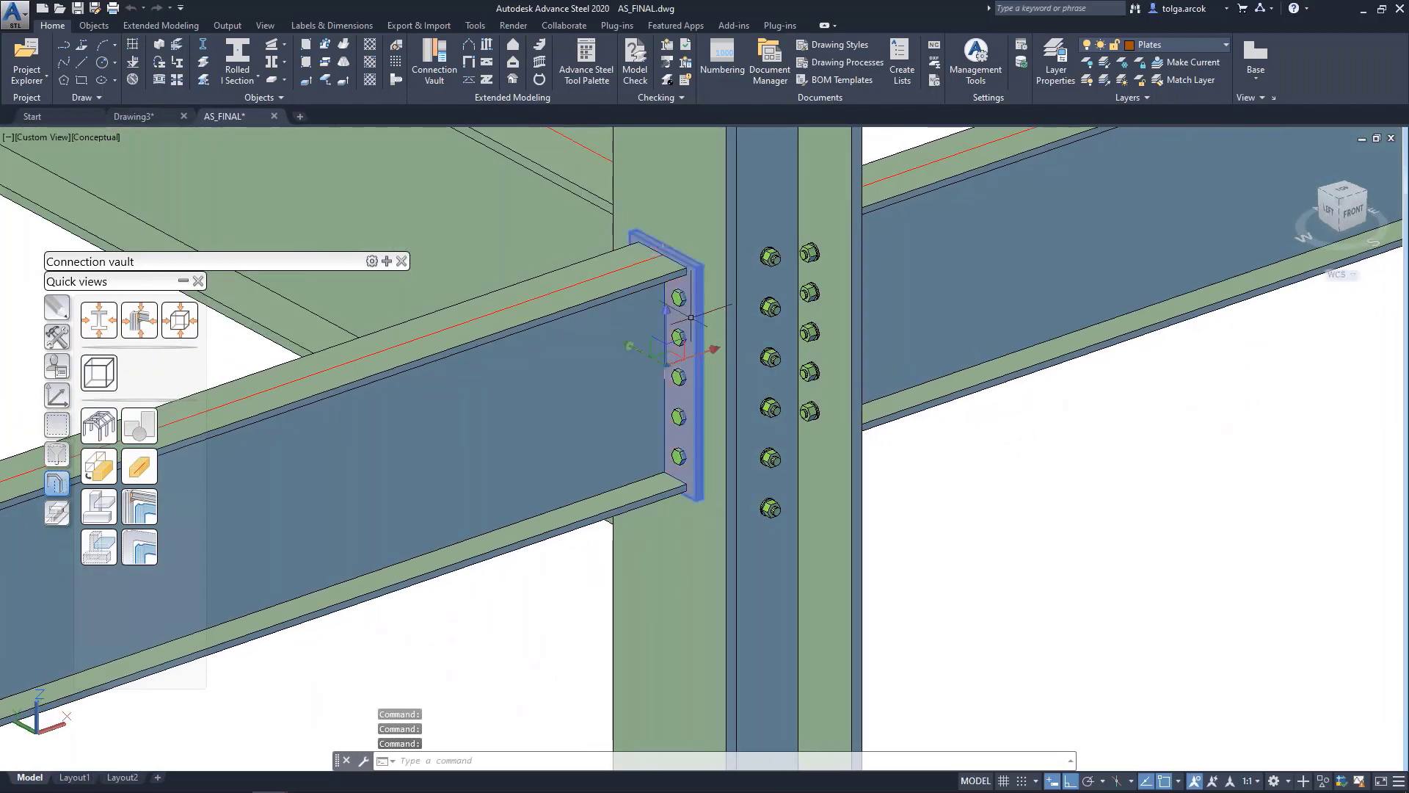
pyautogui.rightClick(695, 315)
pyautogui.rightClick(695, 289)
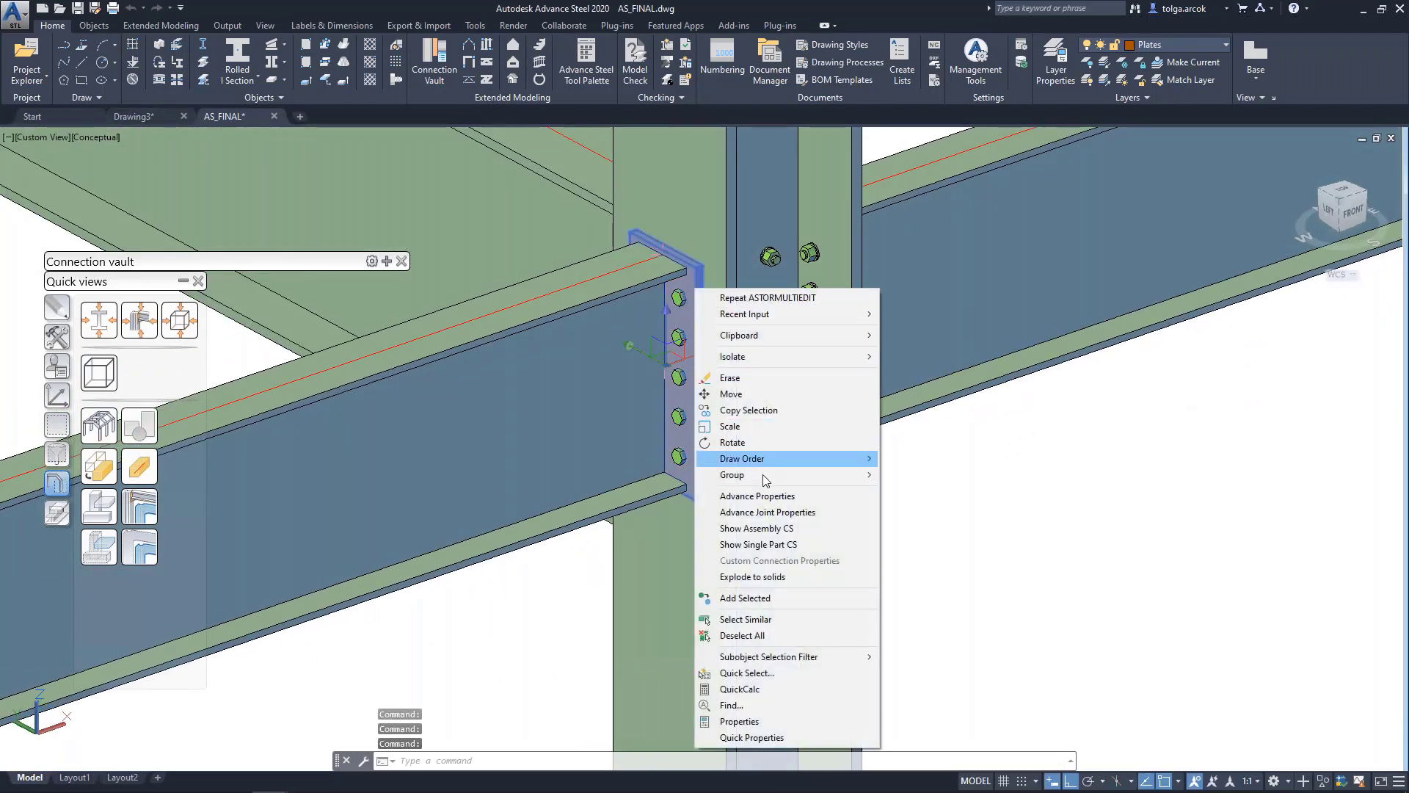
pyautogui.click(763, 511)
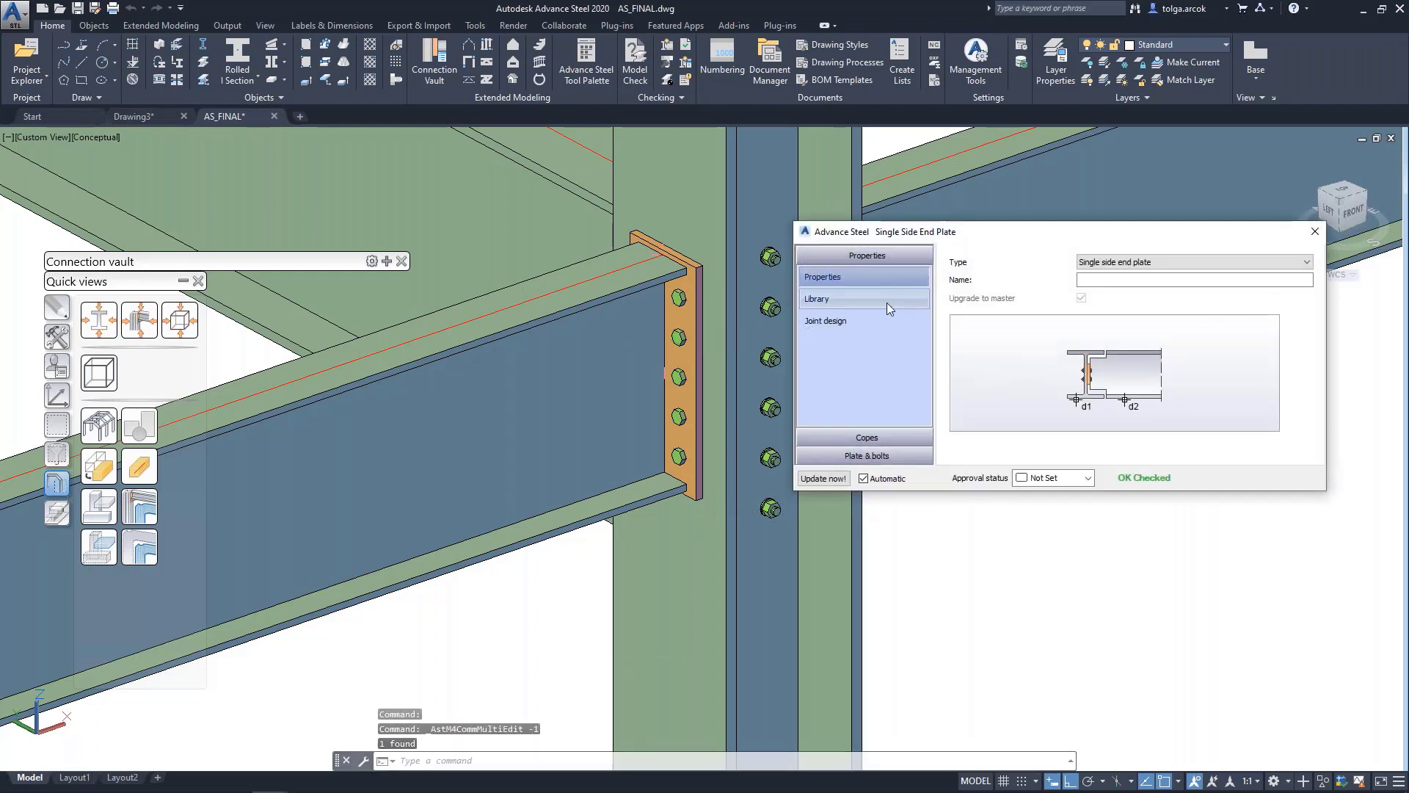
# Under Joint design keep AISC, untick Use load cases, set V to 10000 N, check and request the report
pyautogui.click(848, 321)
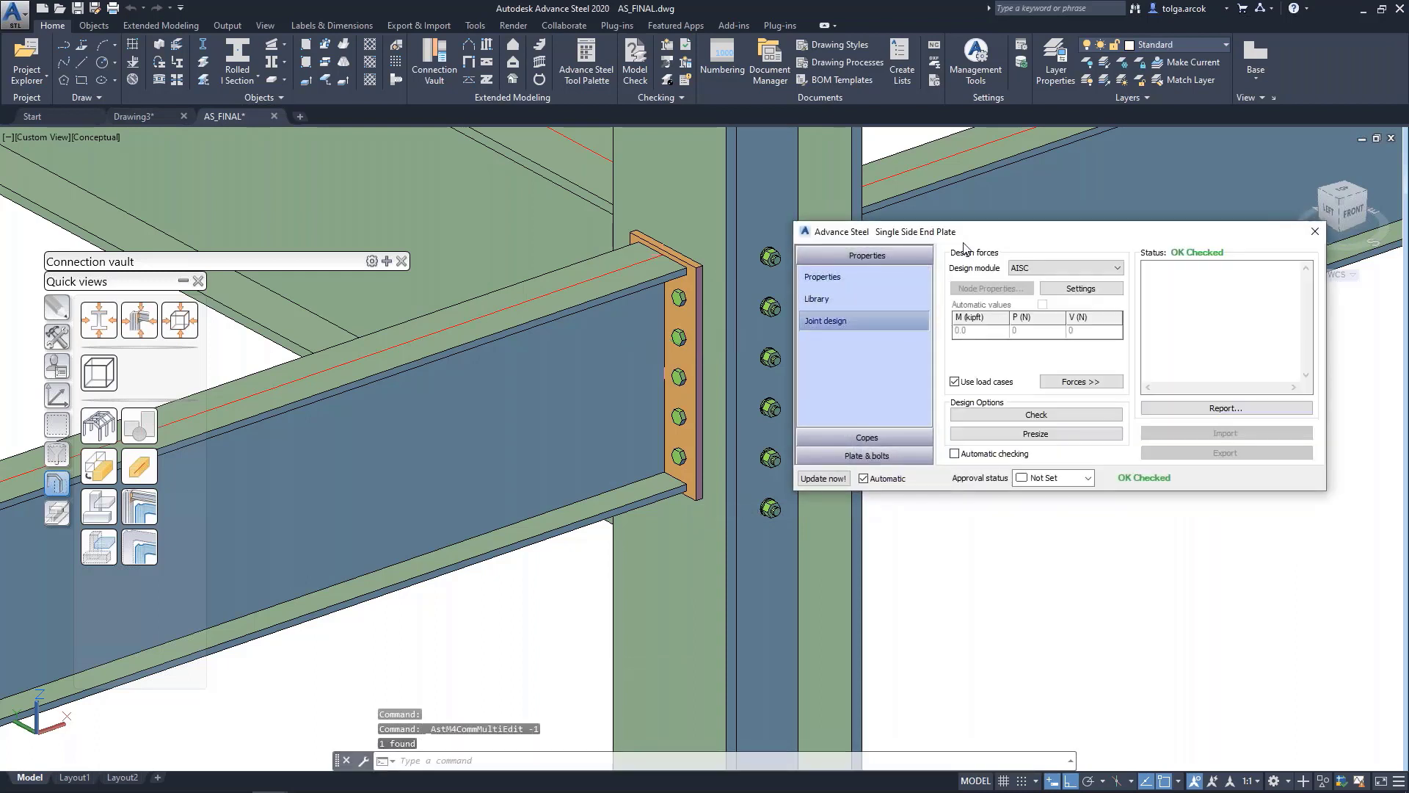
pyautogui.moveTo(1003, 230); pyautogui.dragTo(1021, 218)
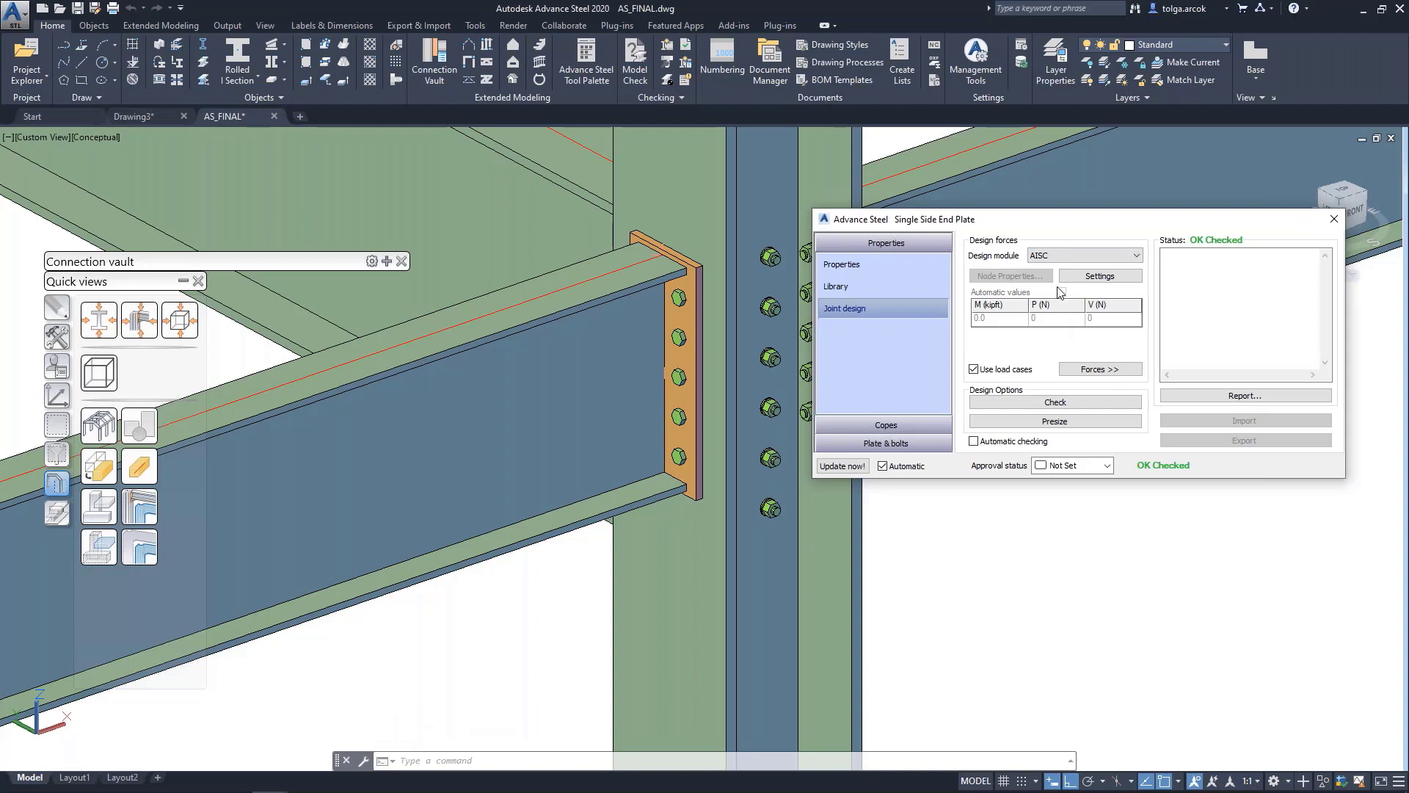
pyautogui.click(1054, 260)
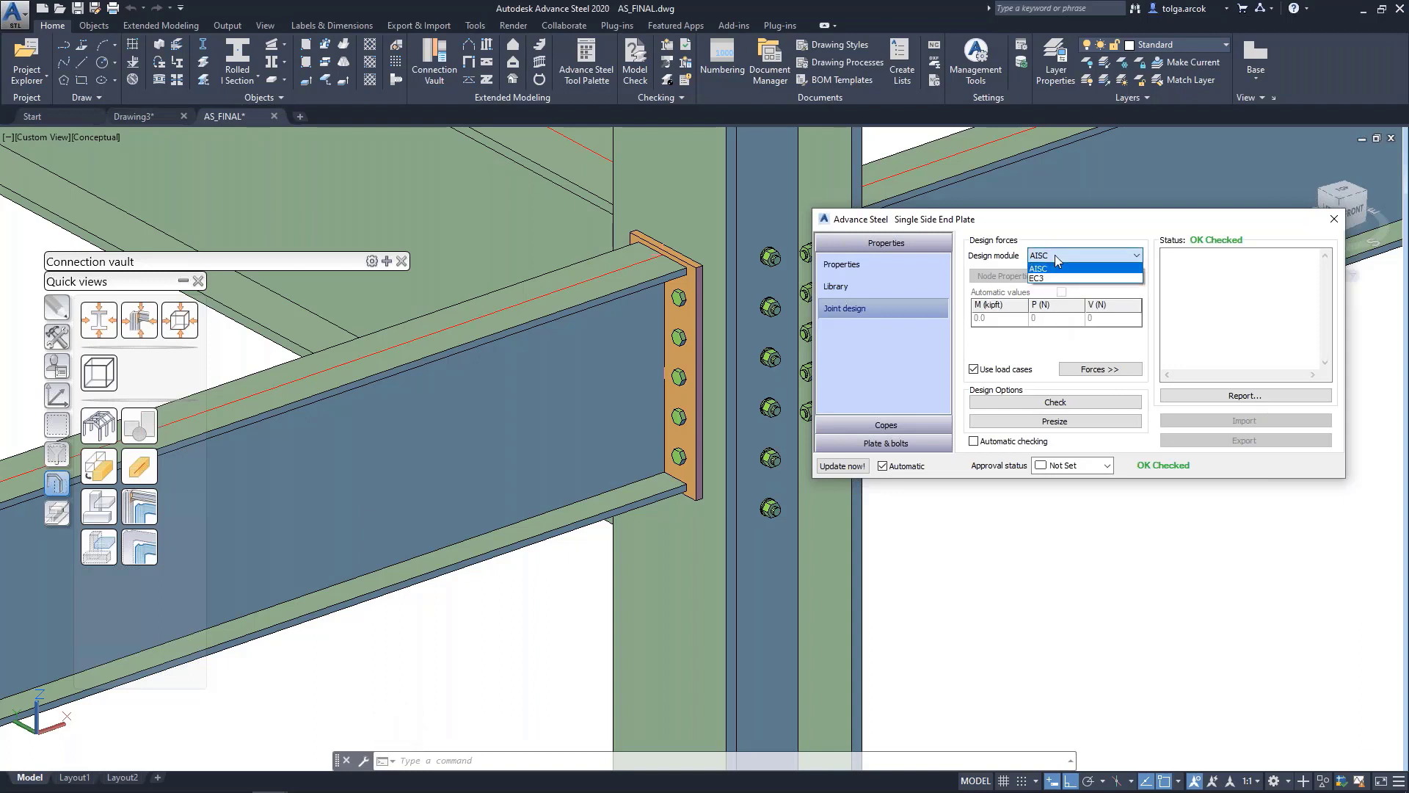
pyautogui.click(1059, 262)
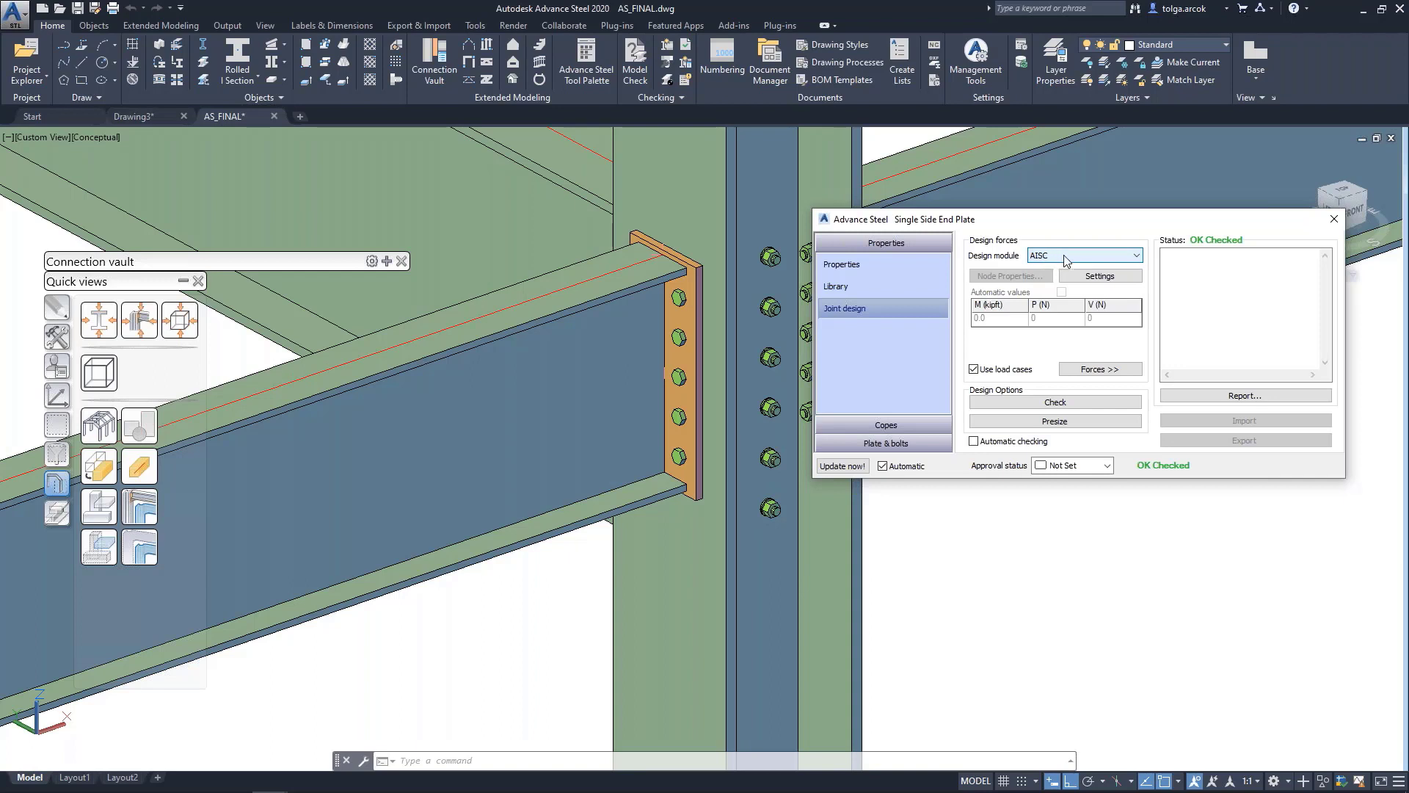
pyautogui.click(1011, 370)
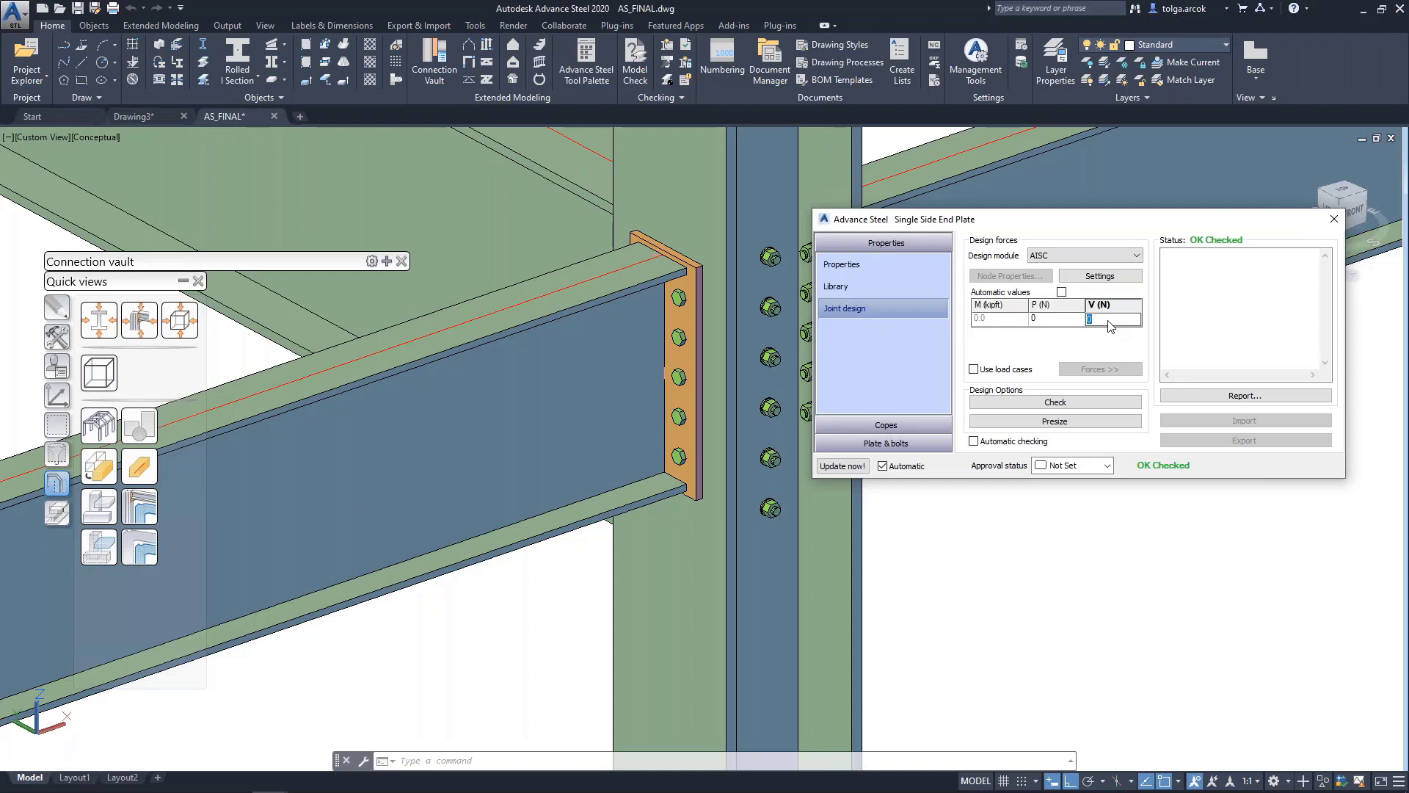
pyautogui.write('10000')
pyautogui.click(1084, 402)
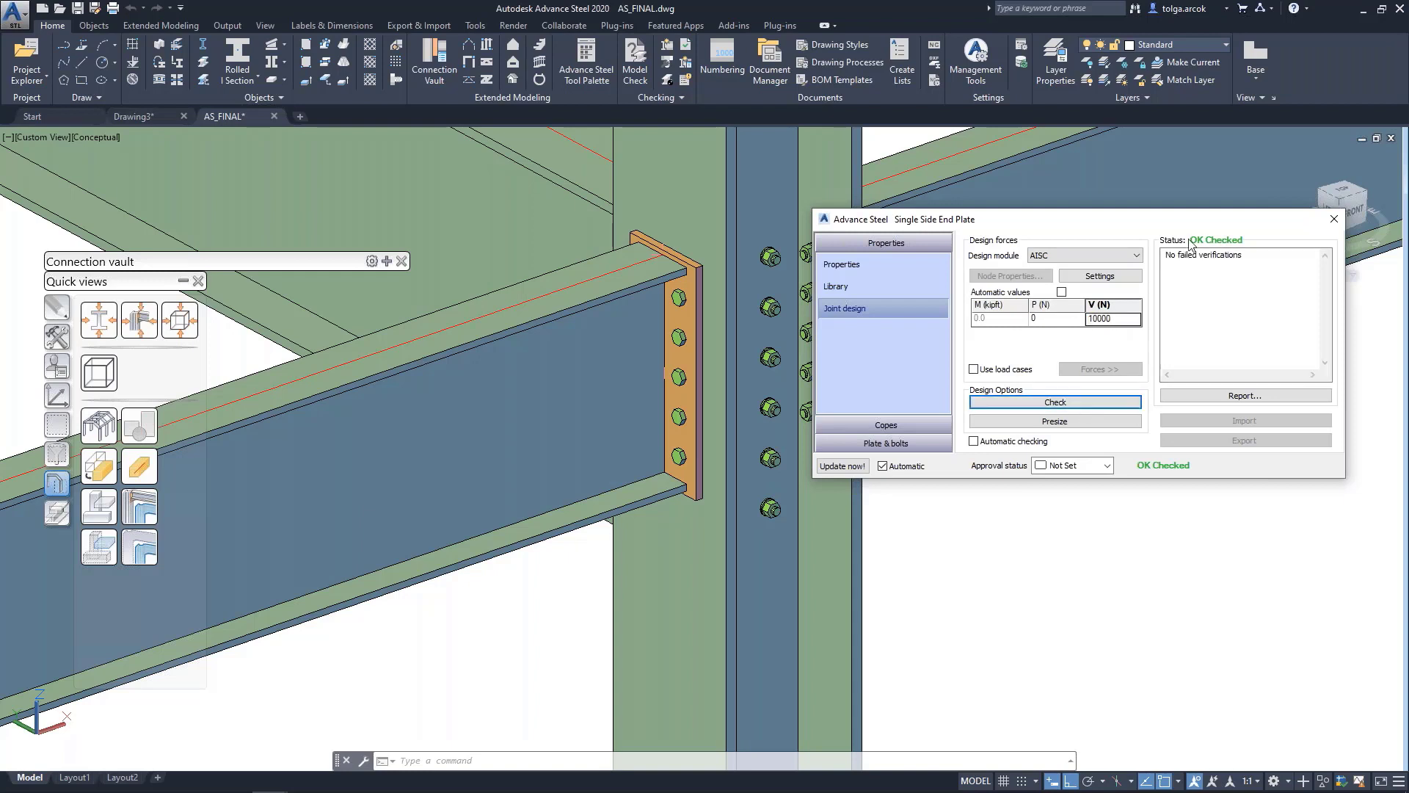
pyautogui.click(1256, 397)
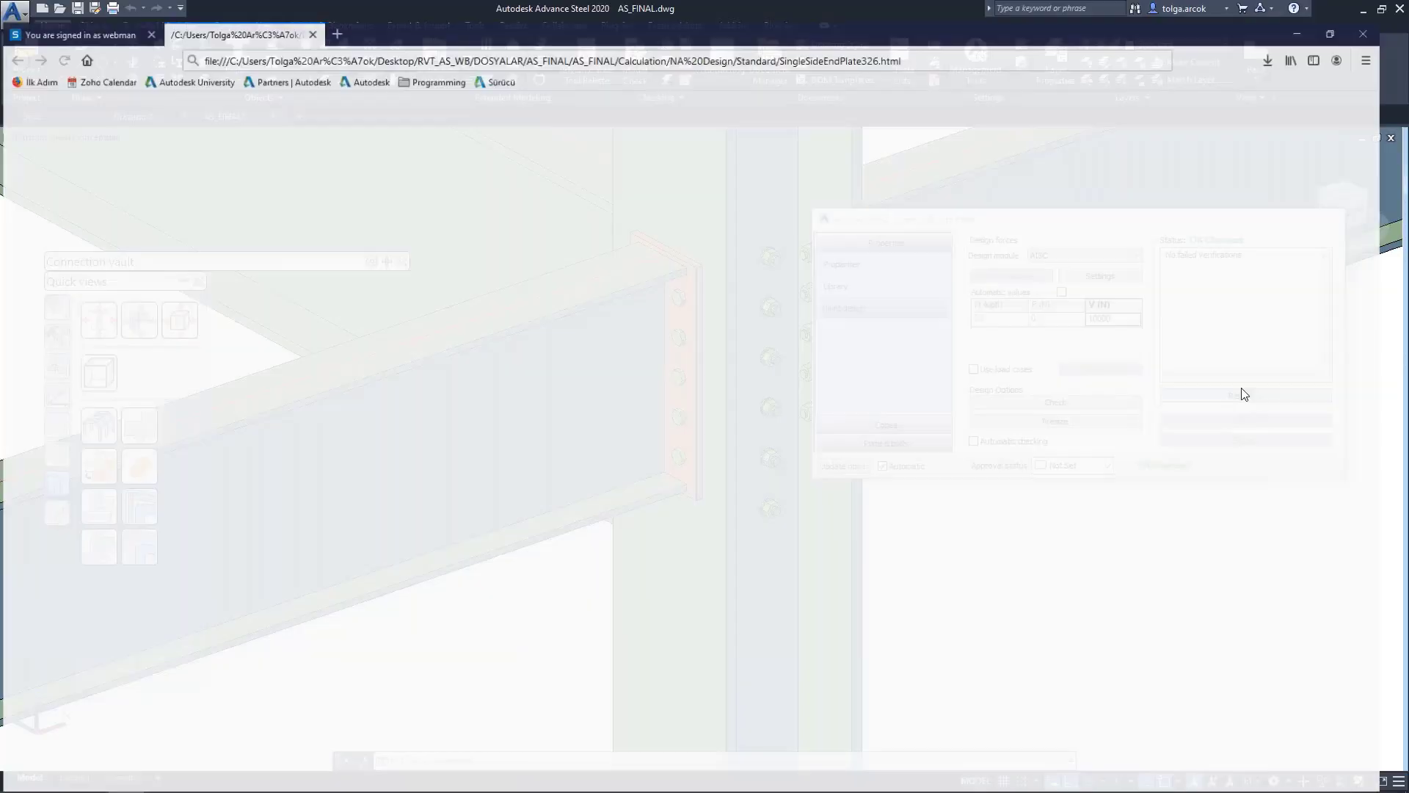
# Scroll the AISC report down to its passing conclusion, highlighting the Weld Strength heading
pyautogui.scroll(-1, 687, 375)
pyautogui.scroll(-8, 687, 376)
pyautogui.scroll(-3, 690, 370)
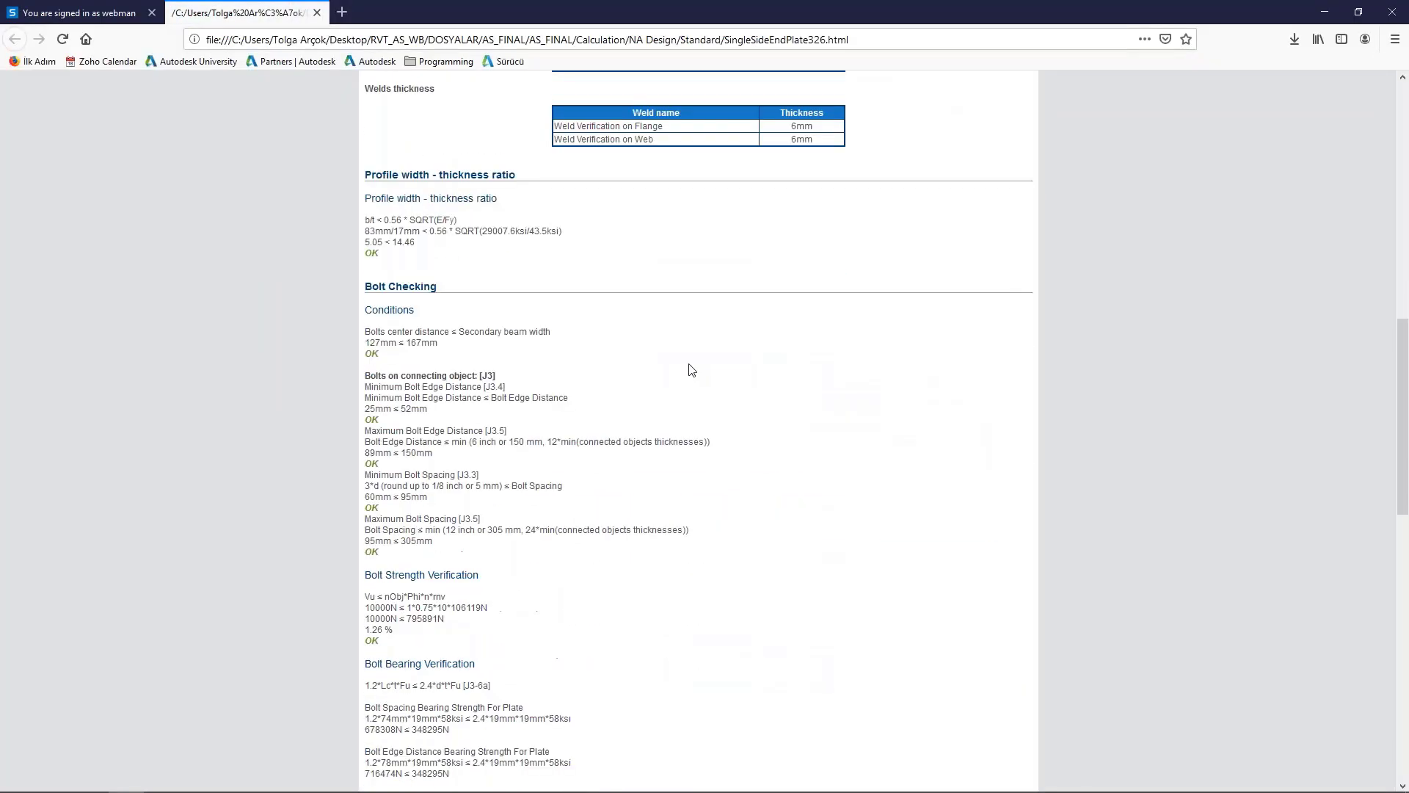
pyautogui.scroll(-1, 444, 360)
pyautogui.scroll(-1, 444, 360)
pyautogui.scroll(-2, 444, 359)
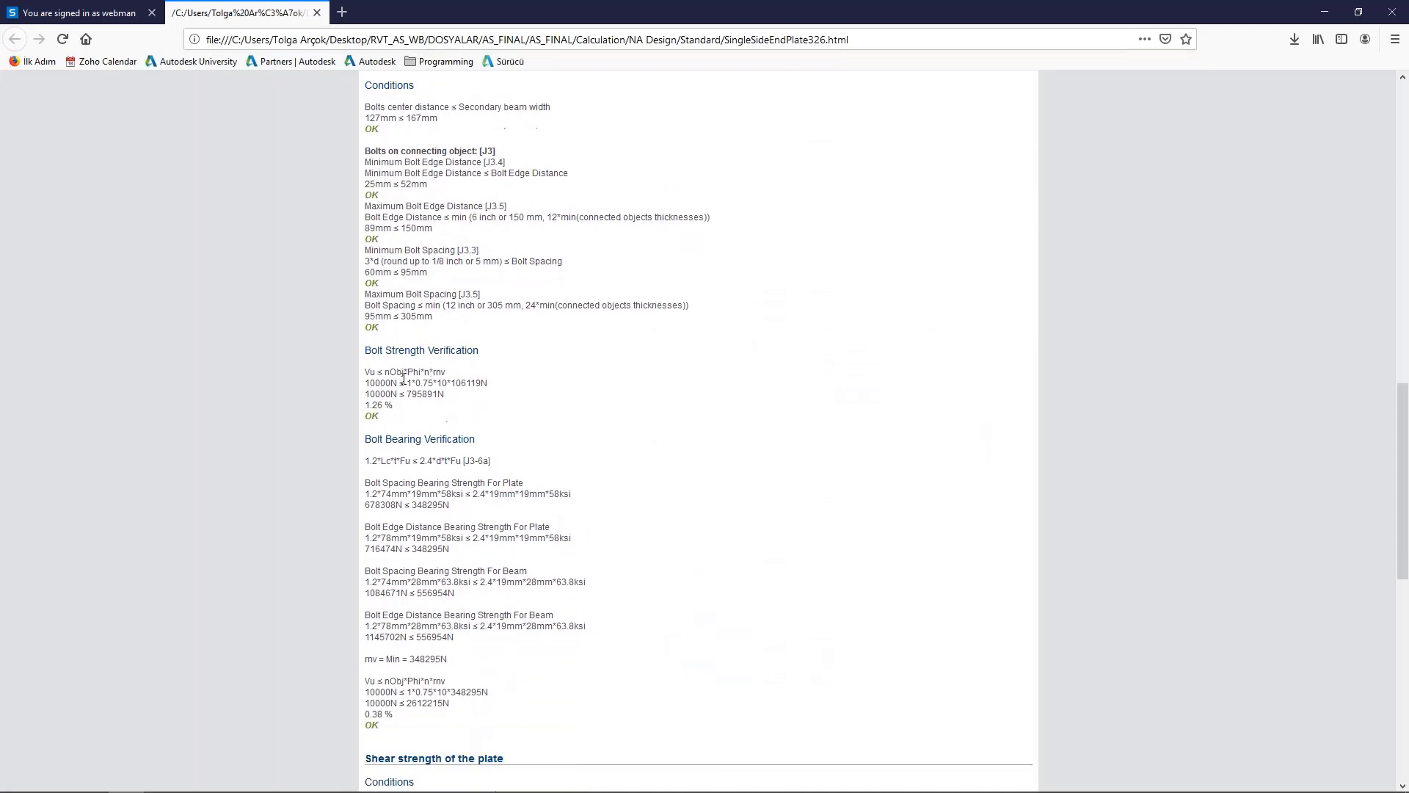
pyautogui.scroll(-2, 444, 360)
pyautogui.scroll(-1, 444, 359)
pyautogui.scroll(-3, 444, 359)
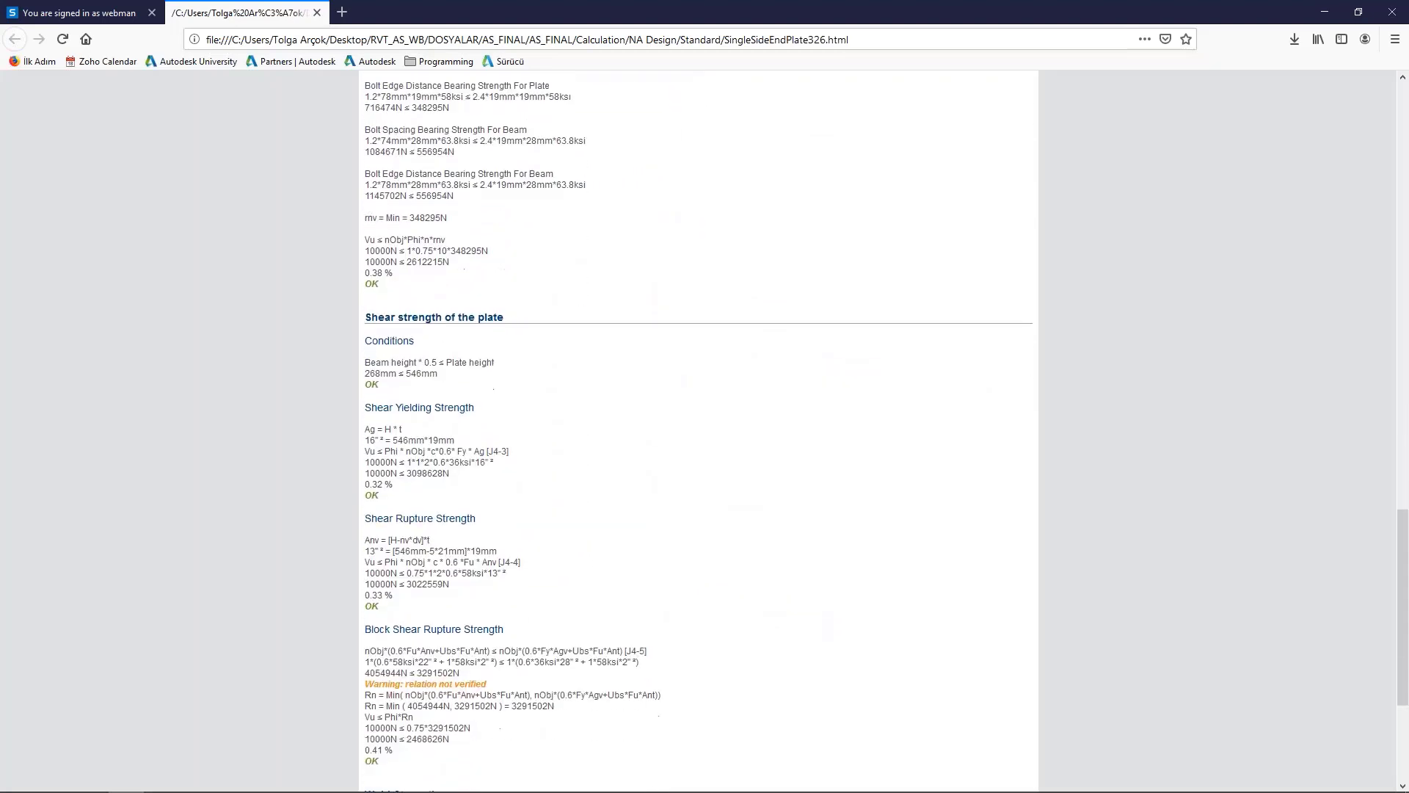
pyautogui.scroll(-2, 444, 359)
pyautogui.scroll(-2, 449, 402)
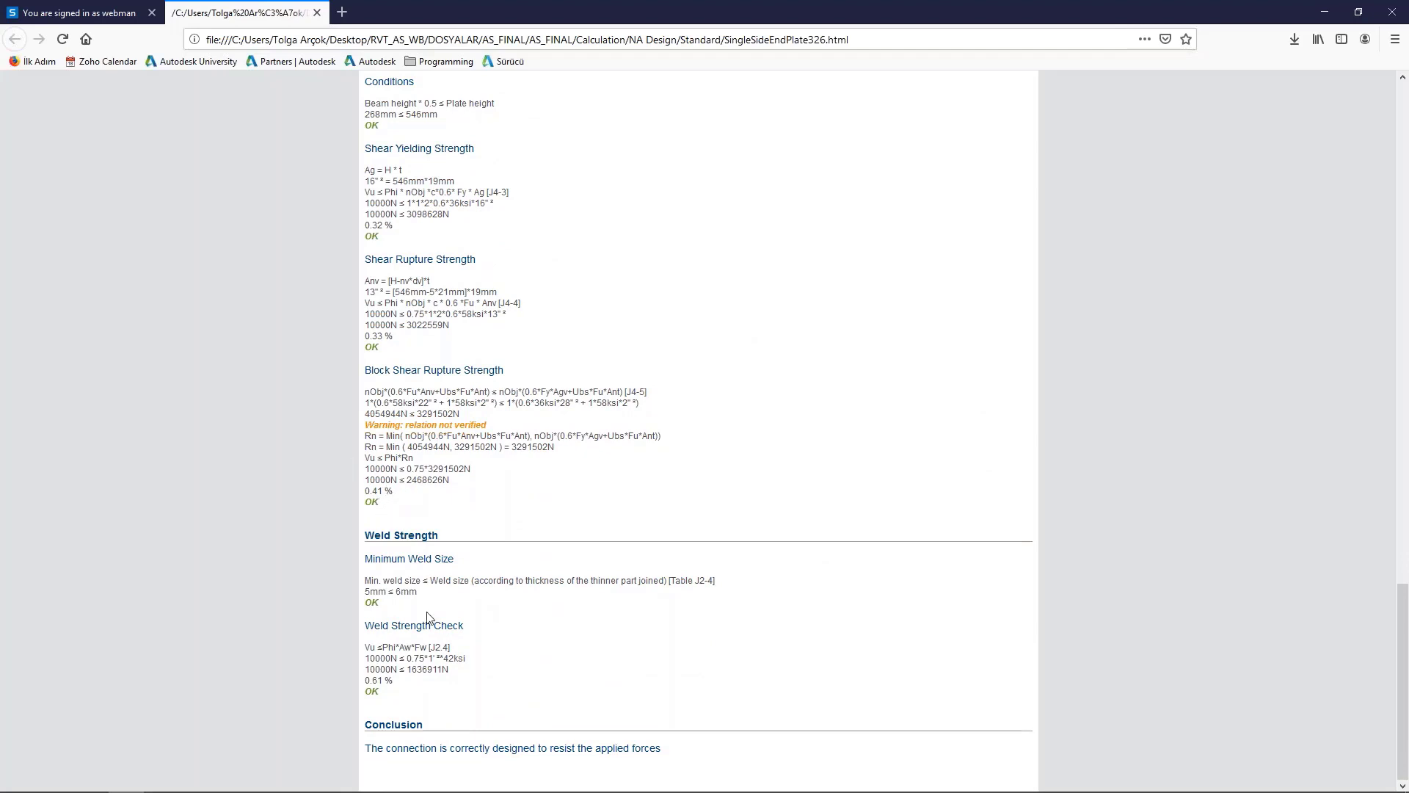
pyautogui.tripleClick(372, 547)
# Close the report tab and minimize Firefox, back to the joint's design code list
pyautogui.click(317, 12)
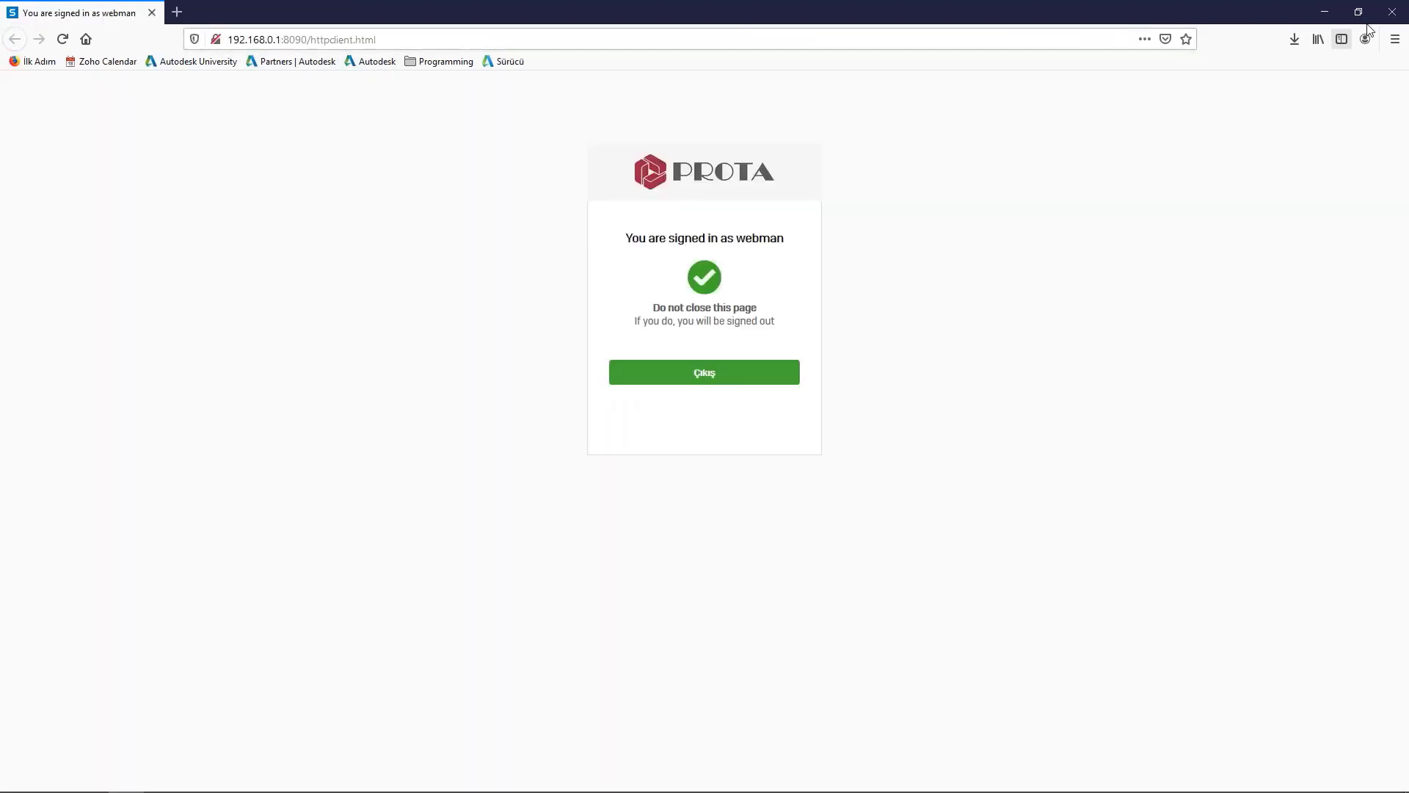
pyautogui.click(1324, 12)
pyautogui.click(1067, 257)
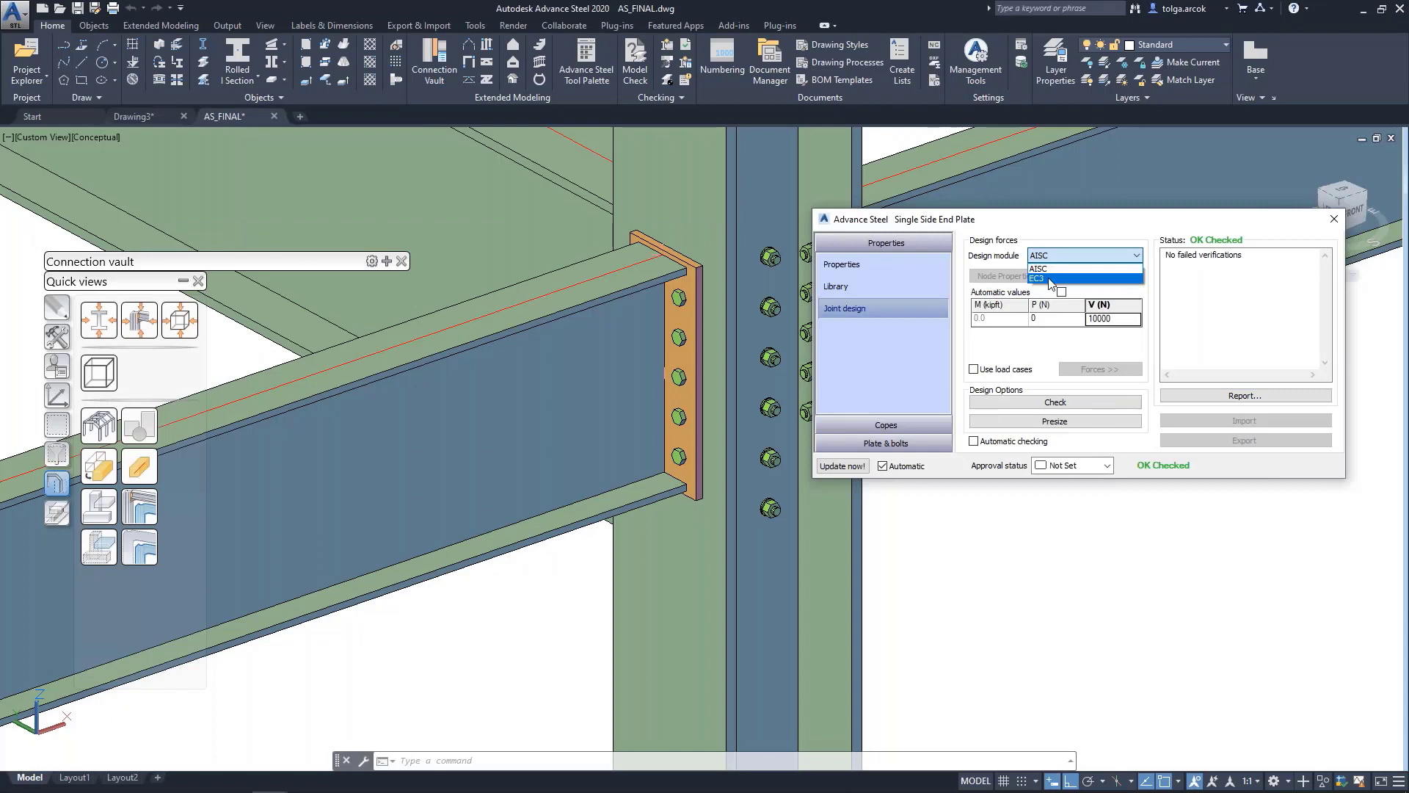
# Switch the design code to EC3 with 50000 N shear, check, and request the report
pyautogui.click(1058, 274)
pyautogui.click(1120, 317)
pyautogui.write('50000')
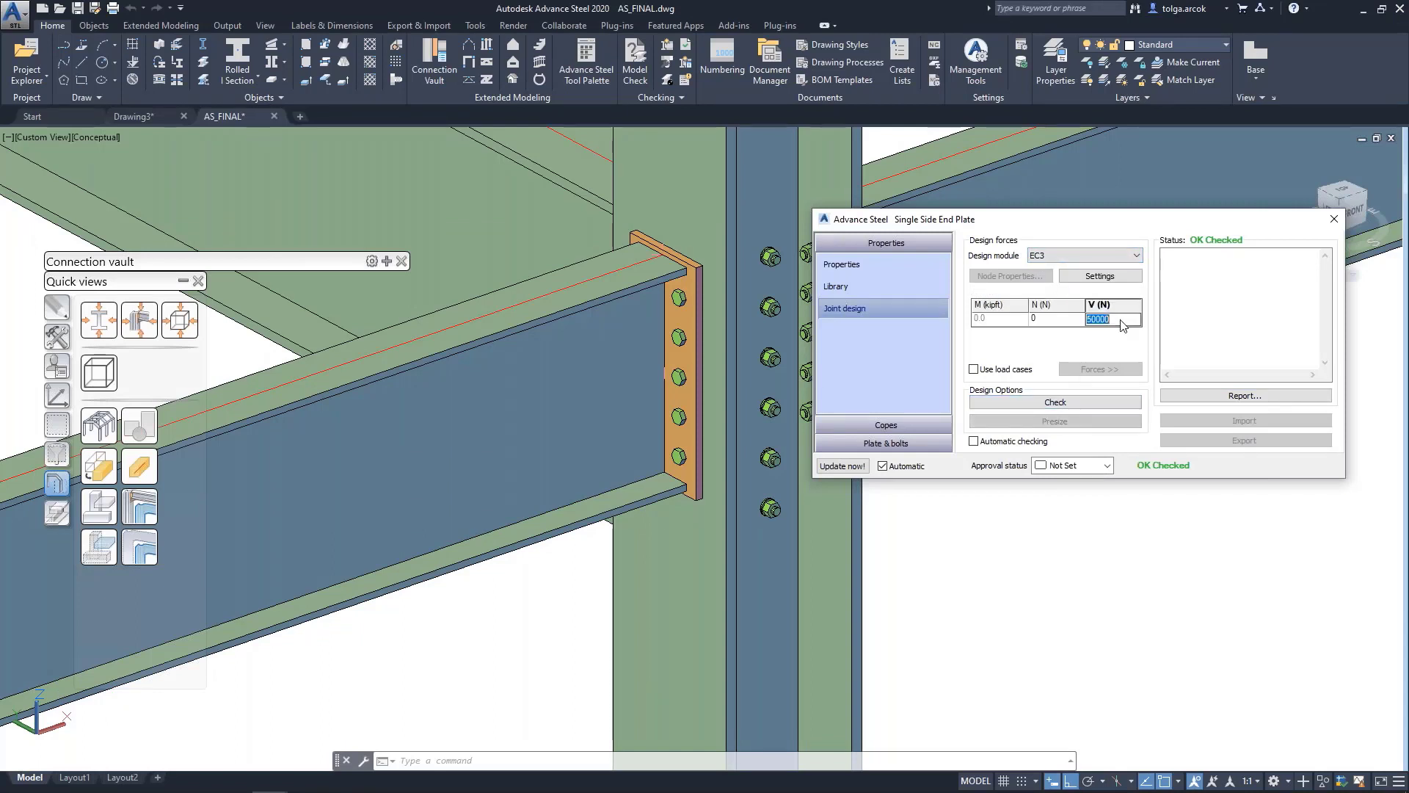
pyautogui.click(1067, 403)
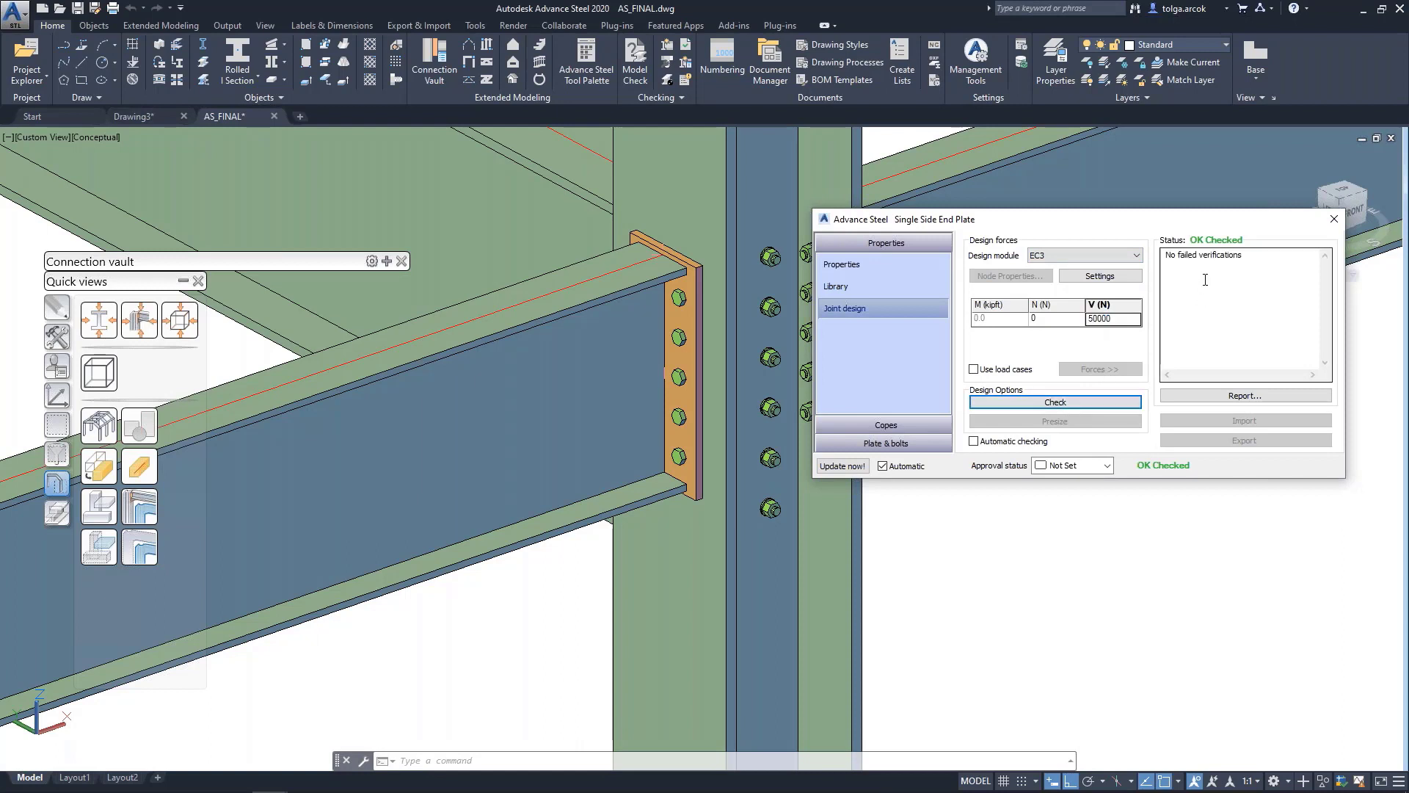
pyautogui.click(1238, 397)
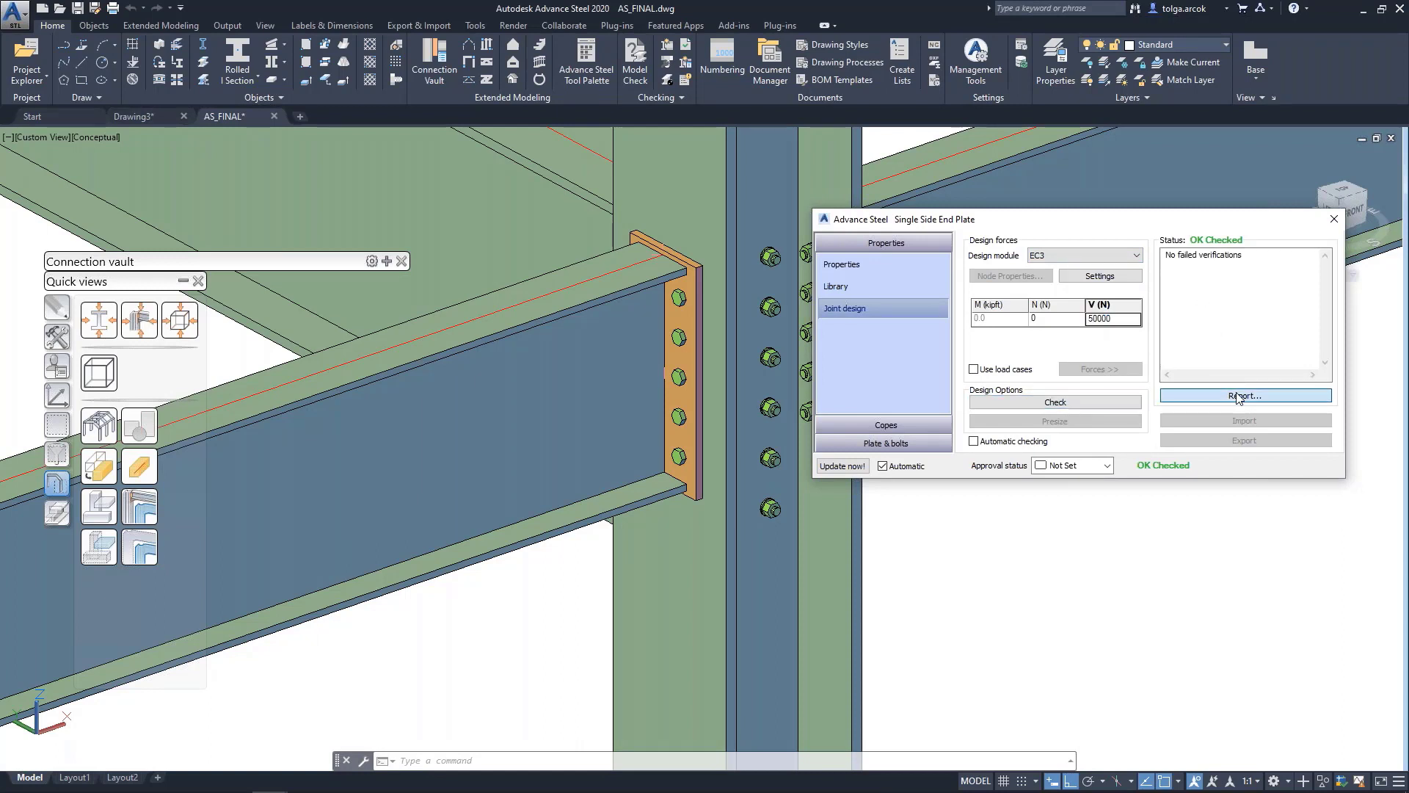
# Scroll the EC3 report to its passing conclusion, then close it and minimize Firefox
pyautogui.scroll(-10, 697, 440)
pyautogui.scroll(-5, 636, 377)
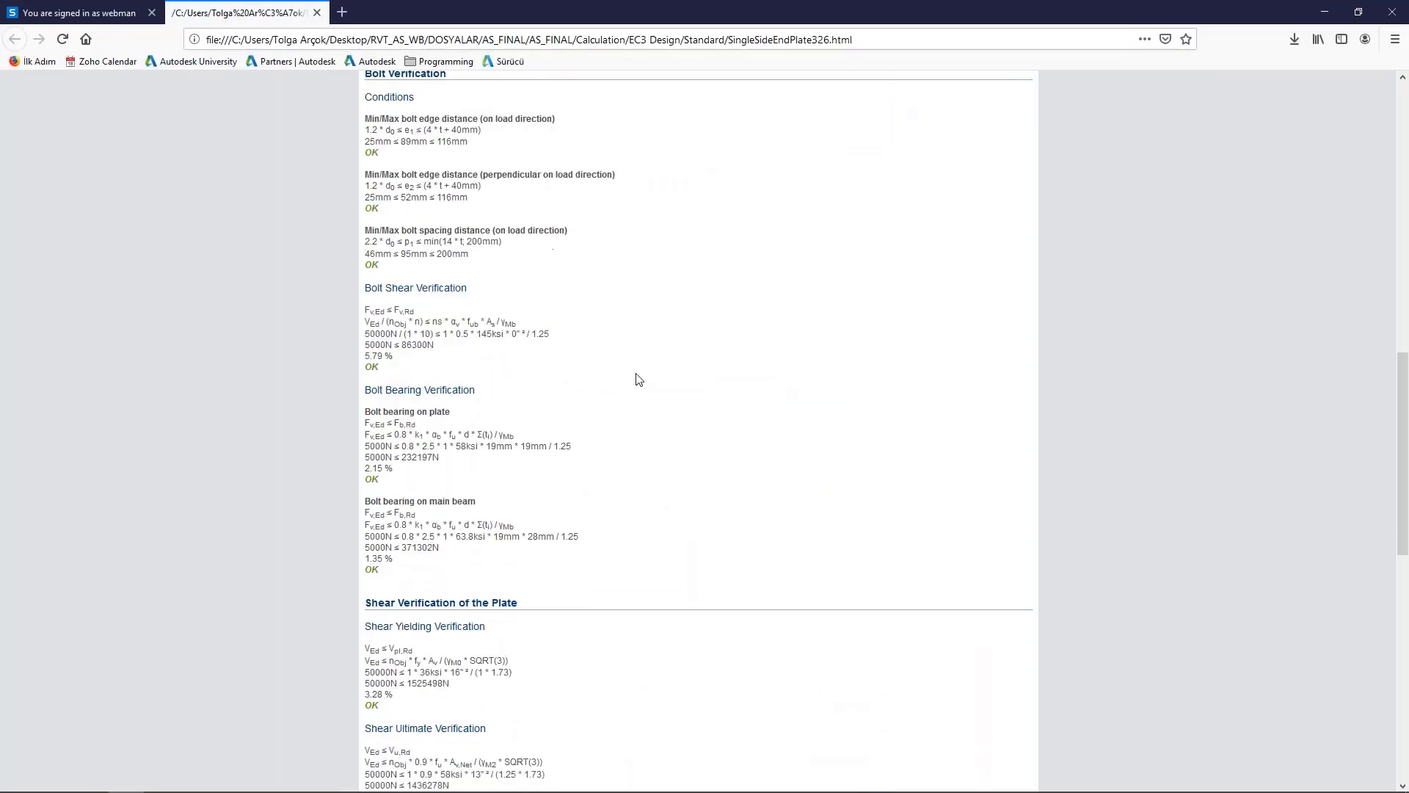
pyautogui.scroll(-5, 636, 377)
pyautogui.scroll(-4, 637, 380)
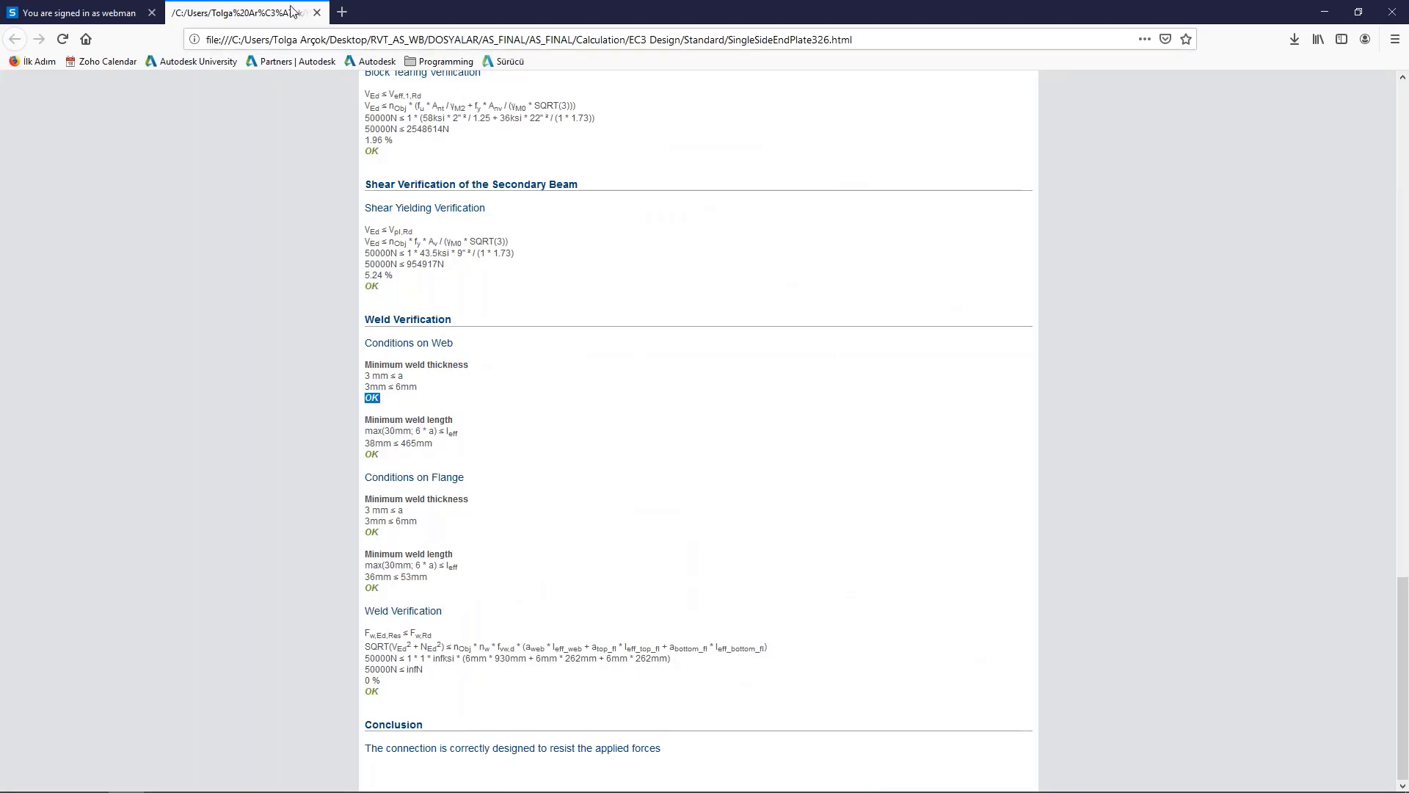
pyautogui.click(317, 13)
pyautogui.click(1326, 12)
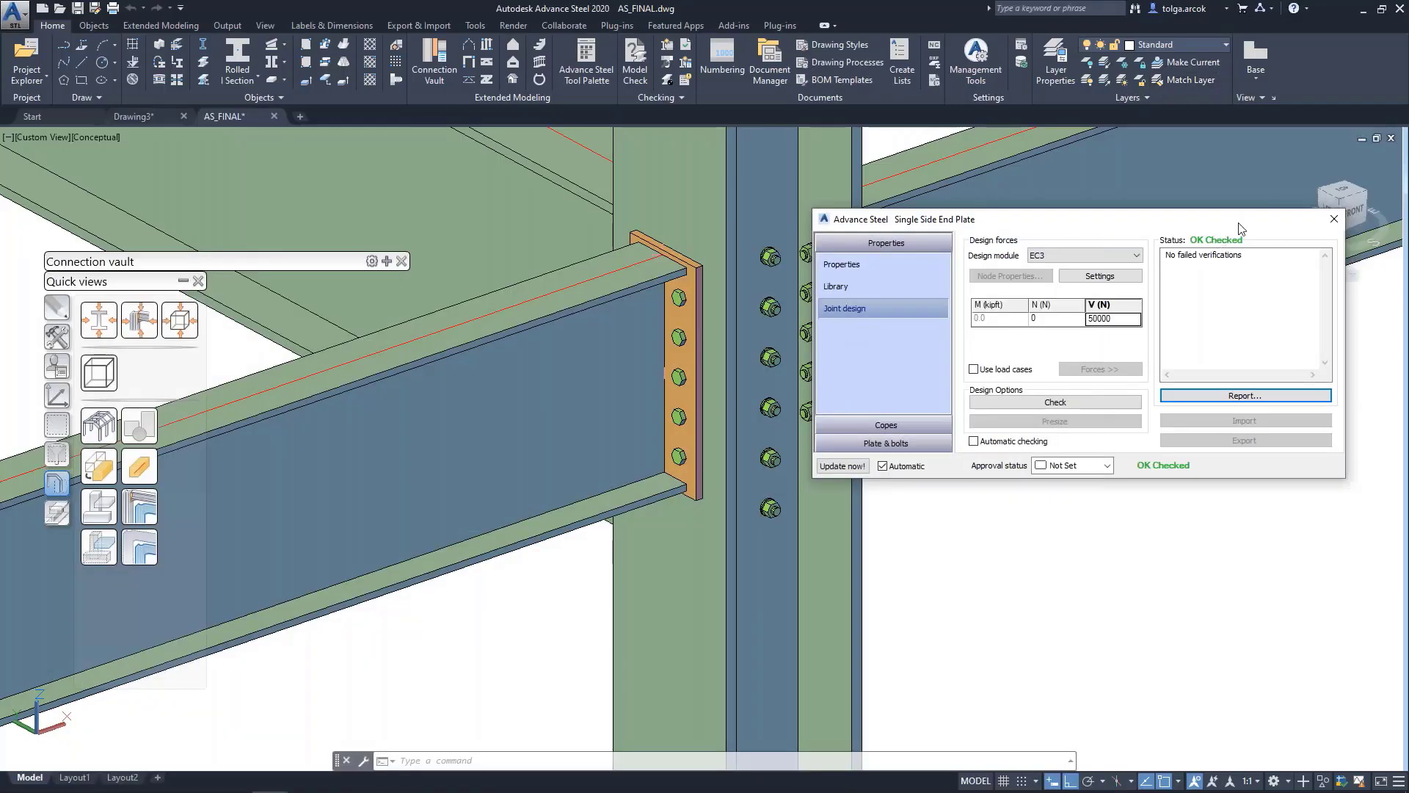
# Close the Single Side End Plate dialog, zoom out and dismiss the snap menu
pyautogui.click(1330, 219)
pyautogui.scroll(-3, 756, 462)
pyautogui.scroll(-3, 757, 462)
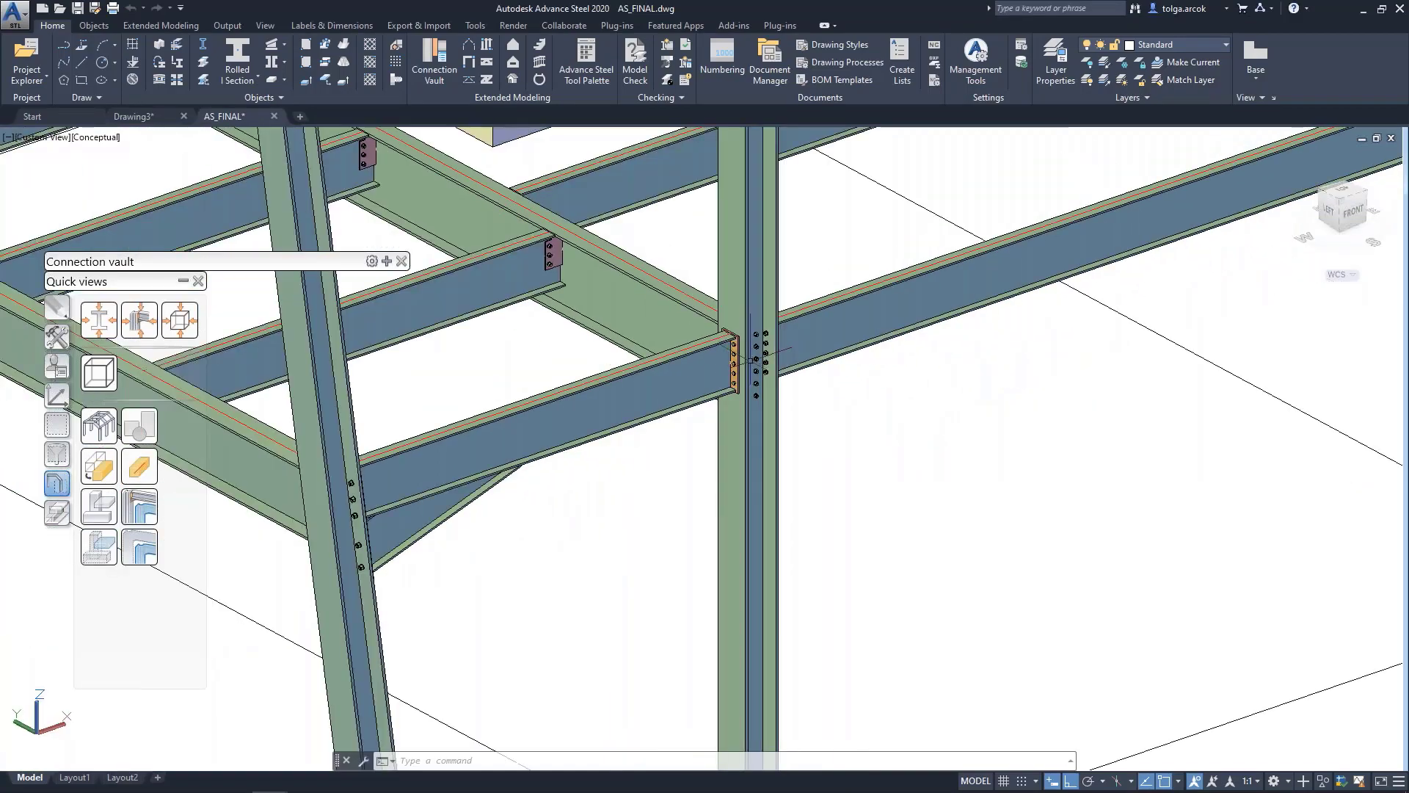
pyautogui.scroll(-3, 756, 463)
pyautogui.scroll(-3, 757, 462)
pyautogui.scroll(-3, 756, 462)
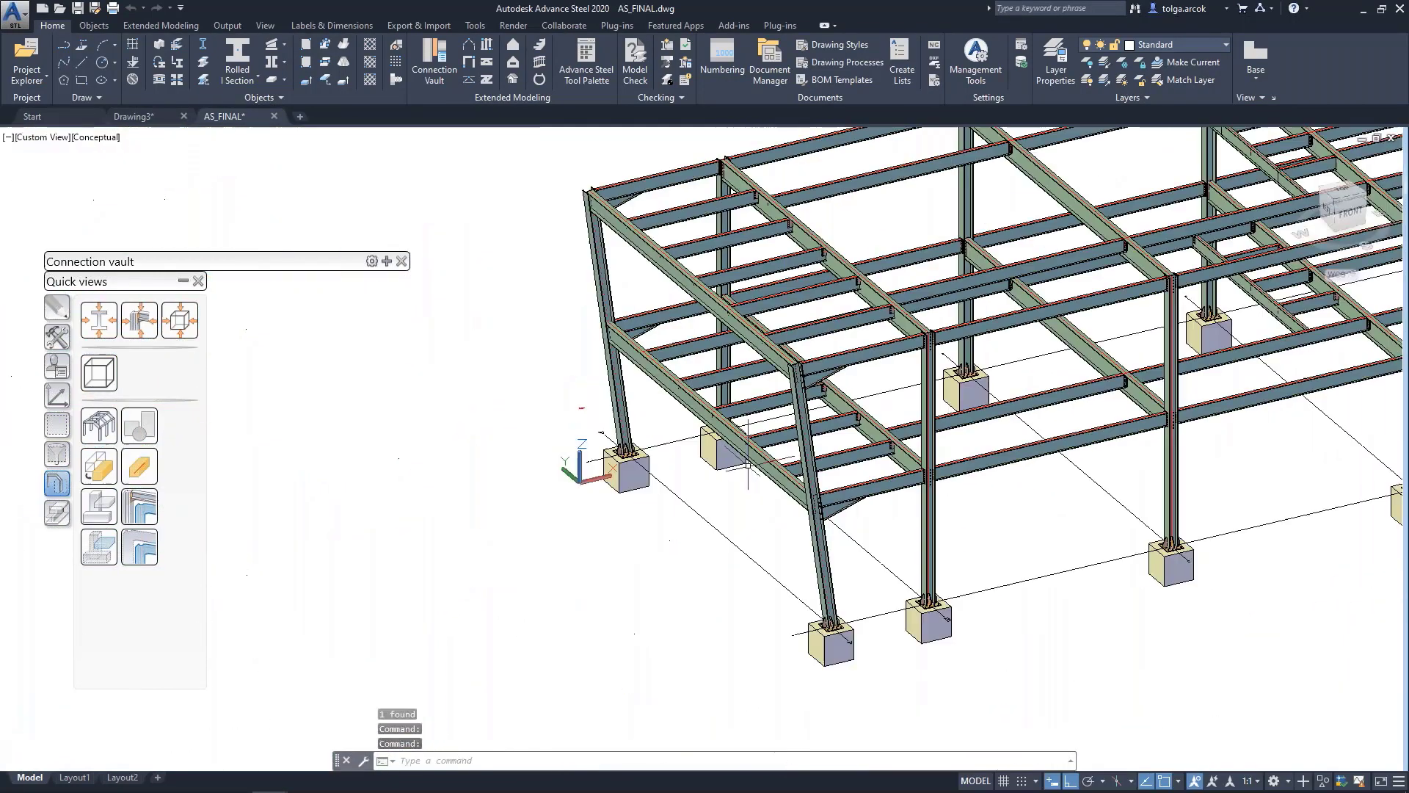
pyautogui.keyDown('shift'); pyautogui.rightClick(864, 478); pyautogui.keyUp('shift')
pyautogui.press('Escape')
# Pan and zoom the view to the upper floor edge beams
pyautogui.scroll(2, 994, 493)
pyautogui.scroll(1, 899, 515)
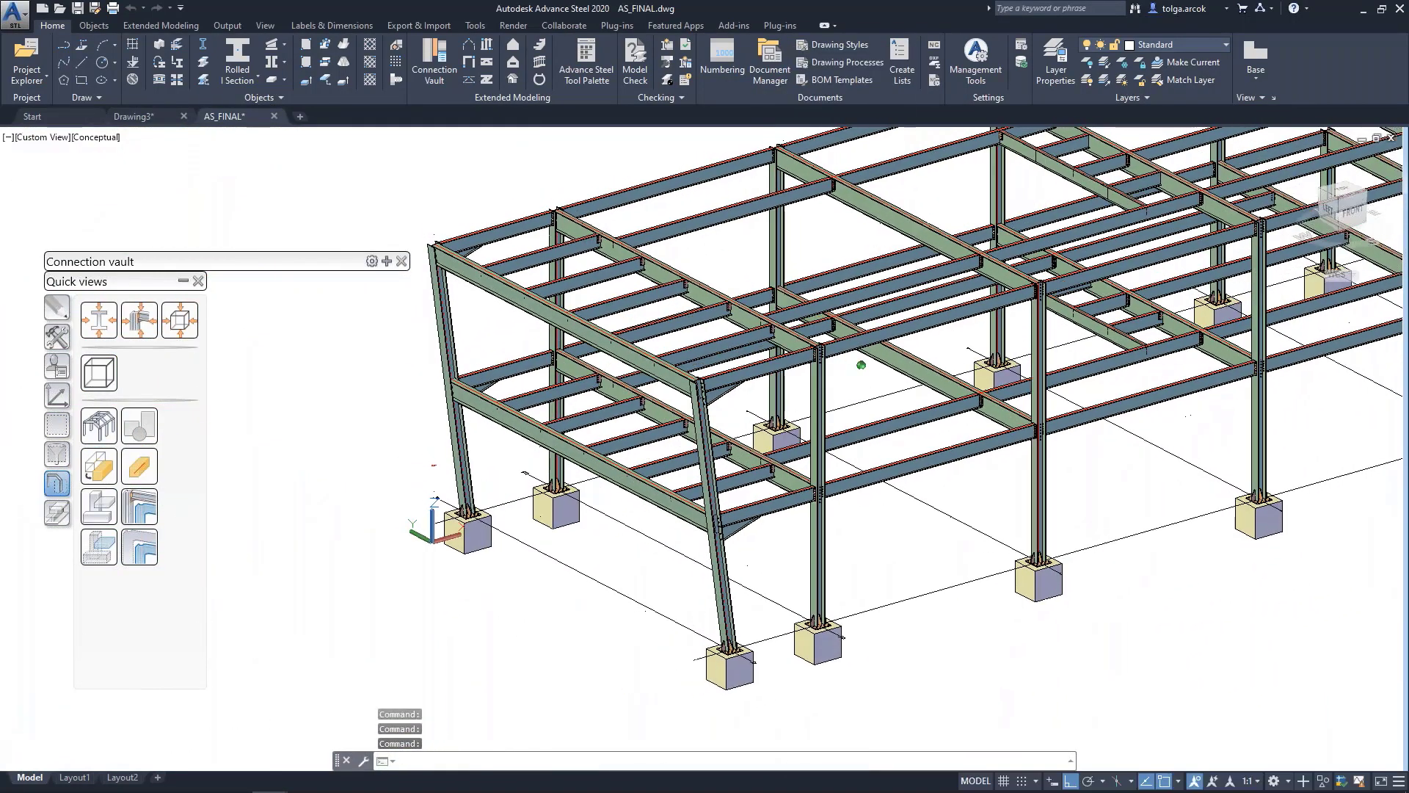
pyautogui.moveTo(849, 509)
pyautogui.mouseDown(button='middle')
pyautogui.moveTo(818, 485)
pyautogui.moveTo(1091, 376)
pyautogui.moveTo(1050, 488)
pyautogui.mouseUp(button='middle')
pyautogui.scroll(2, 689, 139)
pyautogui.scroll(2, 689, 139)
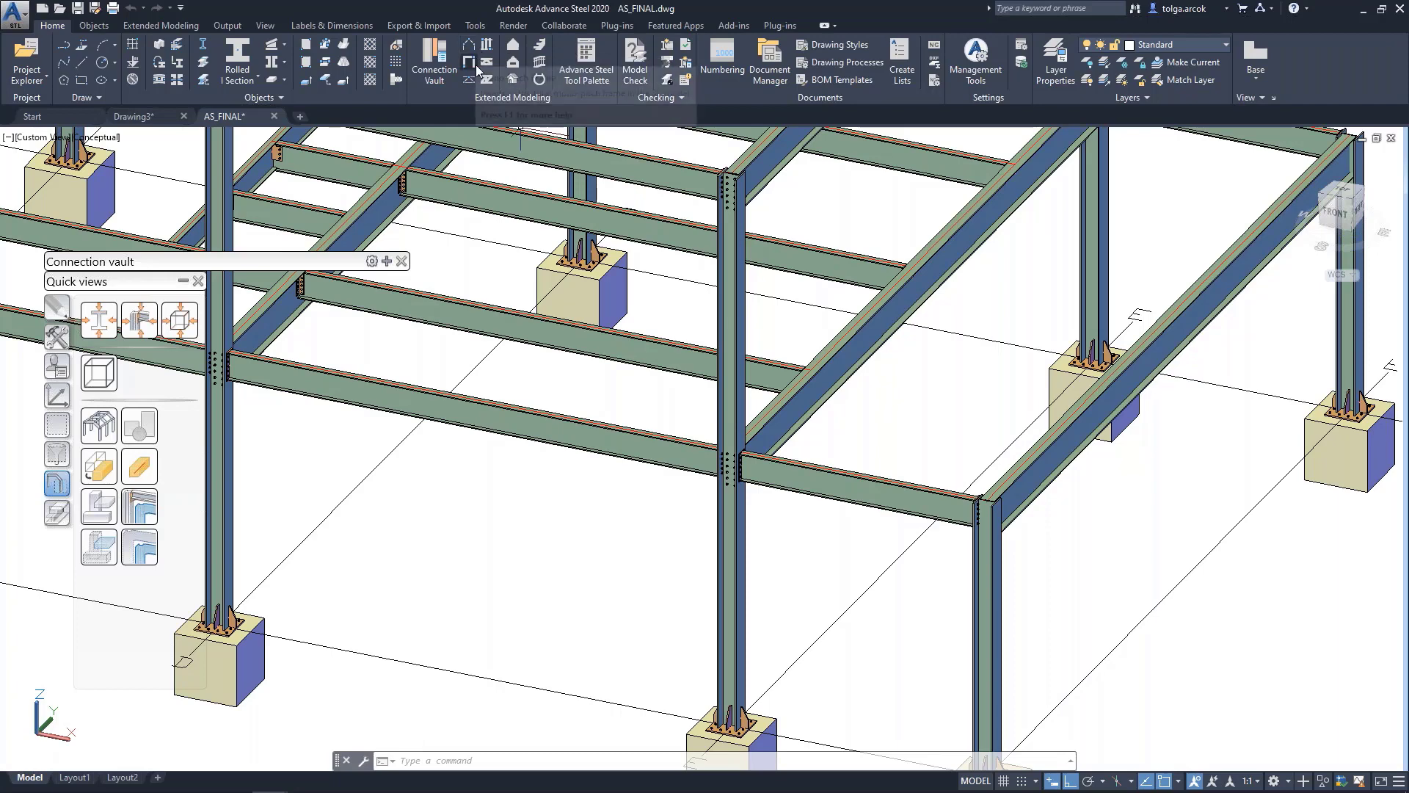
# Start a Hand-Railing on the front, long side and back edge beams
pyautogui.click(541, 65)
pyautogui.moveTo(939, 448)
pyautogui.mouseDown(button='middle')
pyautogui.moveTo(665, 439)
pyautogui.moveTo(632, 462)
pyautogui.moveTo(620, 433)
pyautogui.mouseUp(button='middle')
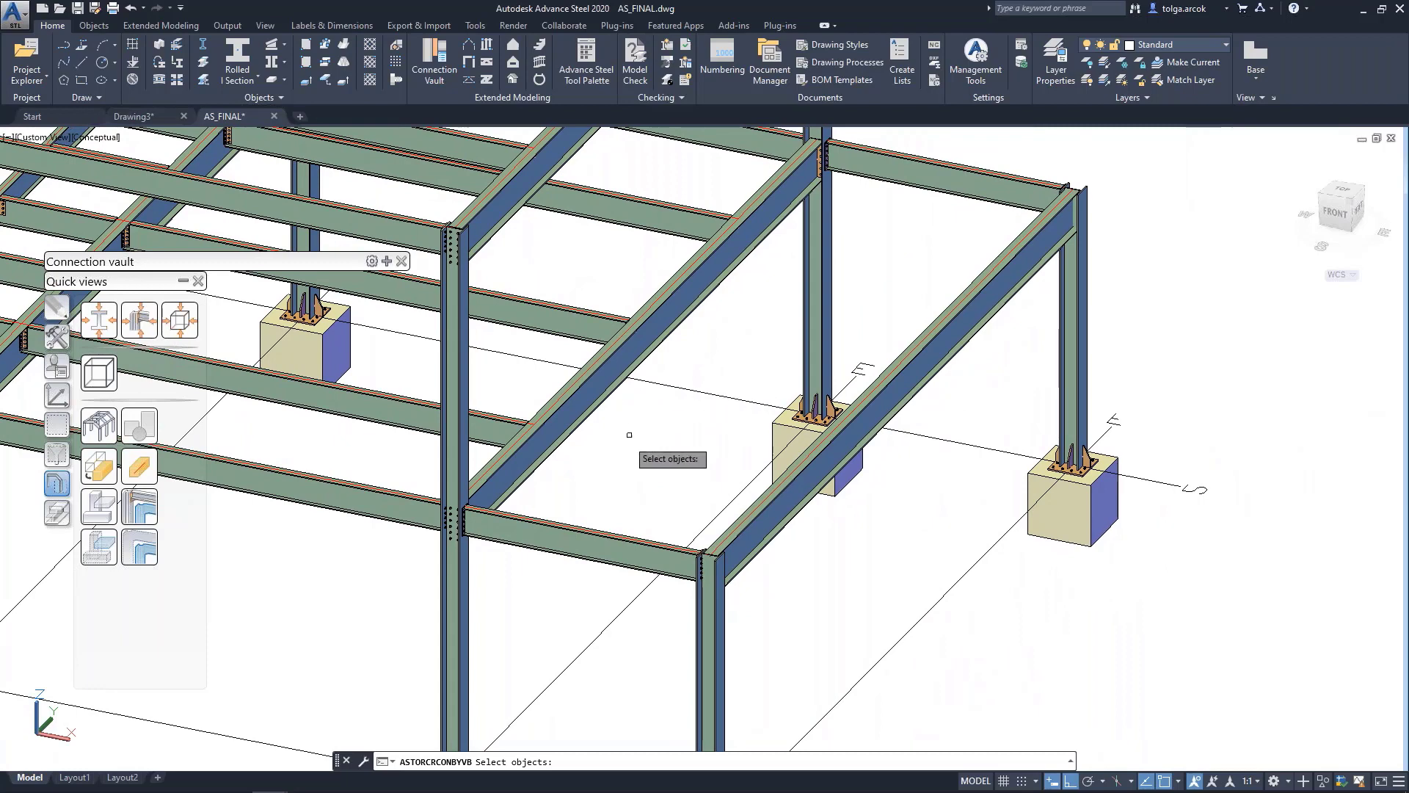
pyautogui.click(591, 522)
pyautogui.click(803, 451)
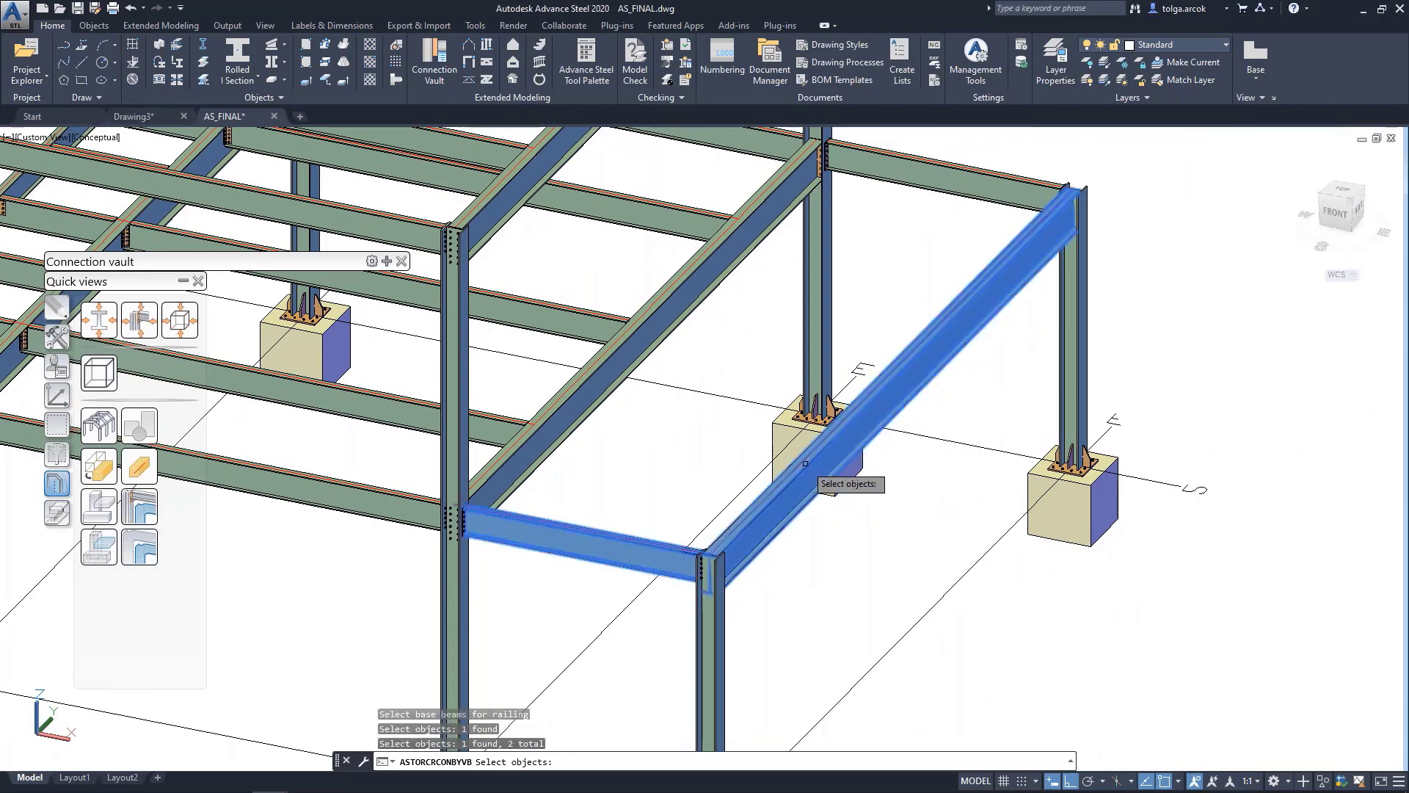
pyautogui.click(924, 198)
pyautogui.press('Return')
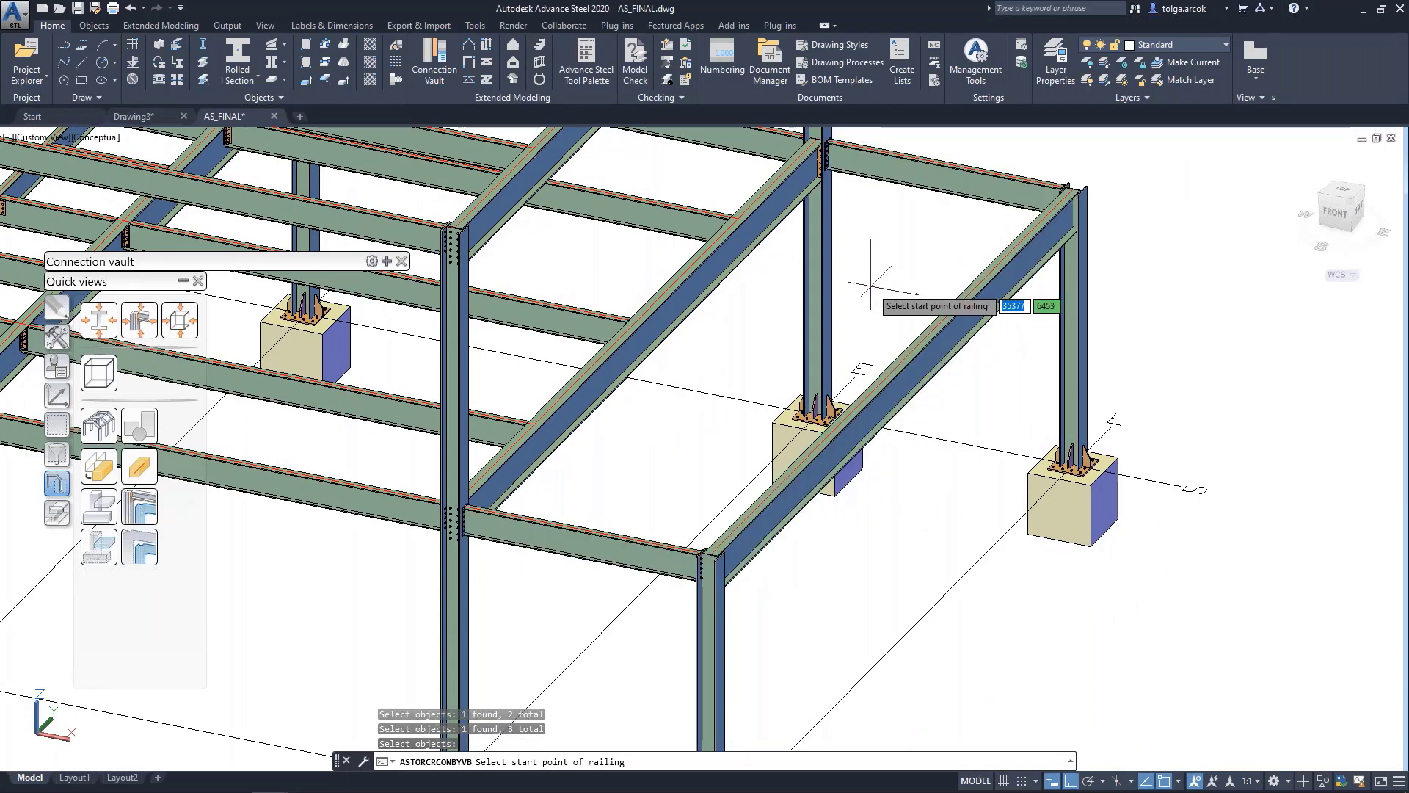
pyautogui.scroll(5, 512, 539)
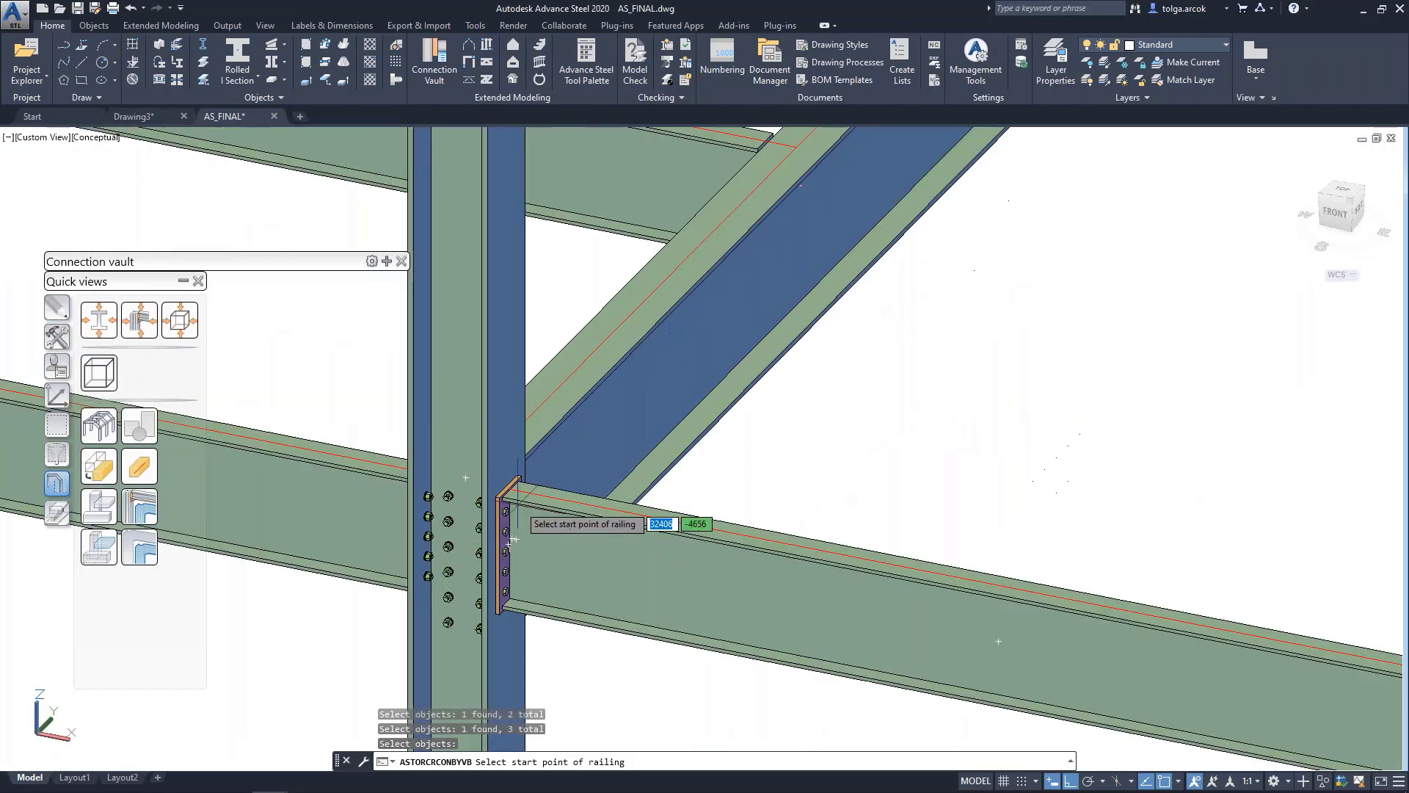
pyautogui.scroll(2, 512, 539)
pyautogui.scroll(4, 503, 499)
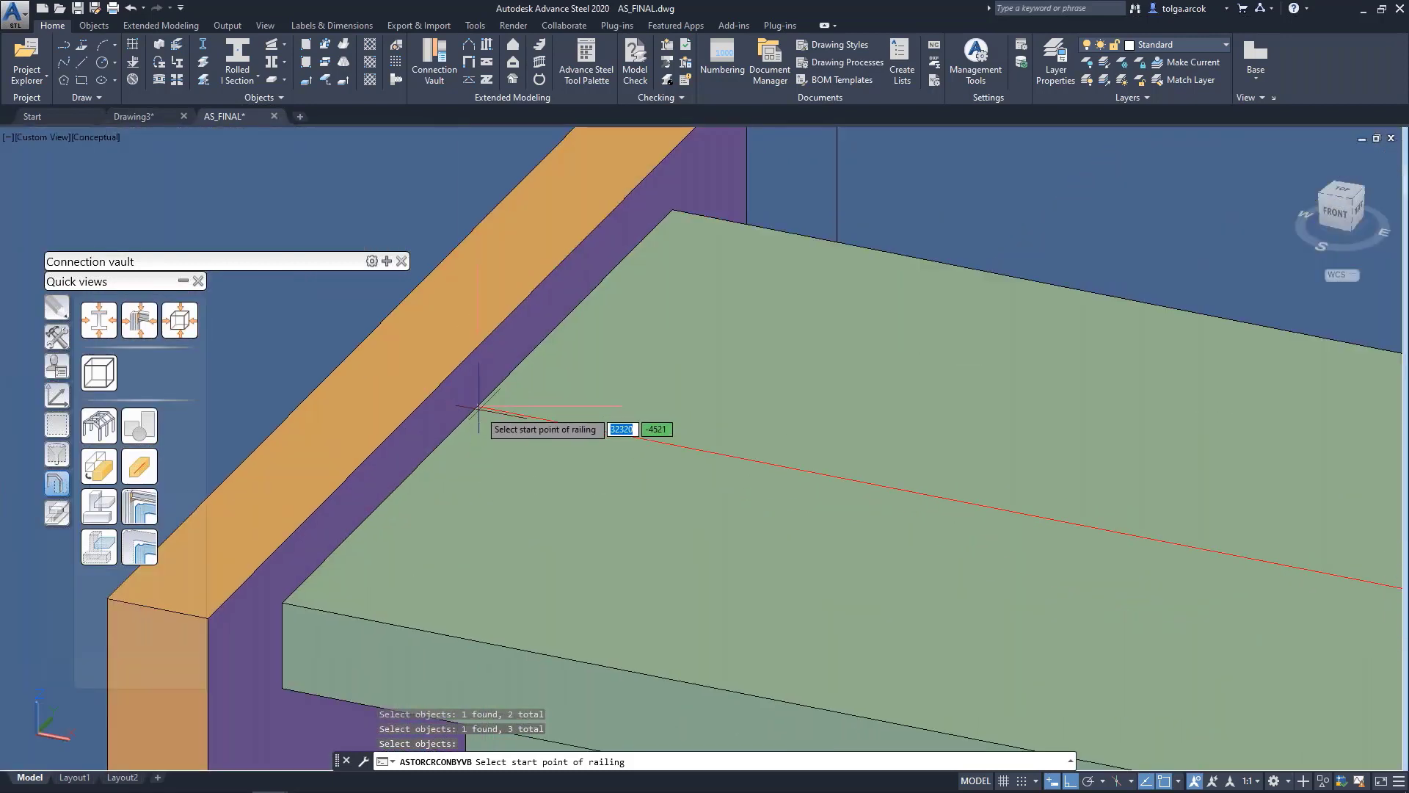
# Set the railing start point at an edge midpoint of the first beam-column connection
pyautogui.keyDown('shift'); pyautogui.rightClick(478, 406); pyautogui.keyUp('shift')
pyautogui.click(523, 484)
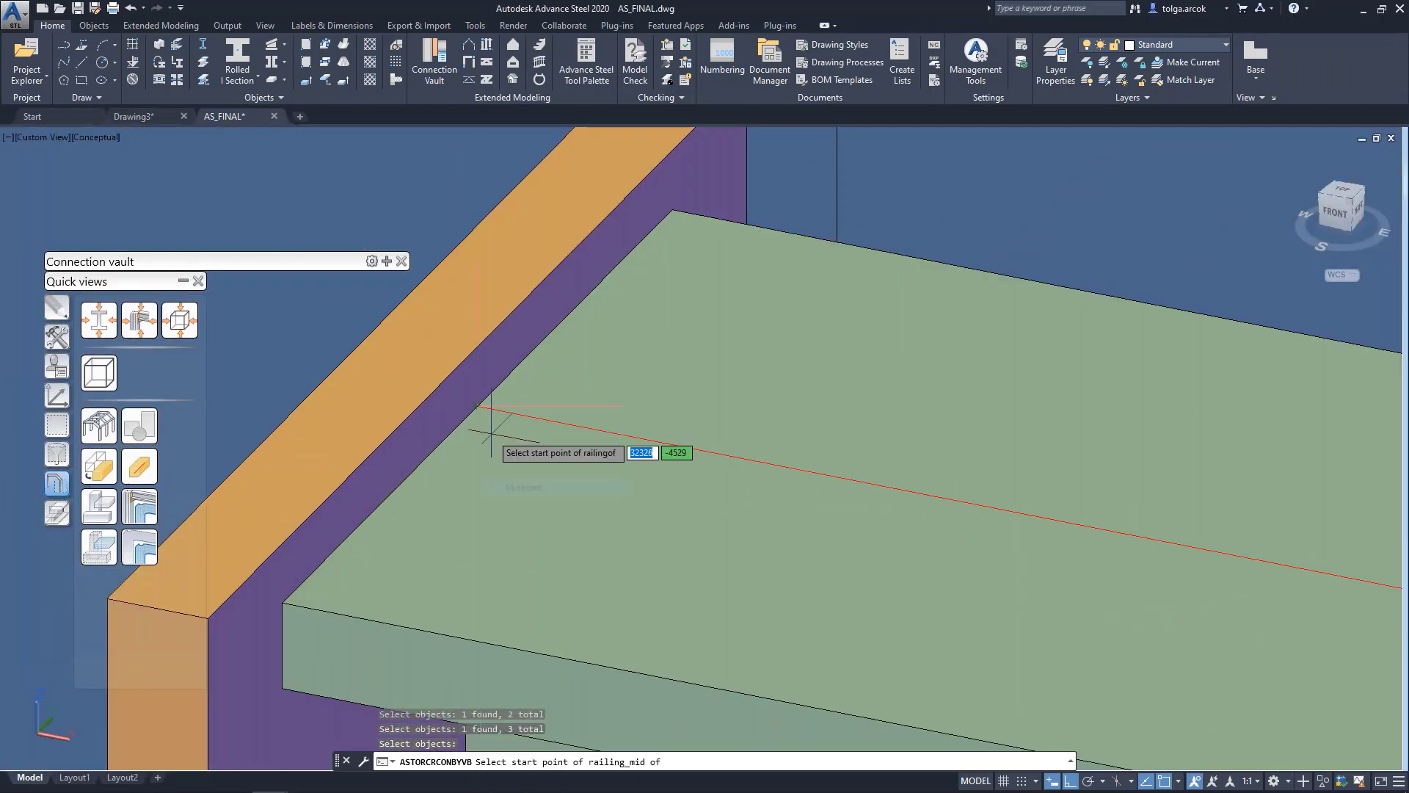
pyautogui.click(491, 428)
pyautogui.scroll(-3, 581, 440)
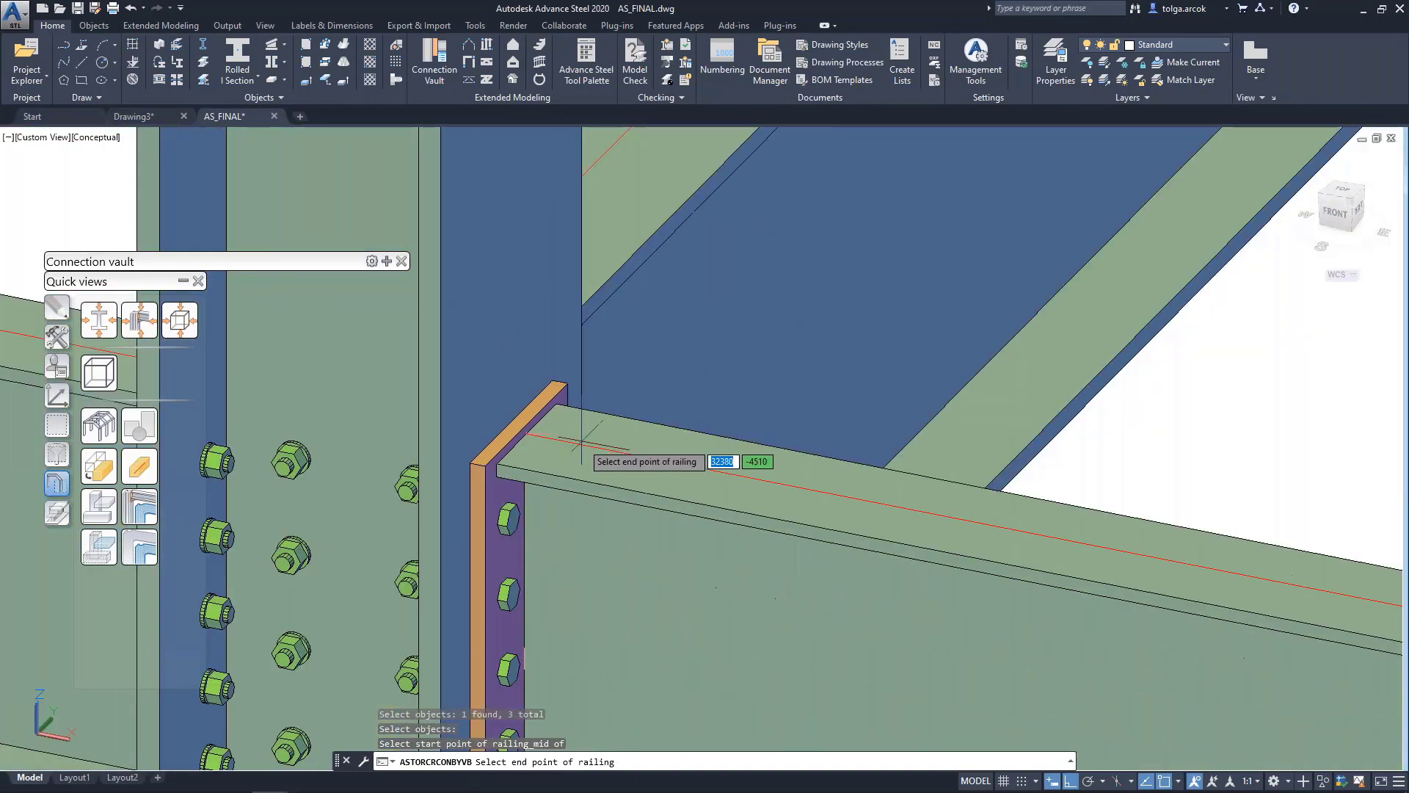
pyautogui.scroll(-3, 734, 411)
pyautogui.scroll(-2, 472, 613)
pyautogui.scroll(-2, 614, 394)
# Set the railing end point at an edge midpoint of the other connection
pyautogui.scroll(5, 739, 461)
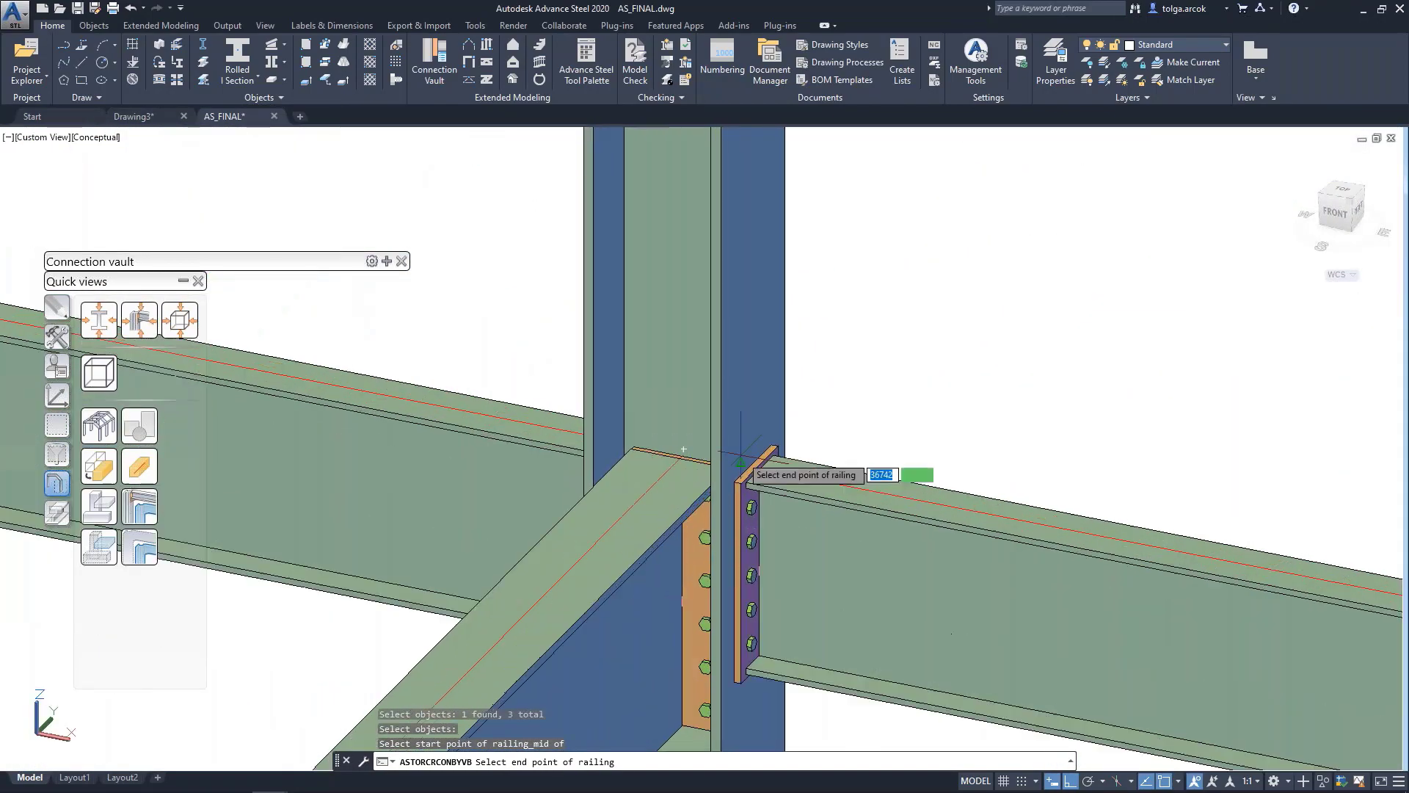
pyautogui.scroll(2, 740, 461)
pyautogui.scroll(3, 812, 466)
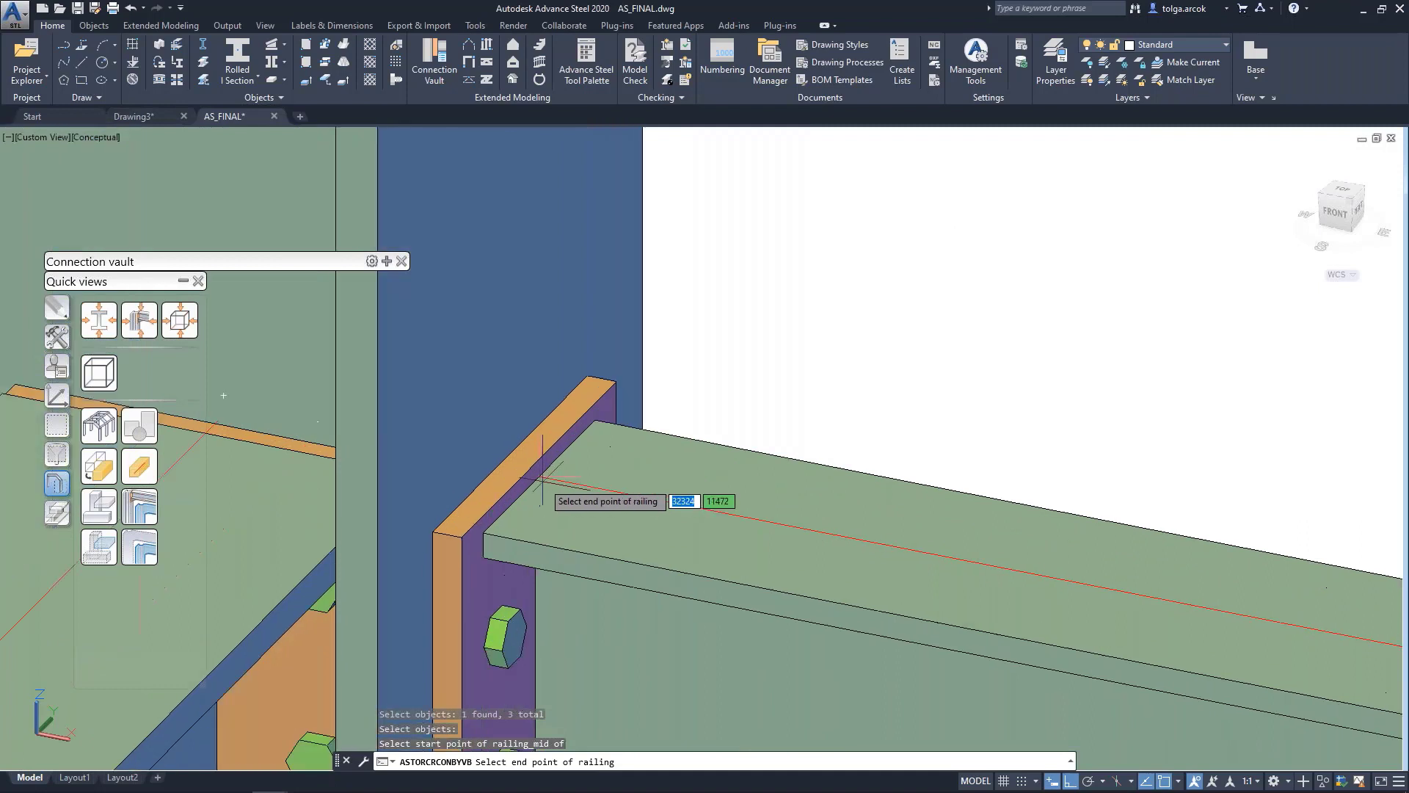
pyautogui.scroll(1, 543, 481)
pyautogui.keyDown('shift'); pyautogui.rightClick(543, 477); pyautogui.keyUp('shift')
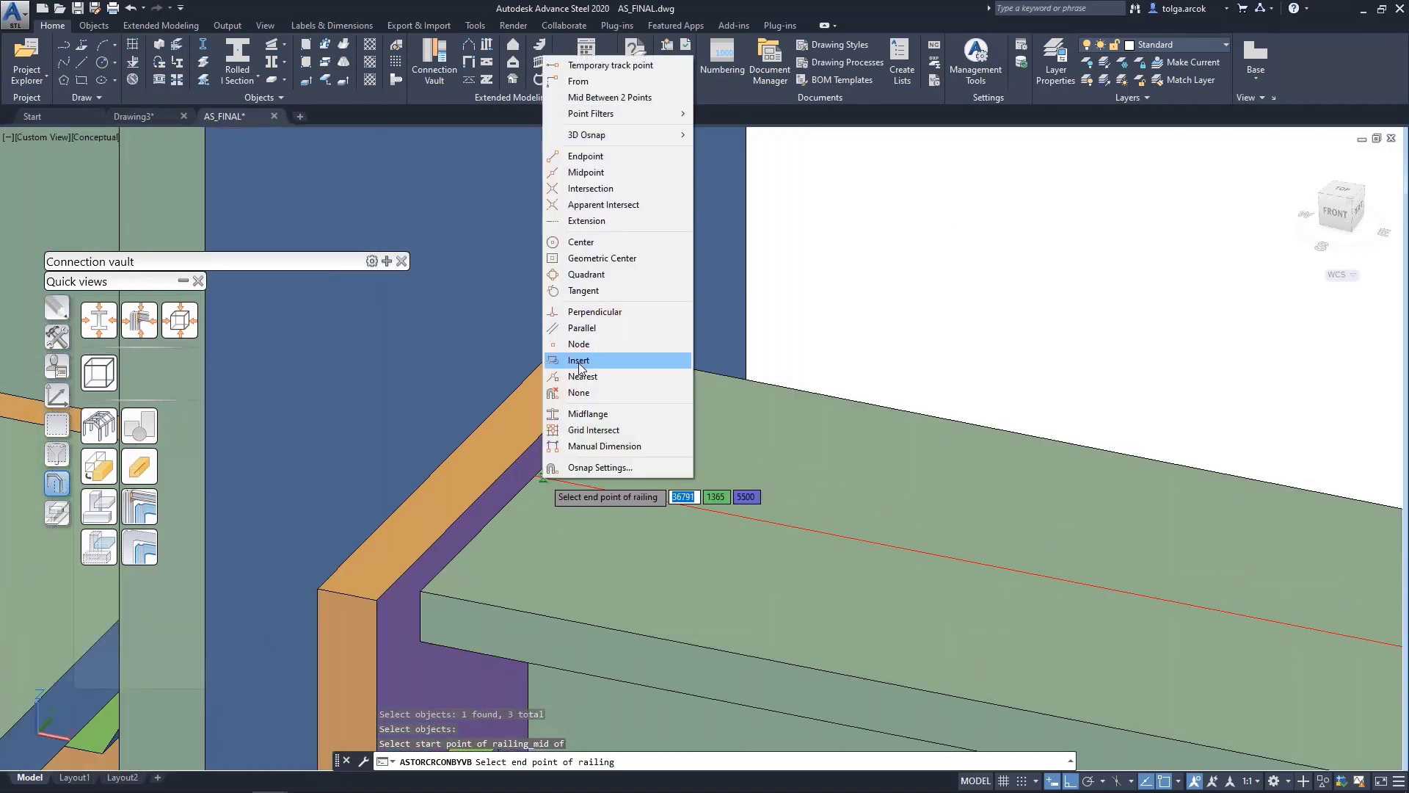
pyautogui.click(585, 172)
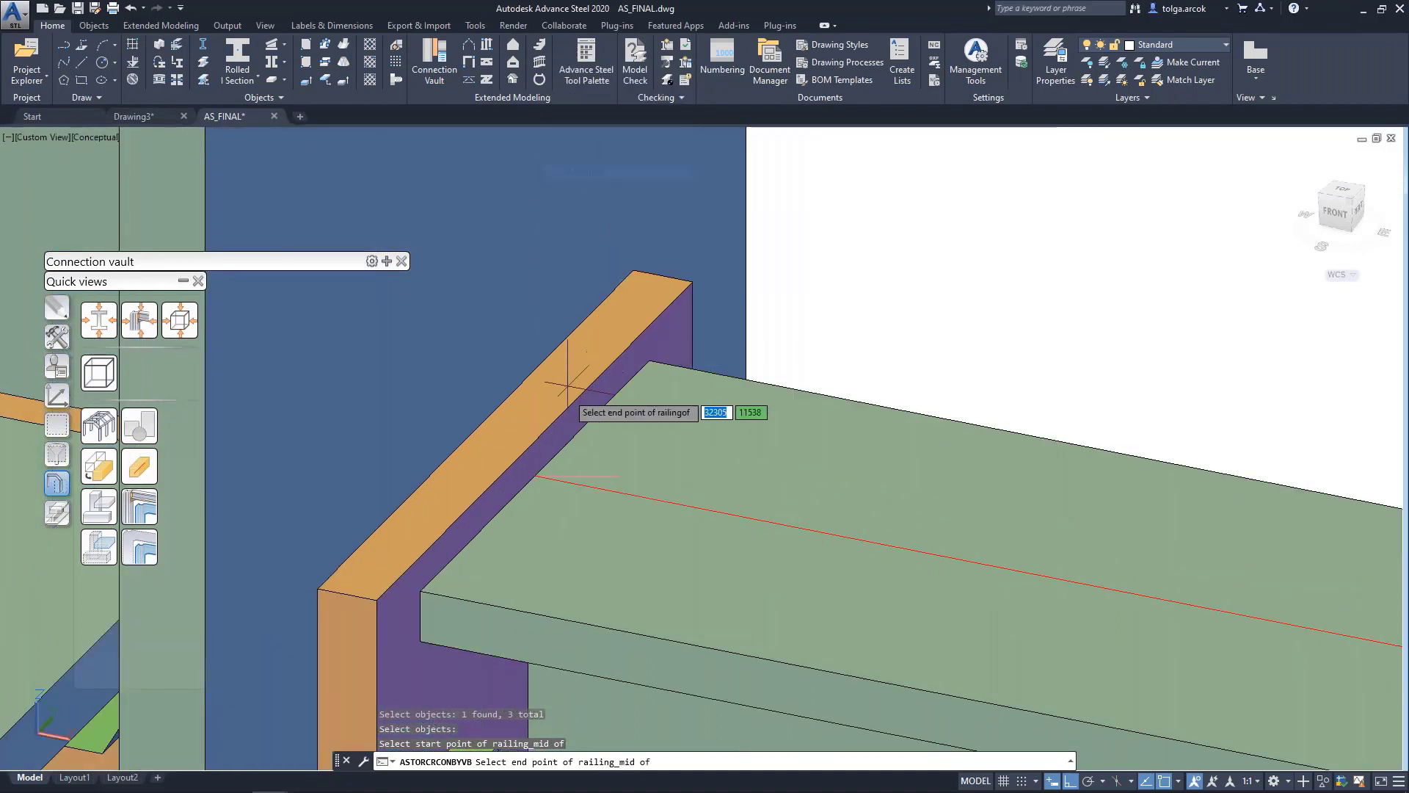
pyautogui.click(539, 474)
pyautogui.scroll(-2, 543, 474)
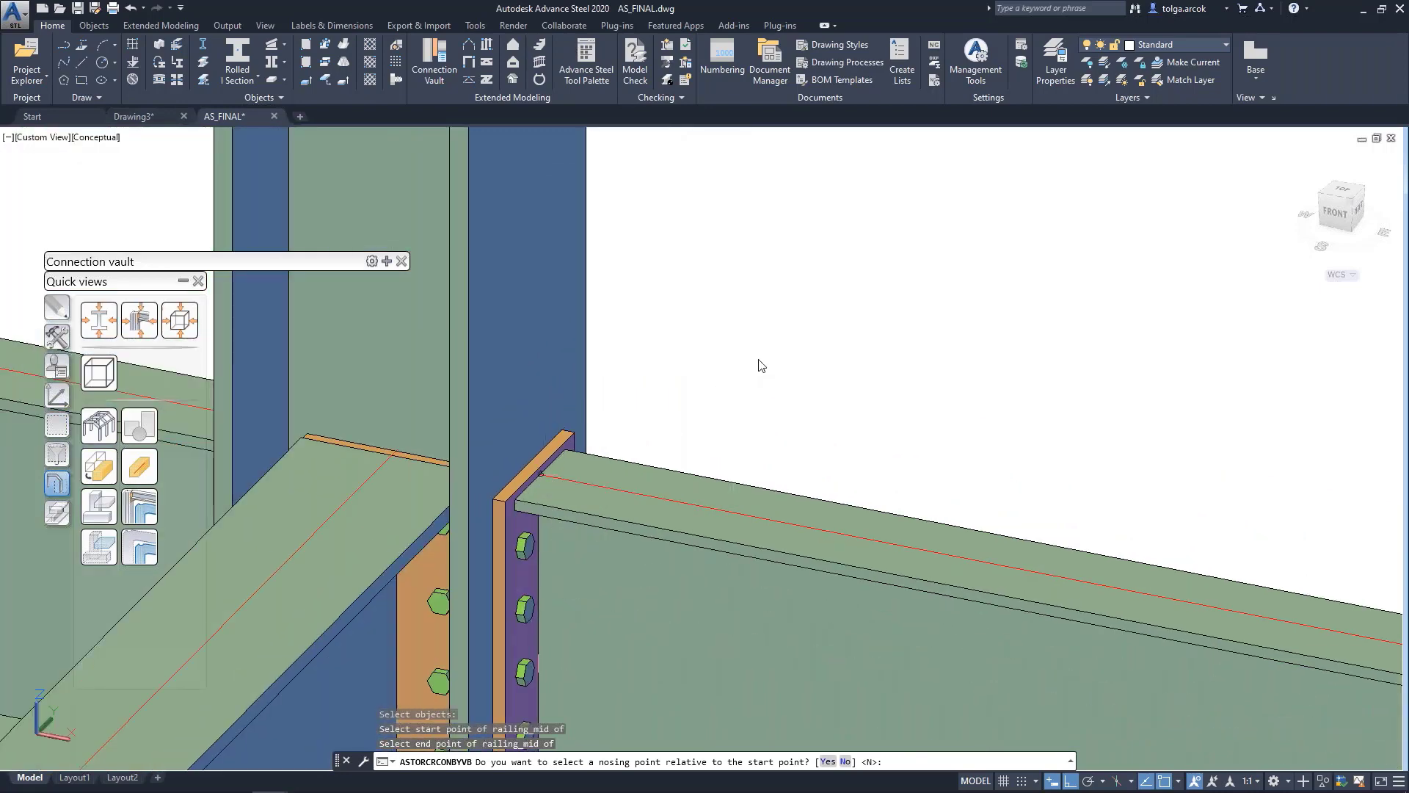
# Create the railing with defaults along the three upper edge beams and orbit to view it
pyautogui.press('Return')
pyautogui.scroll(-2, 730, 360)
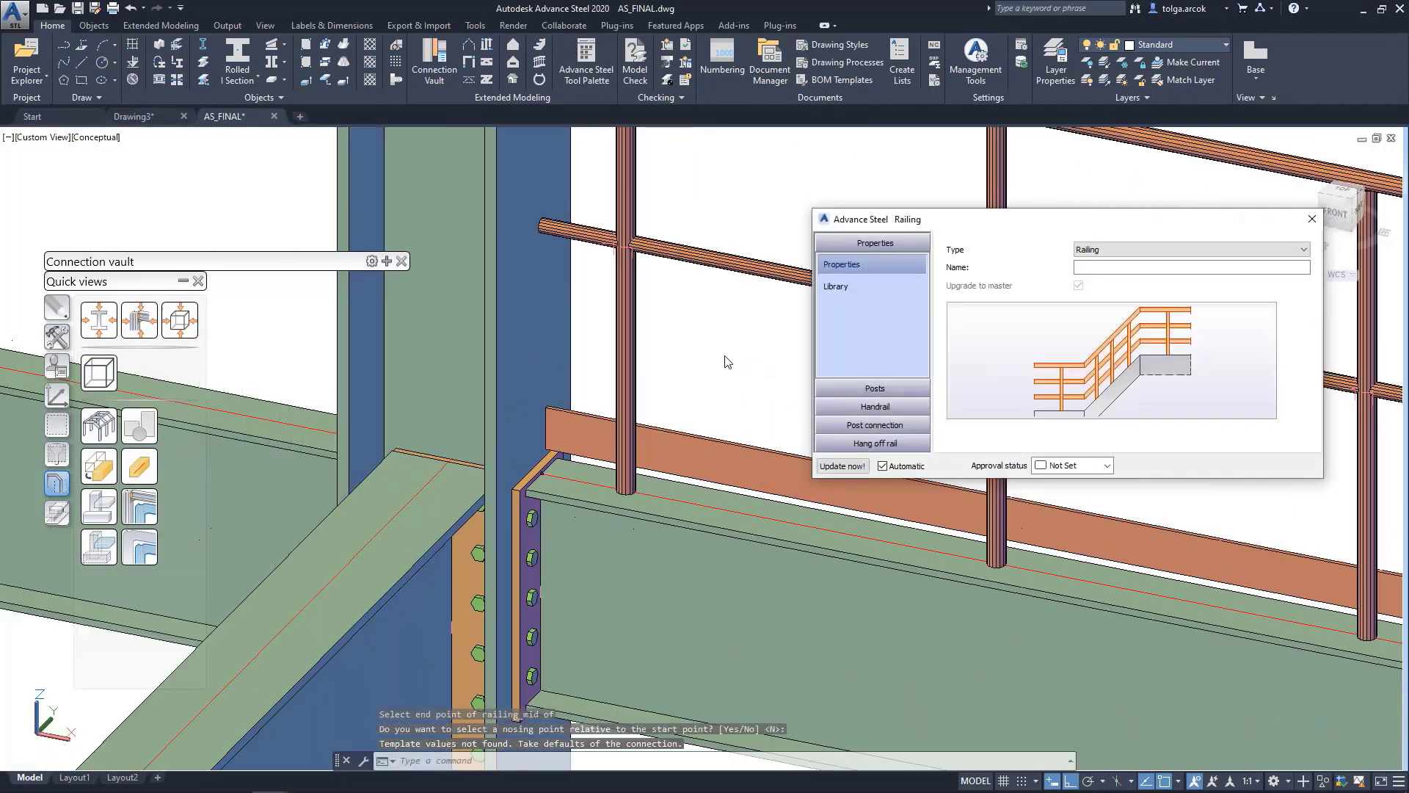
pyautogui.scroll(-3, 726, 359)
pyautogui.scroll(-2, 661, 337)
pyautogui.keyDown('shift'); pyautogui.moveTo(633, 325); pyautogui.dragTo(569, 323, button='middle'); pyautogui.keyUp('shift')
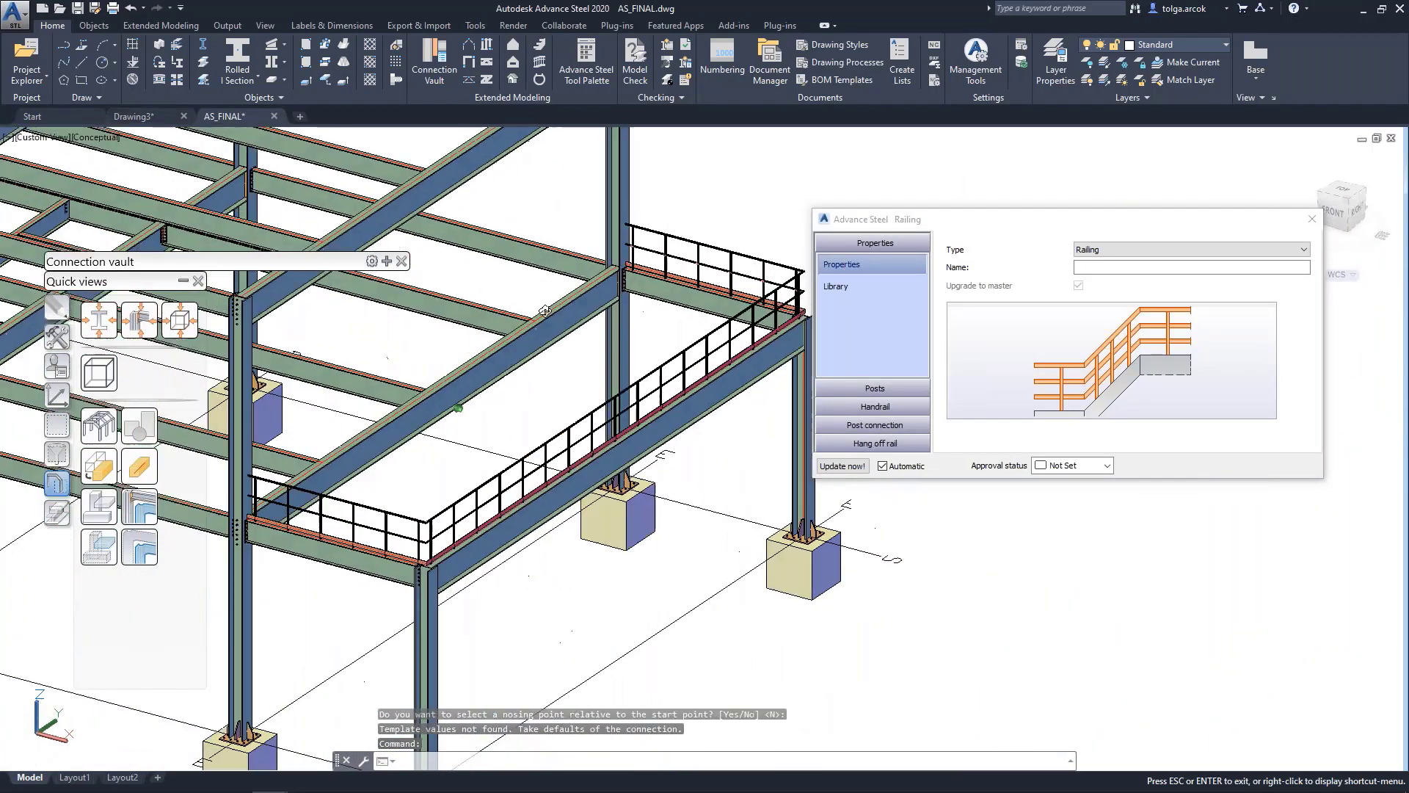
pyautogui.scroll(3, 570, 323)
pyautogui.scroll(2, 569, 323)
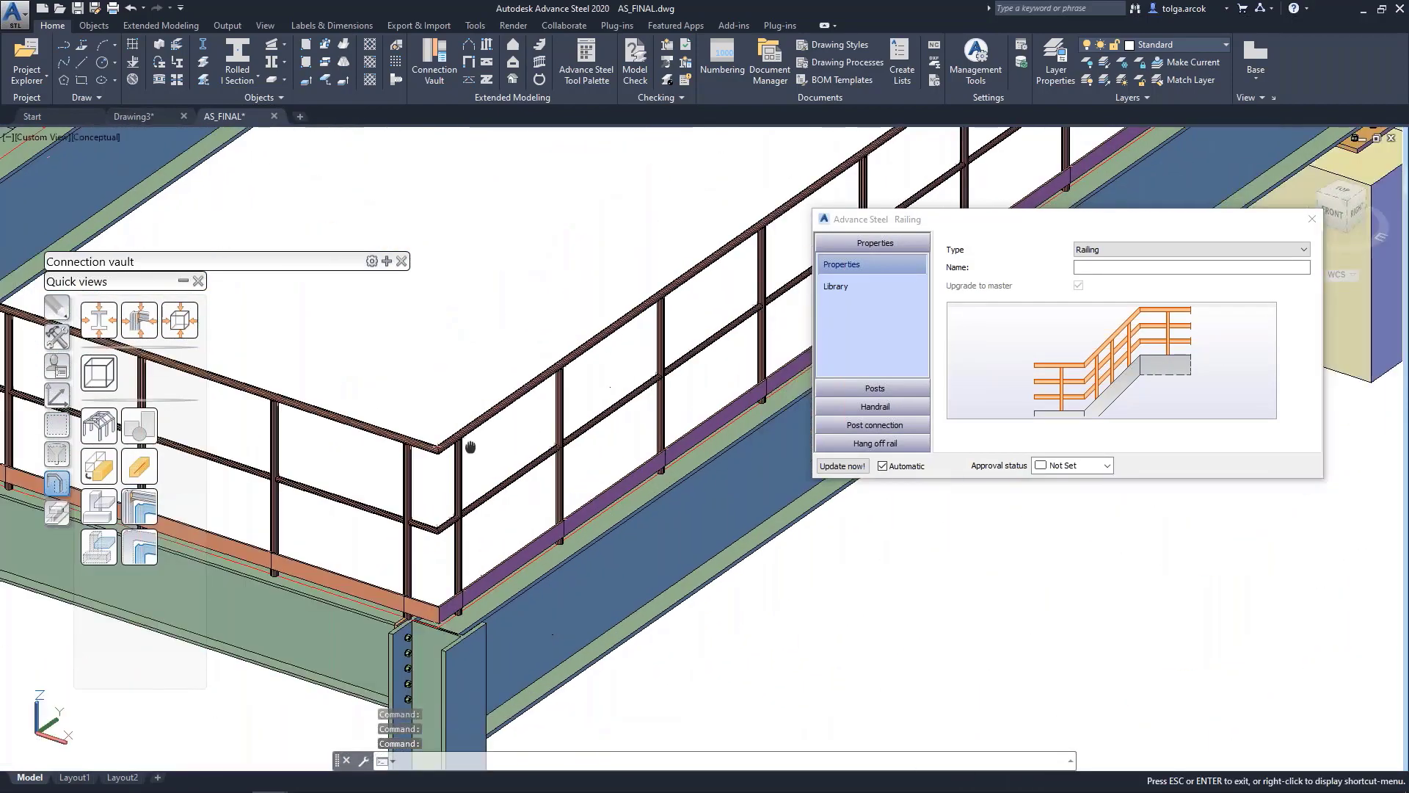
# Show the railing's Library post layout with start, end and maximum post distances
pyautogui.click(843, 314)
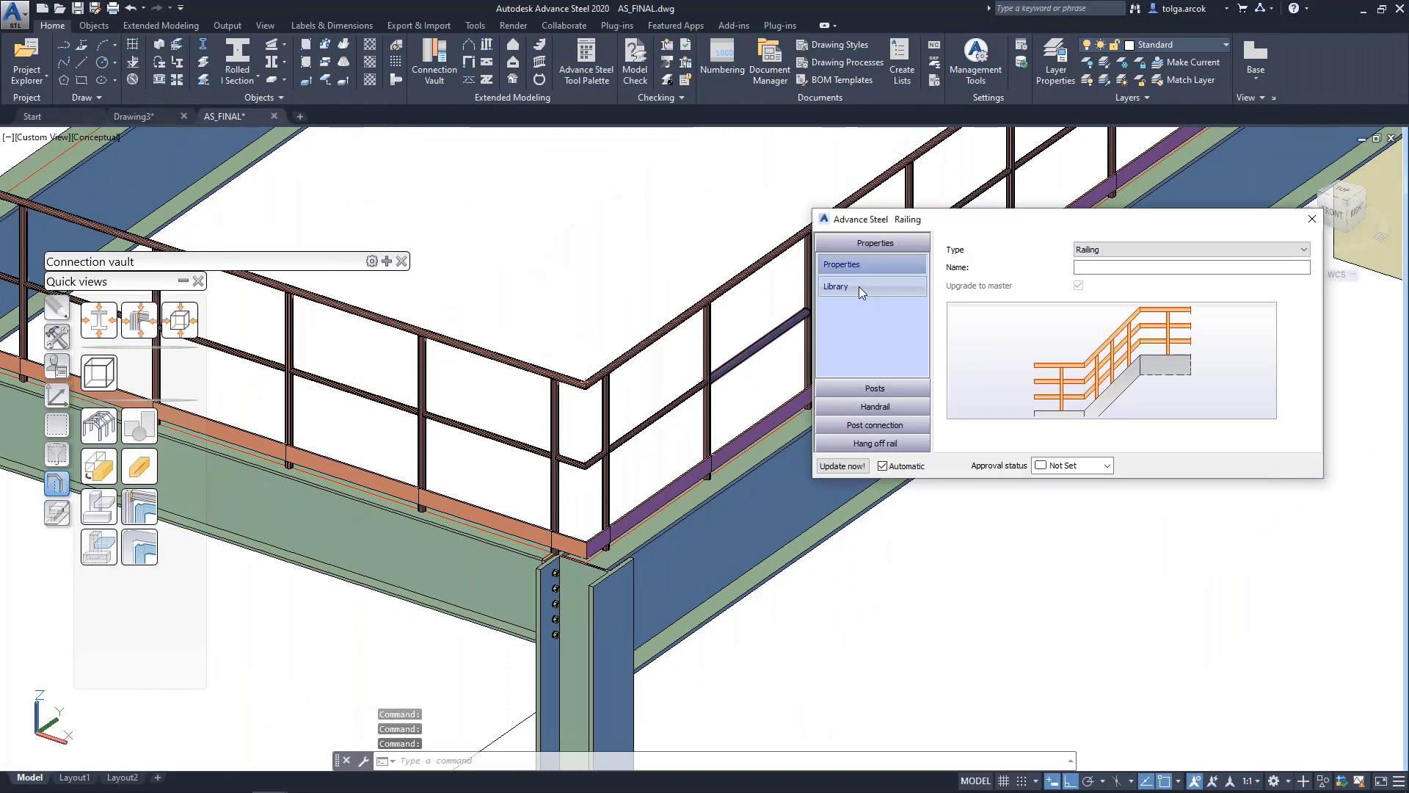
pyautogui.click(858, 287)
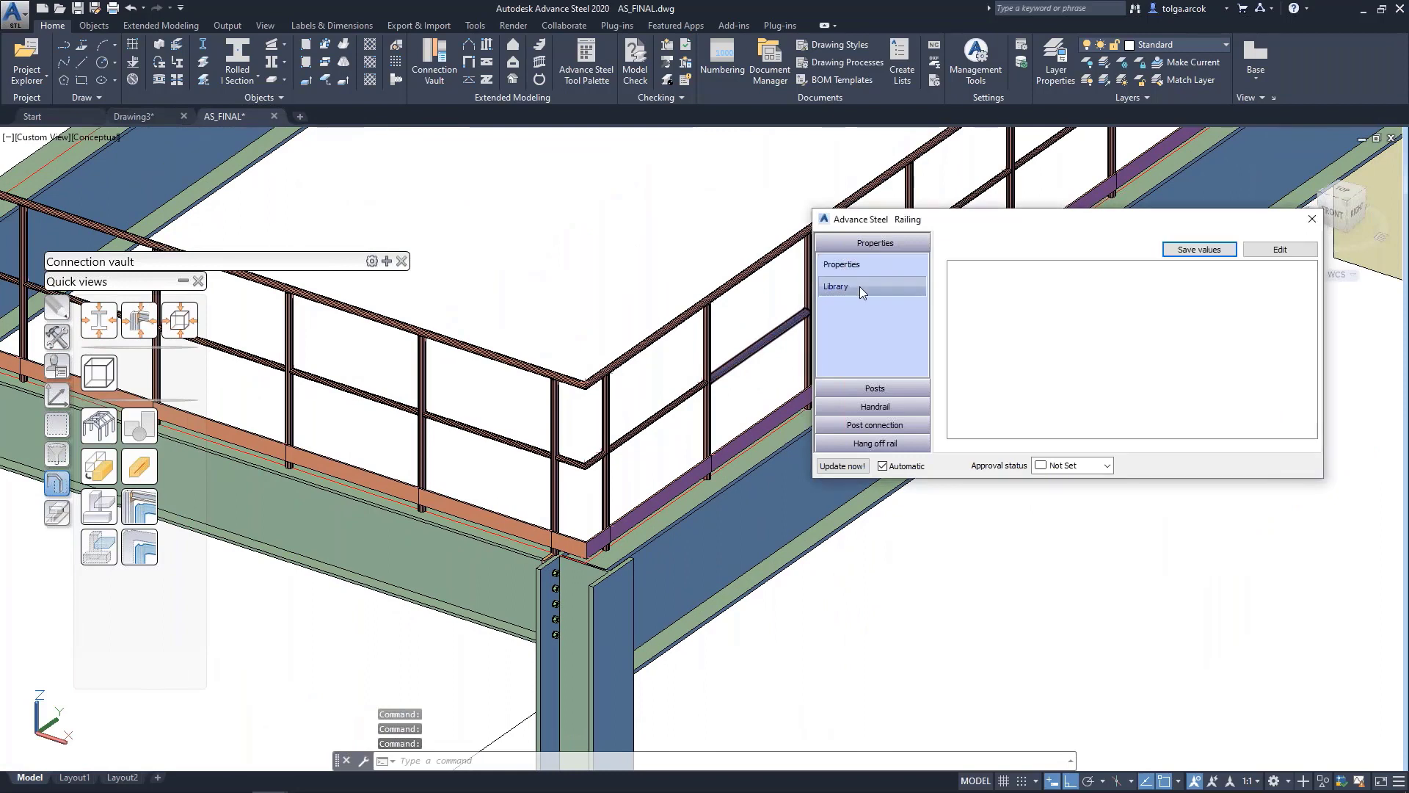
pyautogui.click(897, 387)
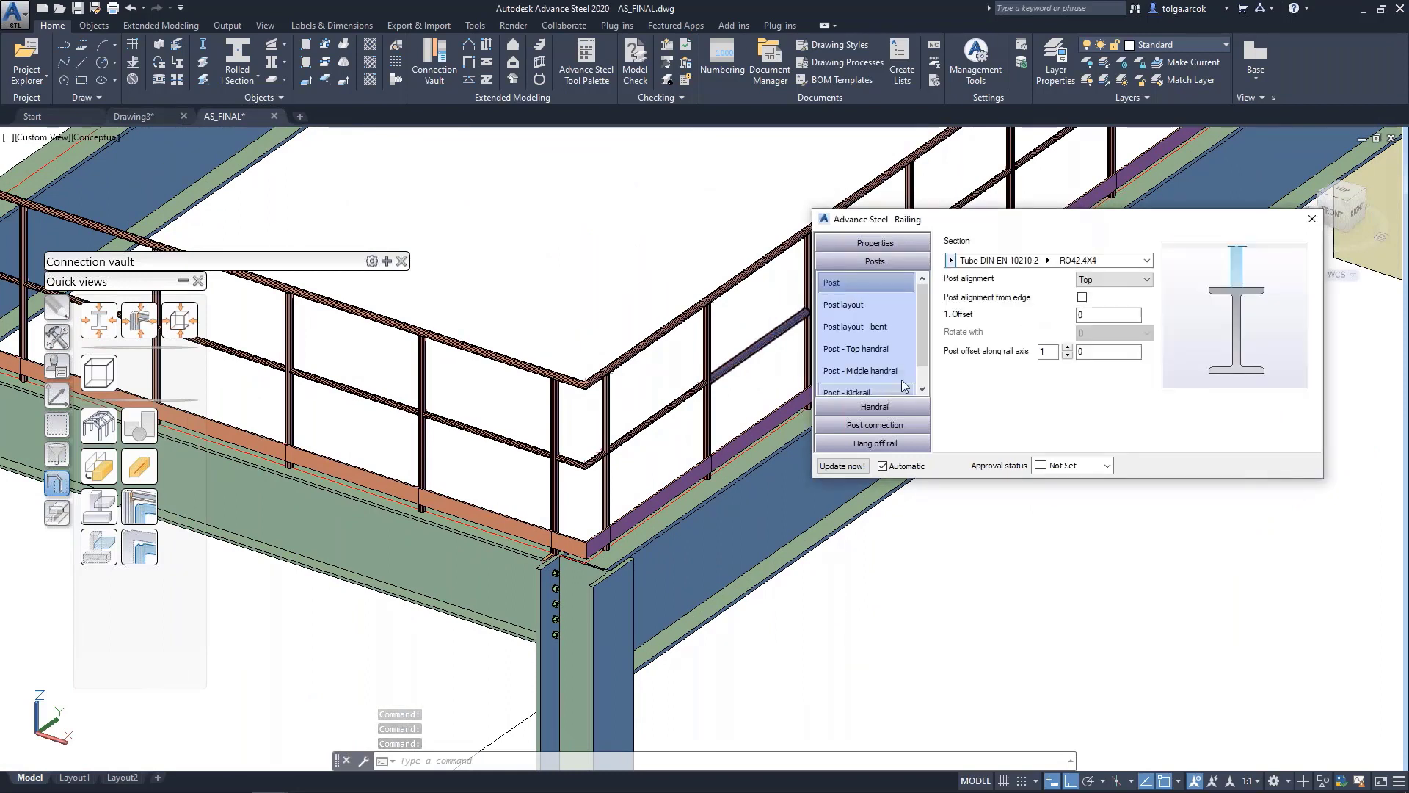
pyautogui.click(859, 304)
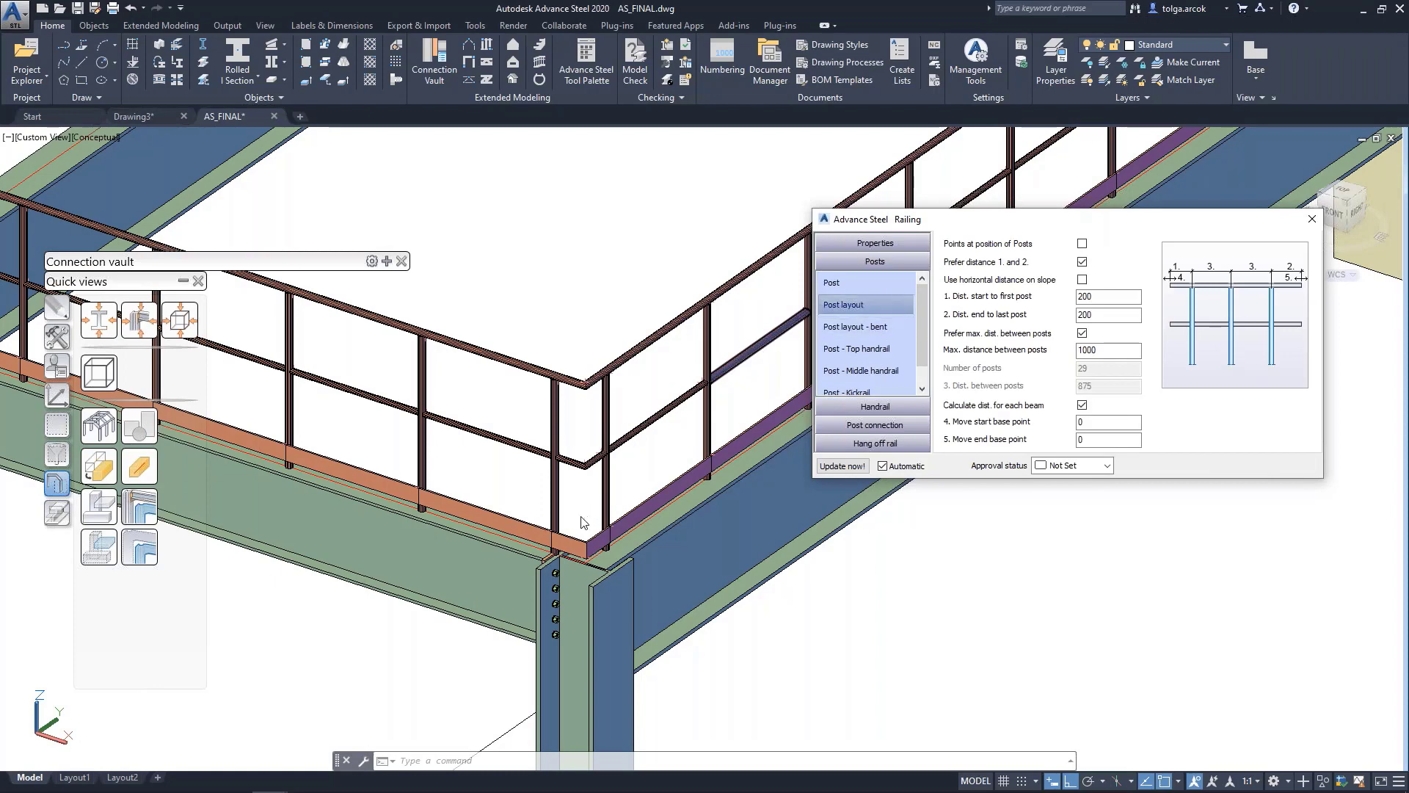
pyautogui.scroll(3, 580, 521)
pyautogui.scroll(2, 580, 514)
pyautogui.moveTo(578, 491); pyautogui.dragTo(524, 497, button='middle')
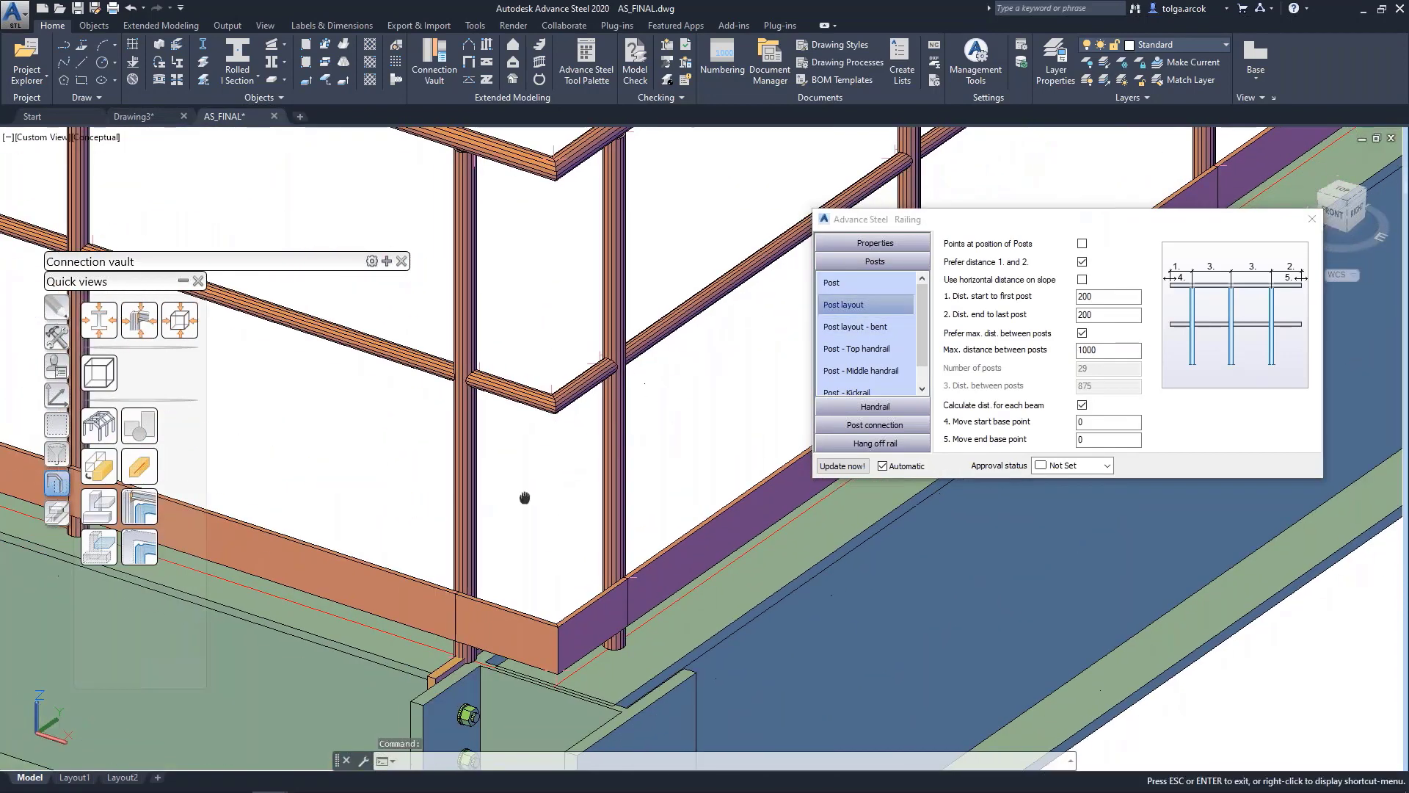
pyautogui.scroll(2, 525, 497)
# Change the distance from start to first post from 200 to 500
pyautogui.press('Escape')
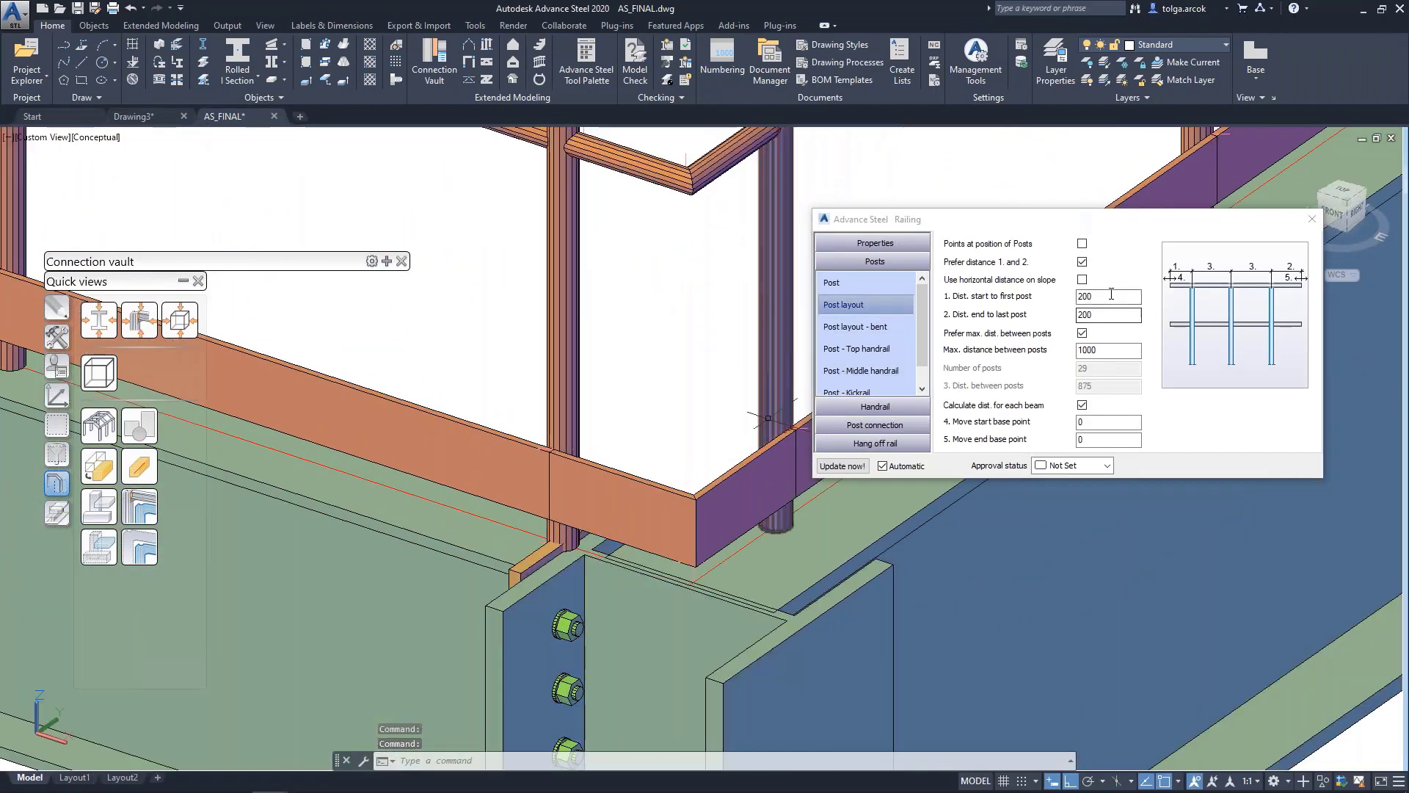
pyautogui.doubleClick(1111, 295)
pyautogui.write('500')
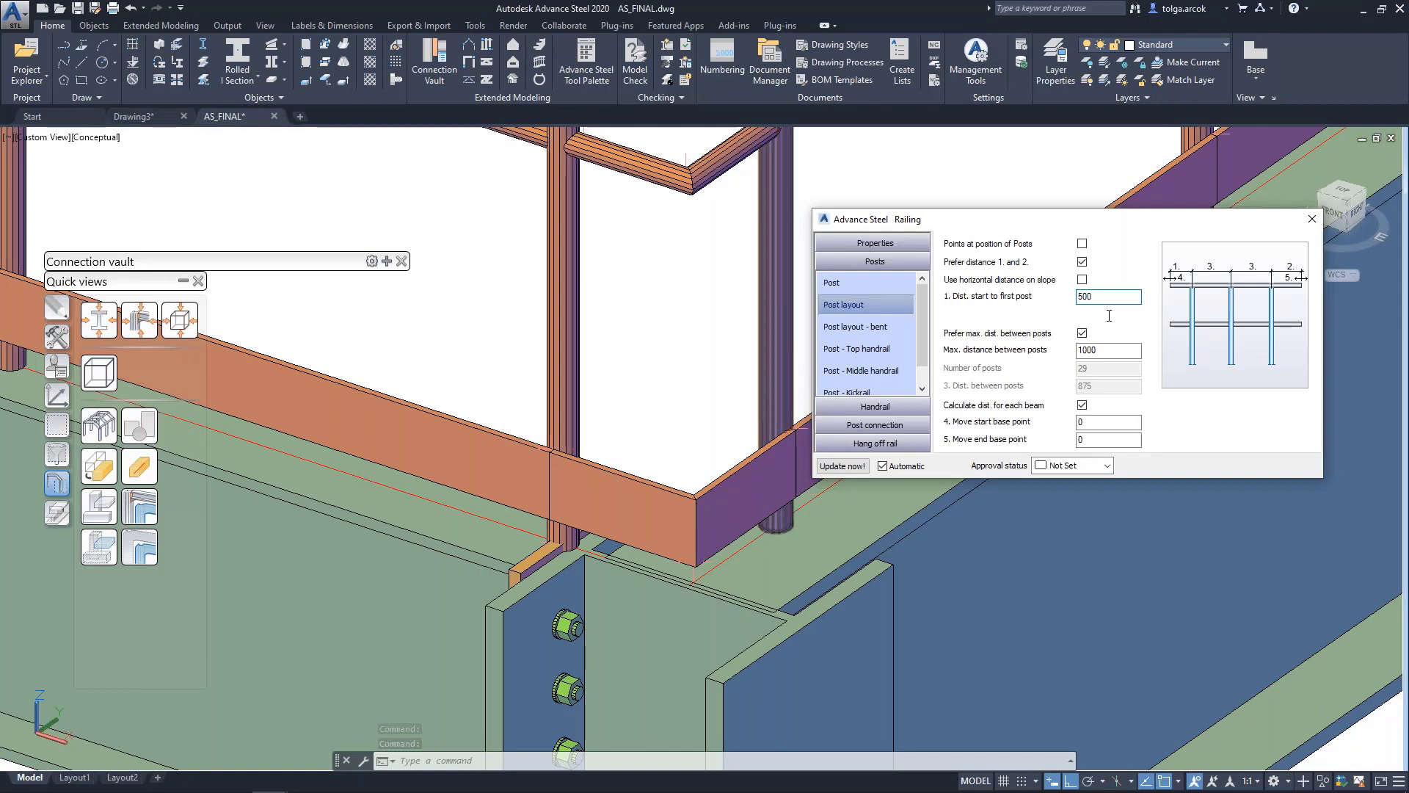
pyautogui.press('Tab')
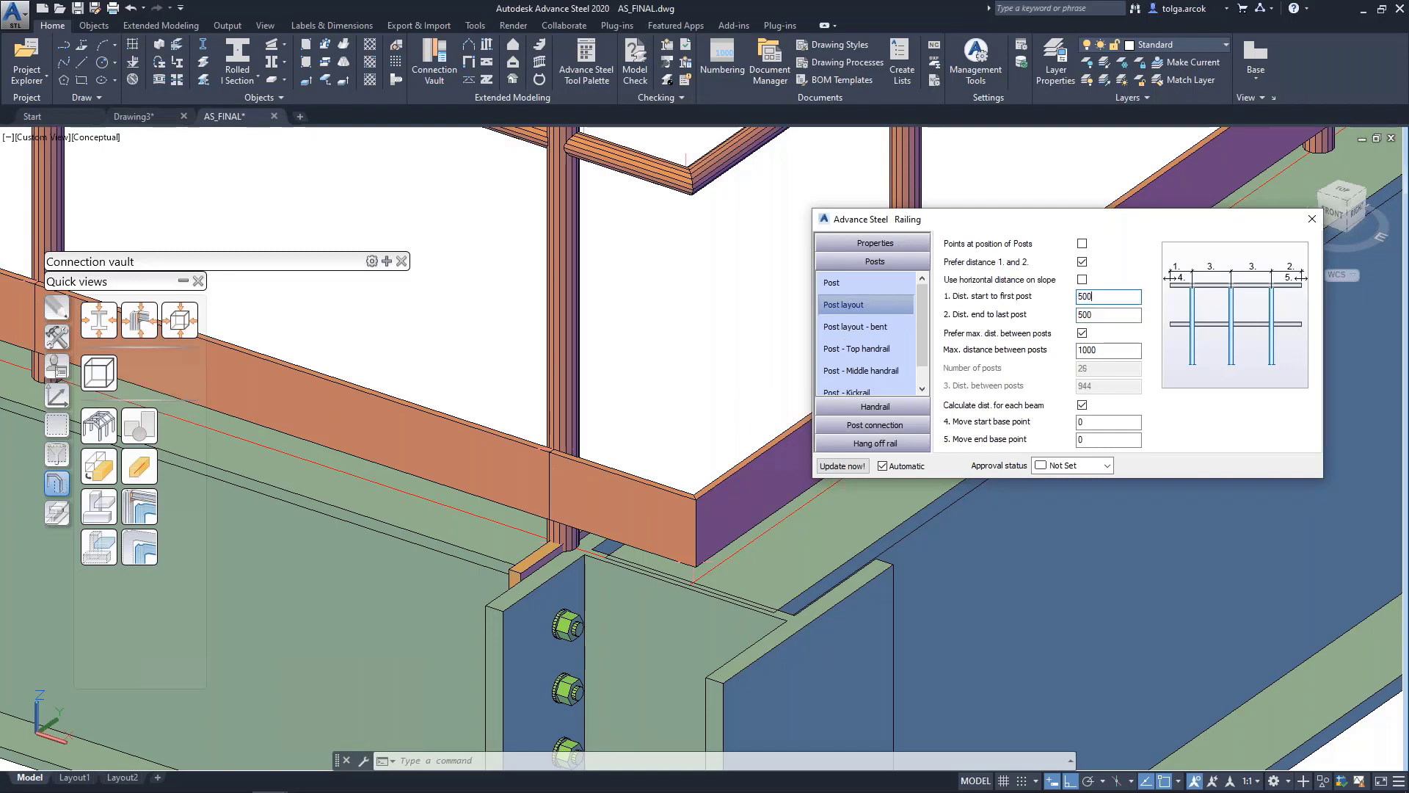
# Browse the kickrail and handrail settings, showing the FL100X10 kickrail section
pyautogui.scroll(-3, 672, 362)
pyautogui.scroll(-2, 672, 362)
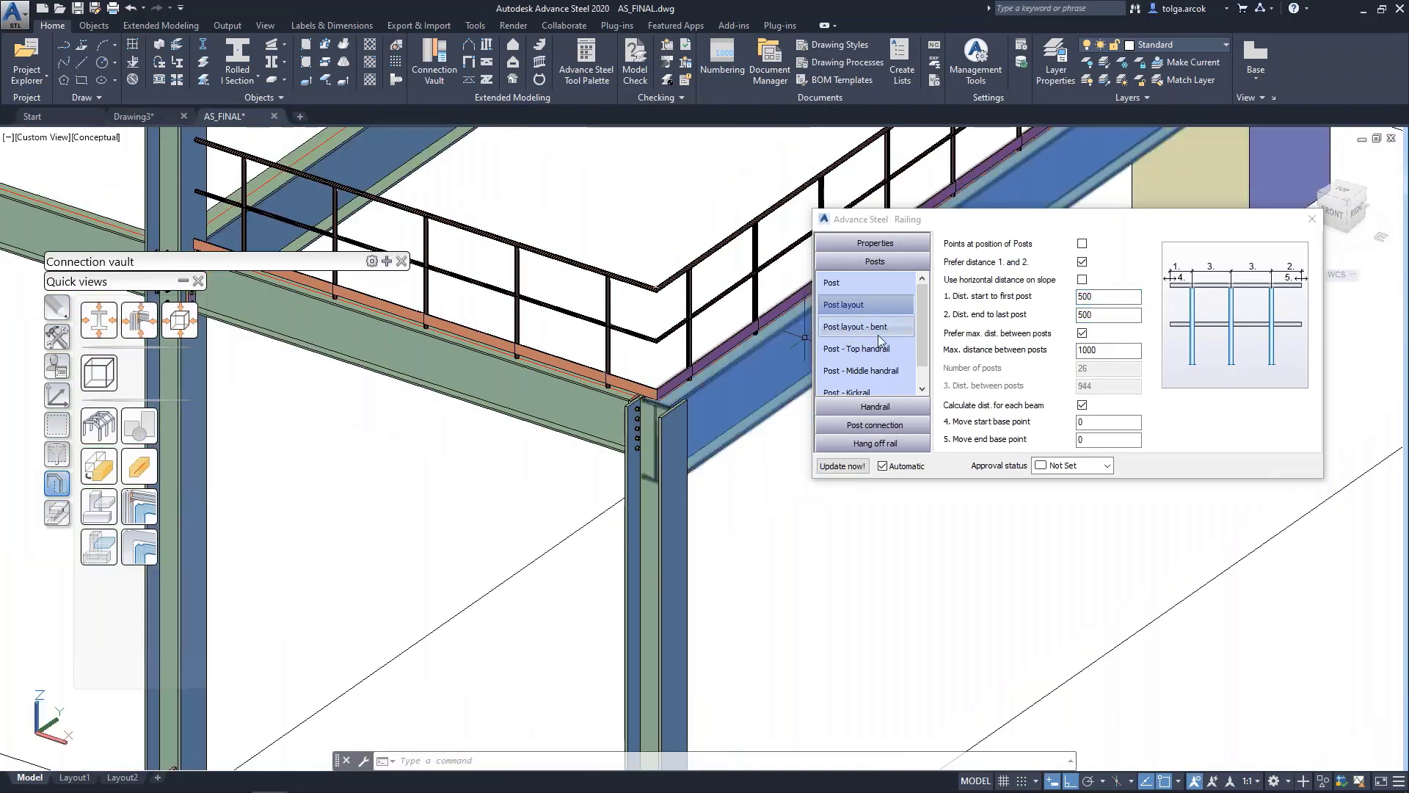
pyautogui.click(851, 373)
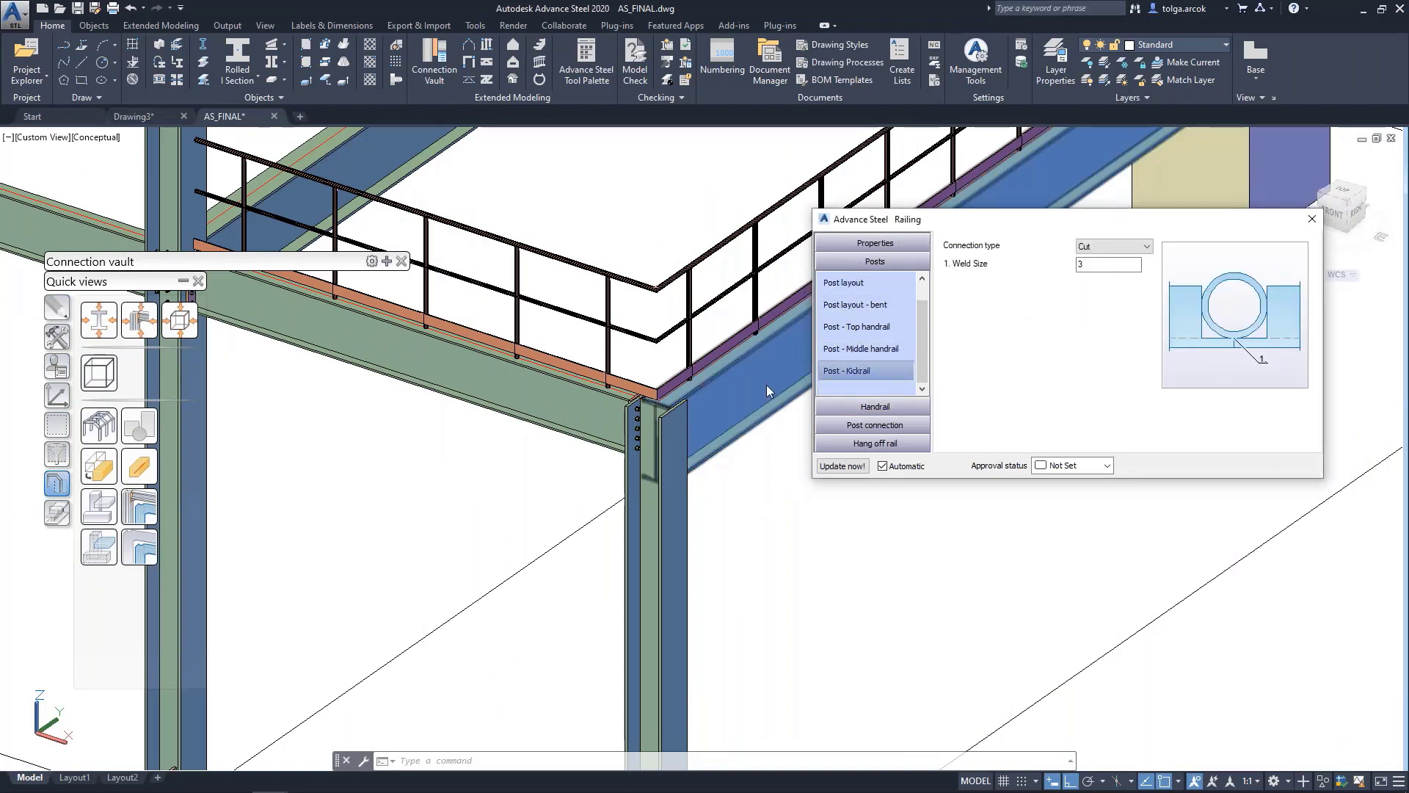
pyautogui.click(890, 405)
pyautogui.click(858, 386)
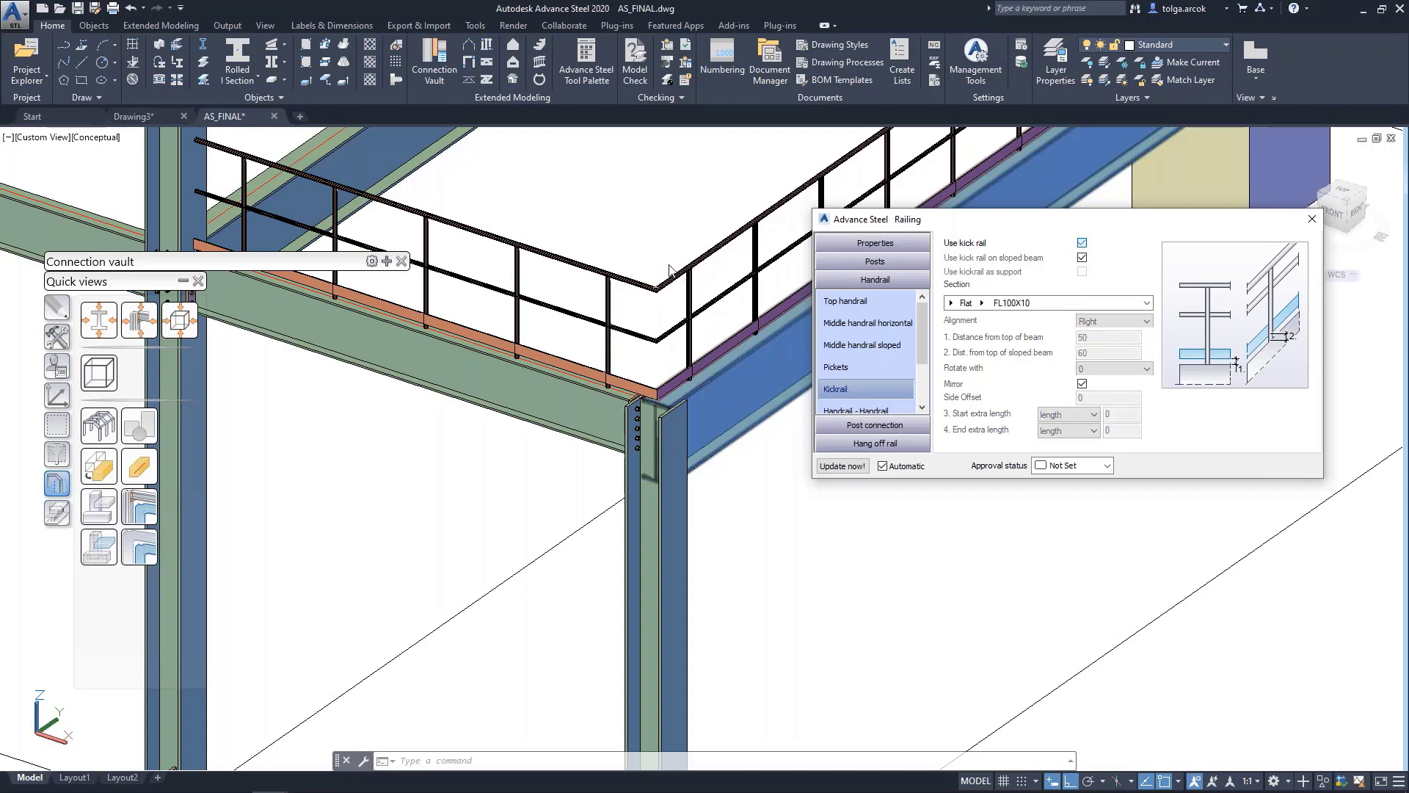
# Set the railing's post connection type to Plate with weld
pyautogui.click(874, 424)
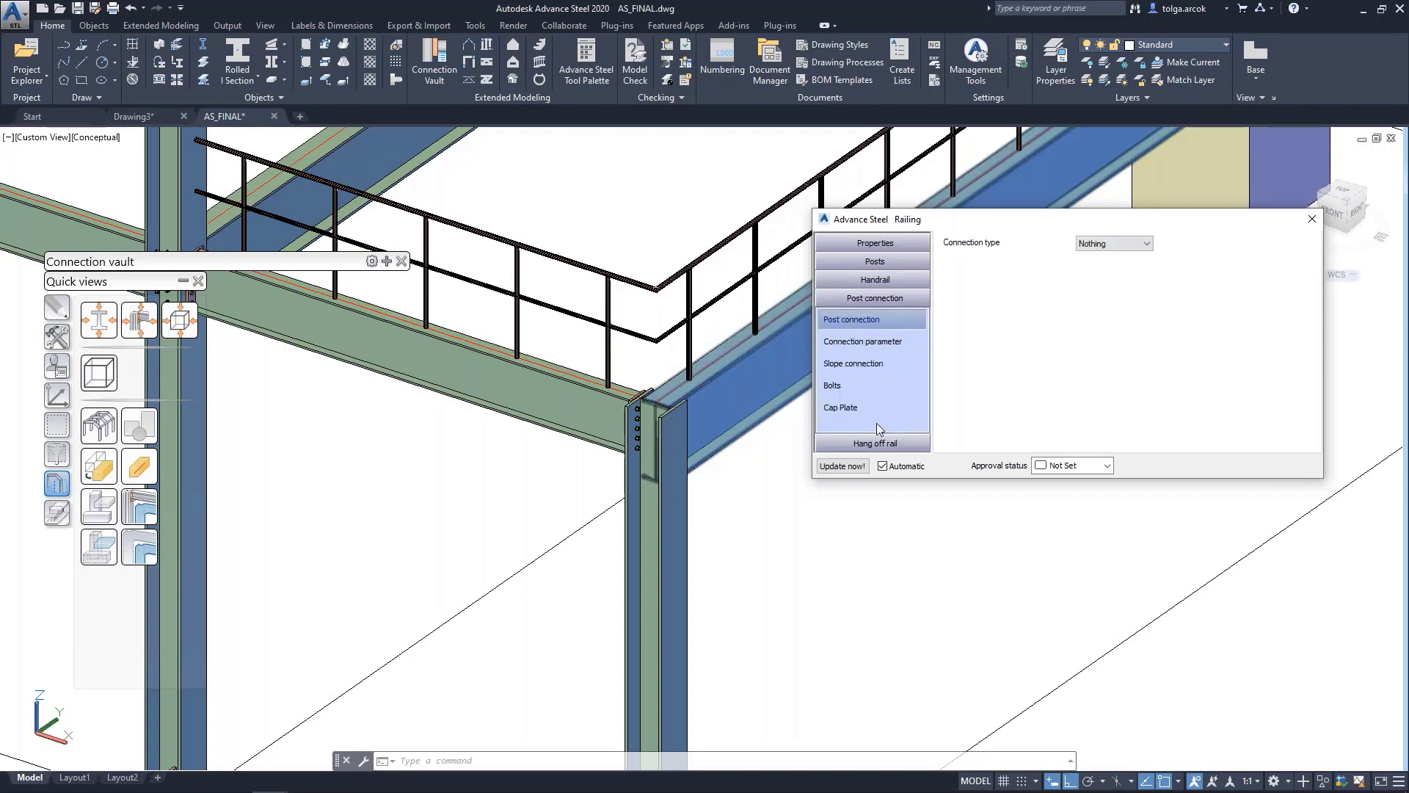
pyautogui.scroll(5, 743, 328)
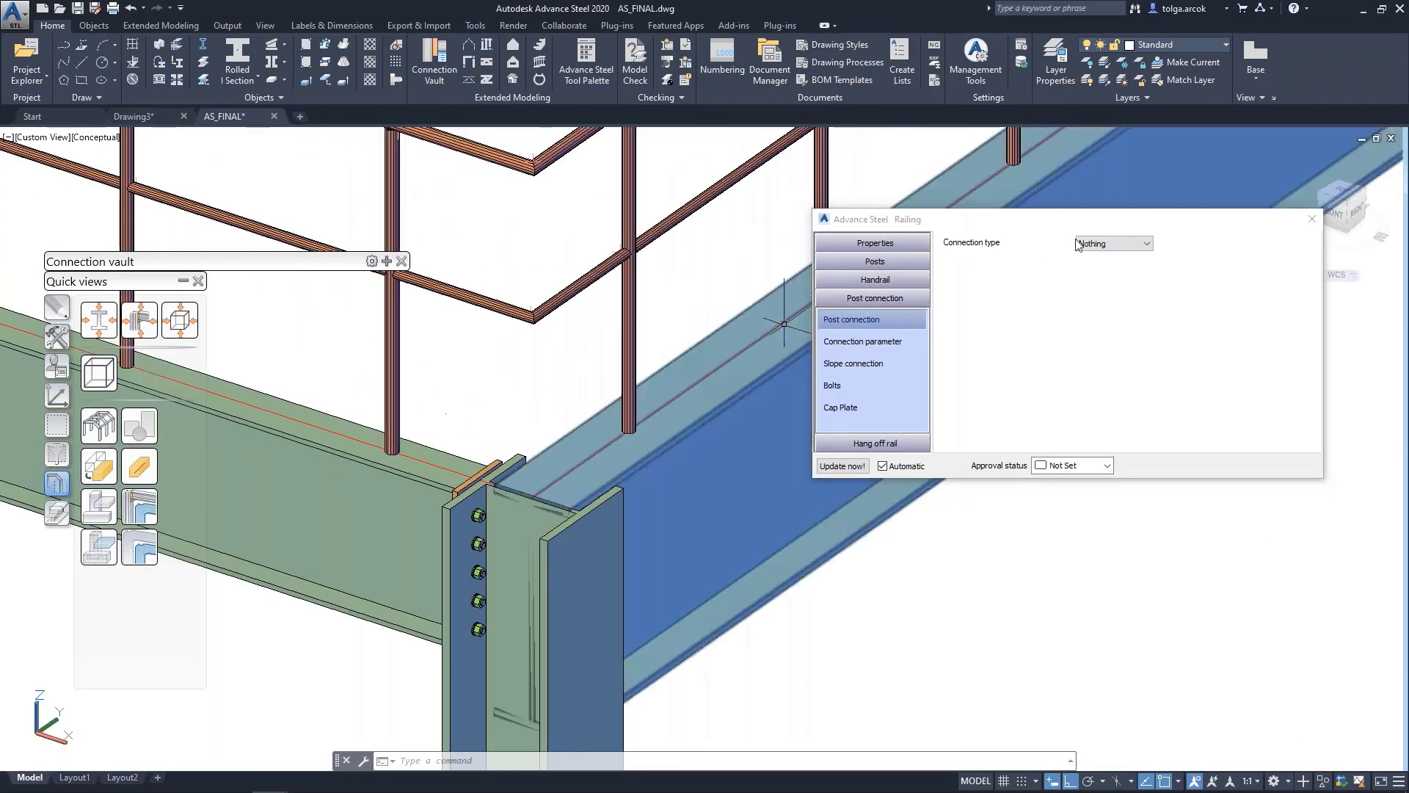
pyautogui.click(1122, 244)
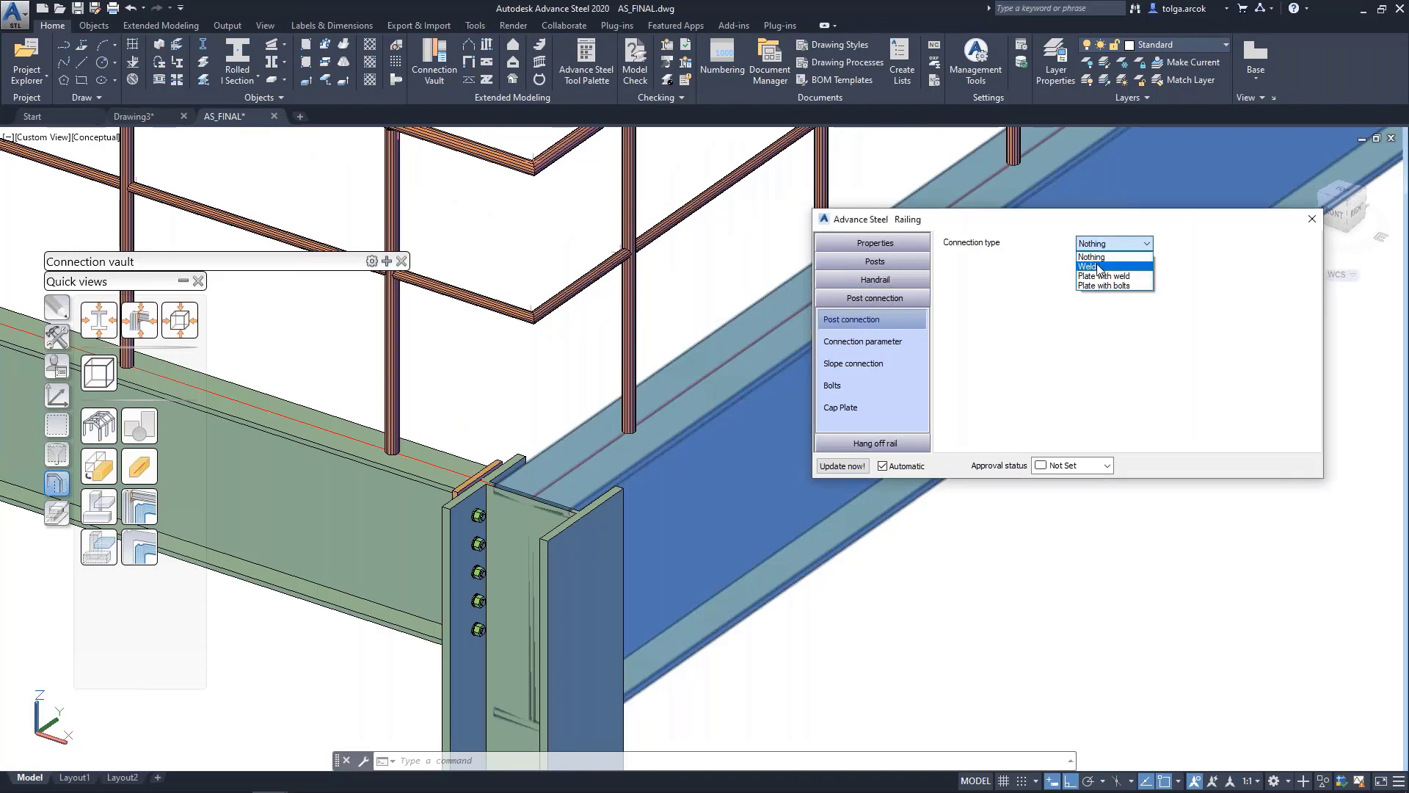
pyautogui.click(1101, 266)
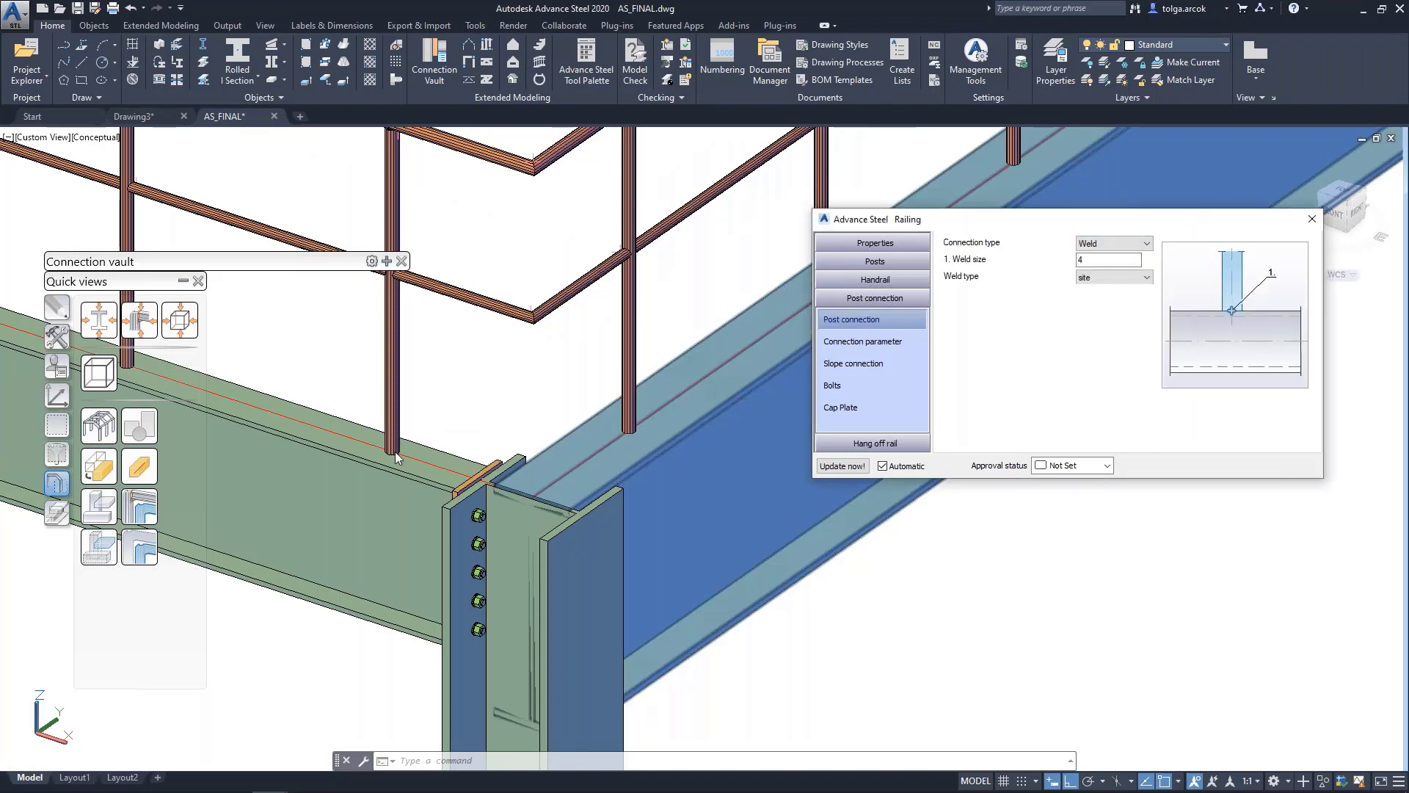
pyautogui.scroll(5, 395, 468)
pyautogui.keyDown('shift'); pyautogui.moveTo(469, 395); pyautogui.dragTo(441, 399, button='middle'); pyautogui.keyUp('shift')
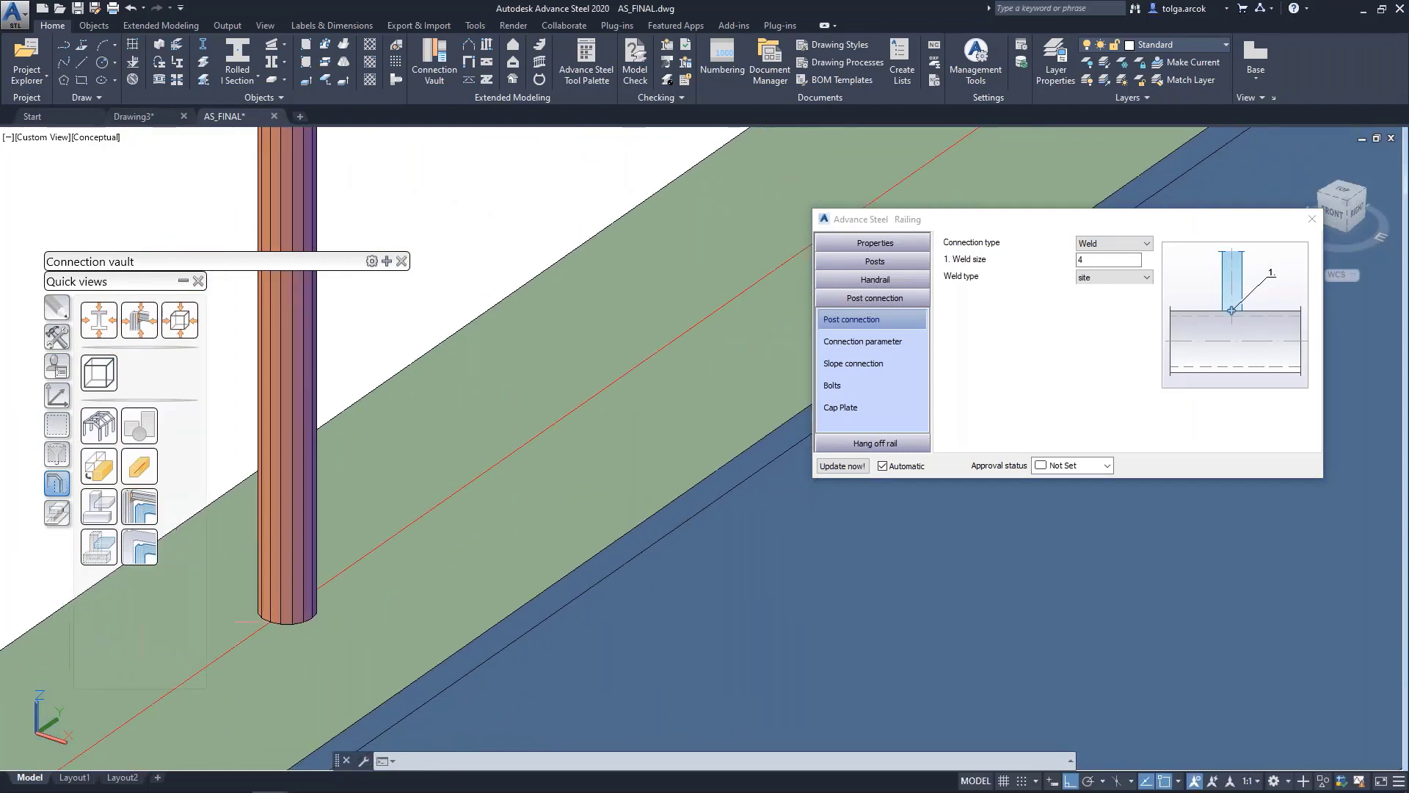
pyautogui.moveTo(417, 484); pyautogui.dragTo(418, 484, button='middle')
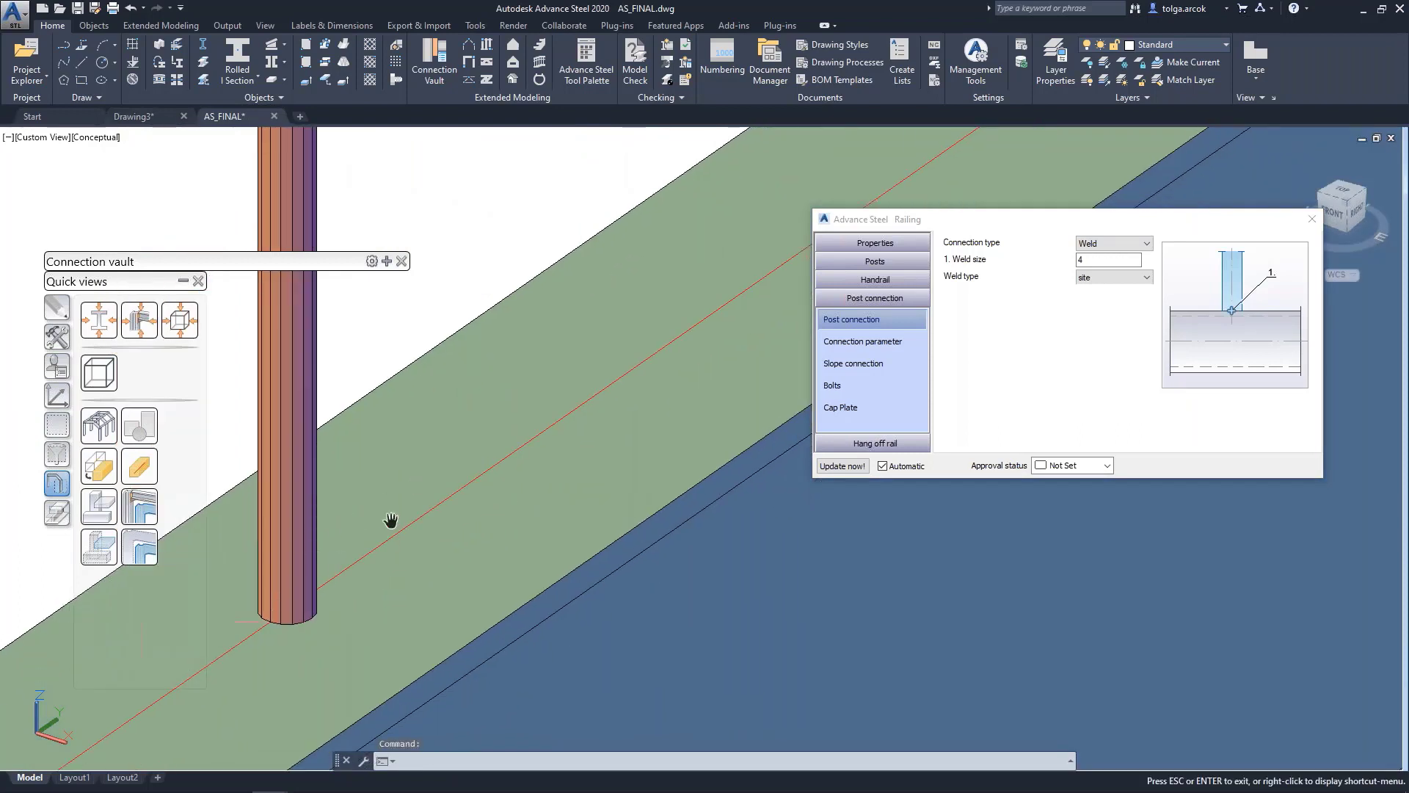
pyautogui.moveTo(390, 519); pyautogui.dragTo(557, 373)
pyautogui.click(1119, 244)
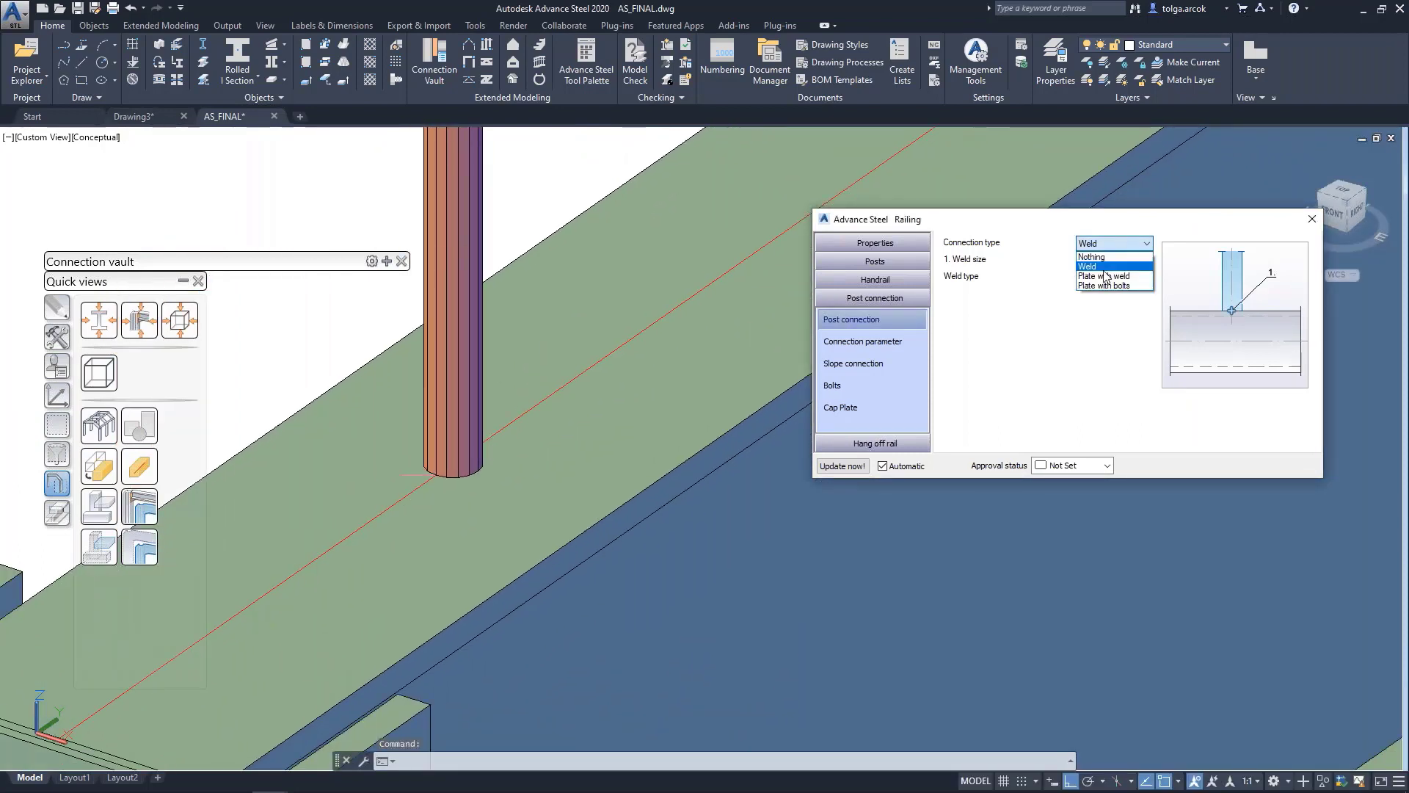
pyautogui.click(1104, 276)
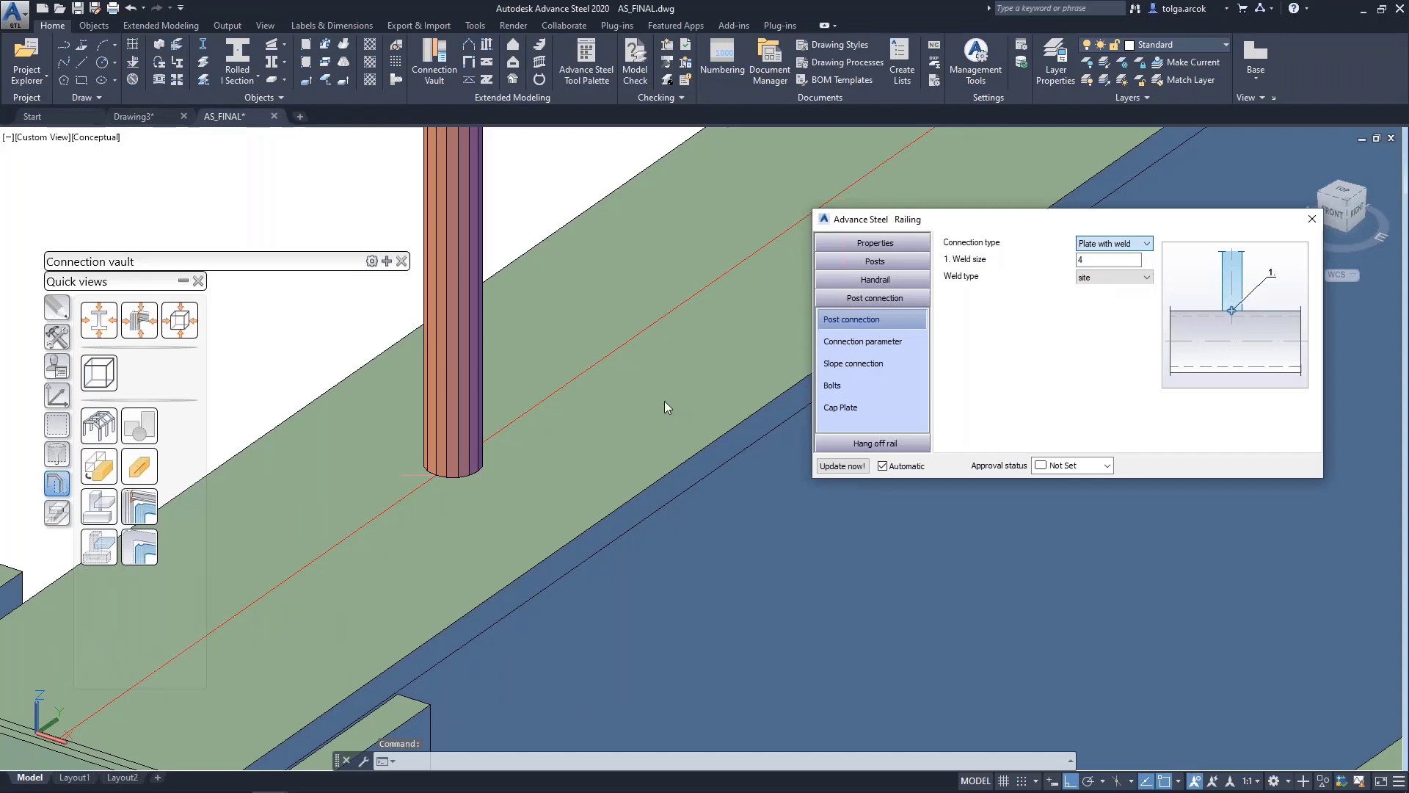
# Check the 250×60×8 base plates, close the Railing dialog and show the whole frame
pyautogui.scroll(-1, 658, 401)
pyautogui.scroll(-2, 653, 401)
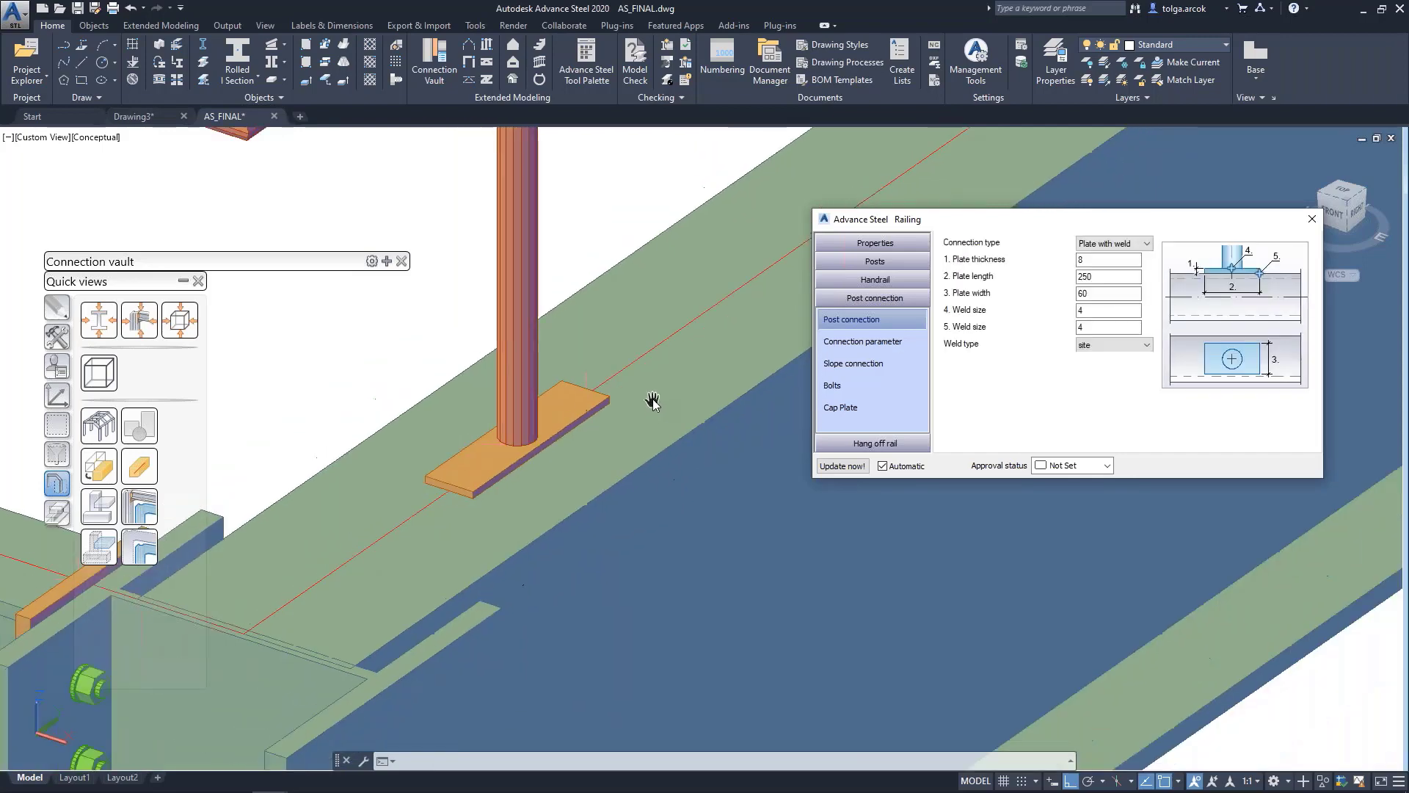
pyautogui.scroll(-2, 635, 406)
pyautogui.scroll(-2, 634, 406)
pyautogui.scroll(-2, 624, 394)
pyautogui.scroll(-1, 557, 397)
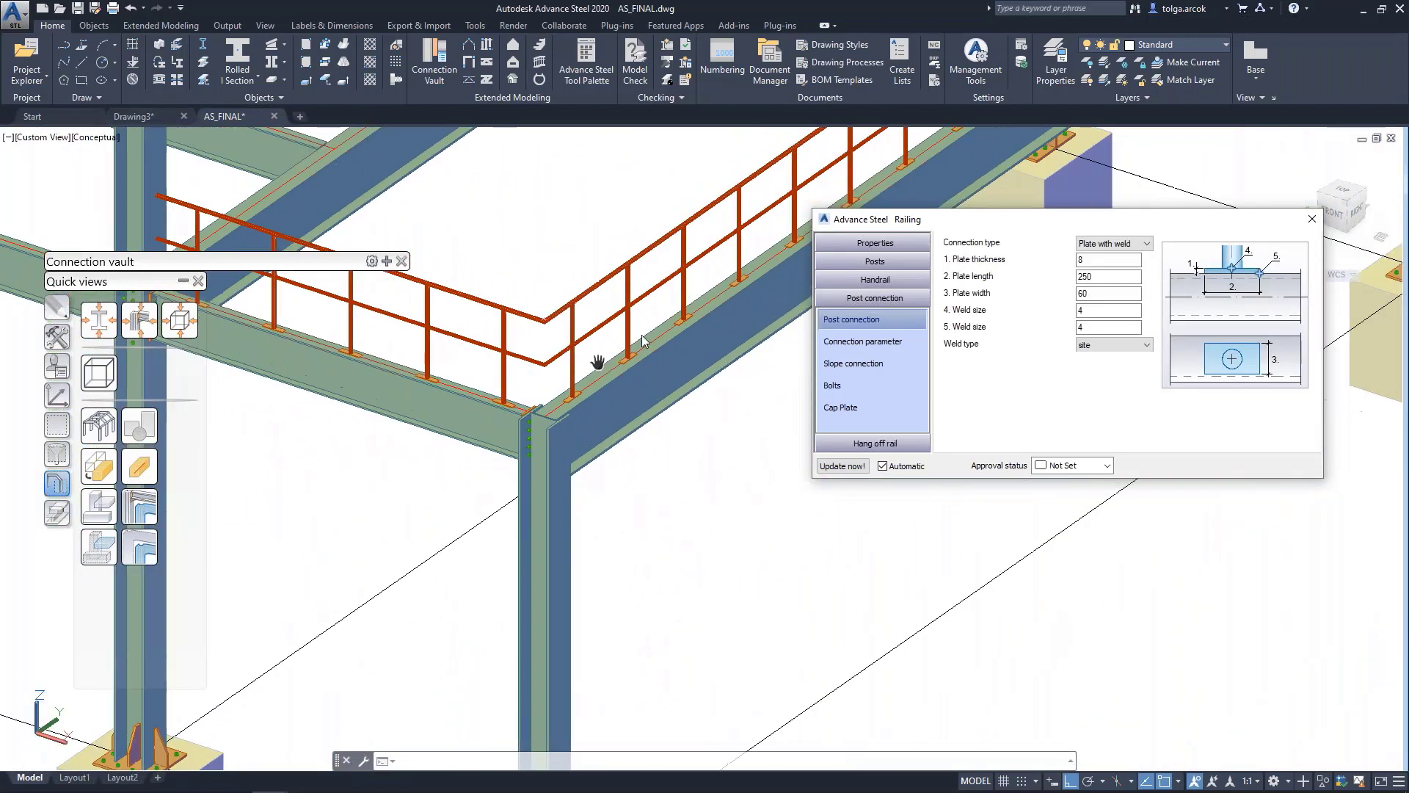
pyautogui.click(1312, 220)
pyautogui.scroll(-2, 1000, 350)
pyautogui.moveTo(1000, 349)
pyautogui.mouseDown(button='middle')
pyautogui.moveTo(723, 362)
pyautogui.moveTo(793, 382)
pyautogui.mouseUp(button='middle')
pyautogui.scroll(-1, 792, 382)
pyautogui.scroll(-2, 849, 393)
# Sketch three connected lines forming a U beside the frame
pyautogui.press('Escape')
pyautogui.press('Escape')
pyautogui.scroll(-3, 837, 411)
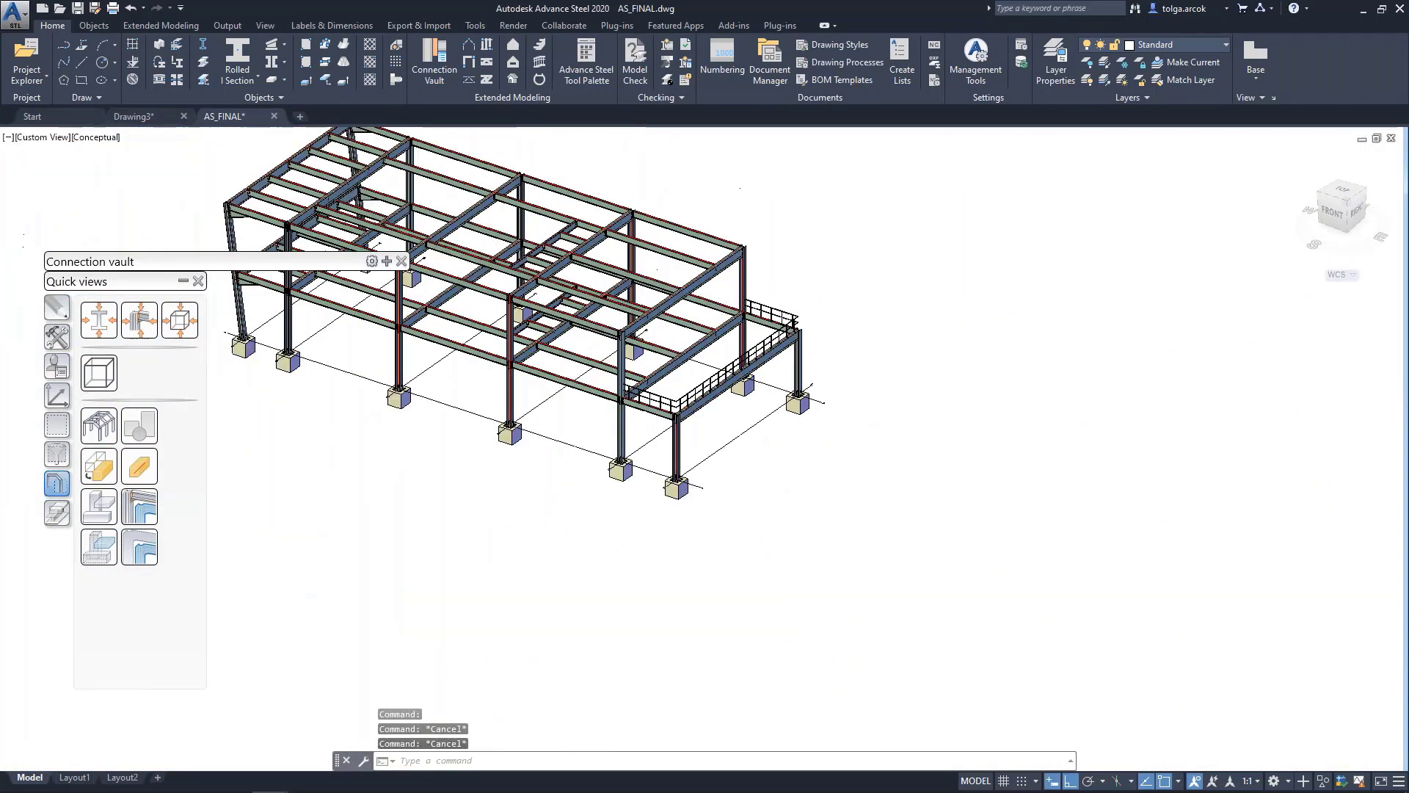
pyautogui.scroll(-2, 826, 433)
pyautogui.scroll(5, 799, 438)
pyautogui.write('l')
pyautogui.press('Return')
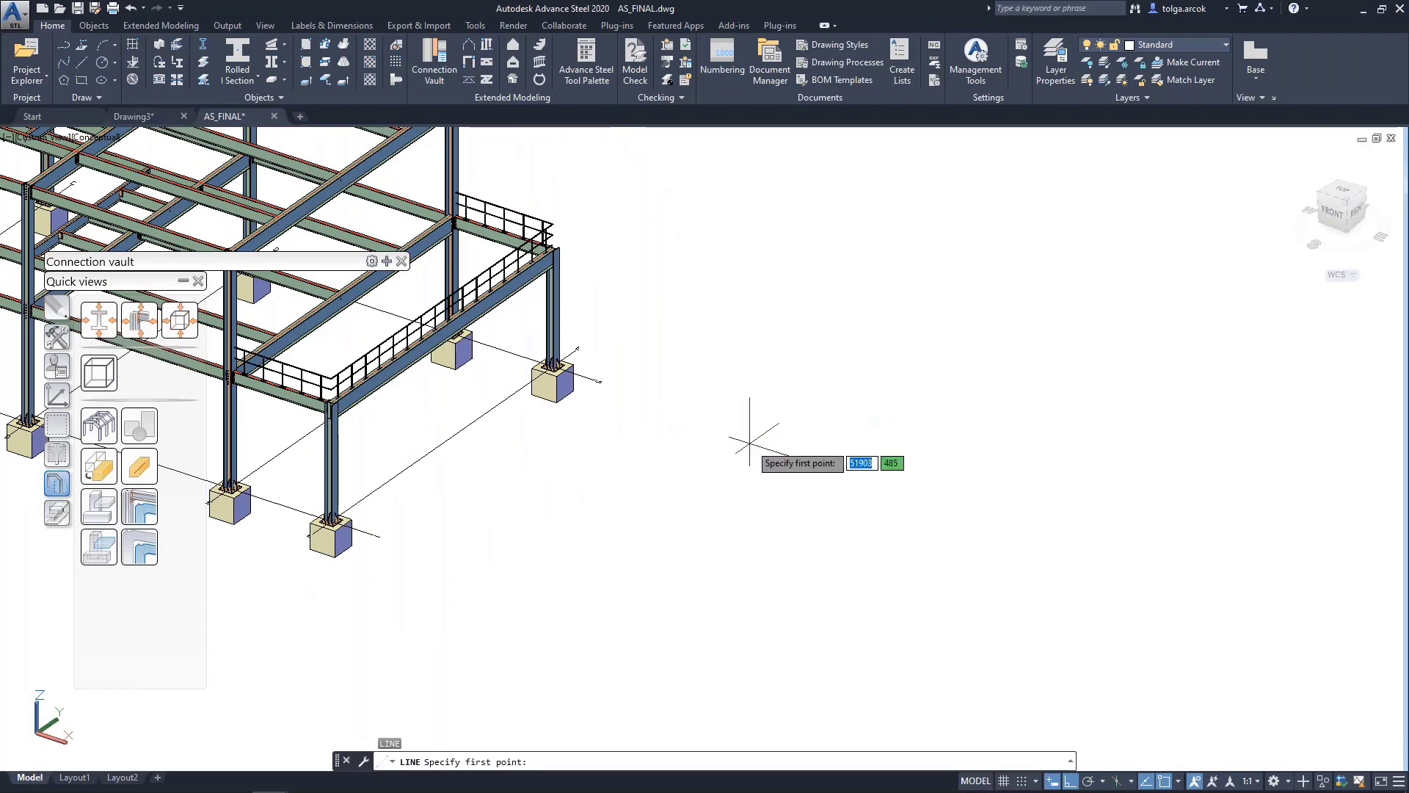
pyautogui.click(643, 510)
pyautogui.click(829, 569)
pyautogui.click(986, 462)
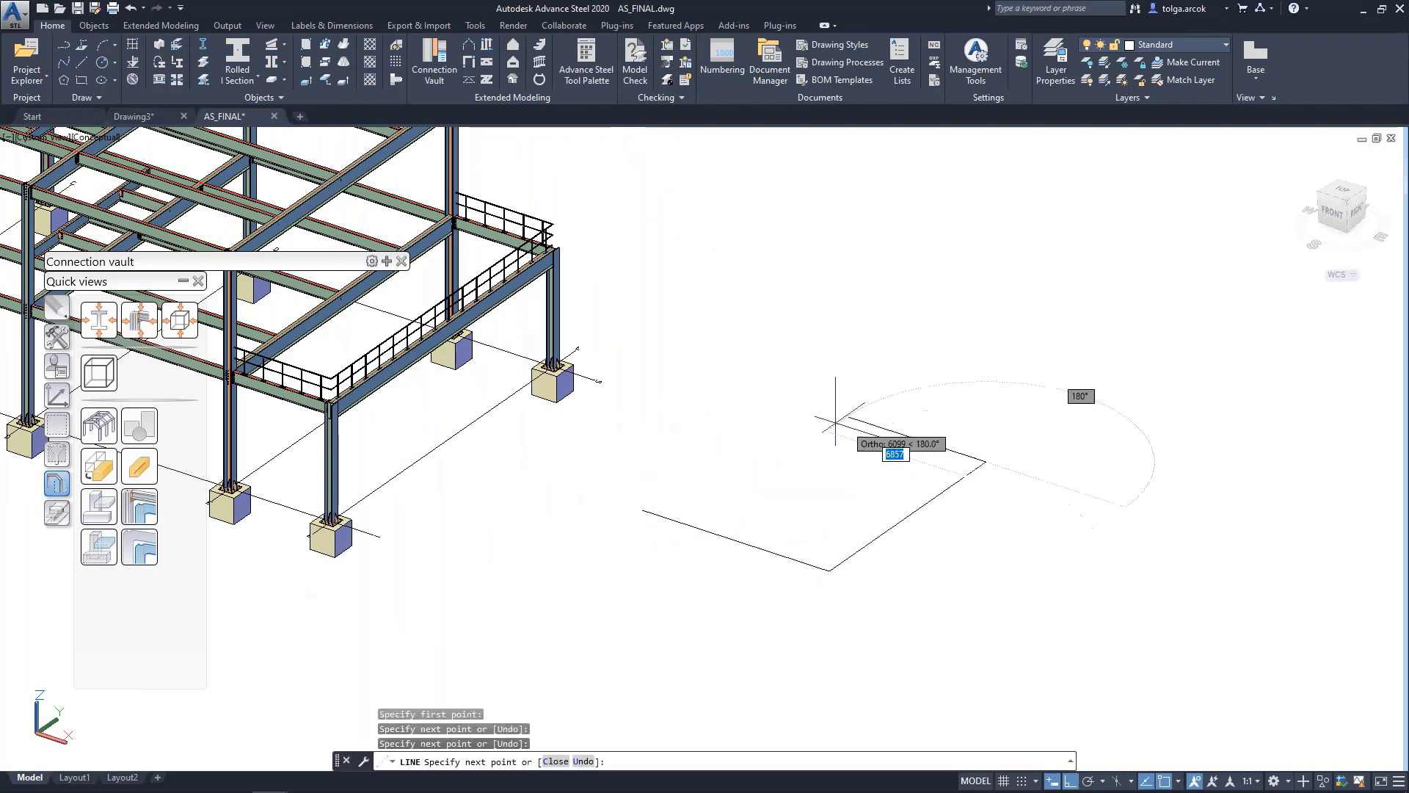
pyautogui.click(847, 417)
pyautogui.press('Escape')
pyautogui.press('Escape')
pyautogui.press('Escape')
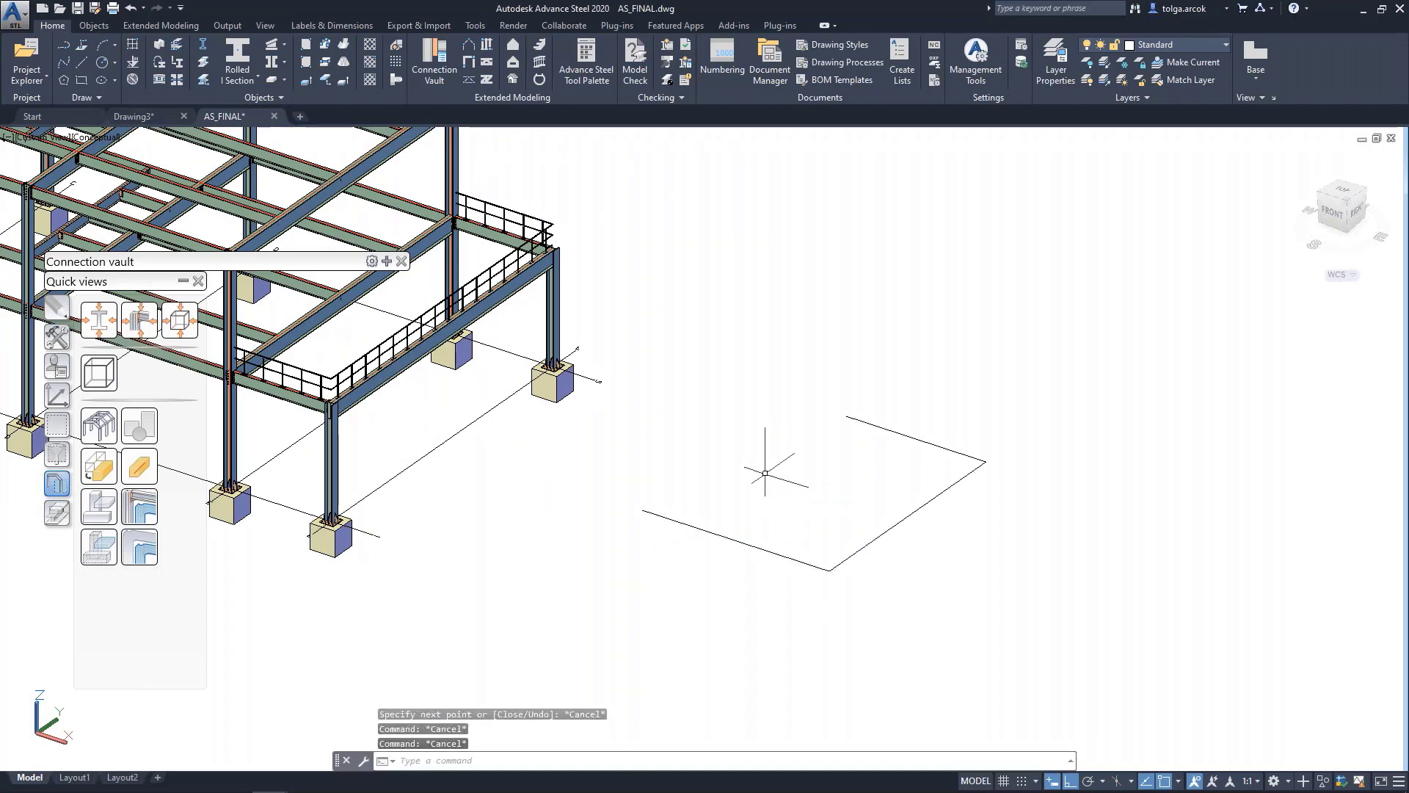
# Convert the three sketched lines into beams with Lines to beams
pyautogui.click(176, 64)
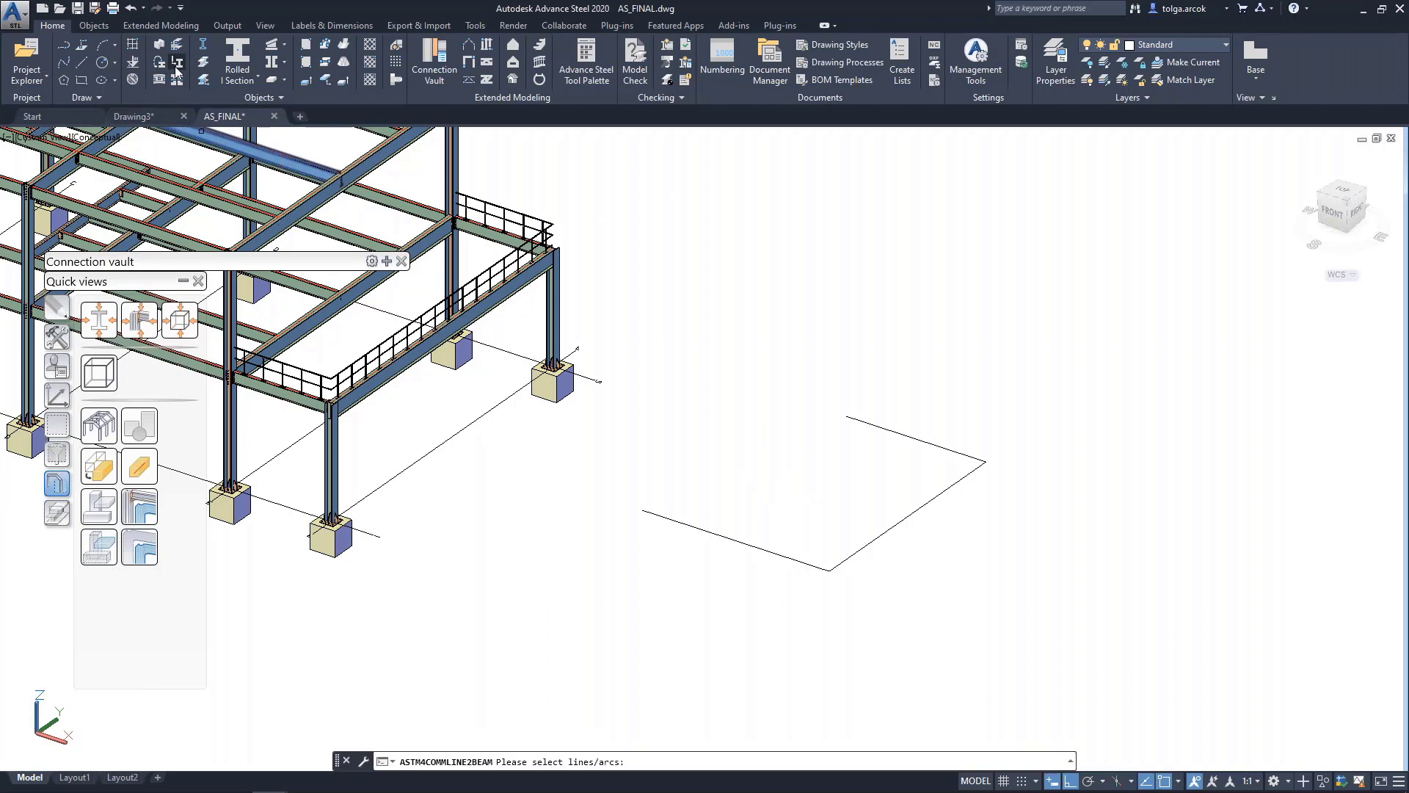
pyautogui.click(975, 418)
pyautogui.click(768, 602)
pyautogui.press('Return')
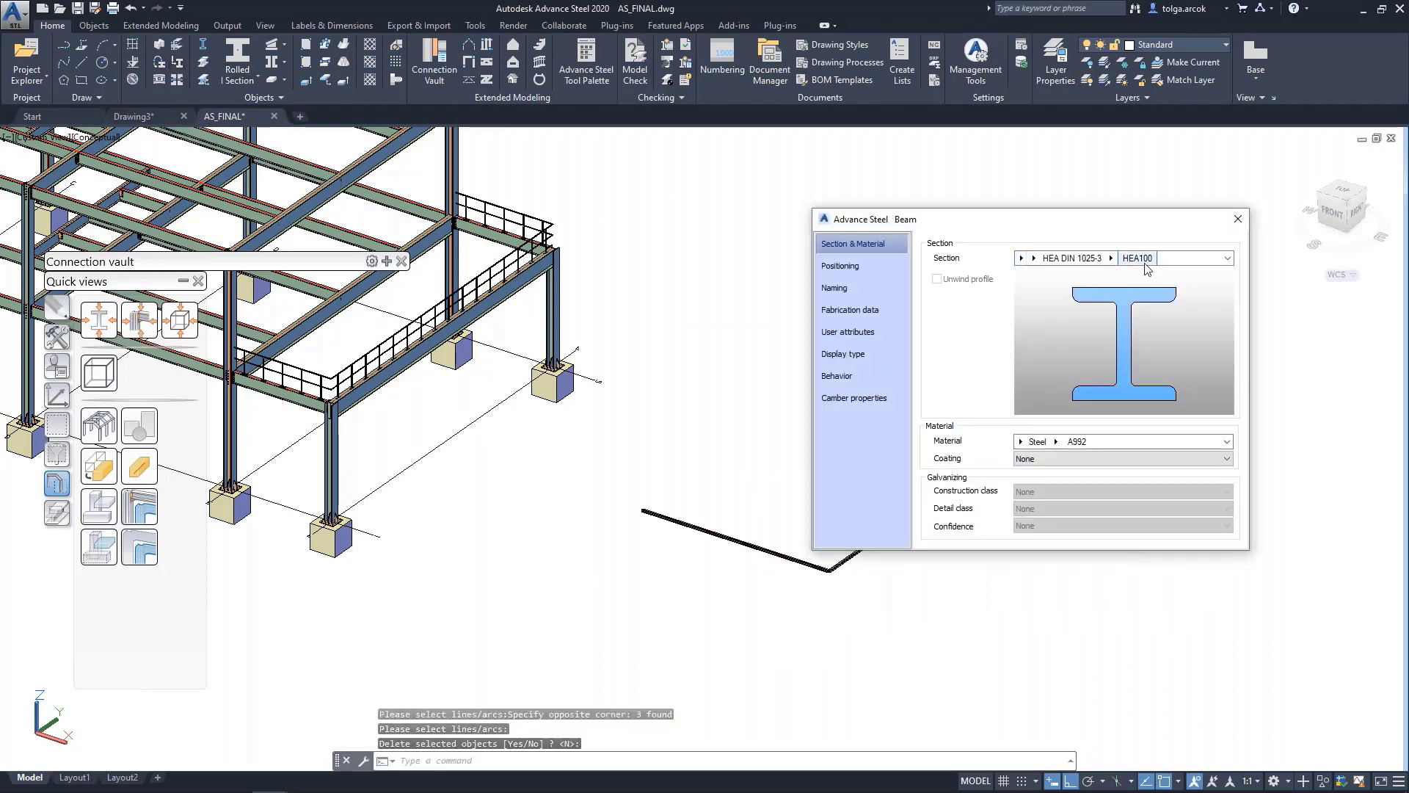
pyautogui.click(1239, 219)
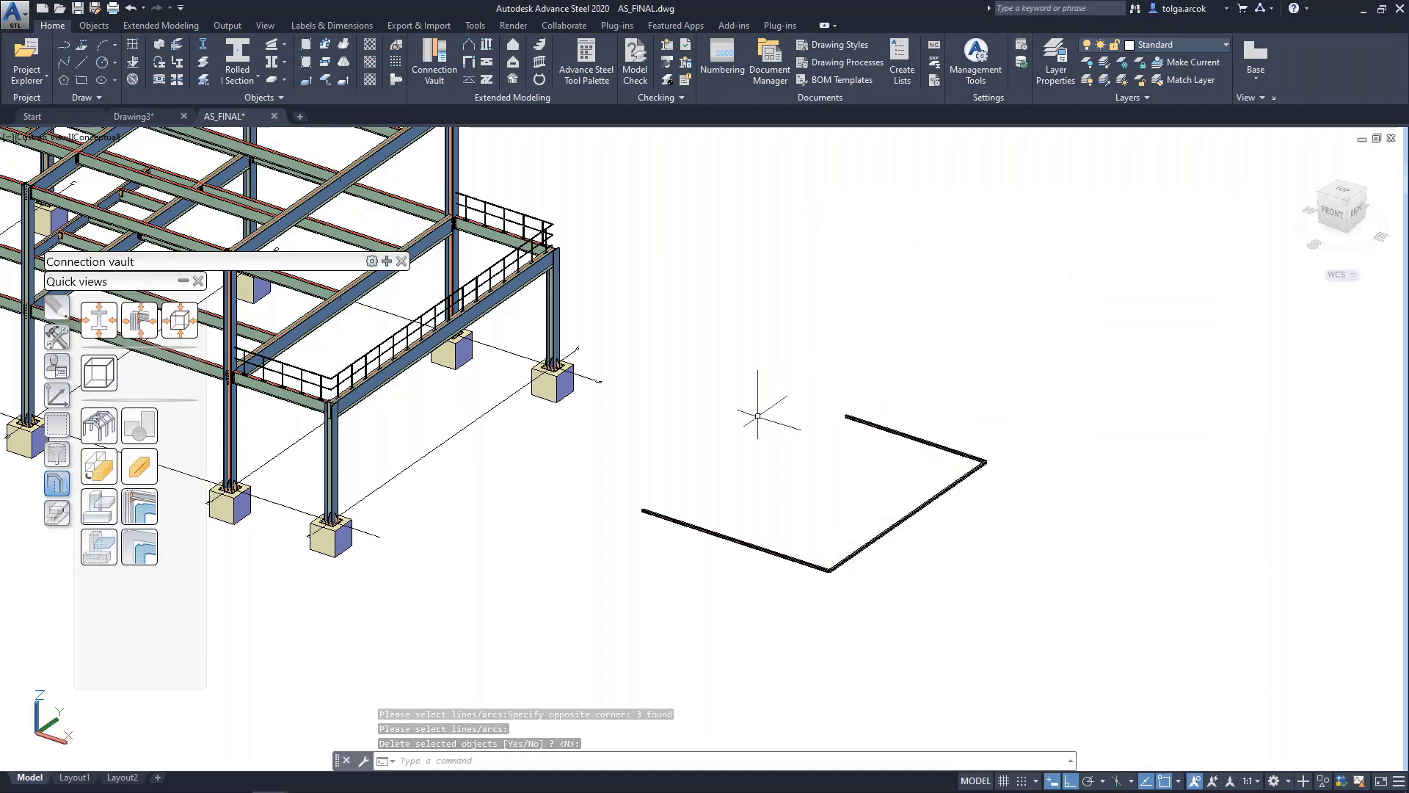
# Match an existing frame beam's properties onto the three new beams with MATCHPROP
pyautogui.write('MA')
pyautogui.press('Return')
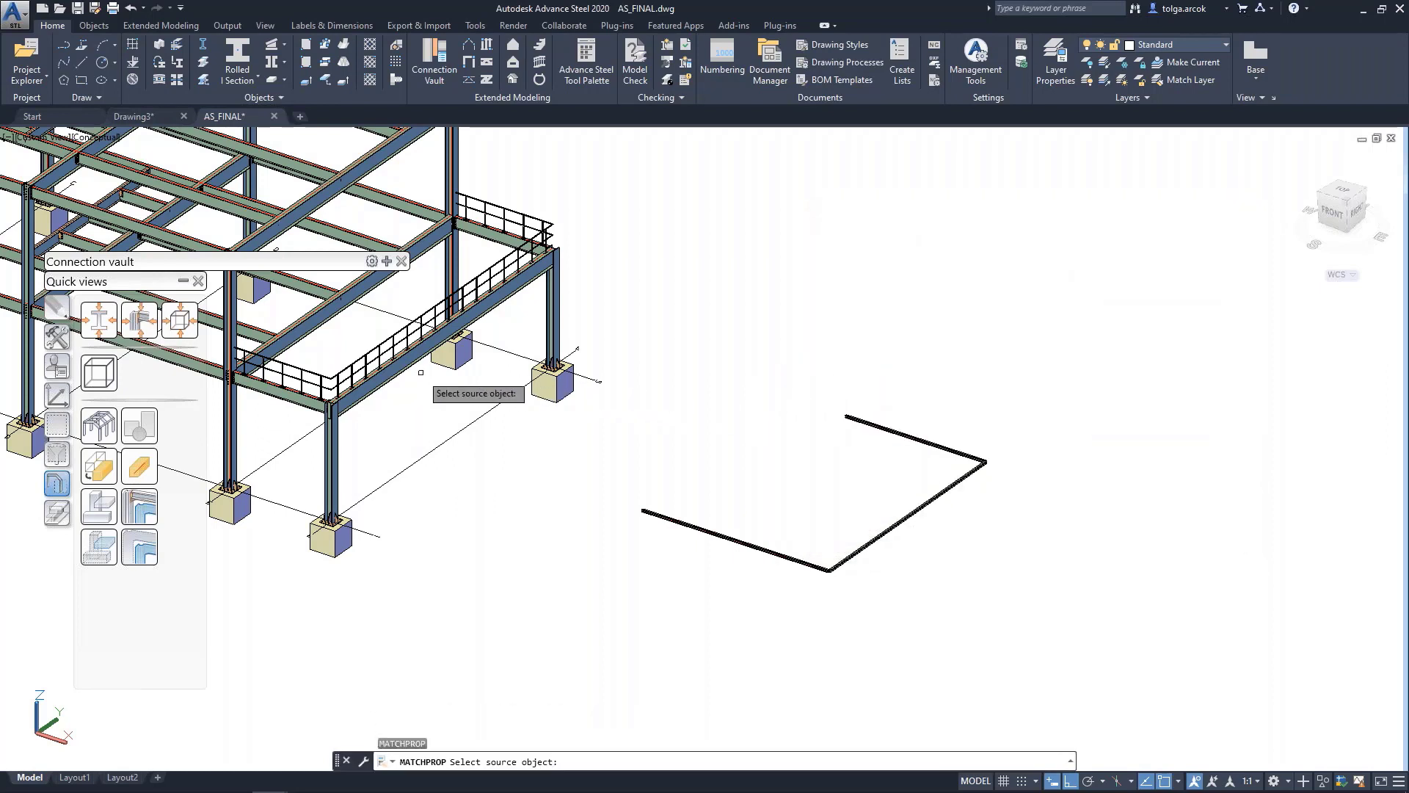
pyautogui.click(405, 363)
pyautogui.click(1042, 427)
pyautogui.click(800, 569)
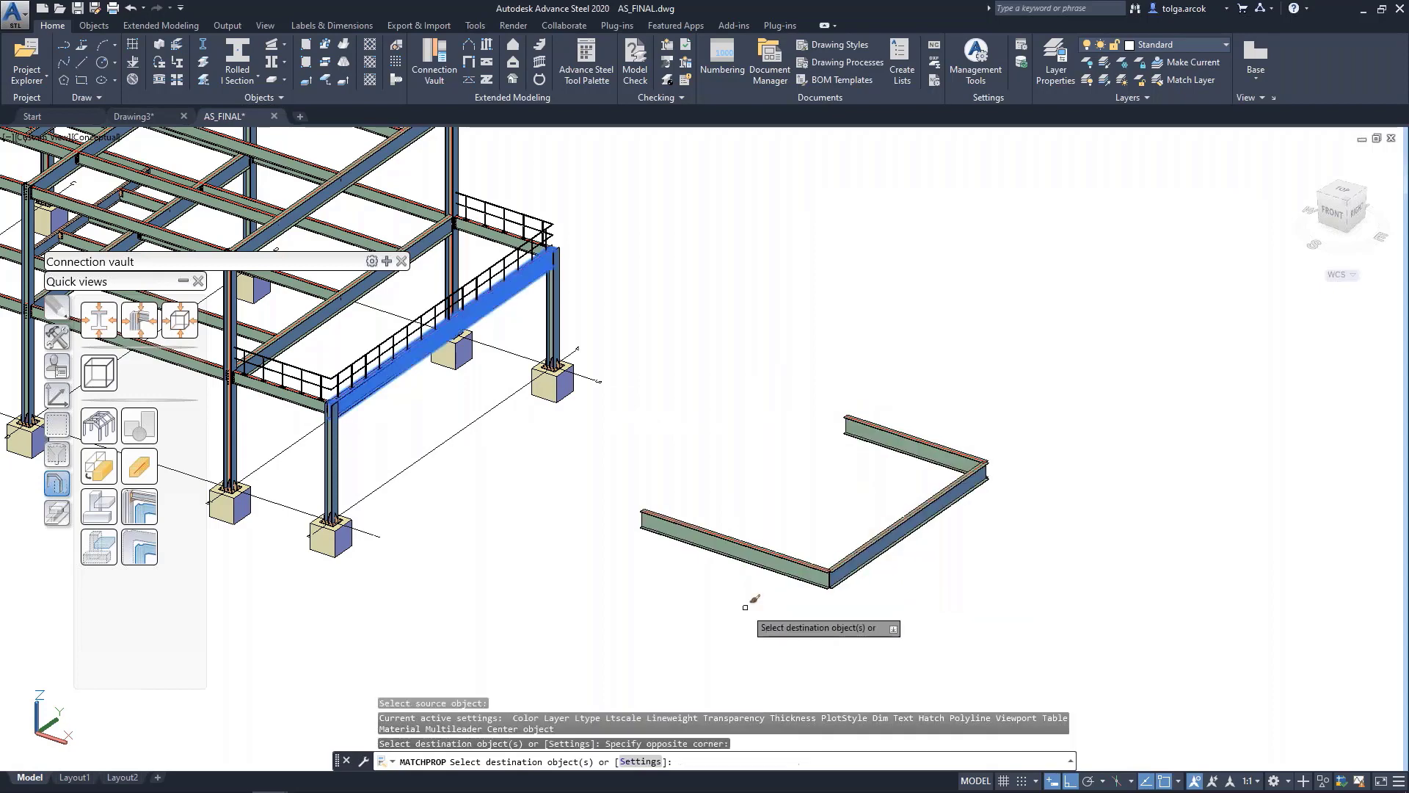
pyautogui.press('Escape')
pyautogui.press('Escape')
pyautogui.moveTo(808, 502); pyautogui.dragTo(838, 516, button='middle')
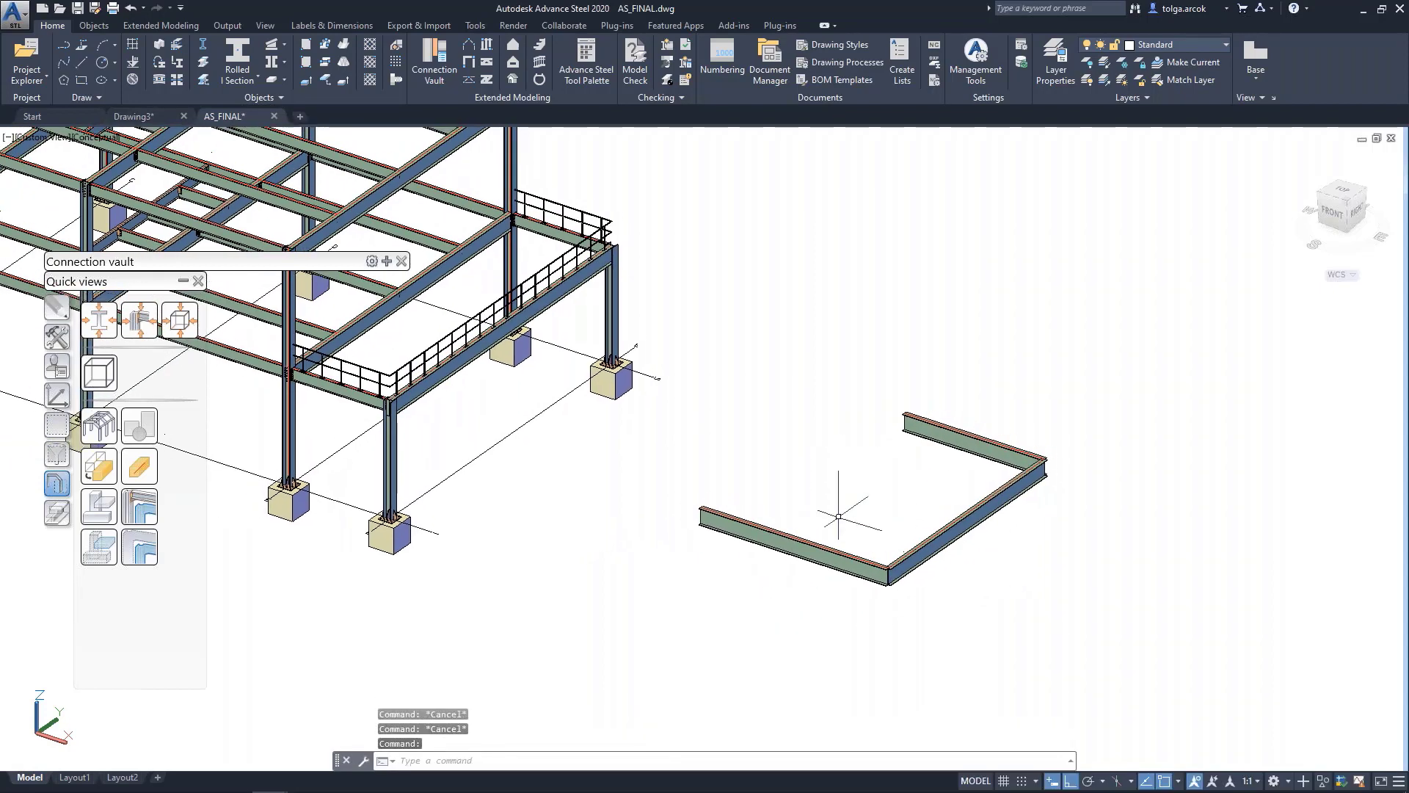
pyautogui.click(541, 63)
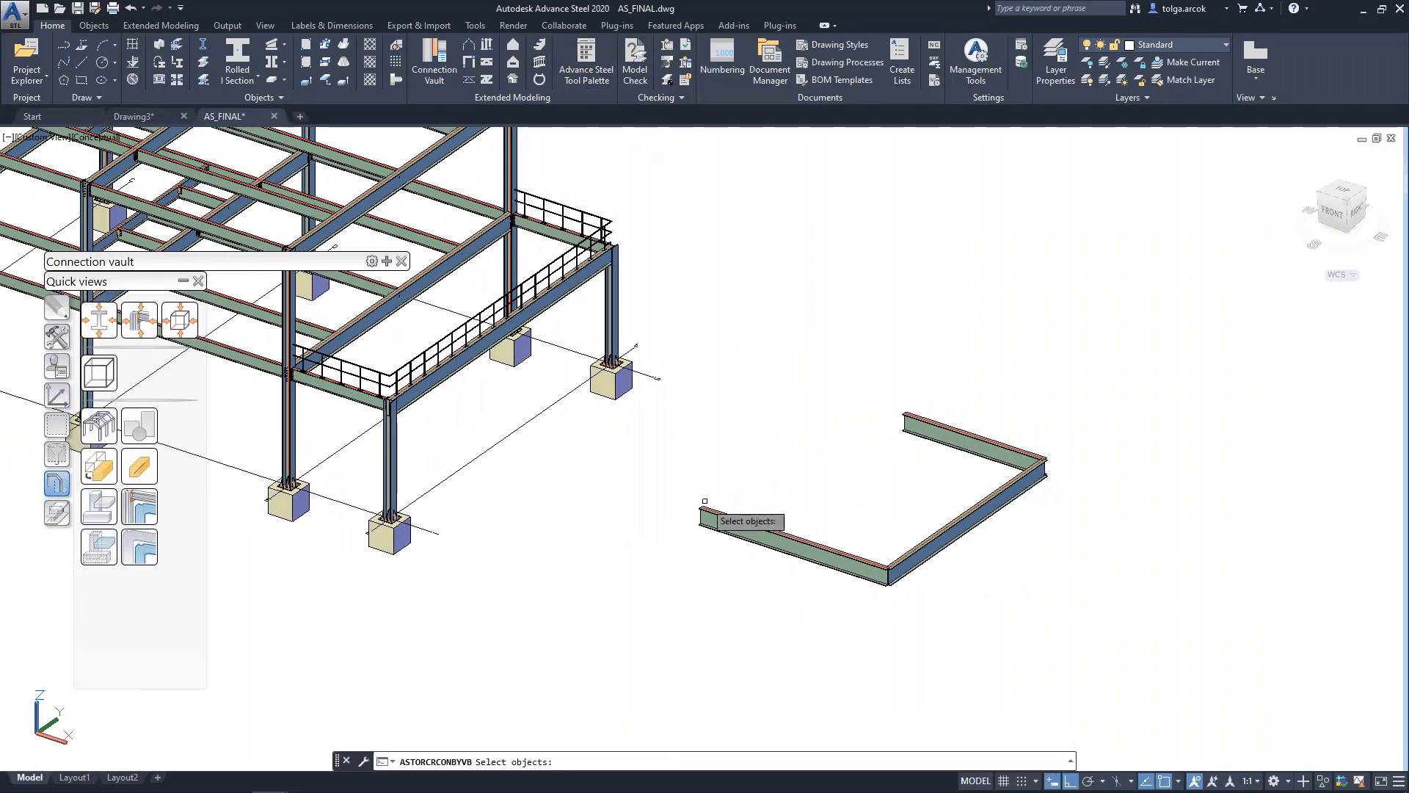
# Pick the three U-shaped base beams as the railing path
pyautogui.click(807, 536)
pyautogui.click(970, 522)
pyautogui.click(998, 449)
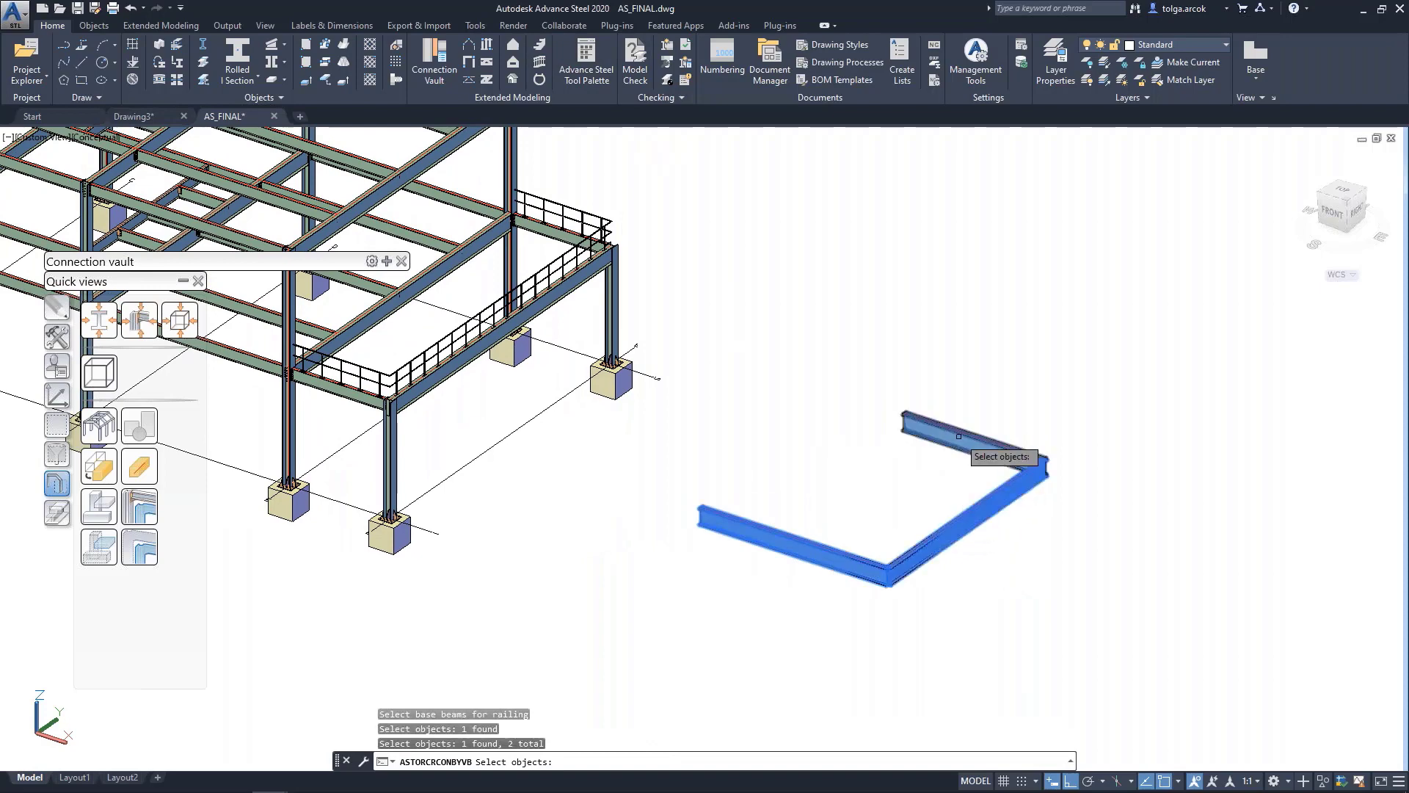
pyautogui.press('Return')
pyautogui.scroll(3, 726, 490)
pyautogui.scroll(2, 727, 506)
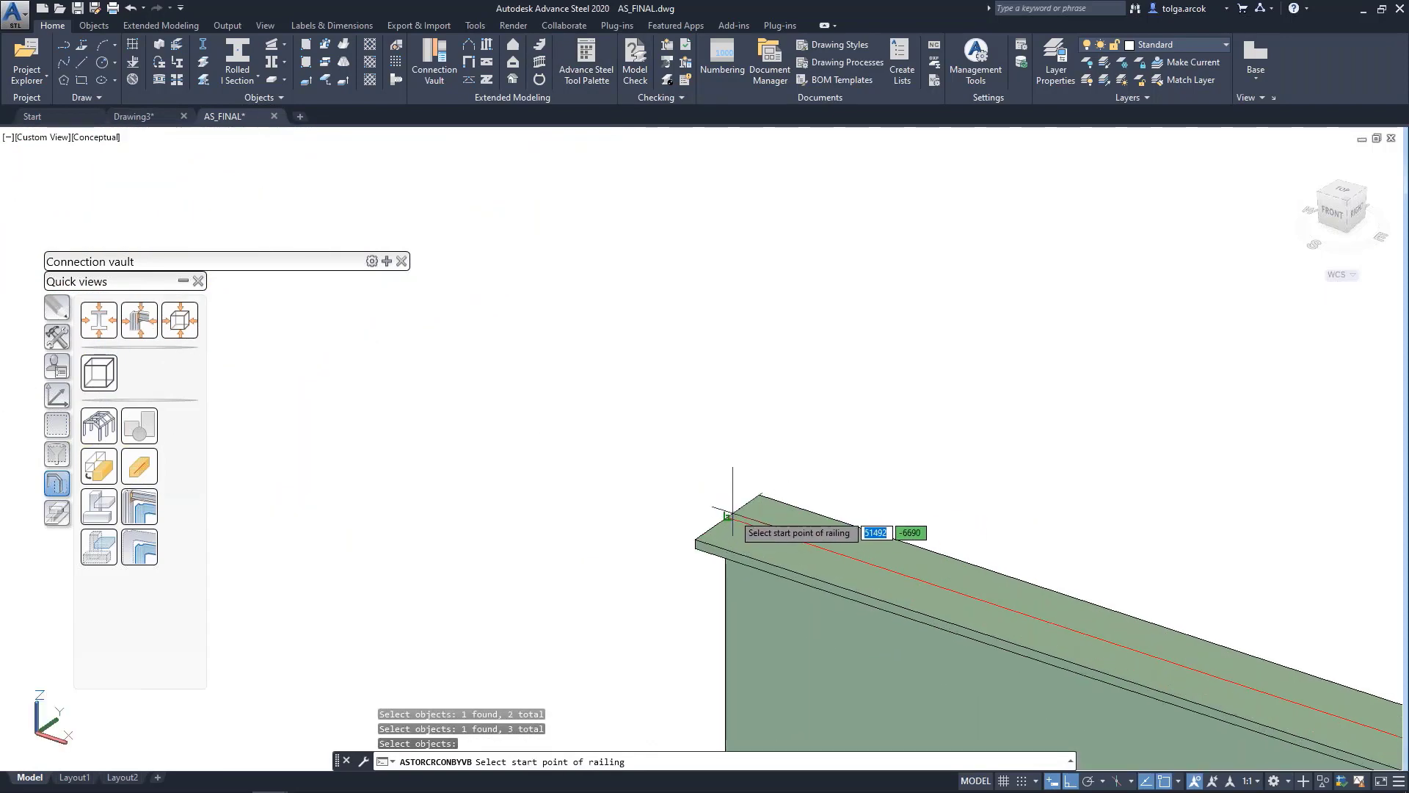
pyautogui.scroll(-3, 830, 441)
pyautogui.scroll(2, 954, 404)
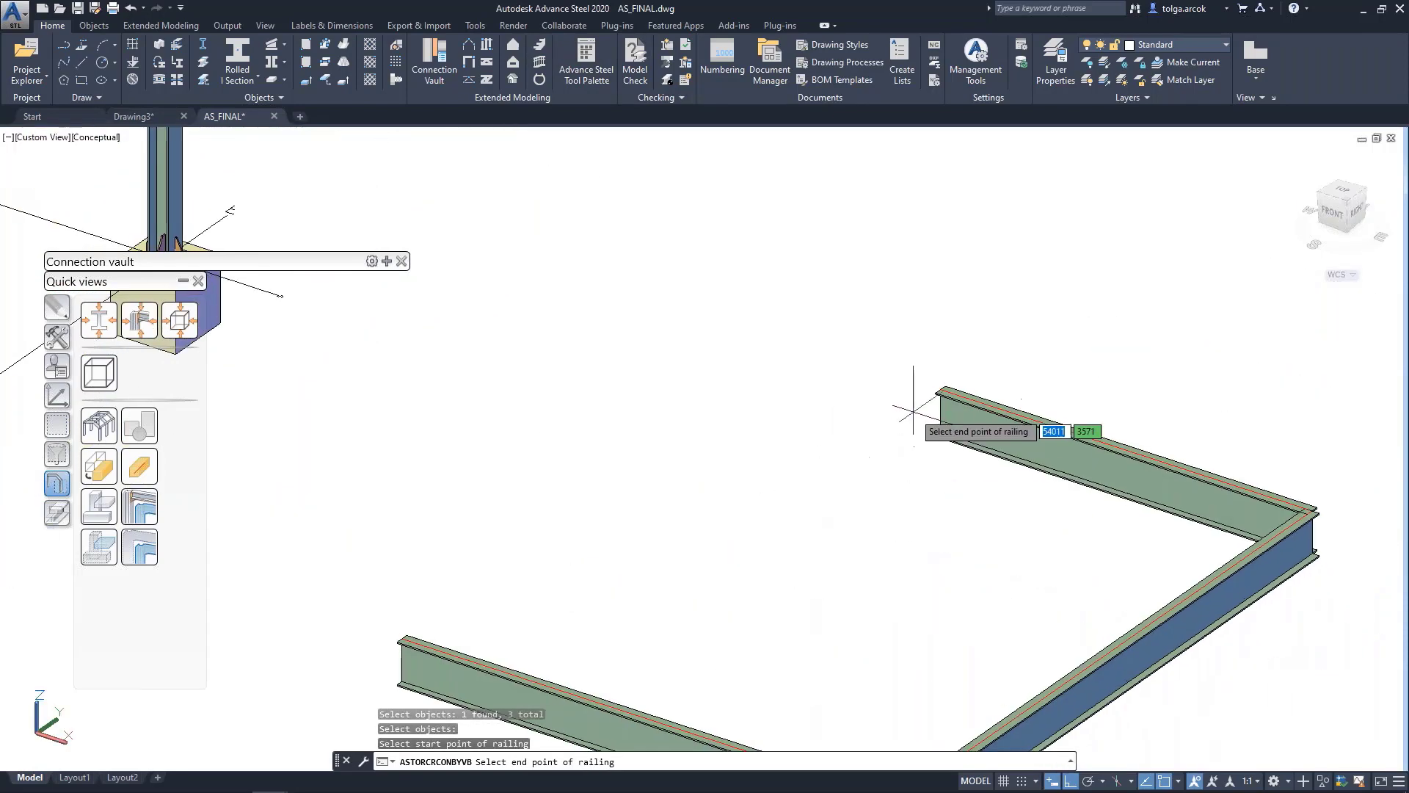
# Create the railing up to the open beam end, then grab the front beam's end grip
pyautogui.click(939, 389)
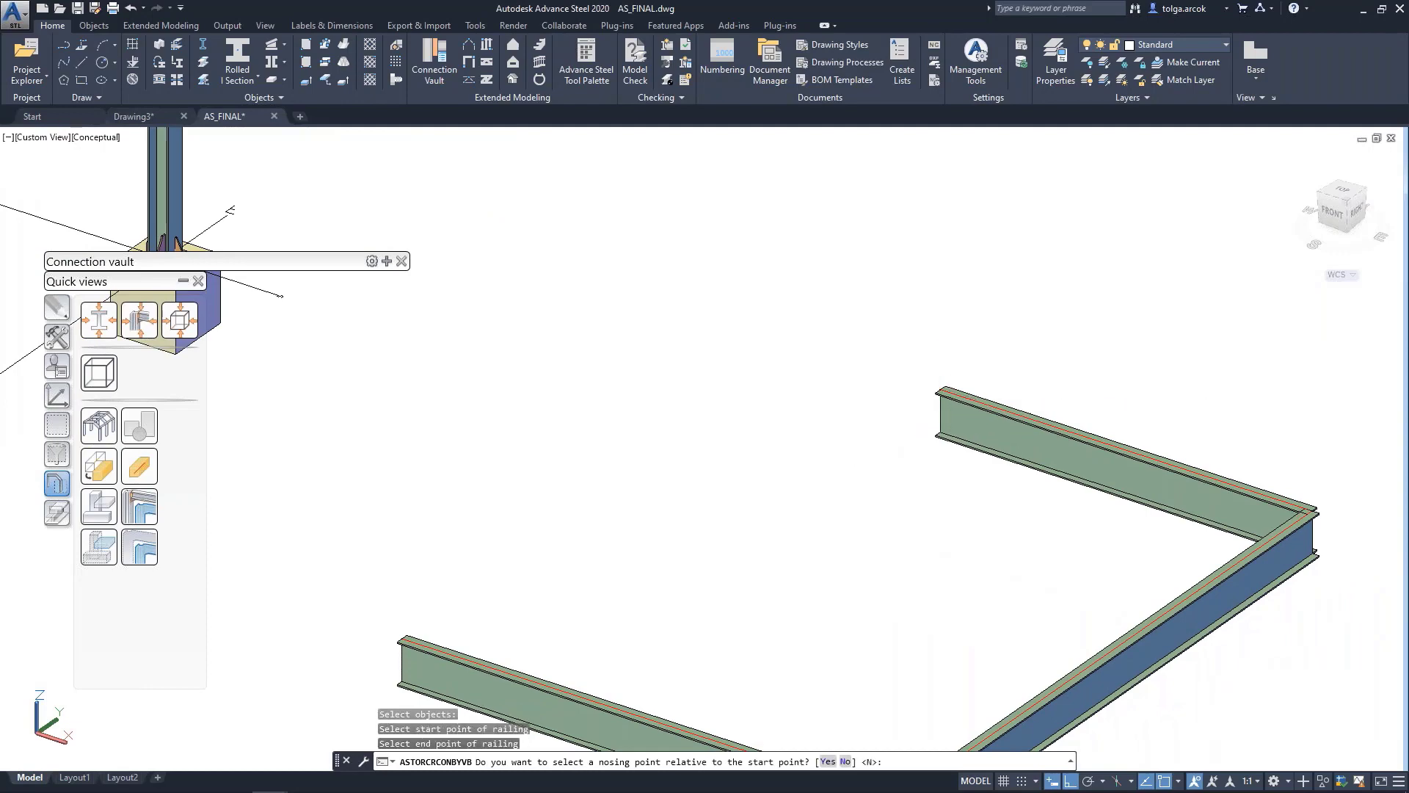
pyautogui.press('Return')
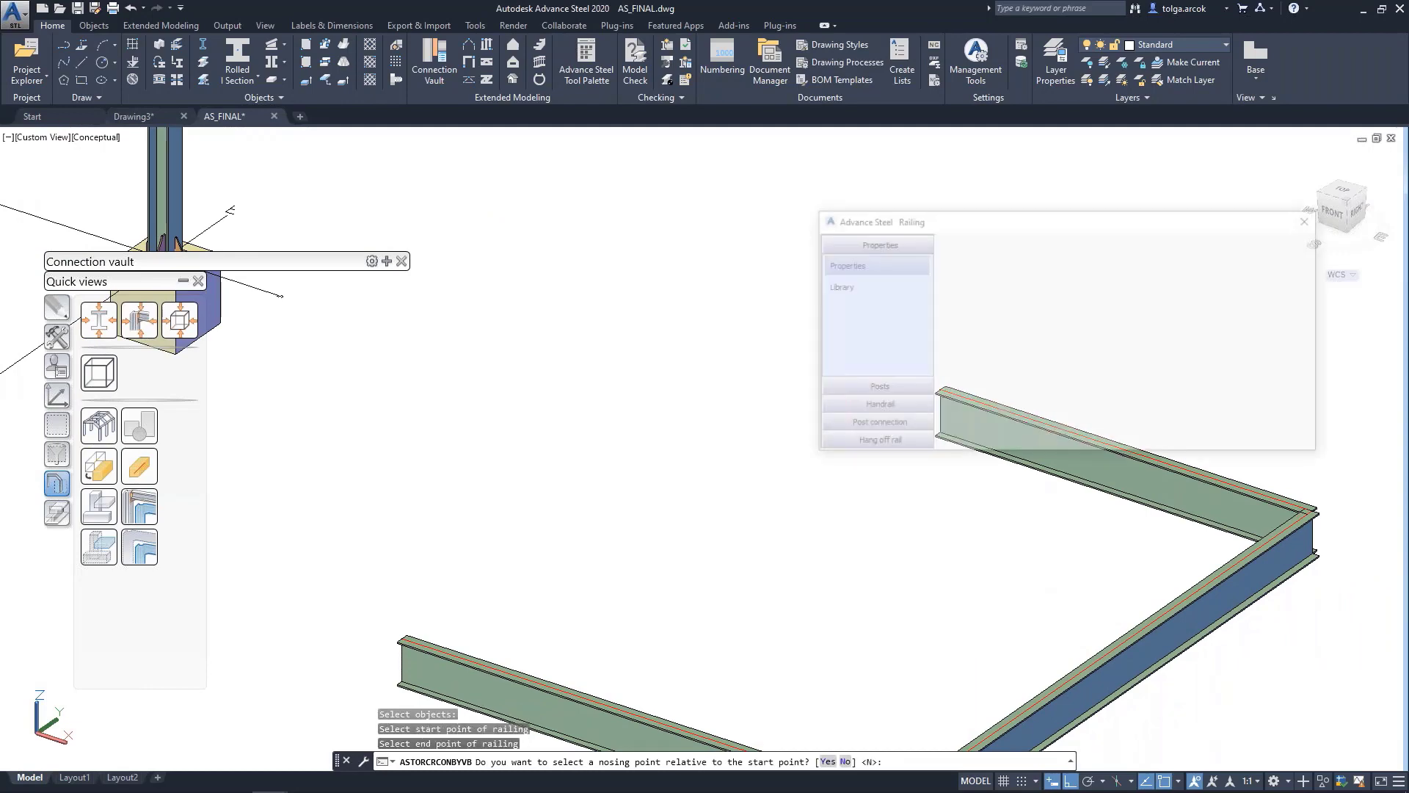
pyautogui.scroll(-5, 734, 447)
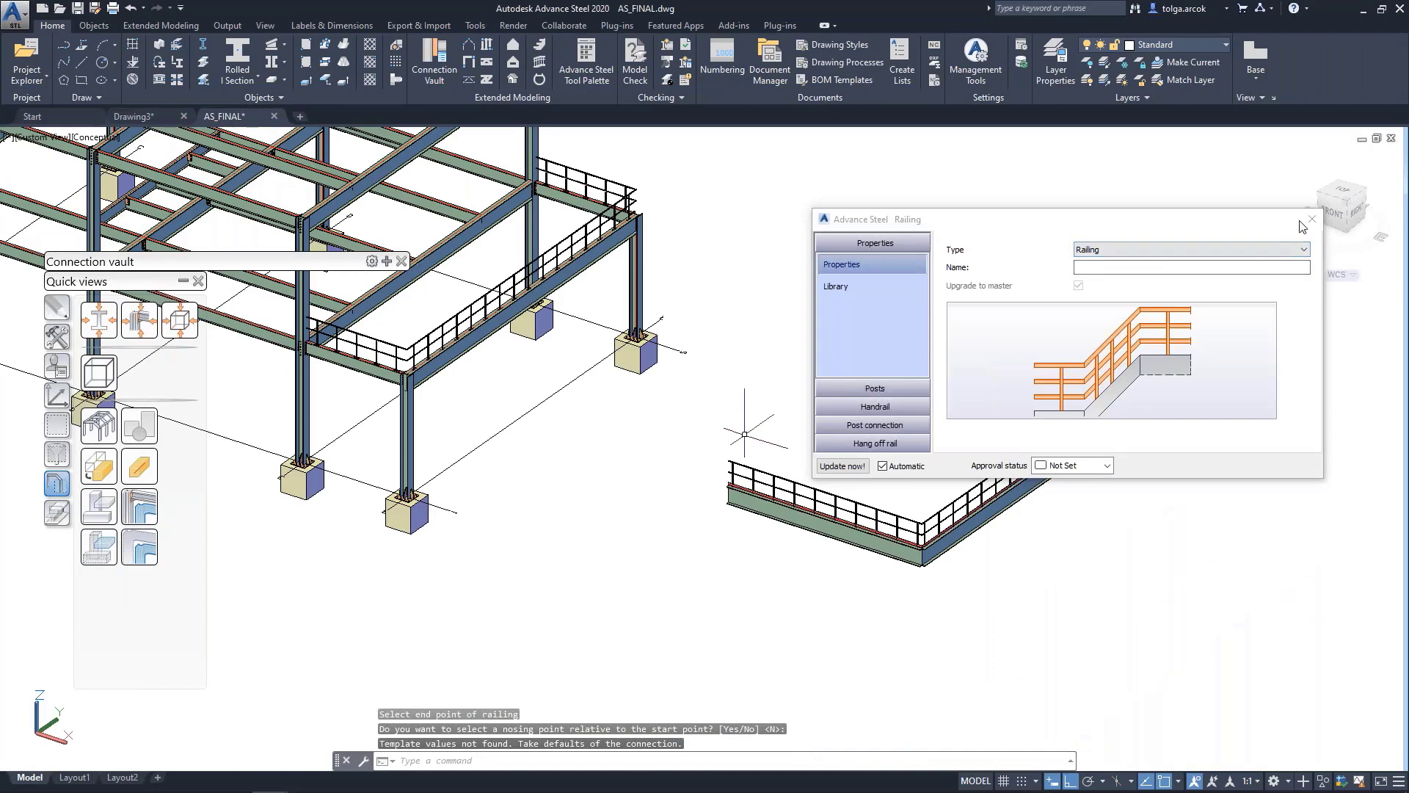
pyautogui.click(1313, 219)
pyautogui.scroll(2, 1233, 469)
pyautogui.scroll(2, 1233, 470)
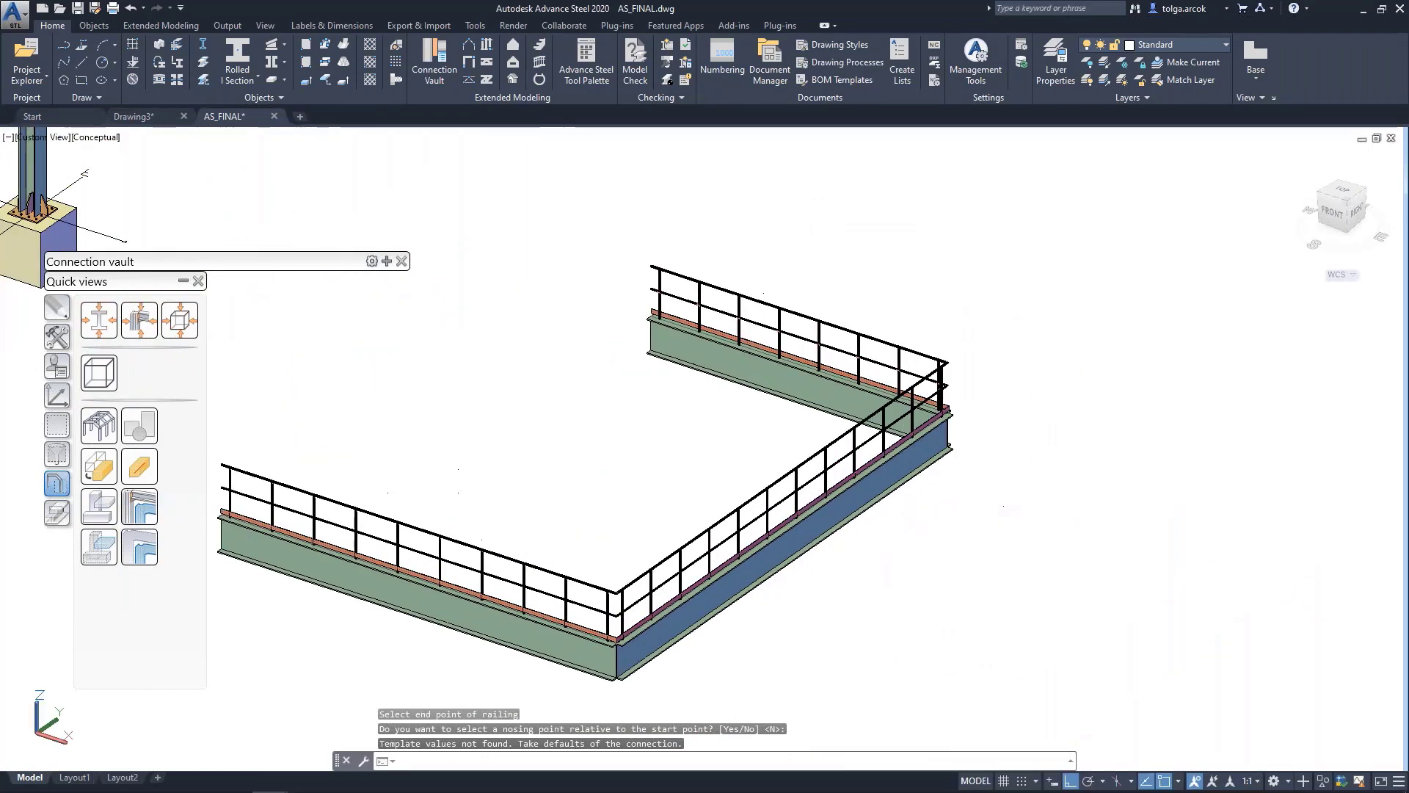
pyautogui.click(928, 475)
pyautogui.click(949, 412)
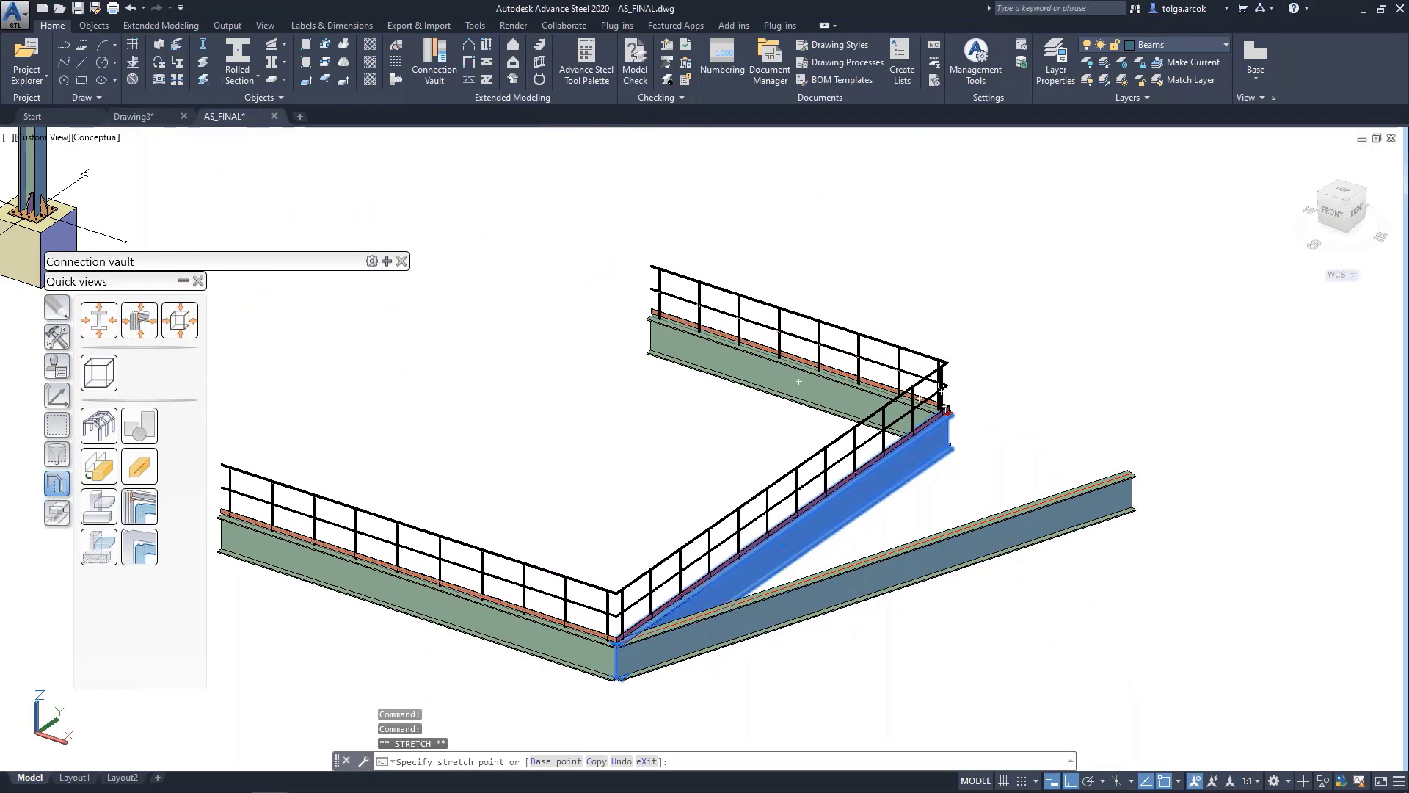
# Stretch the front base beam's end outward, abandoning the upper beam stretch
pyautogui.click(1133, 473)
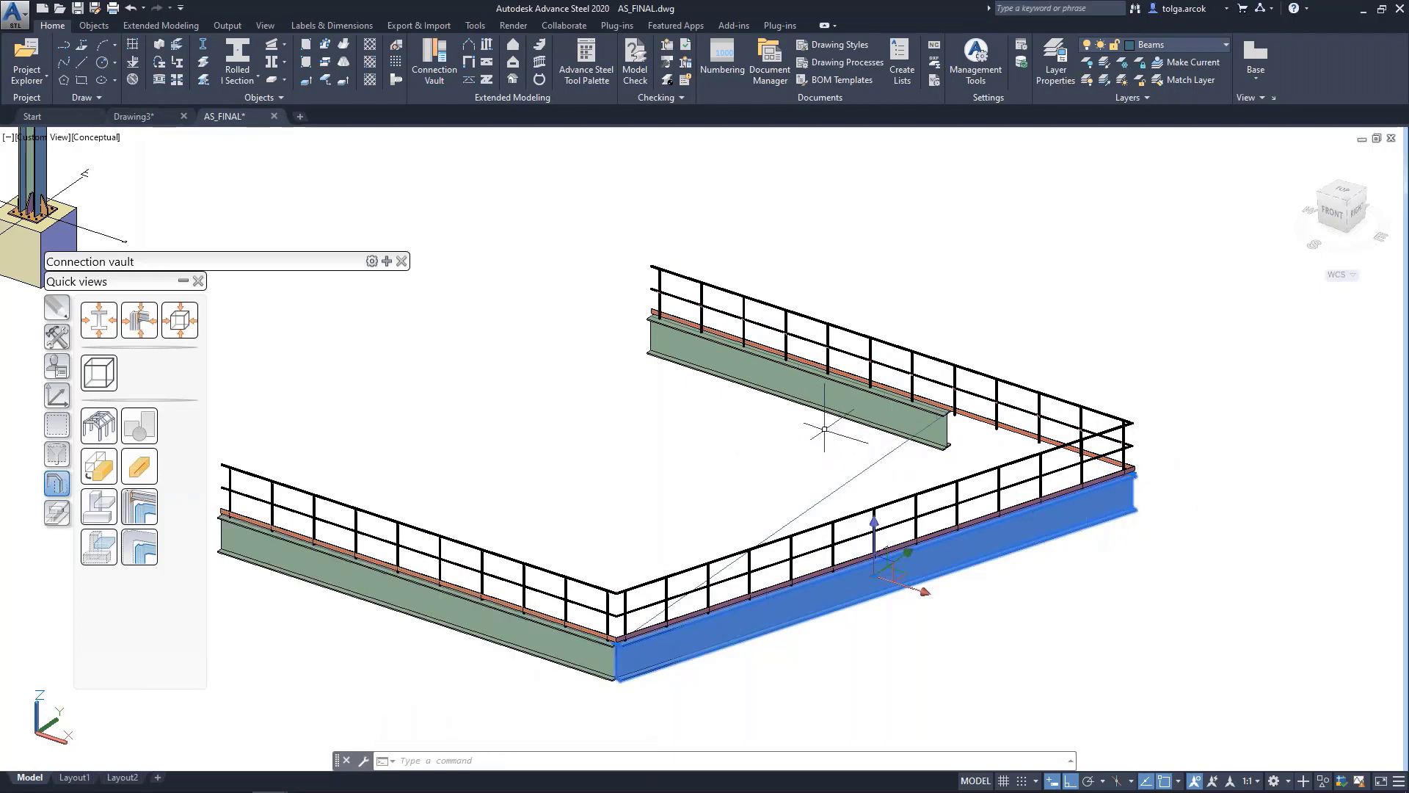
pyautogui.press('Escape')
pyautogui.click(908, 402)
pyautogui.scroll(5, 907, 400)
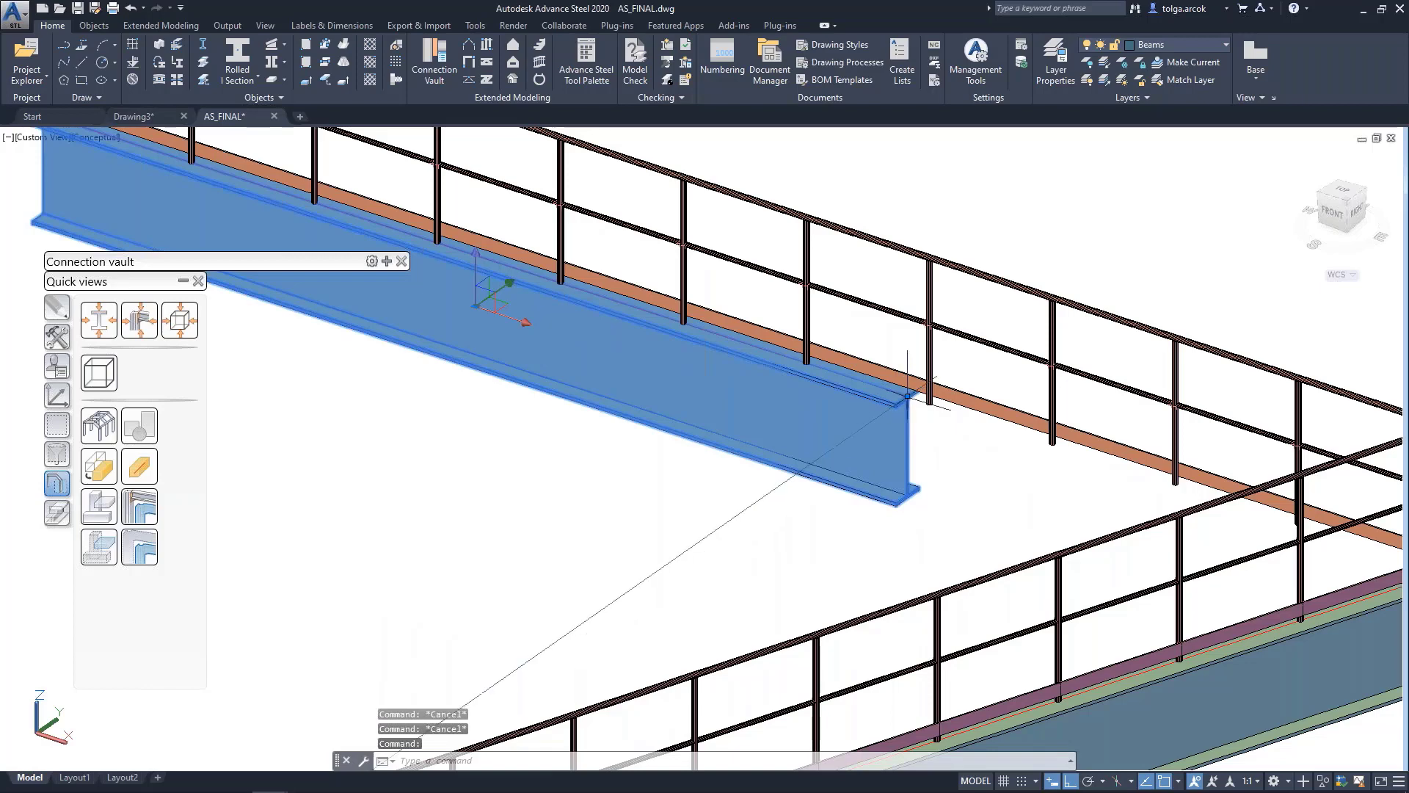
pyautogui.click(908, 397)
pyautogui.scroll(3, 975, 470)
pyautogui.scroll(3, 866, 469)
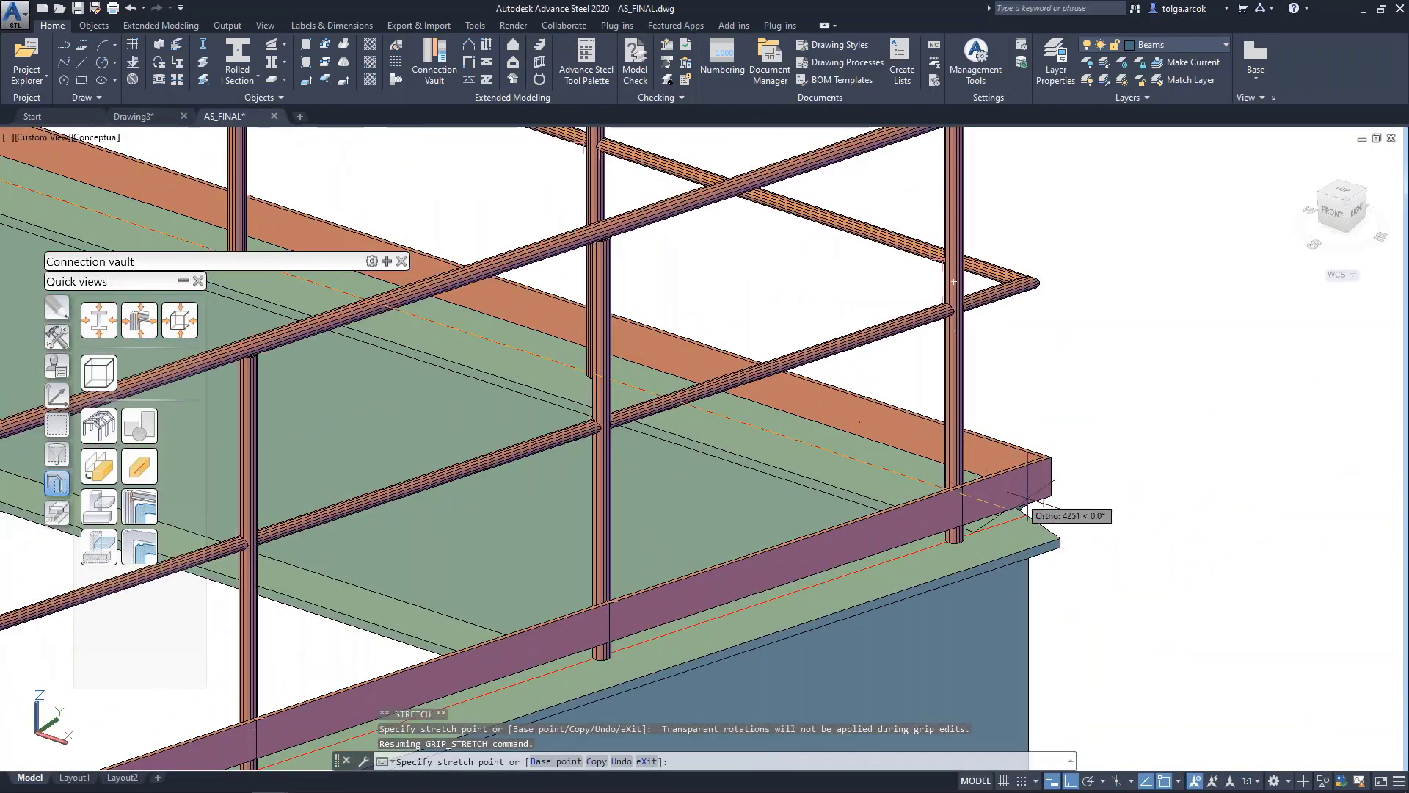
pyautogui.scroll(2, 1026, 511)
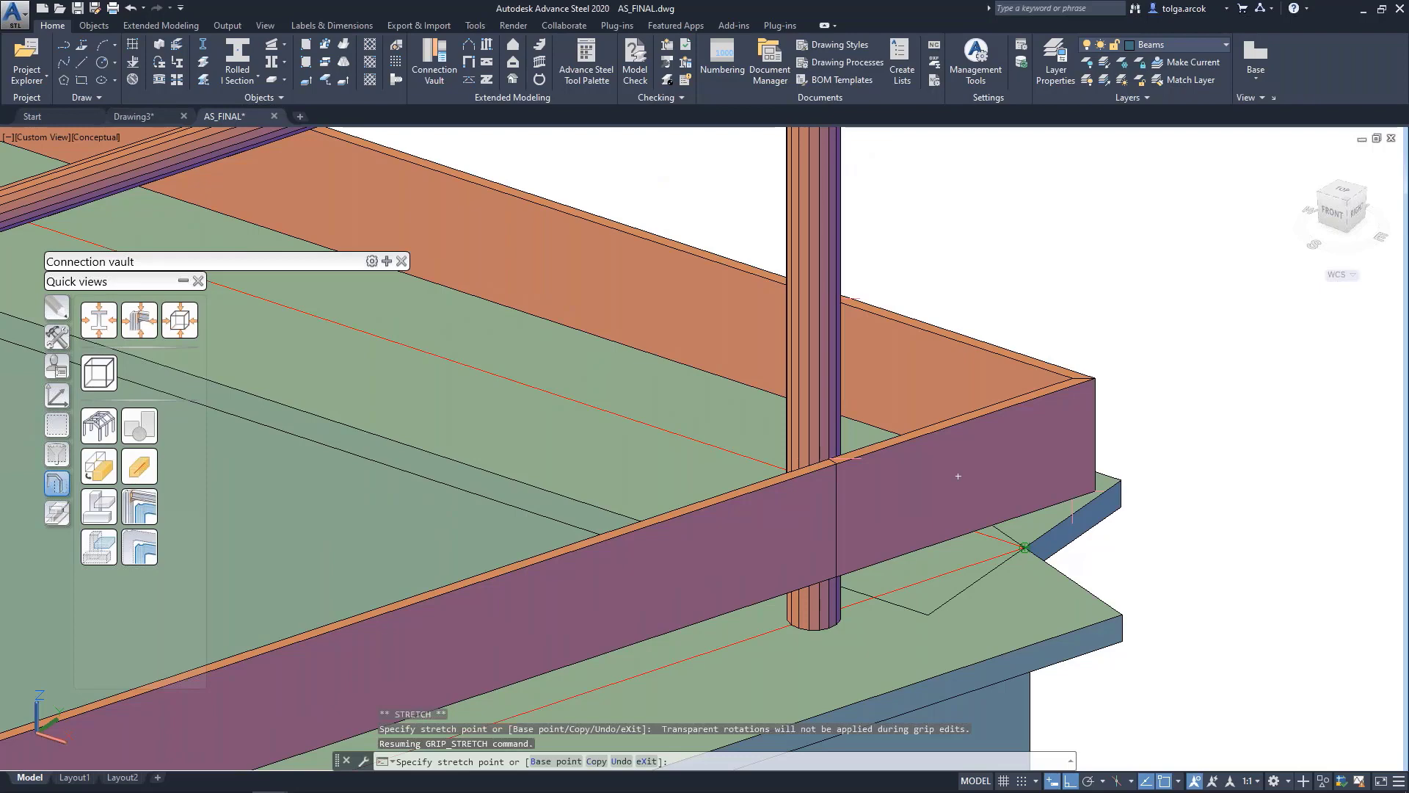
pyautogui.press('Escape')
# Window-select the railing and its beams, then clear the selection
pyautogui.scroll(-5, 957, 476)
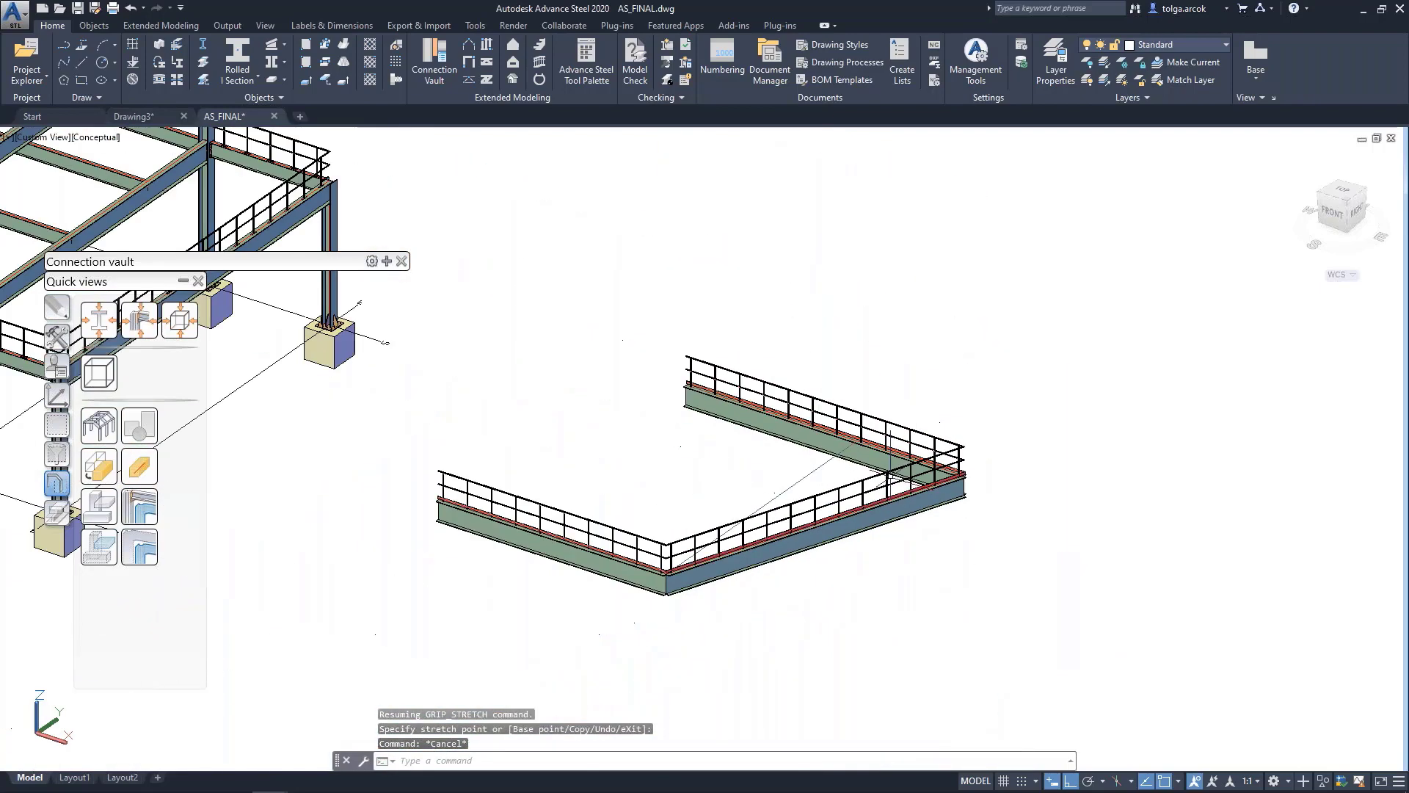
pyautogui.scroll(-2, 1027, 411)
pyautogui.click(1131, 342)
pyautogui.click(757, 601)
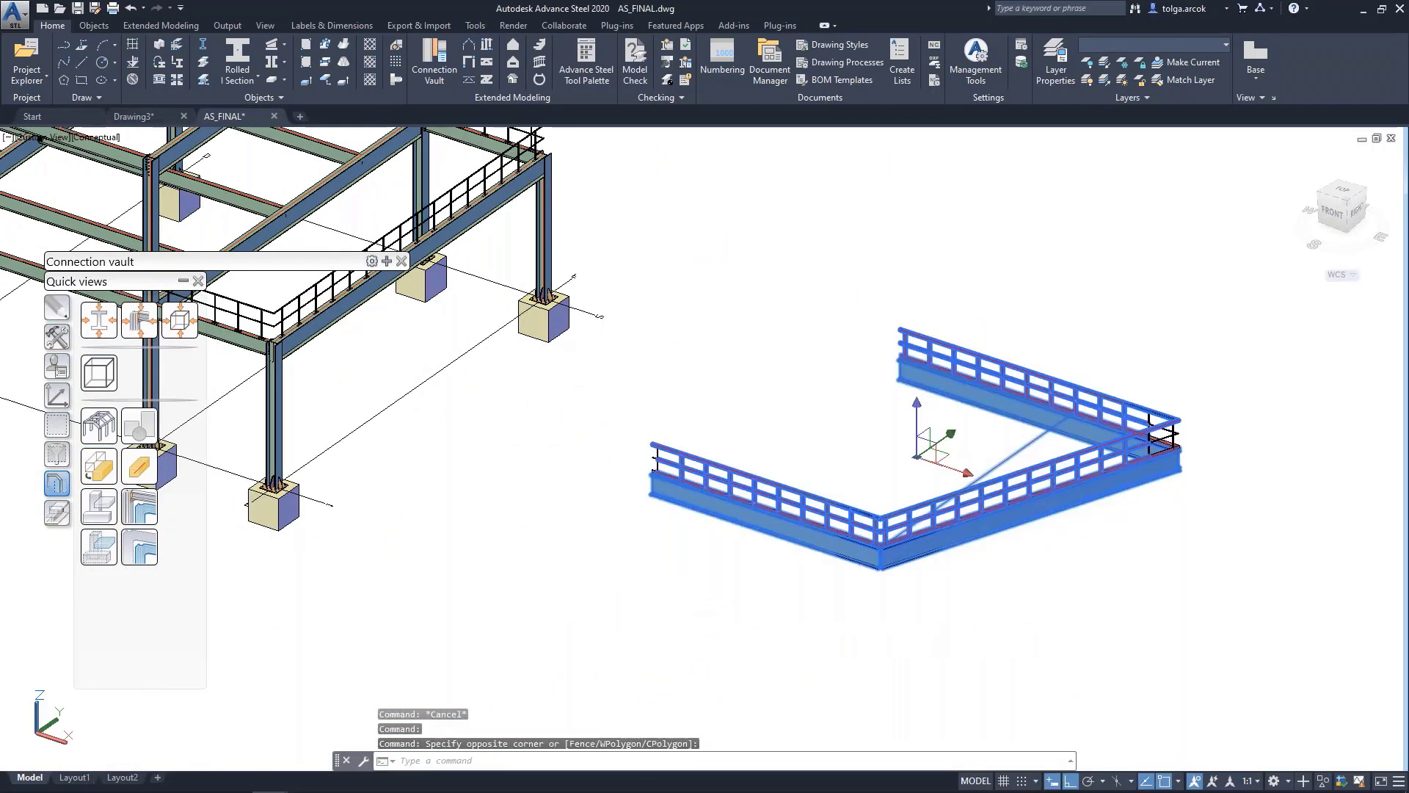
pyautogui.press('Escape')
pyautogui.middleClick(807, 439)
pyautogui.middleClick(808, 439)
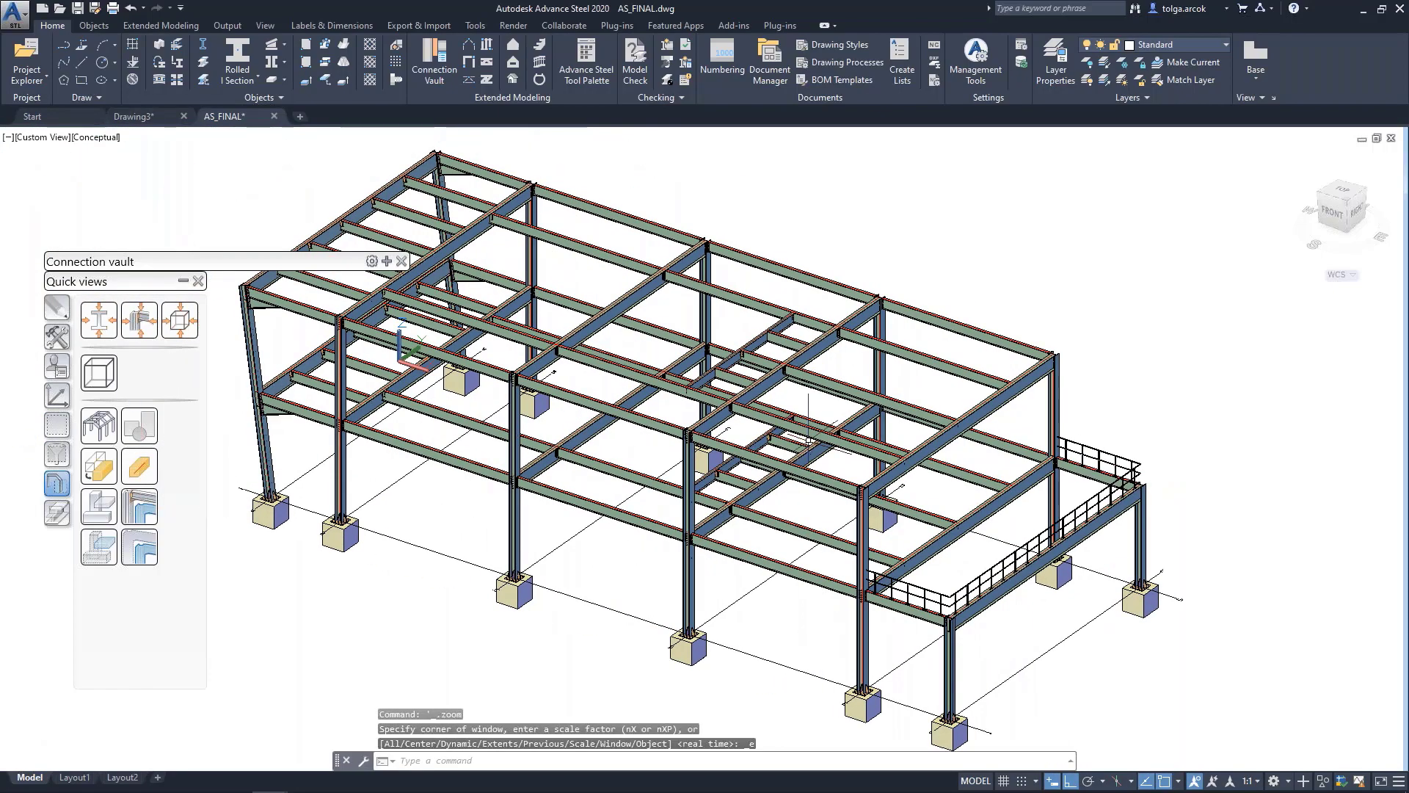
pyautogui.moveTo(783, 405)
pyautogui.keyDown('shift'); pyautogui.mouseDown(button='middle')
pyautogui.moveTo(849, 433)
pyautogui.moveTo(954, 411)
pyautogui.moveTo(681, 484)
pyautogui.mouseUp(button='middle'); pyautogui.keyUp('shift')
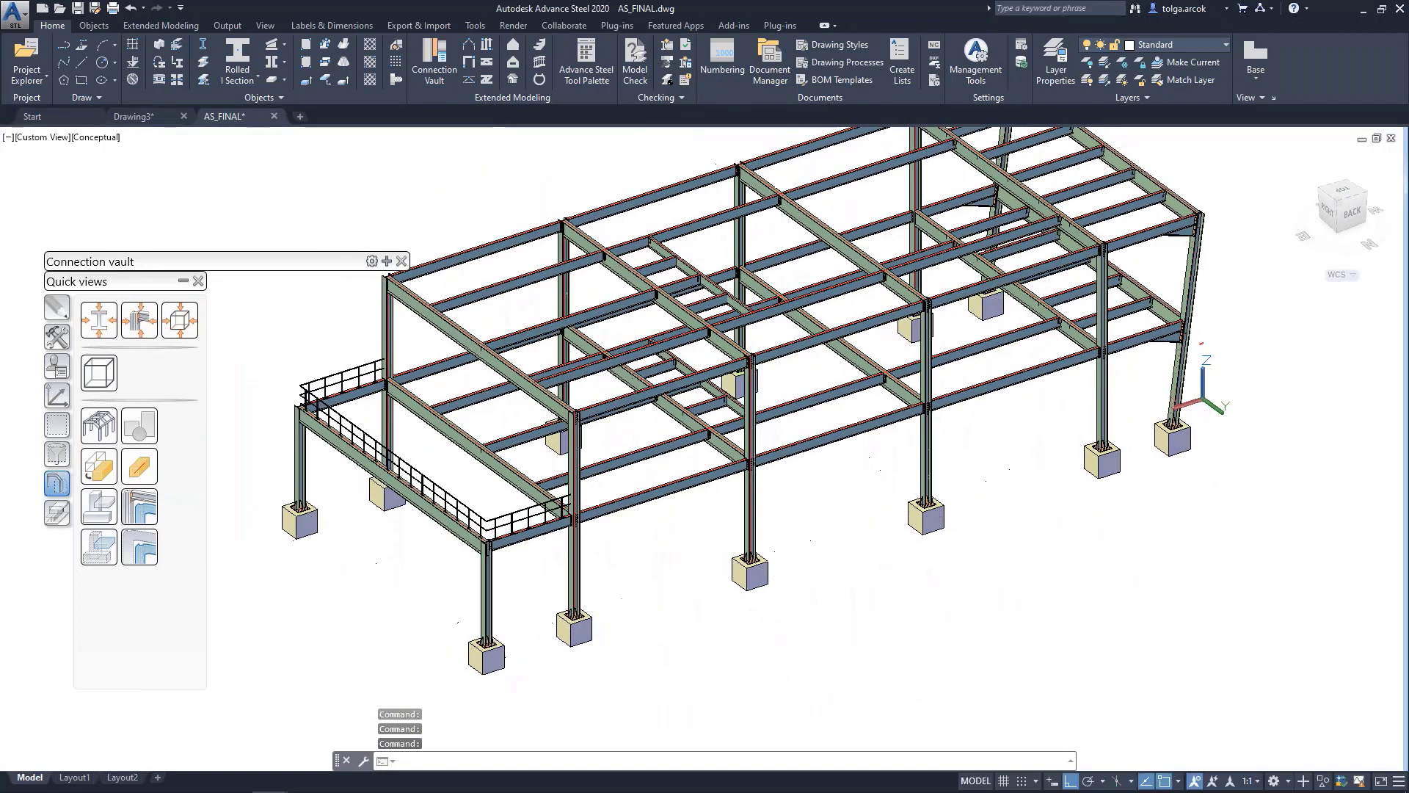
pyautogui.scroll(2, 681, 484)
pyautogui.scroll(2, 681, 484)
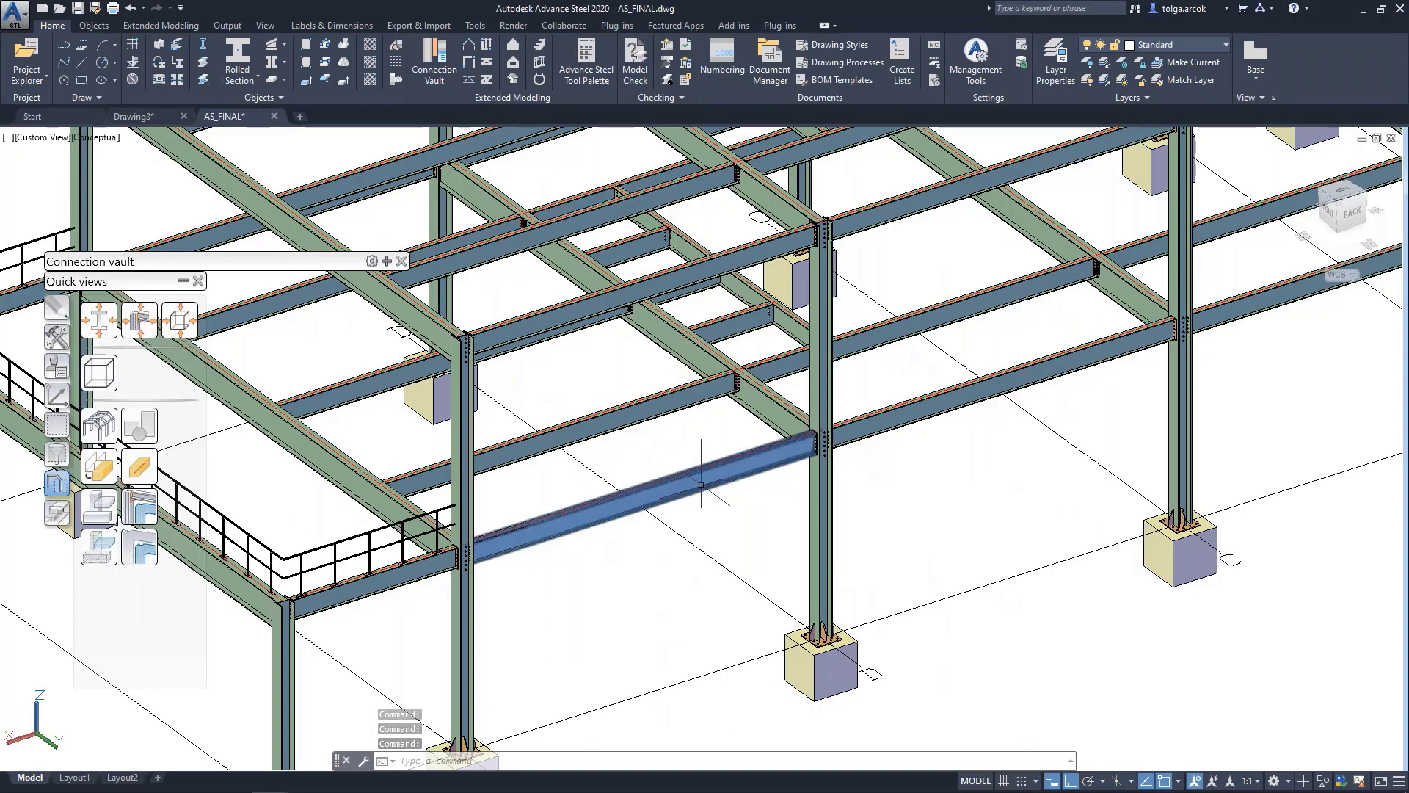
pyautogui.scroll(-1, 701, 460)
pyautogui.scroll(-1, 718, 449)
pyautogui.scroll(-4, 714, 447)
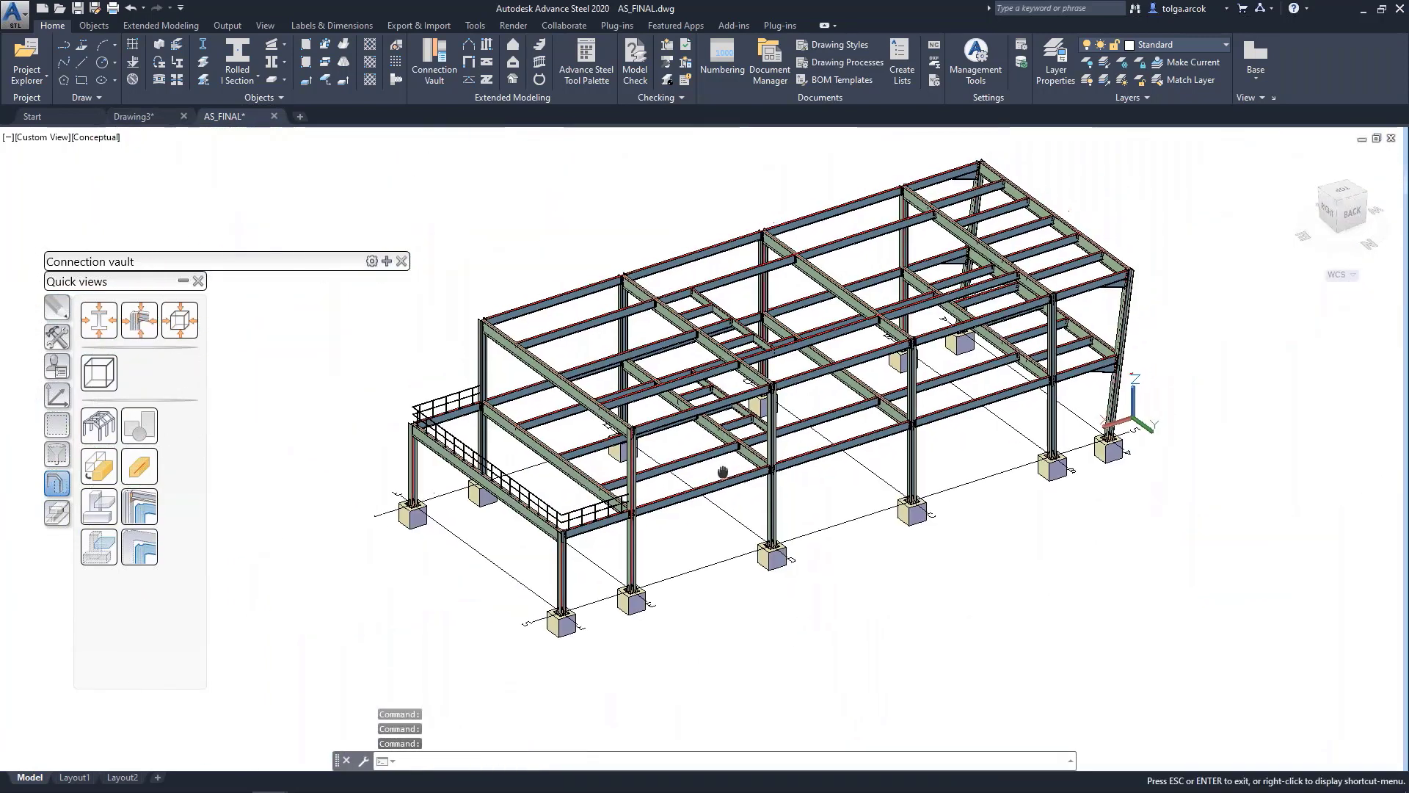
# Run identical-part numbering with single parts starting at 1000 and assemblies at 100
pyautogui.click(721, 67)
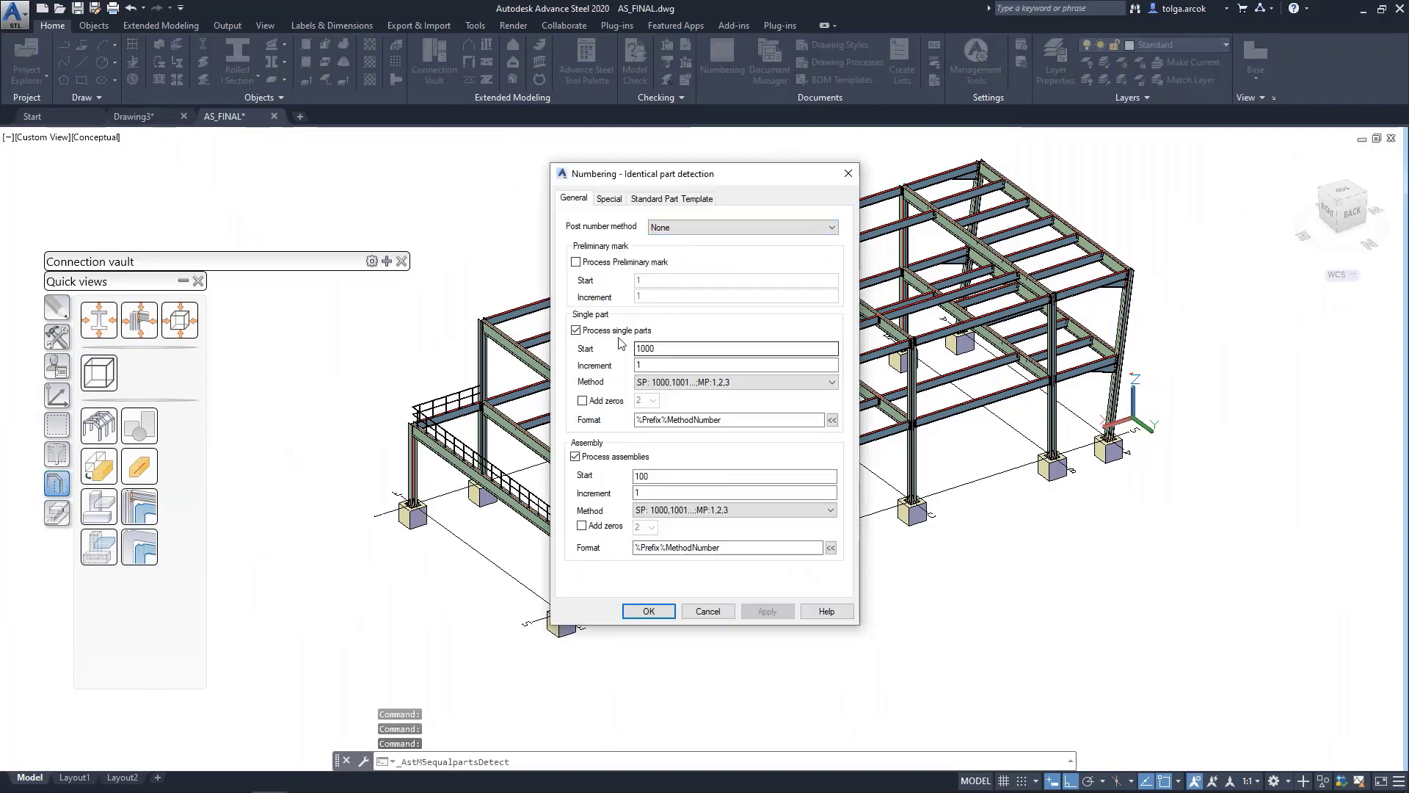
pyautogui.doubleClick(675, 348)
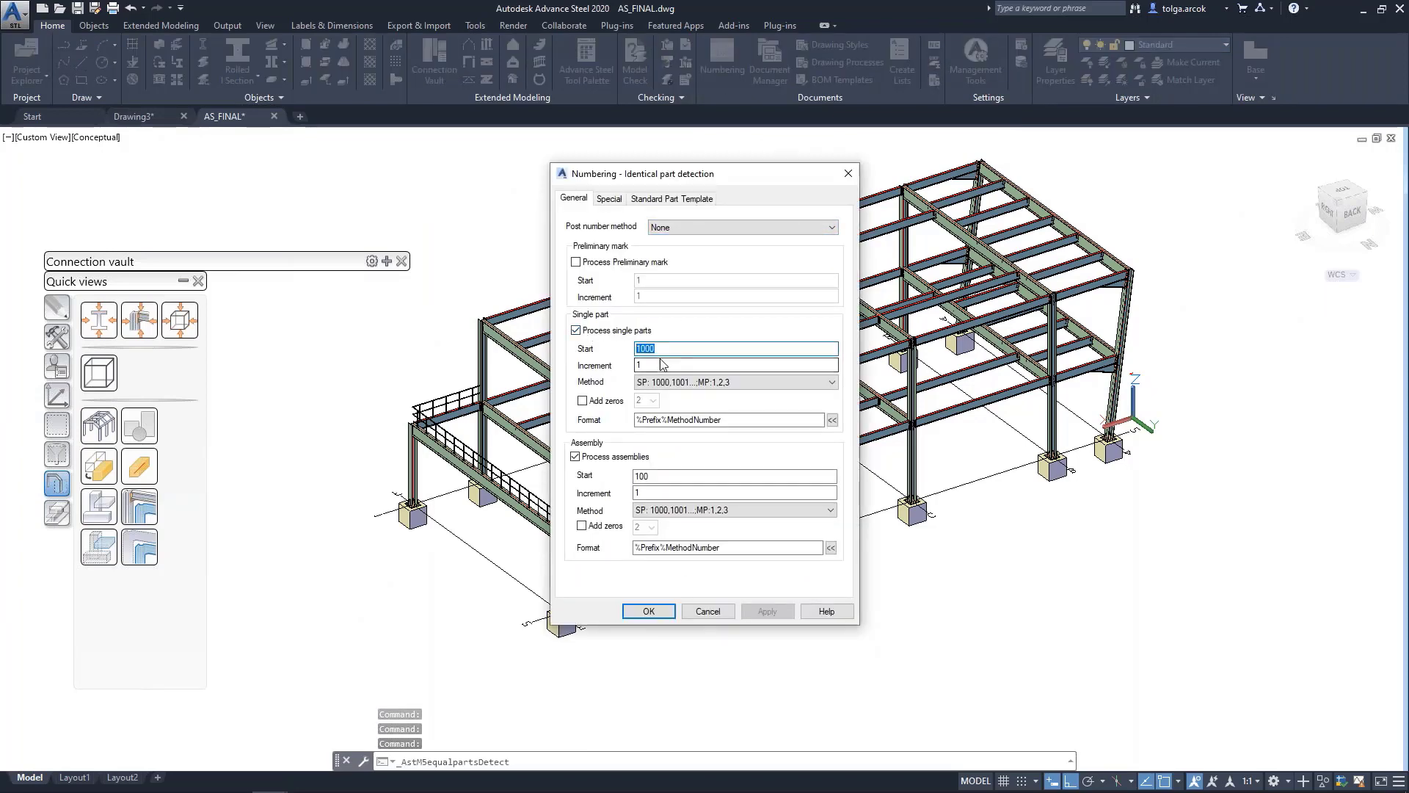
pyautogui.press('Tab')
pyautogui.press('Tab')
pyautogui.press('Tab')
pyautogui.press('Tab')
pyautogui.press('Tab')
pyautogui.press('Tab')
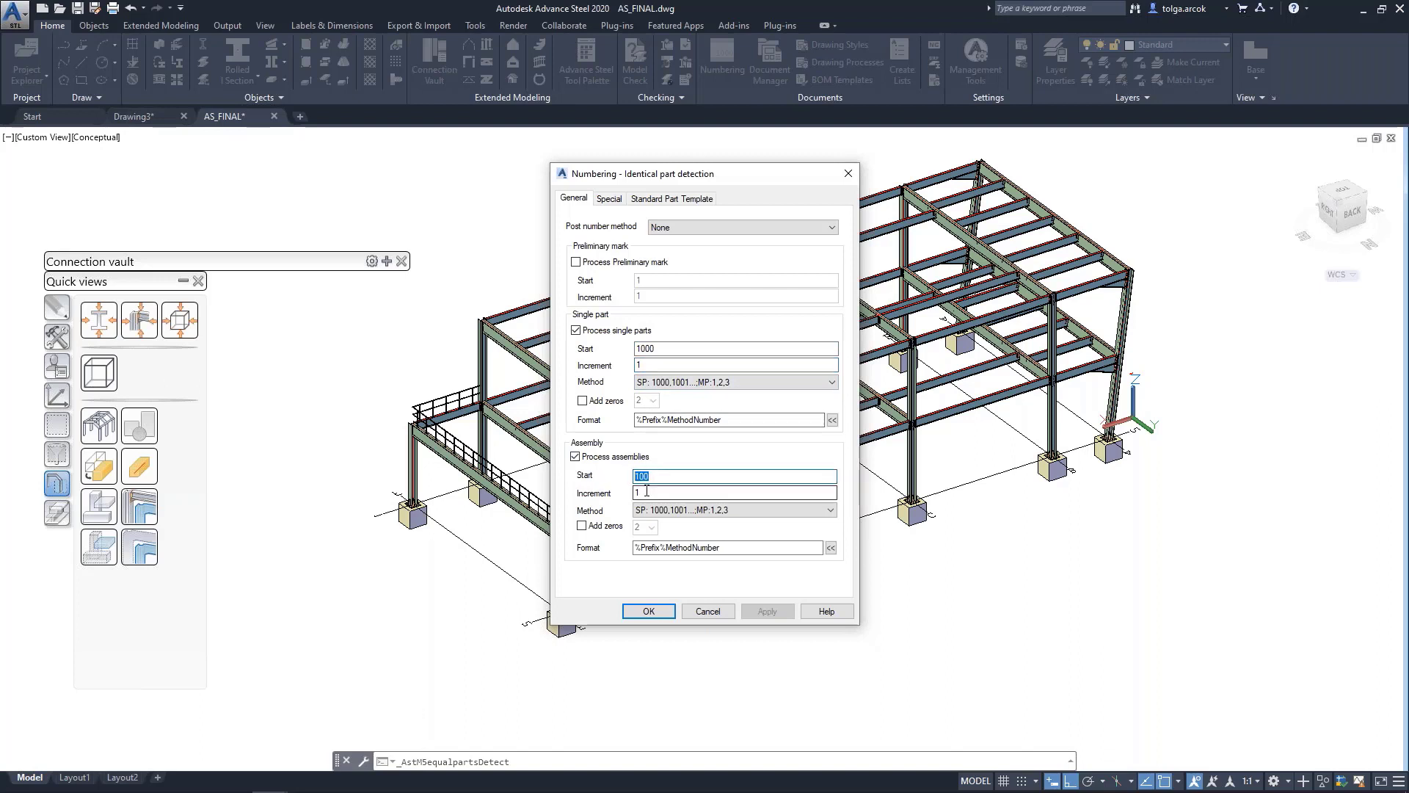
pyautogui.press('Tab')
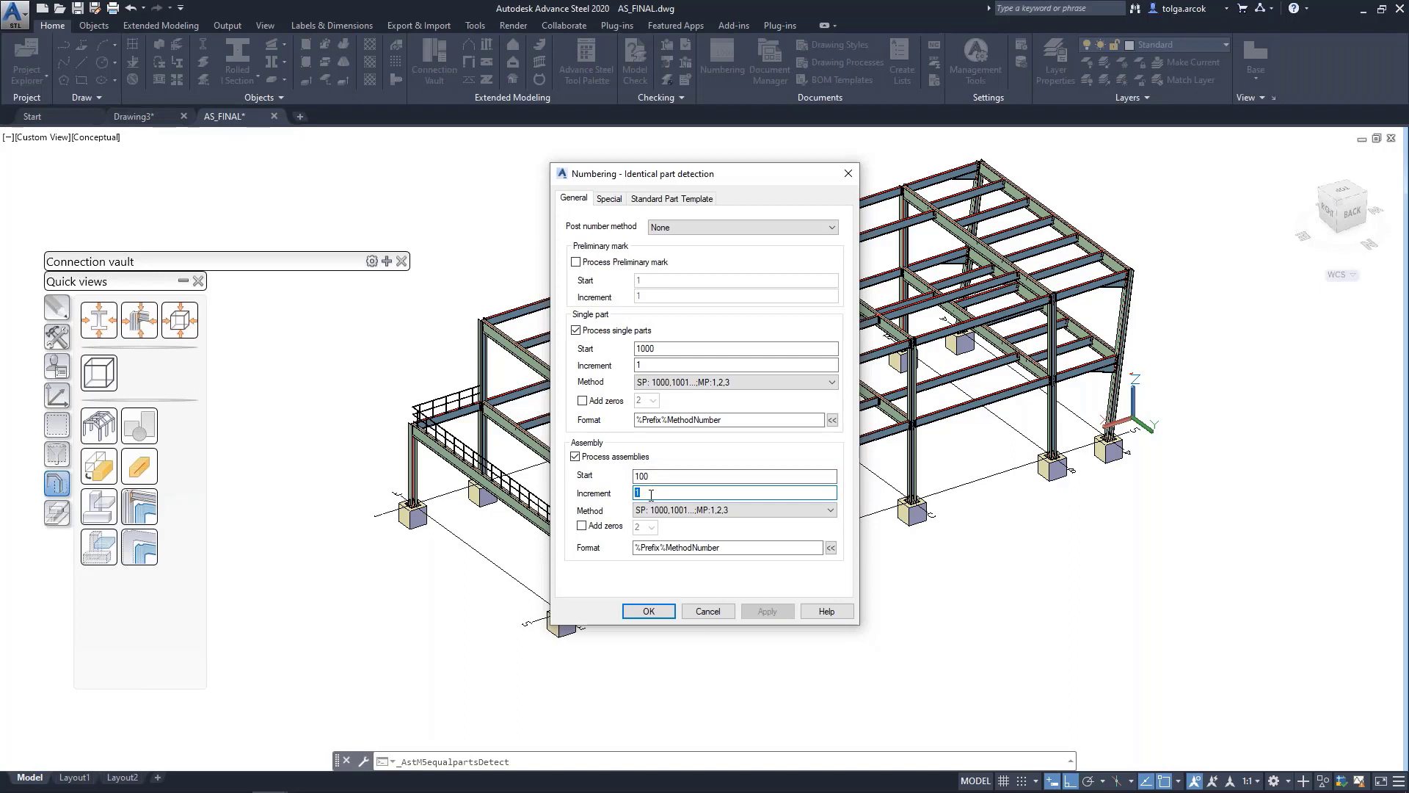
pyautogui.hotkey('shift', 'Tab')
pyautogui.hotkey('shift', 'Tab')
pyautogui.hotkey('shift', 'Tab')
pyautogui.hotkey('shift', 'Tab')
pyautogui.hotkey('shift', 'Tab')
pyautogui.hotkey('shift', 'Tab')
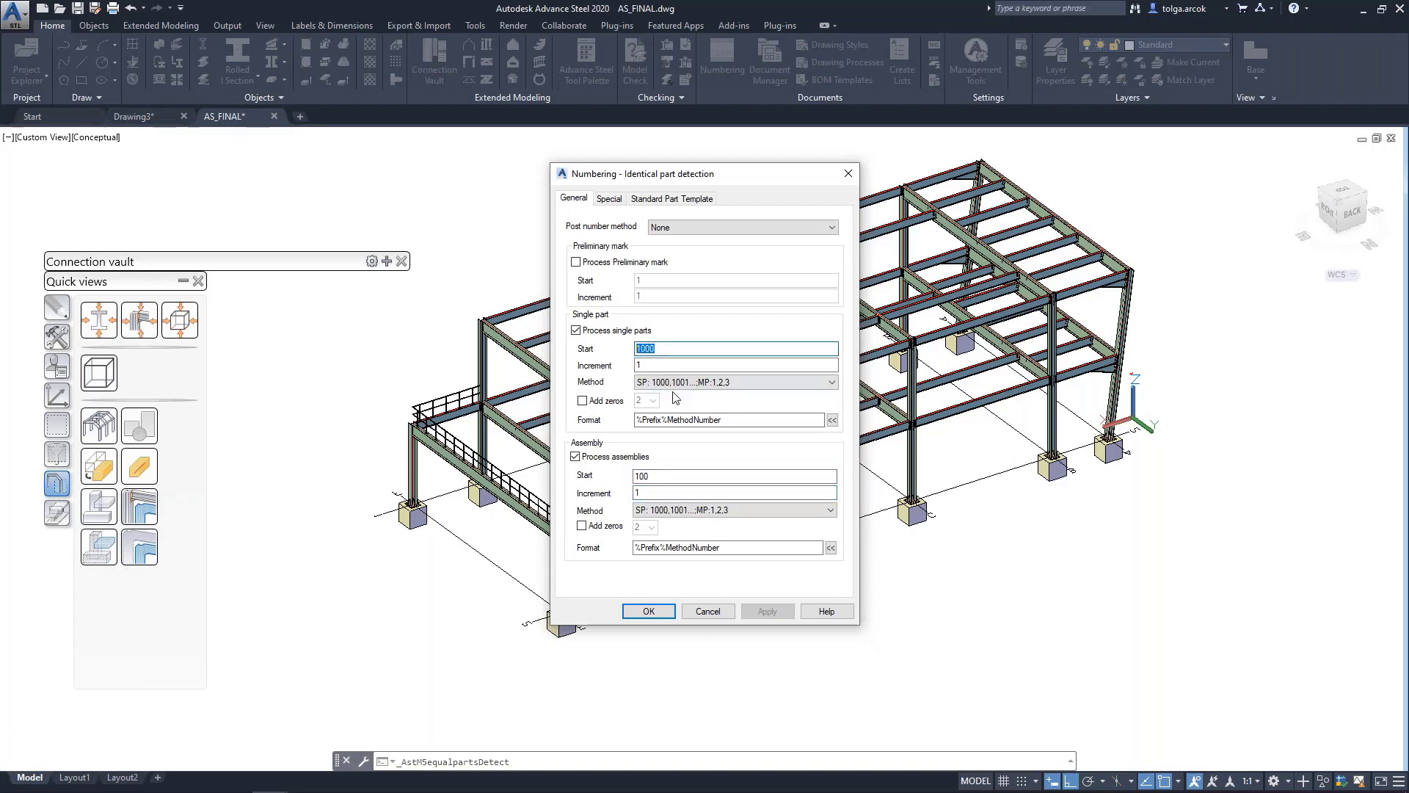
pyautogui.press('Tab')
pyautogui.press('Tab')
pyautogui.press('Tab')
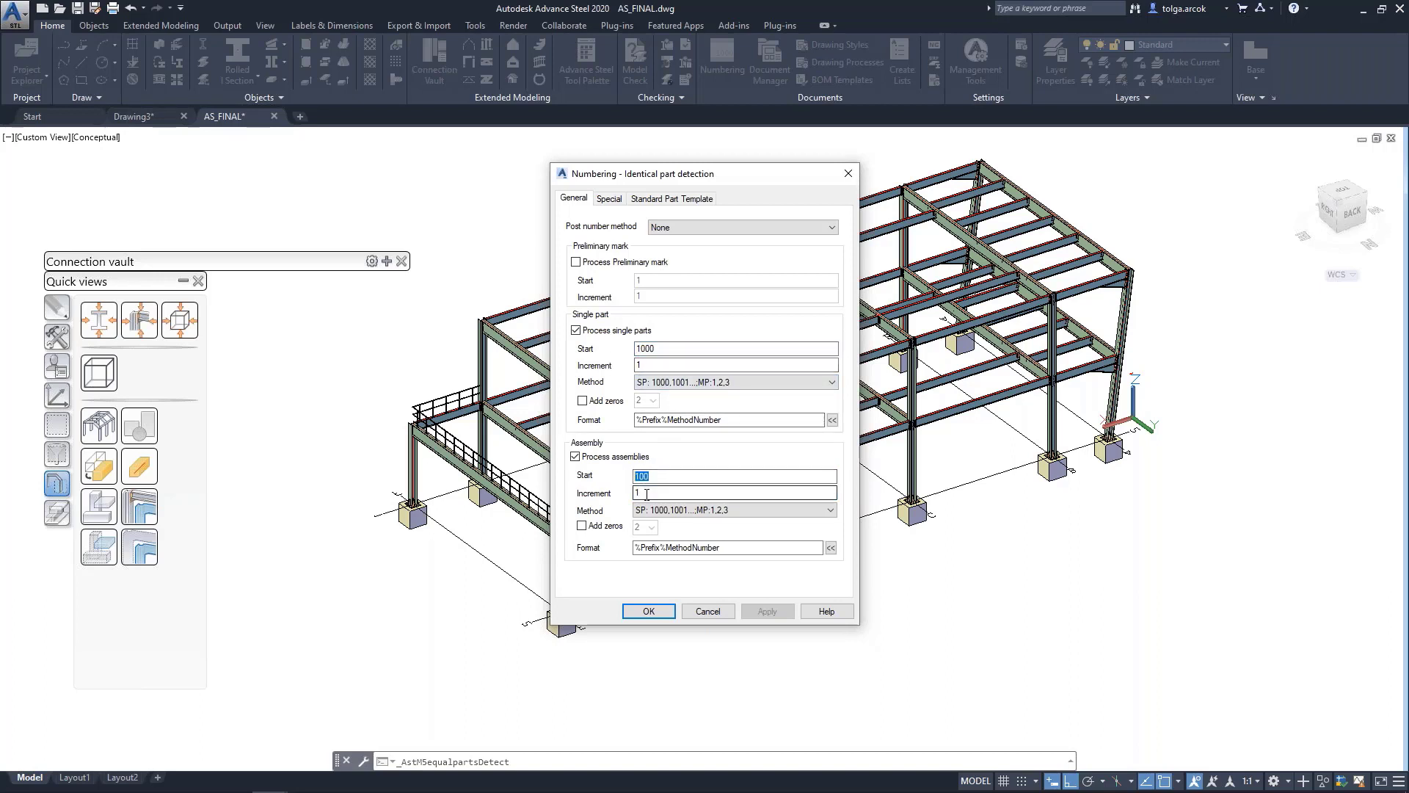
pyautogui.hotkey('shift', 'Tab')
pyautogui.hotkey('shift', 'Tab')
pyautogui.hotkey('shift', 'Tab')
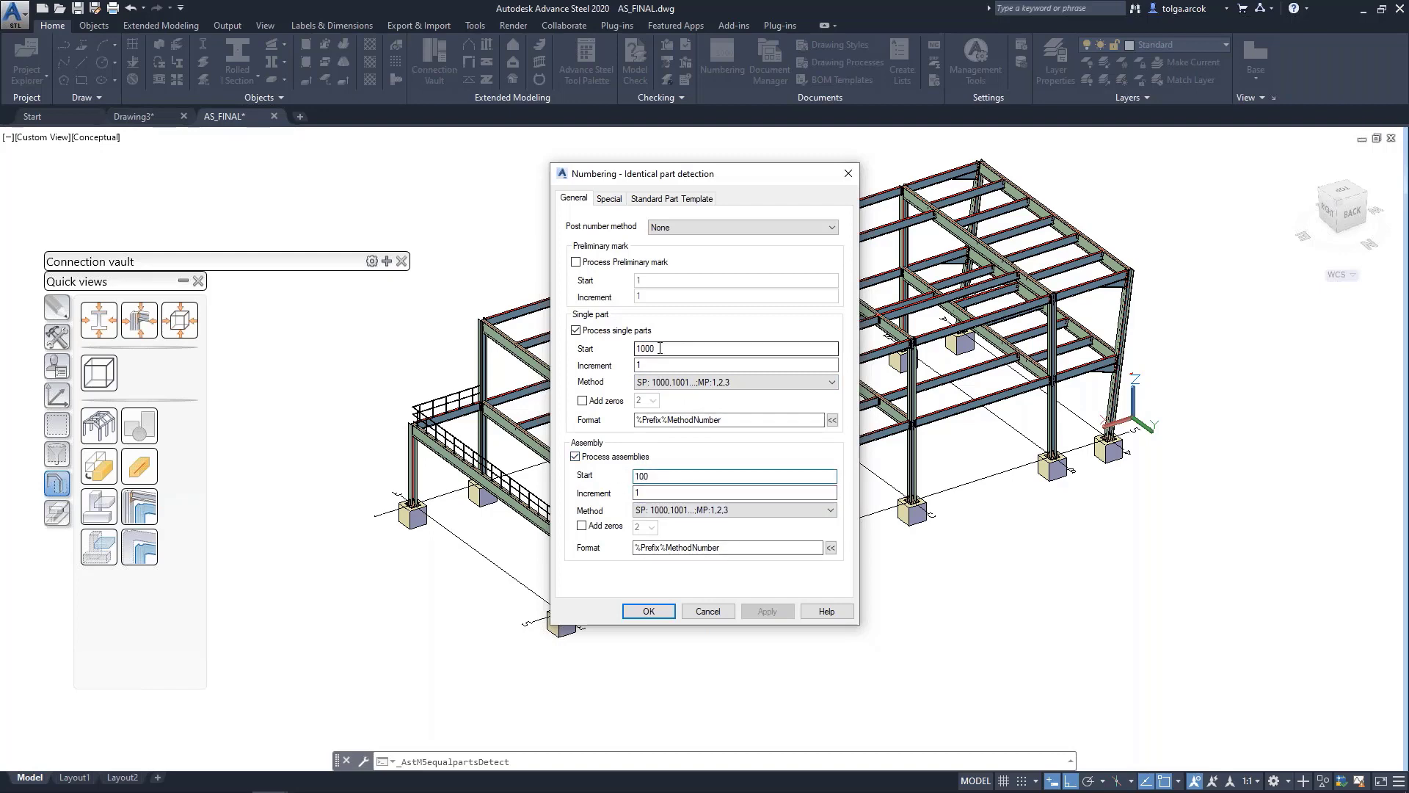
pyautogui.hotkey('shift', 'Tab')
pyautogui.hotkey('shift', 'Tab')
pyautogui.hotkey('shift', 'Tab')
pyautogui.click(658, 615)
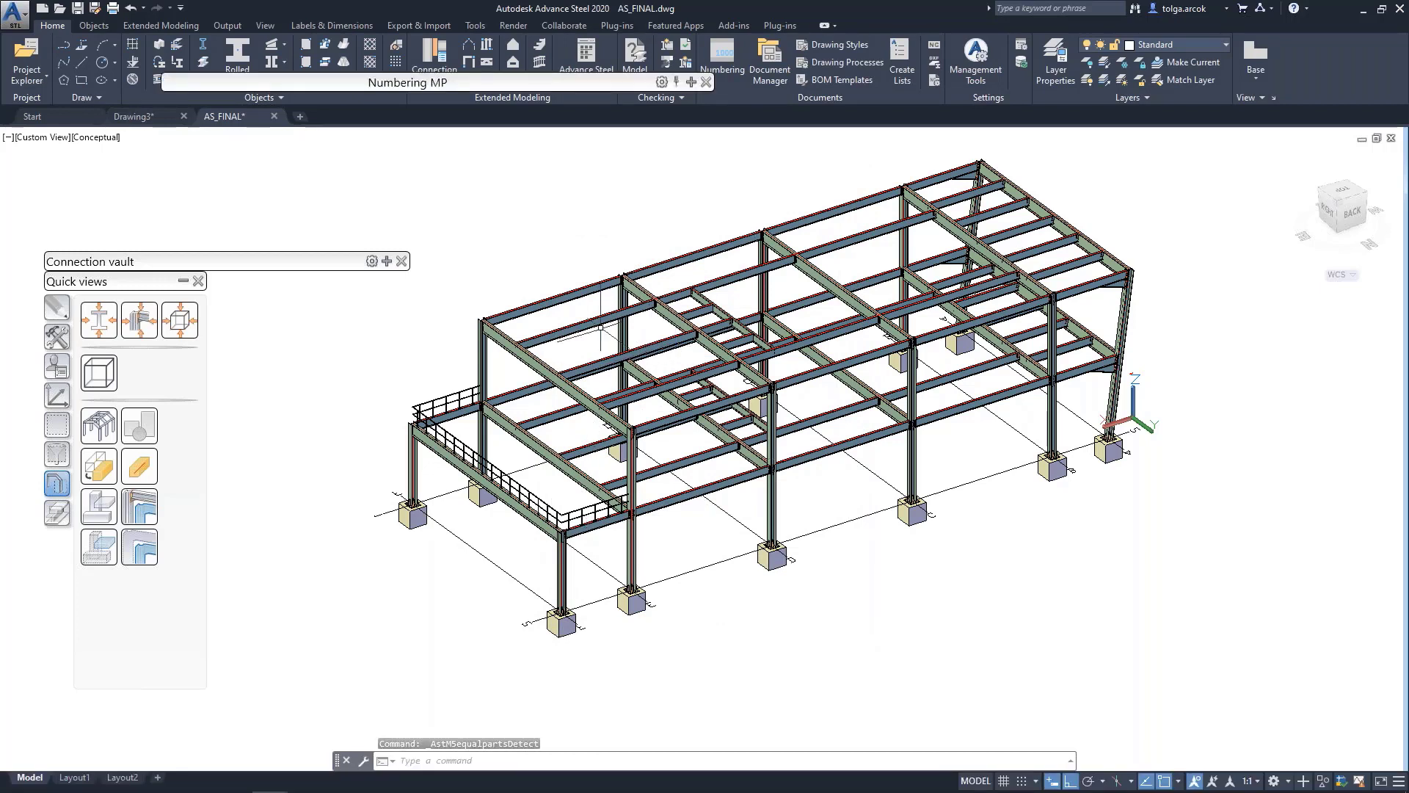
# Place the numbering results palette and expand its assembly part-mark table
pyautogui.moveTo(592, 88); pyautogui.dragTo(473, 251)
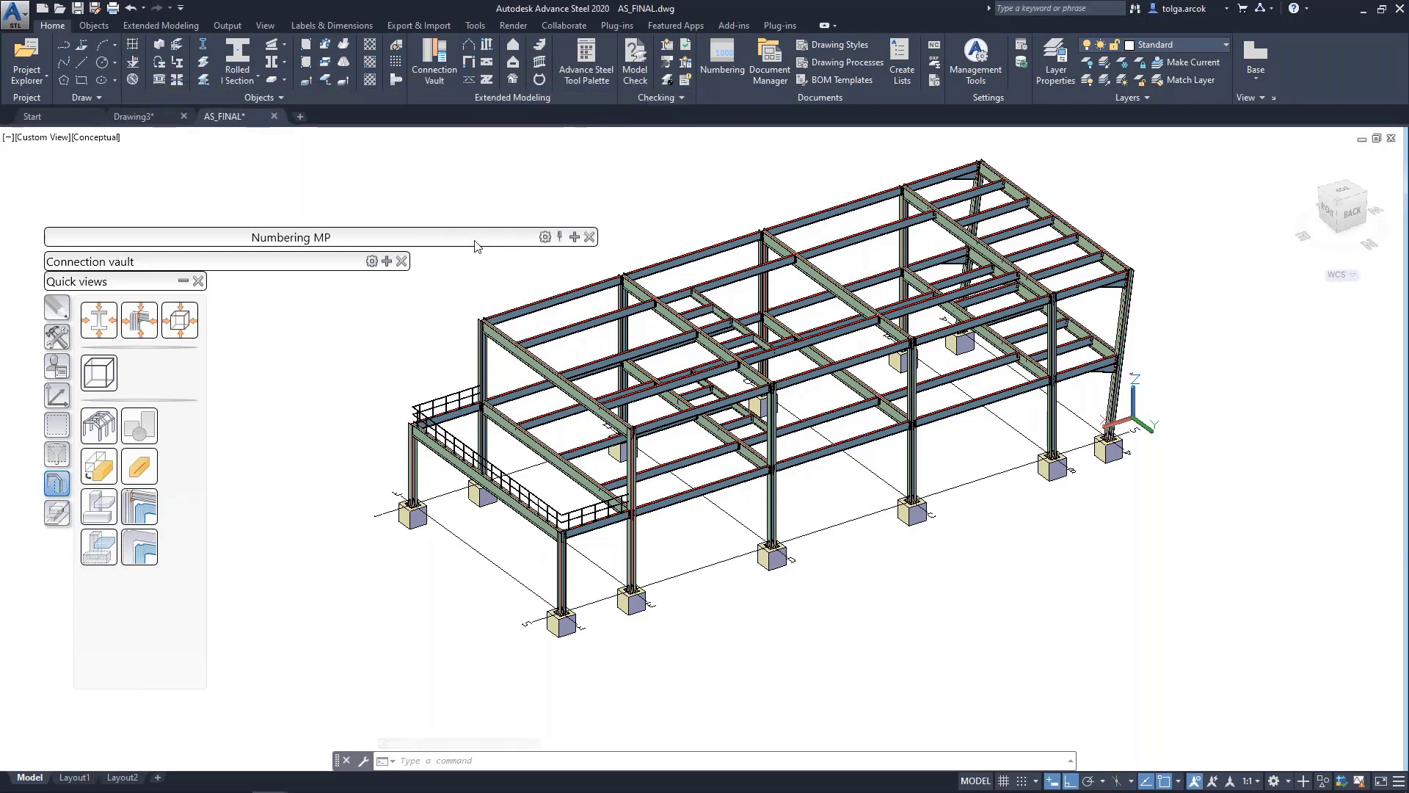
pyautogui.click(571, 245)
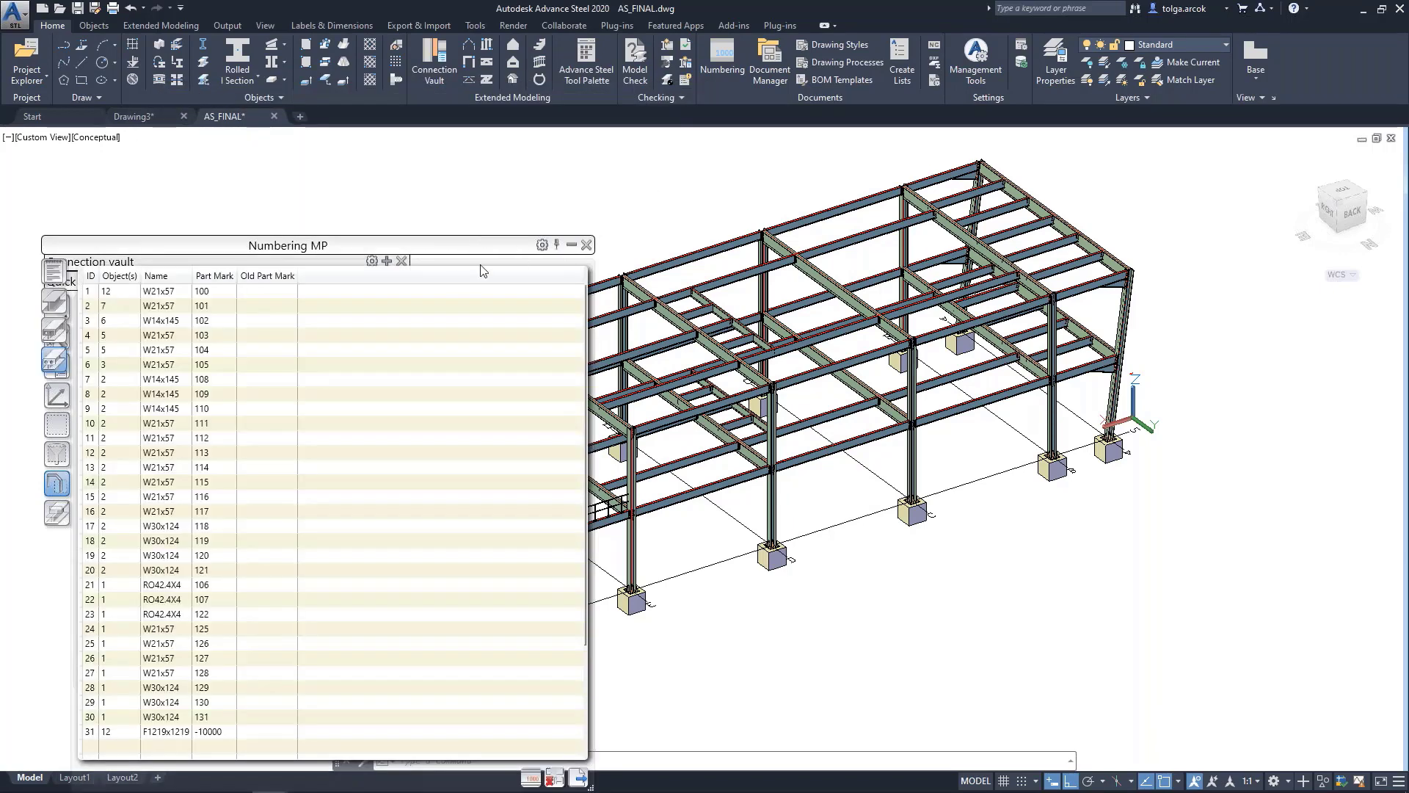
pyautogui.moveTo(480, 252); pyautogui.dragTo(704, 180)
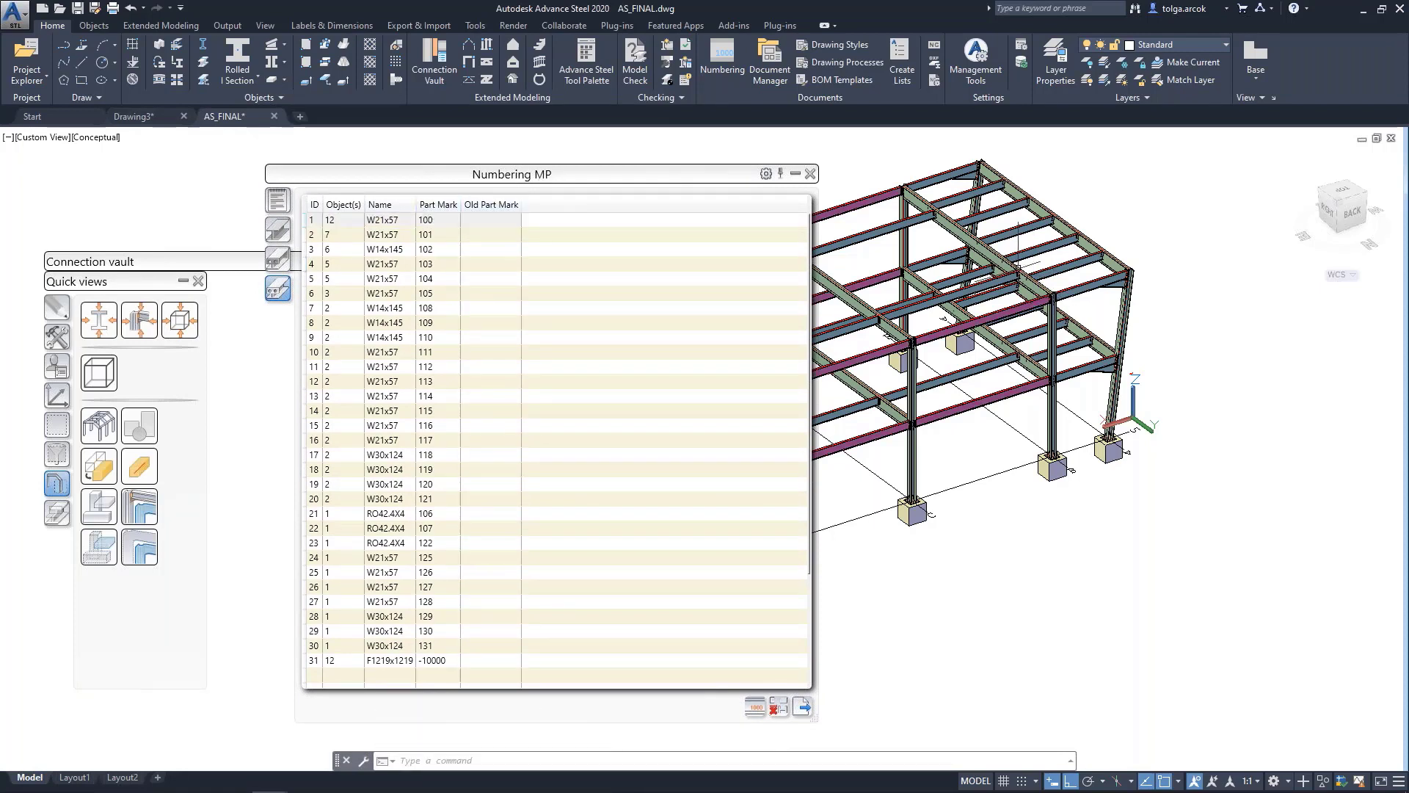
pyautogui.scroll(2, 992, 373)
pyautogui.scroll(2, 992, 372)
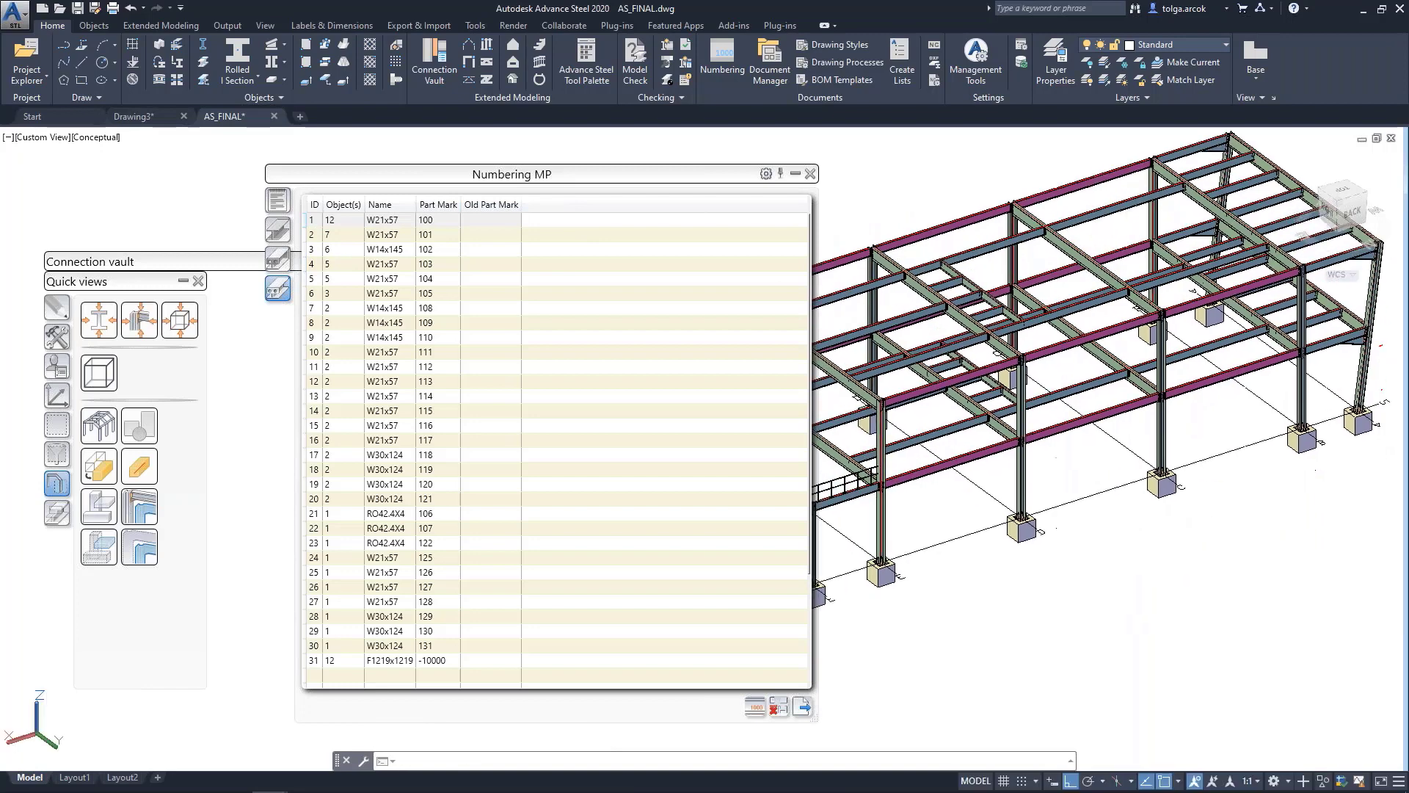
pyautogui.scroll(2, 992, 373)
pyautogui.scroll(3, 992, 372)
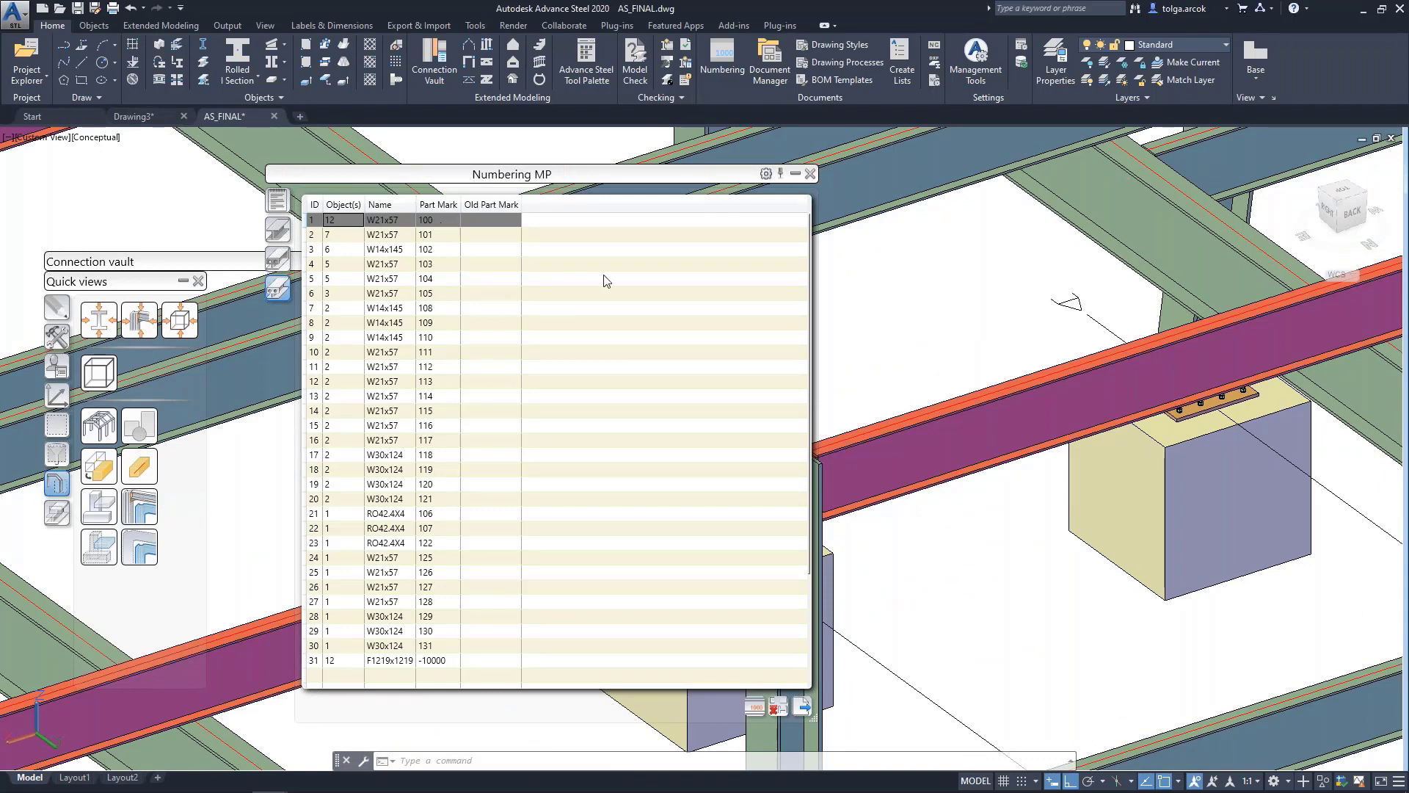
# Locate the members marked 101 and zoom out to the whole steel frame
pyautogui.click(403, 238)
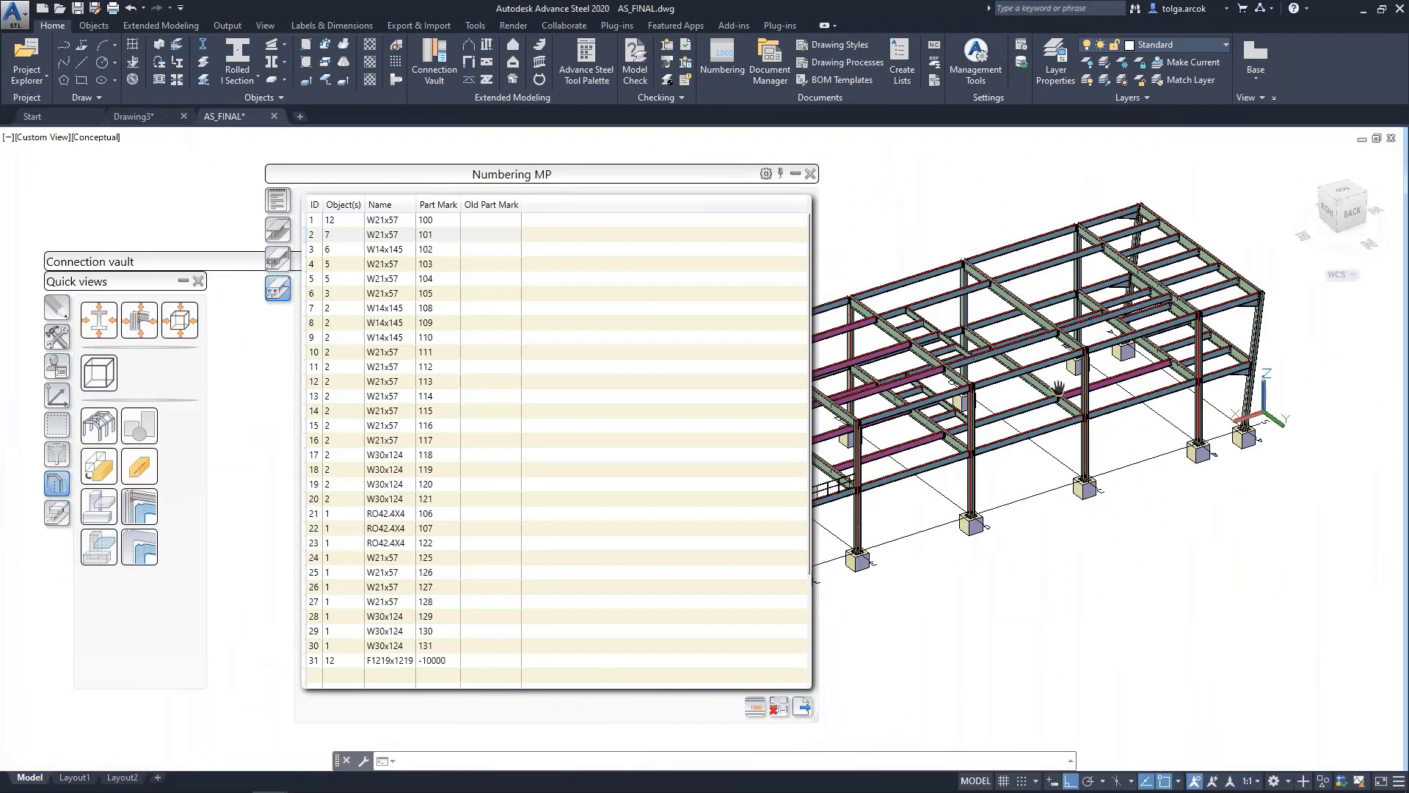
pyautogui.moveTo(1145, 400)
pyautogui.mouseDown(button='middle')
pyautogui.moveTo(1233, 400)
pyautogui.moveTo(1266, 382)
pyautogui.mouseUp(button='middle')
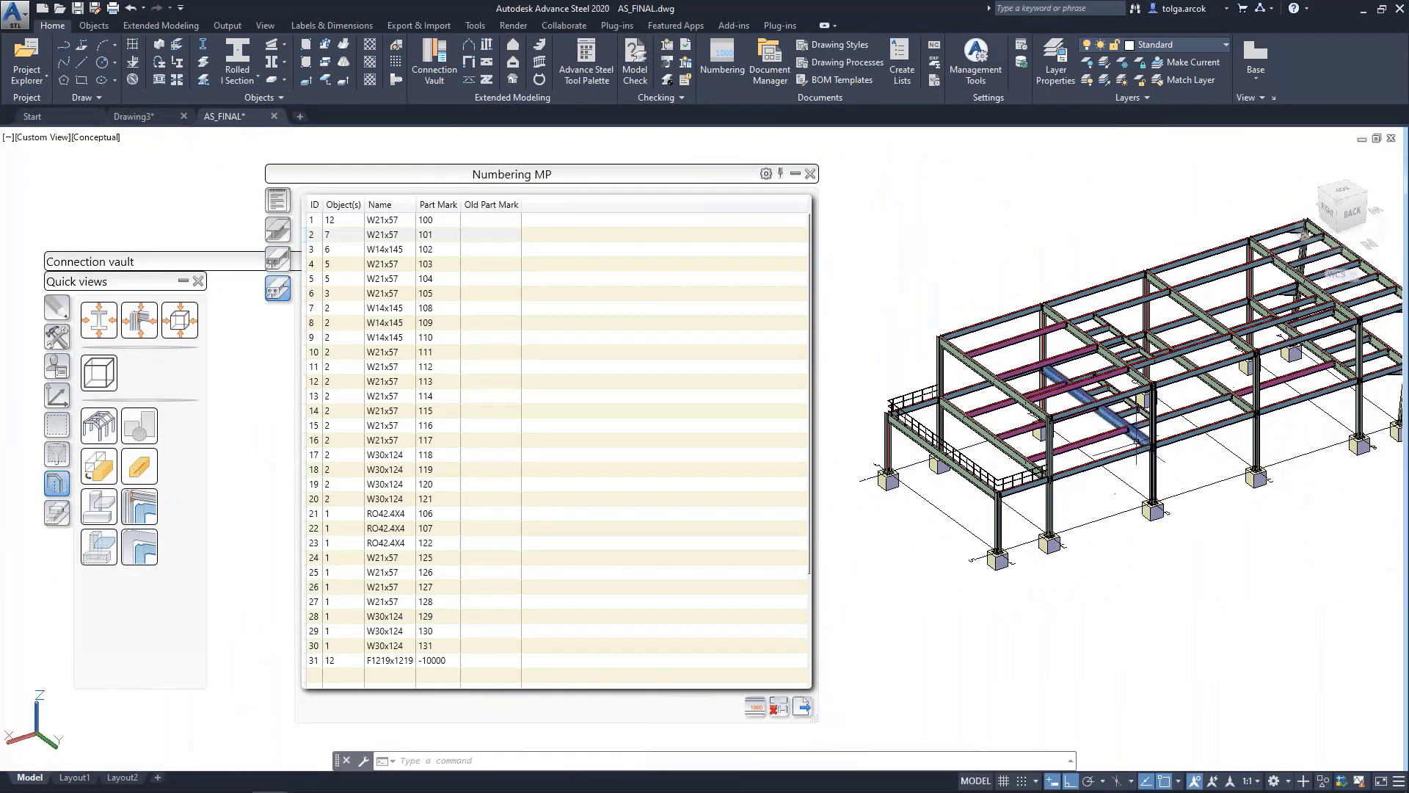
pyautogui.click(385, 235)
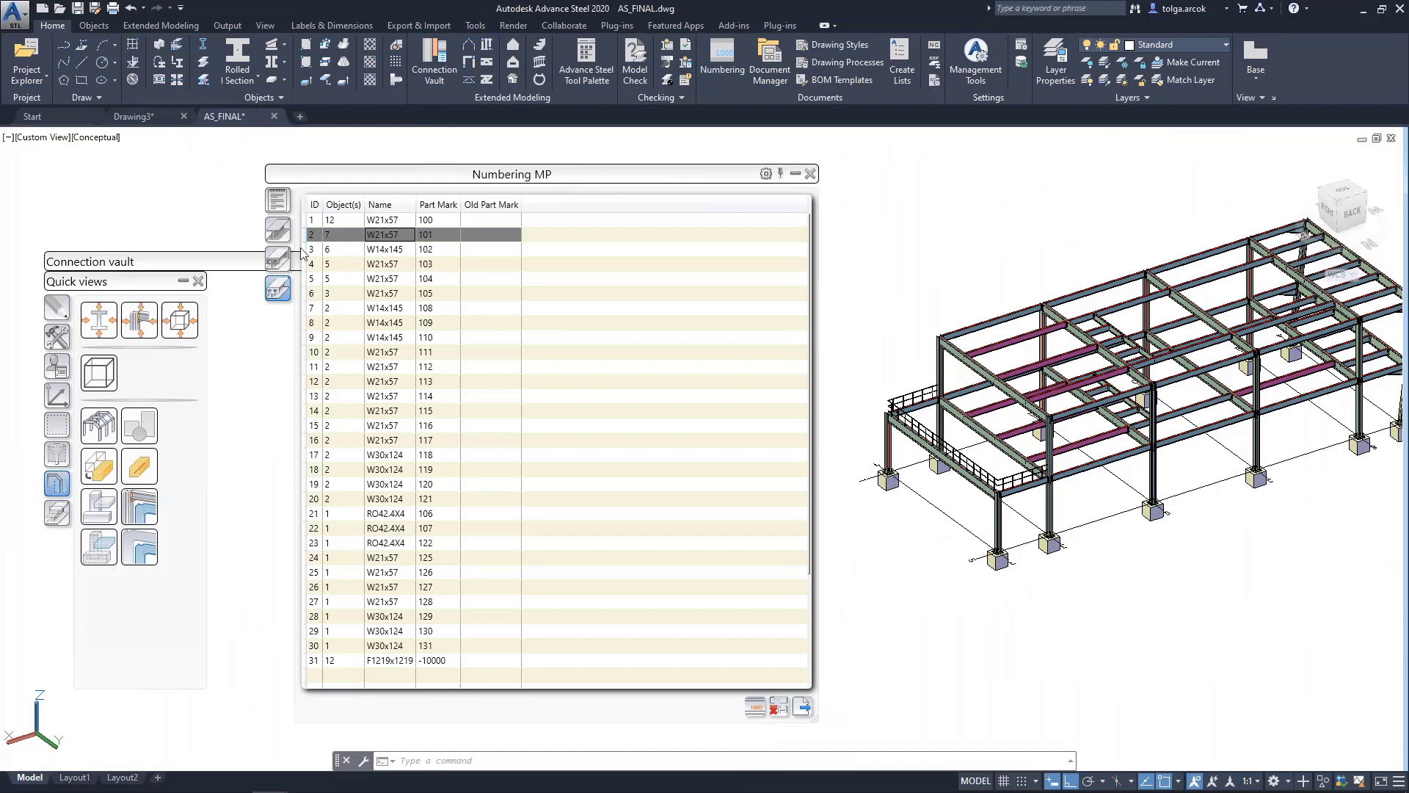
# Review the single-part mark list numbered from 1000
pyautogui.click(277, 259)
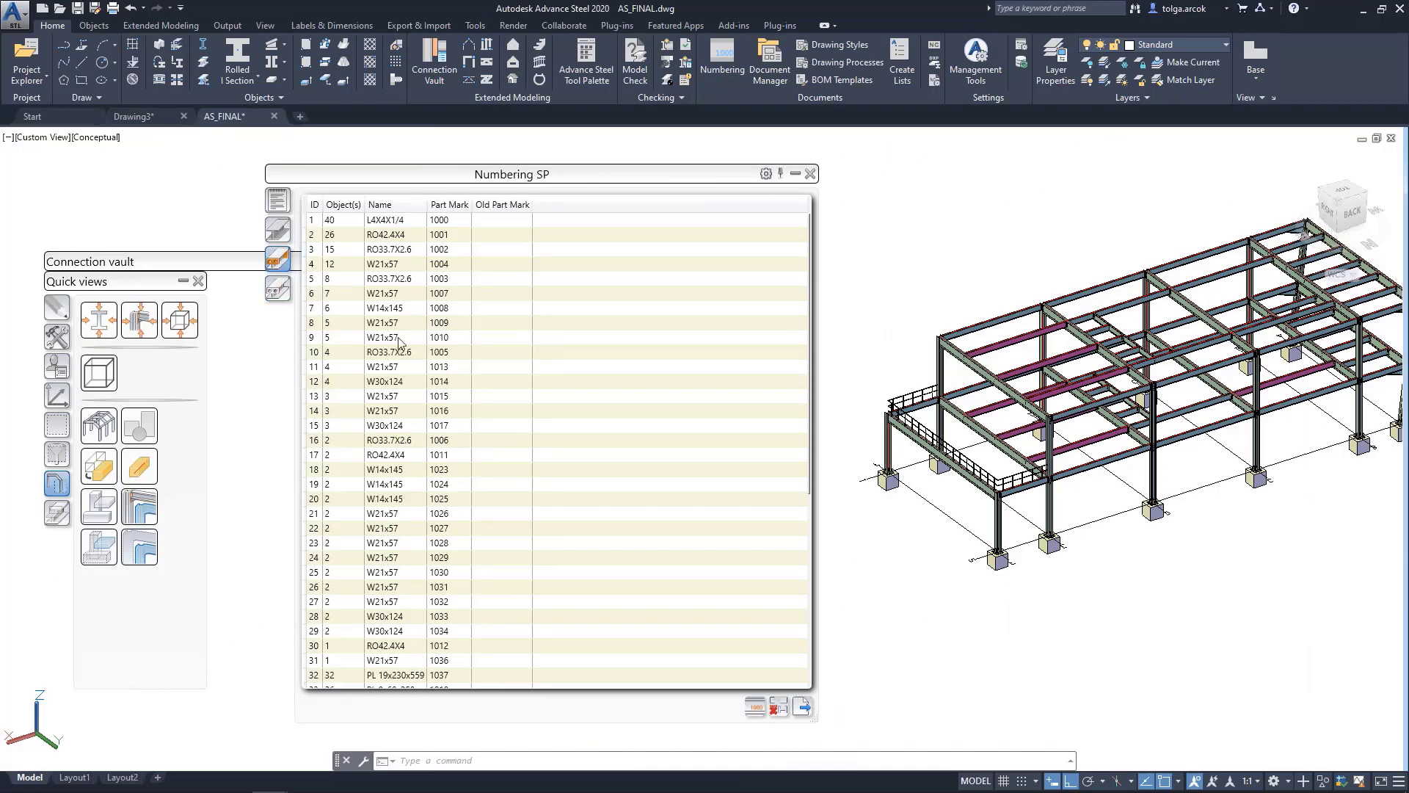
pyautogui.scroll(-4, 423, 350)
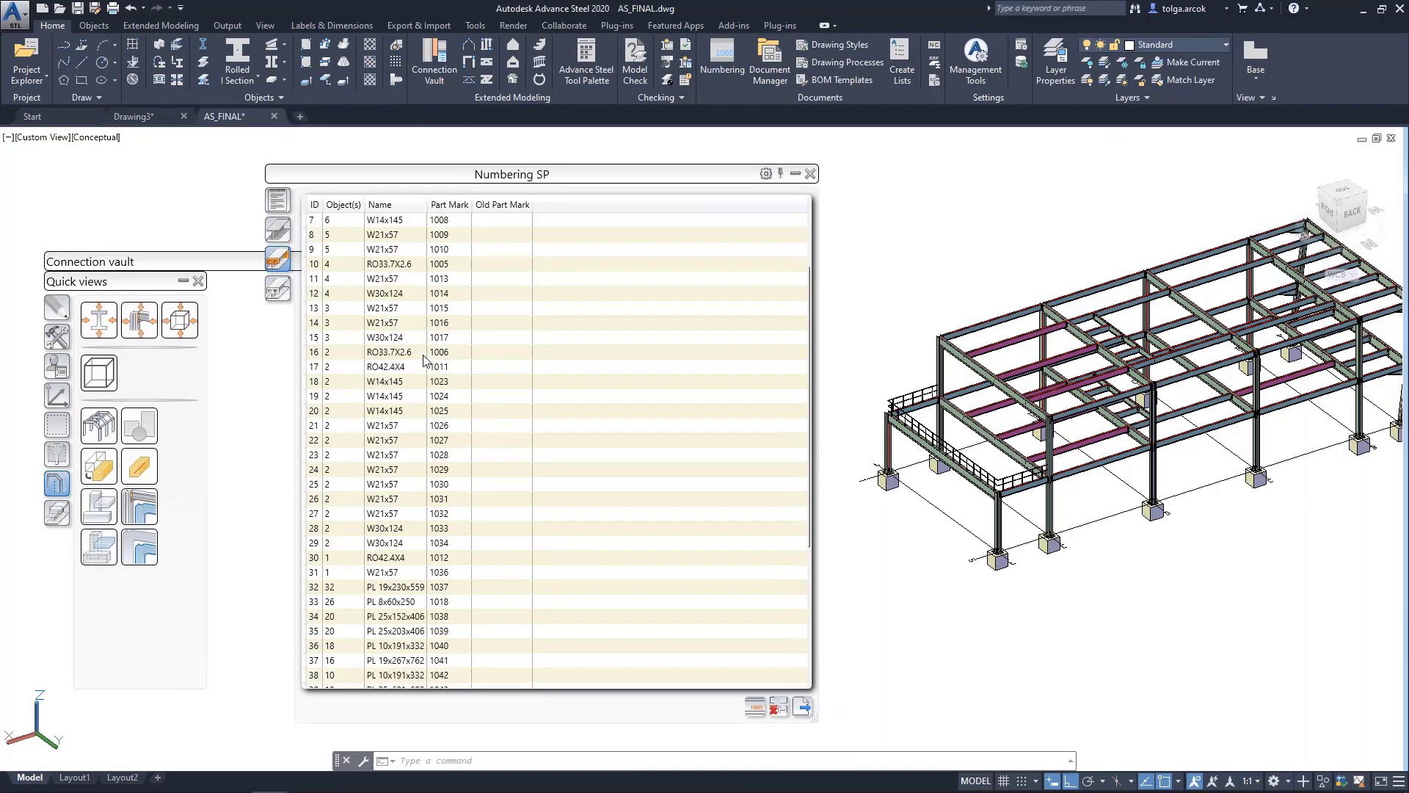
pyautogui.scroll(-3, 424, 359)
pyautogui.scroll(4, 418, 373)
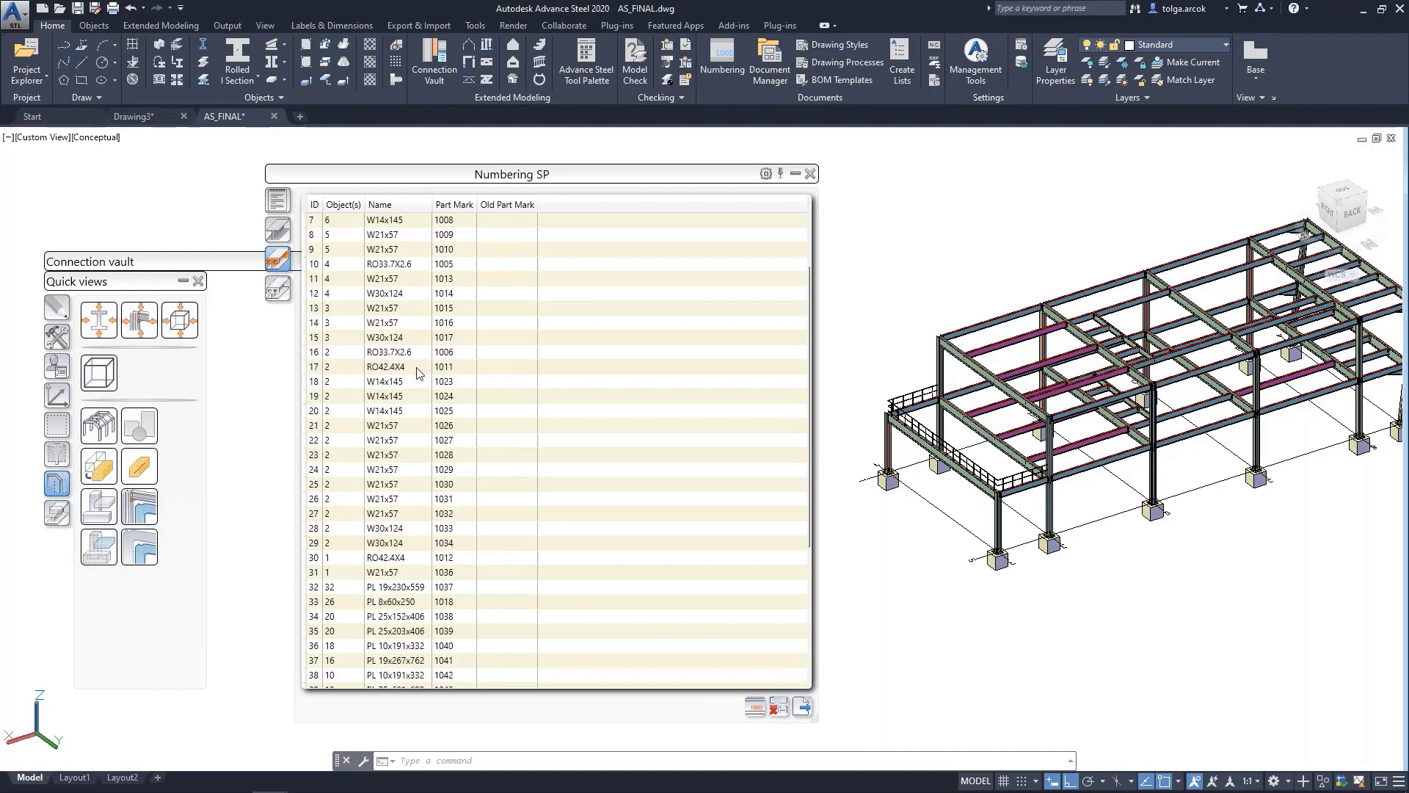
pyautogui.scroll(3, 418, 373)
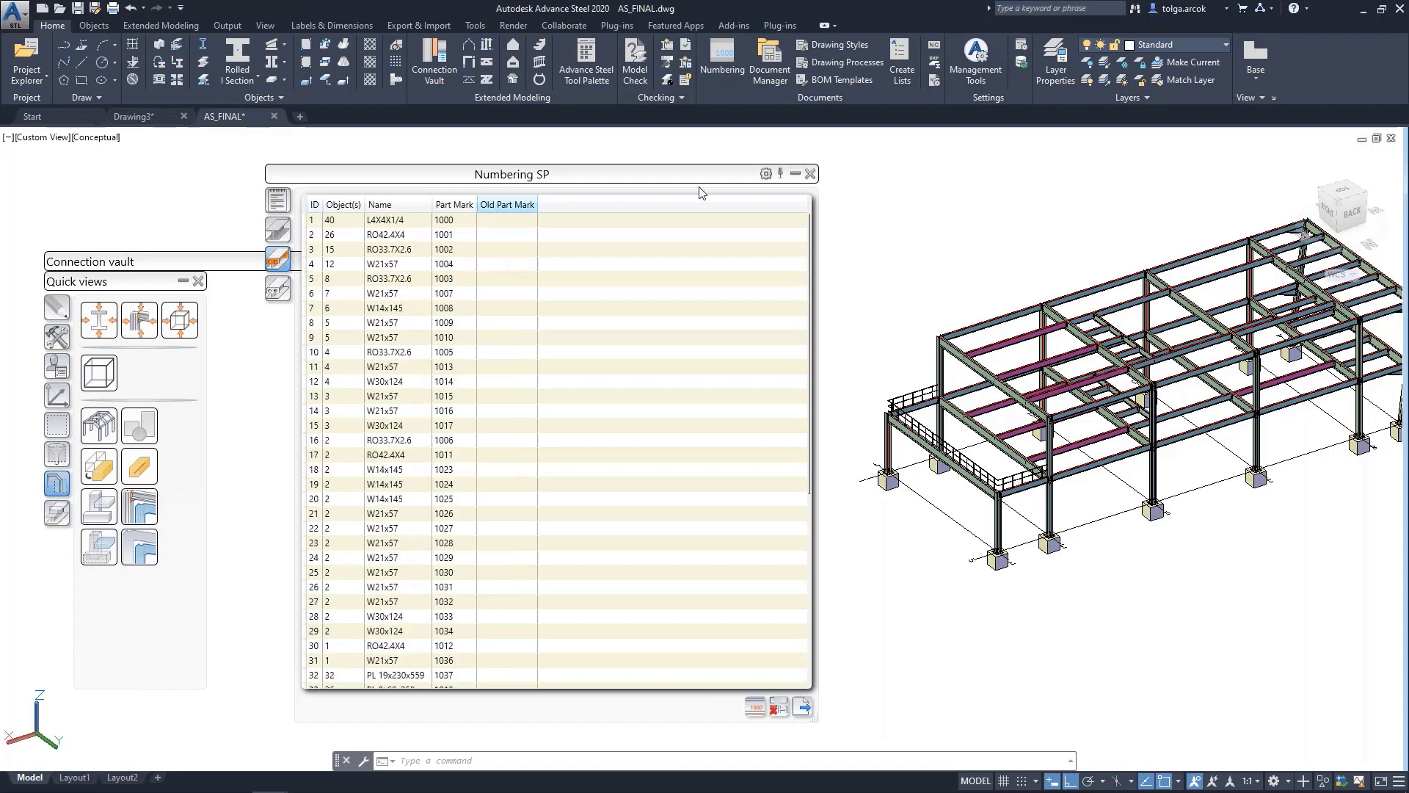
# Unmark the highlighted parts and collapse the numbering palette
pyautogui.click(794, 173)
pyautogui.moveTo(883, 298); pyautogui.dragTo(670, 328, button='middle')
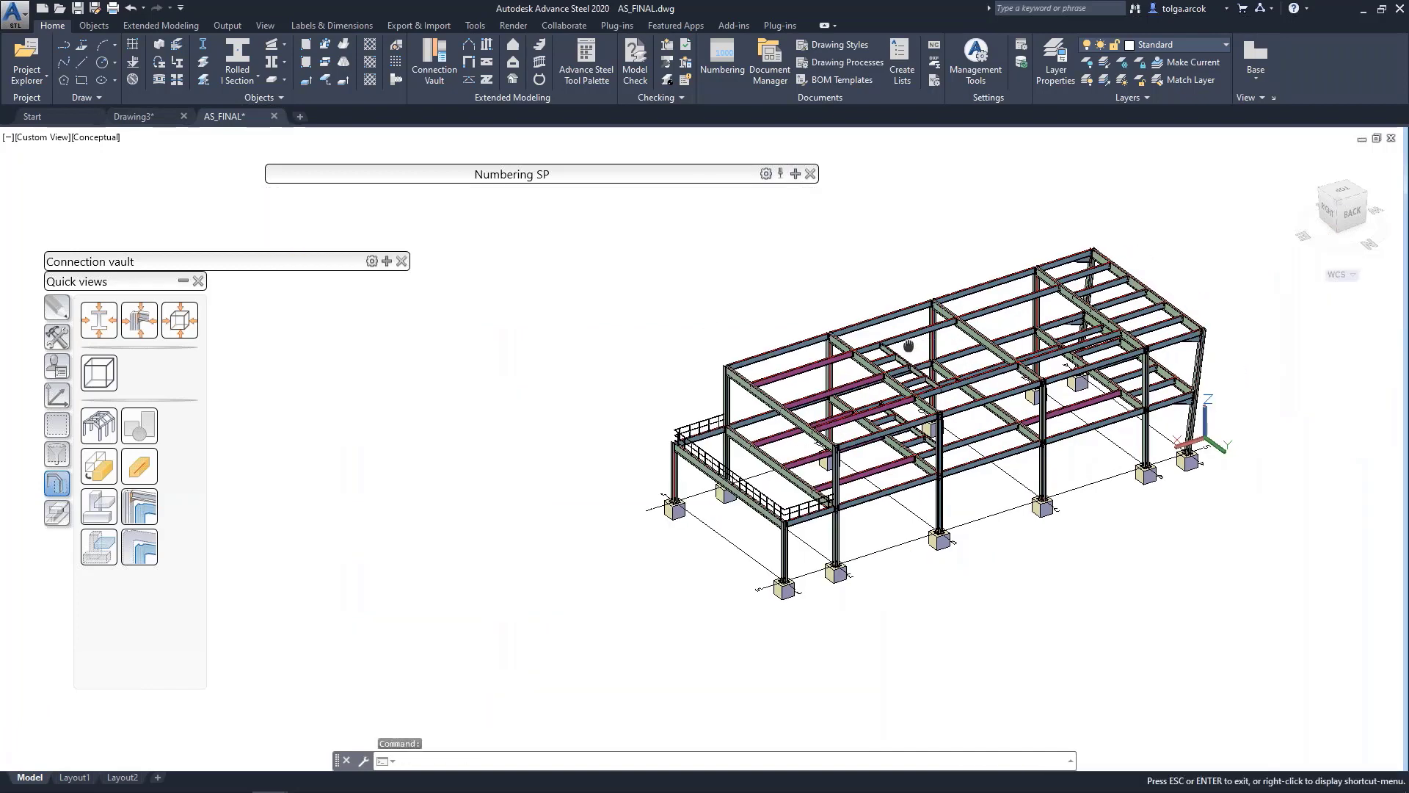
pyautogui.click(795, 174)
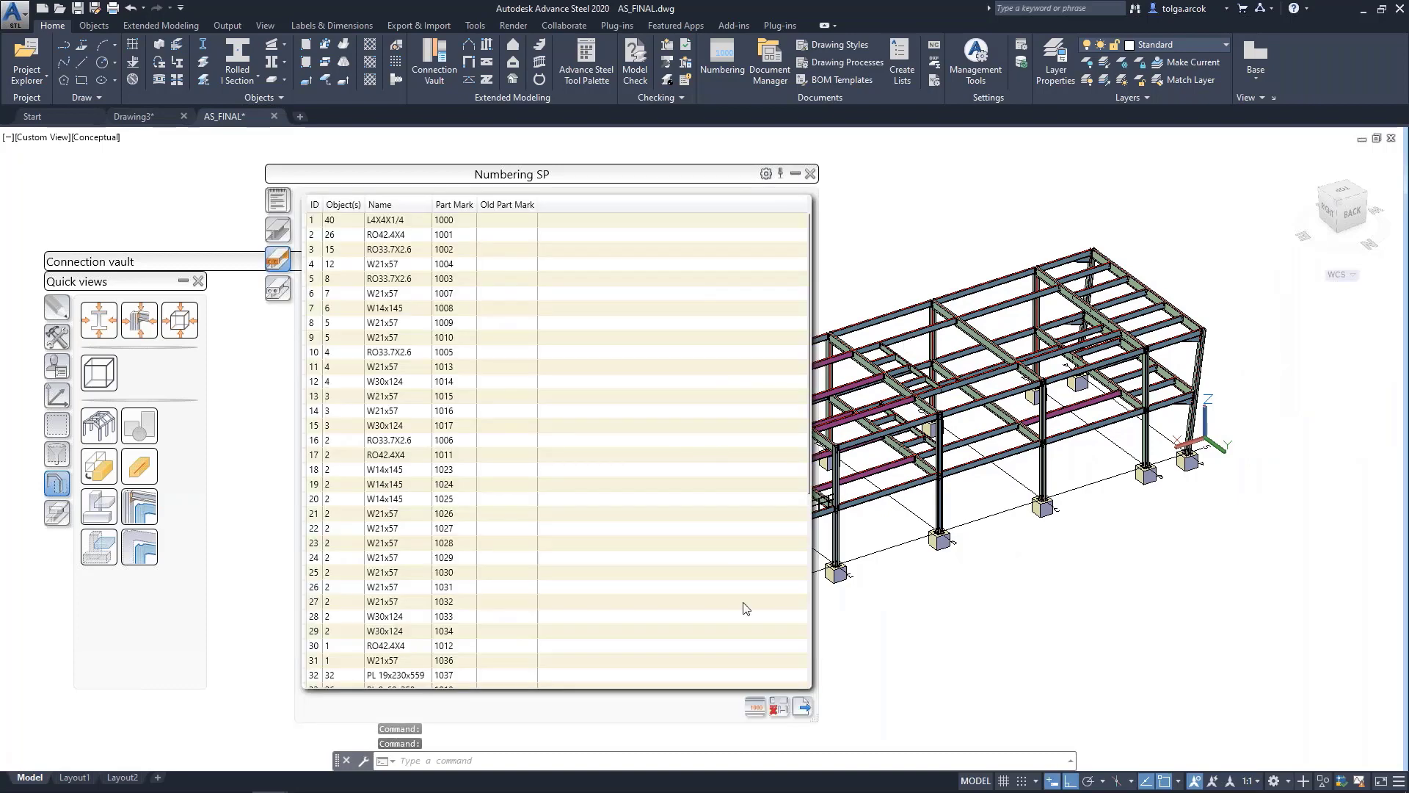
pyautogui.click(779, 706)
pyautogui.click(795, 173)
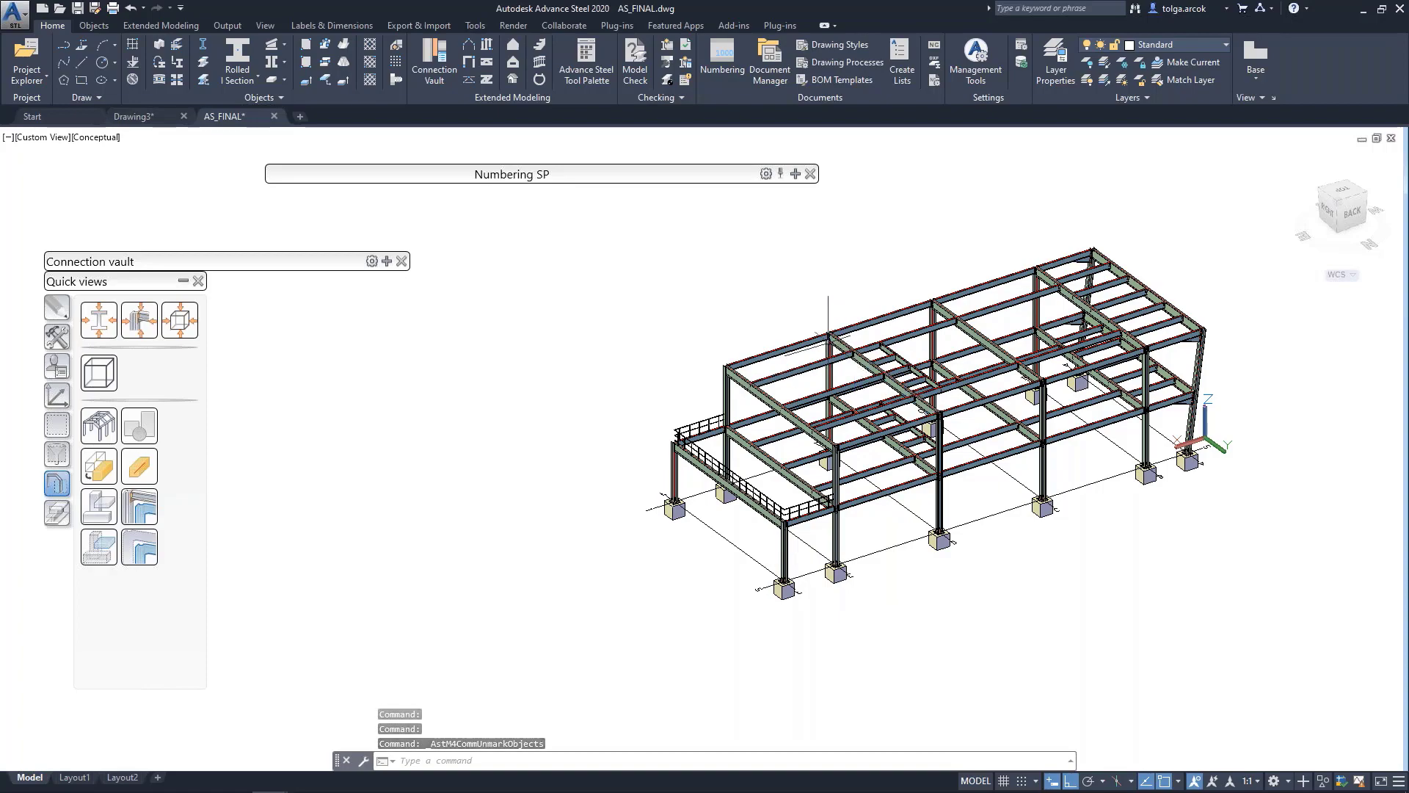
# Select the lower and upper horizontal beams beside the sloped column
pyautogui.moveTo(980, 404); pyautogui.dragTo(430, 365, button='middle')
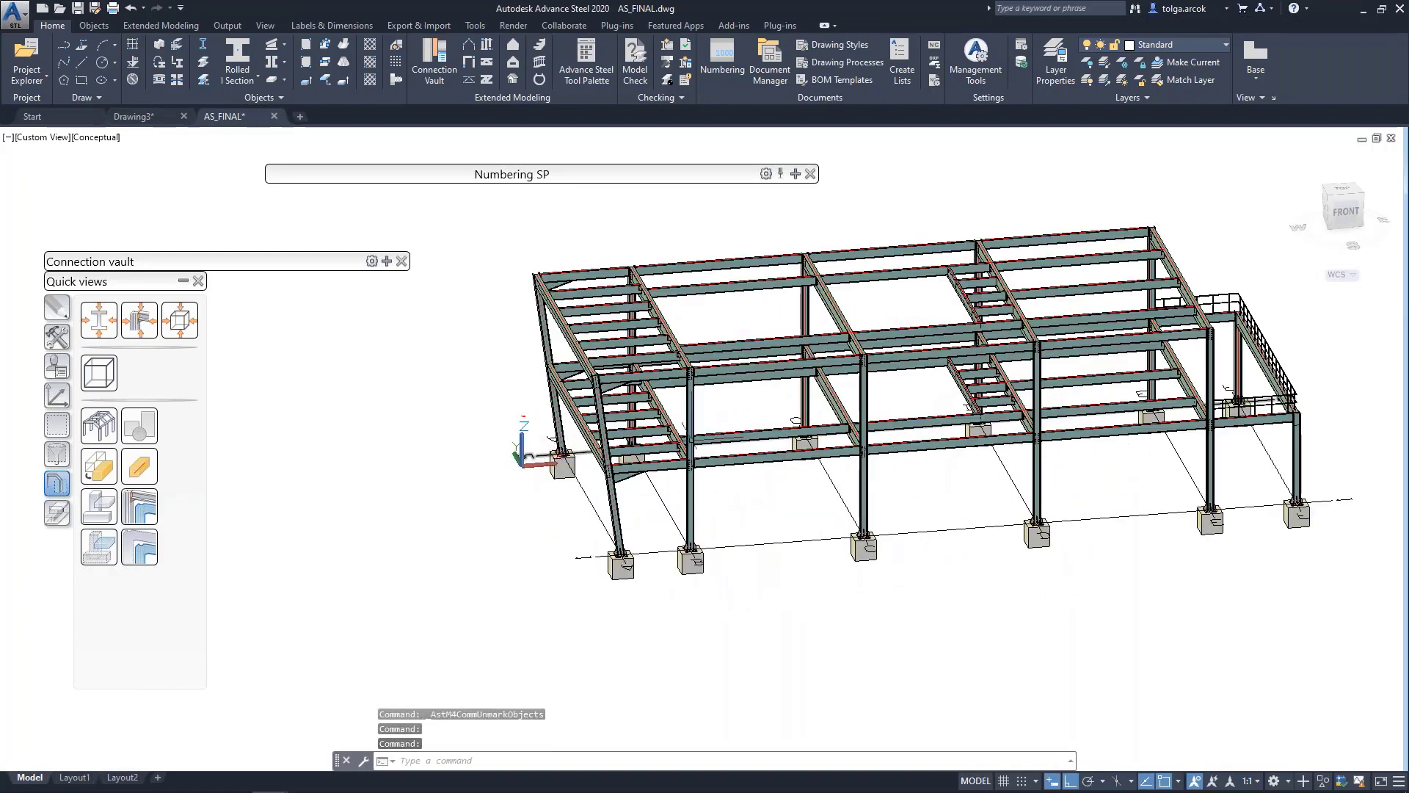
pyautogui.moveTo(540, 459)
pyautogui.keyDown('shift'); pyautogui.mouseDown(button='middle')
pyautogui.moveTo(757, 413)
pyautogui.moveTo(742, 440)
pyautogui.mouseUp(button='middle'); pyautogui.keyUp('shift')
pyautogui.scroll(3, 737, 444)
pyautogui.scroll(4, 716, 386)
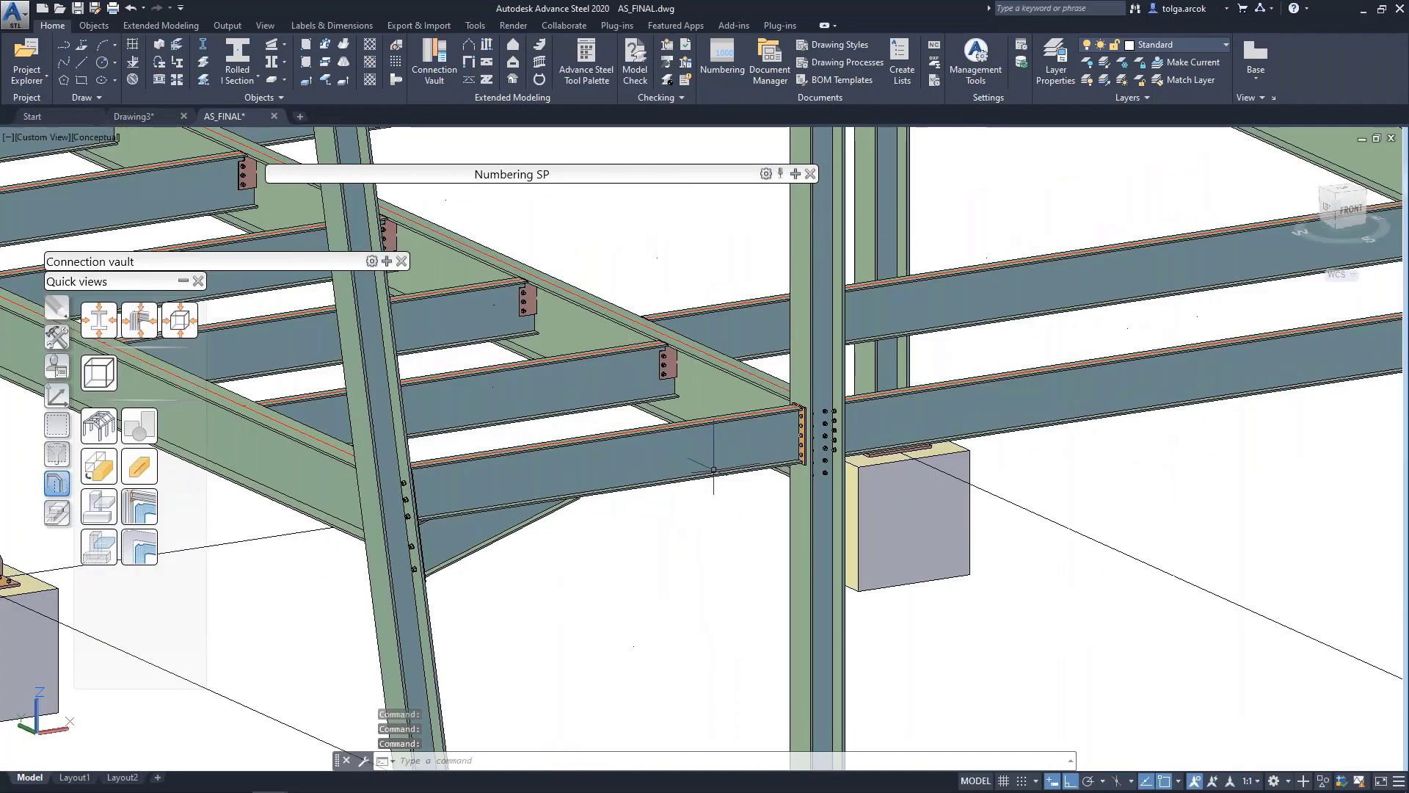
pyautogui.scroll(-3, 715, 385)
pyautogui.scroll(1, 716, 386)
pyautogui.scroll(1, 715, 385)
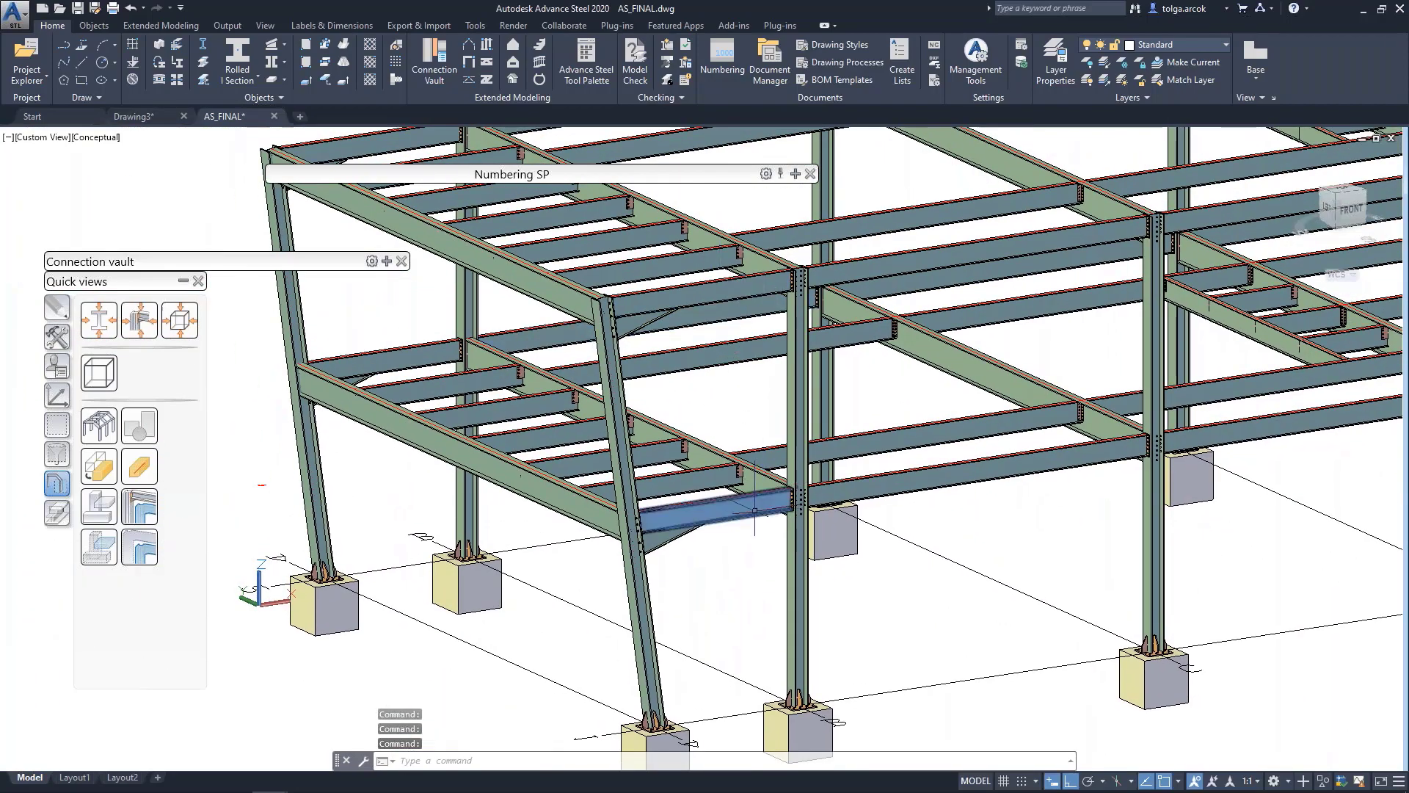
pyautogui.click(715, 506)
pyautogui.click(727, 294)
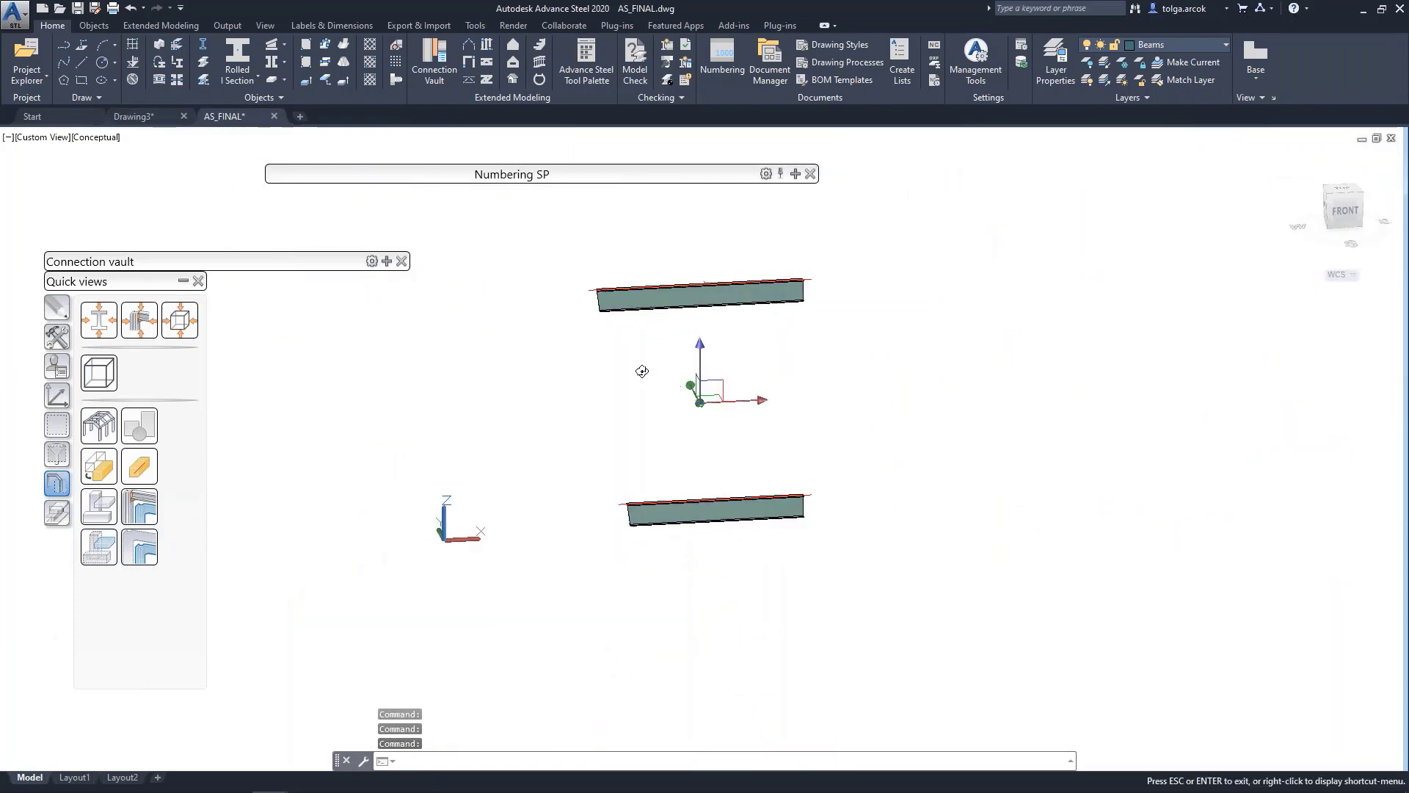
# View the two selected beams, collapse Quick views and close the numbering list
pyautogui.keyDown('shift'); pyautogui.moveTo(632, 381); pyautogui.dragTo(747, 376, button='middle'); pyautogui.keyUp('shift')
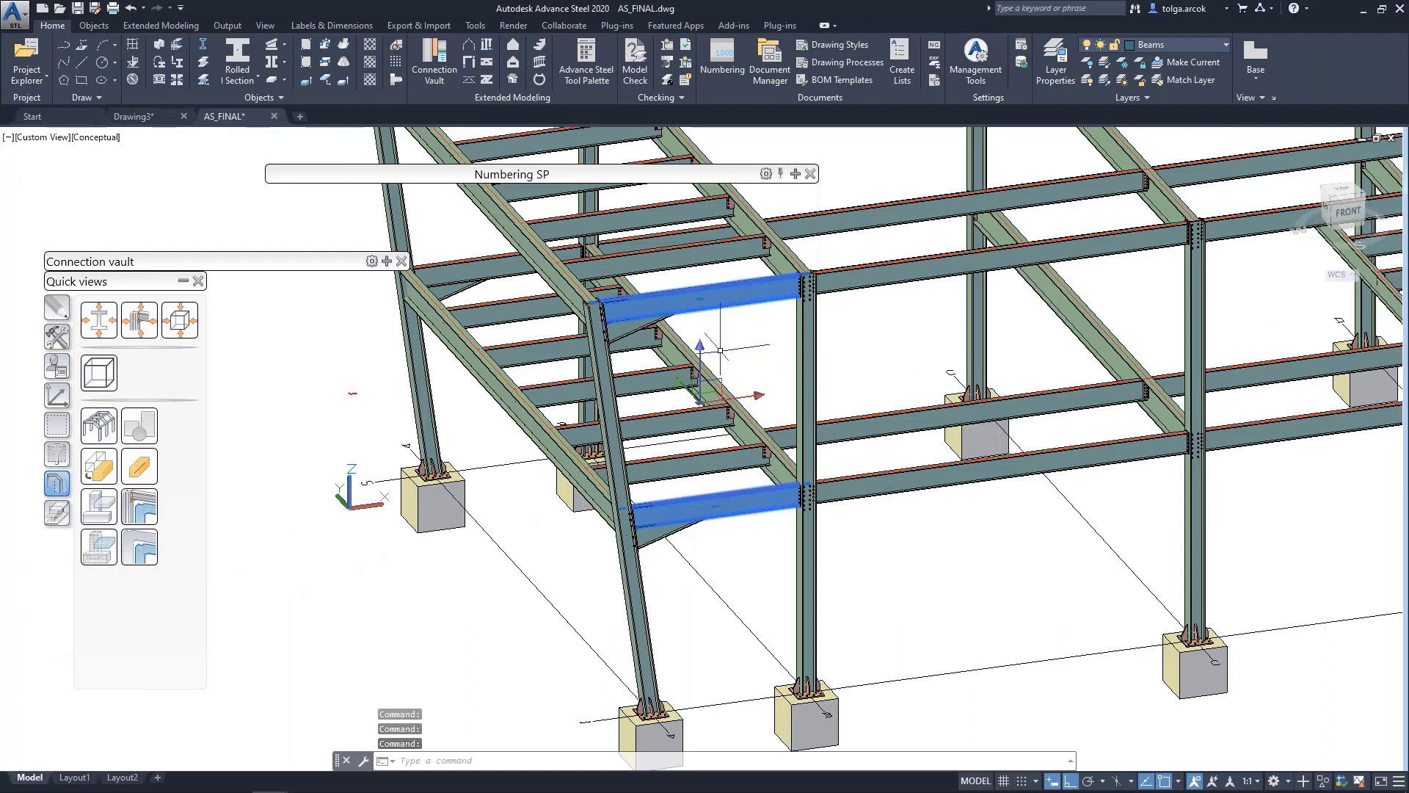
pyautogui.click(184, 282)
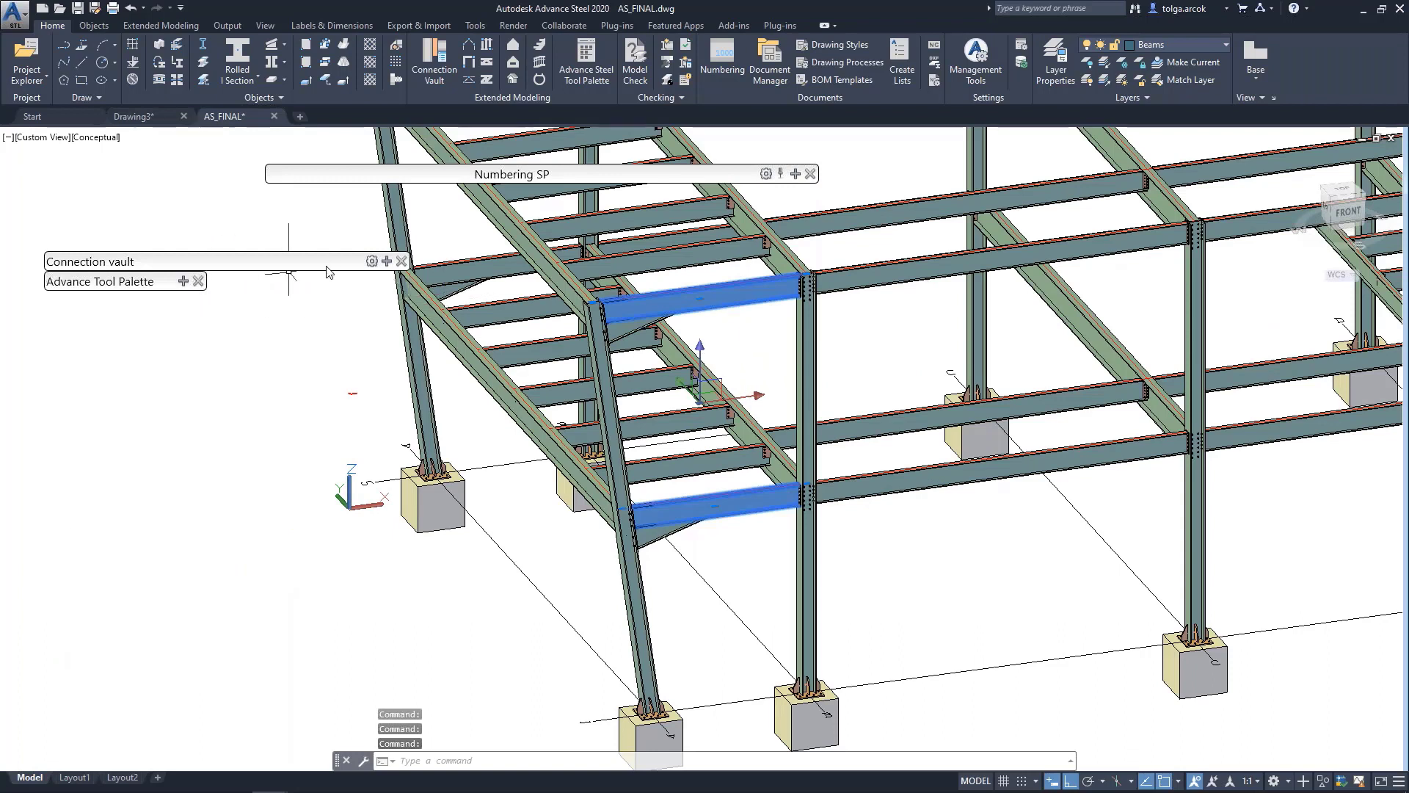
pyautogui.click(811, 174)
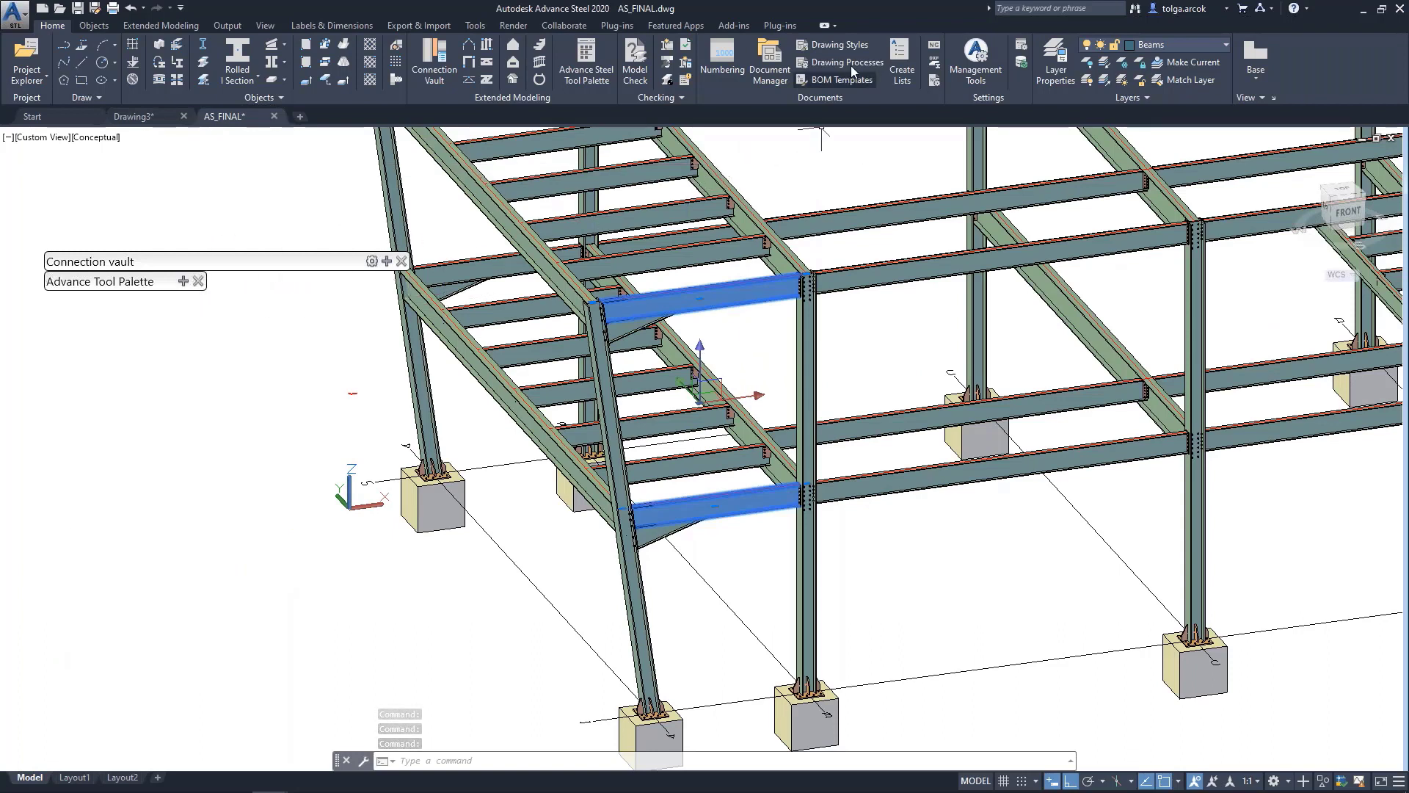
# Dock the Drawing Processes palette under the tool palette and widen it to show full names
pyautogui.click(855, 64)
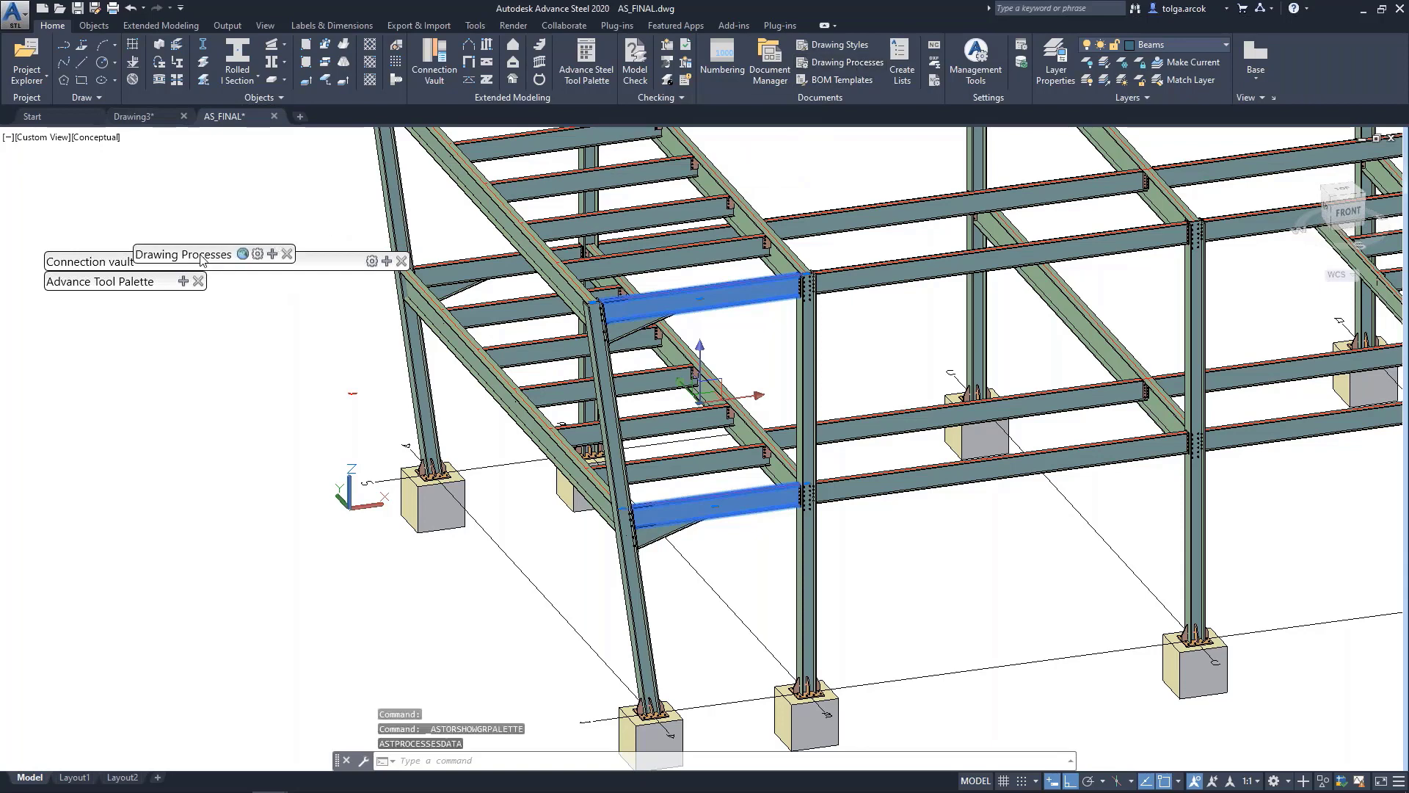
pyautogui.moveTo(201, 258); pyautogui.dragTo(192, 300)
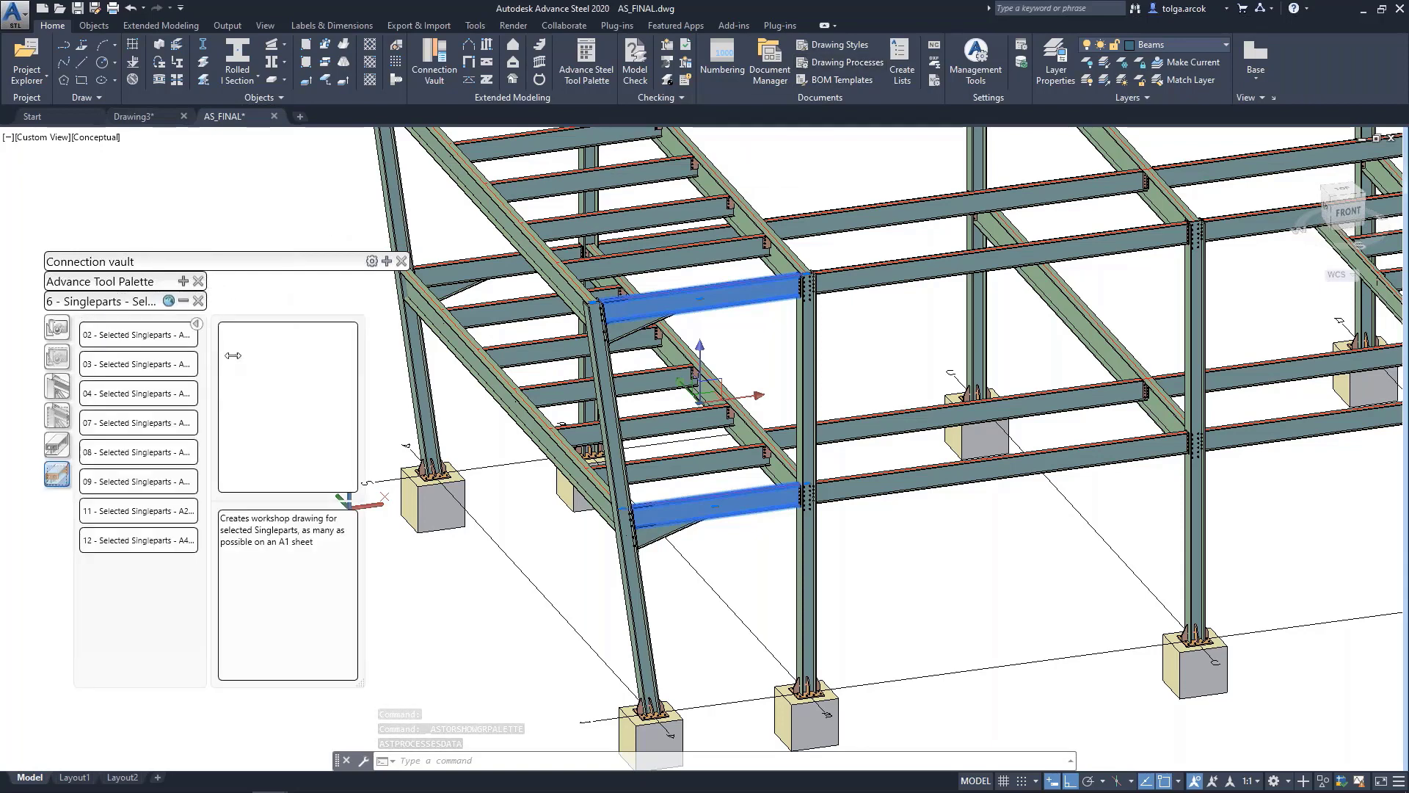
pyautogui.moveTo(210, 357); pyautogui.dragTo(295, 355)
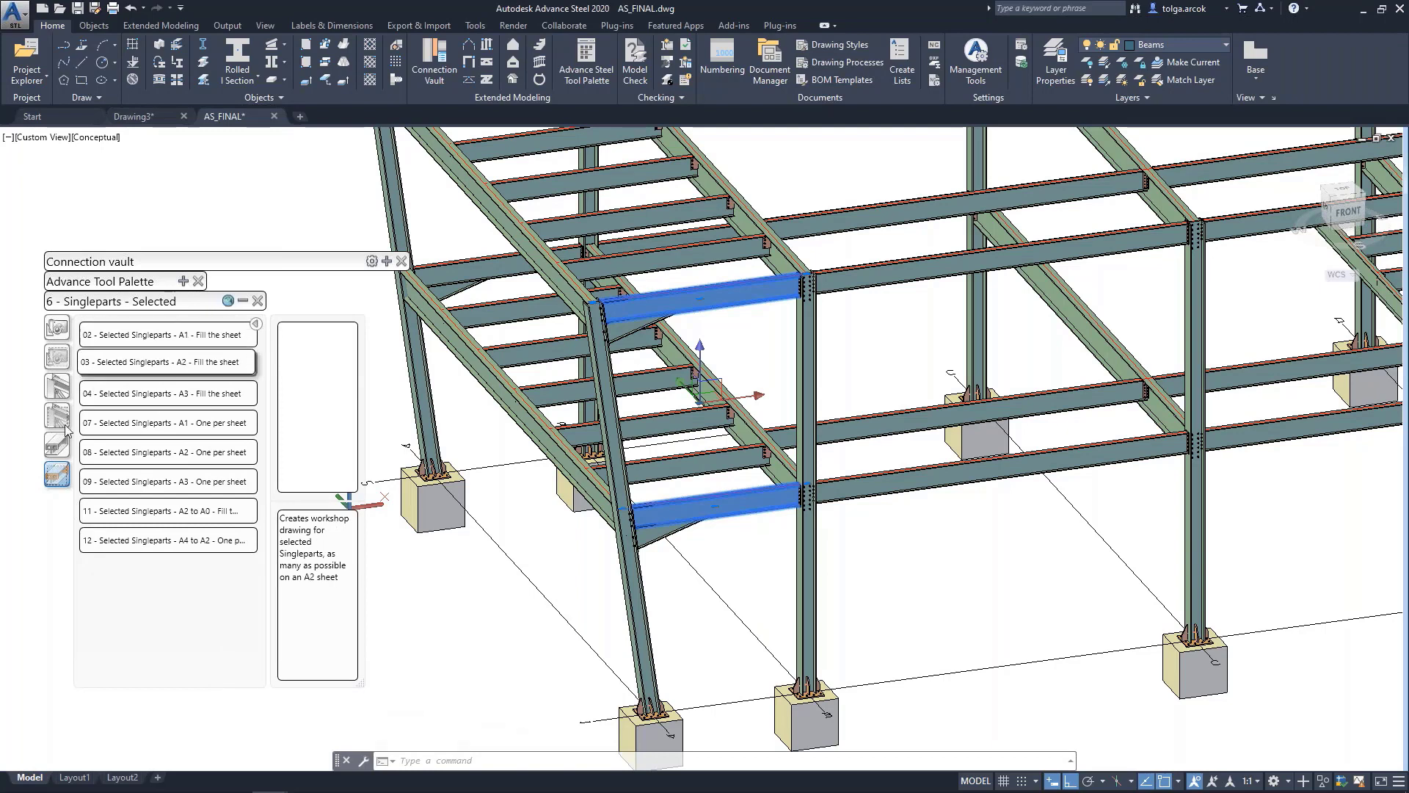
# Run 4 - Assemblies - Selected > 02 - Selected Assemblies - A1 with drawing number 100
pyautogui.click(59, 449)
pyautogui.click(58, 424)
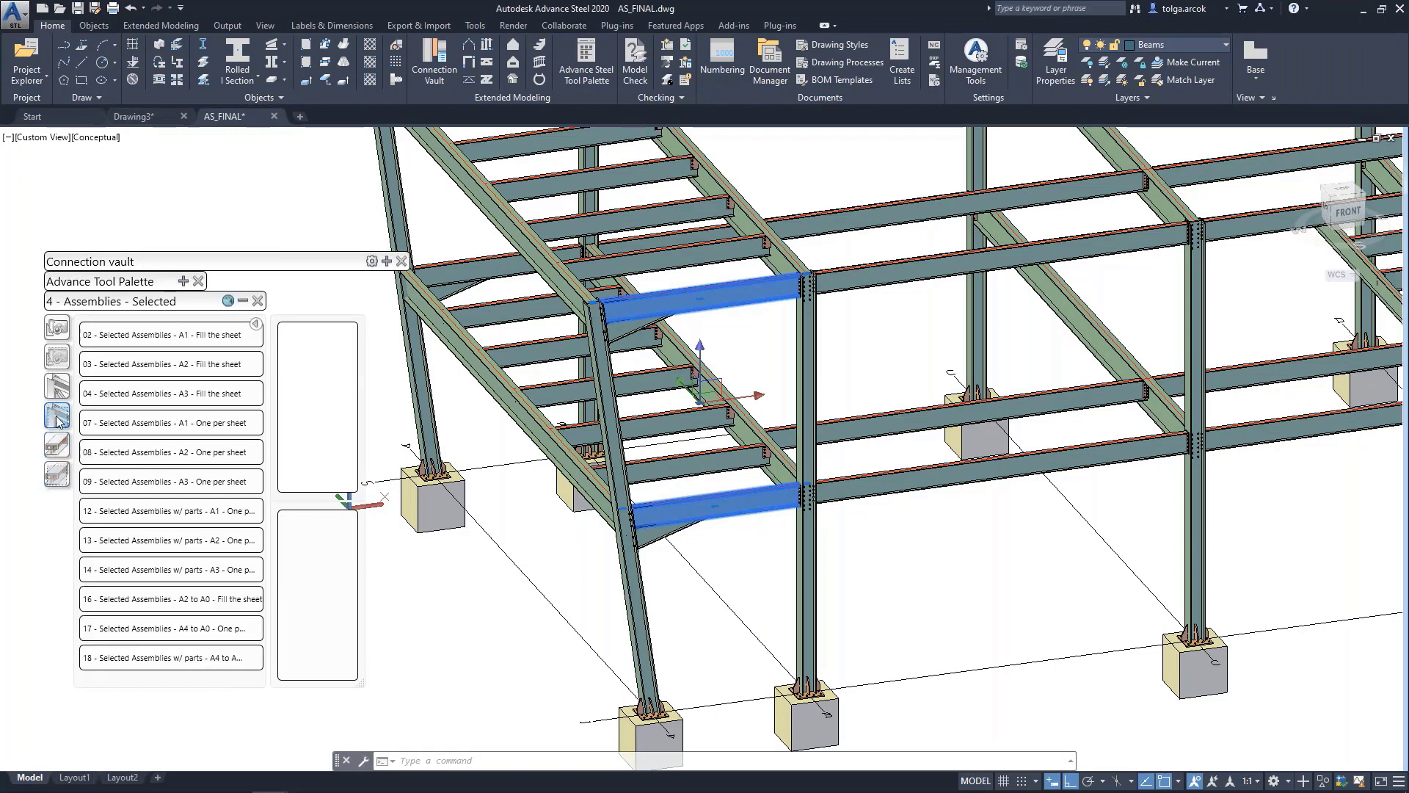
pyautogui.click(163, 336)
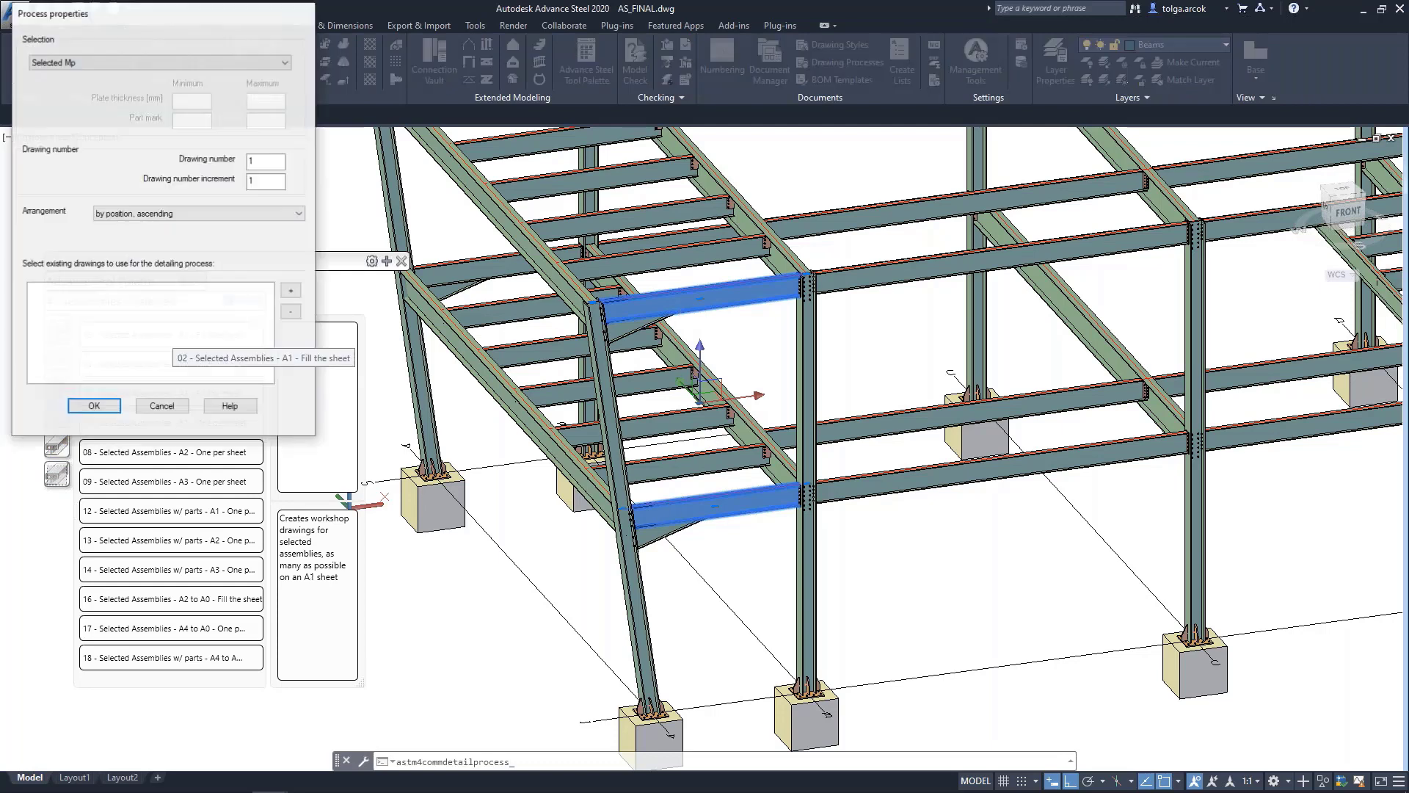
pyautogui.hotkey('shift', 'Tab')
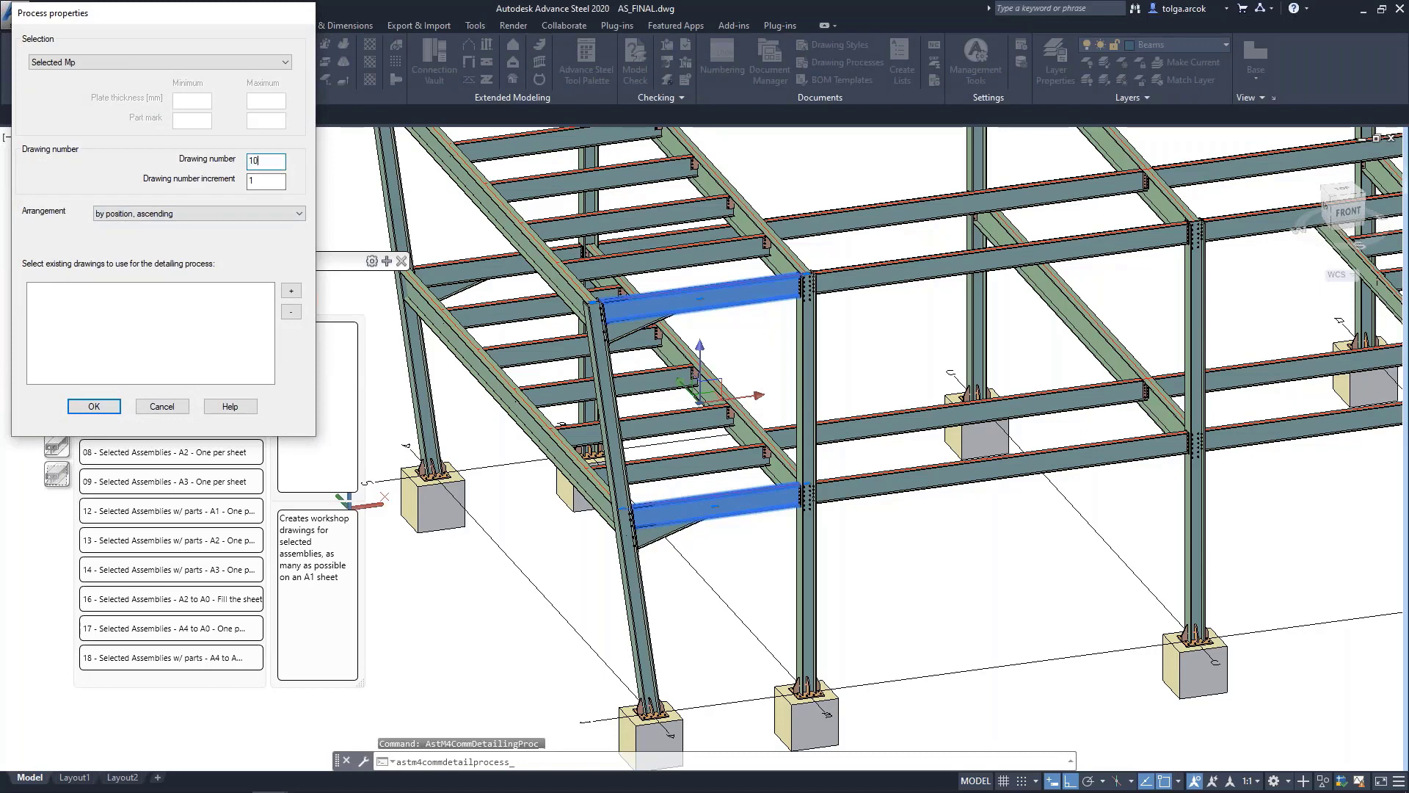
pyautogui.click(94, 406)
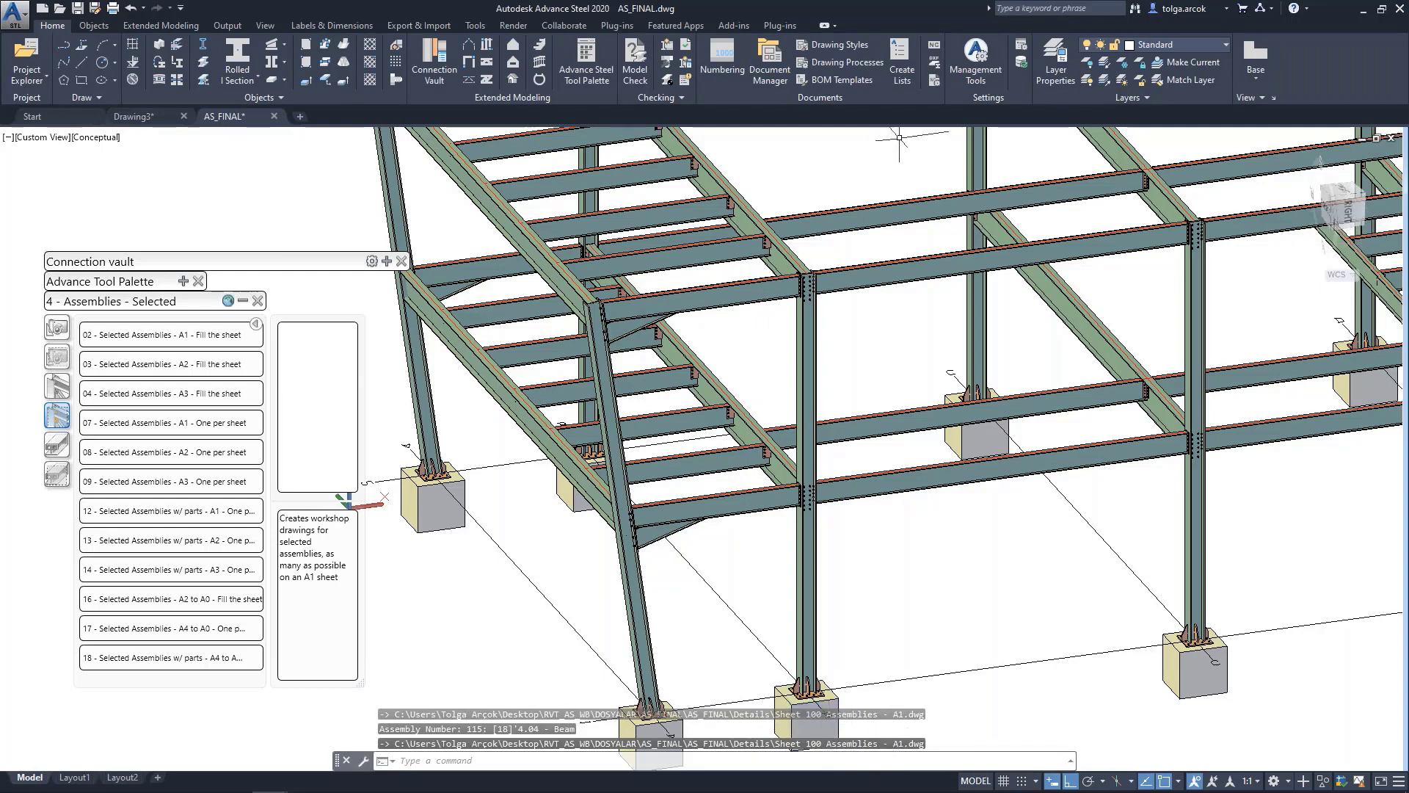
# Preview and open Sheet 100 Assemblies - A1 from the Document Manager's up-to-date details
pyautogui.click(767, 56)
pyautogui.click(453, 266)
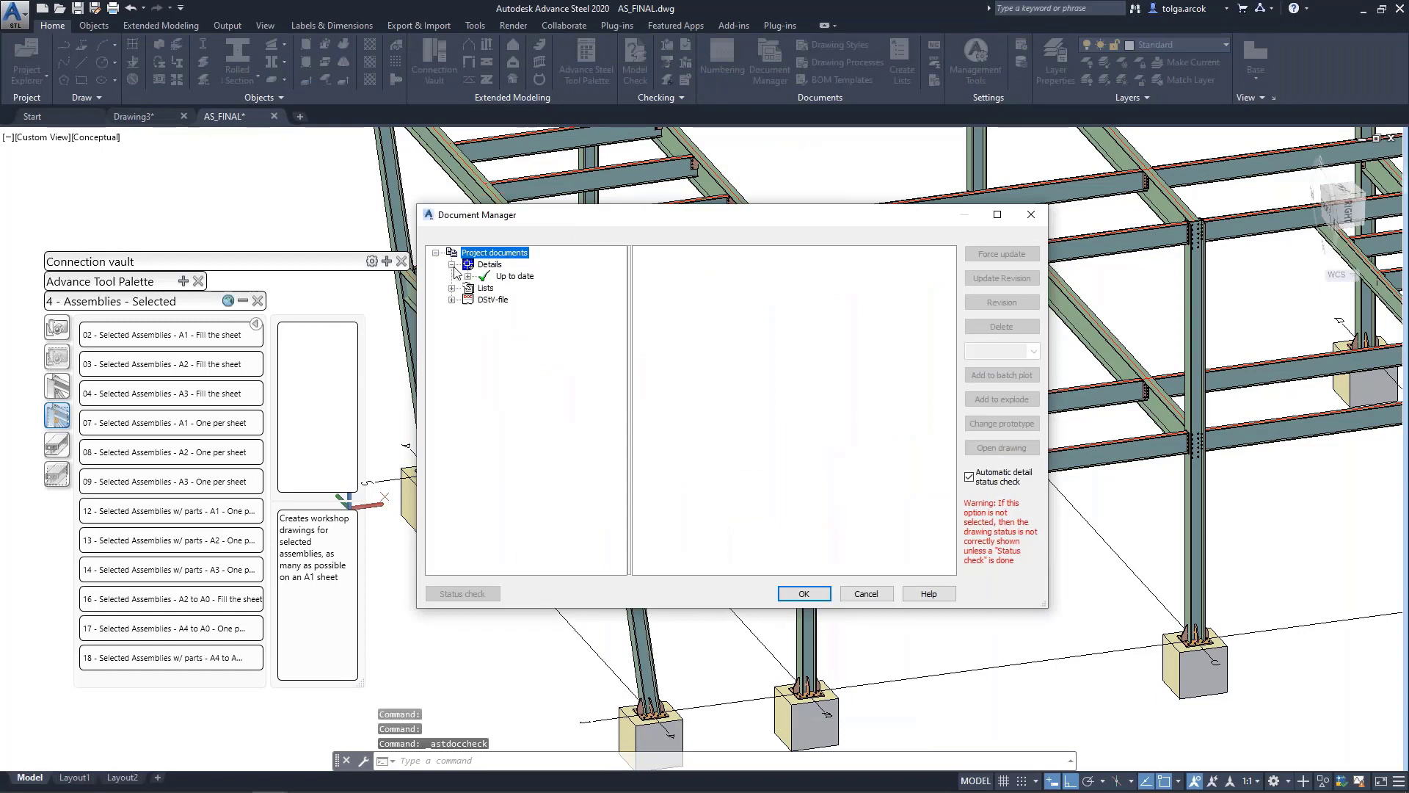
pyautogui.click(468, 277)
pyautogui.click(543, 287)
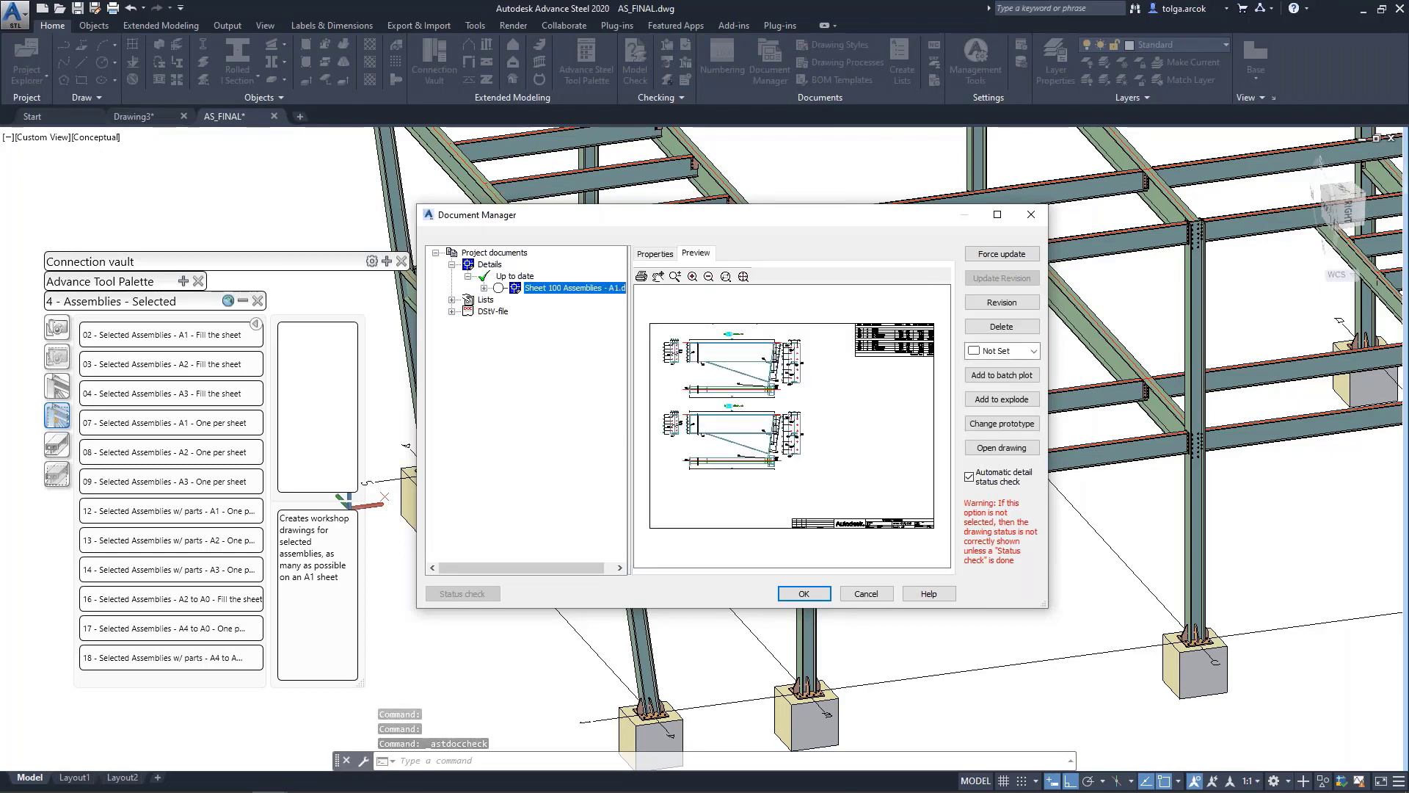
pyautogui.scroll(2, 755, 371)
pyautogui.scroll(2, 755, 371)
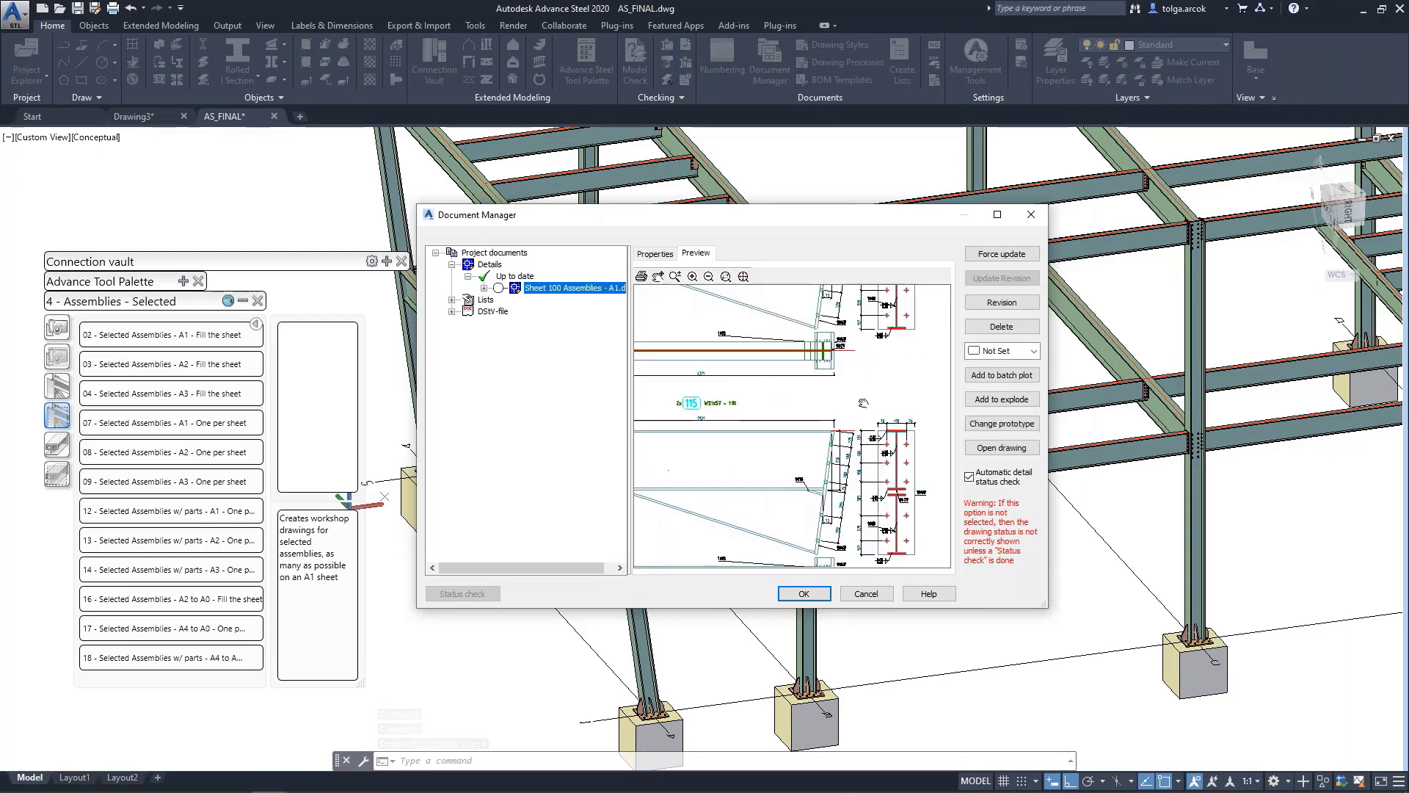
pyautogui.scroll(2, 755, 371)
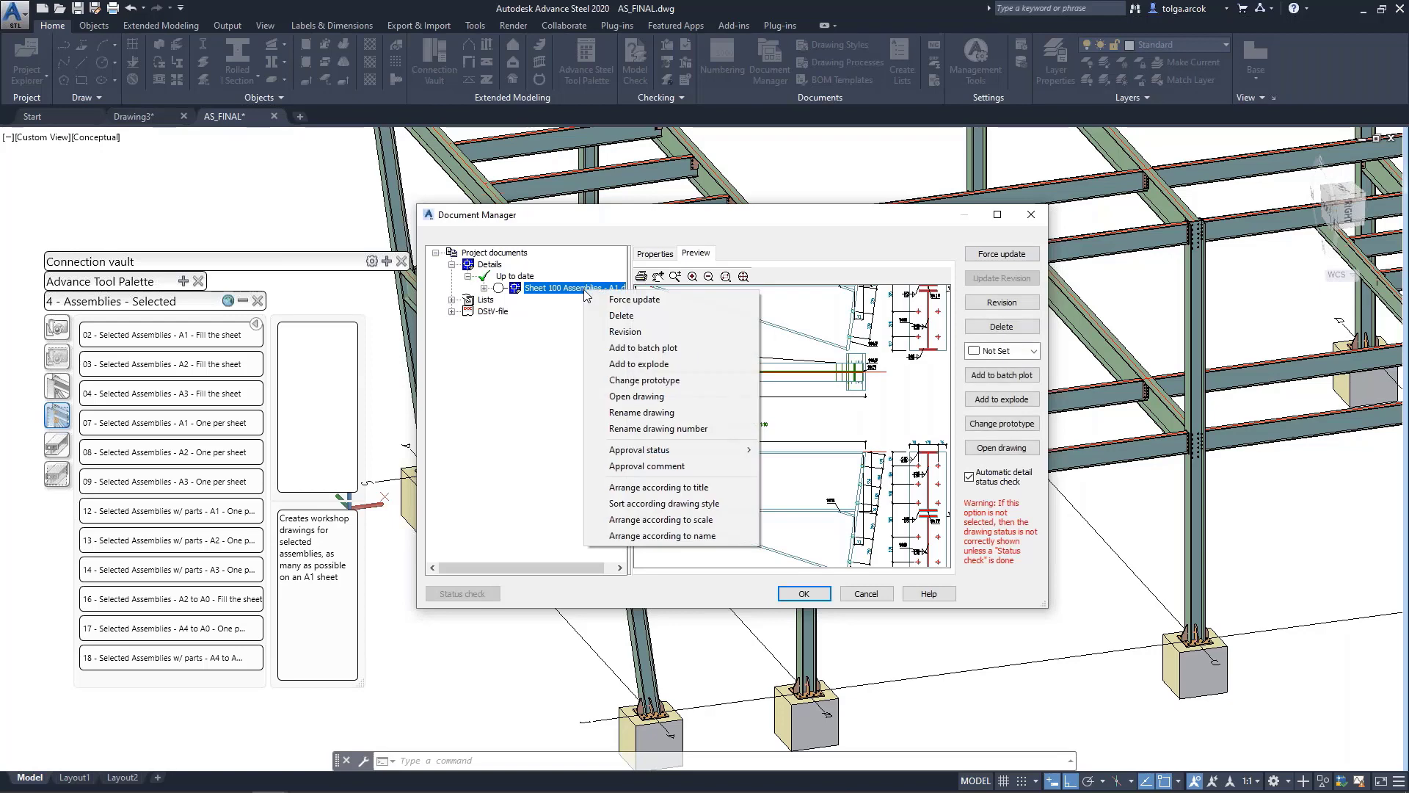
pyautogui.click(635, 397)
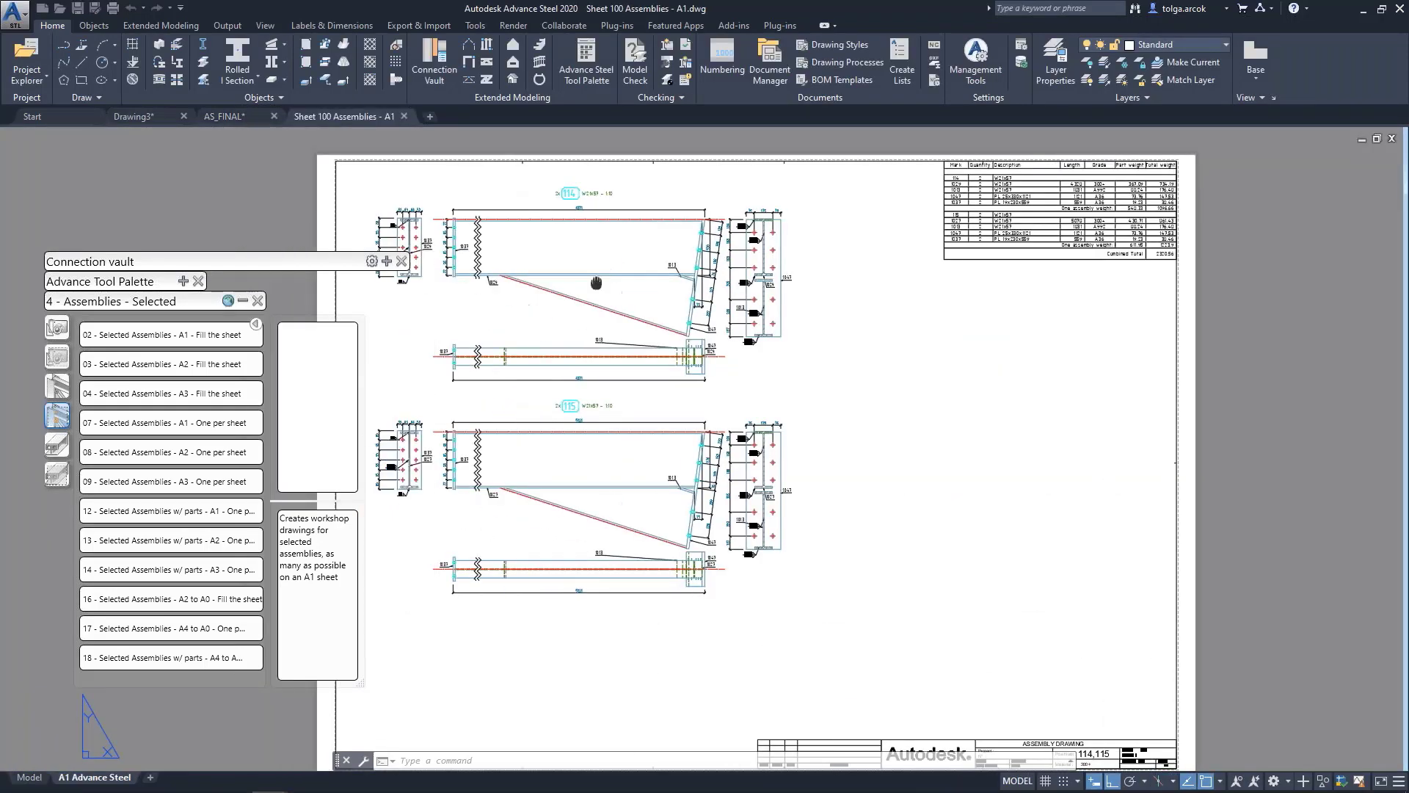
# Inspect assemblies 114 and 115 and the parts table, then close the drawing without saving
pyautogui.scroll(5, 592, 198)
pyautogui.scroll(-3, 592, 199)
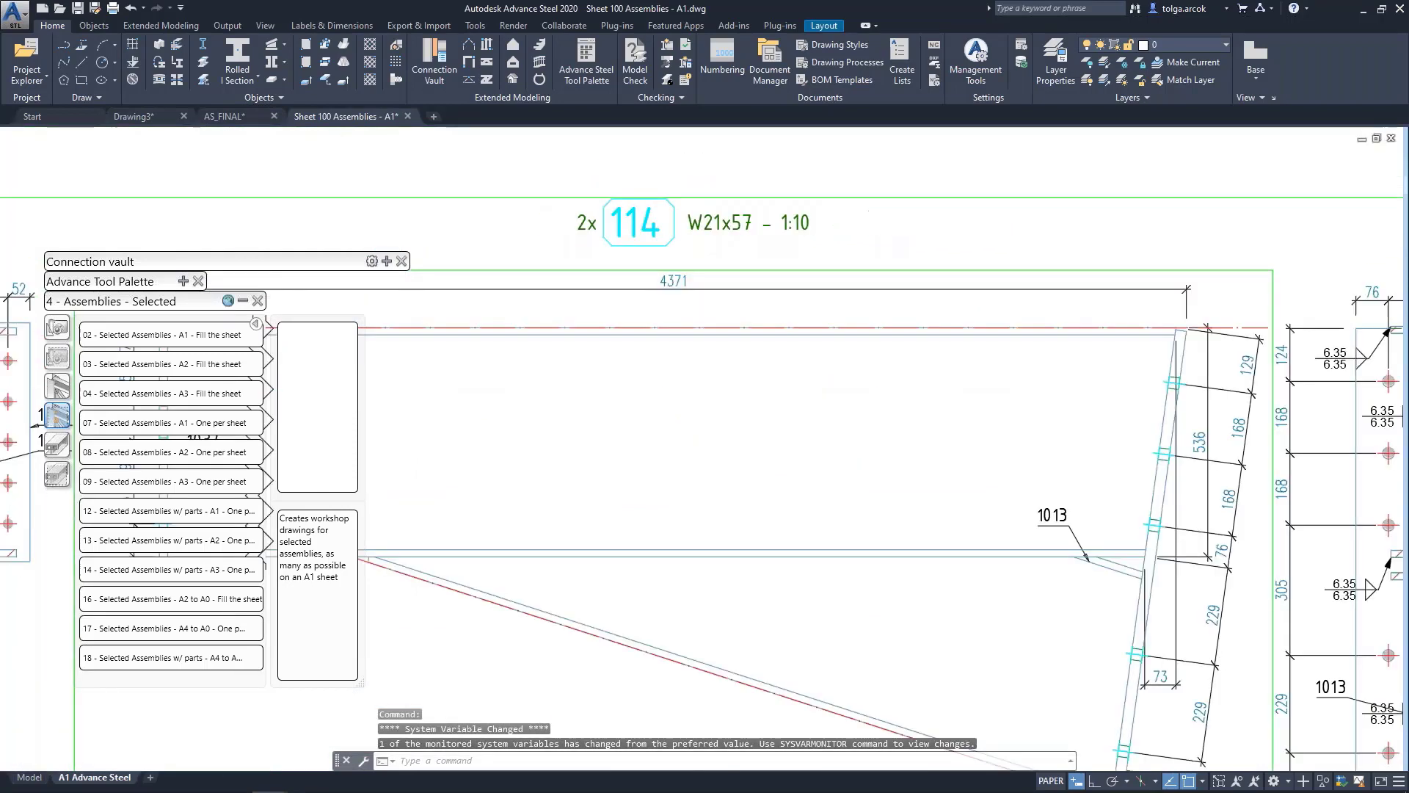
pyautogui.scroll(-3, 593, 198)
pyautogui.scroll(5, 637, 346)
pyautogui.scroll(-2, 637, 345)
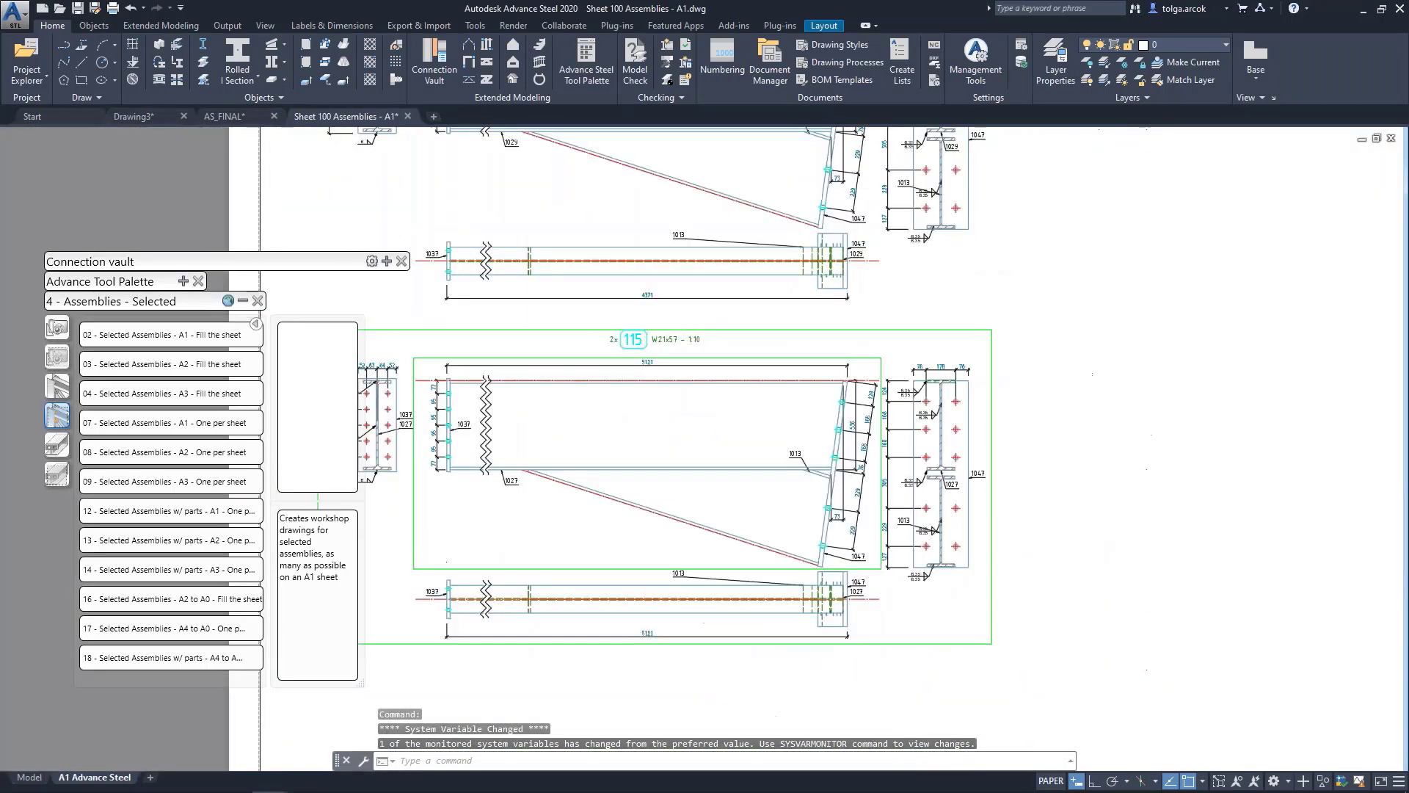
pyautogui.scroll(-3, 637, 346)
pyautogui.scroll(6, 606, 368)
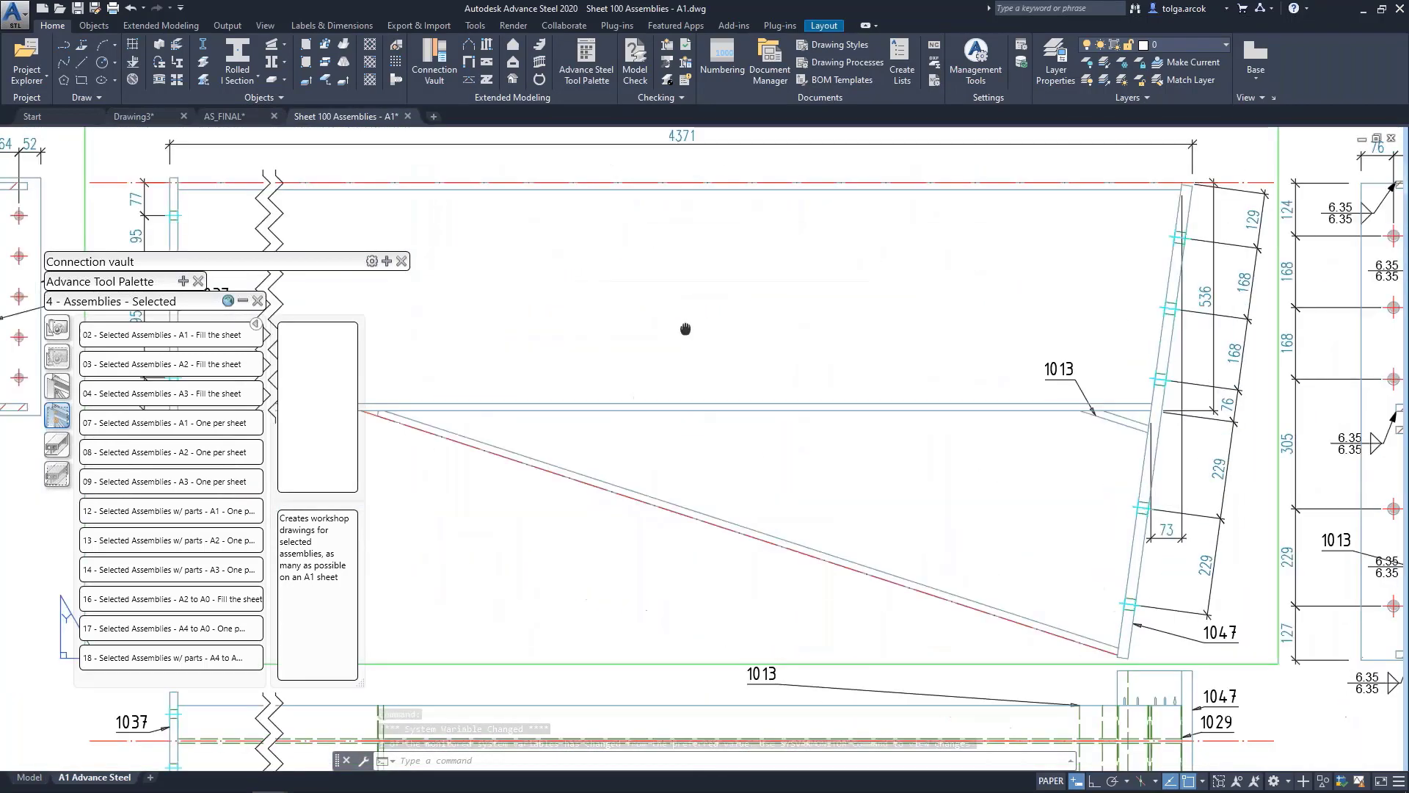
pyautogui.moveTo(606, 368); pyautogui.dragTo(638, 89, button='middle')
pyautogui.scroll(-3, 651, 460)
pyautogui.scroll(-2, 651, 460)
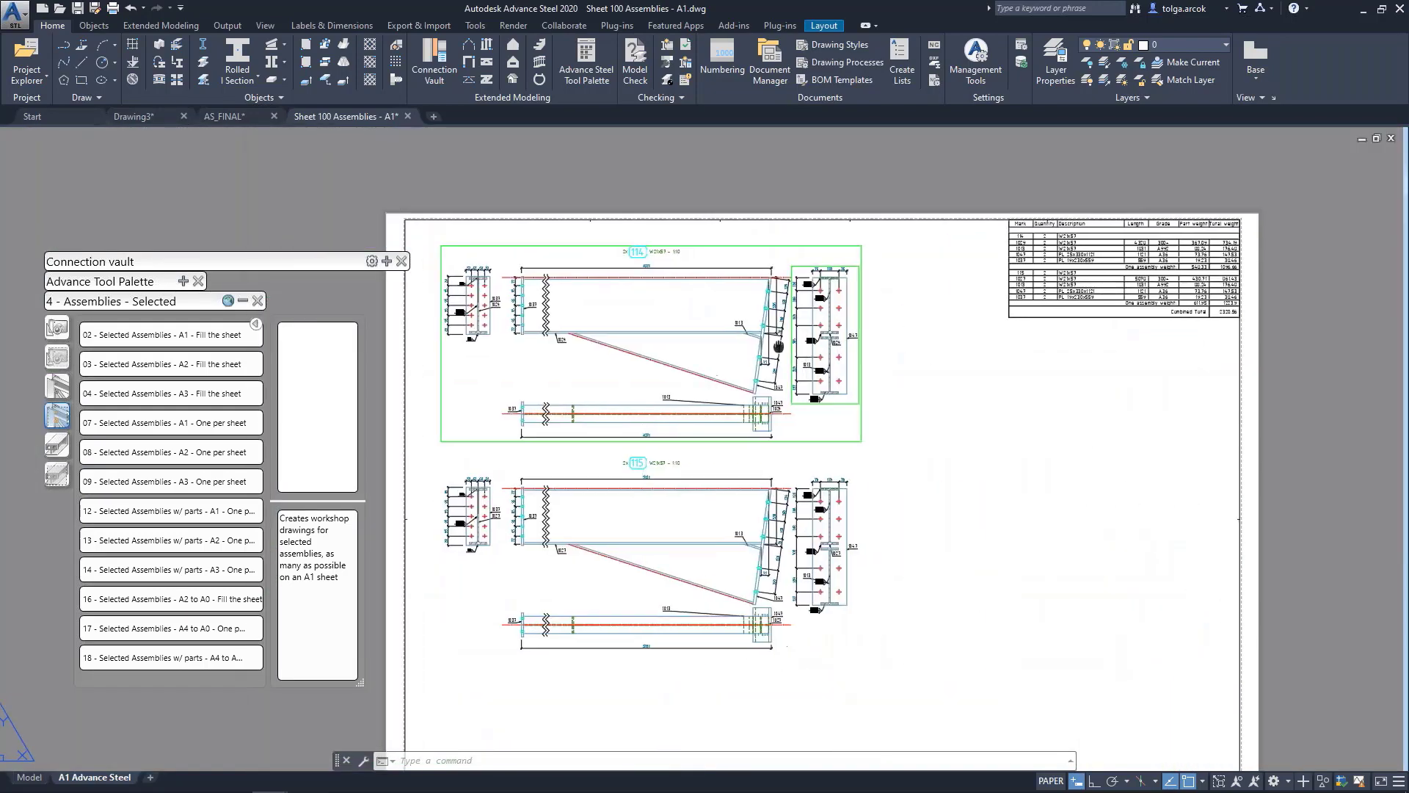
pyautogui.scroll(3, 889, 264)
pyautogui.scroll(2, 888, 265)
pyautogui.scroll(1, 889, 265)
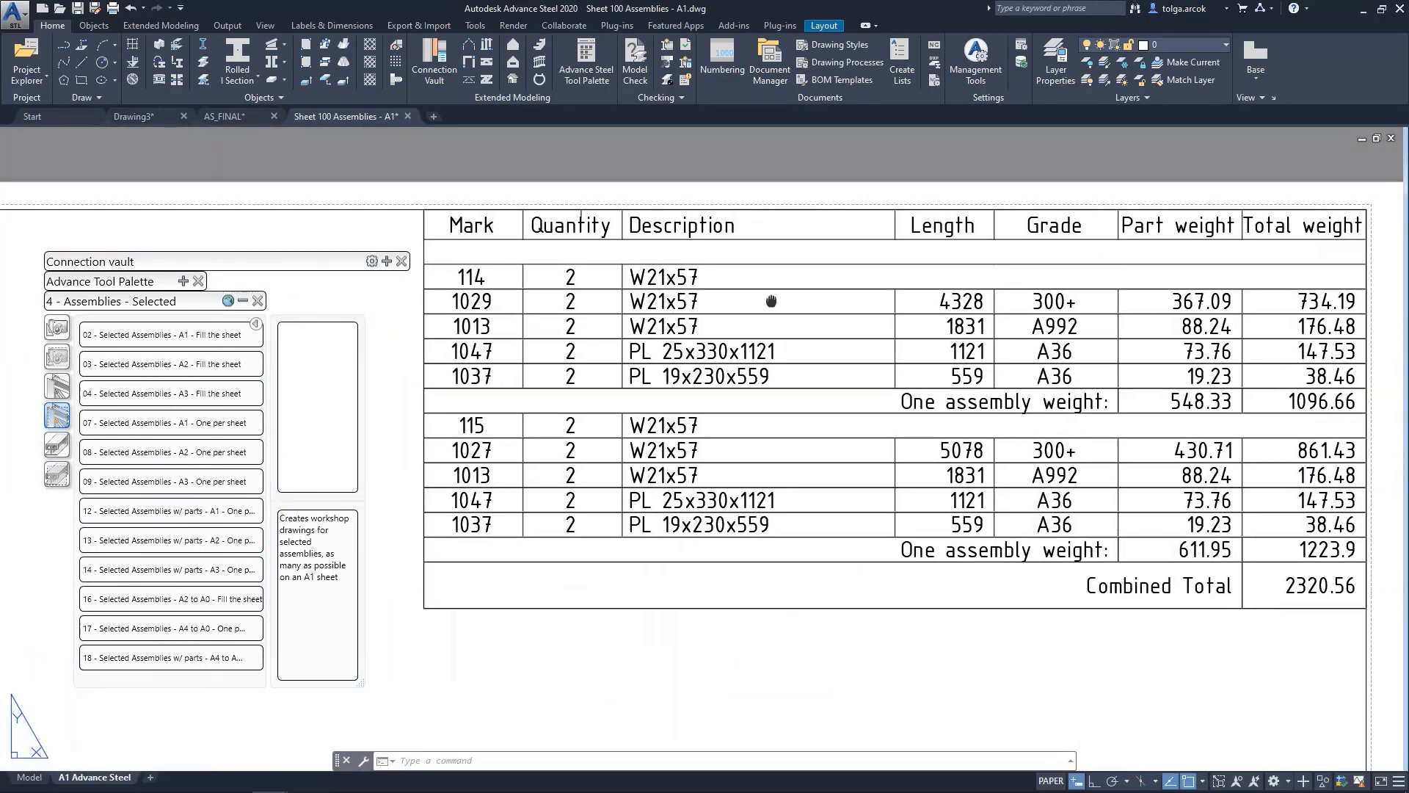
pyautogui.moveTo(957, 357); pyautogui.dragTo(863, 360, button='middle')
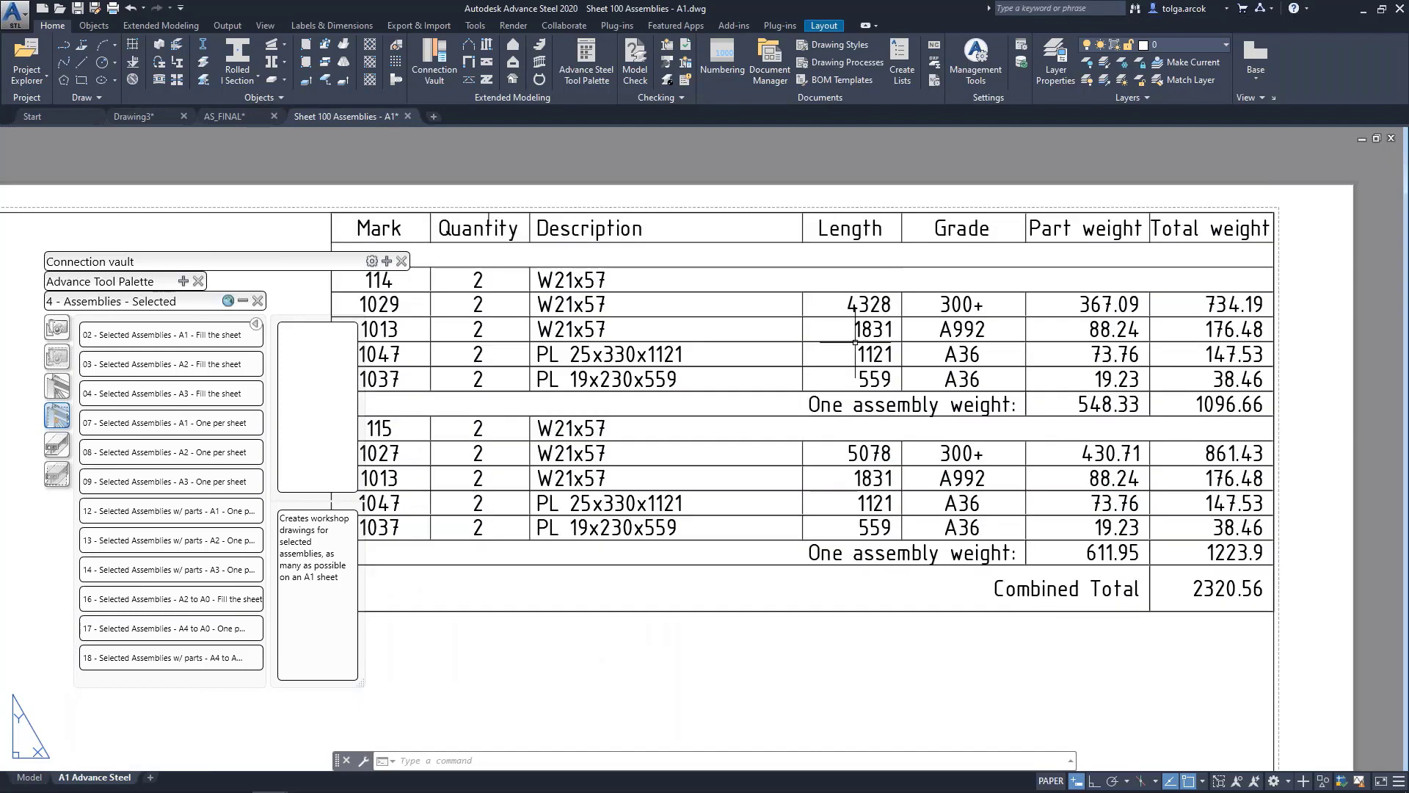
pyautogui.moveTo(854, 341); pyautogui.dragTo(992, 331, button='middle')
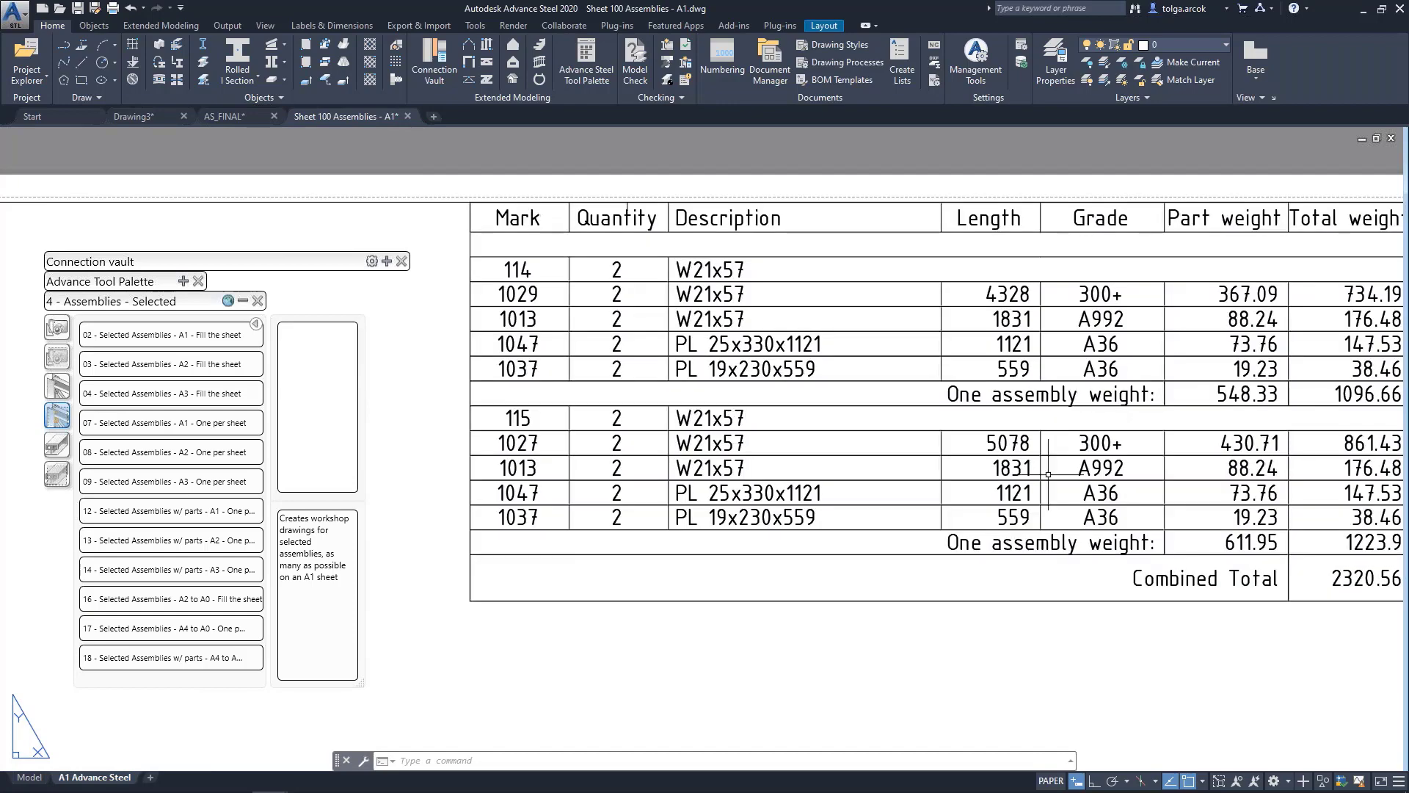
pyautogui.scroll(-2, 1048, 474)
pyautogui.scroll(-4, 1057, 587)
pyautogui.moveTo(440, 514)
pyautogui.mouseDown(button='middle')
pyautogui.moveTo(849, 376)
pyautogui.moveTo(1148, 240)
pyautogui.mouseUp(button='middle')
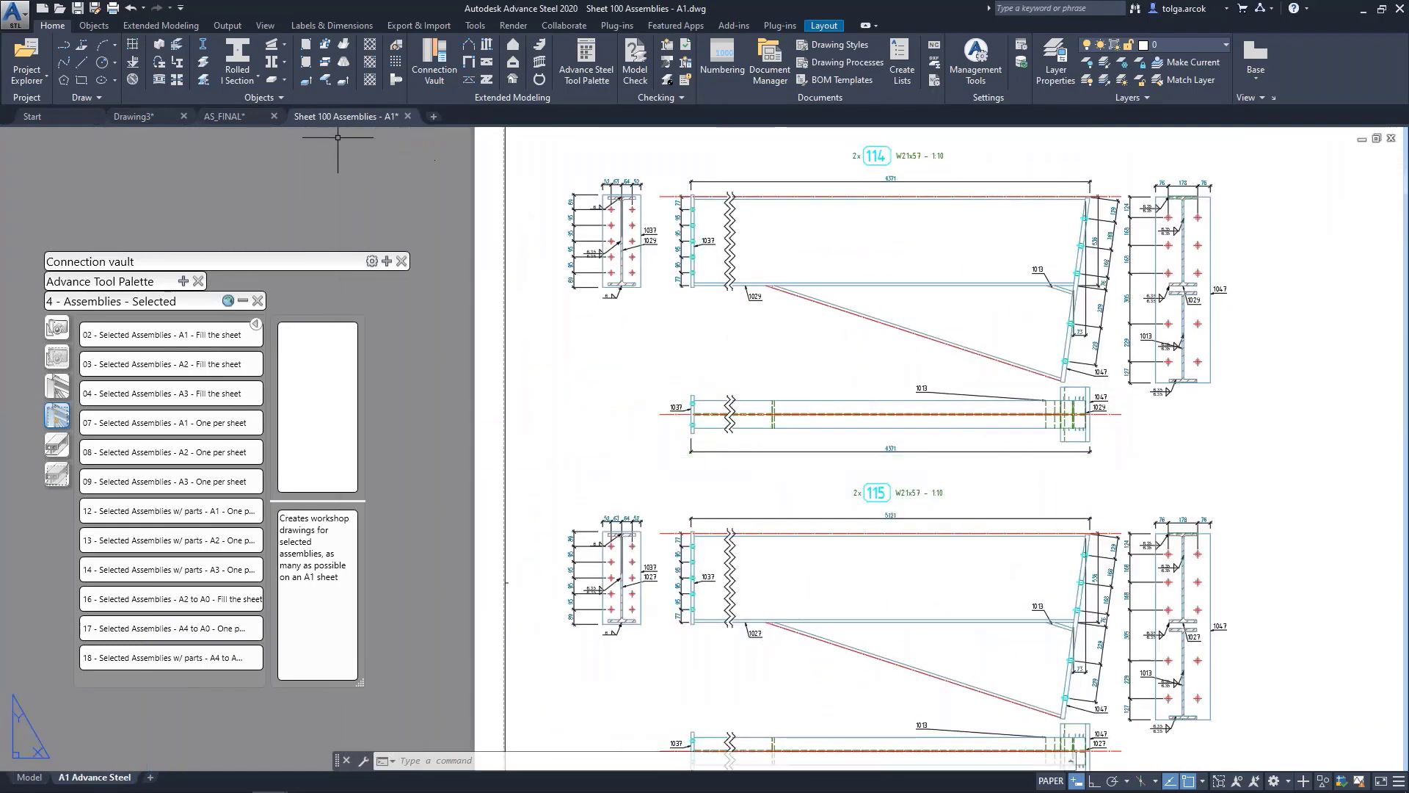
pyautogui.click(408, 116)
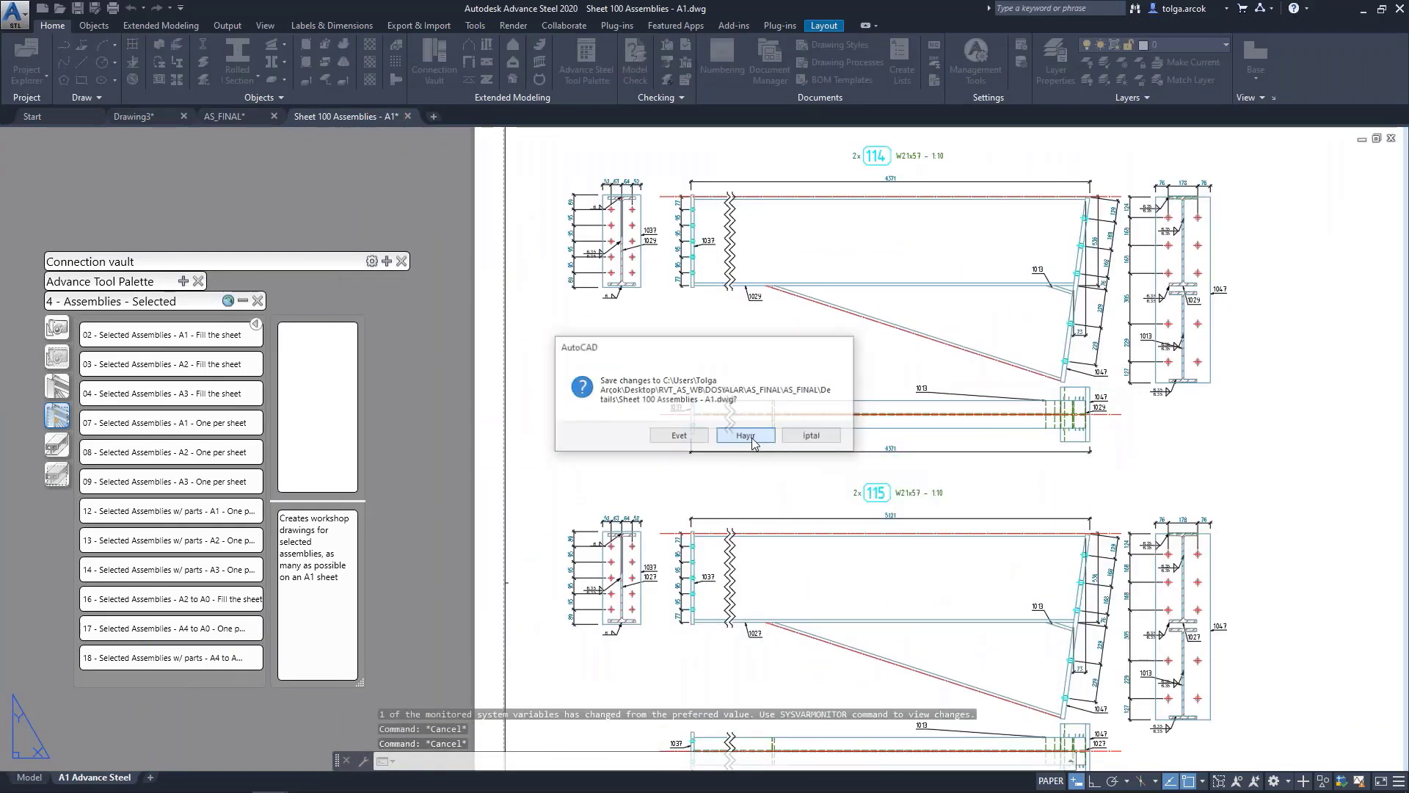
pyautogui.click(746, 438)
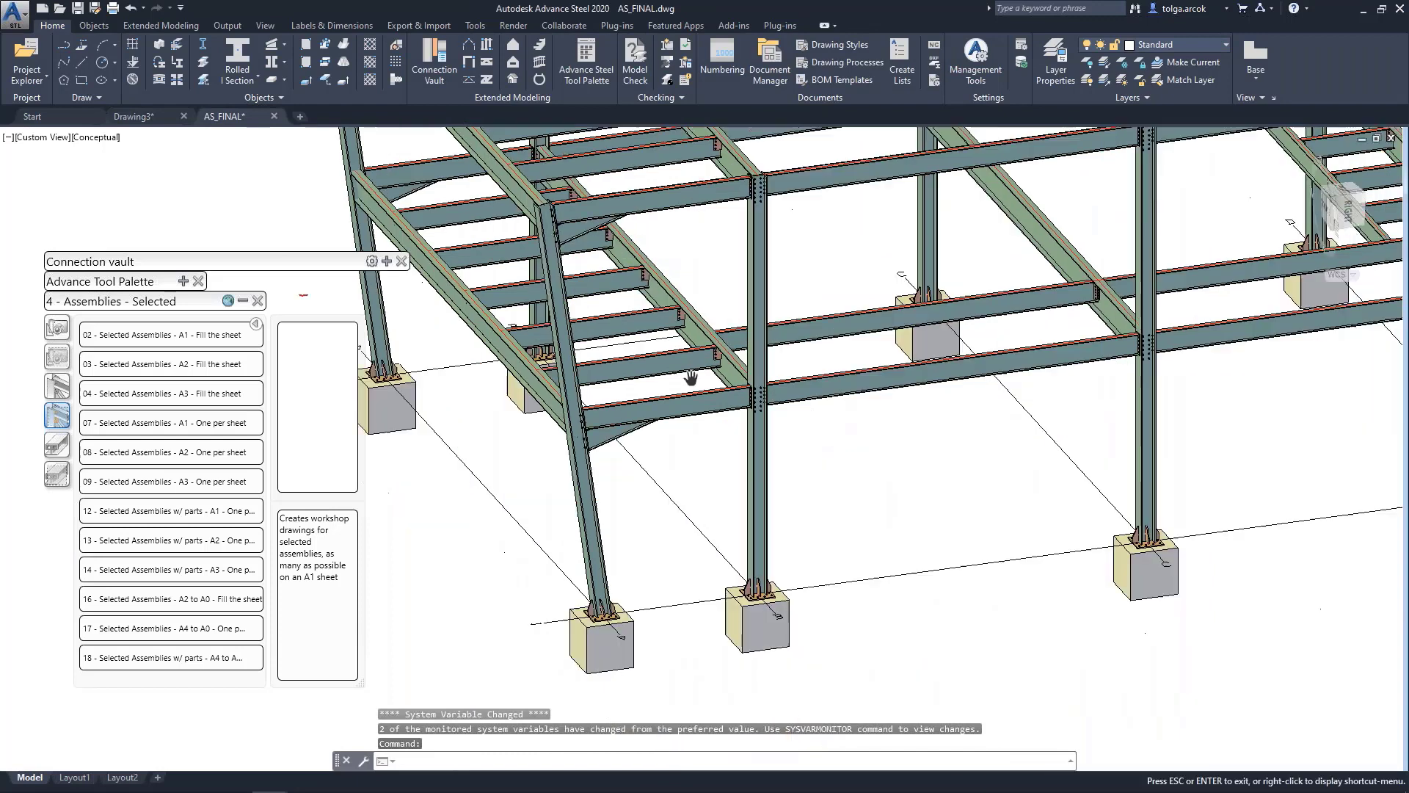
# Select the inclined column and the vertical column in the frame
pyautogui.moveTo(773, 429); pyautogui.dragTo(889, 352, button='middle')
pyautogui.click(763, 513)
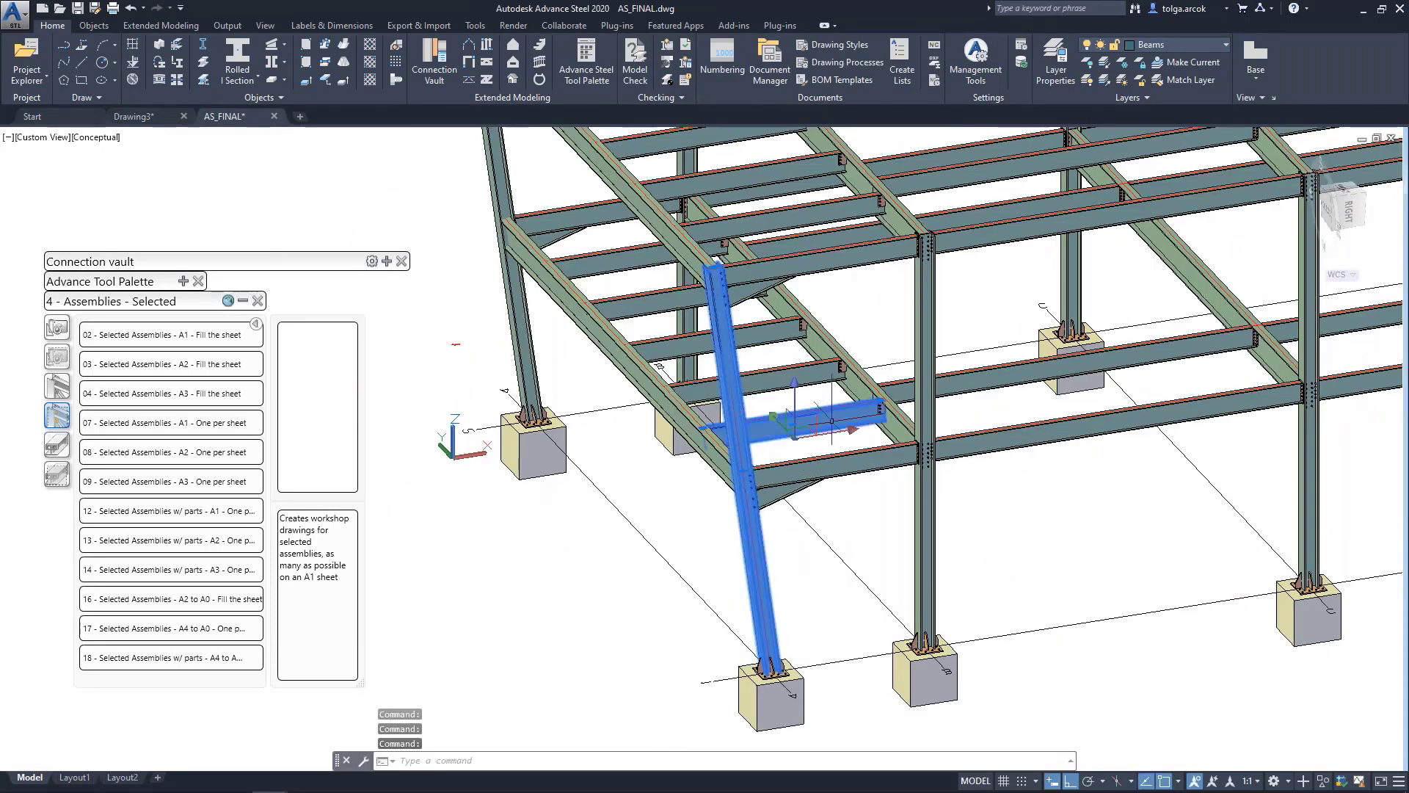
pyautogui.click(929, 404)
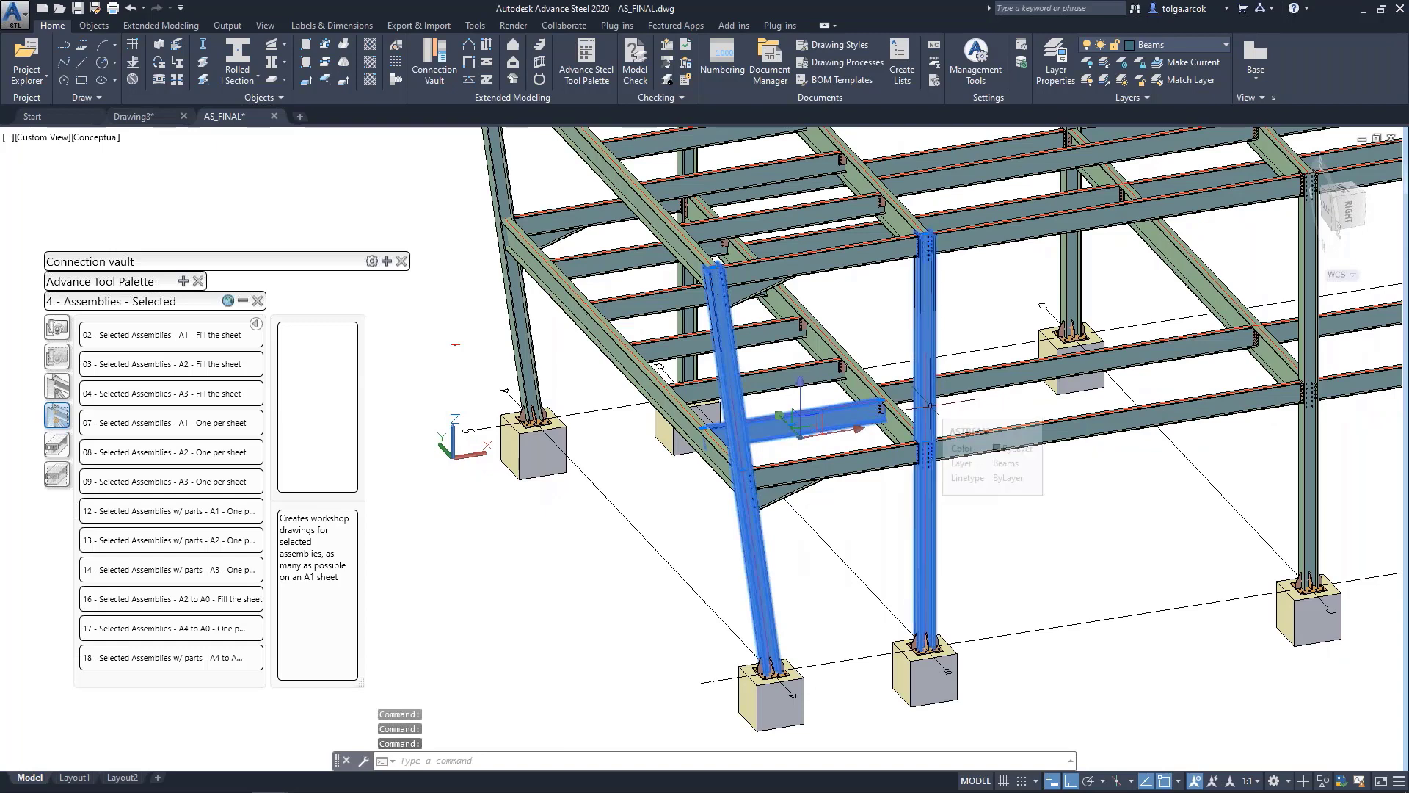
# Generate the 6 - Singleparts 02 - A1 Fill the sheet drawing numbered 1000, then open Document Manager
pyautogui.click(242, 300)
pyautogui.click(247, 301)
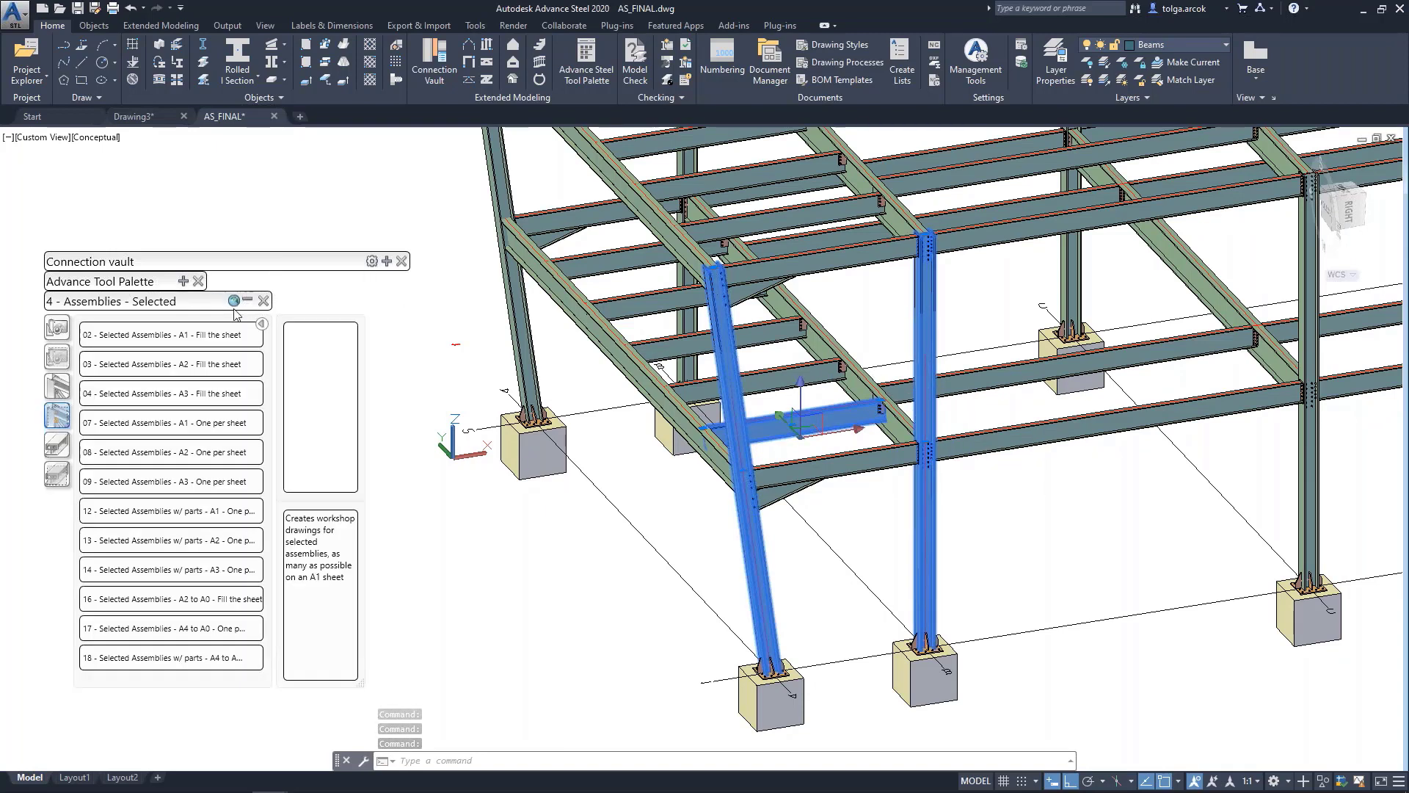
pyautogui.click(57, 475)
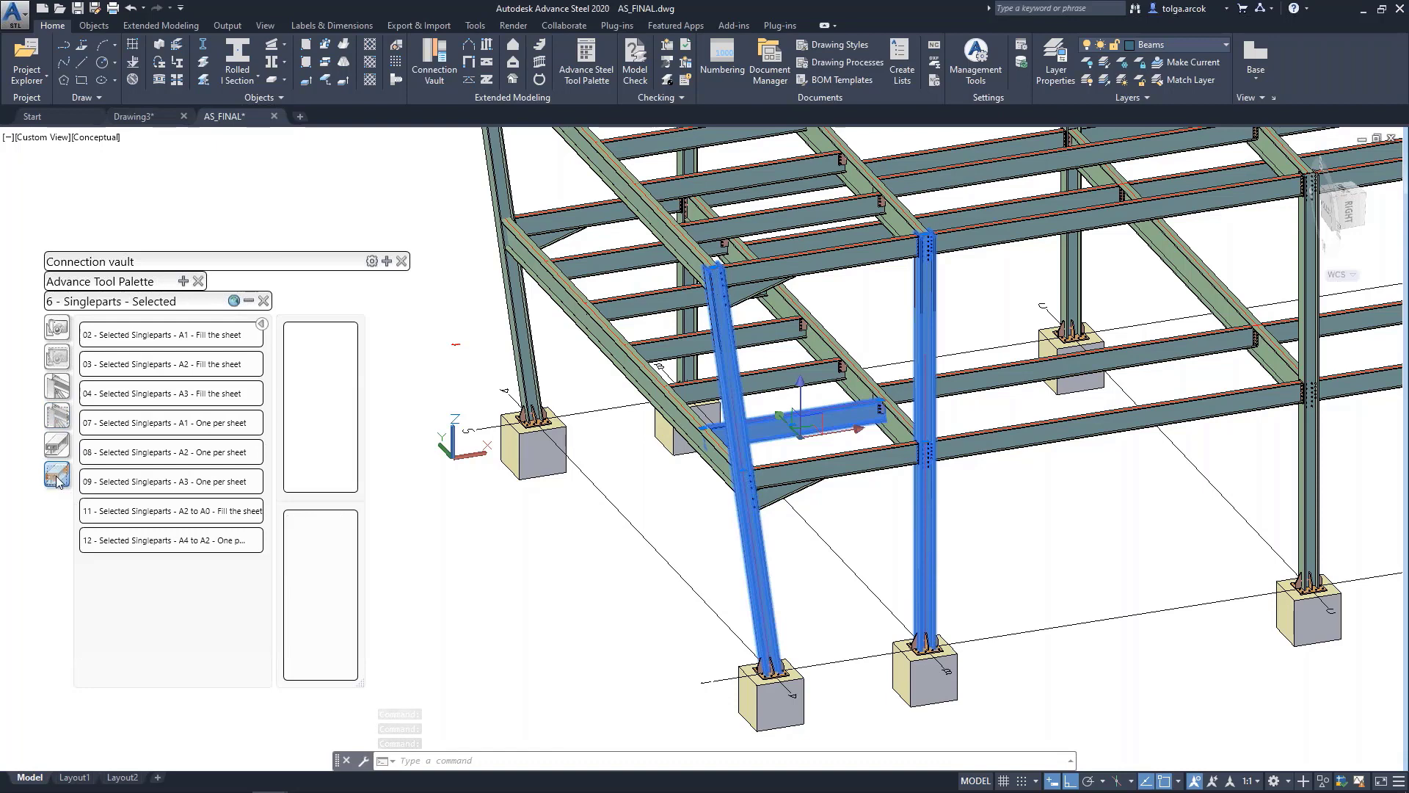
pyautogui.click(215, 344)
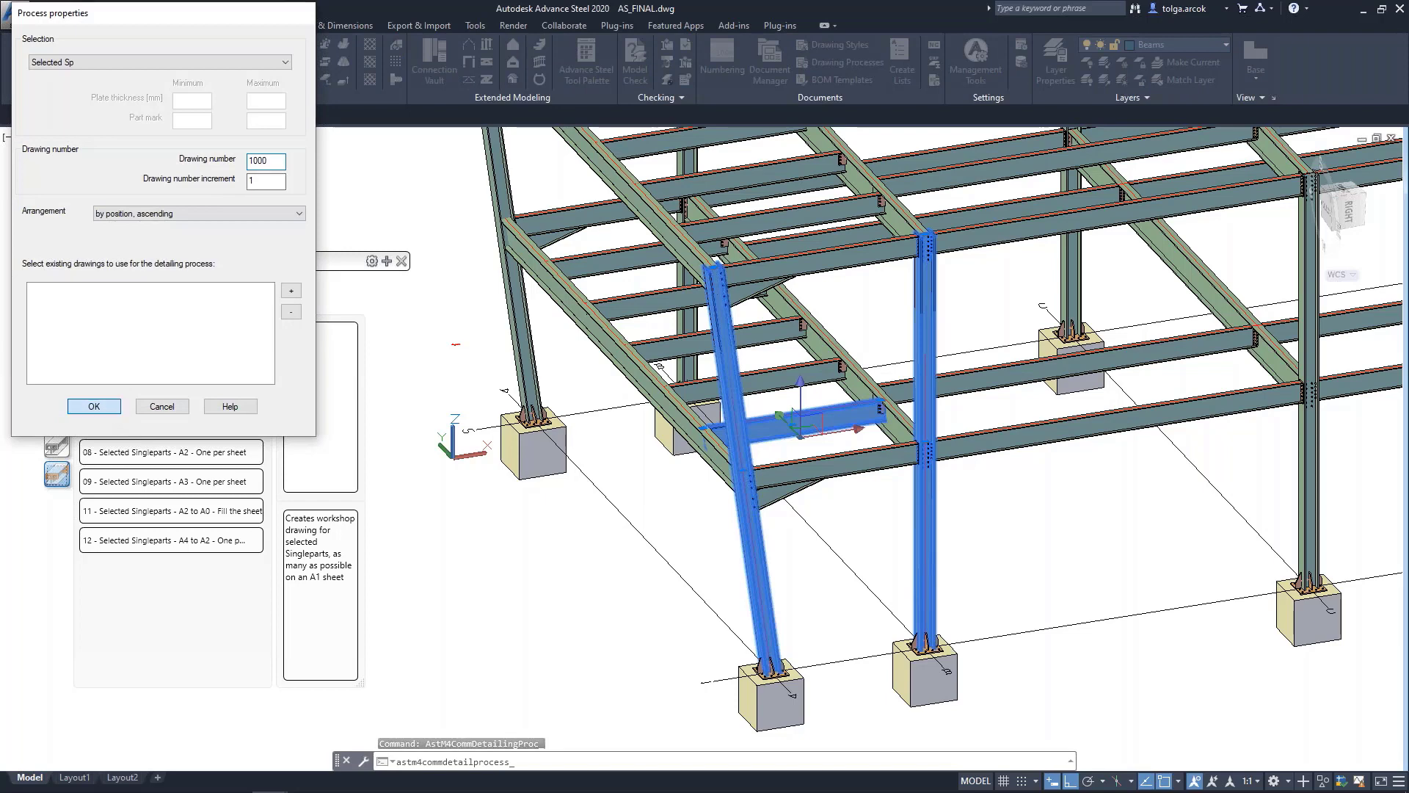
pyautogui.press('Return')
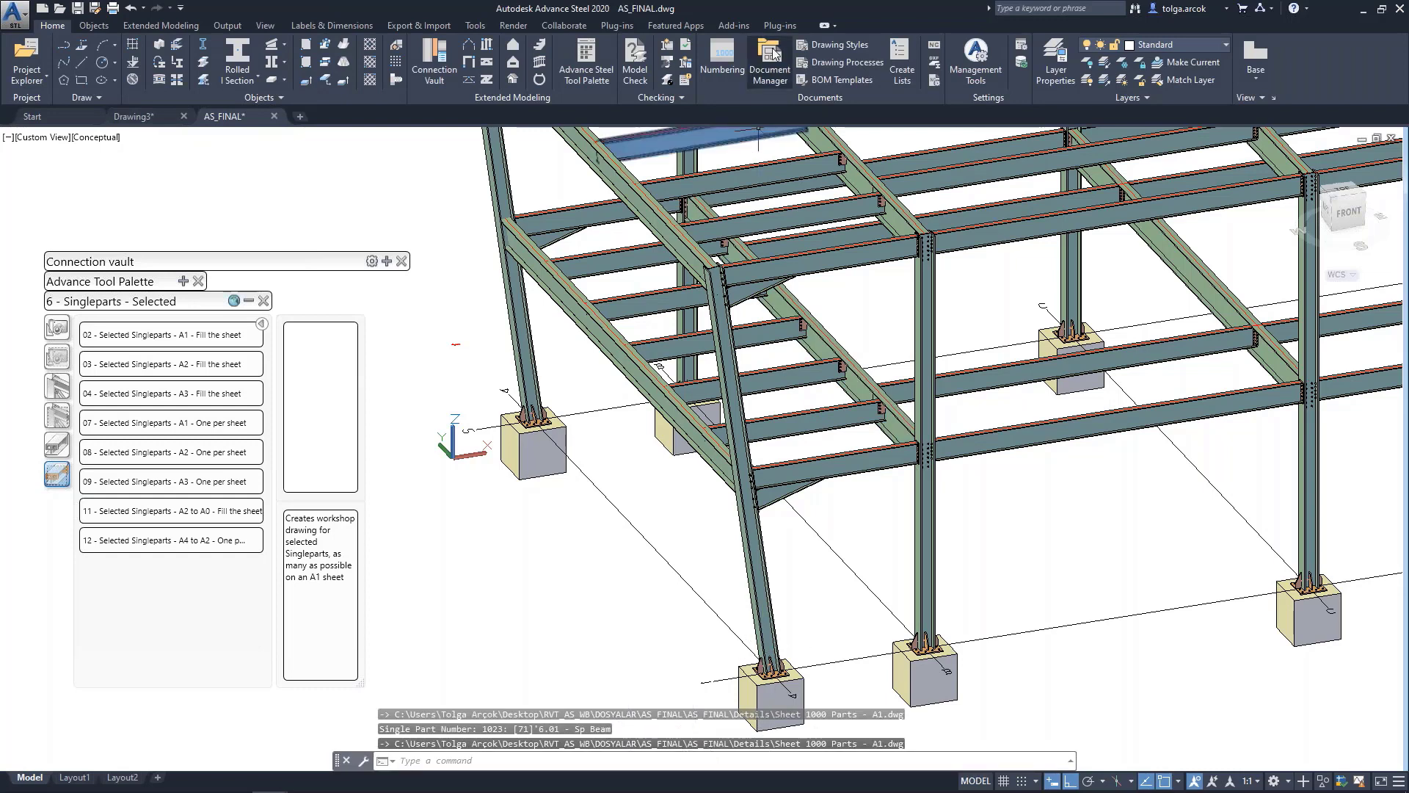
pyautogui.click(774, 51)
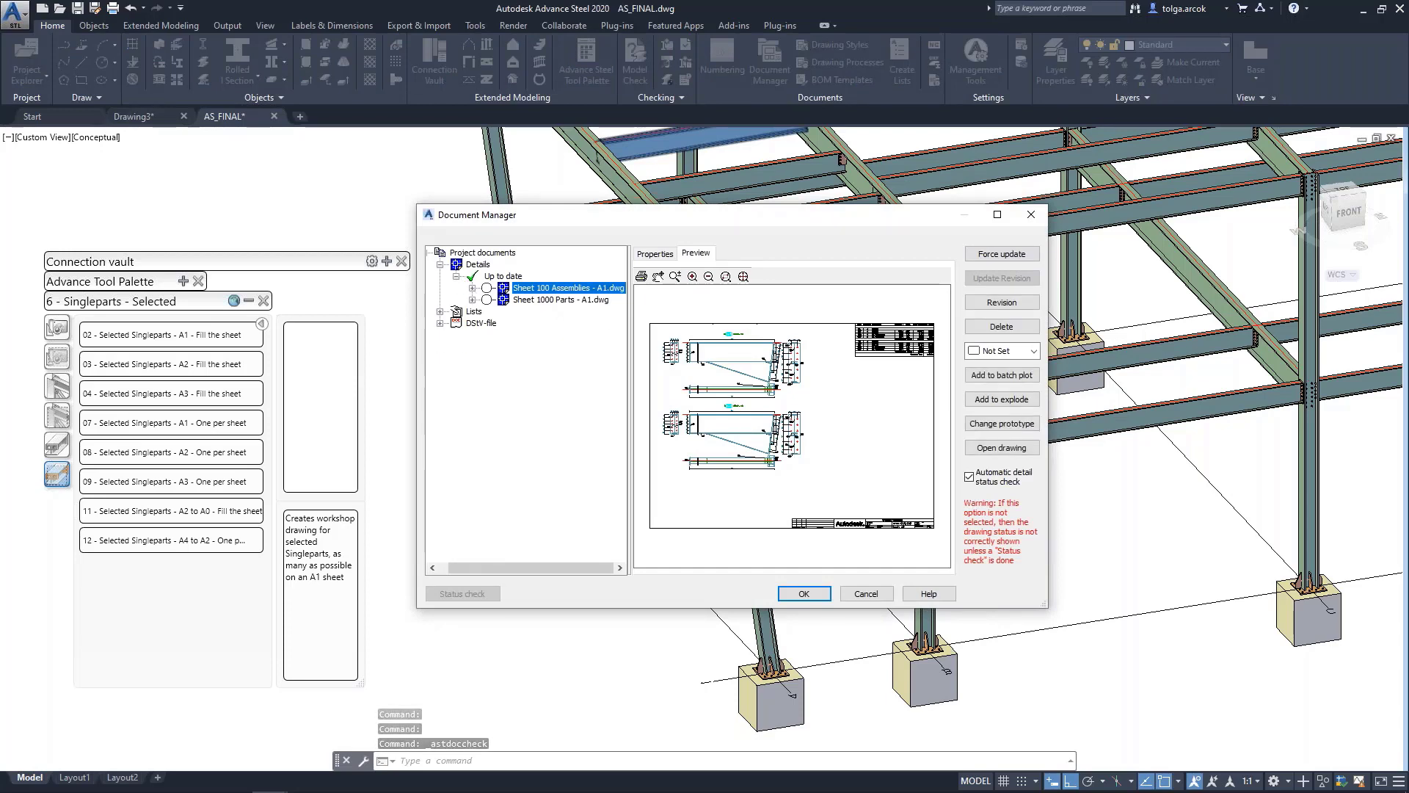
# Open Sheet 1000 Parts, inspect the views of marks 1008, 1010 and 1023, then close it
pyautogui.doubleClick(551, 300)
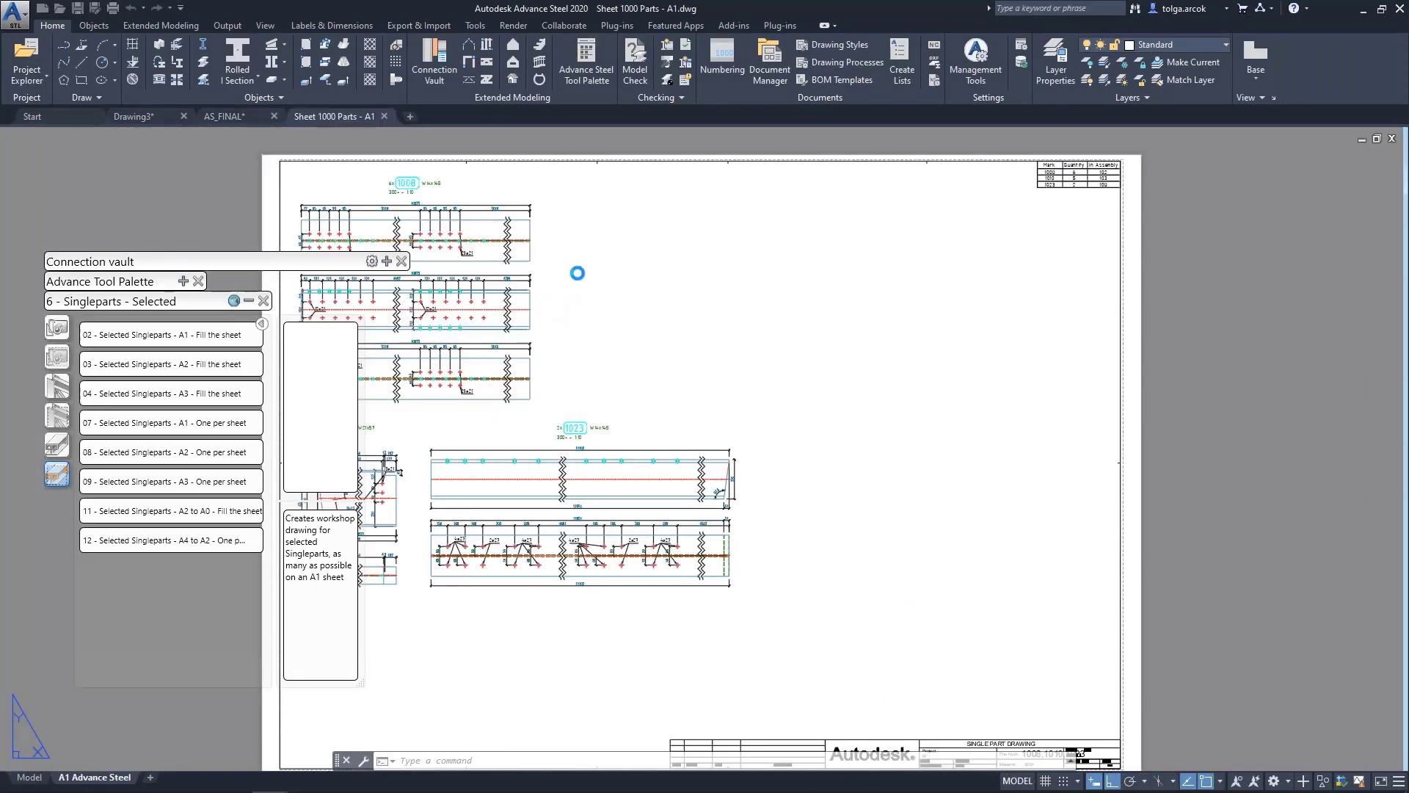
pyautogui.moveTo(575, 270); pyautogui.dragTo(737, 262, button='middle')
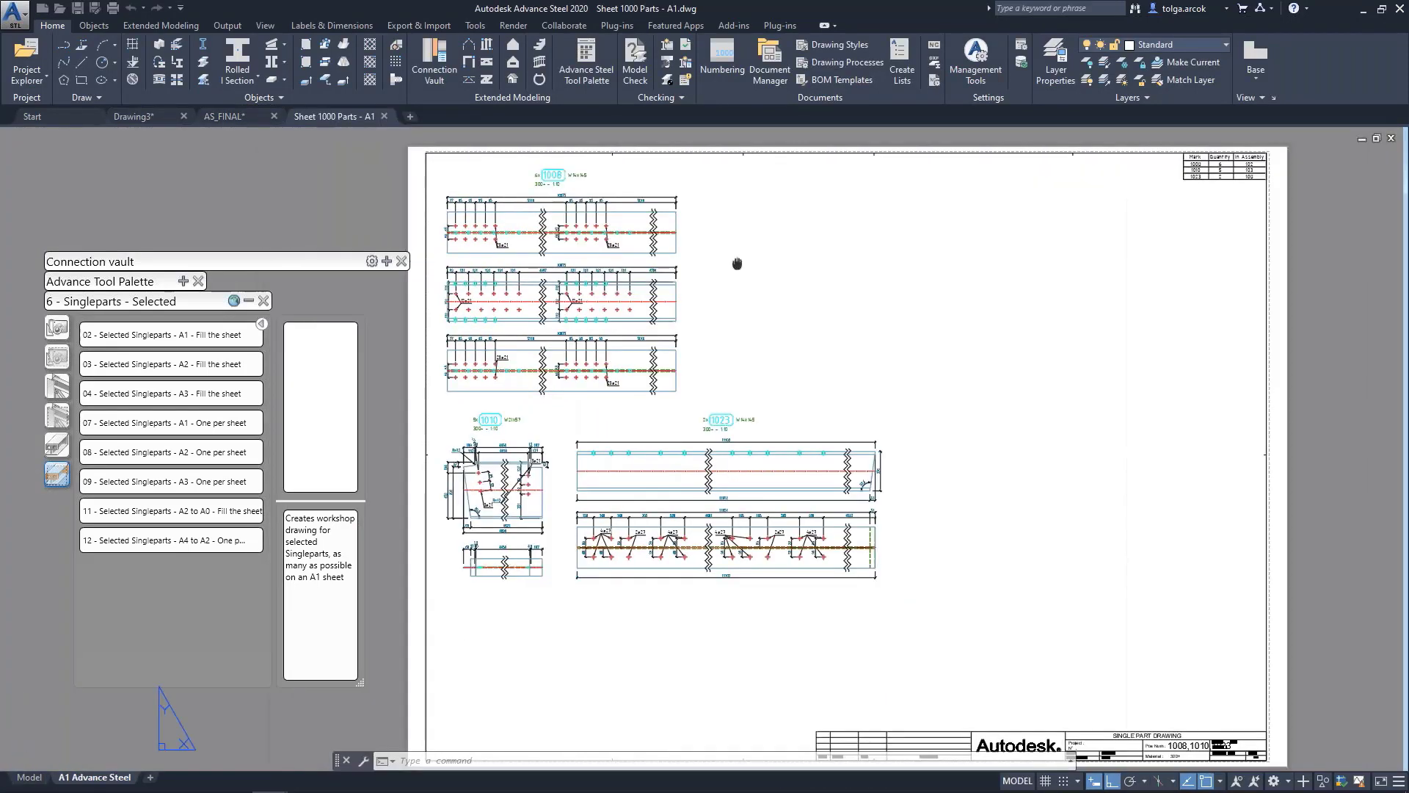
pyautogui.doubleClick(737, 263)
pyautogui.scroll(2, 514, 226)
pyautogui.moveTo(849, 411); pyautogui.dragTo(881, 265, button='middle')
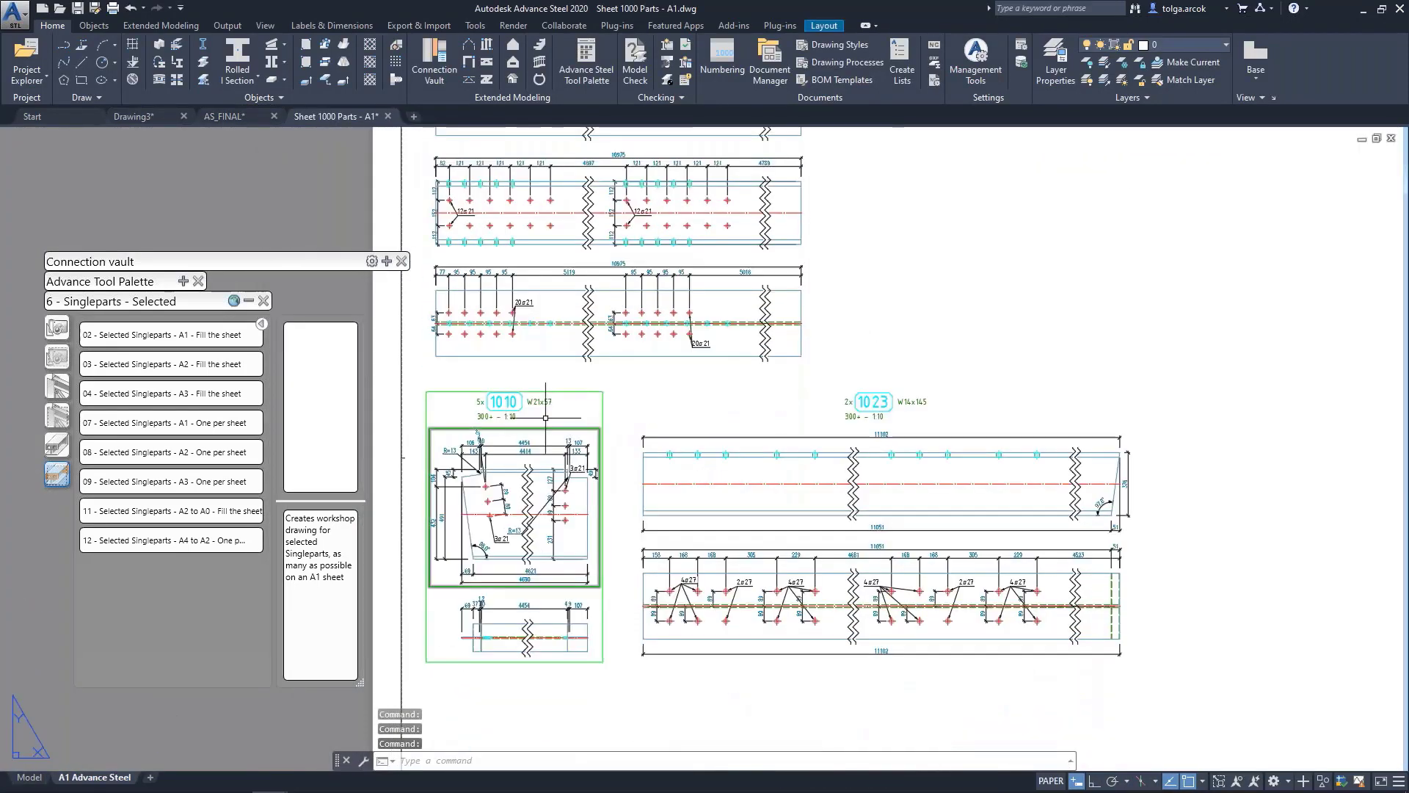
pyautogui.moveTo(722, 394); pyautogui.dragTo(676, 399, button='middle')
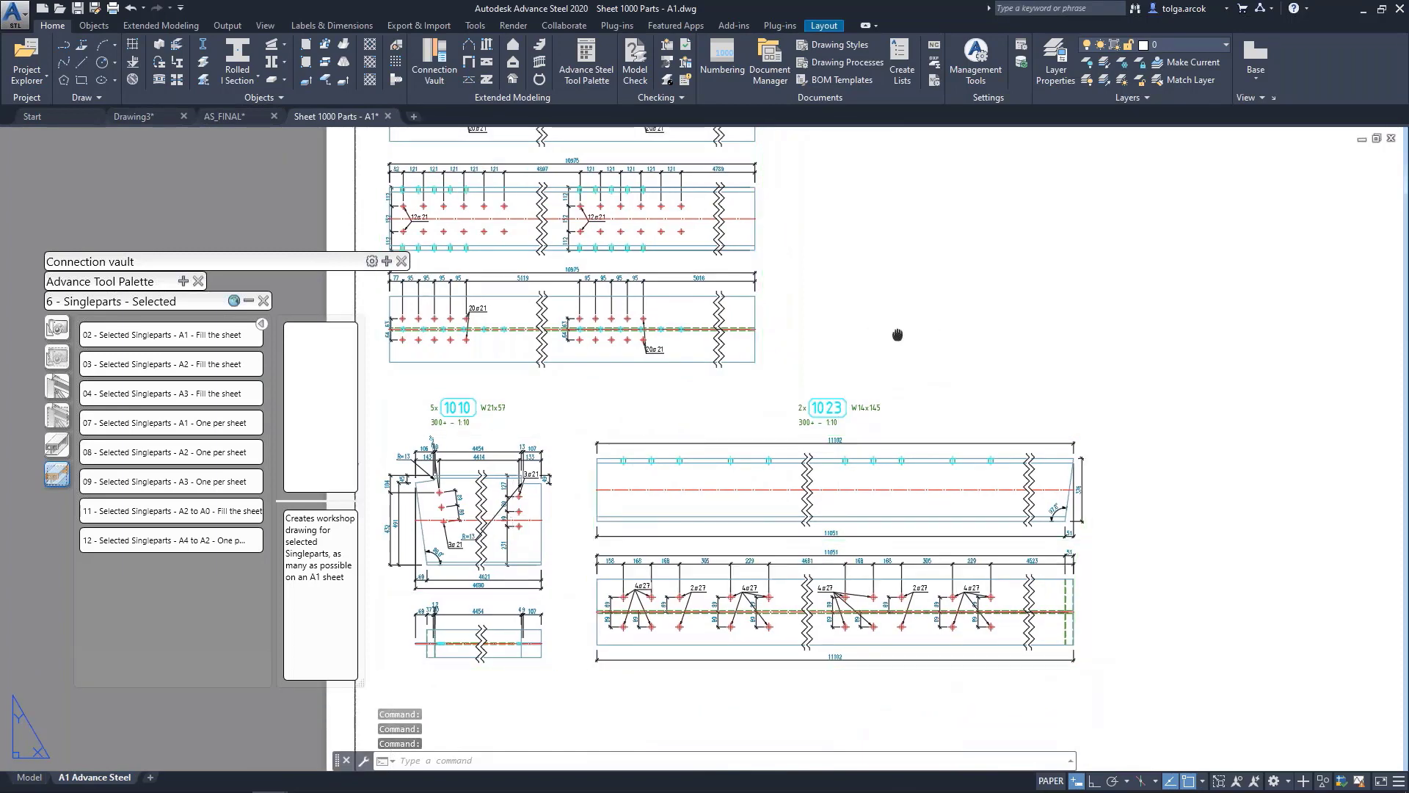
pyautogui.scroll(-3, 897, 335)
pyautogui.scroll(-2, 551, 503)
pyautogui.scroll(3, 954, 316)
pyautogui.scroll(3, 903, 301)
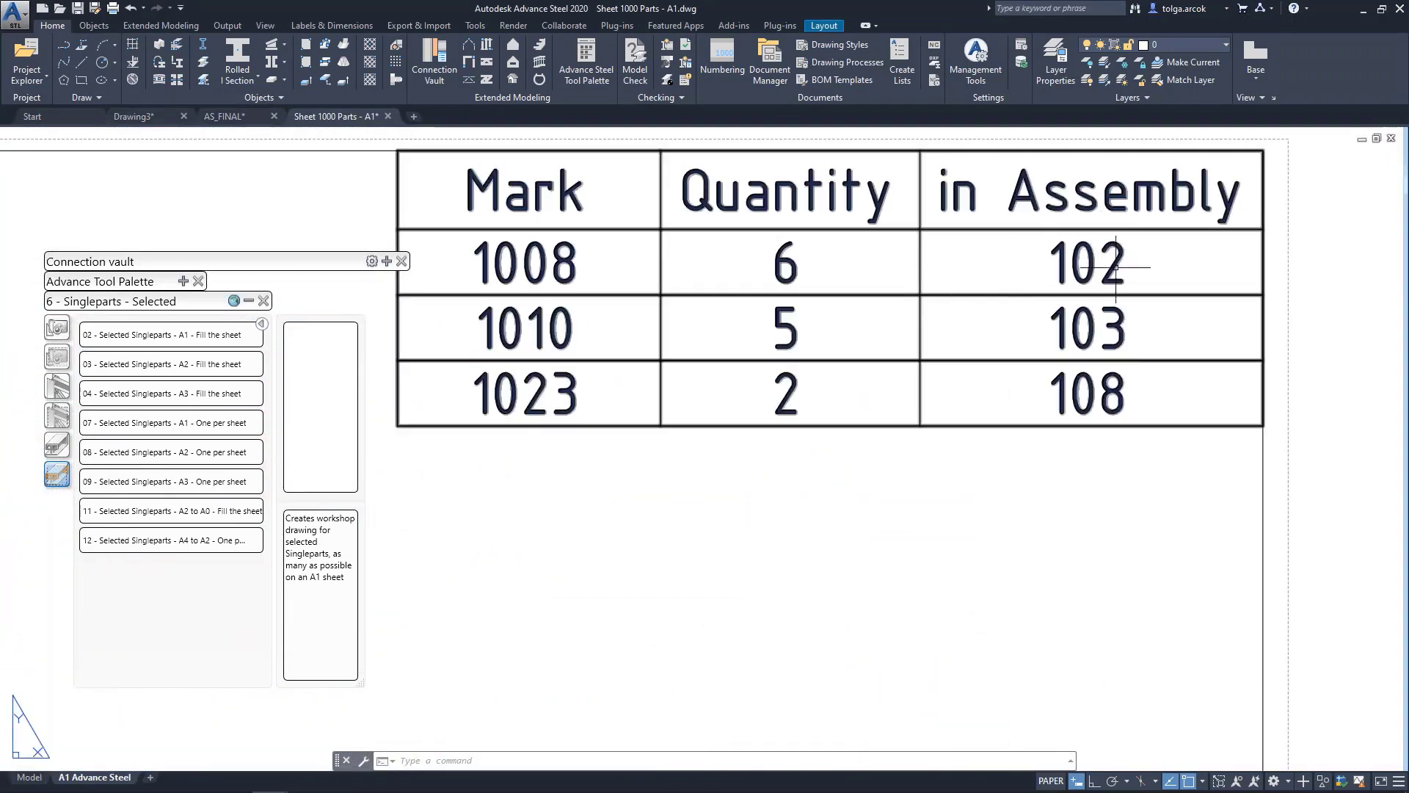
pyautogui.scroll(-5, 1102, 328)
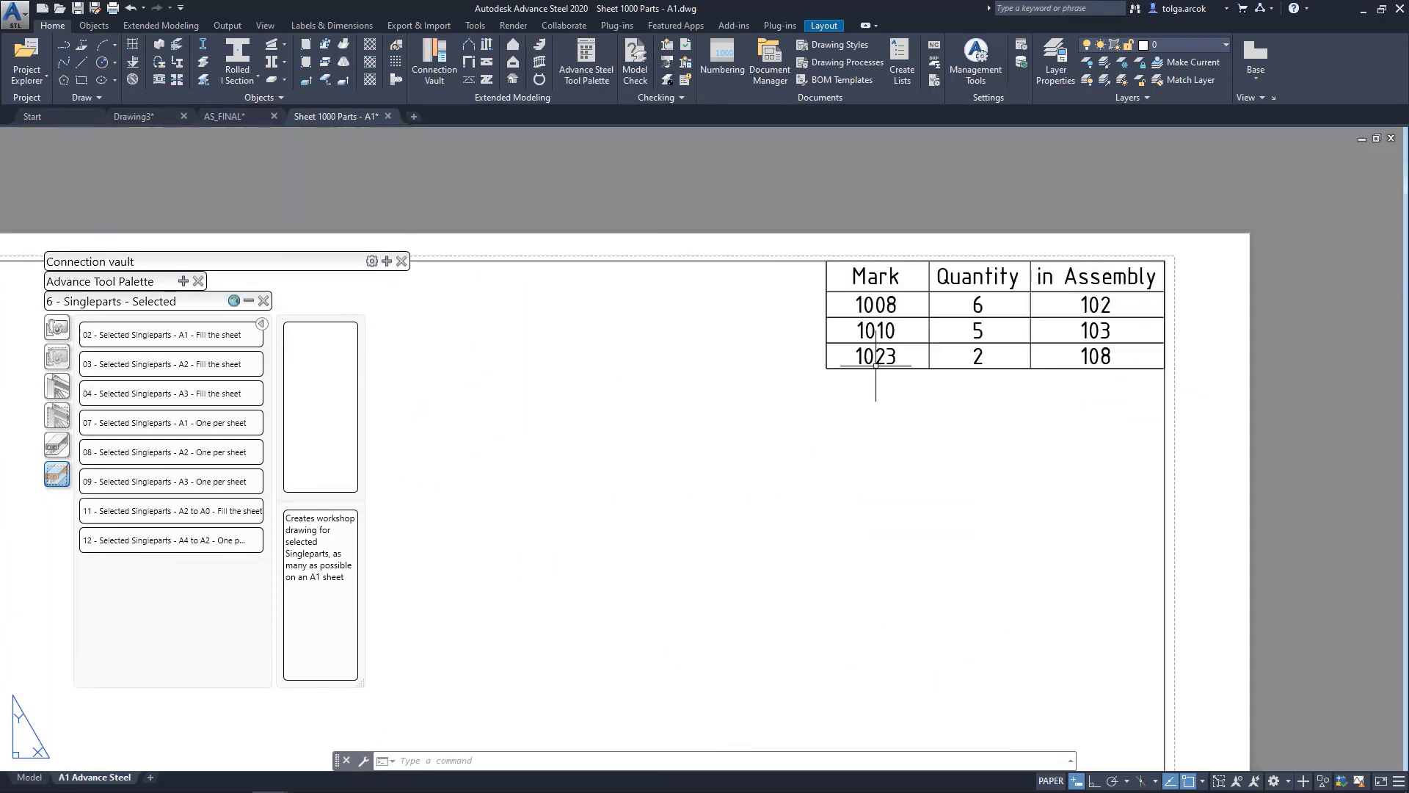
pyautogui.scroll(-3, 739, 403)
pyautogui.moveTo(739, 403)
pyautogui.mouseDown(button='middle')
pyautogui.moveTo(874, 357)
pyautogui.moveTo(875, 370)
pyautogui.mouseUp(button='middle')
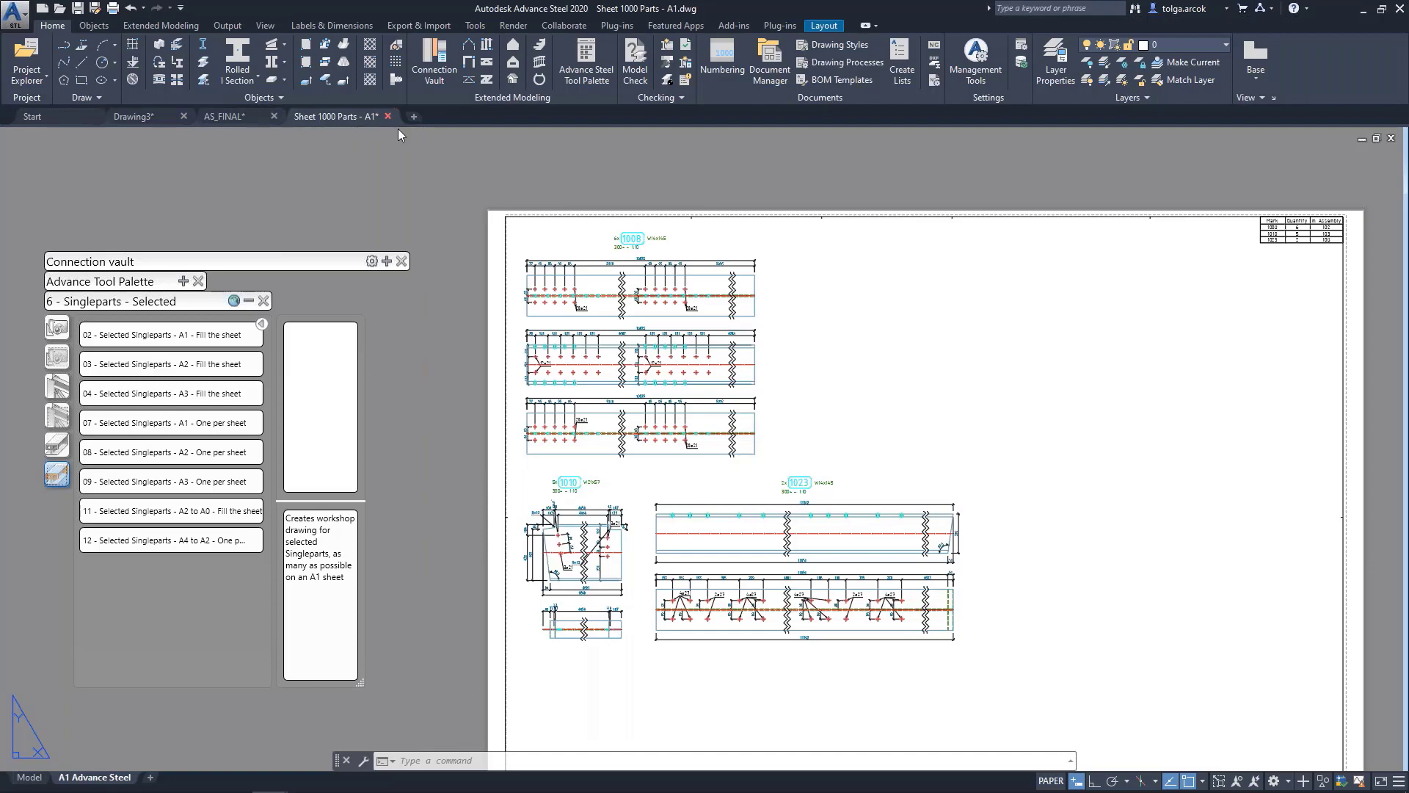
pyautogui.click(387, 116)
pyautogui.click(673, 436)
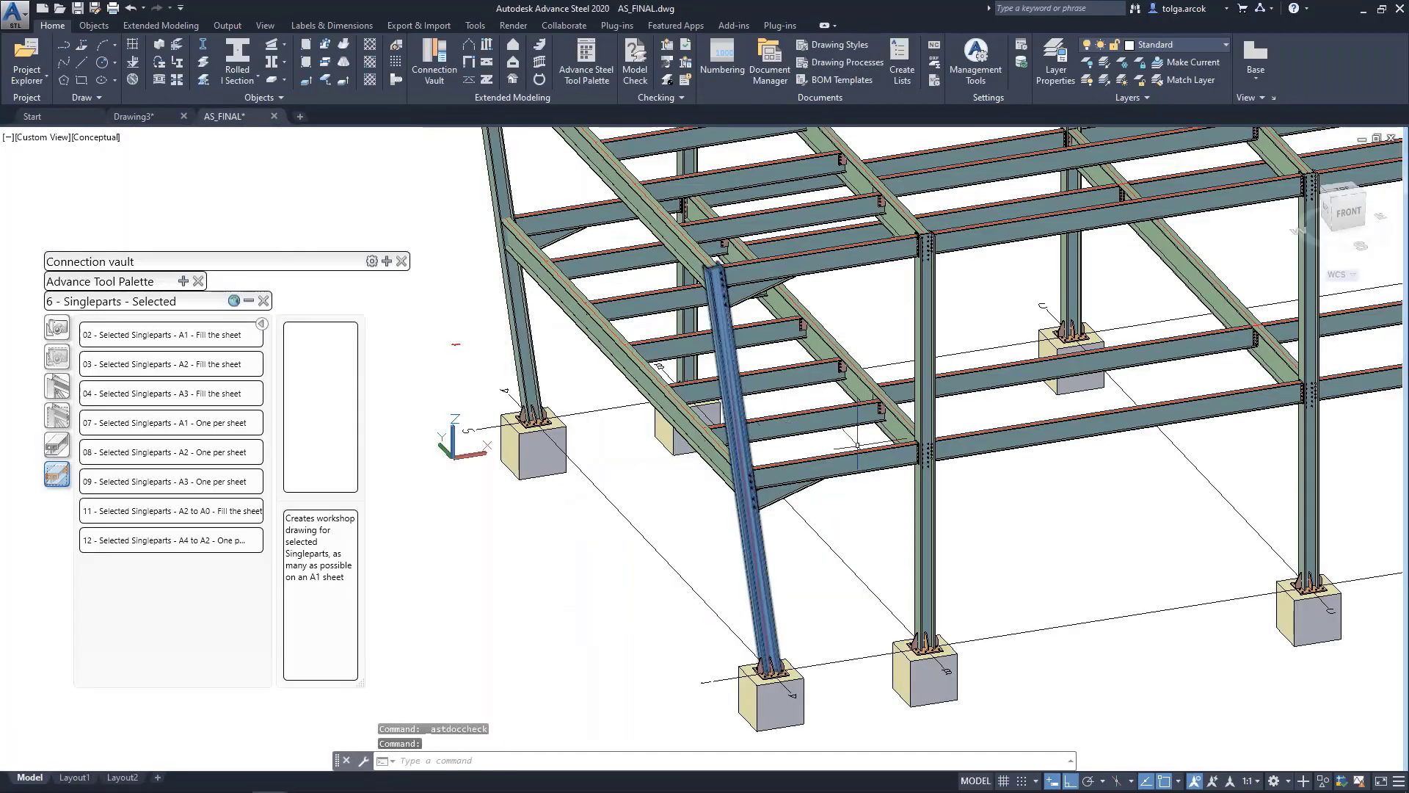
# Pick the column-base stiffener plate and select all plates similar to it
pyautogui.press('Escape')
pyautogui.moveTo(857, 445); pyautogui.dragTo(764, 446, button='middle')
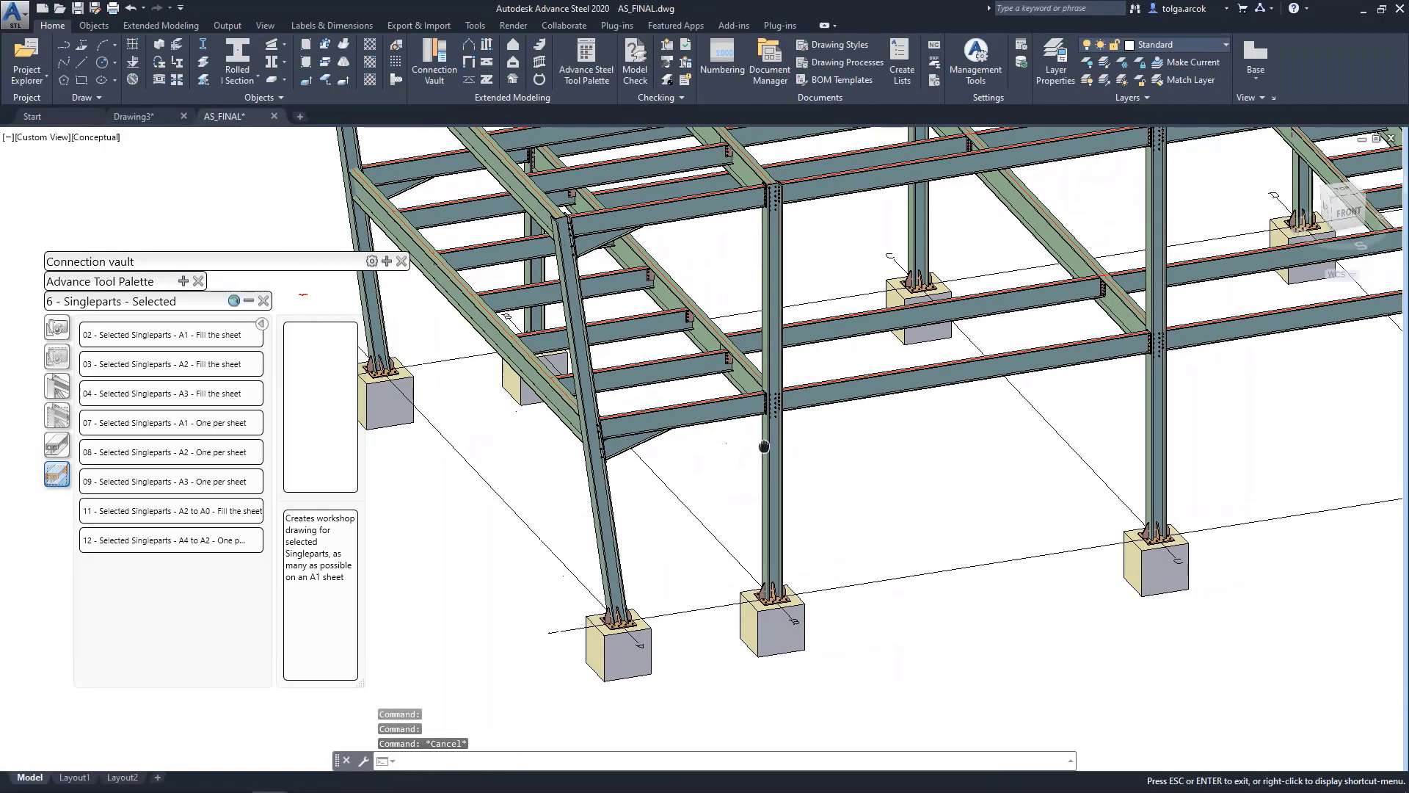
pyautogui.scroll(3, 1000, 478)
pyautogui.scroll(3, 1037, 482)
pyautogui.scroll(3, 879, 447)
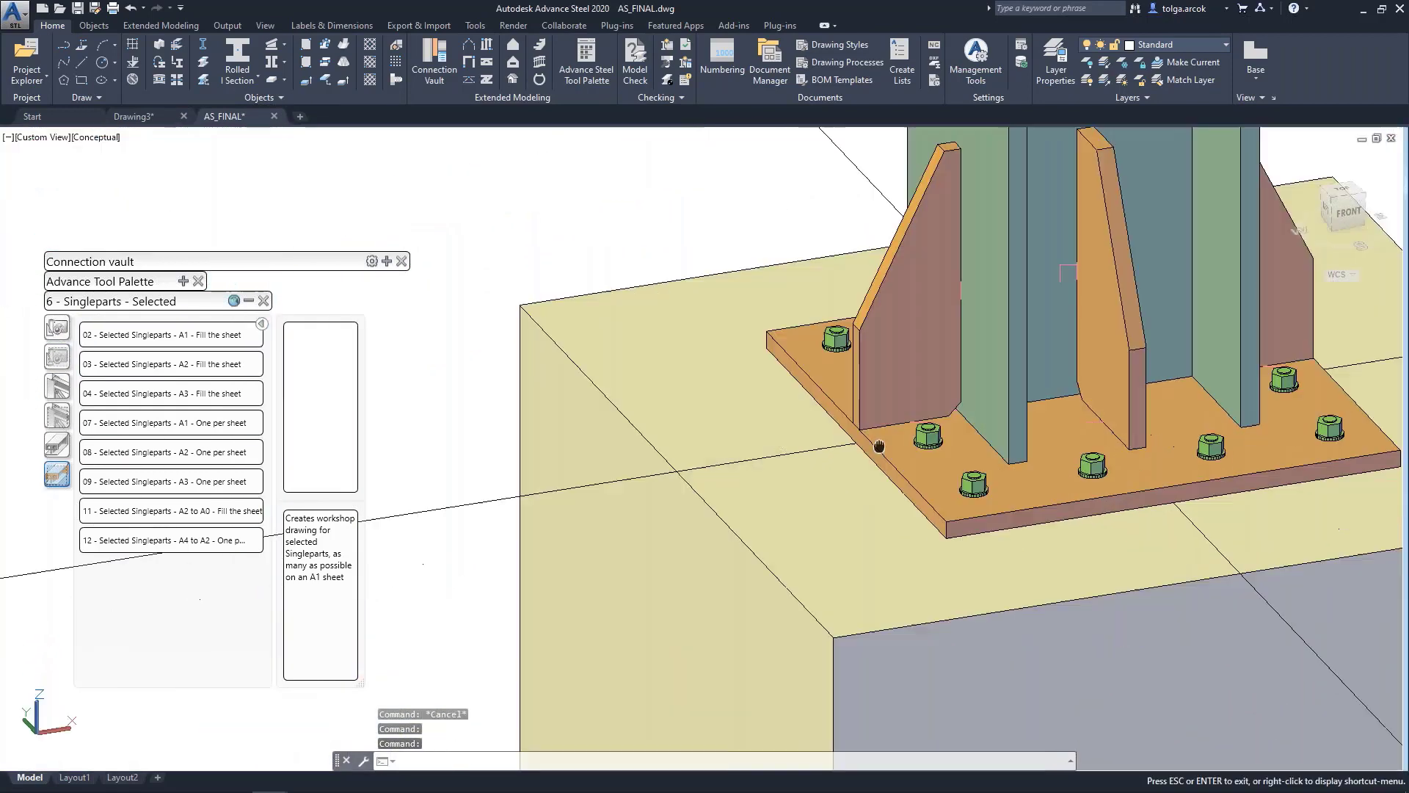
pyautogui.moveTo(879, 446); pyautogui.dragTo(806, 462, button='middle')
pyautogui.click(789, 343)
pyautogui.scroll(-3, 796, 345)
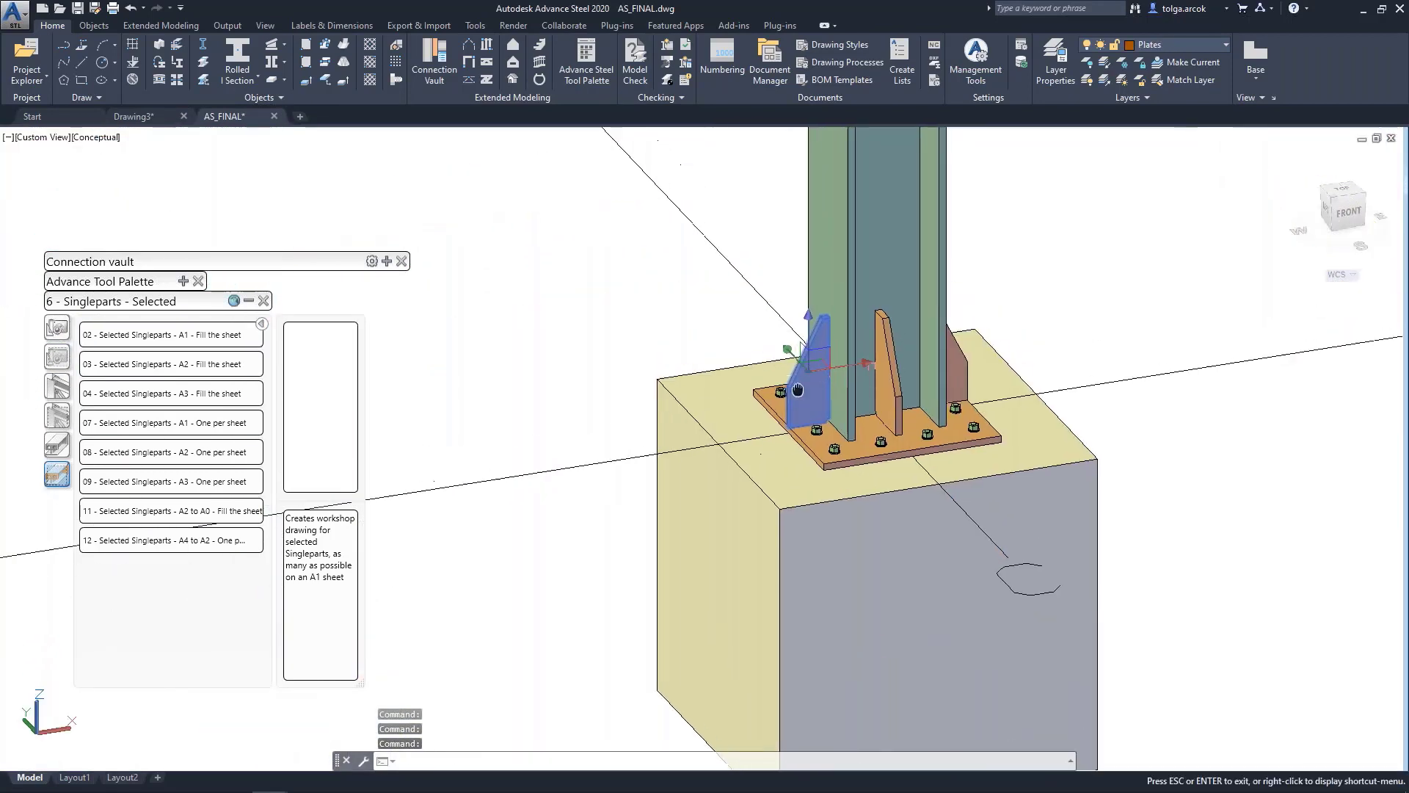
pyautogui.rightClick(800, 349)
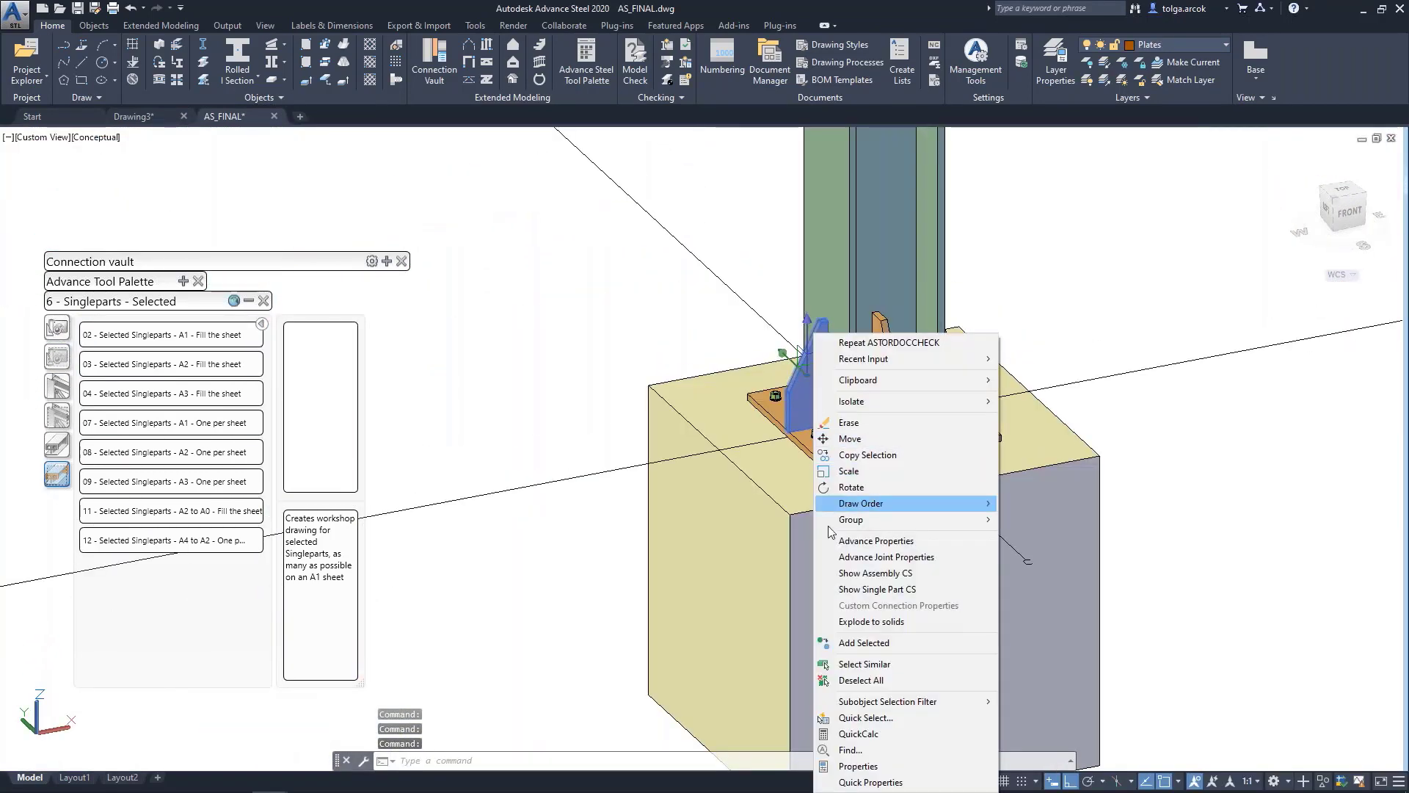
pyautogui.click(859, 669)
# Run 02 - Selected Singleparts - A1 - Fill the sheet, numbered 1000, for the selected plates
pyautogui.scroll(-3, 863, 385)
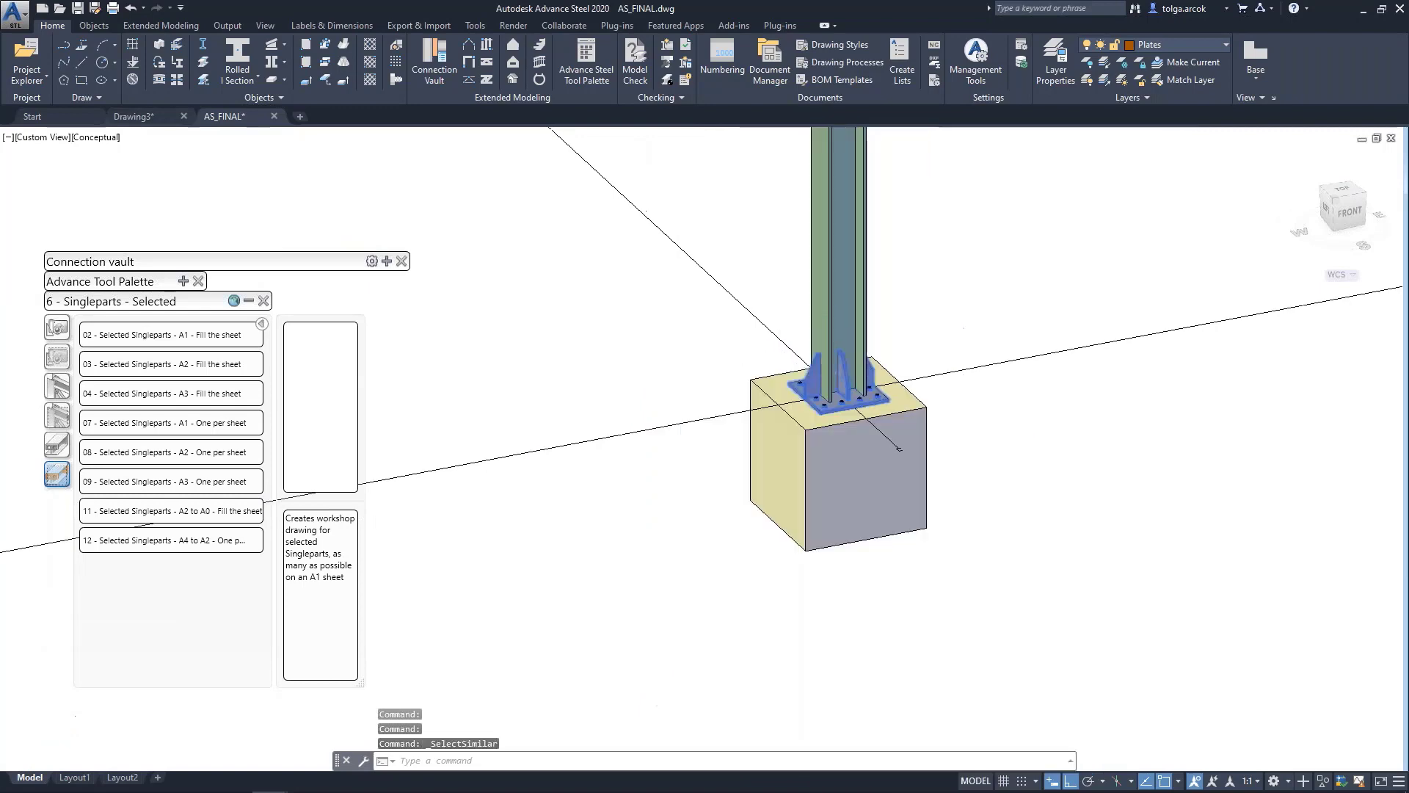
pyautogui.scroll(-4, 863, 385)
pyautogui.moveTo(844, 308)
pyautogui.mouseDown(button='middle')
pyautogui.moveTo(863, 385)
pyautogui.moveTo(1027, 401)
pyautogui.mouseUp(button='middle')
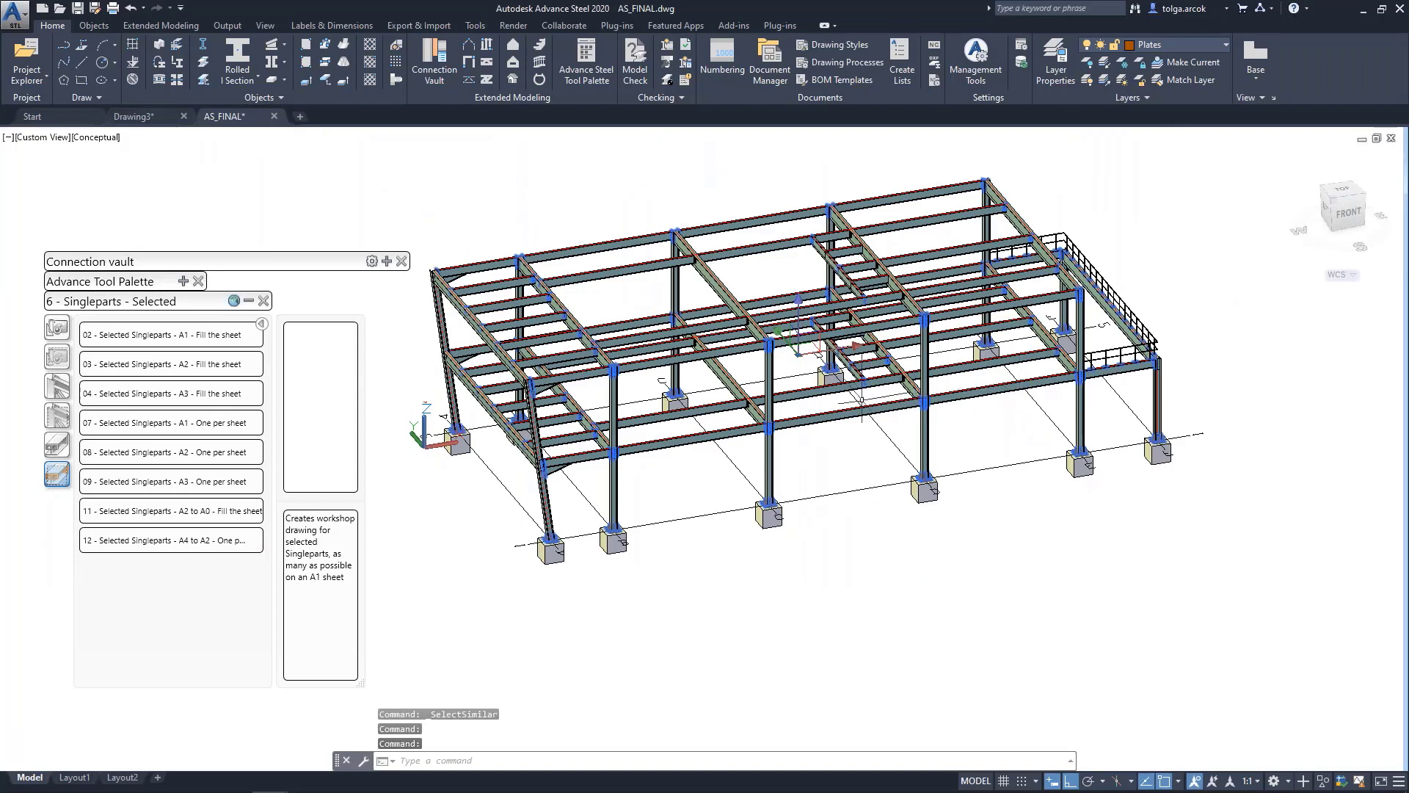
pyautogui.click(194, 333)
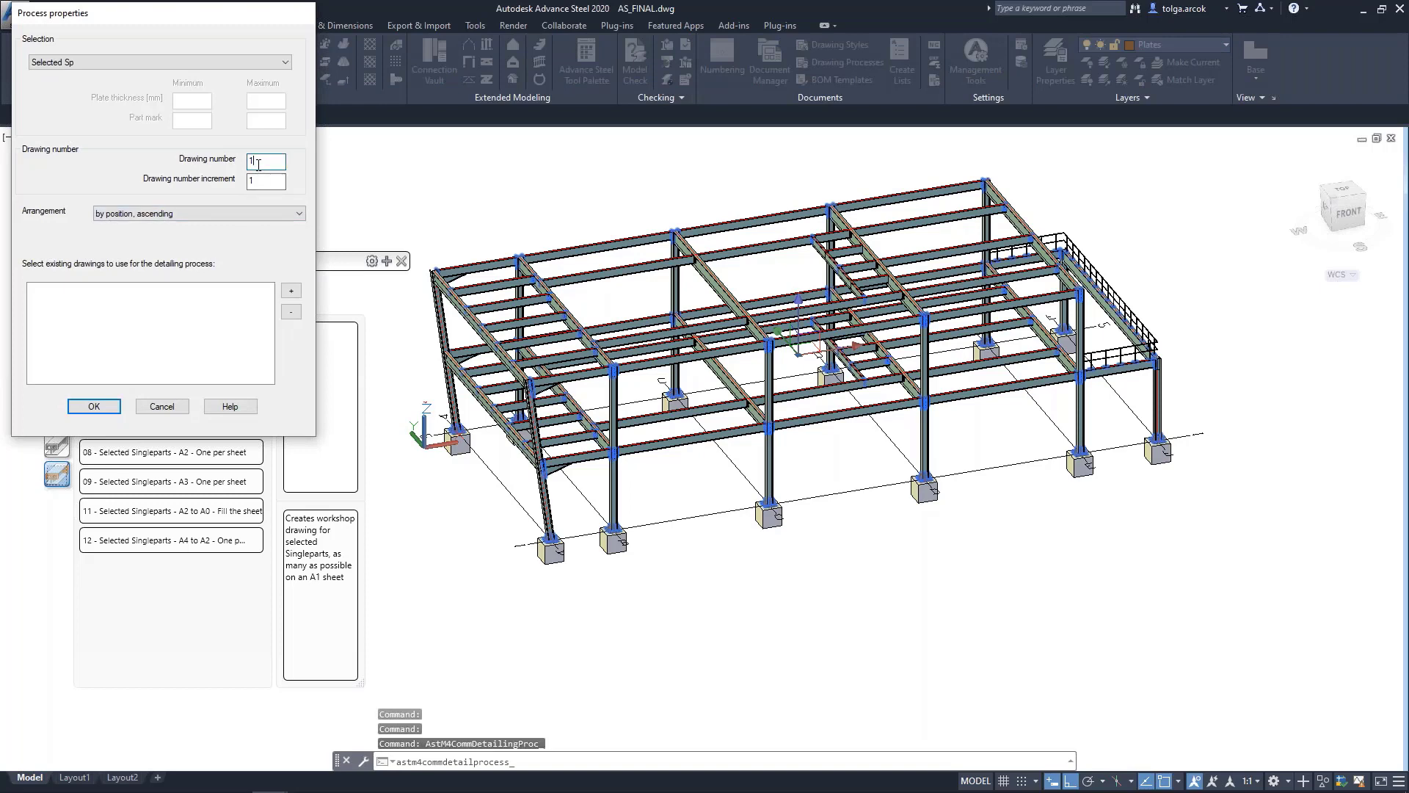
pyautogui.click(103, 407)
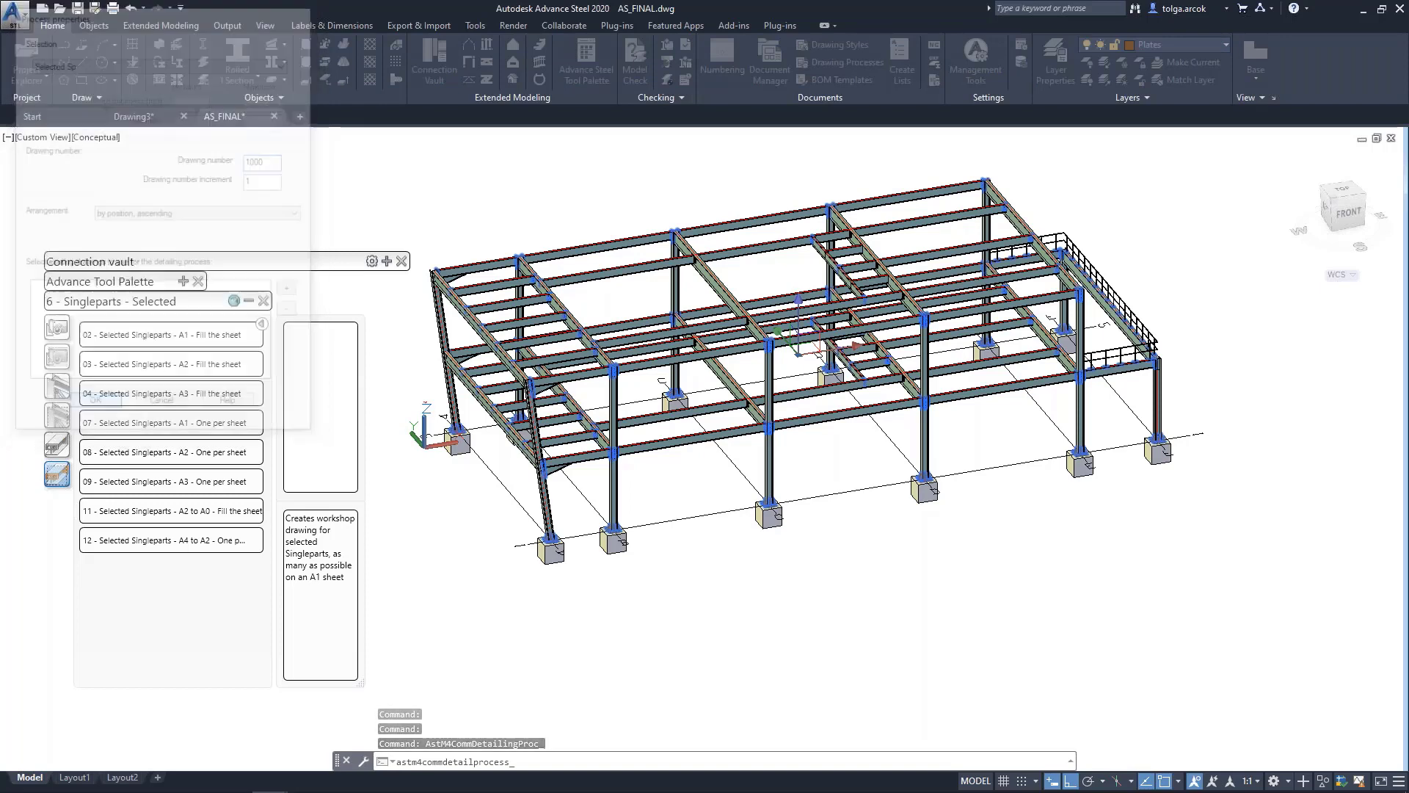
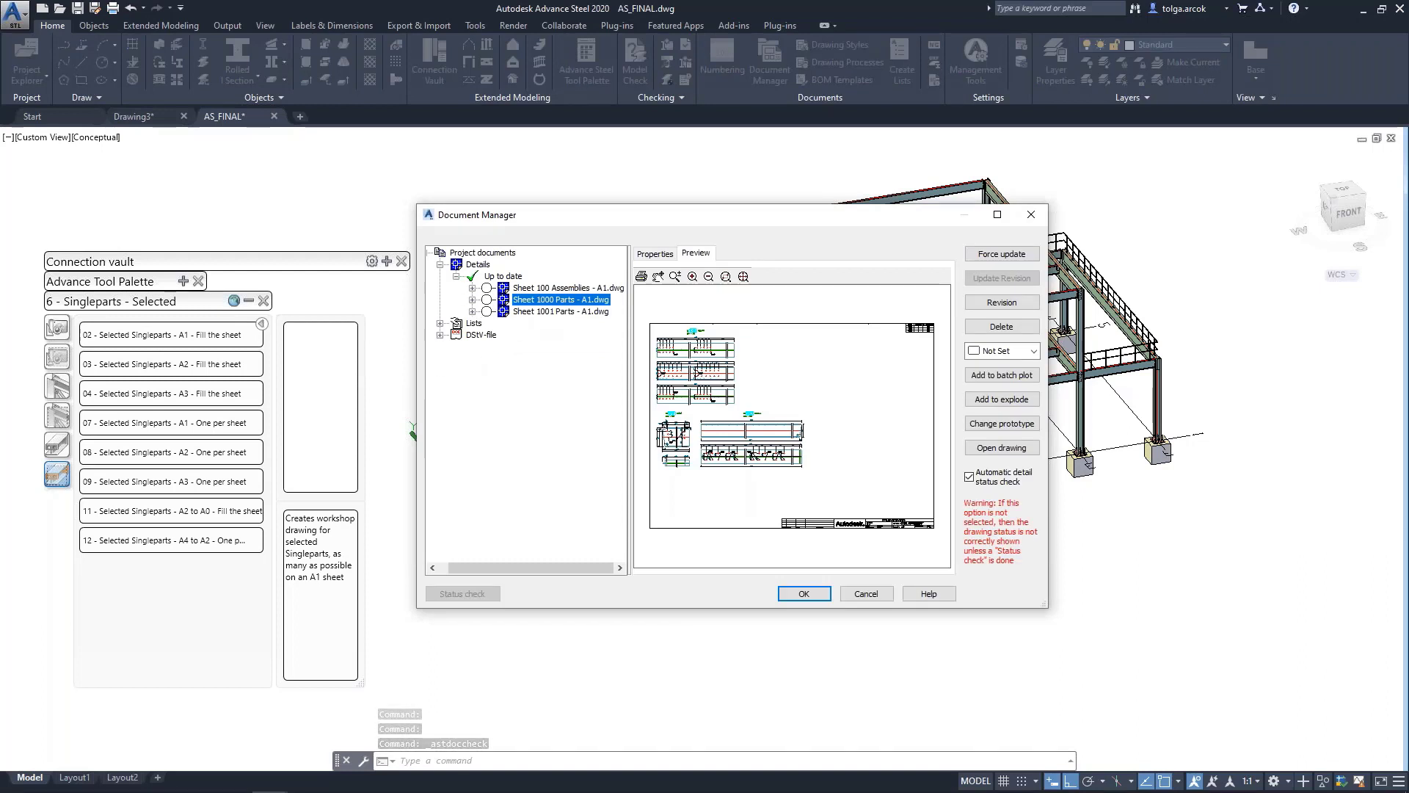
# Open the Sheet 1001 Parts drawing and zoom in on the 1018 plate detail
pyautogui.press('Down')
pyautogui.press('Right')
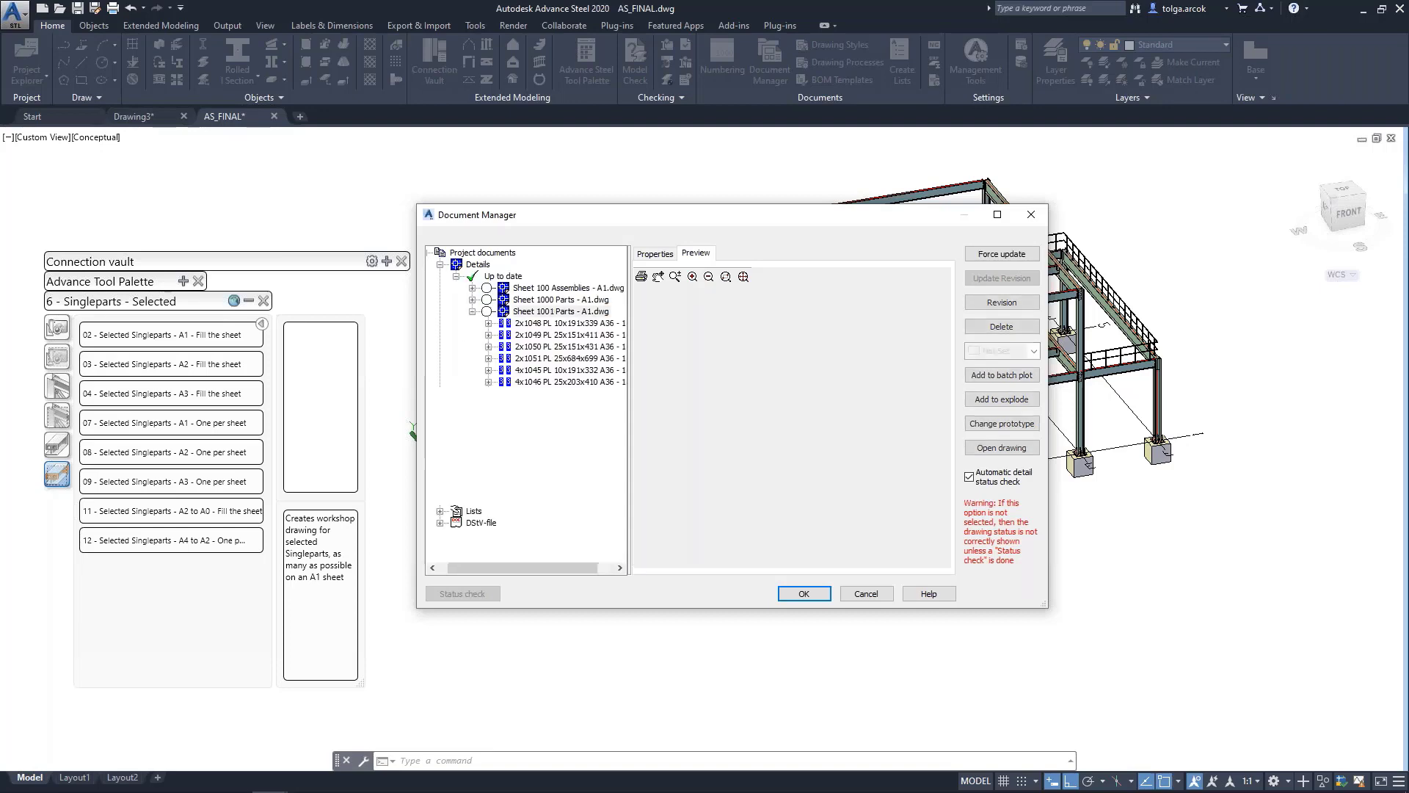
pyautogui.press('Return')
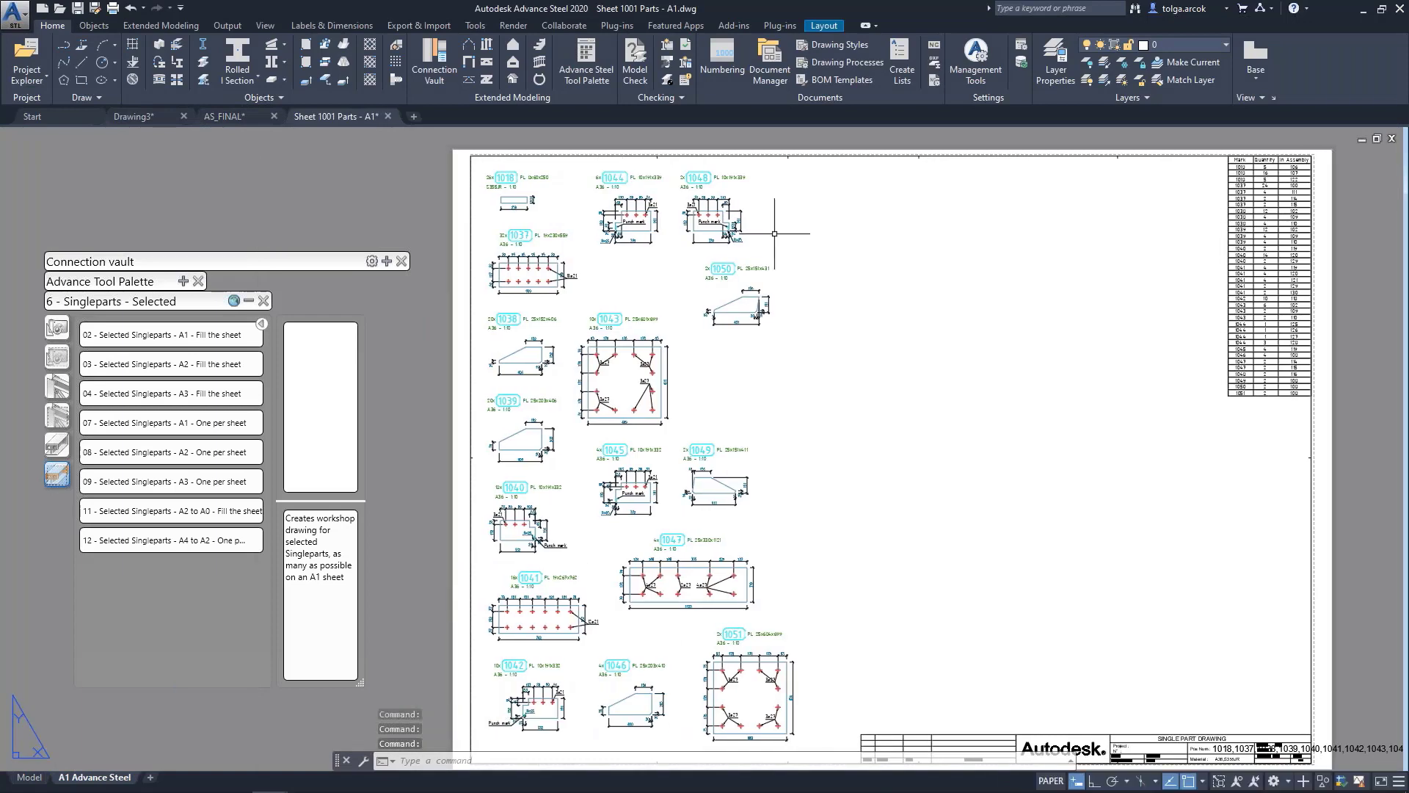
pyautogui.scroll(6, 591, 257)
pyautogui.moveTo(551, 236)
pyautogui.mouseDown(button='middle')
pyautogui.moveTo(746, 311)
pyautogui.moveTo(855, 329)
pyautogui.moveTo(928, 322)
pyautogui.mouseUp(button='middle')
pyautogui.scroll(2, 745, 311)
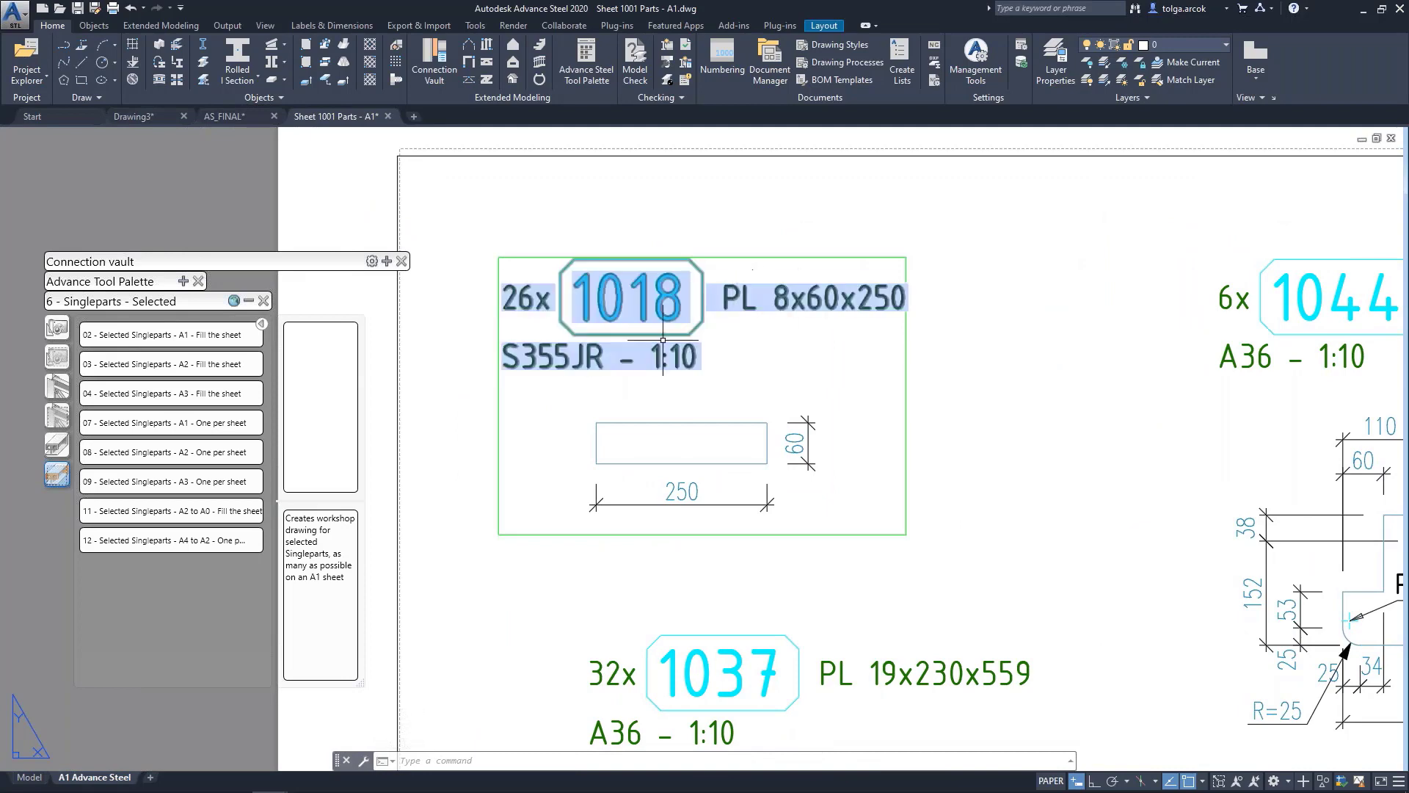
# Zoom out to view the whole sheet of single-part plate details
pyautogui.scroll(-2, 576, 384)
pyautogui.scroll(-2, 761, 424)
pyautogui.scroll(-2, 807, 455)
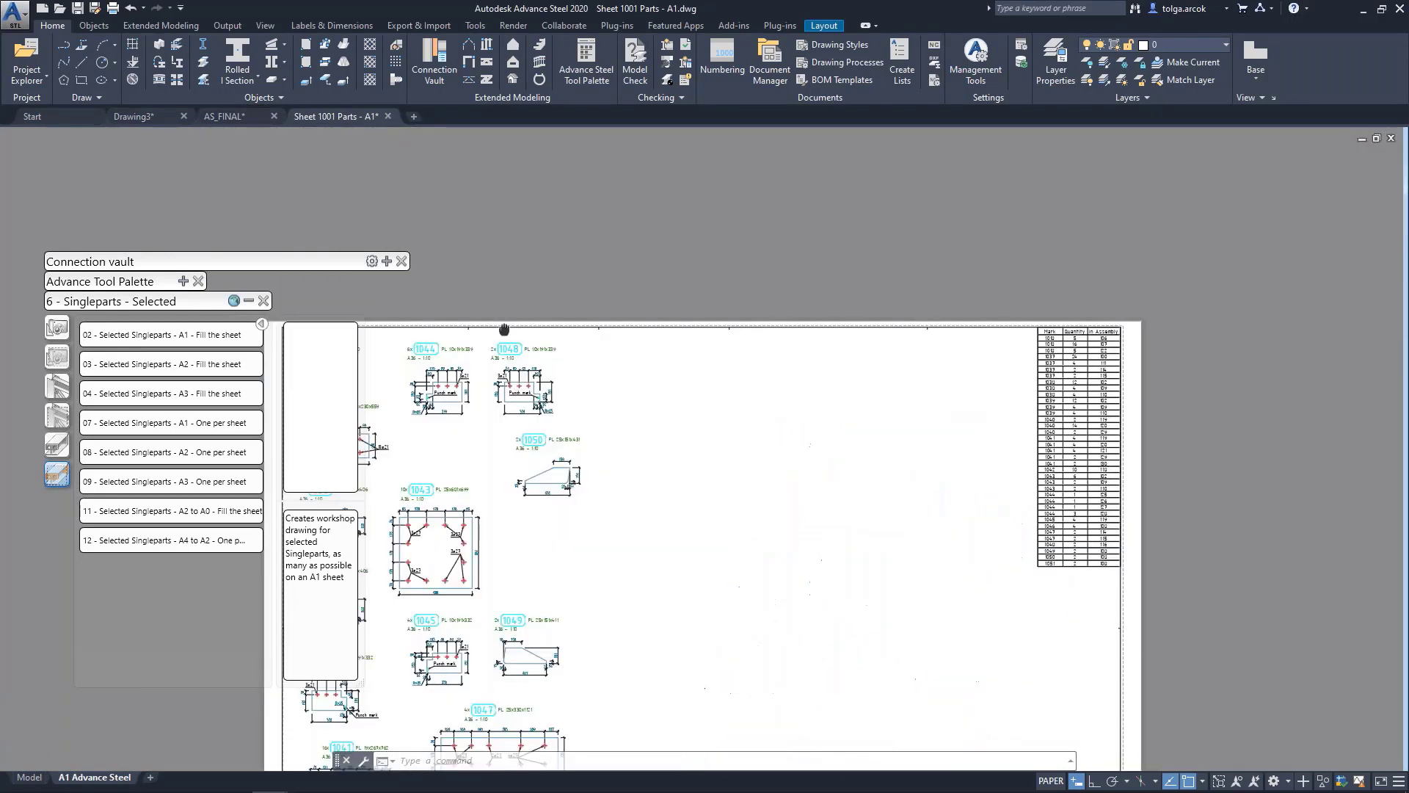
pyautogui.moveTo(696, 356); pyautogui.dragTo(919, 311, button='middle')
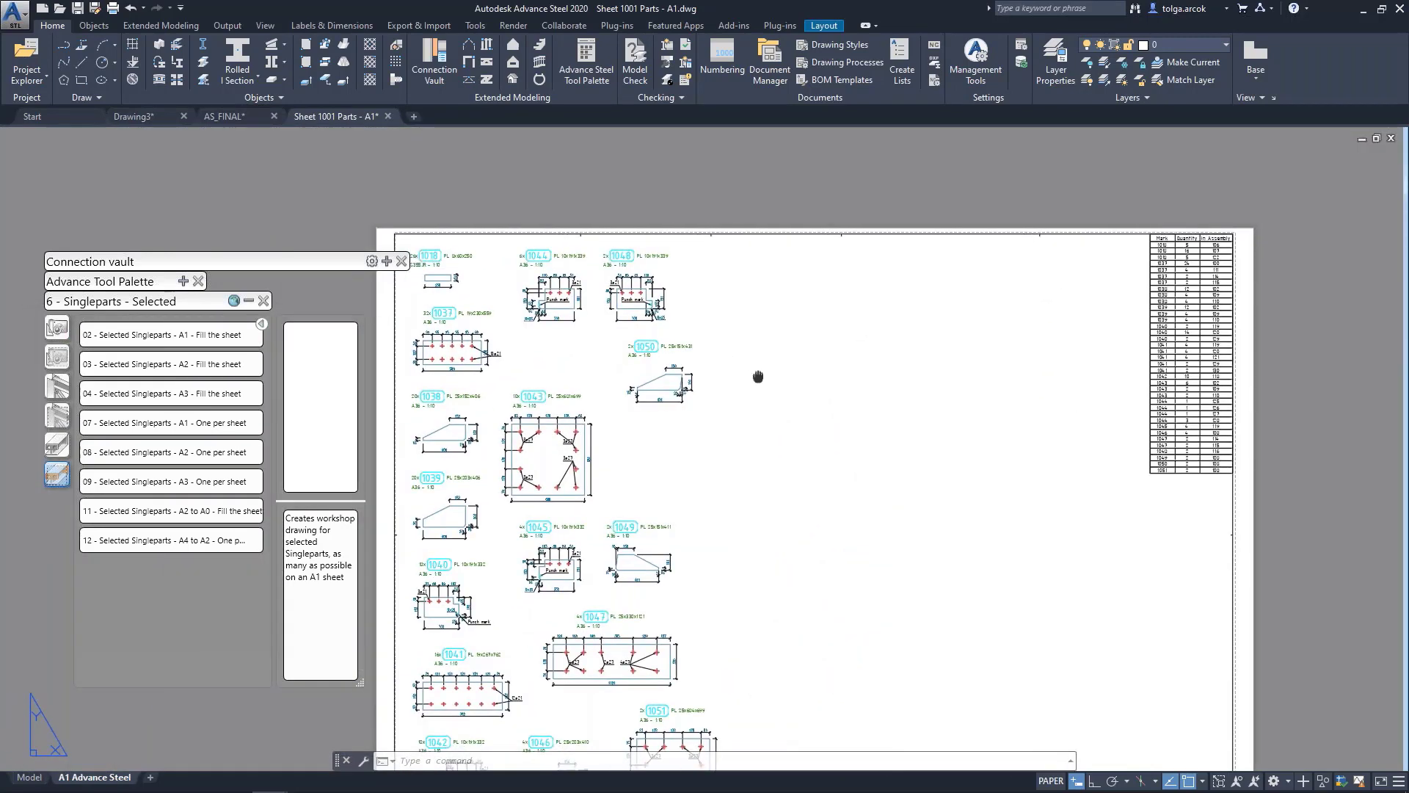
pyautogui.scroll(3, 758, 381)
pyautogui.scroll(3, 669, 442)
pyautogui.scroll(-4, 669, 442)
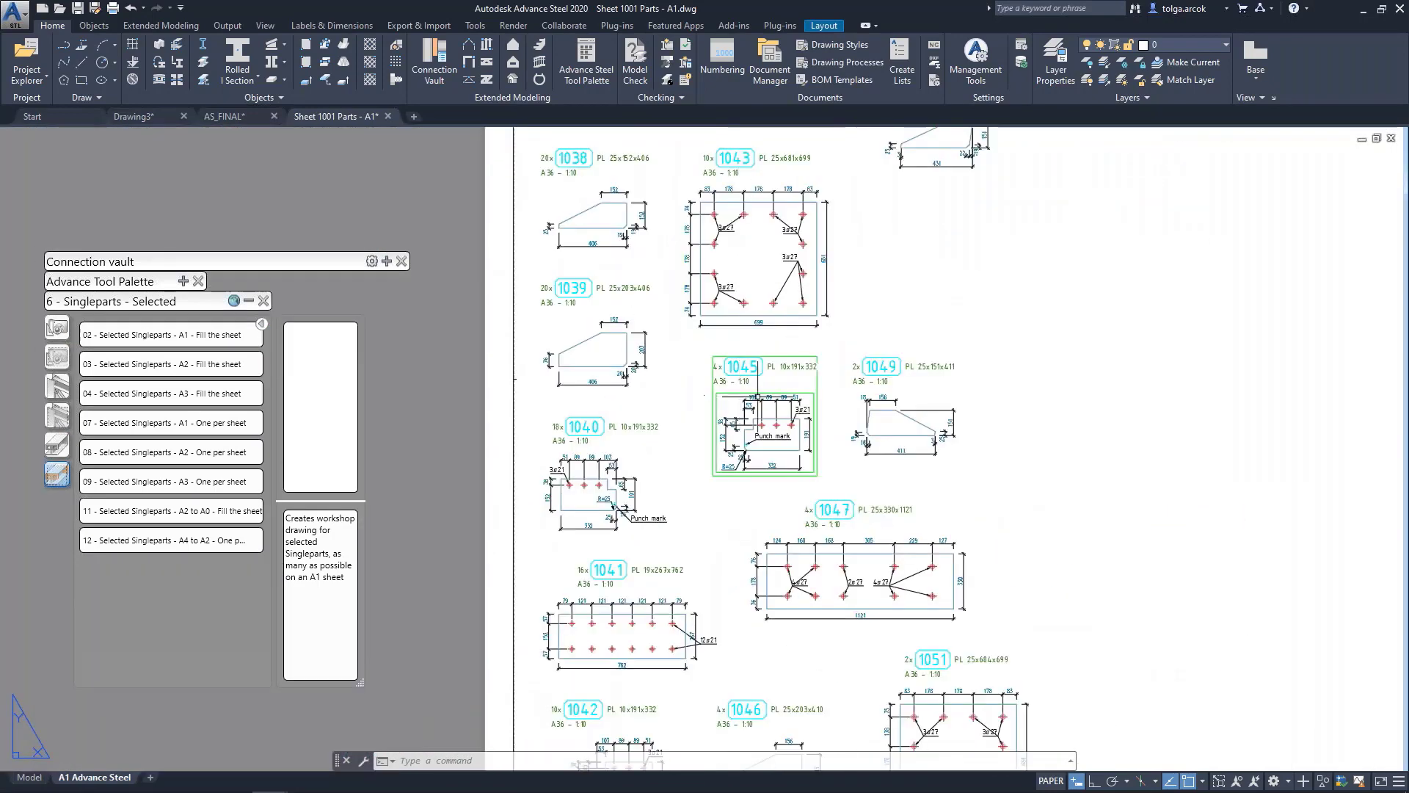
# Inspect the Mark/Quantity/in Assembly parts table, then close the drawing without saving
pyautogui.moveTo(991, 372); pyautogui.dragTo(849, 330, button='middle')
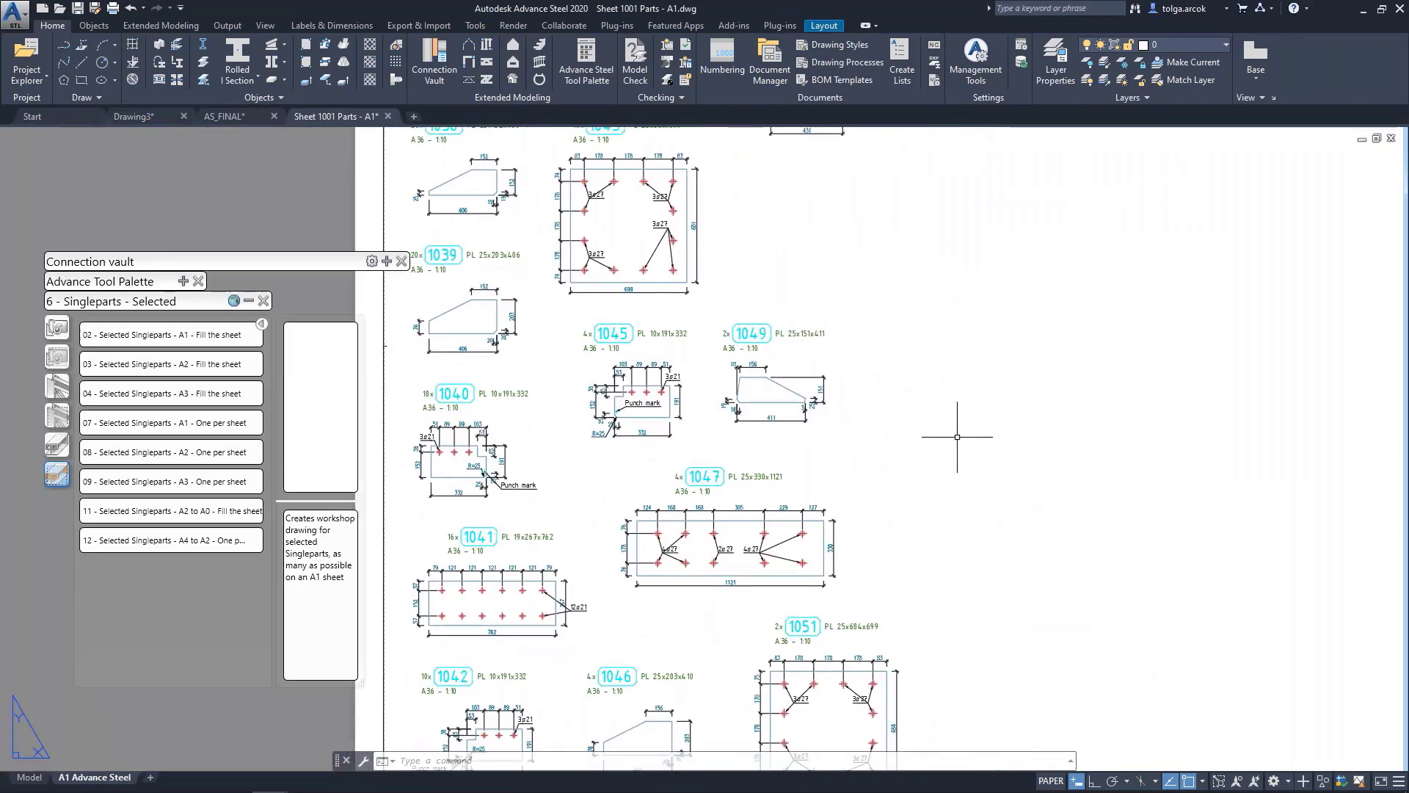
pyautogui.moveTo(953, 431)
pyautogui.mouseDown(button='middle')
pyautogui.moveTo(887, 394)
pyautogui.moveTo(696, 498)
pyautogui.mouseUp(button='middle')
pyautogui.scroll(-3, 695, 498)
pyautogui.scroll(3, 912, 301)
pyautogui.scroll(3, 977, 337)
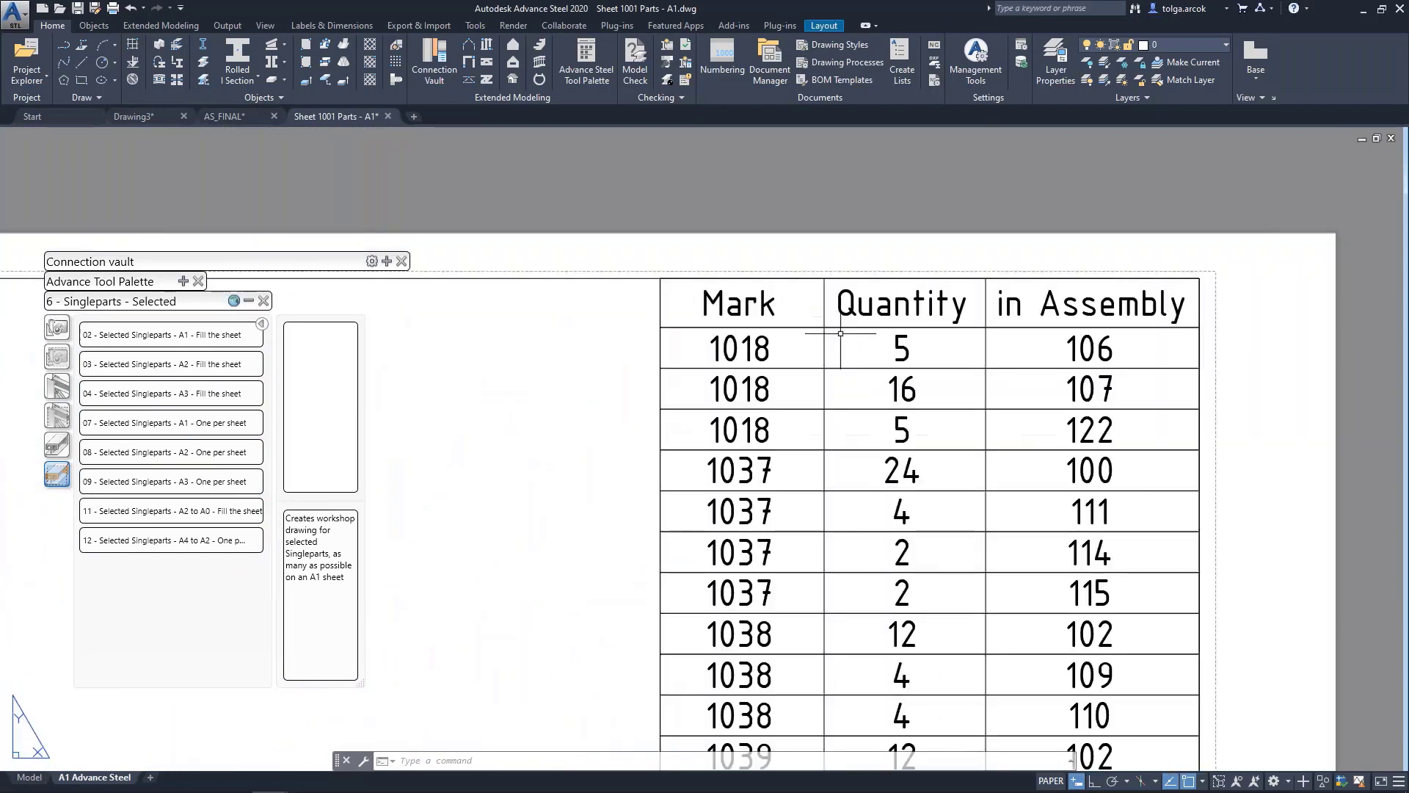
pyautogui.scroll(3, 977, 337)
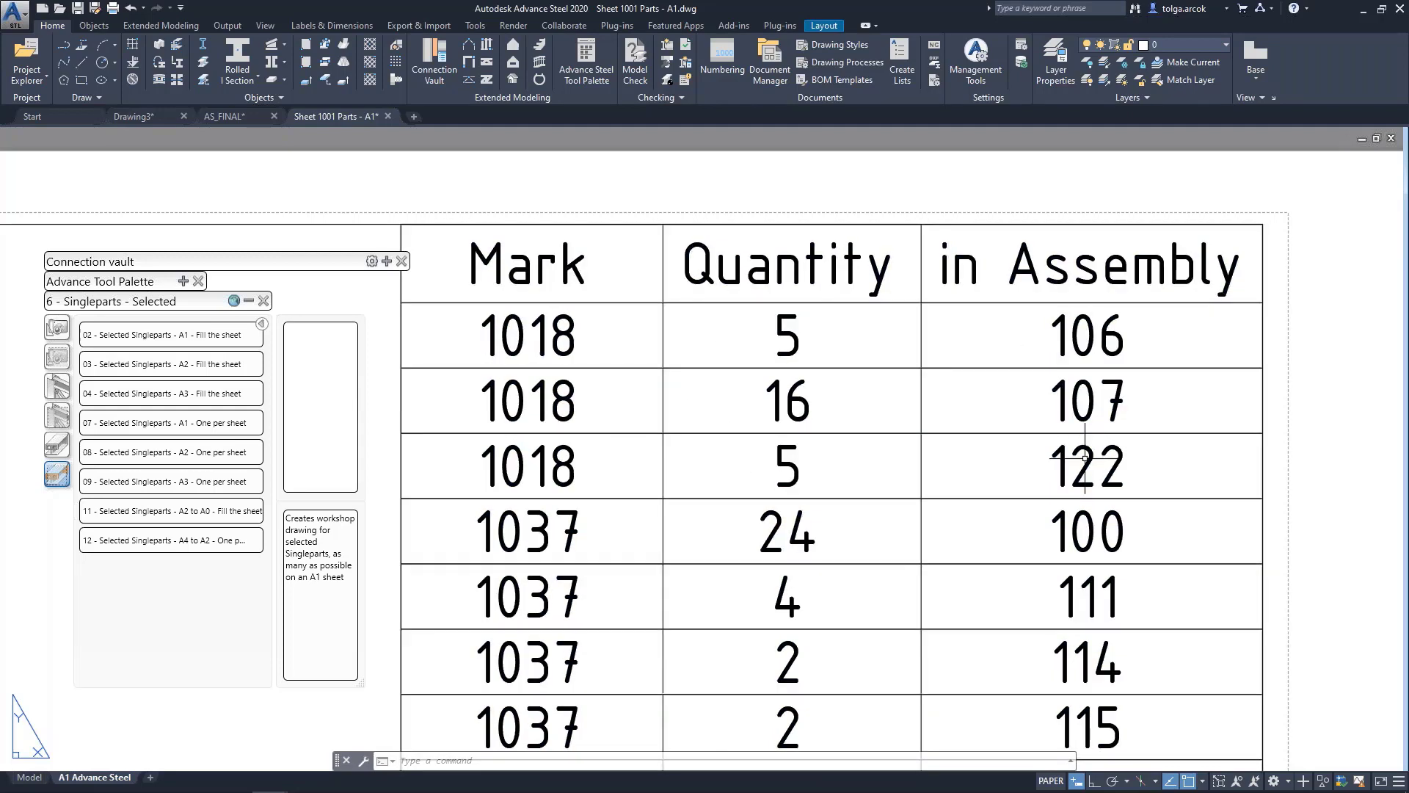
pyautogui.scroll(-2, 1022, 407)
pyautogui.scroll(-3, 1022, 407)
pyautogui.scroll(-3, 1093, 305)
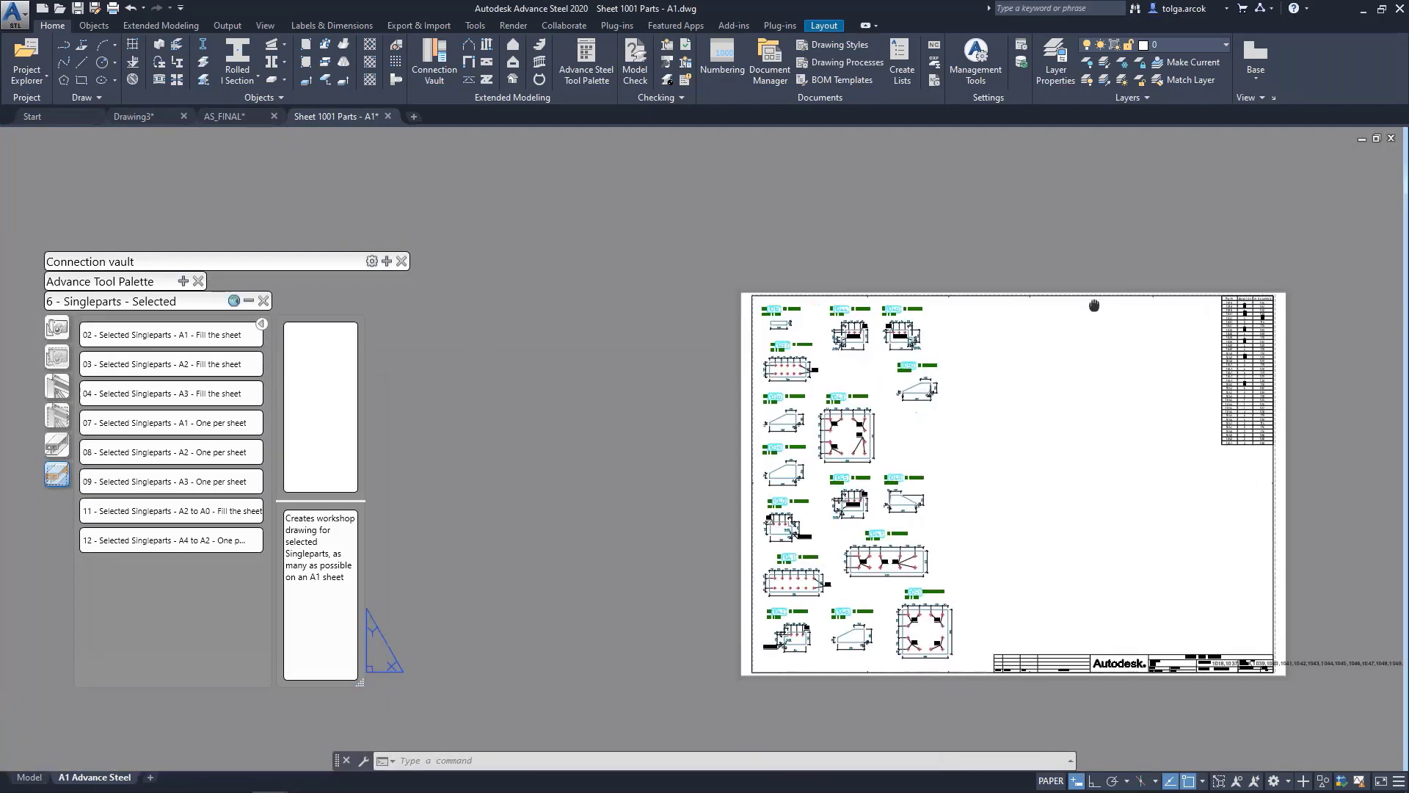
pyautogui.click(387, 119)
pyautogui.click(746, 437)
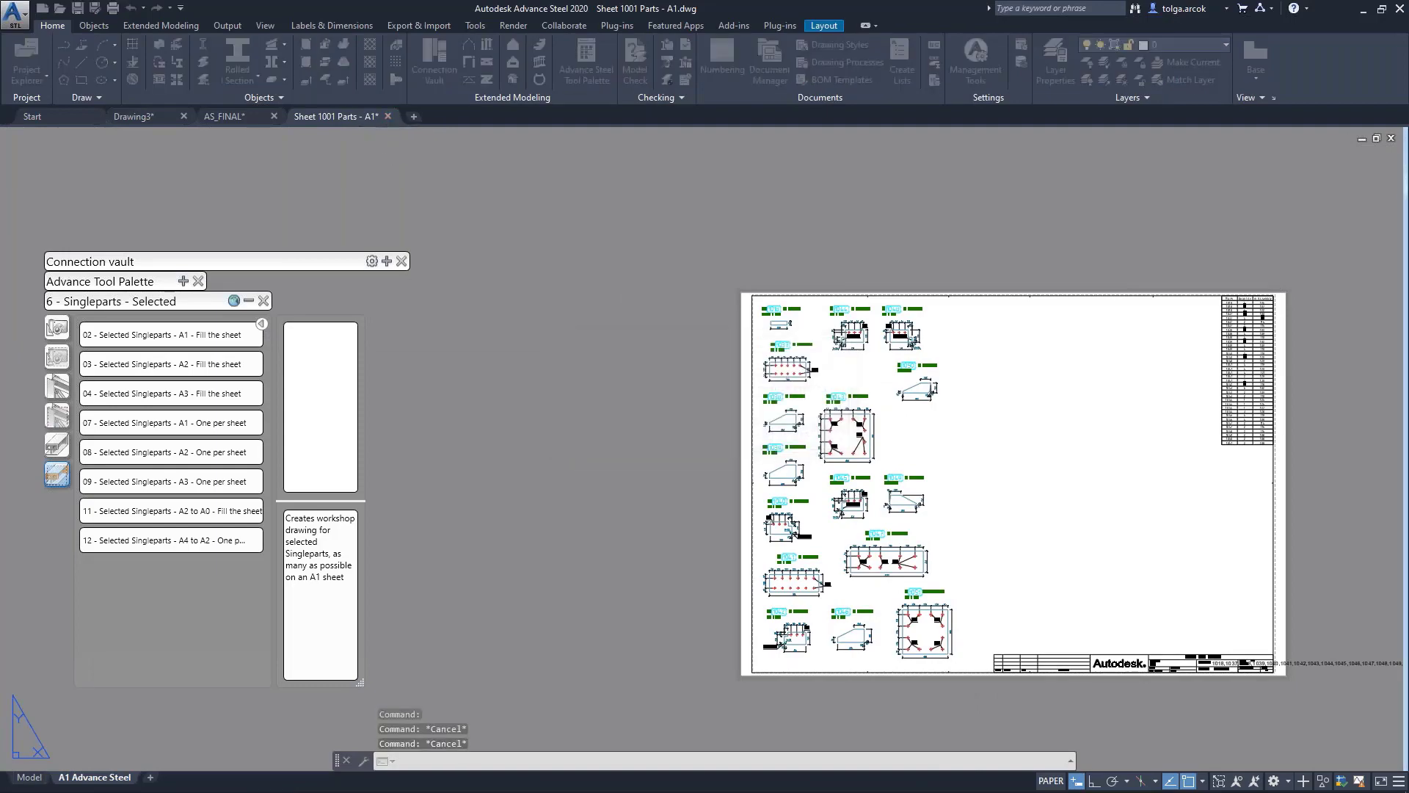
# Select the column-base stiffener plate and all plates similar to it
pyautogui.scroll(2, 769, 458)
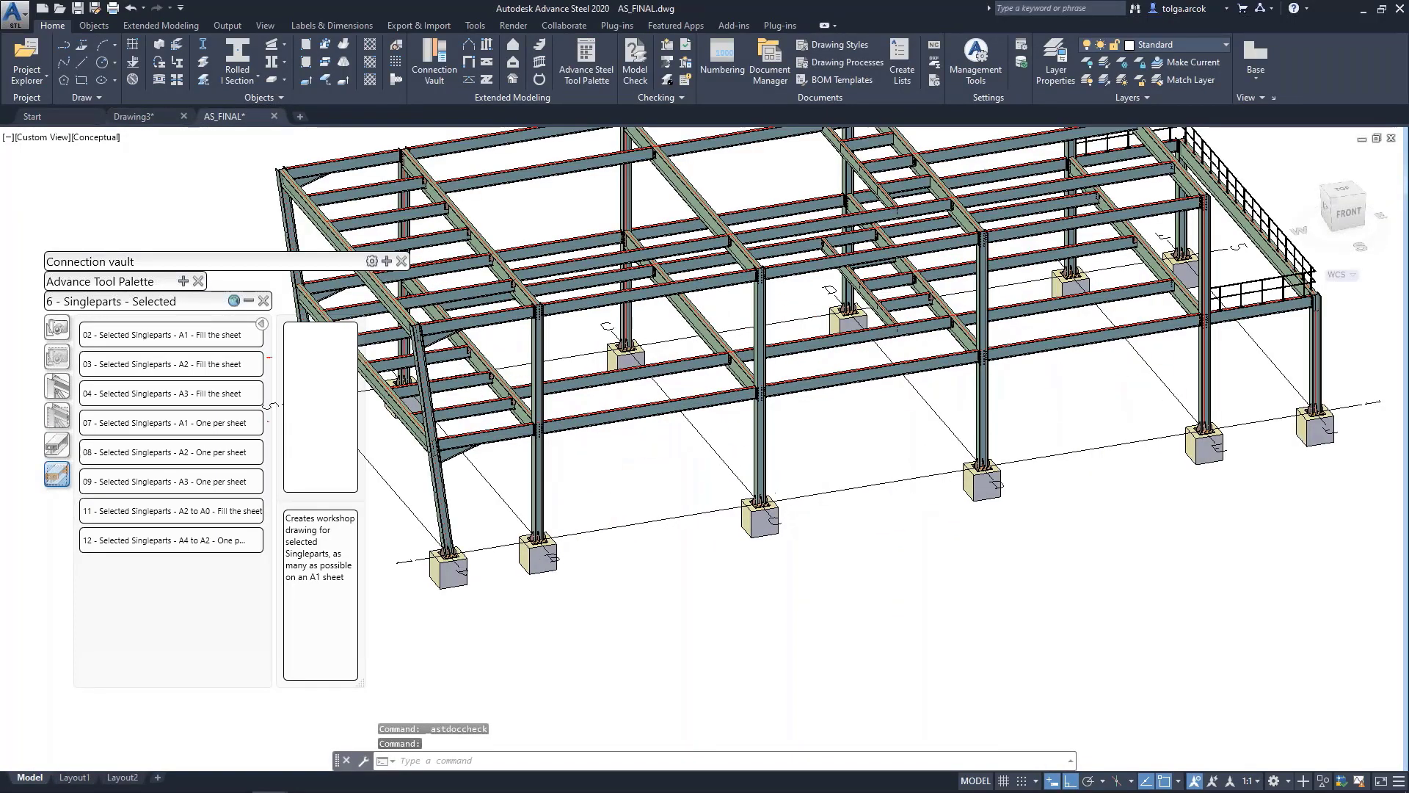
pyautogui.scroll(3, 769, 458)
pyautogui.scroll(1, 769, 458)
pyautogui.scroll(4, 769, 457)
pyautogui.click(715, 337)
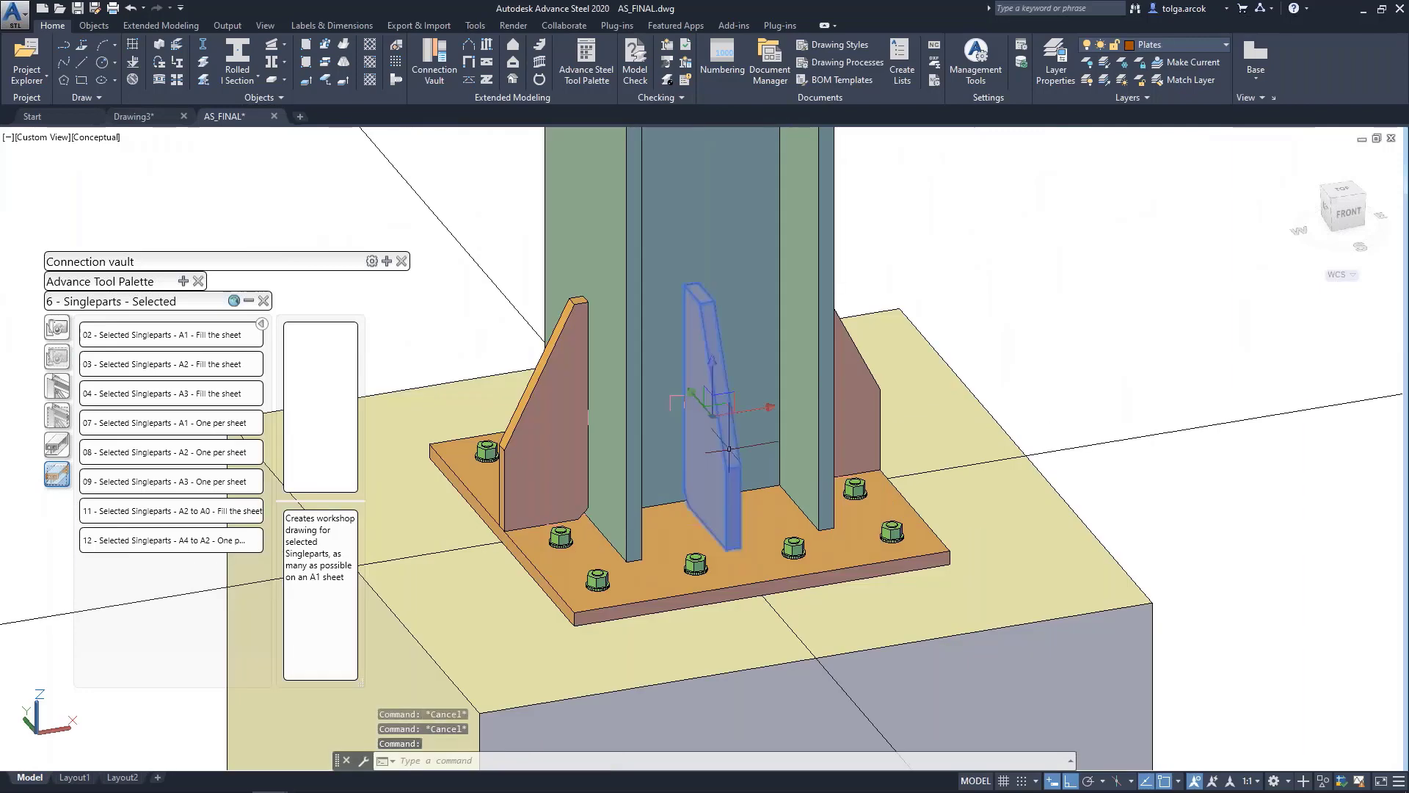
pyautogui.rightClick(730, 319)
pyautogui.click(781, 664)
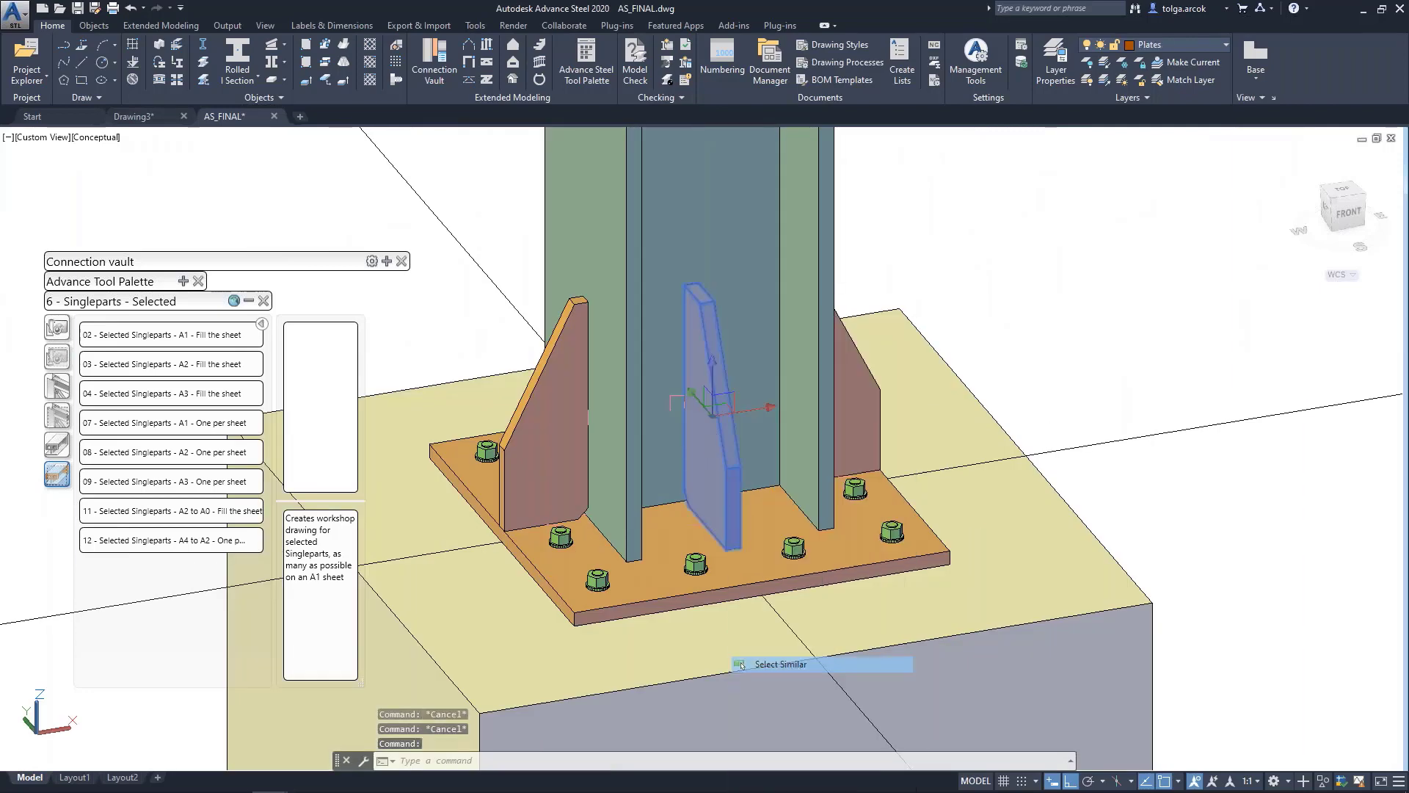
# Generate NC files for the selected plates and bring up the Document Manager
pyautogui.scroll(2, 603, 394)
pyautogui.scroll(-5, 604, 394)
pyautogui.scroll(-3, 604, 394)
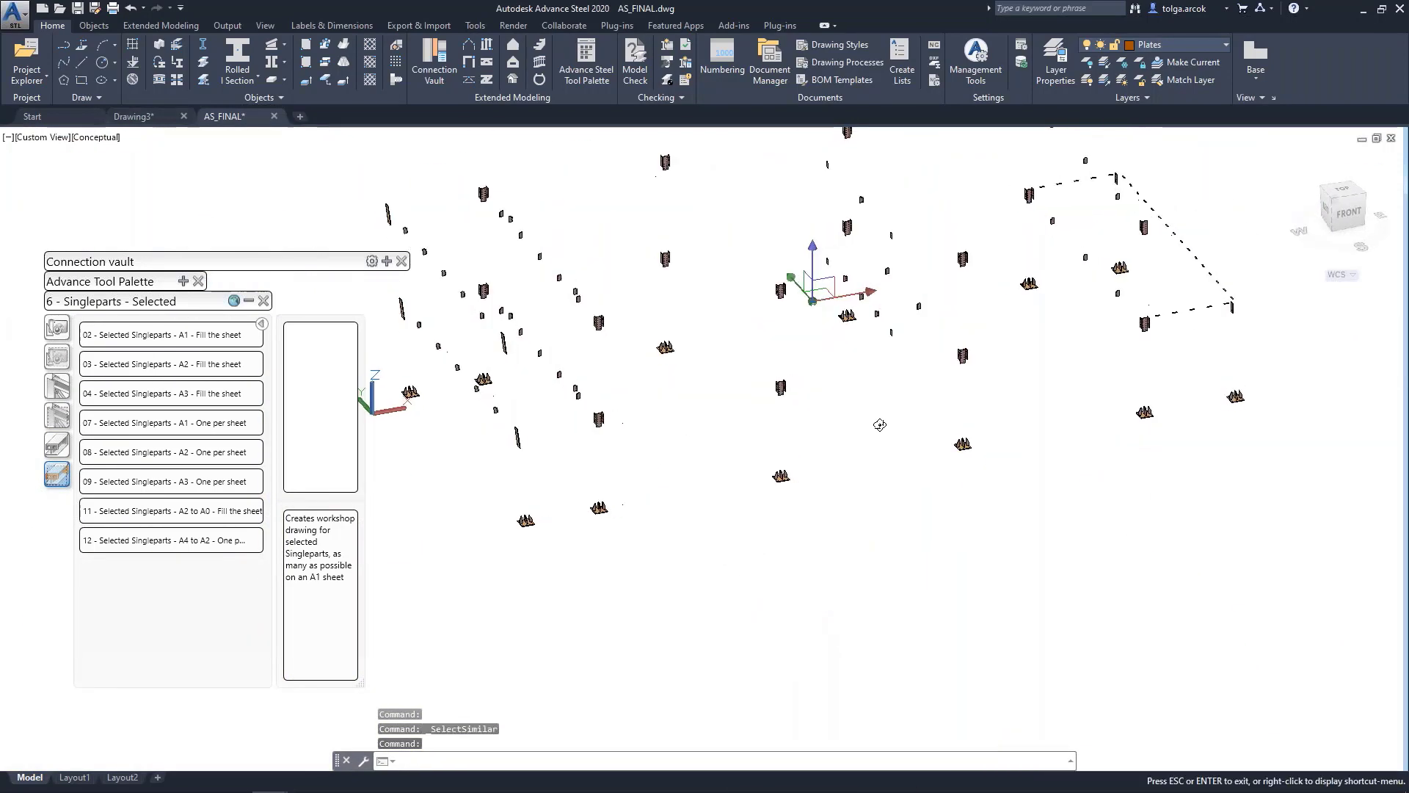
pyautogui.moveTo(603, 395); pyautogui.dragTo(563, 399, button='middle')
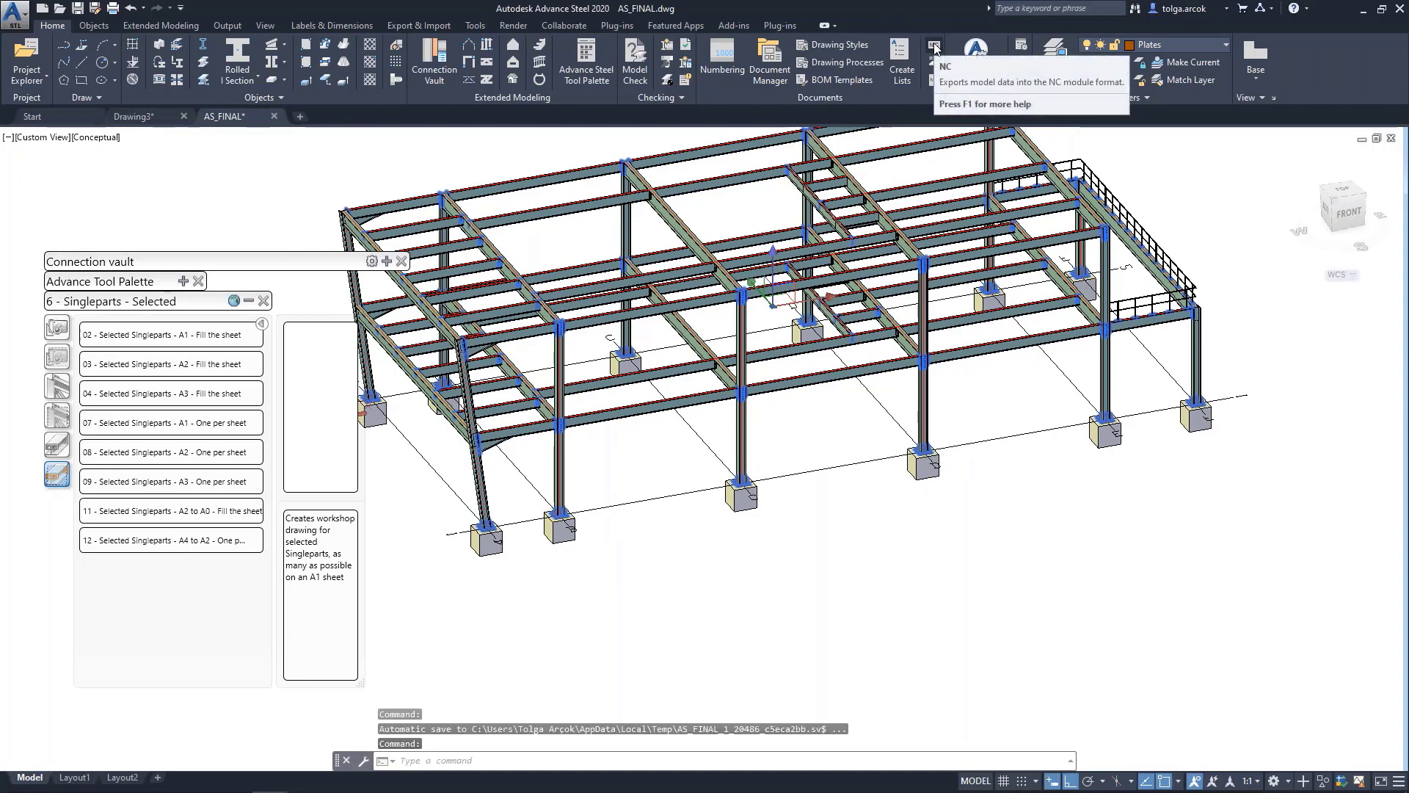
pyautogui.click(934, 47)
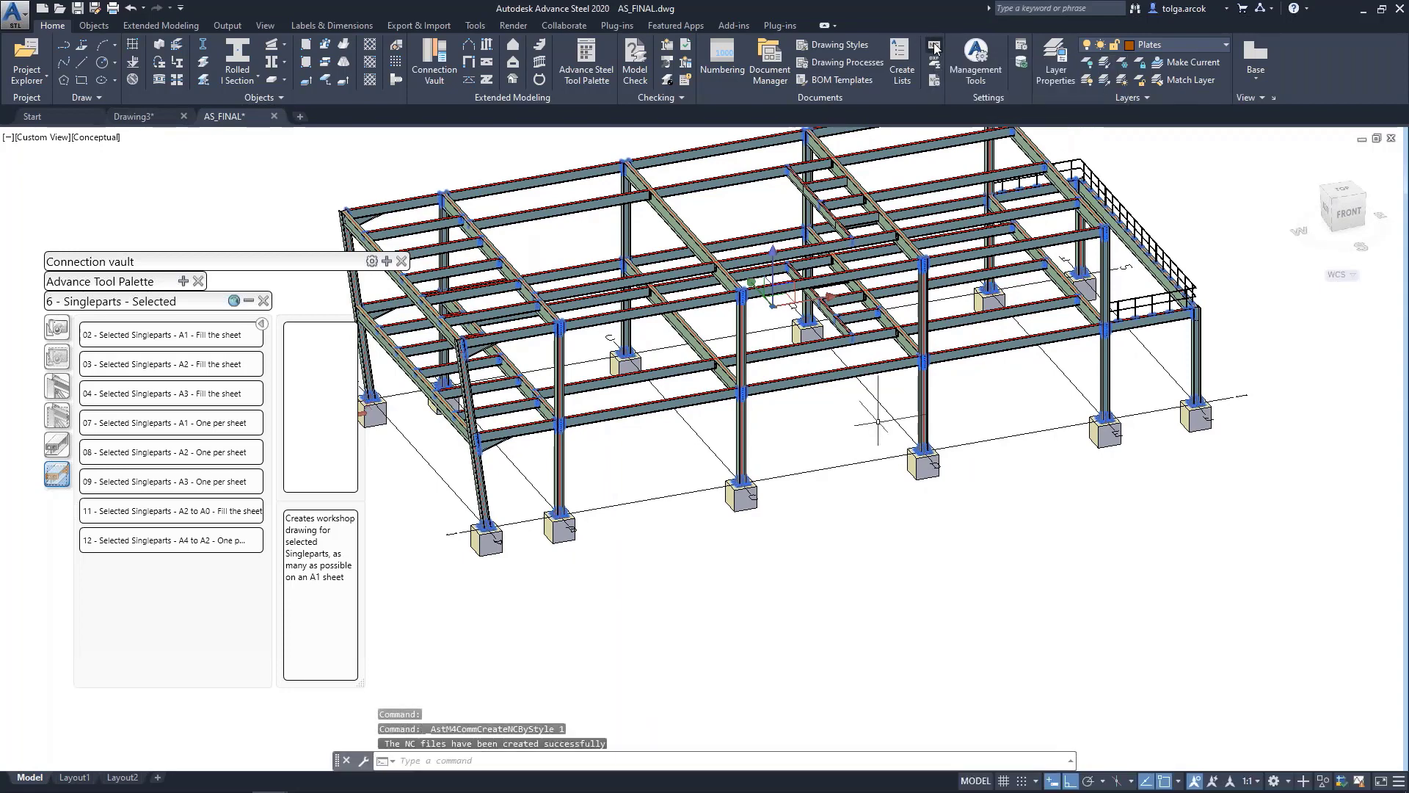
pyautogui.click(772, 66)
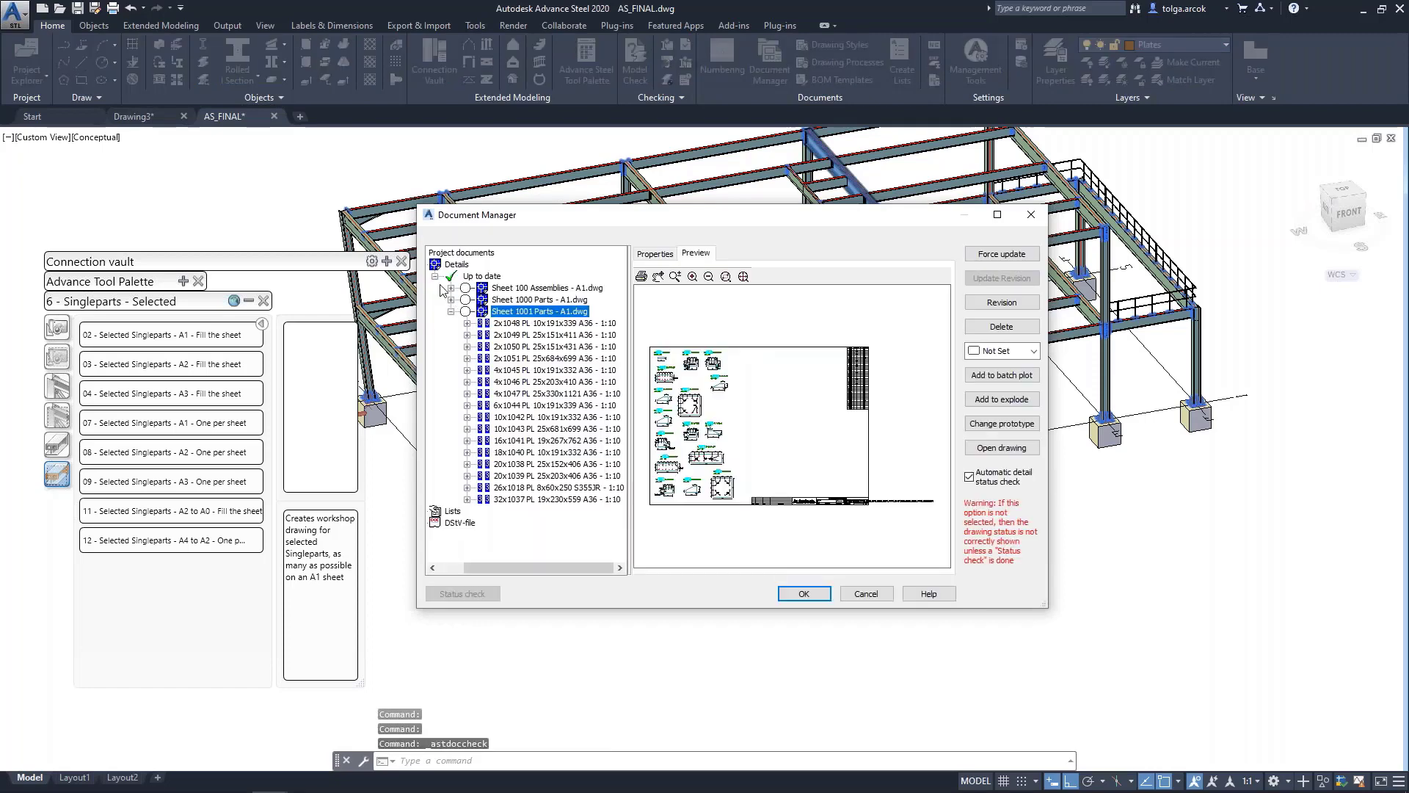
# Expand DStV-file > DStV-NC > Up to date and preview the contents of 1018.nc
pyautogui.click(434, 276)
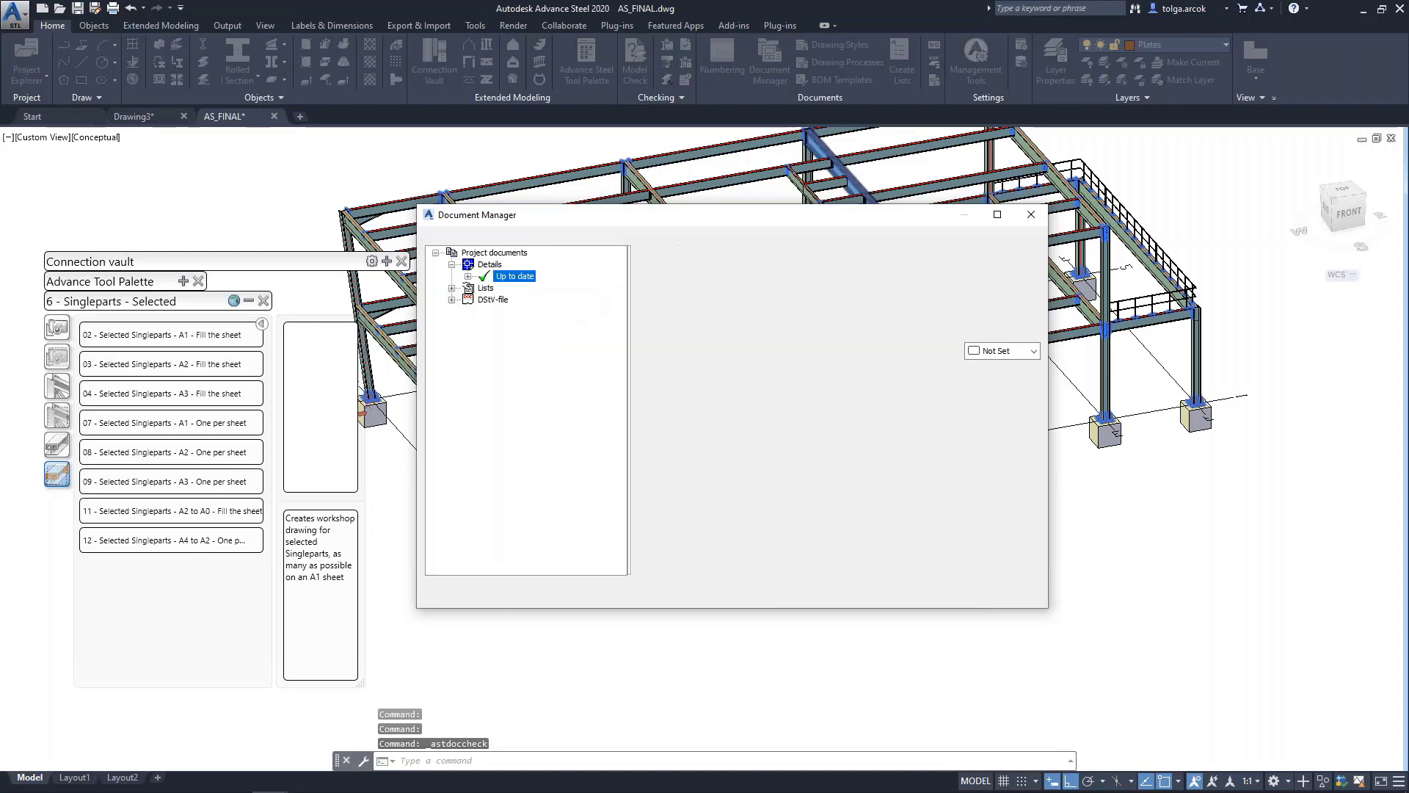
pyautogui.click(452, 299)
pyautogui.click(467, 275)
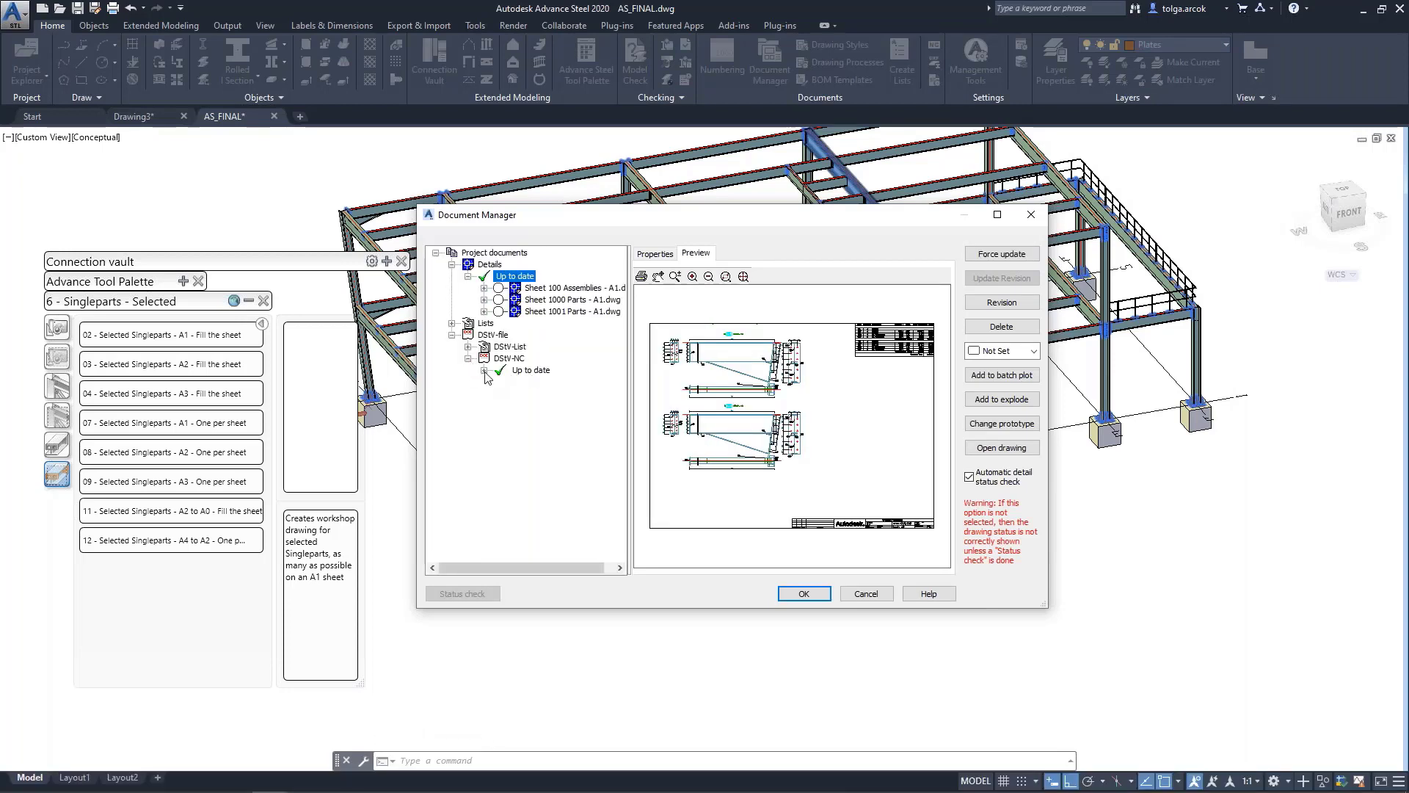
pyautogui.click(483, 371)
pyautogui.click(543, 372)
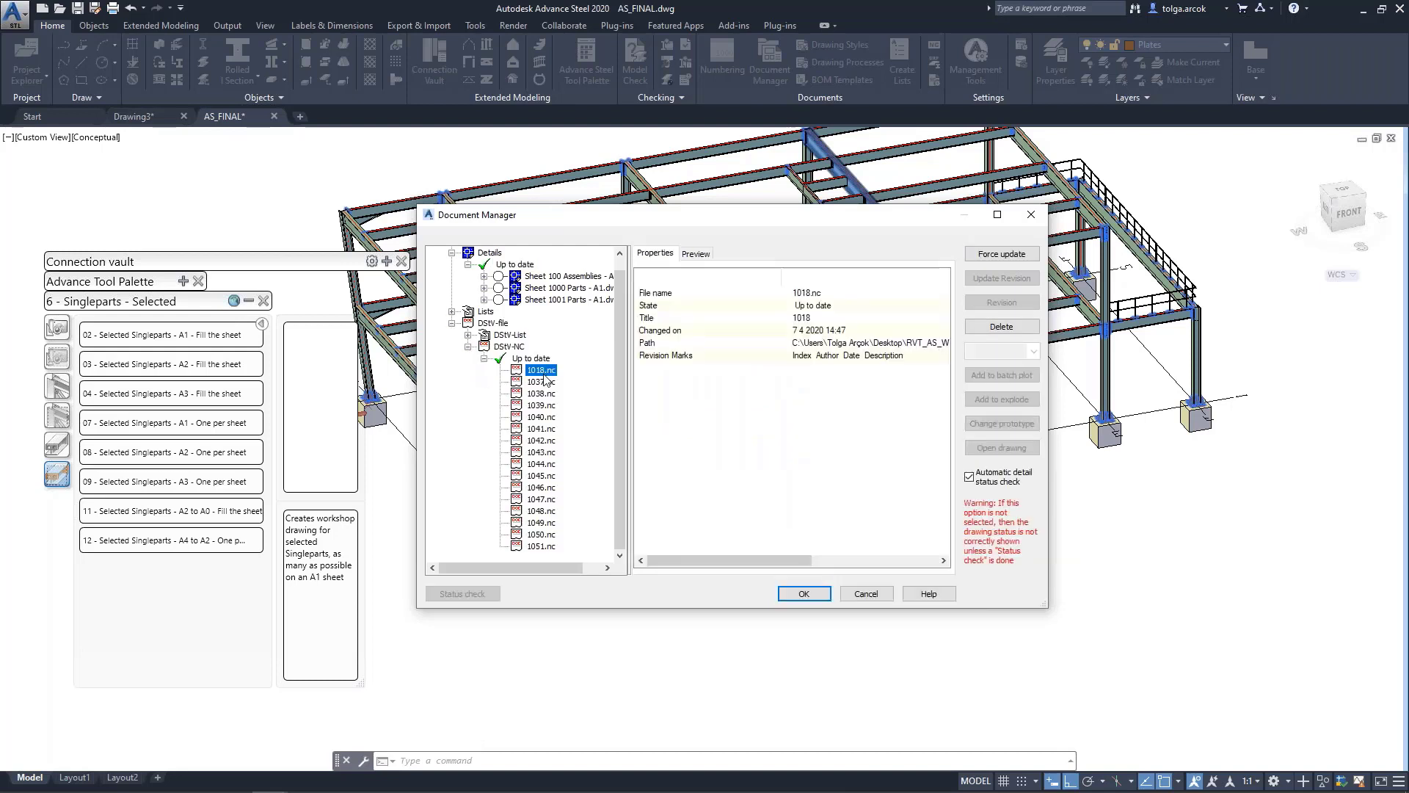
pyautogui.click(696, 254)
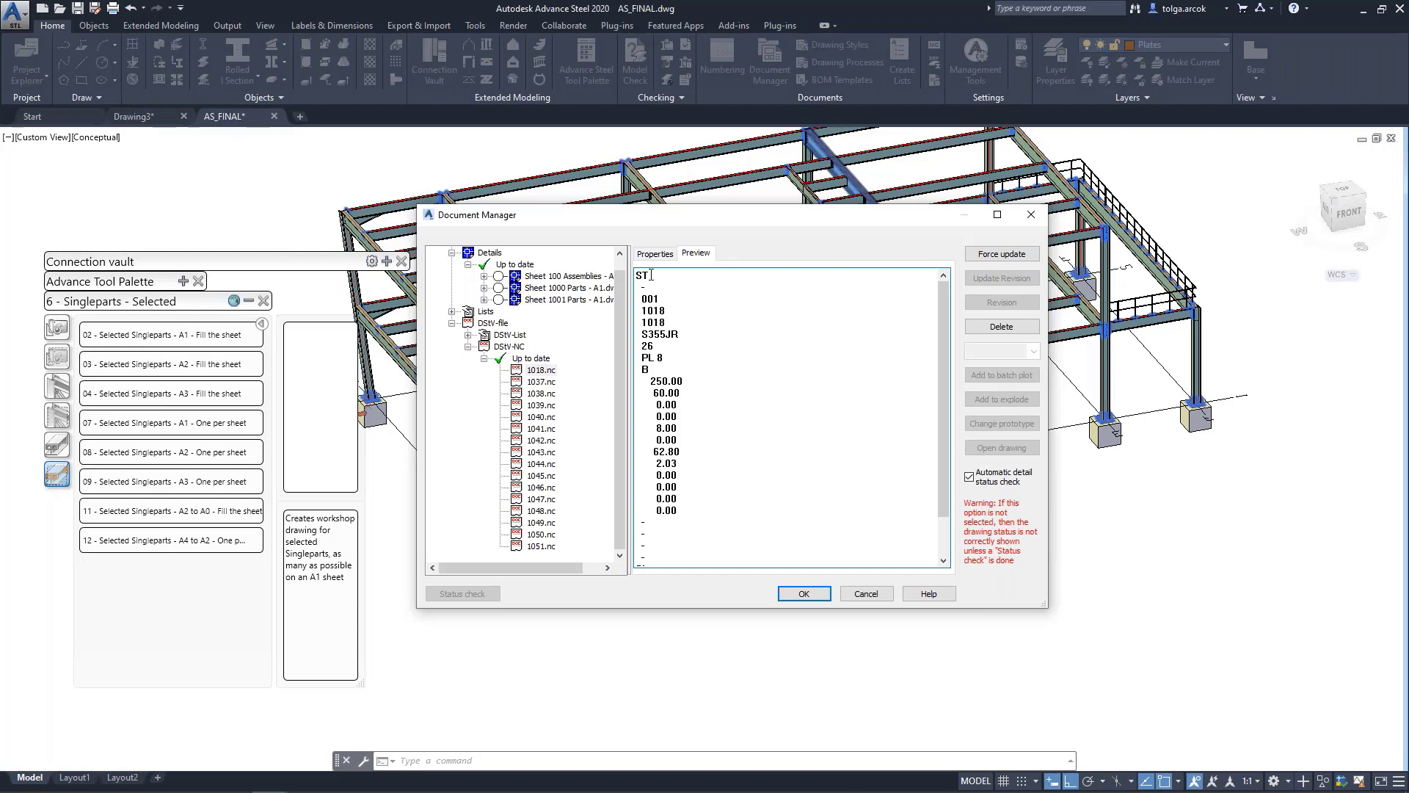
# Preview the NC data for 1037.nc, the next plate file and 1041.nc
pyautogui.moveTo(638, 275); pyautogui.dragTo(695, 381)
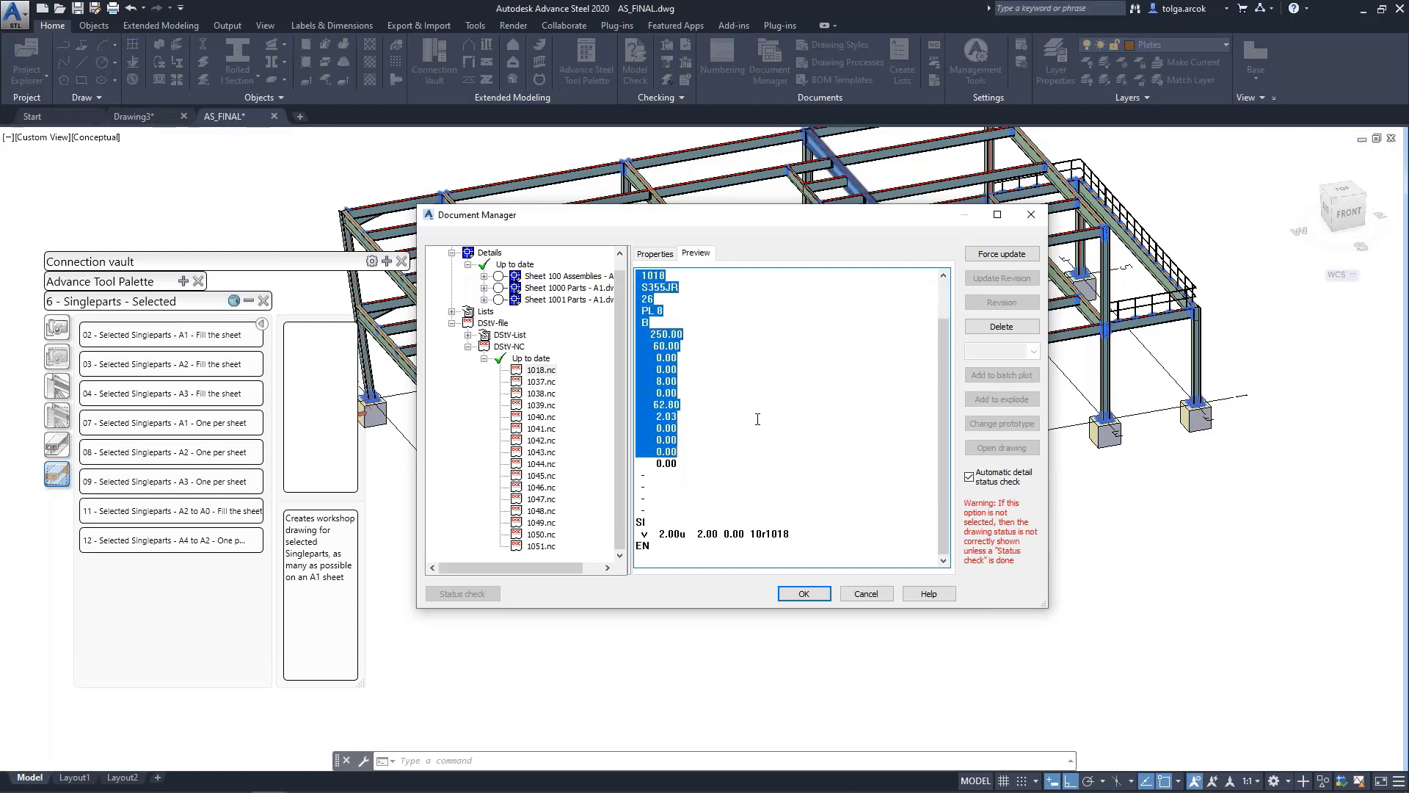
pyautogui.click(663, 357)
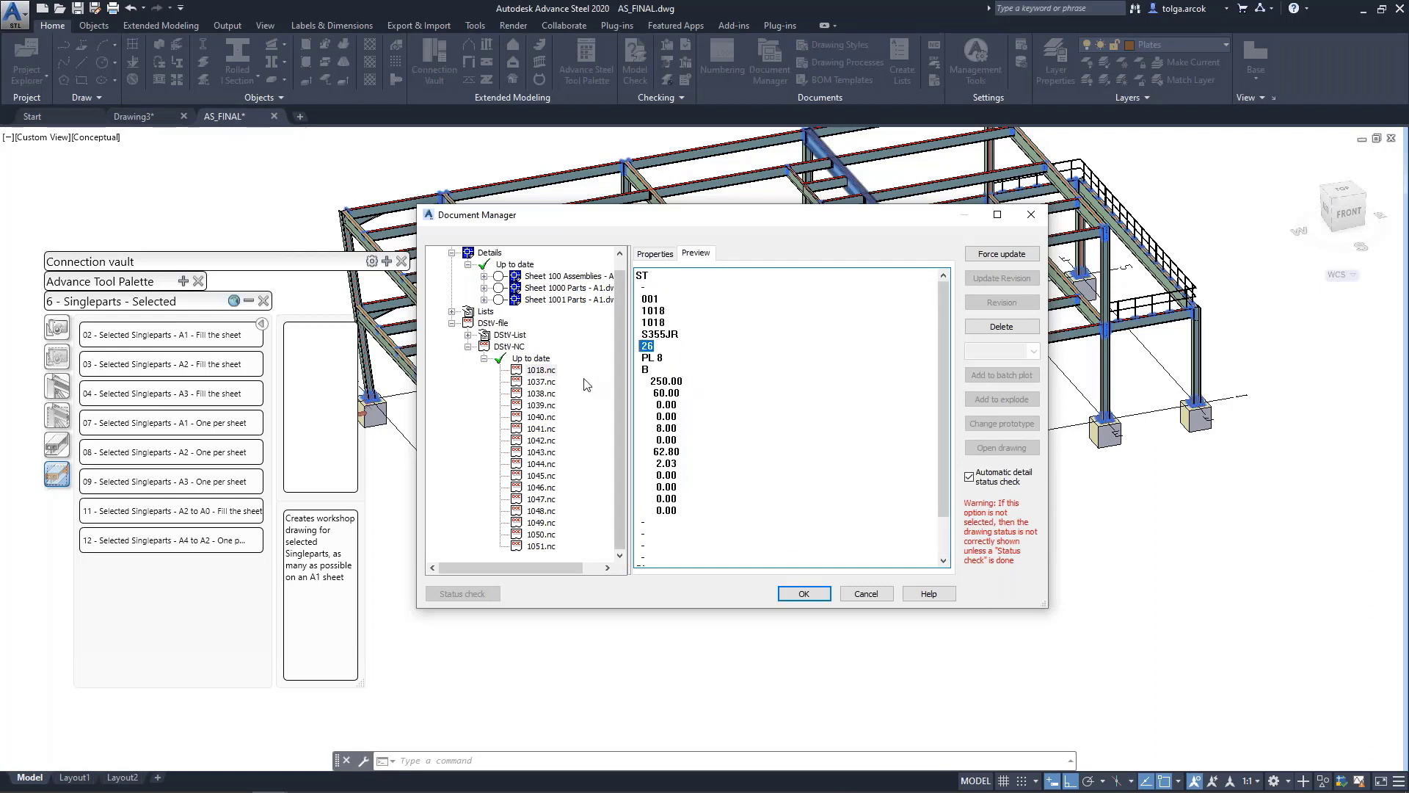
pyautogui.click(540, 382)
pyautogui.click(657, 346)
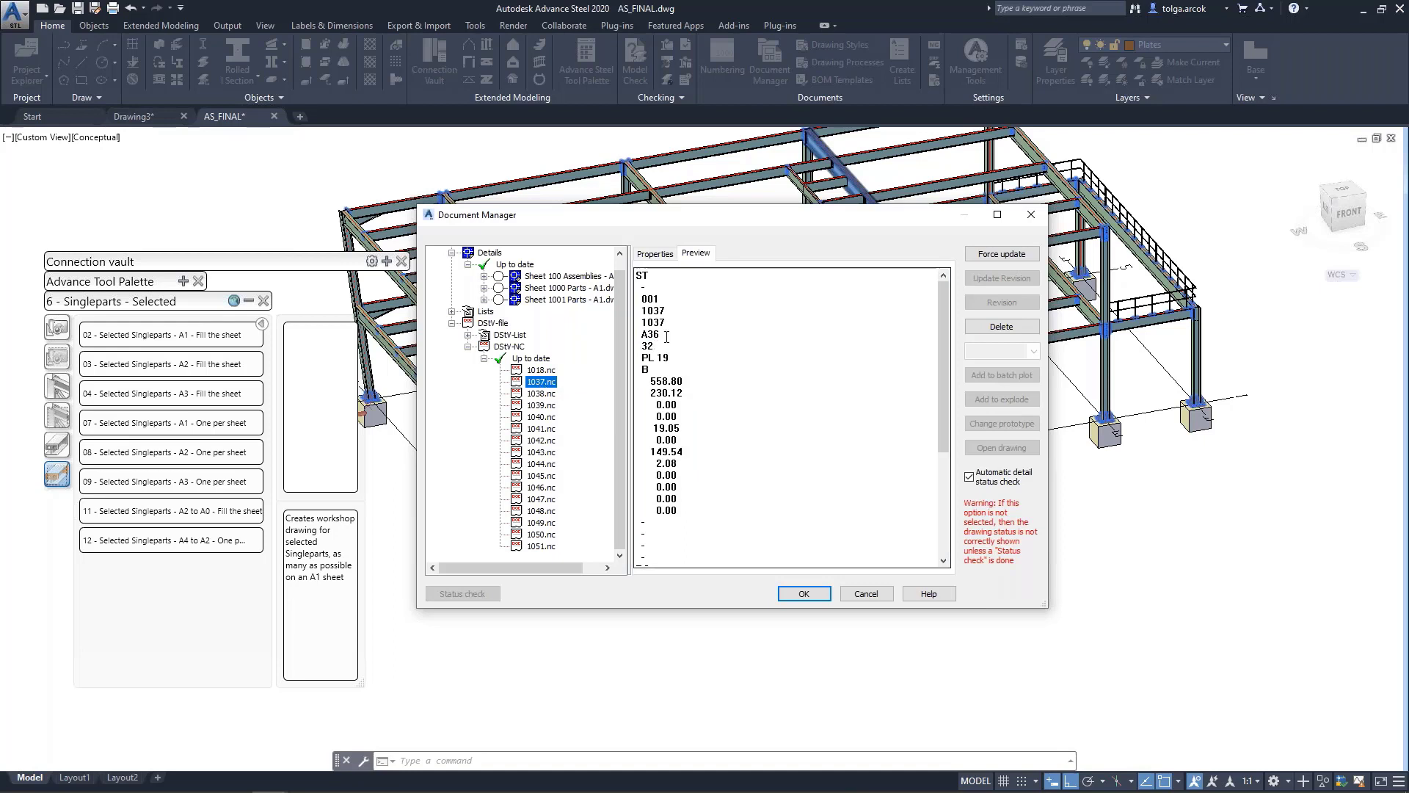
pyautogui.click(533, 395)
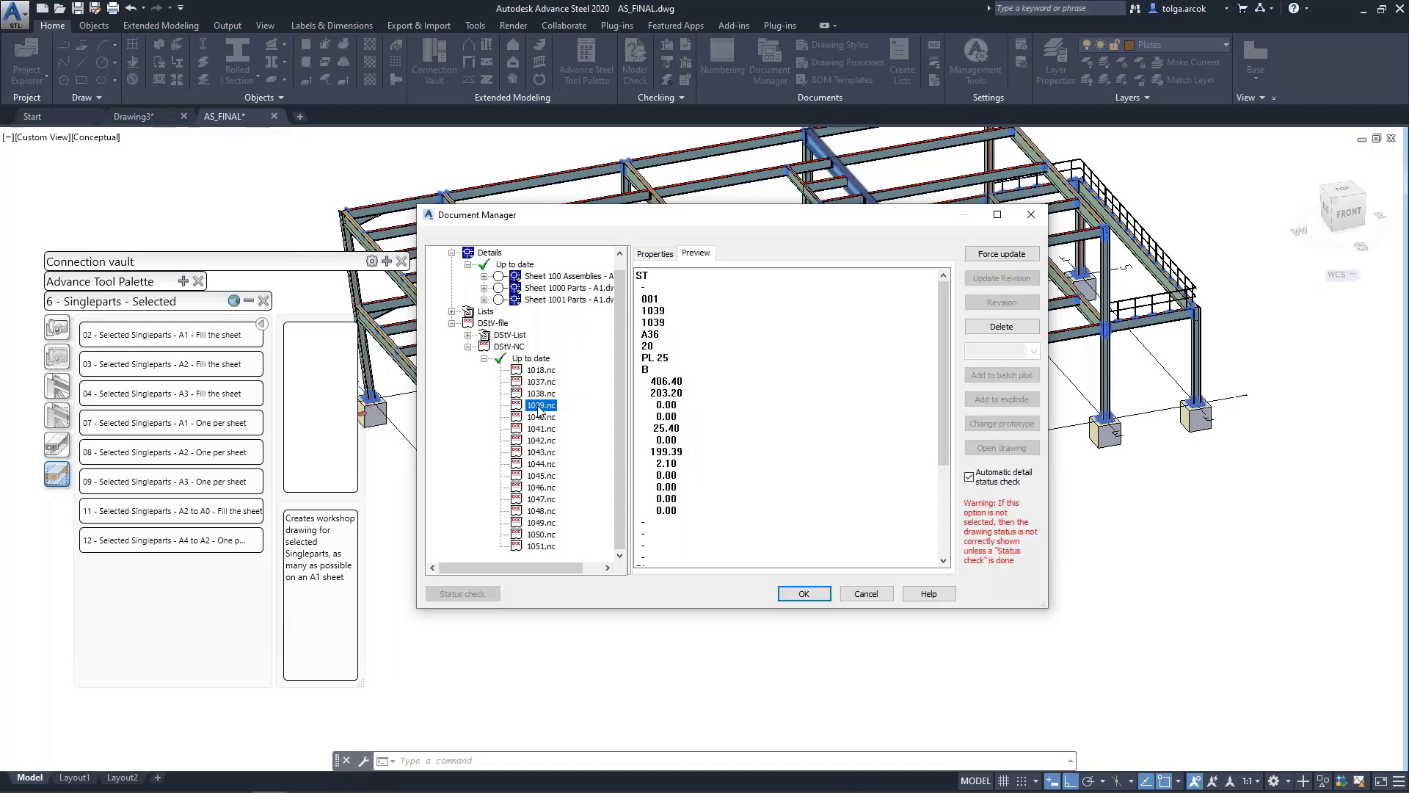
pyautogui.click(541, 418)
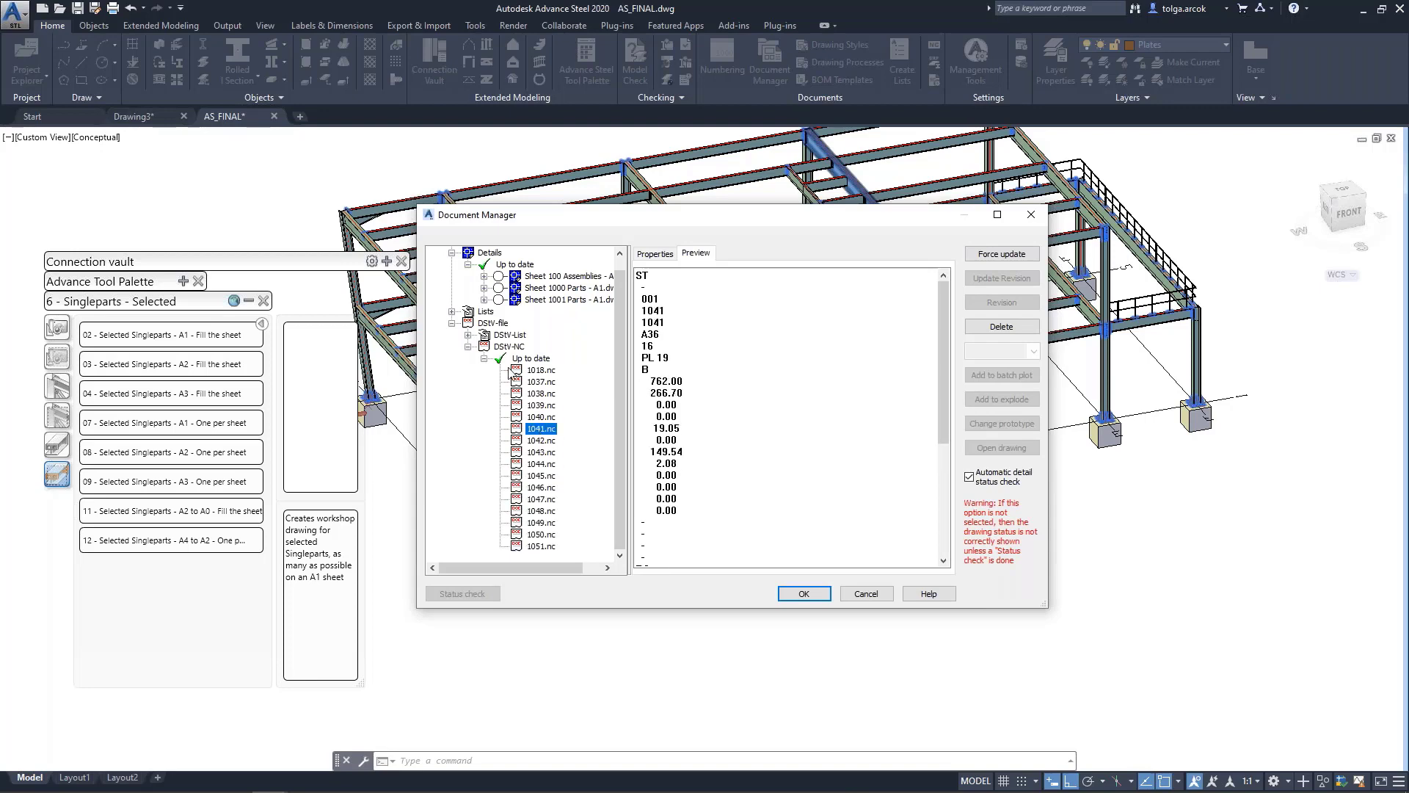
# Collapse the NC file list and close the Document Manager
pyautogui.click(484, 358)
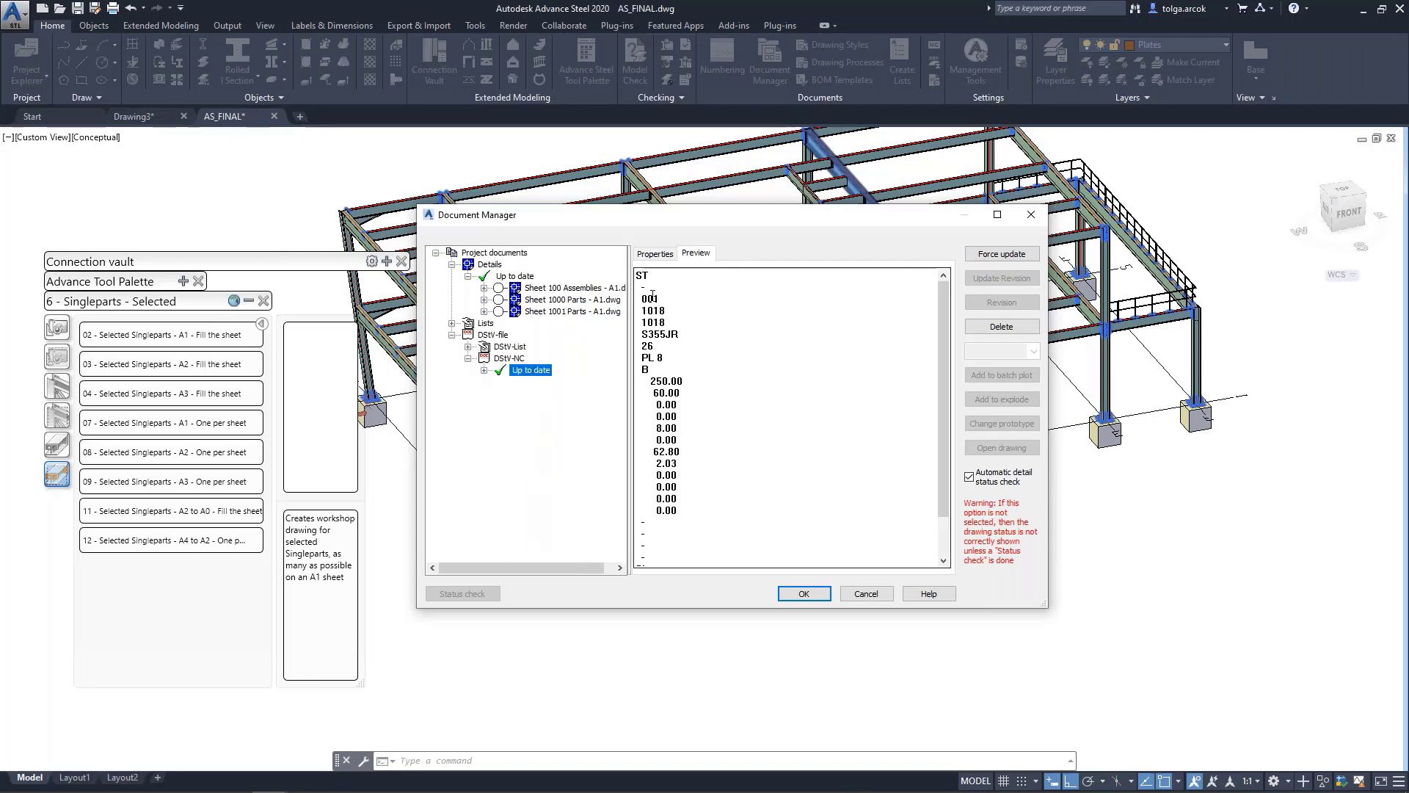
pyautogui.click(863, 594)
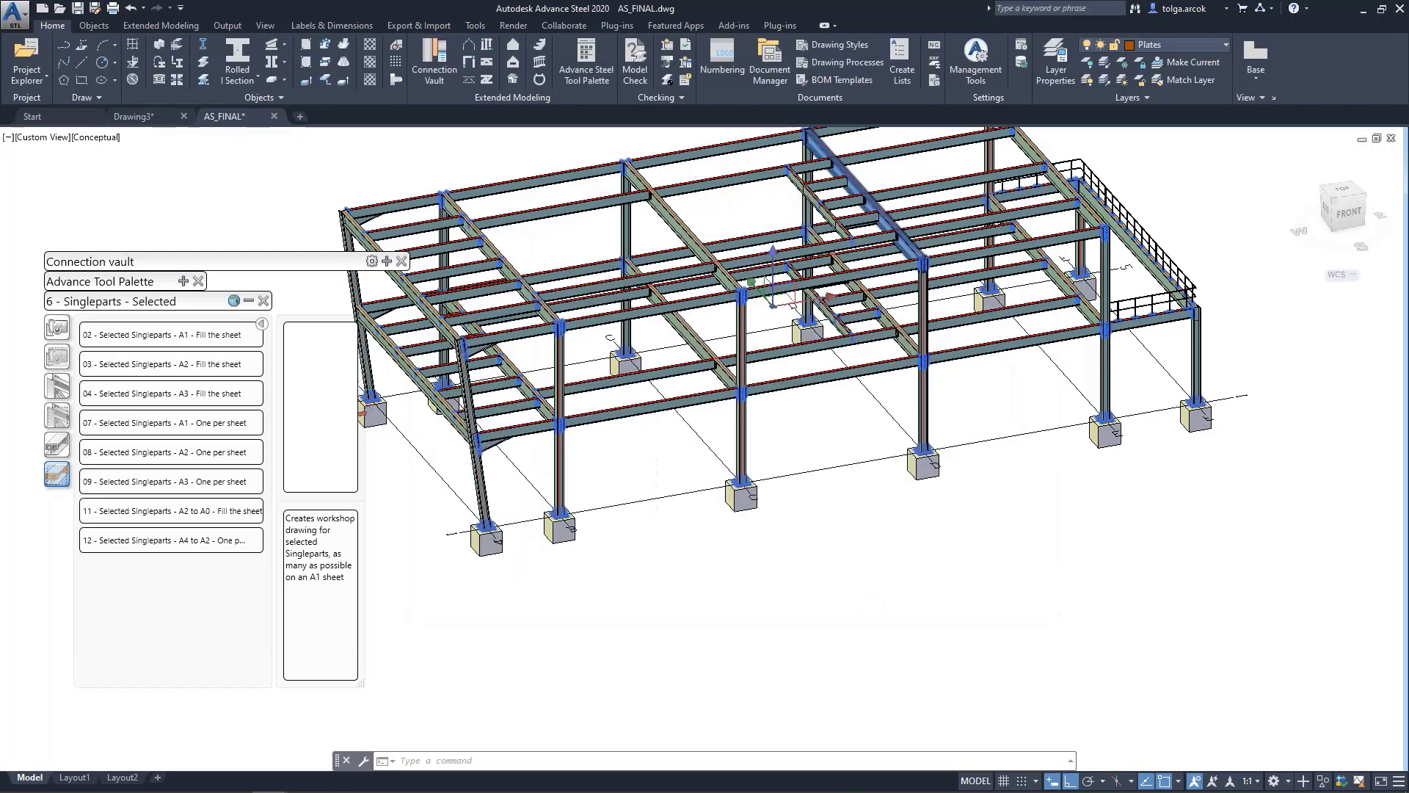
pyautogui.scroll(2, 747, 474)
pyautogui.rightClick(747, 481)
pyautogui.click(832, 543)
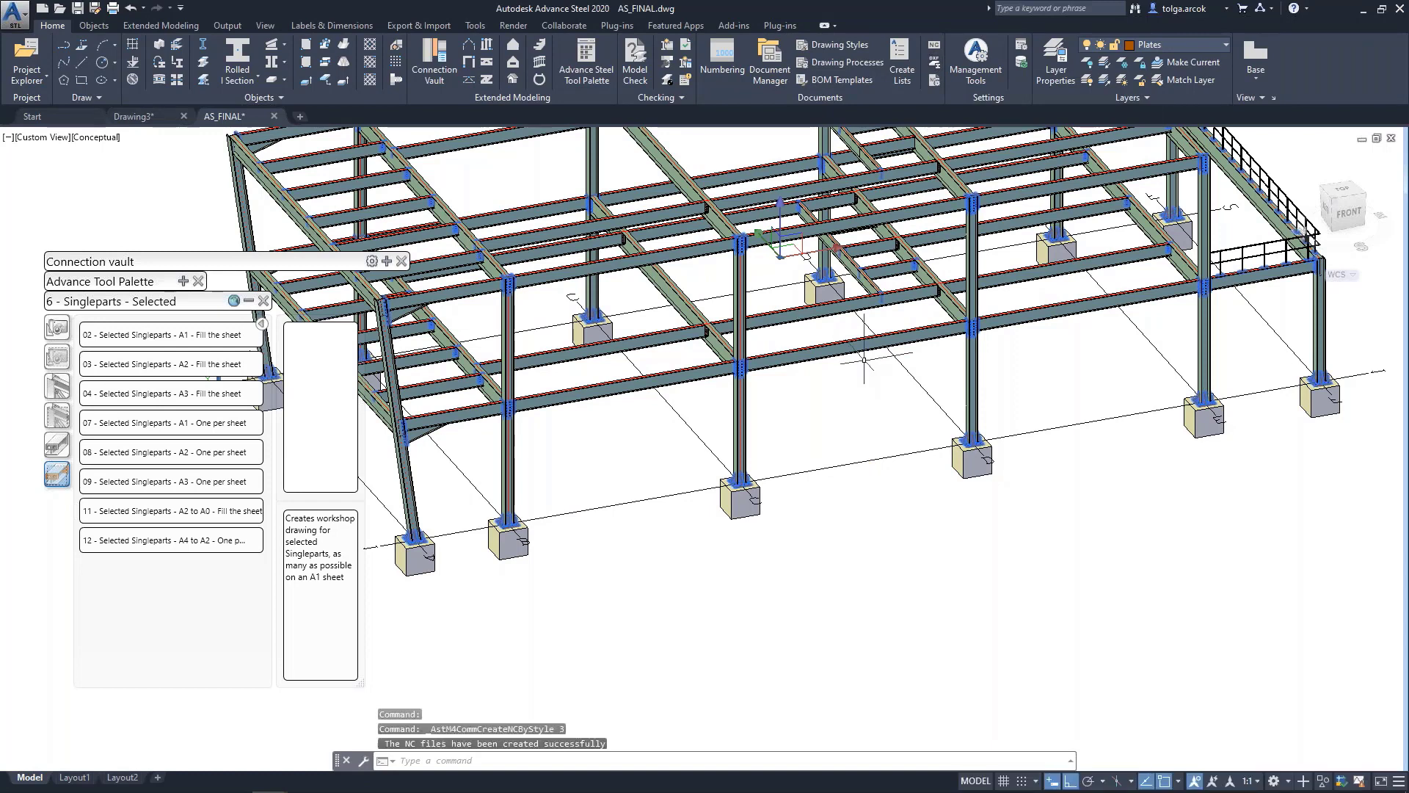
pyautogui.click(770, 62)
pyautogui.click(452, 299)
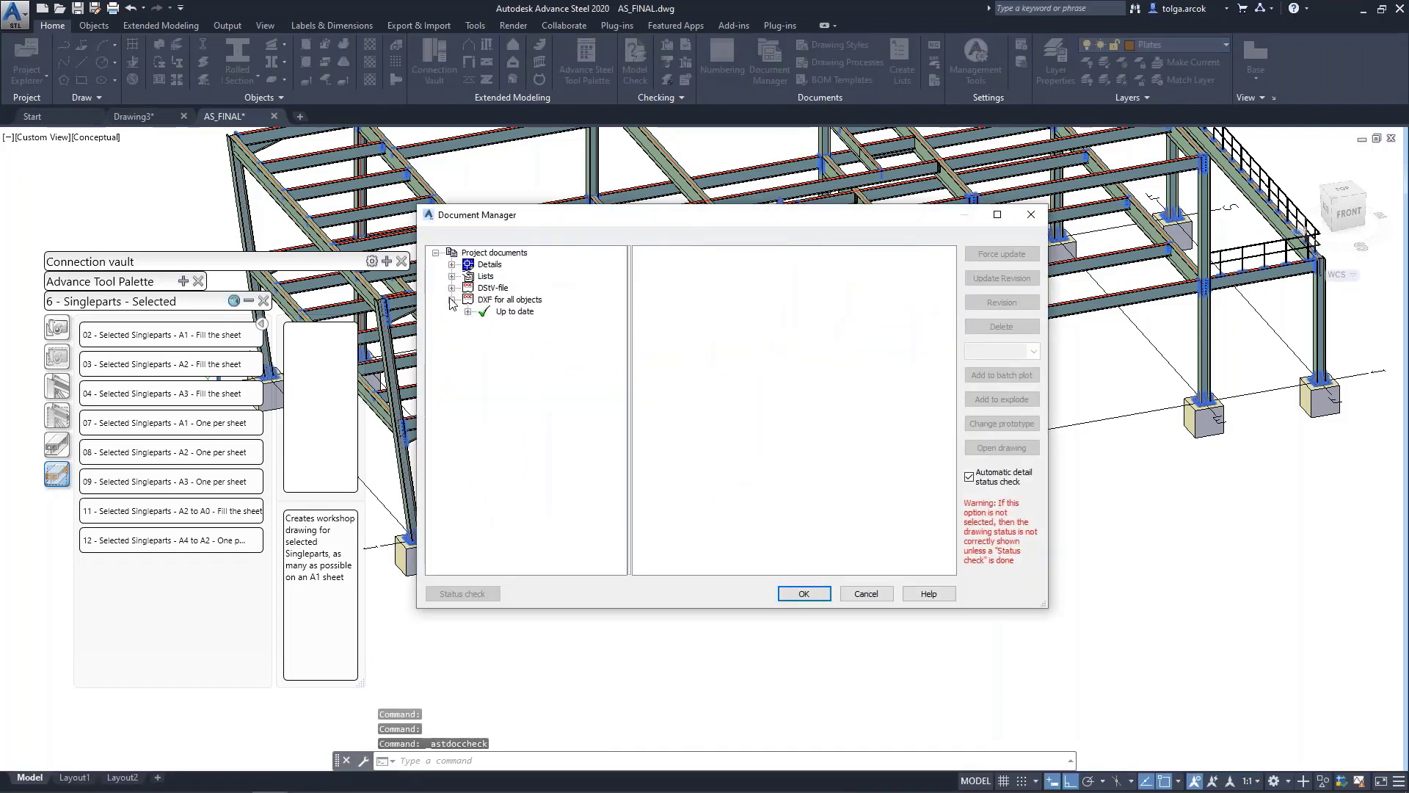
pyautogui.click(467, 312)
pyautogui.click(532, 322)
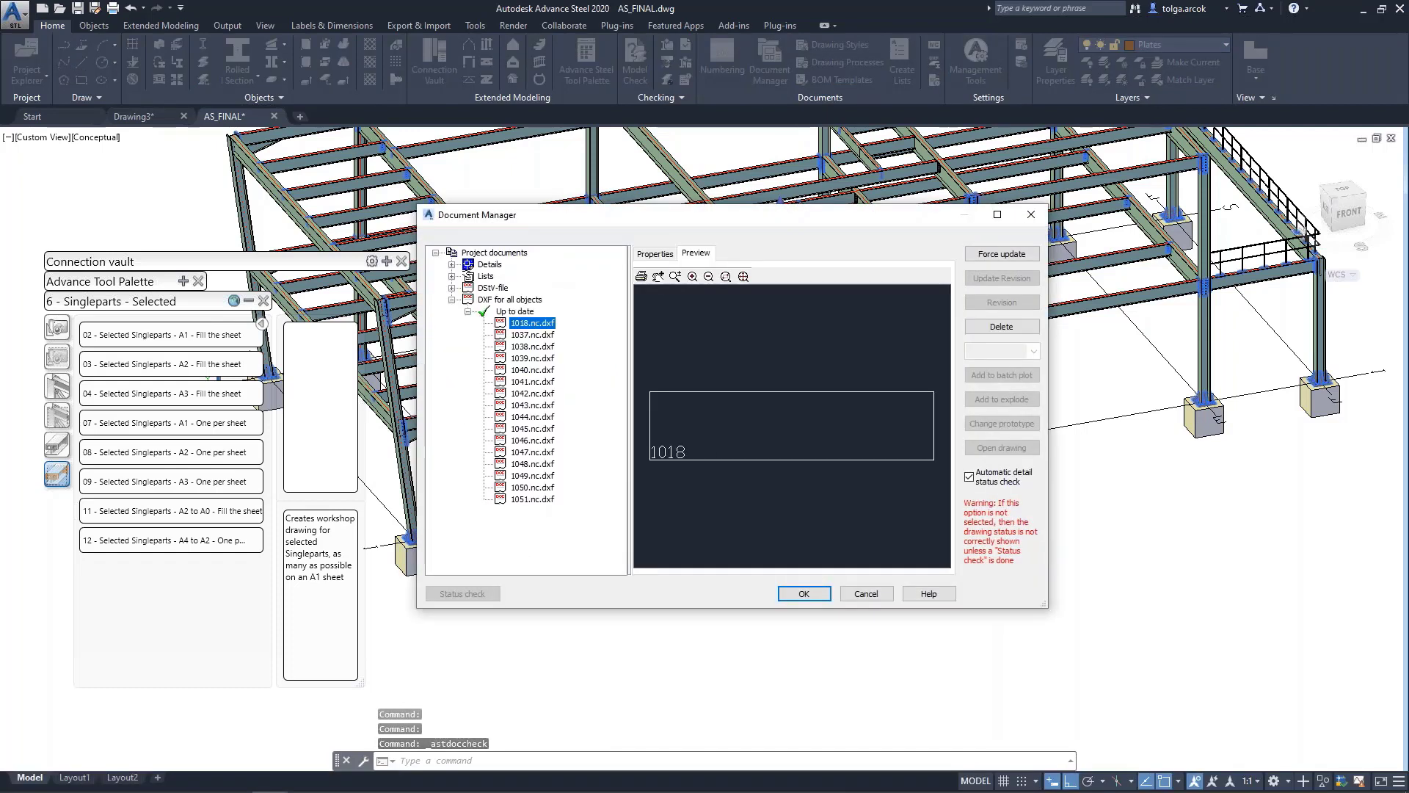
pyautogui.click(532, 335)
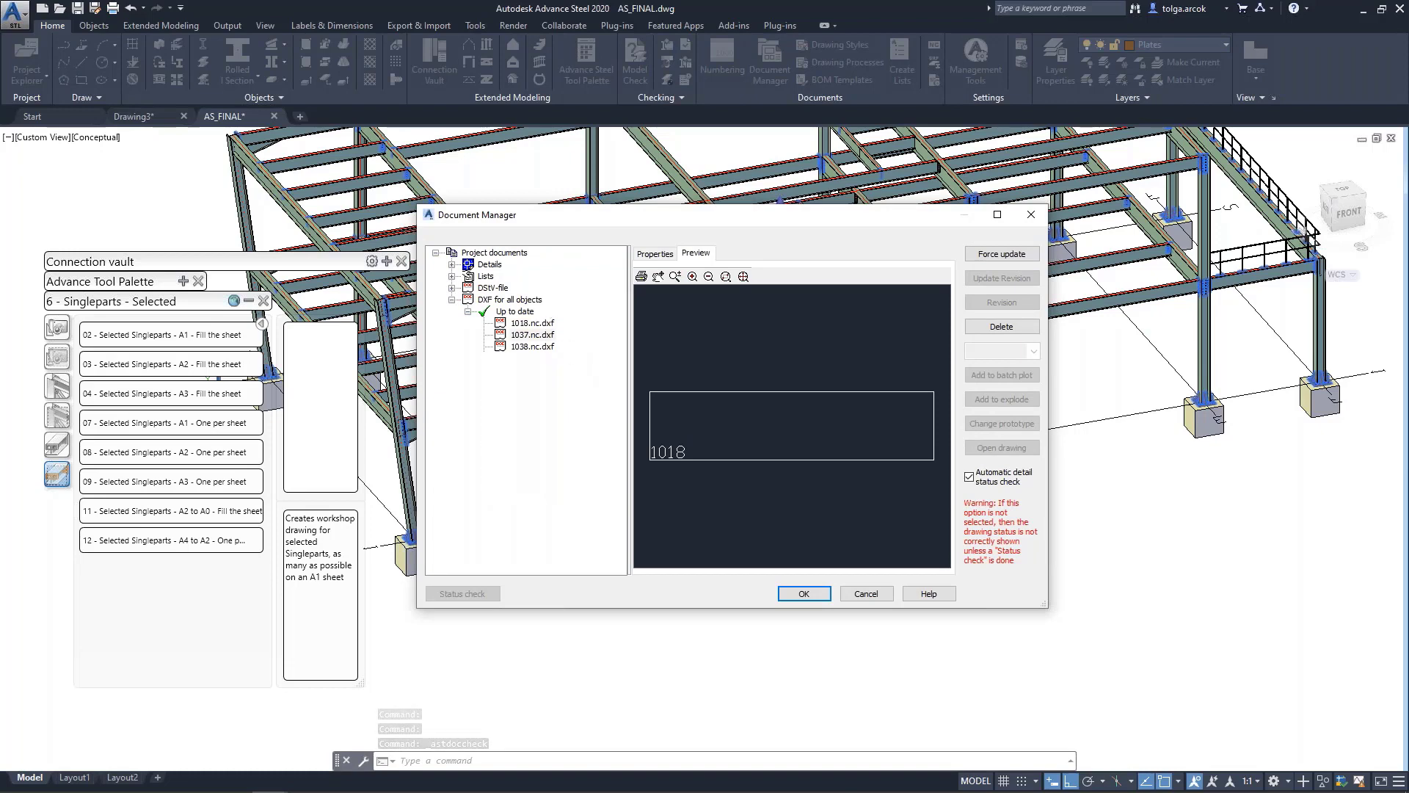
pyautogui.click(541, 358)
pyautogui.click(538, 370)
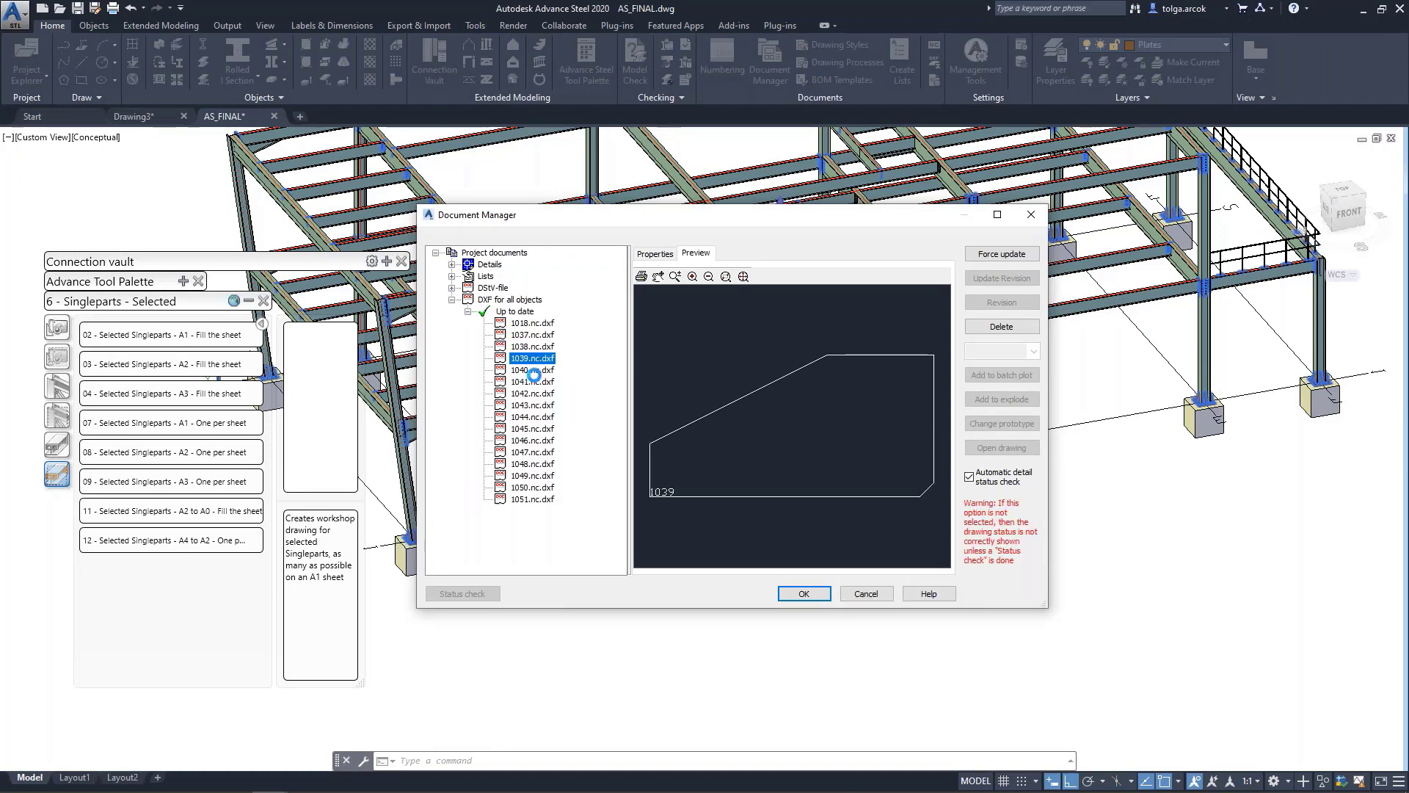
pyautogui.click(538, 396)
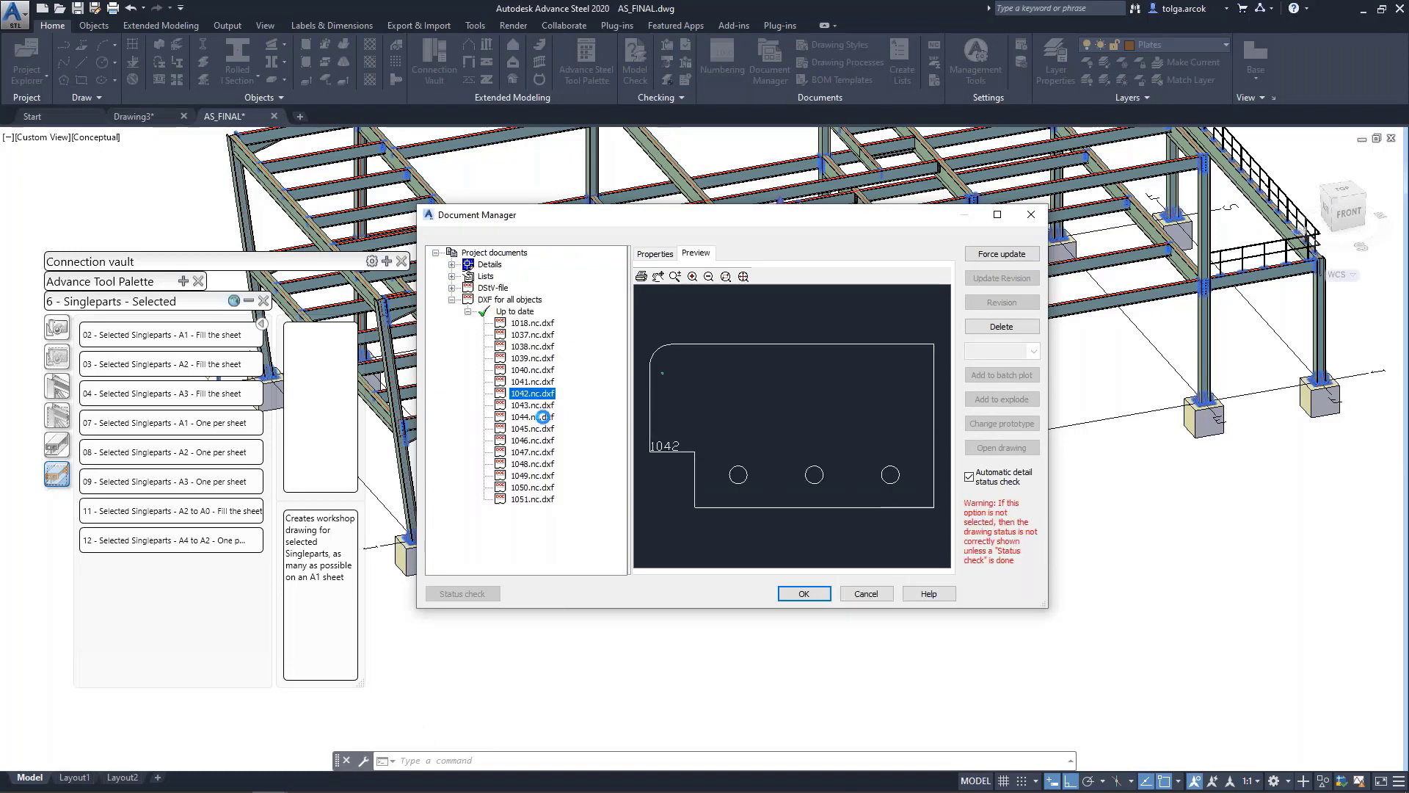
pyautogui.click(536, 475)
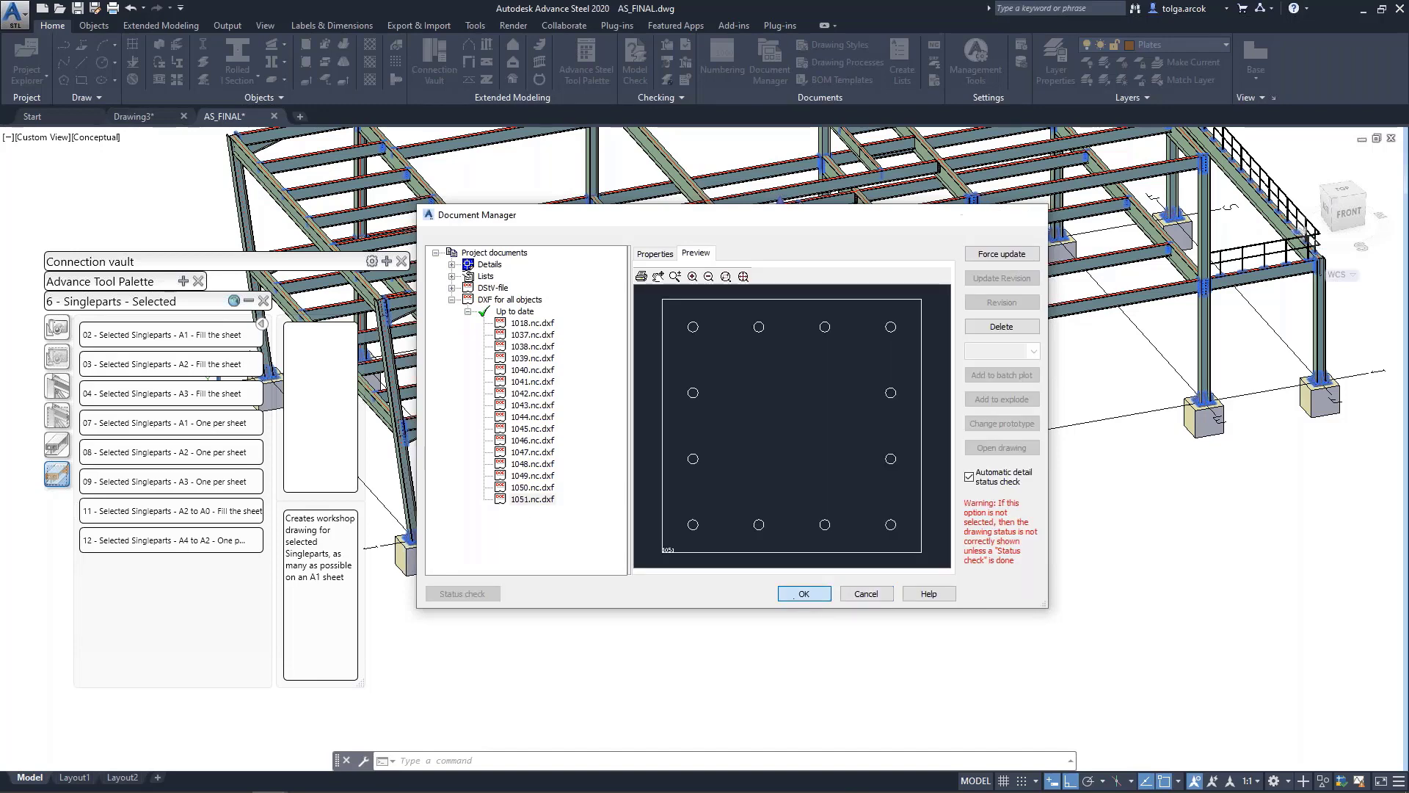
pyautogui.click(805, 594)
pyautogui.scroll(-2, 877, 486)
pyautogui.scroll(-3, 884, 484)
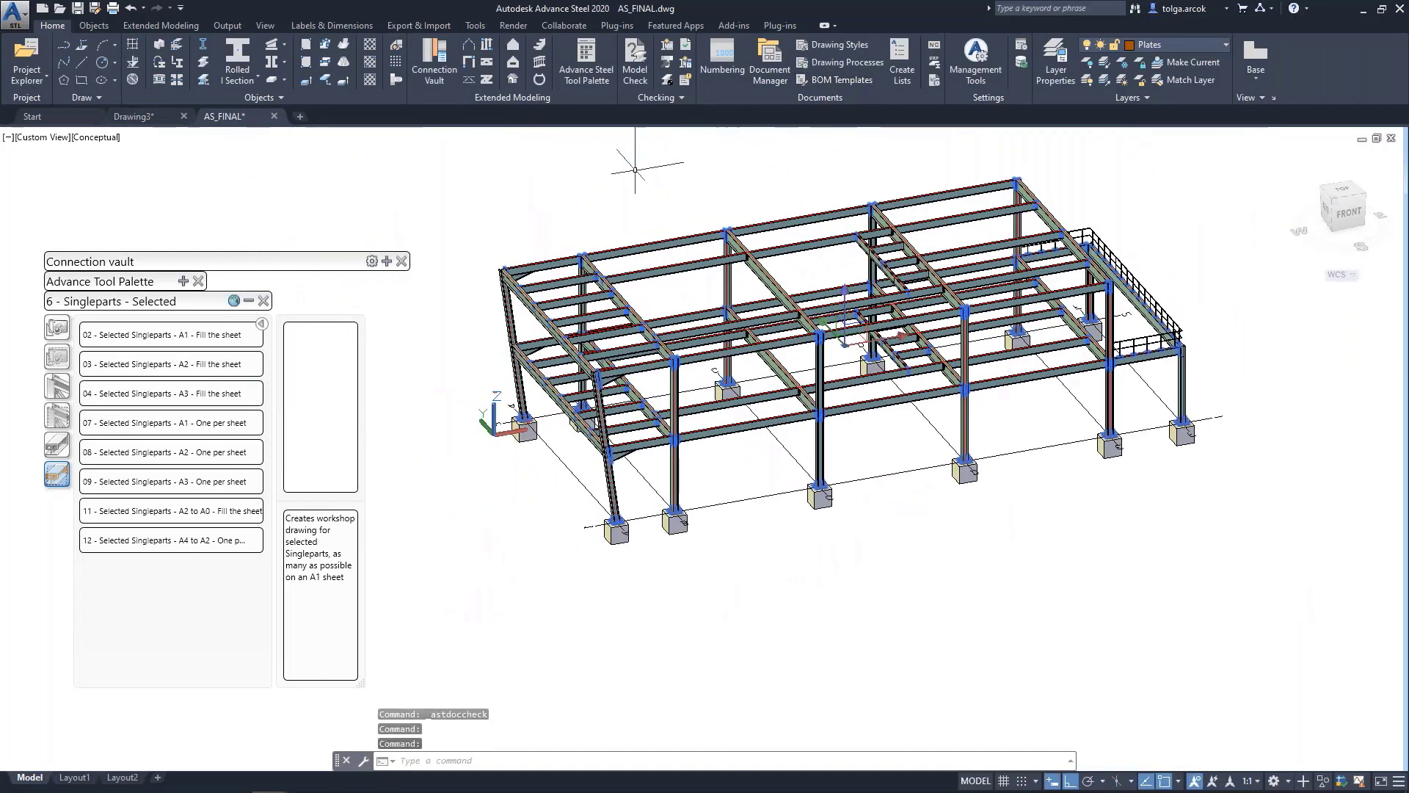
# Dock the BOM Templates palette under drawing processes and generate the Assembly list report
pyautogui.click(249, 301)
pyautogui.click(841, 79)
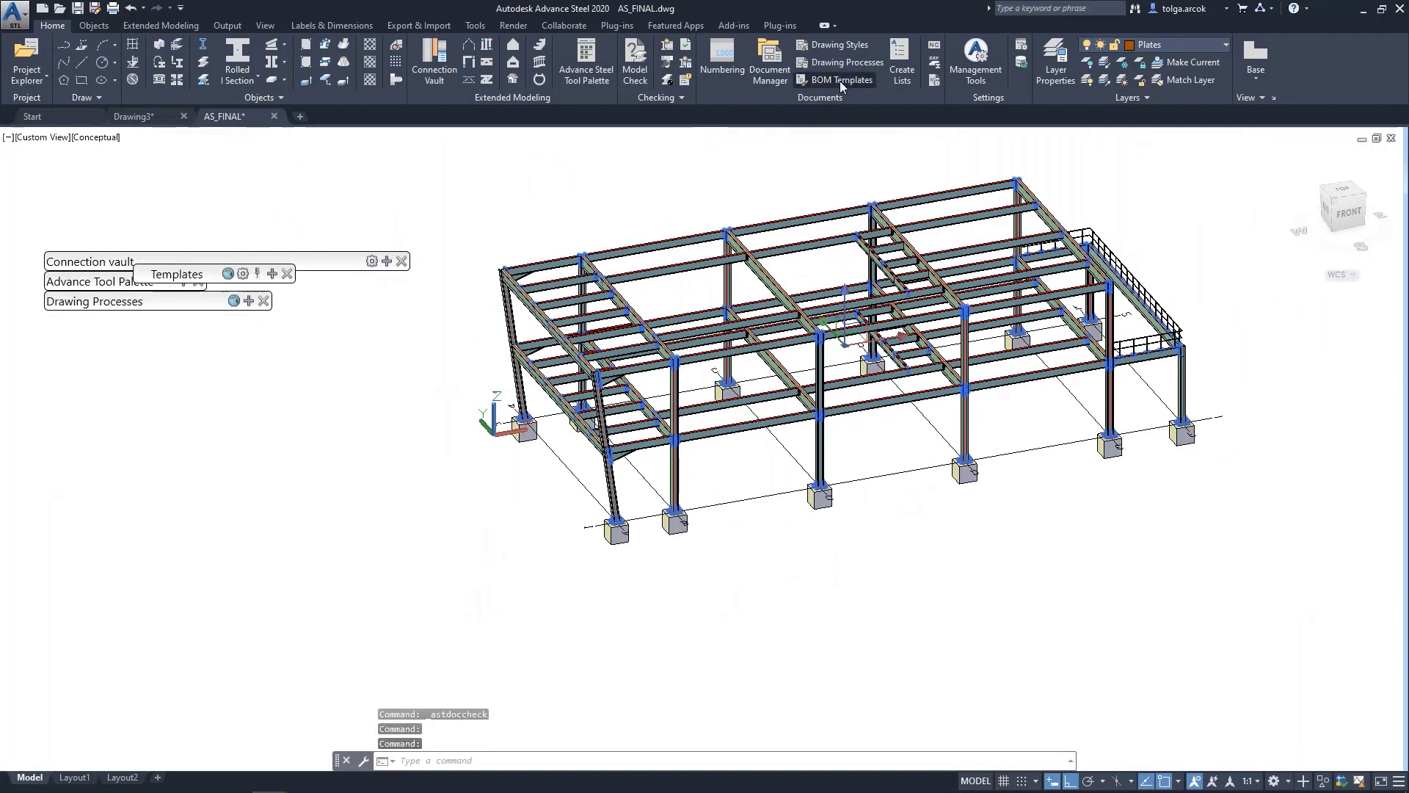
pyautogui.moveTo(198, 273); pyautogui.dragTo(130, 332)
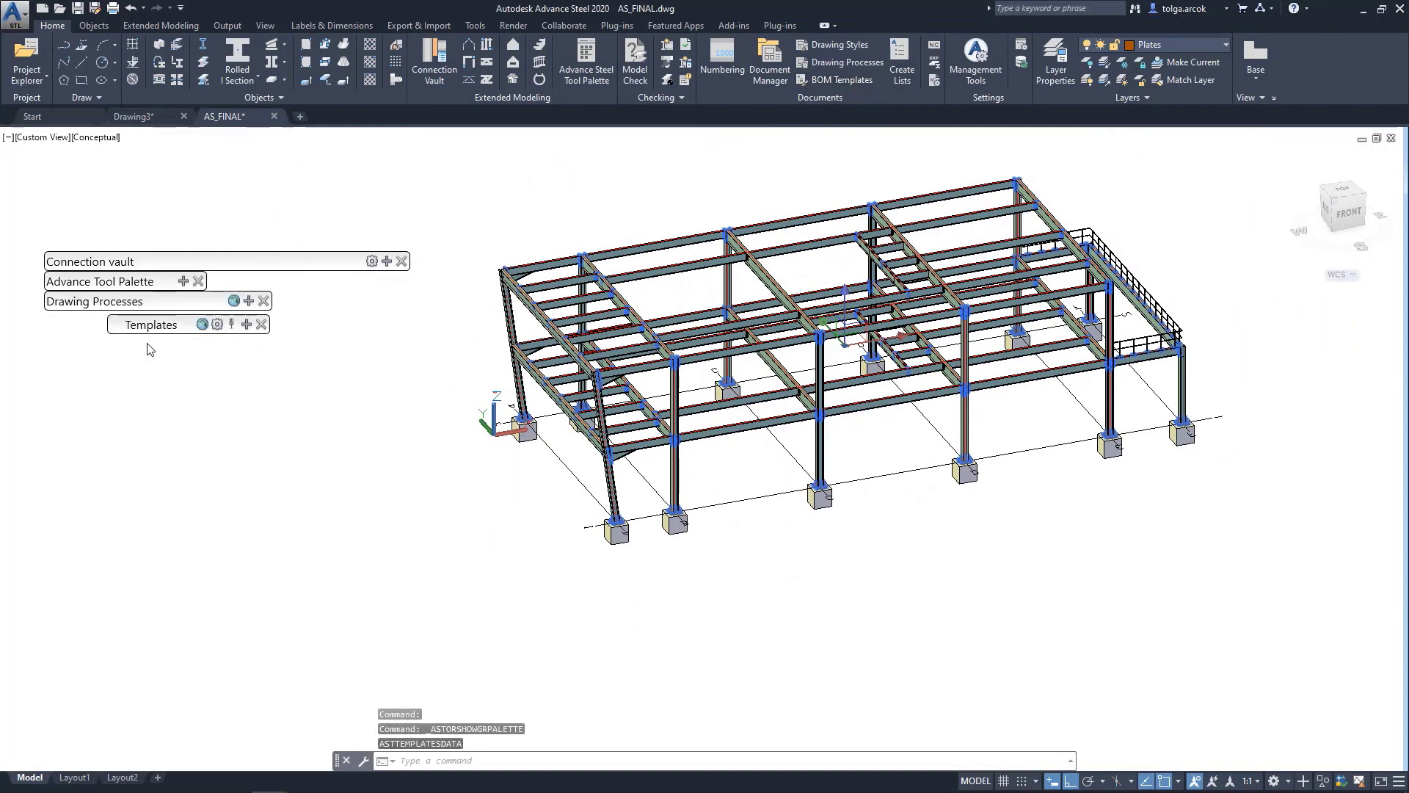
pyautogui.click(249, 321)
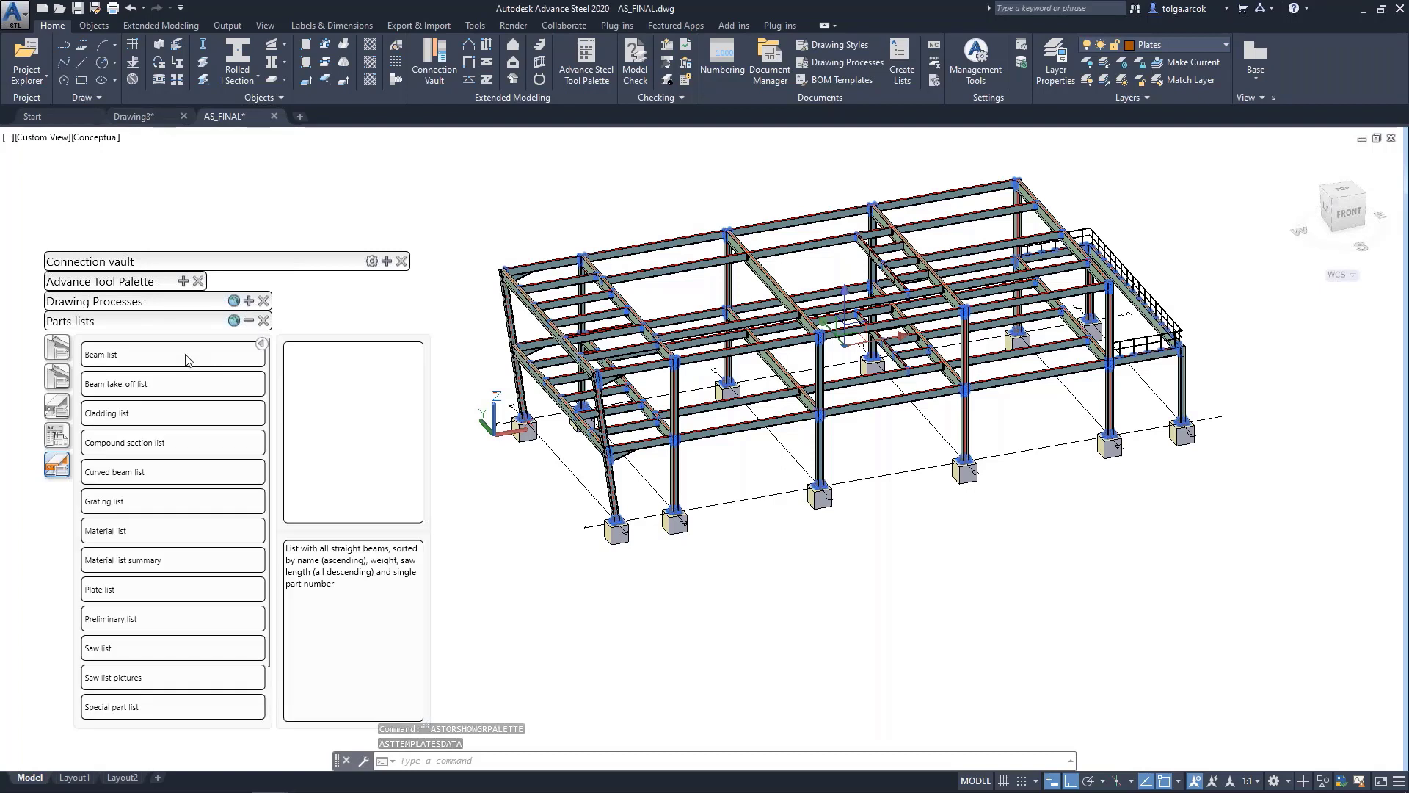
pyautogui.click(56, 346)
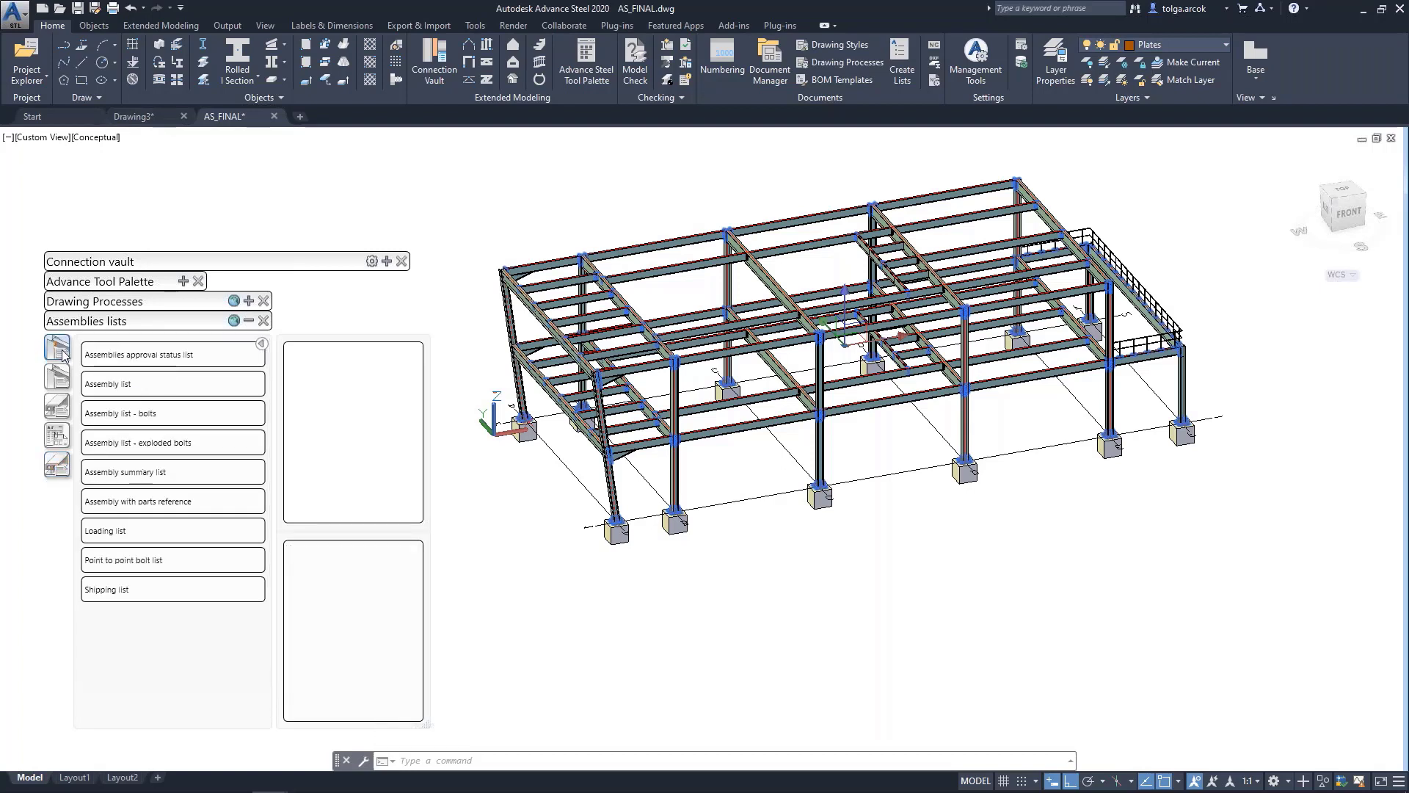
pyautogui.click(135, 385)
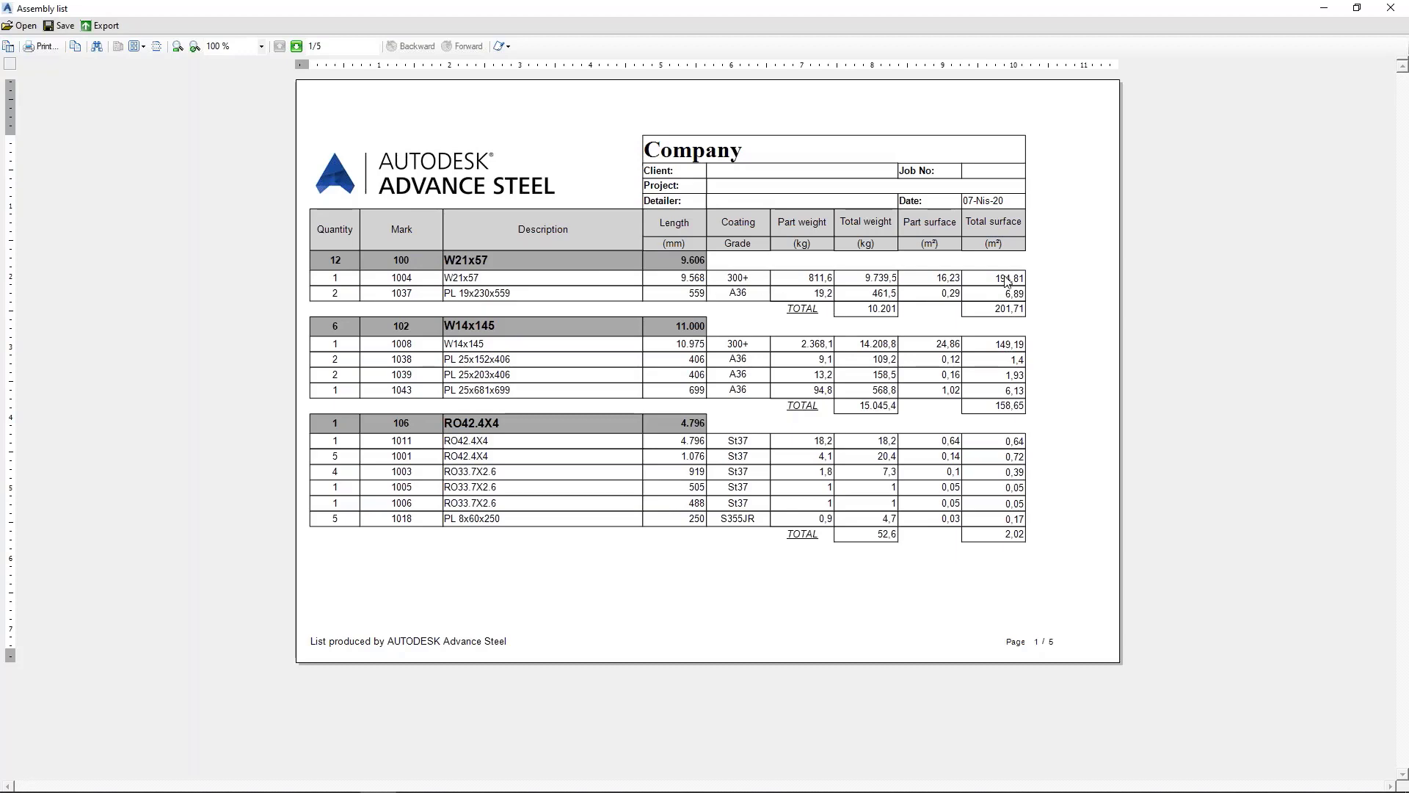
pyautogui.click(296, 47)
pyautogui.click(296, 47)
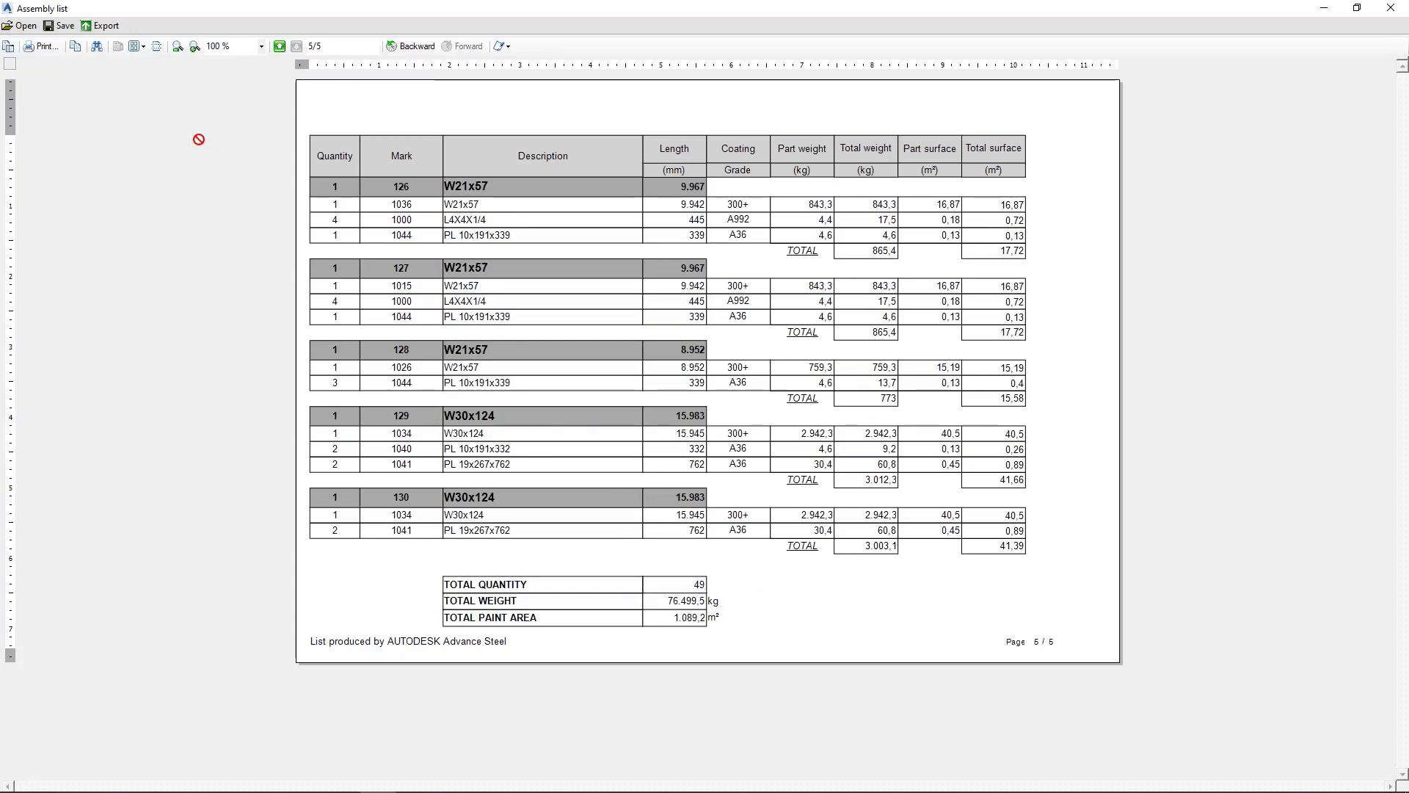
pyautogui.click(1389, 11)
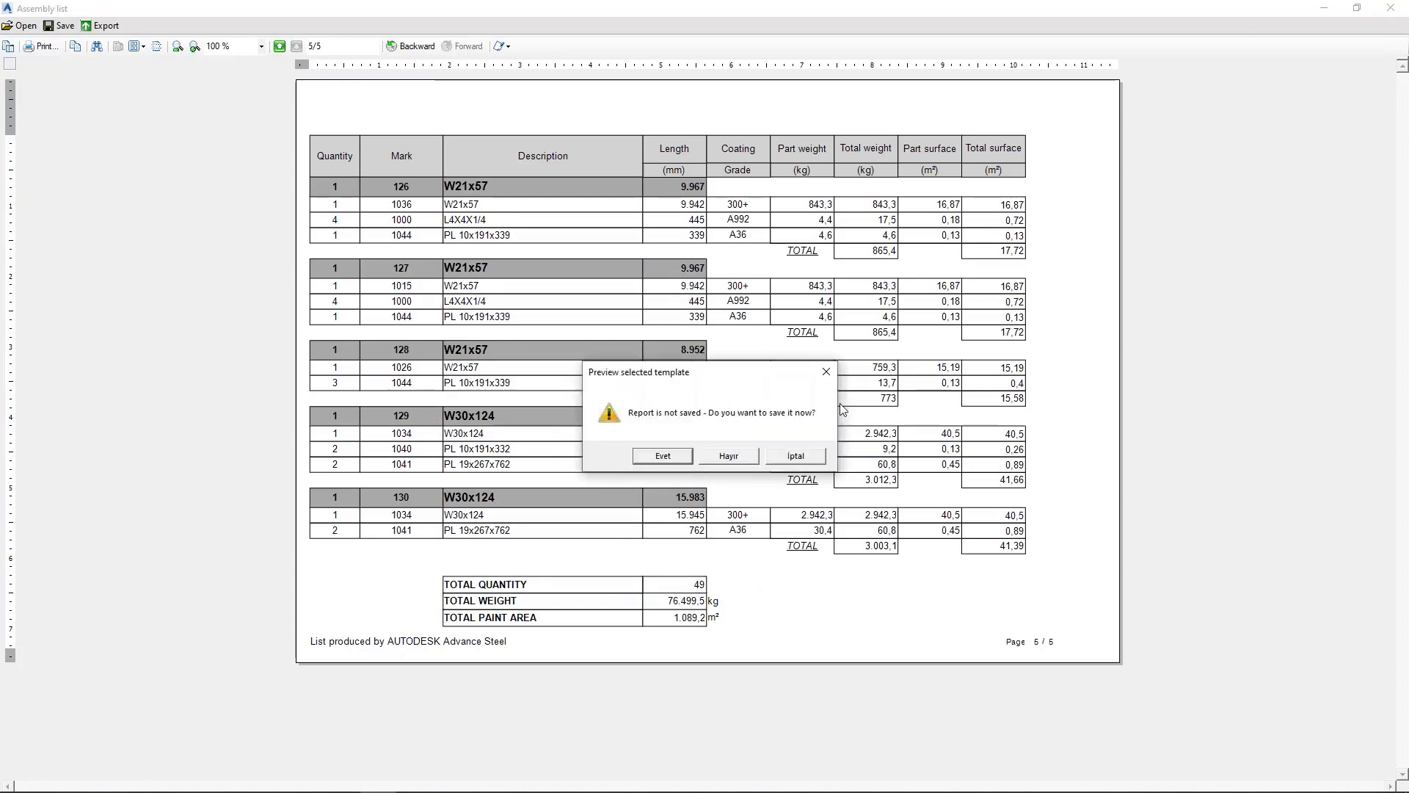
pyautogui.click(728, 457)
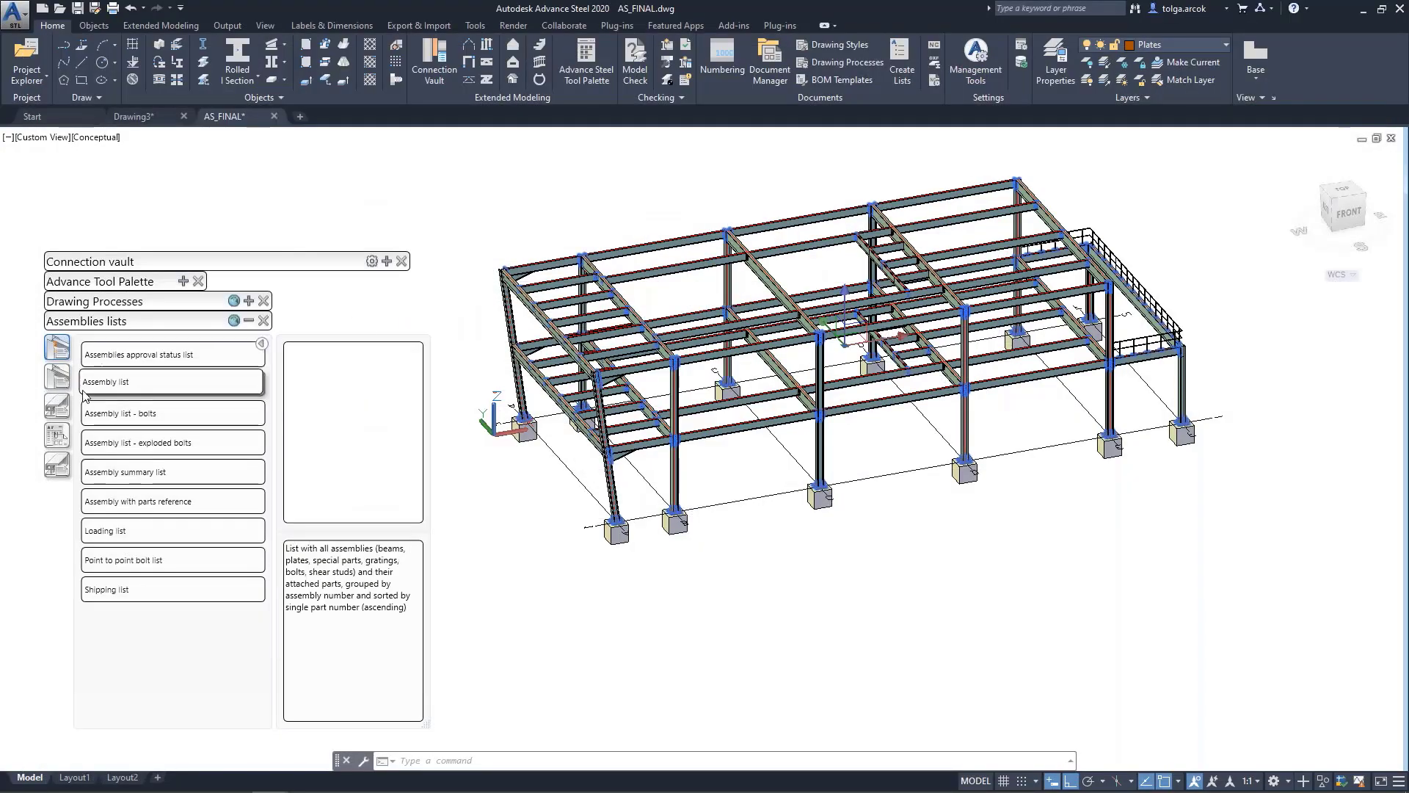
# Generate the Bolt list report (648 bolts, 290,7 kg), then close it without saving
pyautogui.click(58, 376)
pyautogui.click(57, 407)
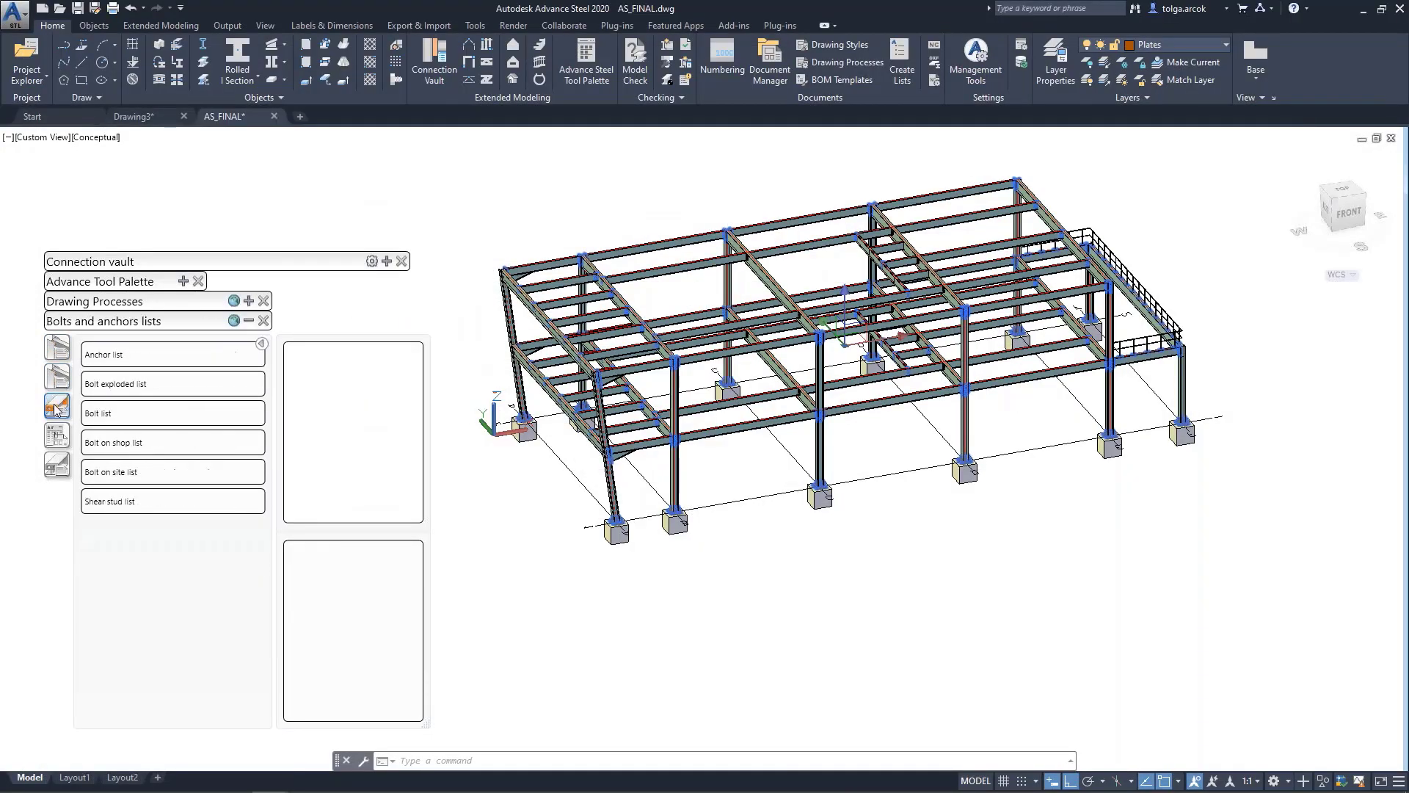
pyautogui.click(102, 413)
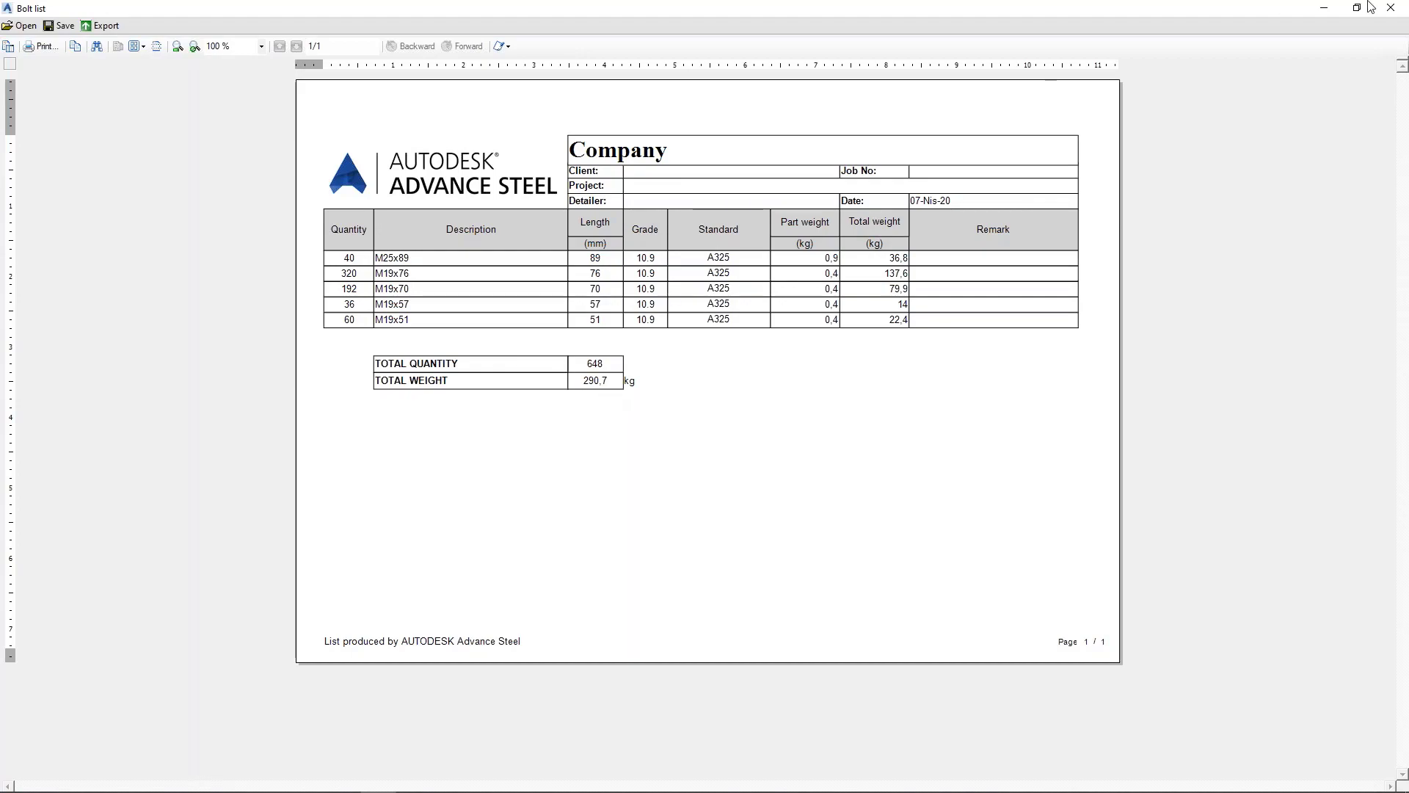
pyautogui.click(1391, 8)
pyautogui.click(733, 457)
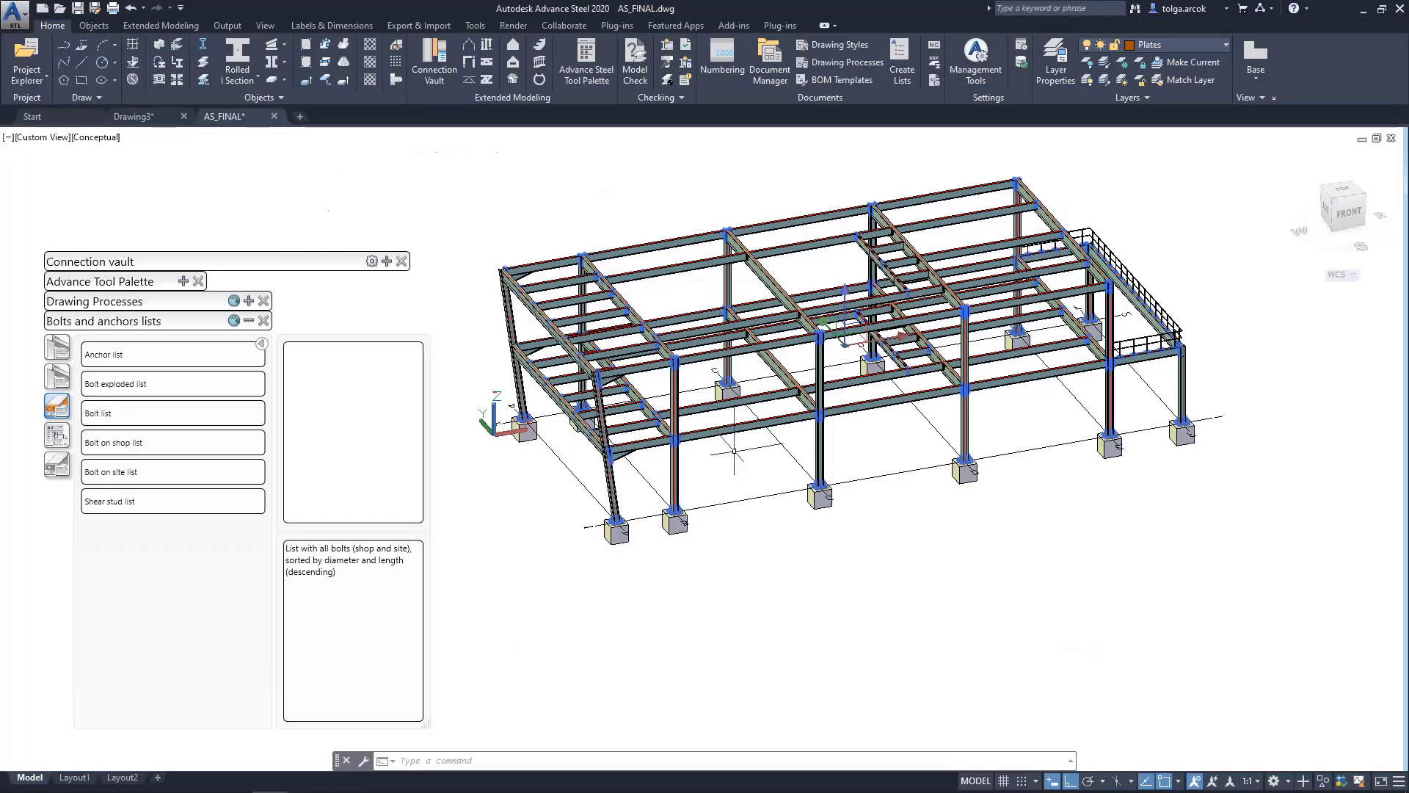
pyautogui.click(58, 437)
# Generate the Saw list pictures report, page through to 4/4, and close it unsaved
pyautogui.click(58, 465)
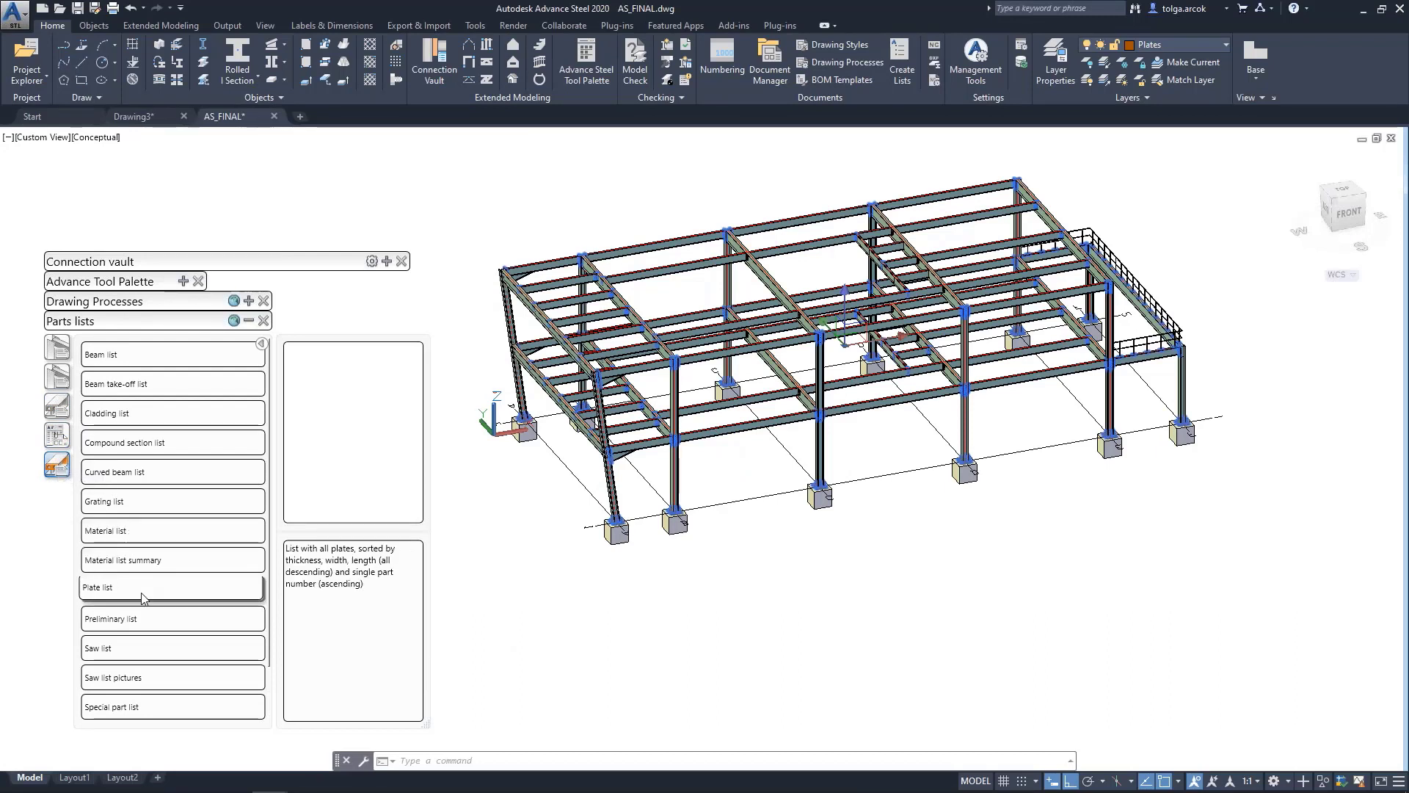
pyautogui.click(115, 674)
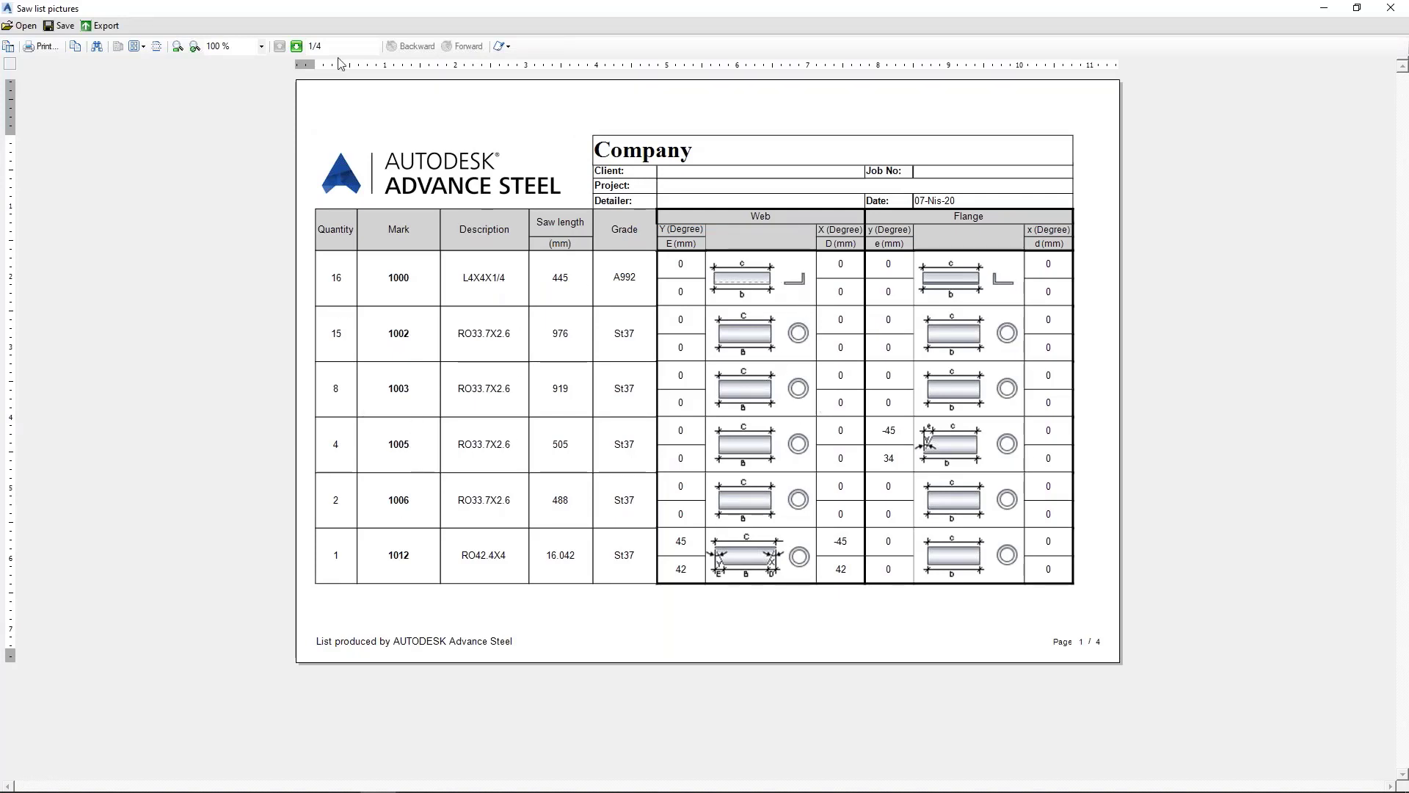
pyautogui.click(298, 49)
pyautogui.click(298, 50)
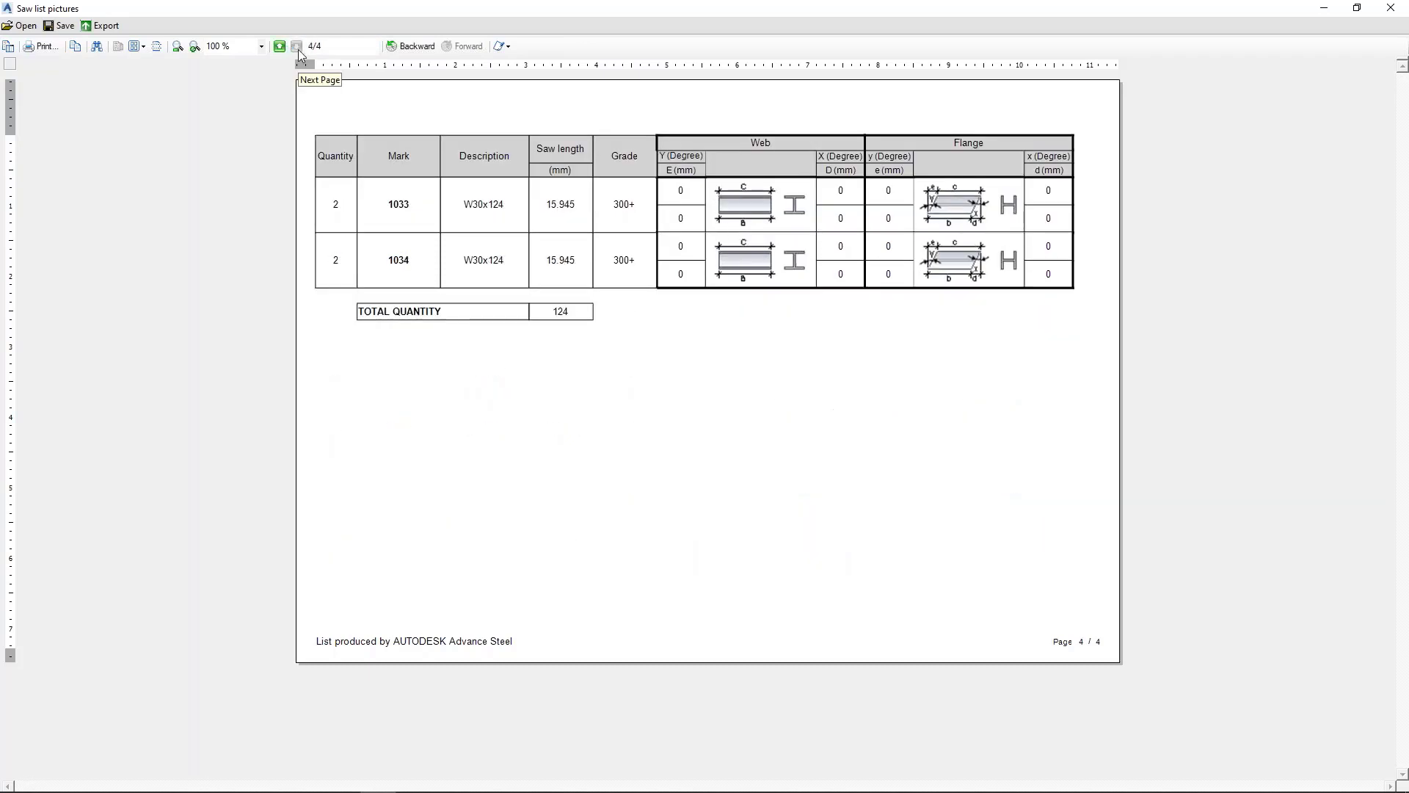
pyautogui.click(1391, 8)
pyautogui.click(729, 455)
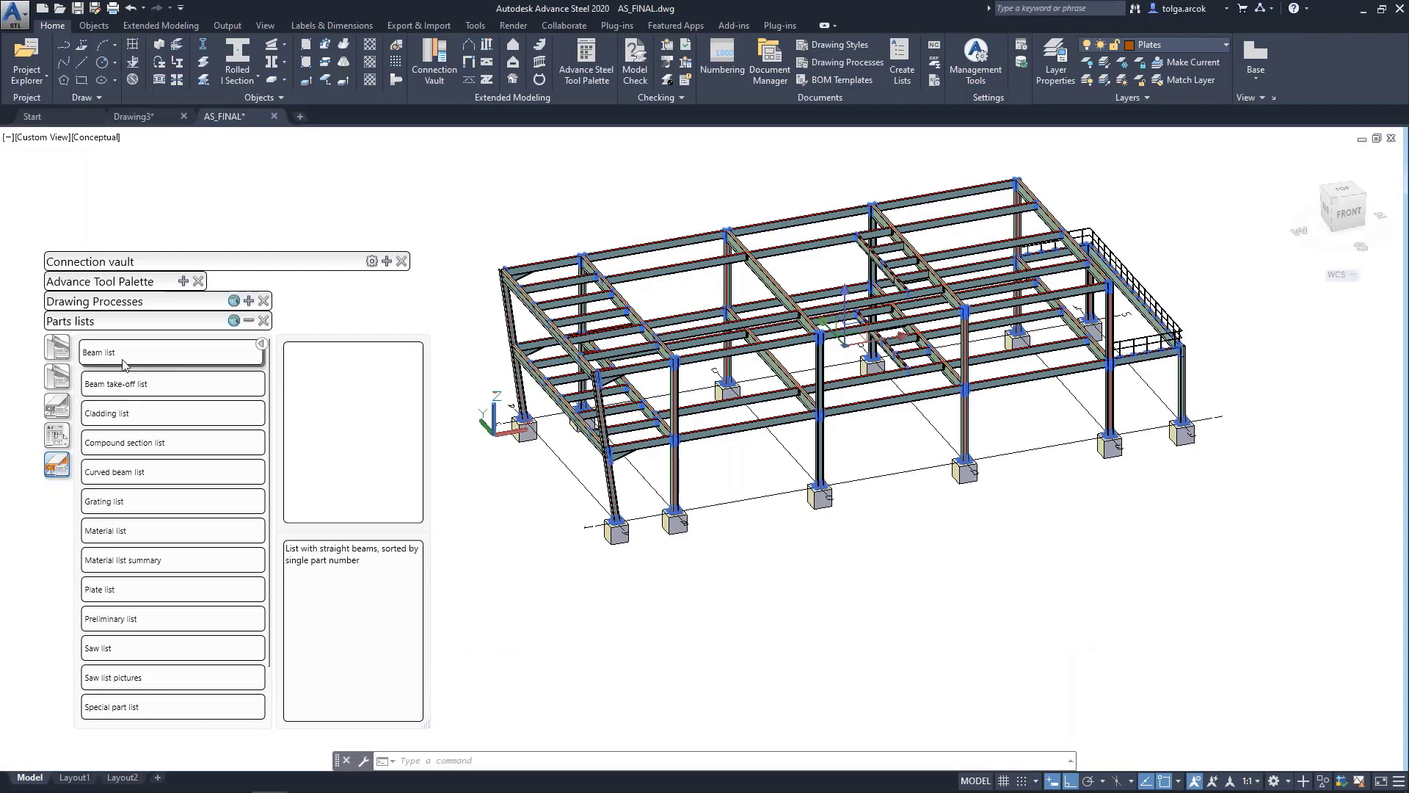
pyautogui.click(122, 354)
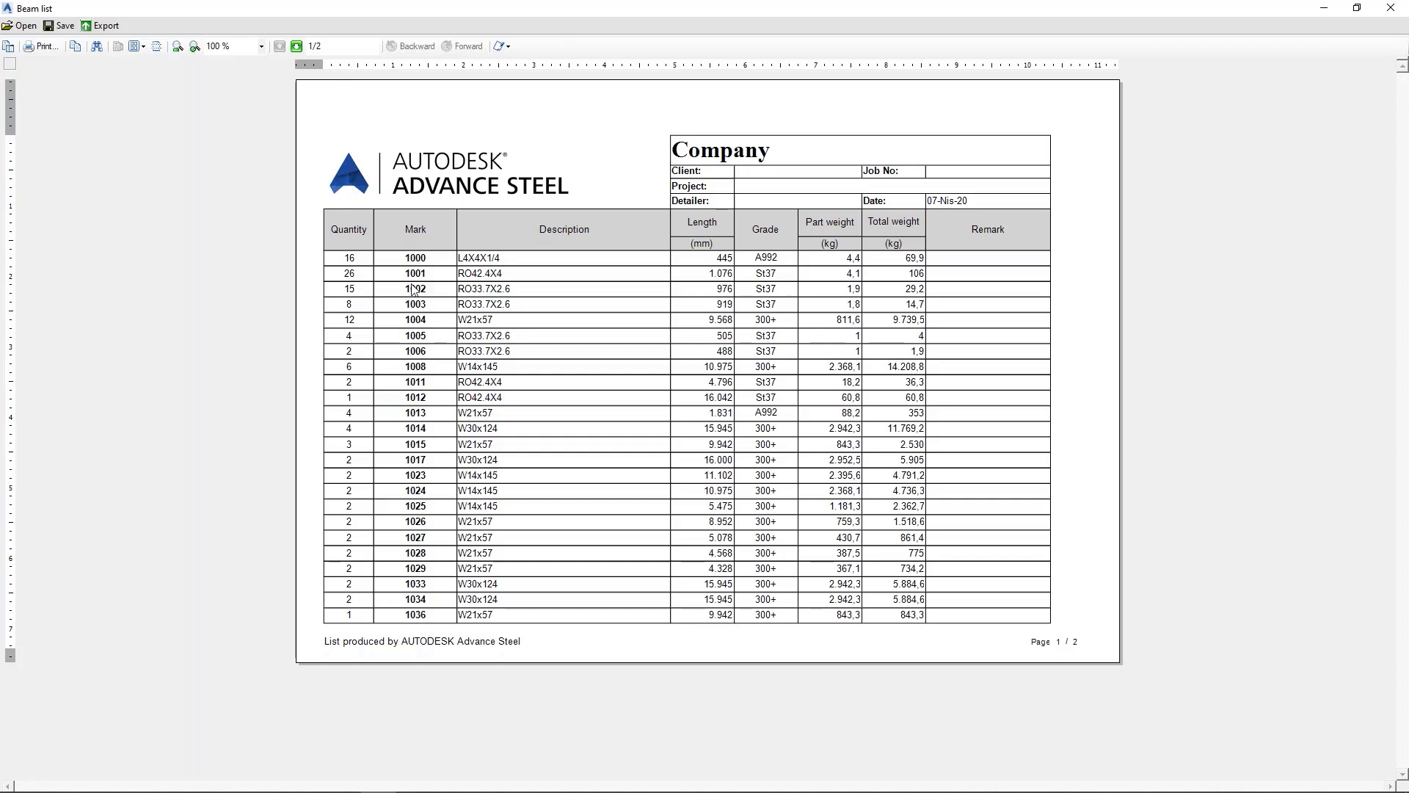
pyautogui.click(296, 49)
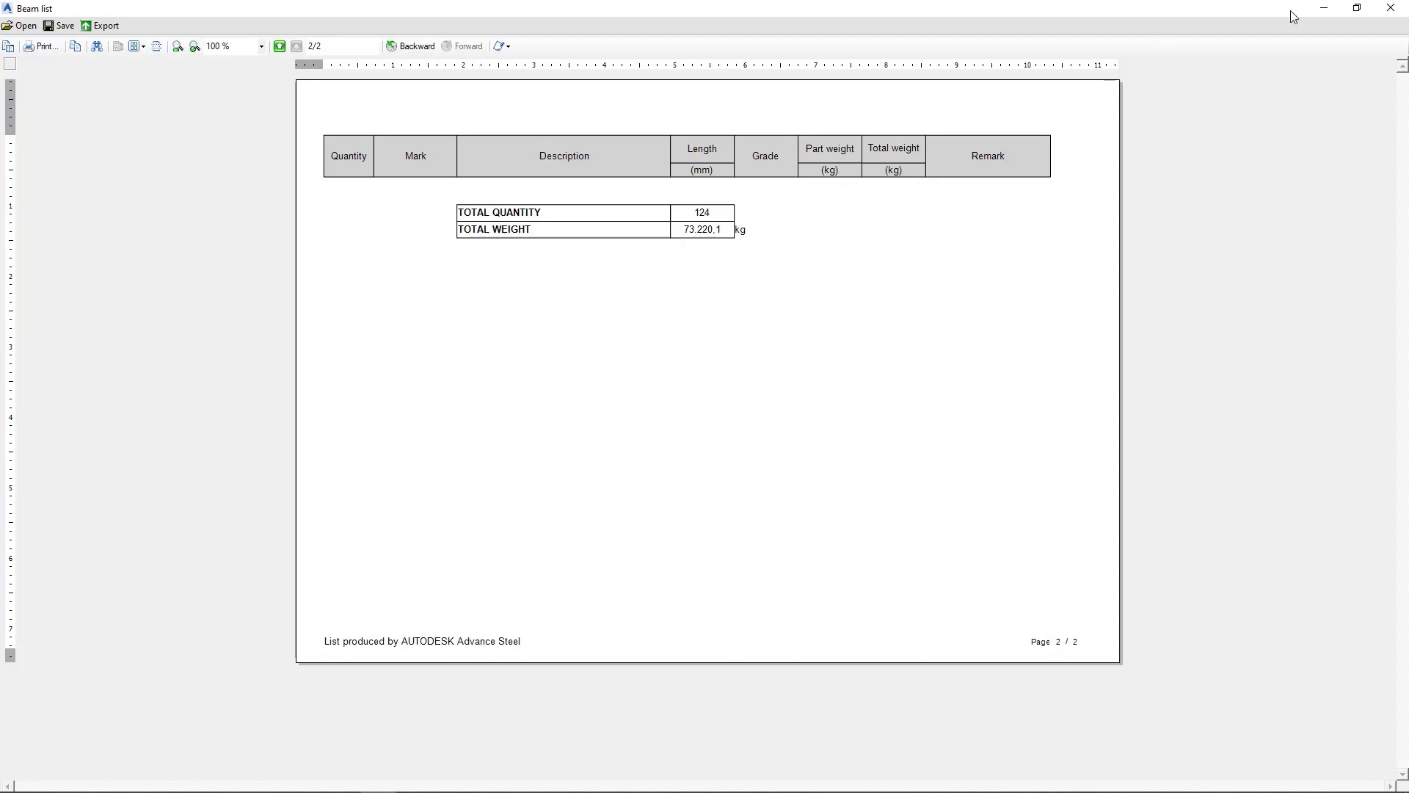
pyautogui.click(1389, 13)
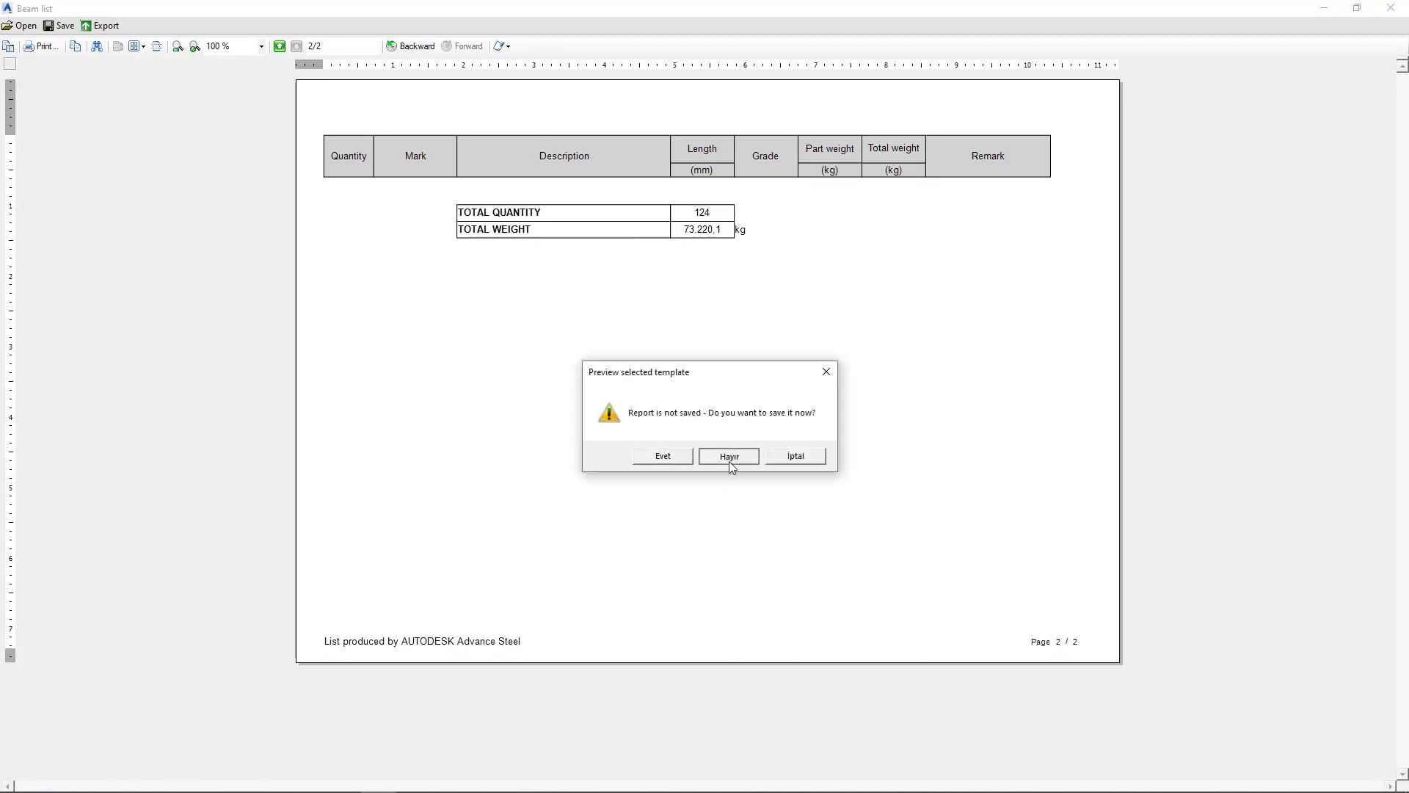
pyautogui.click(730, 456)
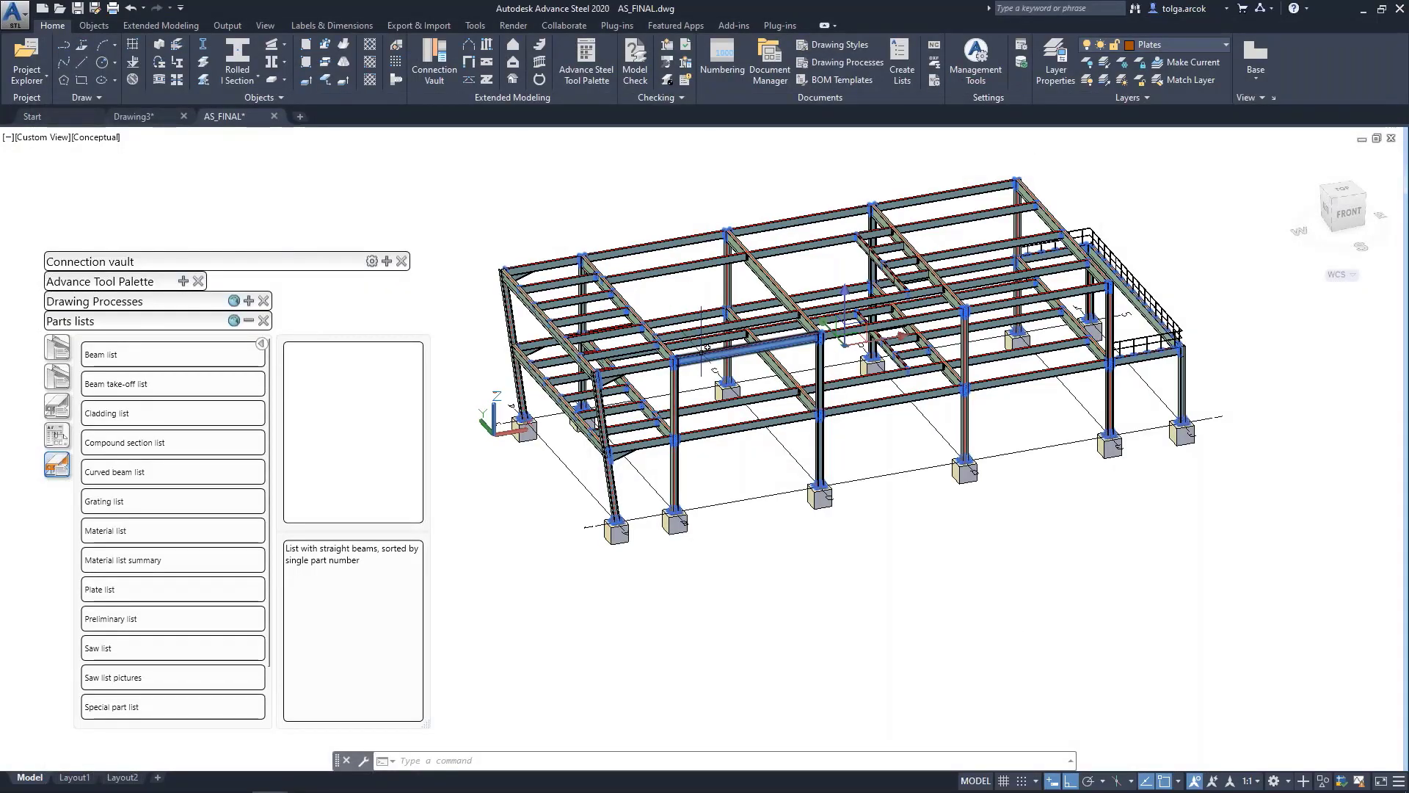
pyautogui.press('Escape')
pyautogui.press('Escape')
pyautogui.moveTo(739, 440)
pyautogui.keyDown('shift'); pyautogui.mouseDown(button='middle')
pyautogui.moveTo(828, 463)
pyautogui.moveTo(969, 411)
pyautogui.mouseUp(button='middle'); pyautogui.keyUp('shift')
pyautogui.scroll(5, 1059, 393)
pyautogui.scroll(5, 1059, 393)
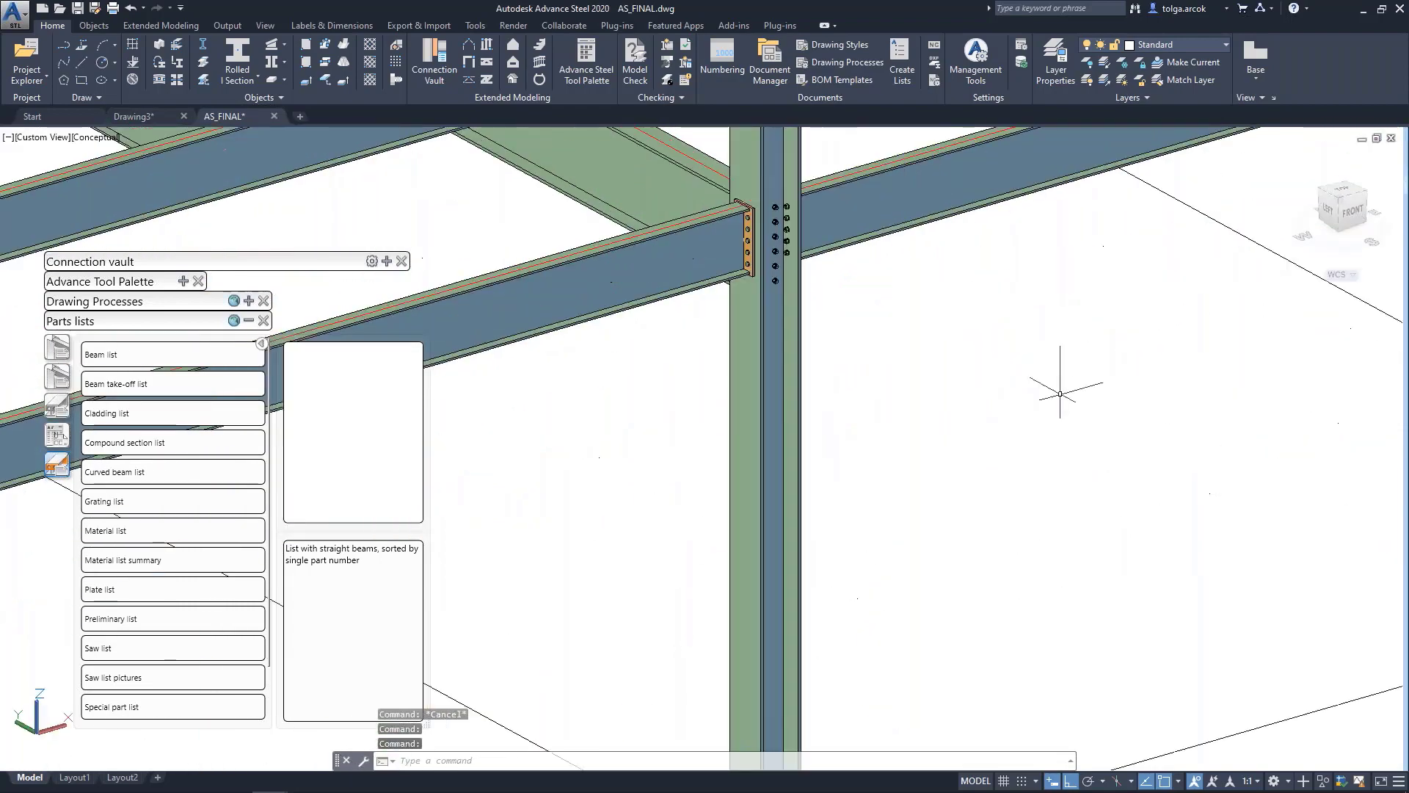
pyautogui.scroll(5, 737, 375)
pyautogui.click(249, 321)
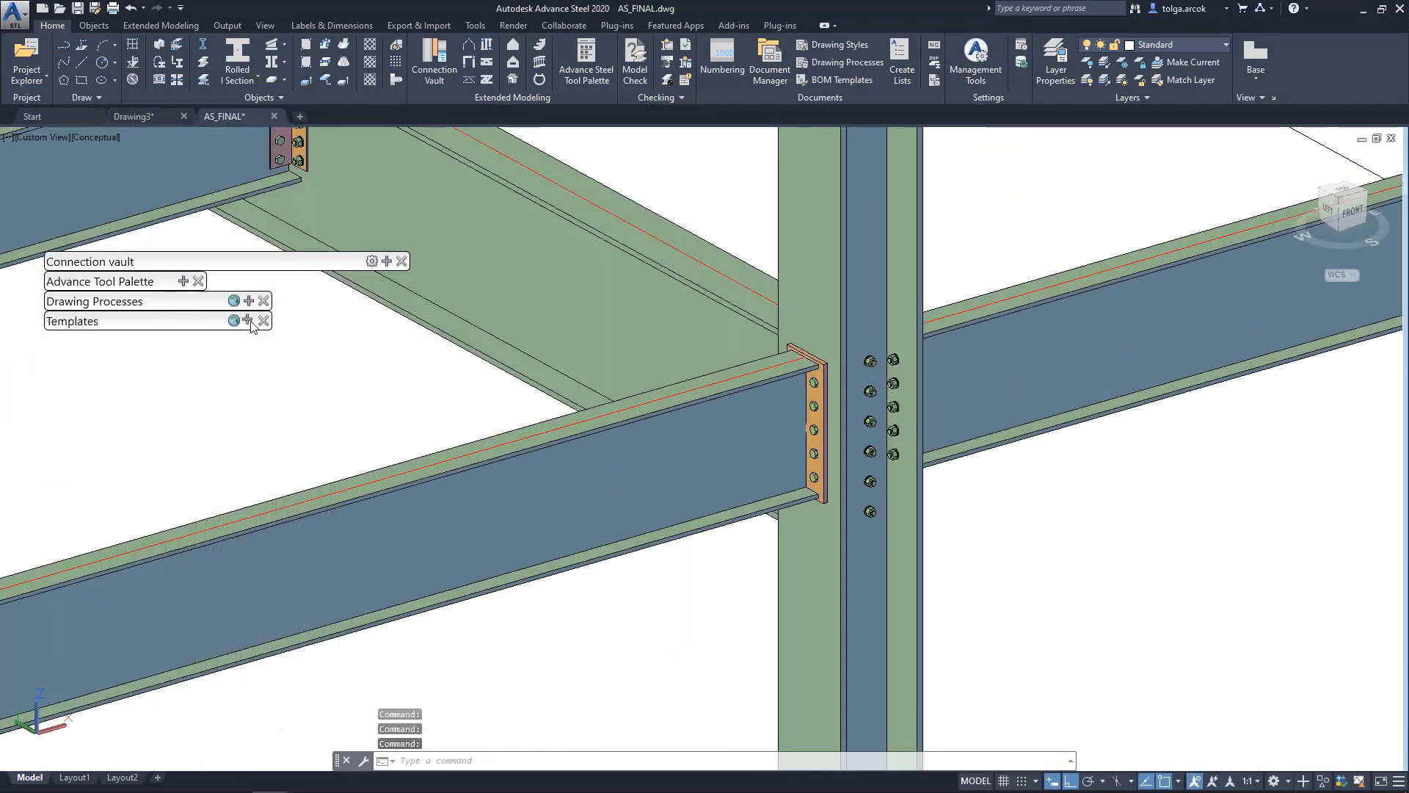
pyautogui.scroll(-5, 755, 352)
pyautogui.scroll(-5, 755, 352)
pyautogui.keyDown('shift'); pyautogui.rightClick(778, 373); pyautogui.keyUp('shift')
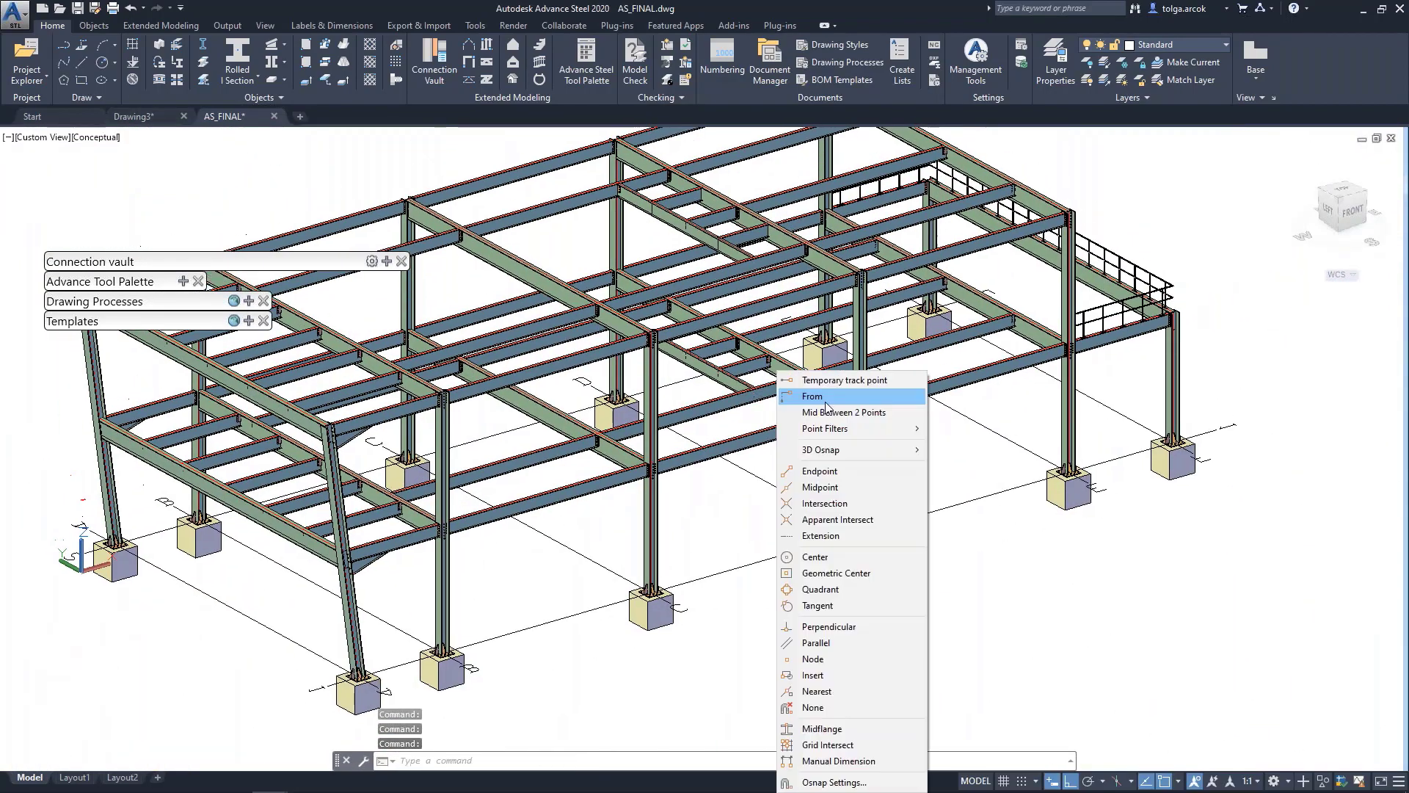
pyautogui.press('Escape')
pyautogui.scroll(3, 905, 433)
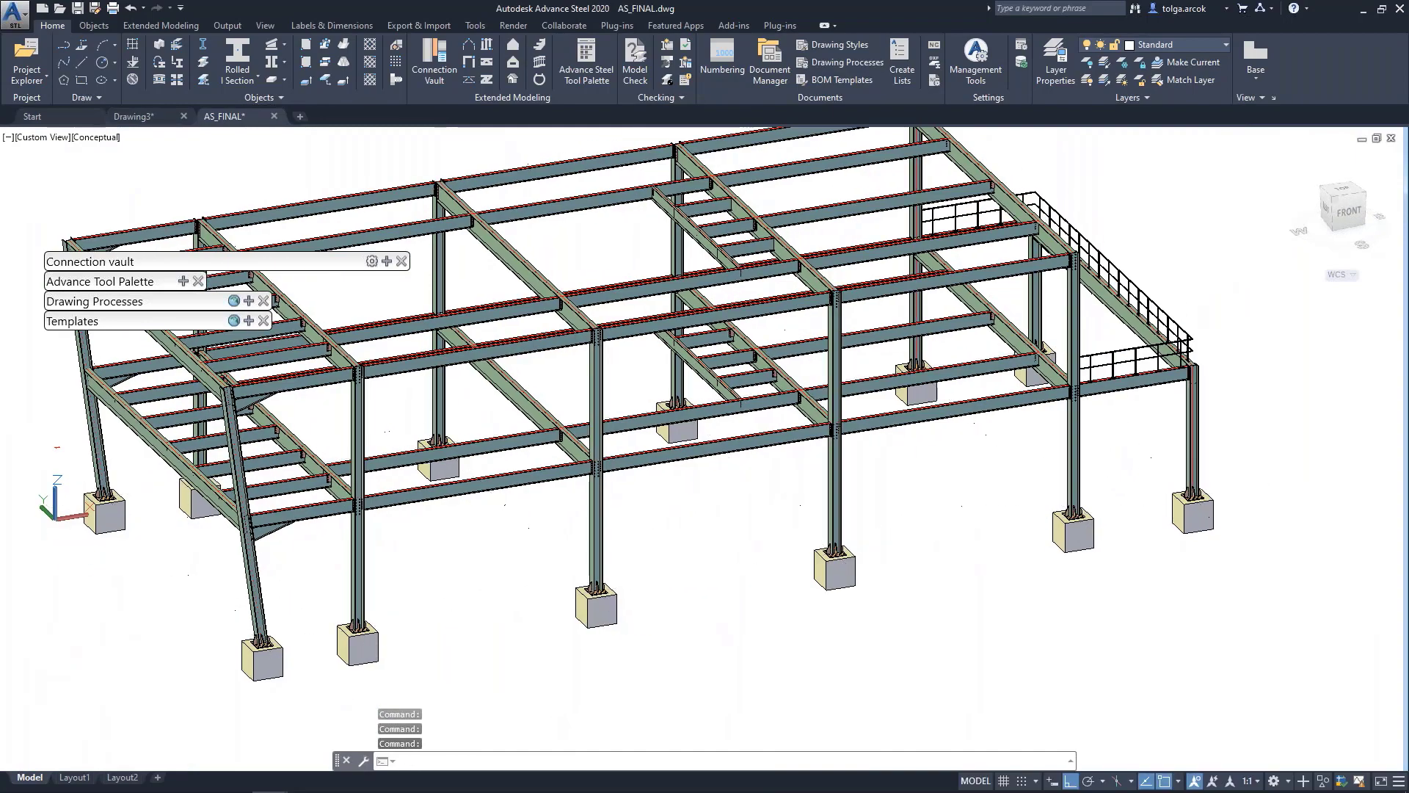
pyautogui.scroll(3, 905, 433)
pyautogui.scroll(-1, 837, 484)
pyautogui.scroll(-3, 836, 484)
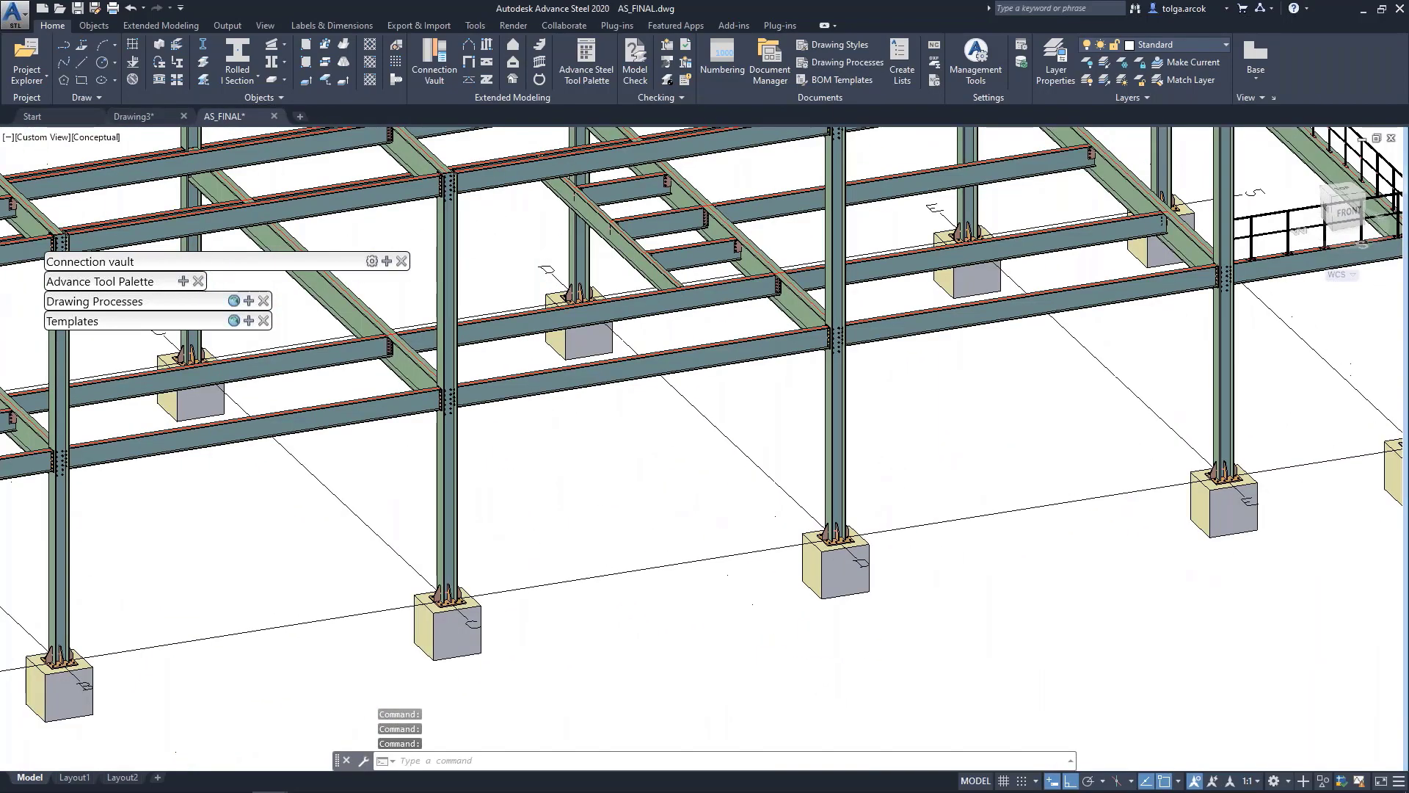
pyautogui.scroll(-2, 836, 484)
pyautogui.scroll(2, 1054, 351)
pyautogui.scroll(3, 1055, 351)
pyautogui.scroll(-3, 1064, 397)
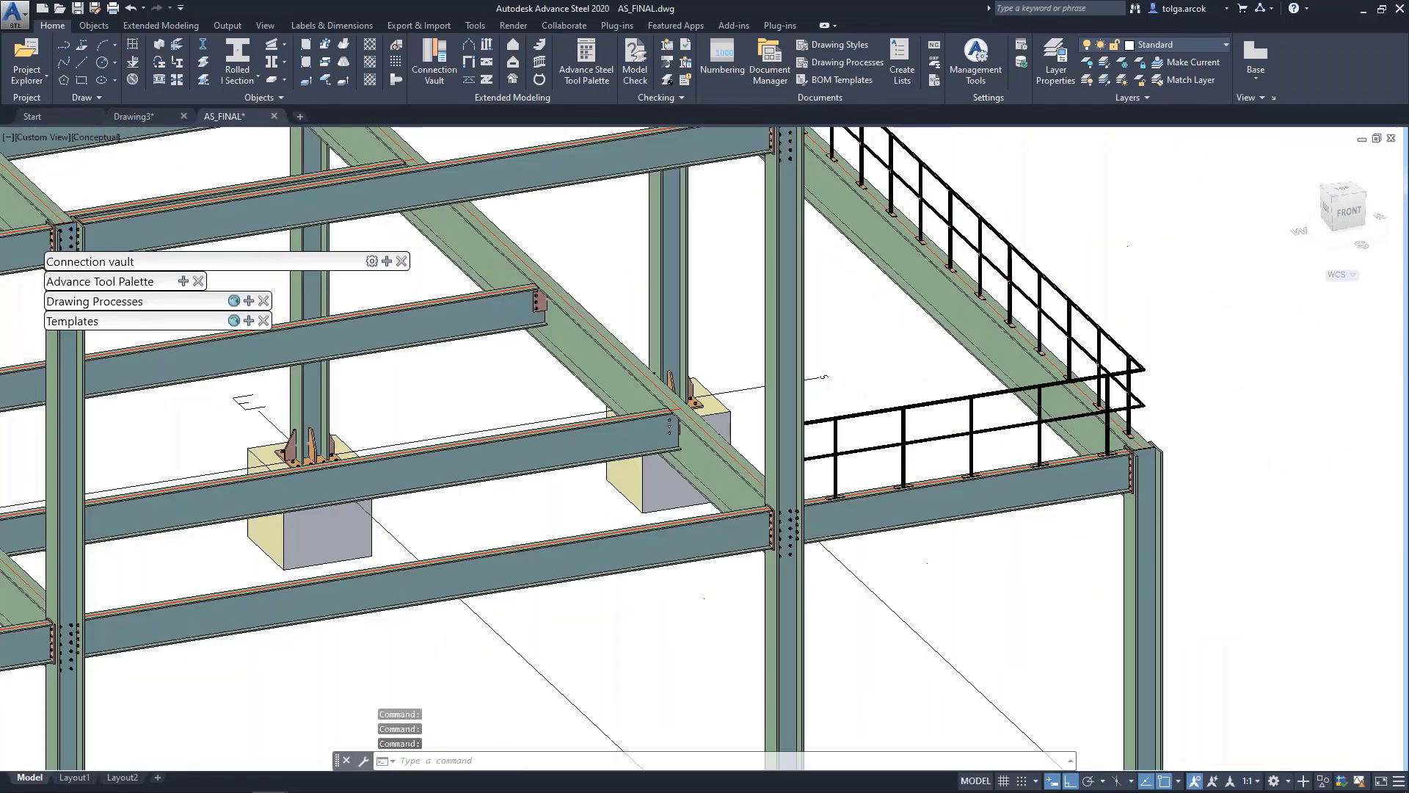
pyautogui.scroll(-3, 1056, 410)
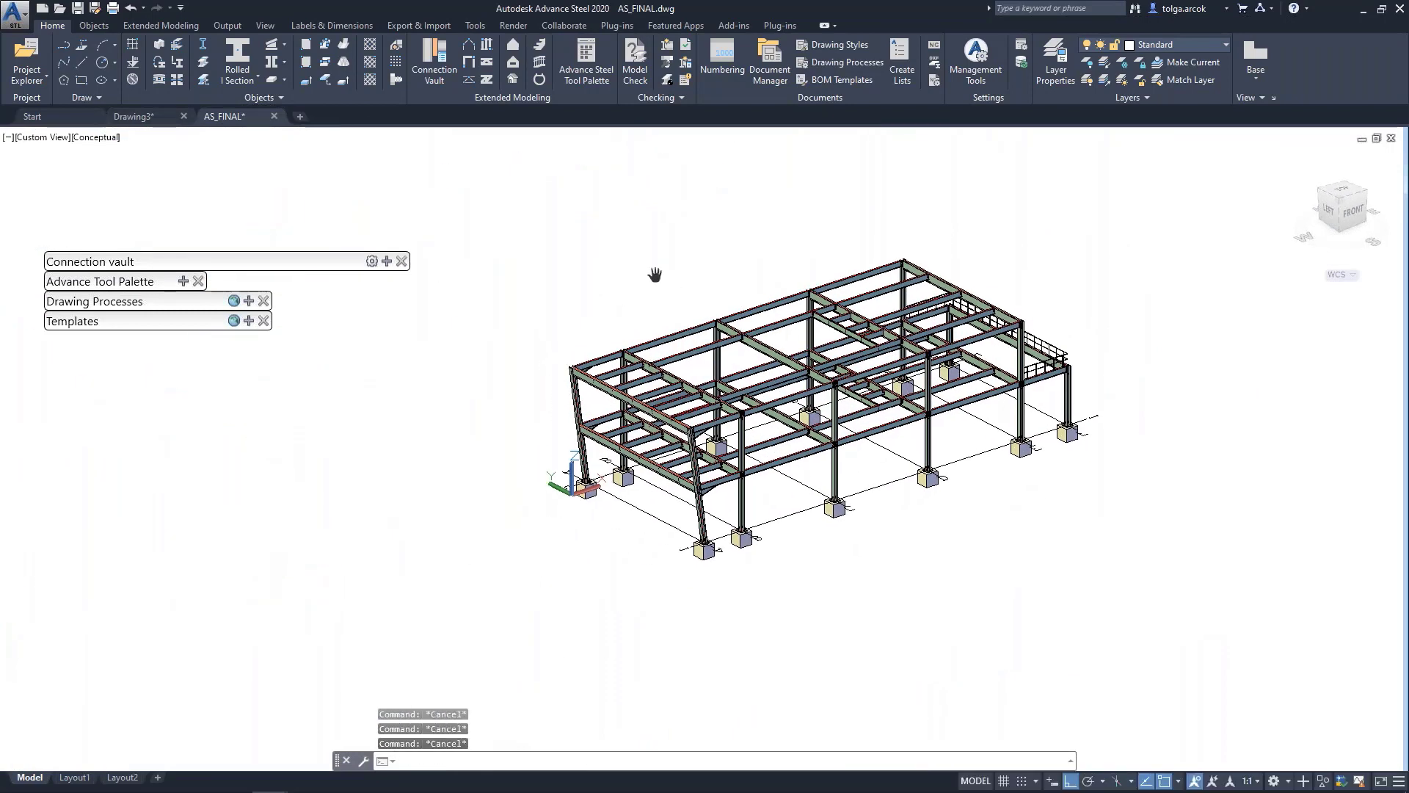
pyautogui.keyDown('shift'); pyautogui.moveTo(645, 288); pyautogui.dragTo(654, 276, button='middle'); pyautogui.keyUp('shift')
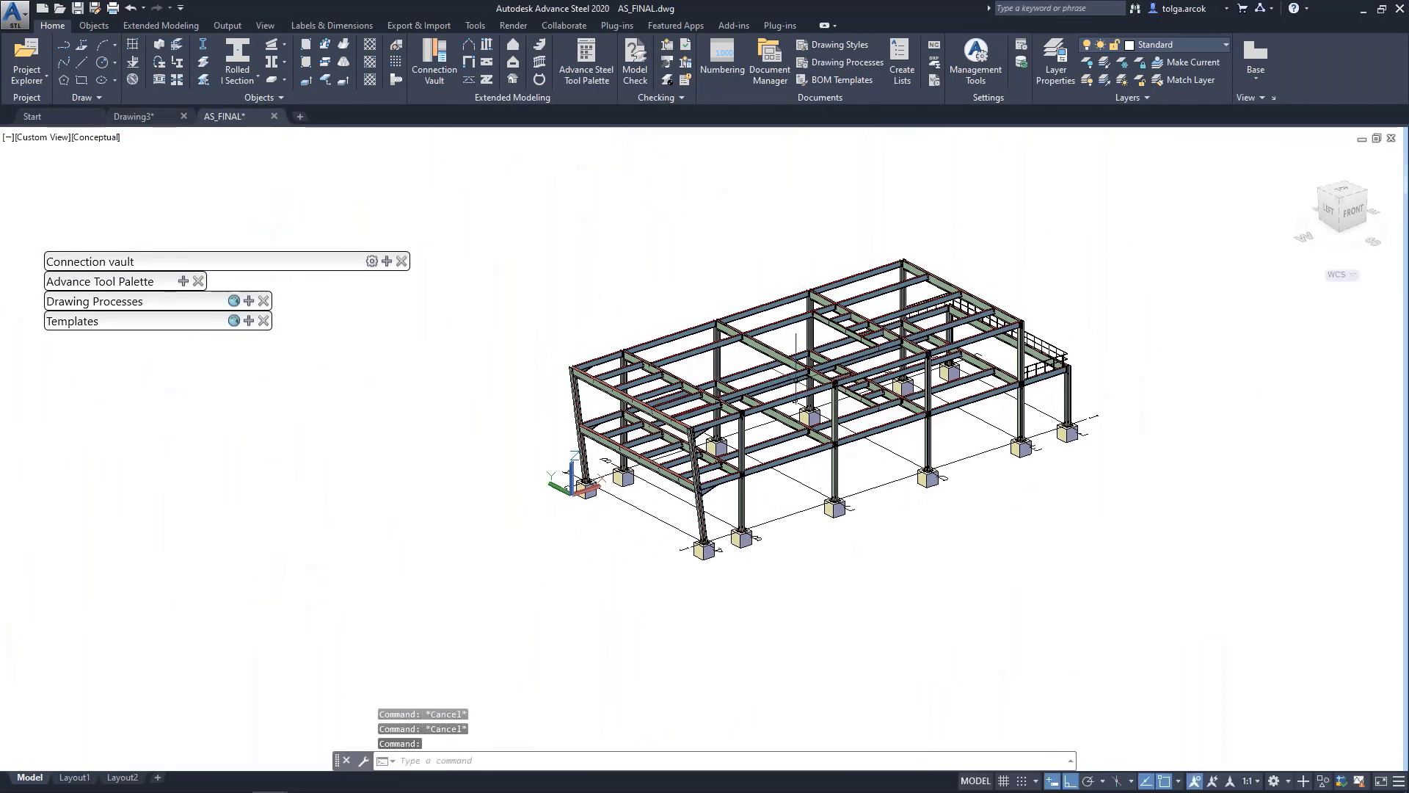
# Advance Export the model as AS_RE.smlx into DOSYALAR > AS_CALISMA, saving the drawing
pyautogui.click(413, 26)
pyautogui.click(48, 57)
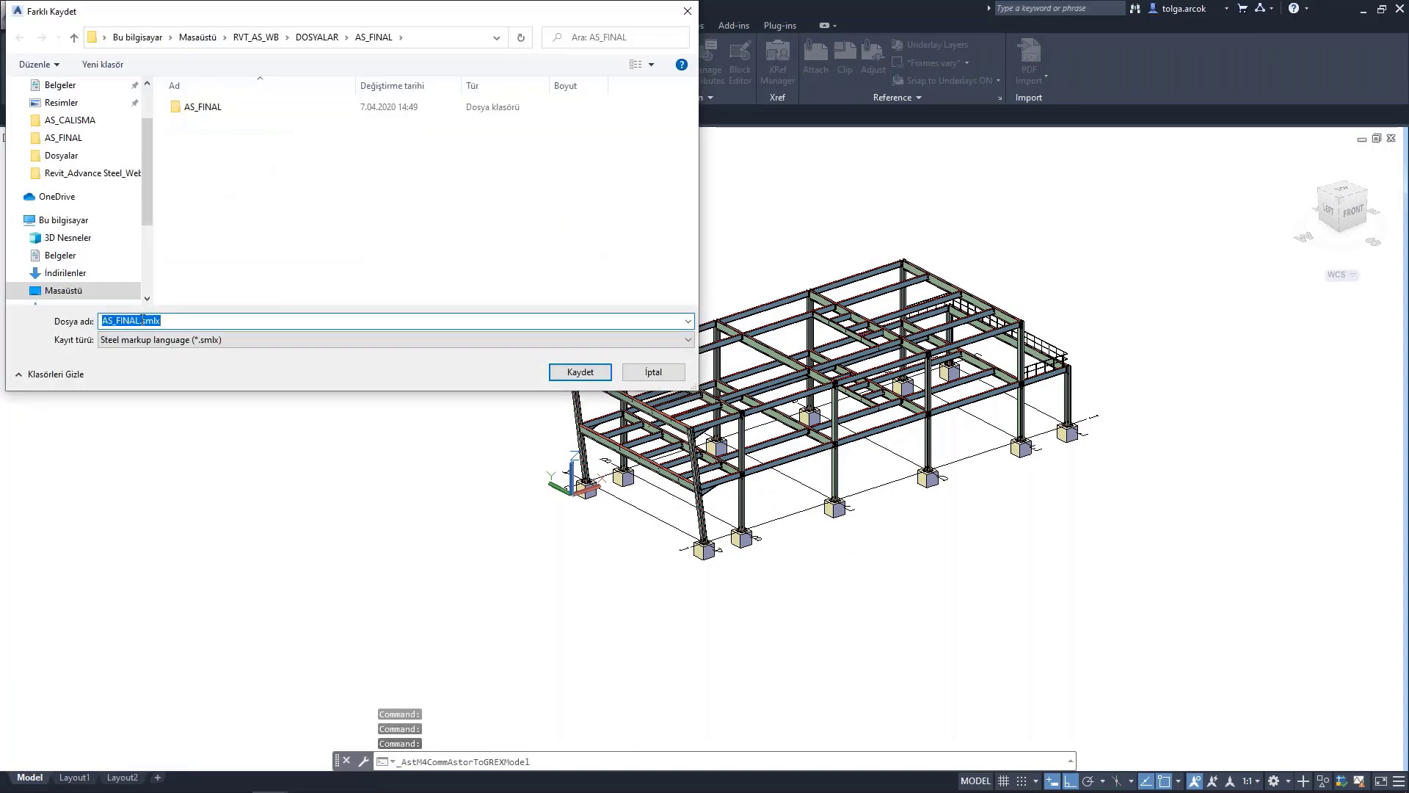
pyautogui.click(317, 37)
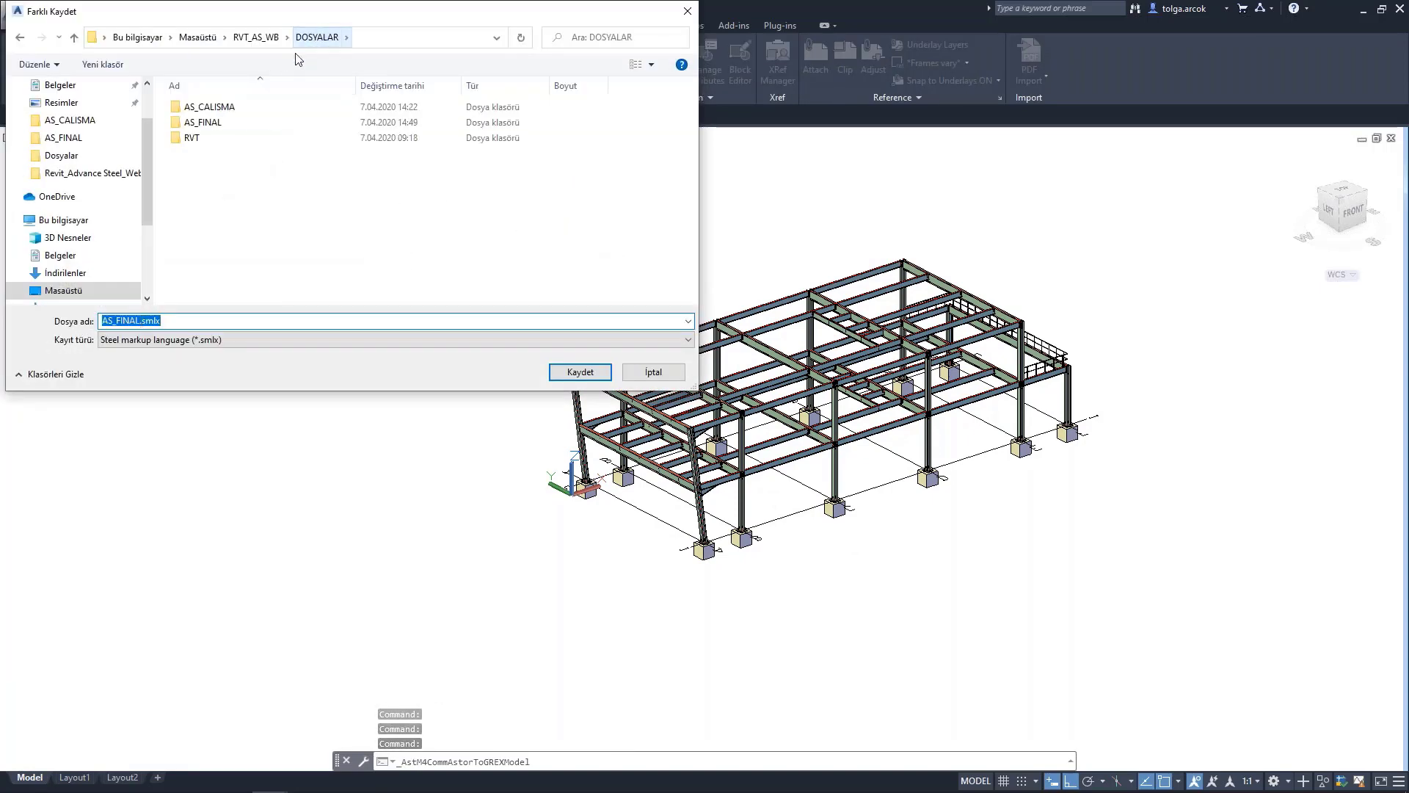
pyautogui.doubleClick(220, 107)
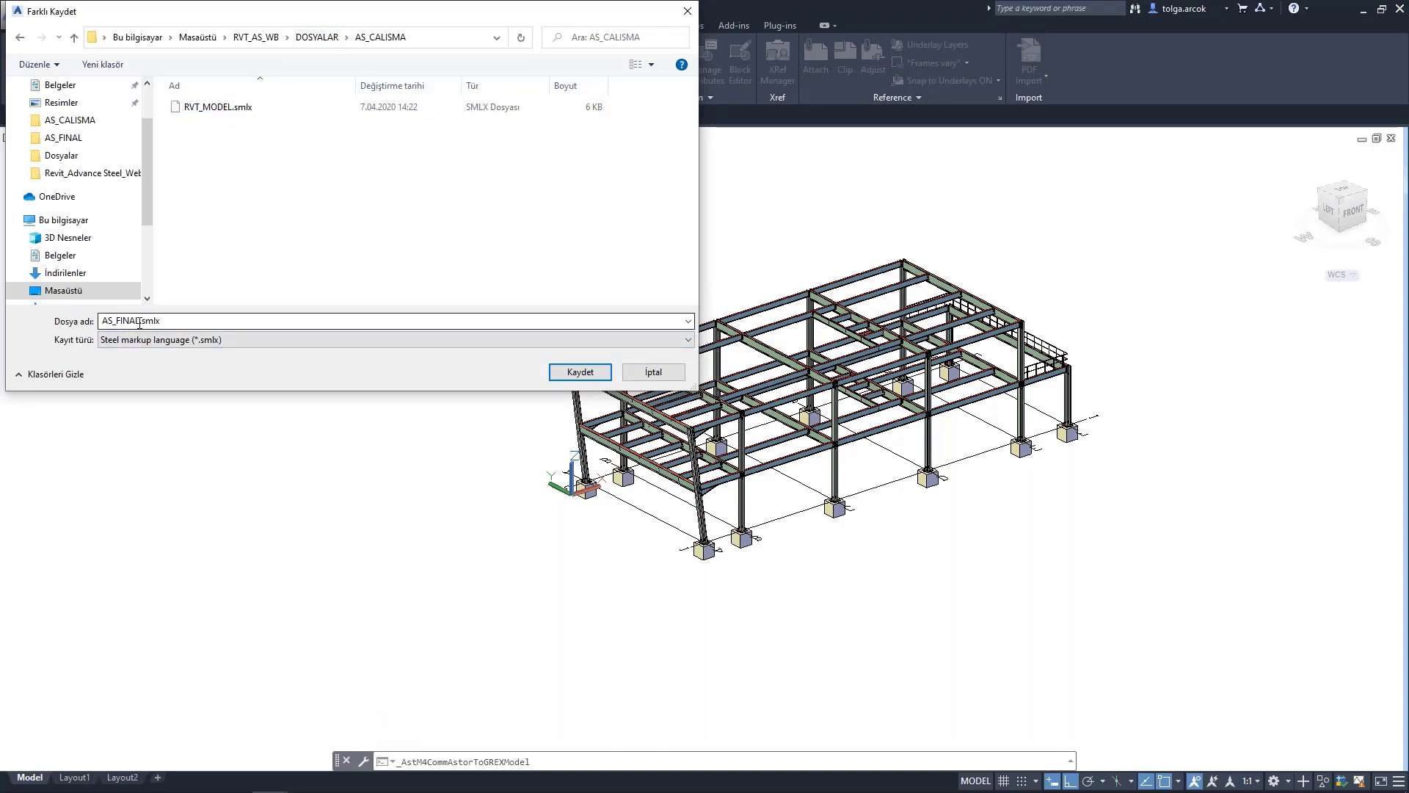
pyautogui.doubleClick(137, 323)
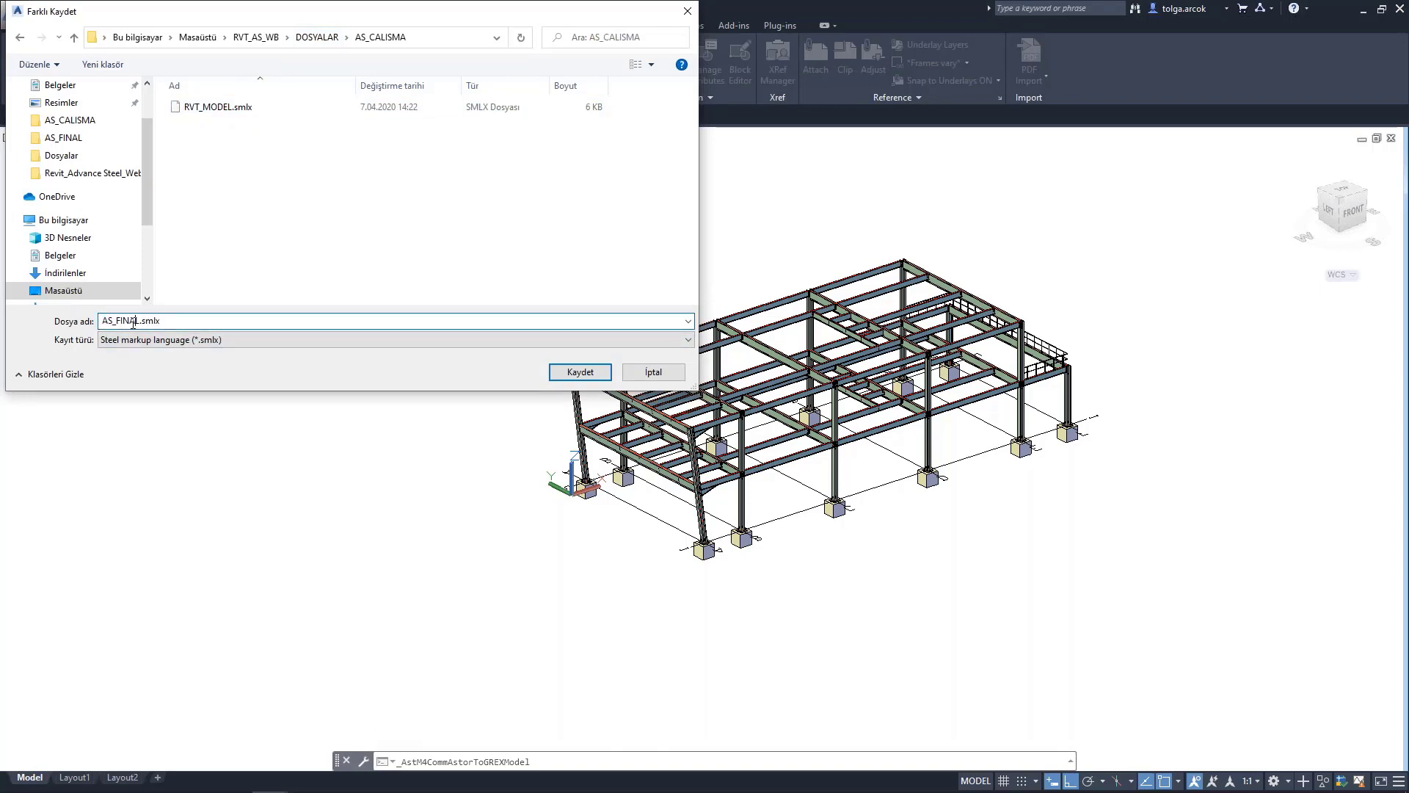
pyautogui.press('BackSpace')
pyautogui.press('BackSpace')
pyautogui.press('BackSpace')
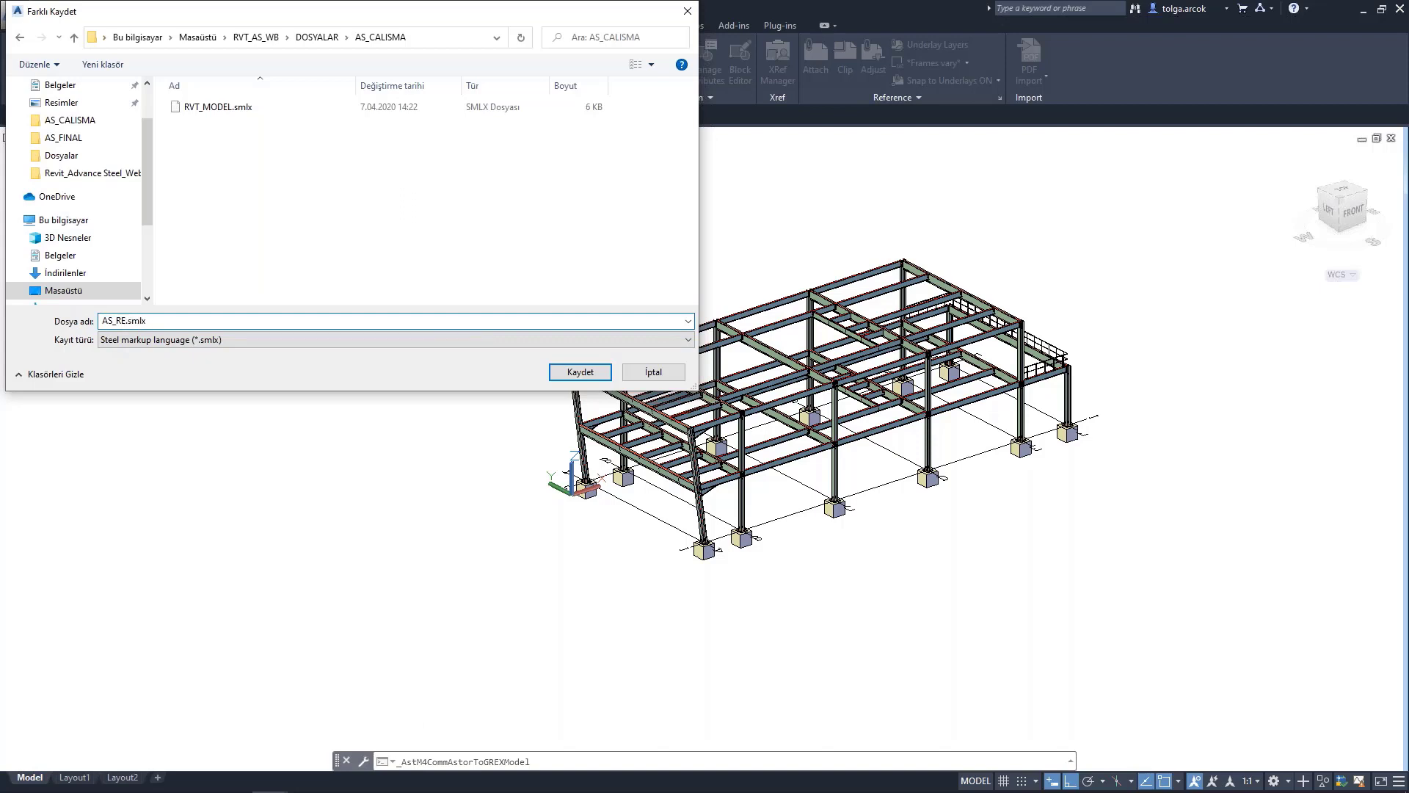
pyautogui.press('Return')
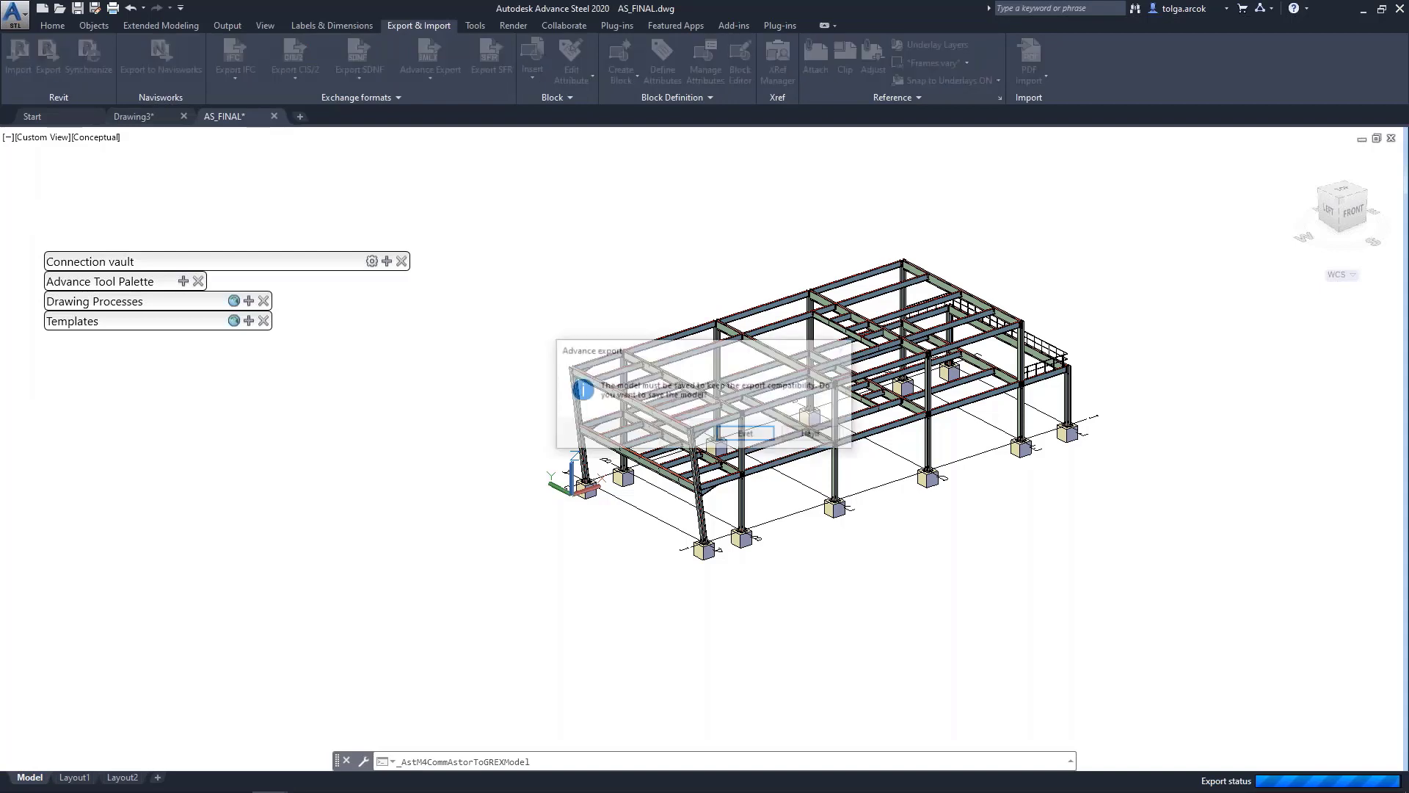
pyautogui.click(758, 438)
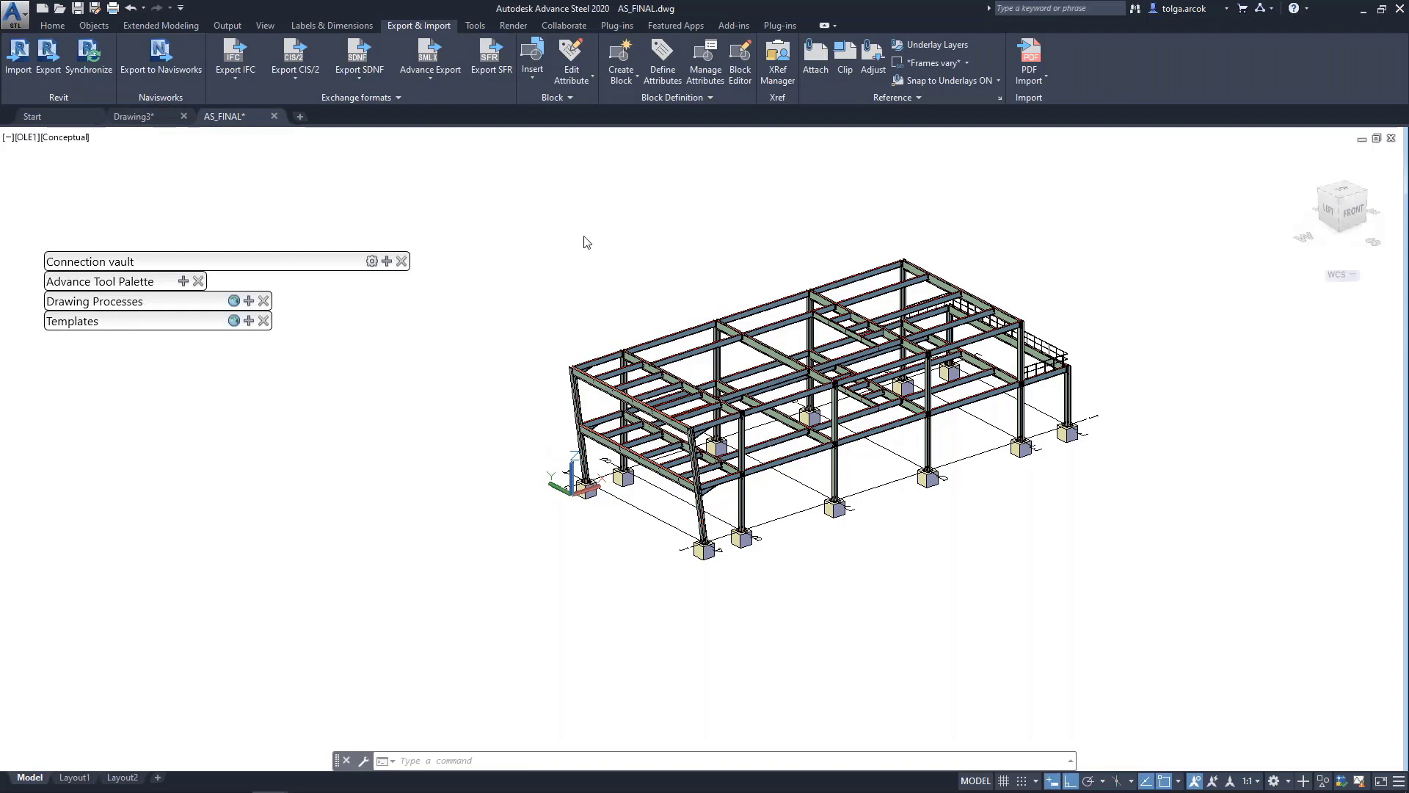
pyautogui.middleClick(554, 237)
# Switch to Revit, dismiss the save reminder, and open Advance Steel Extension Synchronization
pyautogui.press('Escape')
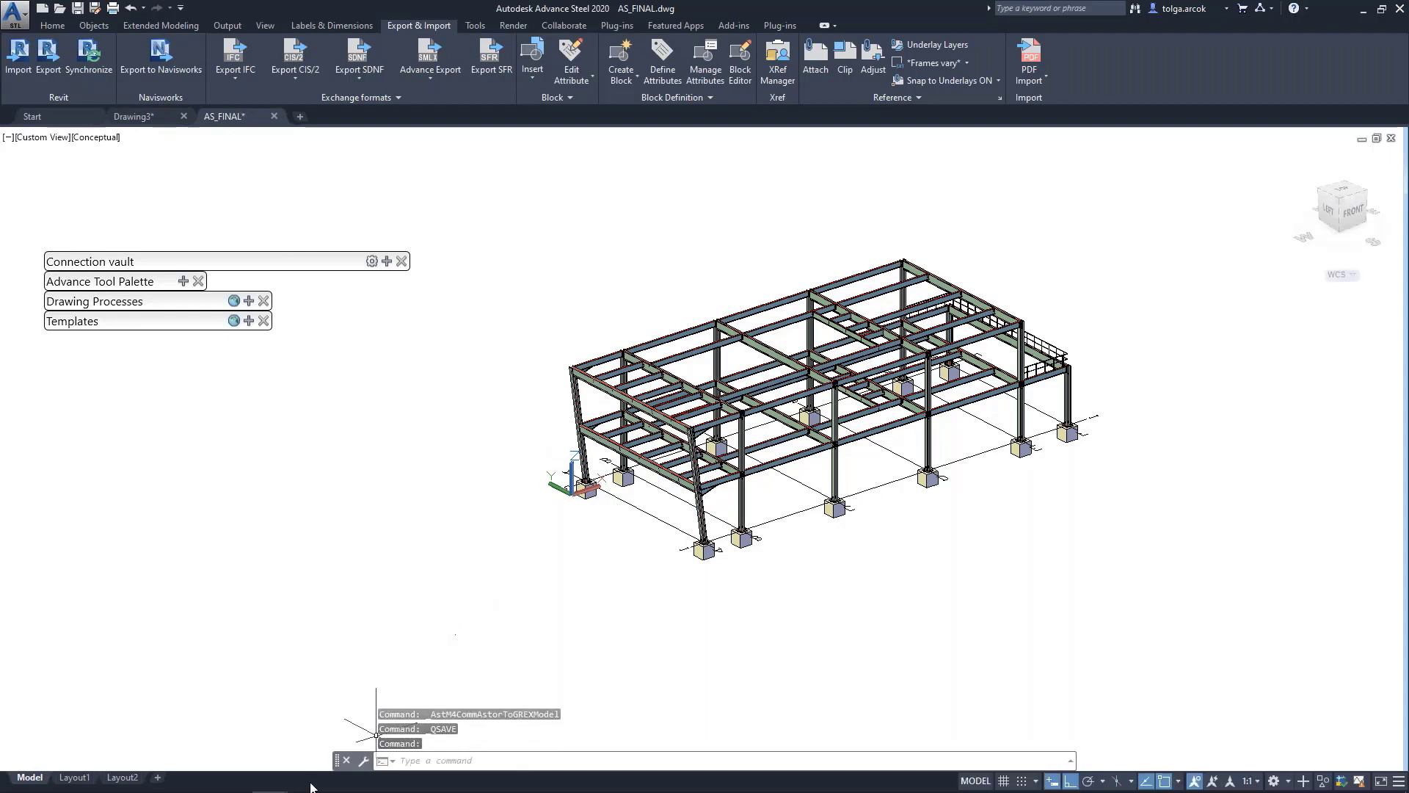
pyautogui.click(233, 778)
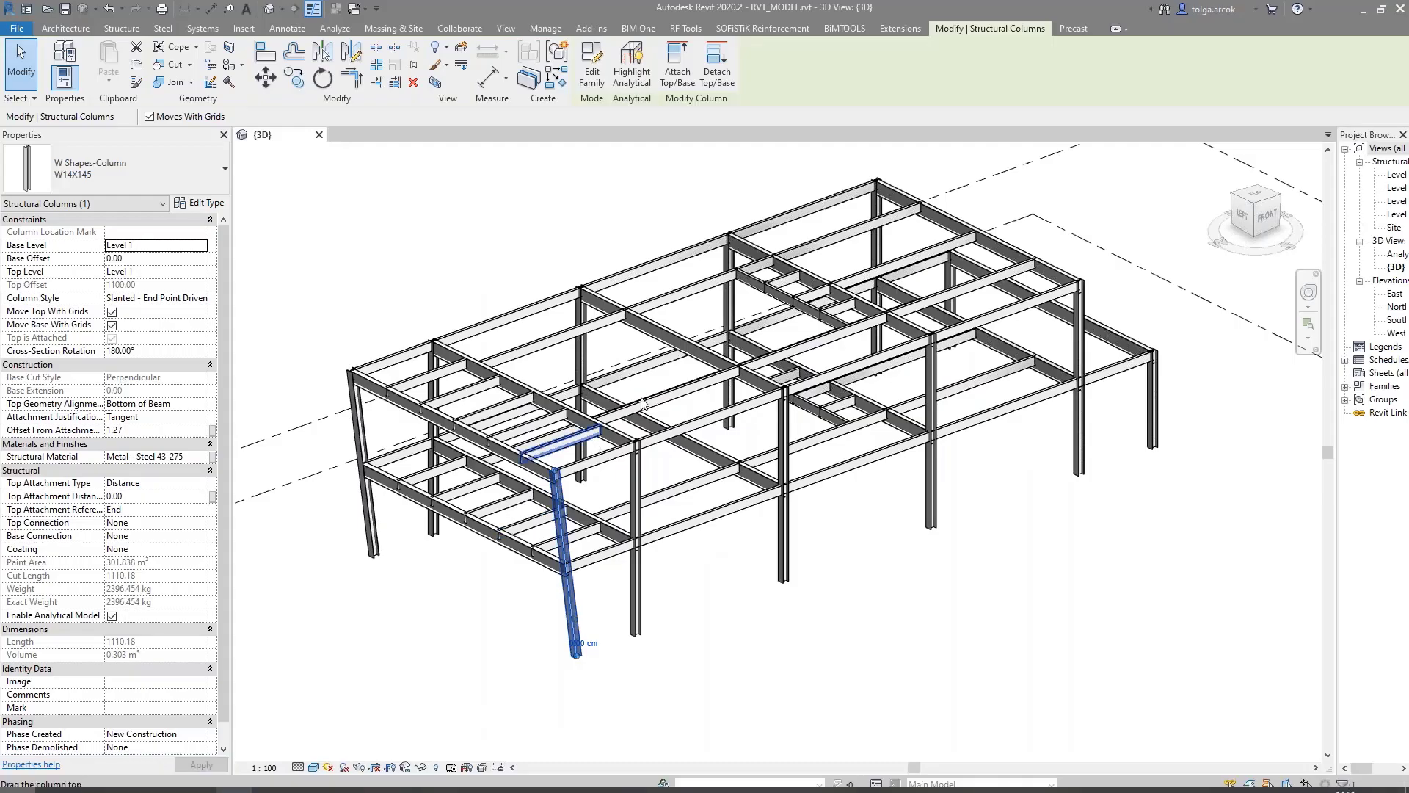
pyautogui.press('Escape')
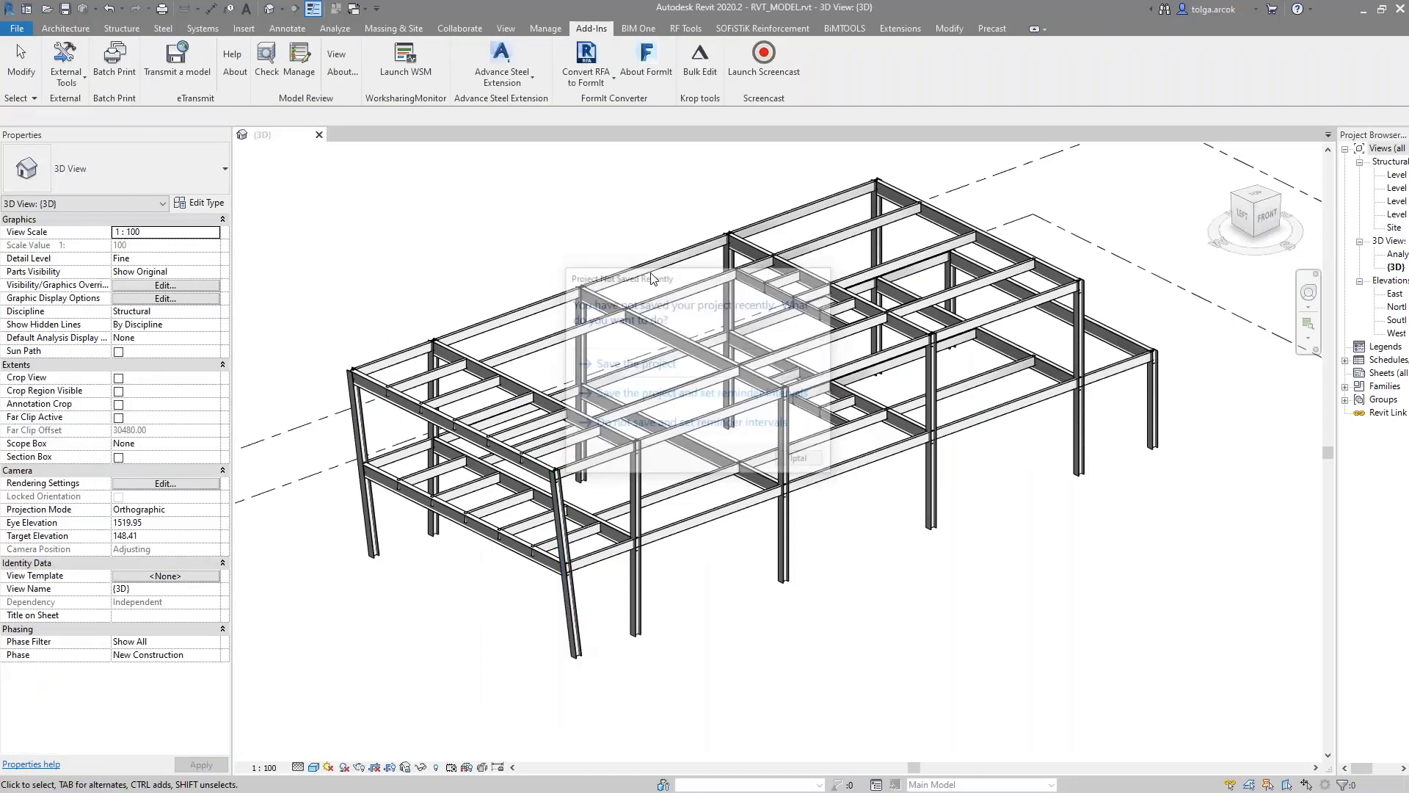
pyautogui.moveTo(637, 307)
pyautogui.keyDown('shift'); pyautogui.mouseDown(button='middle')
pyautogui.moveTo(528, 313)
pyautogui.moveTo(565, 220)
pyautogui.mouseUp(button='middle'); pyautogui.keyUp('shift')
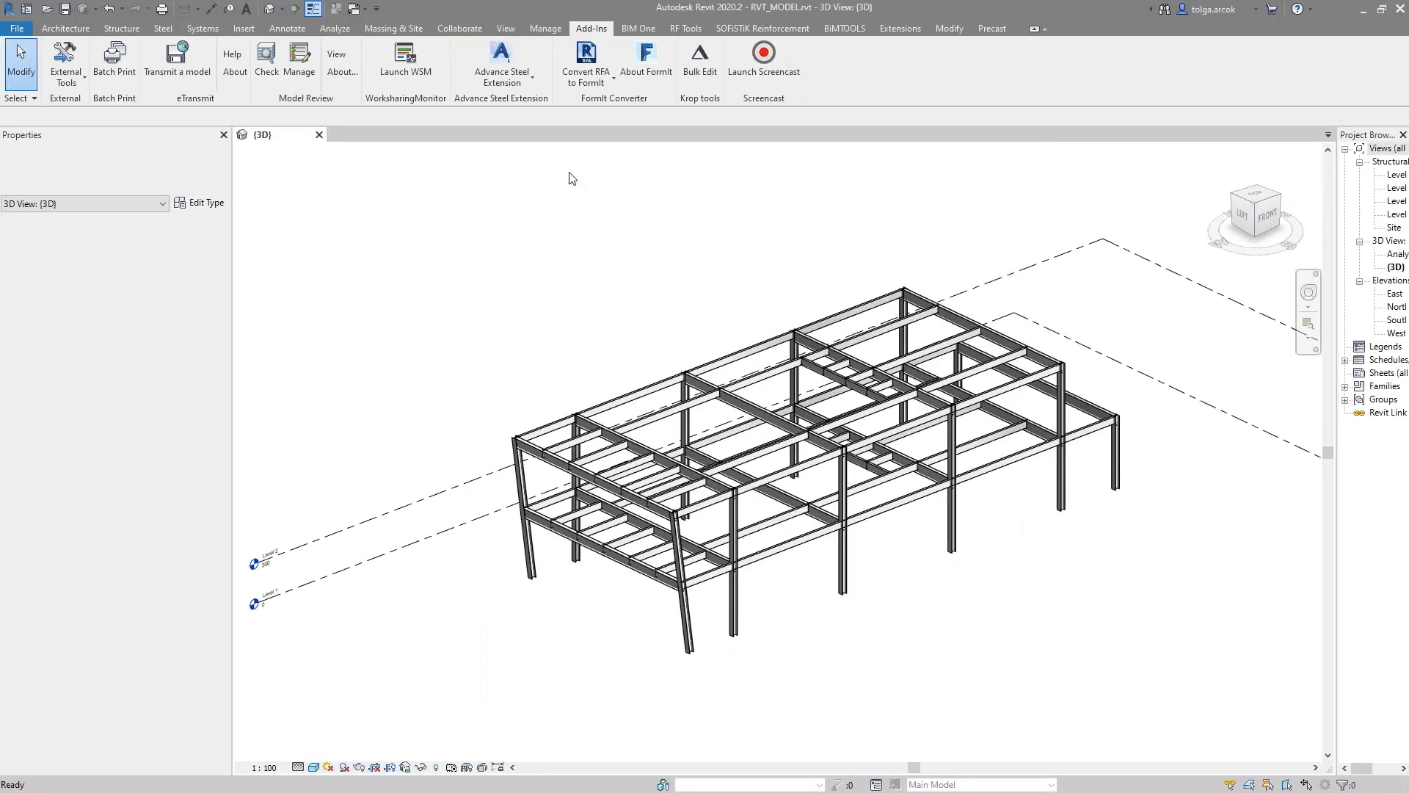
pyautogui.click(521, 73)
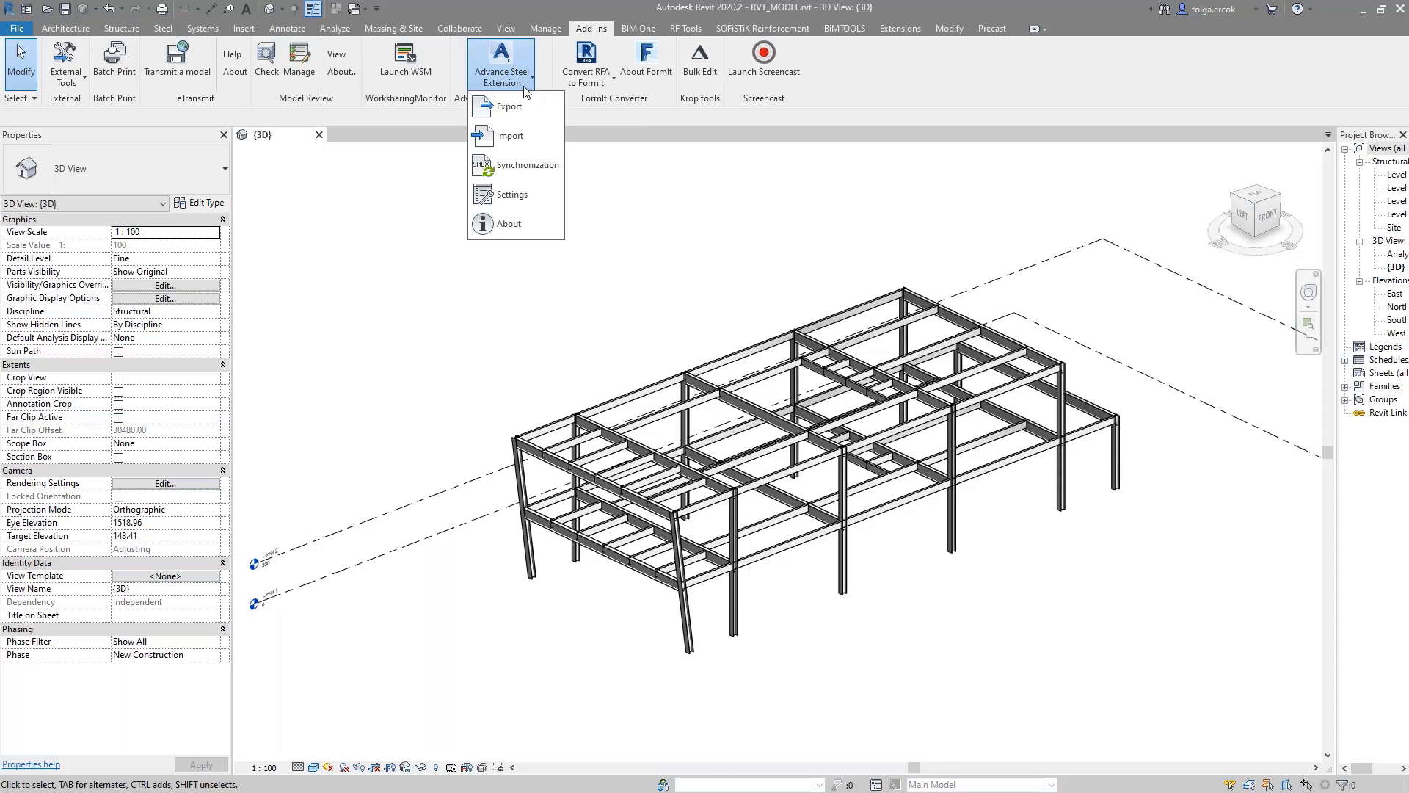
pyautogui.click(500, 171)
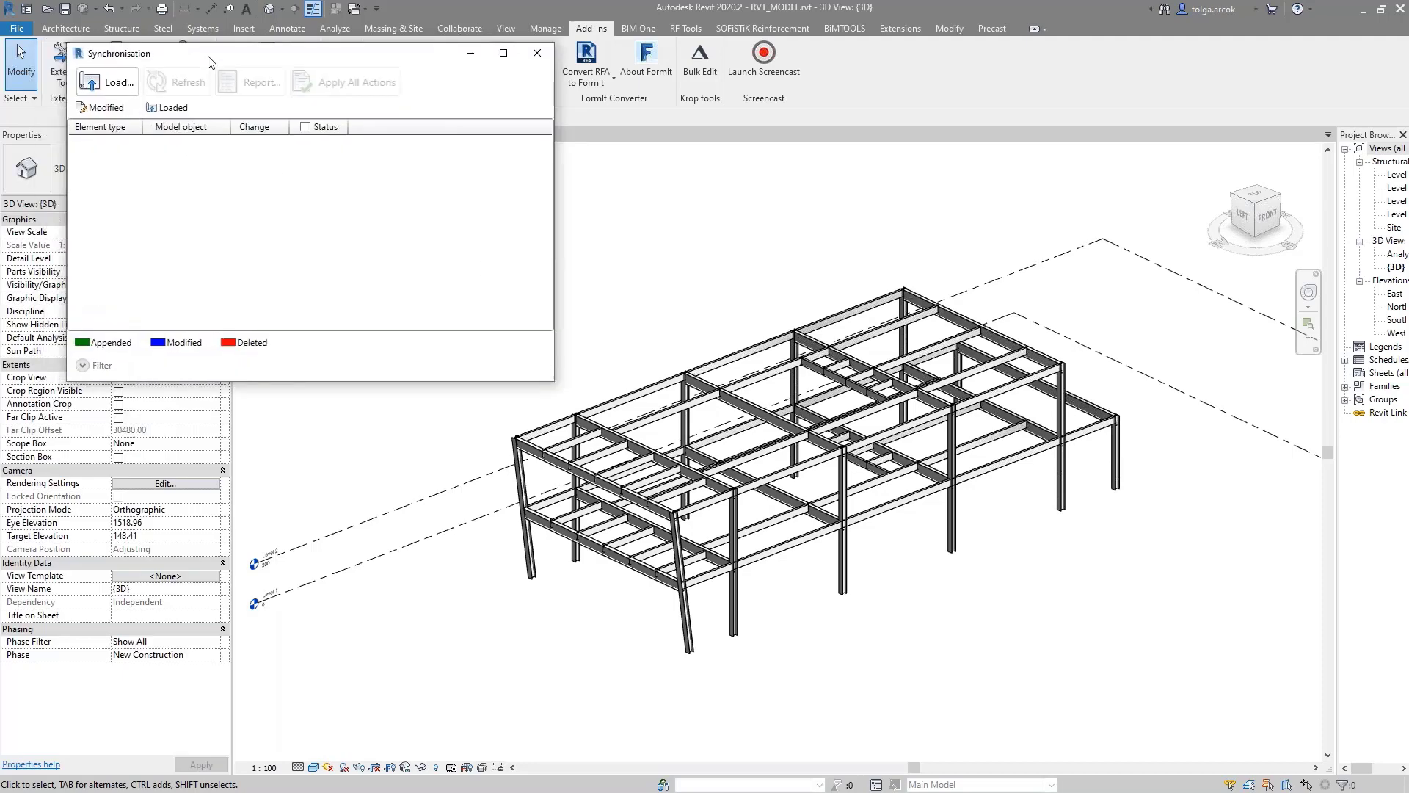
# Load AS_REVIT.smlx into Synchronization, enlarge the dialog, and expand the Filter options
pyautogui.moveTo(163, 60); pyautogui.dragTo(208, 80)
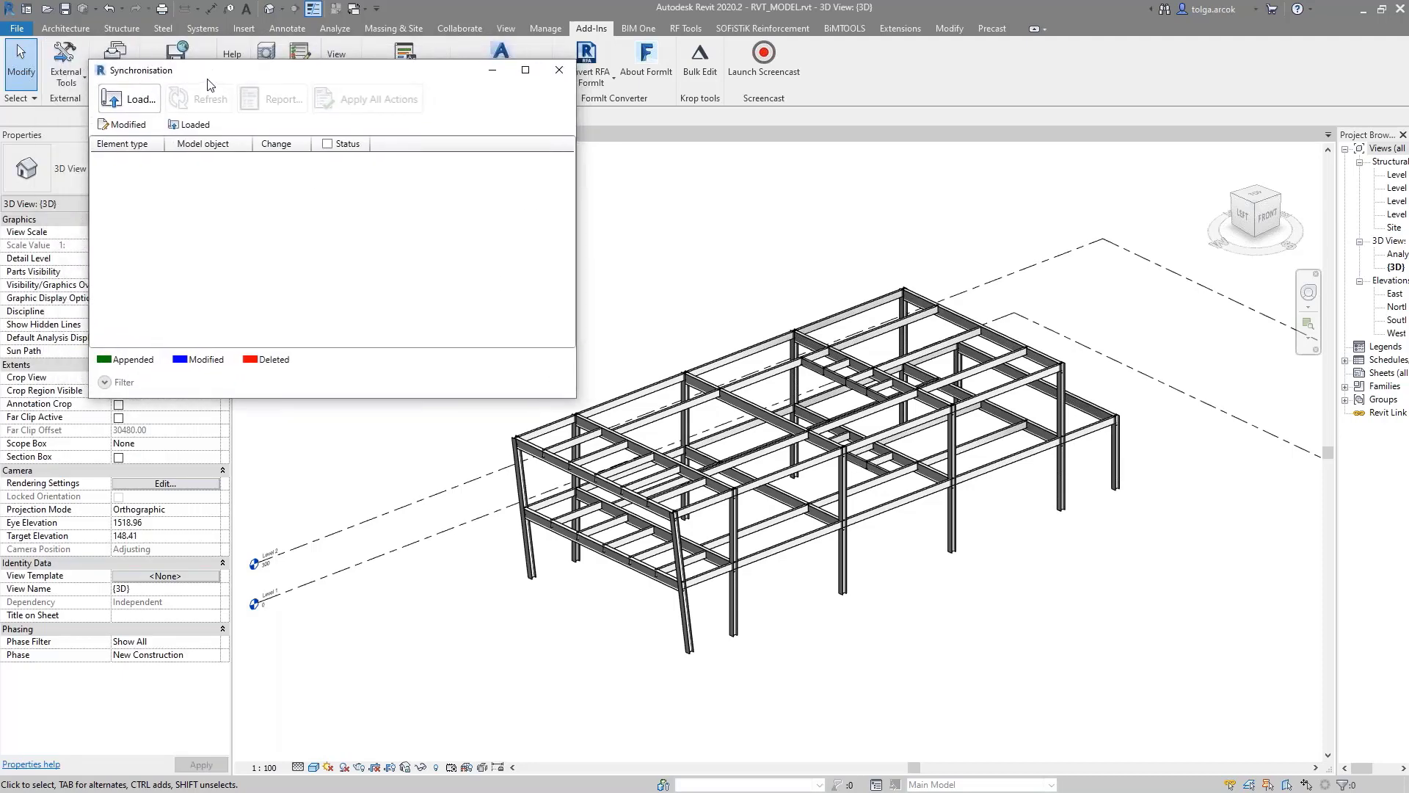
pyautogui.click(153, 96)
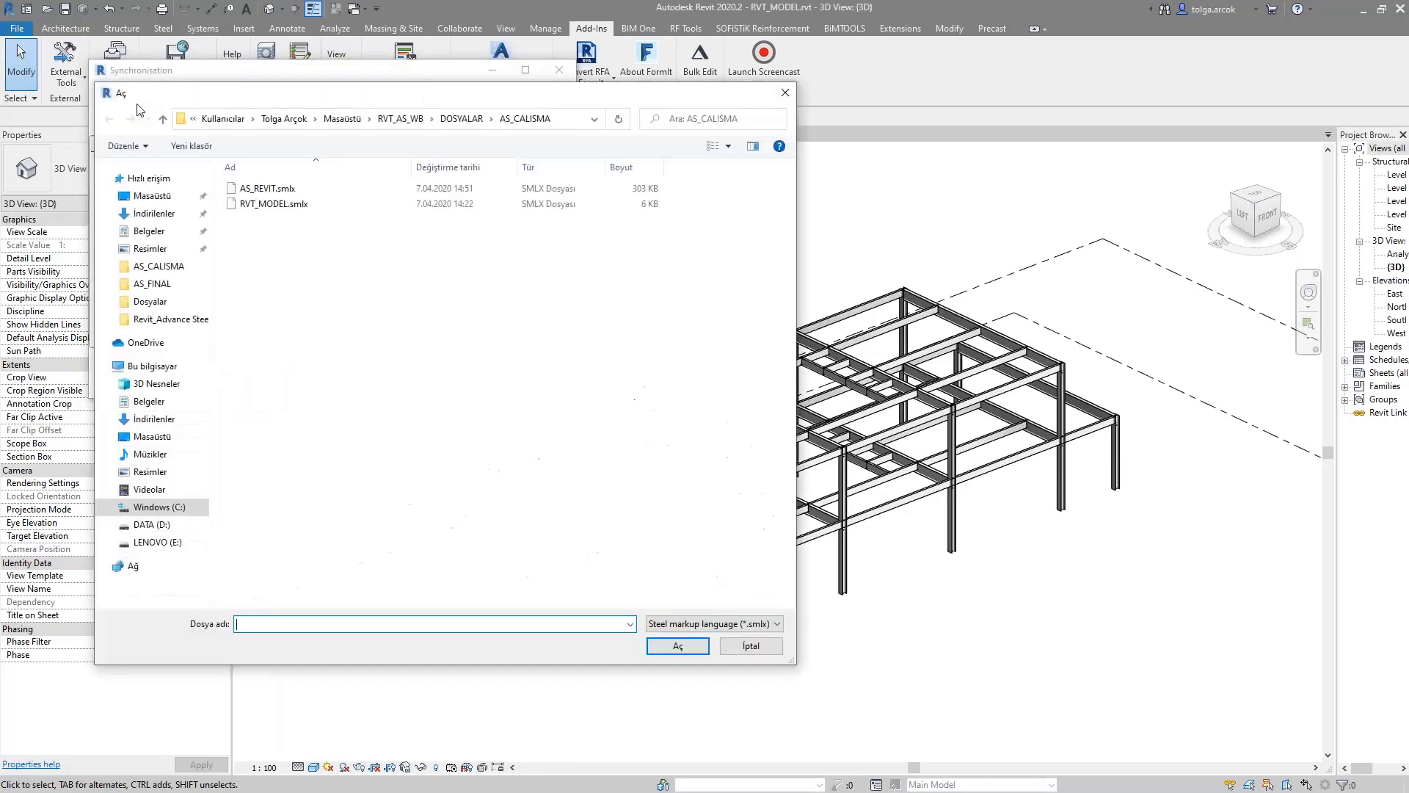
pyautogui.click(272, 190)
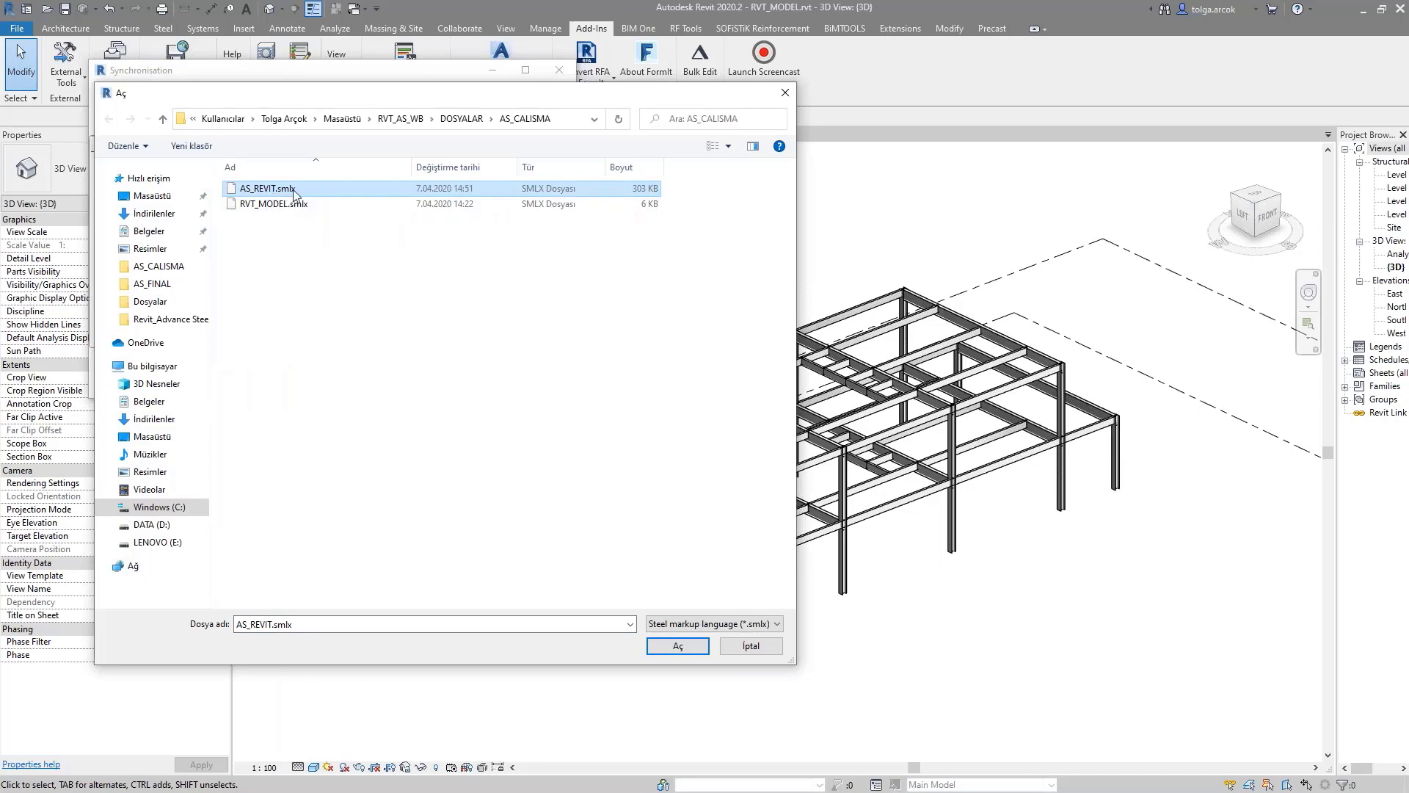
pyautogui.click(677, 645)
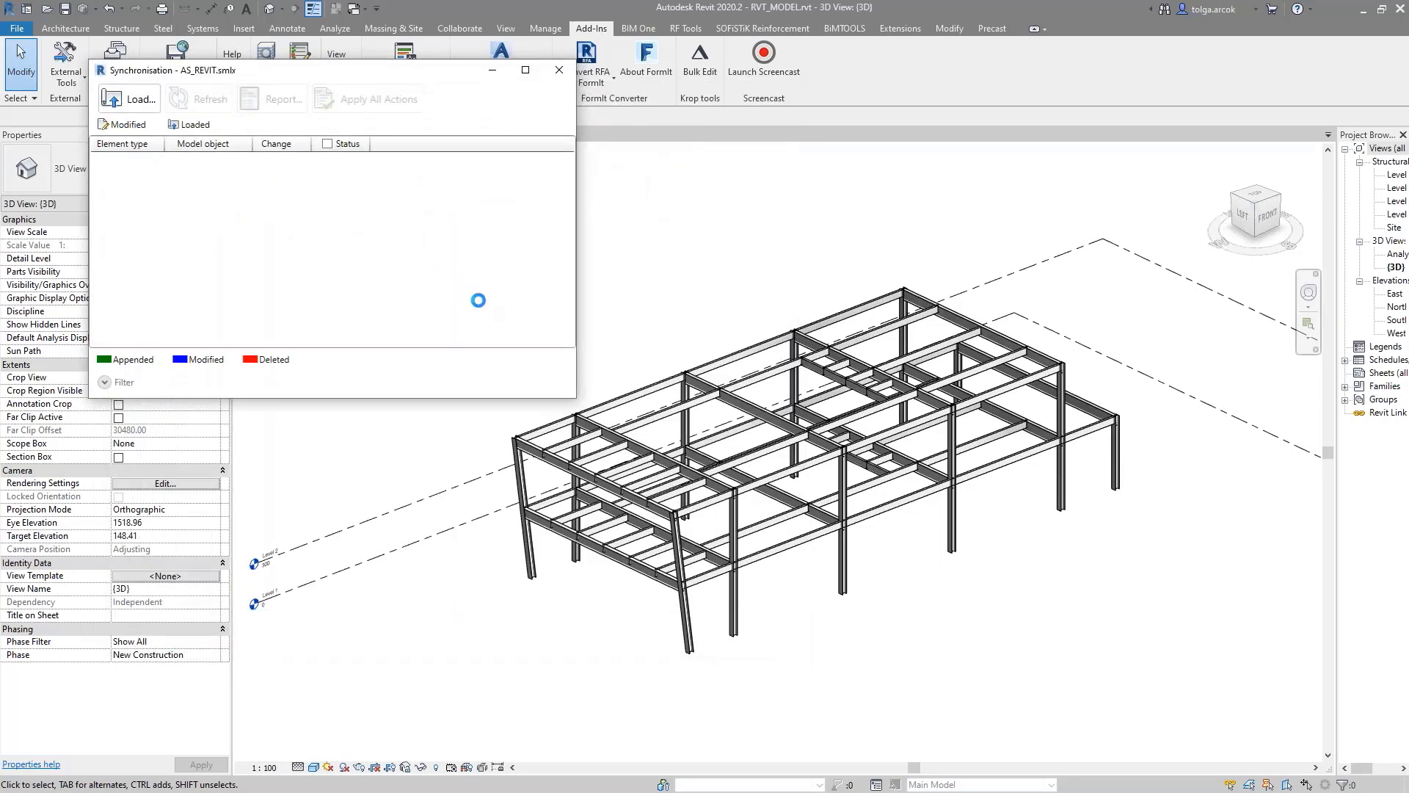
pyautogui.moveTo(567, 399); pyautogui.dragTo(183, 548)
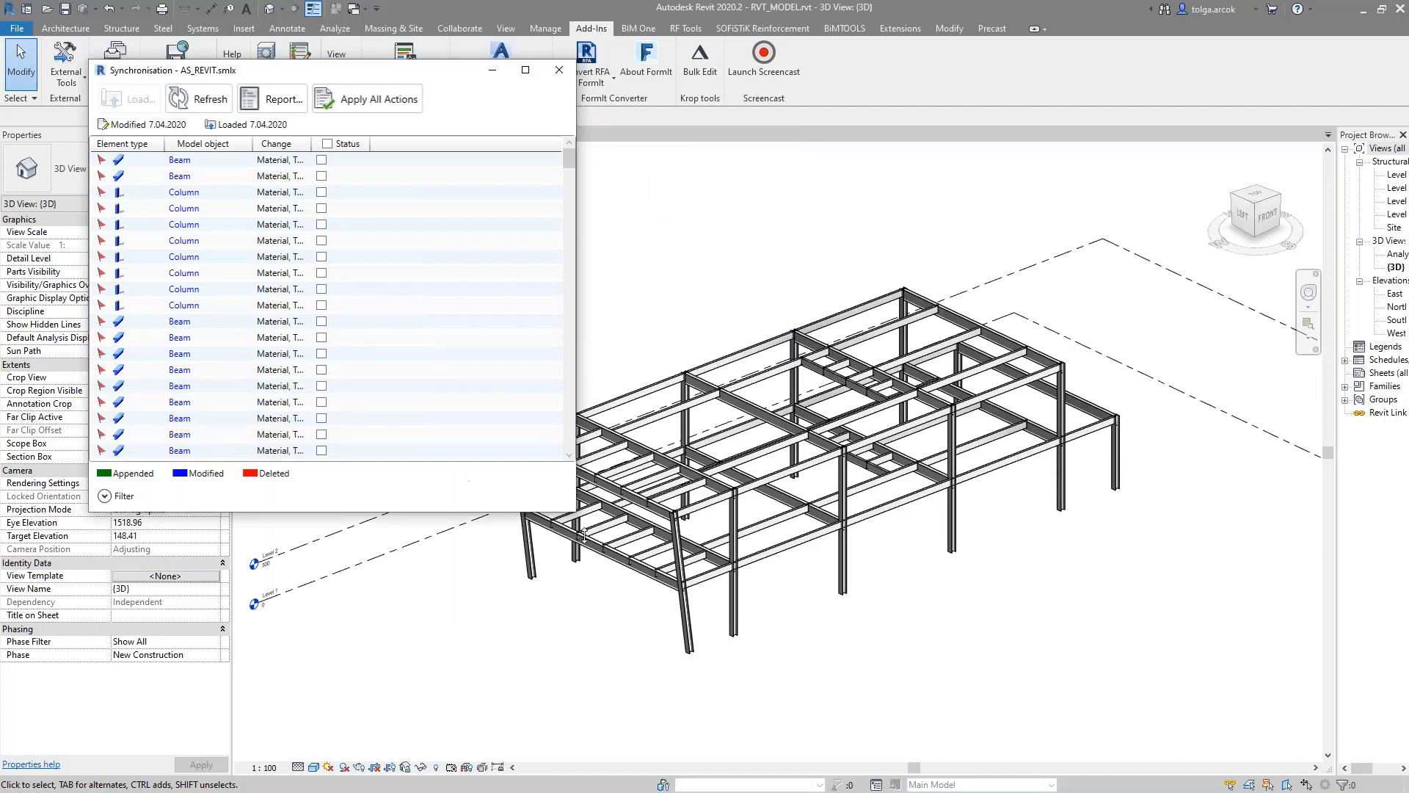
pyautogui.click(105, 533)
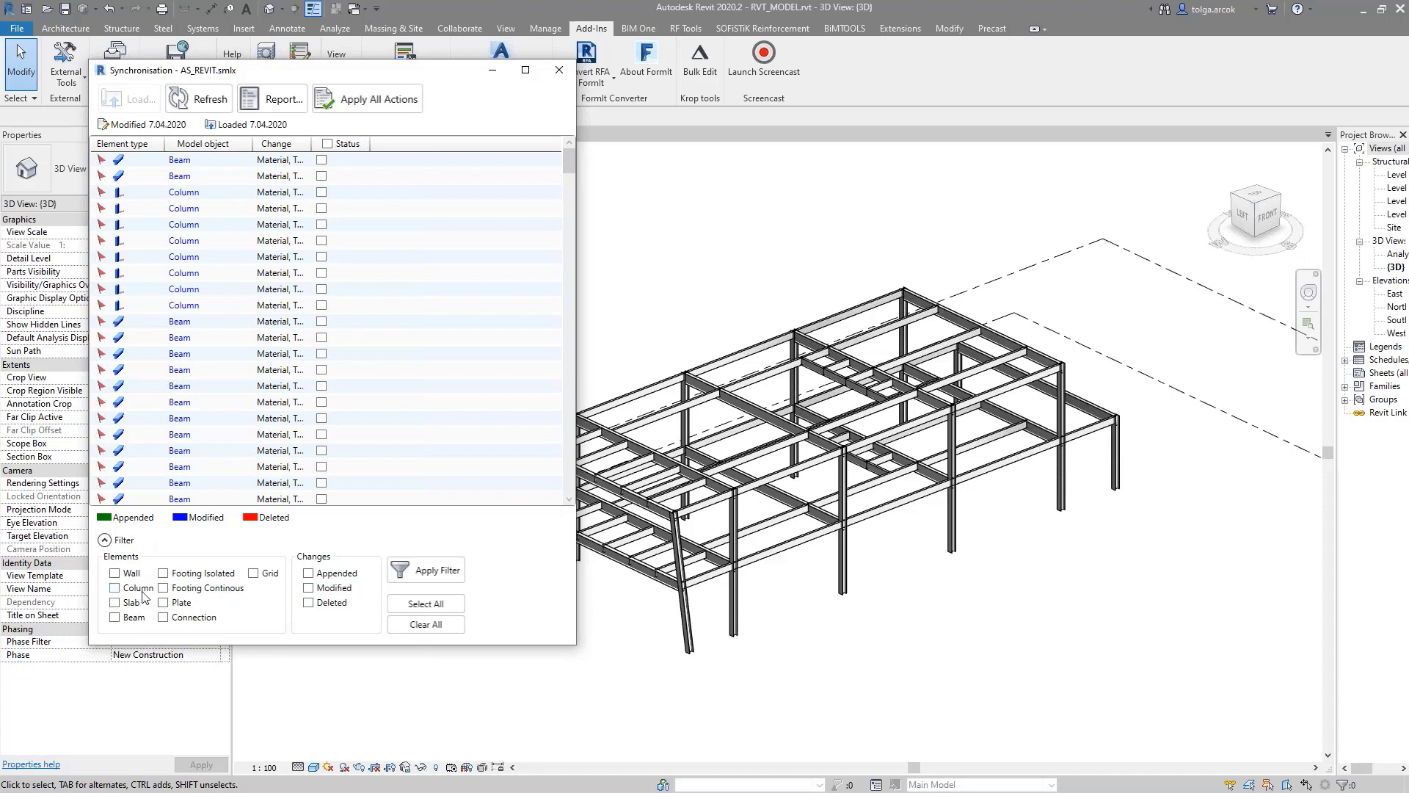
# Filter to appended isolated footings, mark them all, and apply all actions to add them
pyautogui.click(308, 573)
pyautogui.click(428, 576)
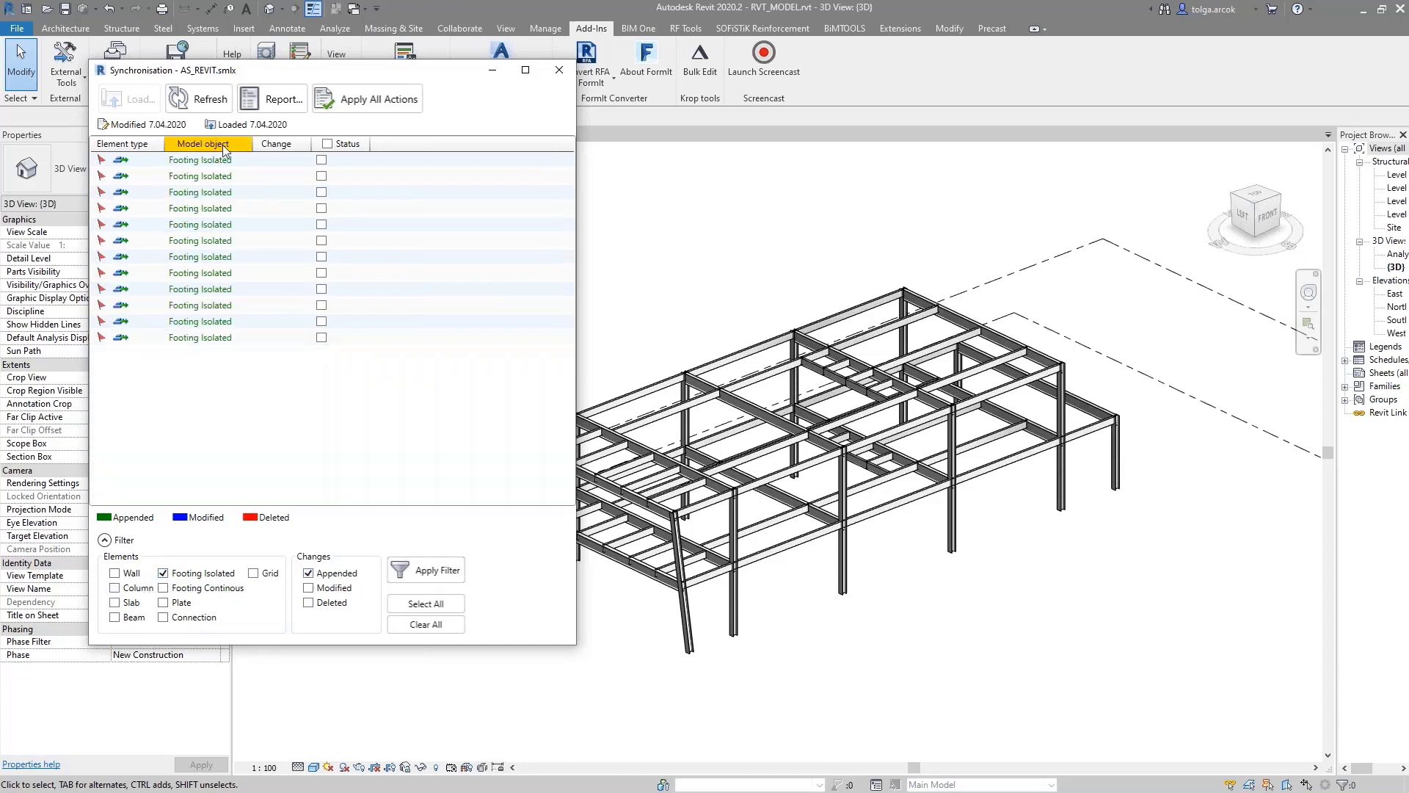
pyautogui.click(328, 144)
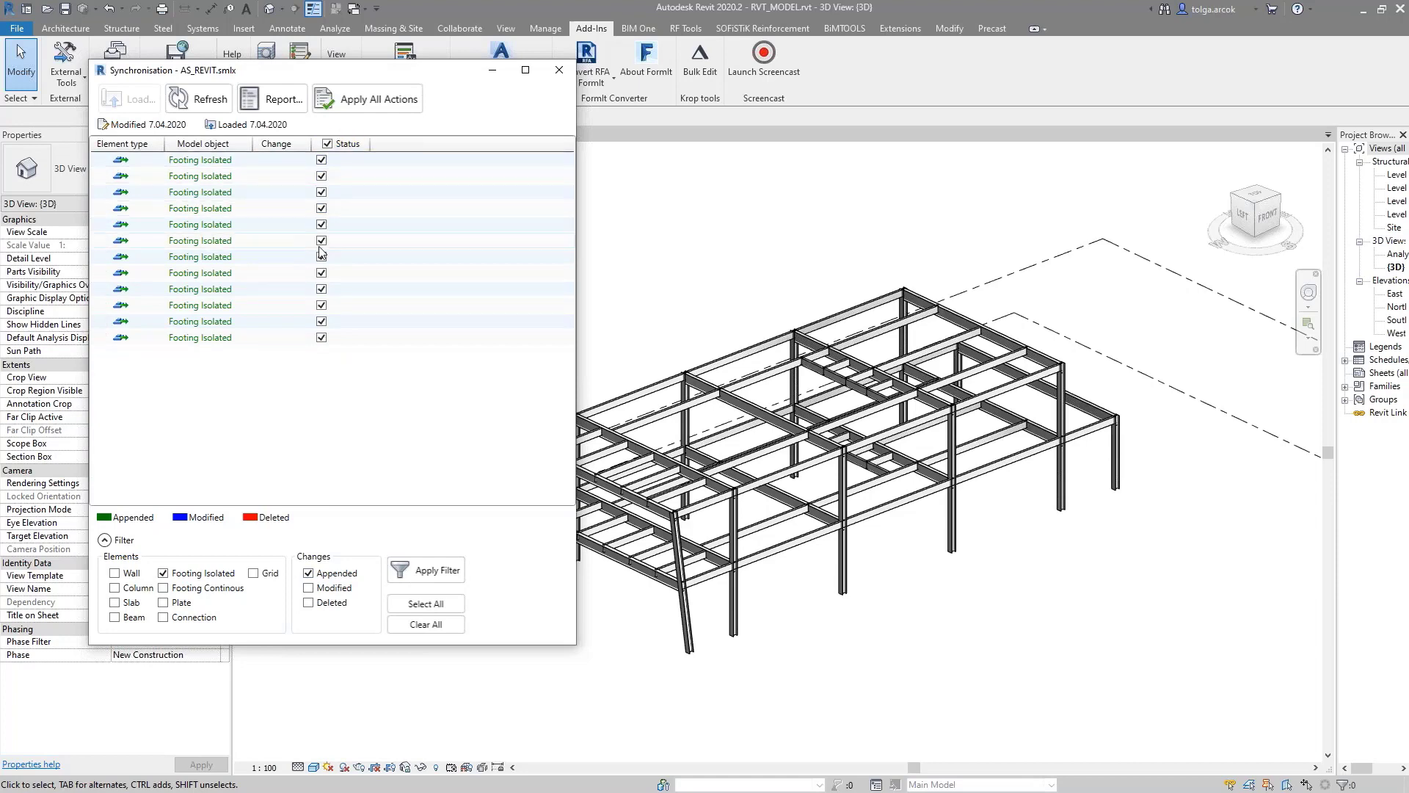
pyautogui.click(369, 107)
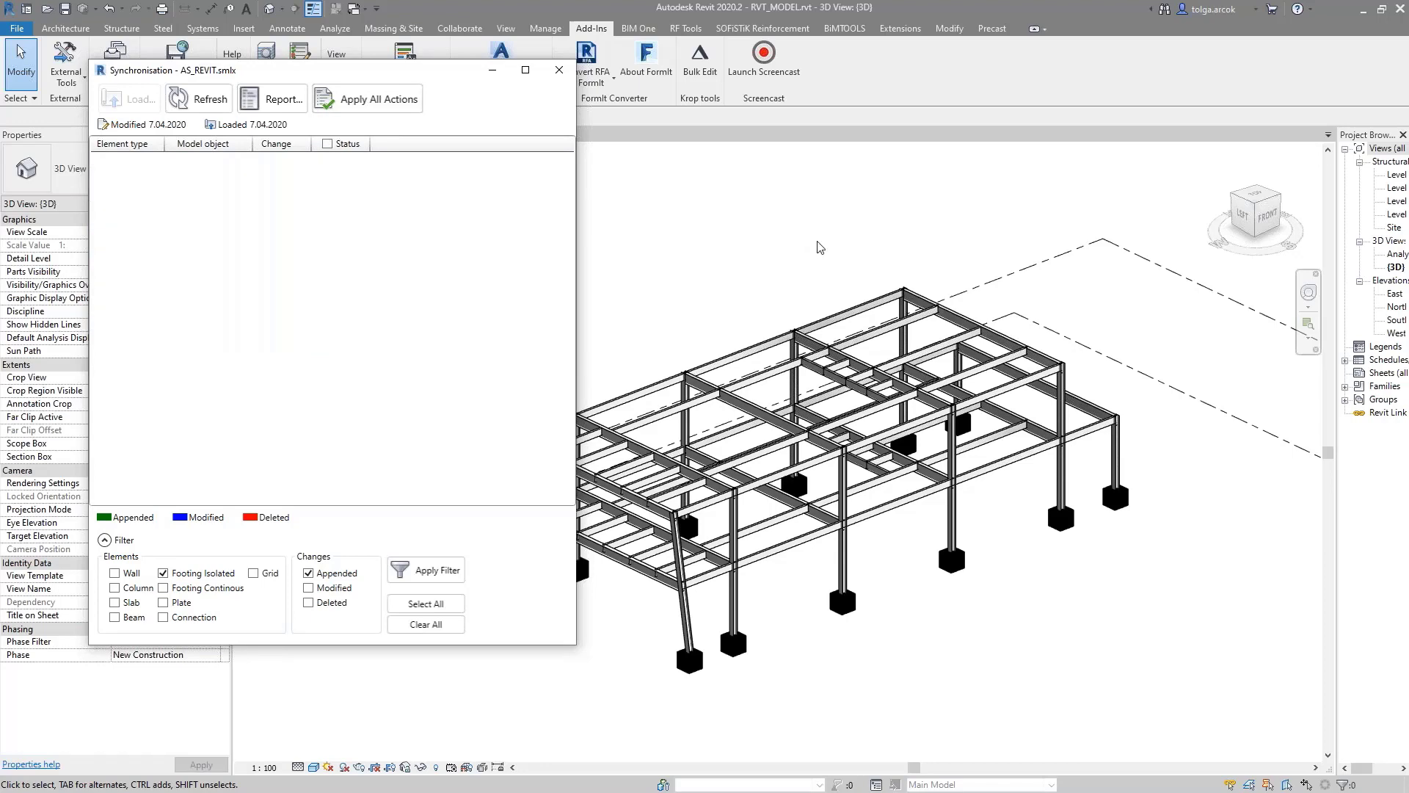
# Filter the synchronization list to show only appended Beam elements
pyautogui.scroll(2, 1093, 474)
pyautogui.scroll(3, 1083, 467)
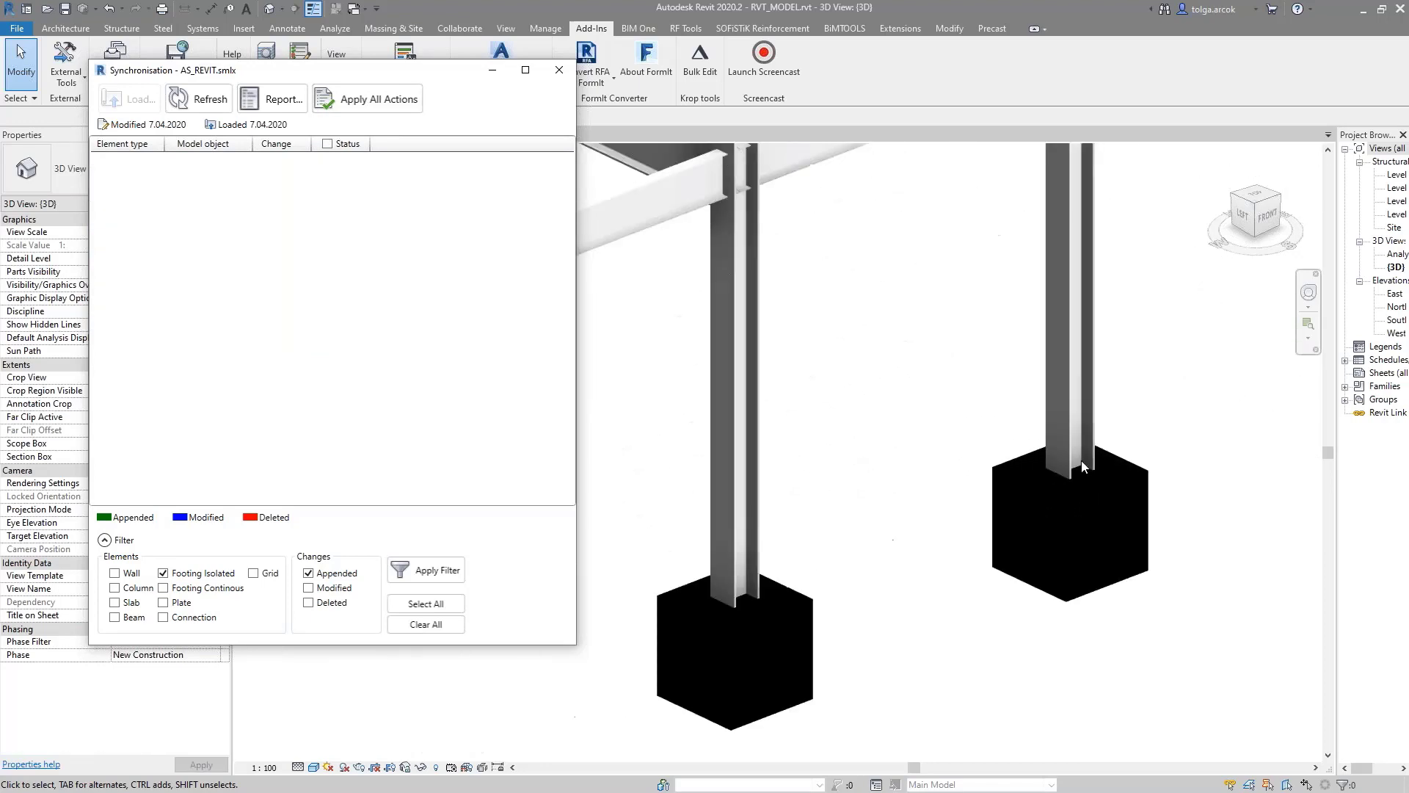
pyautogui.scroll(-3, 1084, 467)
pyautogui.scroll(-2, 1084, 467)
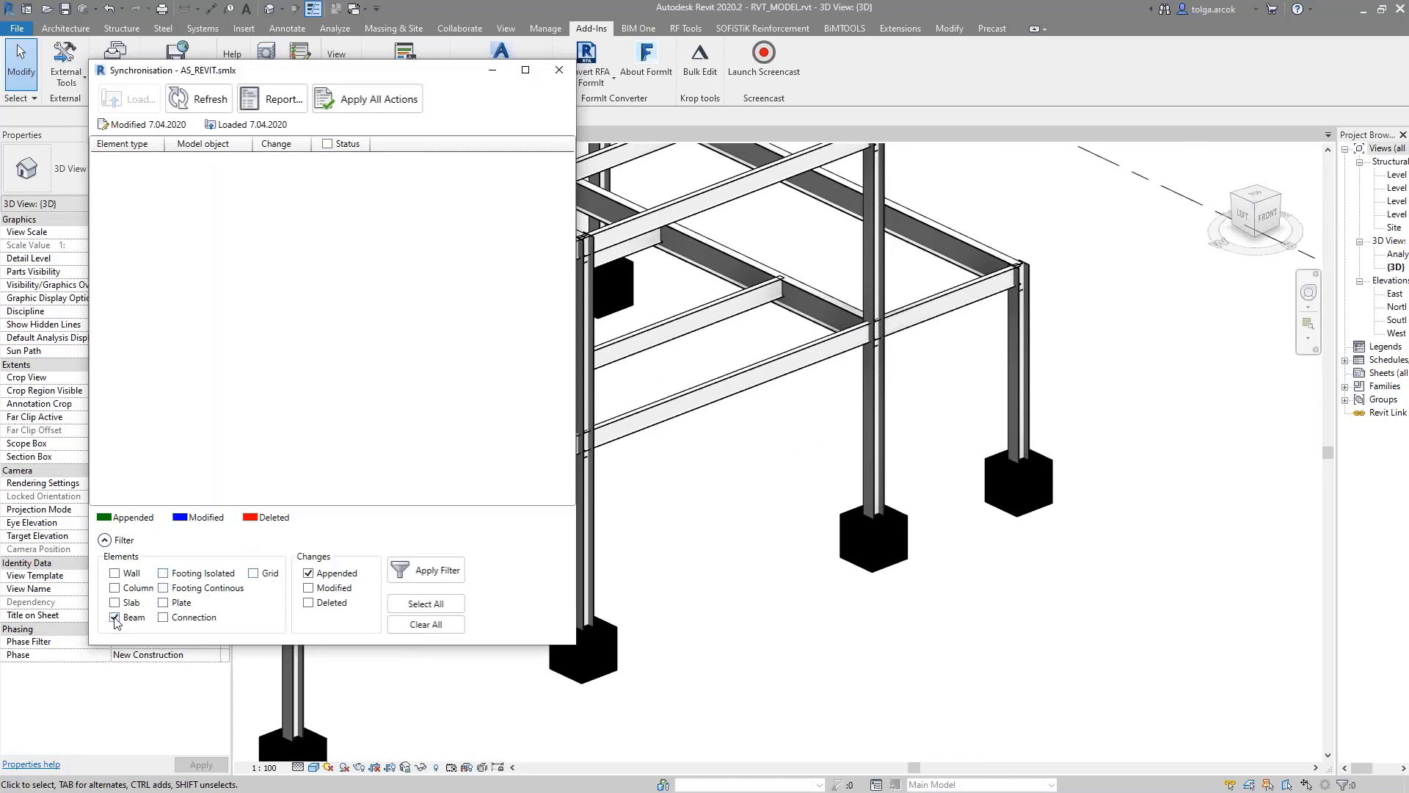
pyautogui.click(400, 570)
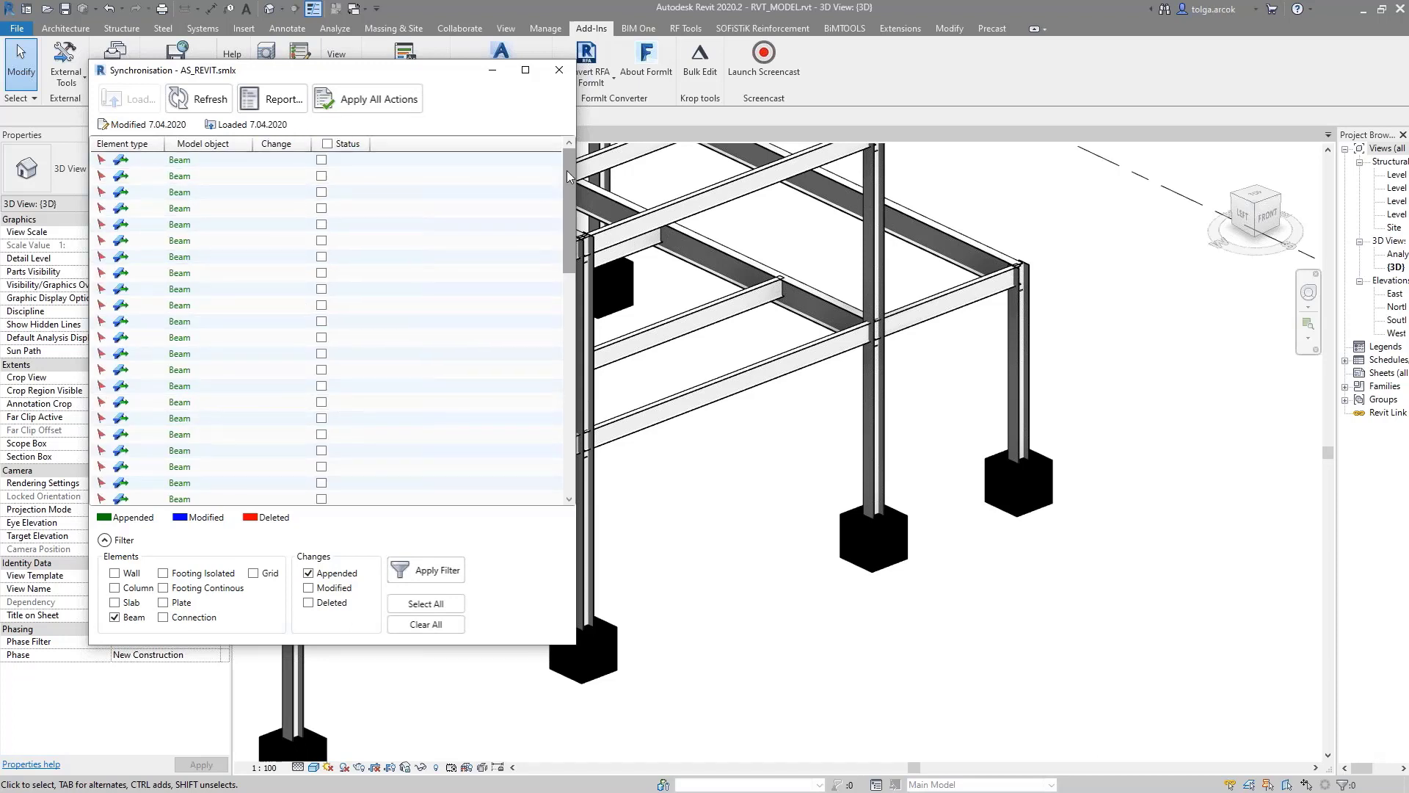
pyautogui.moveTo(569, 242)
pyautogui.mouseDown()
pyautogui.moveTo(554, 456)
pyautogui.moveTo(564, 158)
pyautogui.mouseUp()
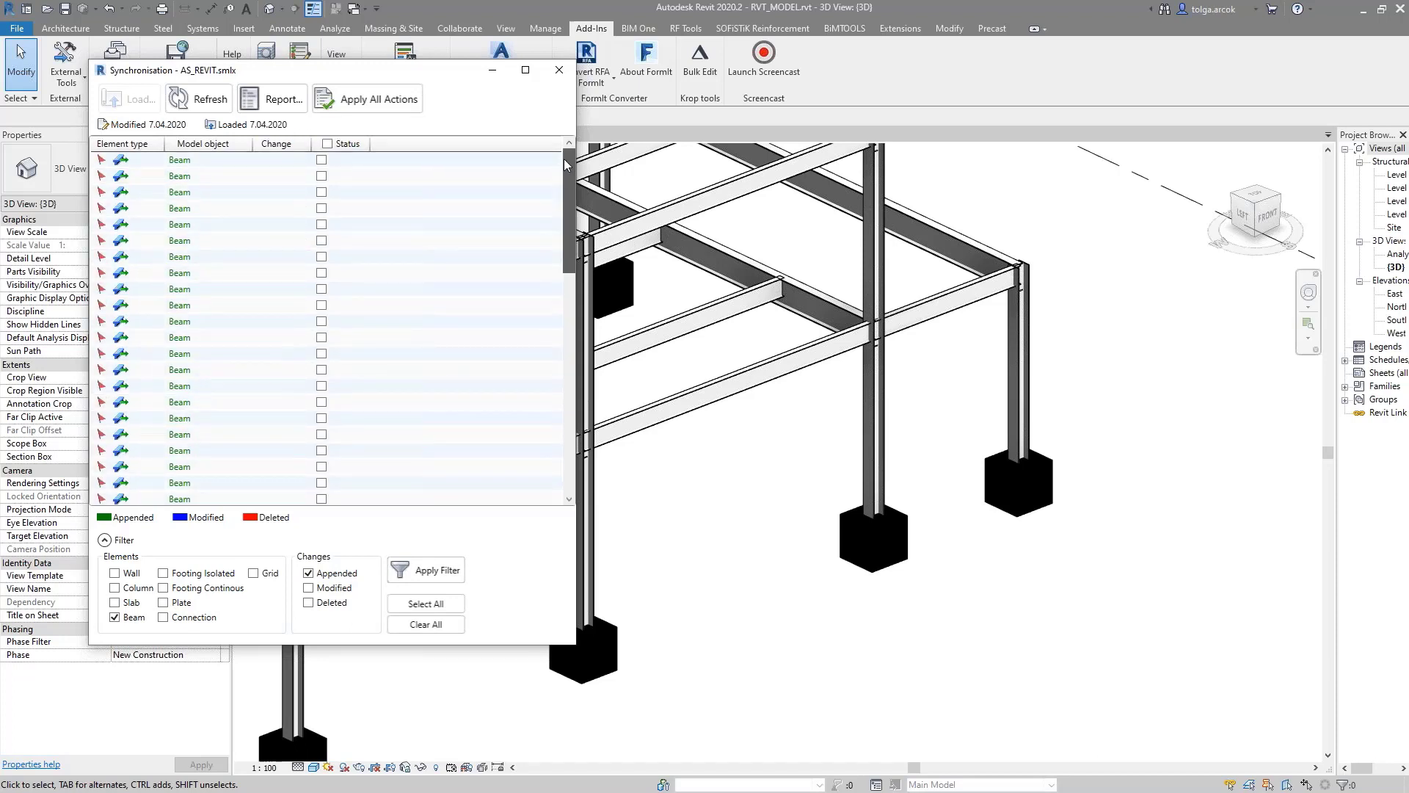
pyautogui.click(328, 144)
pyautogui.click(367, 99)
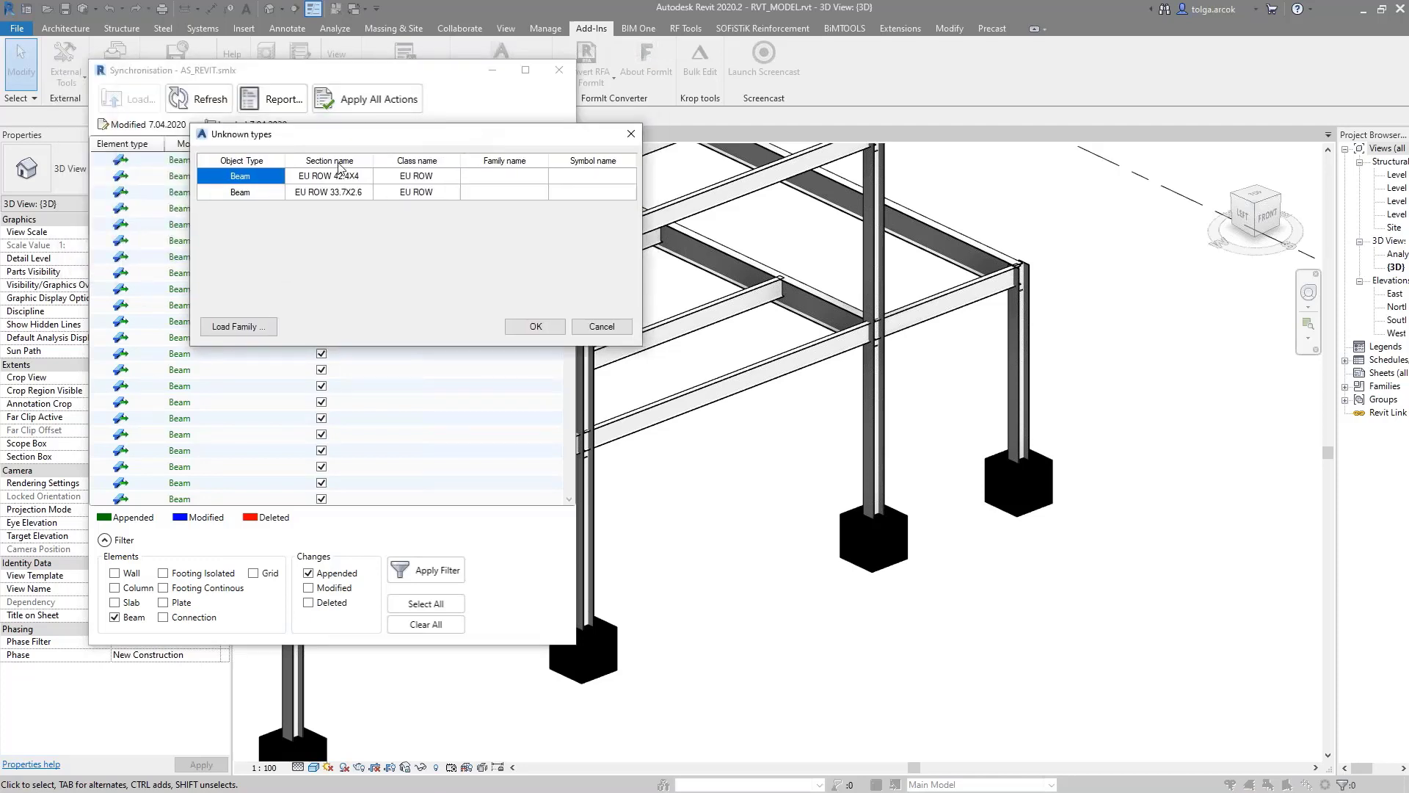
pyautogui.click(533, 182)
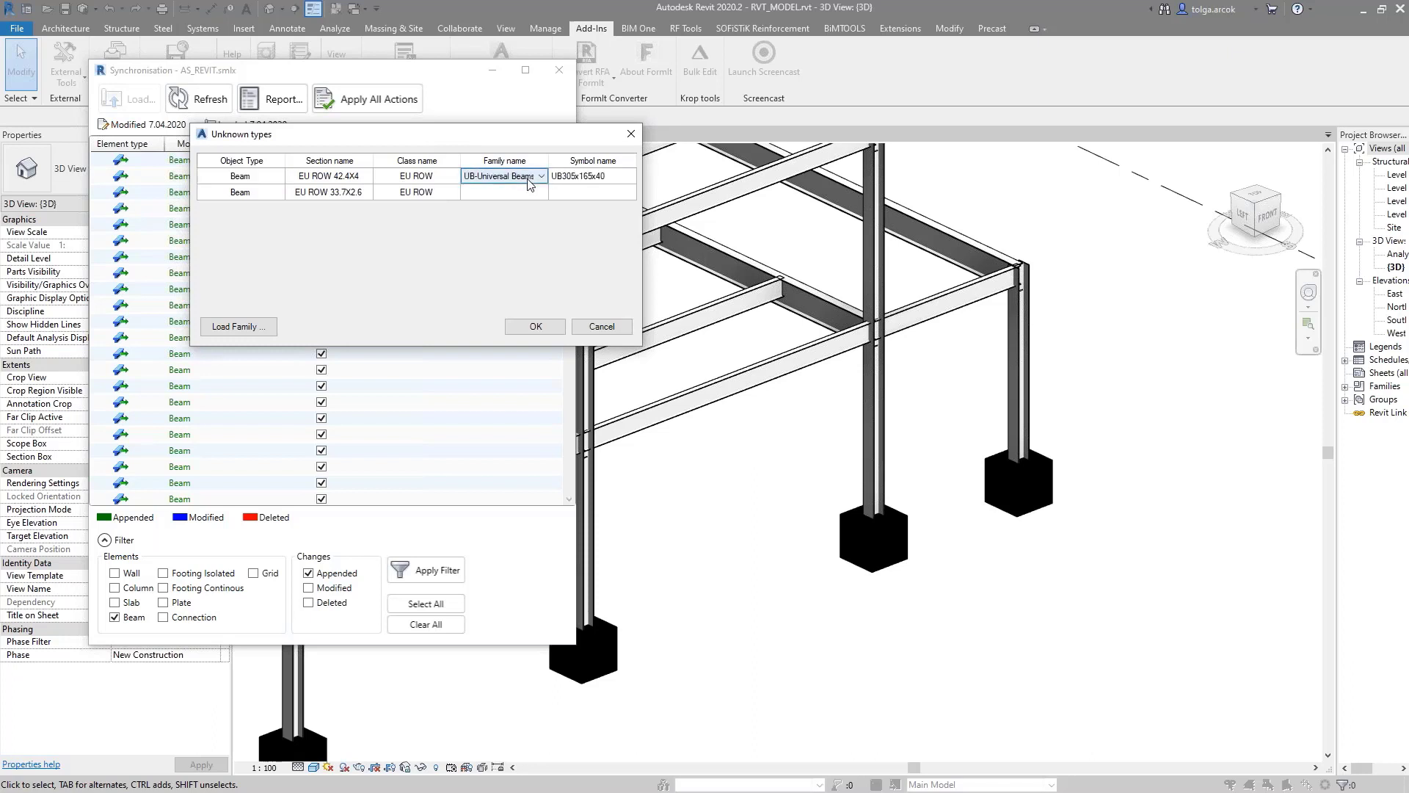
pyautogui.click(530, 183)
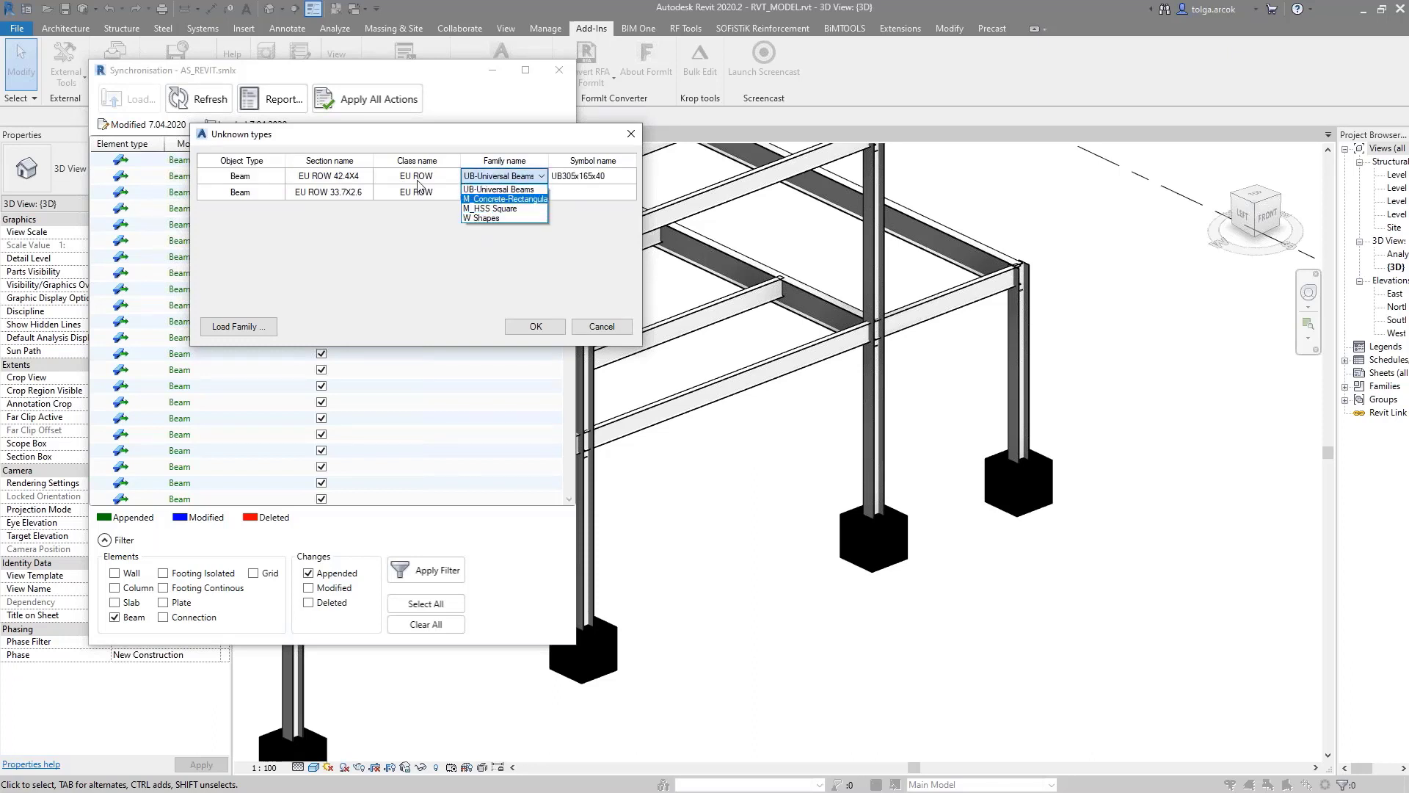
pyautogui.click(527, 147)
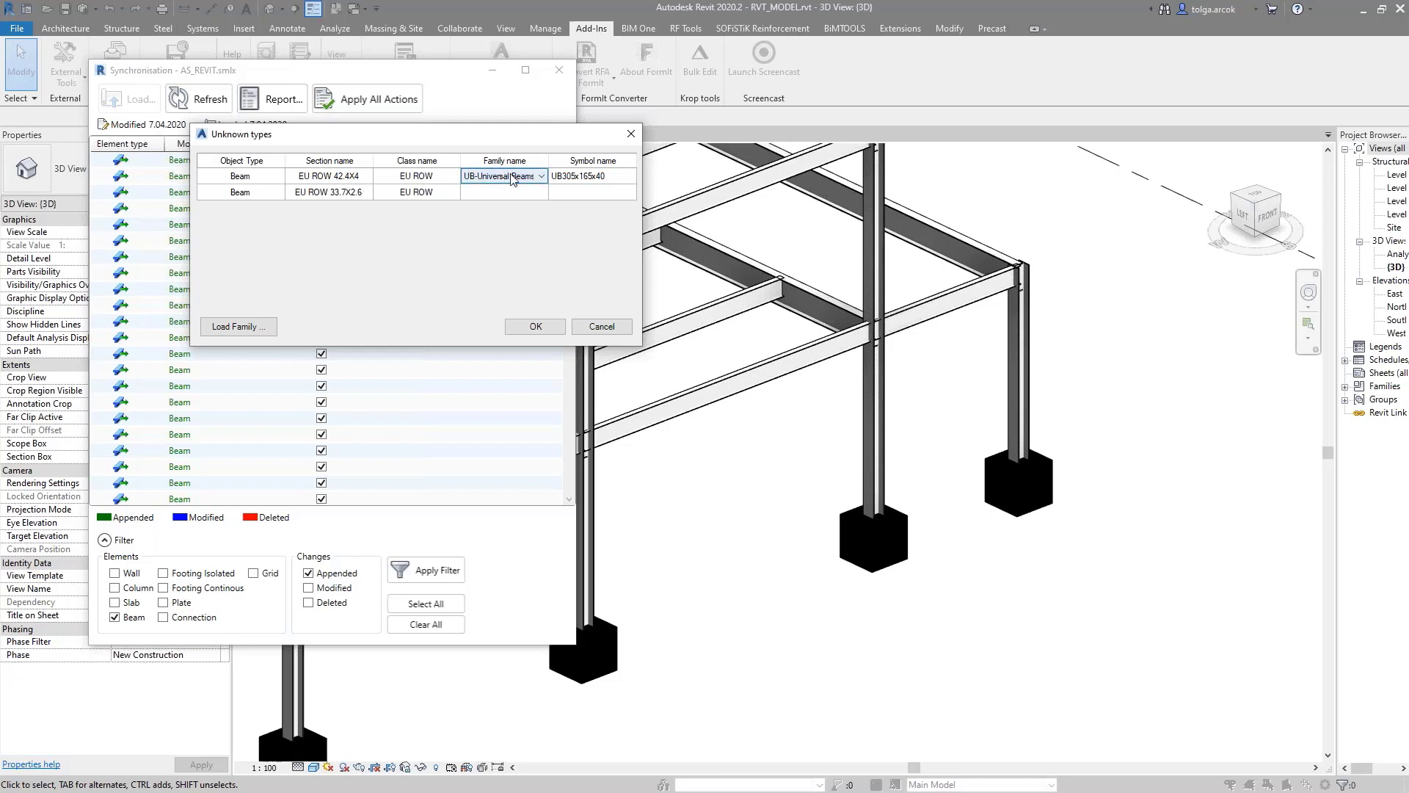
pyautogui.click(631, 134)
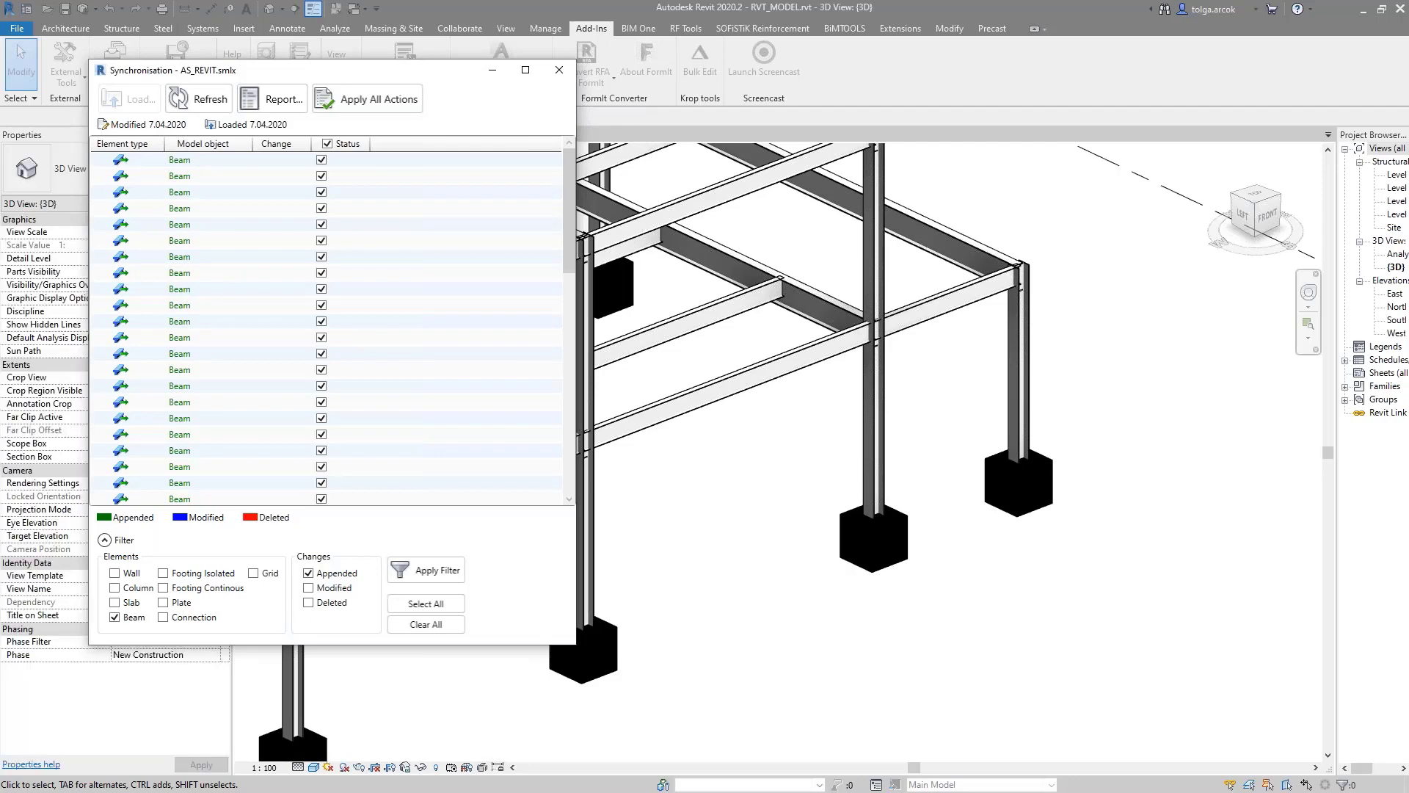
pyautogui.moveTo(440, 64)
pyautogui.mouseDown()
pyautogui.moveTo(441, 98)
pyautogui.moveTo(439, 84)
pyautogui.mouseUp()
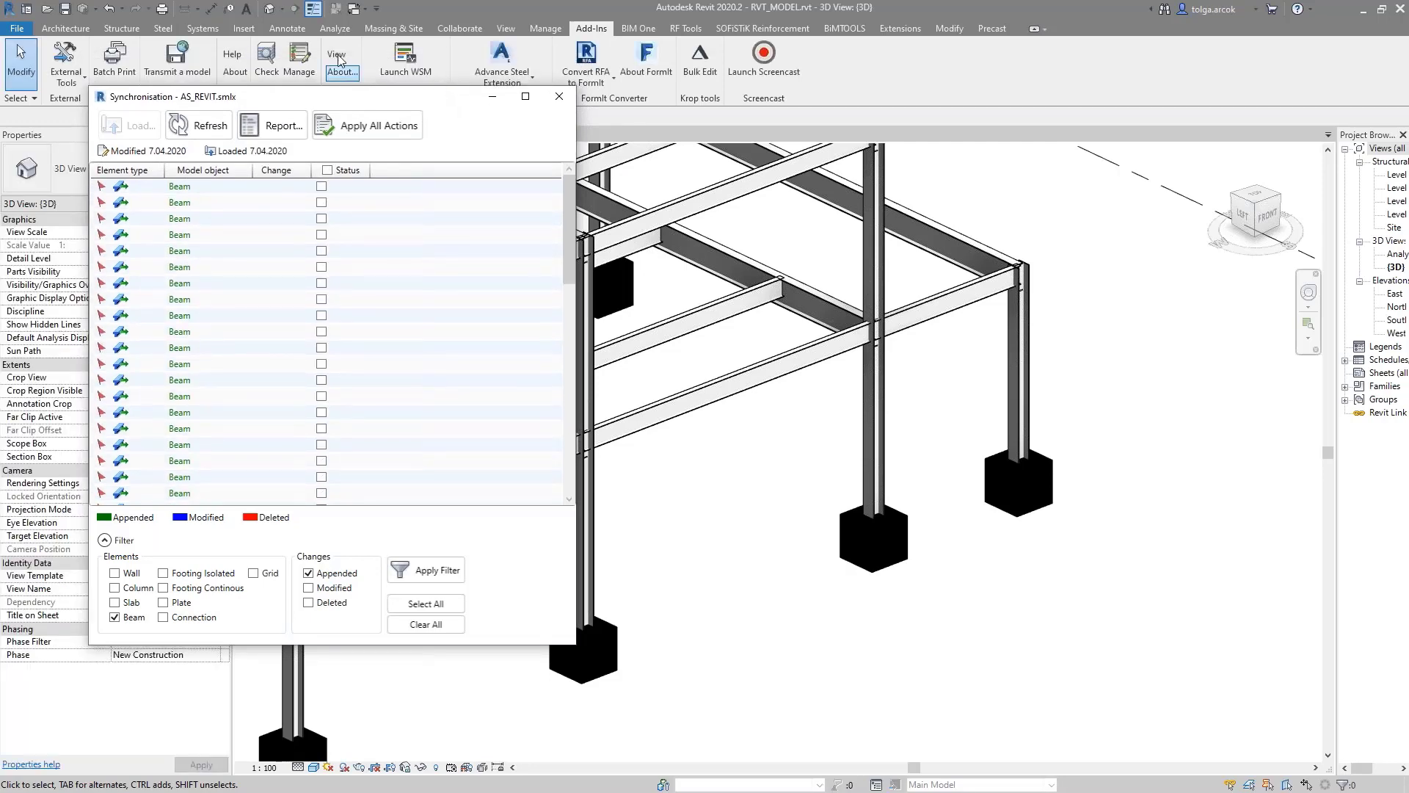
# Browse the family library to Structural Framing > Steel and pick M_Round Bars.rfa
pyautogui.click(240, 31)
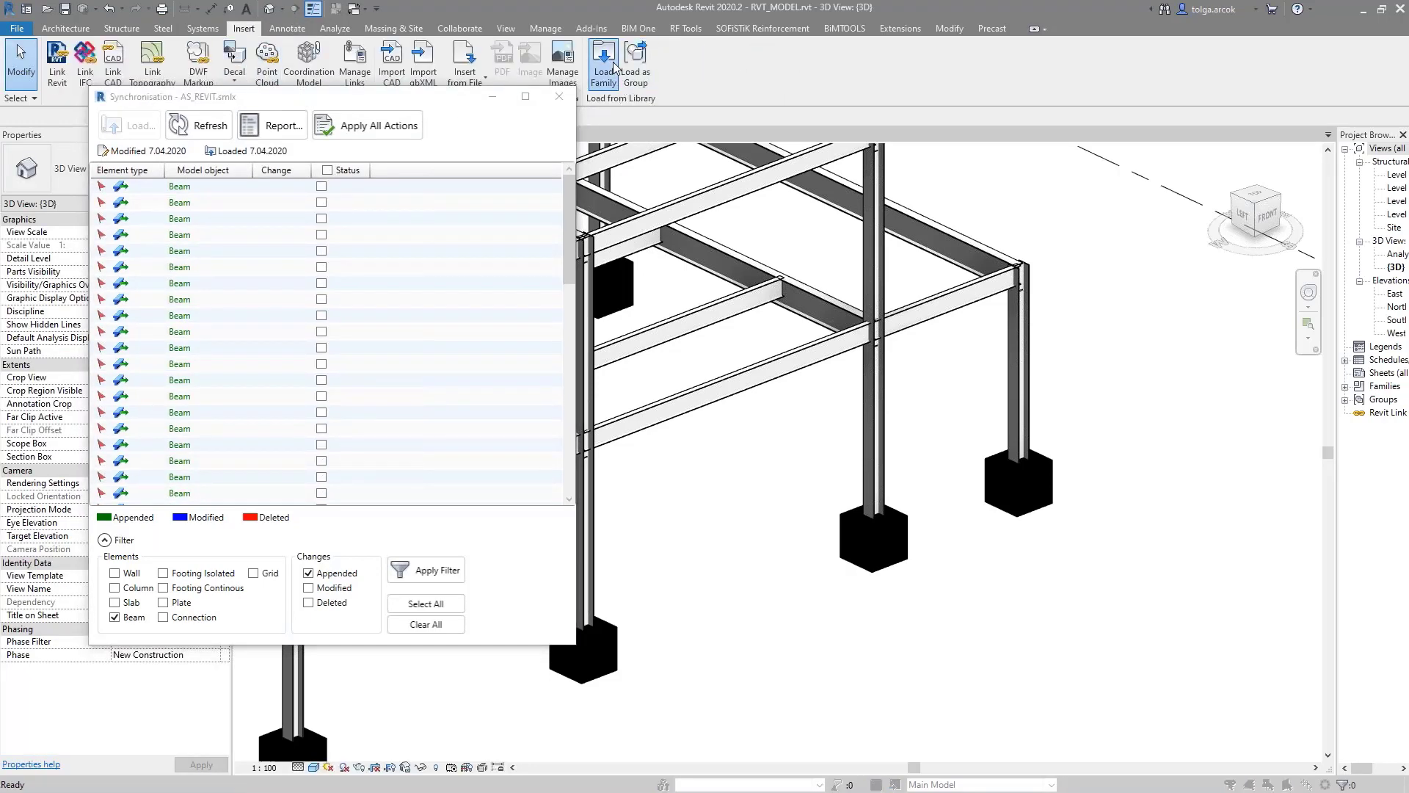
pyautogui.click(613, 62)
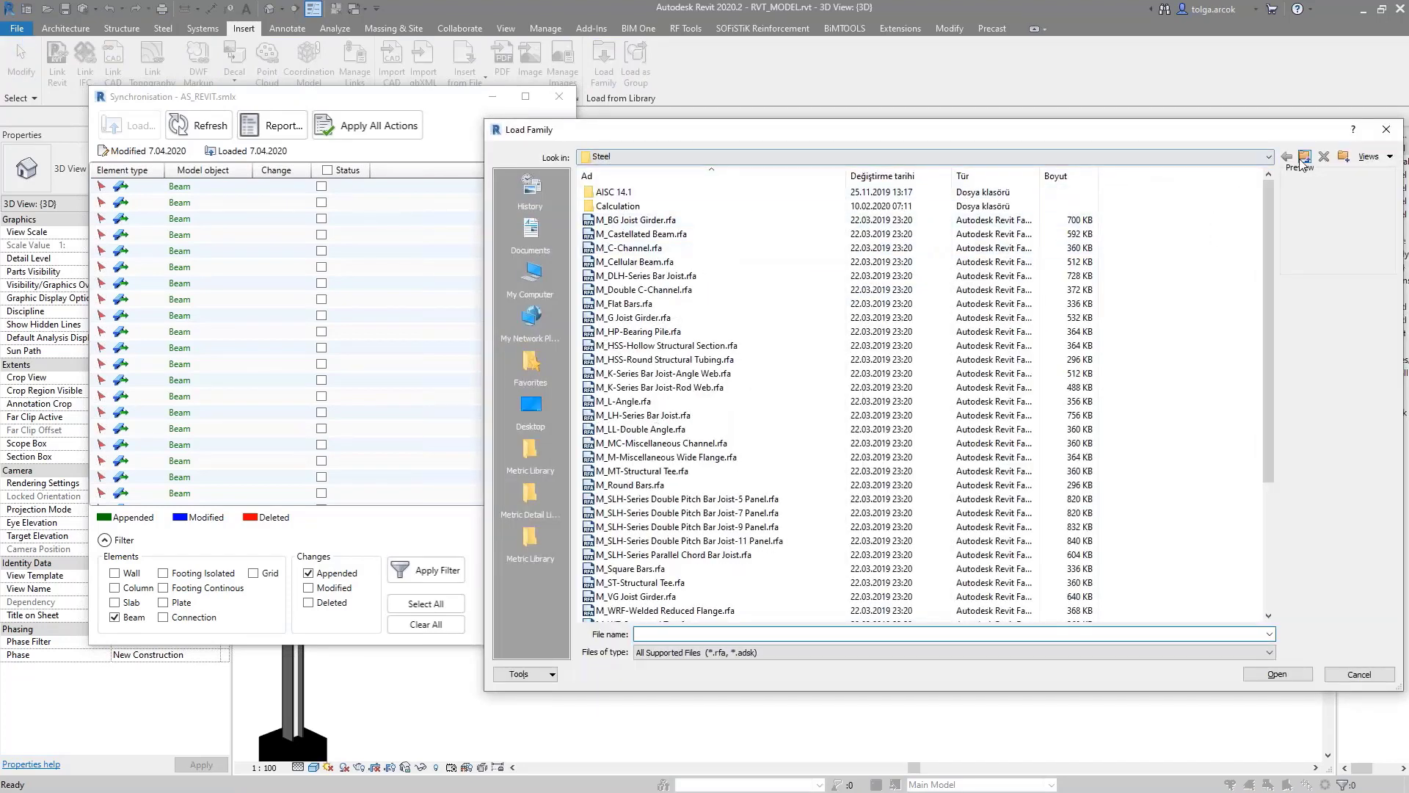
pyautogui.click(1304, 157)
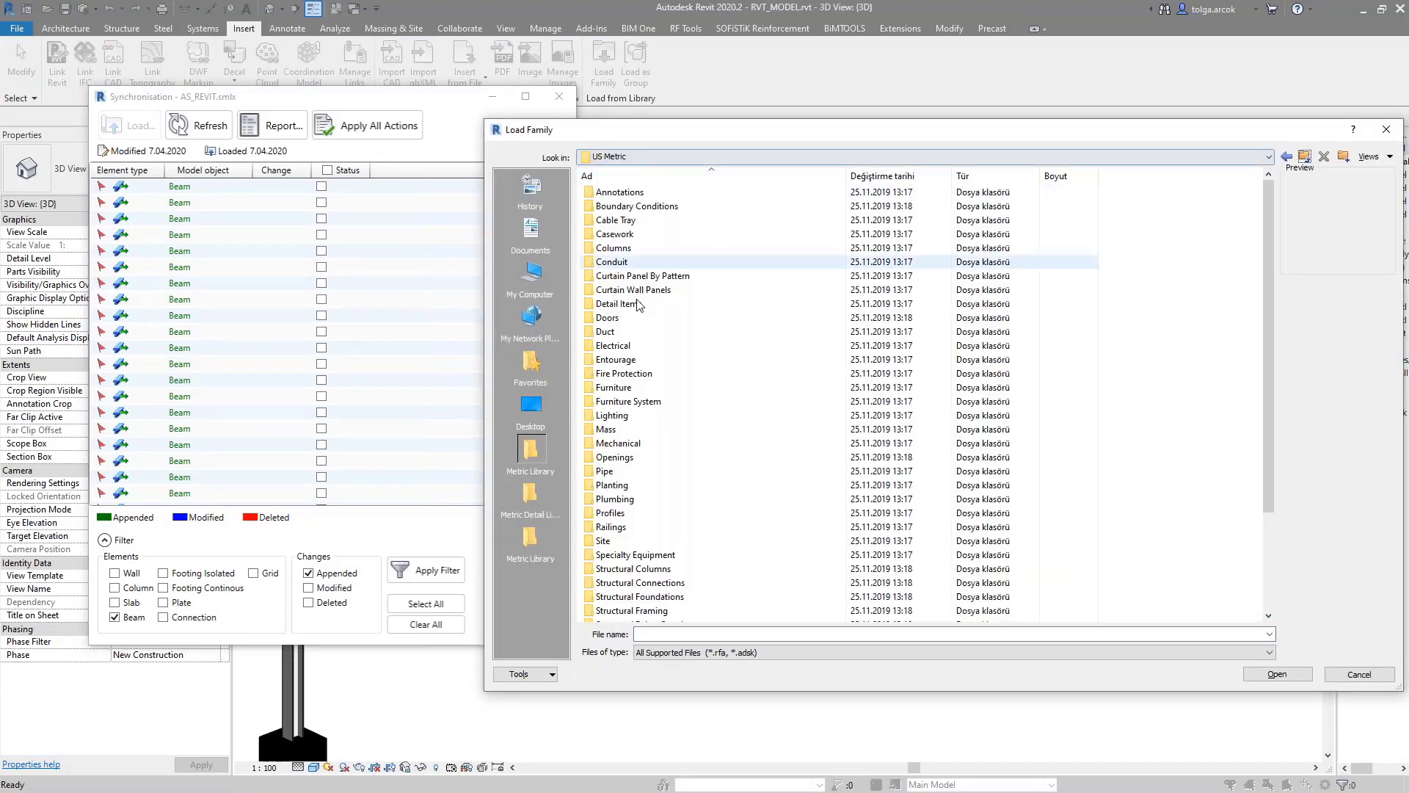
pyautogui.scroll(-1, 642, 561)
pyautogui.scroll(-1, 645, 550)
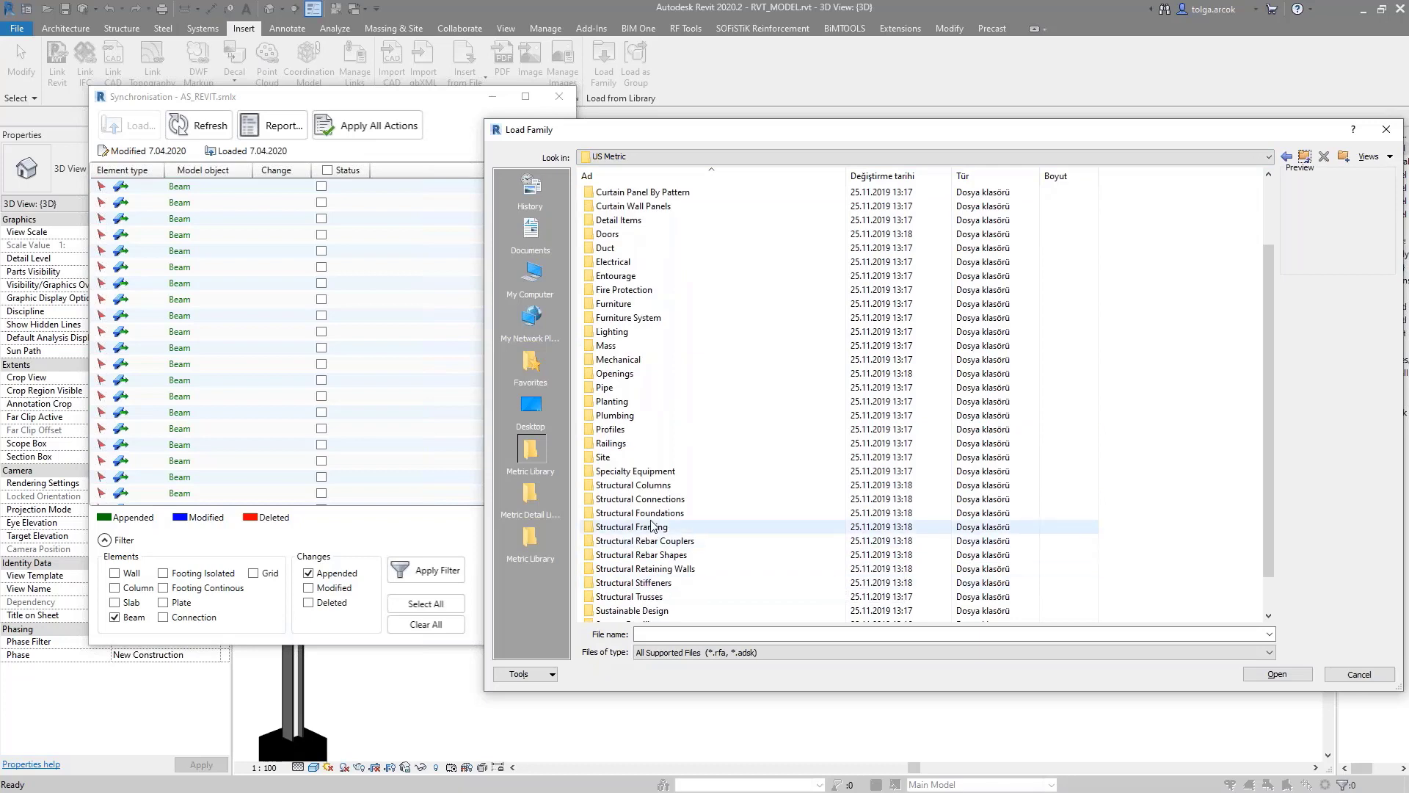
pyautogui.click(656, 528)
pyautogui.doubleClick(655, 530)
pyautogui.doubleClick(635, 240)
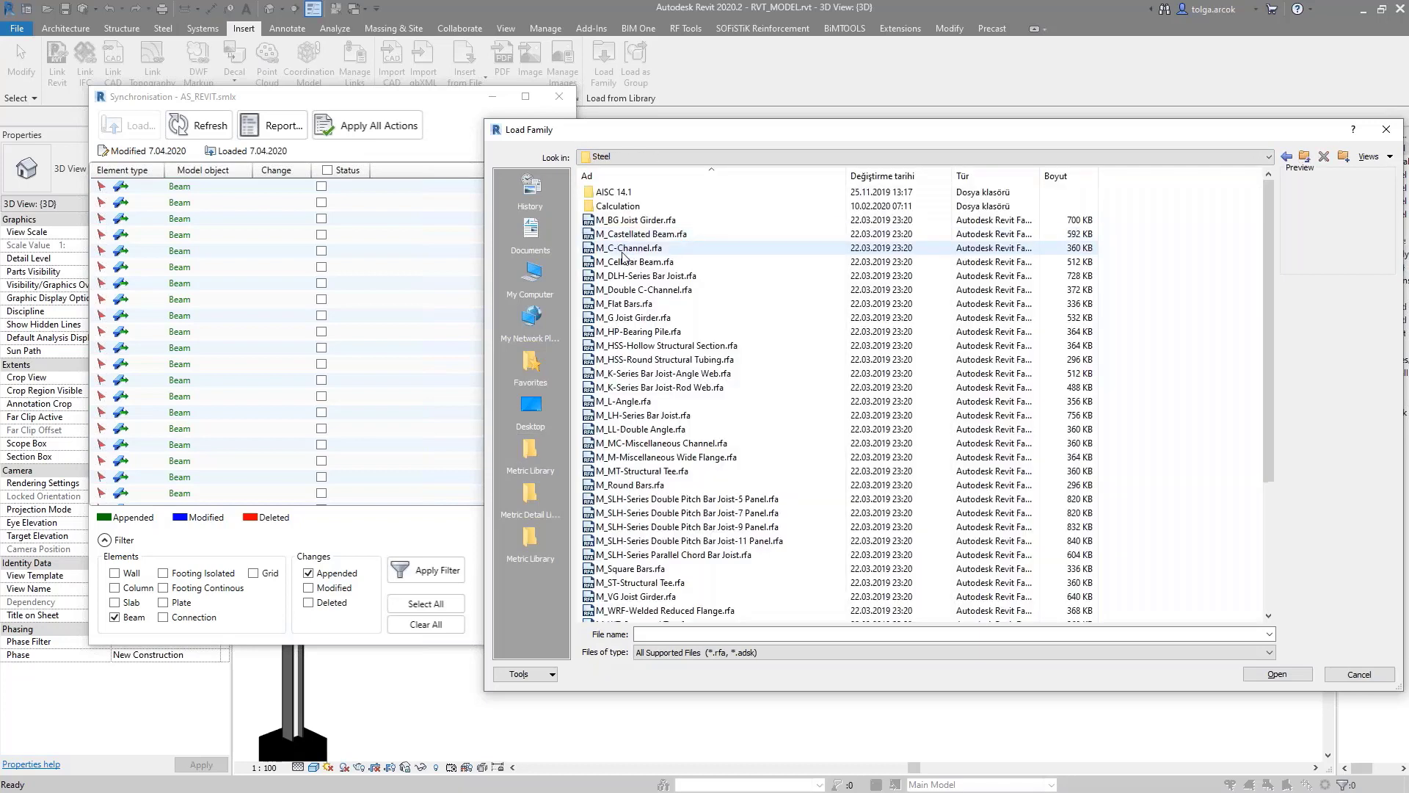
pyautogui.click(649, 486)
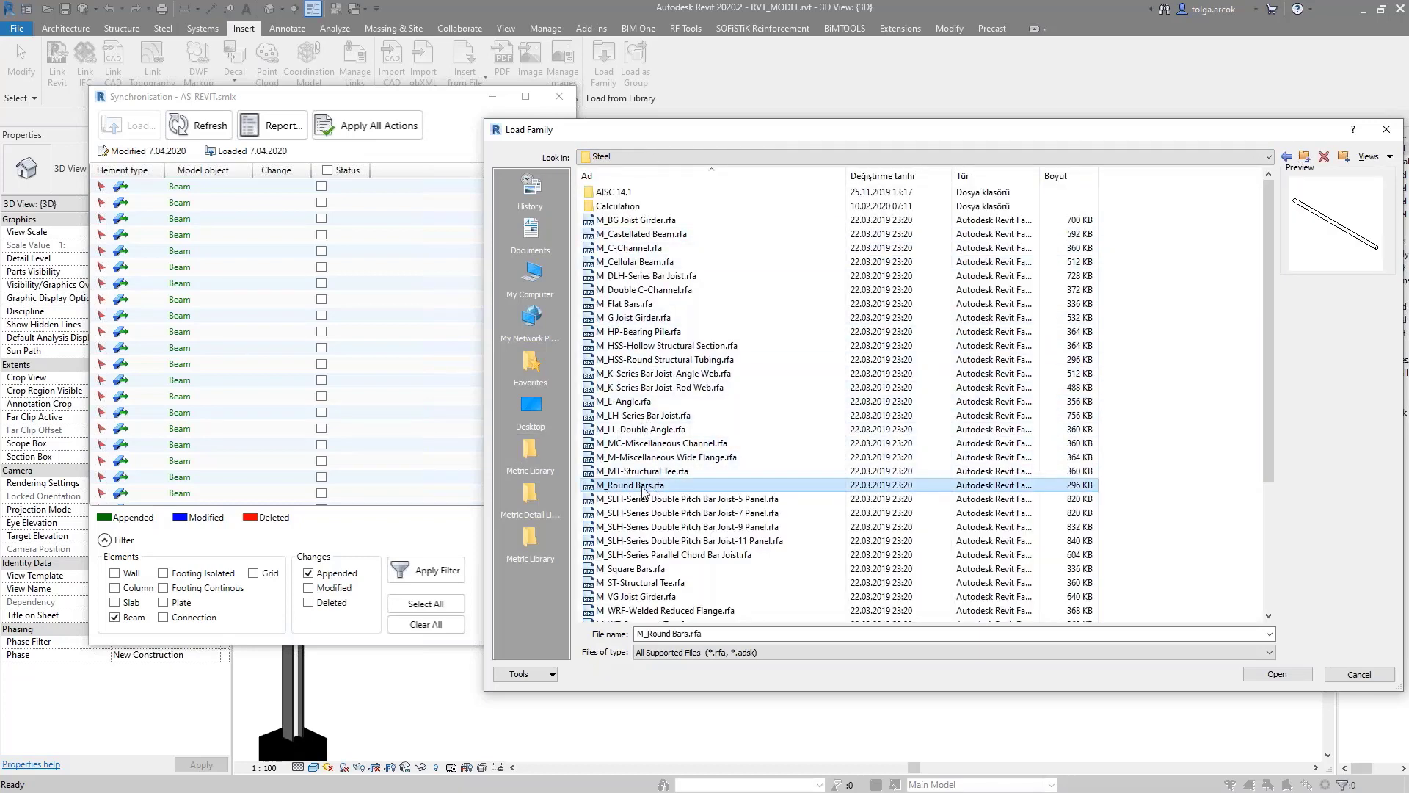
# Load M_Round Bars with every round bar type selected, accepting the many-types prompt
pyautogui.click(1276, 673)
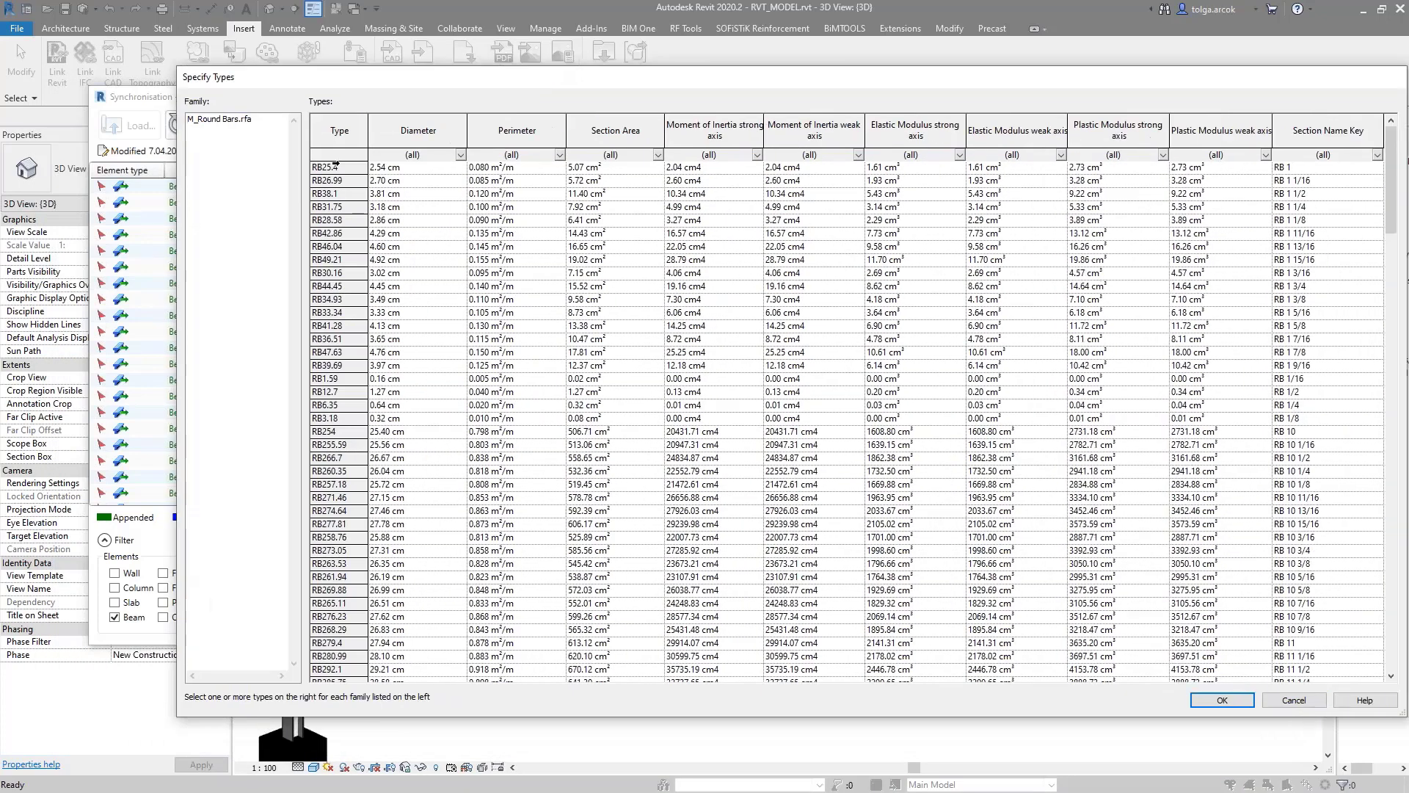
pyautogui.moveTo(338, 167); pyautogui.dragTo(352, 642)
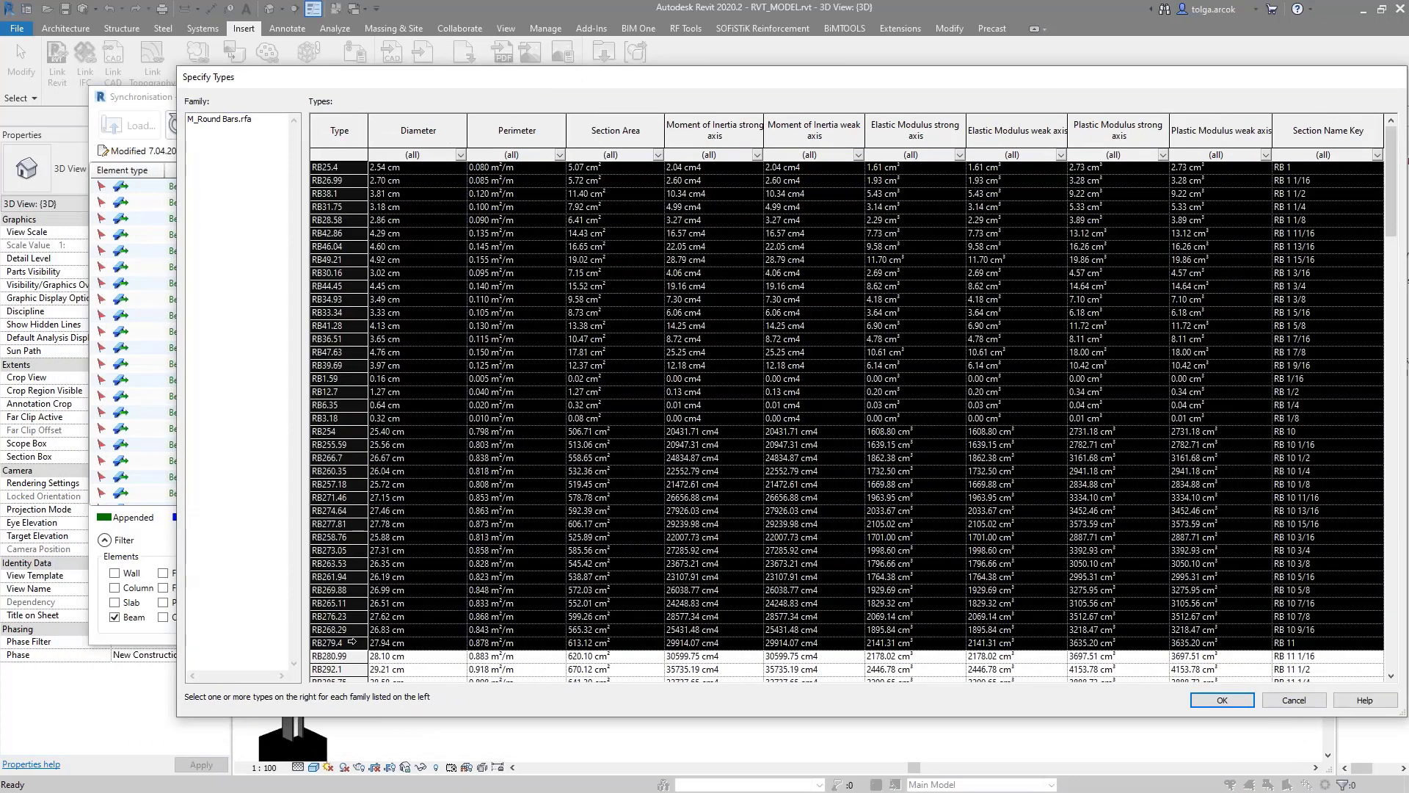
pyautogui.click(1232, 701)
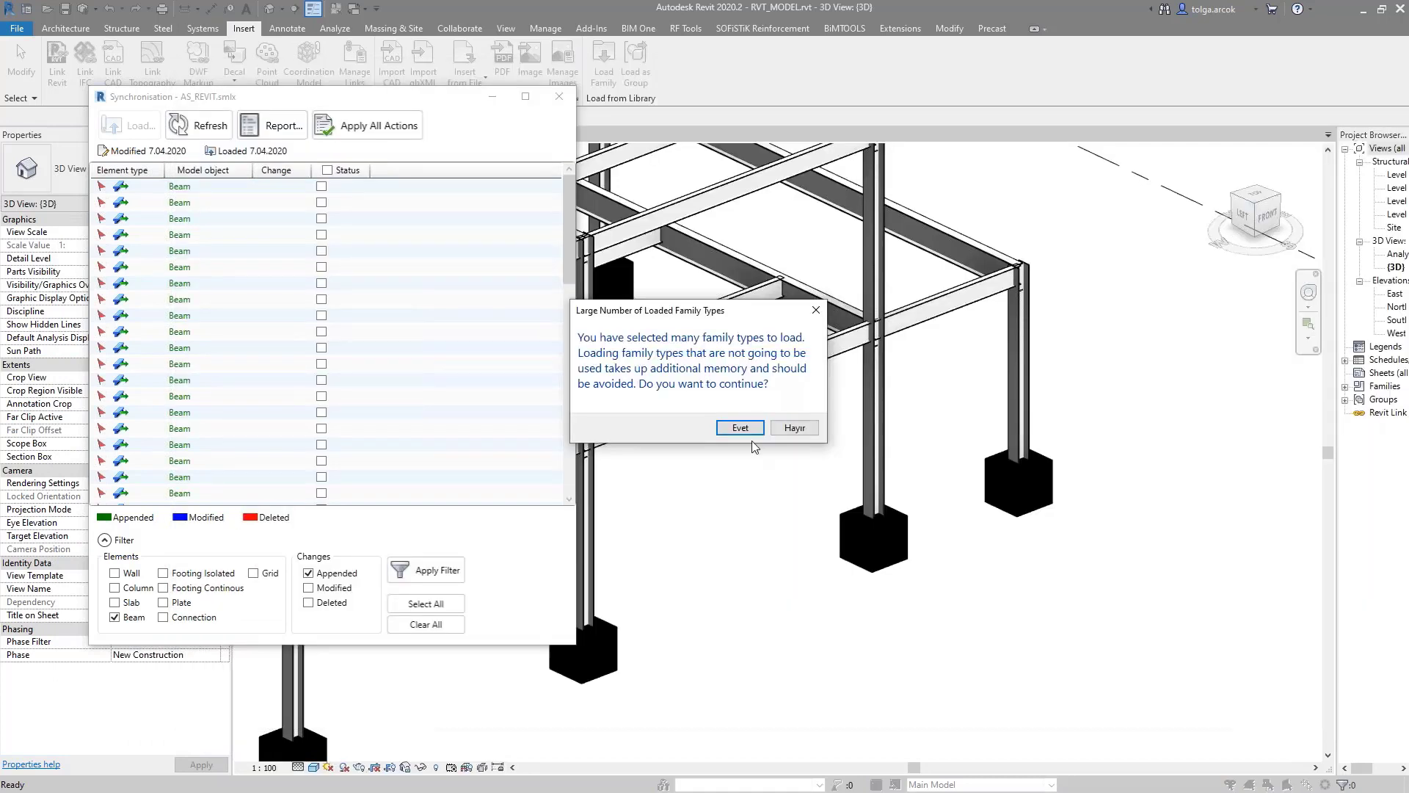
pyautogui.click(742, 429)
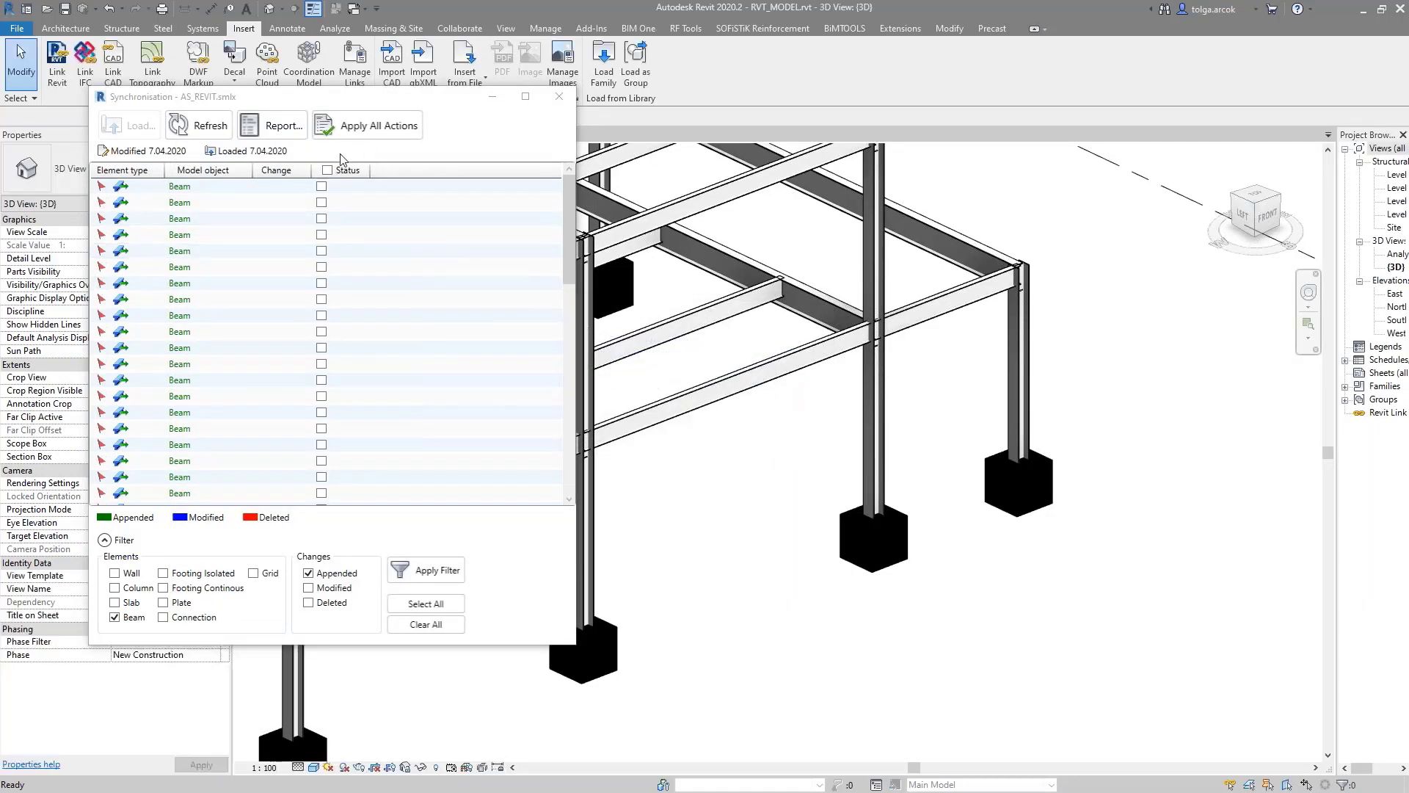
# Apply all beam changes and map EU ROW 42.4X4 to M_Round Bars RB42.86
pyautogui.click(328, 169)
pyautogui.click(356, 132)
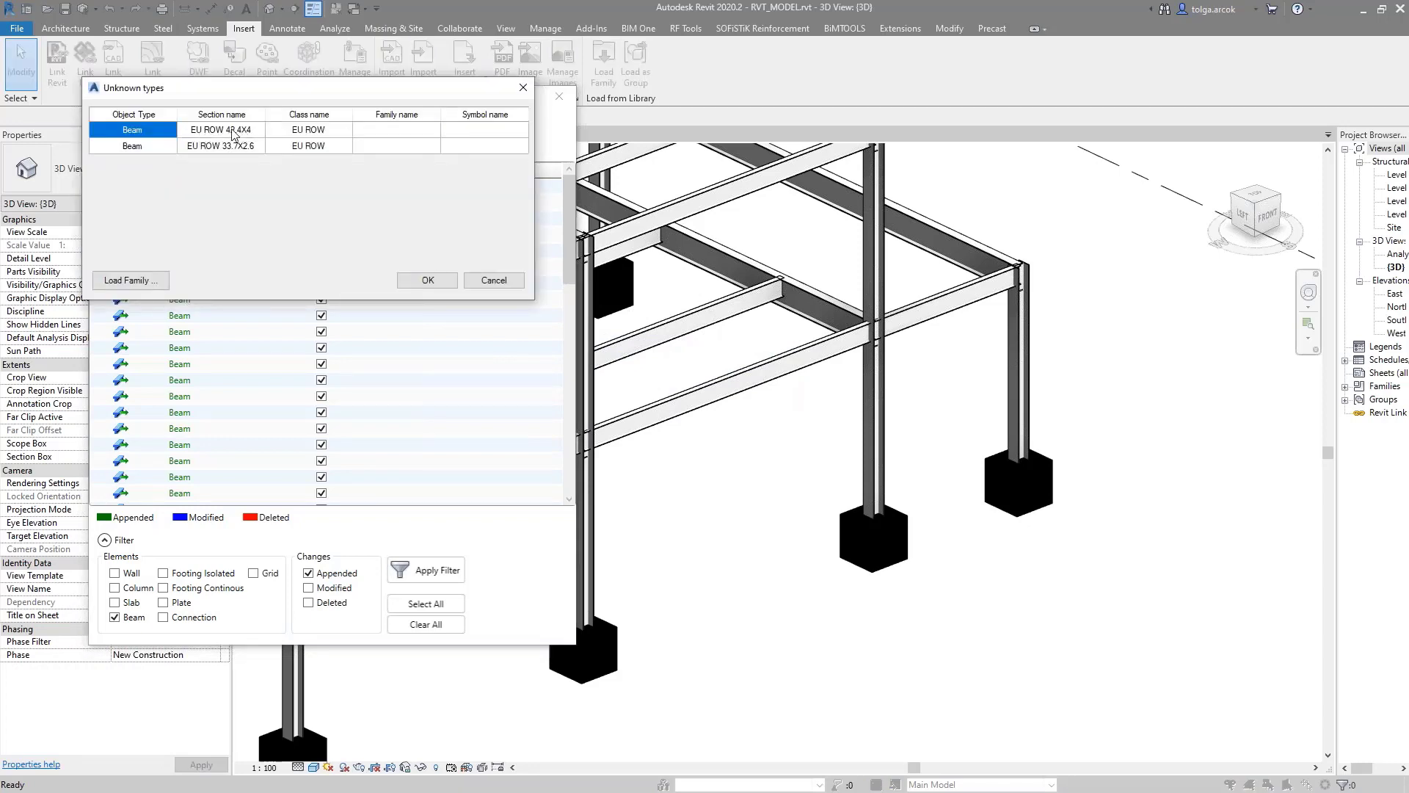
pyautogui.click(413, 134)
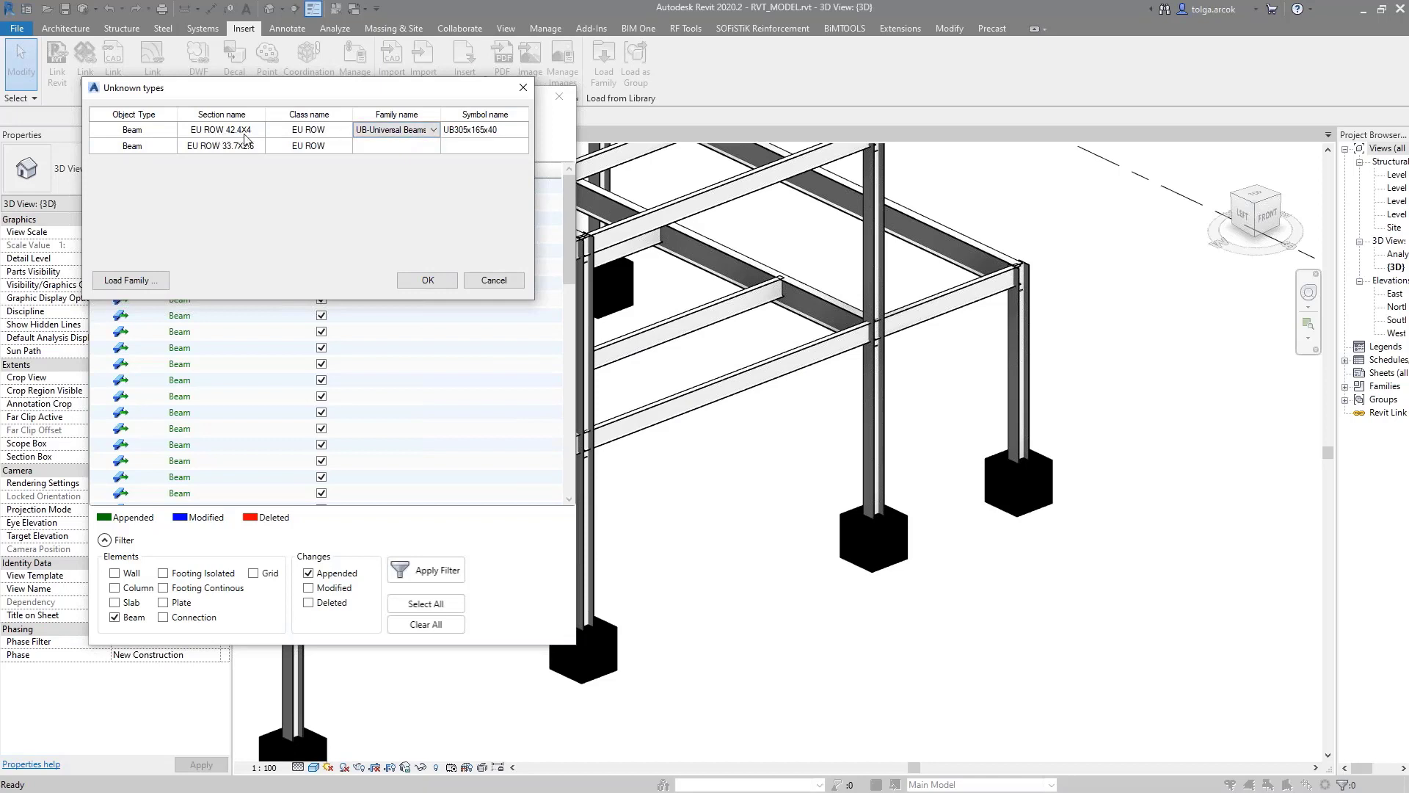
pyautogui.click(432, 130)
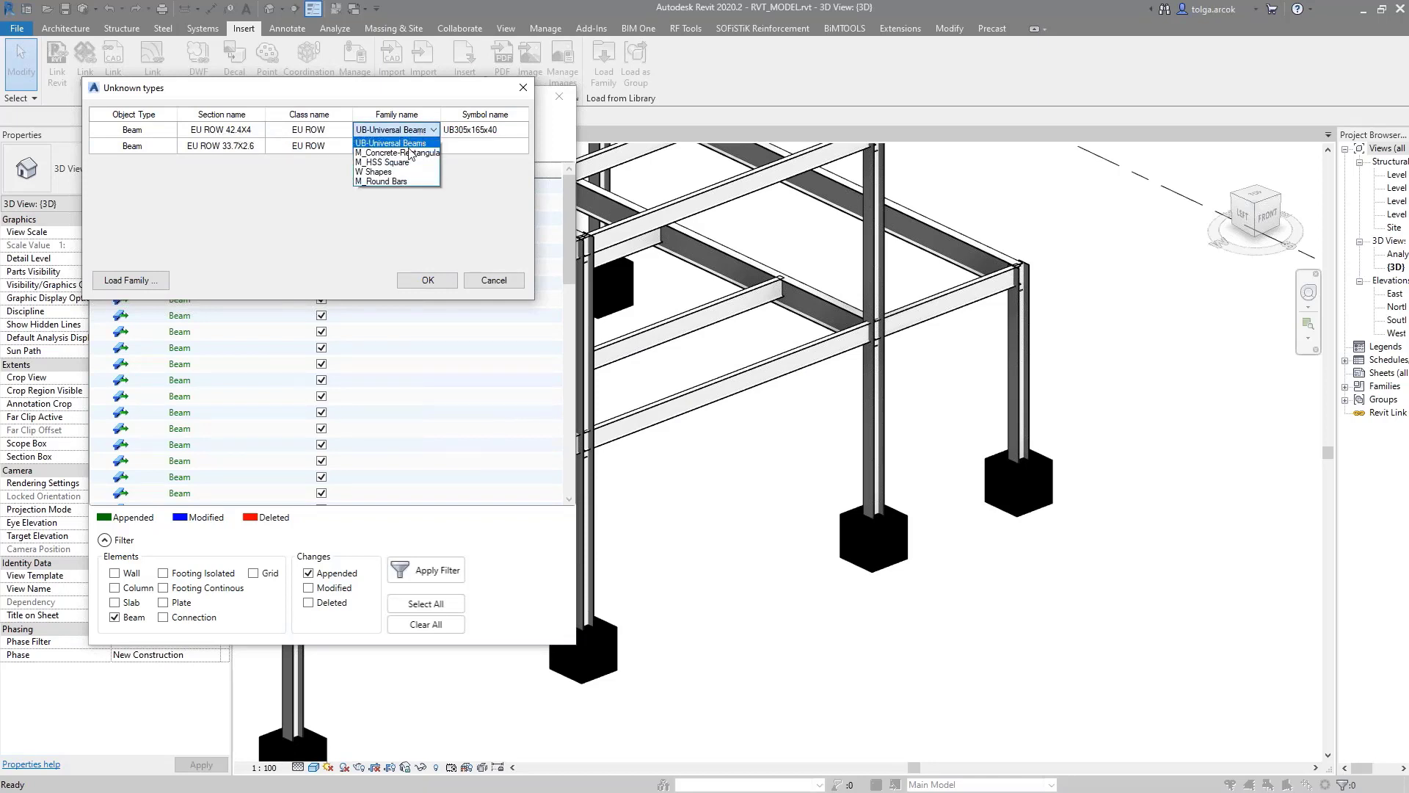
pyautogui.click(394, 184)
pyautogui.click(485, 132)
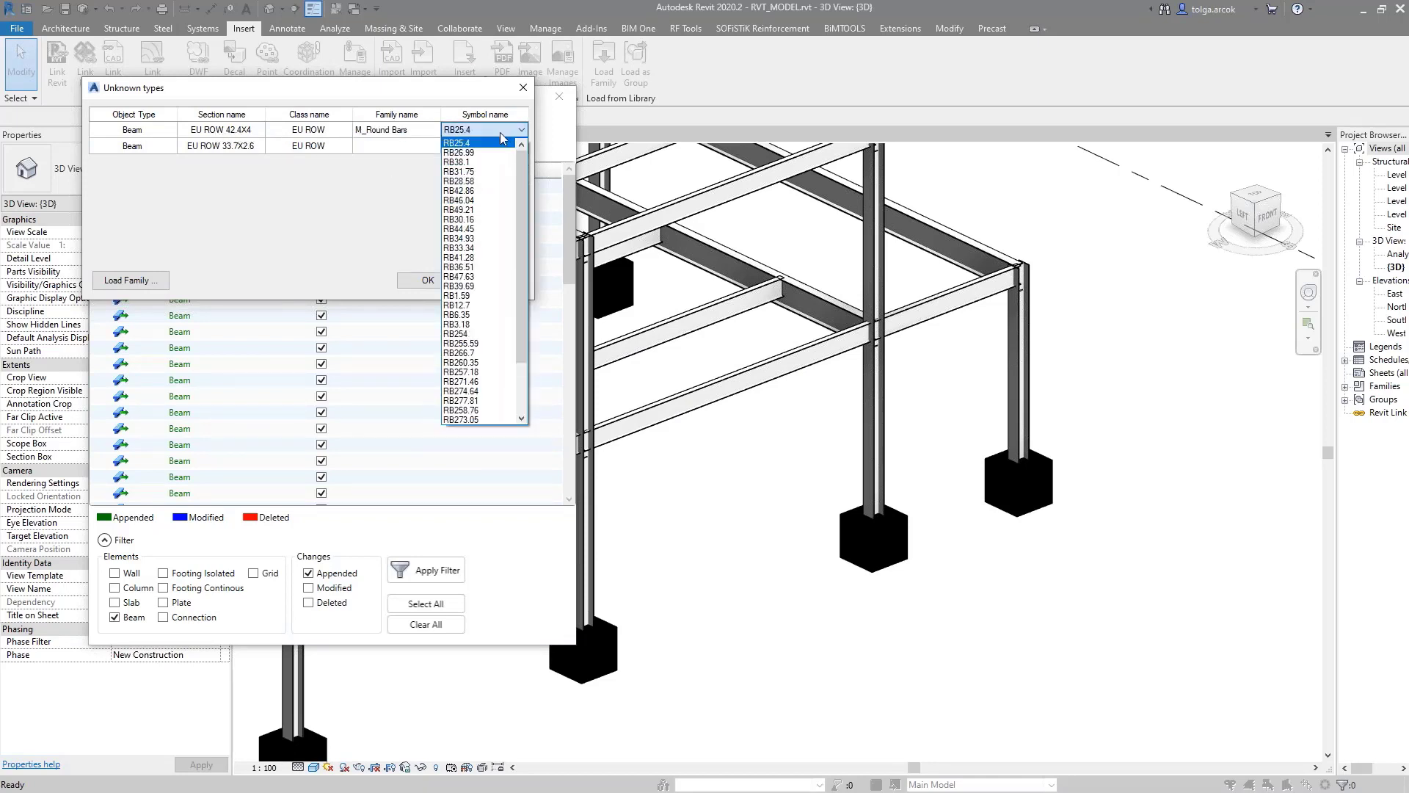
pyautogui.click(474, 192)
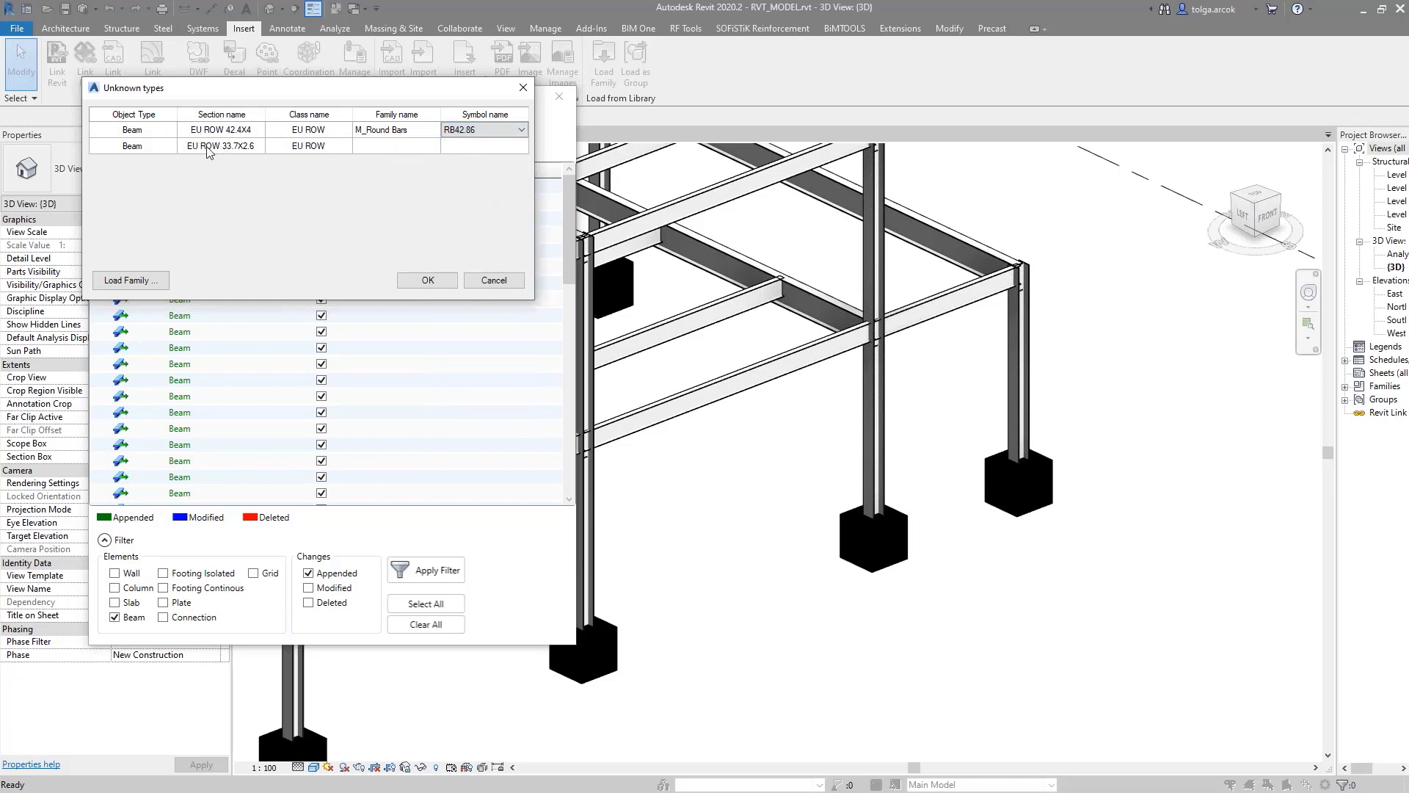
# Map EU ROW 33.7X2.6 to M_Round Bars RB34.93 and confirm to create the railings
pyautogui.click(371, 146)
pyautogui.click(433, 145)
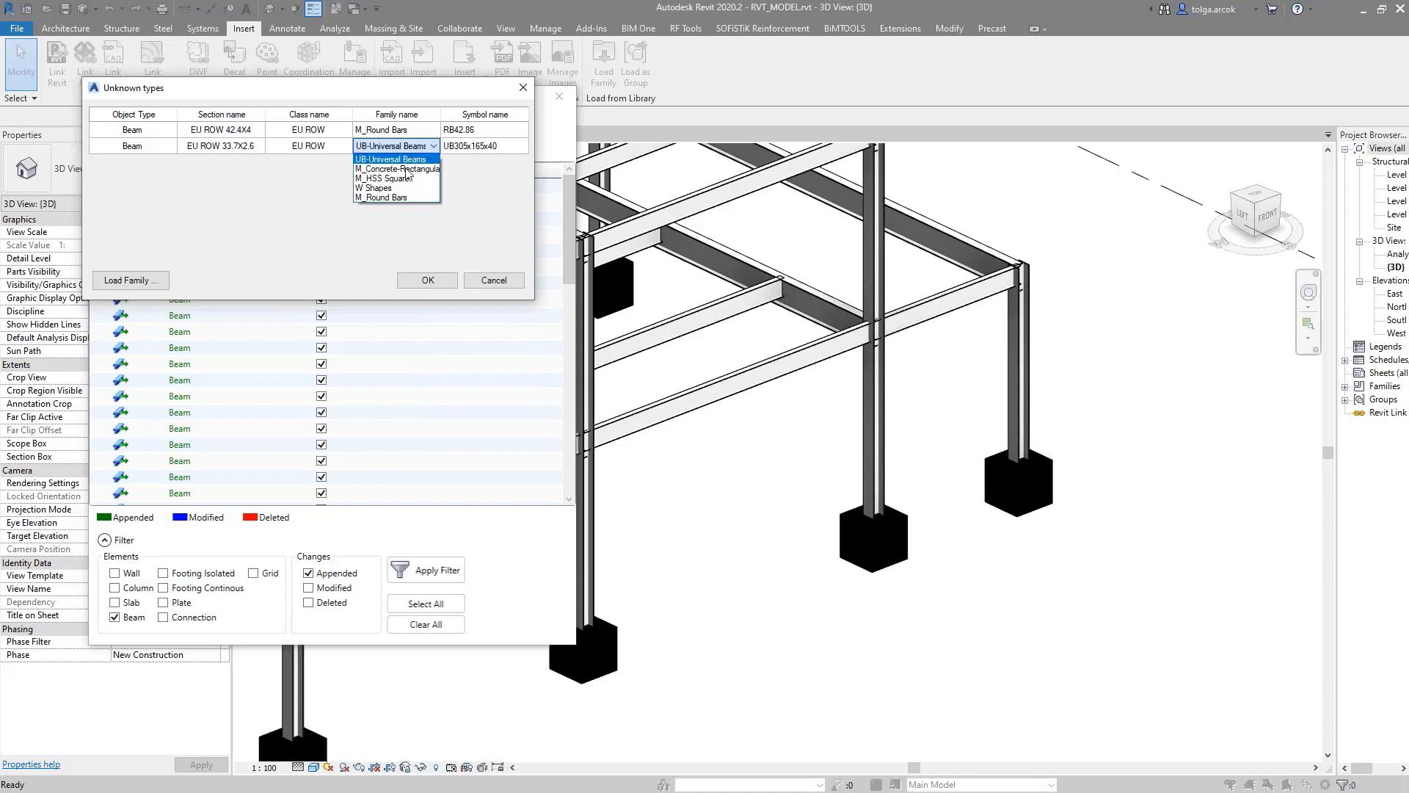
pyautogui.click(433, 181)
pyautogui.click(483, 146)
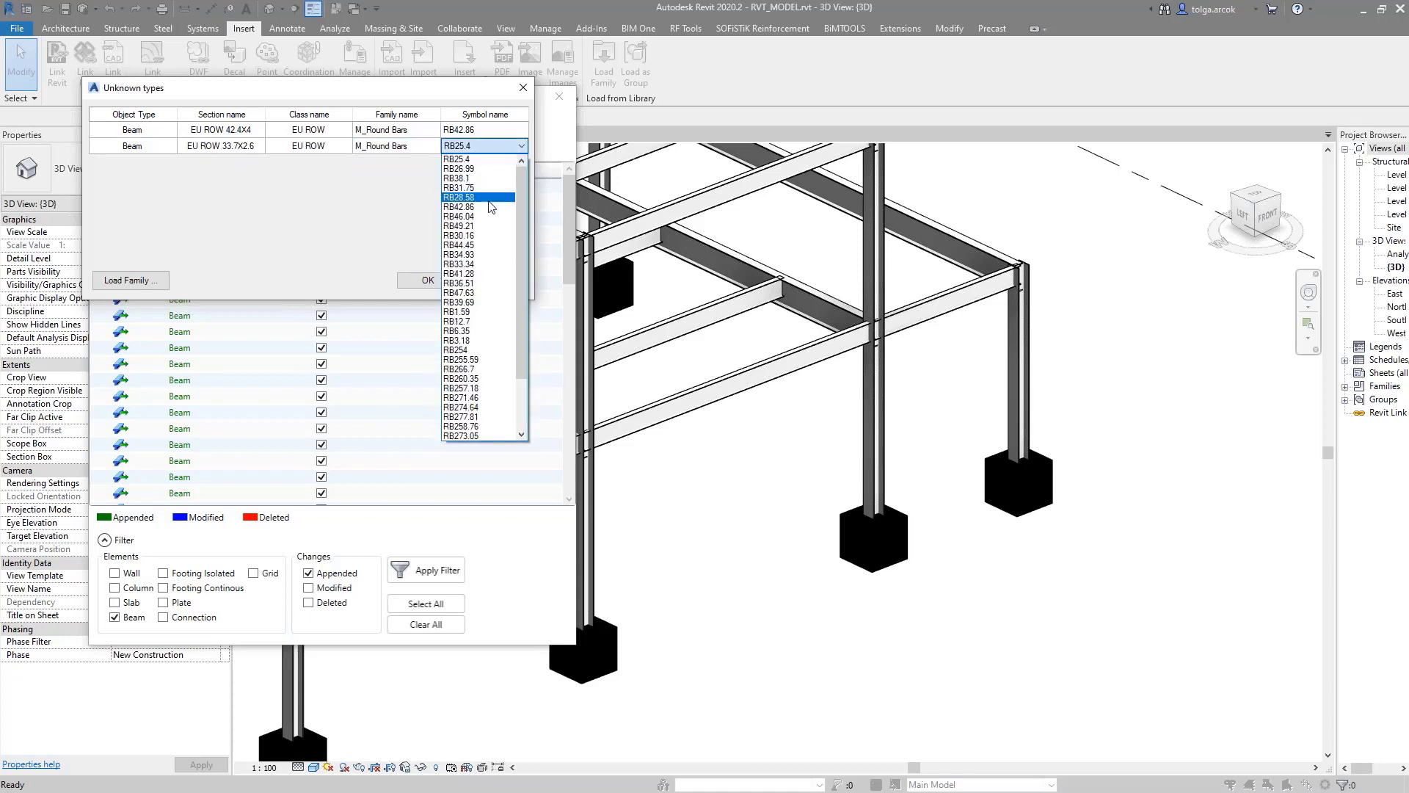
pyautogui.click(476, 254)
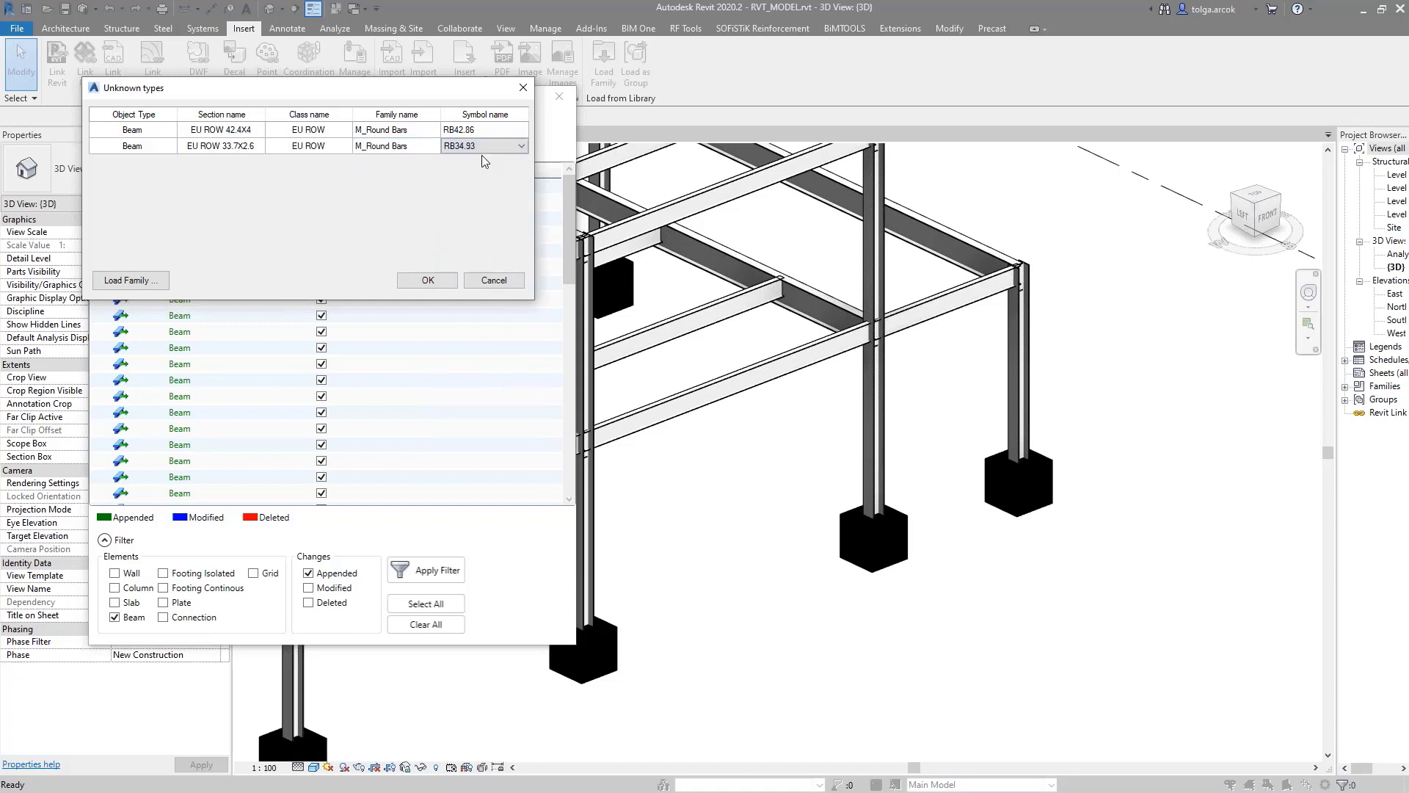
pyautogui.click(429, 280)
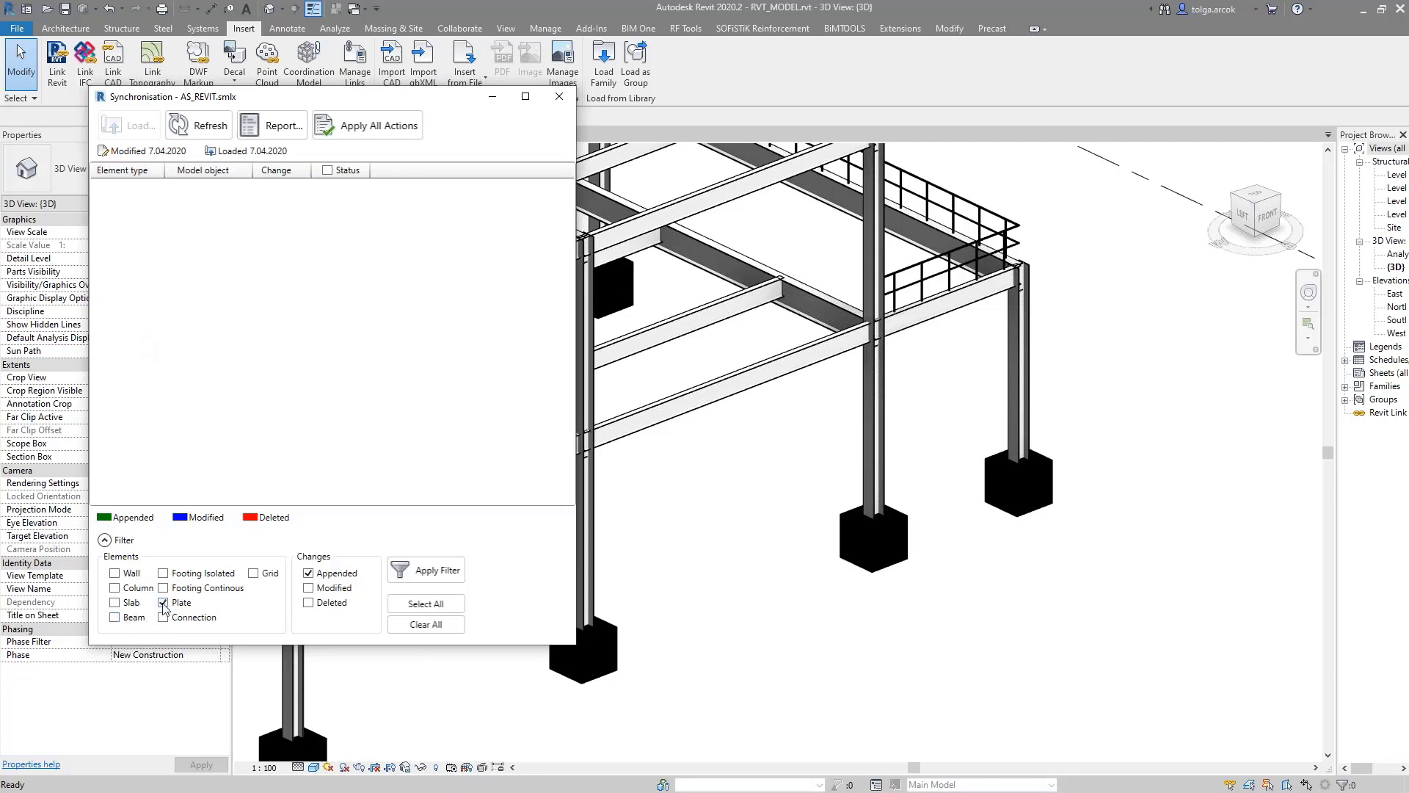
# Filter the change list to plates, select them all and apply them
pyautogui.click(432, 570)
pyautogui.click(327, 169)
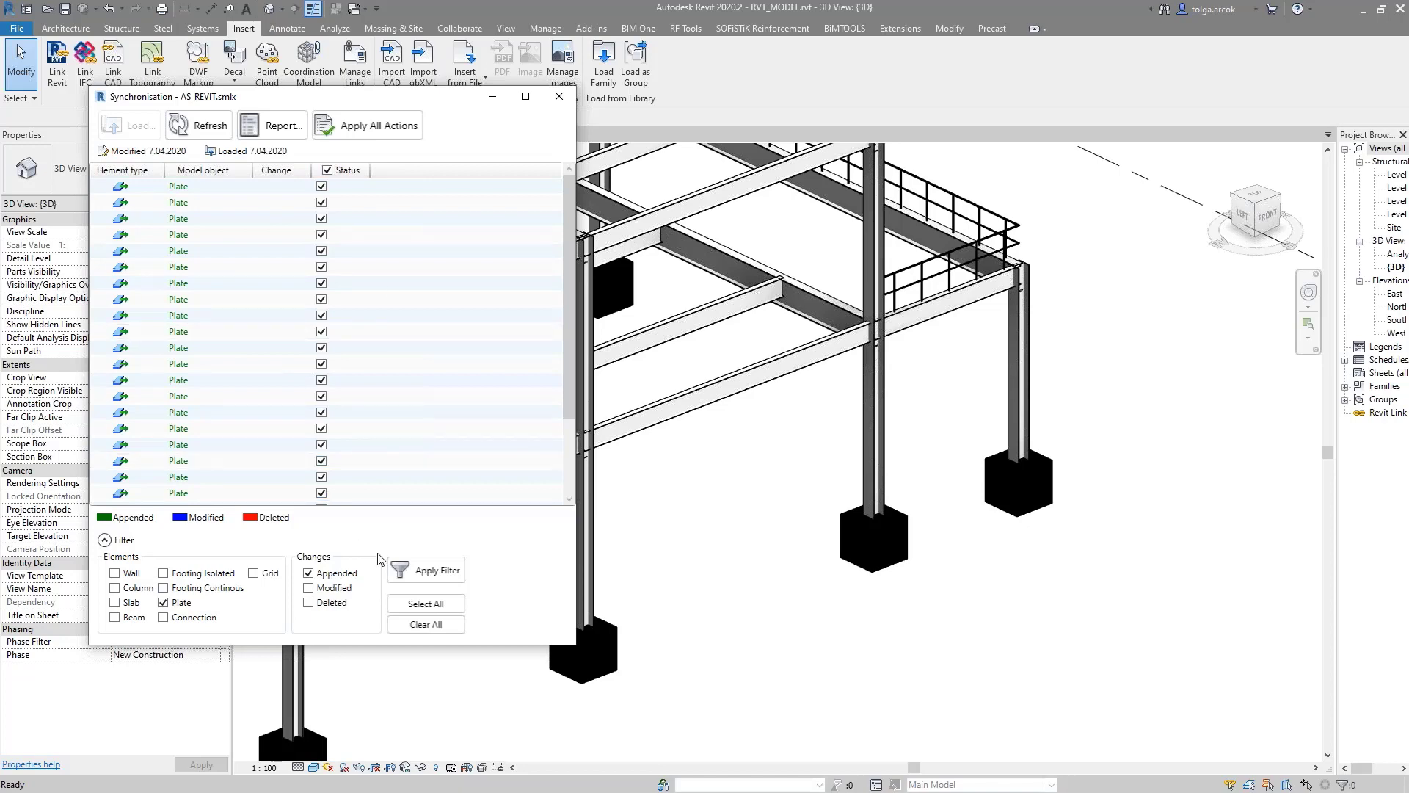
pyautogui.click(371, 132)
pyautogui.scroll(2, 880, 363)
pyautogui.scroll(3, 881, 363)
pyautogui.scroll(3, 880, 363)
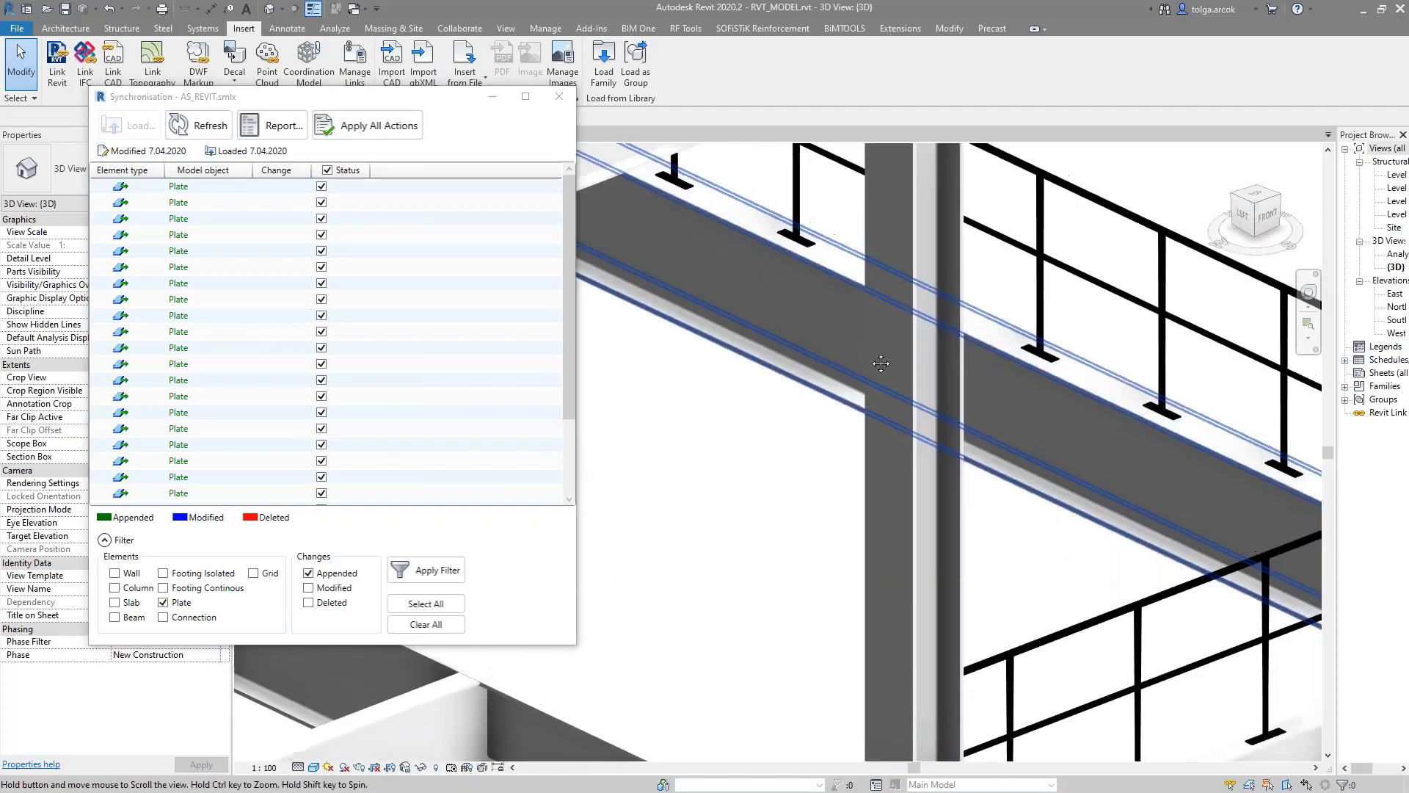
# Zoom out over the whole steel frame and uncheck the Plate filter
pyautogui.scroll(-3, 881, 363)
pyautogui.scroll(-3, 1028, 425)
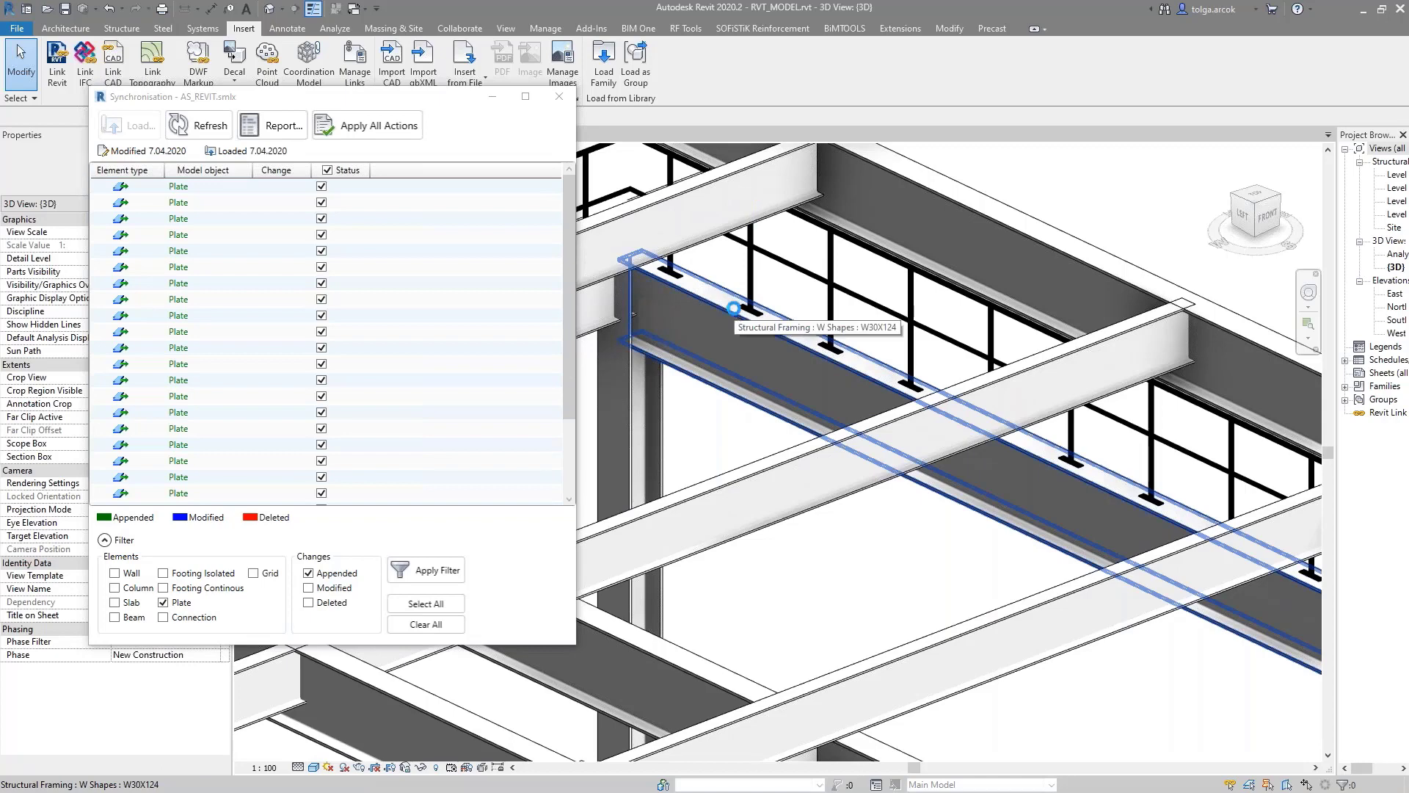
pyautogui.scroll(-4, 578, 339)
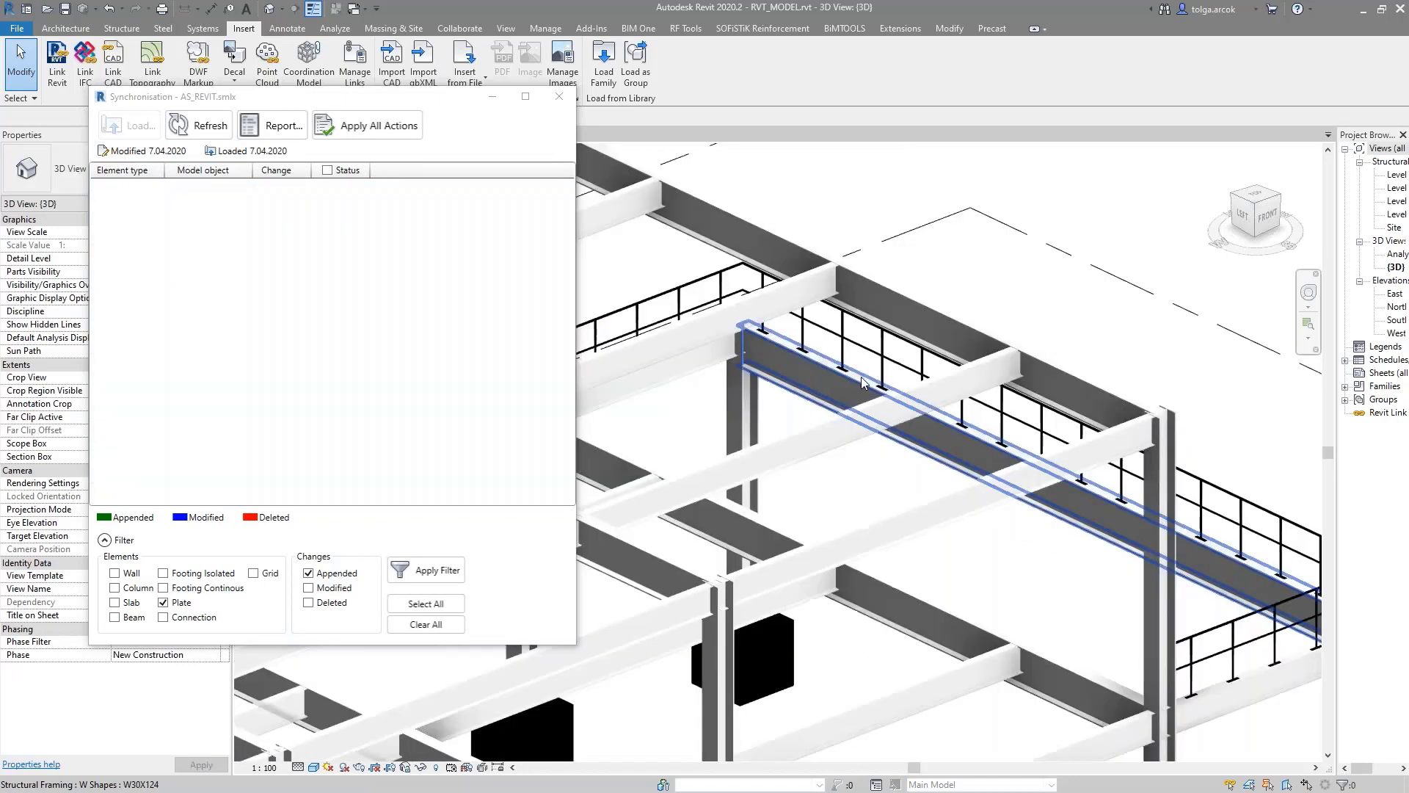
pyautogui.scroll(-3, 578, 339)
pyautogui.moveTo(888, 217); pyautogui.dragTo(999, 303, button='middle')
pyautogui.scroll(-4, 999, 303)
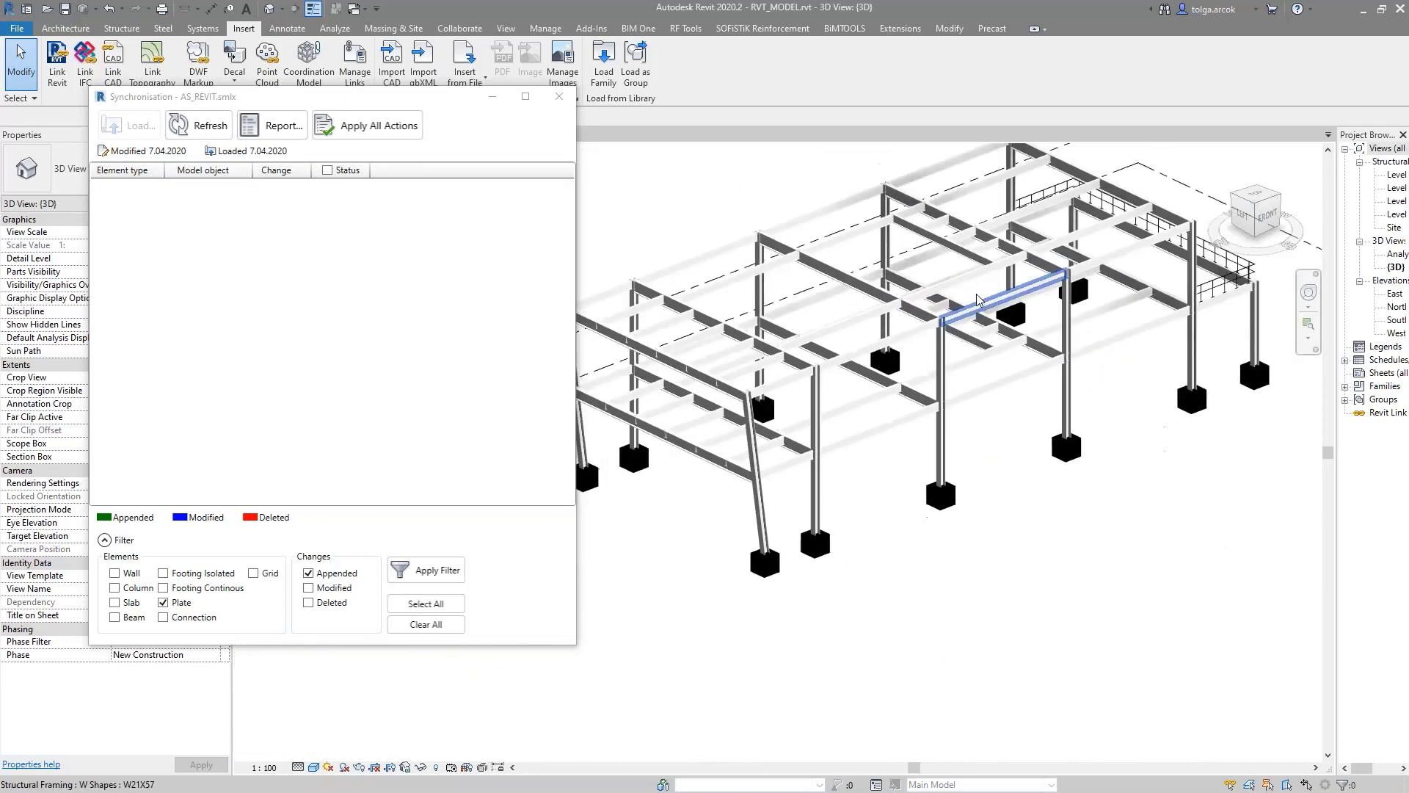
pyautogui.click(163, 602)
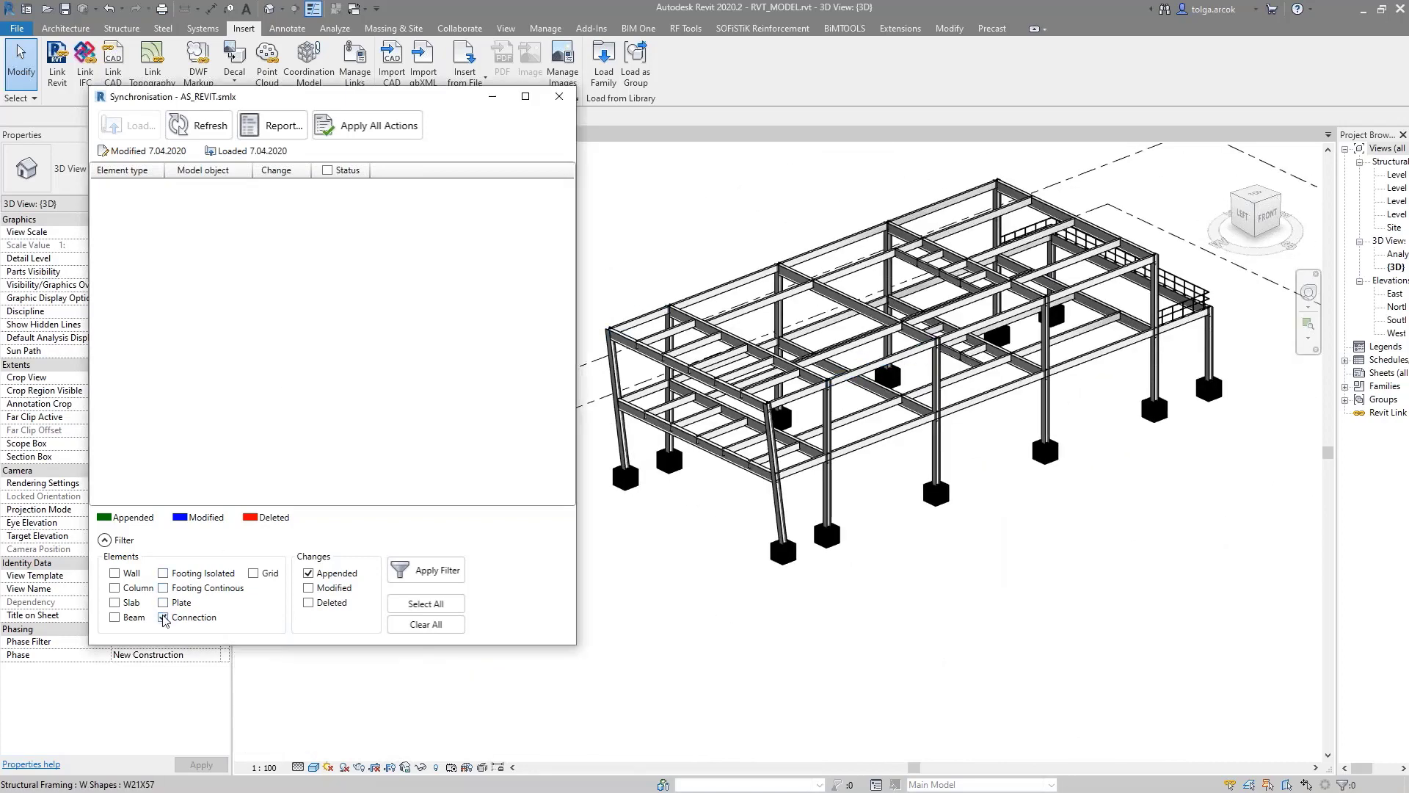
# Filter to appended connections, mark every Connection row, and apply all actions
pyautogui.click(426, 570)
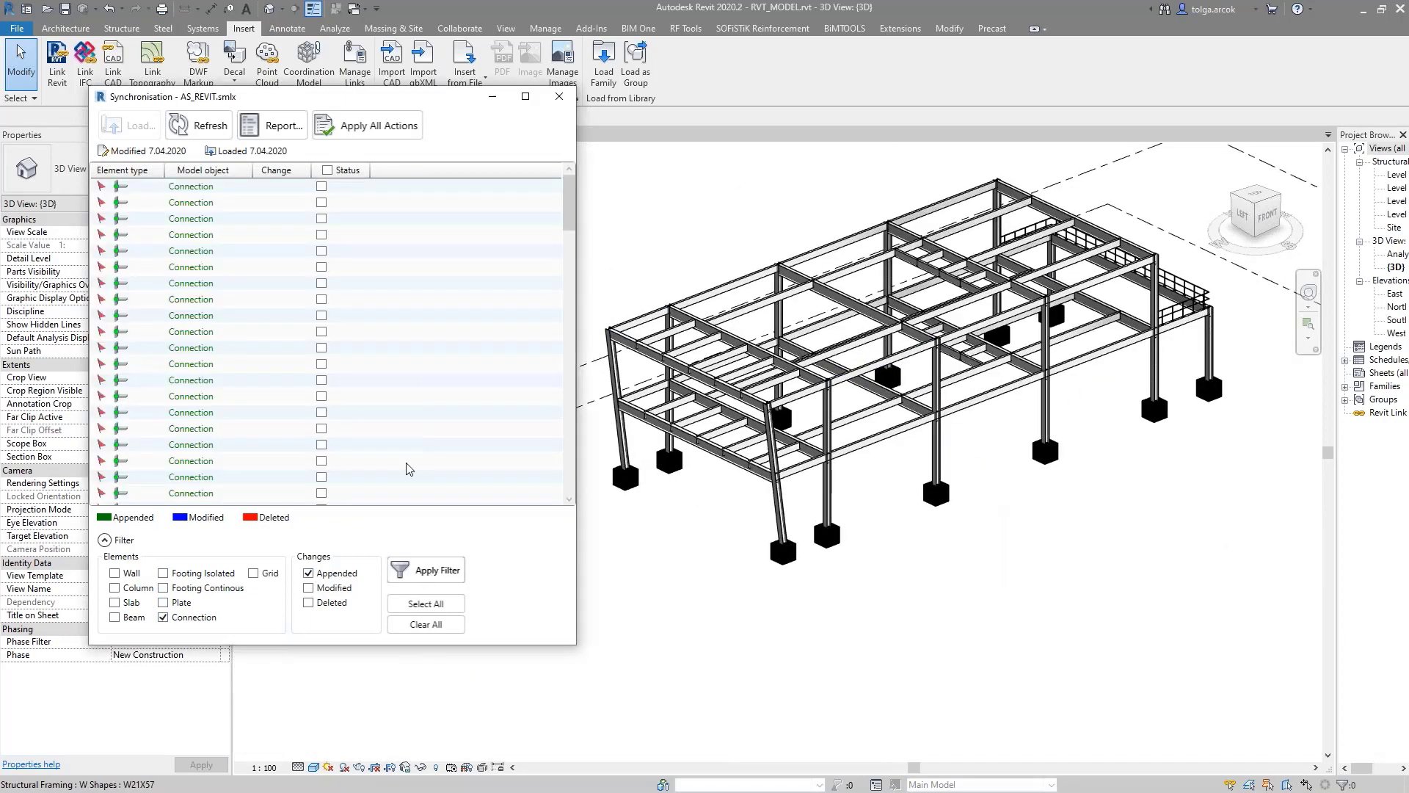
pyautogui.click(327, 171)
pyautogui.click(570, 311)
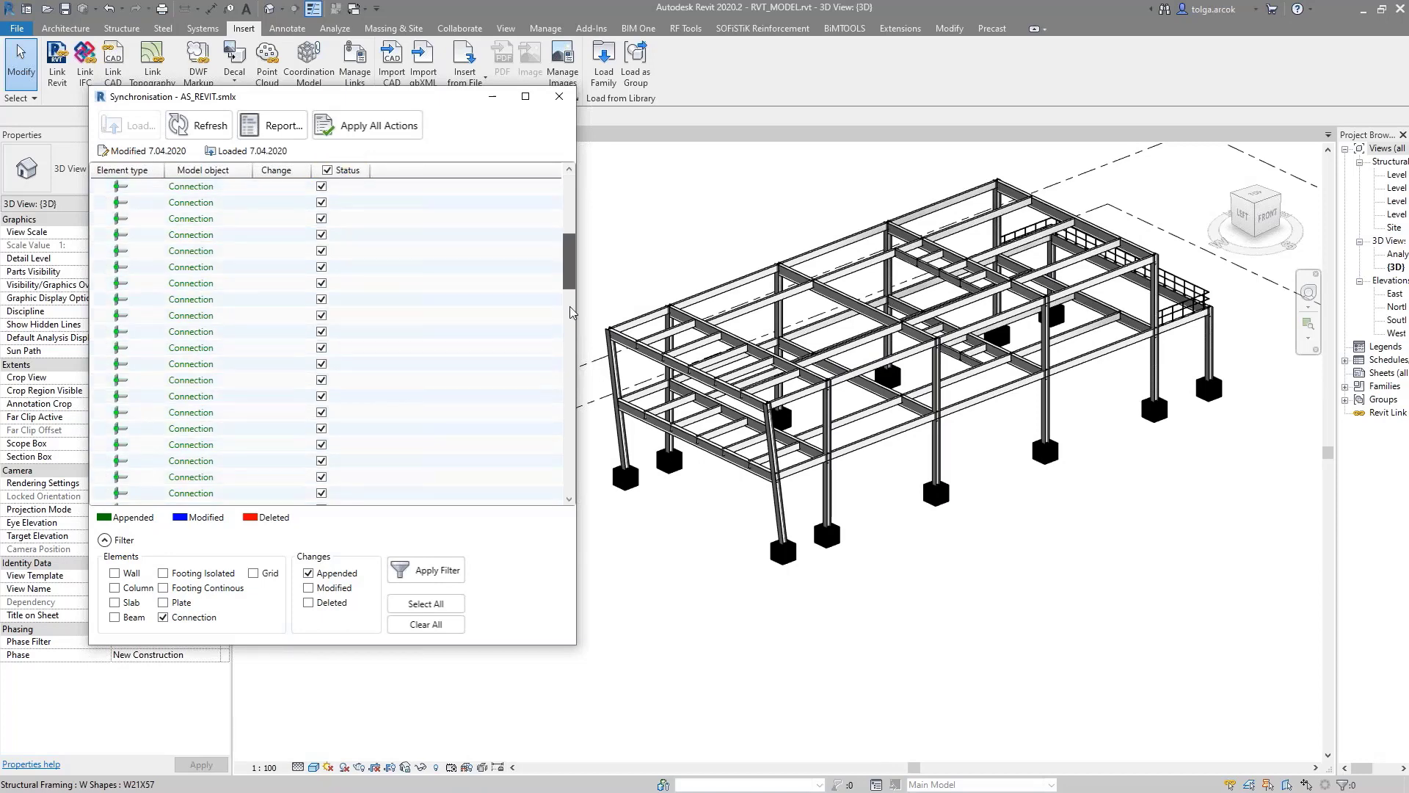
pyautogui.moveTo(570, 312)
pyautogui.mouseDown()
pyautogui.moveTo(570, 464)
pyautogui.moveTo(570, 203)
pyautogui.mouseUp()
pyautogui.click(378, 125)
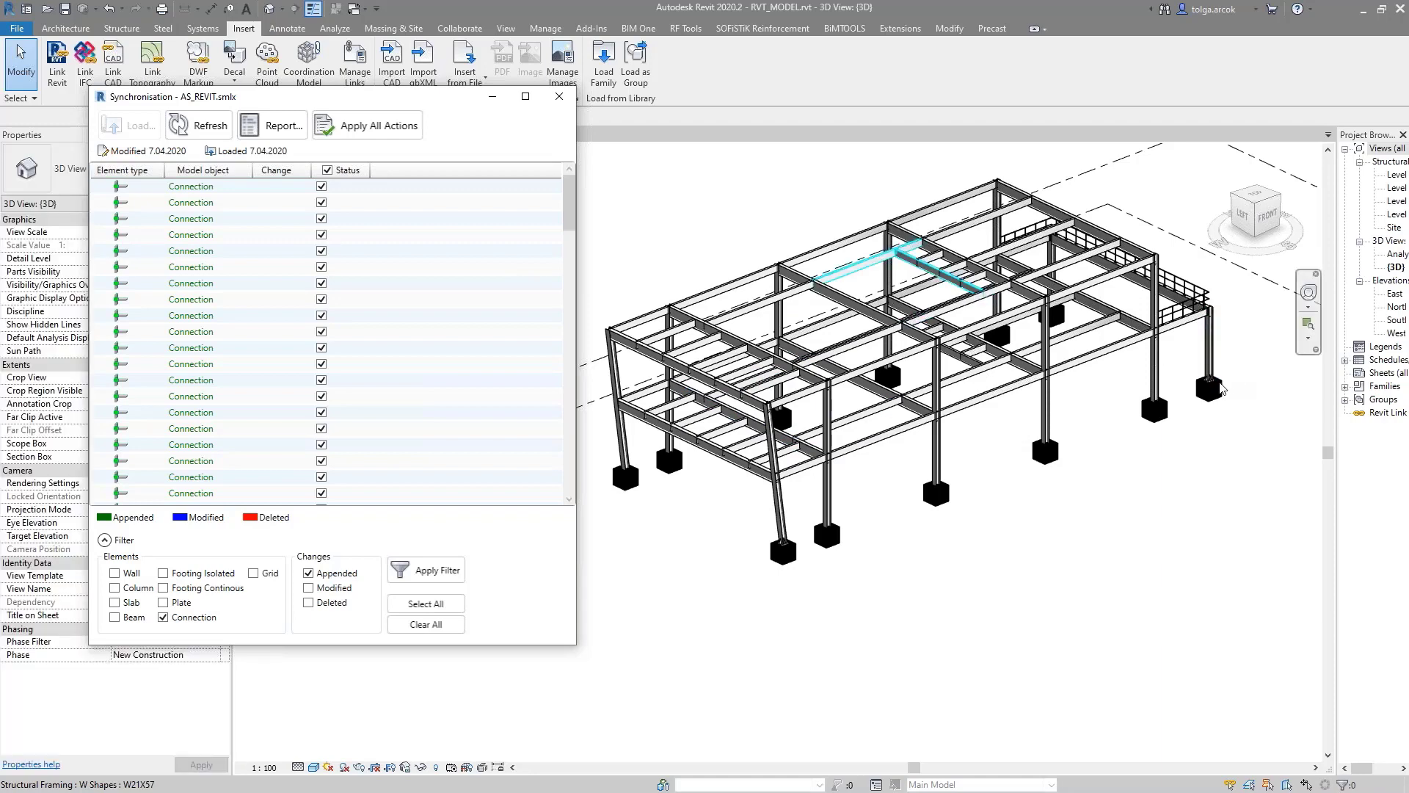
# Zoom and pan the 3D view to see the new end plate connections across the frame
pyautogui.scroll(5, 1018, 432)
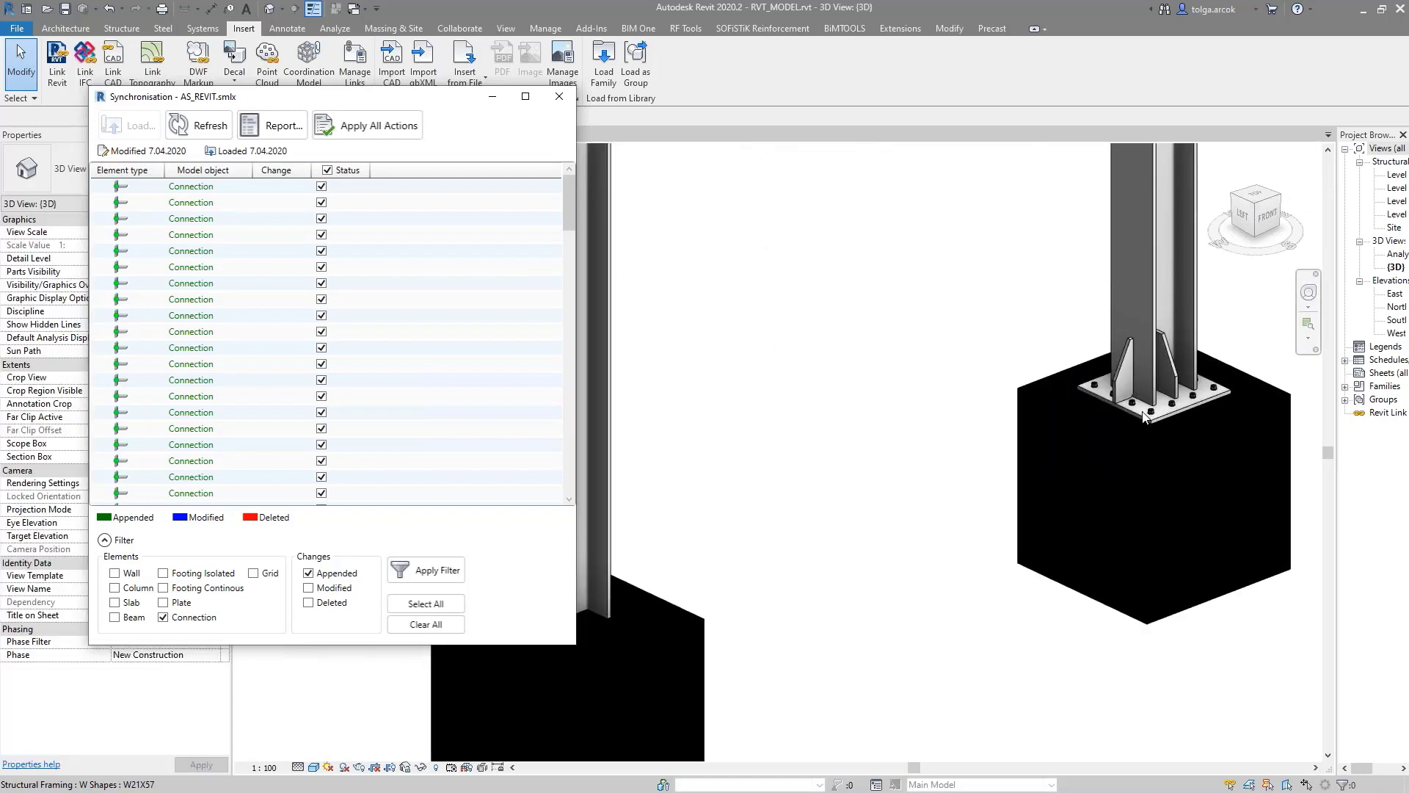
pyautogui.scroll(-5, 1131, 396)
pyautogui.scroll(-5, 1142, 412)
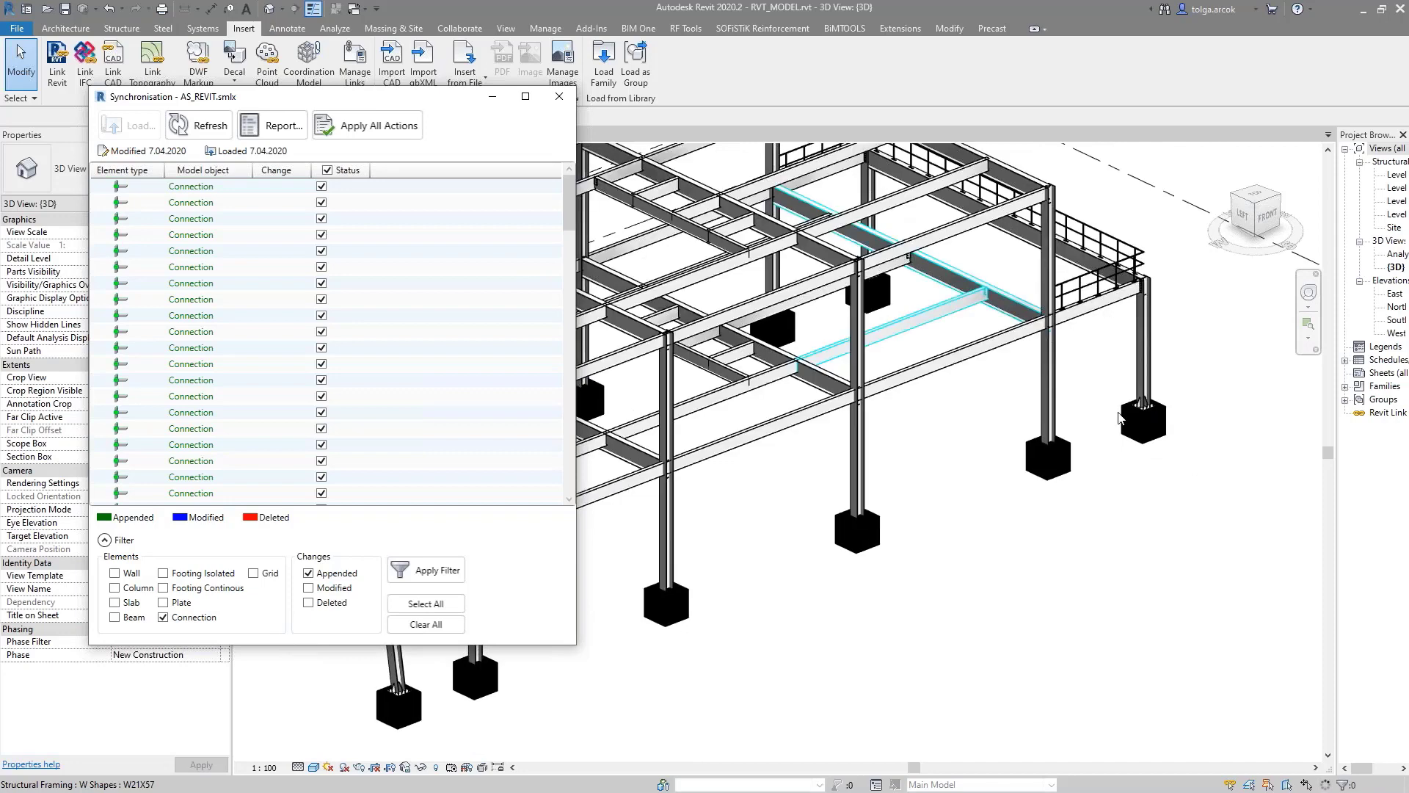
pyautogui.scroll(-2, 1023, 458)
pyautogui.scroll(-2, 763, 569)
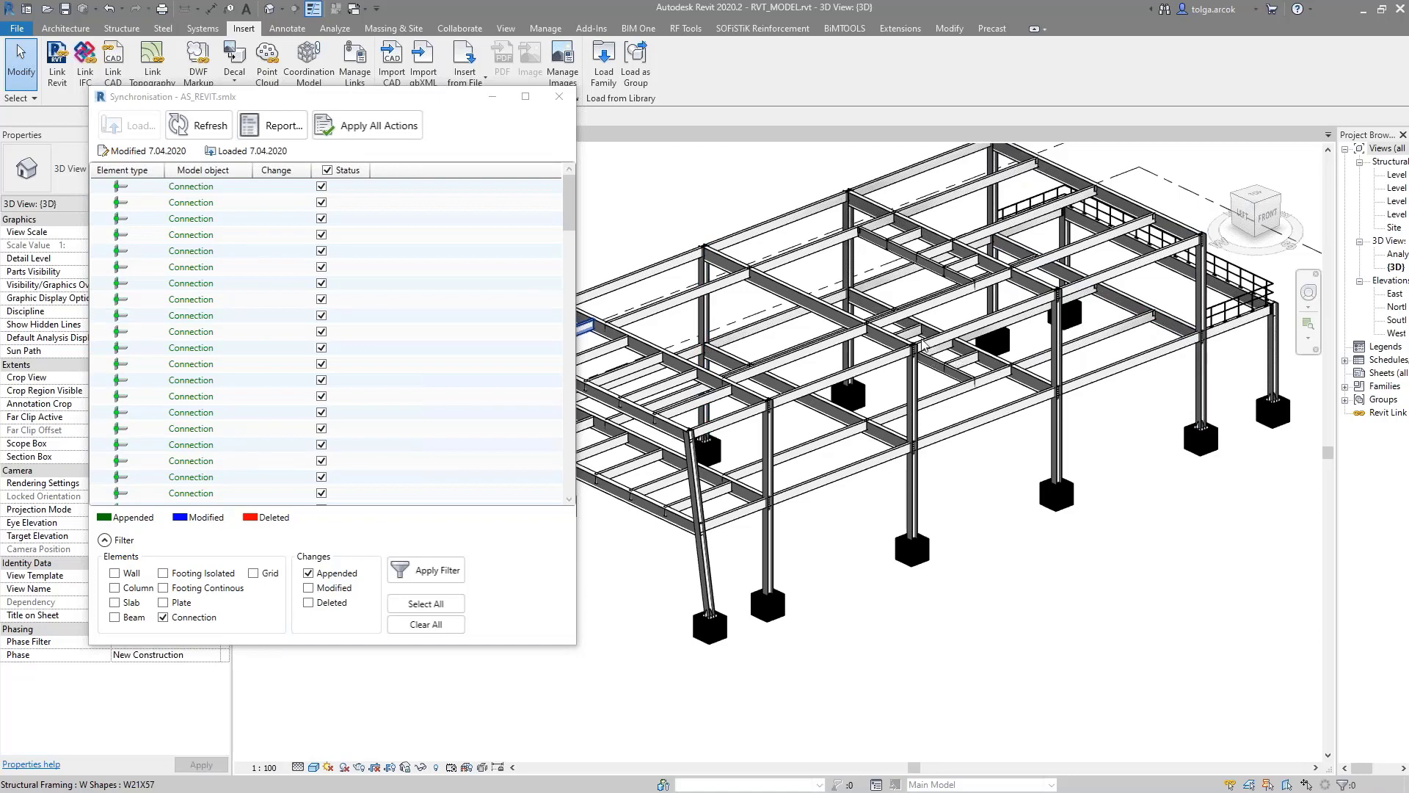
pyautogui.scroll(3, 923, 344)
pyautogui.scroll(3, 910, 352)
pyautogui.scroll(3, 861, 385)
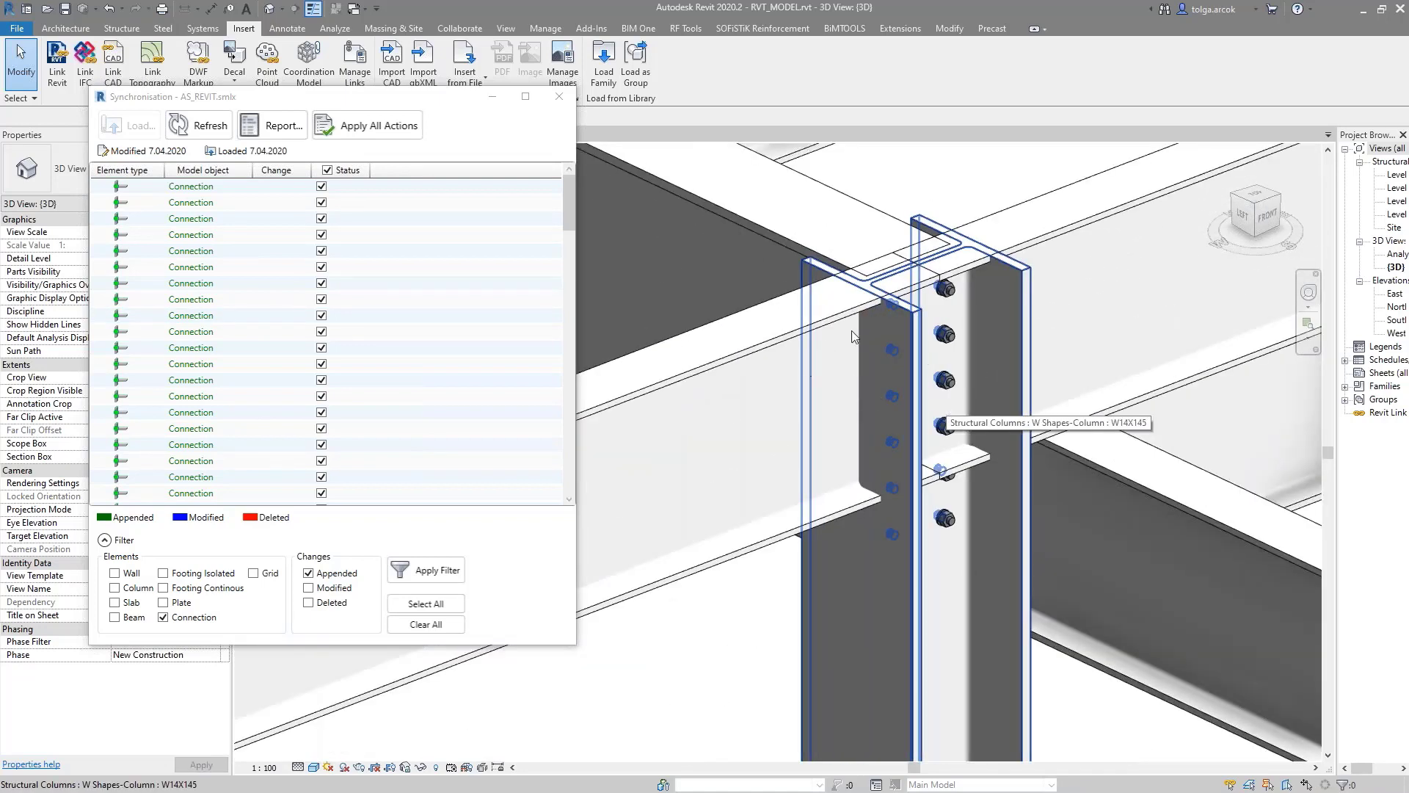
pyautogui.scroll(-1, 879, 382)
pyautogui.scroll(-2, 877, 374)
pyautogui.scroll(-2, 872, 364)
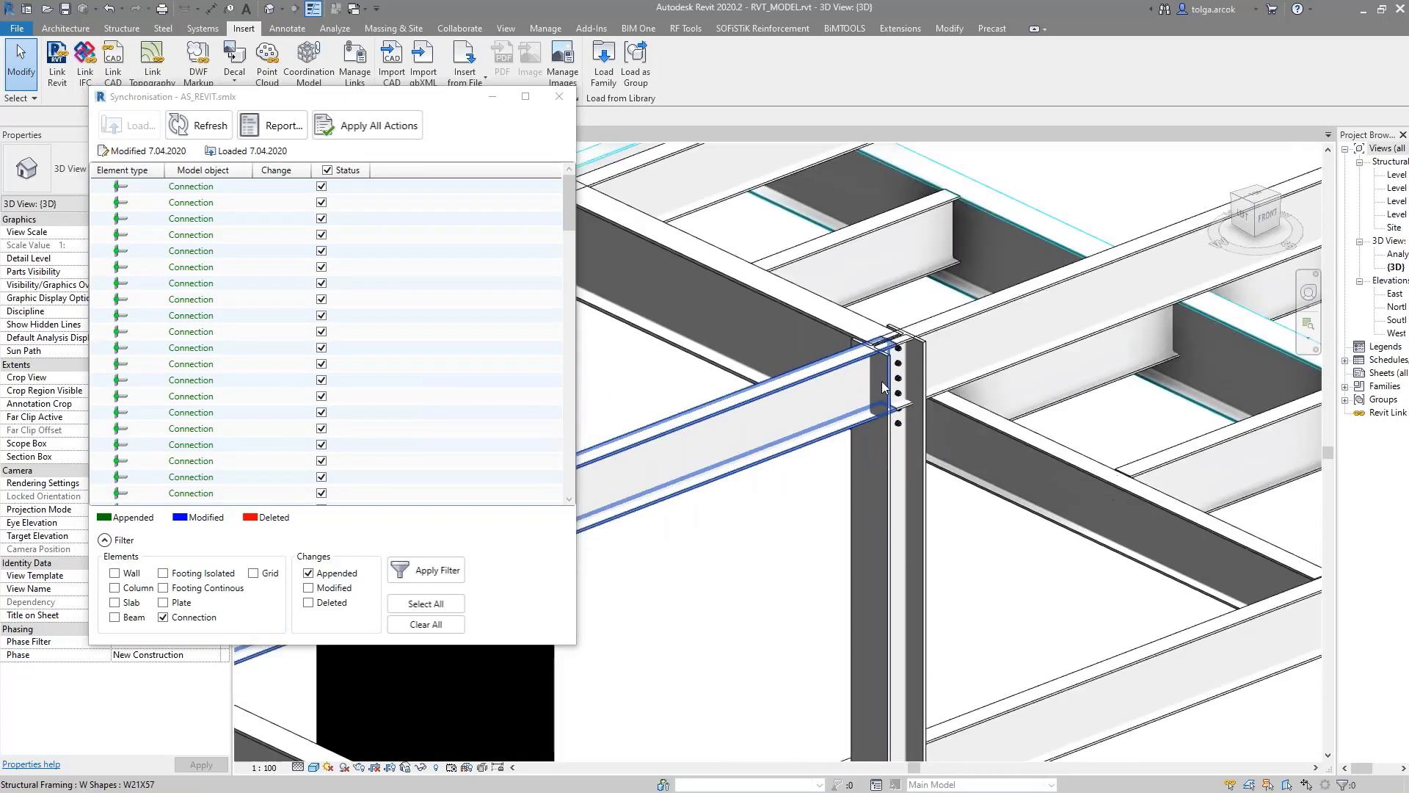
pyautogui.scroll(-4, 893, 387)
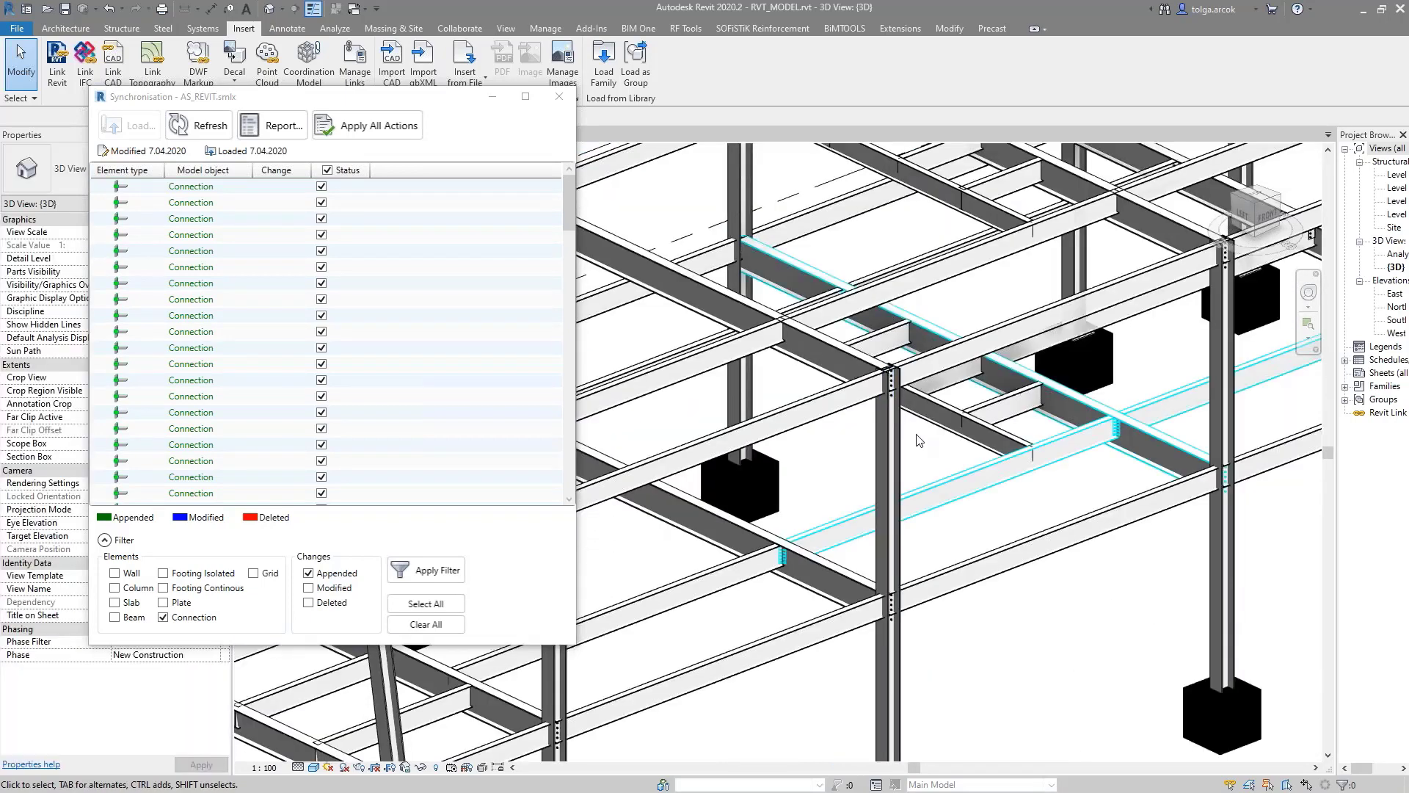
pyautogui.scroll(-1, 954, 437)
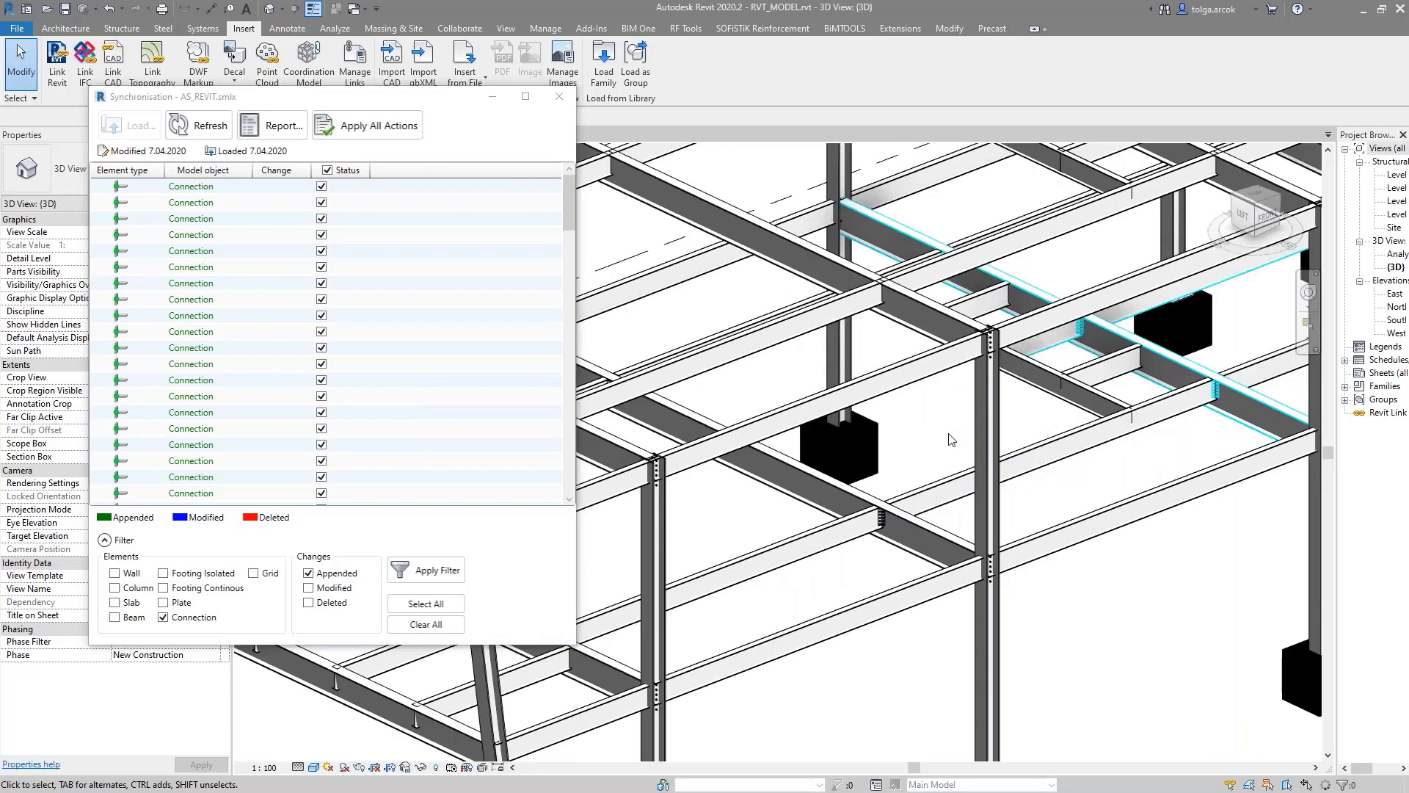
pyautogui.scroll(-1, 952, 439)
pyautogui.scroll(-2, 950, 438)
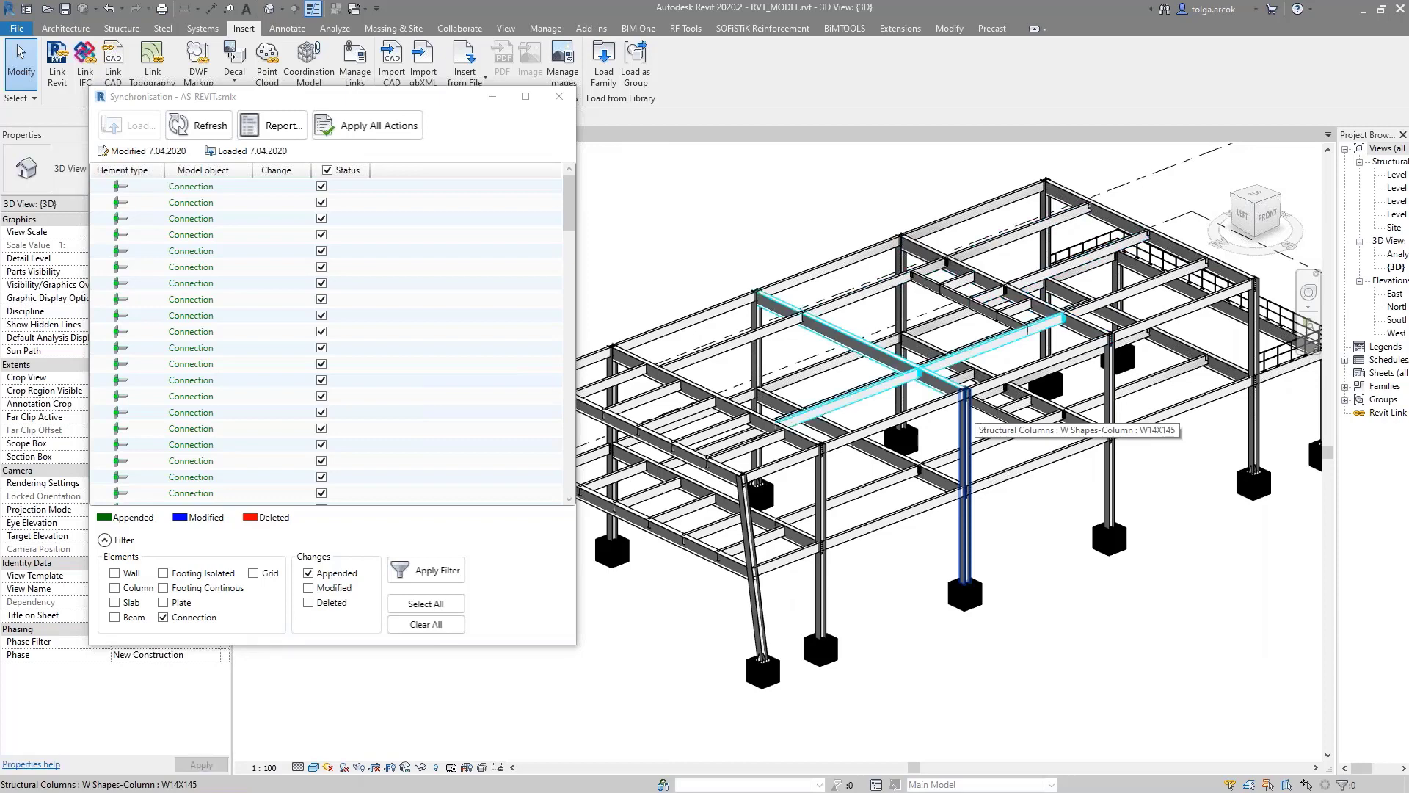
pyautogui.moveTo(961, 540)
pyautogui.mouseDown(button='middle')
pyautogui.moveTo(932, 499)
pyautogui.moveTo(941, 478)
pyautogui.moveTo(866, 455)
pyautogui.mouseUp(button='middle')
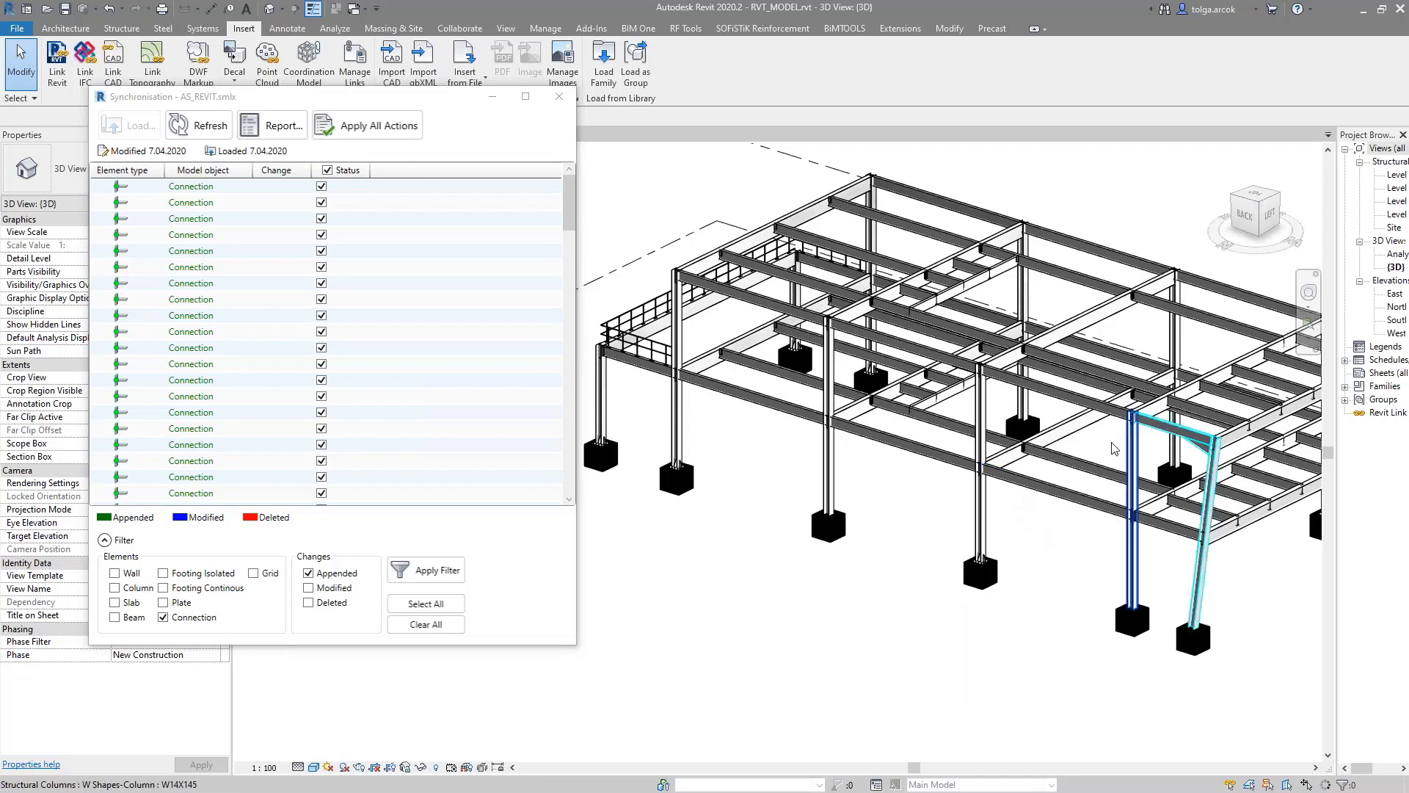
# Zoom in and out on the beam-column joints to inspect the bolted connections
pyautogui.scroll(5, 1194, 543)
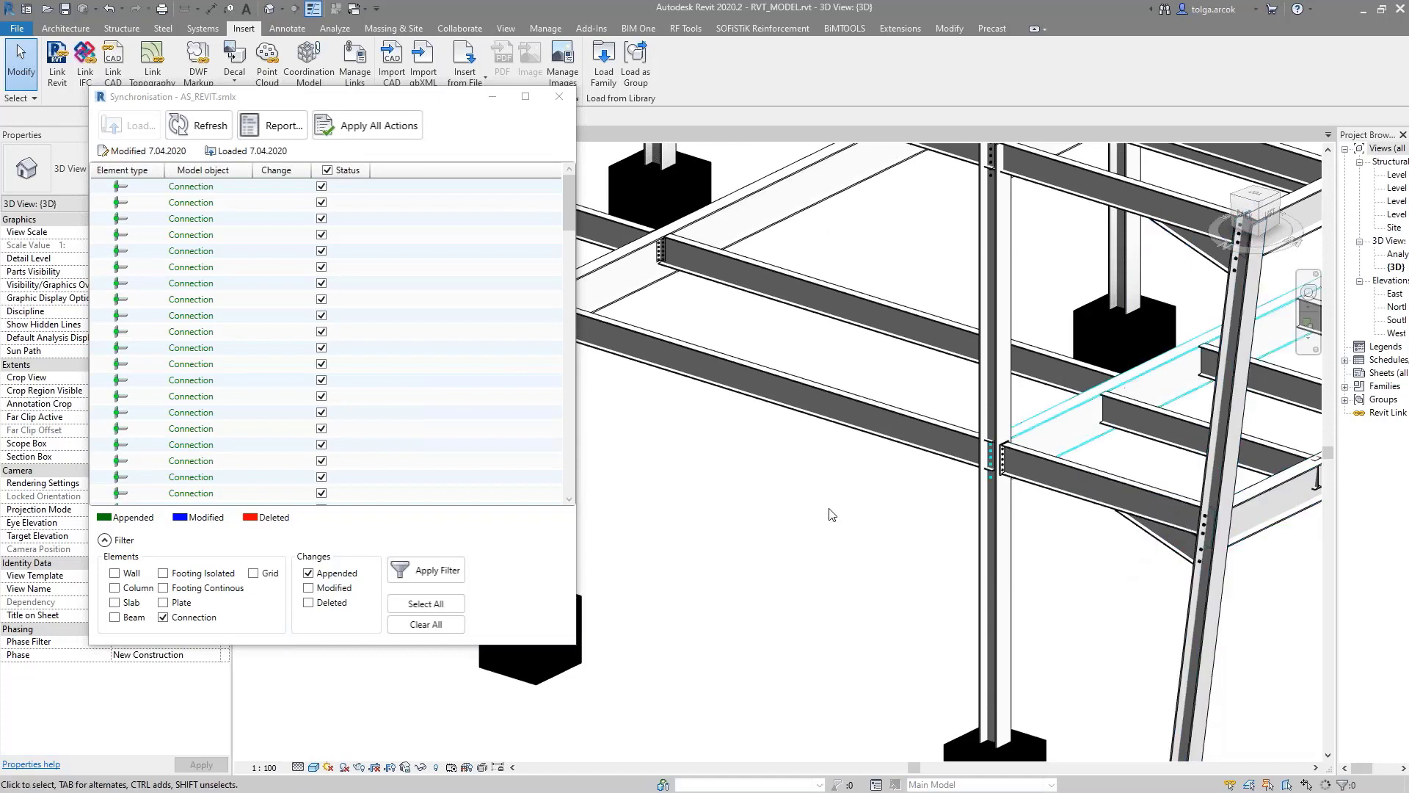
pyautogui.scroll(-2, 938, 541)
pyautogui.scroll(-2, 1009, 546)
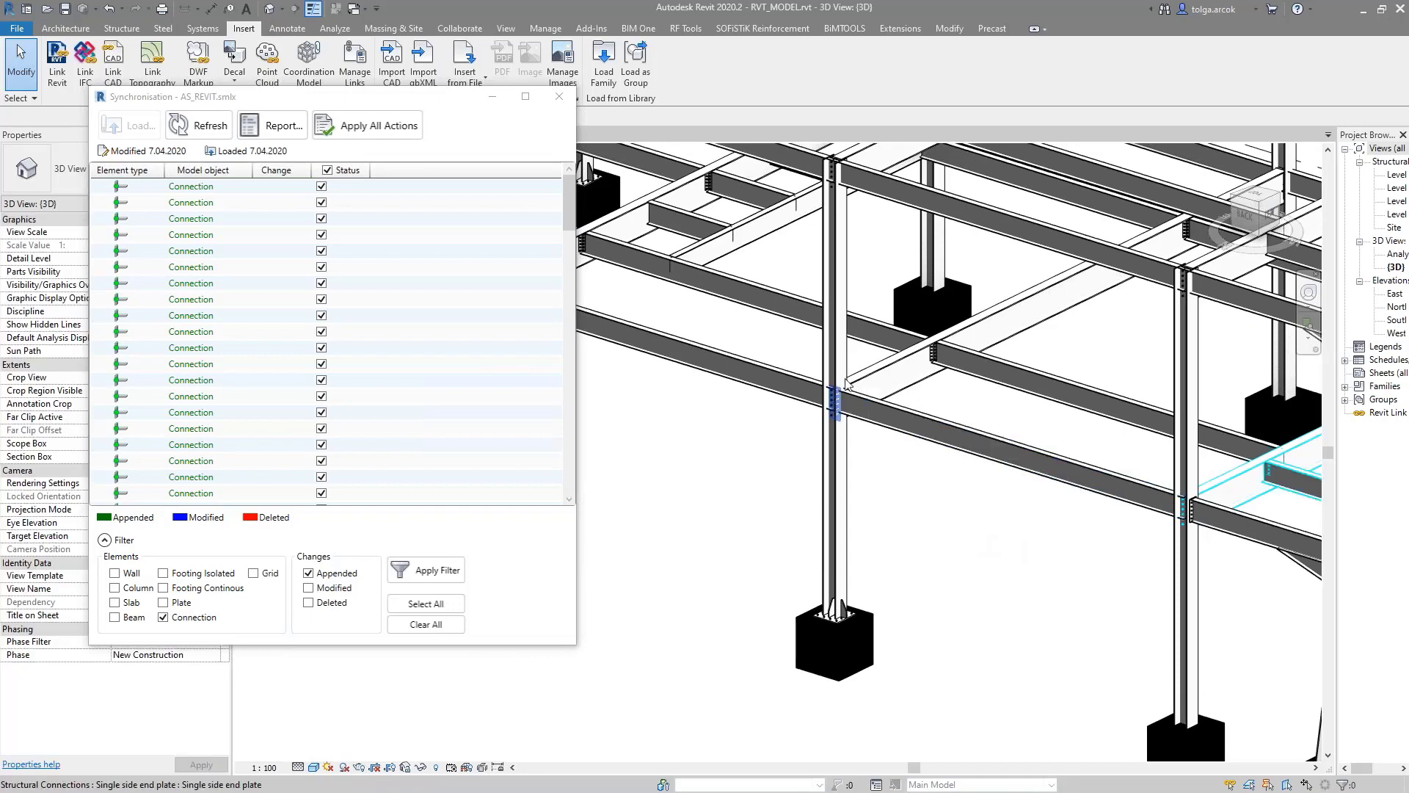
pyautogui.scroll(3, 824, 406)
pyautogui.scroll(2, 826, 408)
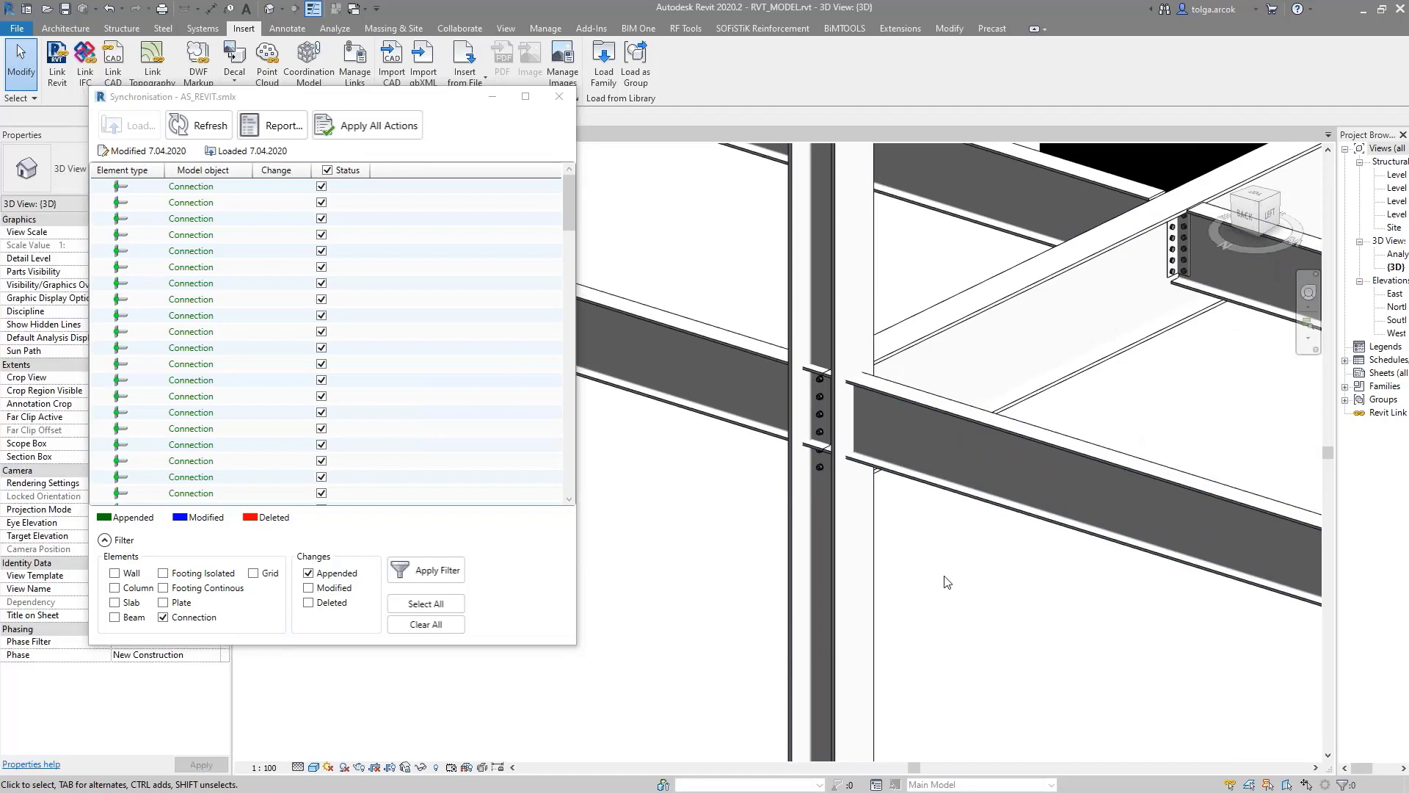
pyautogui.scroll(-3, 945, 584)
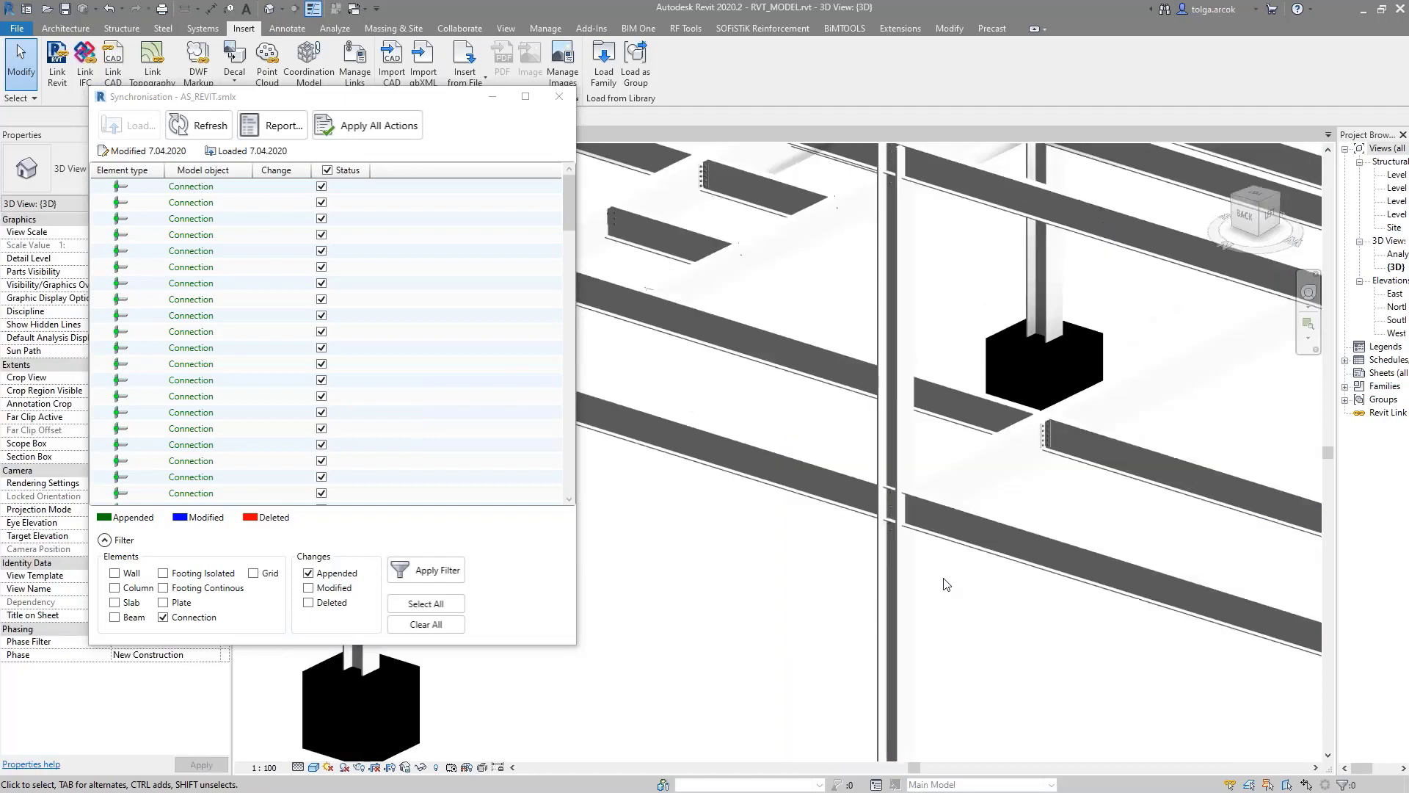
pyautogui.scroll(-2, 958, 597)
pyautogui.scroll(-2, 963, 602)
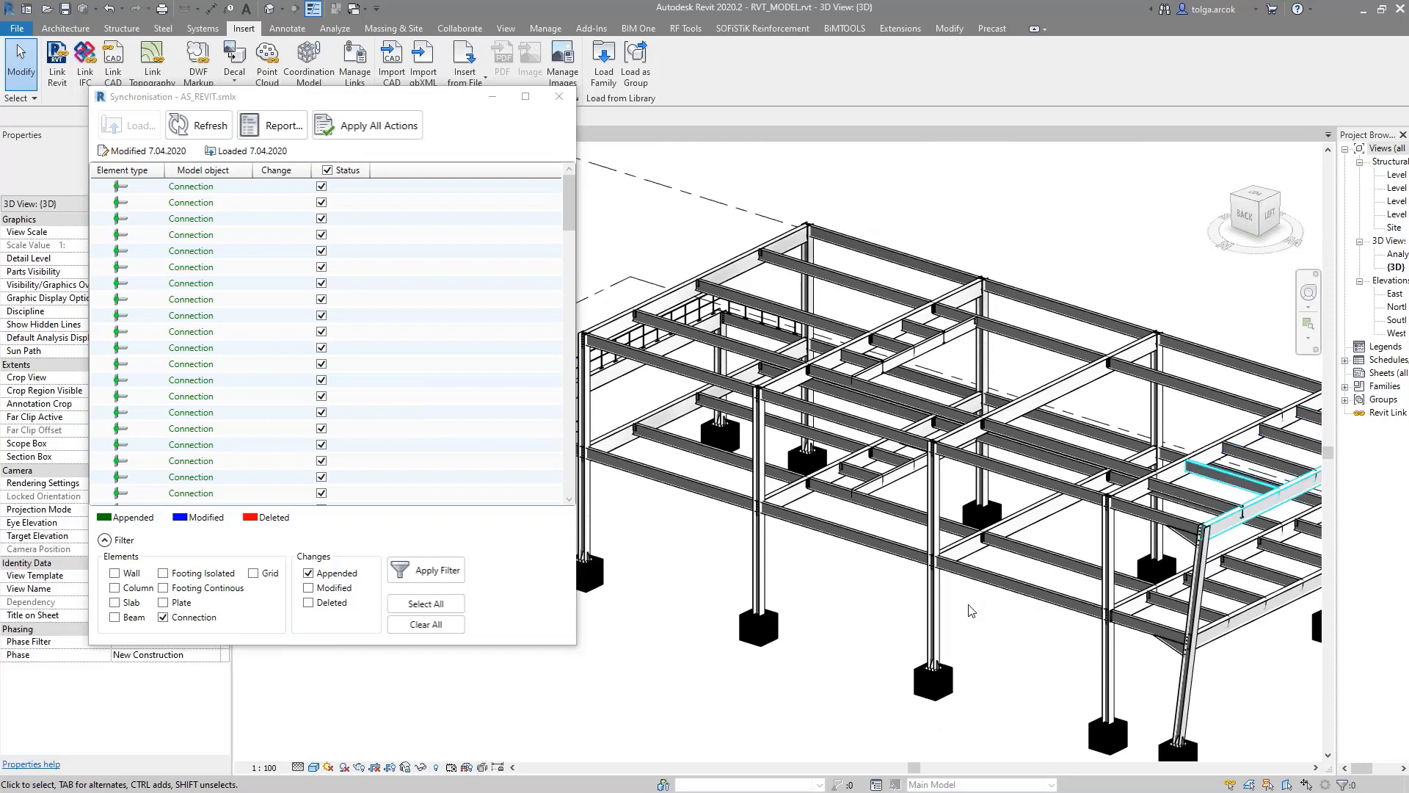
pyautogui.moveTo(967, 604); pyautogui.dragTo(934, 591, button='middle')
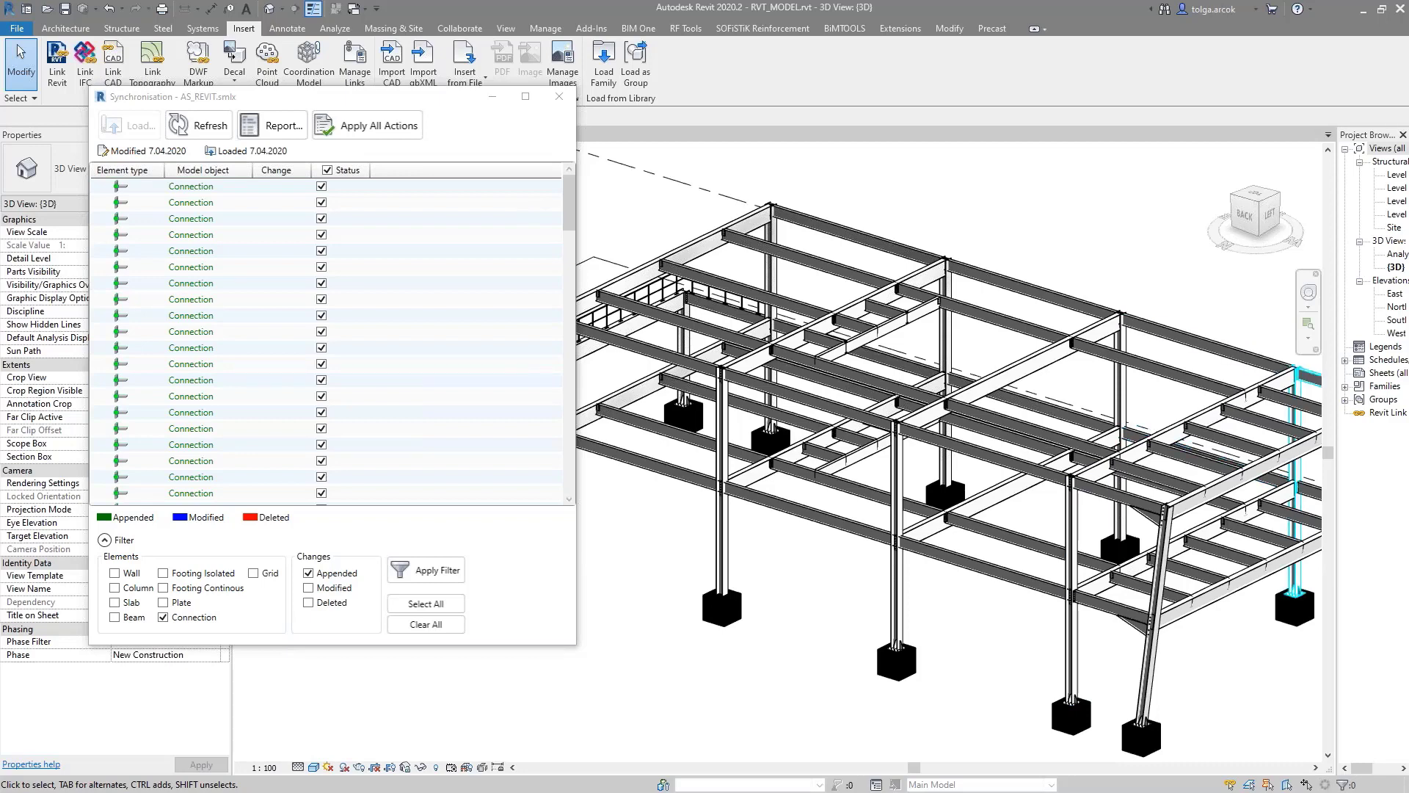
pyautogui.moveTo(924, 583); pyautogui.dragTo(879, 501, button='middle')
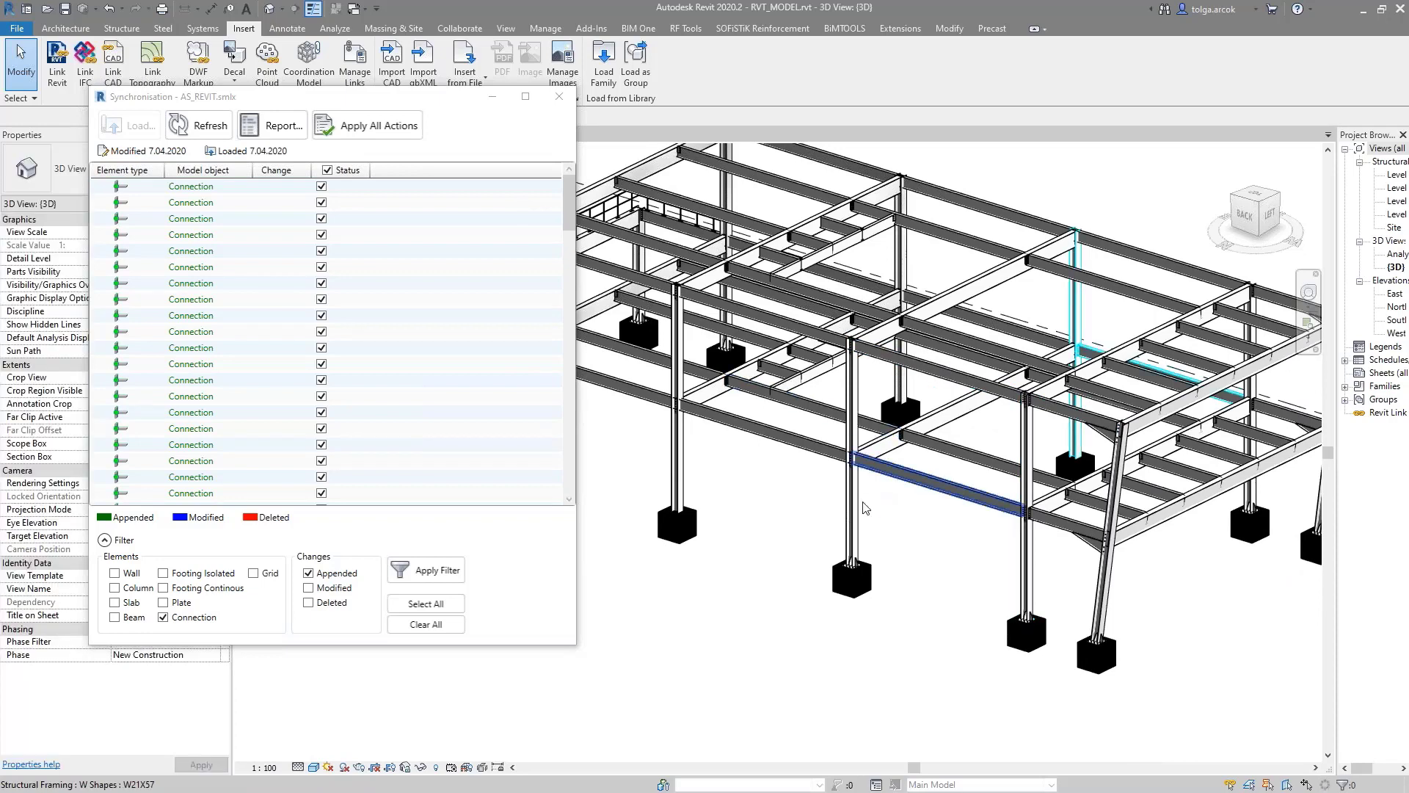
pyautogui.scroll(3, 880, 501)
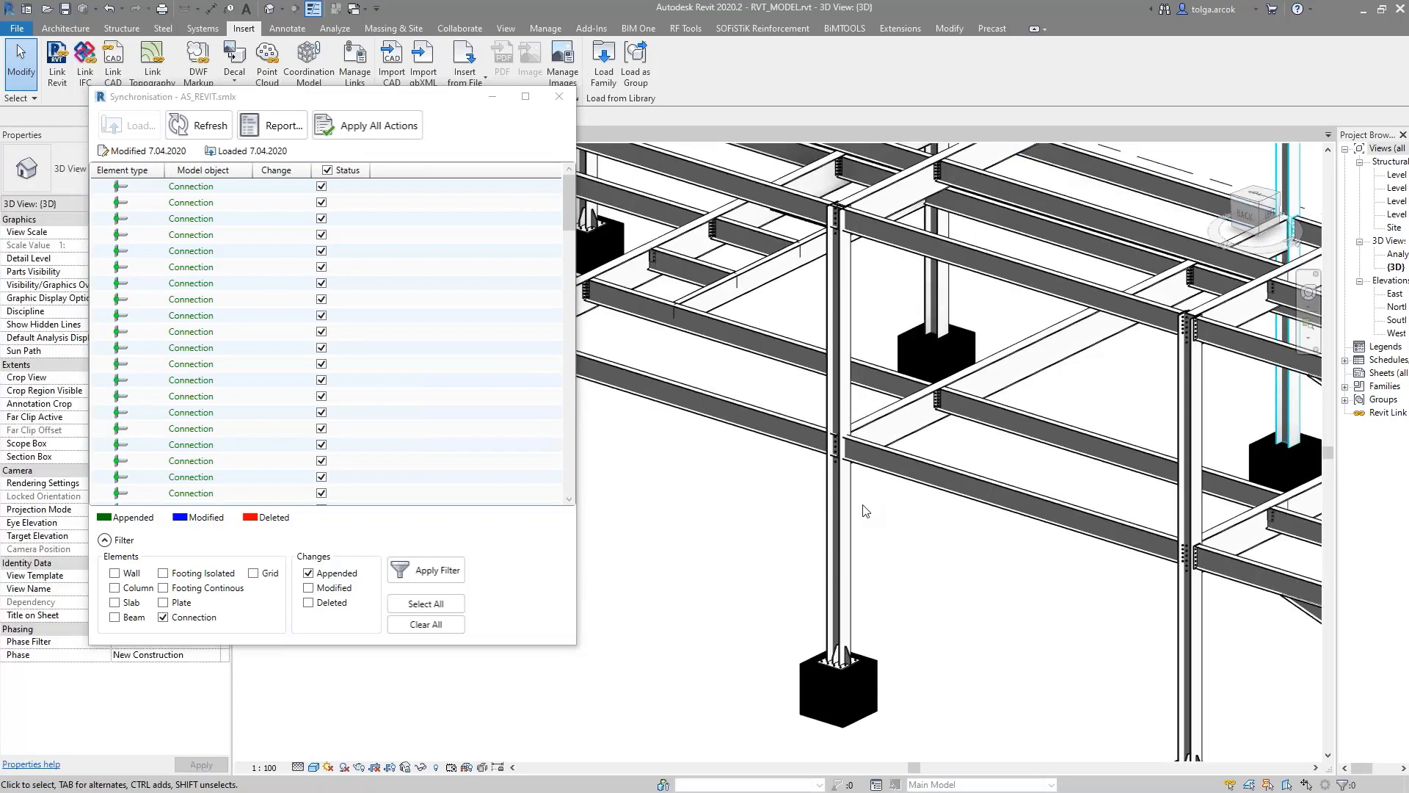
pyautogui.scroll(-5, 867, 514)
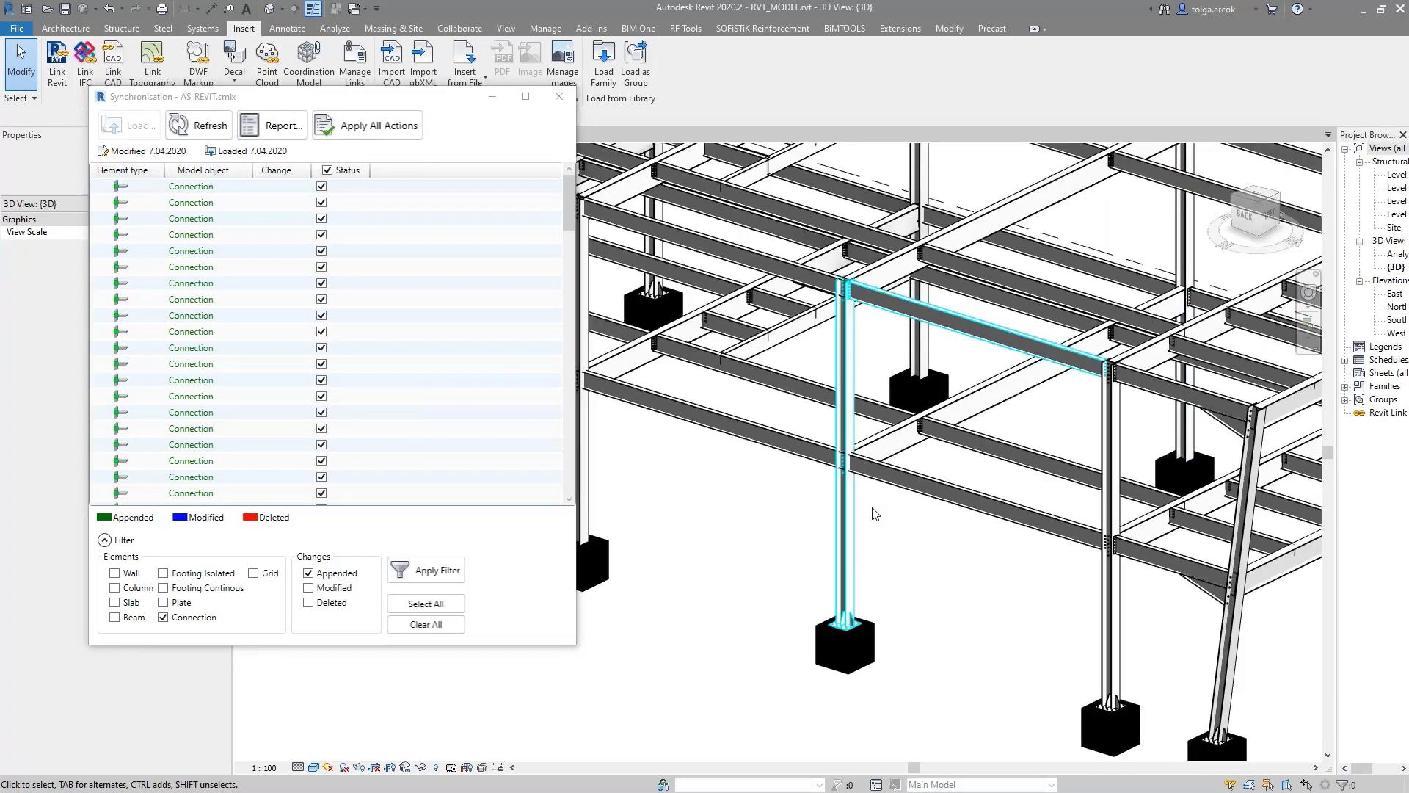
pyautogui.scroll(4, 871, 513)
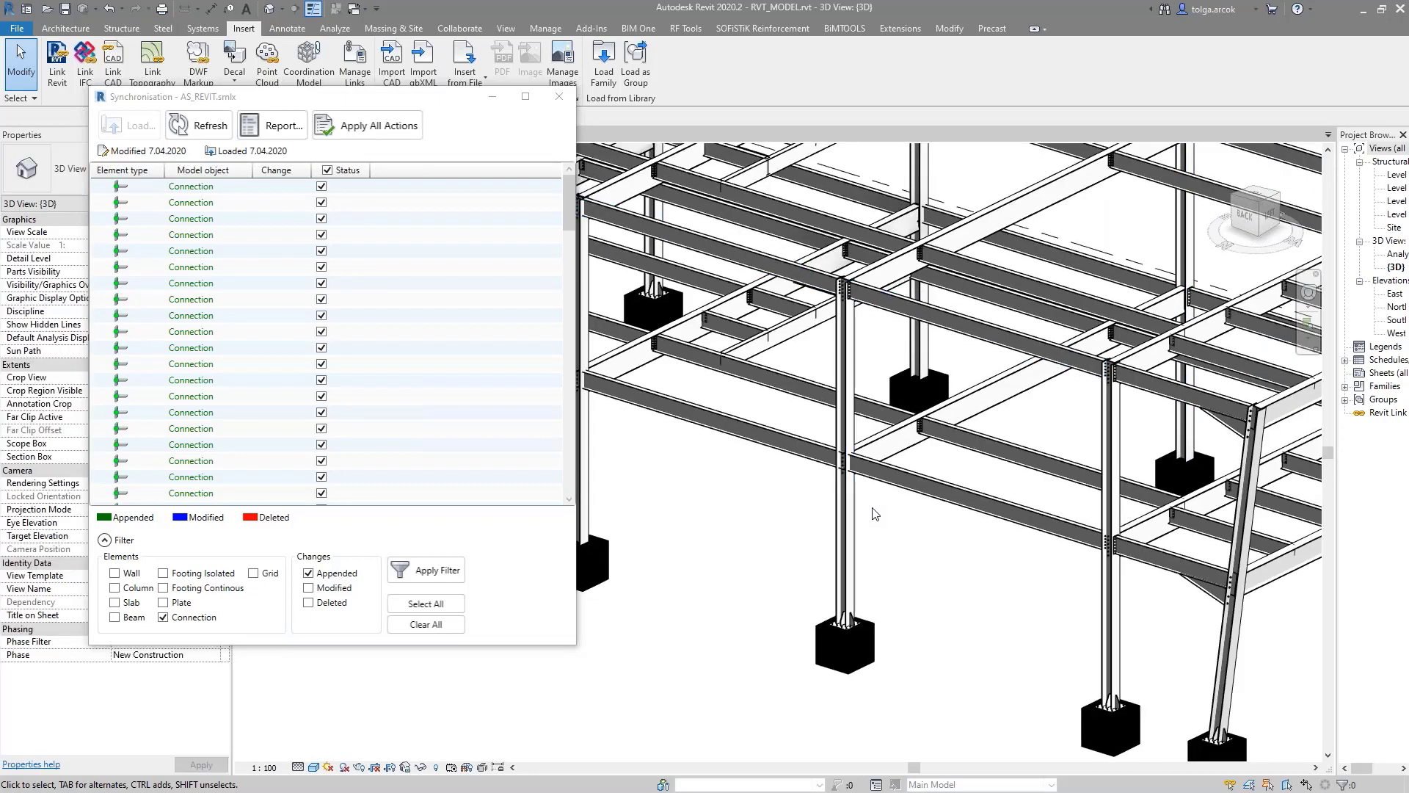
pyautogui.scroll(4, 848, 468)
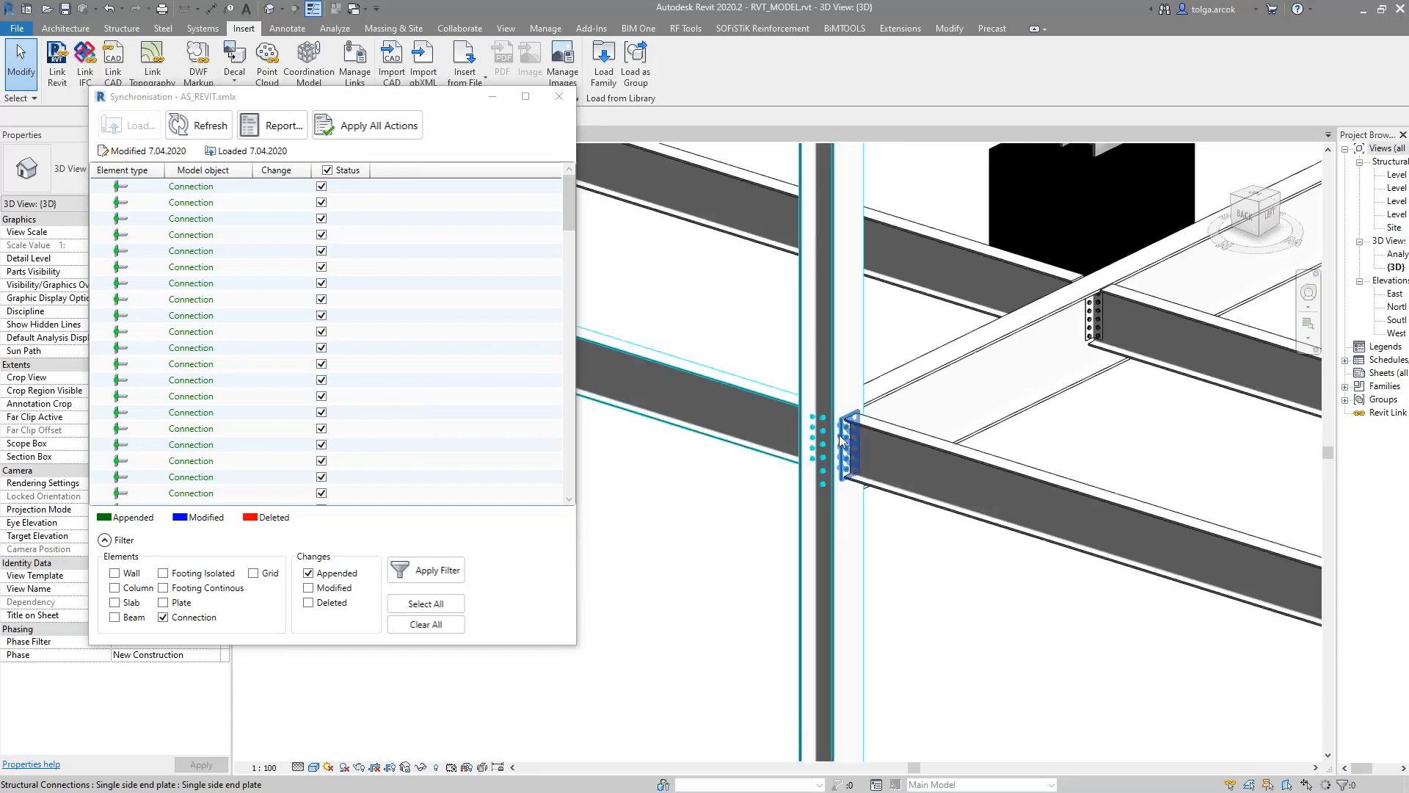
pyautogui.scroll(2, 860, 429)
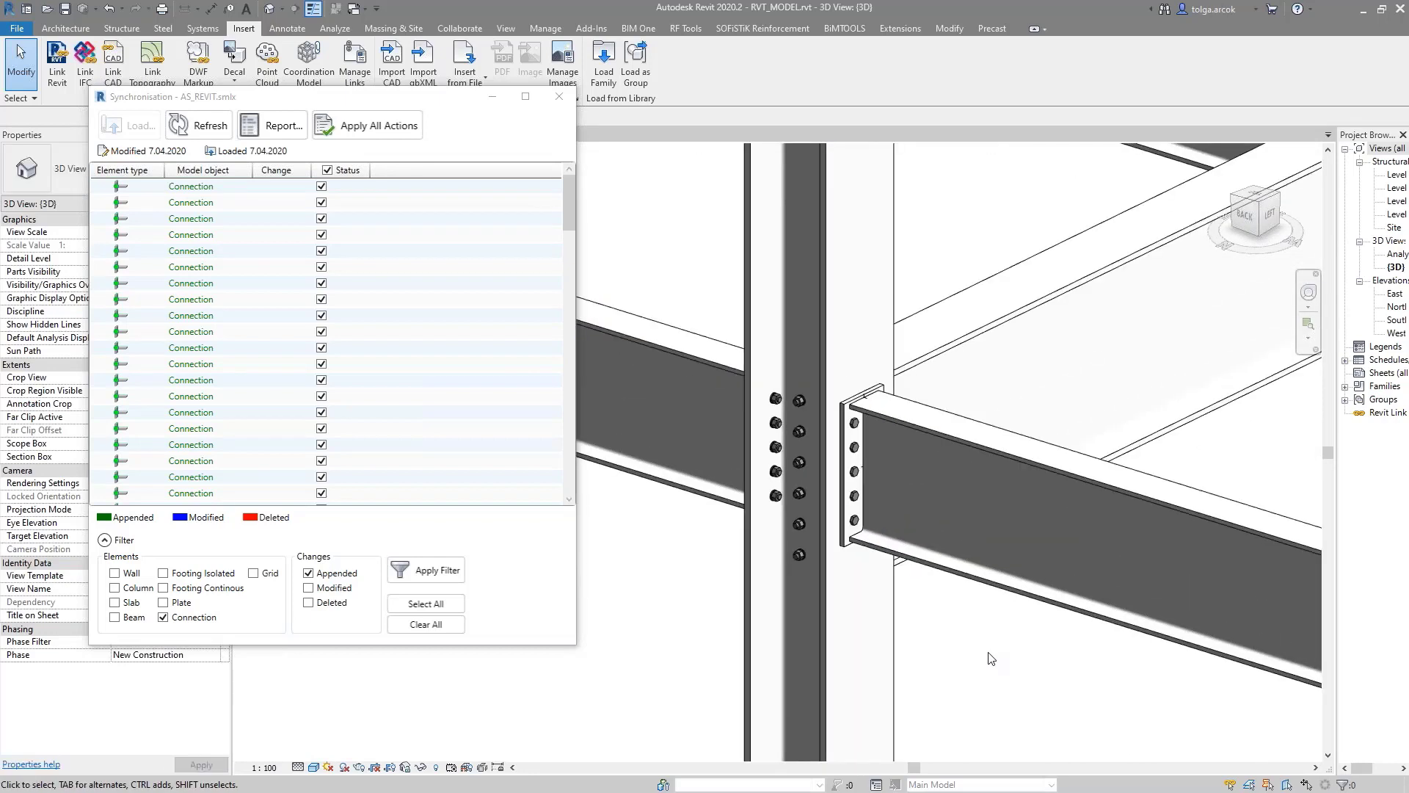
pyautogui.scroll(2, 844, 426)
pyautogui.scroll(2, 859, 452)
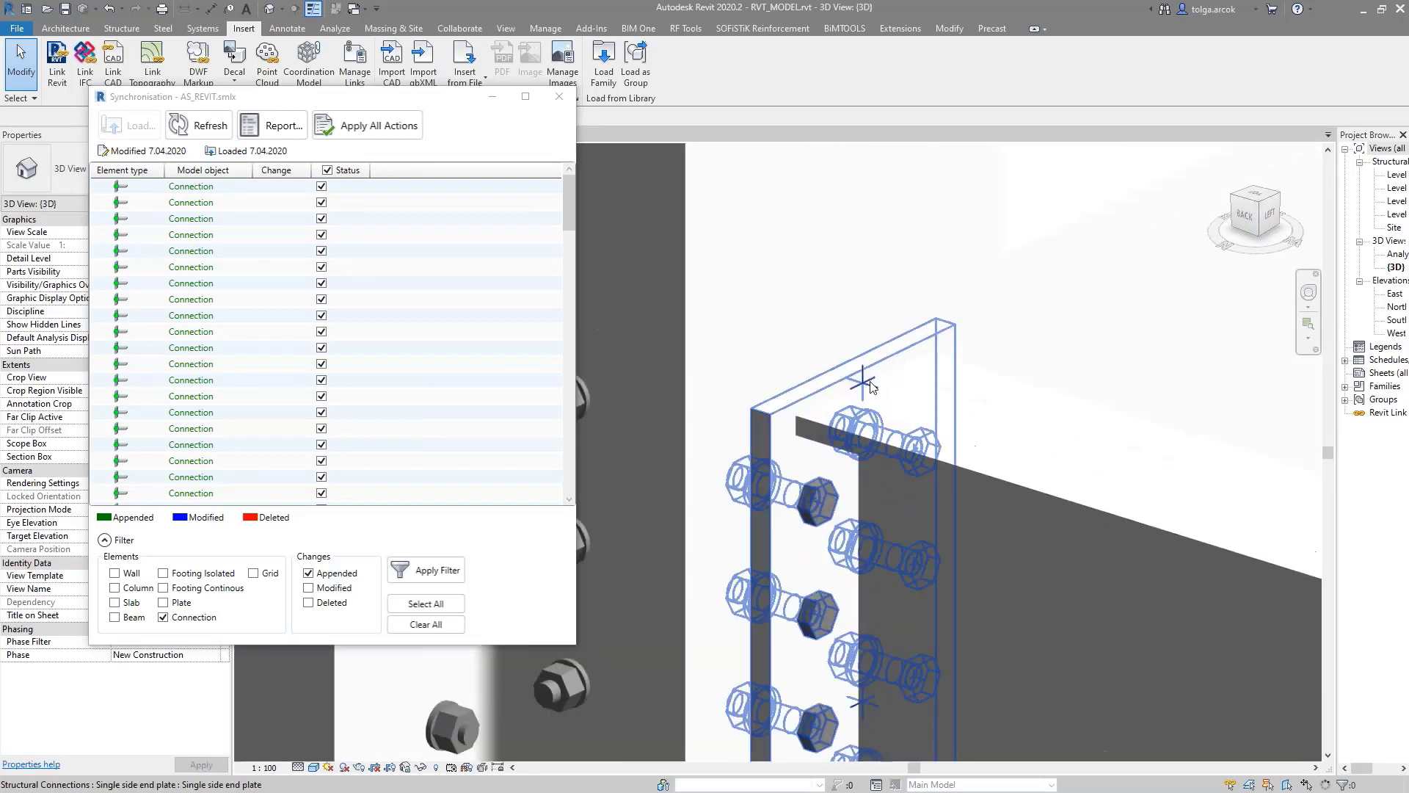
pyautogui.scroll(2, 864, 462)
pyautogui.scroll(-2, 873, 458)
pyautogui.scroll(-2, 879, 453)
pyautogui.scroll(-2, 879, 455)
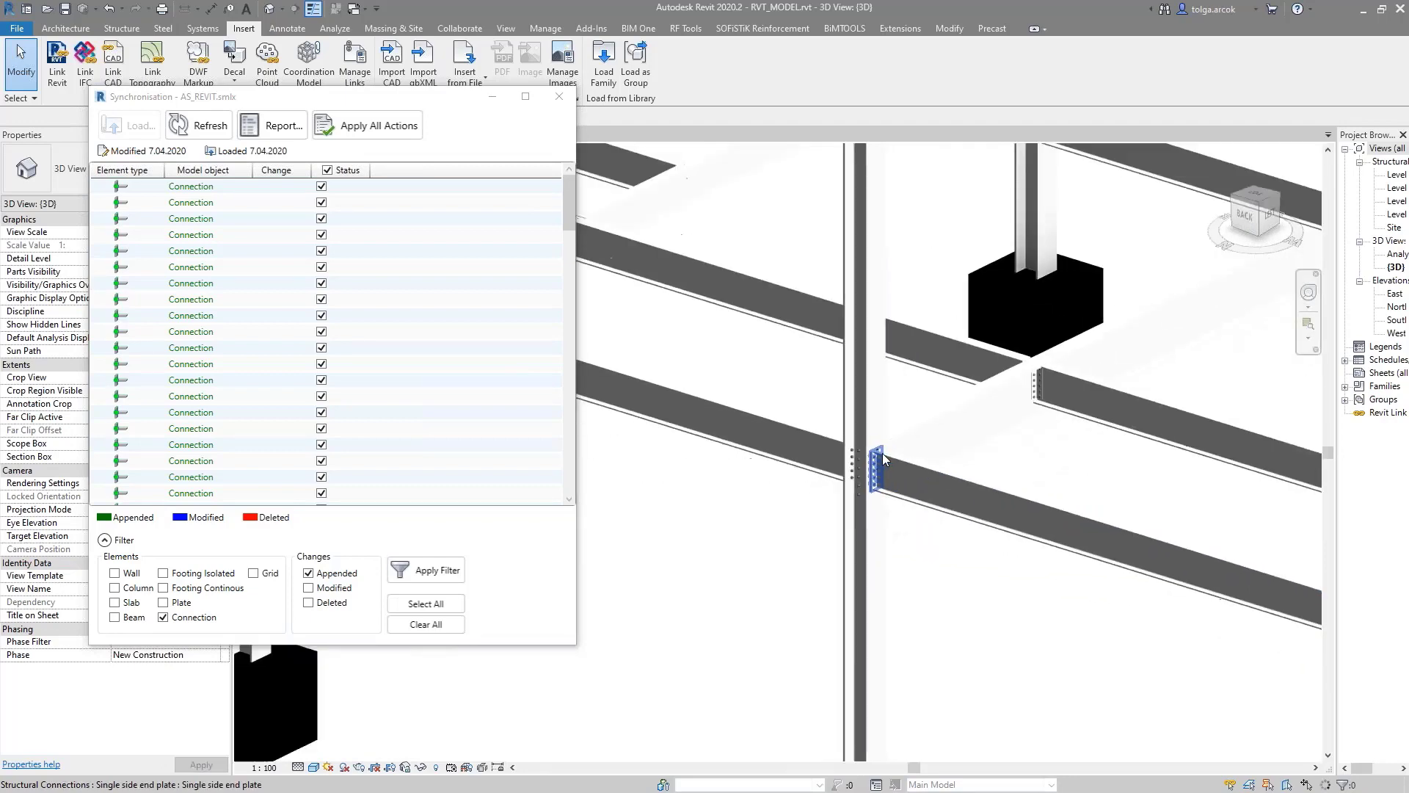
pyautogui.scroll(-2, 880, 459)
pyautogui.scroll(-2, 910, 499)
pyautogui.scroll(-2, 947, 517)
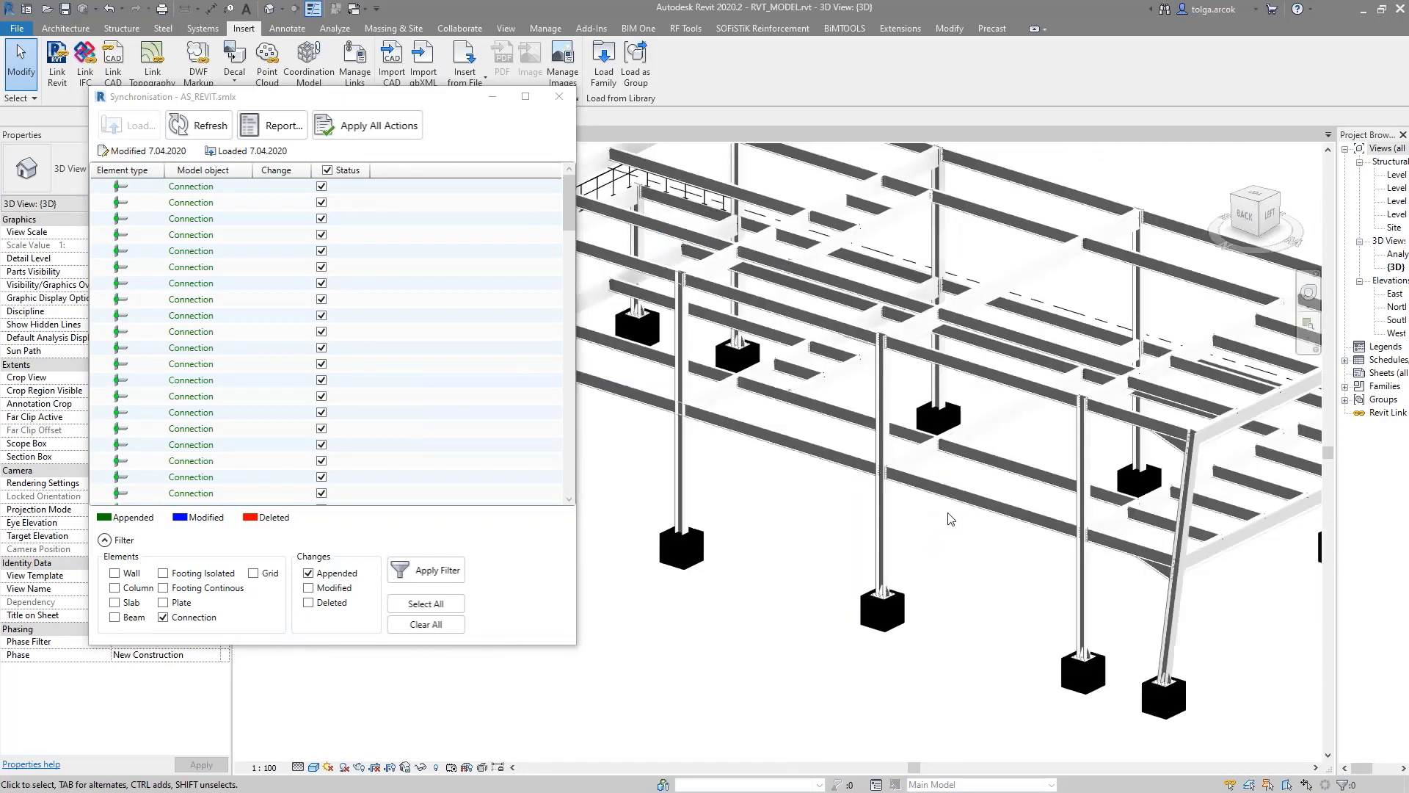
pyautogui.scroll(-2, 952, 524)
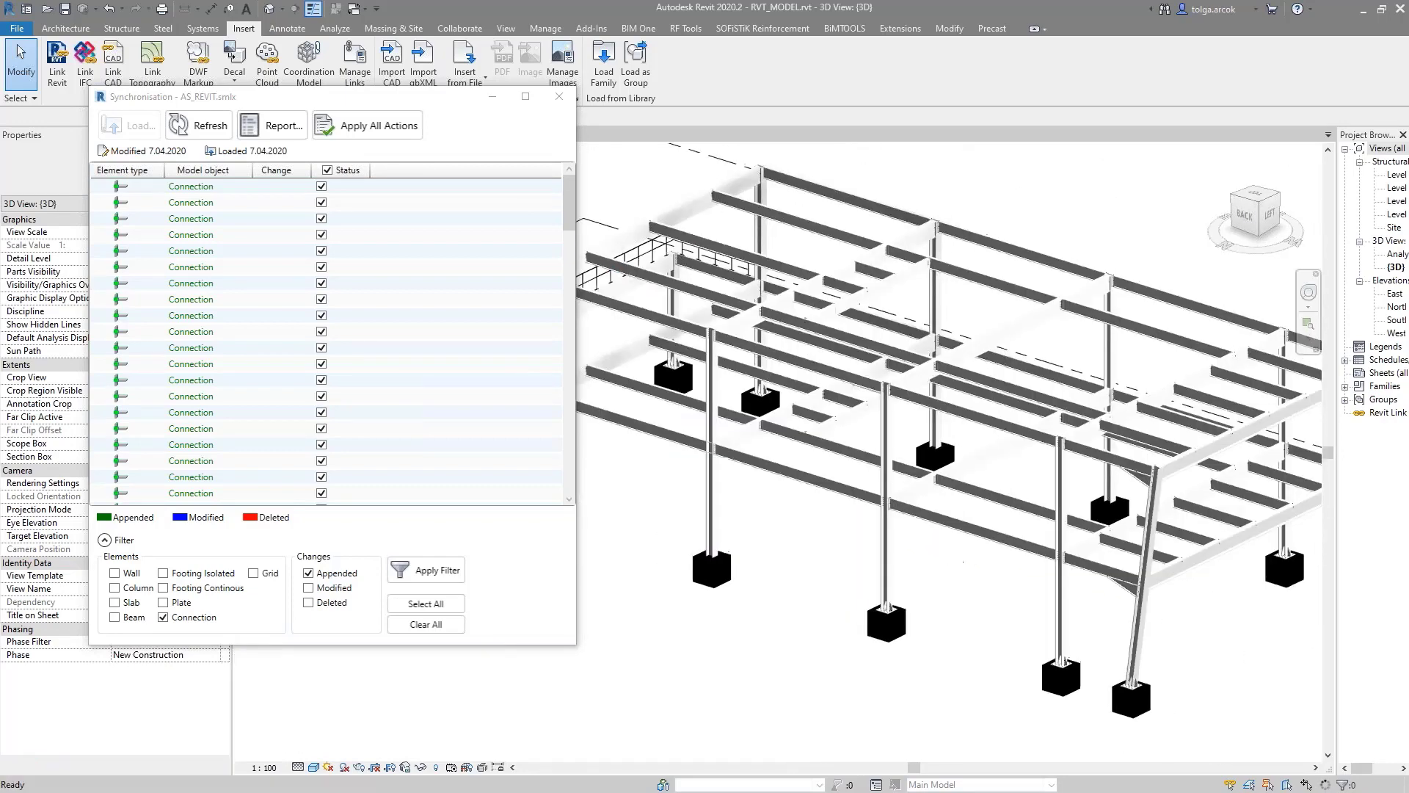
pyautogui.scroll(-2, 952, 525)
pyautogui.scroll(-2, 952, 525)
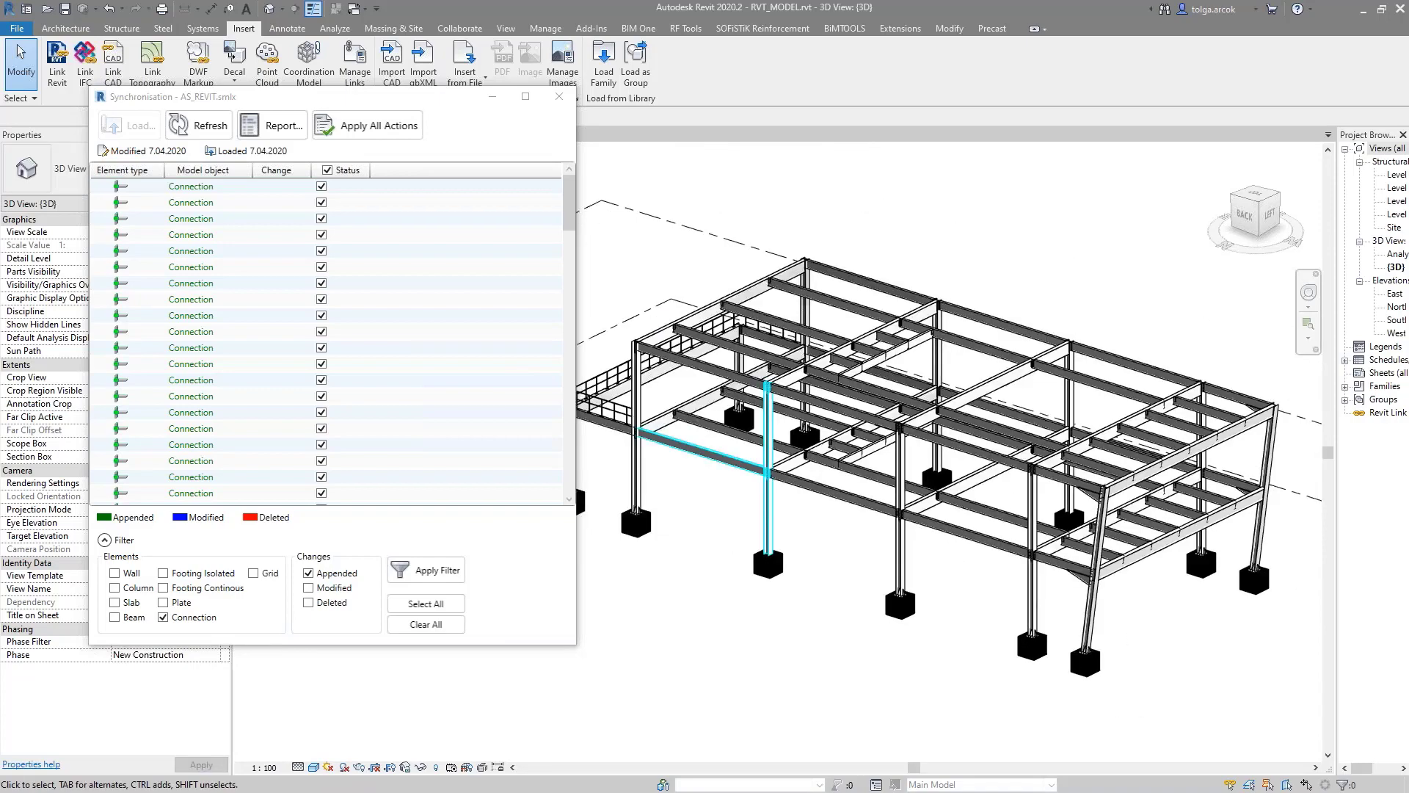
# Orbit the frame and step through four appended connection rows, highlighting each in the model
pyautogui.keyDown('shift'); pyautogui.moveTo(892, 555); pyautogui.dragTo(1187, 592, button='middle'); pyautogui.keyUp('shift')
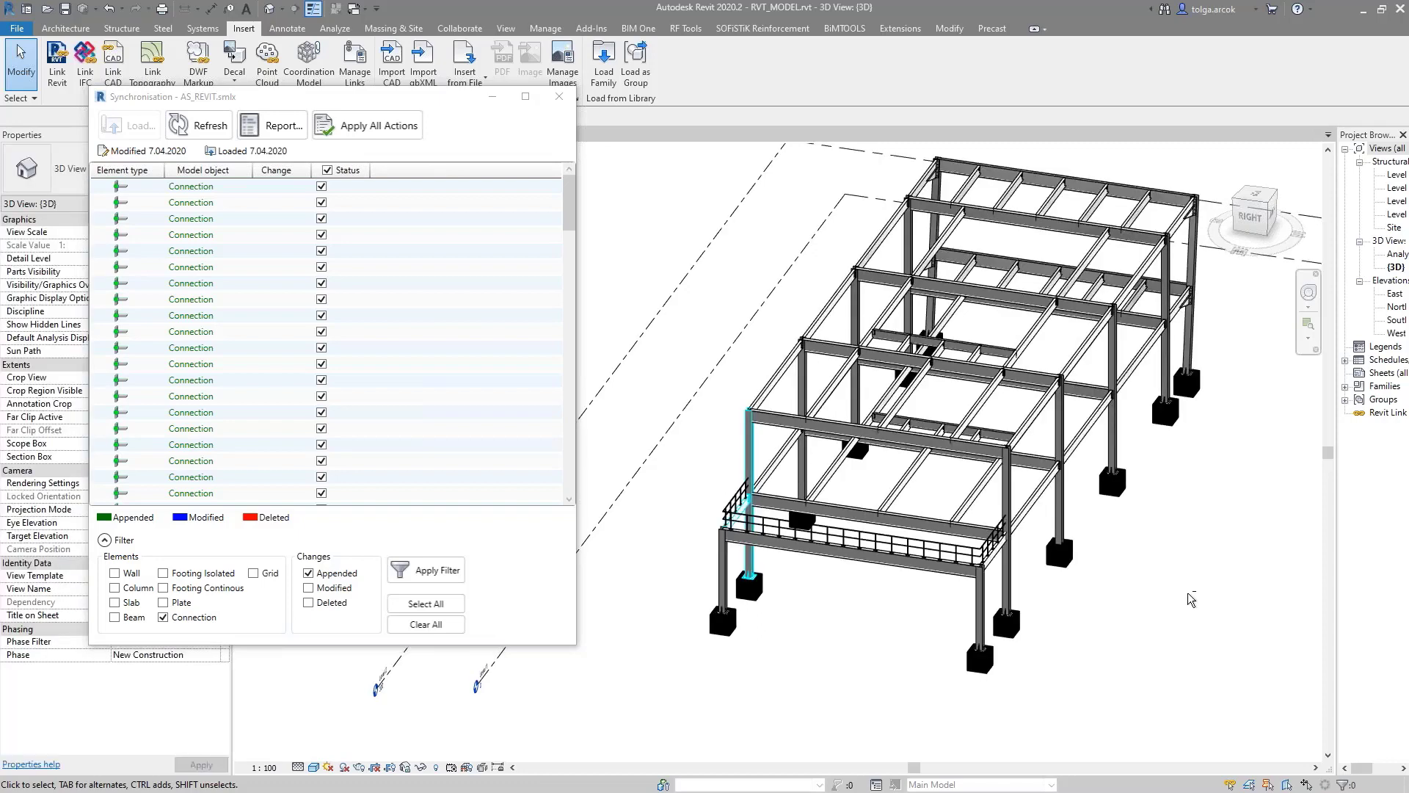
pyautogui.keyDown('shift'); pyautogui.moveTo(1071, 592); pyautogui.dragTo(1072, 595, button='middle'); pyautogui.keyUp('shift')
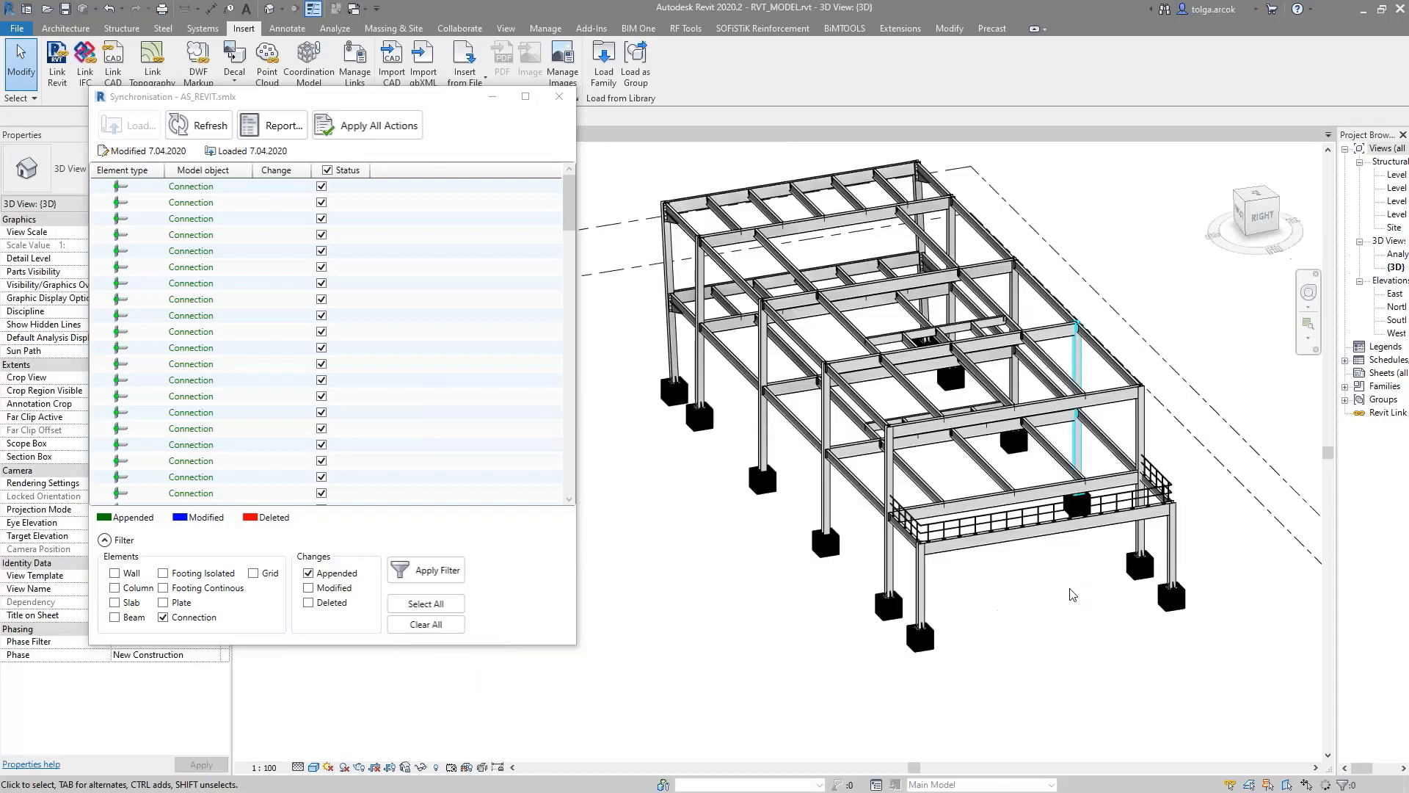
pyautogui.press('Down')
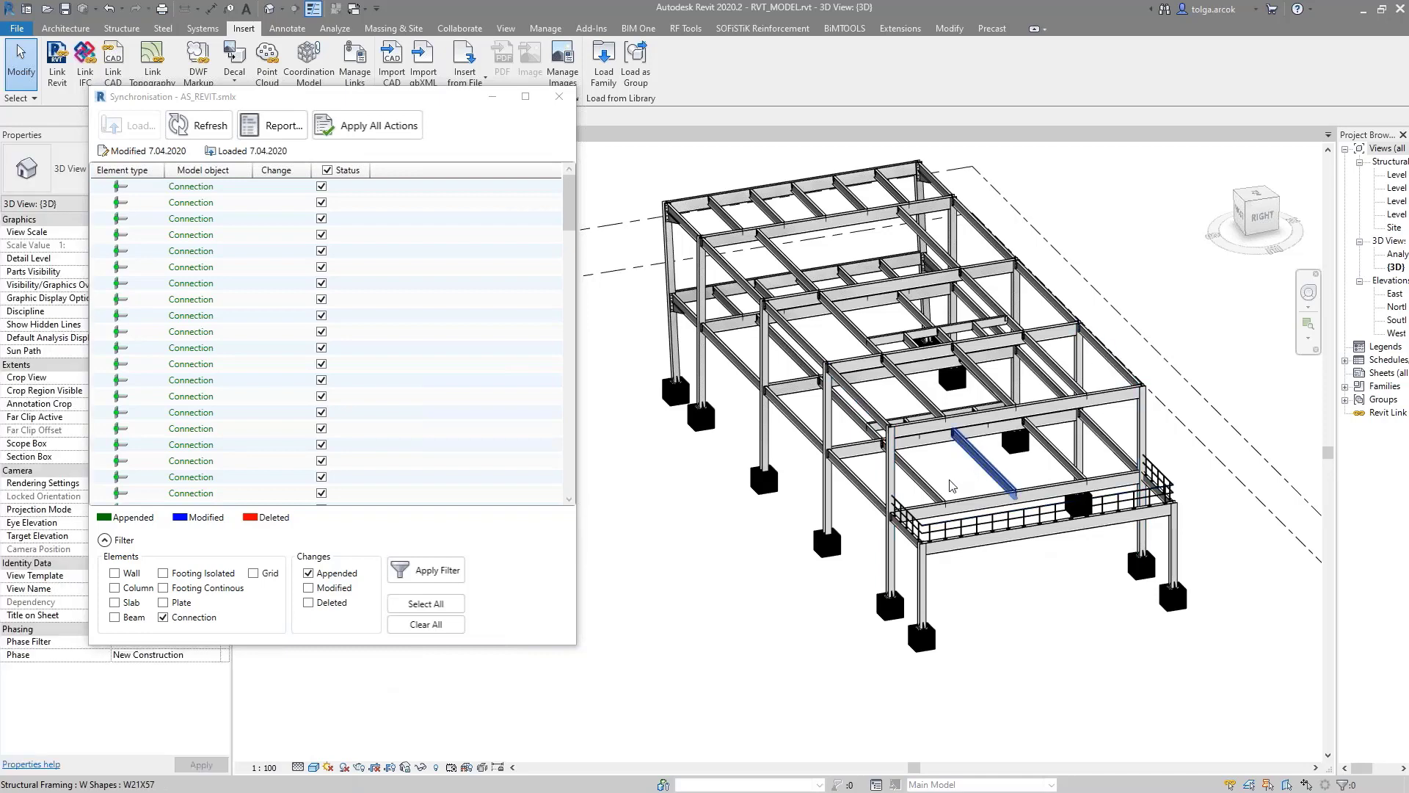
pyautogui.press('Down')
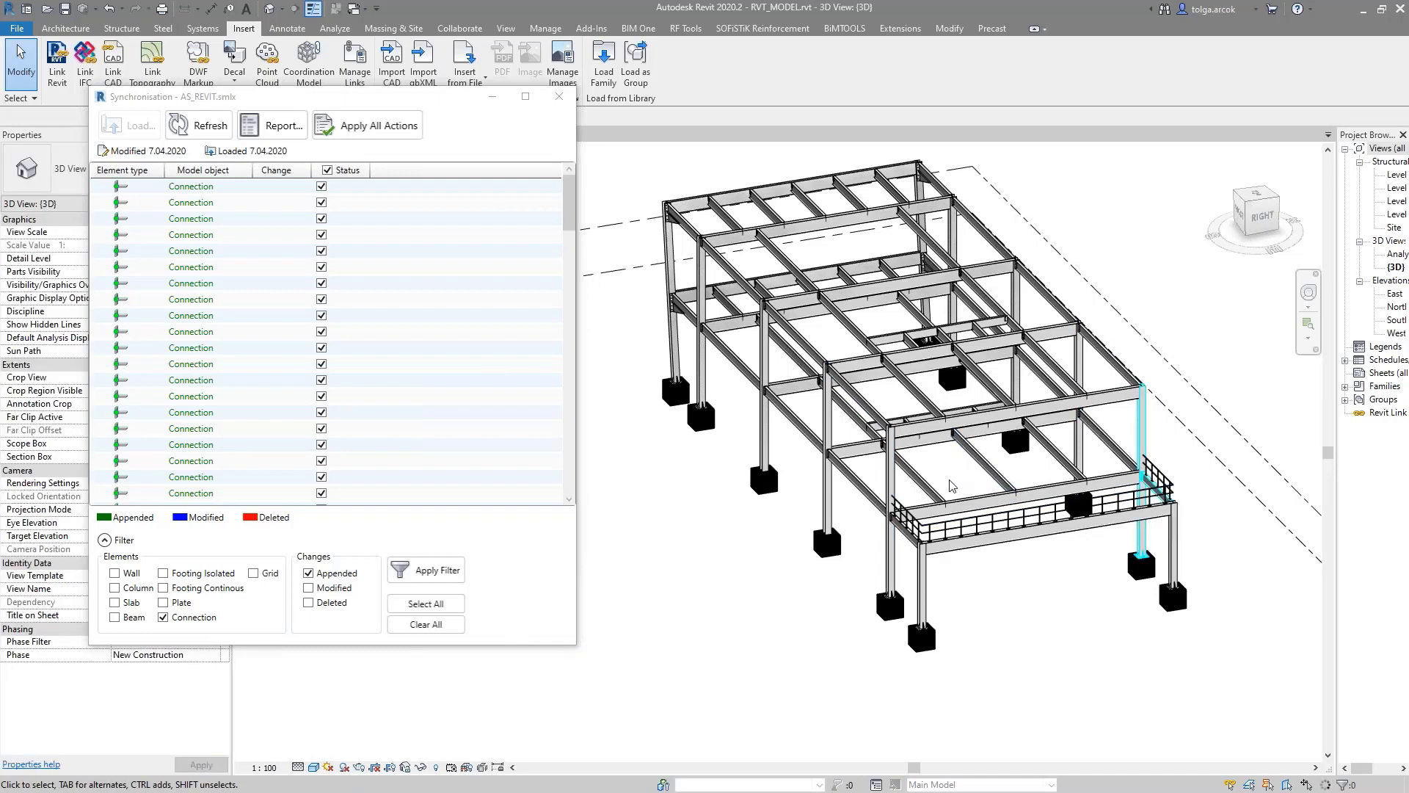
pyautogui.press('Down')
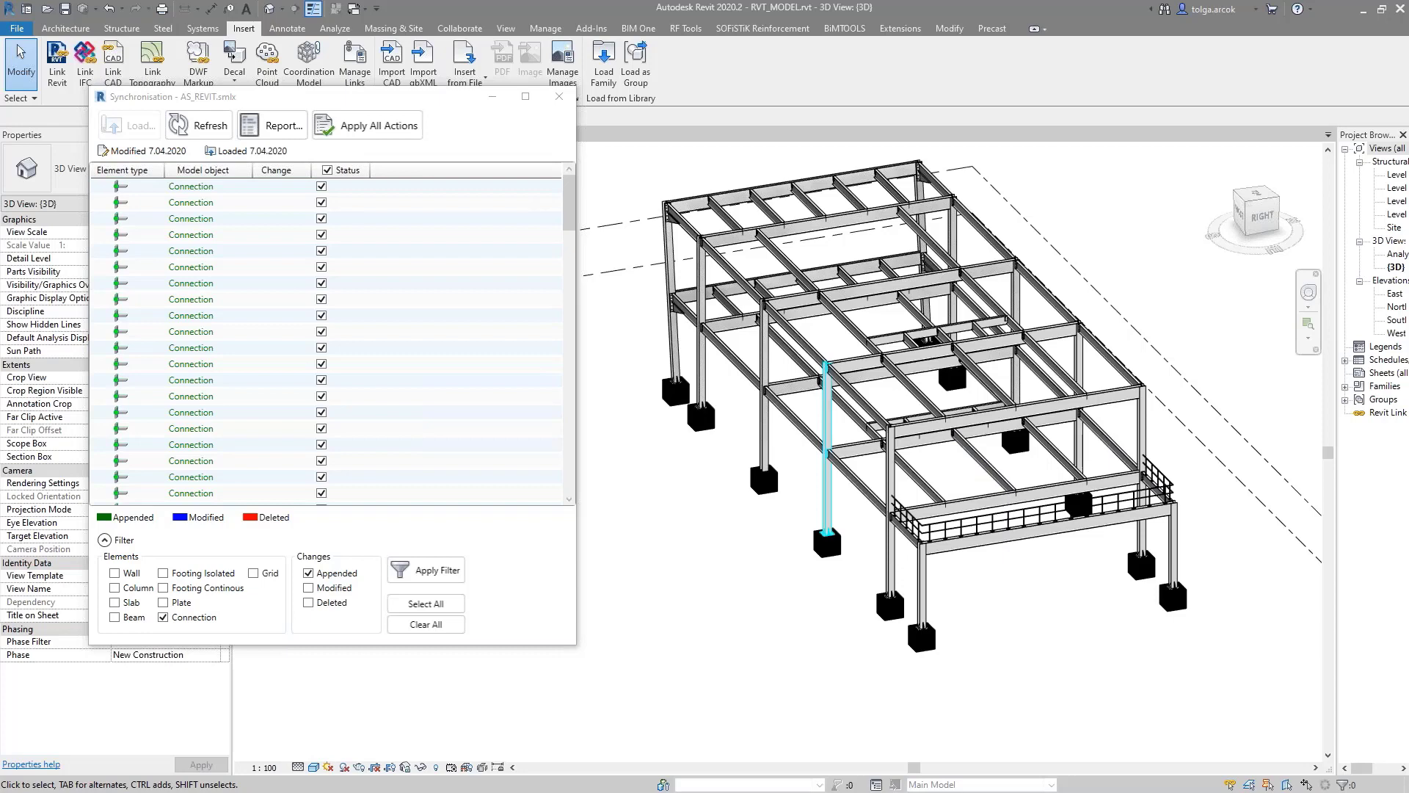
pyautogui.press('Down')
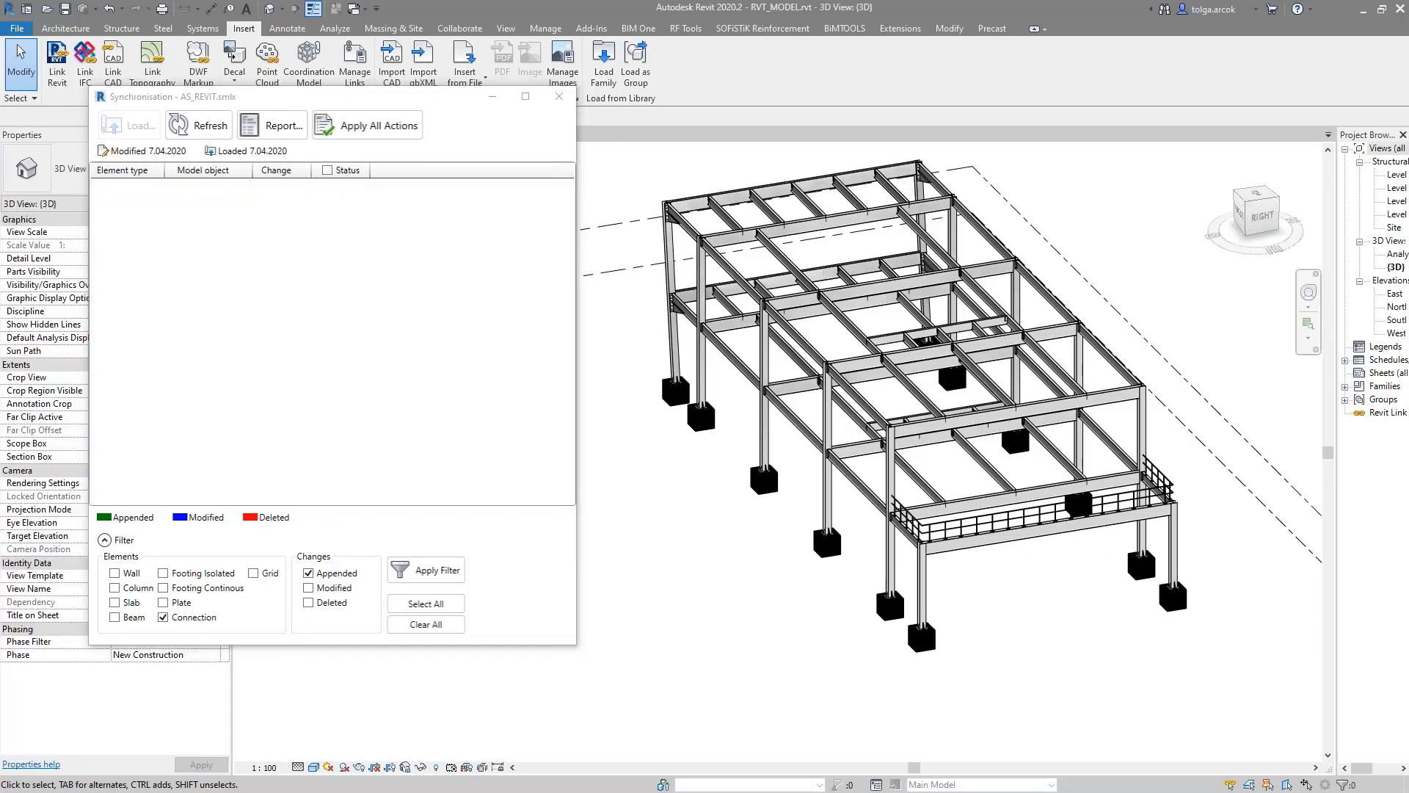
# Close the synchronisation window, zoom to the beam end, and select its end plate connection
pyautogui.click(559, 97)
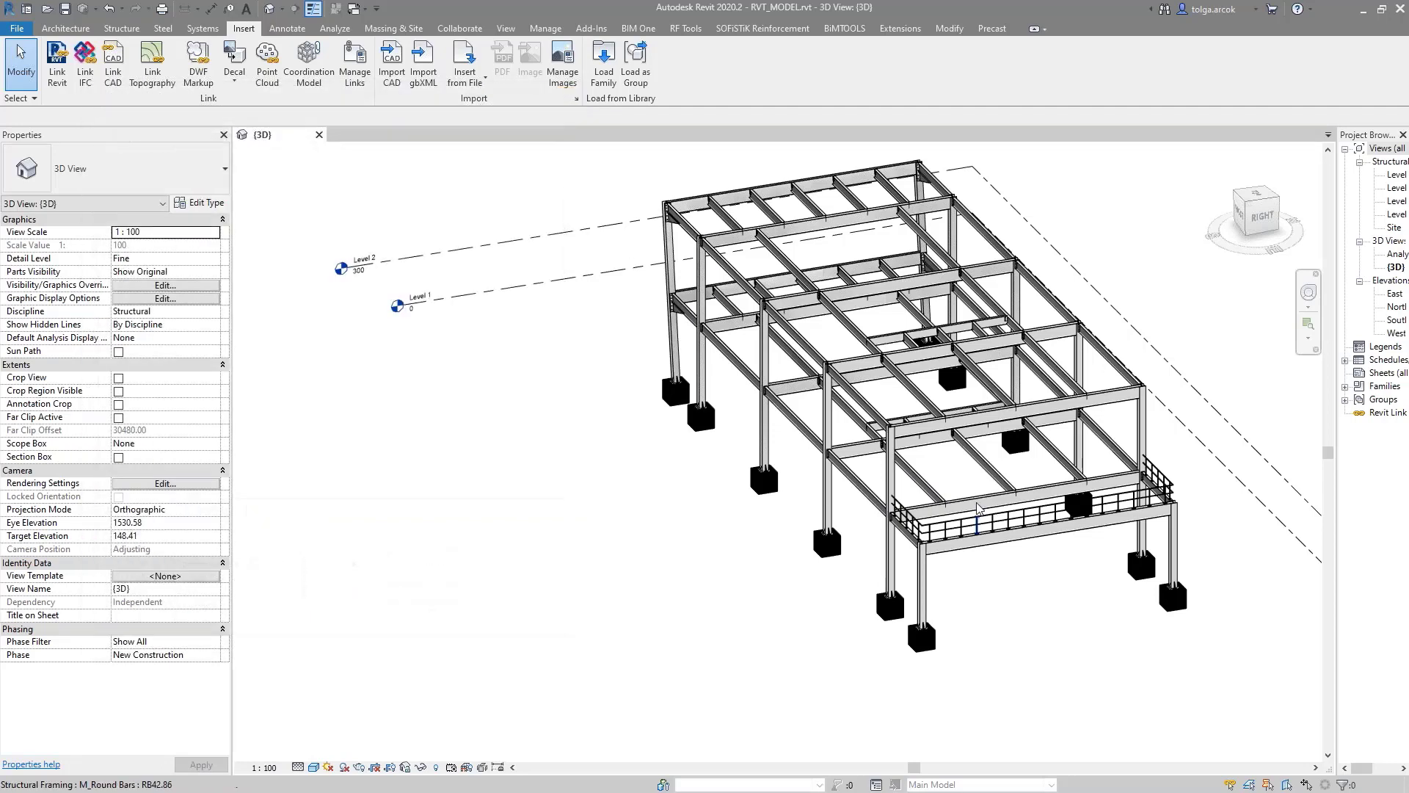
pyautogui.scroll(1, 897, 536)
pyautogui.scroll(3, 896, 536)
pyautogui.scroll(3, 831, 452)
pyautogui.scroll(2, 861, 478)
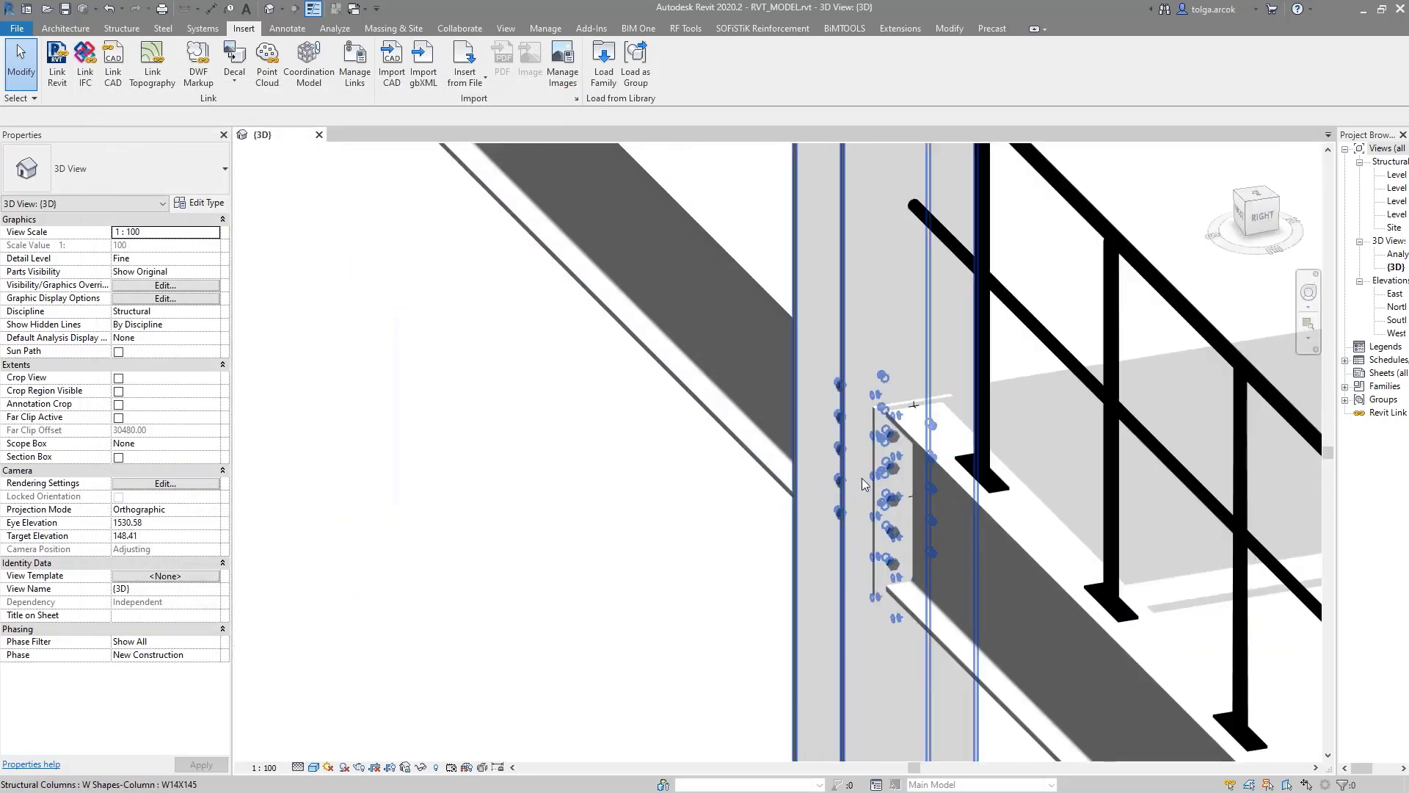
pyautogui.click(896, 484)
pyautogui.scroll(-1, 897, 484)
pyautogui.scroll(-3, 897, 484)
pyautogui.moveTo(897, 484)
pyautogui.keyDown('shift'); pyautogui.mouseDown(button='middle')
pyautogui.moveTo(934, 514)
pyautogui.moveTo(855, 494)
pyautogui.mouseUp(button='middle'); pyautogui.keyUp('shift')
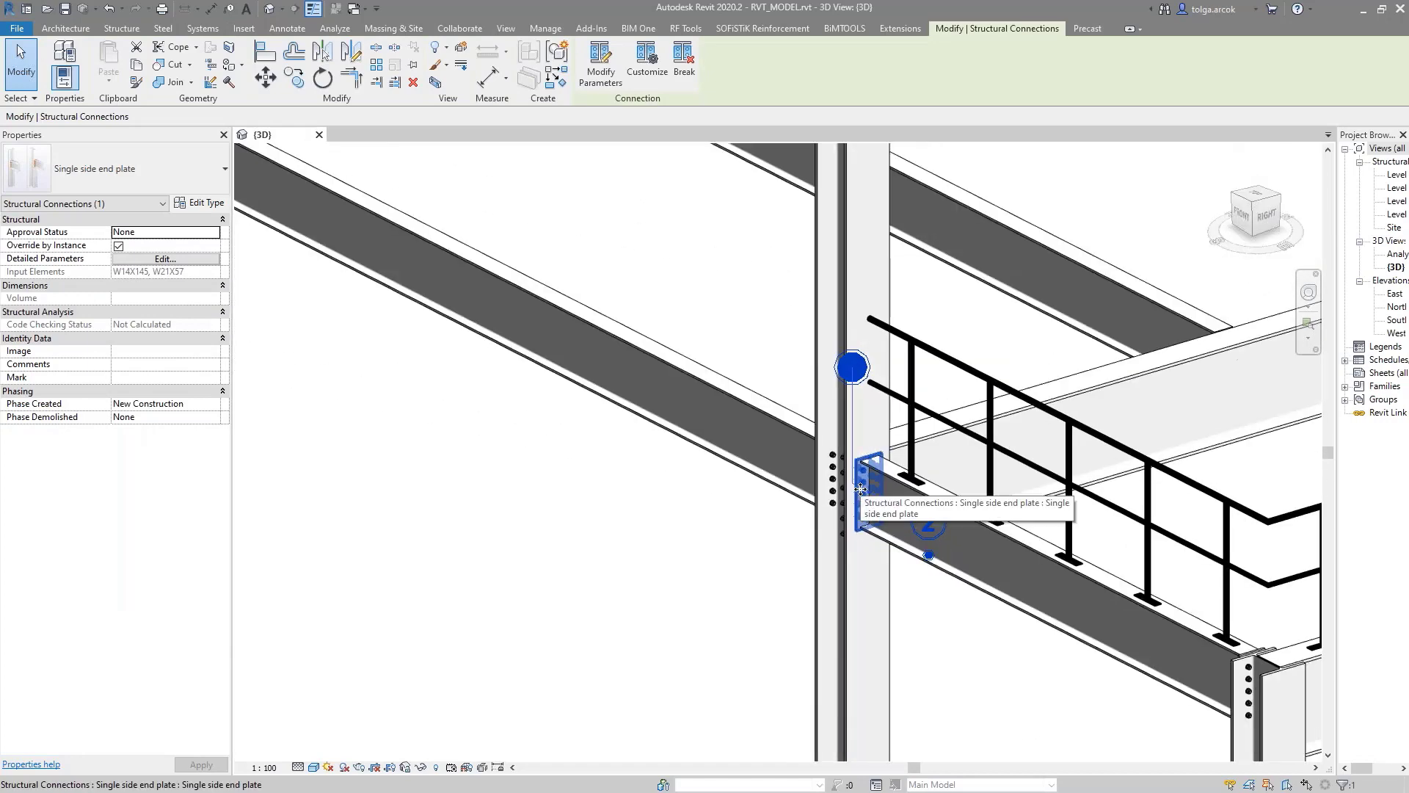
pyautogui.scroll(1, 865, 490)
pyautogui.scroll(2, 844, 470)
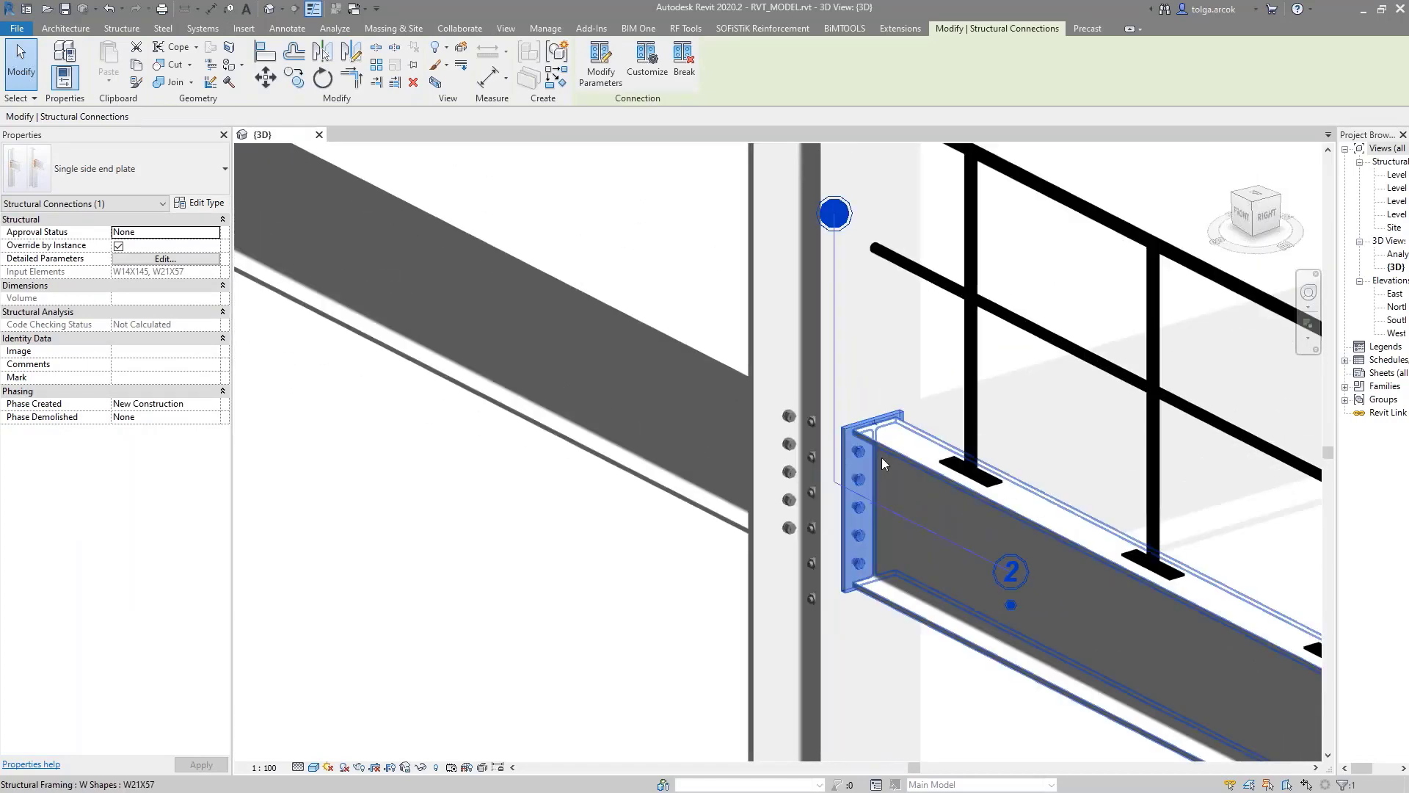
pyautogui.scroll(2, 814, 452)
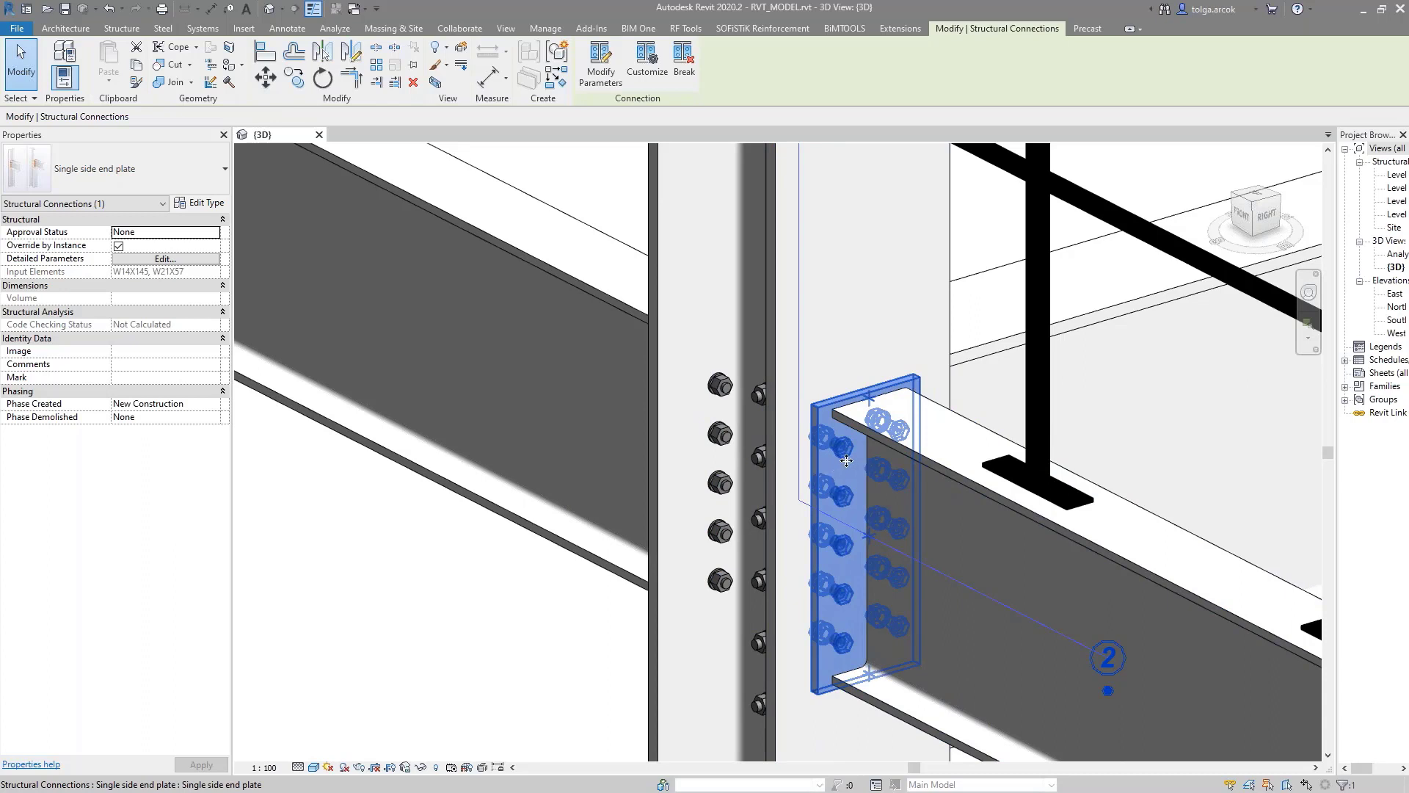
# Review the end plate connection's Detailed Parameters, then close them
pyautogui.click(182, 263)
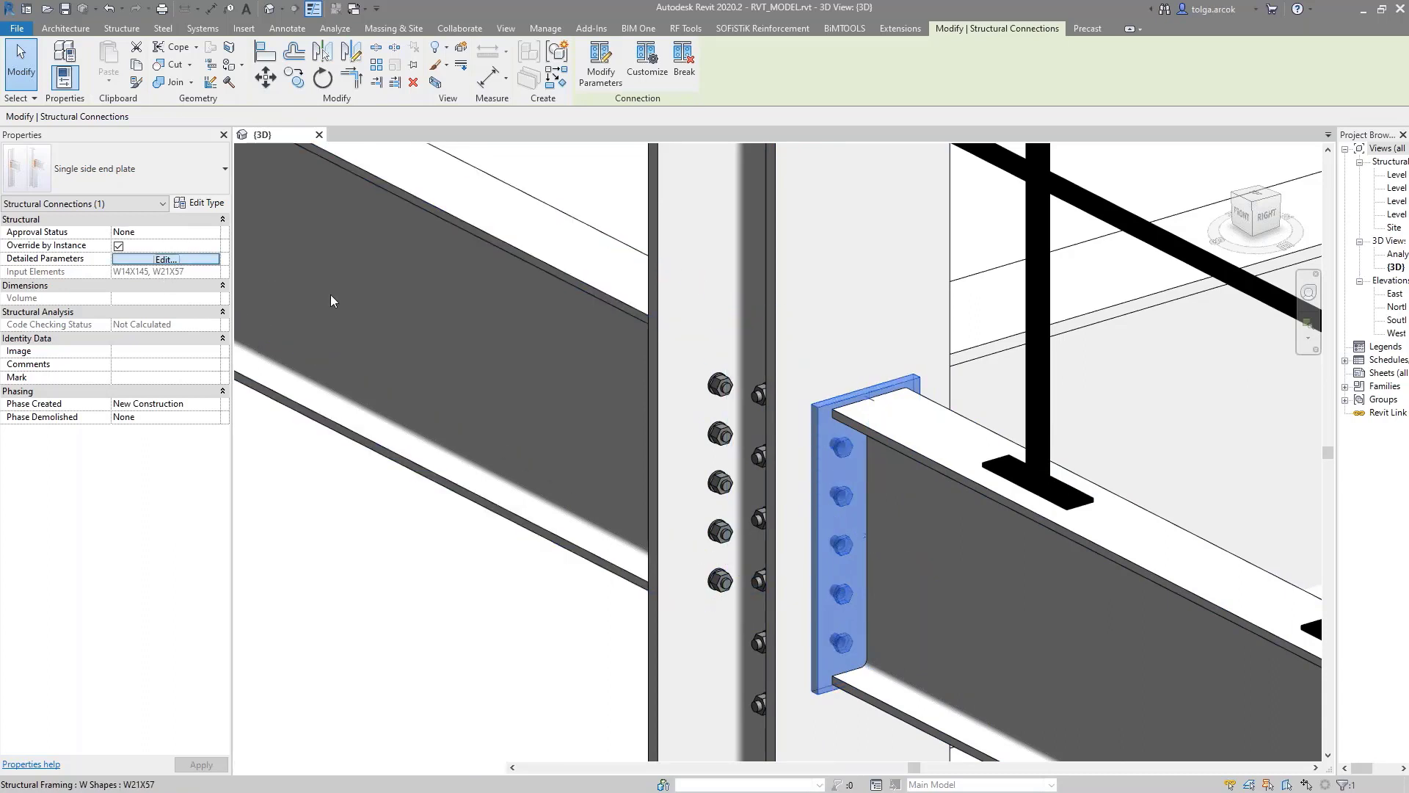
pyautogui.click(182, 261)
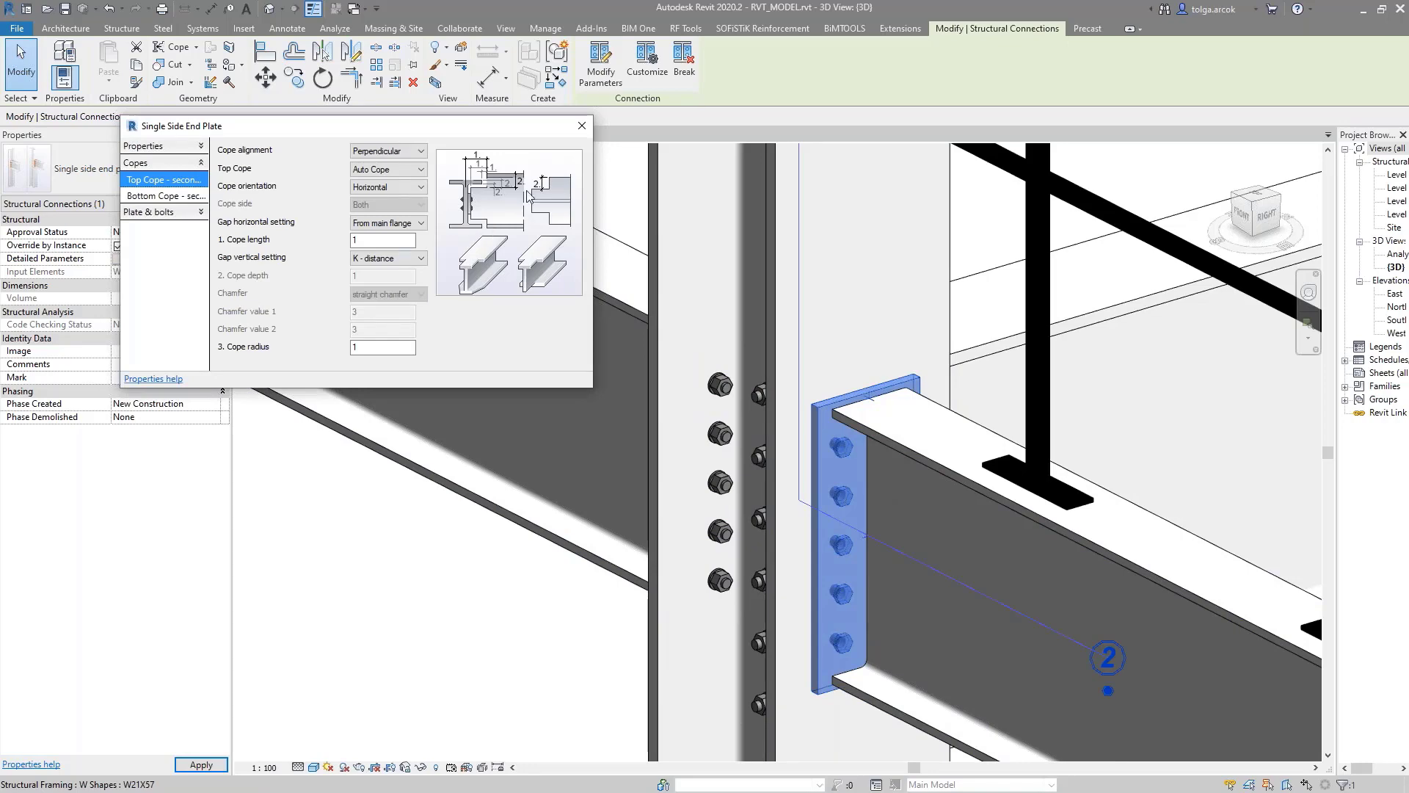
pyautogui.click(582, 125)
pyautogui.scroll(-3, 664, 389)
pyautogui.scroll(-2, 664, 389)
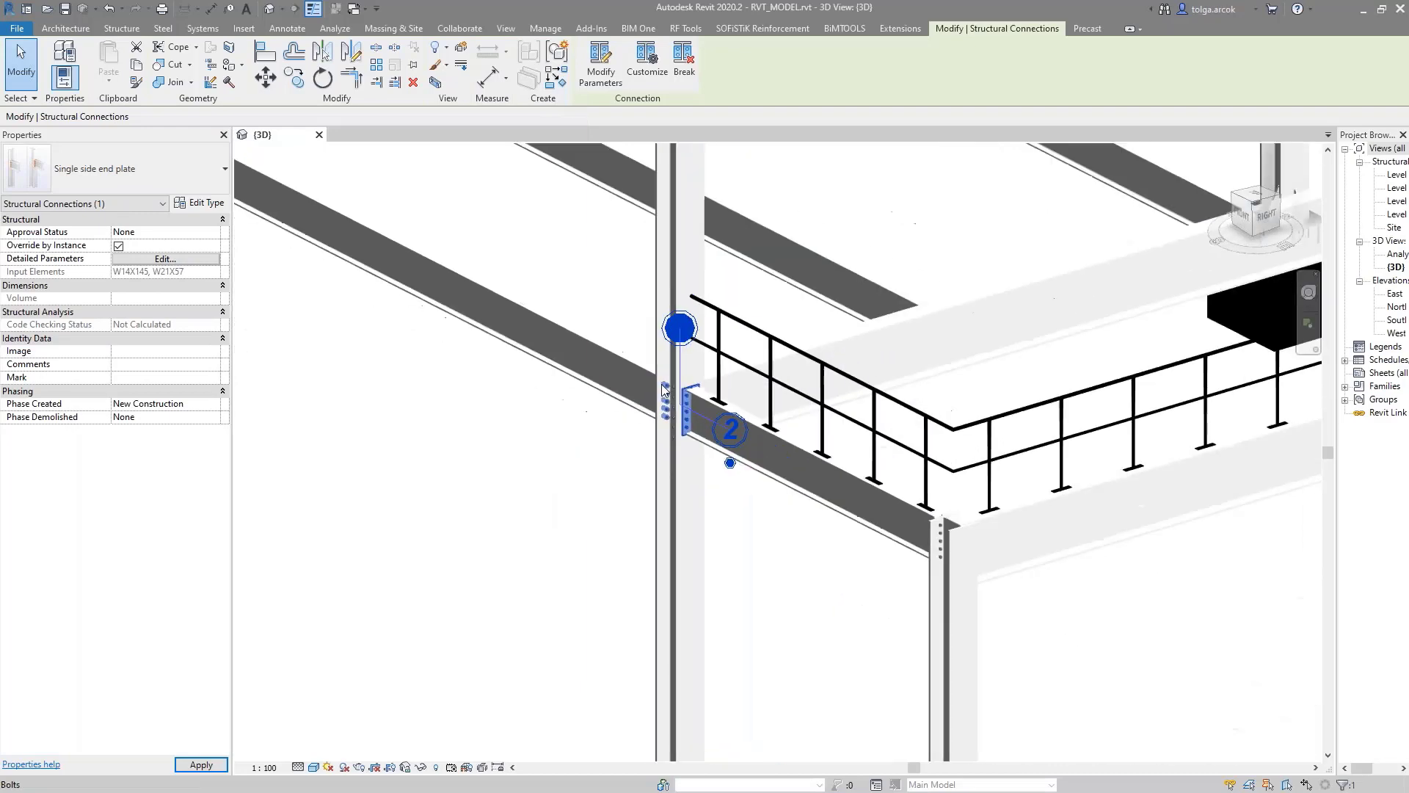
# Isolate the connection in a section box, orbit to its back, and deselect it
pyautogui.click(435, 83)
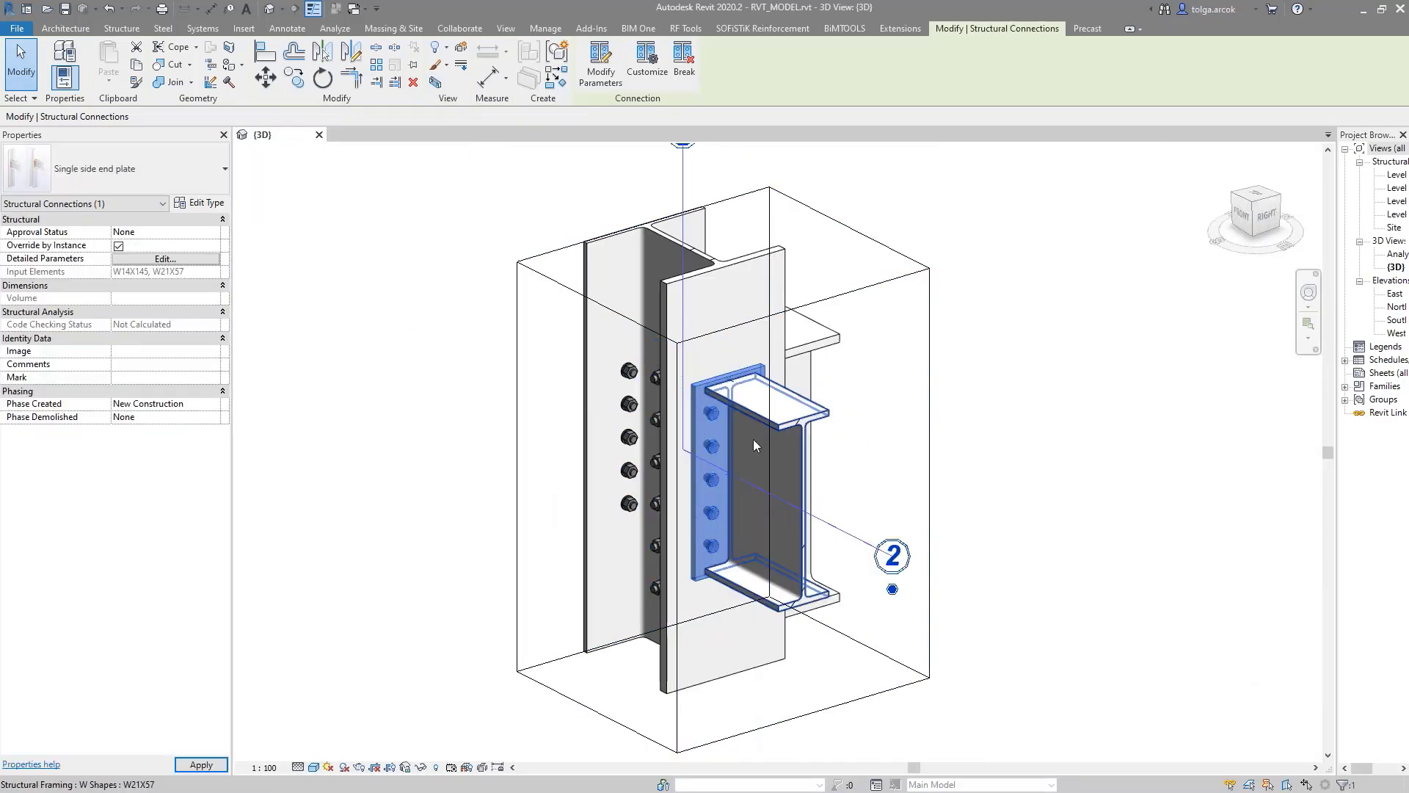
pyautogui.moveTo(753, 439)
pyautogui.keyDown('shift'); pyautogui.mouseDown(button='middle')
pyautogui.moveTo(798, 456)
pyautogui.moveTo(825, 442)
pyautogui.moveTo(488, 418)
pyautogui.moveTo(529, 381)
pyautogui.moveTo(807, 440)
pyautogui.mouseUp(button='middle'); pyautogui.keyUp('shift')
pyautogui.press('Escape')
pyautogui.scroll(-3, 1013, 443)
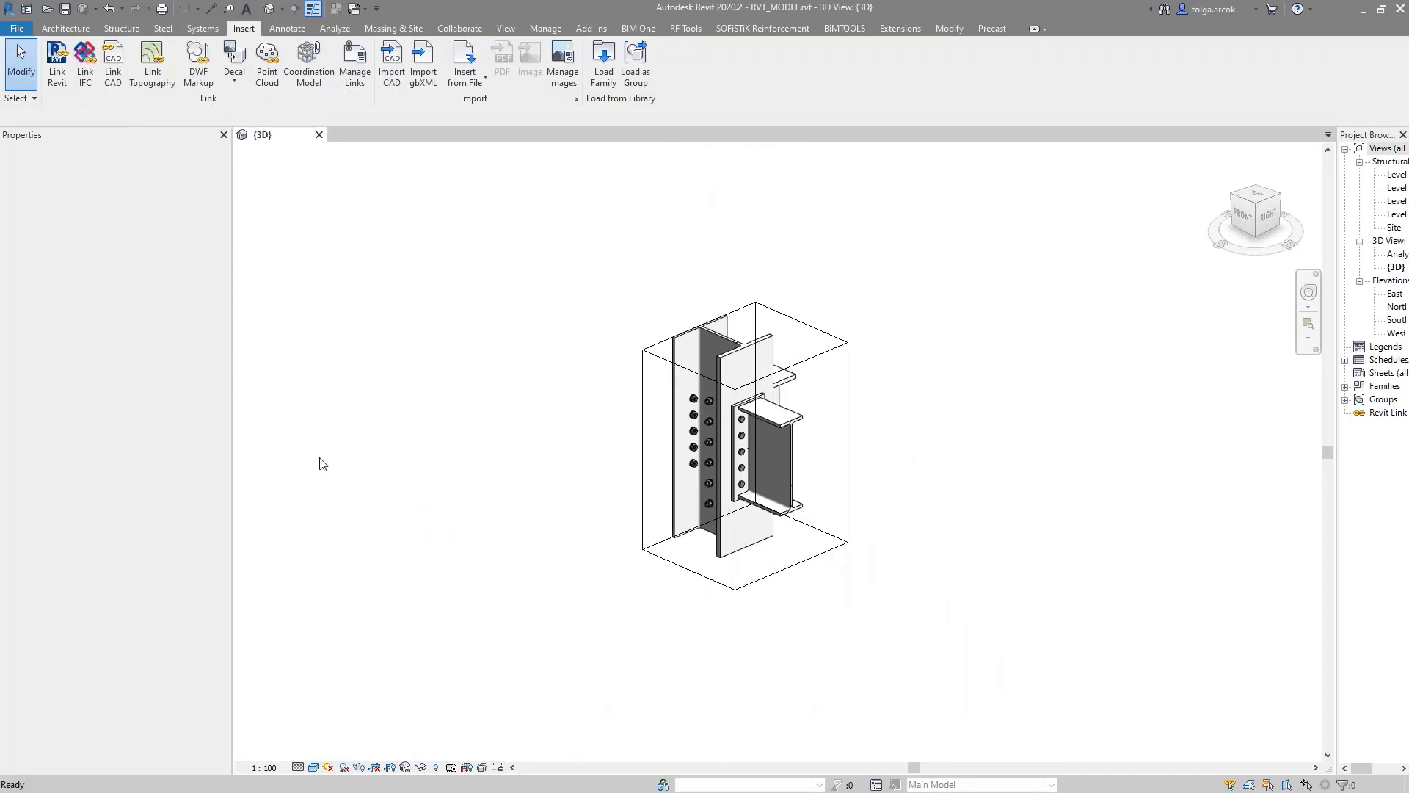
# Turn off the section box, then zoom and orbit over the whole steel frame
pyautogui.click(129, 458)
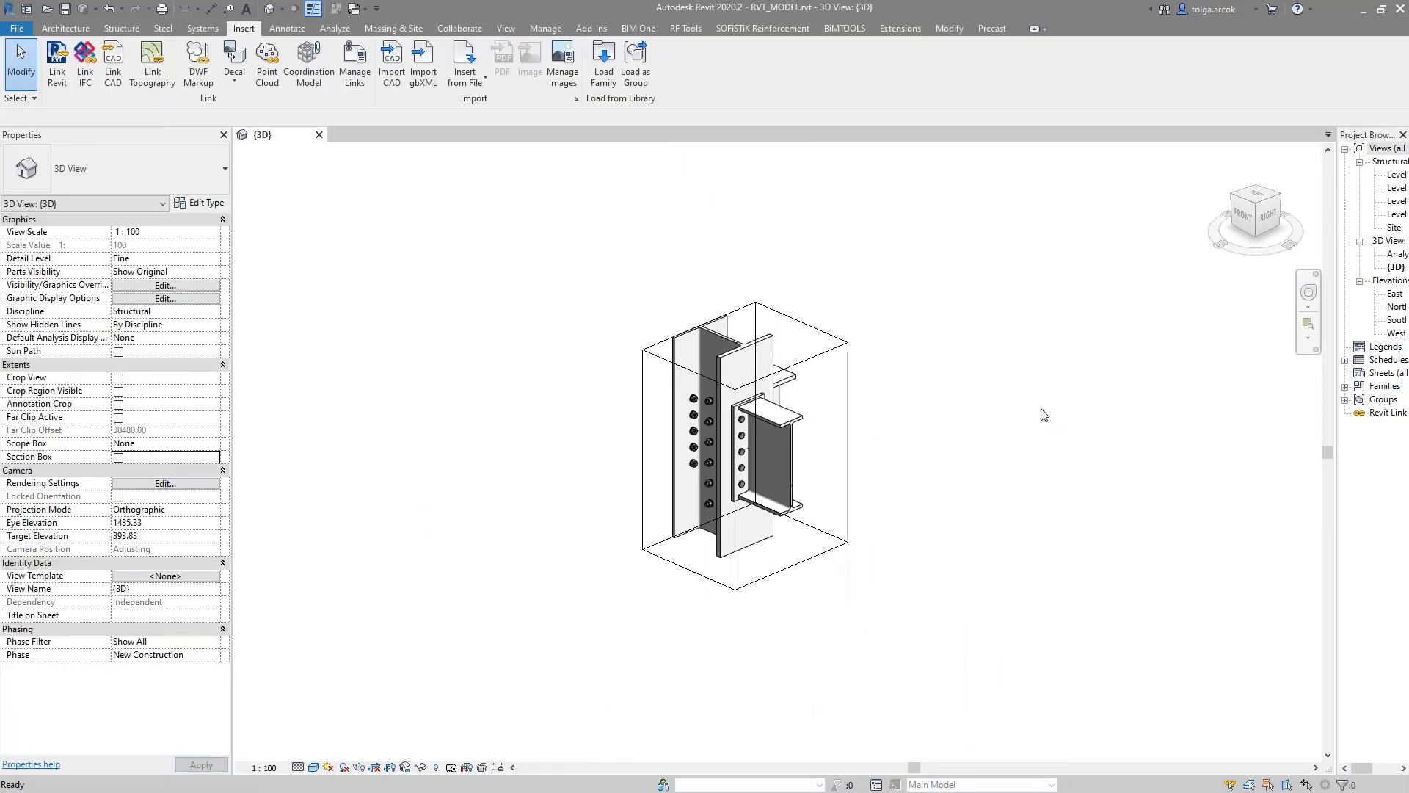
pyautogui.scroll(-5, 826, 460)
pyautogui.scroll(-2, 895, 430)
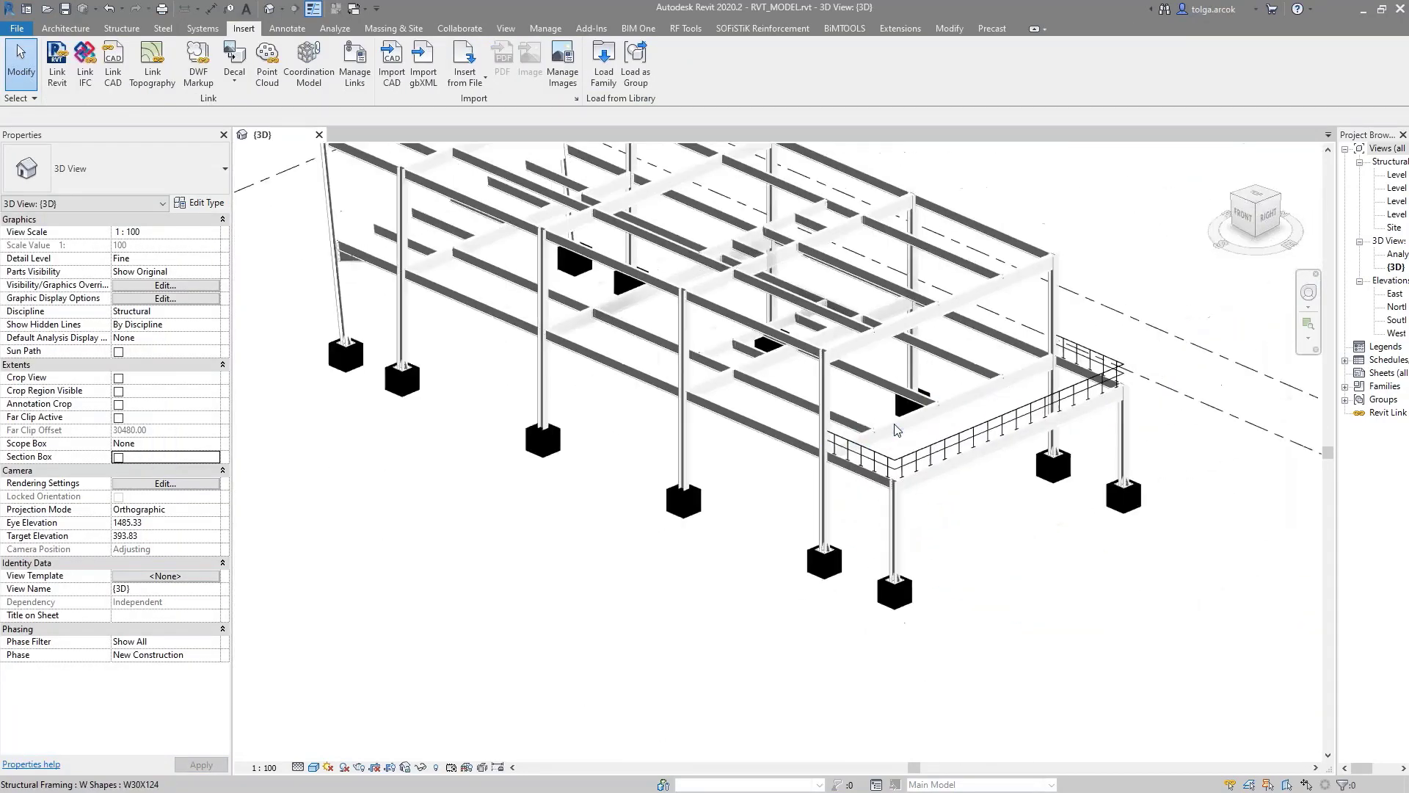
pyautogui.moveTo(895, 429)
pyautogui.keyDown('shift'); pyautogui.mouseDown(button='middle')
pyautogui.moveTo(884, 498)
pyautogui.moveTo(906, 493)
pyautogui.moveTo(553, 482)
pyautogui.moveTo(665, 536)
pyautogui.moveTo(838, 534)
pyautogui.moveTo(818, 541)
pyautogui.mouseUp(button='middle'); pyautogui.keyUp('shift')
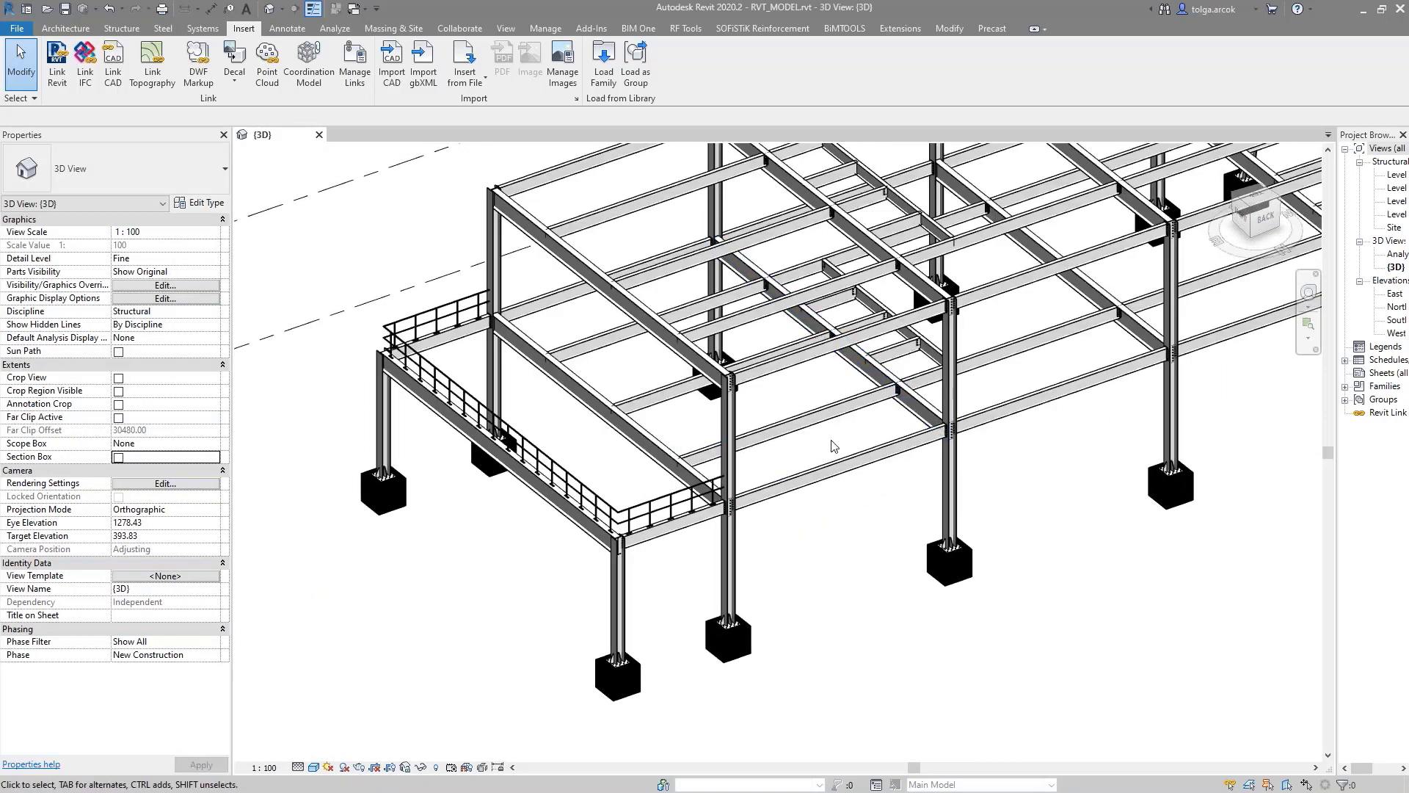
pyautogui.scroll(5, 865, 427)
pyautogui.scroll(2, 914, 433)
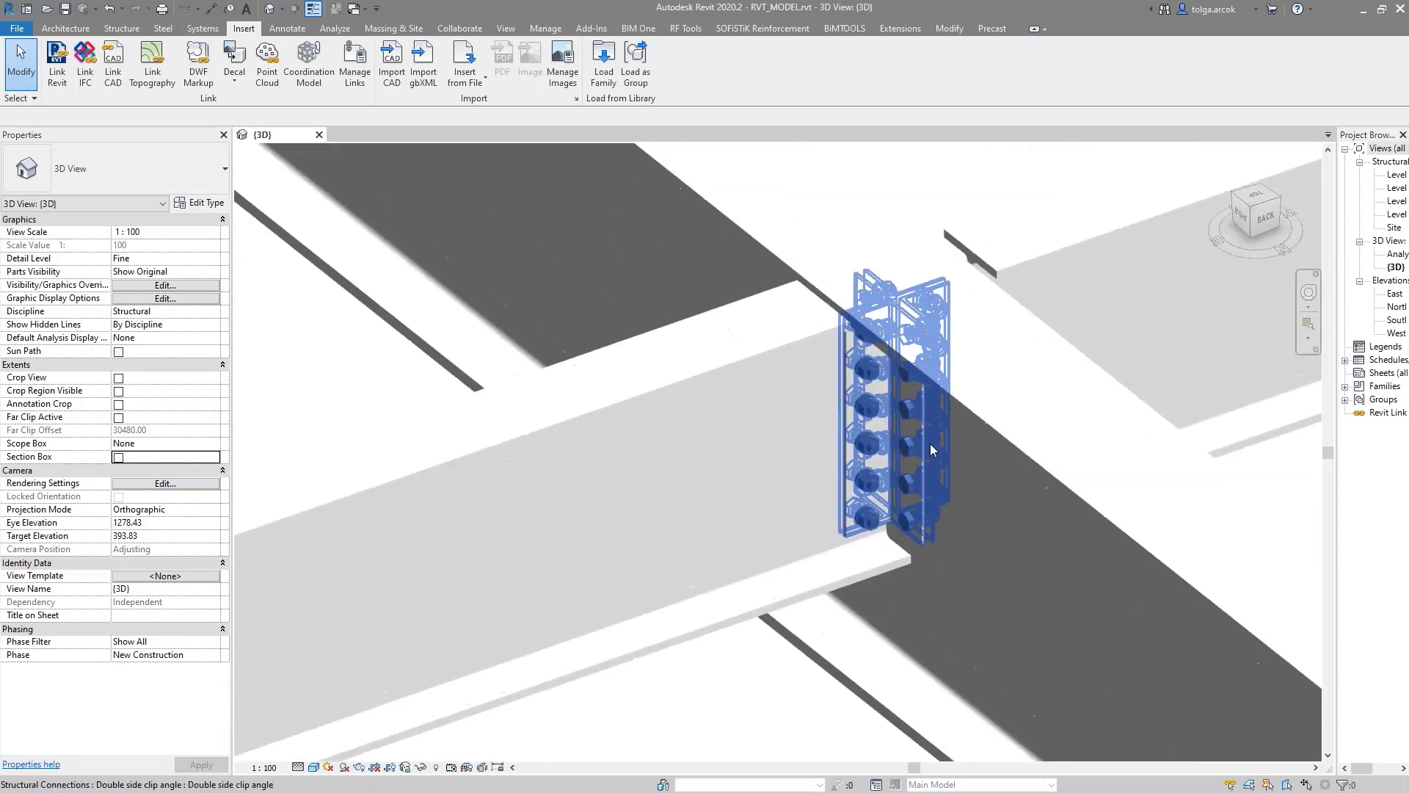
pyautogui.scroll(-2, 845, 455)
pyautogui.scroll(-3, 845, 455)
pyautogui.scroll(-2, 610, 543)
pyautogui.scroll(1, 737, 516)
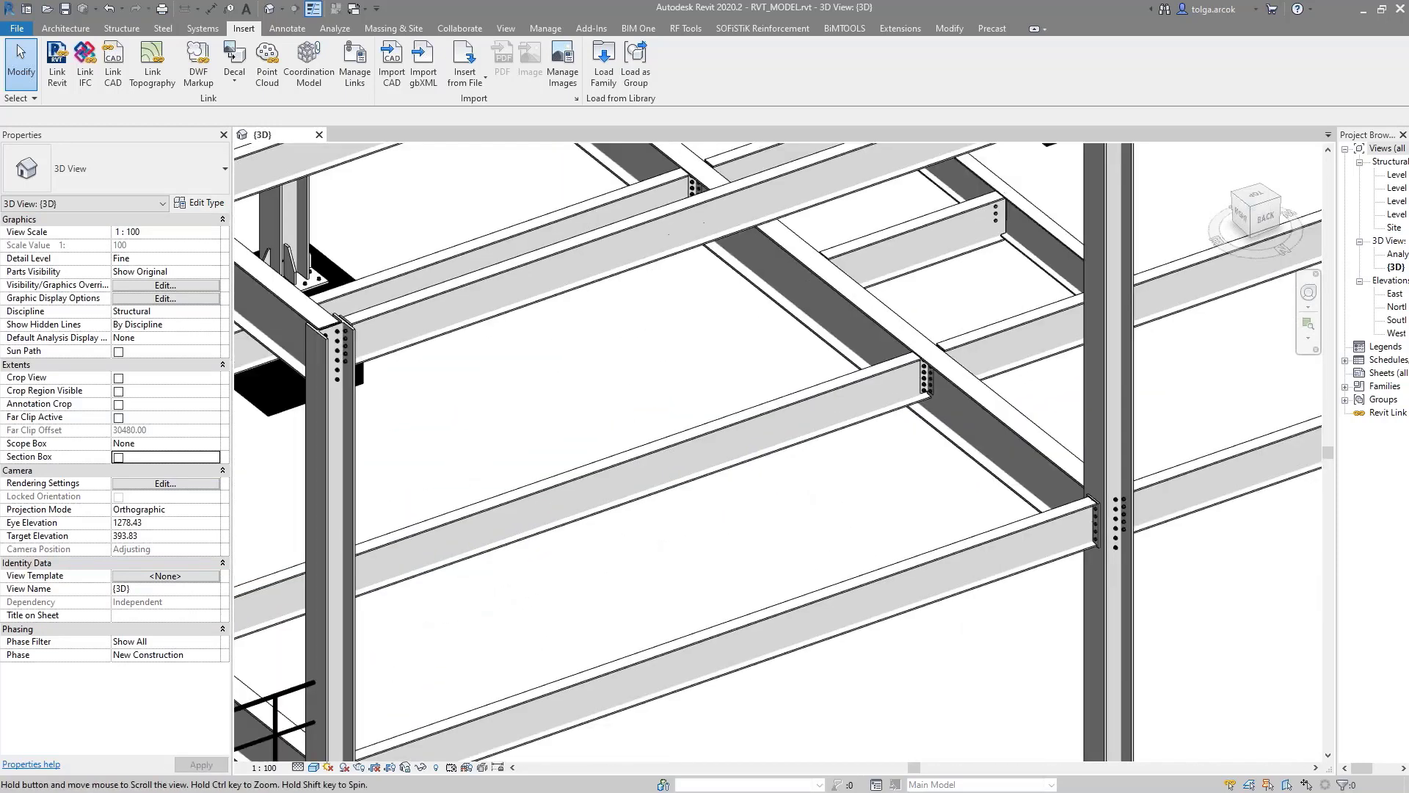
pyautogui.scroll(-10, 738, 516)
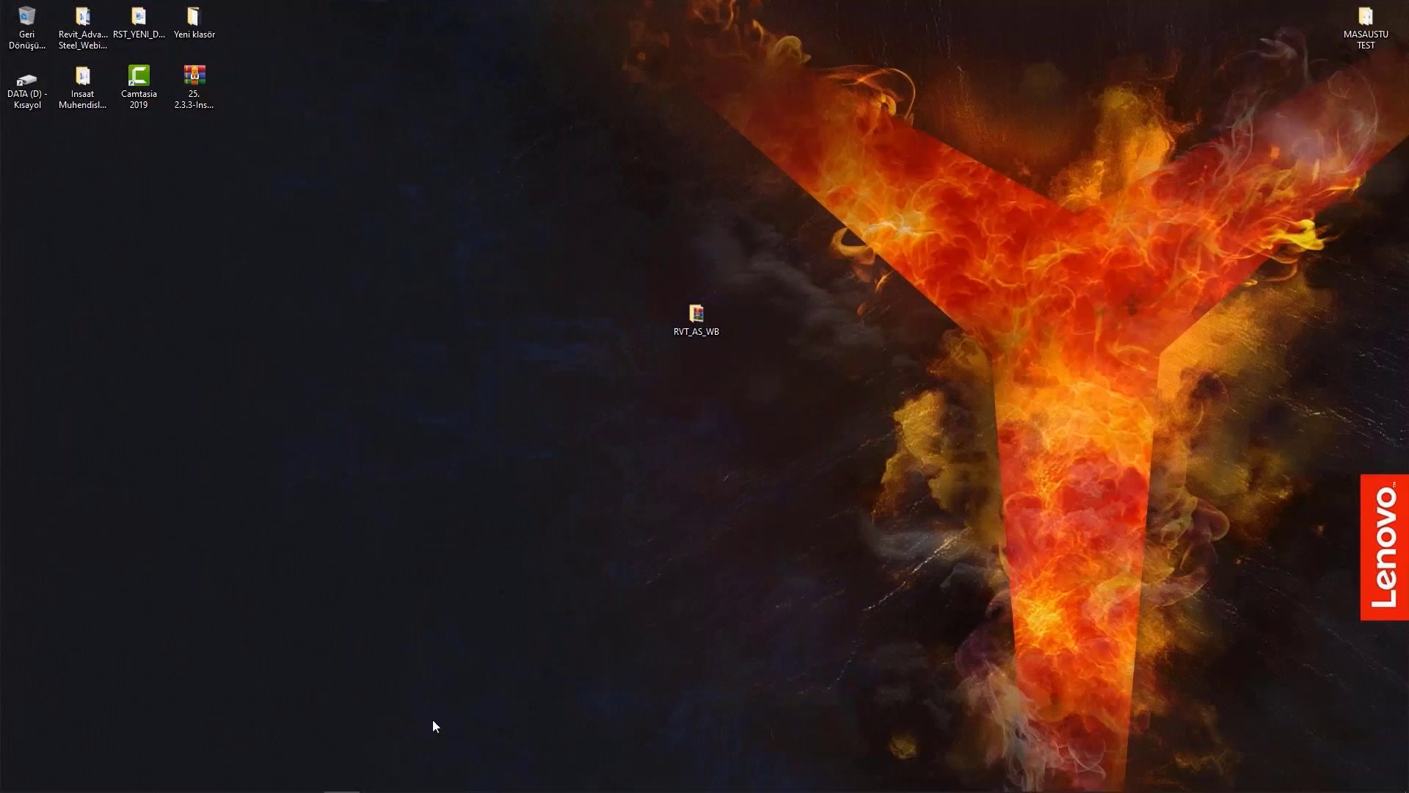
# Run the PowerPoint slideshow from CANLI DEMO to the AEC Collection QR-code slide
pyautogui.click(306, 785)
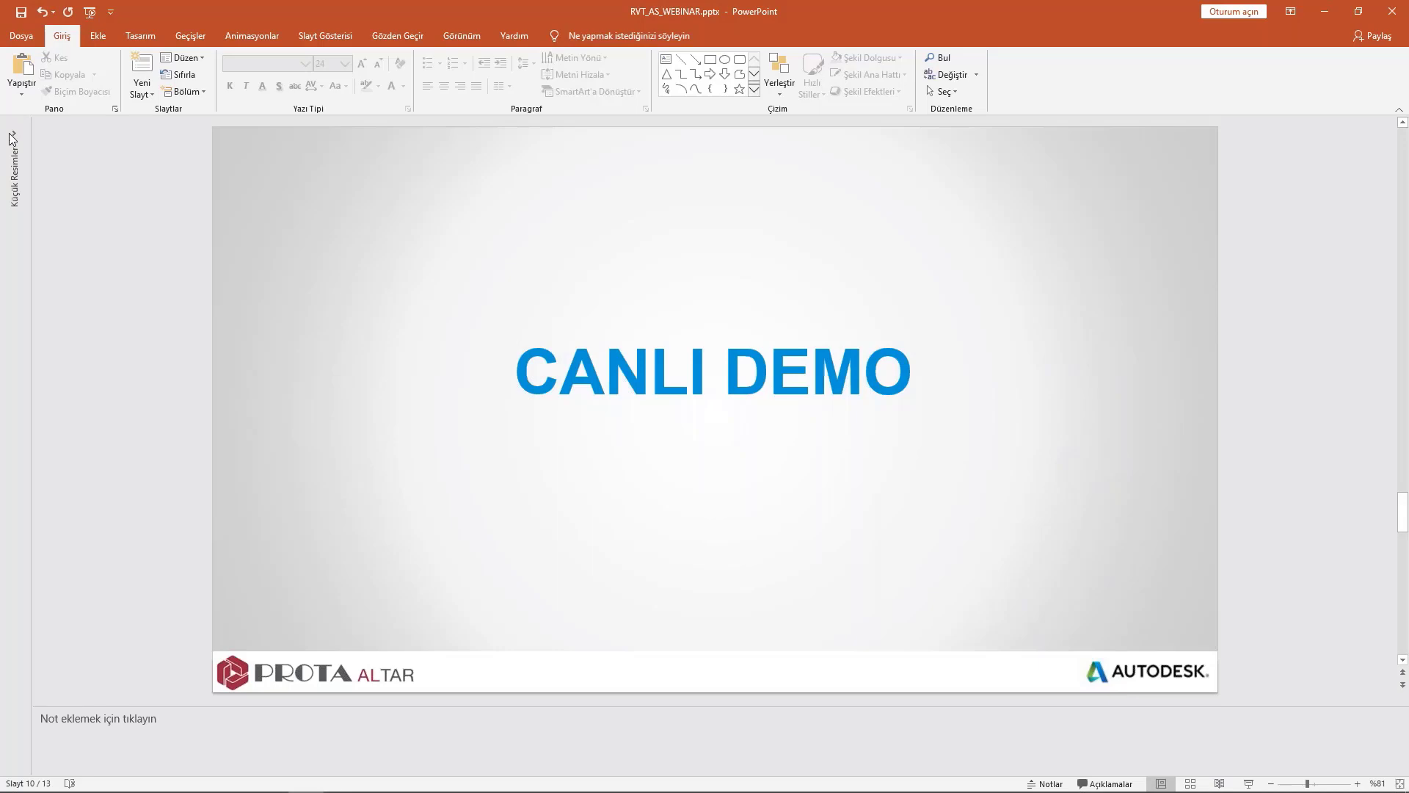
pyautogui.click(11, 137)
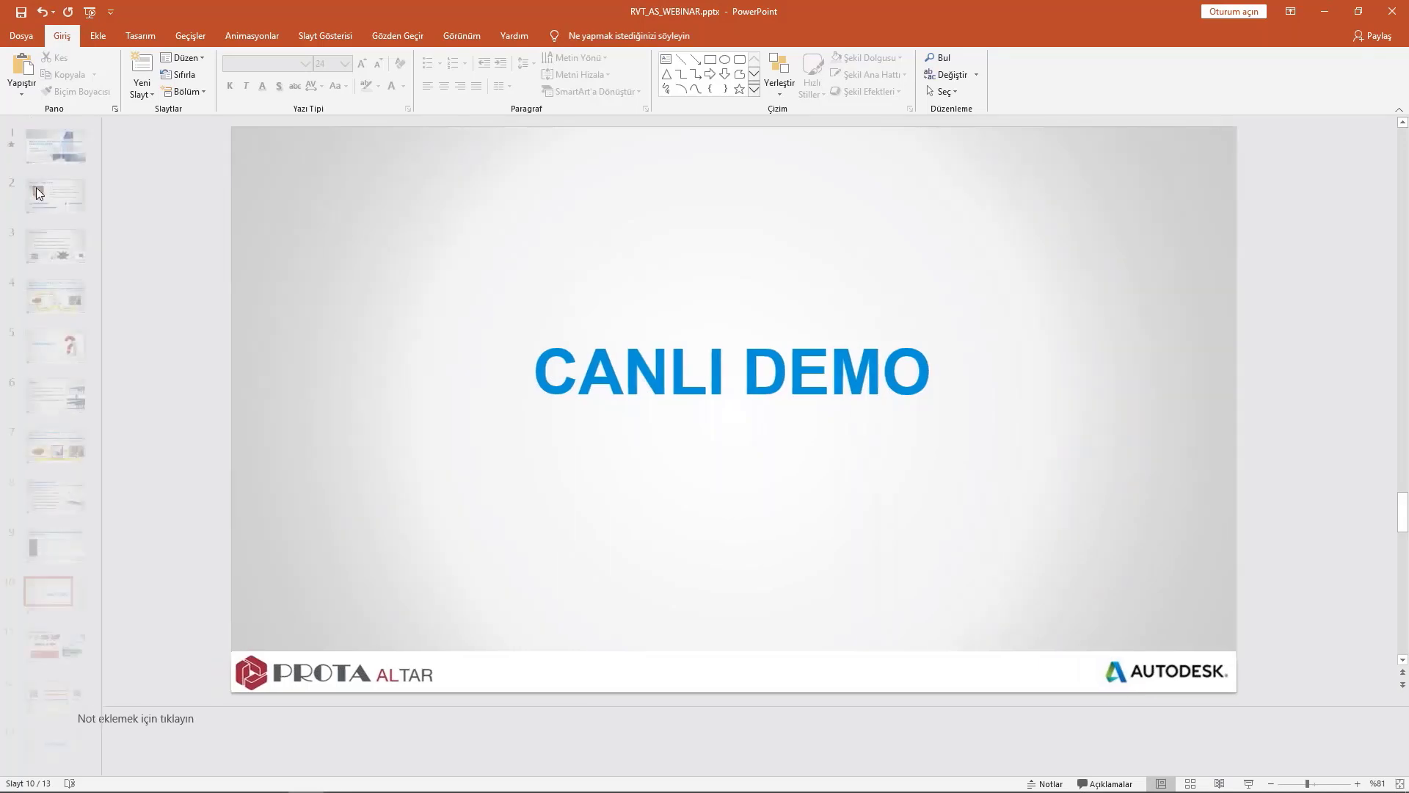
pyautogui.click(1248, 783)
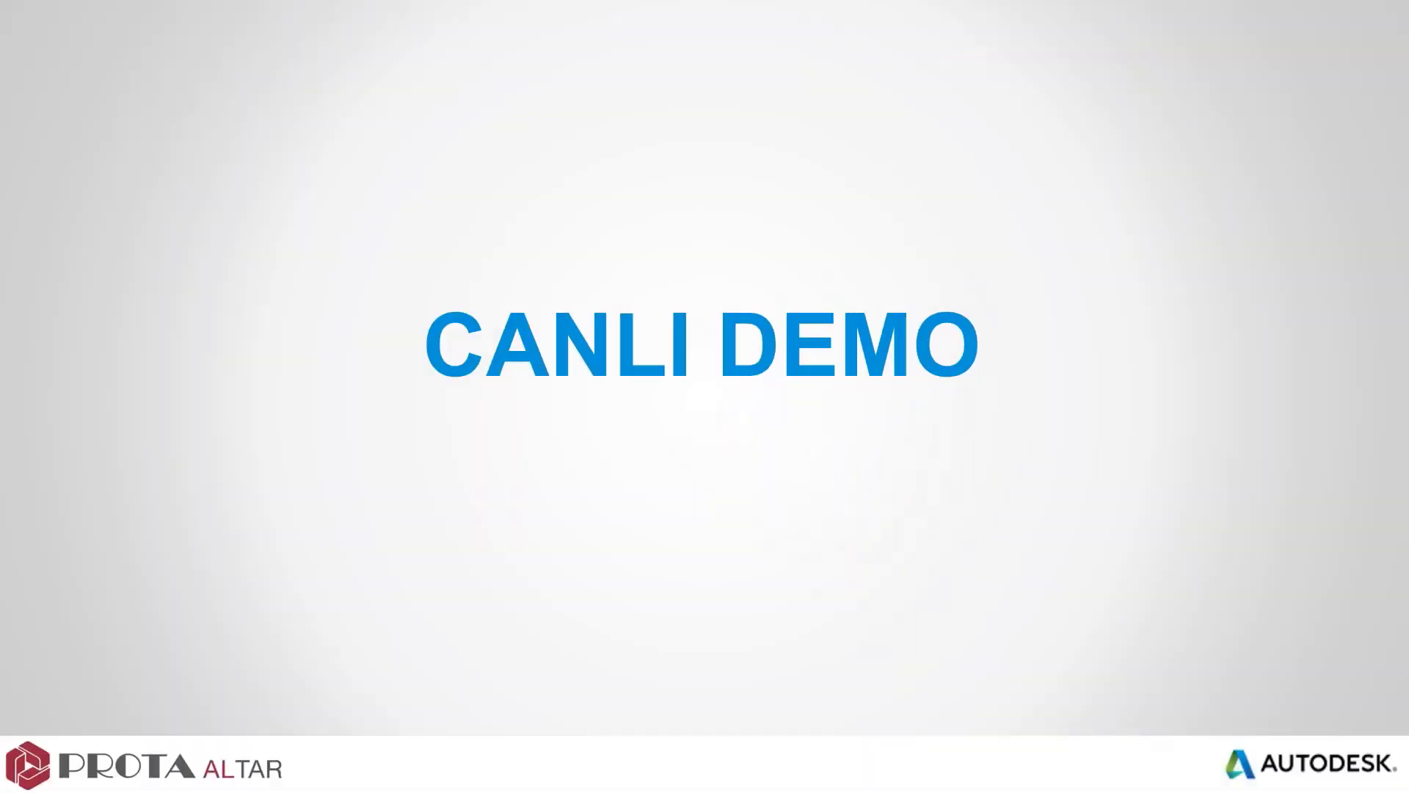
pyautogui.press('Right')
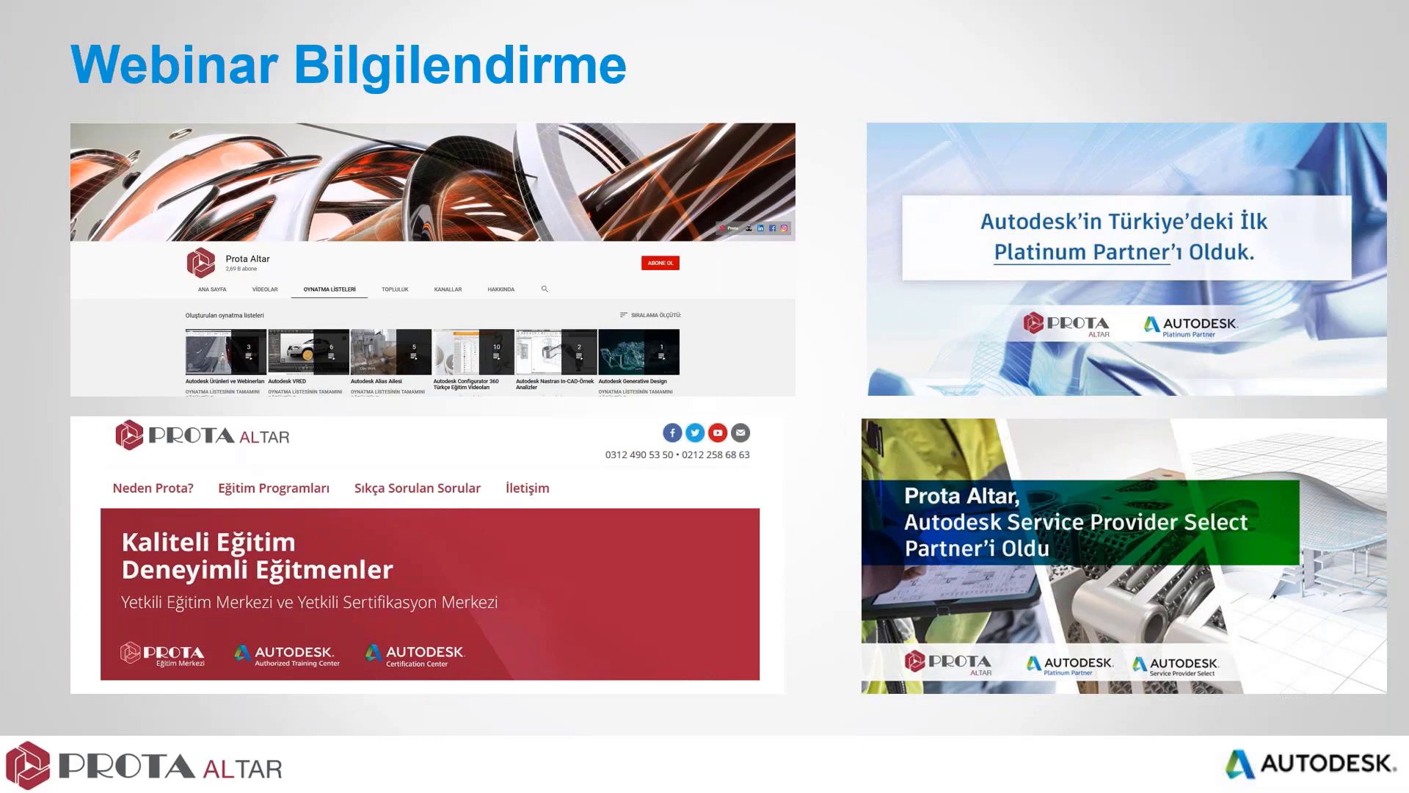
pyautogui.press('Right')
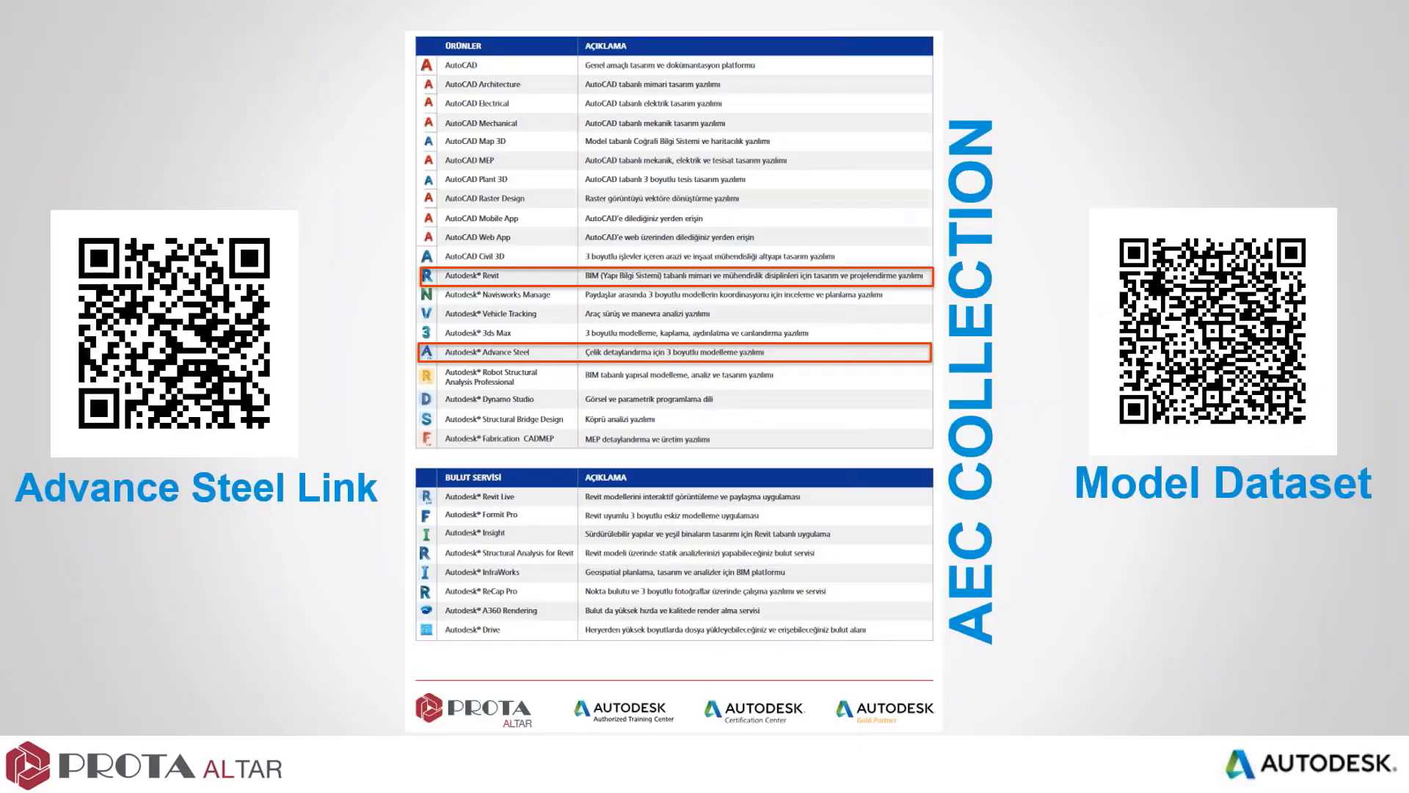